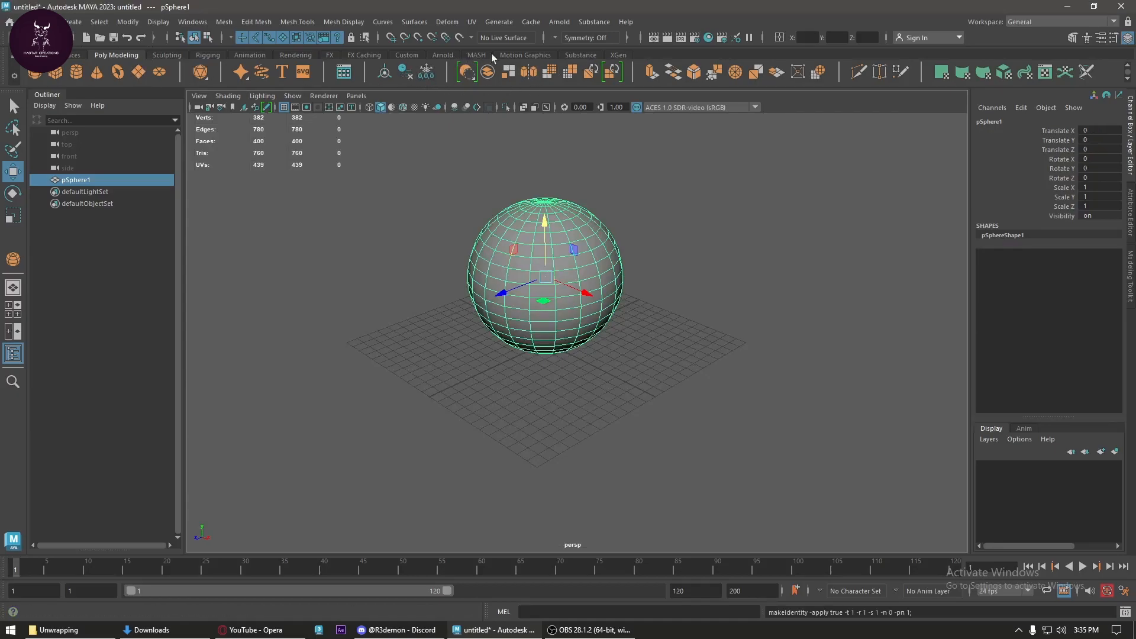
- Open the XGen editor for the selected sphere and start creating a new description
click(616, 55)
scroll(469, 140, up, 5)
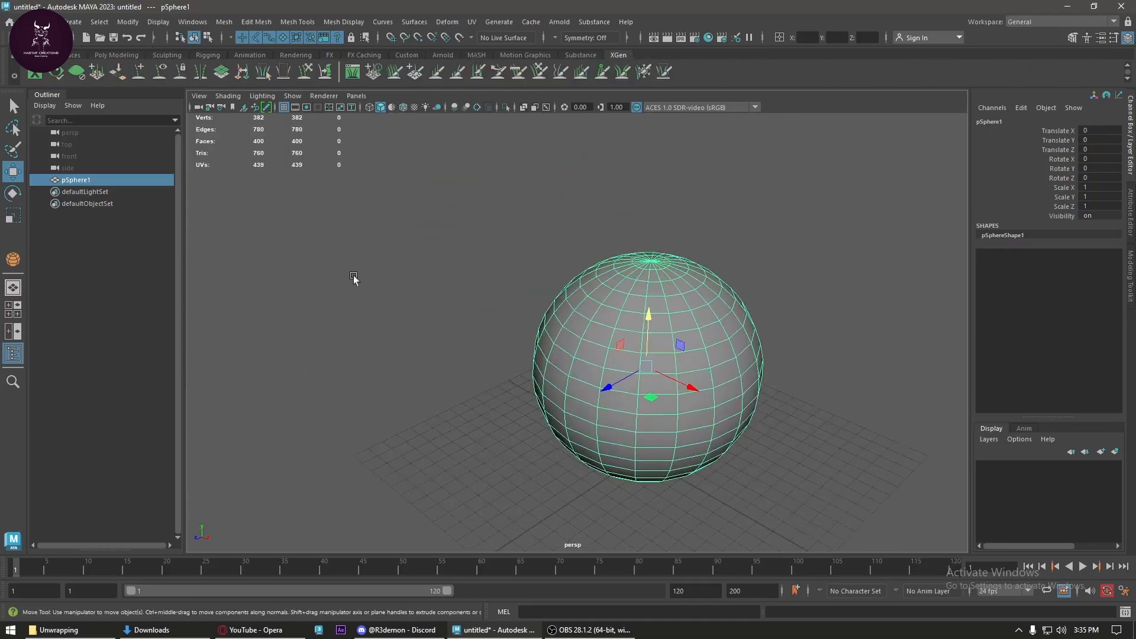
click(35, 74)
alt+drag(679, 356, 705, 425)
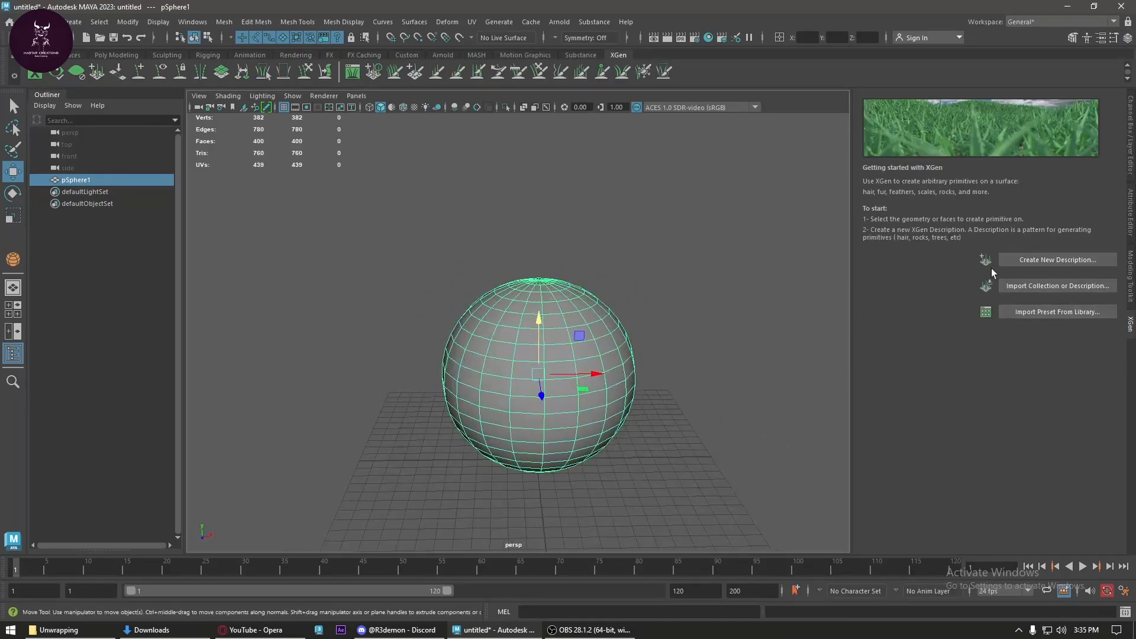
click(1051, 259)
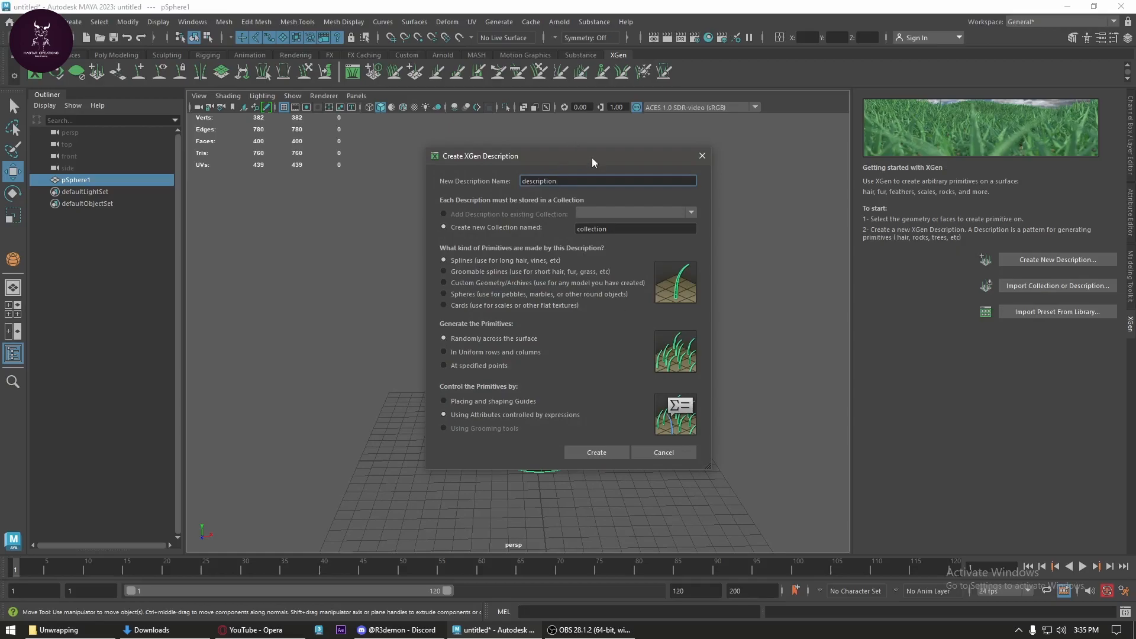
- Name the new description "hairs" and its new collection "sphere"
double_click(569, 184)
drag(561, 159, 934, 169)
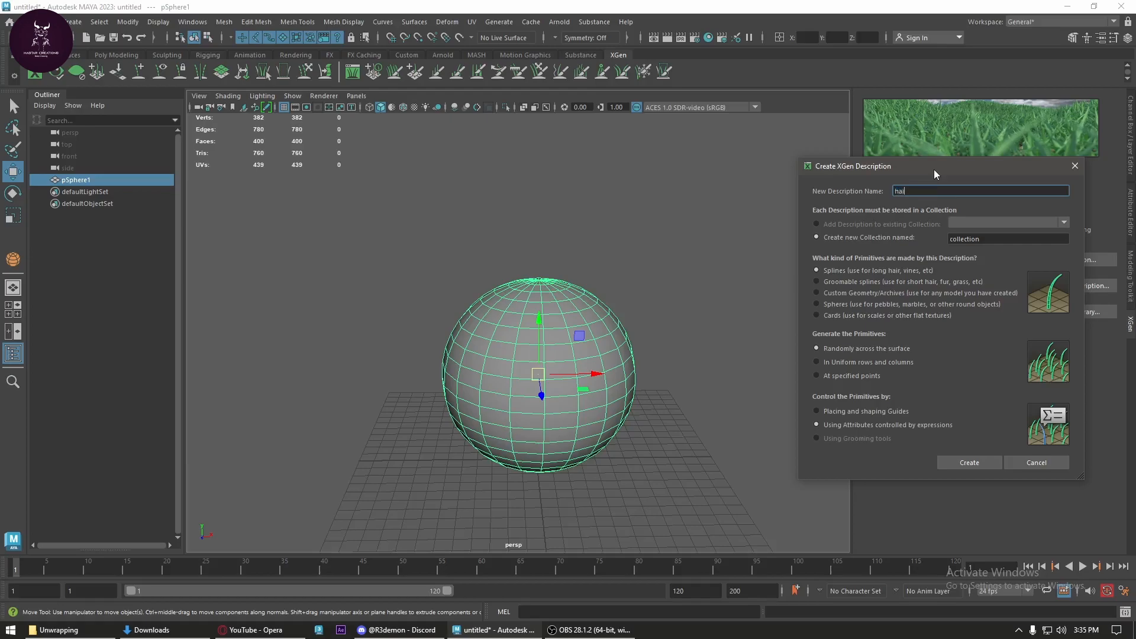
double_click(992, 239)
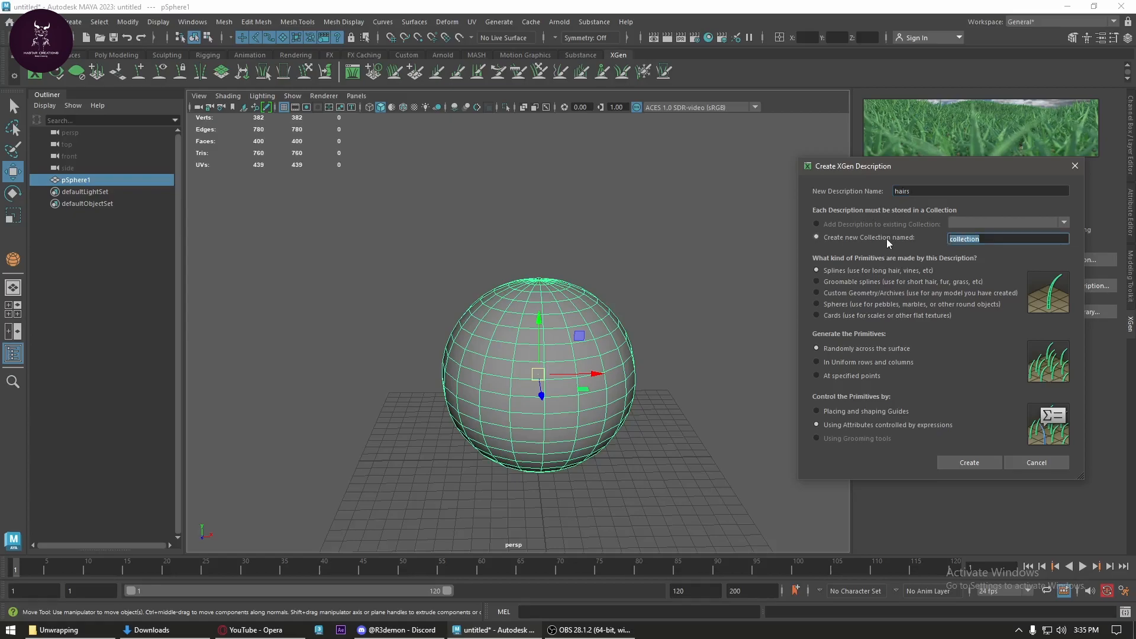
text(sphere)
- Try the Groomable splines, Custom Geometry/Archives, Spheres and Cards primitive types for the description
click(859, 283)
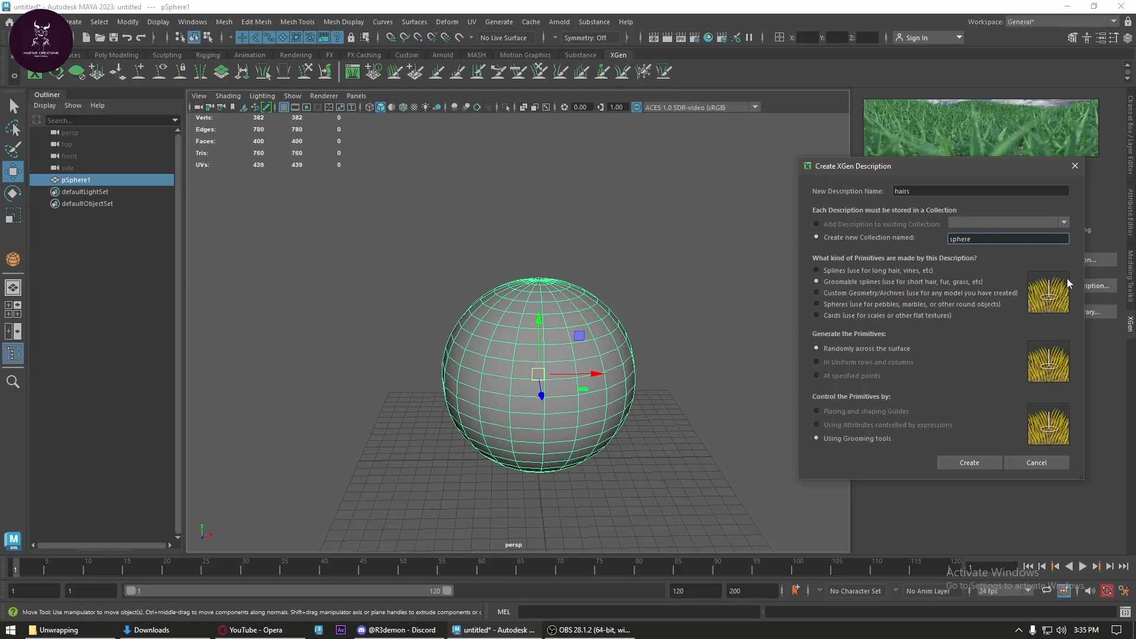
click(850, 292)
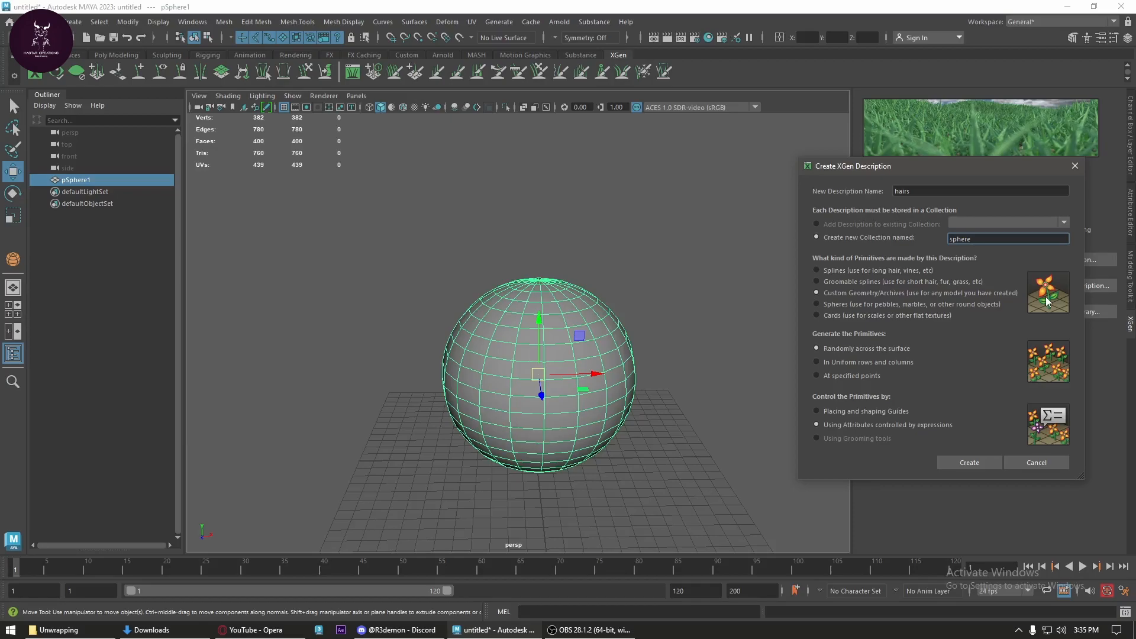
click(953, 304)
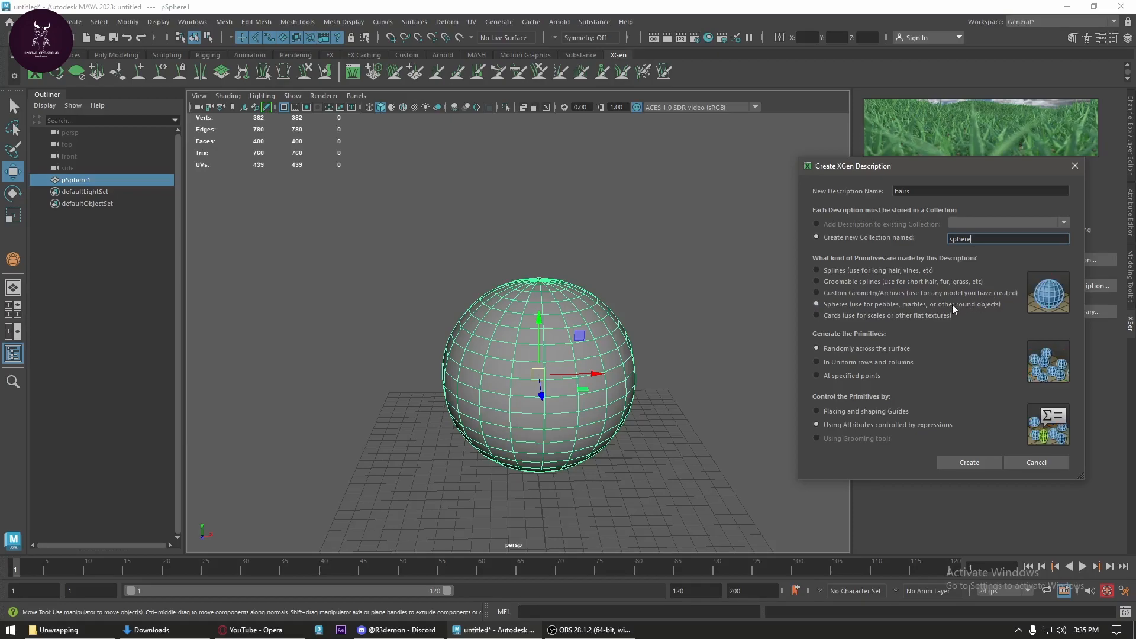
click(904, 314)
- Create the description with Splines primitives generated randomly across the surface and controlled by placing and shaping guides
click(844, 270)
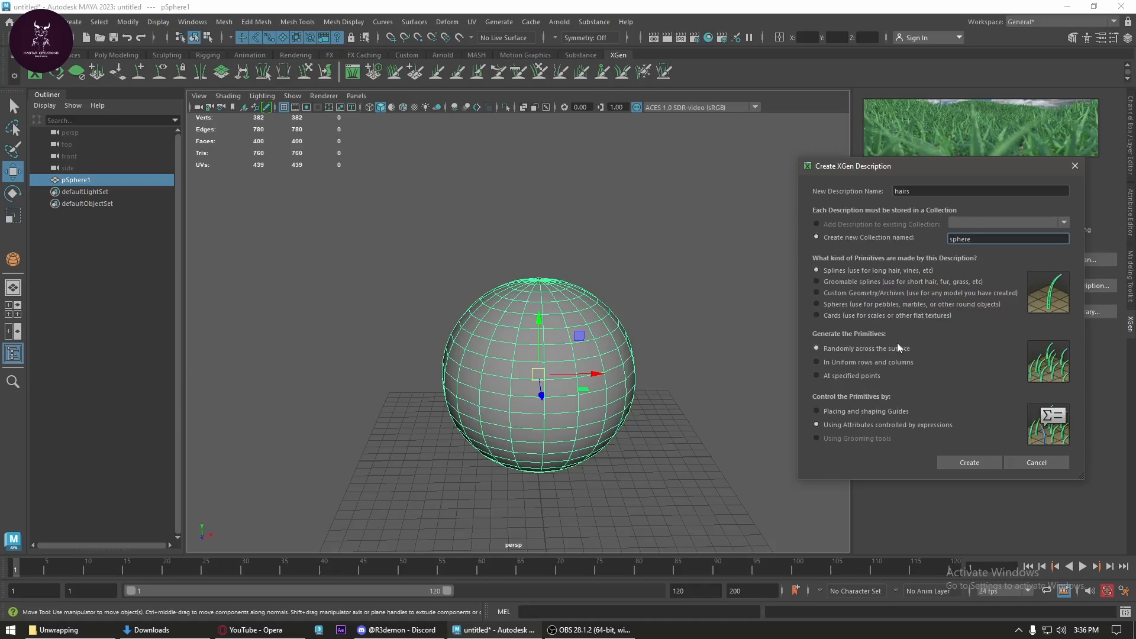
click(874, 412)
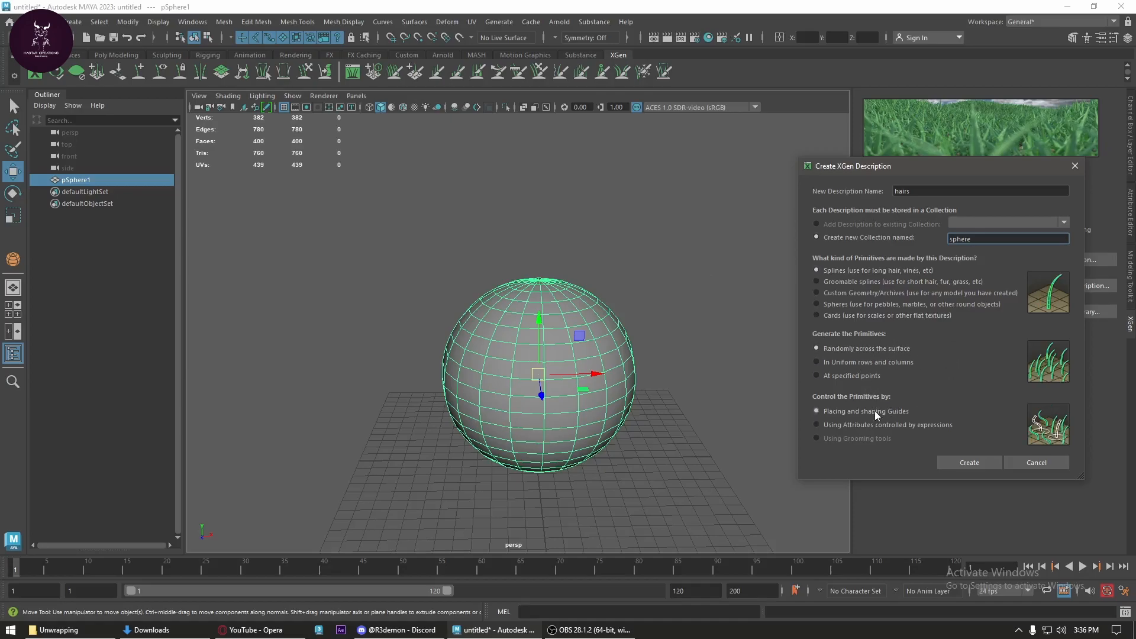
click(903, 426)
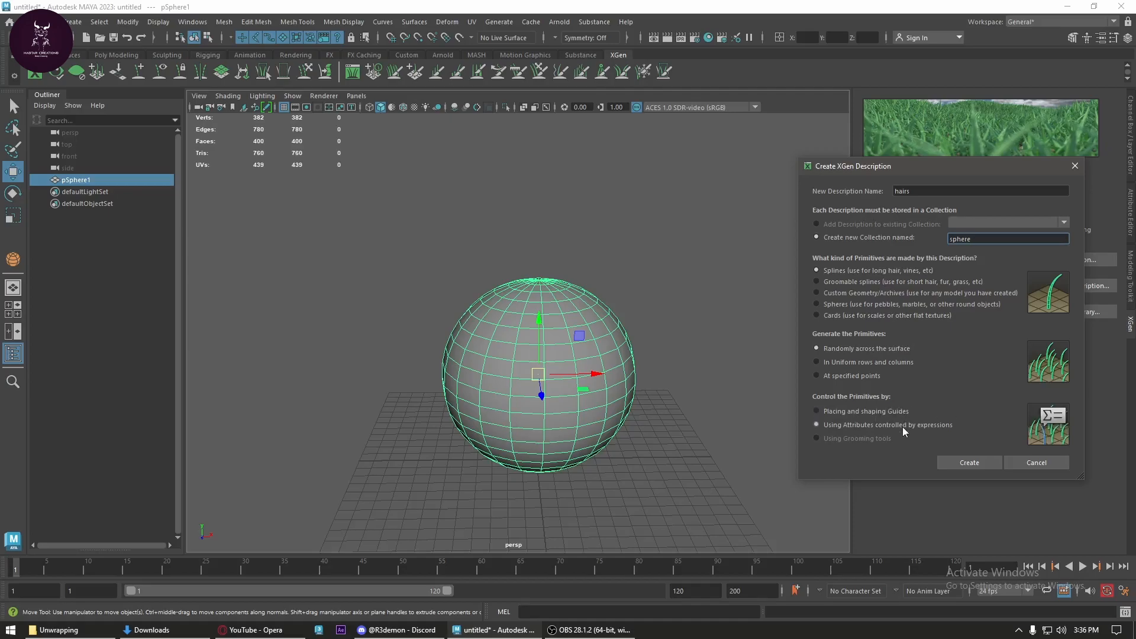
click(889, 411)
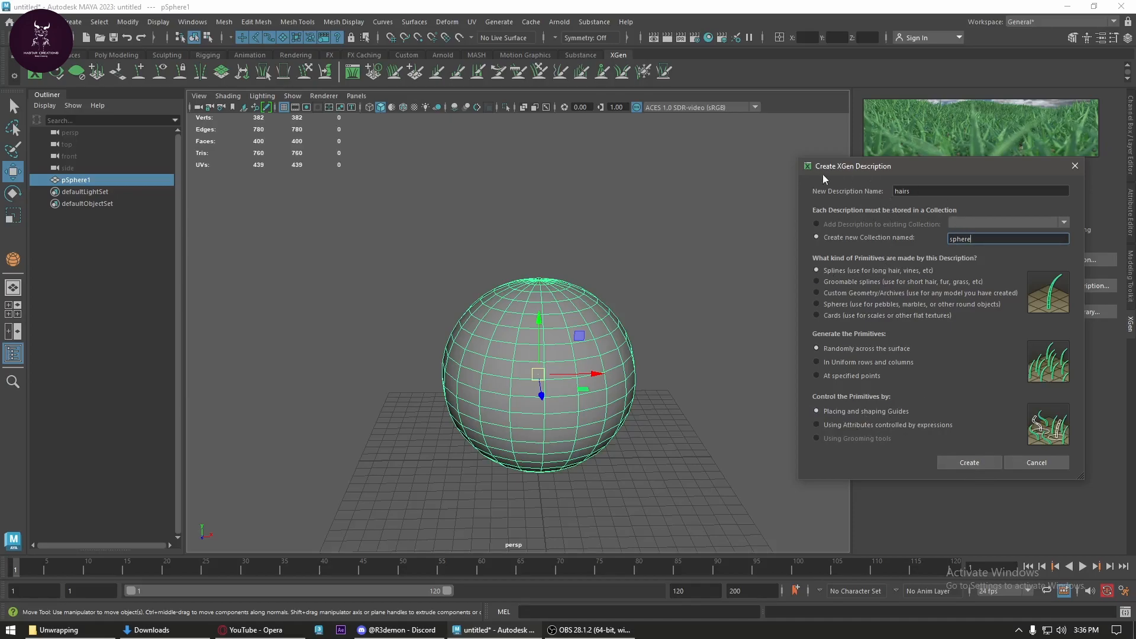
click(974, 463)
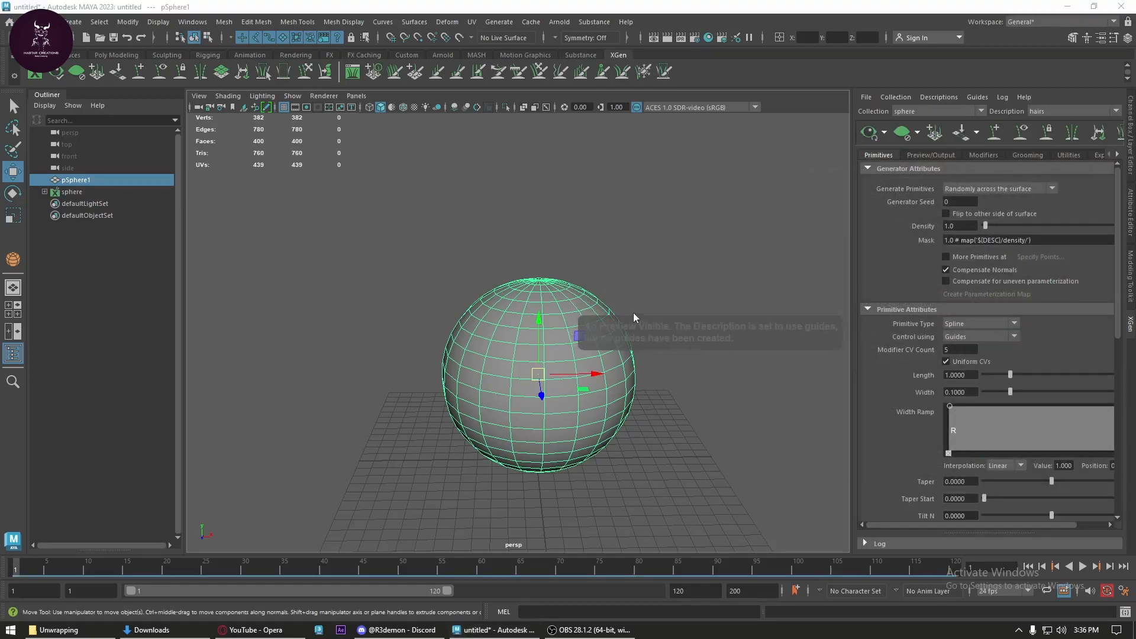
- Widen the XGen editor so its attribute controls show in full beside the viewport
scroll(642, 358, up, 2)
scroll(705, 396, down, 2)
alt+drag(710, 431, 737, 406)
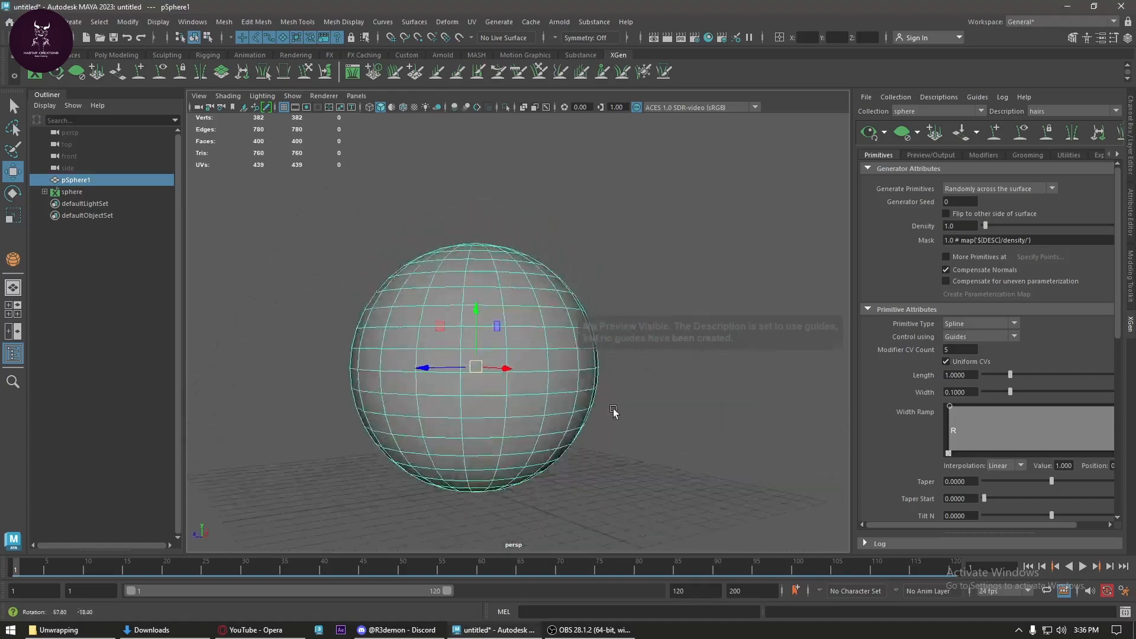
scroll(681, 438, down, 3)
scroll(651, 426, up, 1)
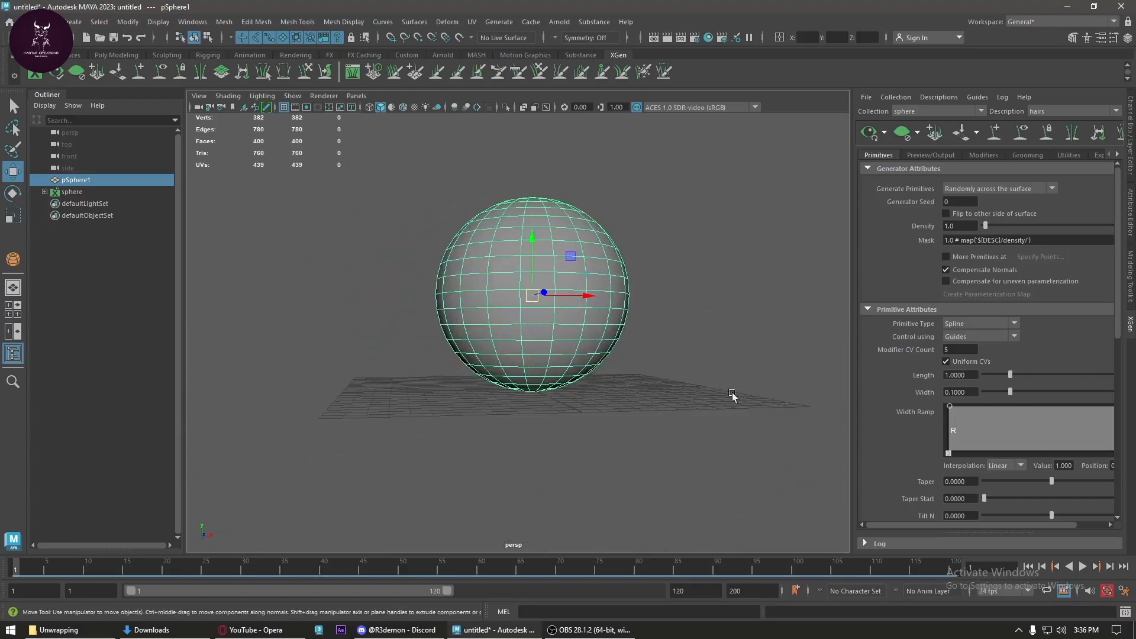
drag(852, 327, 811, 327)
alt+drag(748, 246, 562, 341)
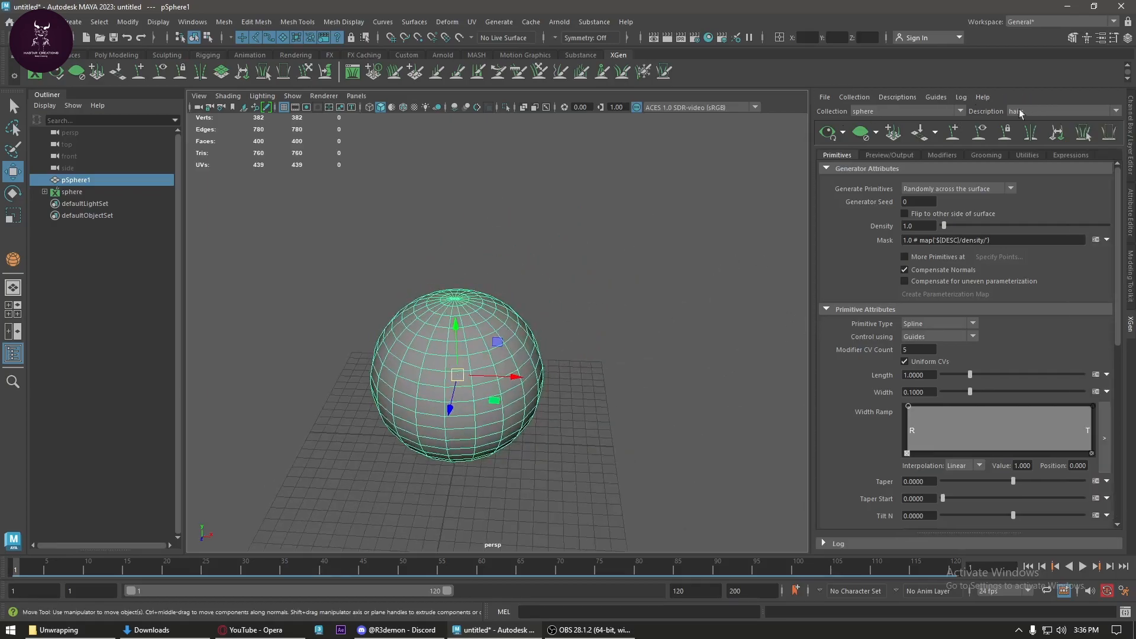
- Add seven guides spread over the upper part of the sphere
click(952, 133)
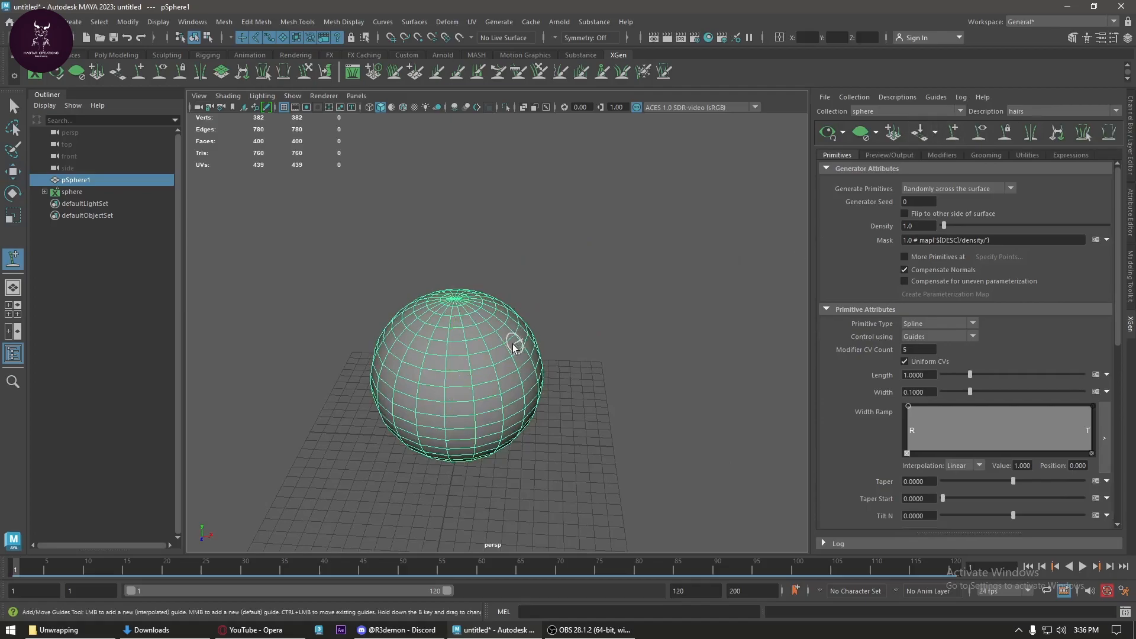
click(509, 367)
alt+drag(532, 381, 597, 377)
click(495, 343)
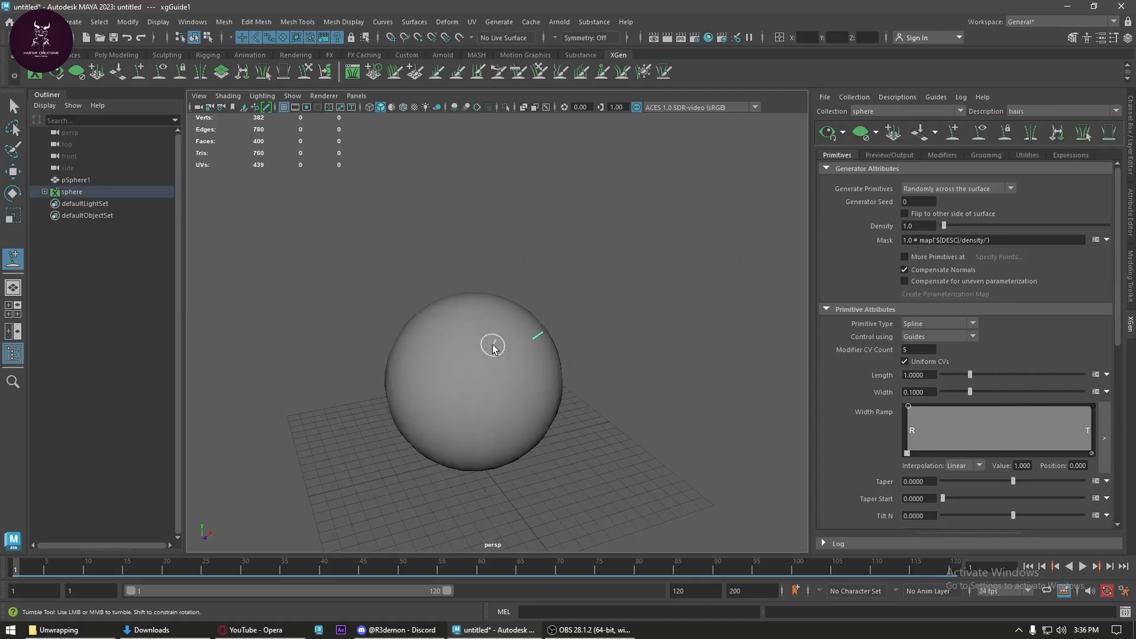
click(445, 341)
click(417, 325)
alt+drag(401, 325, 500, 359)
click(489, 323)
click(518, 315)
alt+drag(513, 322, 624, 310)
click(477, 330)
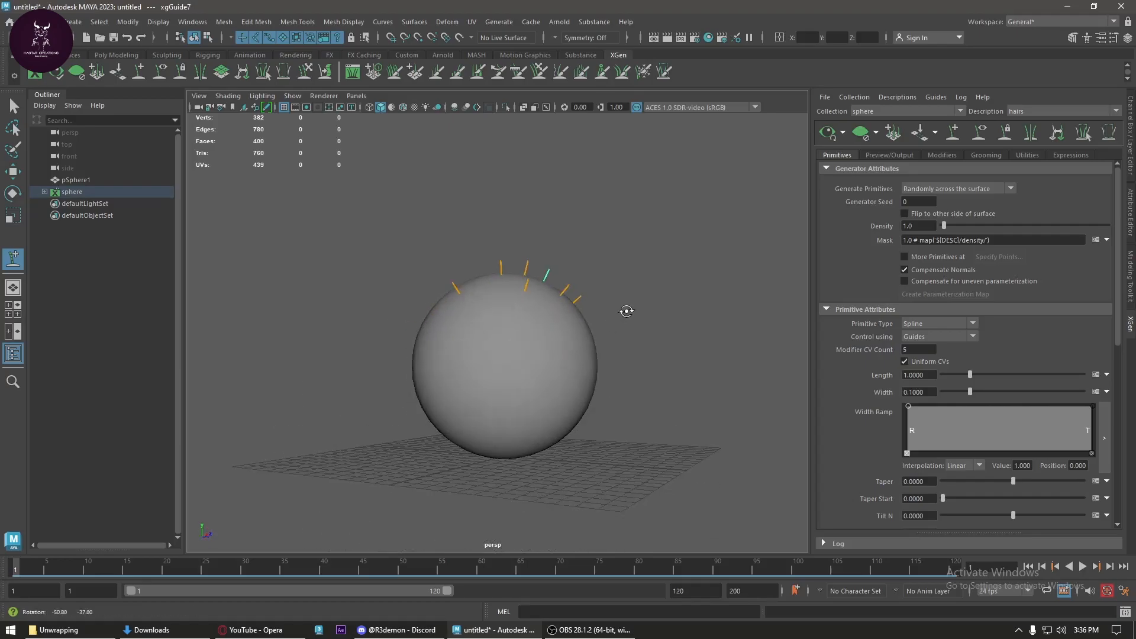
- Select all seven guides under the hairs description and scale them vertically into long upright strands
key(w)
shift+click(45, 192)
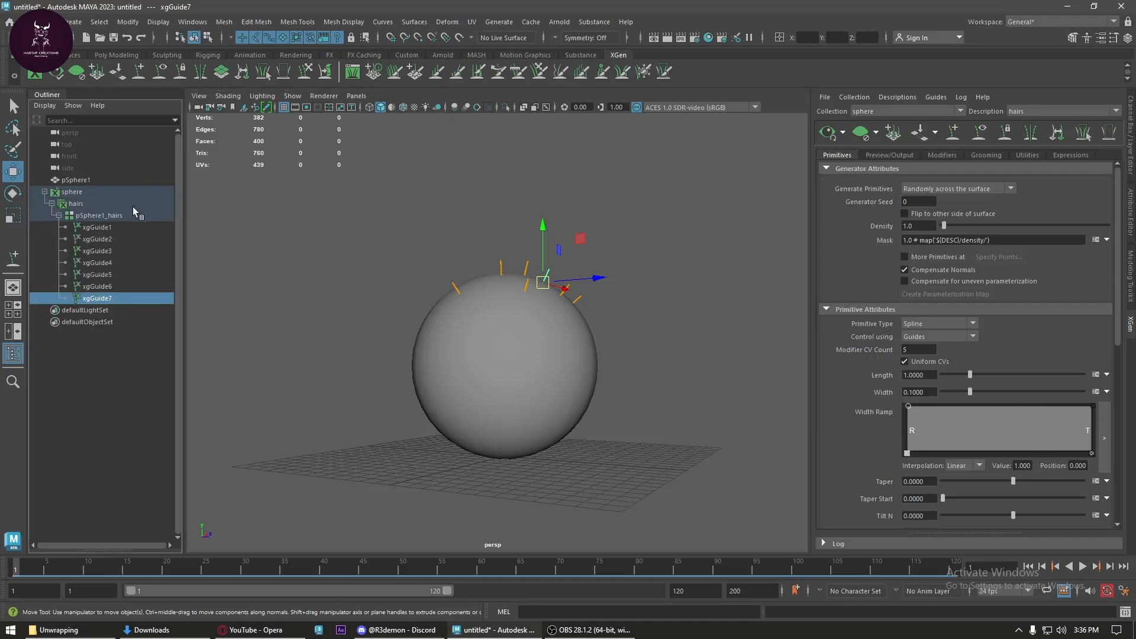
click(115, 223)
shift+click(134, 297)
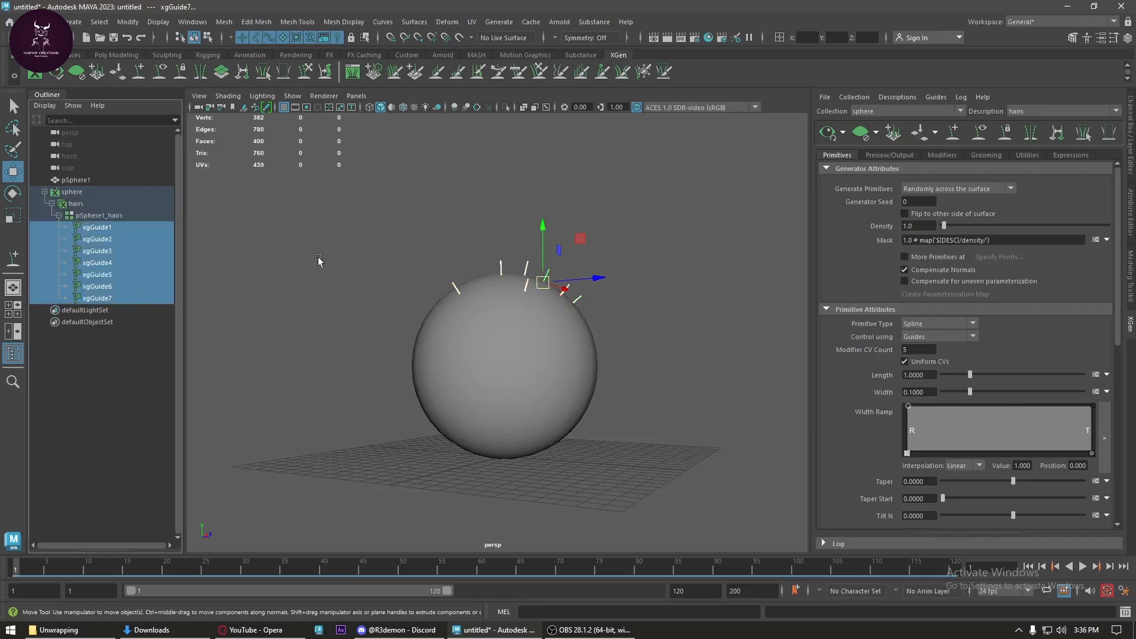
key(r)
drag(542, 230, 542, 199)
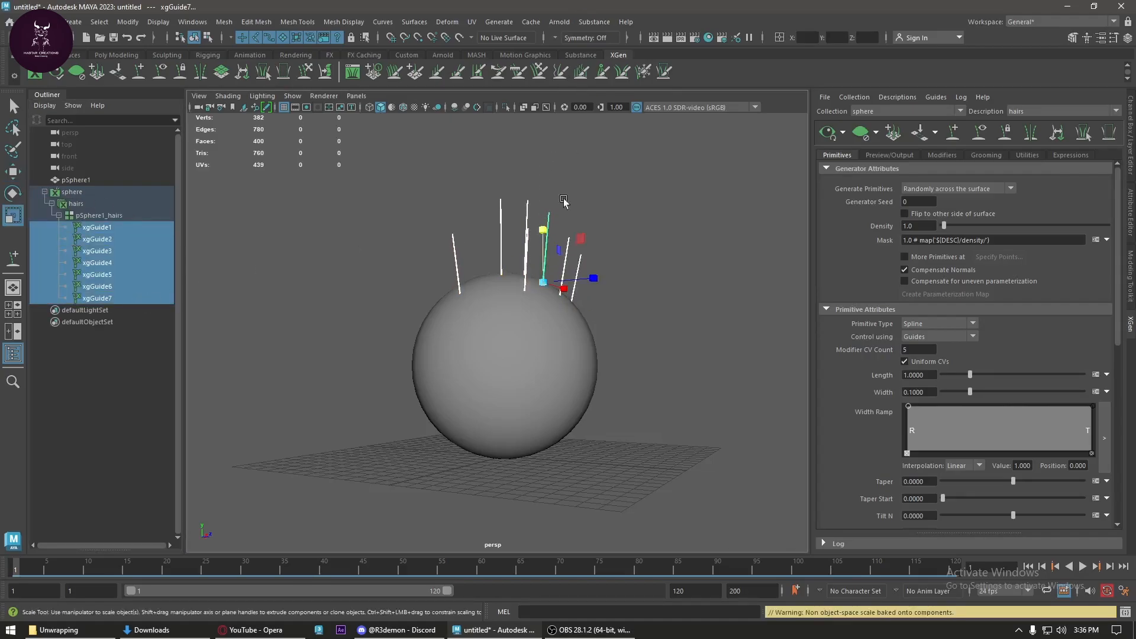
alt+drag(568, 349, 595, 361)
drag(531, 256, 533, 170)
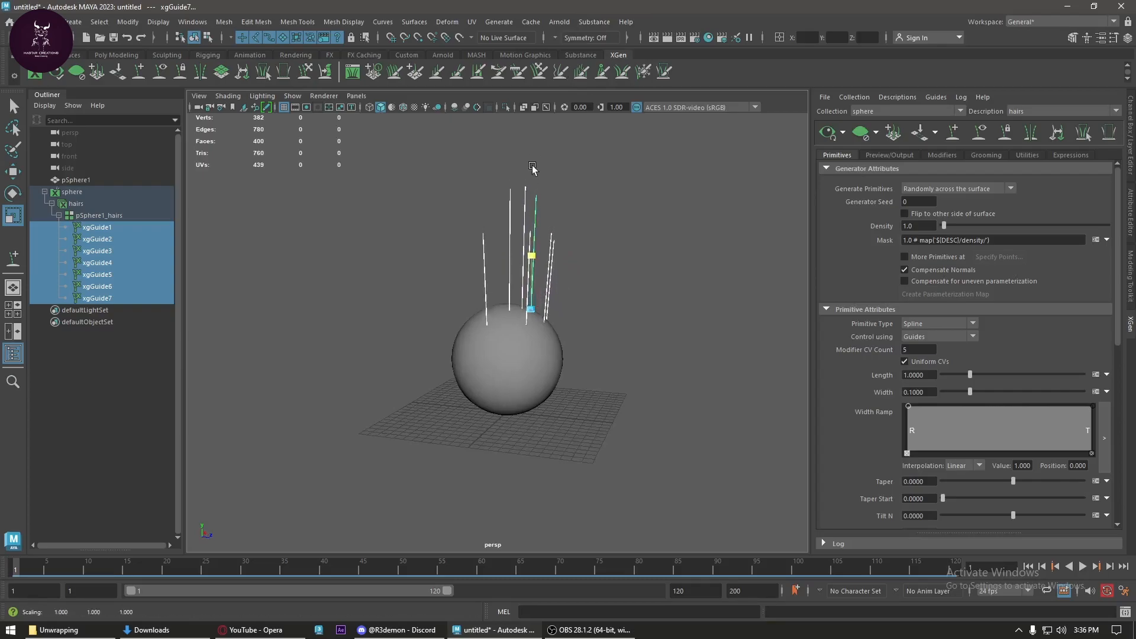
click(619, 259)
- Bend the last-placed guide by moving its vertices sideways at different heights into a wavy shape
alt+drag(618, 259, 642, 213)
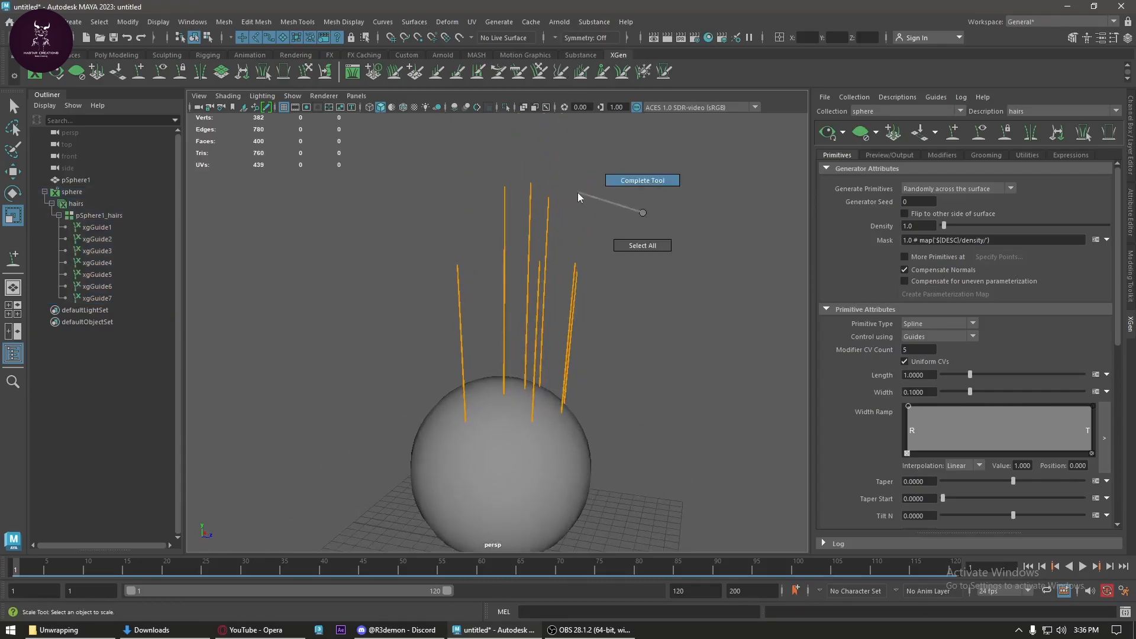
click(546, 224)
right_drag(627, 198, 602, 176)
drag(582, 166, 510, 216)
key(w)
drag(598, 196, 636, 197)
drag(583, 249, 617, 263)
drag(531, 338, 469, 252)
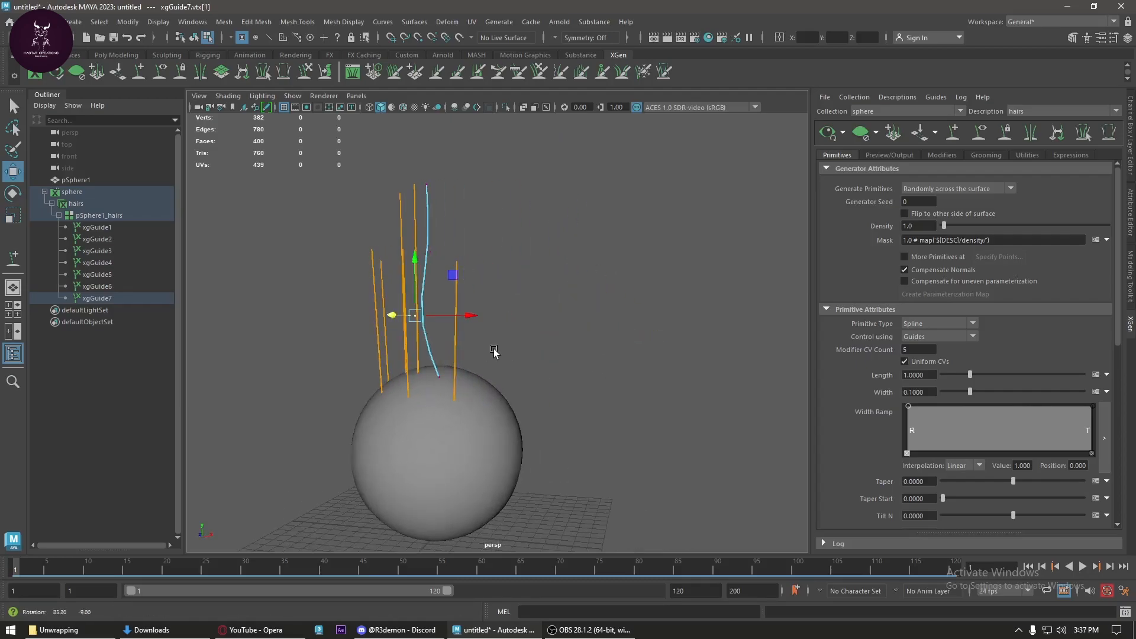
click(490, 183)
- Generate the XGen preview of the hairs on the sphere and inspect it up close
alt+drag(489, 183, 632, 364)
click(827, 132)
scroll(632, 364, up, 10)
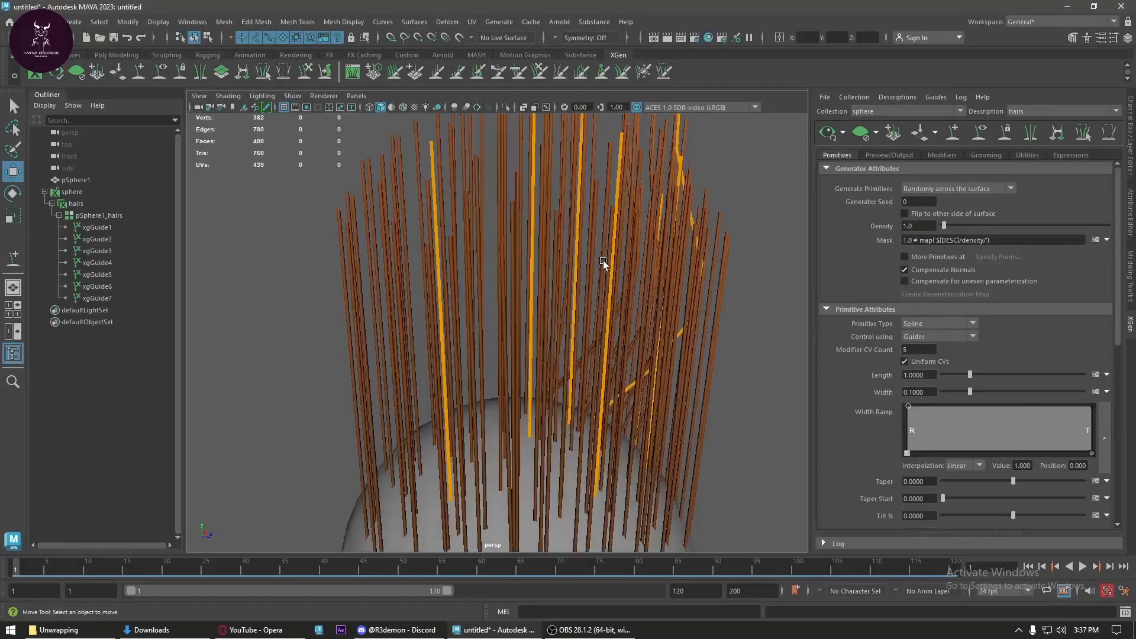
alt+drag(589, 304, 616, 310)
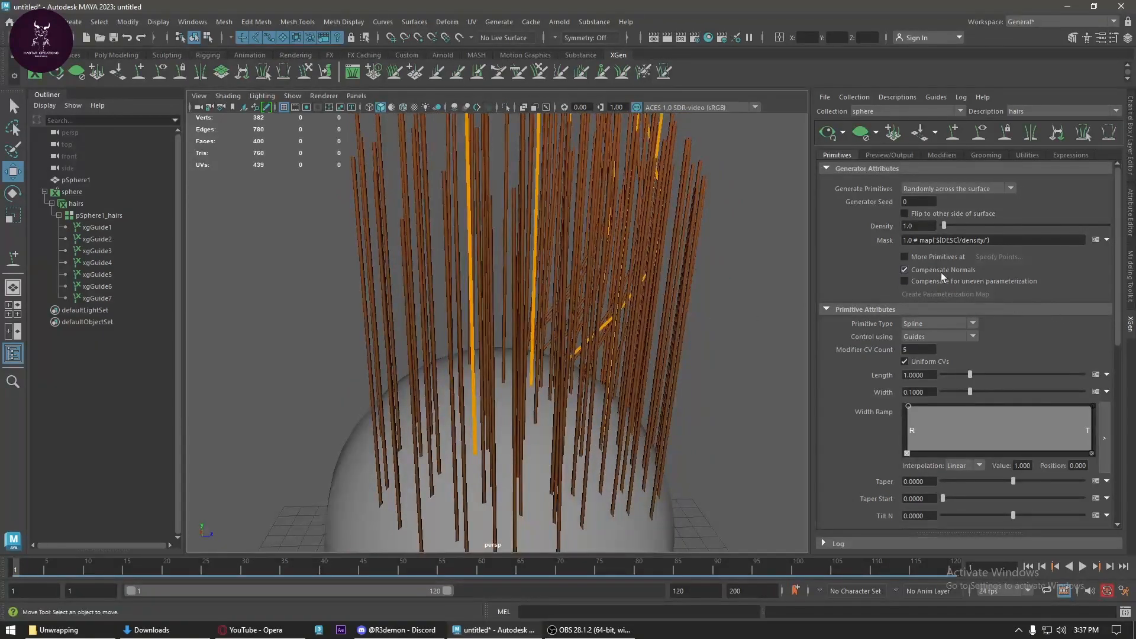
- Try a thick hair Width of 0.5 and a thin one of 0.02
drag(971, 391, 1083, 391)
mouse_move(588, 431)
alt+mouse_down()
mouse_move(516, 509)
mouse_move(565, 428)
alt+mouse_up()
alt+drag(585, 342, 777, 320)
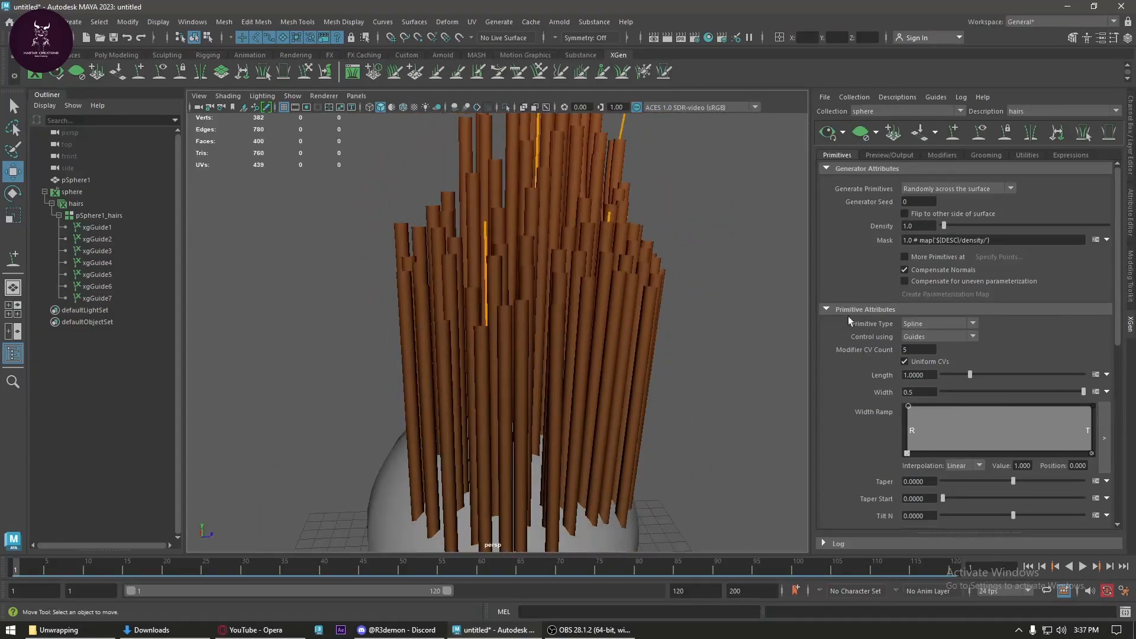
drag(1084, 392, 946, 400)
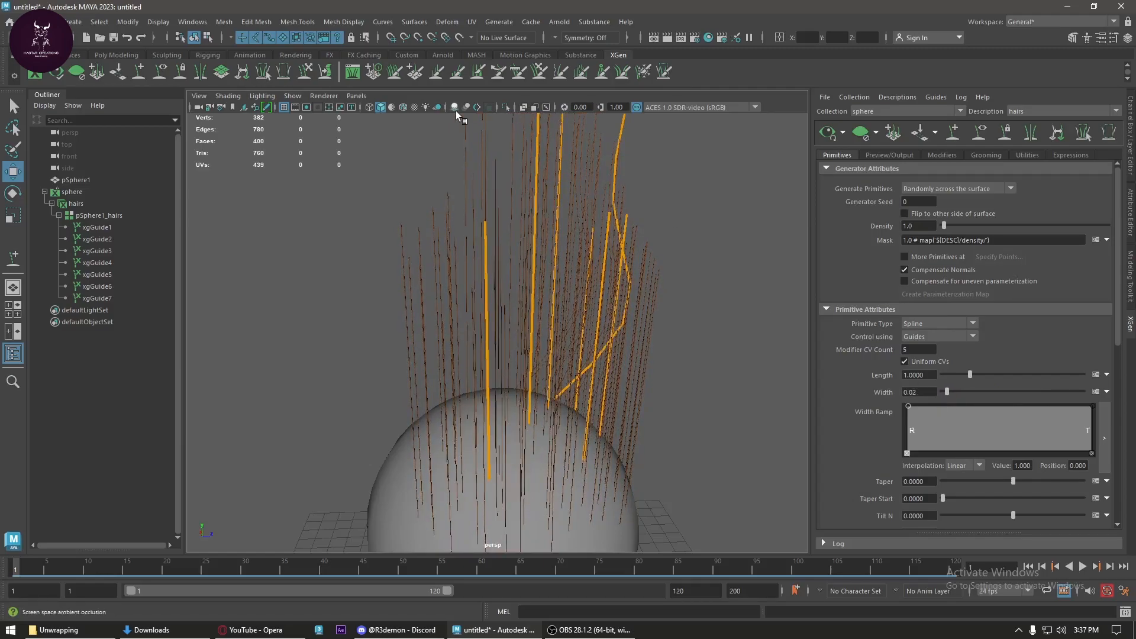
- Turn on multisample anti-aliasing in the viewport for smoother hair display
click(477, 105)
alt+drag(492, 175, 528, 362)
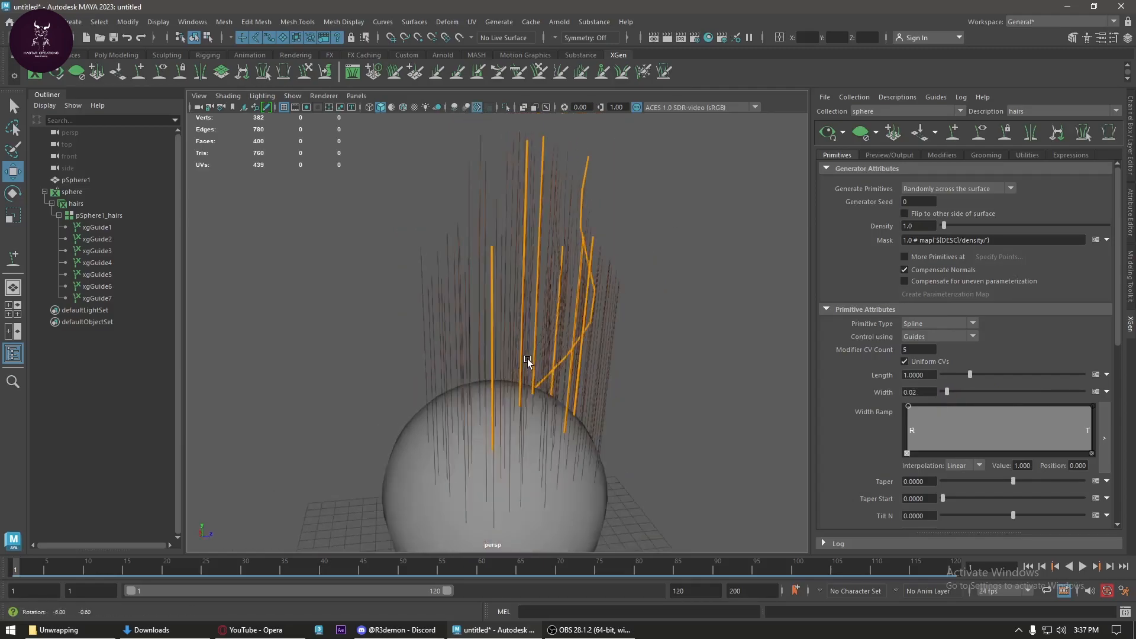
- Try a slightly greater hair Length and restore it to 1.0
mouse_move(969, 374)
mouse_down()
mouse_move(1007, 375)
mouse_move(976, 373)
mouse_up()
text(1)
key(Return)
alt+drag(583, 235, 550, 267)
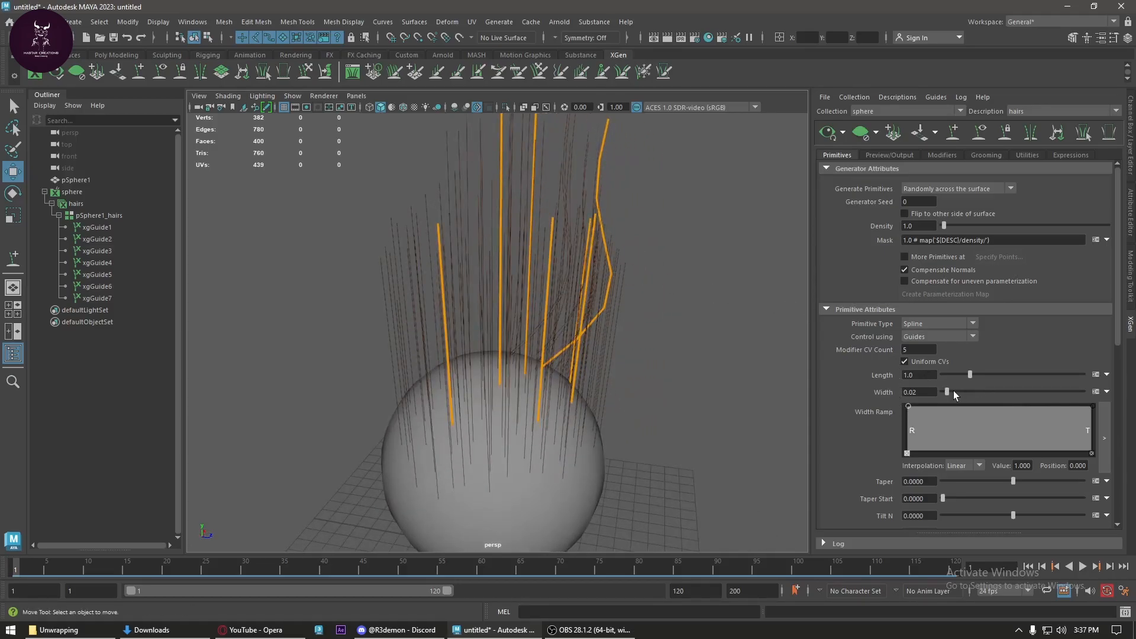
- Set the hair Width to 0.305
drag(947, 392, 1028, 392)
alt+drag(567, 290, 608, 258)
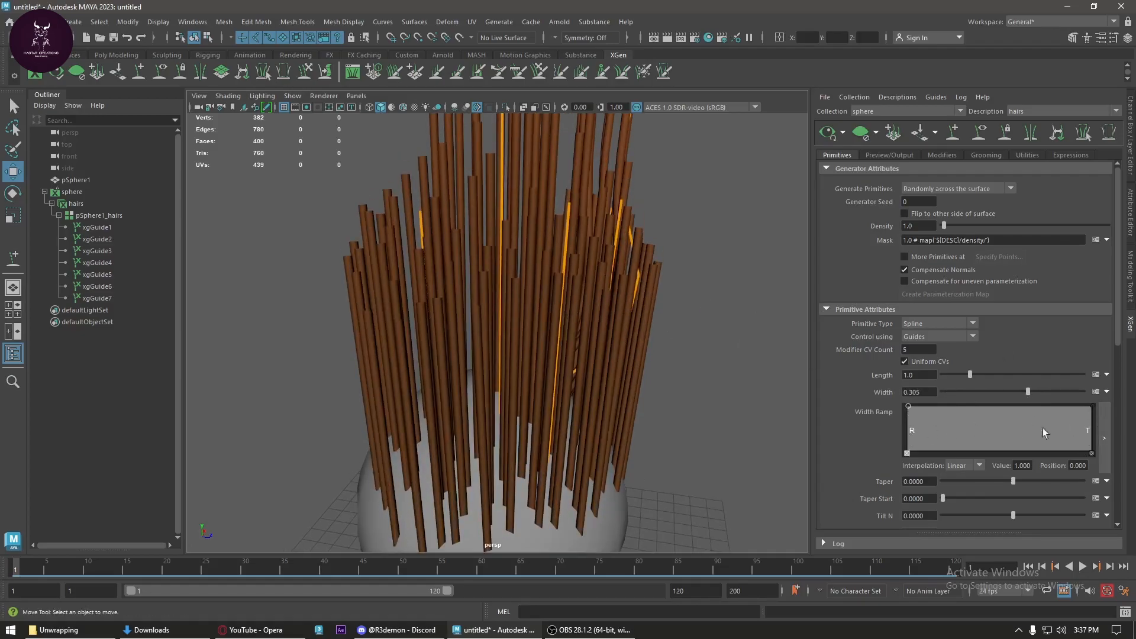
- Taper the width ramp to 0.132 at the tip, with a curved falloff from a point at position 0.670 and value 0.737
drag(1092, 407, 1044, 420)
alt+drag(613, 349, 659, 252)
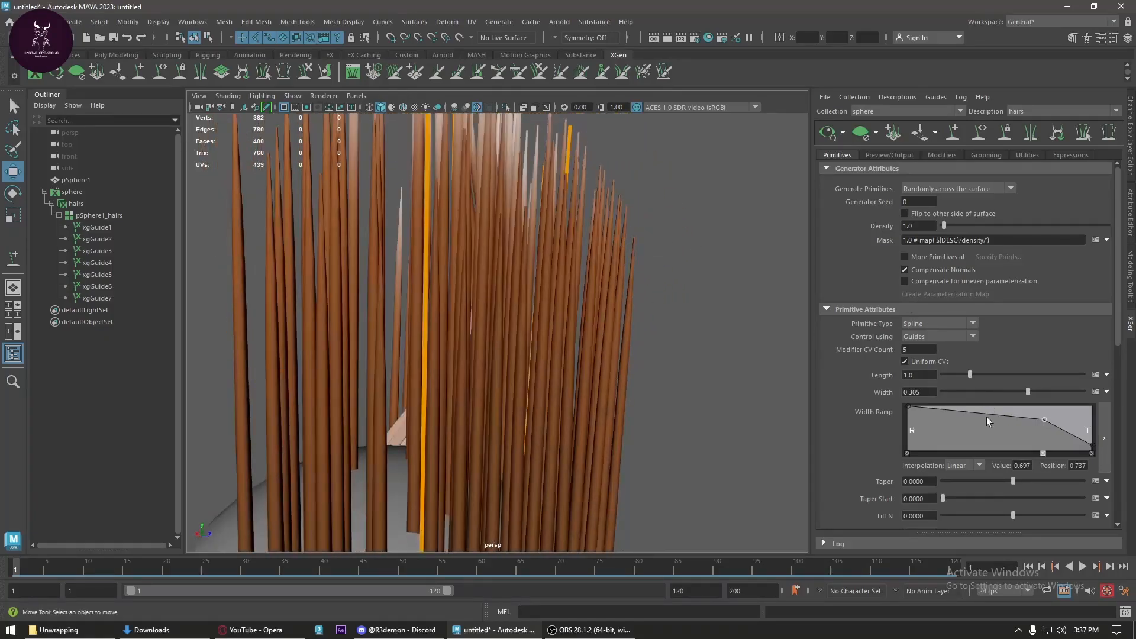
drag(1044, 420, 1029, 418)
alt+drag(637, 329, 535, 325)
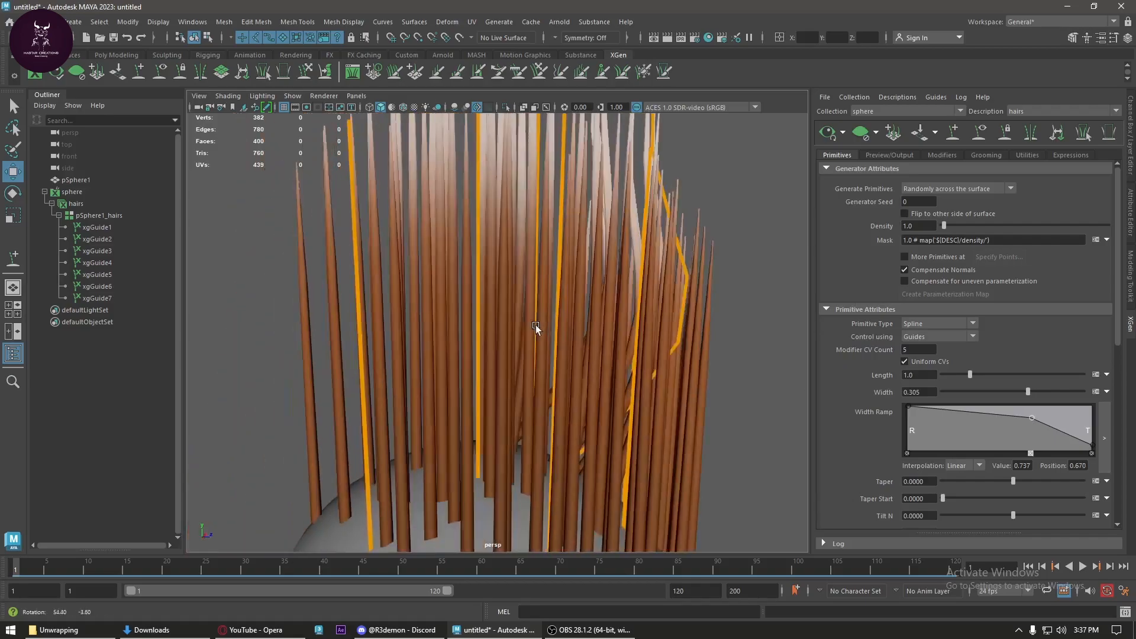
click(974, 491)
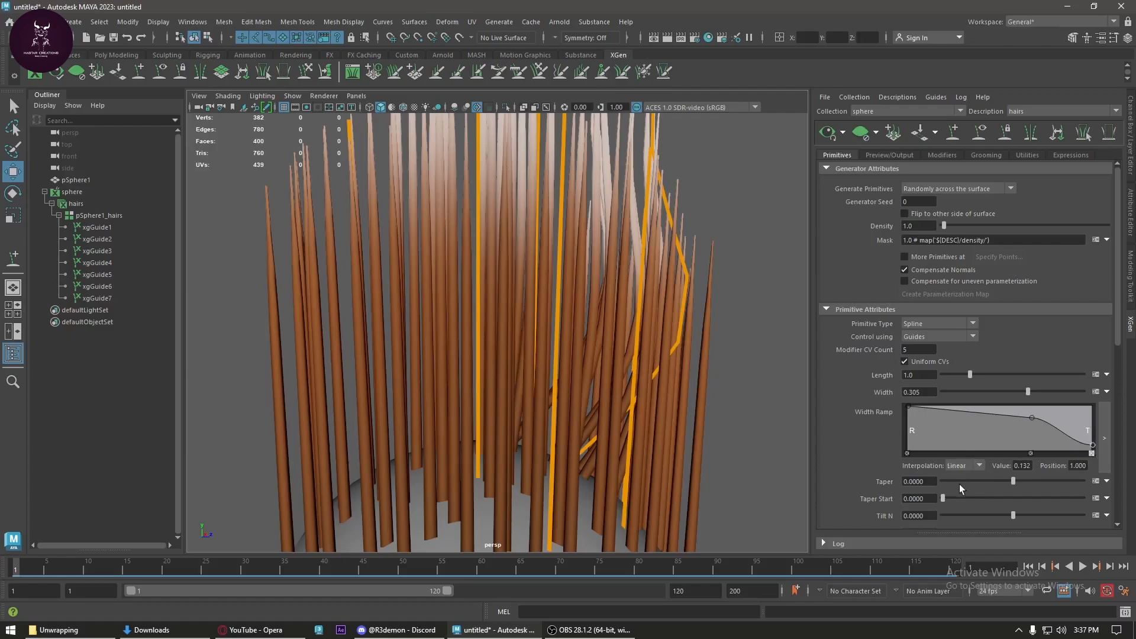
- Set the width ramp's tip point to Smooth interpolation and lower its value to 0.118
click(977, 492)
drag(1092, 444, 1093, 445)
alt+drag(558, 343, 633, 381)
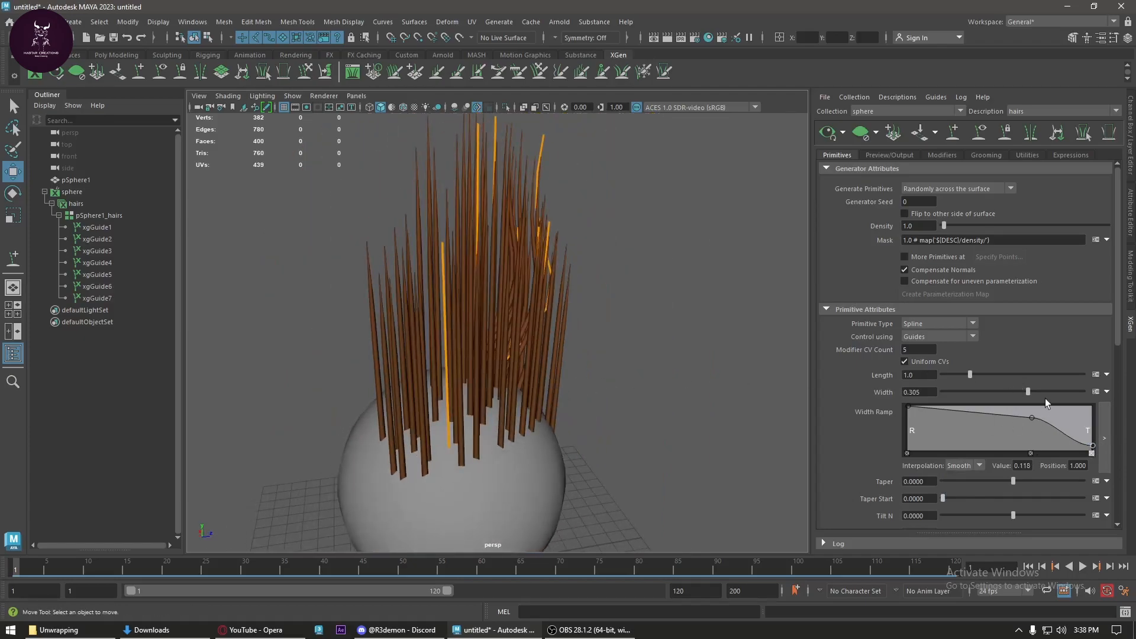
- Thin the hairs to Width 0.04 and raise their Density to 19.365
drag(1028, 392, 951, 392)
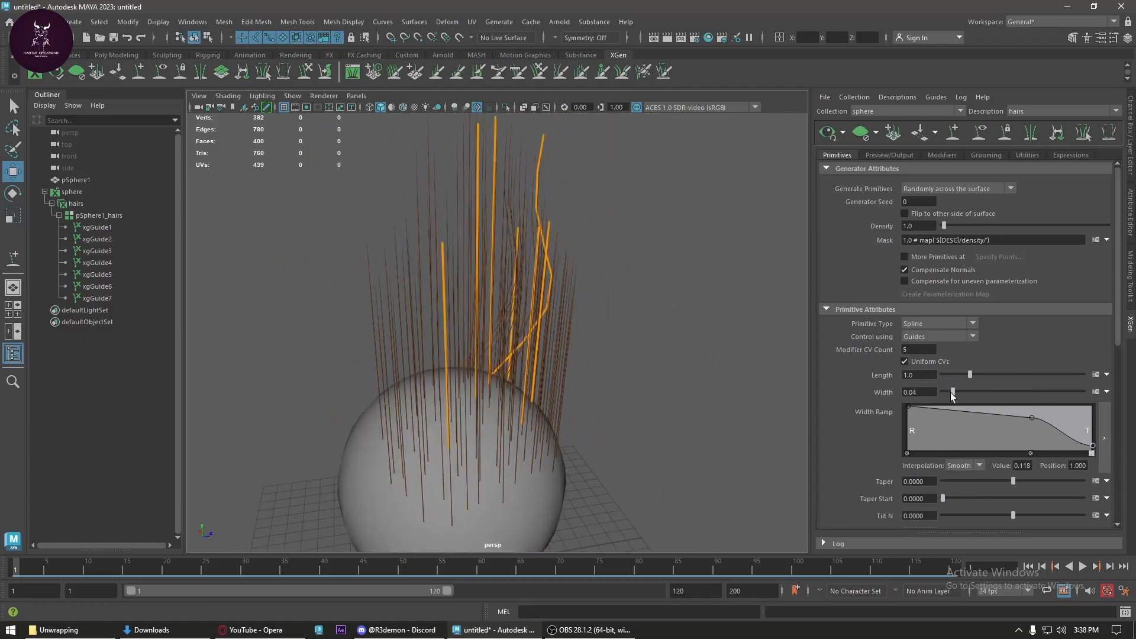
alt+drag(597, 423, 578, 426)
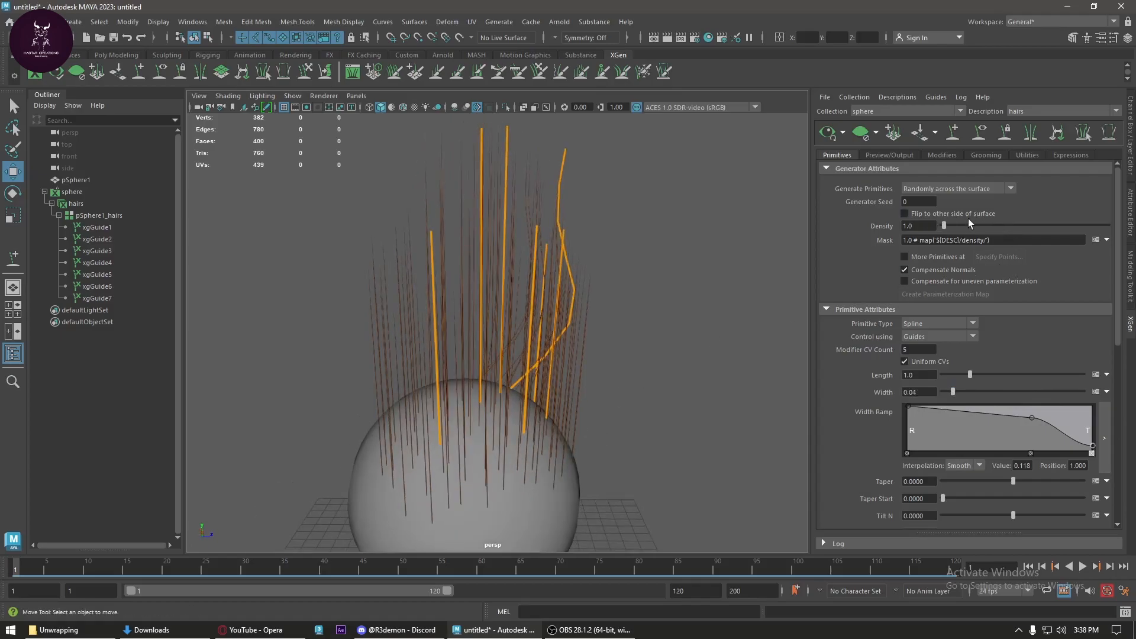
drag(945, 225, 974, 226)
scroll(550, 388, down, 2)
alt+drag(549, 386, 592, 389)
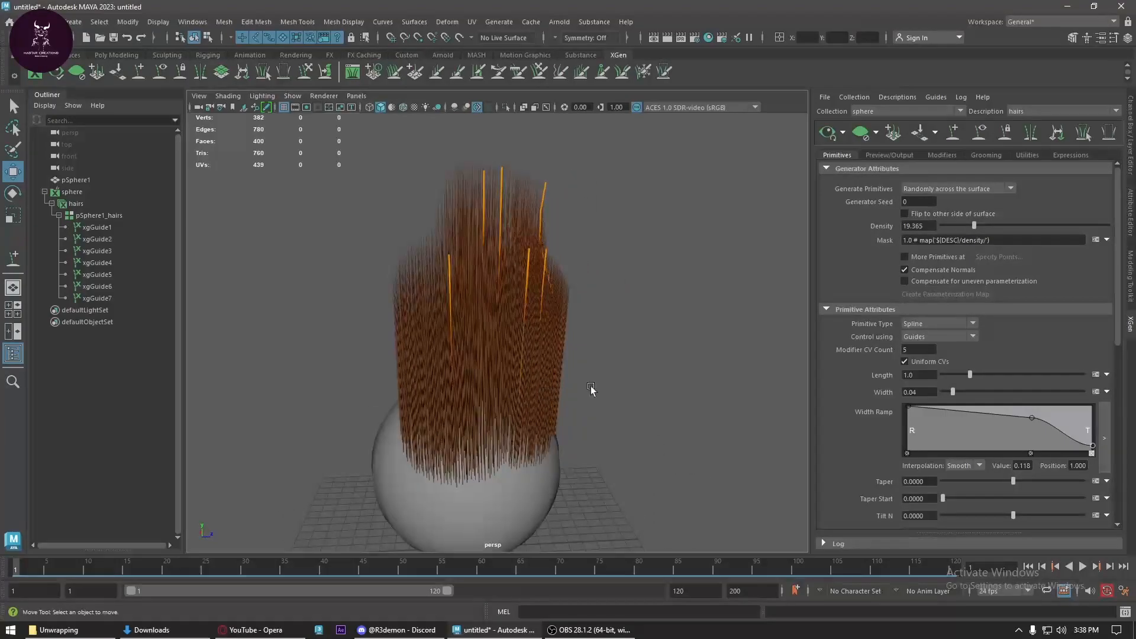
- Add twelve more guides to the sphere, spread over the top and the still hairless areas
click(953, 132)
scroll(525, 388, down, 2)
click(488, 408)
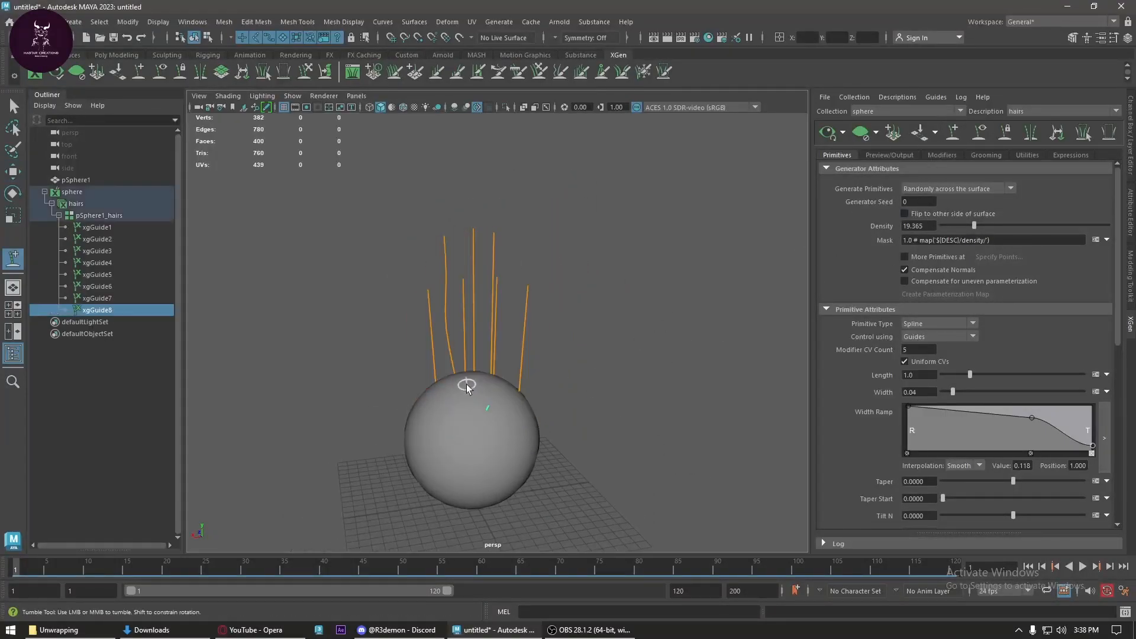
click(466, 384)
alt+drag(411, 418, 469, 436)
click(489, 416)
click(480, 449)
click(532, 454)
click(518, 393)
click(539, 397)
click(472, 424)
click(484, 454)
click(524, 441)
click(484, 414)
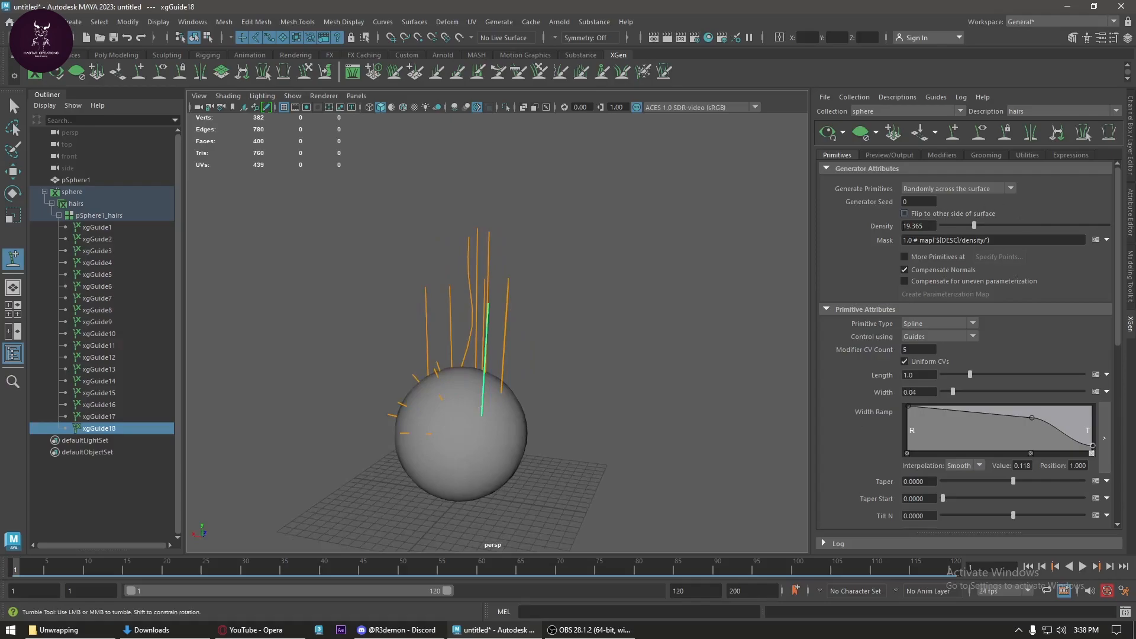
click(462, 384)
- Update the XGen hair preview so the hairs follow the added guides
click(827, 132)
alt+drag(426, 389, 619, 438)
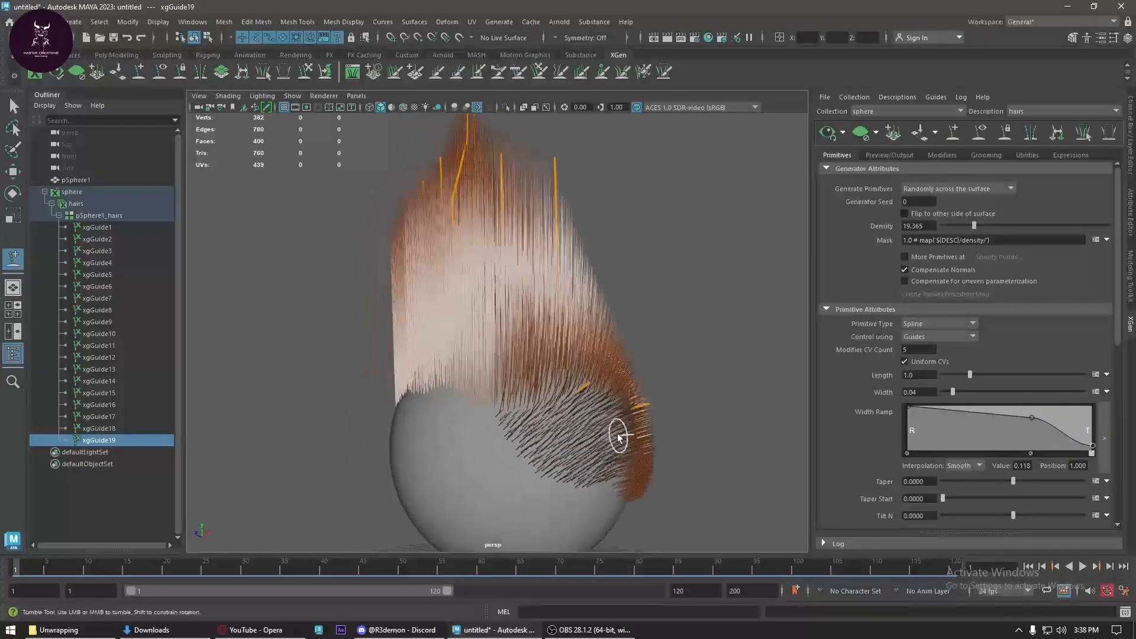
alt+drag(541, 432, 557, 400)
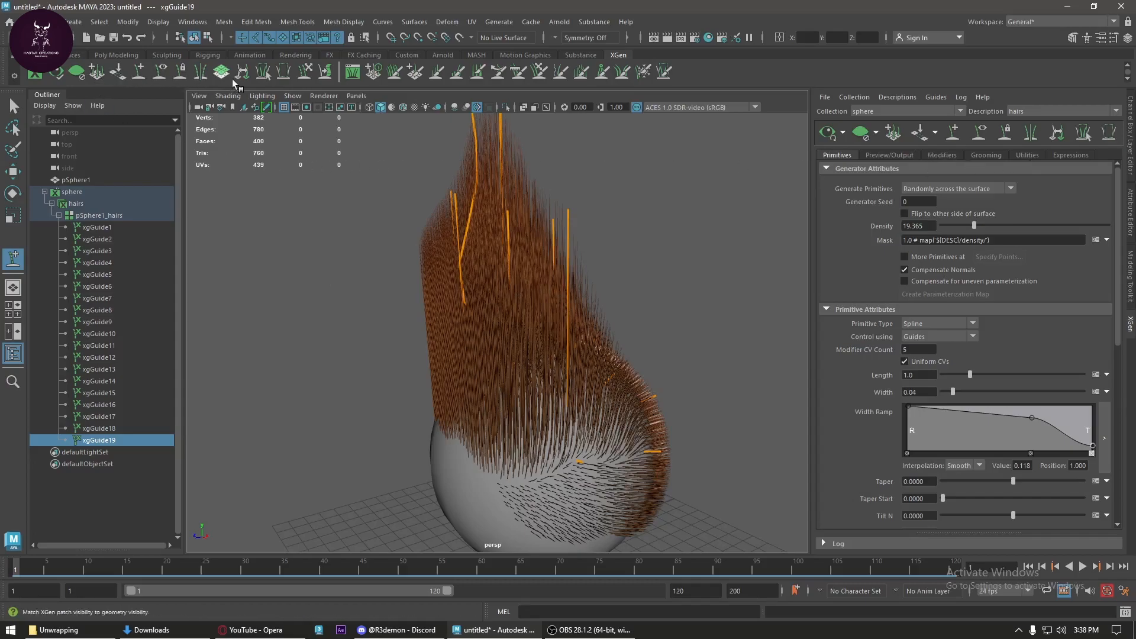
- Start sculpting the guides and enlarge the Sculpt Guides brush radius
click(306, 73)
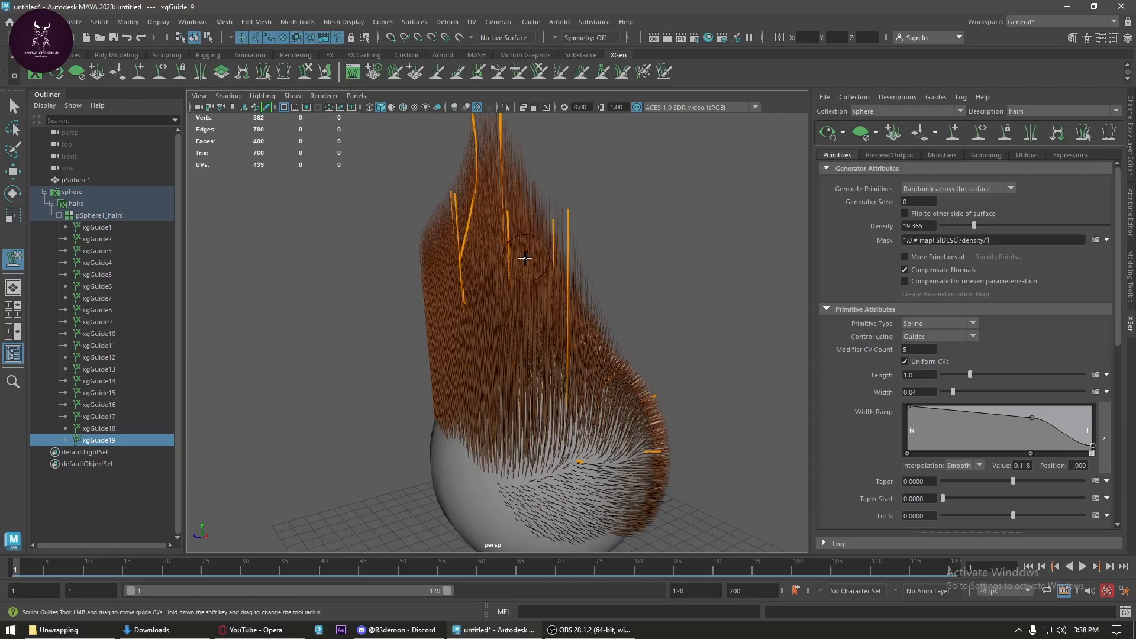
mouse_move(537, 260)
shift+mouse_down()
mouse_move(596, 233)
mouse_move(634, 266)
mouse_move(594, 237)
shift+mouse_up()
alt+drag(444, 241, 587, 358)
alt+right_drag(587, 358, 621, 266)
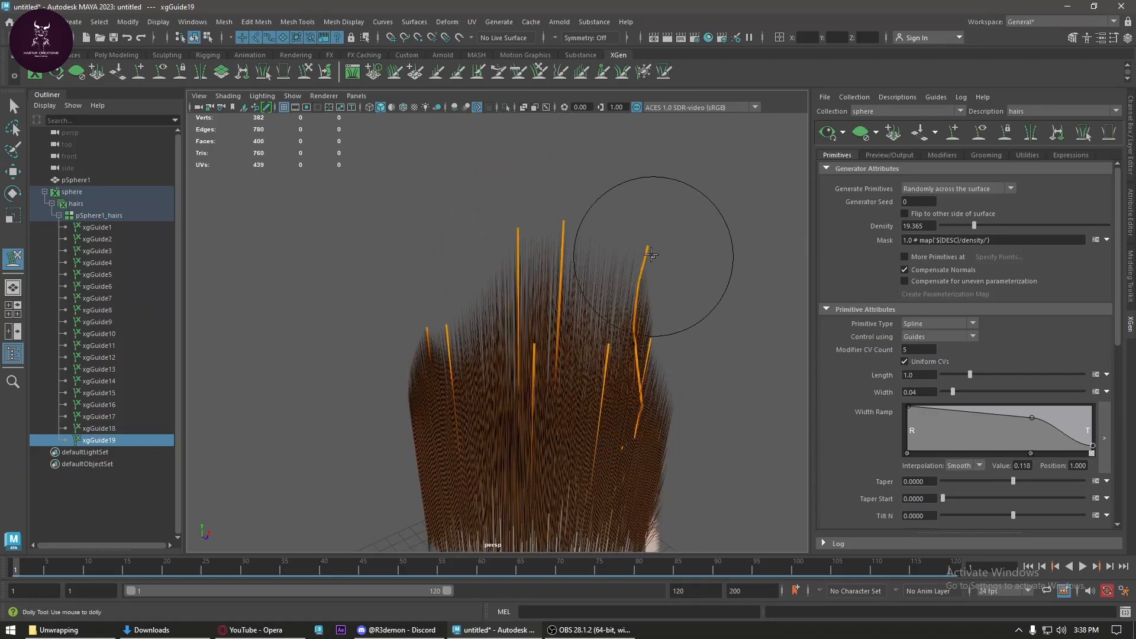
key(w)
click(641, 289)
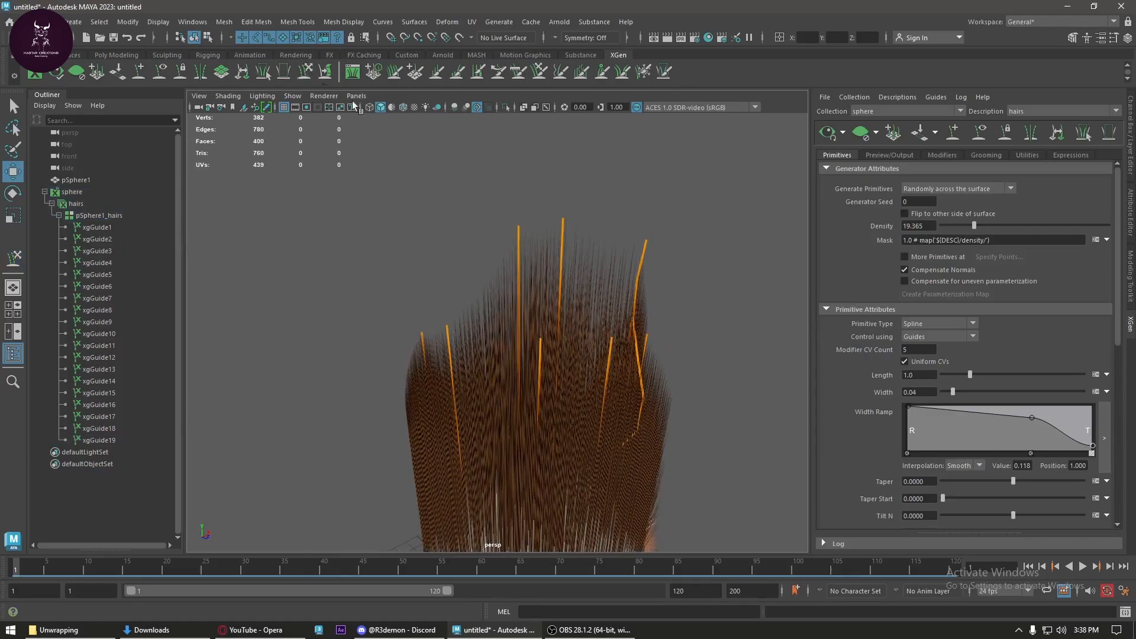
- Sculpt the long upright guides with a large brush, bending and sweeping them back over the sphere
click(324, 71)
alt+right_drag(592, 266, 609, 229)
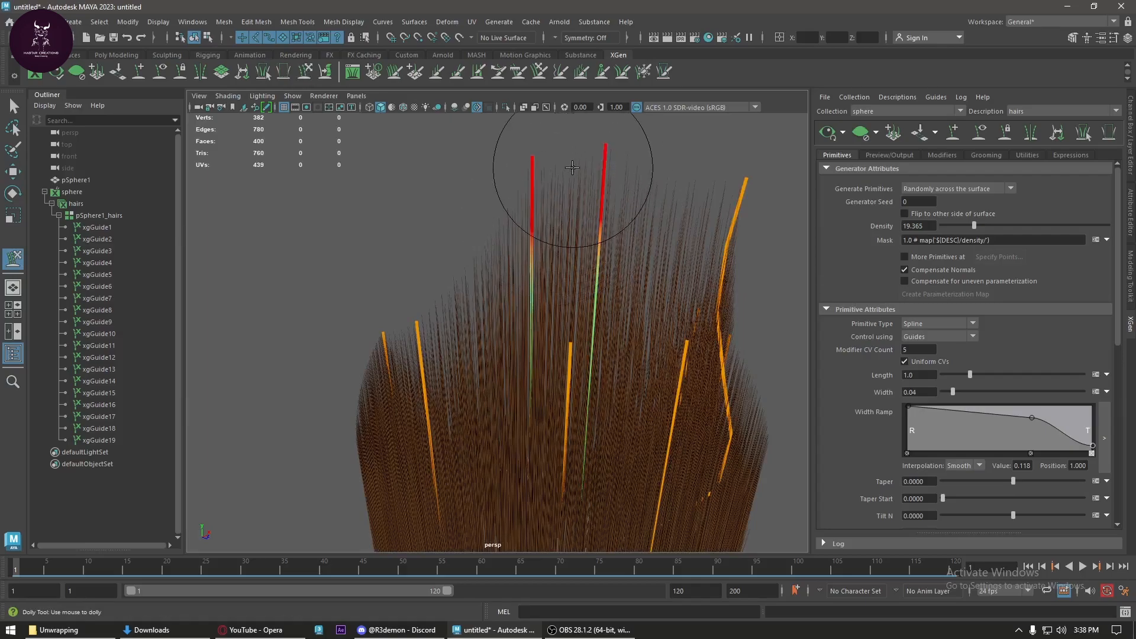
mouse_move(572, 167)
shift+mouse_down()
mouse_move(660, 311)
mouse_move(393, 287)
mouse_move(609, 304)
mouse_move(565, 266)
shift+mouse_up()
alt+middle_drag(565, 265, 547, 254)
mouse_move(547, 254)
shift+mouse_down()
mouse_move(454, 203)
mouse_move(450, 142)
mouse_move(325, 300)
mouse_move(357, 347)
mouse_move(368, 425)
shift+mouse_up()
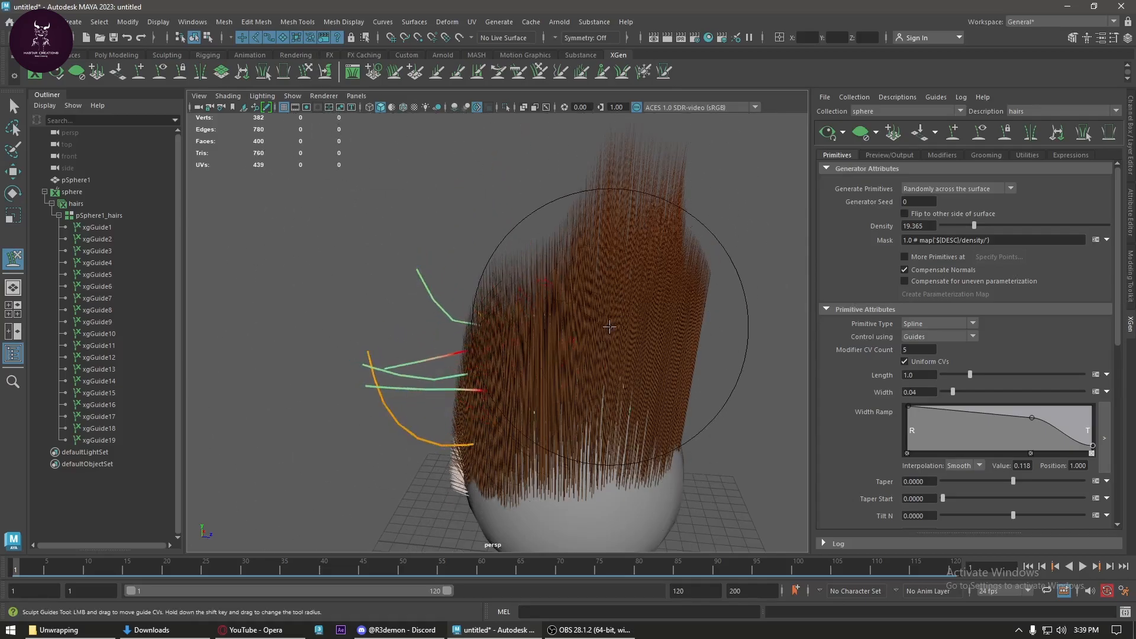
alt+drag(614, 355, 533, 392)
scroll(579, 424, up, 5)
scroll(578, 425, down, 5)
mouse_move(279, 424)
mouse_down()
mouse_move(567, 363)
mouse_move(541, 311)
mouse_move(447, 248)
mouse_up()
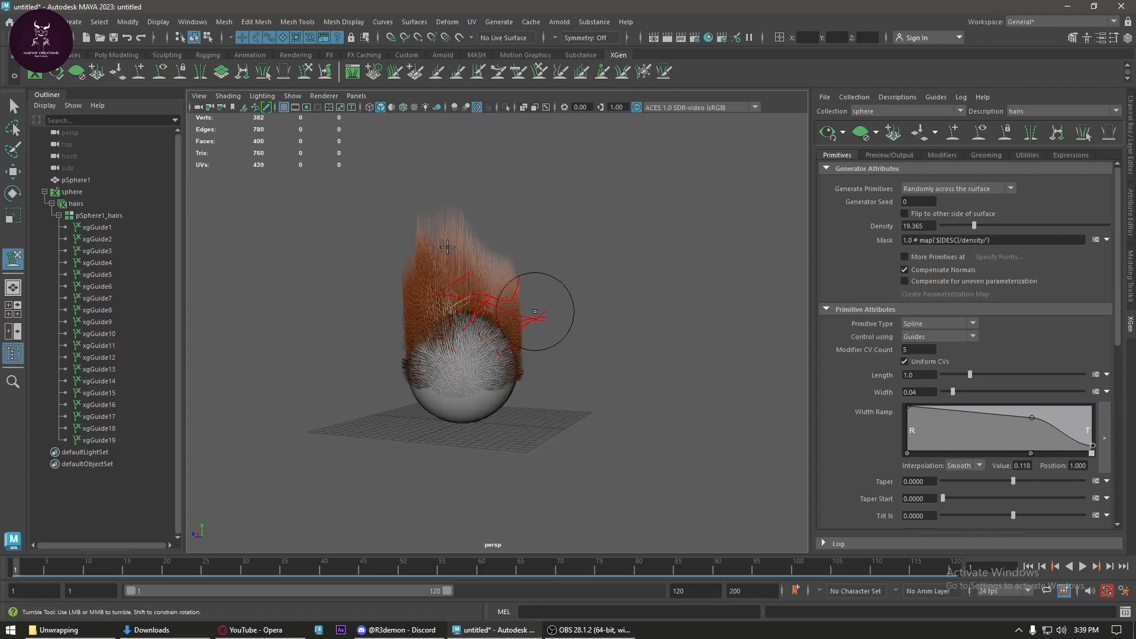
mouse_move(553, 263)
mouse_down()
mouse_move(563, 332)
mouse_move(525, 330)
mouse_move(545, 277)
mouse_up()
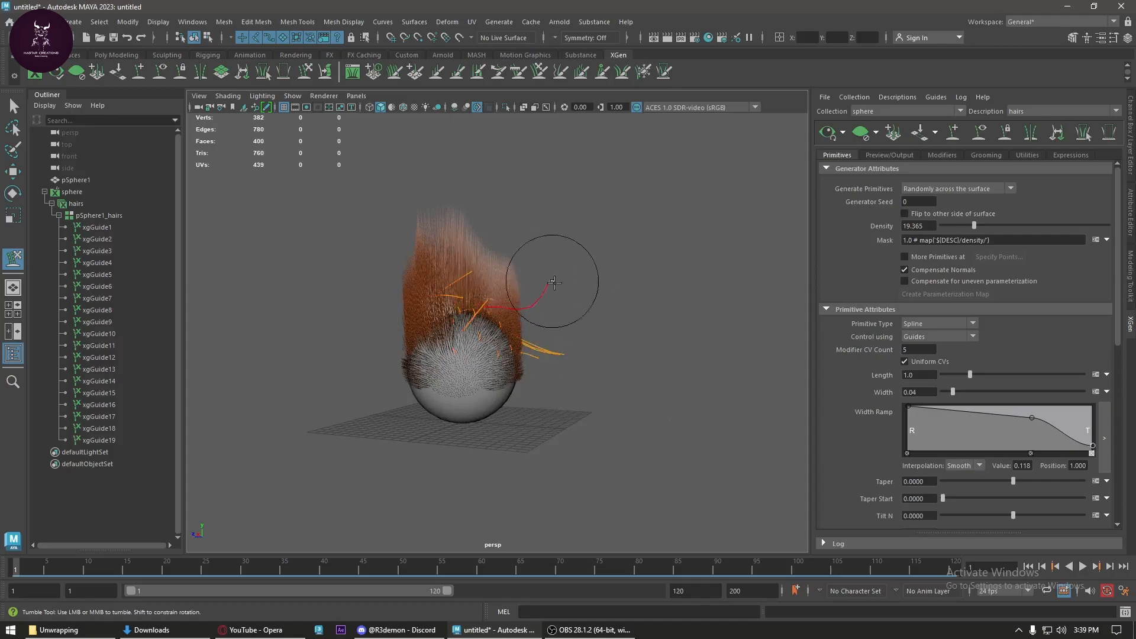
mouse_move(545, 317)
alt+mouse_down()
mouse_move(532, 329)
mouse_move(657, 326)
alt+mouse_up()
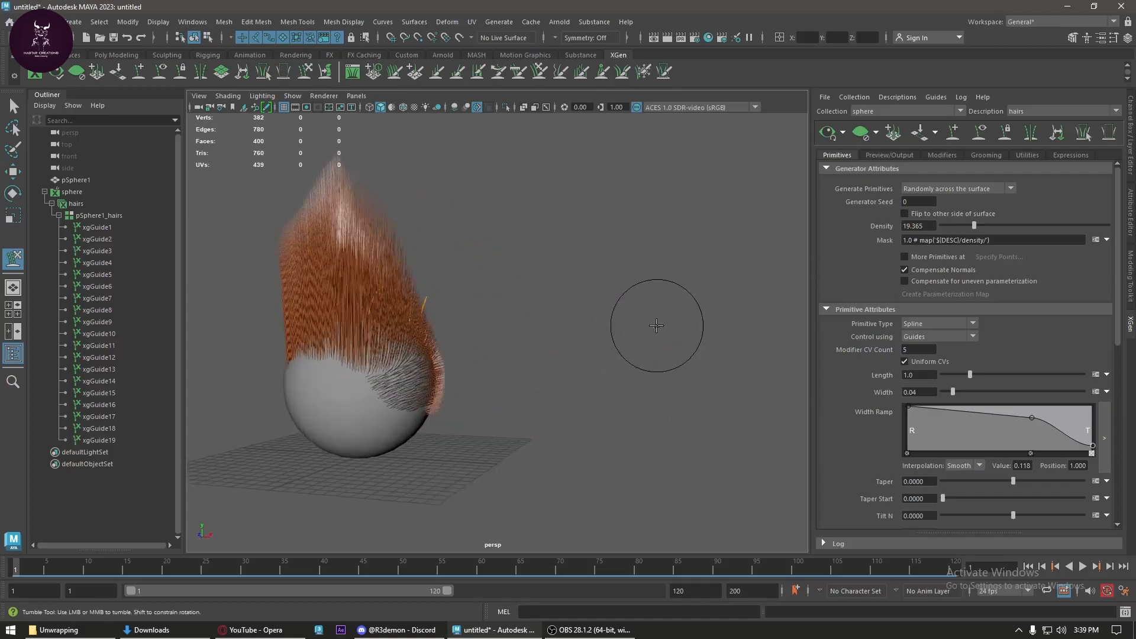
- Update the hair preview to match the sculpted guides and check the hair from several sides
click(831, 141)
mouse_move(485, 349)
alt+mouse_down()
mouse_move(648, 355)
mouse_move(603, 344)
mouse_move(592, 360)
mouse_move(652, 387)
mouse_move(666, 361)
mouse_move(638, 408)
mouse_move(618, 349)
mouse_move(588, 368)
mouse_move(481, 292)
alt+mouse_up()
scroll(525, 330, up, 5)
alt+middle_drag(525, 330, 512, 336)
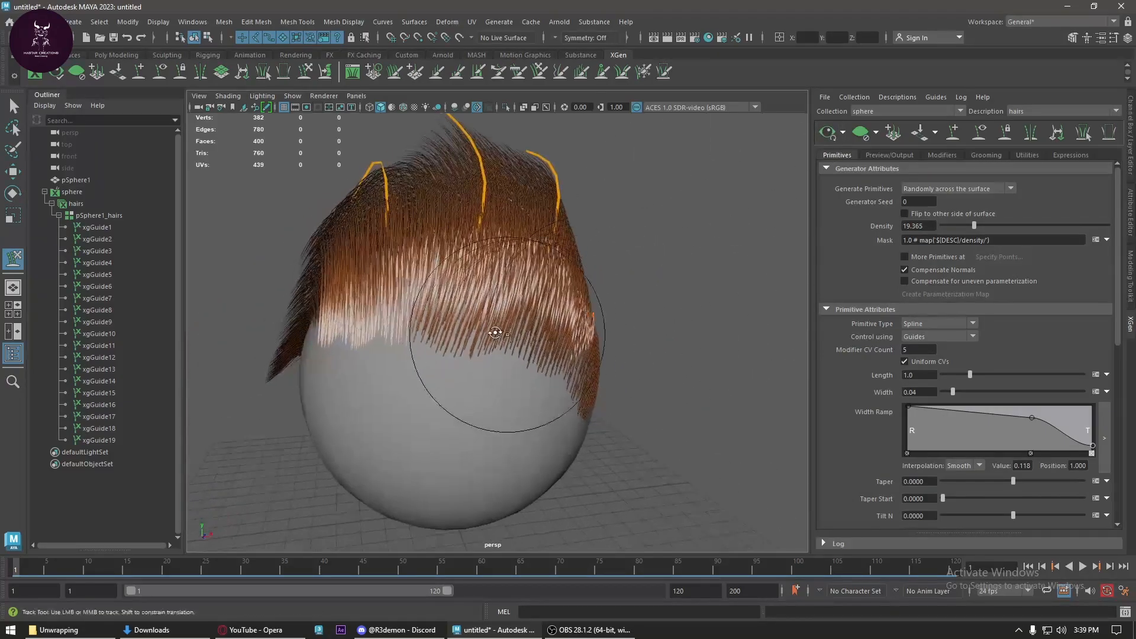
scroll(512, 336, down, 3)
alt+drag(454, 332, 255, 140)
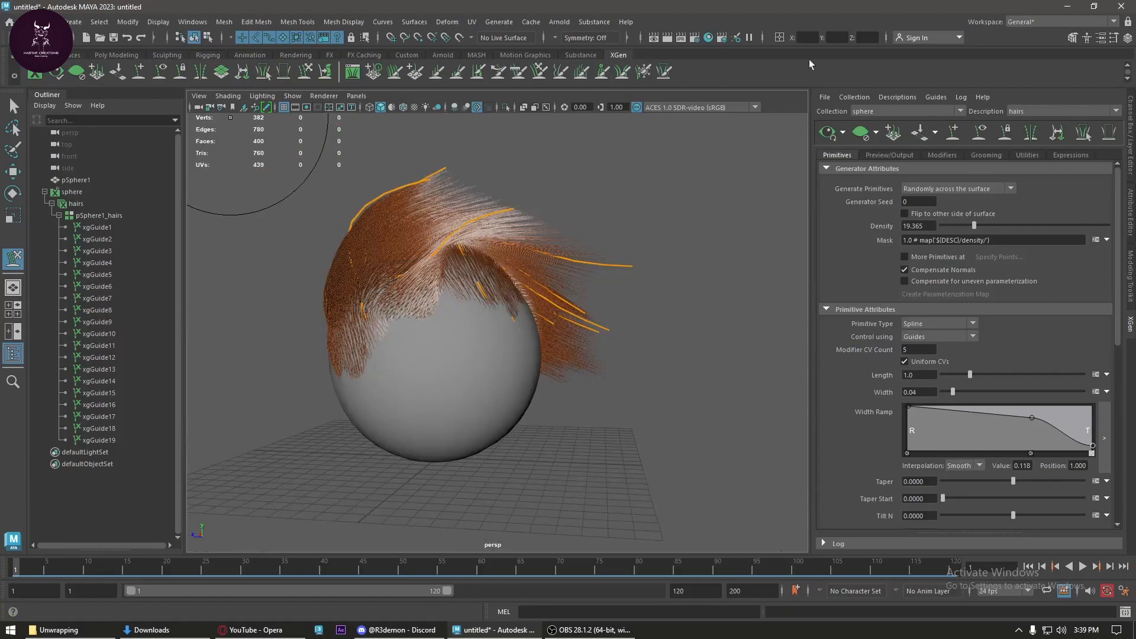
- Add five guides on the bare area below the hairline and refresh the hair preview
click(954, 132)
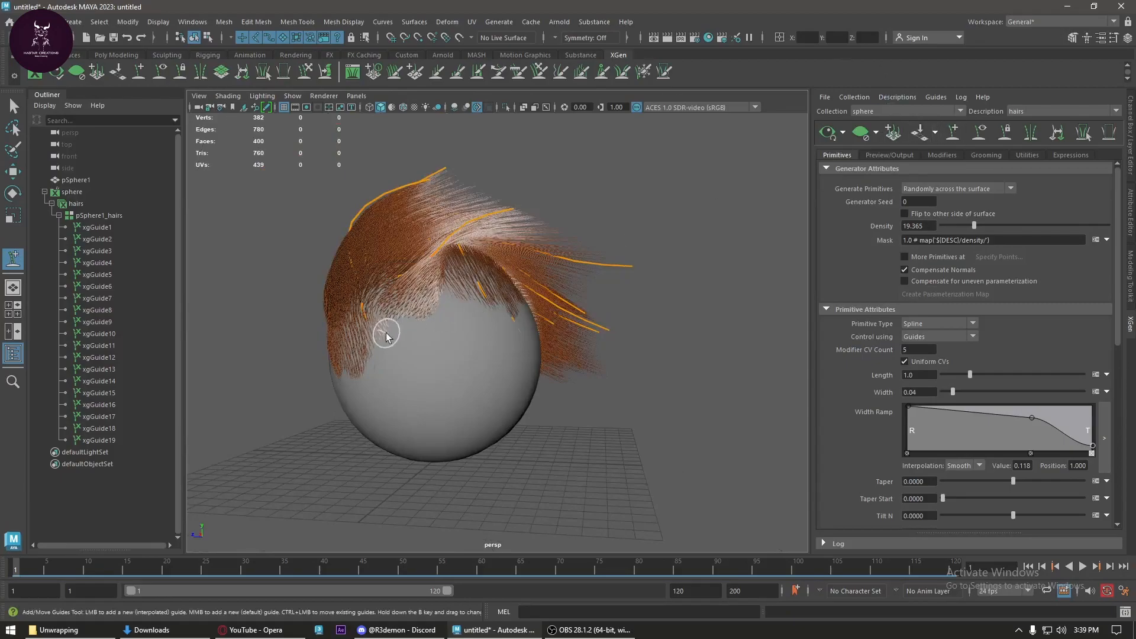
click(456, 353)
click(472, 342)
click(429, 347)
click(421, 385)
click(469, 385)
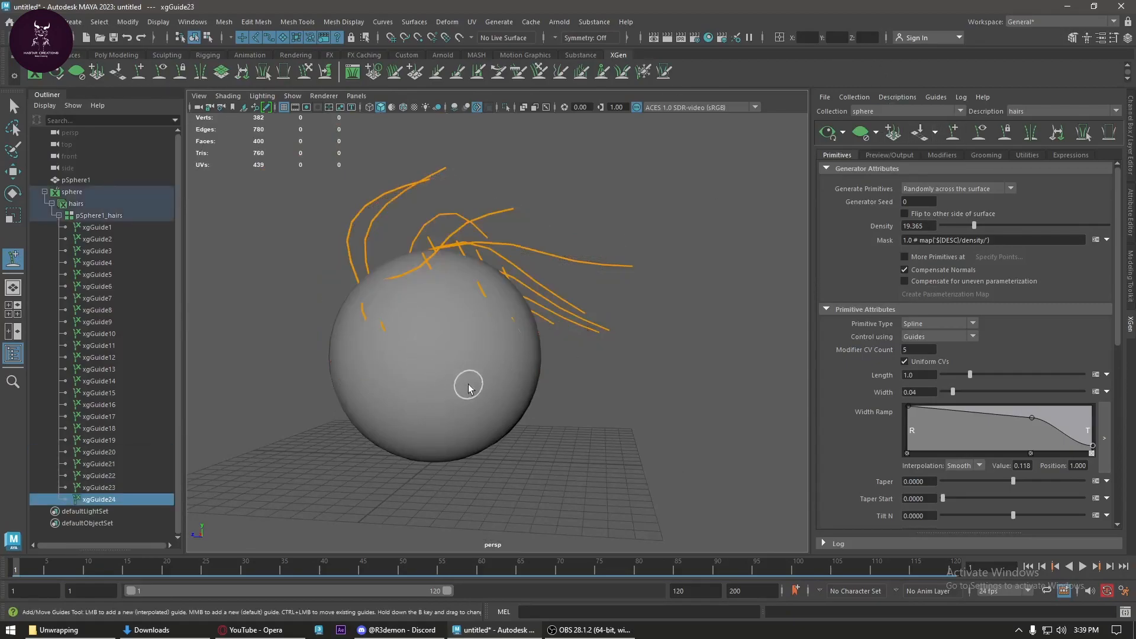
click(826, 132)
alt+drag(471, 363, 792, 198)
- Add two further guides on the sphere's bare side and regenerate the hair preview
click(500, 380)
key(w)
click(842, 133)
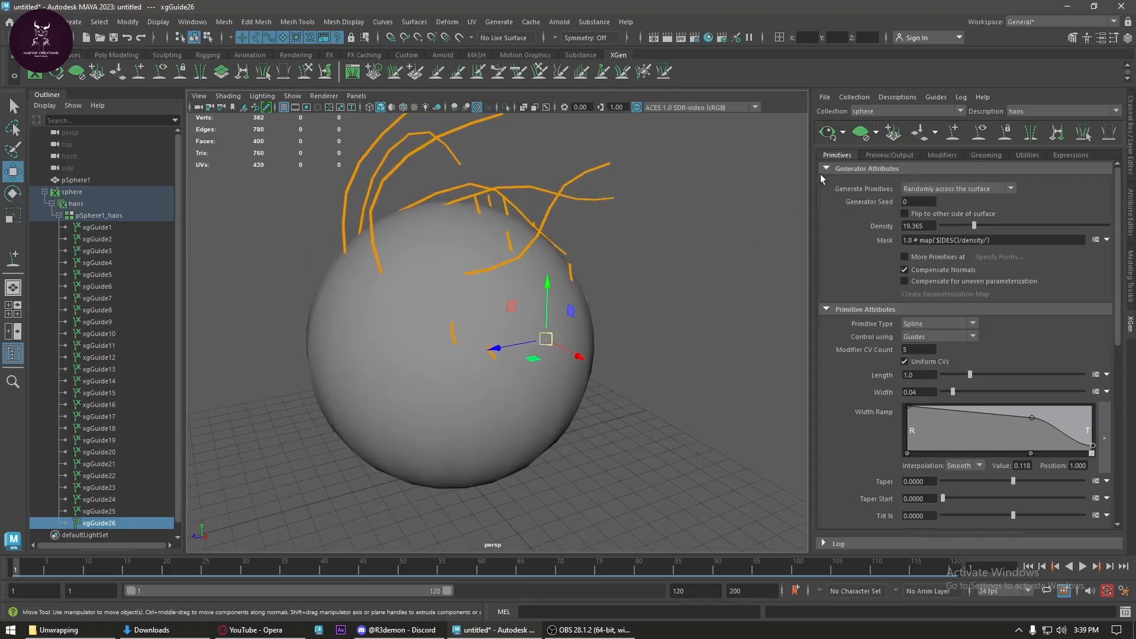
click(835, 136)
- Lower the hair Density to 2.16
drag(979, 227, 946, 242)
alt+drag(580, 278, 731, 261)
mouse_move(954, 230)
mouse_down()
mouse_move(1032, 222)
mouse_move(951, 231)
mouse_up()
scroll(1003, 385, down, 5)
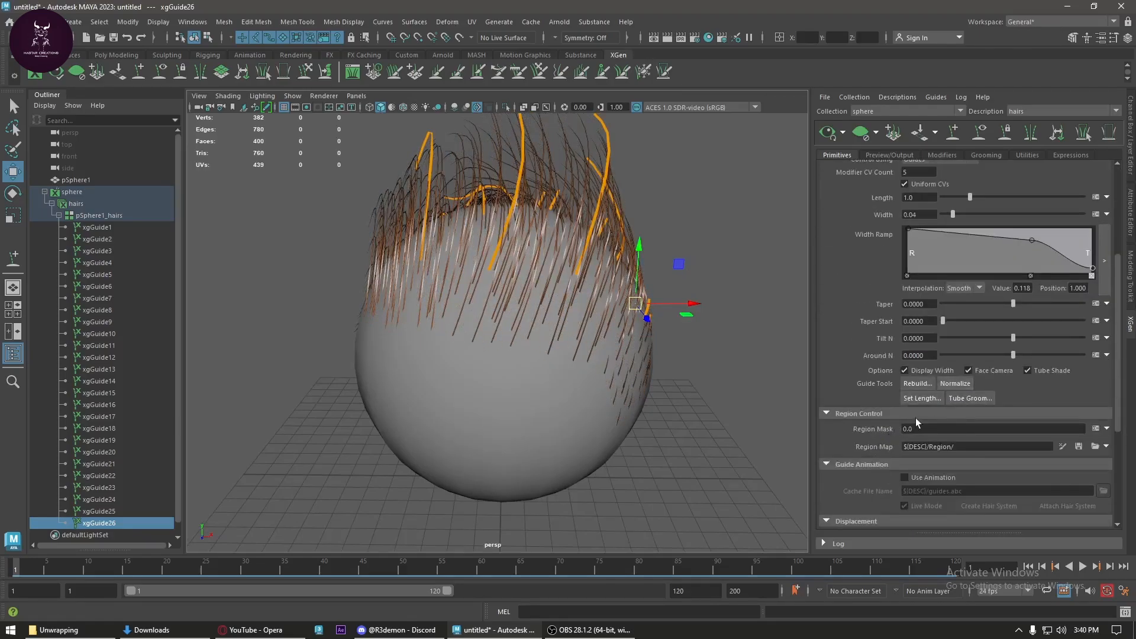
alt+drag(764, 331, 827, 324)
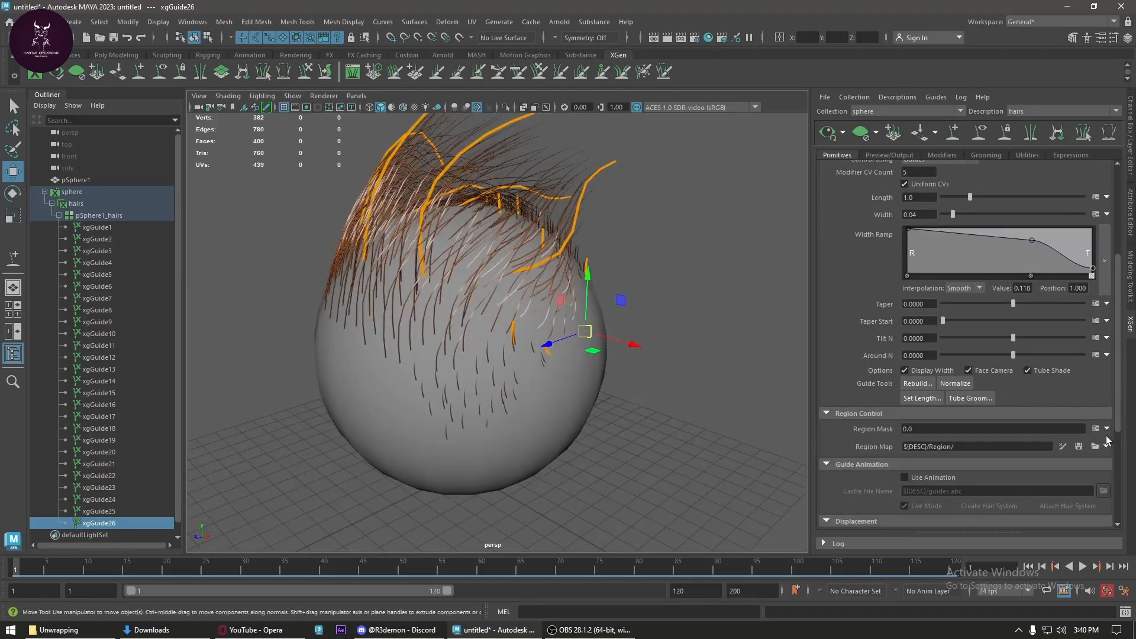
scroll(999, 315, up, 5)
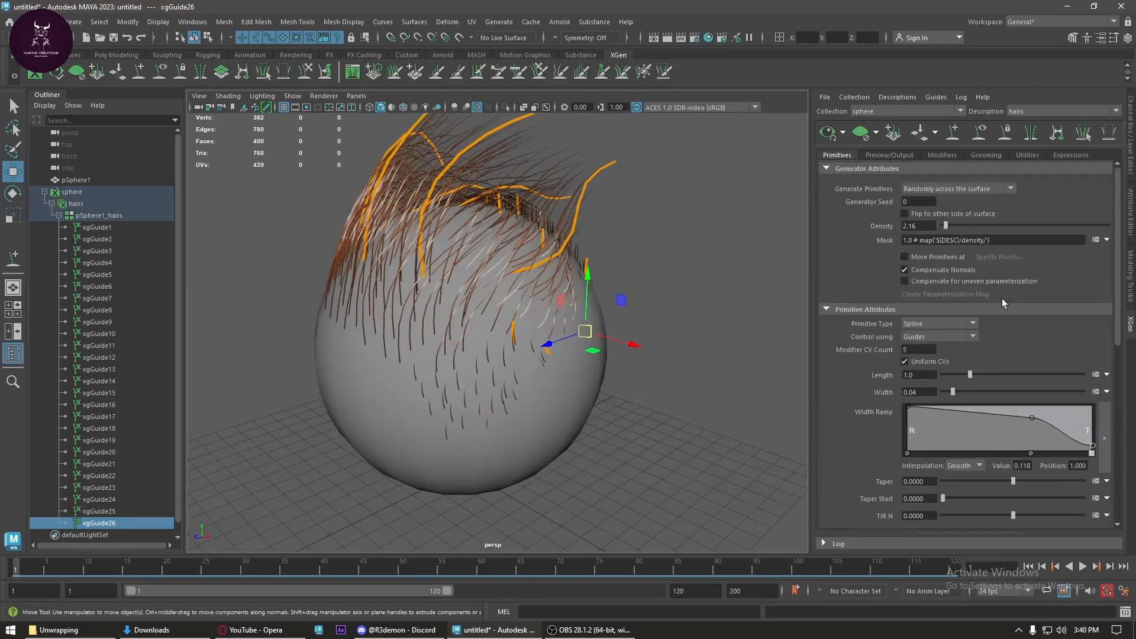
- Add seven more guides around the sphere's lower and side areas and update the hair preview
click(954, 132)
click(483, 393)
click(413, 371)
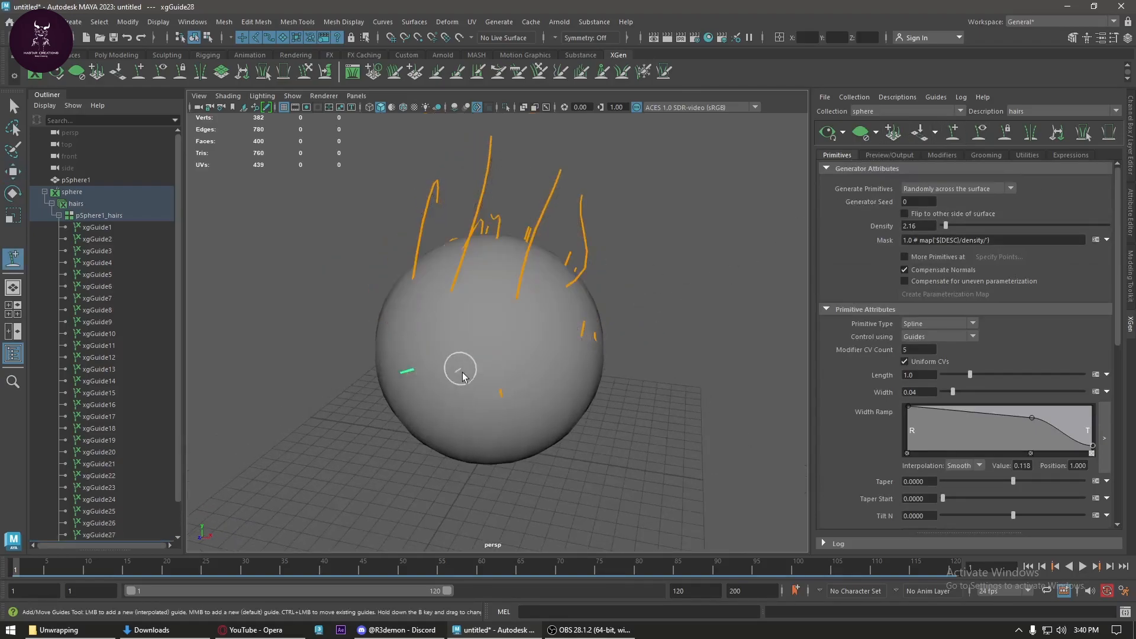
click(459, 342)
click(416, 321)
alt+drag(509, 349, 529, 367)
click(453, 349)
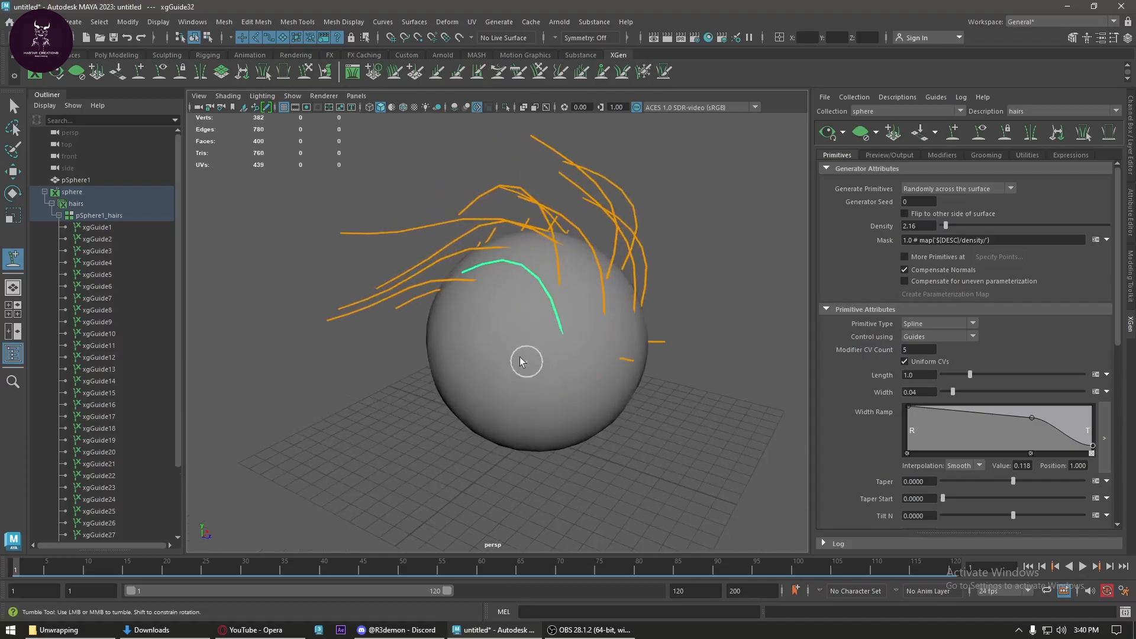
click(474, 331)
click(837, 136)
alt+drag(634, 330, 524, 363)
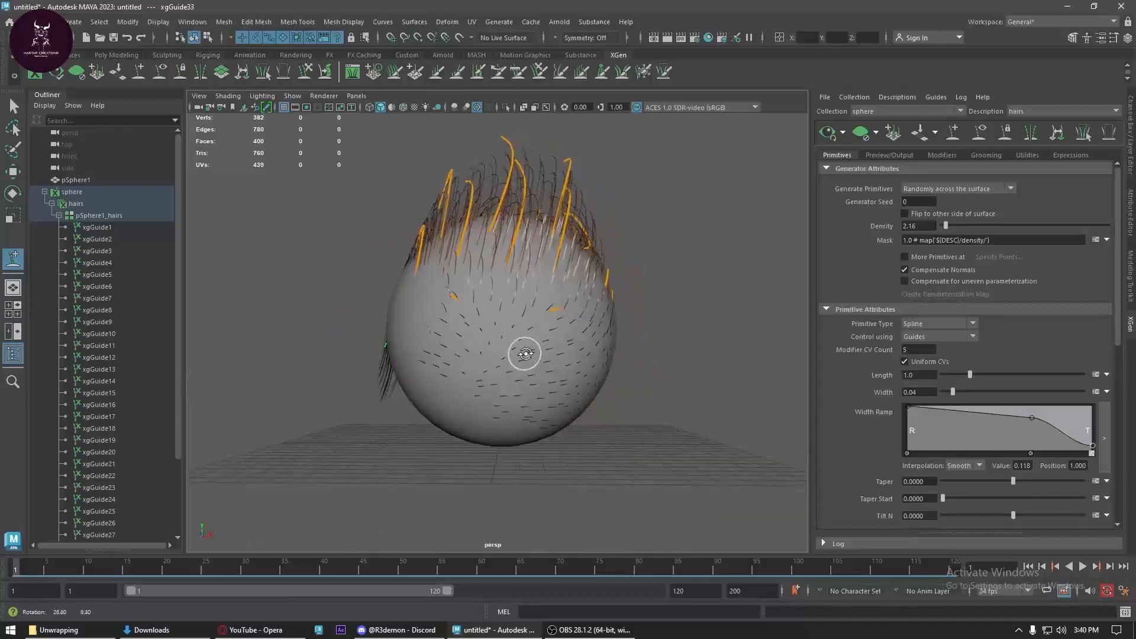
- Raise the hair Density to 18.645
drag(946, 226, 973, 226)
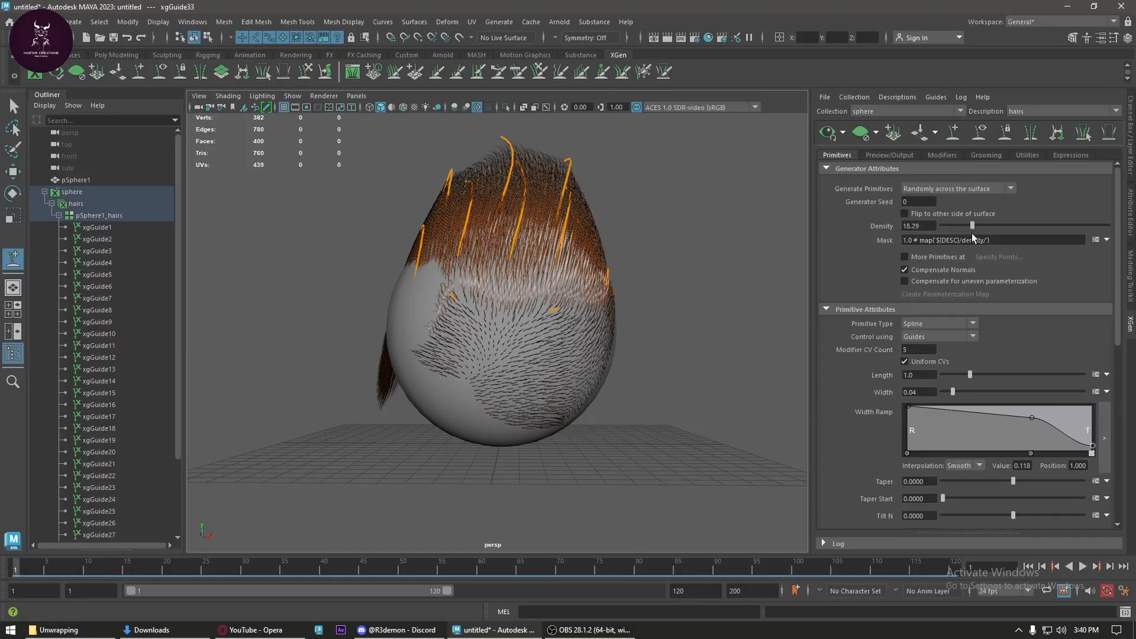
mouse_move(592, 331)
alt+mouse_down()
mouse_move(697, 322)
mouse_move(578, 310)
mouse_move(505, 322)
mouse_move(598, 329)
mouse_move(544, 332)
mouse_move(593, 244)
mouse_move(470, 372)
mouse_move(616, 325)
mouse_move(477, 261)
mouse_move(505, 345)
mouse_move(573, 355)
mouse_move(608, 345)
alt+mouse_up()
alt+right_drag(609, 345, 495, 336)
alt+drag(496, 336, 714, 319)
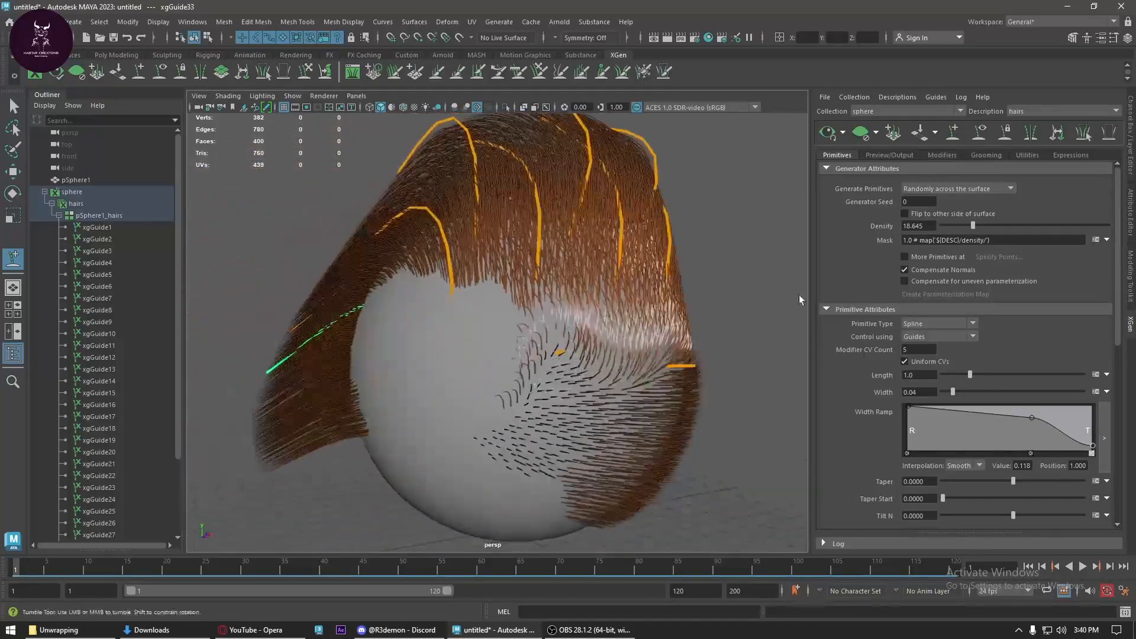
- Create a paintable density mask map named densspheremask with resolution 5.0 and a white start color
click(1107, 240)
click(1091, 253)
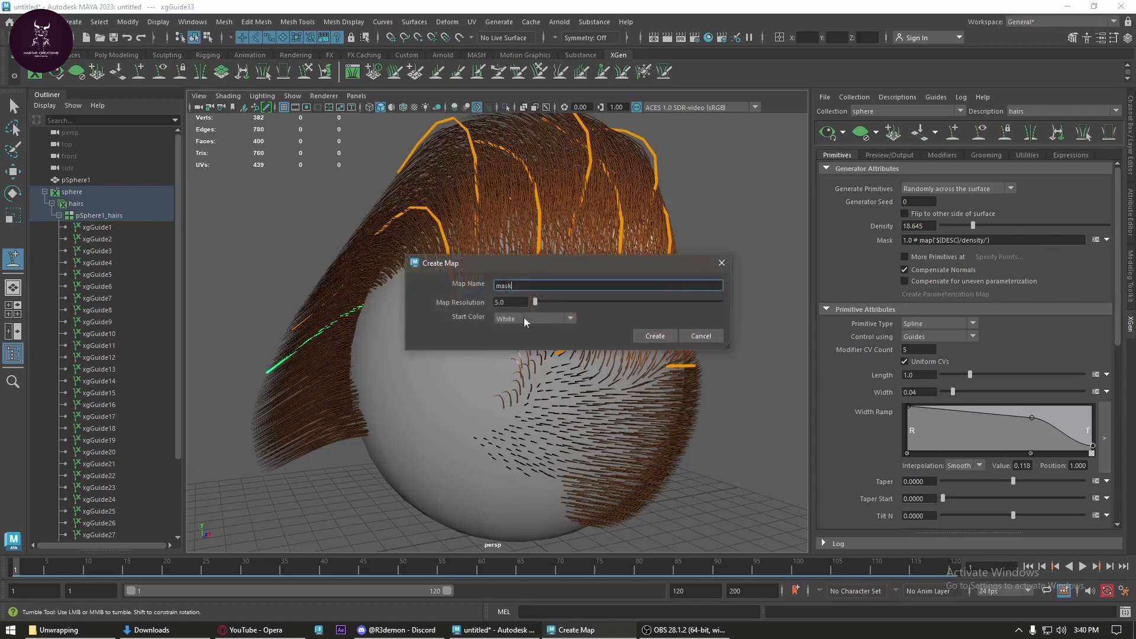
double_click(536, 285)
text(densspheremask)
click(670, 341)
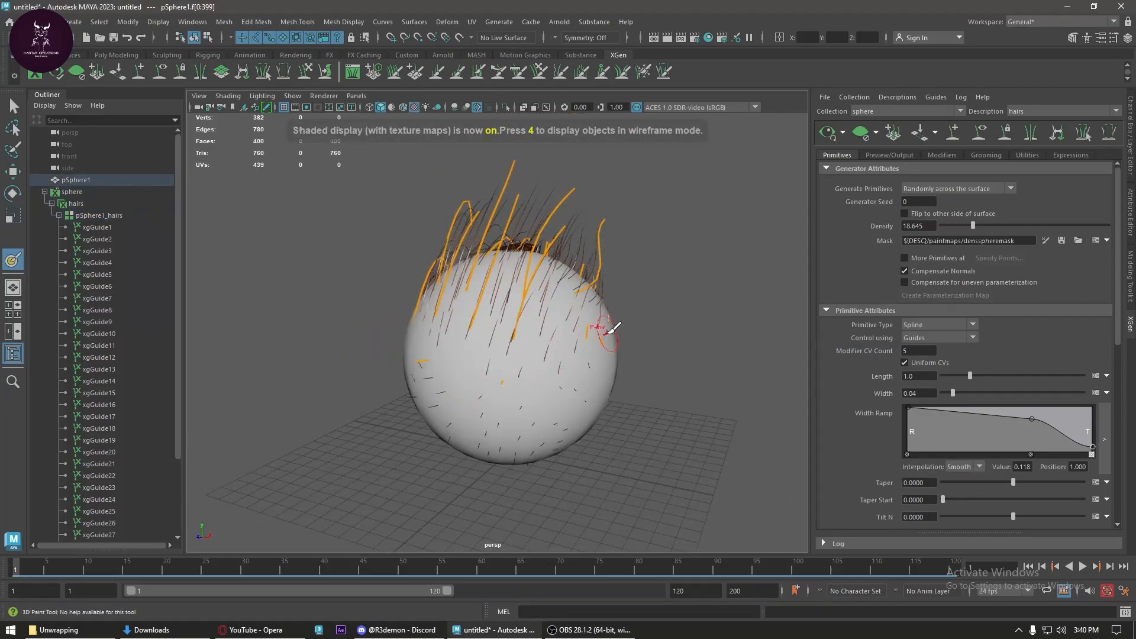
key(q)
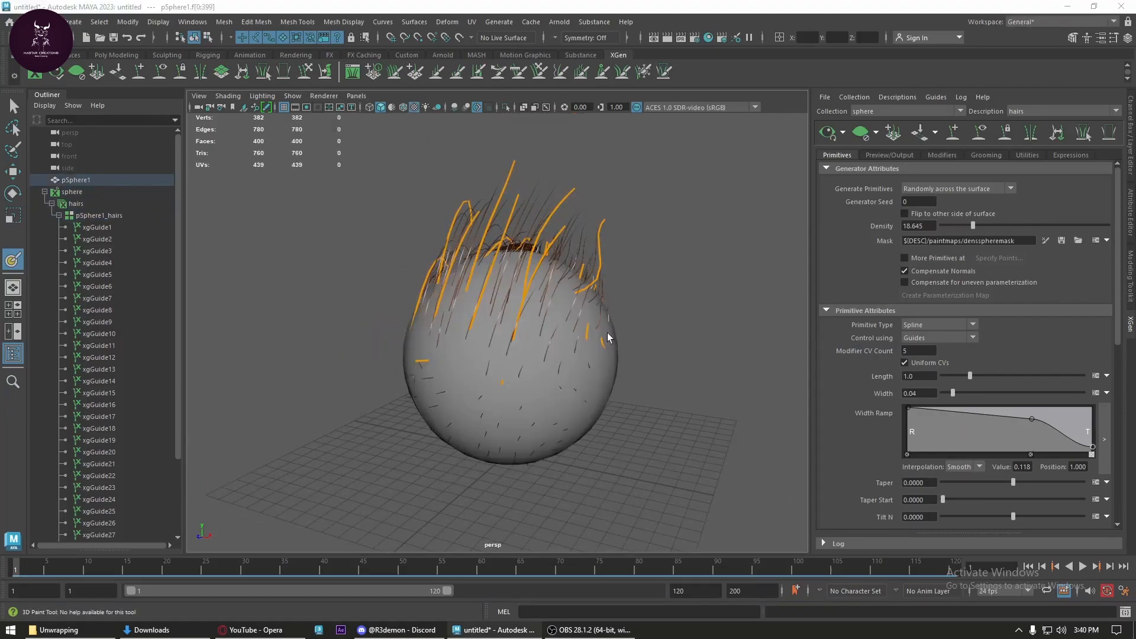
key(ctrl+s)
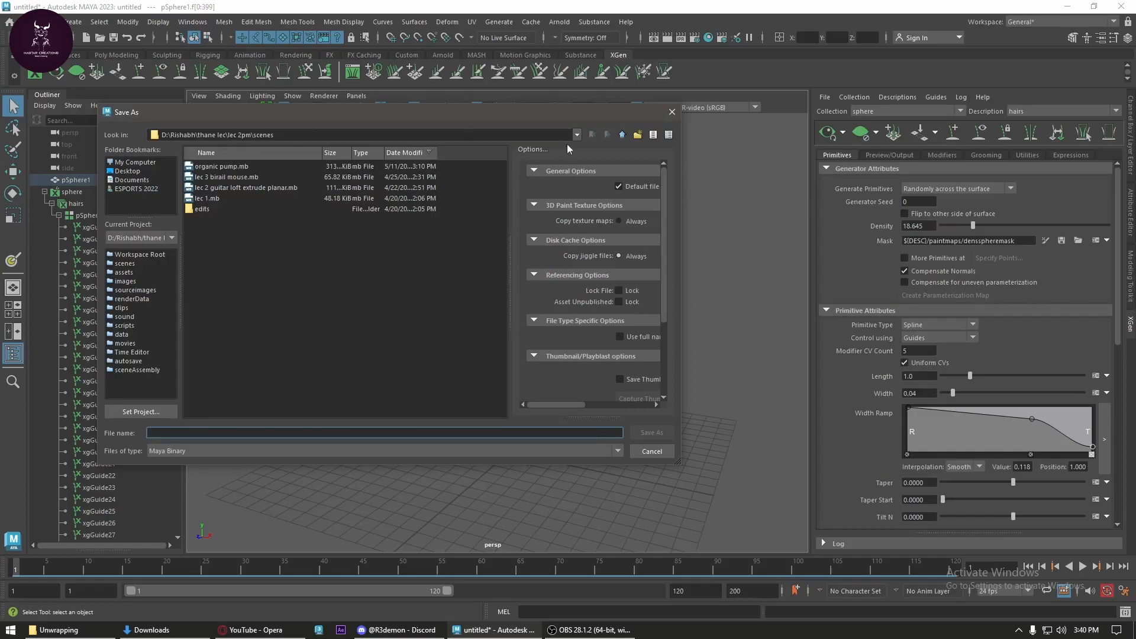
click(671, 111)
key(6)
- Set the Maya project to the batch_4pm folder inside Dom_lec\maya on drive D
click(27, 22)
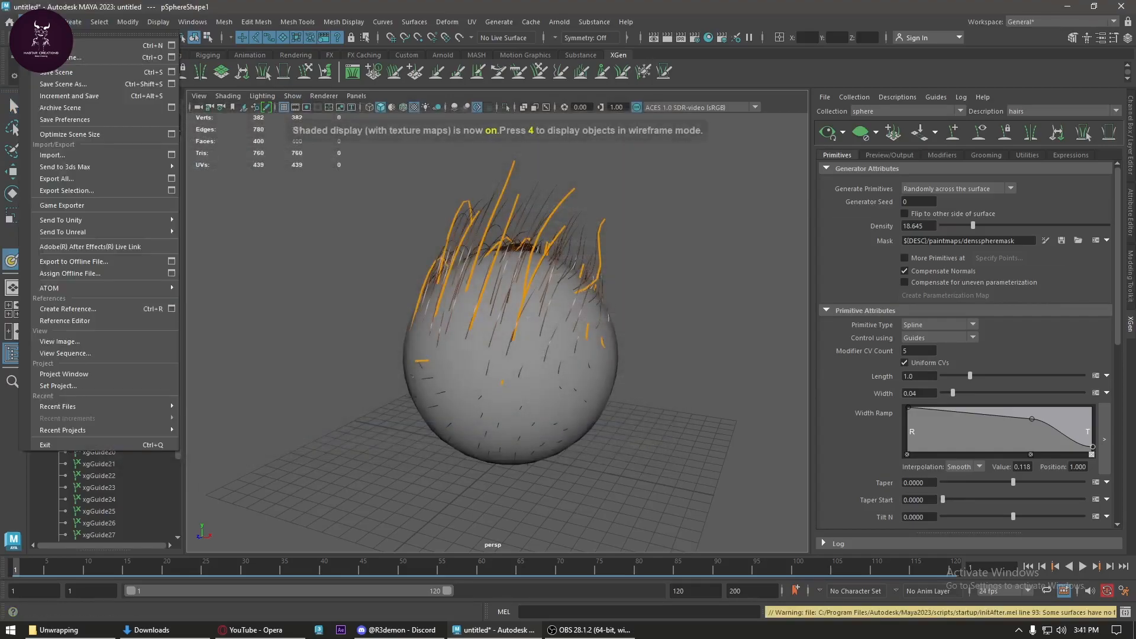
click(56, 386)
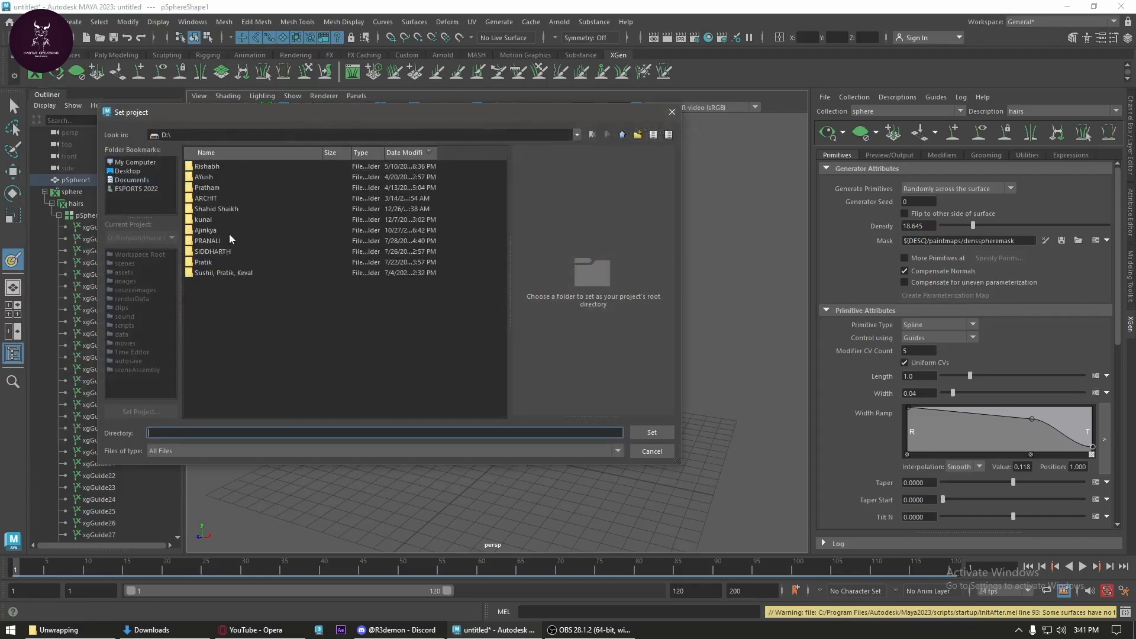
double_click(228, 167)
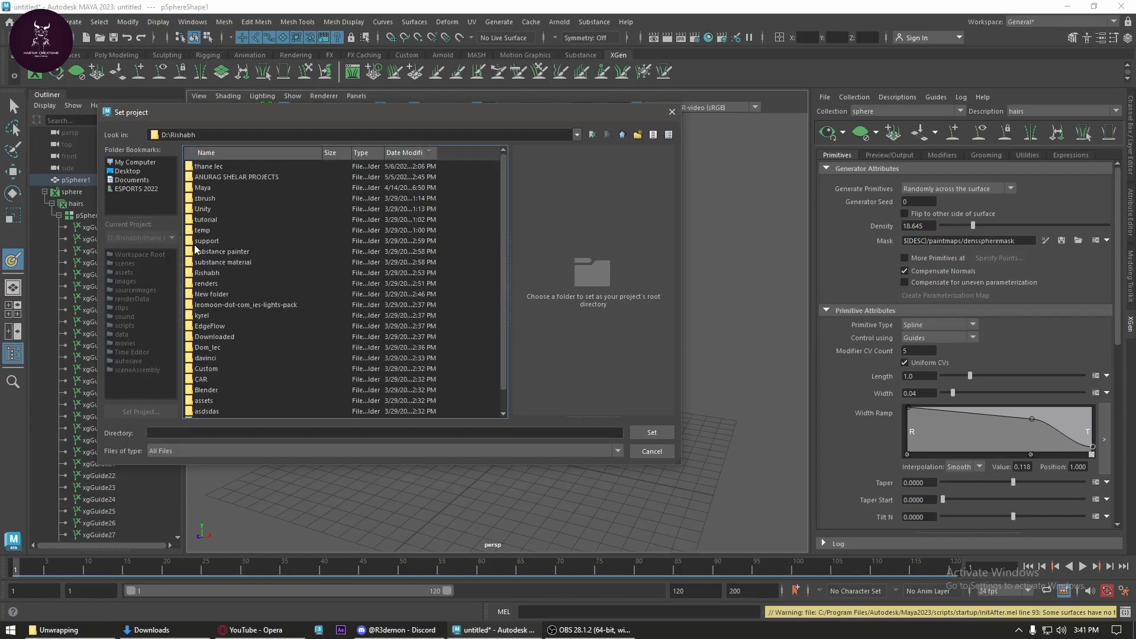
double_click(219, 347)
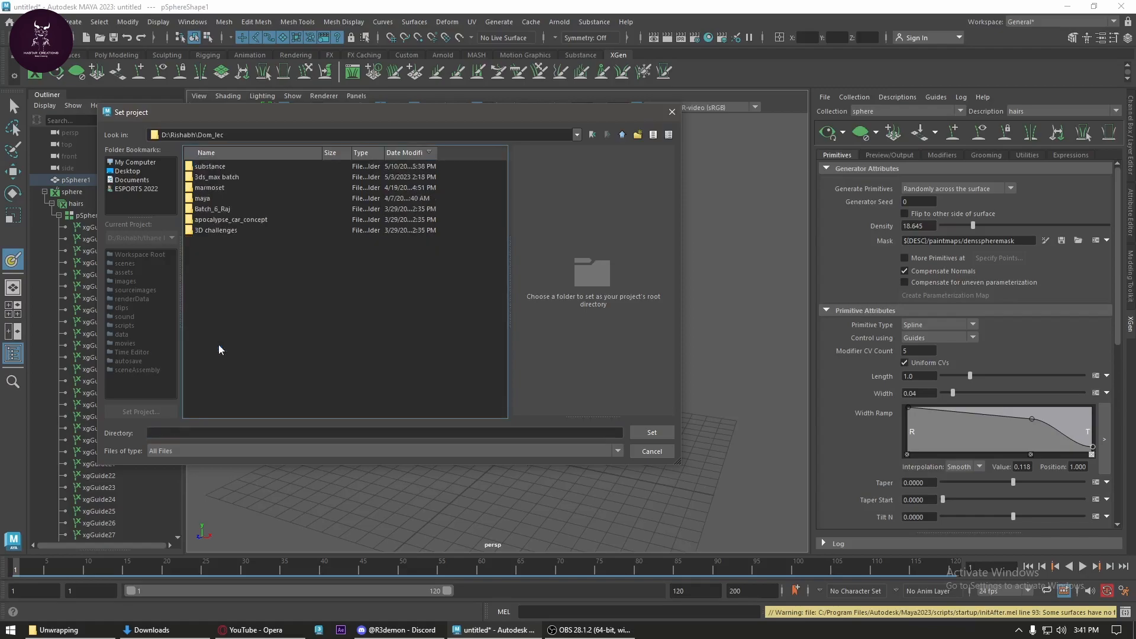
double_click(221, 198)
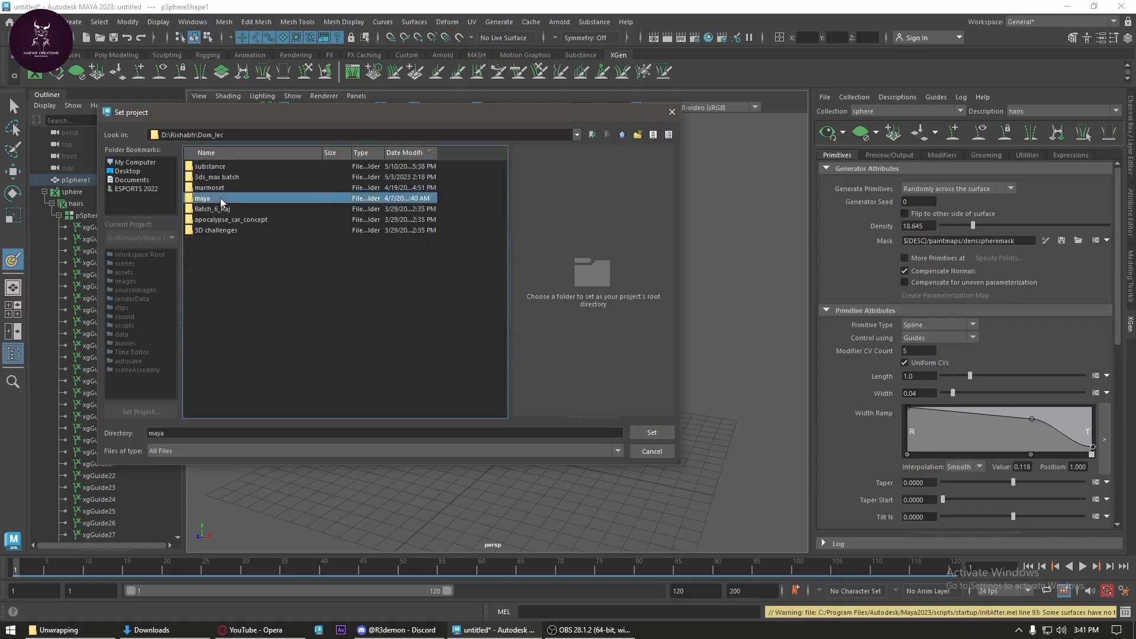
click(229, 165)
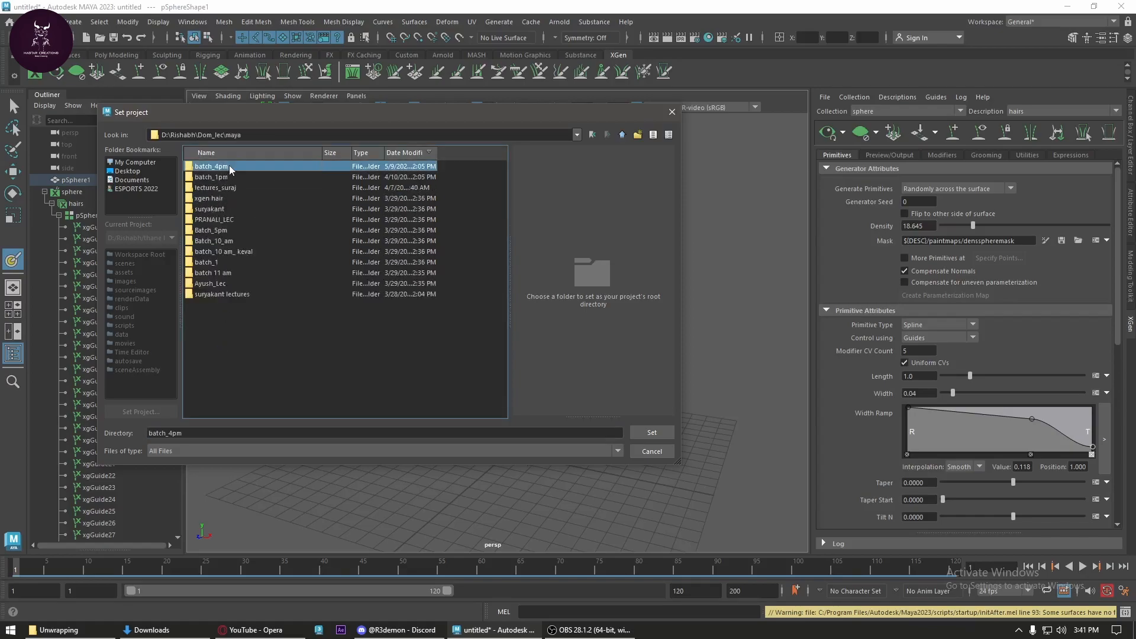
click(651, 433)
- Save the scene as xgen in the project's scenes folder
key(6)
key(ctrl+s)
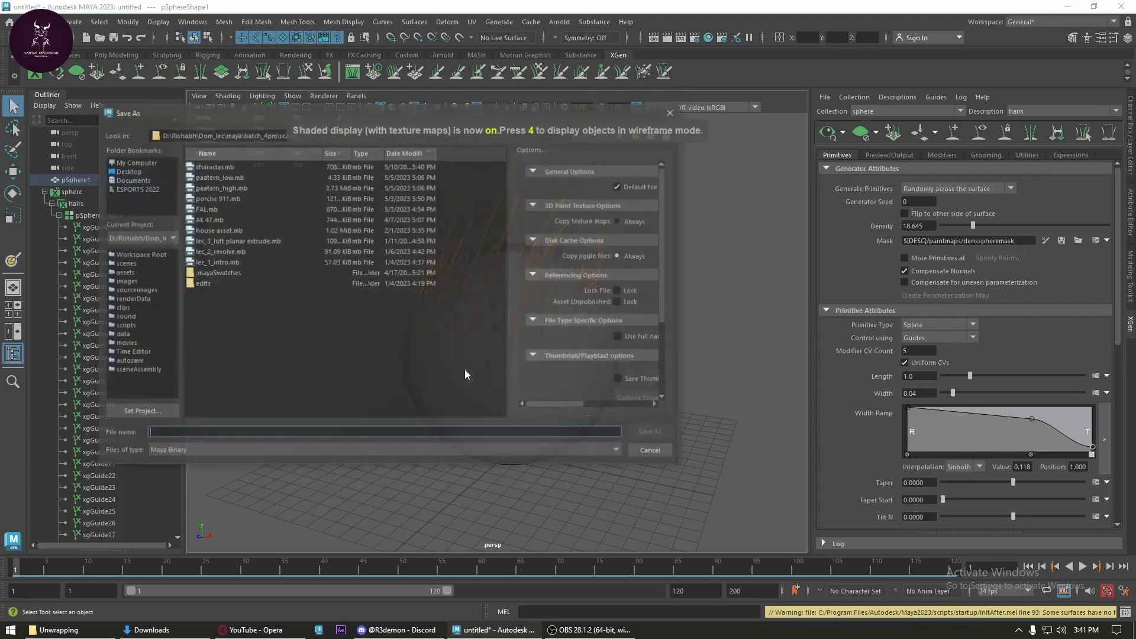
text(xgen)
key(Return)
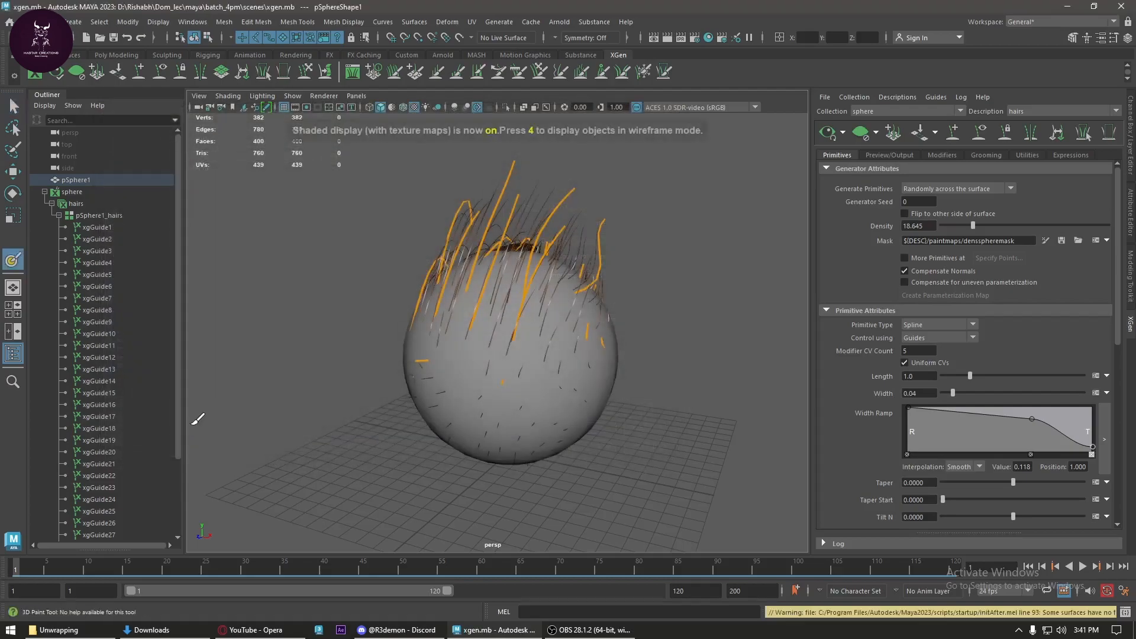
scroll(490, 320, up, 2)
alt+drag(490, 319, 570, 375)
key(w)
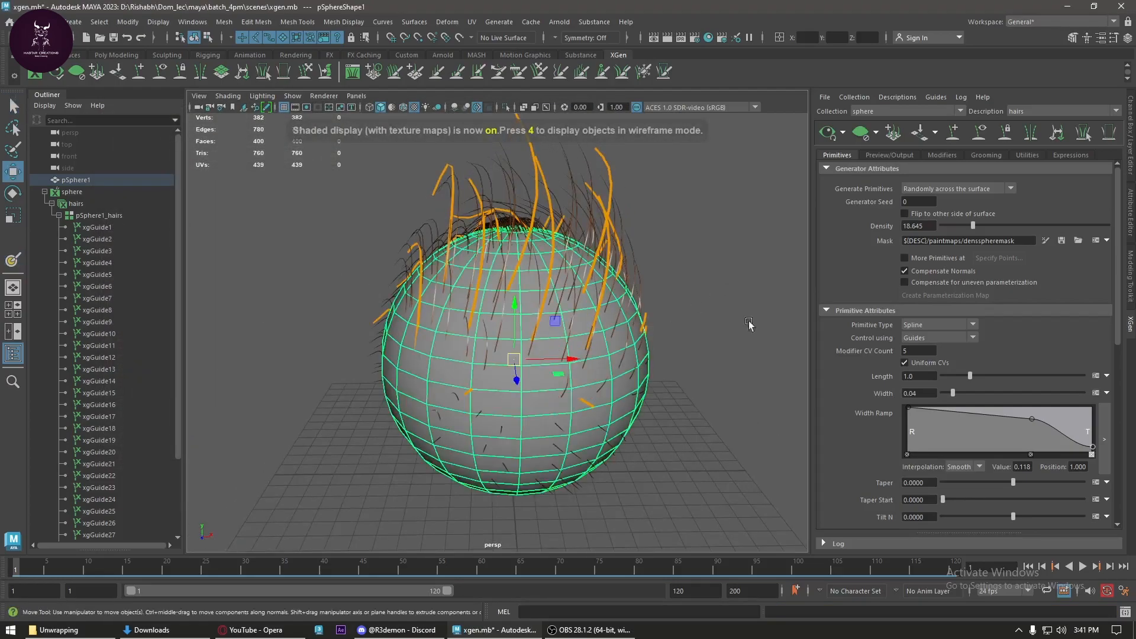
key(ctrl+s)
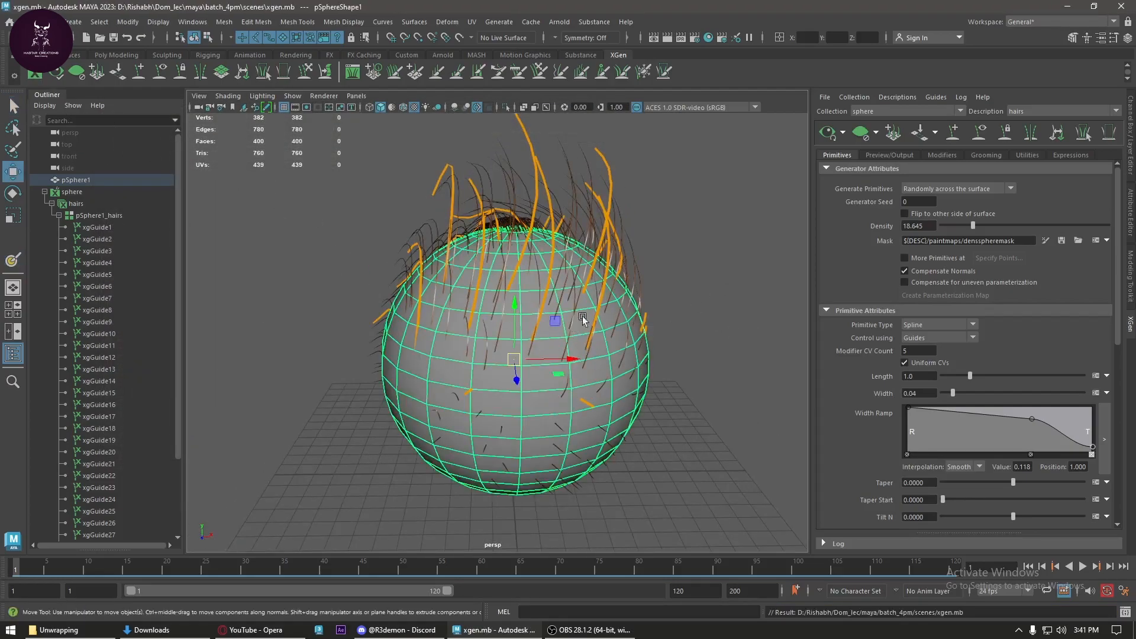
- Dock the Tool Settings beside the Outliner and try to start painting the densspheremask density map
click(1113, 37)
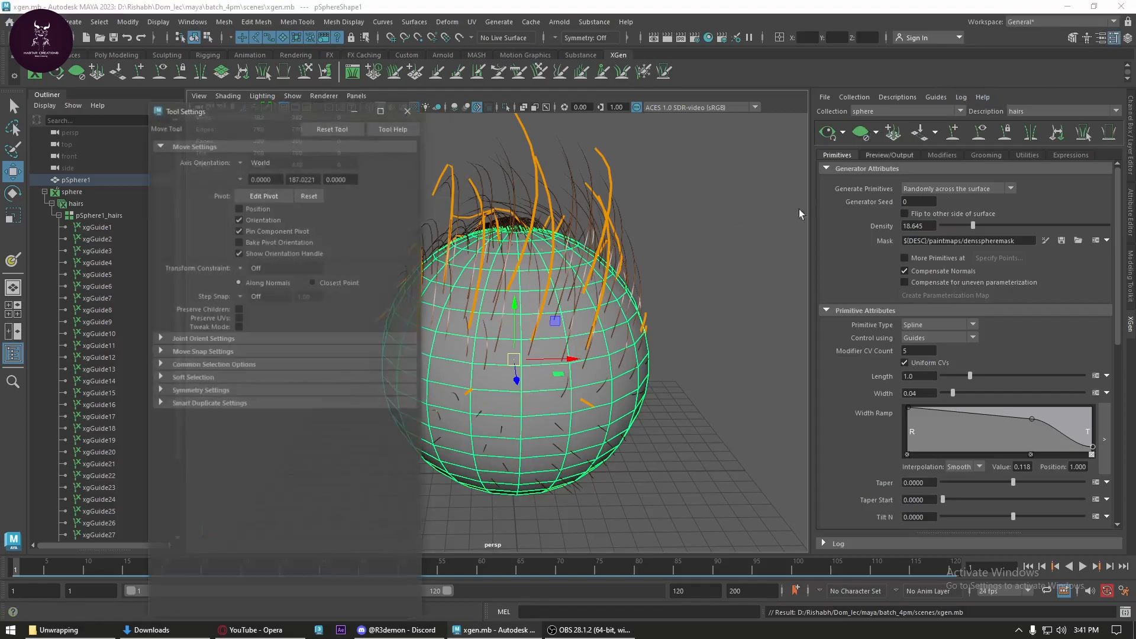
drag(258, 112, 72, 95)
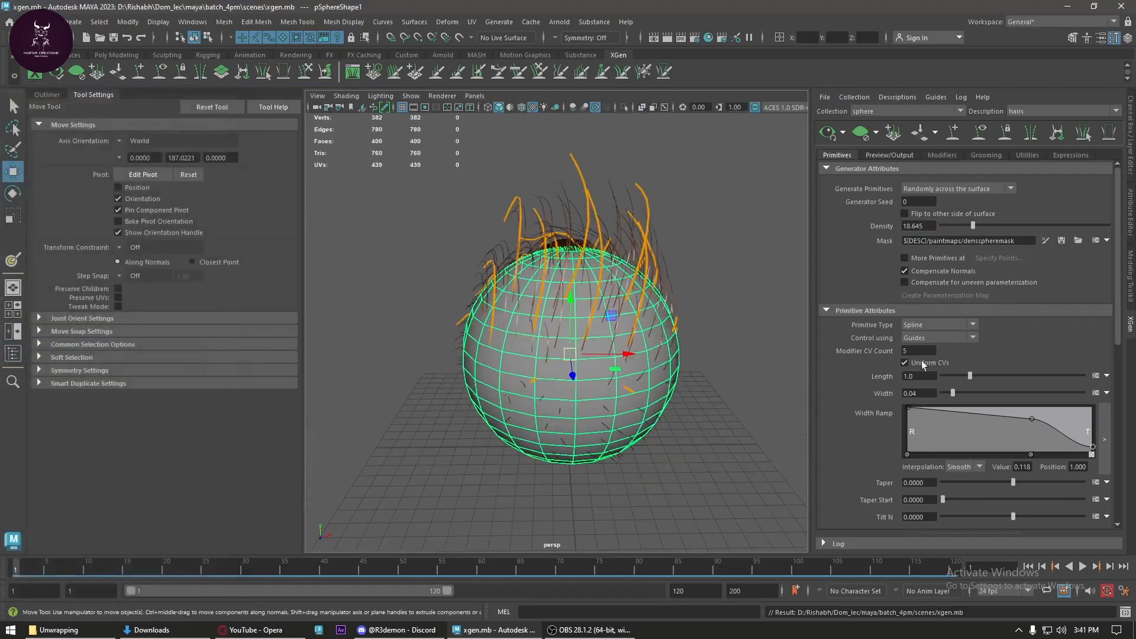
click(1046, 239)
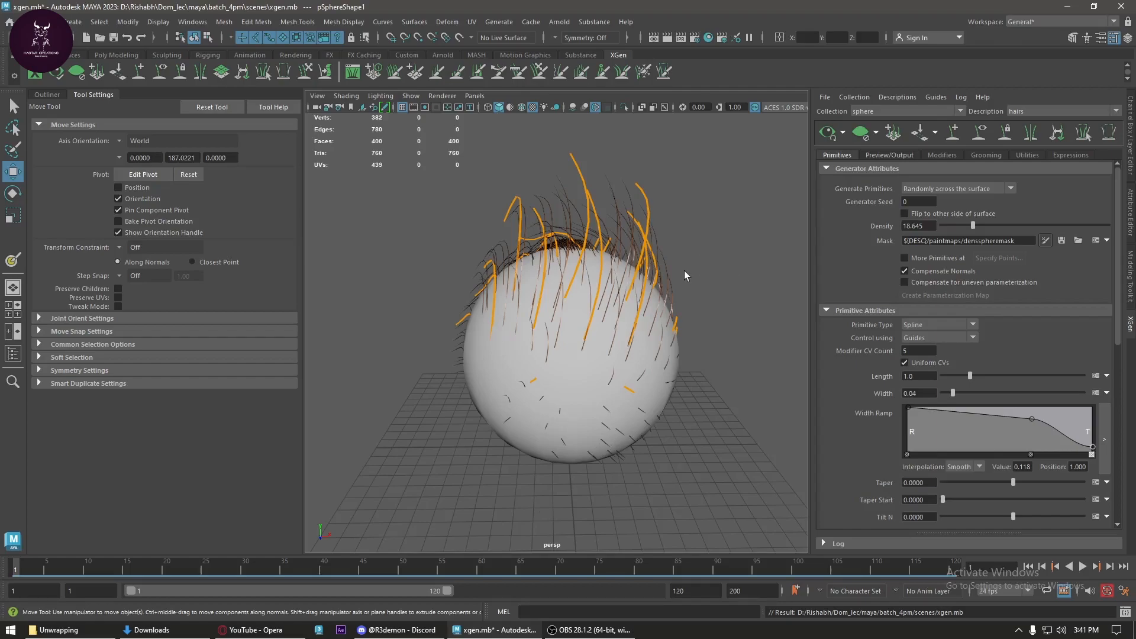
- Relaunch Maya and reopen the recent scene xgen.mb
key(alt+Tab)
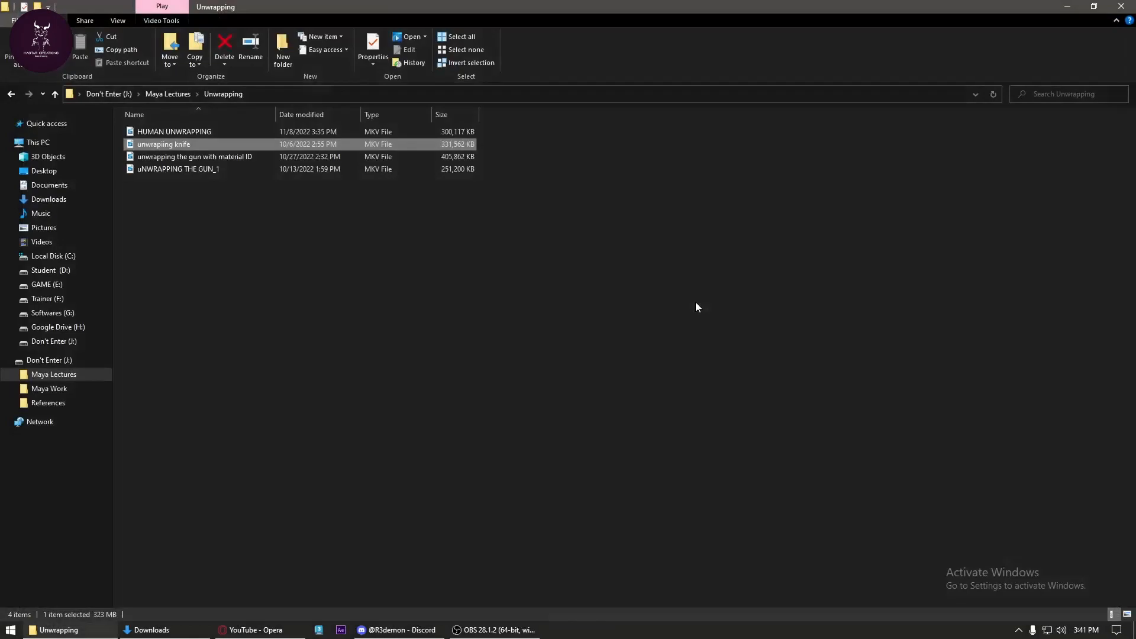
key(super)
text(masy)
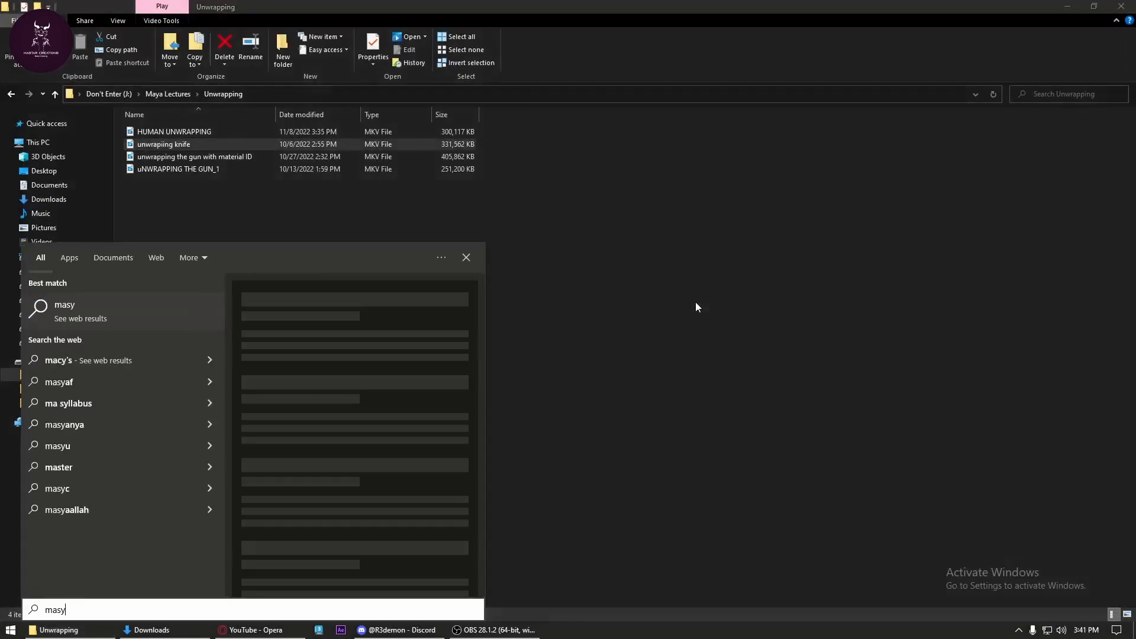
key(BackSpace)
key(BackSpace)
text(ya)
key(Return)
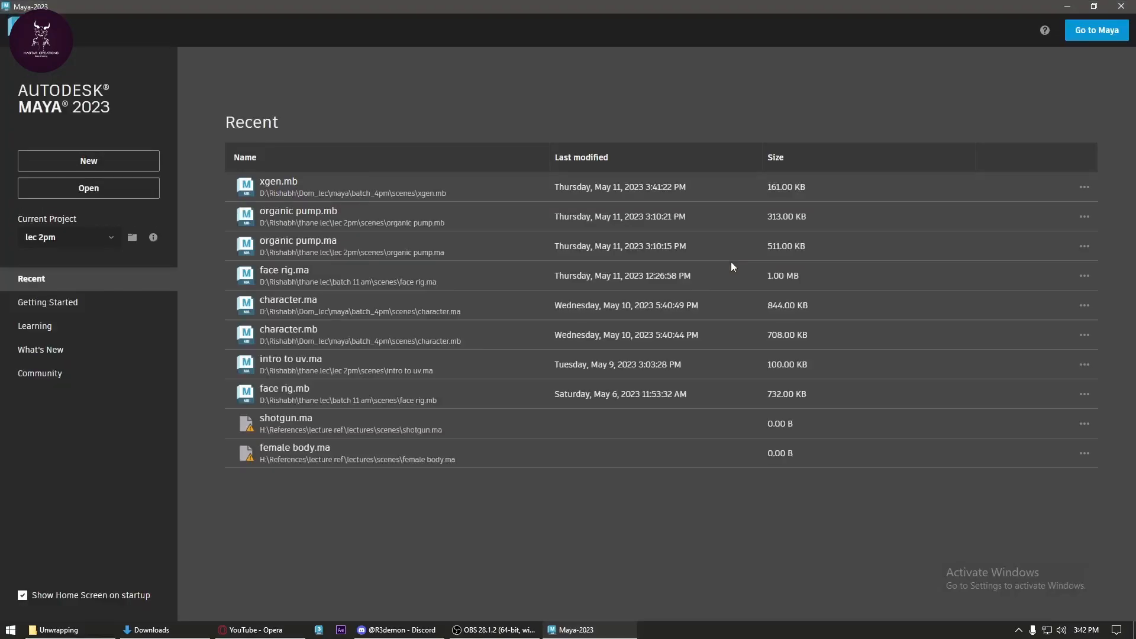
click(272, 180)
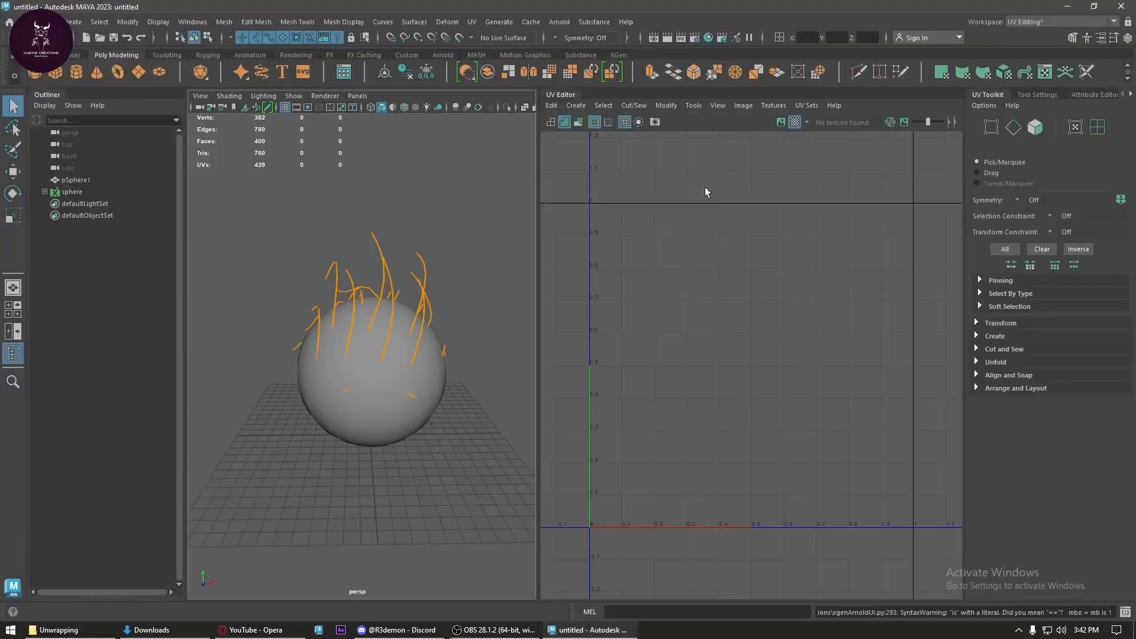
- Switch the workspace to General and open the XGen editor for the sphere collection
click(1057, 24)
click(1046, 37)
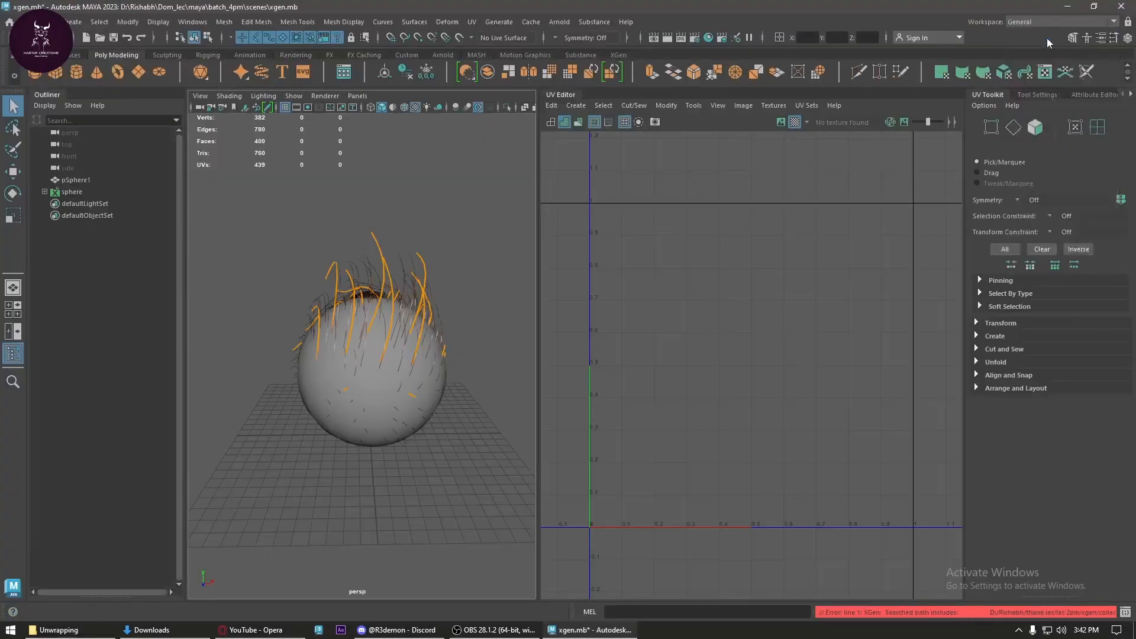
scroll(693, 307, down, 3)
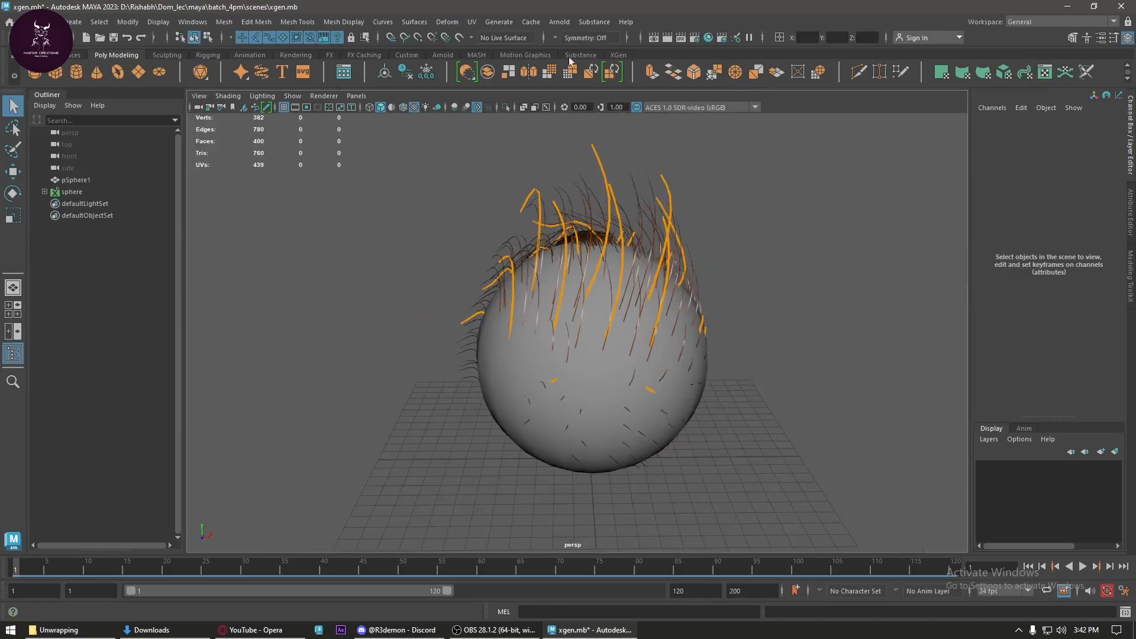
click(621, 56)
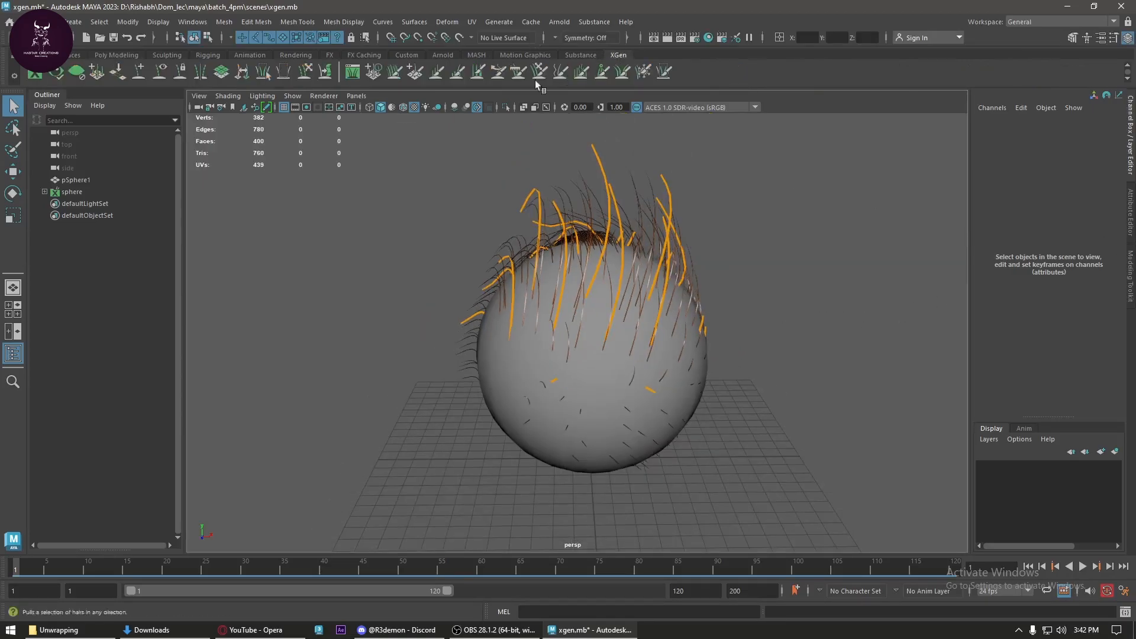
click(36, 76)
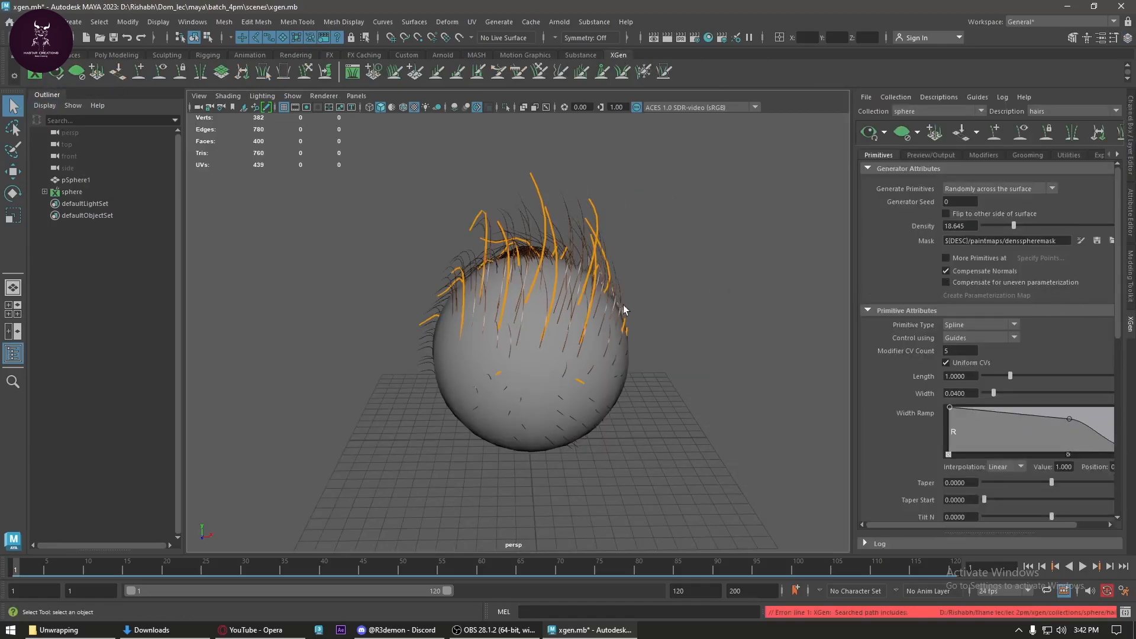
- Start painting the densspheremask density map on pSphere1 and dock the 3D Paint Tool settings beside the Outliner
scroll(628, 309, up, 2)
click(536, 361)
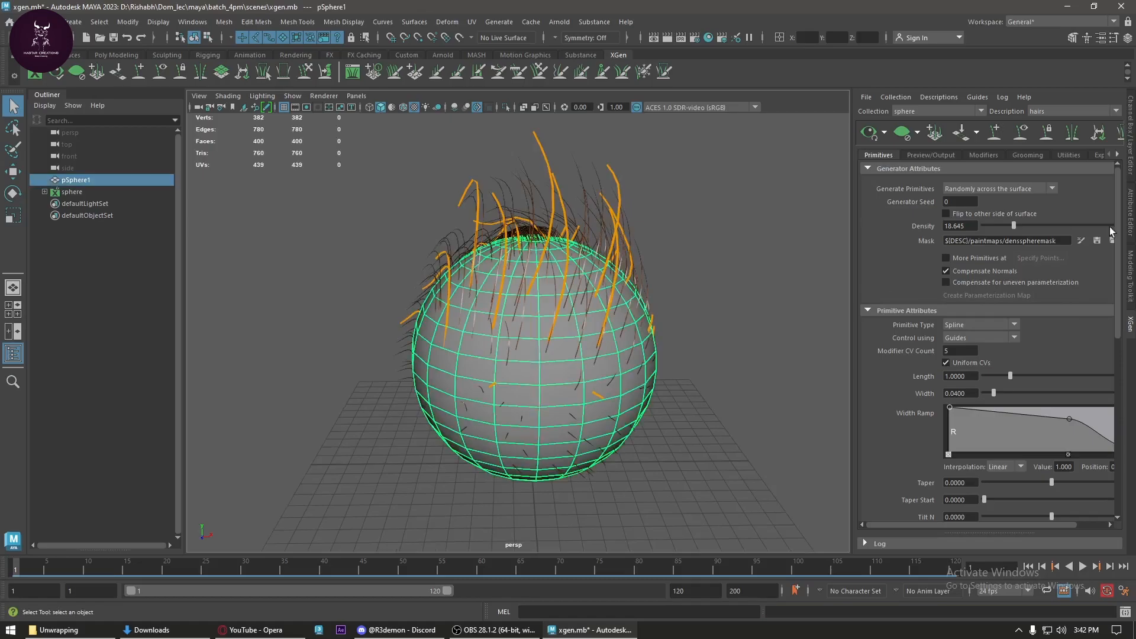
click(1081, 241)
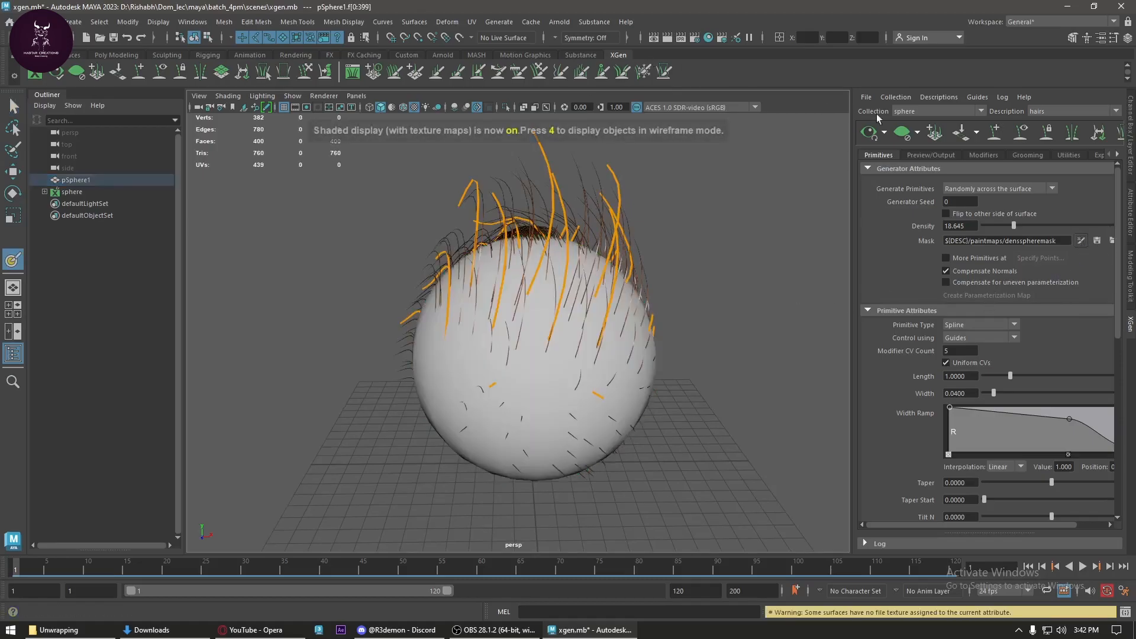
click(1101, 37)
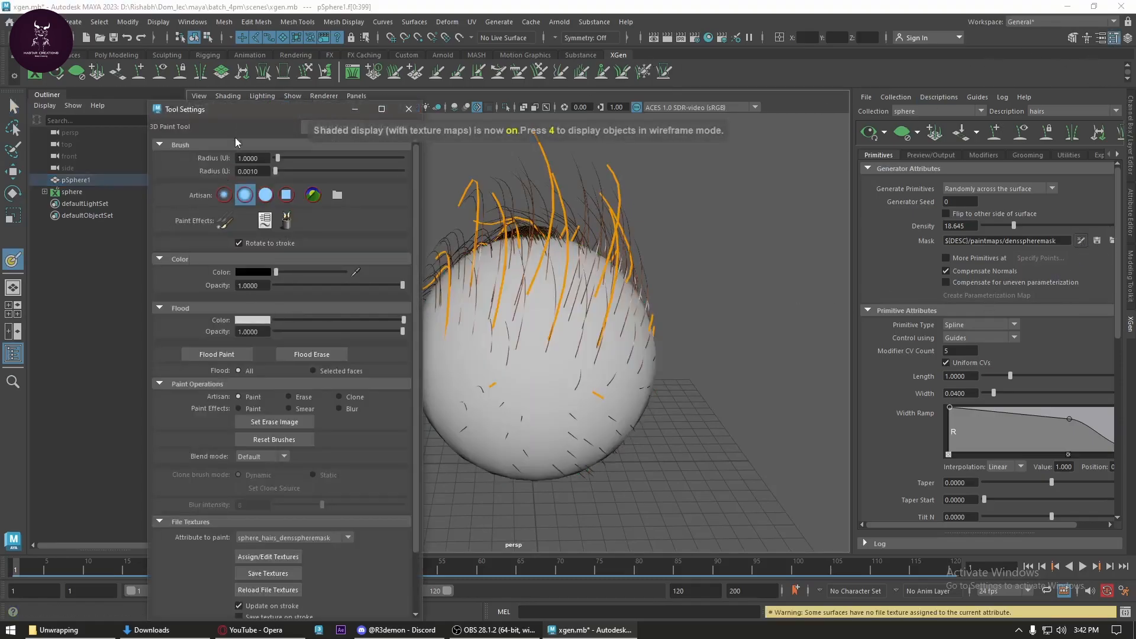
drag(251, 113, 84, 94)
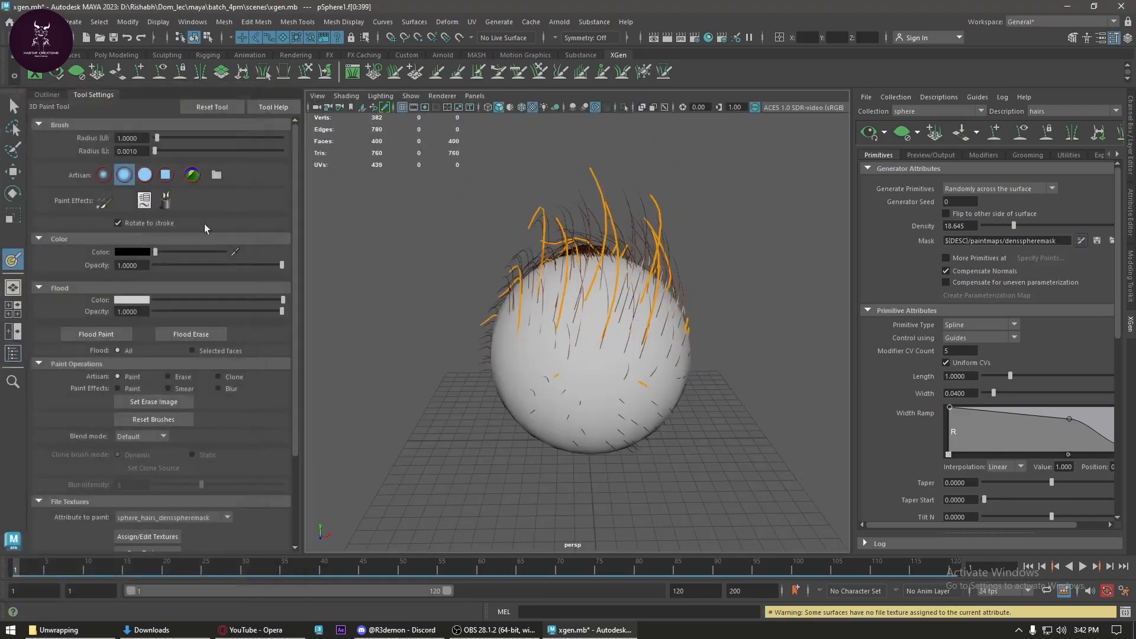
- Paint a wide black band around the sphere's middle and lower areas, leaving the top white
scroll(621, 363, up, 3)
scroll(584, 330, down, 5)
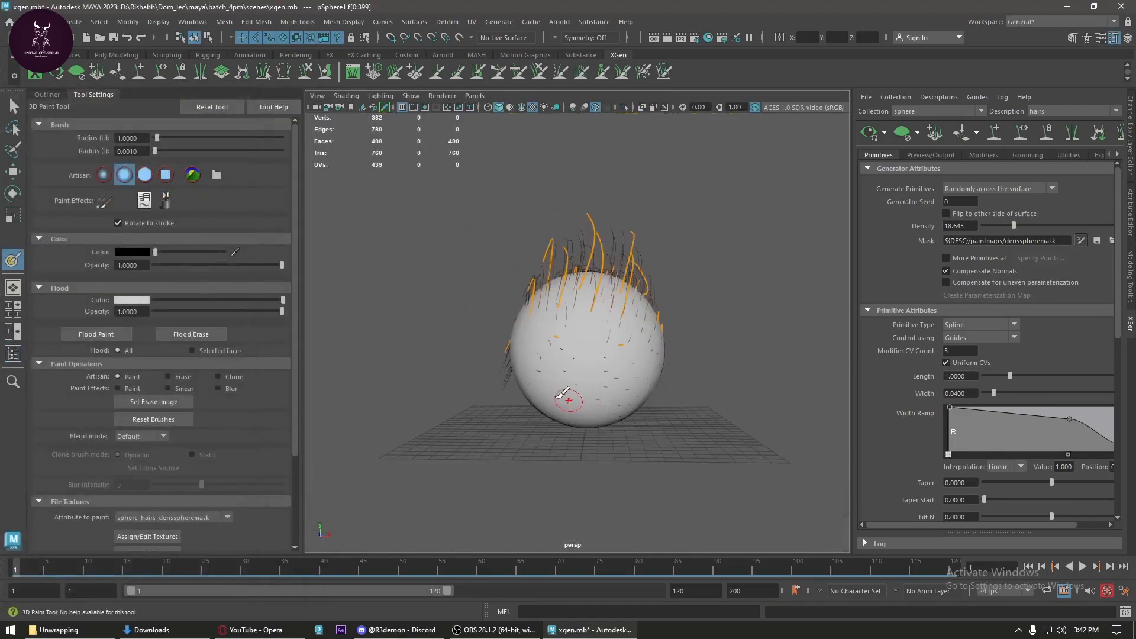
mouse_move(568, 400)
mouse_down()
mouse_move(535, 364)
mouse_move(553, 346)
mouse_move(565, 378)
mouse_move(592, 394)
mouse_move(592, 366)
mouse_move(628, 340)
mouse_move(571, 397)
mouse_move(636, 381)
mouse_move(603, 369)
mouse_move(633, 355)
mouse_move(568, 385)
mouse_move(621, 396)
mouse_move(593, 413)
mouse_move(535, 387)
mouse_move(627, 358)
mouse_move(586, 414)
mouse_move(618, 403)
mouse_up()
alt+drag(592, 391, 577, 379)
mouse_move(515, 324)
mouse_down()
mouse_move(595, 325)
mouse_move(521, 361)
mouse_move(611, 362)
mouse_move(477, 357)
mouse_move(540, 343)
mouse_move(524, 326)
mouse_move(627, 379)
mouse_move(537, 375)
mouse_move(586, 391)
mouse_move(568, 379)
mouse_up()
- Save the painted textures to disk and save the densspheremask map so the hairs follow it
scroll(157, 444, down, 3)
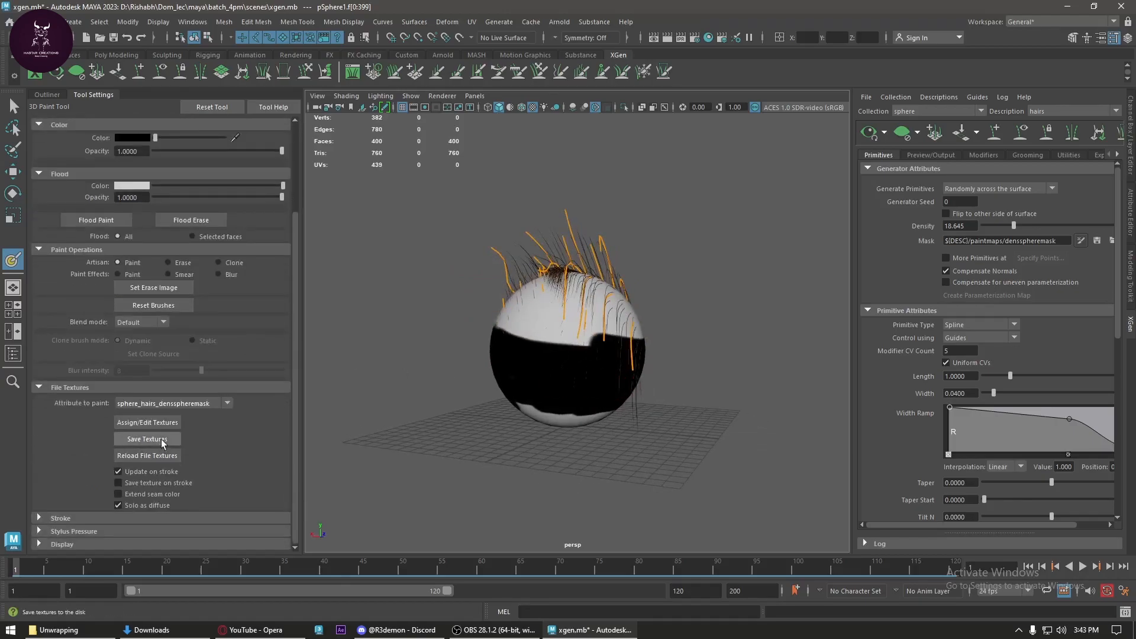
click(162, 440)
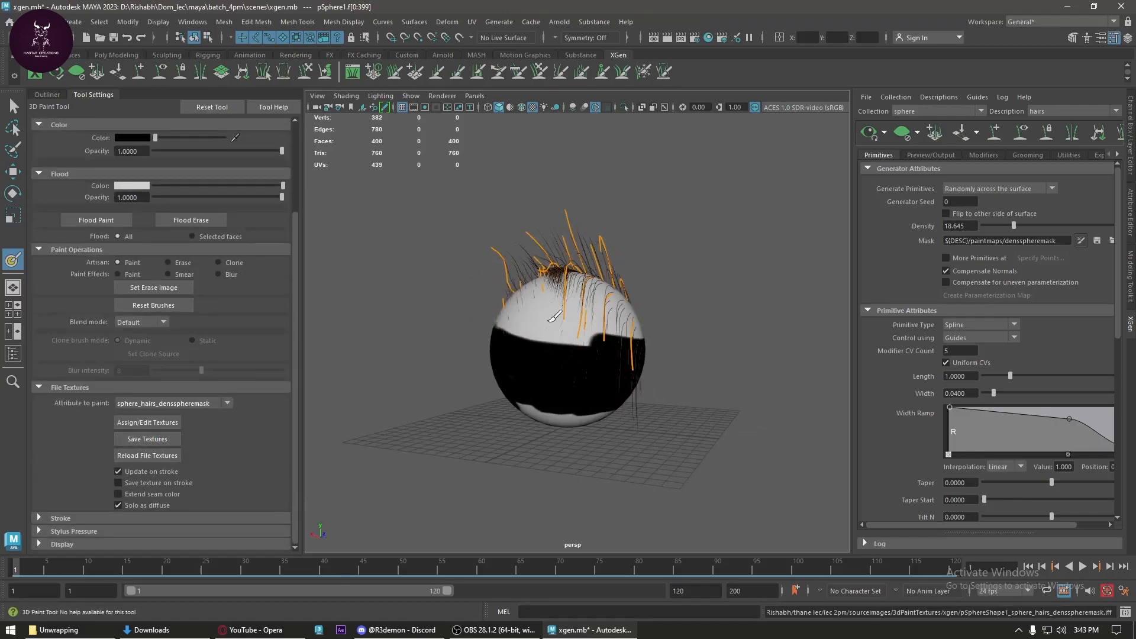
click(1097, 241)
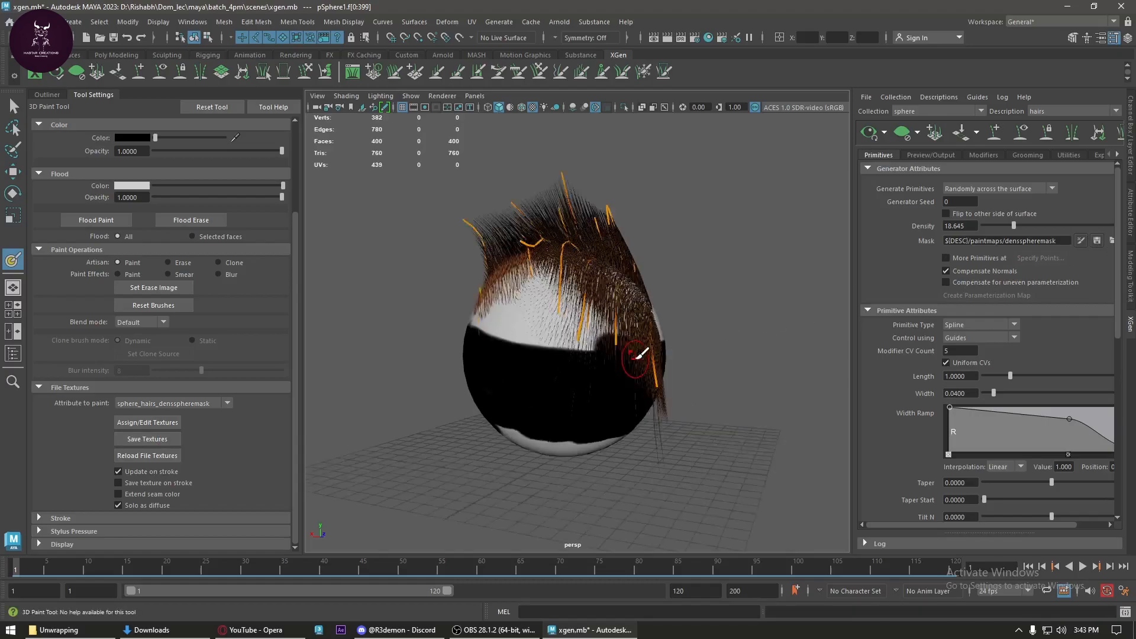
- Extend the densspheremask map's black band over the spots with stray hairs, using the solid round brush
scroll(592, 349, up, 5)
alt+drag(530, 341, 410, 344)
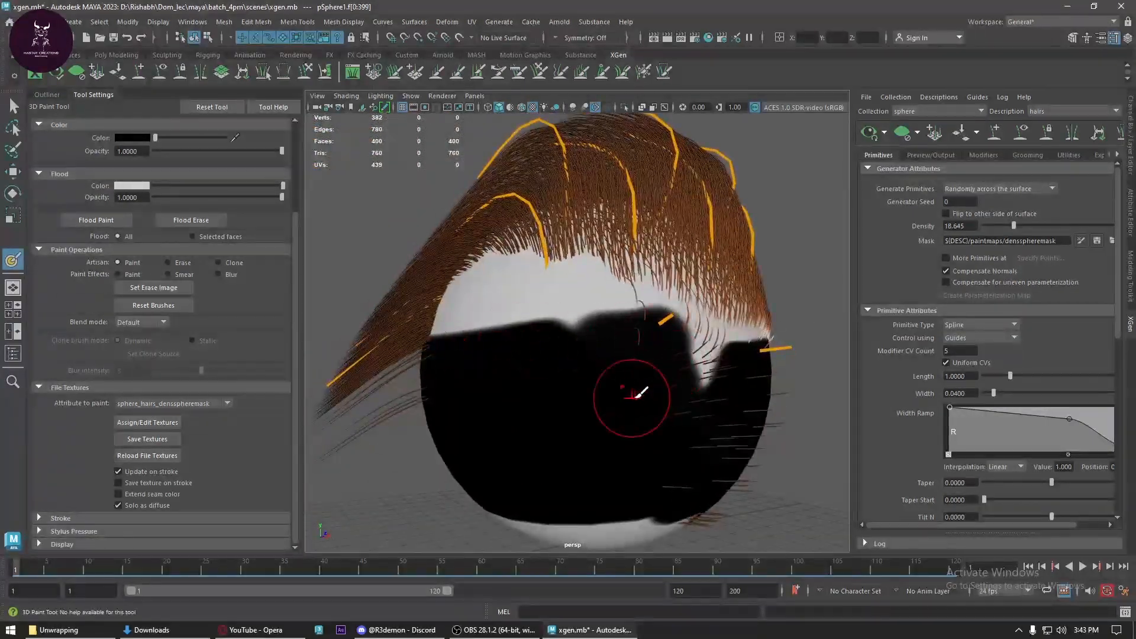
alt+drag(654, 399, 627, 380)
scroll(160, 296, up, 3)
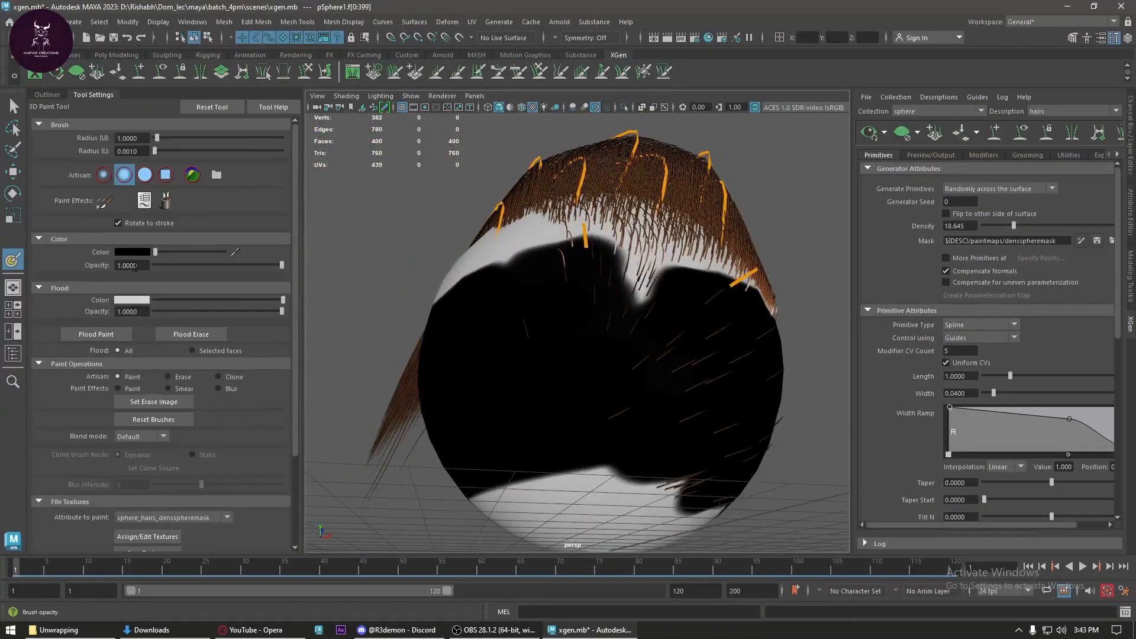
click(145, 177)
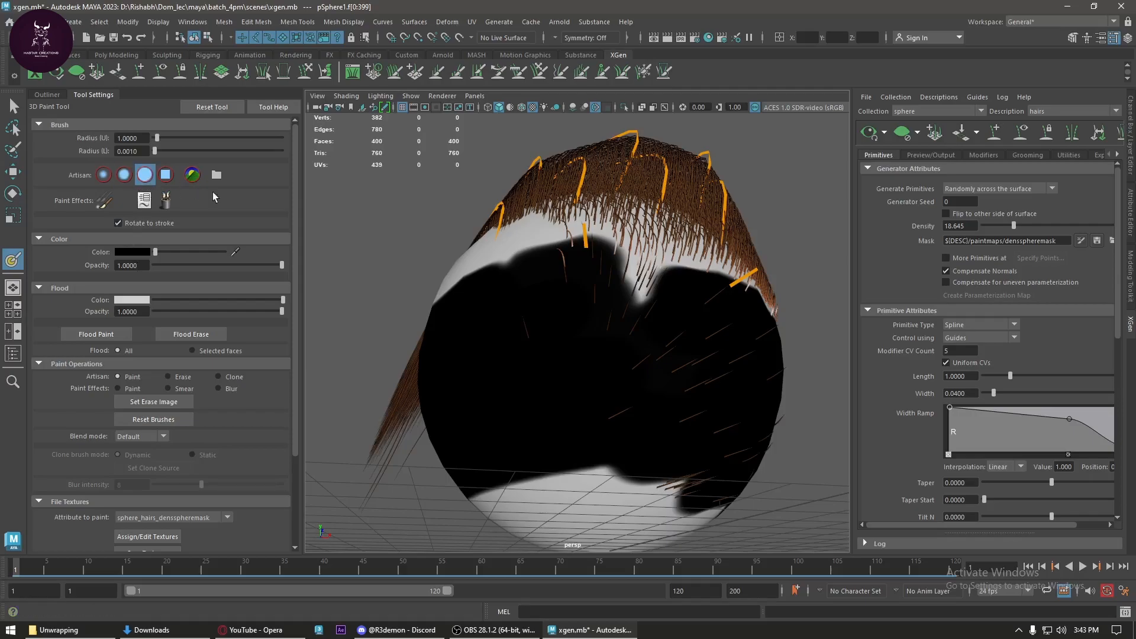
mouse_move(612, 367)
alt+mouse_down()
mouse_move(735, 325)
mouse_move(610, 300)
mouse_move(550, 263)
mouse_move(500, 299)
mouse_move(692, 279)
mouse_move(660, 341)
alt+mouse_up()
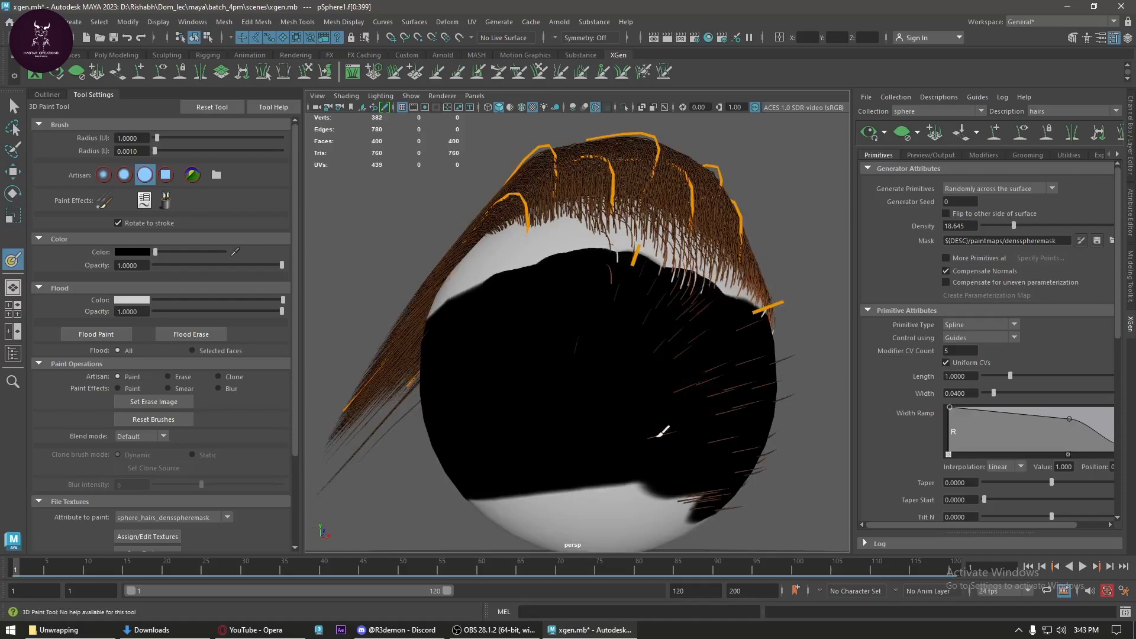
alt+drag(574, 375, 568, 373)
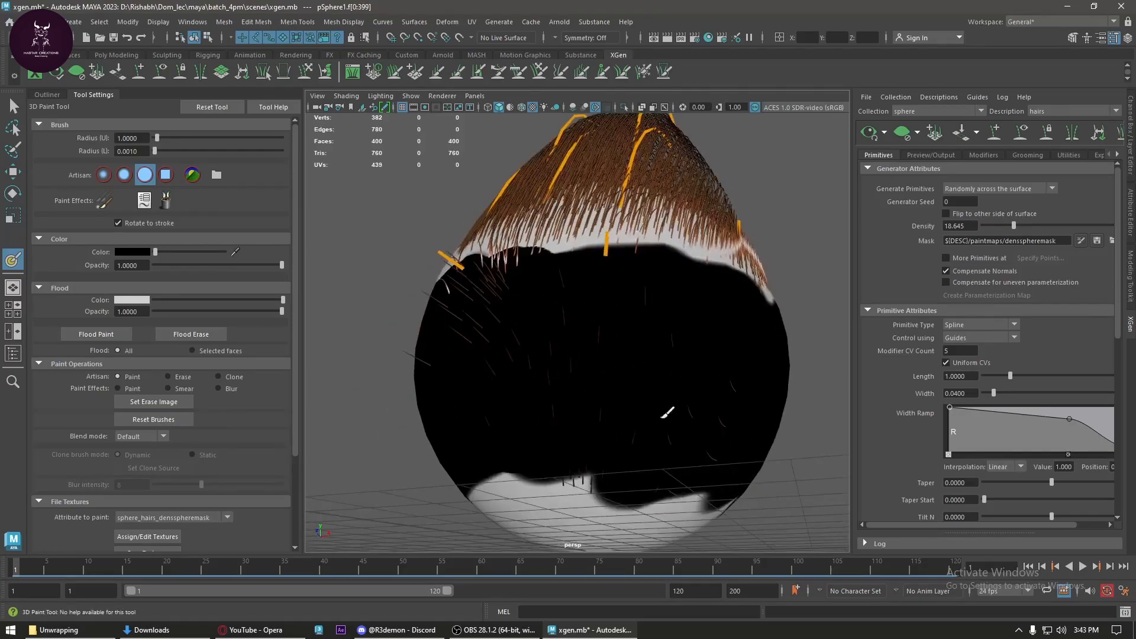
drag(704, 449, 683, 429)
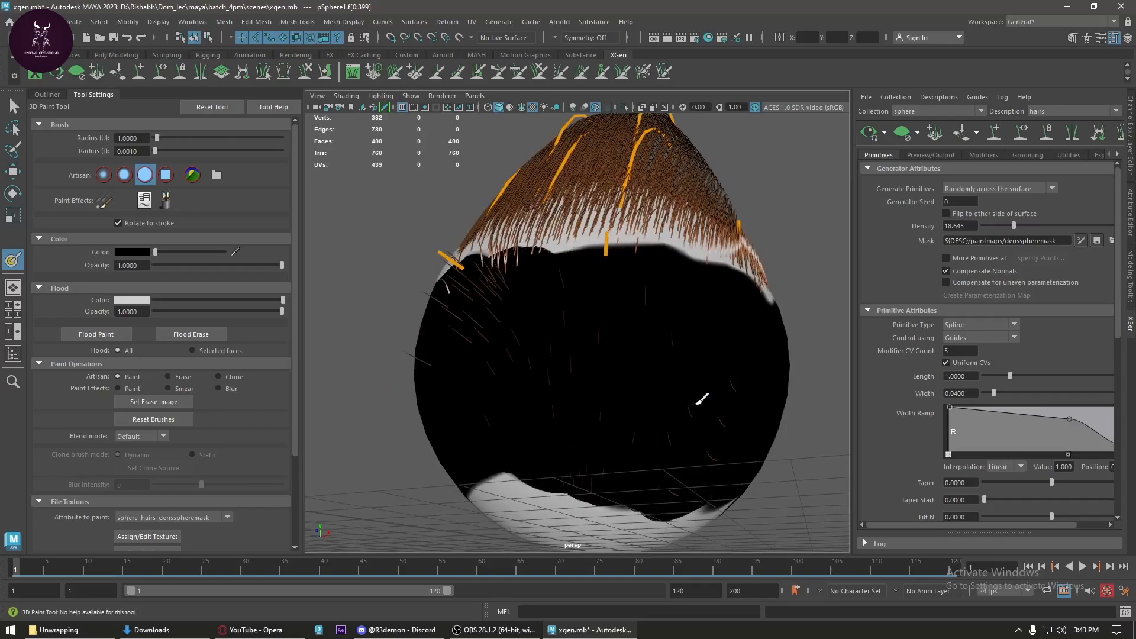
mouse_move(698, 294)
mouse_down()
mouse_move(629, 253)
mouse_move(580, 291)
mouse_up()
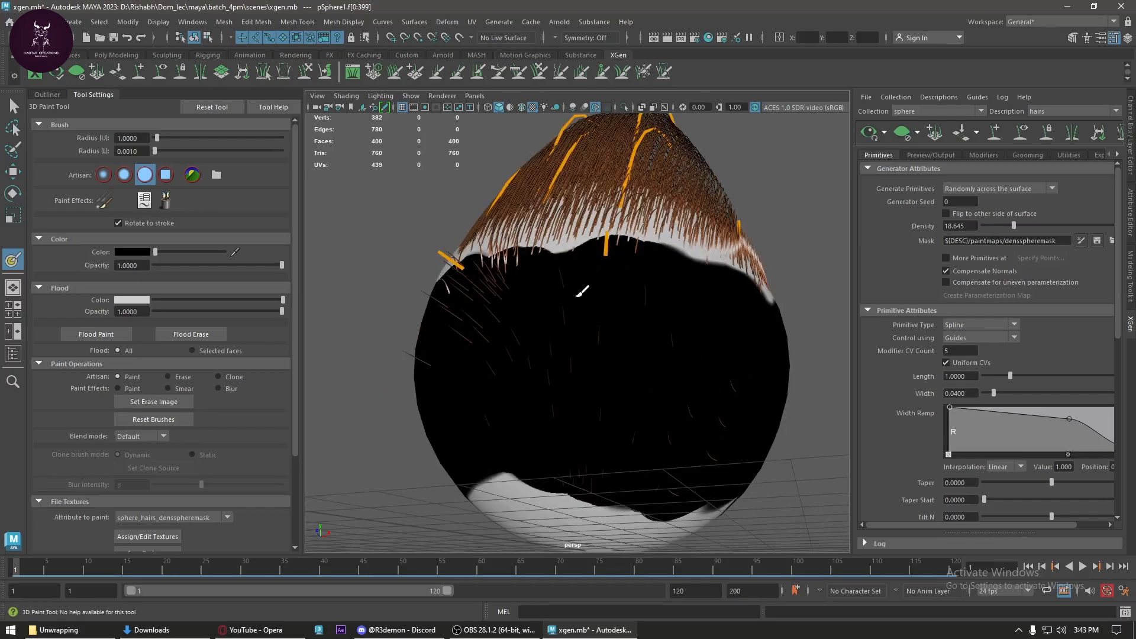
- Save the painted textures to disk and update the hairs by saving the densspheremask map
scroll(157, 503, down, 5)
click(156, 438)
click(1098, 241)
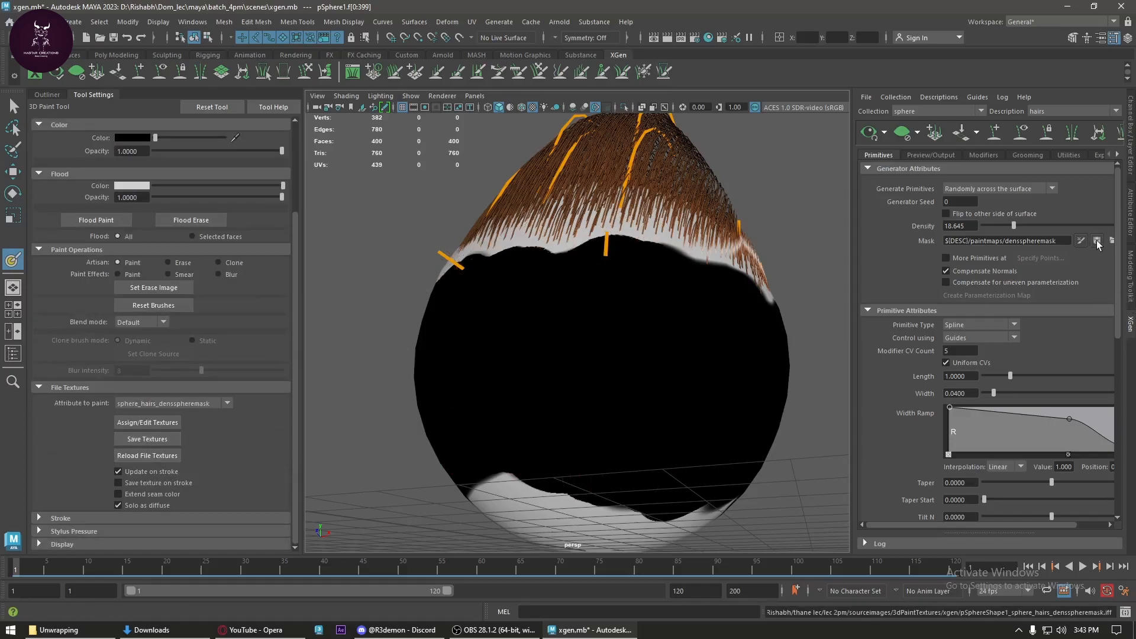
- Black out the area beneath the swept-back hair, then save the textures and the density map
scroll(576, 355, down, 5)
alt+drag(500, 349, 743, 468)
scroll(614, 381, up, 5)
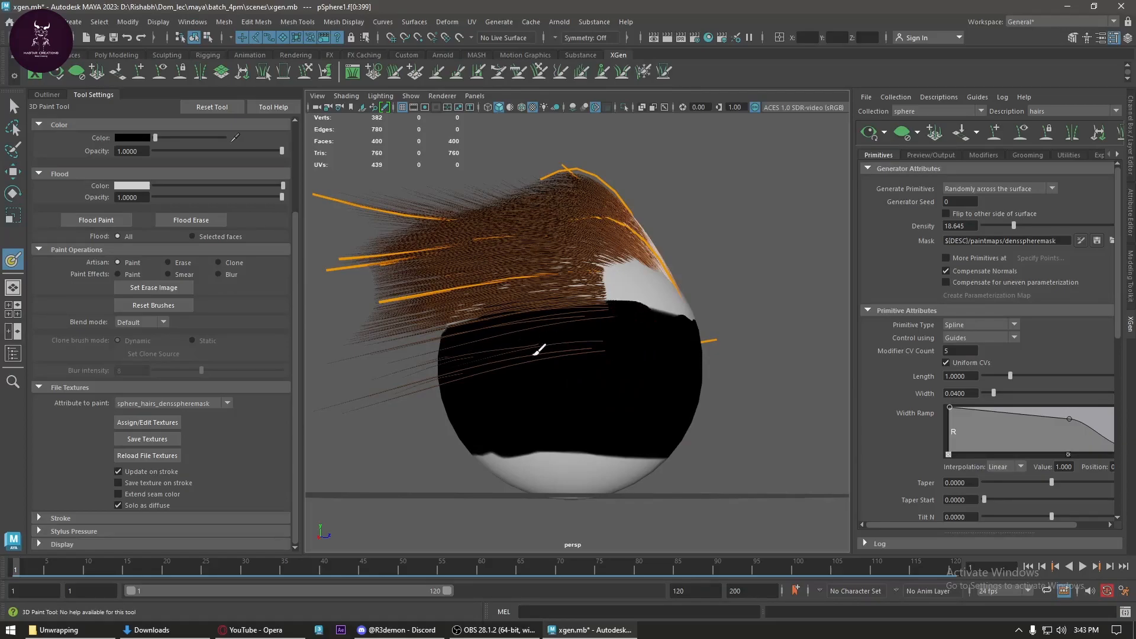
alt+drag(482, 380, 464, 396)
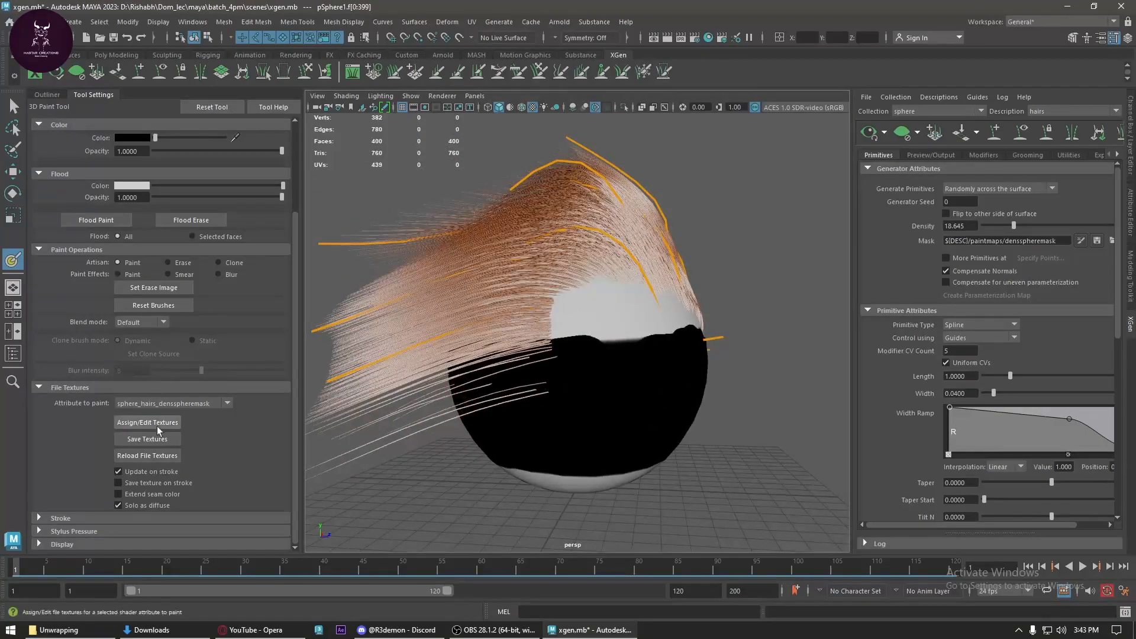
click(153, 439)
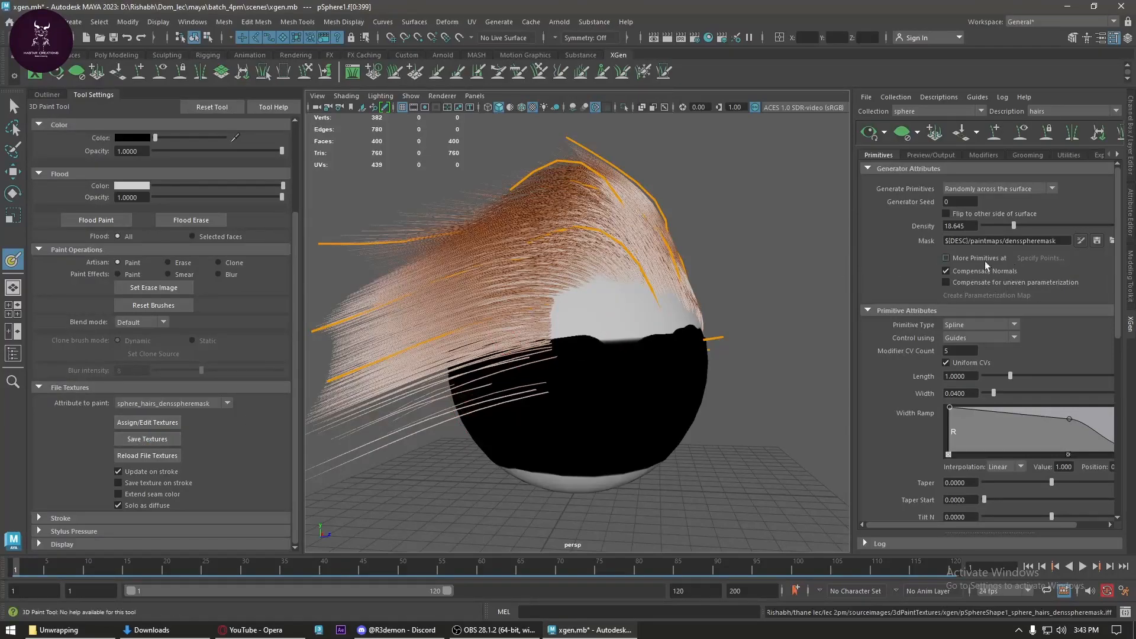
click(1097, 240)
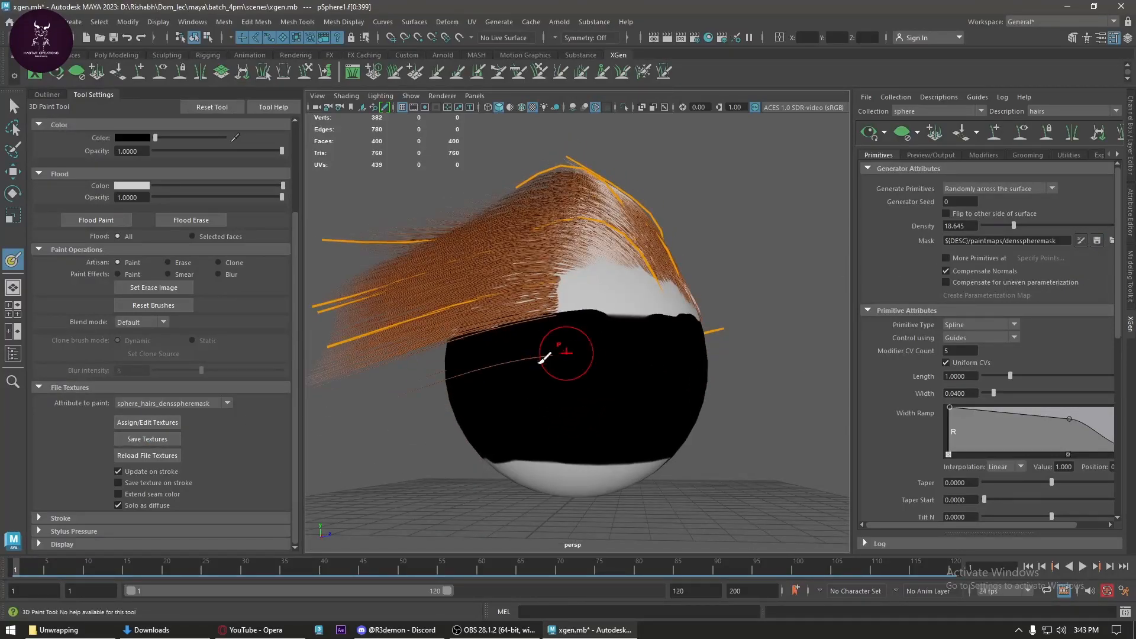
- Save the painted textures and the densspheremask map again
click(165, 441)
scroll(536, 372, up, 4)
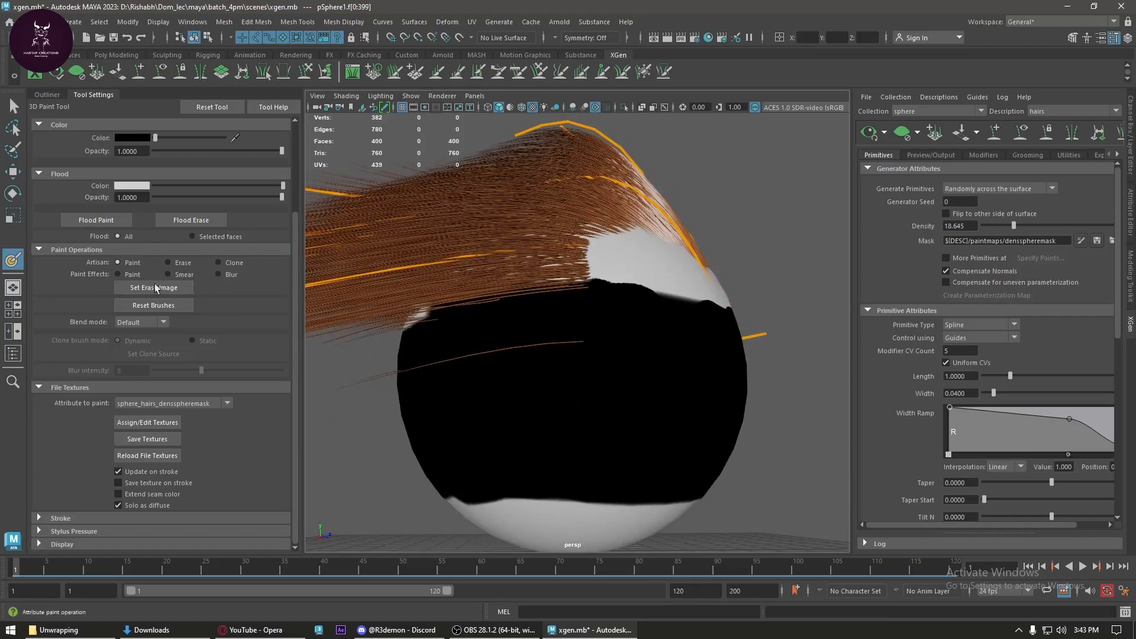
click(147, 439)
click(1099, 241)
- Paint black around the root of the single stray hair and save the textures and density map
scroll(615, 372, up, 8)
alt+drag(616, 373, 578, 363)
scroll(594, 359, down, 2)
alt+middle_drag(594, 359, 651, 426)
mouse_move(651, 426)
alt+mouse_down()
mouse_move(454, 401)
mouse_move(639, 375)
mouse_move(542, 384)
mouse_move(548, 434)
mouse_move(598, 325)
mouse_move(464, 375)
mouse_move(429, 412)
mouse_move(515, 399)
mouse_move(469, 385)
mouse_move(452, 331)
mouse_move(393, 311)
mouse_move(299, 310)
mouse_move(415, 326)
mouse_move(414, 309)
alt+mouse_up()
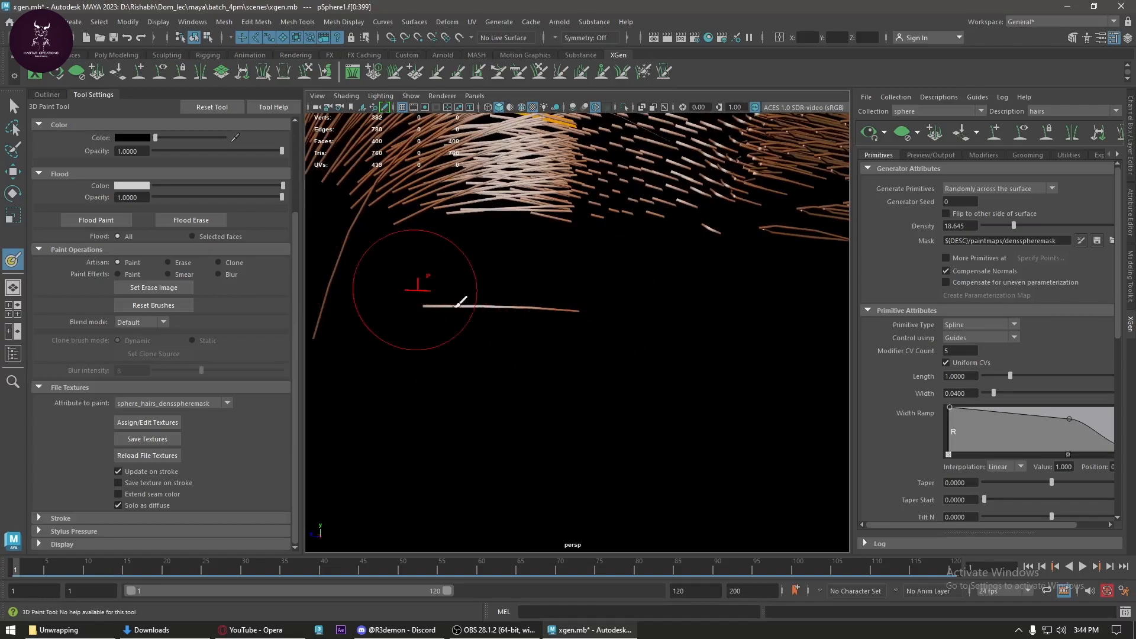
mouse_move(393, 342)
alt+mouse_down()
mouse_move(665, 367)
mouse_move(615, 331)
alt+mouse_up()
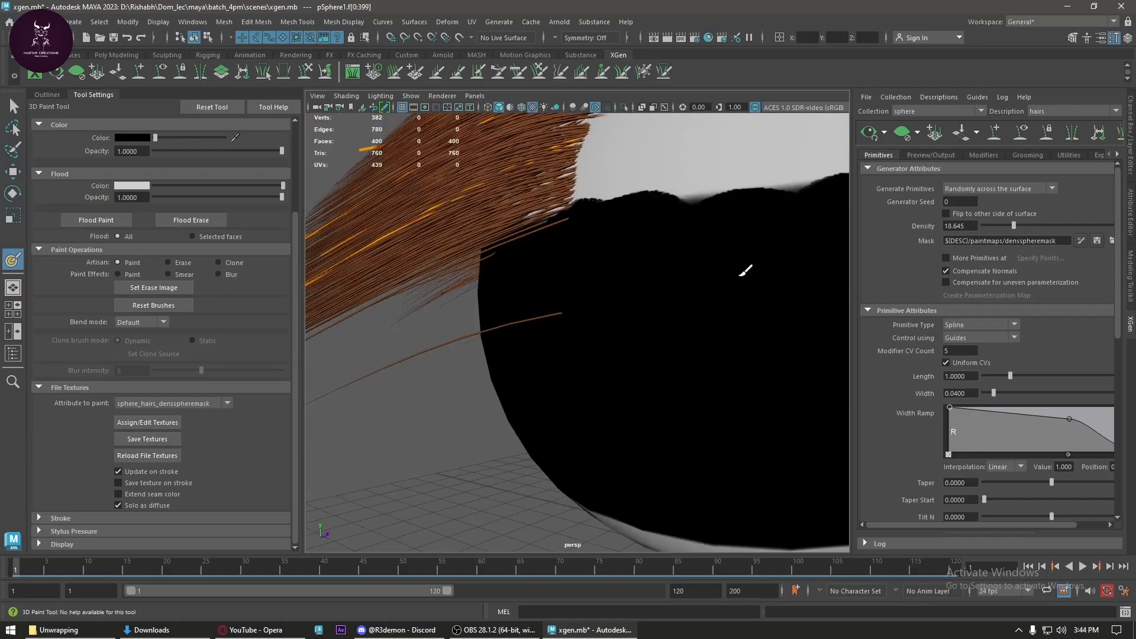
click(150, 439)
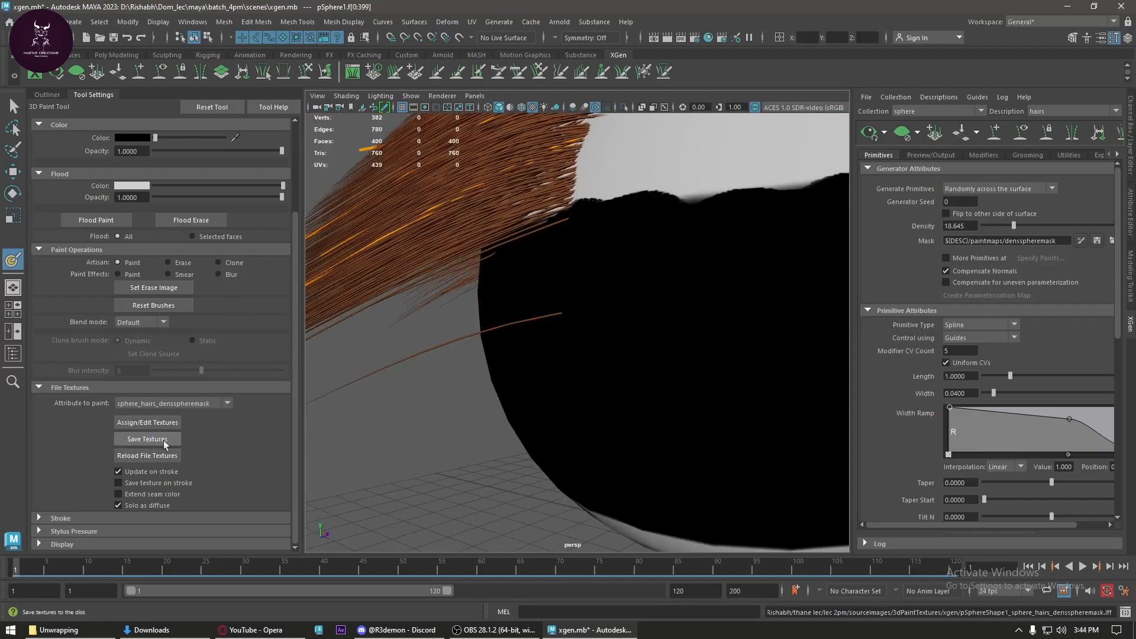
click(1098, 242)
- Increase the hair density and switch from the 3D Paint Tool to the Move tool
scroll(647, 347, down, 5)
alt+drag(647, 348, 634, 481)
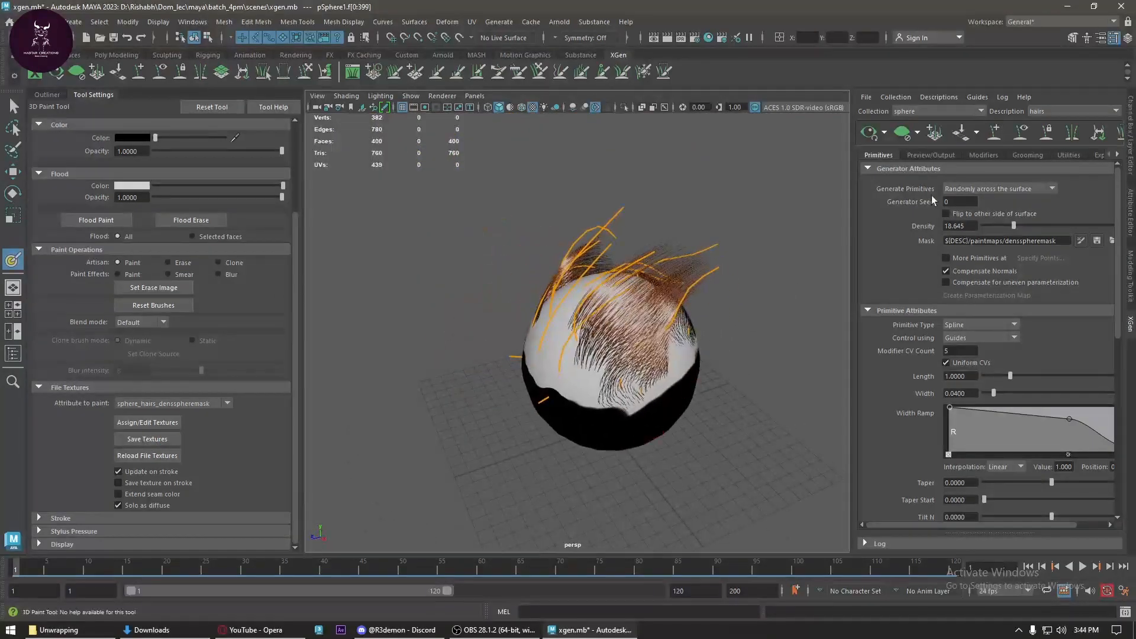
drag(1014, 226, 1052, 225)
mouse_move(586, 284)
alt+mouse_down()
mouse_move(525, 324)
mouse_move(569, 355)
mouse_move(554, 434)
alt+mouse_up()
key(w)
alt+drag(654, 417, 644, 378)
- Create a region map named sphereRegionmask with a map resolution of 5.0 and Red as the start color
scroll(996, 448, down, 3)
scroll(1000, 453, down, 3)
drag(854, 361, 807, 361)
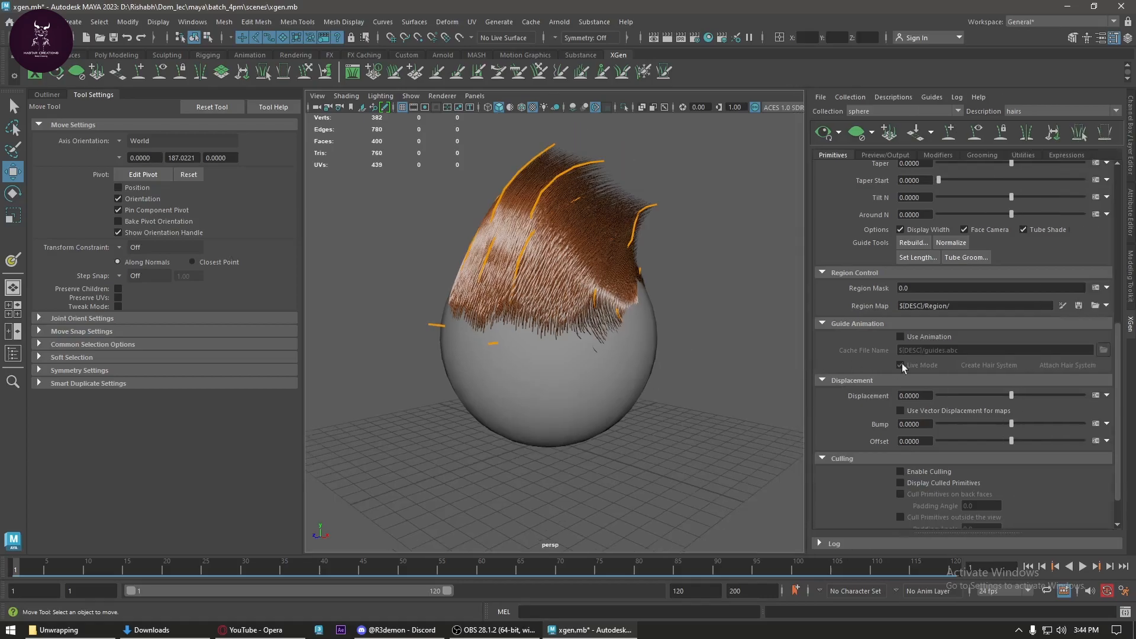
click(1109, 307)
click(1095, 318)
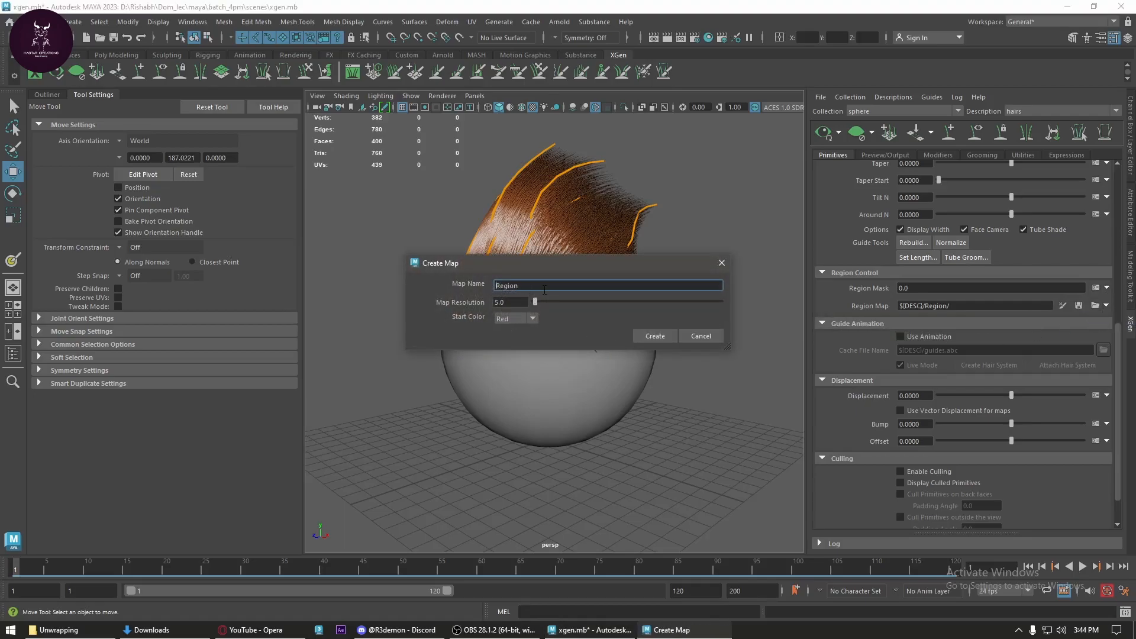
click(655, 336)
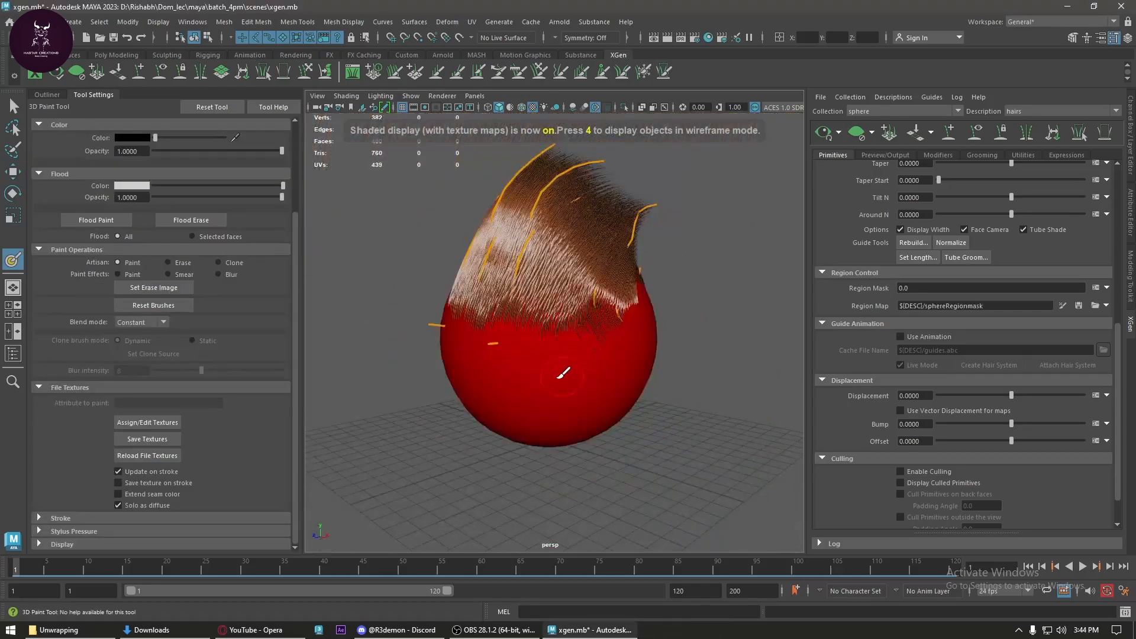
- Paint a large cyan region on the side of the red sphere beneath the parted hair
alt+drag(566, 375, 543, 419)
scroll(243, 321, up, 3)
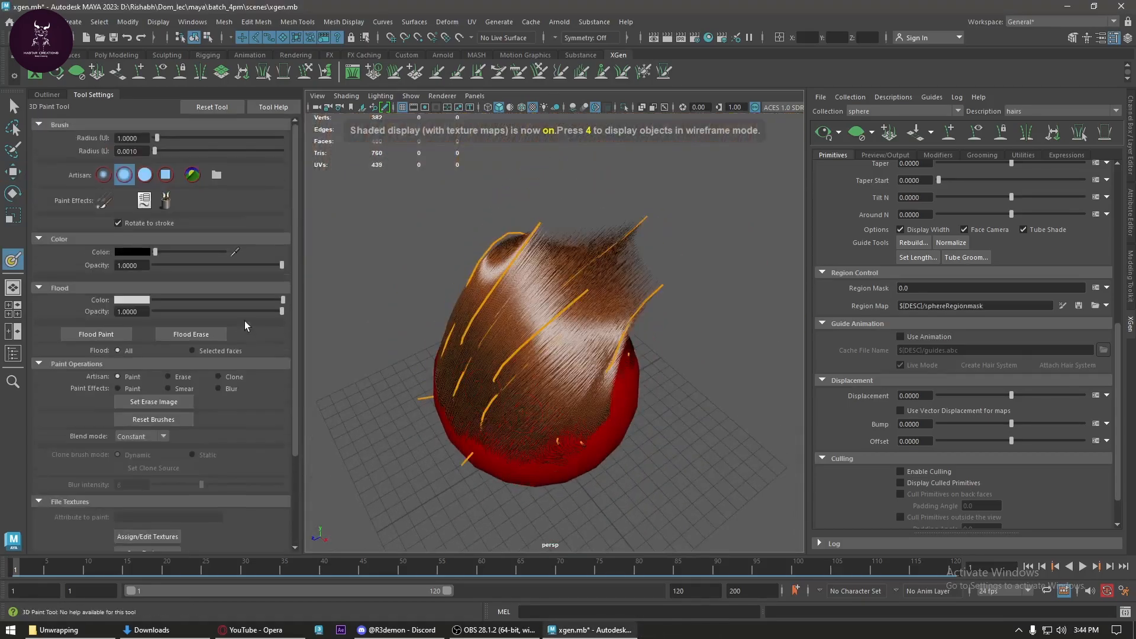
click(145, 252)
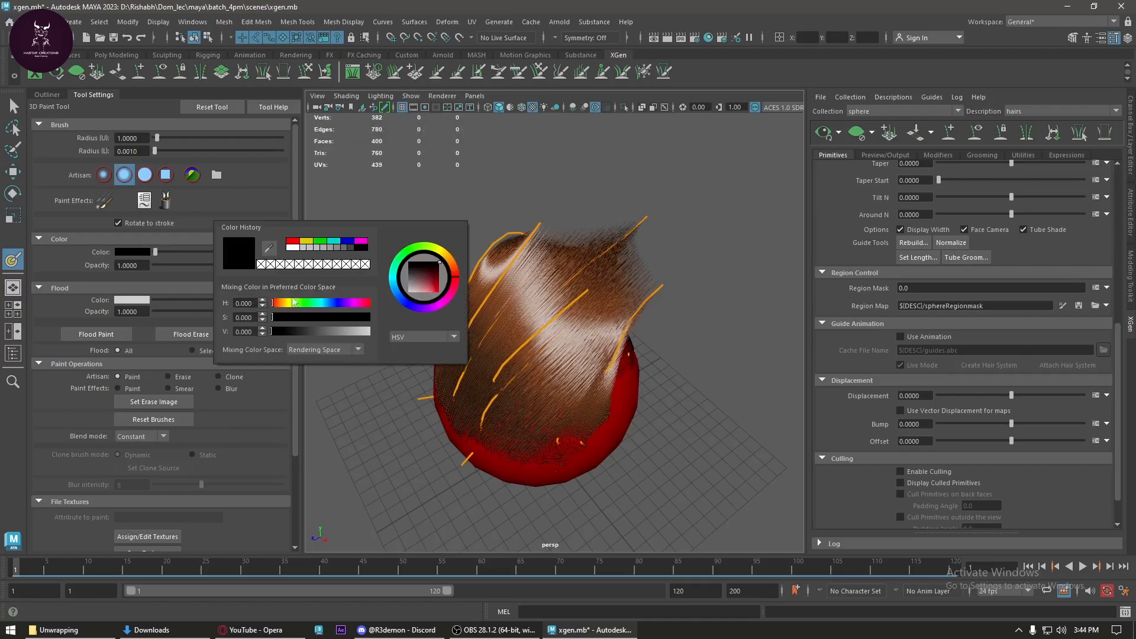
click(335, 241)
scroll(556, 376, up, 6)
mouse_move(553, 435)
alt+mouse_down()
mouse_move(533, 400)
mouse_move(518, 287)
mouse_move(573, 319)
mouse_move(573, 300)
mouse_move(485, 330)
alt+mouse_up()
scroll(533, 400, down, 3)
drag(420, 299, 514, 288)
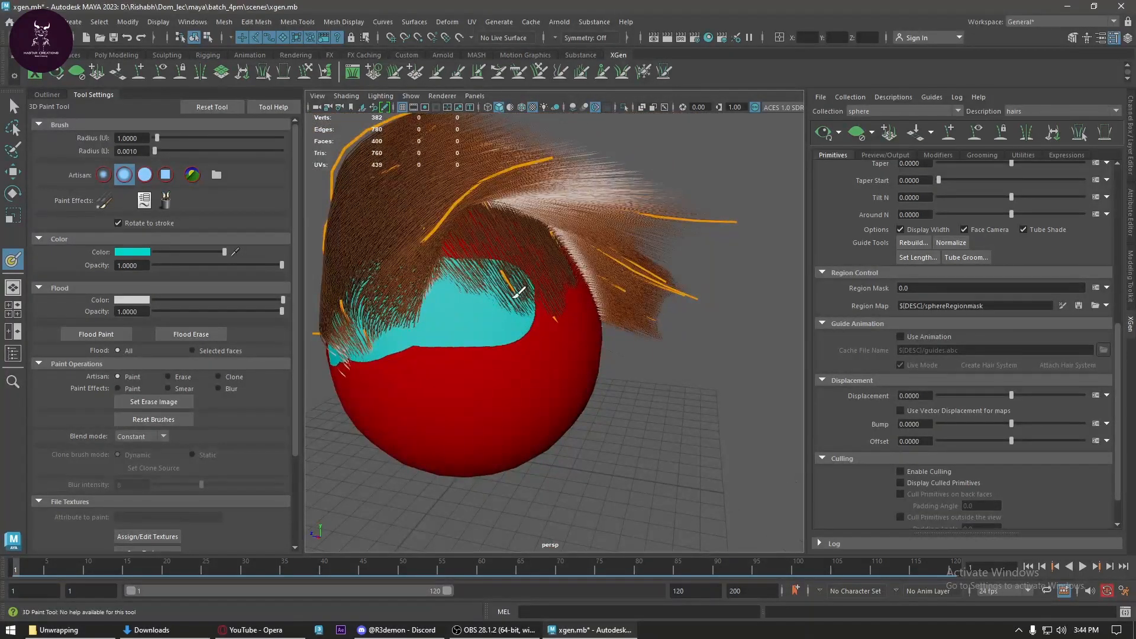
drag(466, 321, 332, 359)
alt+drag(411, 347, 497, 327)
mouse_move(418, 324)
mouse_down()
mouse_move(572, 267)
mouse_move(464, 290)
mouse_move(451, 241)
mouse_move(508, 269)
mouse_up()
- Save the painted sphereRegionmask texture to disk and check the cyan region from several sides
mouse_move(383, 329)
alt+mouse_down()
mouse_move(490, 332)
mouse_move(398, 296)
alt+mouse_up()
scroll(150, 405, down, 3)
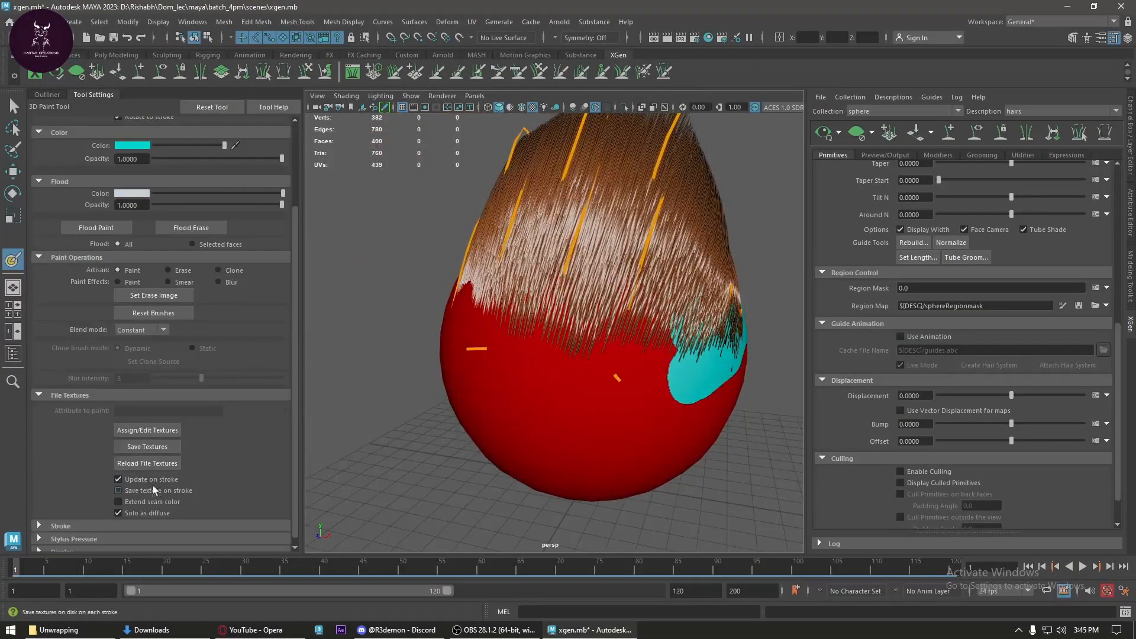
click(157, 447)
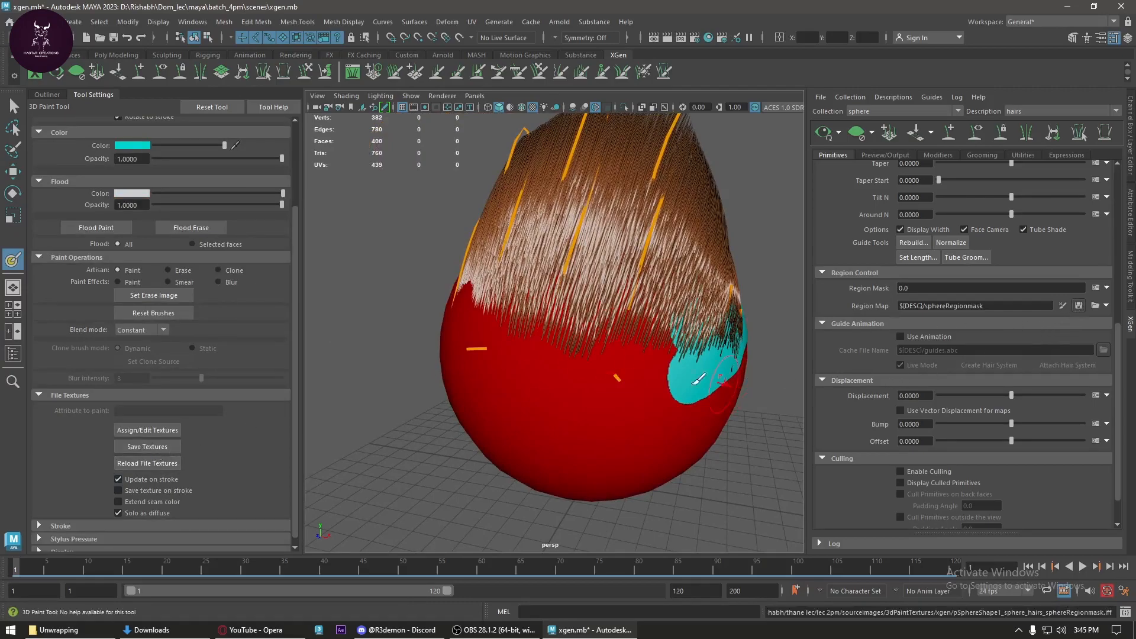
scroll(644, 382, down, 6)
mouse_move(643, 382)
alt+mouse_down()
mouse_move(565, 410)
mouse_move(568, 353)
alt+mouse_up()
scroll(568, 354, up, 6)
mouse_move(478, 379)
alt+mouse_down()
mouse_move(523, 317)
mouse_move(538, 328)
alt+mouse_up()
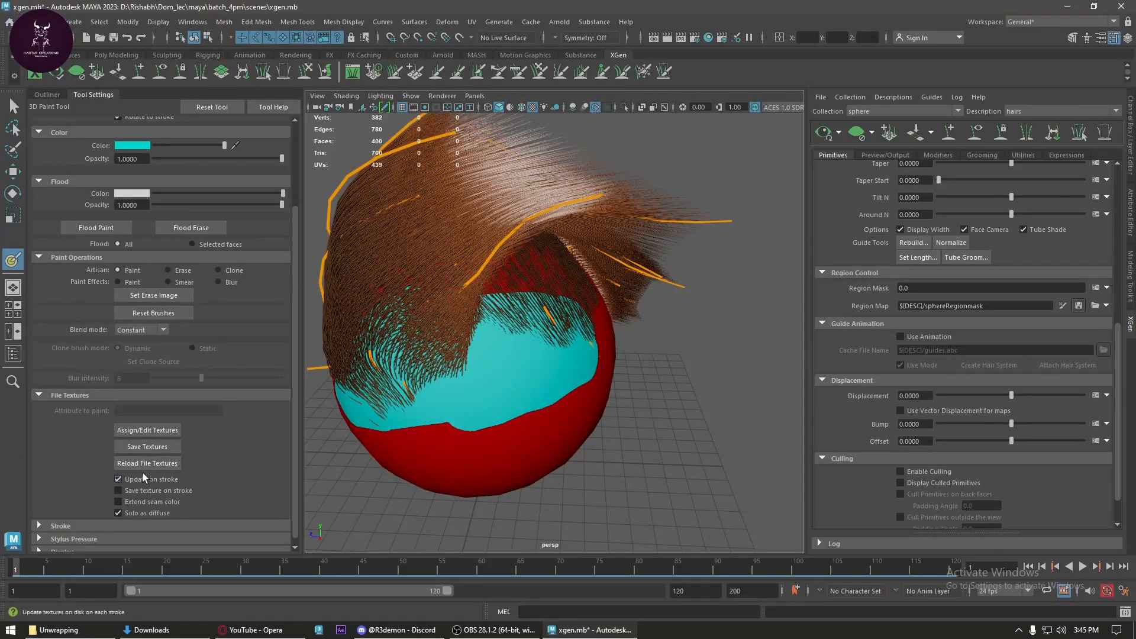
click(147, 446)
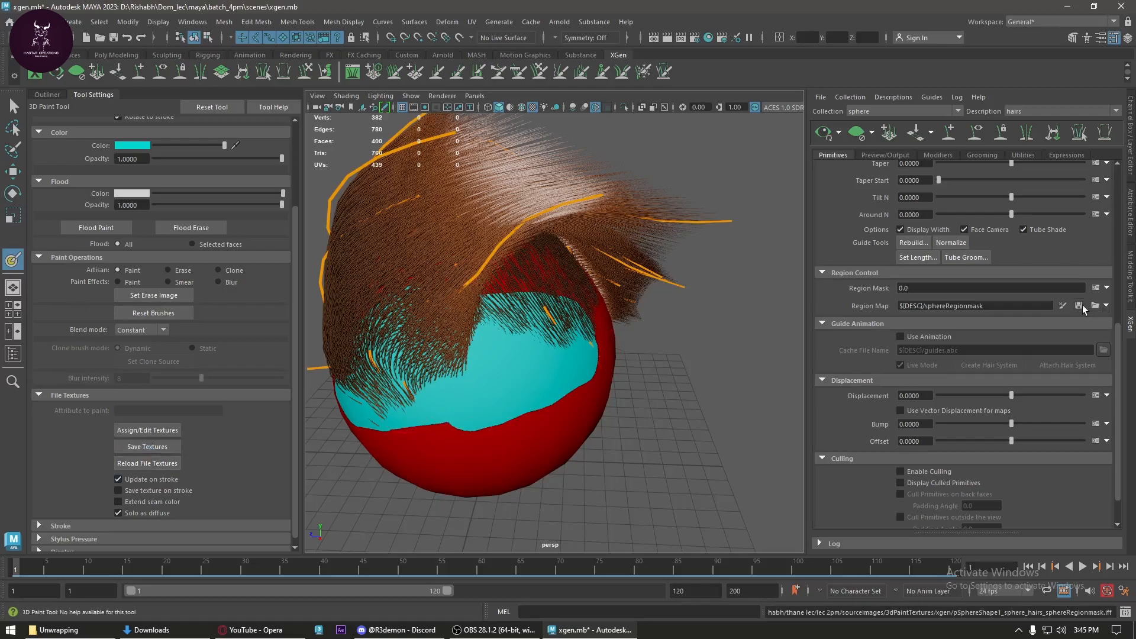
- Create a region mask map named regionMask with a map resolution of 5.0 and White as the start color
click(1107, 306)
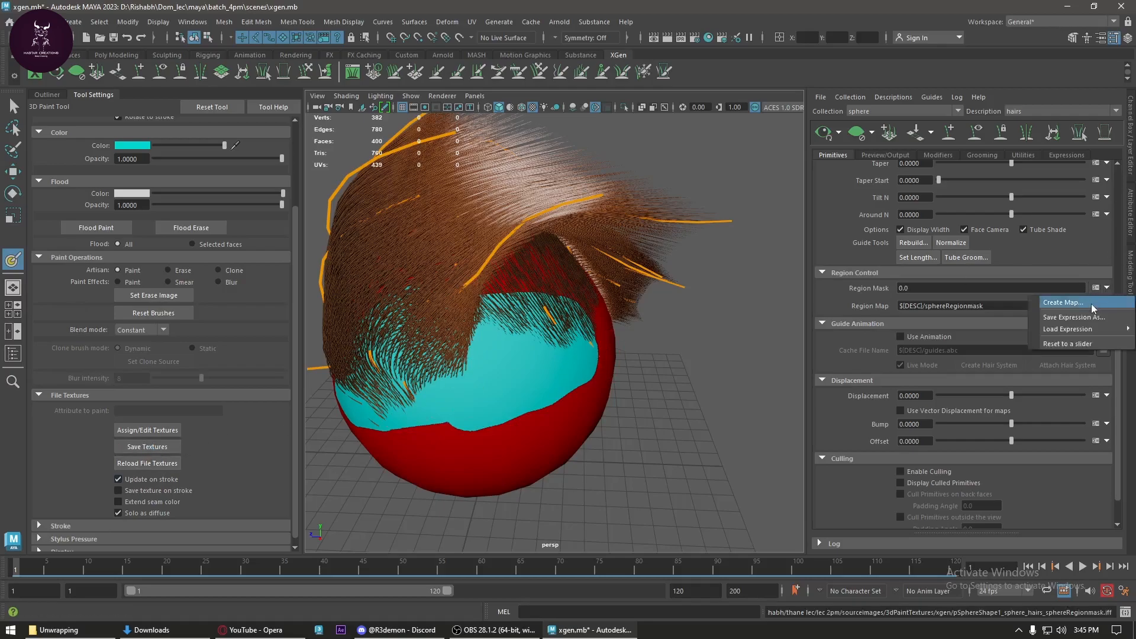
click(1059, 297)
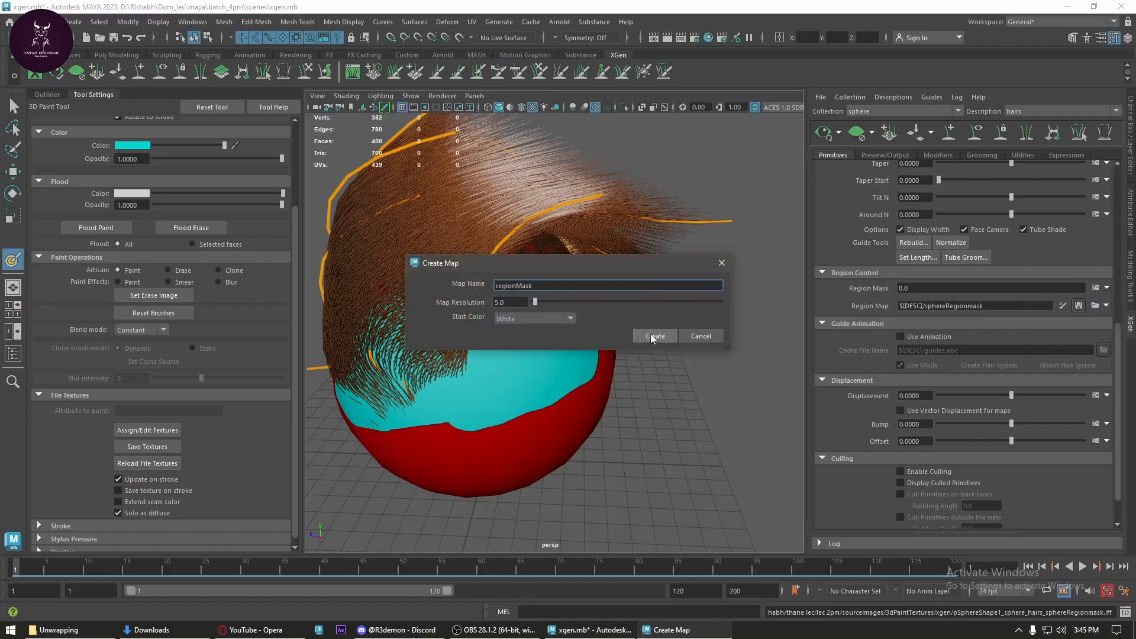
click(651, 336)
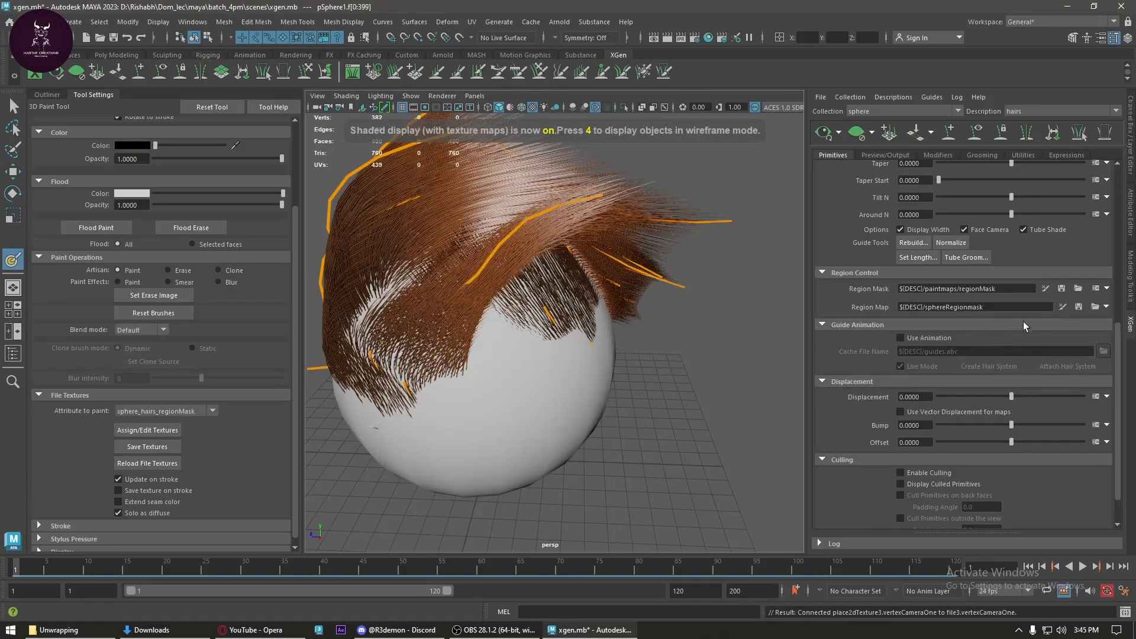
right_click(865, 309)
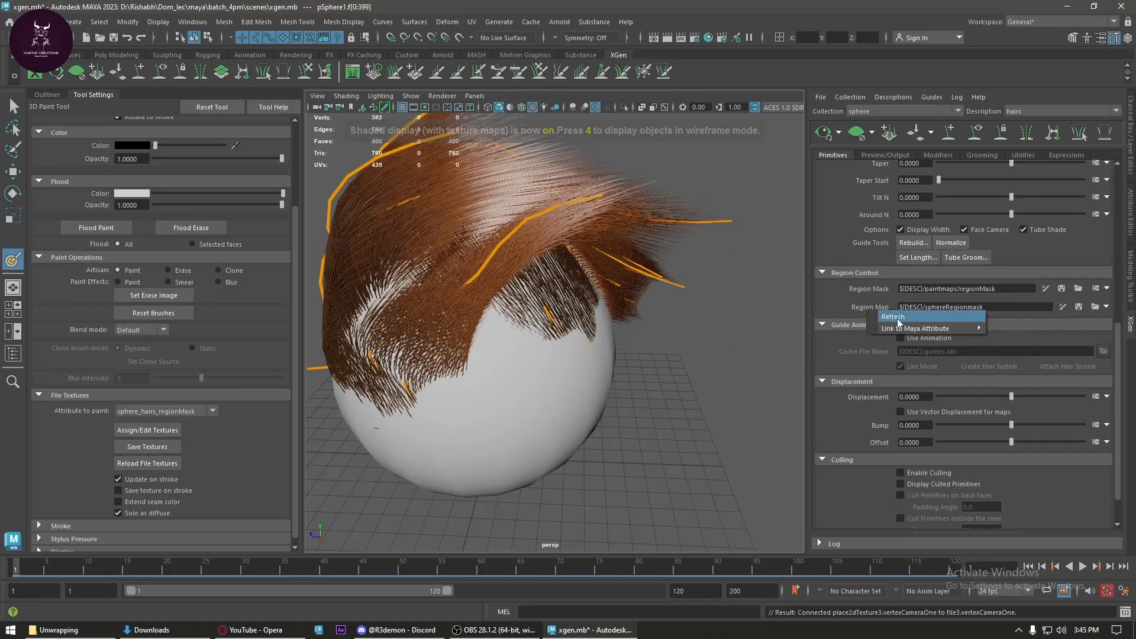
mouse_move(899, 326)
click(853, 315)
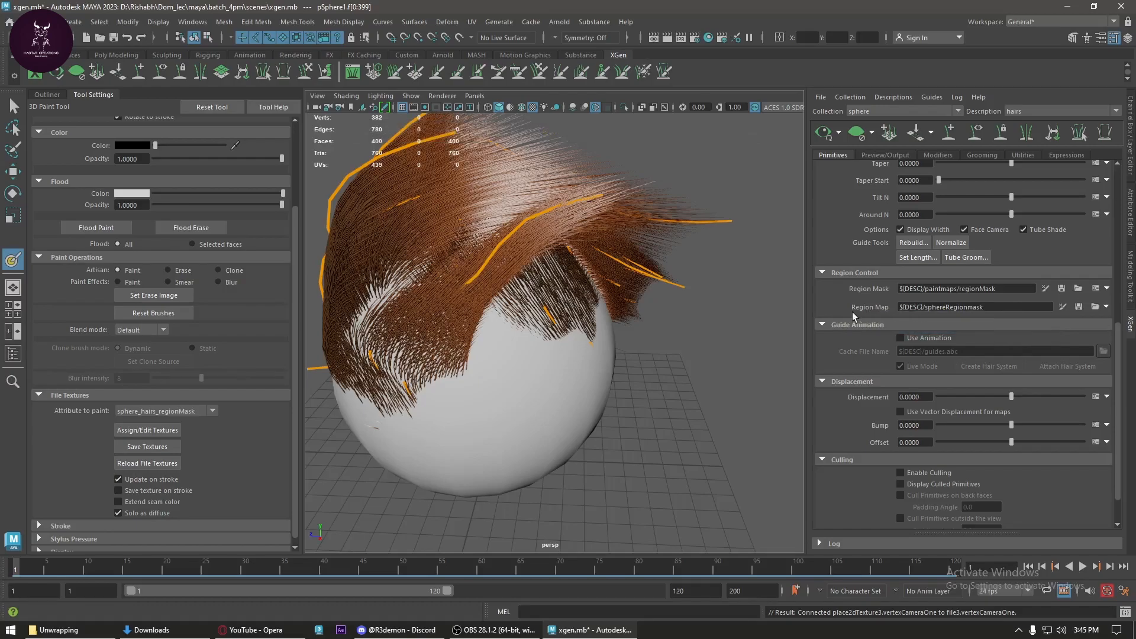
click(1046, 288)
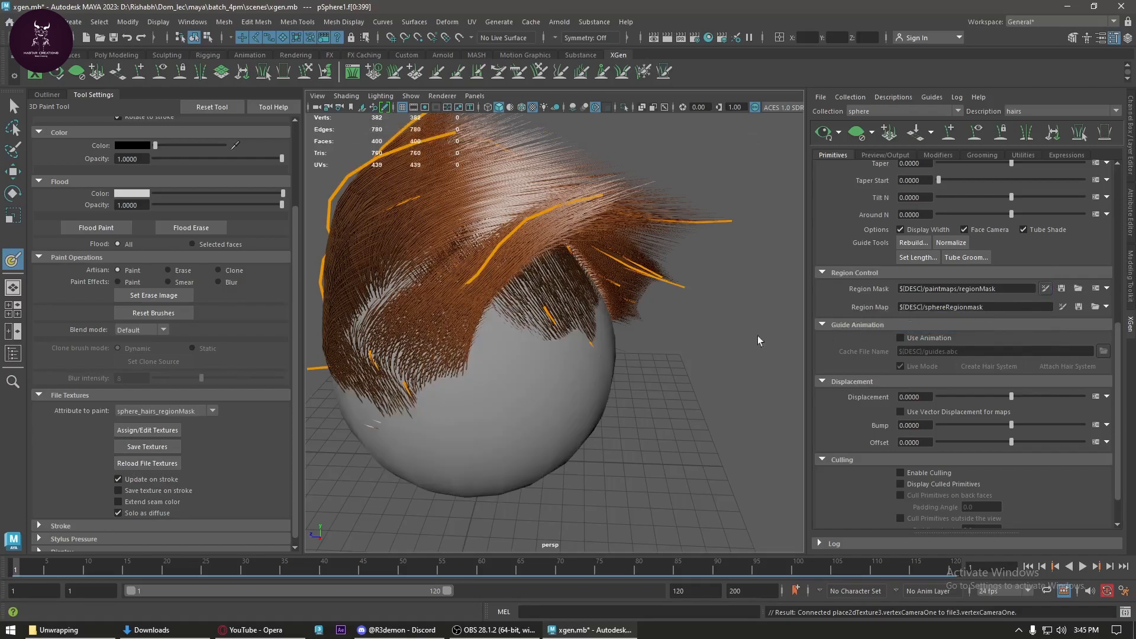
scroll(168, 259, up, 4)
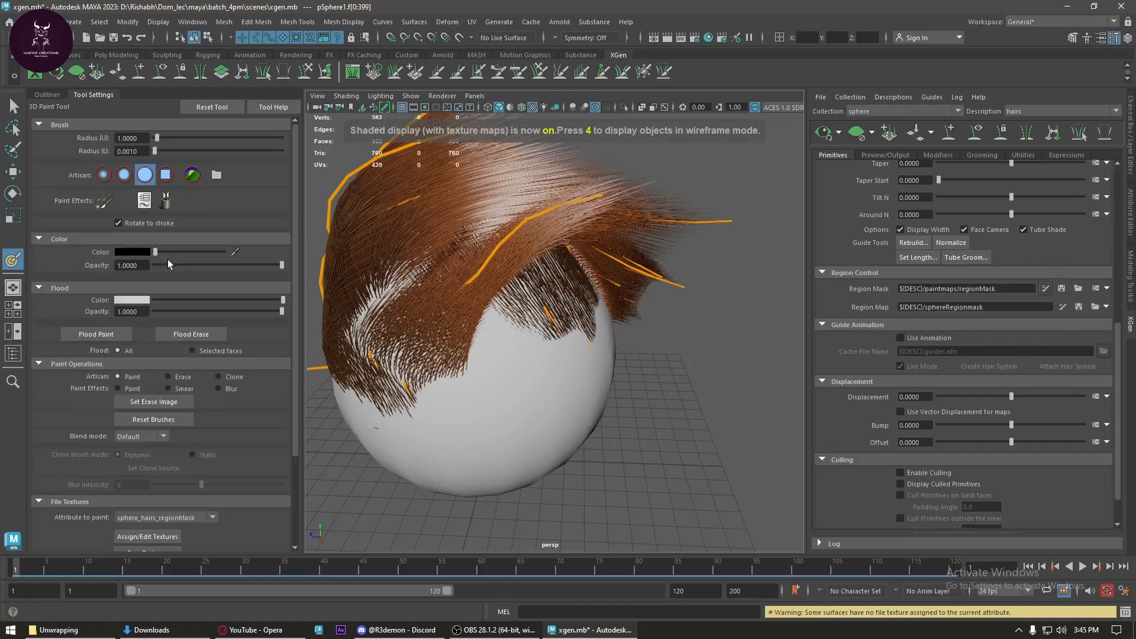
drag(165, 251, 225, 253)
click(141, 252)
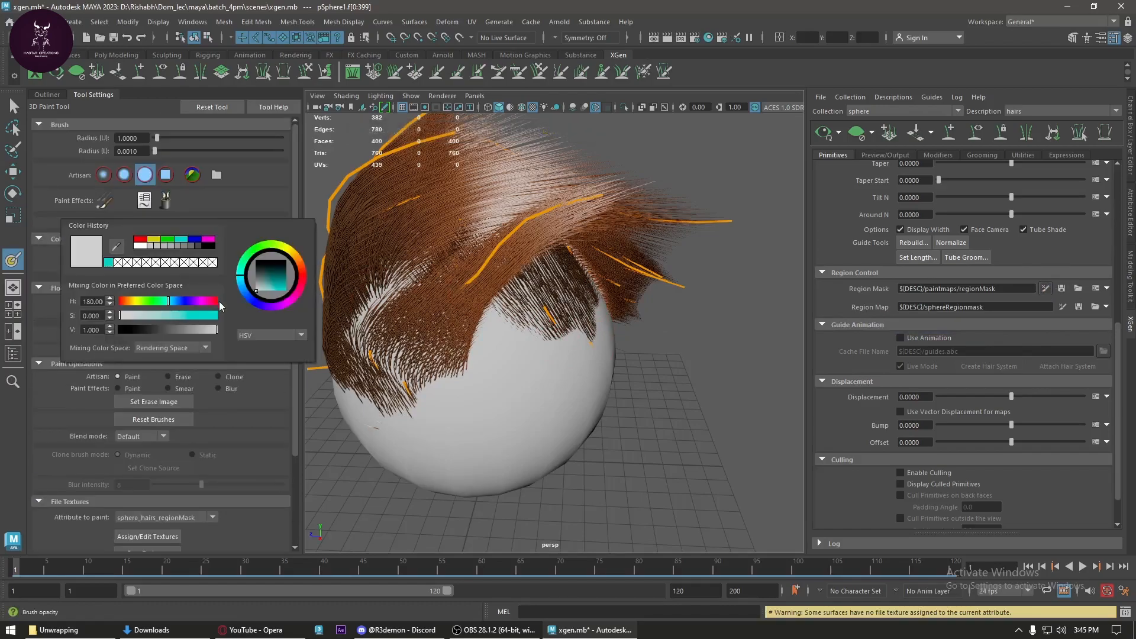
alt+drag(533, 374, 674, 320)
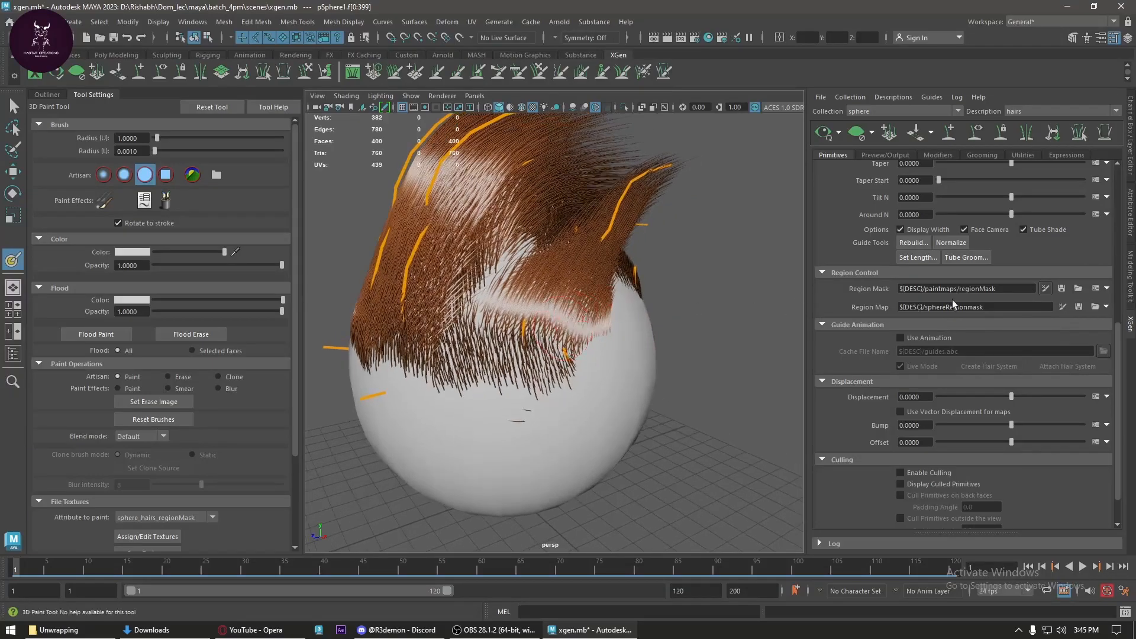
- Open the sphereRegionmask region map for painting and paint a magenta region on the sphere beside the cyan one, beneath the front hair
click(1063, 307)
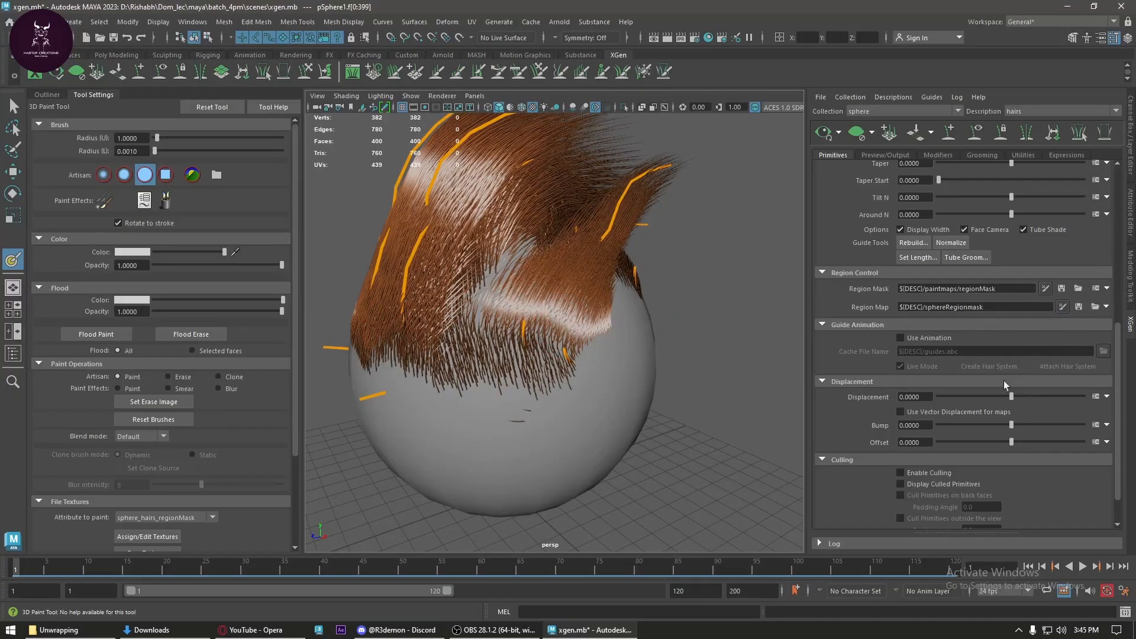
click(147, 253)
click(233, 219)
mouse_move(395, 302)
alt+mouse_down()
mouse_move(486, 322)
mouse_move(600, 383)
mouse_move(612, 371)
mouse_move(569, 355)
mouse_move(627, 391)
mouse_move(574, 342)
mouse_move(594, 329)
mouse_move(635, 392)
mouse_move(506, 380)
mouse_move(553, 387)
mouse_move(521, 335)
mouse_move(615, 331)
alt+mouse_up()
- Save the painted sphereRegionmask texture, check the magenta and cyan regions from several sides, and leave the paint tool
scroll(183, 388, down, 2)
click(157, 520)
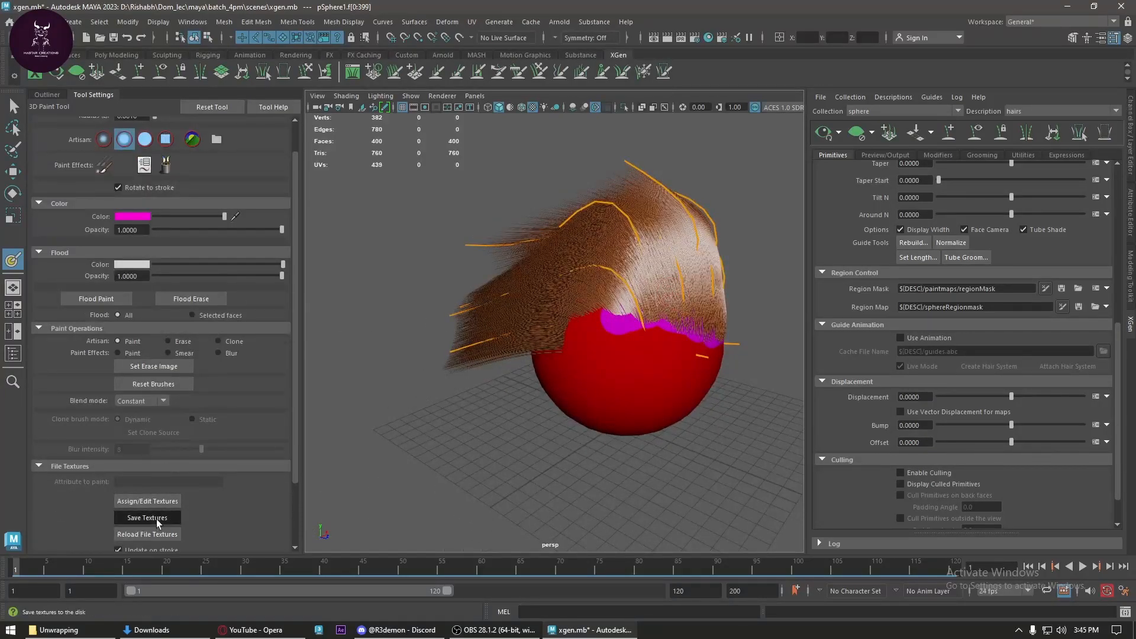
click(1078, 306)
alt+drag(663, 334, 408, 430)
scroll(438, 408, up, 10)
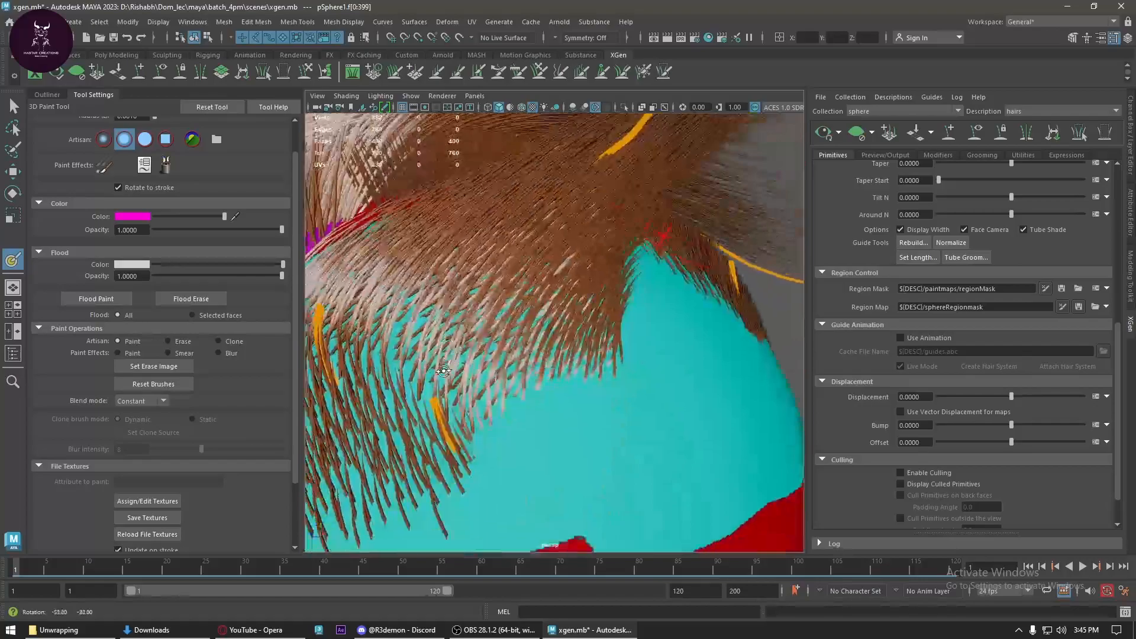
scroll(455, 389, down, 6)
alt+drag(455, 388, 505, 348)
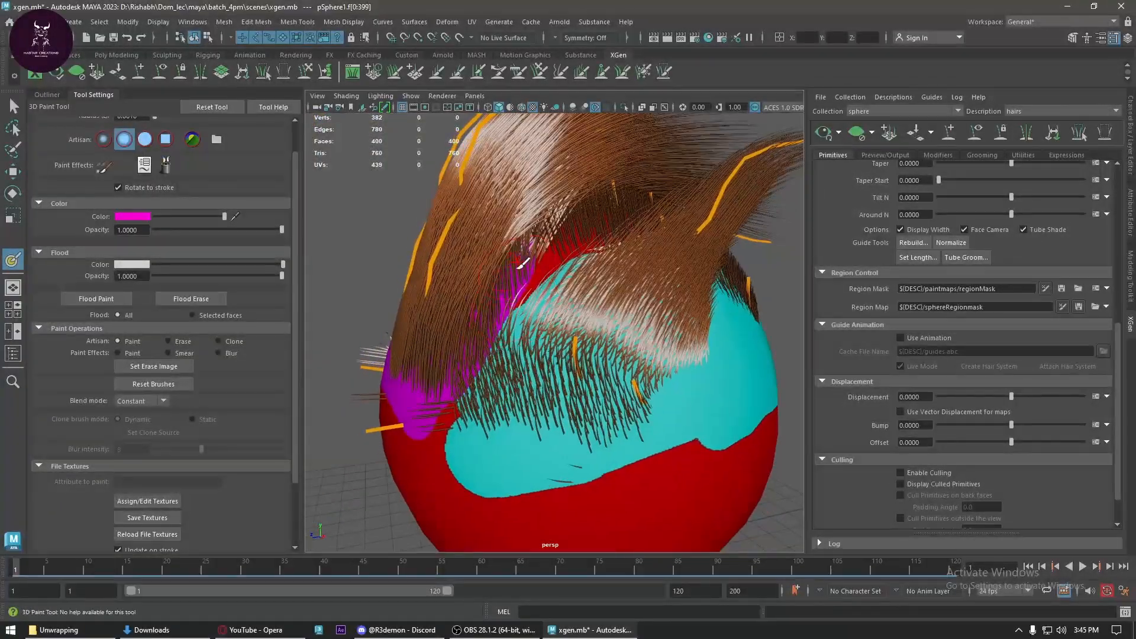
scroll(535, 276, down, 5)
alt+drag(535, 277, 615, 366)
key(w)
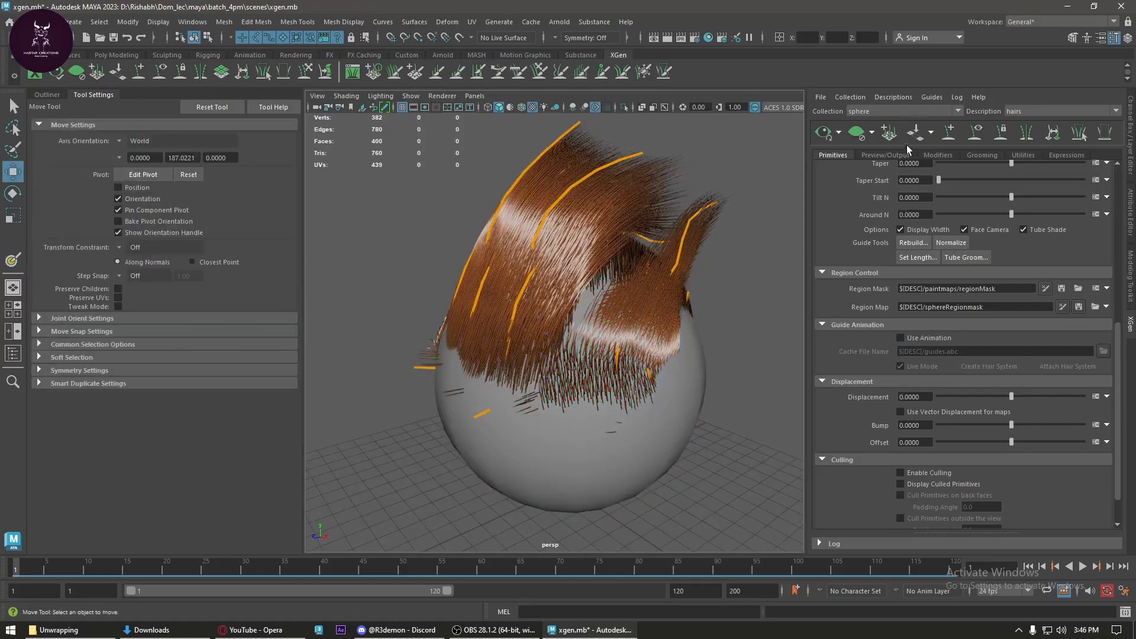
- Add a Clumping modifier to the hairs description
click(942, 153)
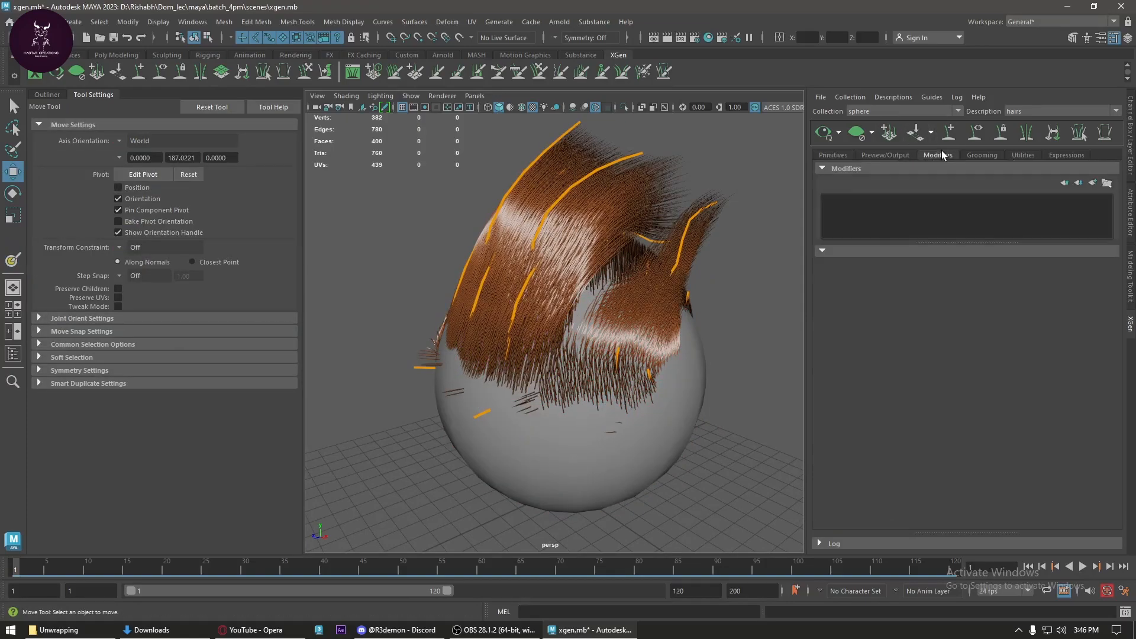
click(1092, 183)
click(916, 212)
click(876, 358)
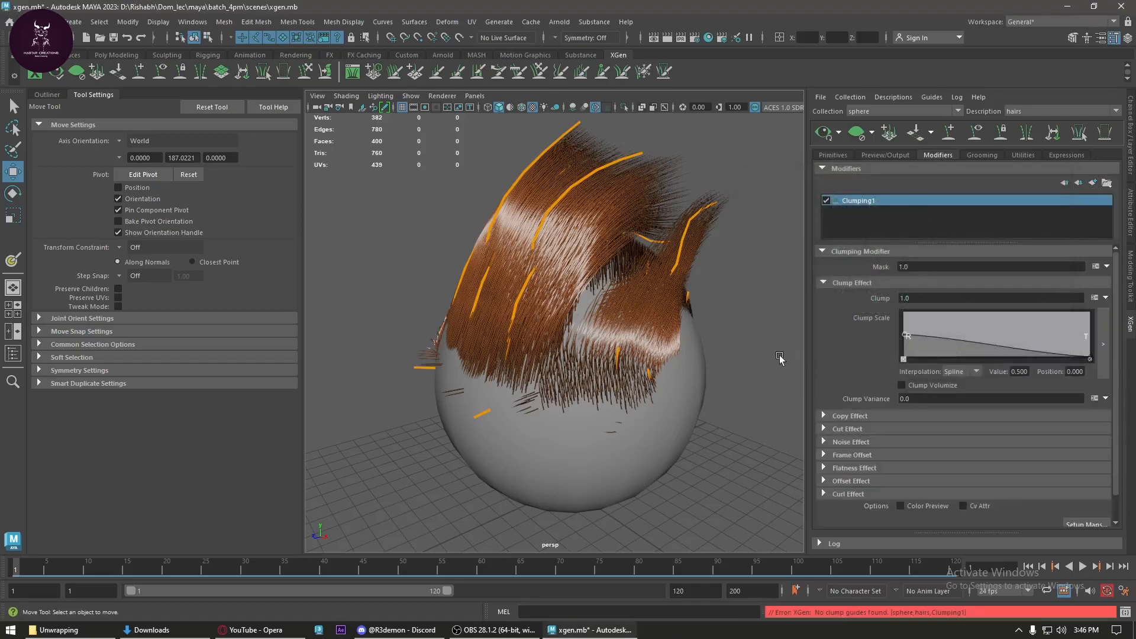
- Set up the clumping maps by generating points with a density of 10 and saving them with the region control maps
scroll(1072, 467, down, 1)
click(1086, 498)
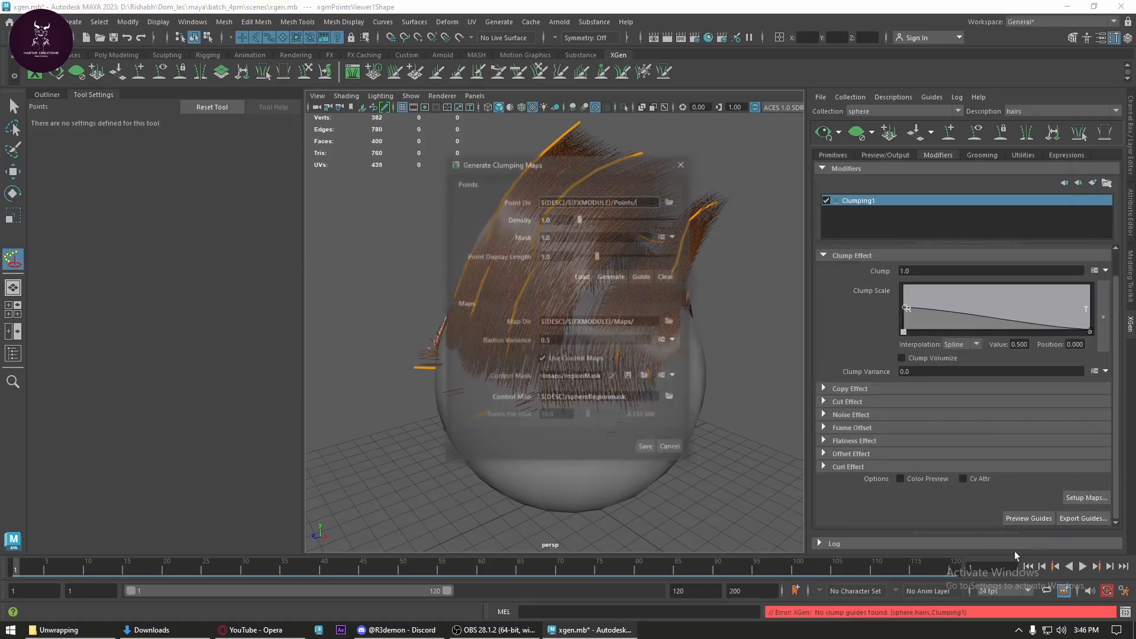
mouse_move(566, 168)
mouse_down()
mouse_move(496, 173)
mouse_move(562, 166)
mouse_up()
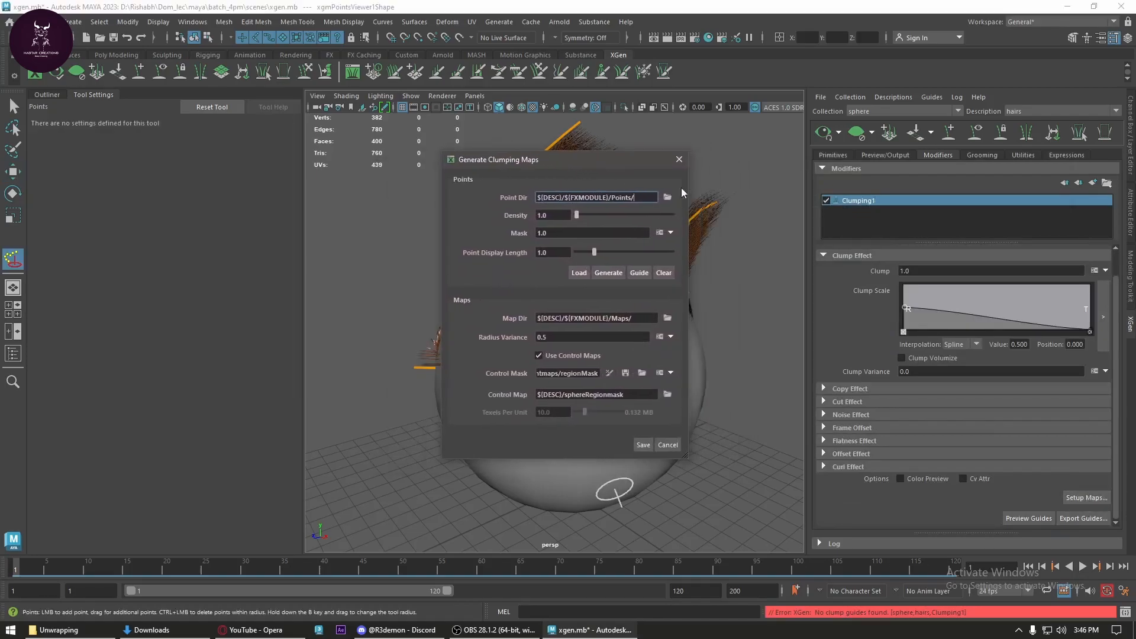
drag(555, 214, 466, 216)
text(20)
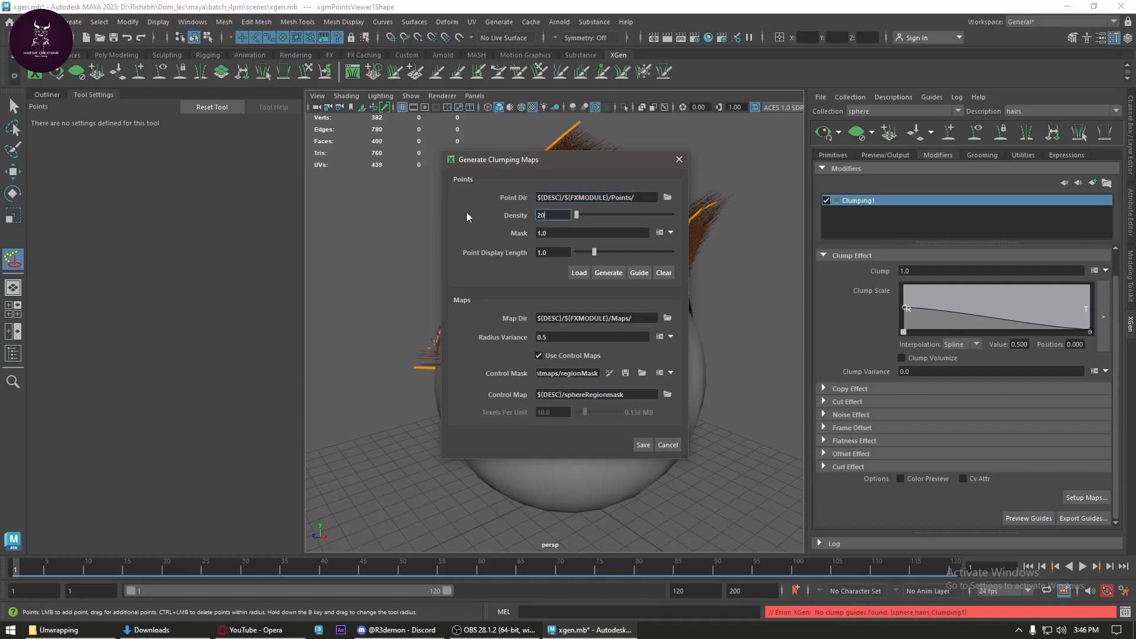
text(10)
click(612, 271)
click(637, 445)
- Raise the root end of the Clump Scale curve and set its tip end to 0.092
alt+drag(627, 403, 544, 379)
scroll(459, 293, up, 3)
alt+middle_drag(459, 293, 522, 328)
alt+drag(523, 328, 666, 346)
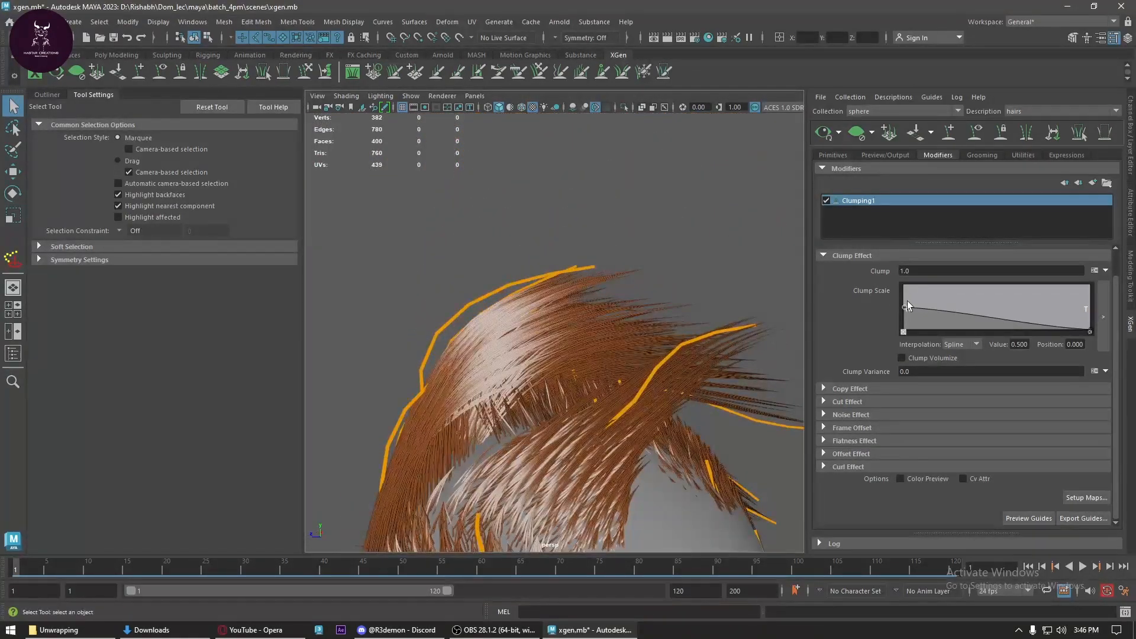
drag(905, 305, 901, 293)
click(1090, 330)
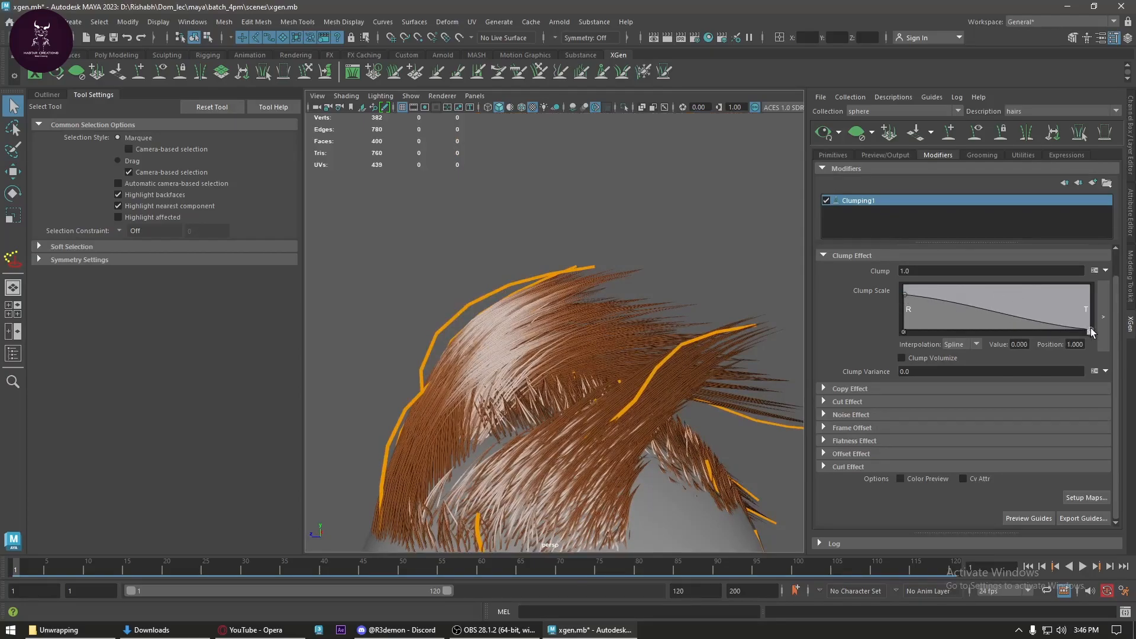
drag(1089, 329, 1090, 325)
key(f)
scroll(630, 392, up, 5)
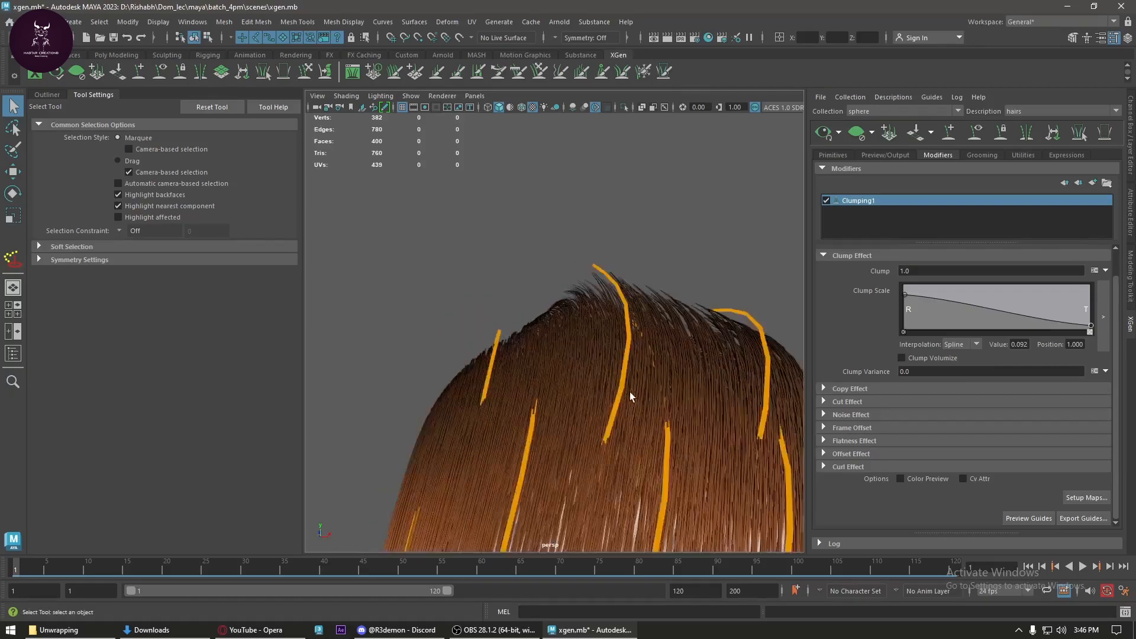
- Try Clump values of 0.5 and 1 on the Clumping modifier and compare the hair tips
double_click(921, 273)
text(.5)
key(Return)
key(f)
scroll(620, 371, up, 5)
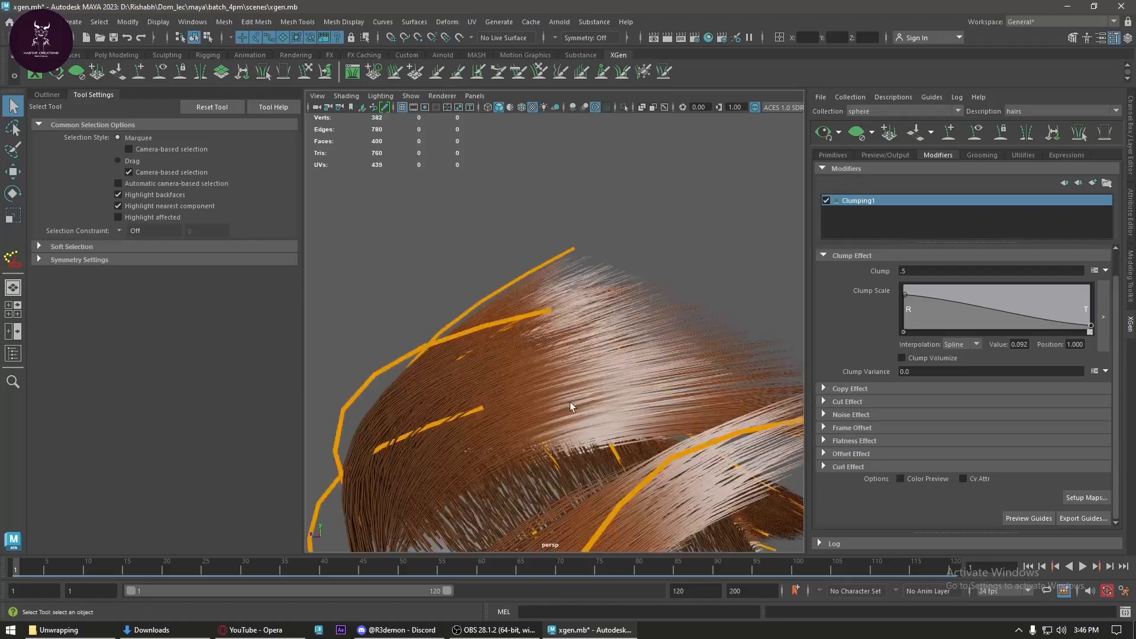
double_click(915, 271)
text(1)
key(Return)
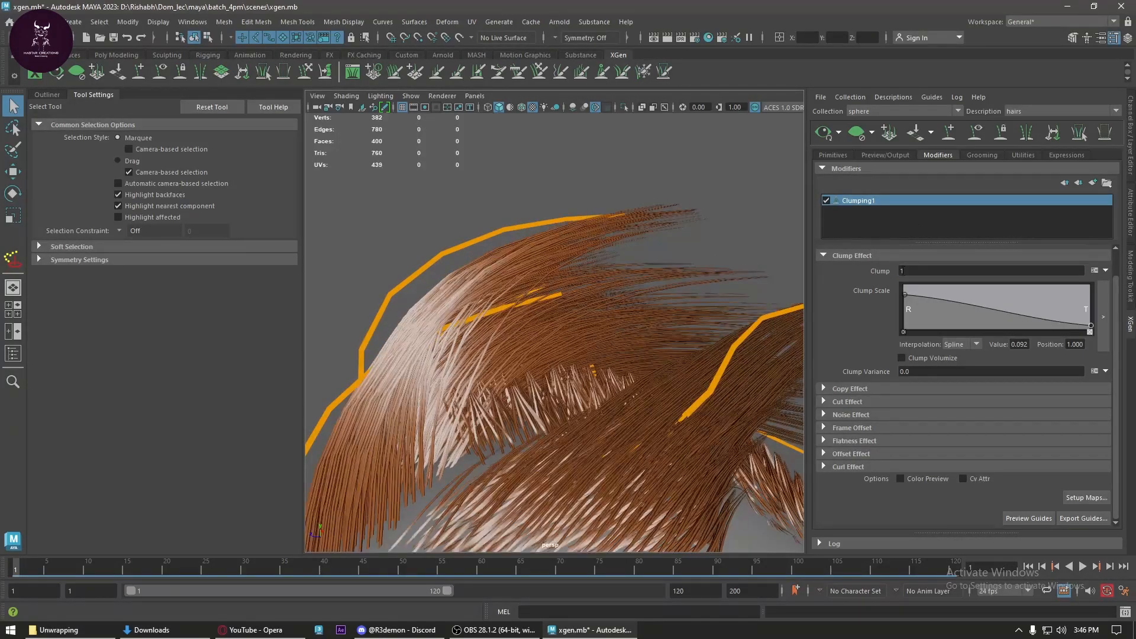
- Set the Clumping modifier's Clump value to 0.75 and check the hair from several angles
double_click(915, 270)
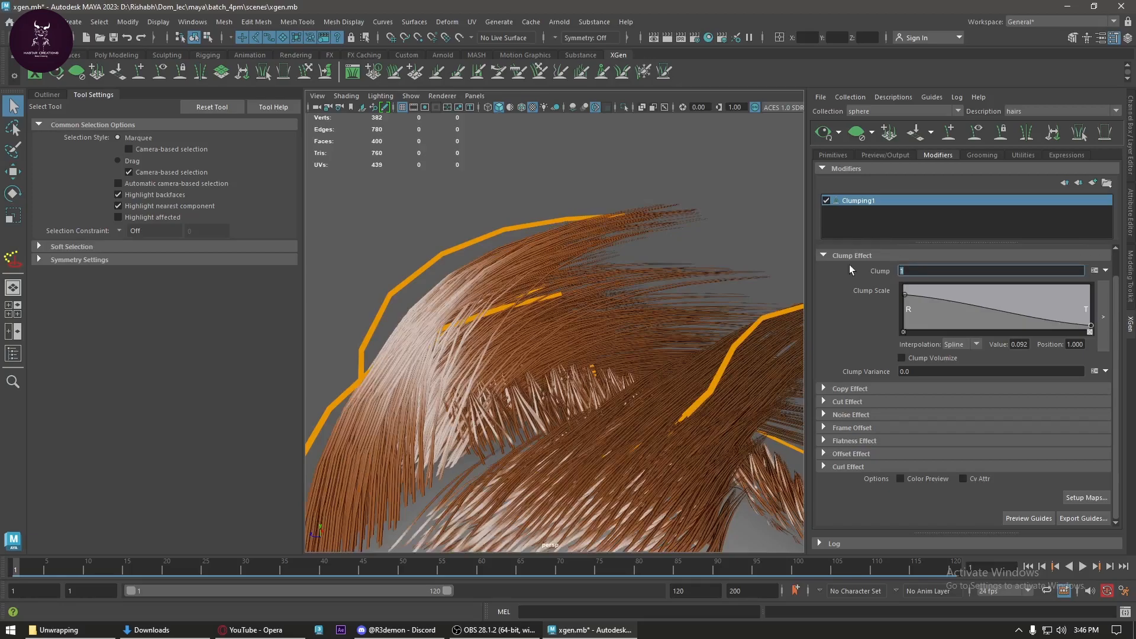
text(.75)
key(Return)
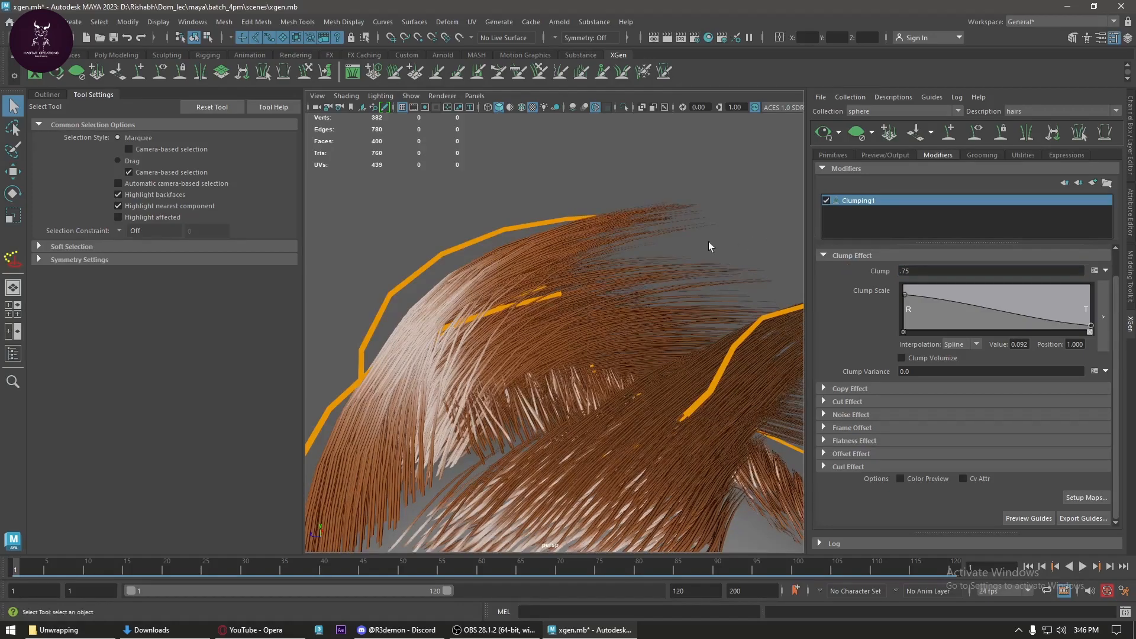
scroll(597, 338, down, 5)
scroll(609, 393, up, 8)
alt+drag(616, 378, 667, 408)
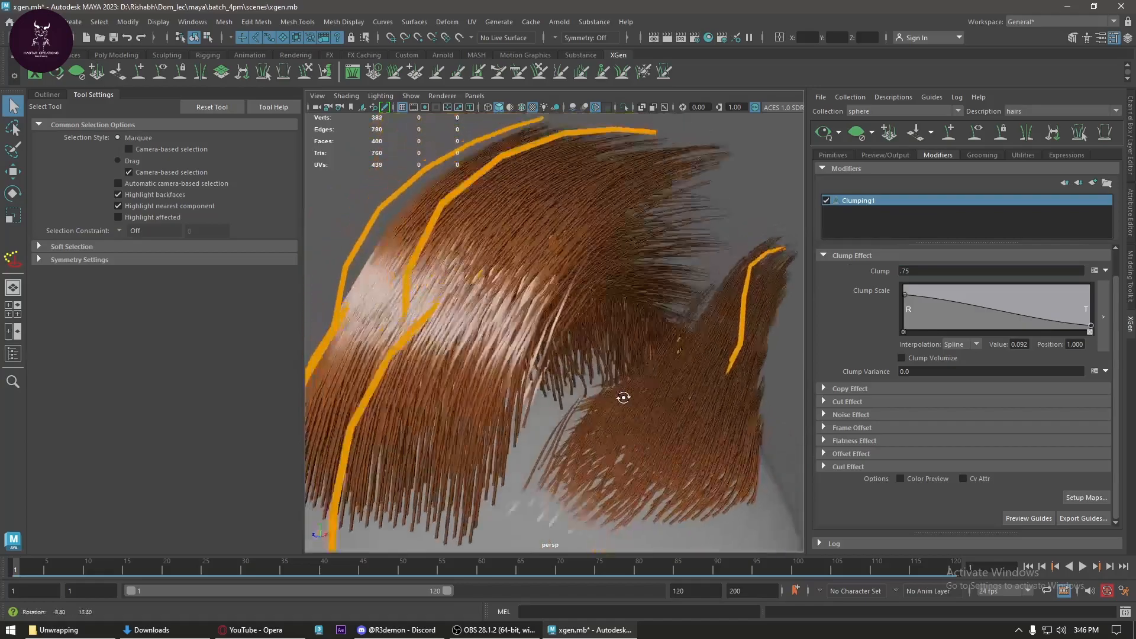
scroll(650, 402, down, 5)
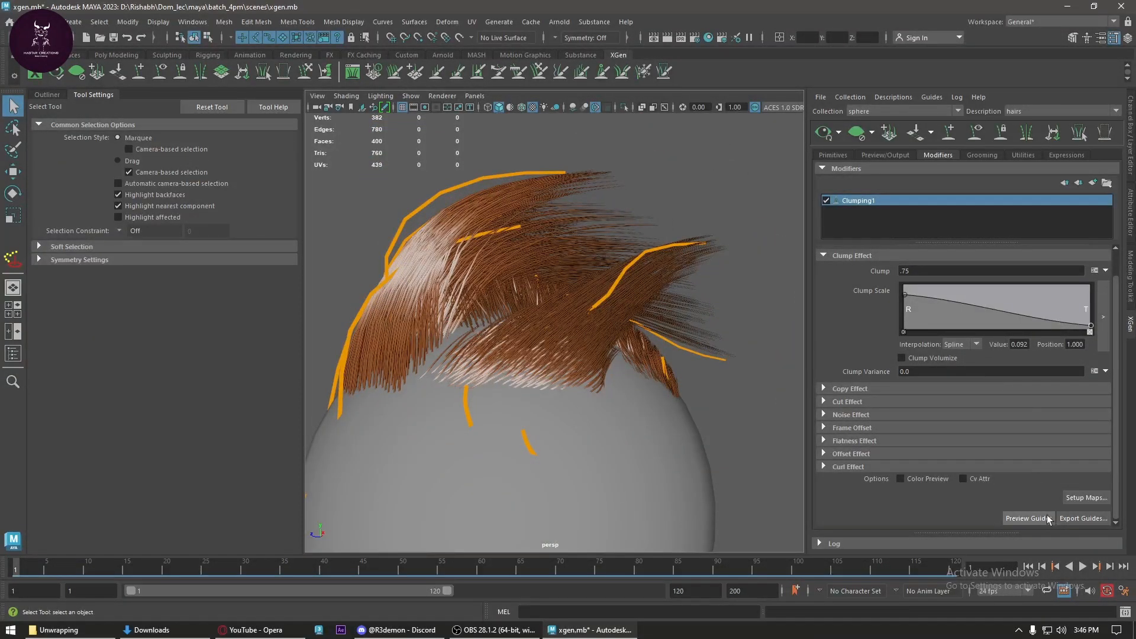
- Preview the clumping guides and the clump colors on the hair, leaving both previews off
click(1028, 519)
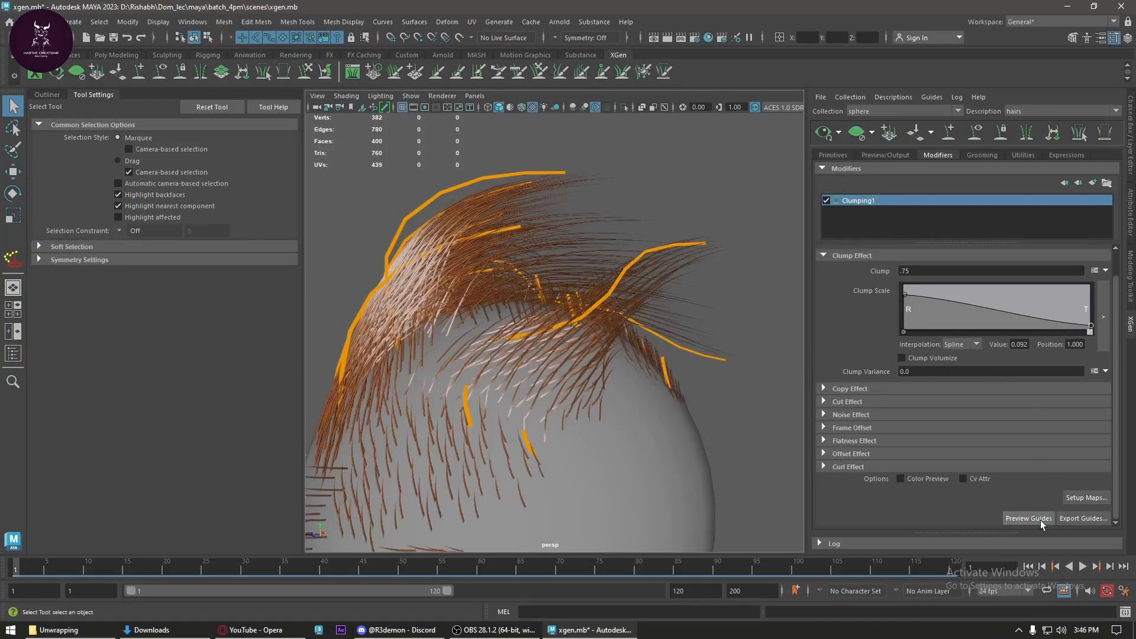
alt+drag(586, 403, 545, 417)
alt+drag(567, 256, 408, 355)
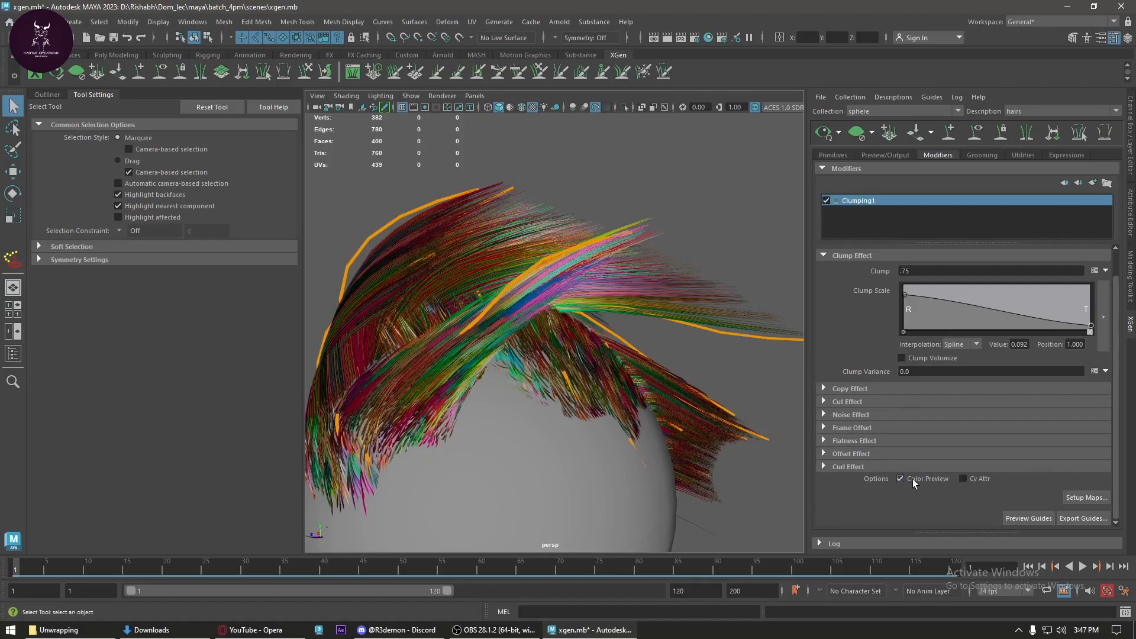
click(912, 478)
alt+drag(713, 362, 740, 367)
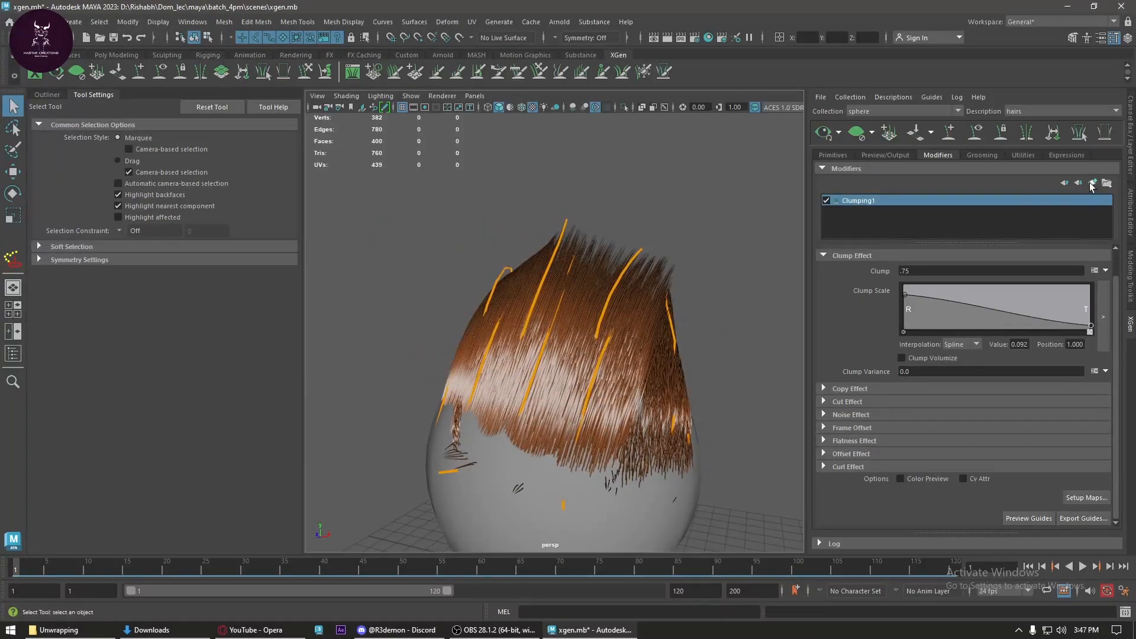
- Add a Coil modifier above the clumping and examine its effect on the hair
click(1091, 184)
click(960, 212)
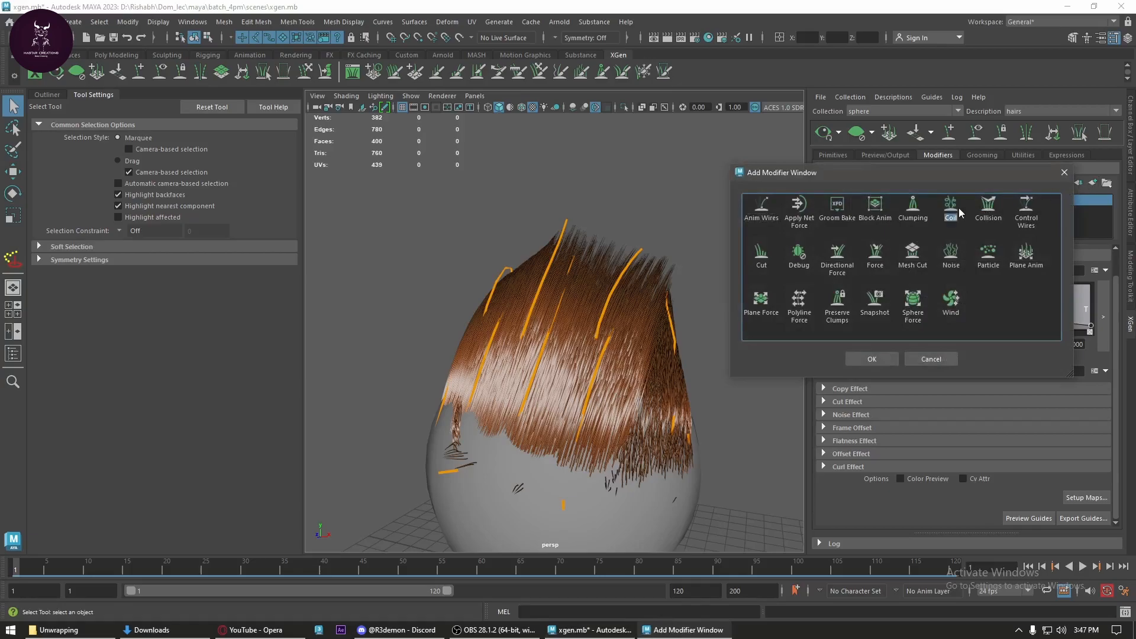
click(872, 359)
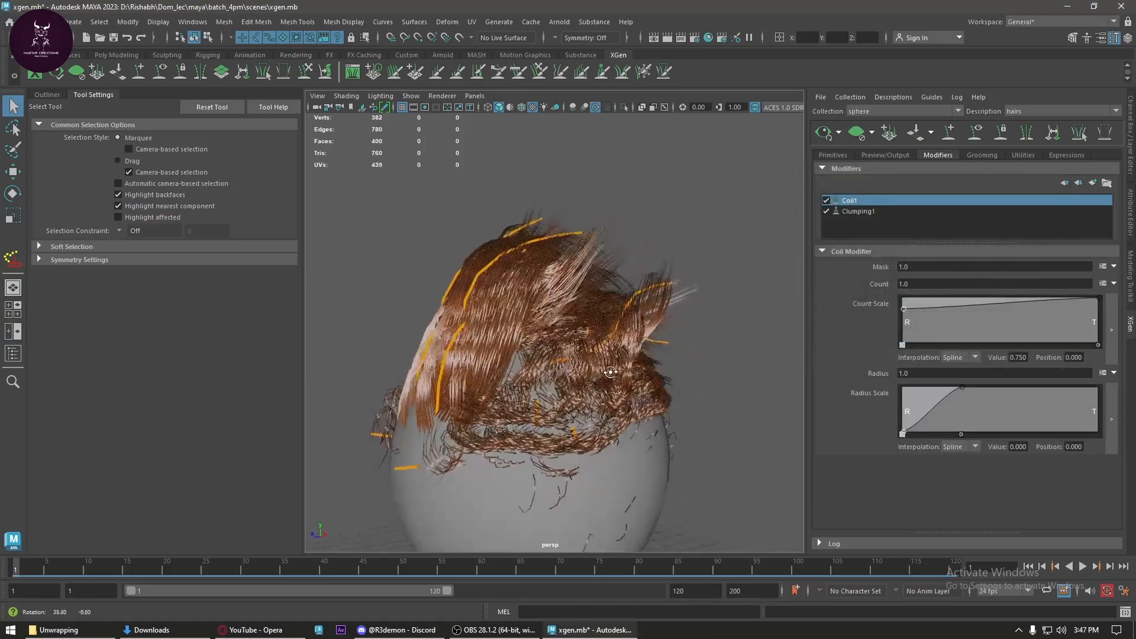
scroll(509, 364, up, 5)
scroll(599, 364, down, 5)
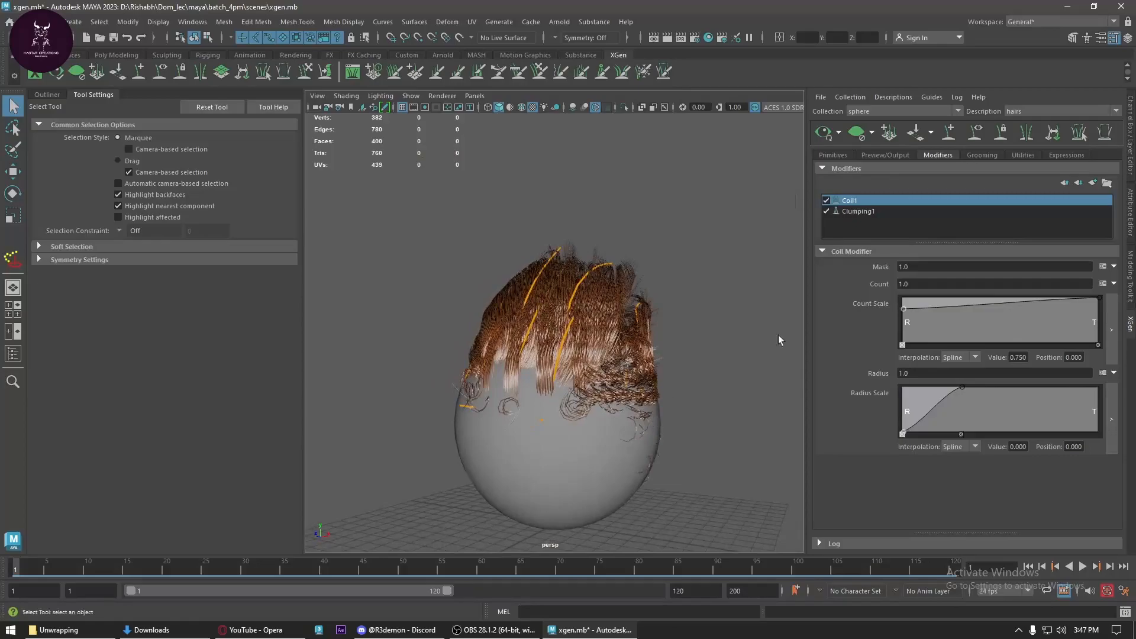
- Lower the root end of the Coil modifier's Count Scale curve to 0.474 and set Count to 3
drag(903, 312, 904, 323)
drag(917, 283, 883, 282)
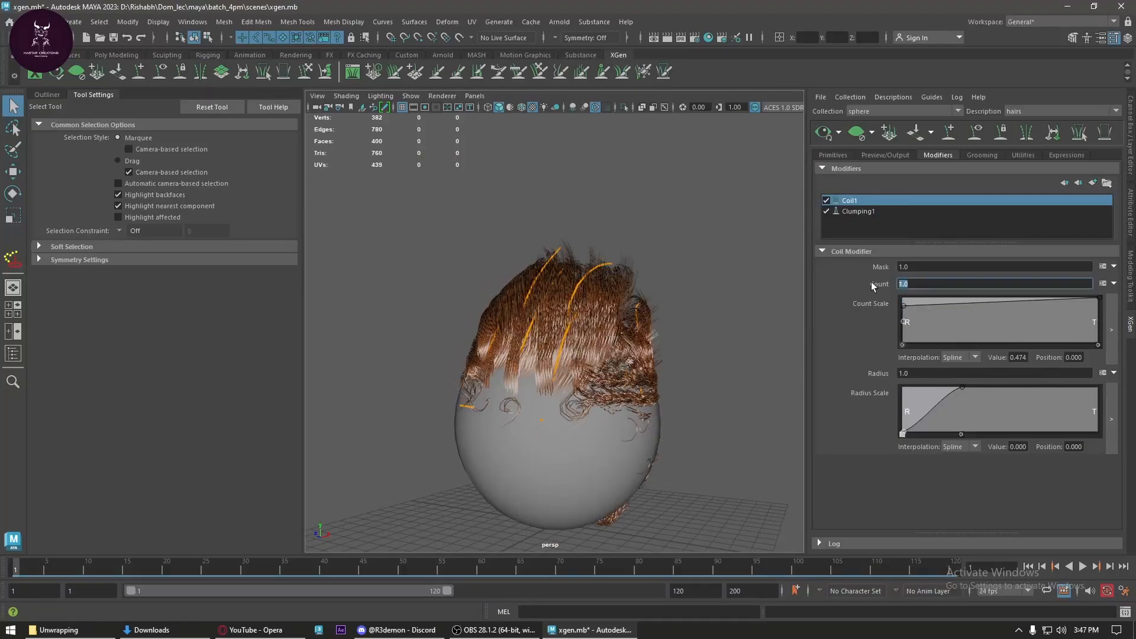
text(3)
key(Return)
scroll(558, 282, up, 5)
alt+drag(599, 291, 695, 300)
- Try a Coil Count of 0.3 and set it back to 1
click(900, 283)
text(.)
key(Return)
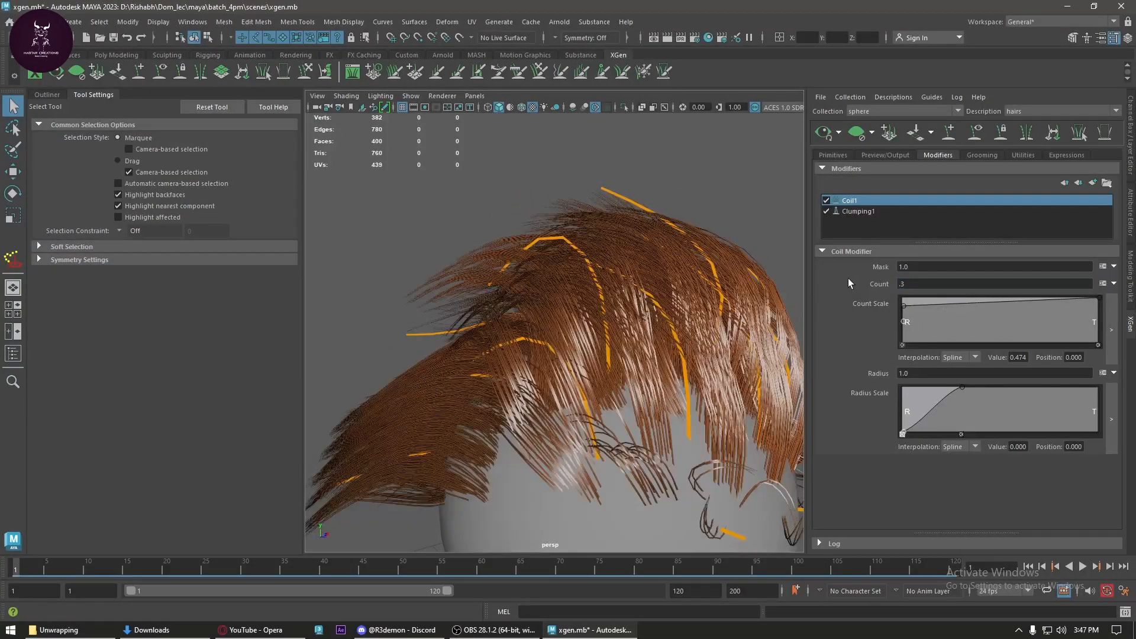
drag(912, 284, 862, 260)
text(1)
key(Return)
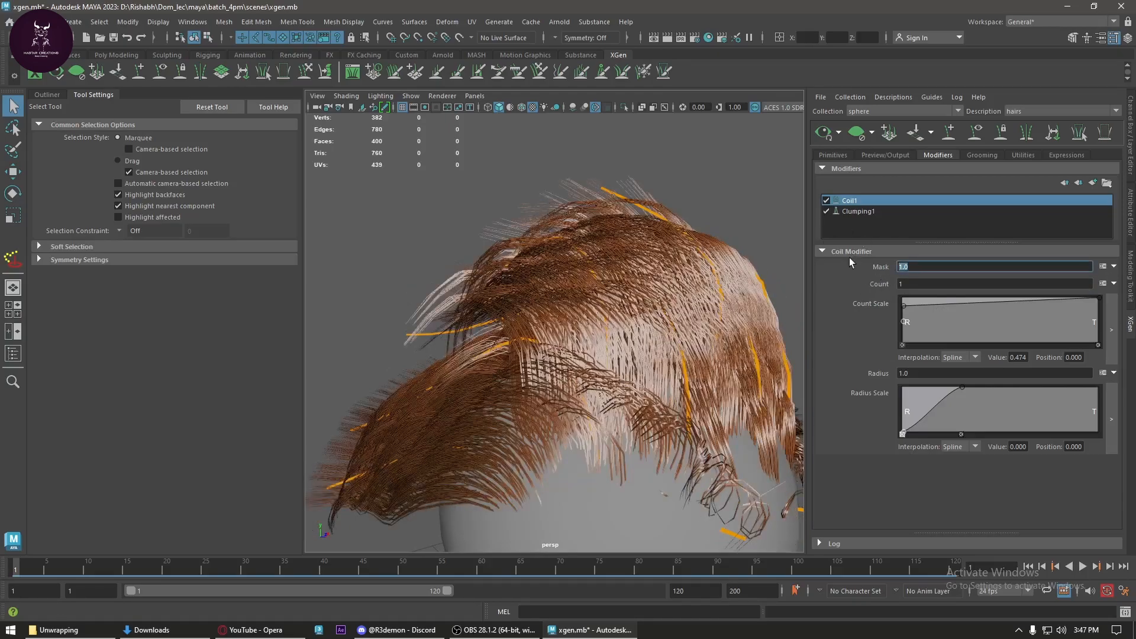
- Set the Coil modifier's Mask to 0.5 and check the hair from the side
text(.5)
key(Return)
alt+drag(647, 327, 823, 382)
- Reshape the Coil's Count Scale curve with a lower root, a high point past the middle and a 0.237 tip, and disable the modifier
drag(904, 305, 903, 344)
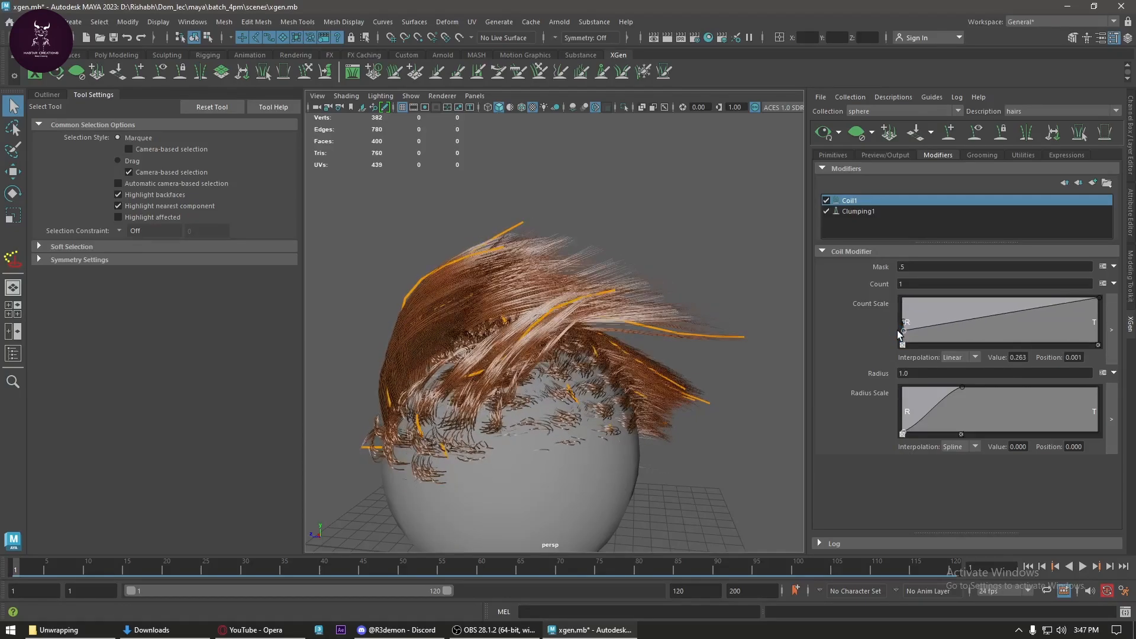
drag(1096, 303, 1019, 305)
drag(1097, 298, 1103, 335)
alt+drag(687, 360, 613, 381)
alt+drag(455, 340, 669, 324)
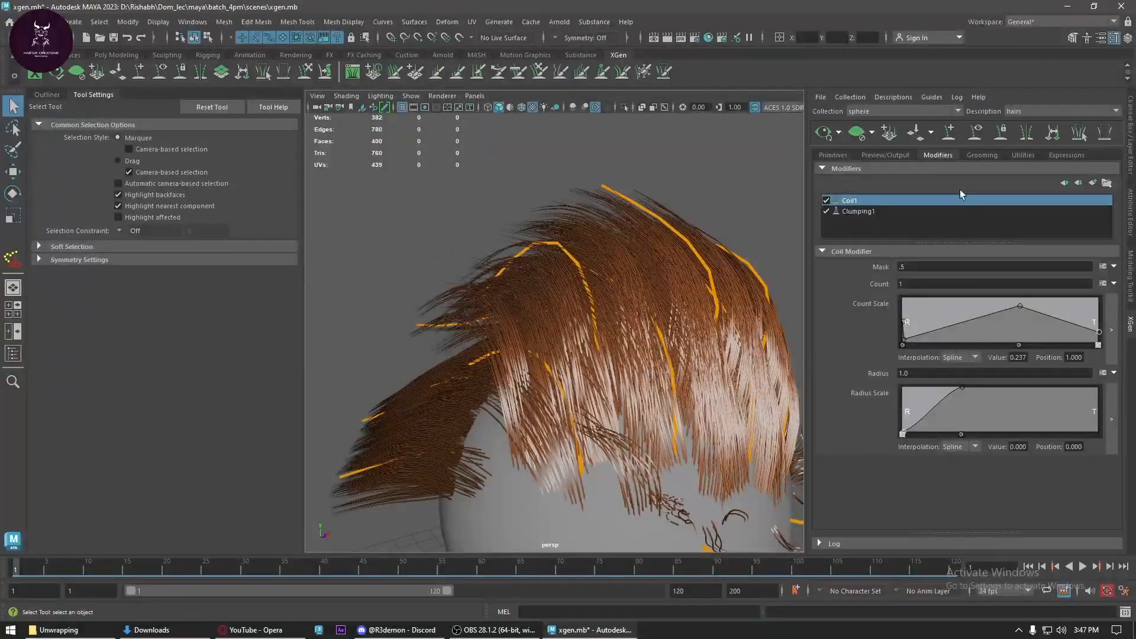
click(826, 200)
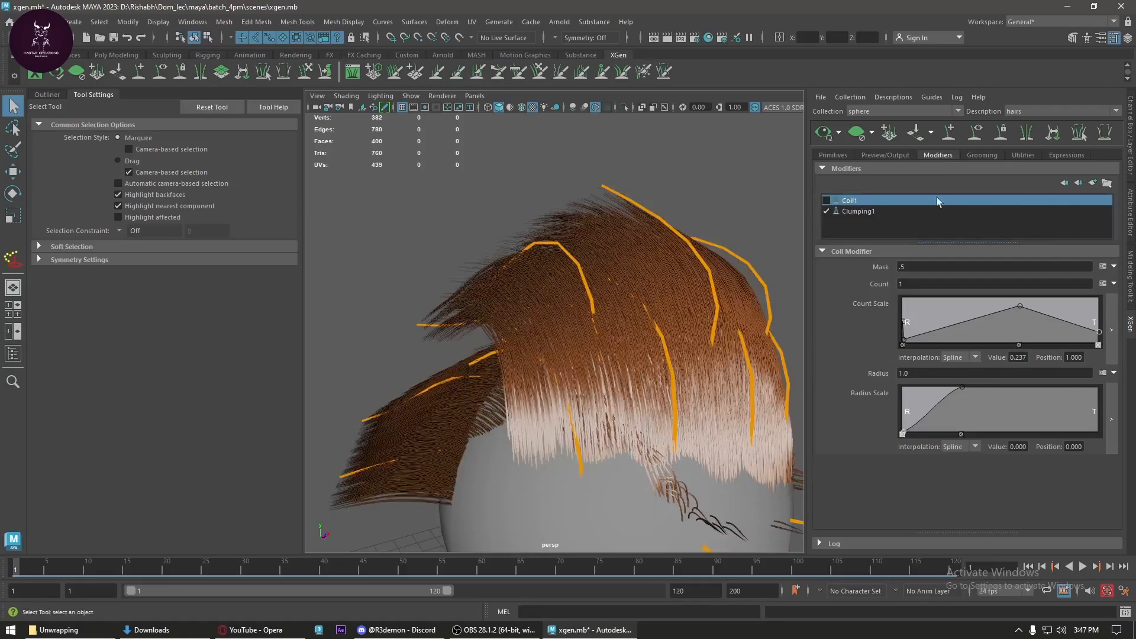
- Add a Cut modifier to the hairs and set its Amount to rand(0.0,0.5)
click(1092, 184)
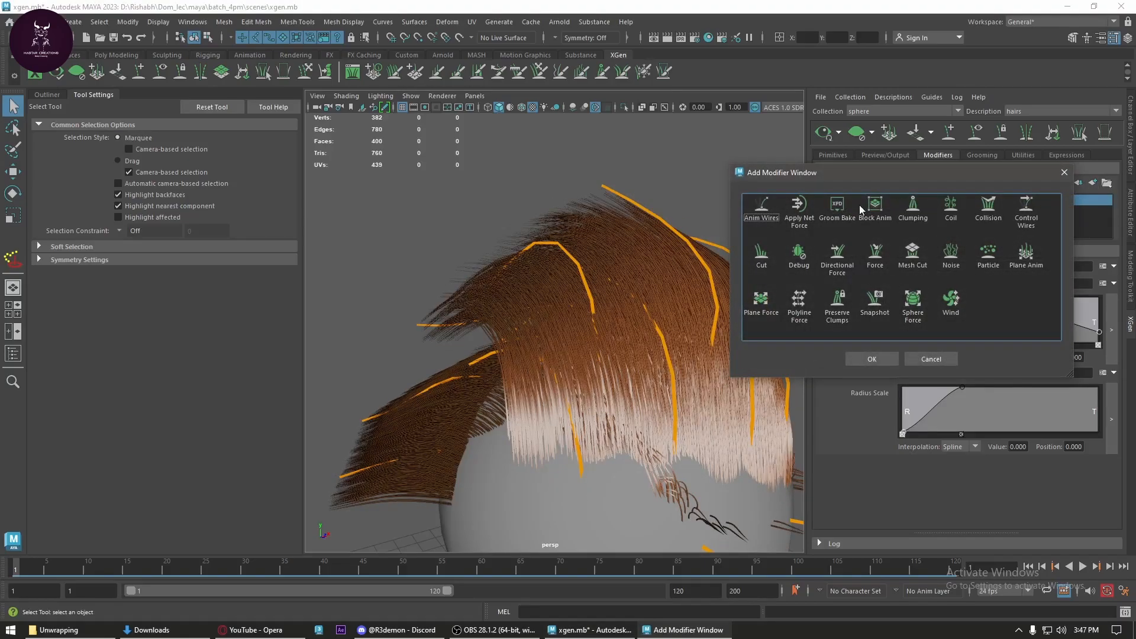
click(760, 260)
click(871, 359)
alt+drag(598, 334, 651, 307)
alt+right_drag(738, 215, 839, 287)
alt+middle_drag(673, 297, 723, 302)
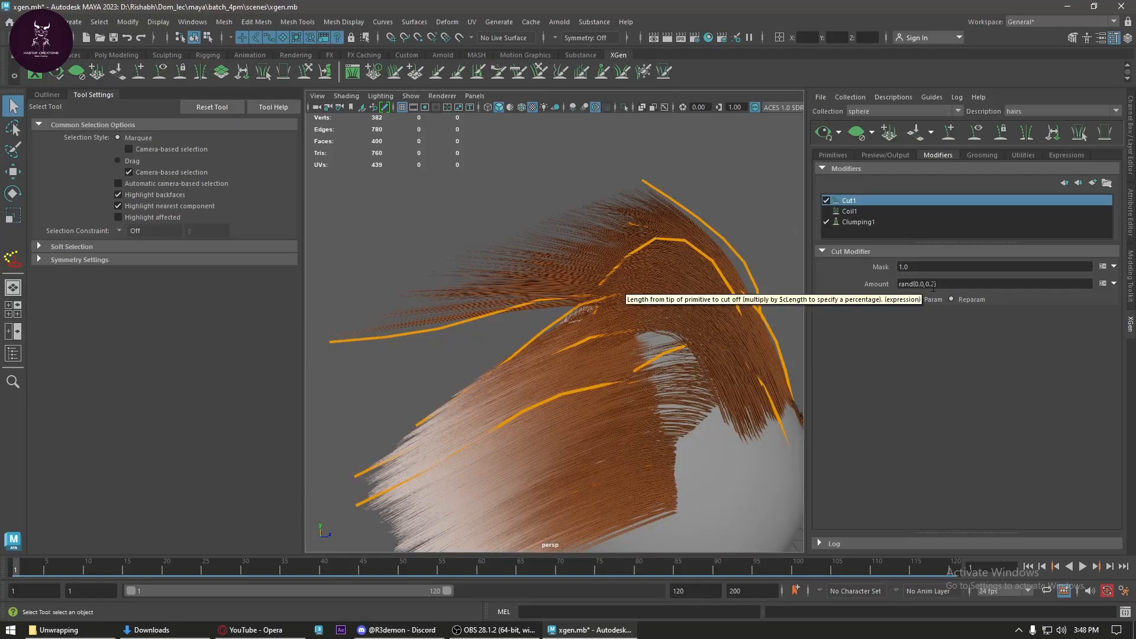
click(947, 283)
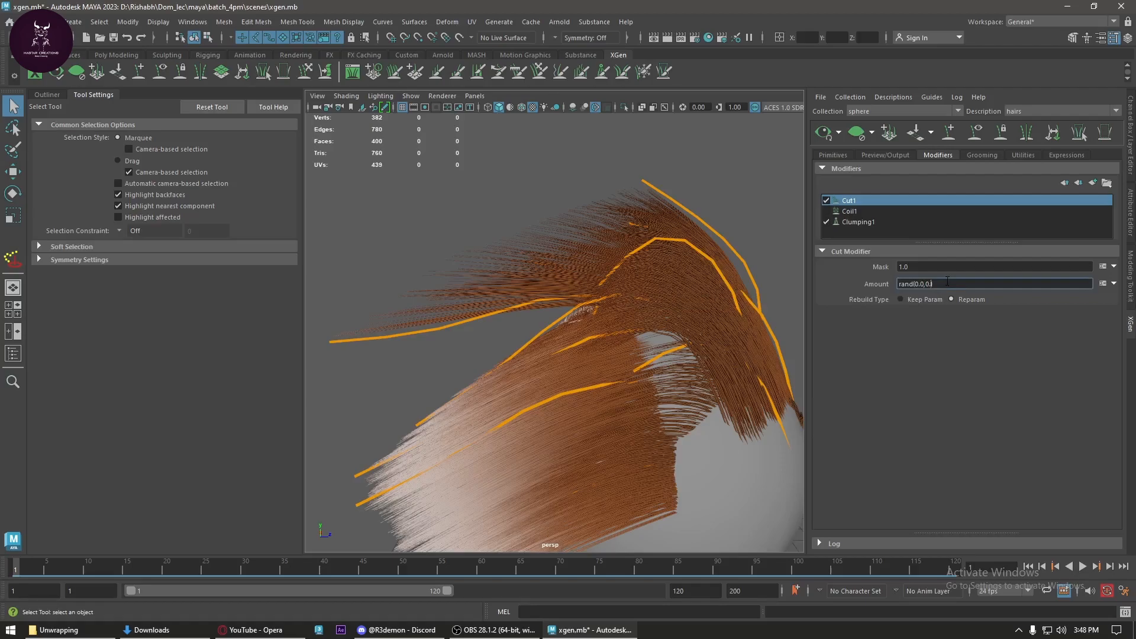
text(5))
key(Return)
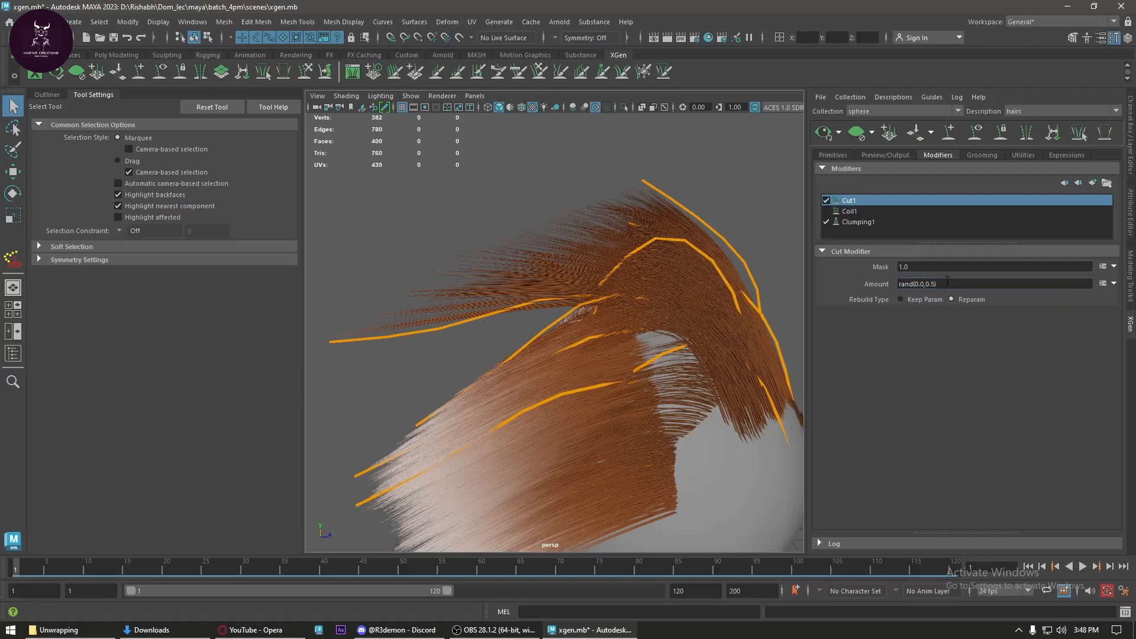
- Try Cut Amounts of rand(0.5,0.5) and rand(0.5,1), and examine the hair tips from several sides
click(924, 284)
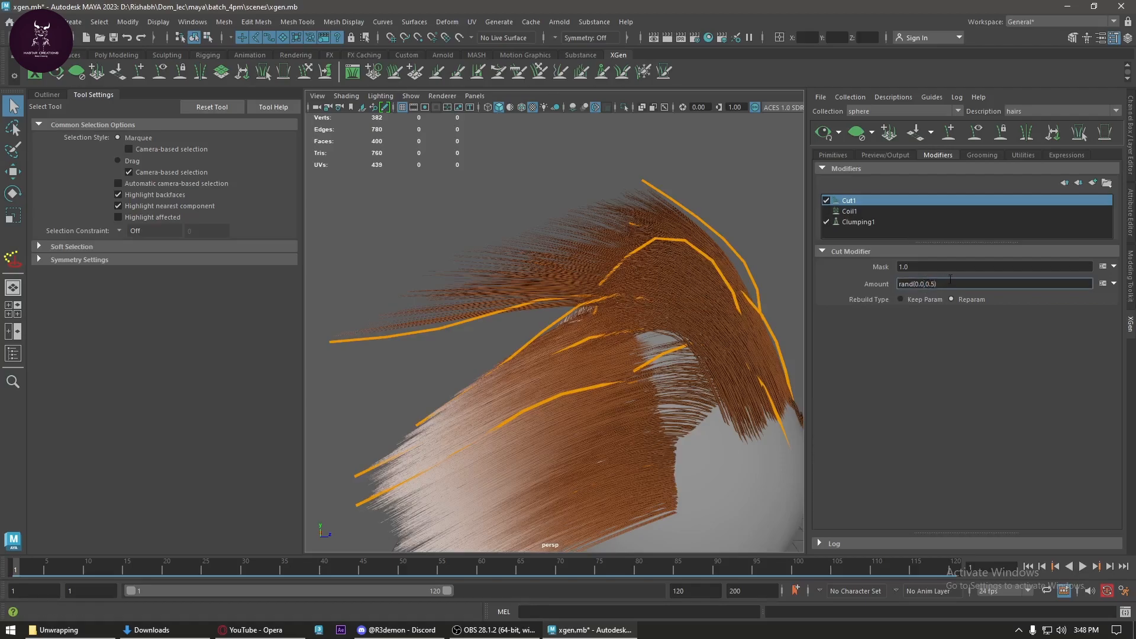
key(Return)
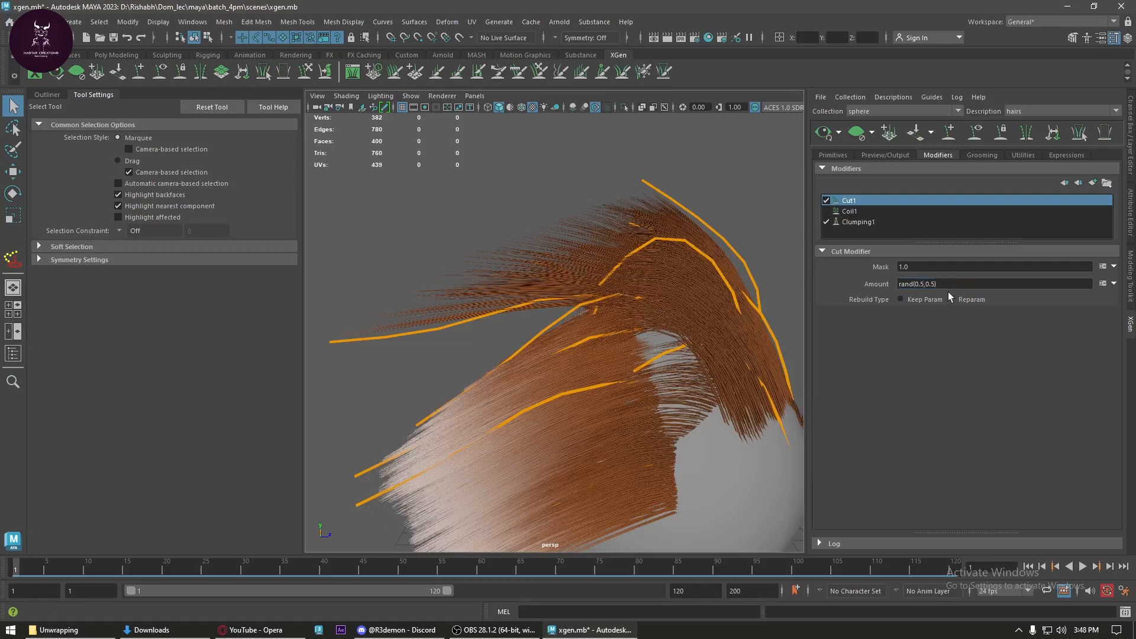
click(938, 279)
key(Return)
scroll(649, 271, down, 5)
alt+drag(649, 272, 594, 360)
scroll(511, 342, up, 6)
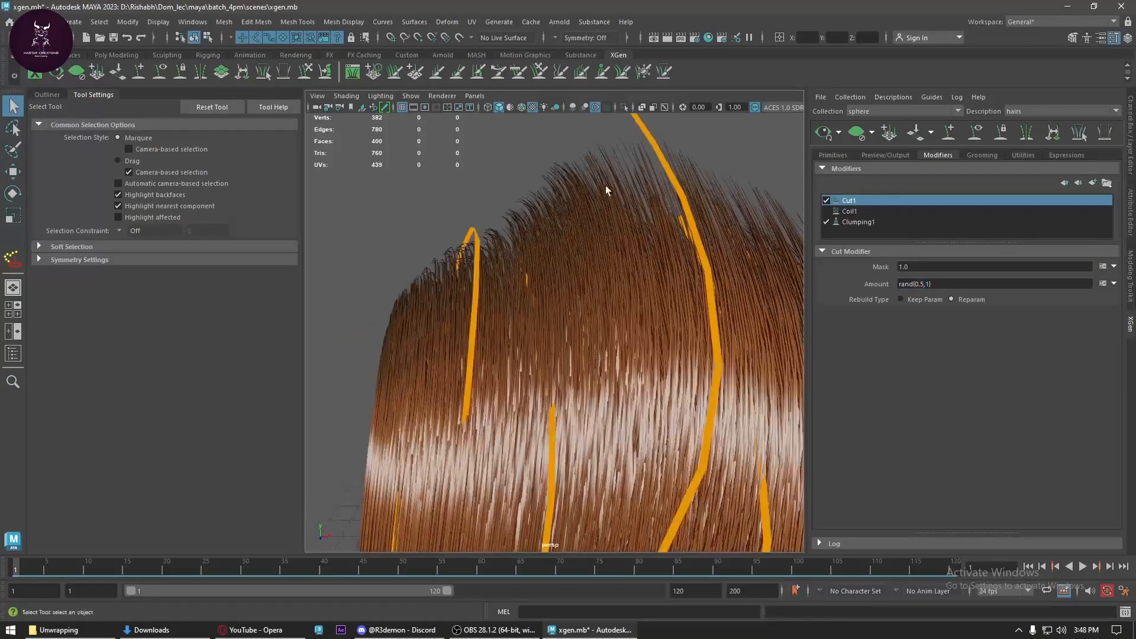
alt+middle_drag(655, 249, 573, 199)
scroll(574, 200, down, 6)
alt+drag(615, 237, 529, 274)
scroll(529, 273, up, 3)
alt+middle_drag(557, 284, 604, 330)
- Try a Cut Amount of rand(0.5,5) and check the hair lengths
click(928, 284)
text(5))
key(Return)
alt+drag(609, 334, 628, 365)
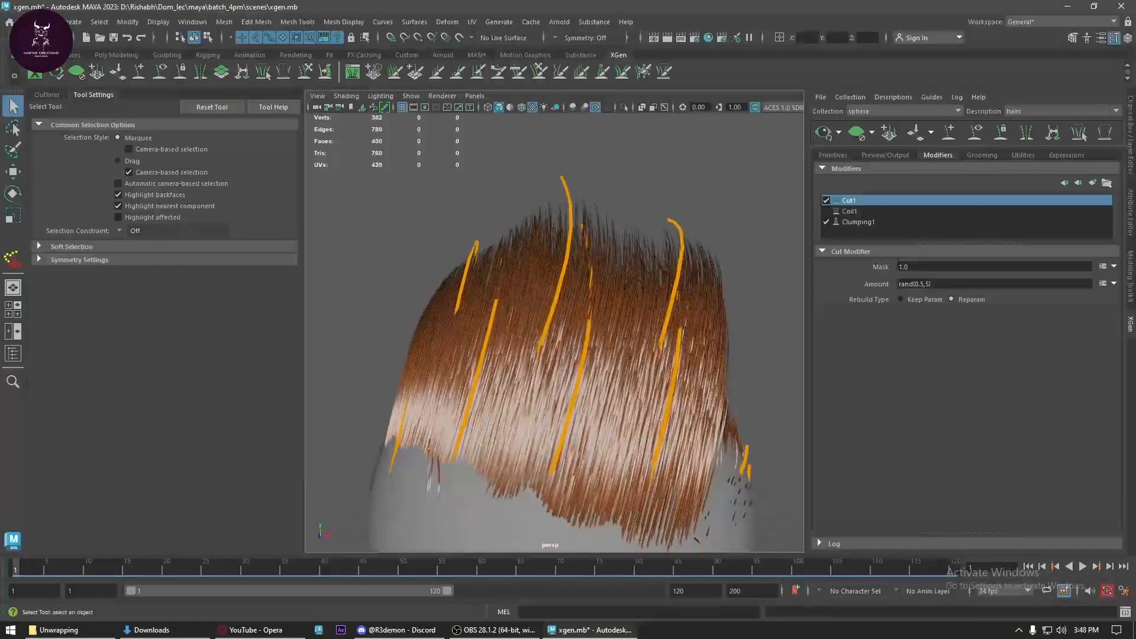
- Set the Cut modifier's Amount to rand(0,0.2) and disable the modifier
click(929, 284)
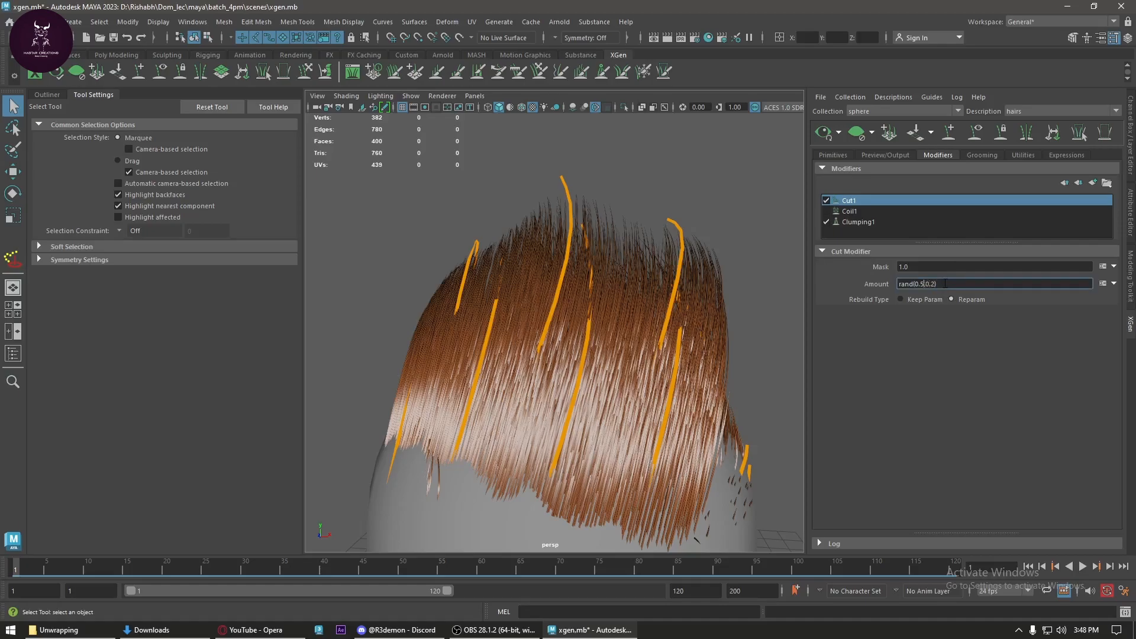
key(Return)
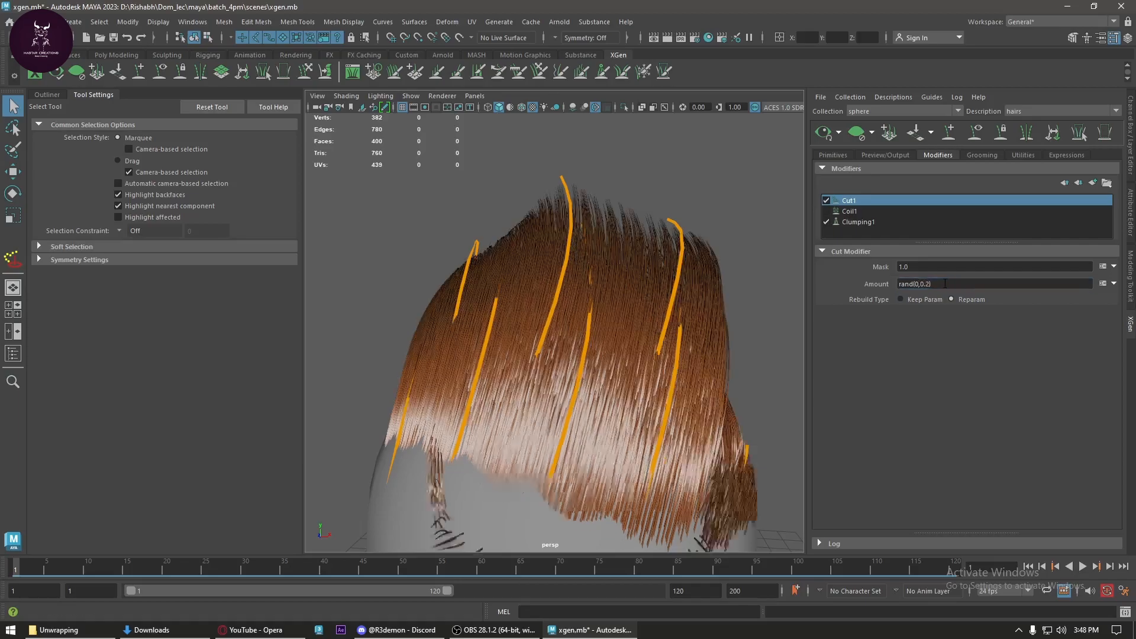
alt+middle_drag(606, 247, 558, 255)
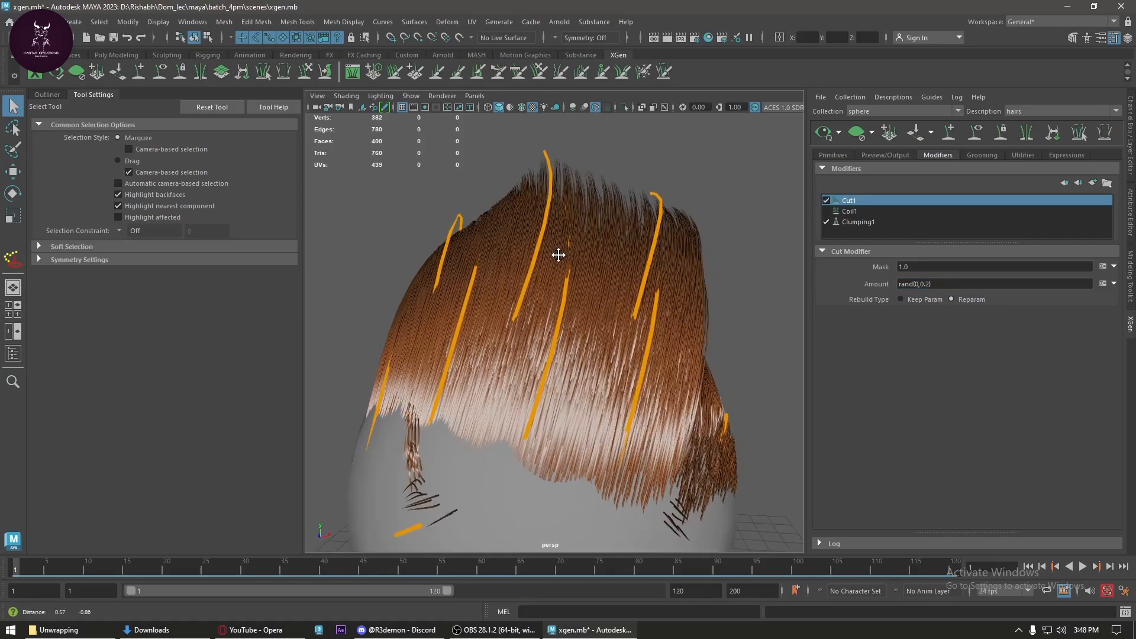
click(826, 201)
- Add a Noise modifier to the hairs, set its Frequency to 10 and check the strands up close
click(1093, 184)
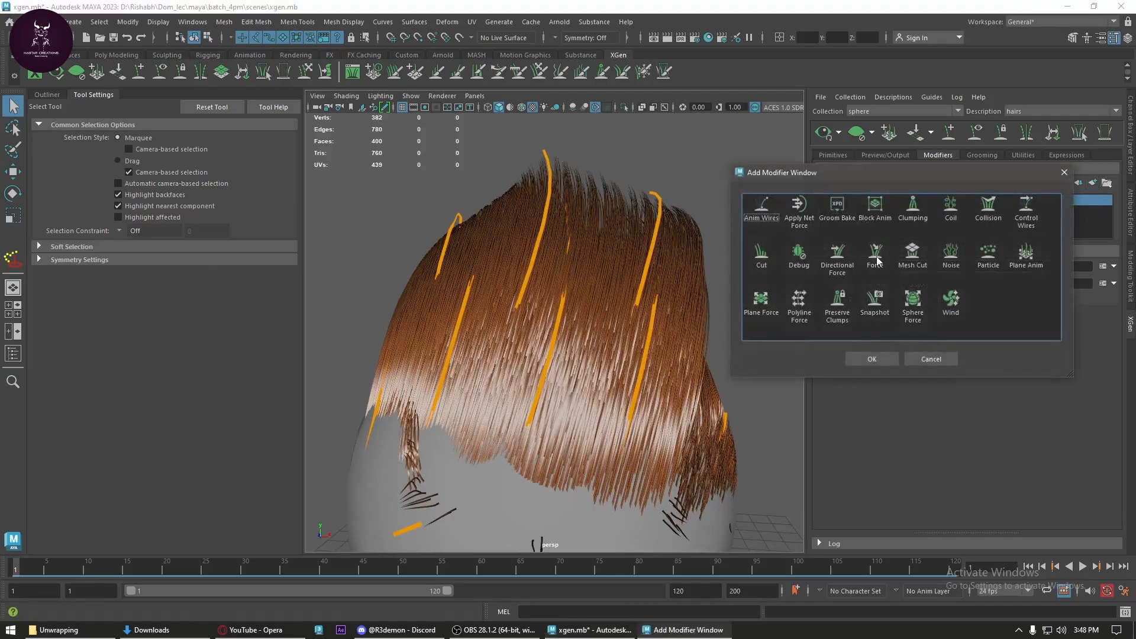
click(949, 263)
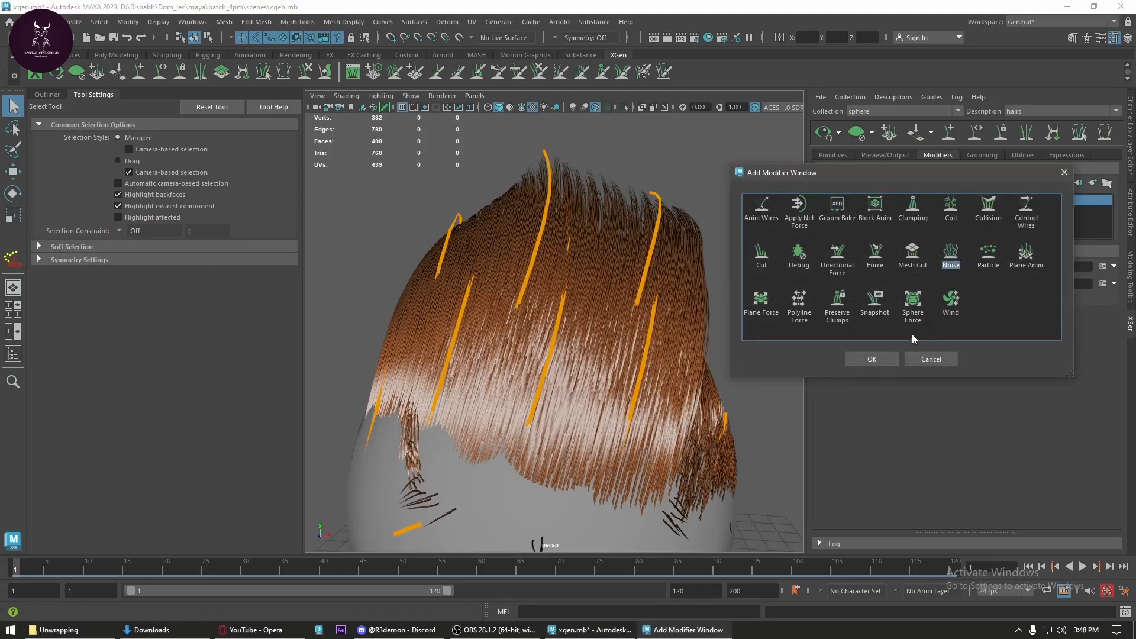
click(885, 357)
click(911, 284)
text(10)
key(Return)
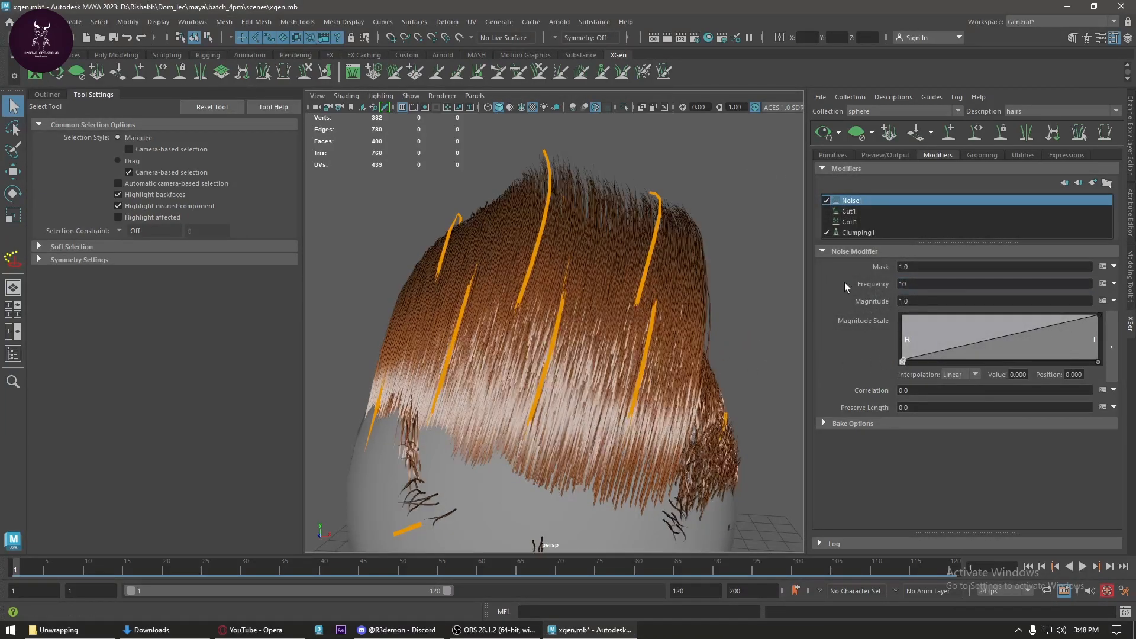
scroll(654, 375, up, 2)
scroll(679, 385, down, 5)
alt+drag(653, 396, 562, 366)
scroll(496, 346, up, 6)
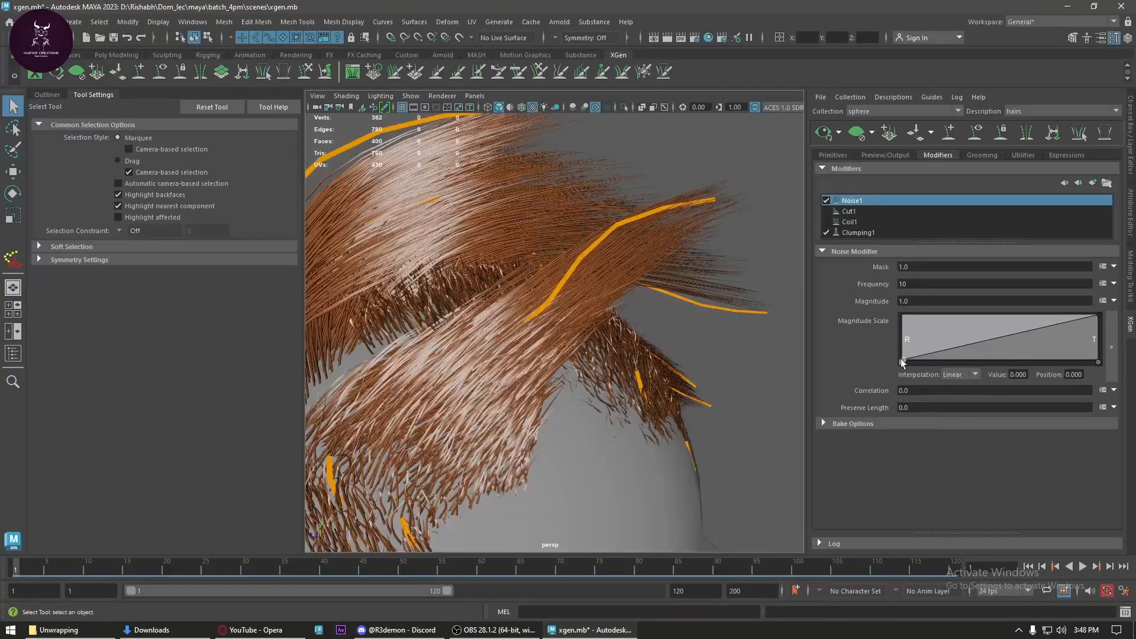
- Add a Magnitude Scale curve point with value 0.803 at position 0.441 and set the Noise modifier's Correlation to 1
drag(1006, 336, 988, 324)
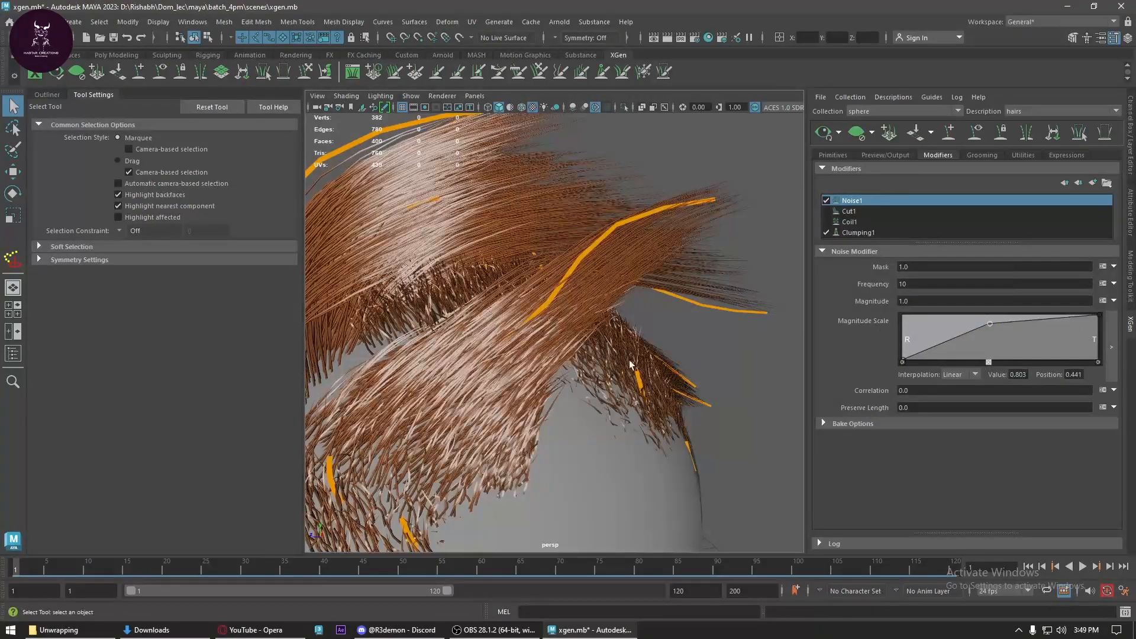
drag(921, 391, 864, 391)
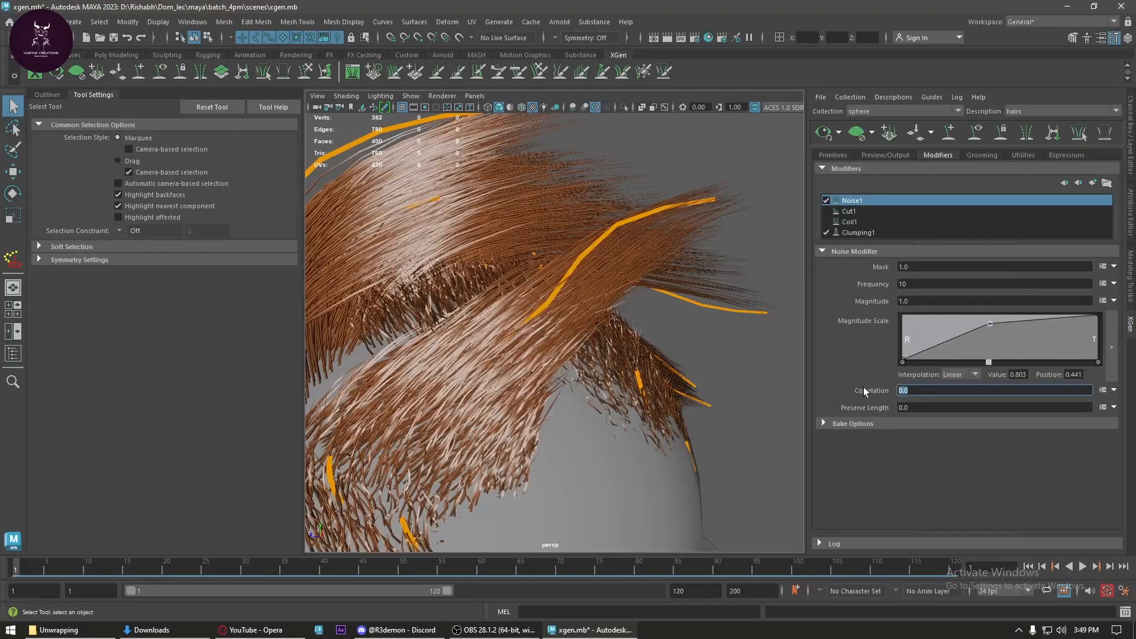
text(1)
key(Return)
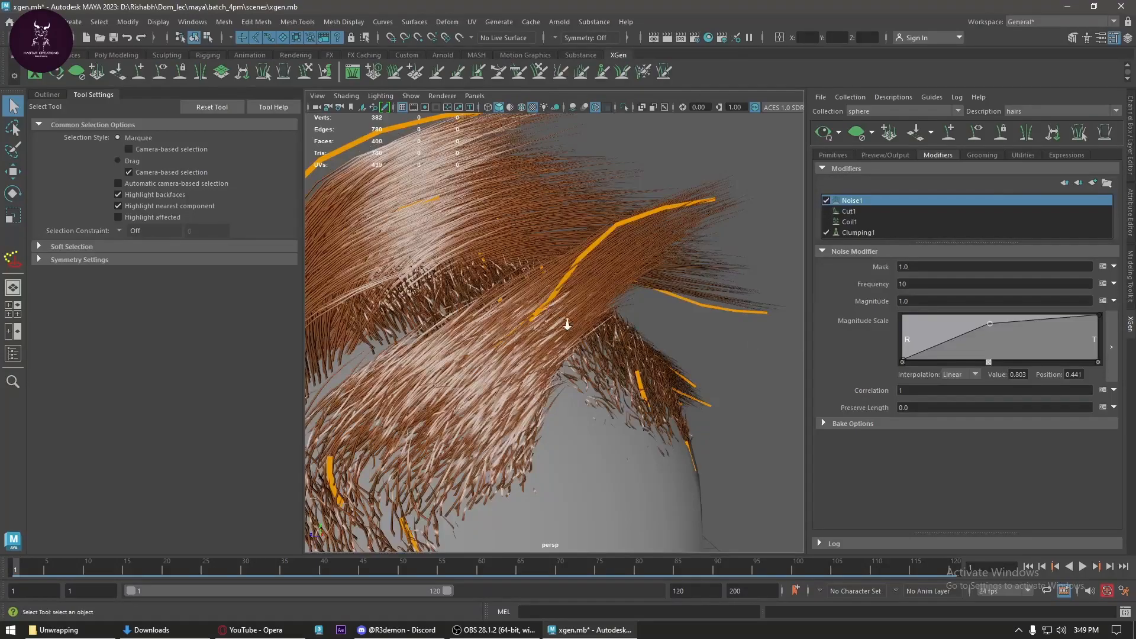
scroll(567, 327, down, 5)
- Try a Noise Preserve Length of 1 and set it back to 0
key(super)
key(super)
drag(921, 407, 874, 395)
text(1)
key(Return)
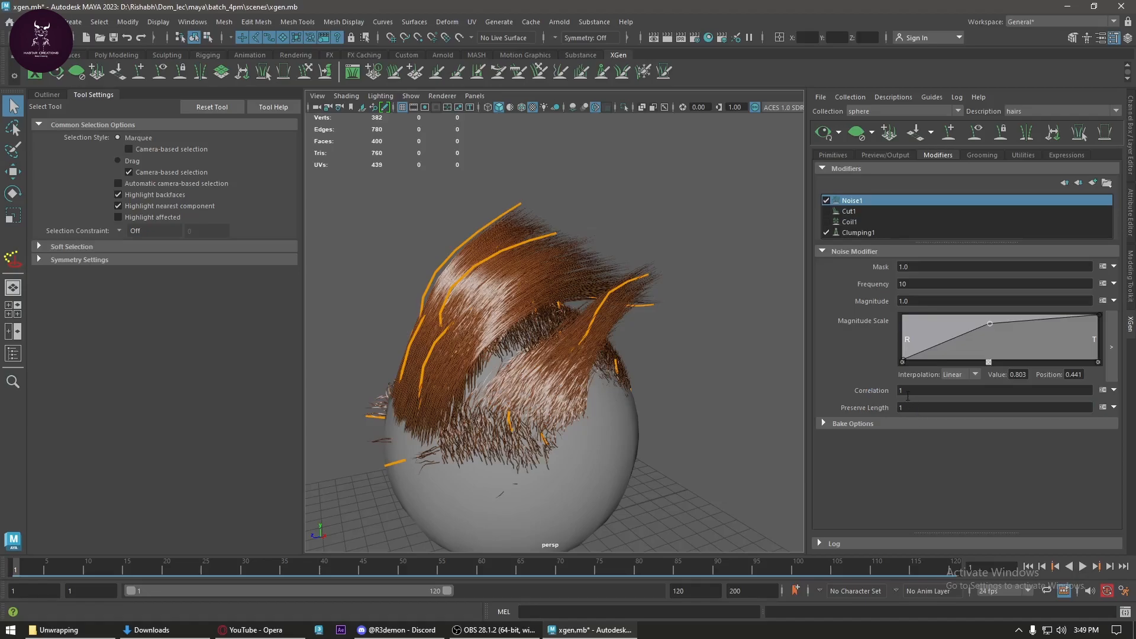
drag(905, 407, 867, 405)
key(Return)
scroll(588, 399, down, 3)
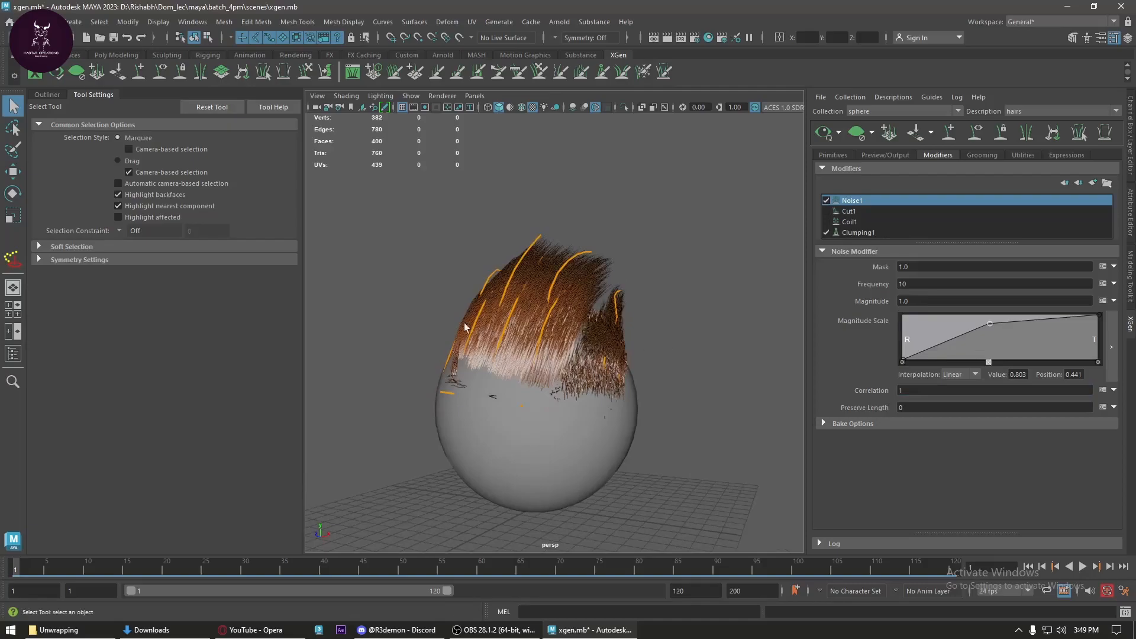
- Delete the sphere XGen collection from the scene, keeping only the sphere mesh
click(56, 96)
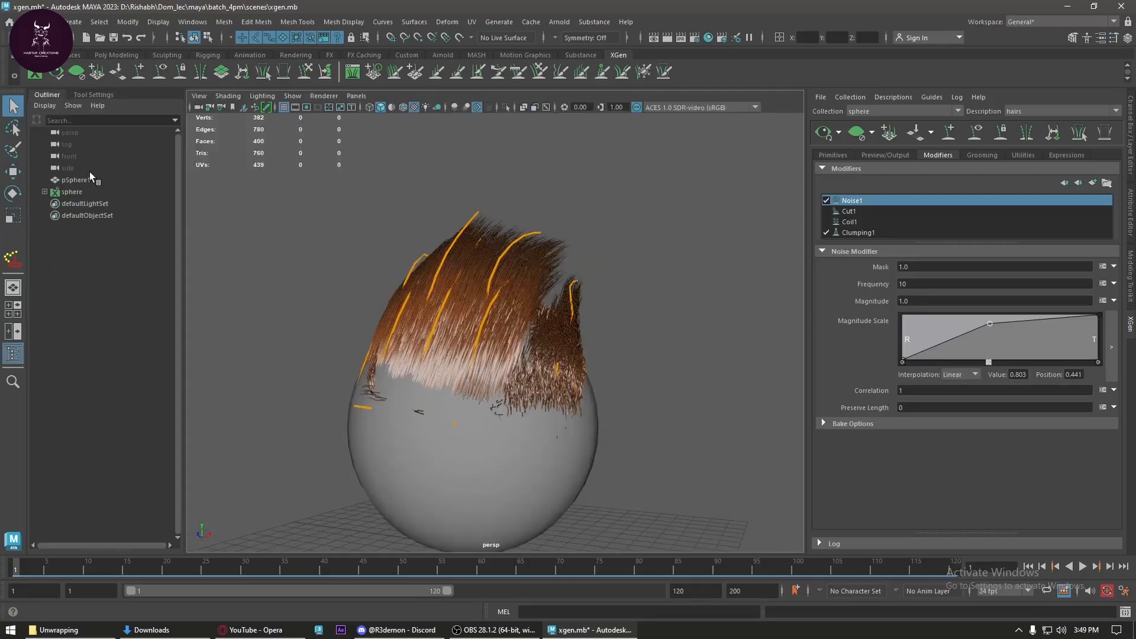
click(94, 191)
key(Delete)
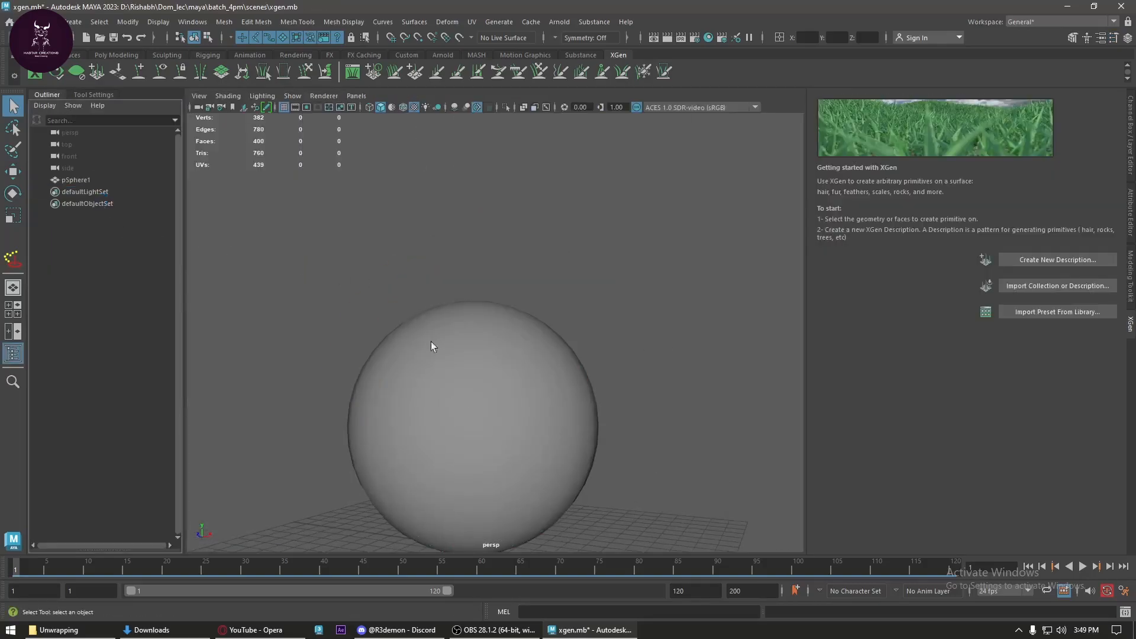
- Select the sphere mesh and freeze its transformations
click(502, 389)
key(w)
click(118, 55)
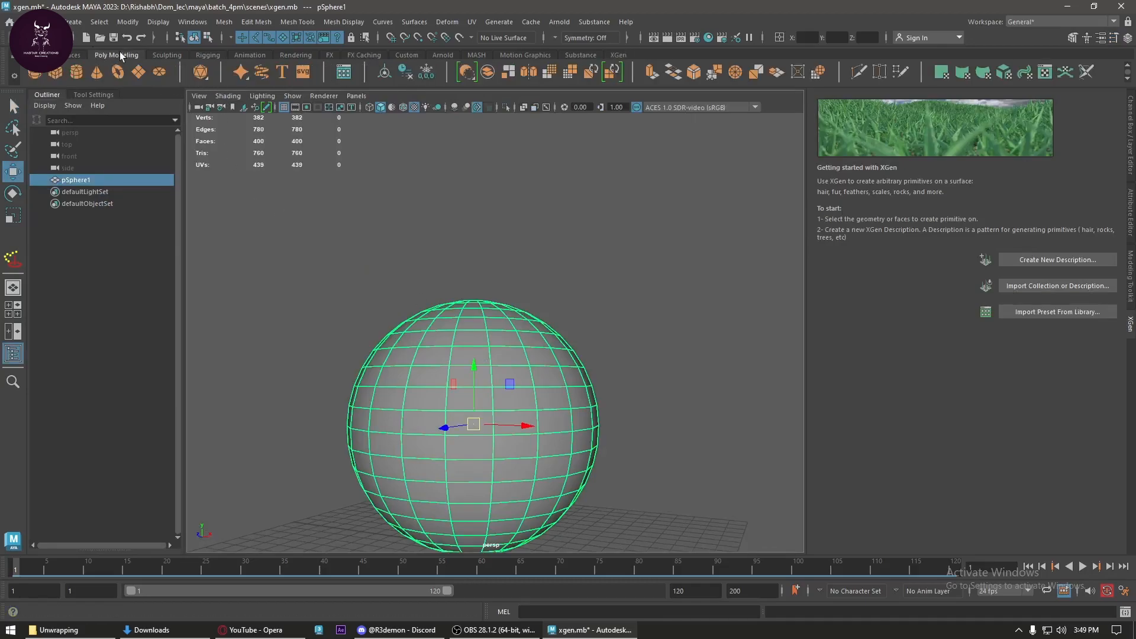
click(427, 72)
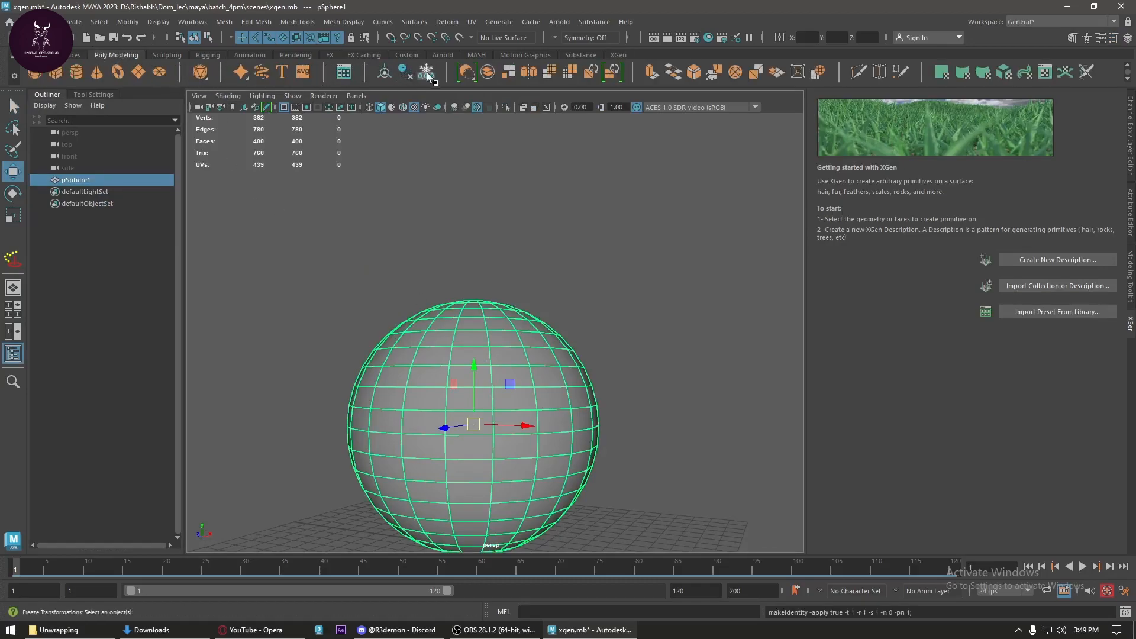
- Switch the workspace to XGen - Interactive Groom and bring the whole sphere into view
click(1085, 22)
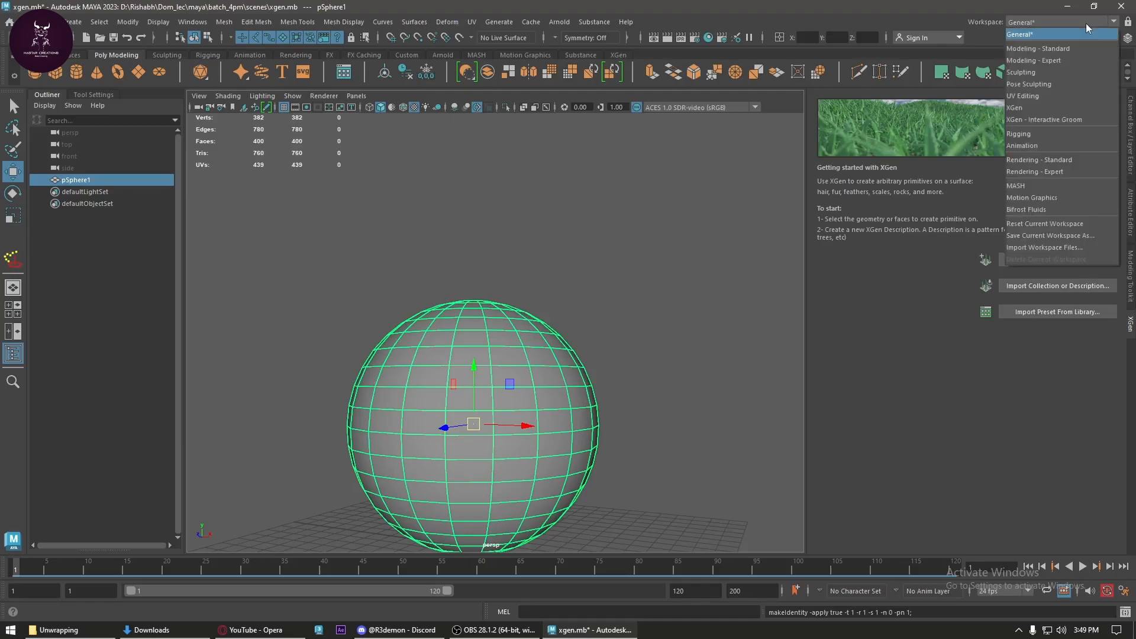
click(1059, 119)
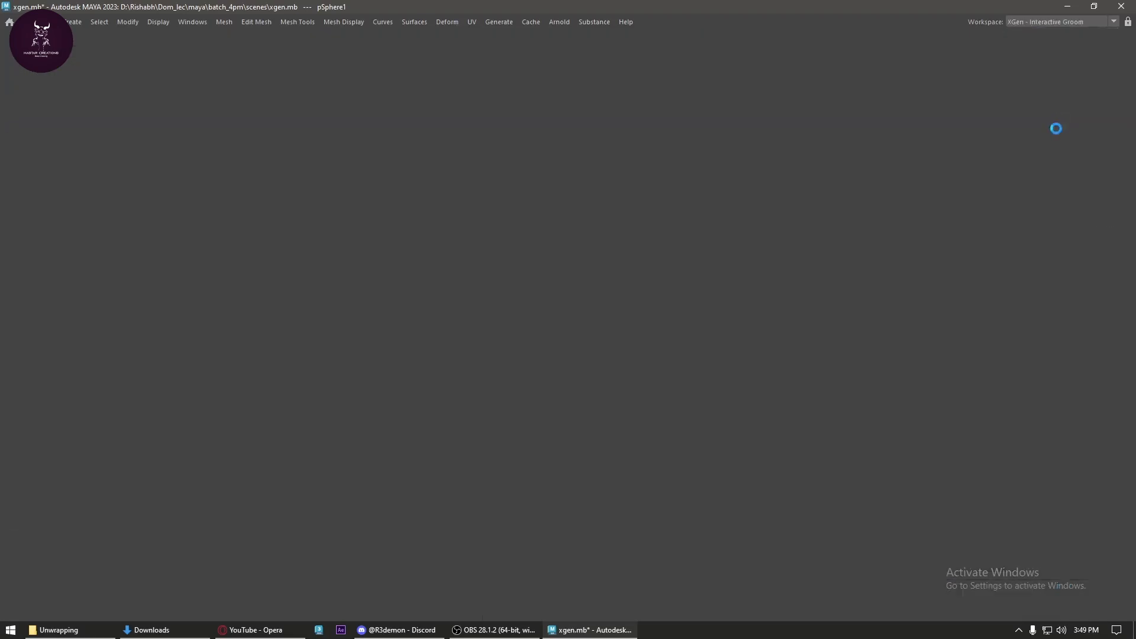
scroll(568, 309, up, 5)
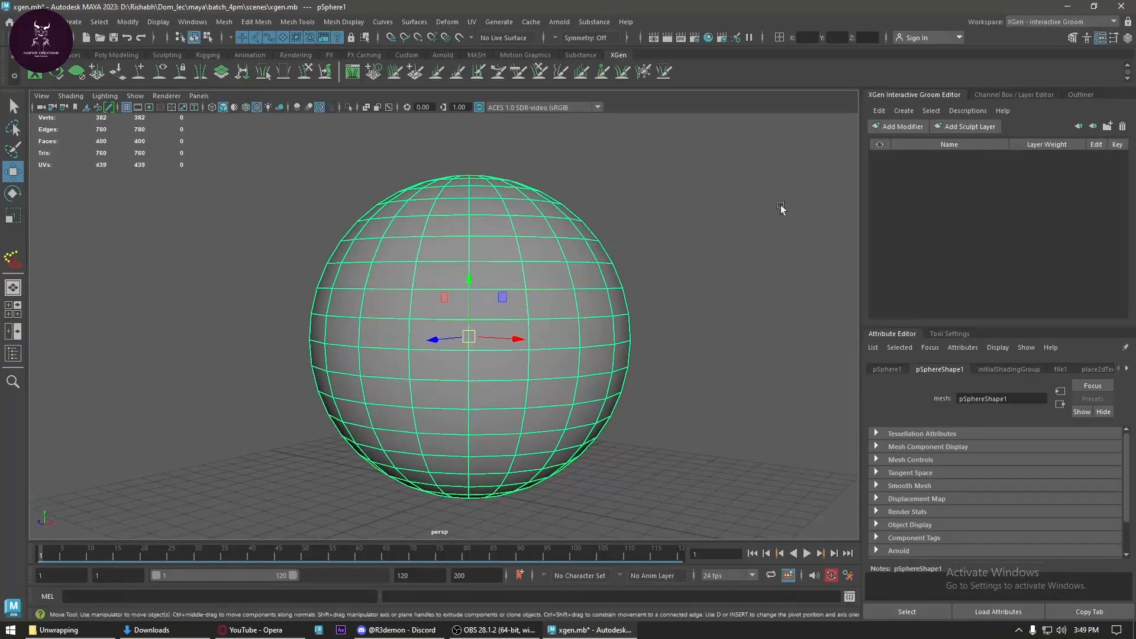
alt+drag(781, 207, 550, 339)
scroll(558, 301, down, 2)
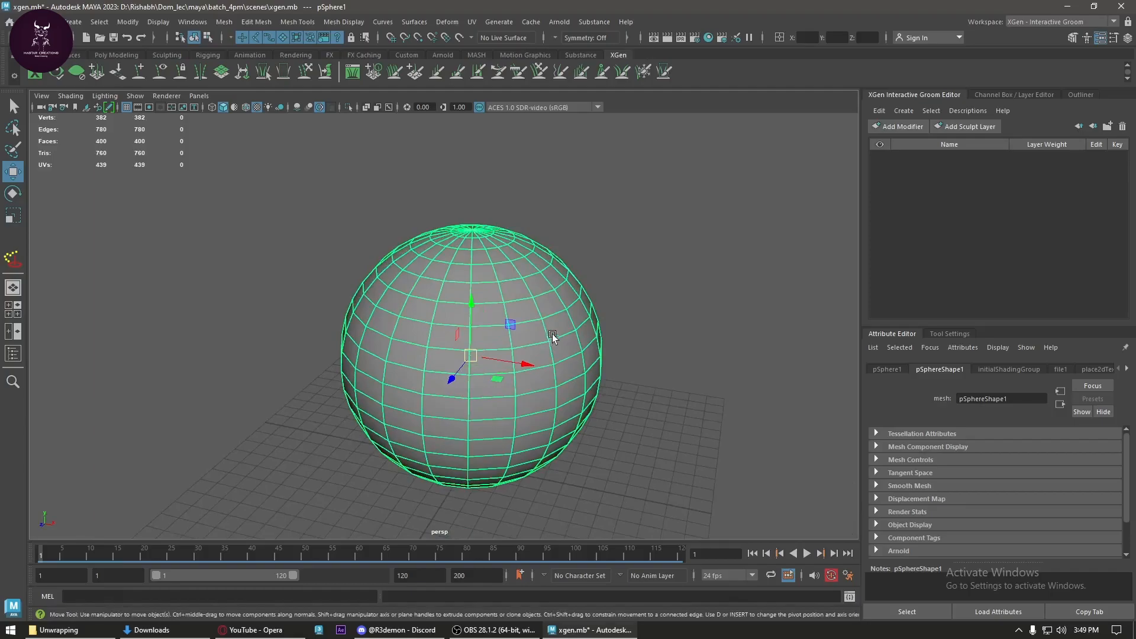
- Create interactive groom splines on the sphere with the description name spherehair, density 10, length 1 and a CV count of 6
click(885, 110)
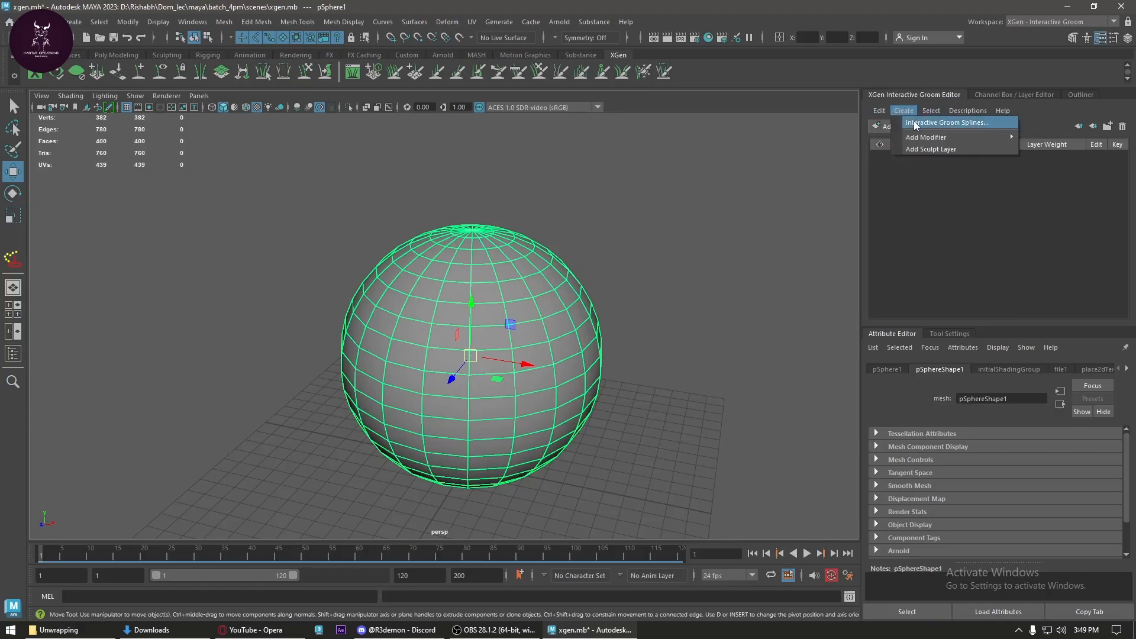
click(915, 123)
double_click(572, 266)
text(sph)
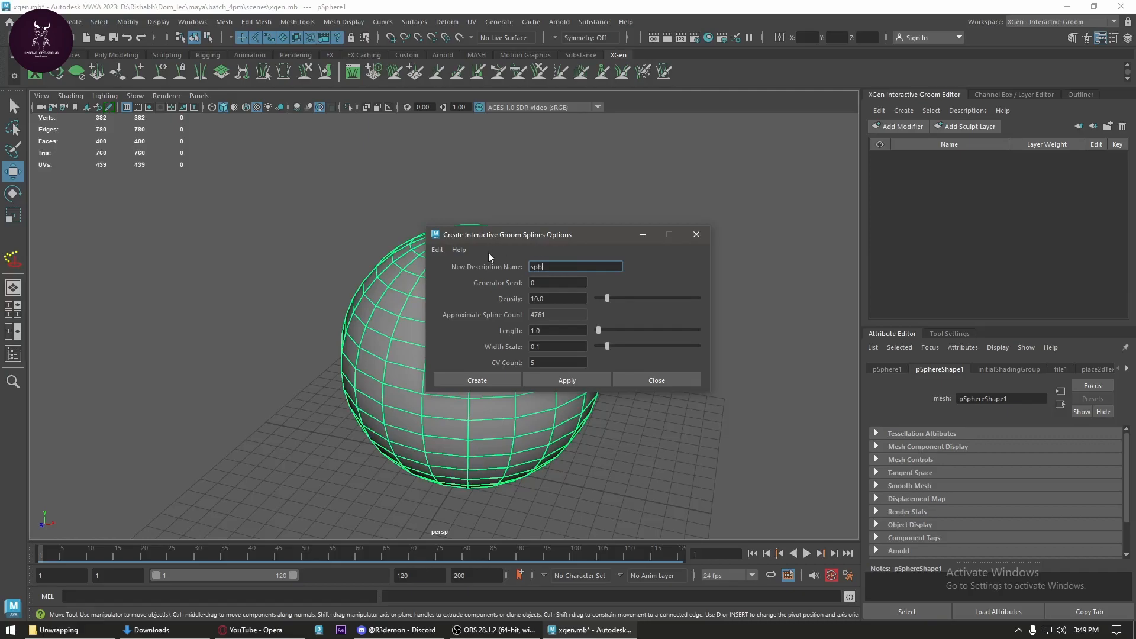
text(erehair)
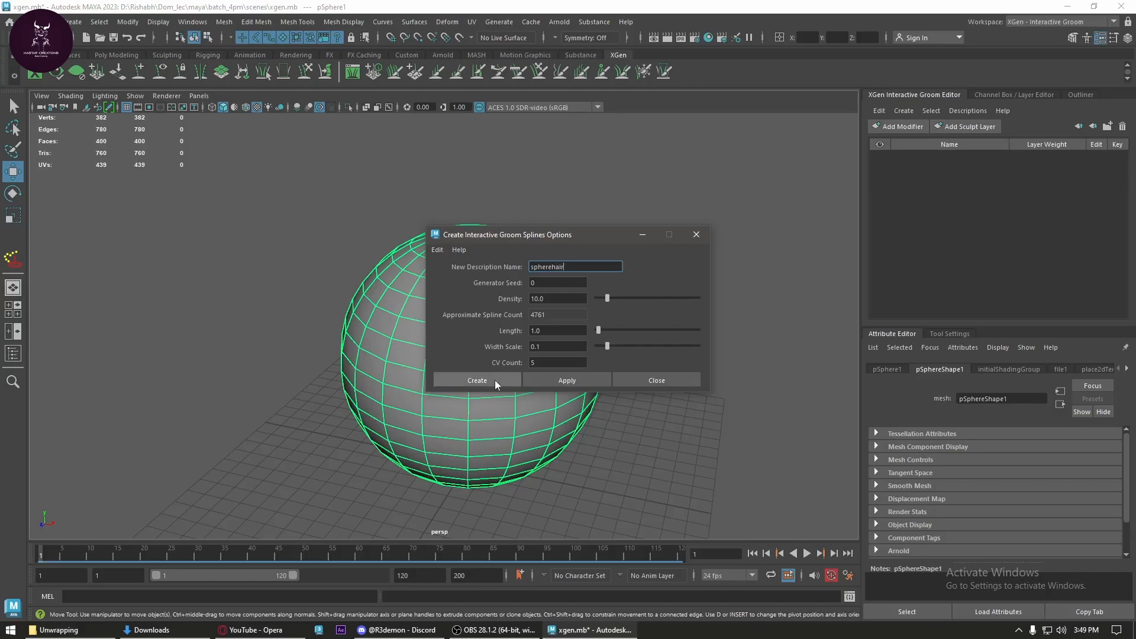
double_click(533, 363)
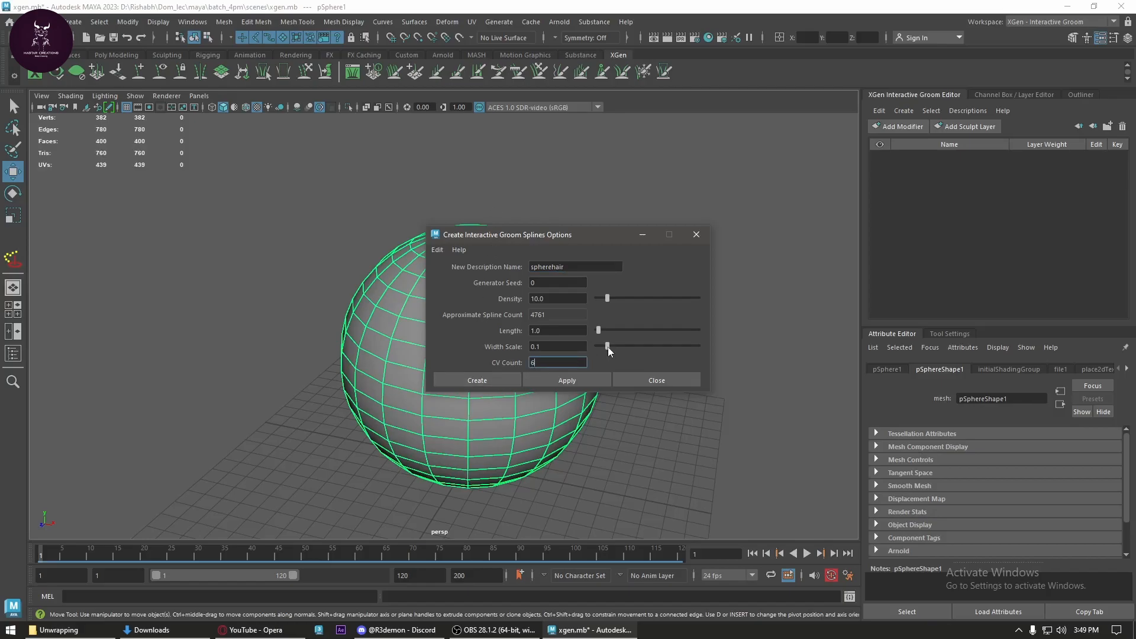
text(6)
click(560, 302)
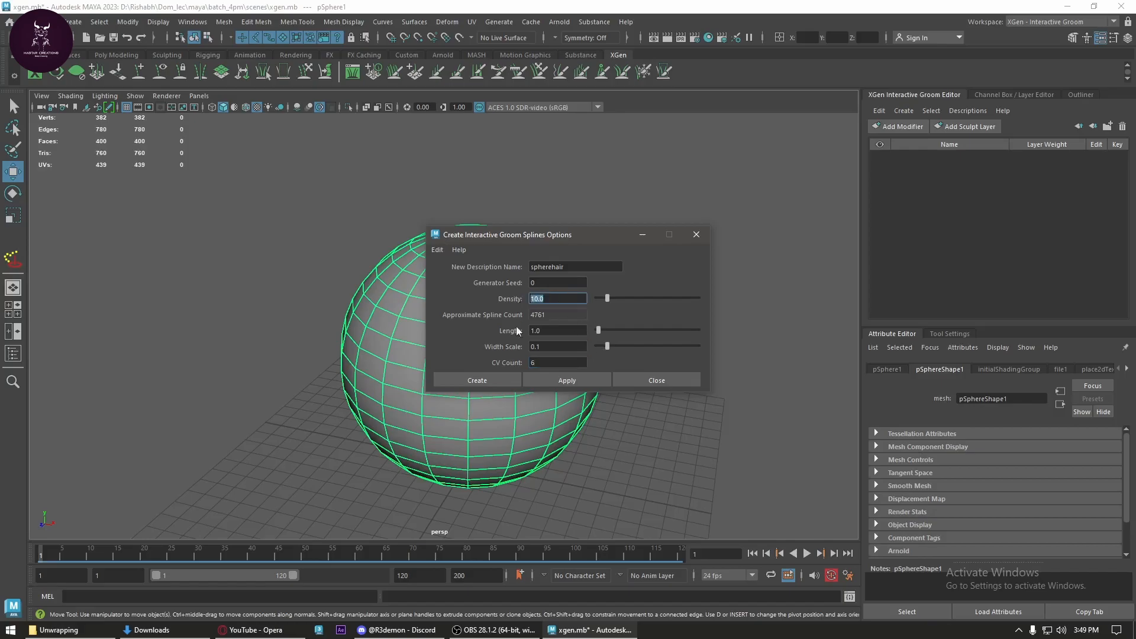
click(489, 382)
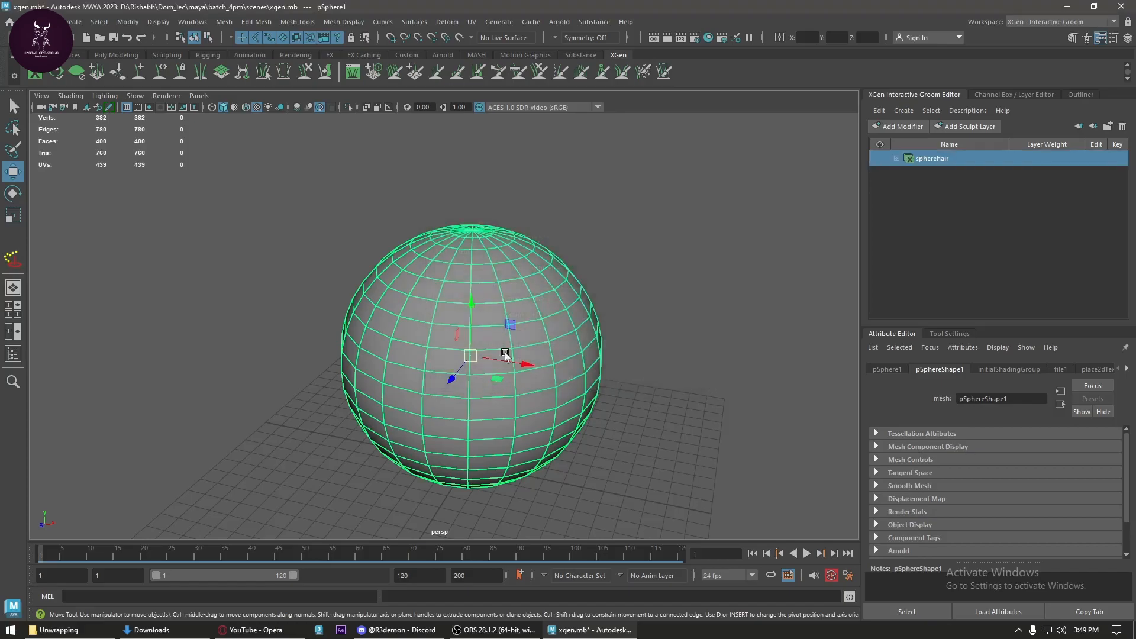
scroll(528, 340, up, 3)
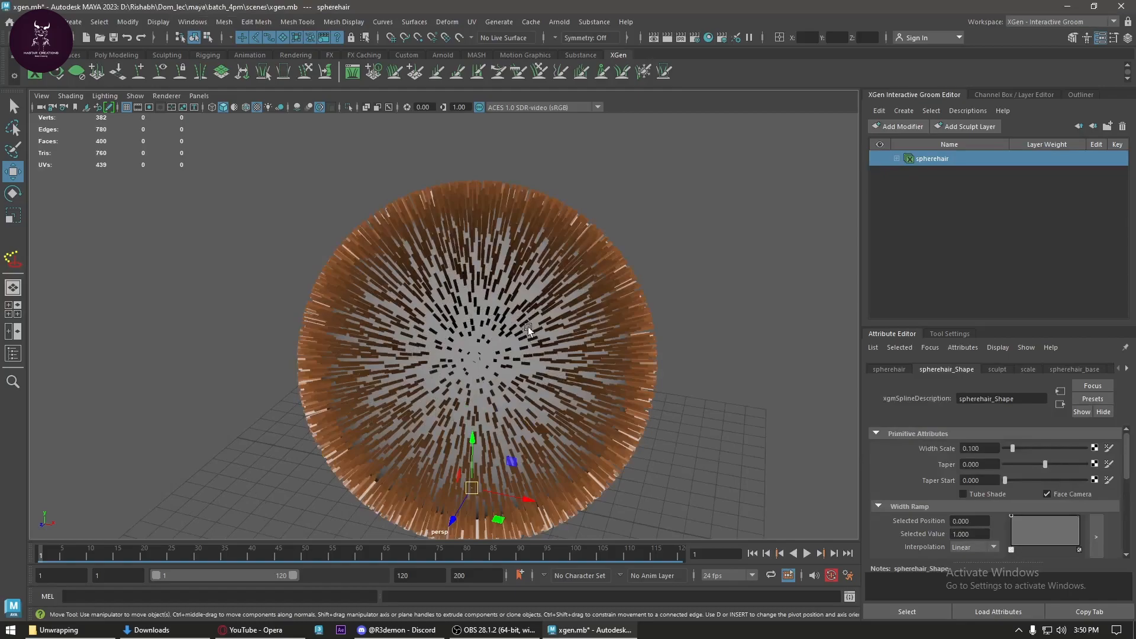
- Set the spherehair width scale to 0.044 and taper to 0.319, and shift the width ramp's start point to 0.009
drag(995, 327, 995, 284)
drag(1012, 406, 1052, 422)
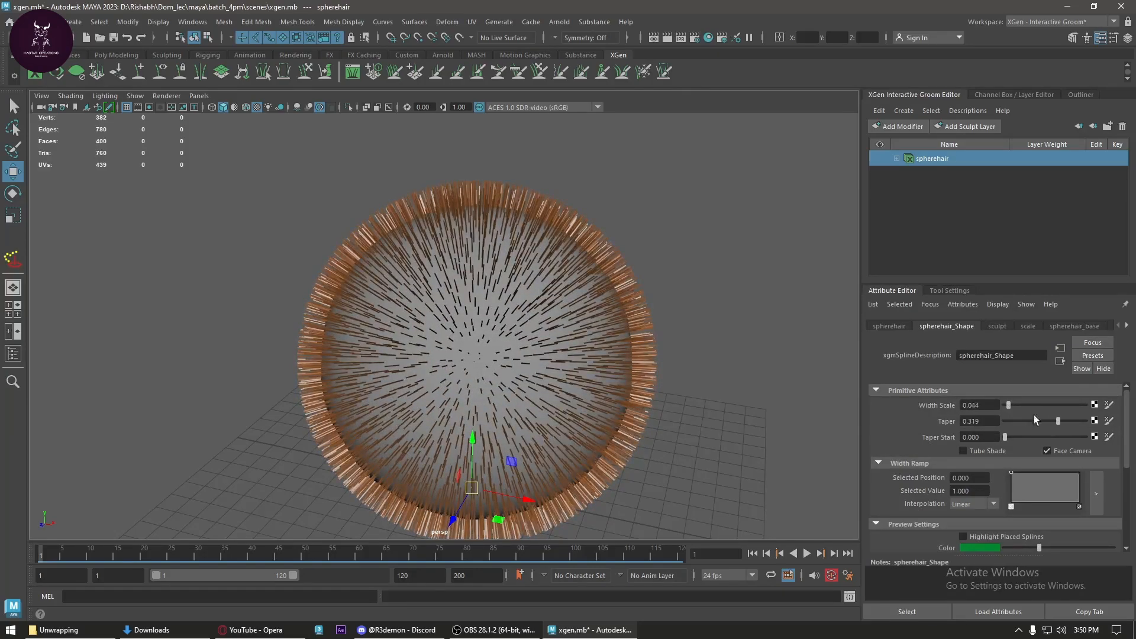
scroll(573, 408, up, 5)
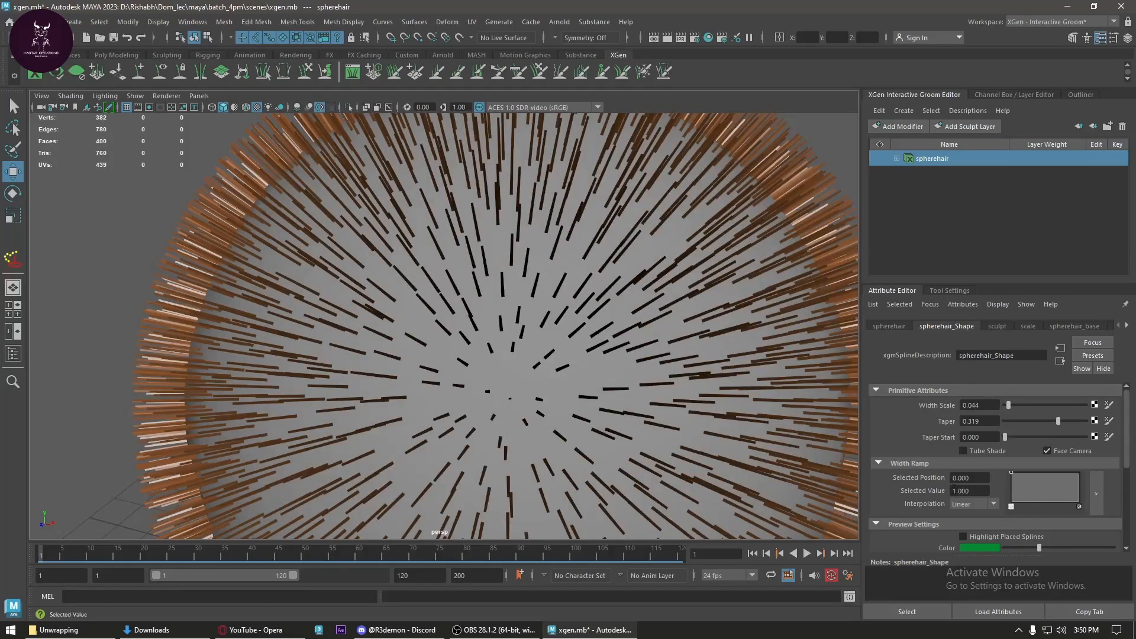
scroll(952, 479, down, 2)
mouse_move(1011, 439)
mouse_down()
mouse_move(1015, 449)
mouse_move(1010, 427)
mouse_up()
scroll(946, 495, down, 5)
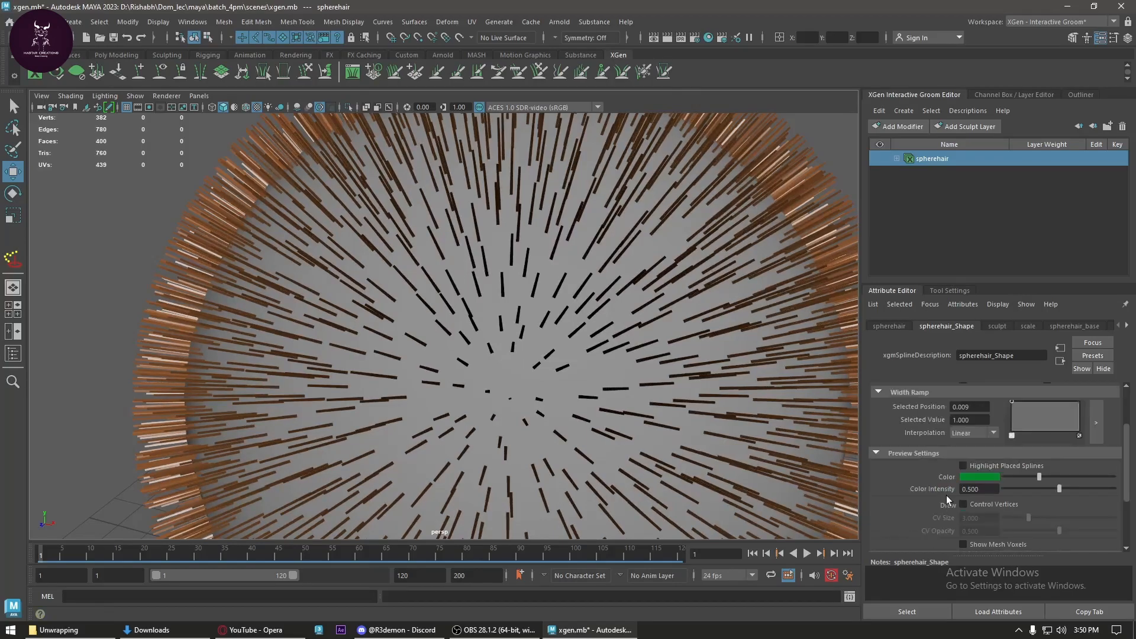
scroll(941, 482, up, 6)
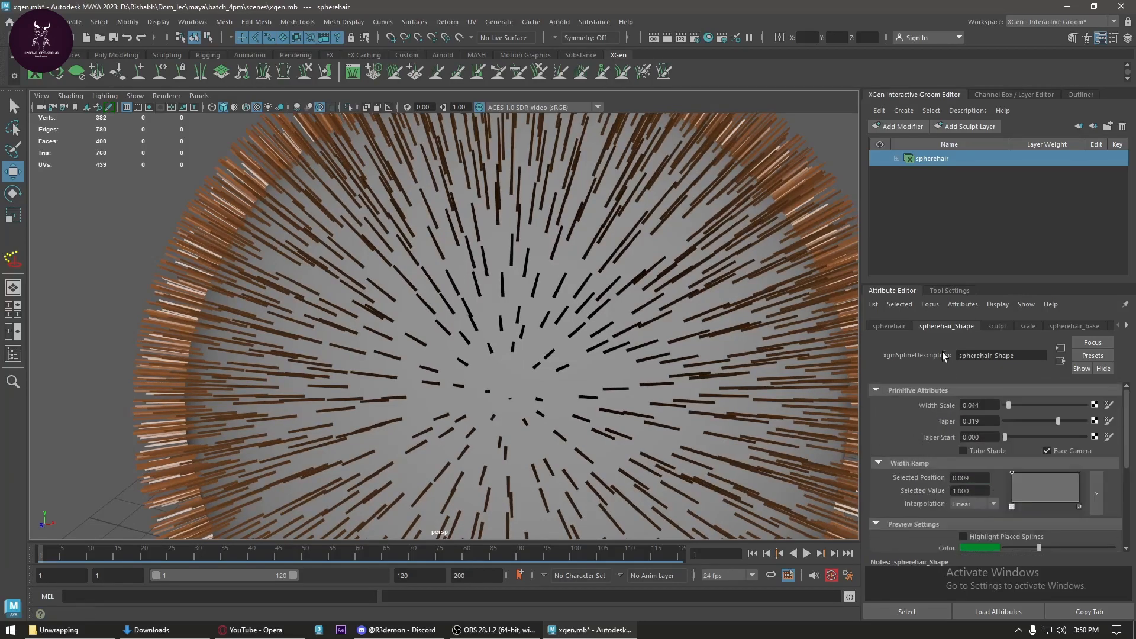
- Review the spherehair transform, sculpt and scale attributes, and set the base generator's density multiplier to 9.770
click(904, 324)
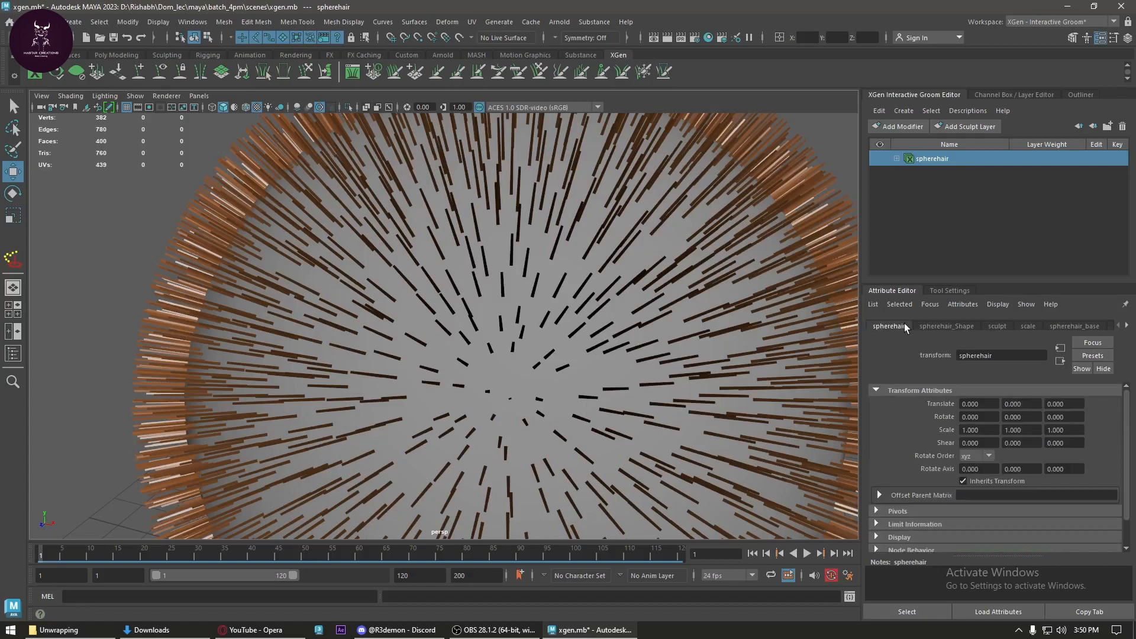
click(974, 327)
click(1006, 325)
click(1028, 327)
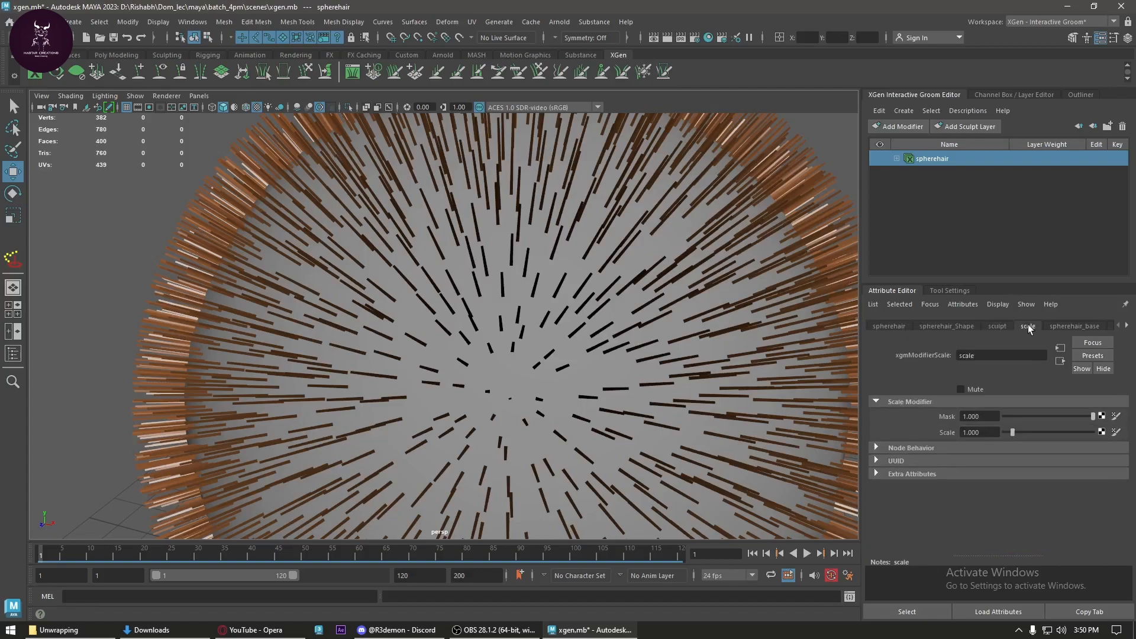
click(1069, 327)
drag(1006, 421, 1014, 422)
scroll(592, 417, down, 6)
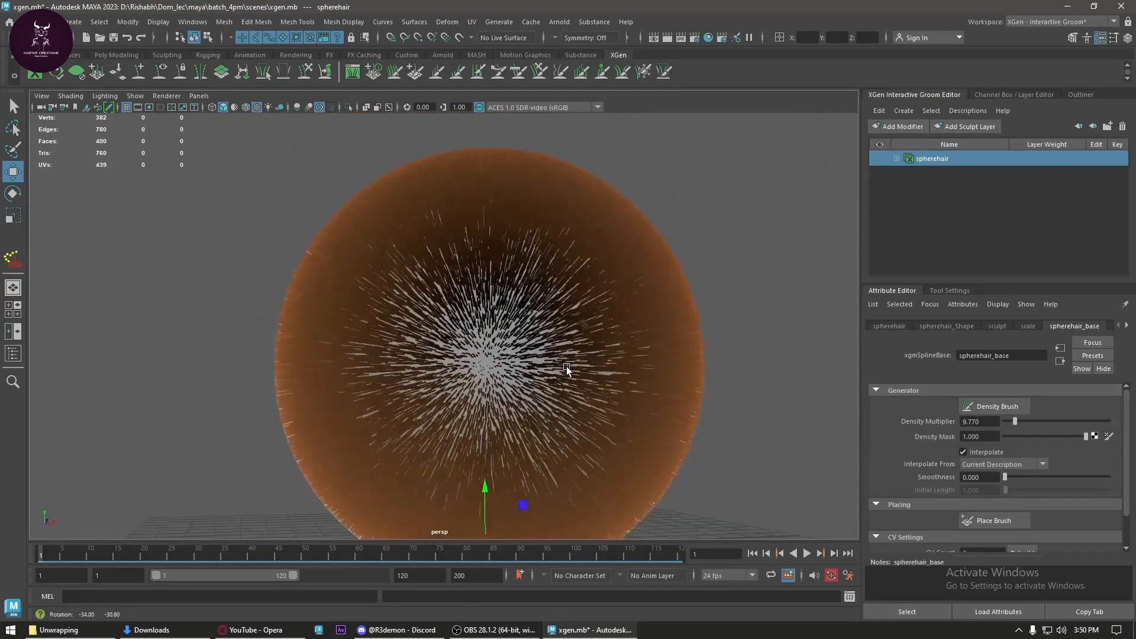
alt+drag(566, 367, 585, 385)
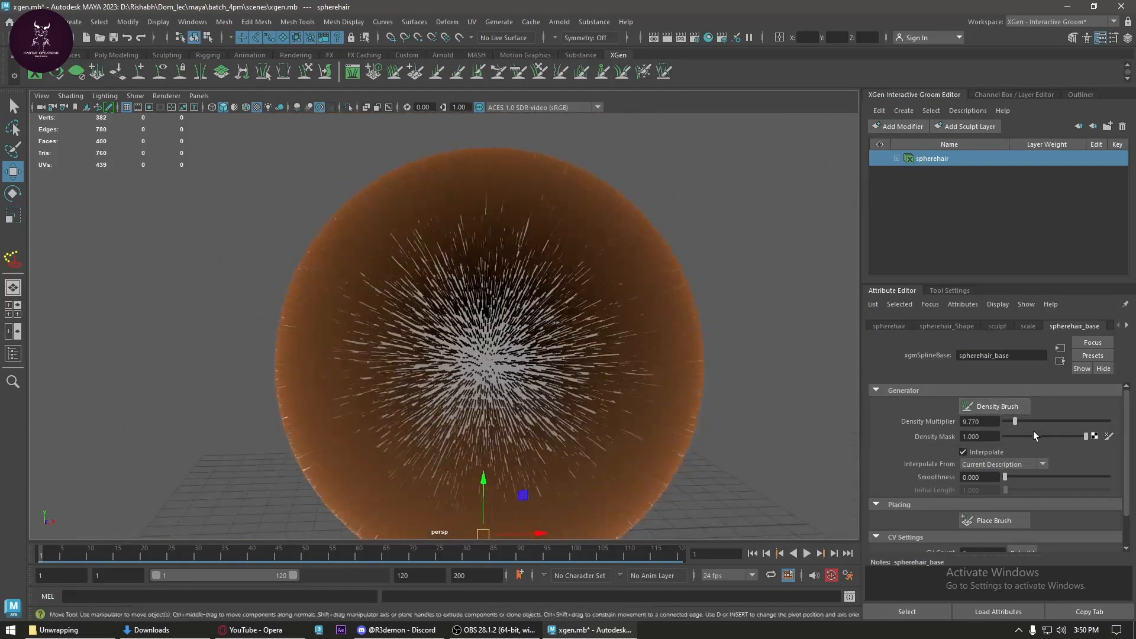
- Start a paintable map for the density mask and name it spheredensityMask
click(1109, 438)
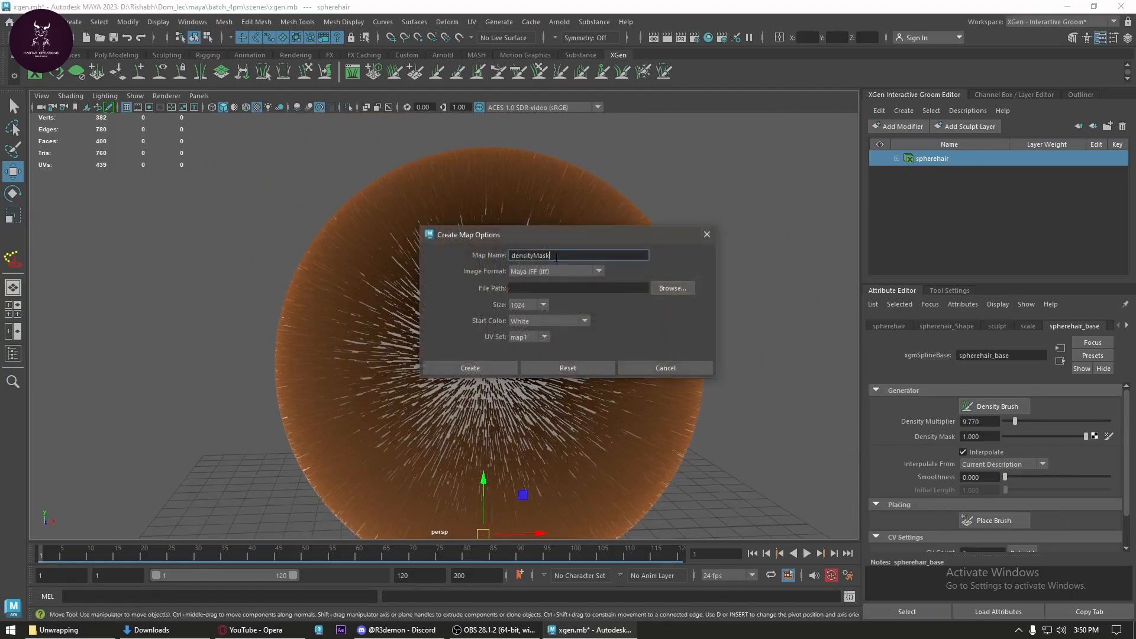
text(sphere)
click(492, 371)
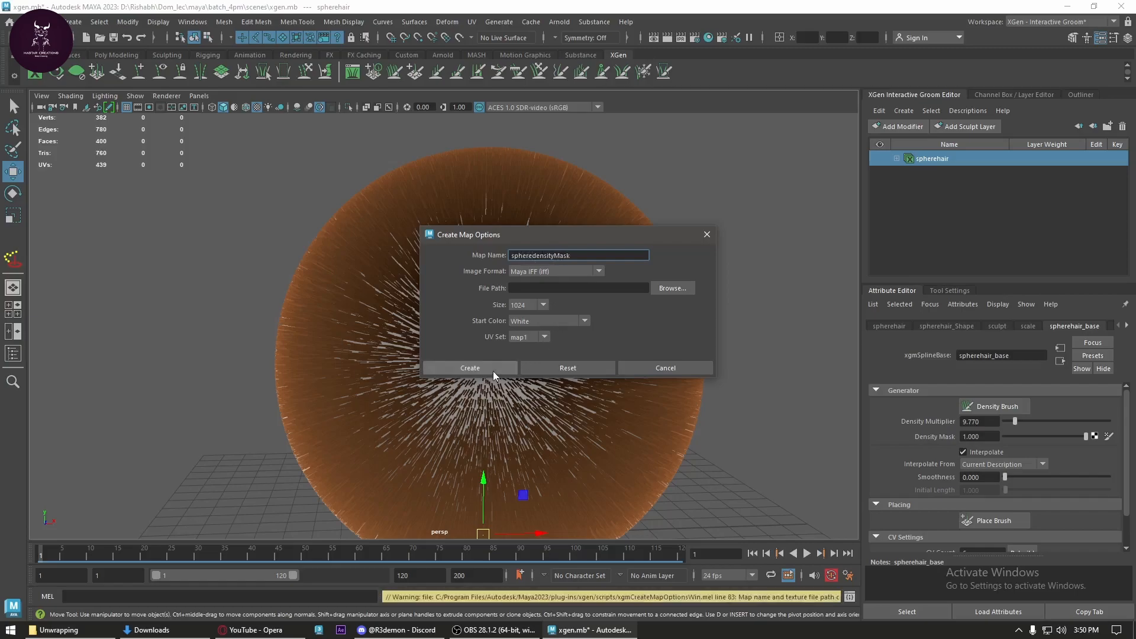
- Choose the xgen folder inside Dom_lec/maya/batch_4pm as the map's file path and create the density mask map
click(672, 288)
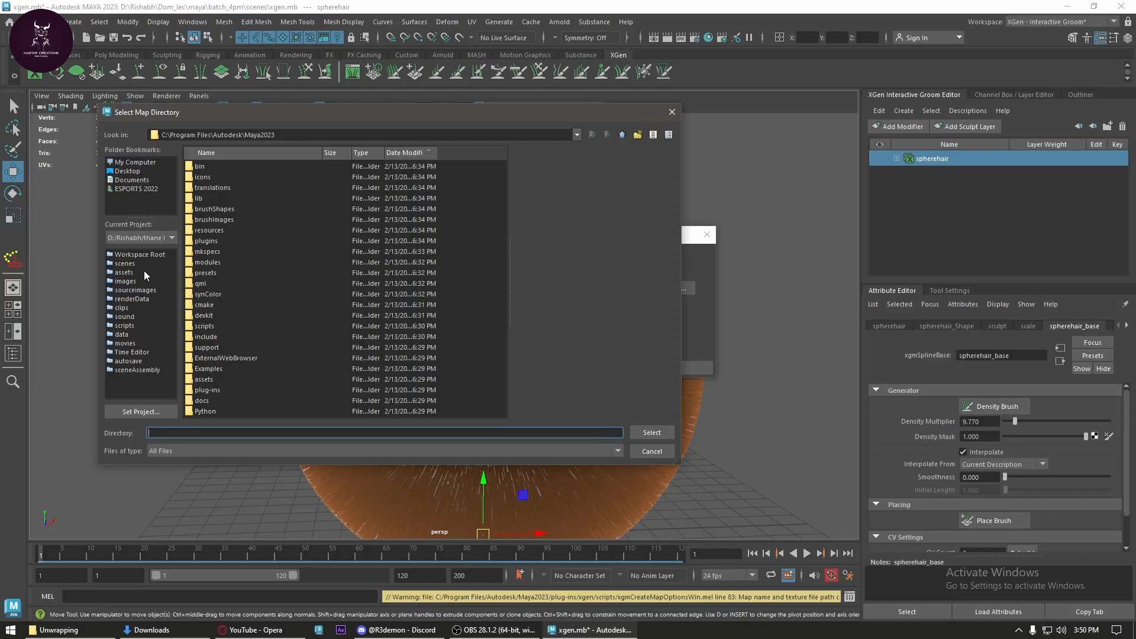
click(136, 163)
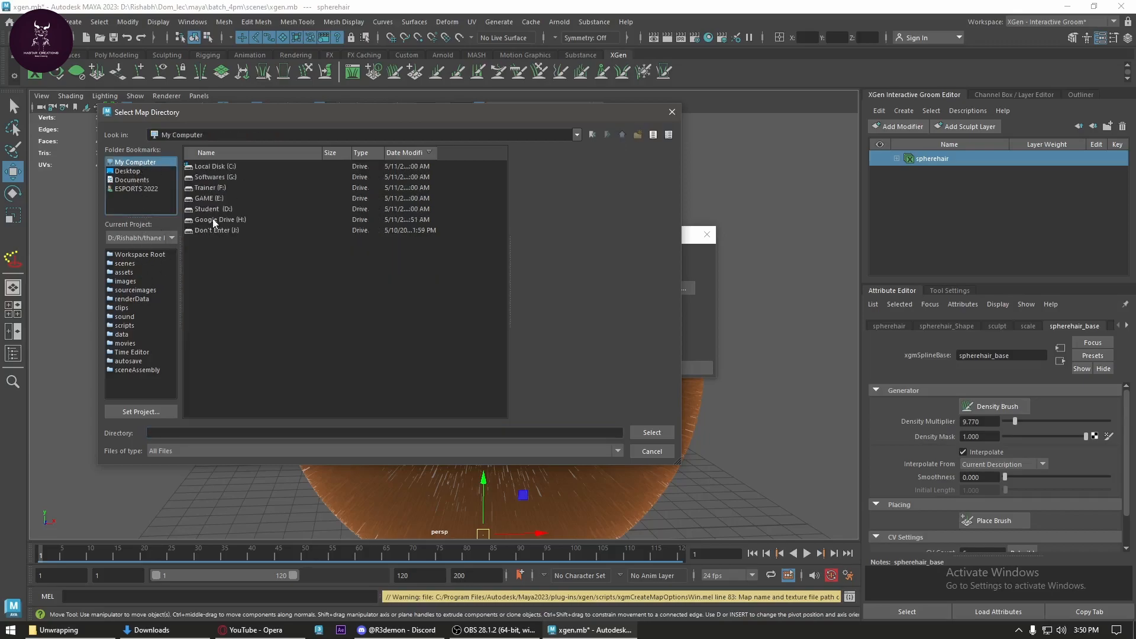
click(226, 177)
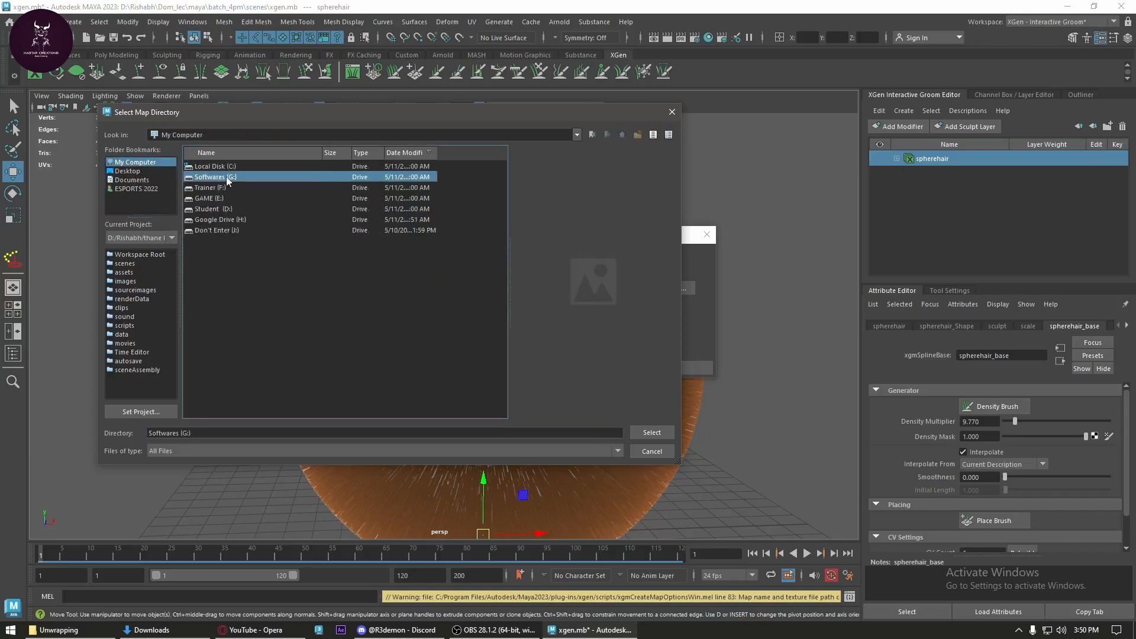
double_click(230, 209)
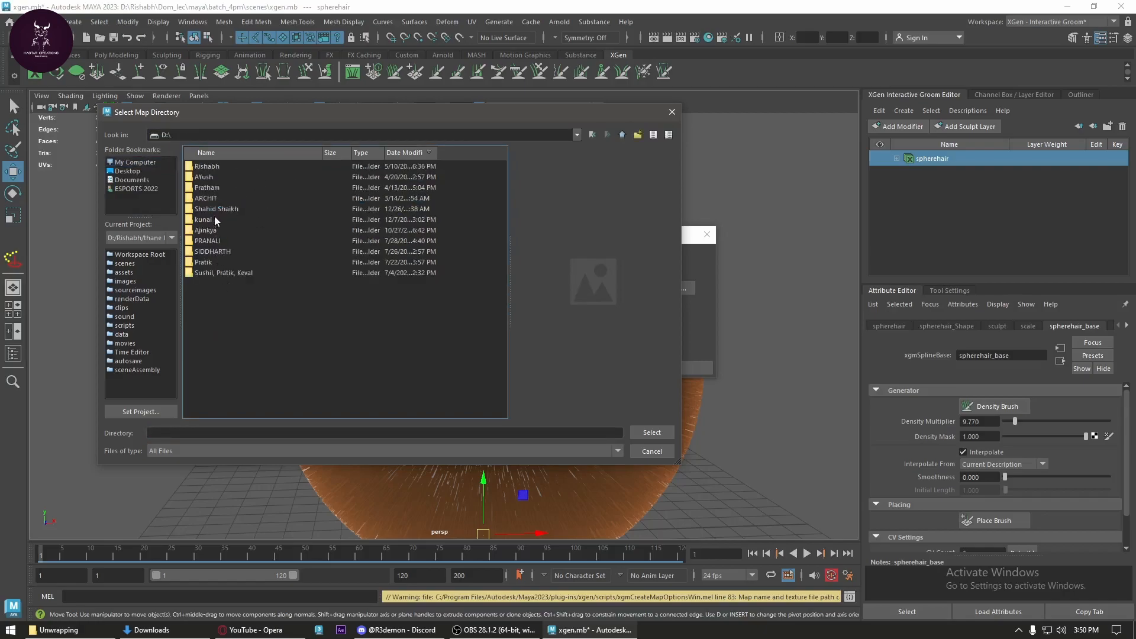
double_click(215, 166)
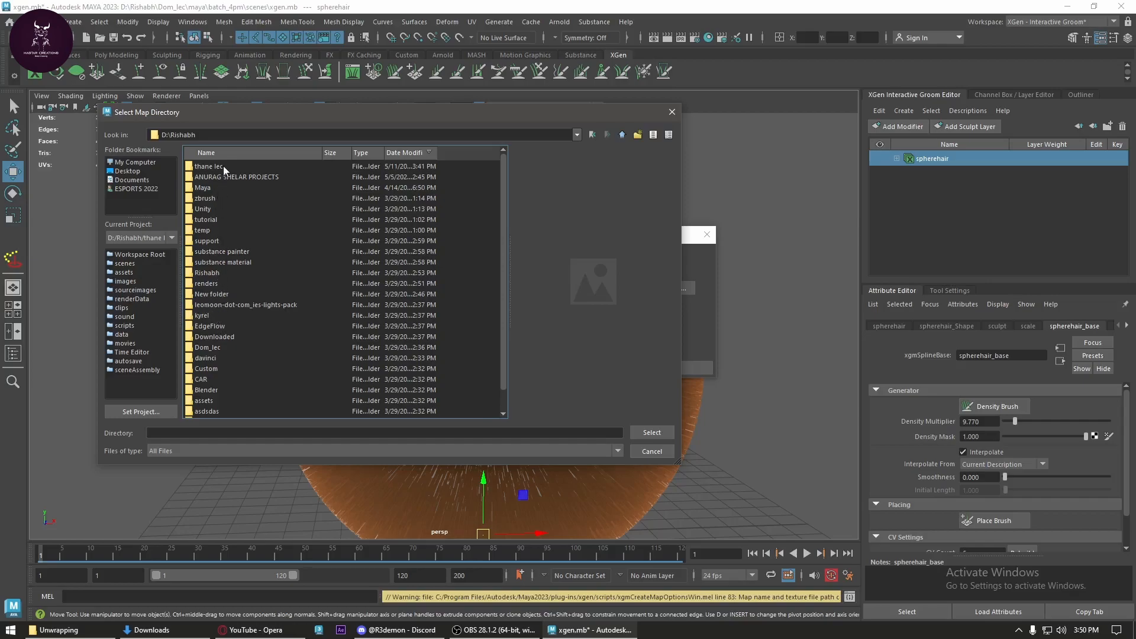
double_click(219, 348)
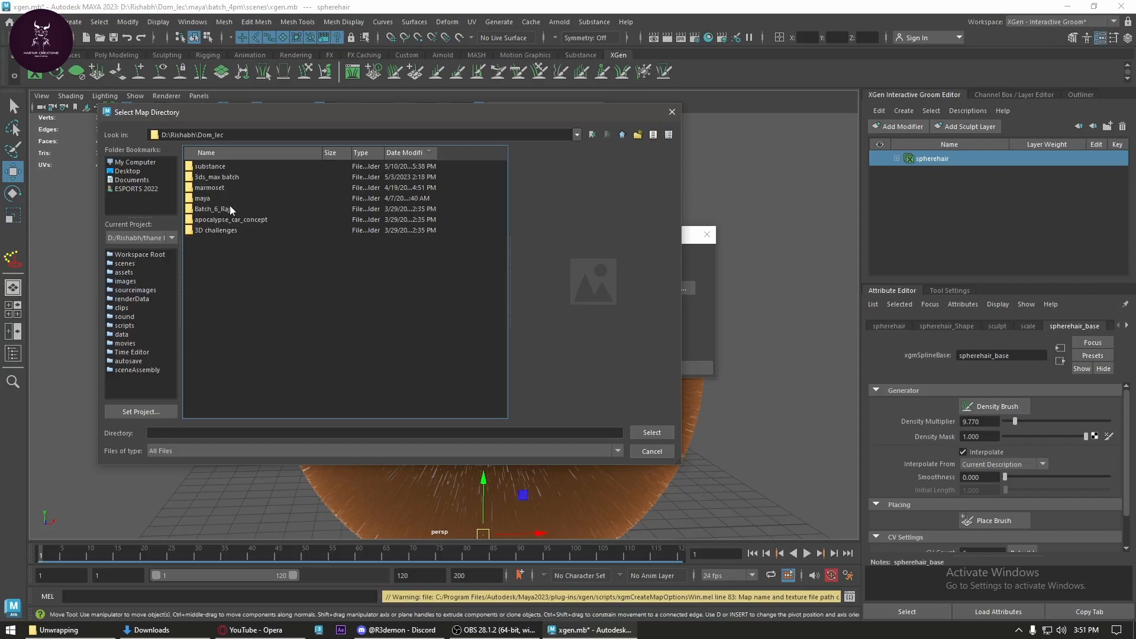
double_click(219, 197)
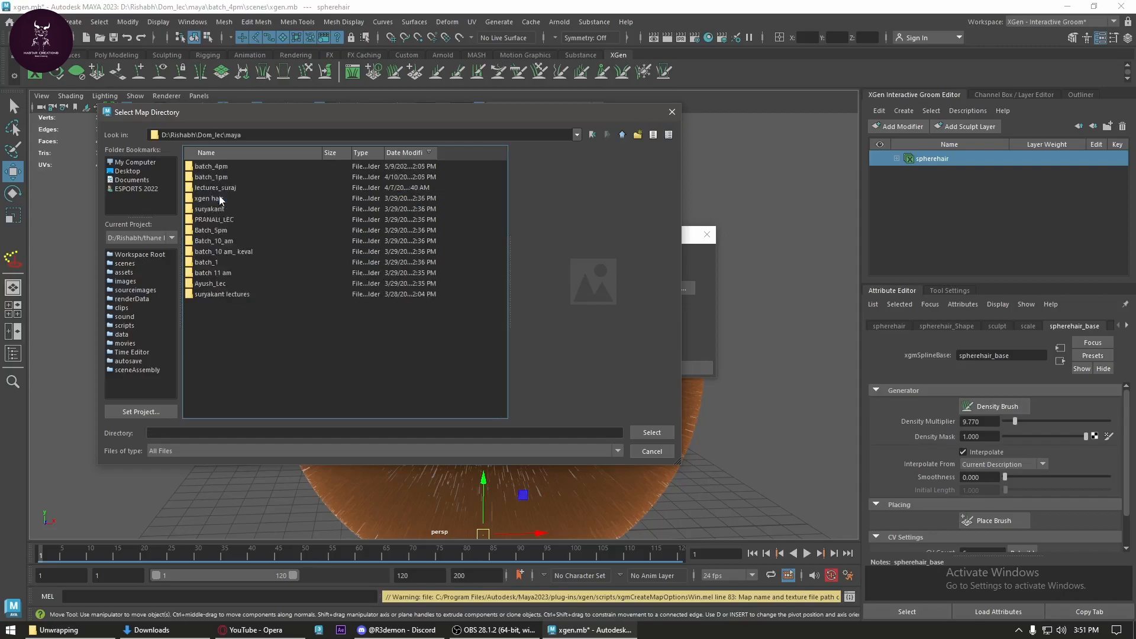
double_click(211, 166)
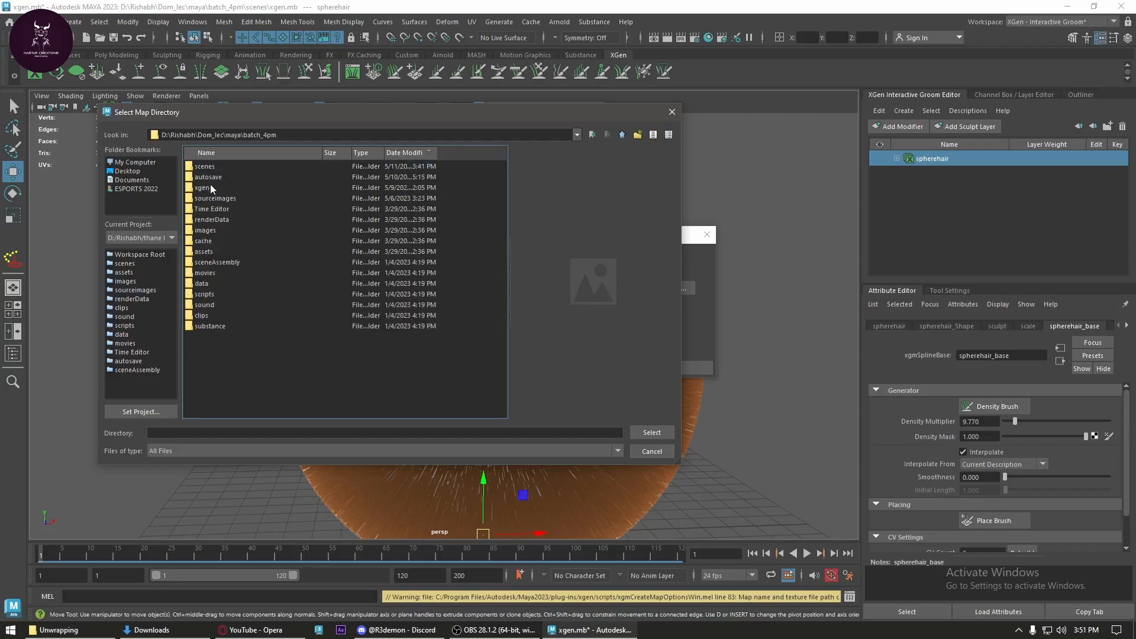
click(211, 187)
click(648, 432)
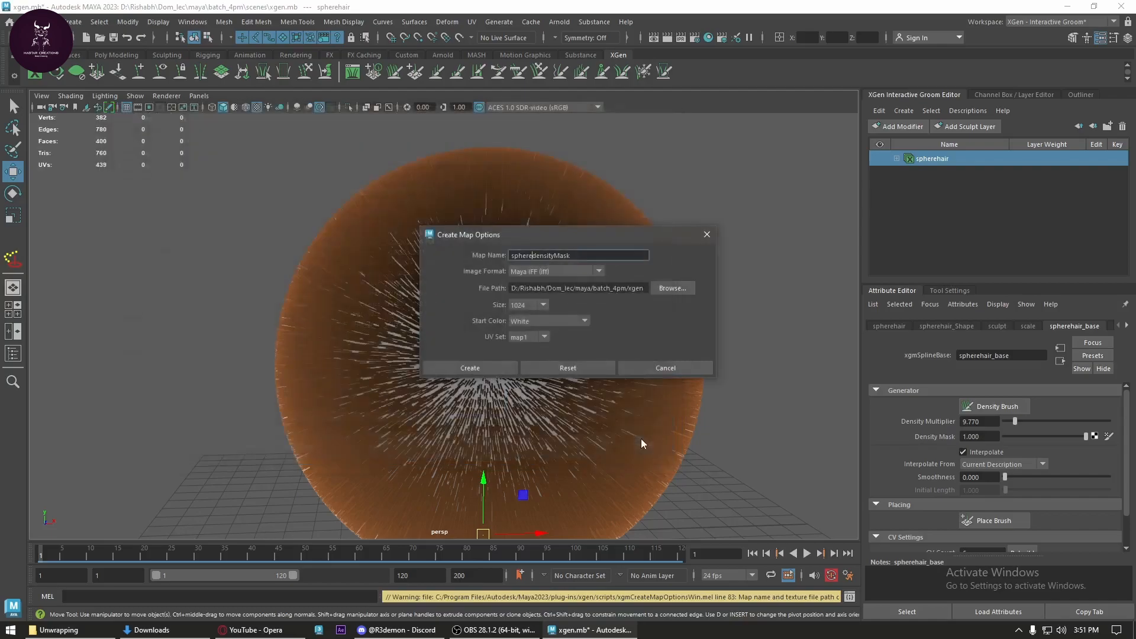
click(486, 367)
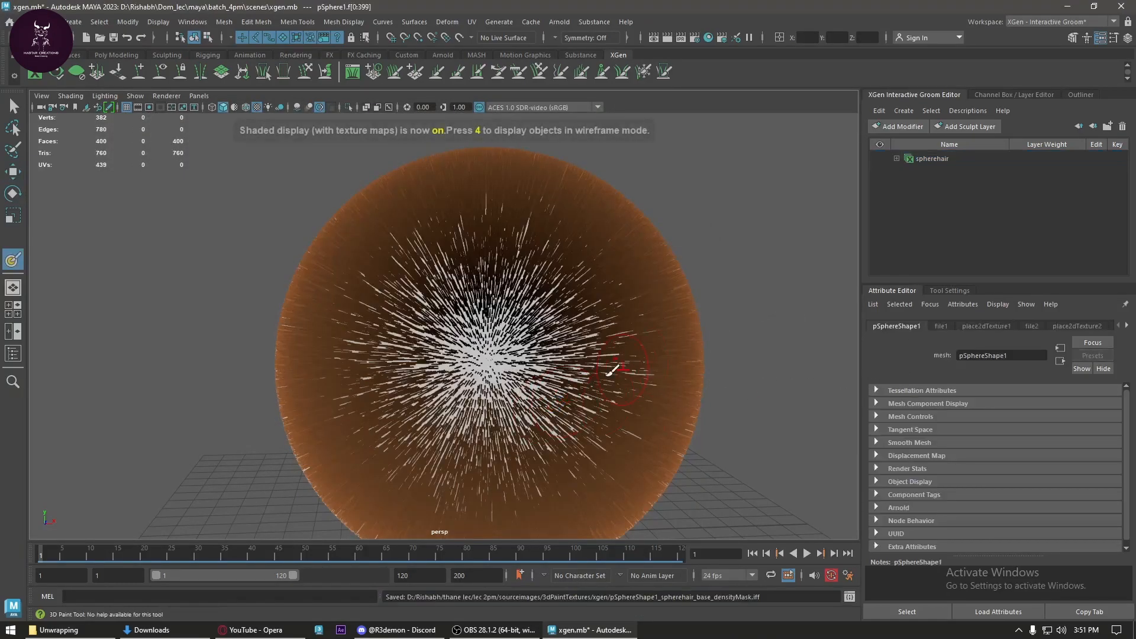
- Using the 3D Paint Tool with the solid brush, paint black over the sphere's lower side to remove hair there
scroll(663, 382, down, 2)
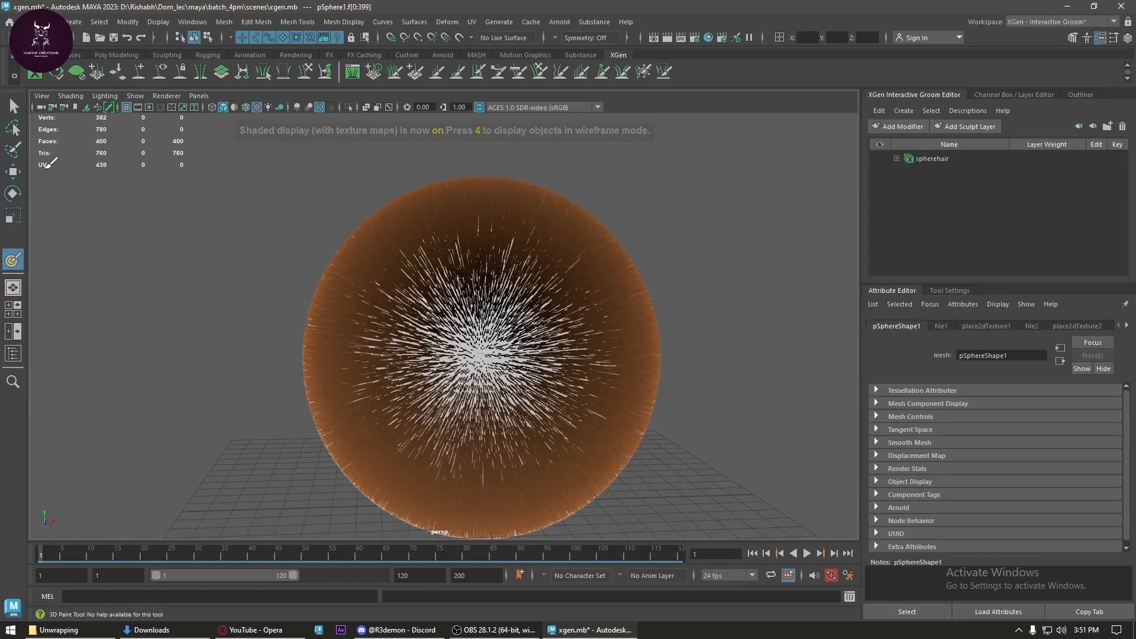
click(1114, 39)
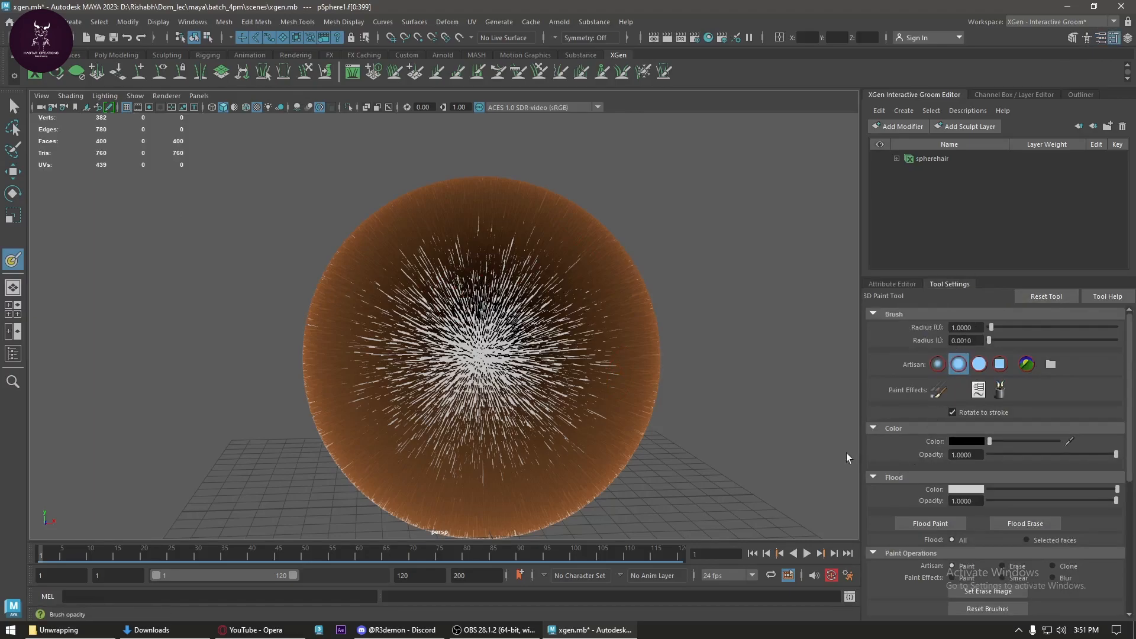
alt+drag(502, 445, 510, 439)
mouse_move(458, 387)
alt+mouse_down()
mouse_move(445, 355)
mouse_move(432, 471)
alt+mouse_up()
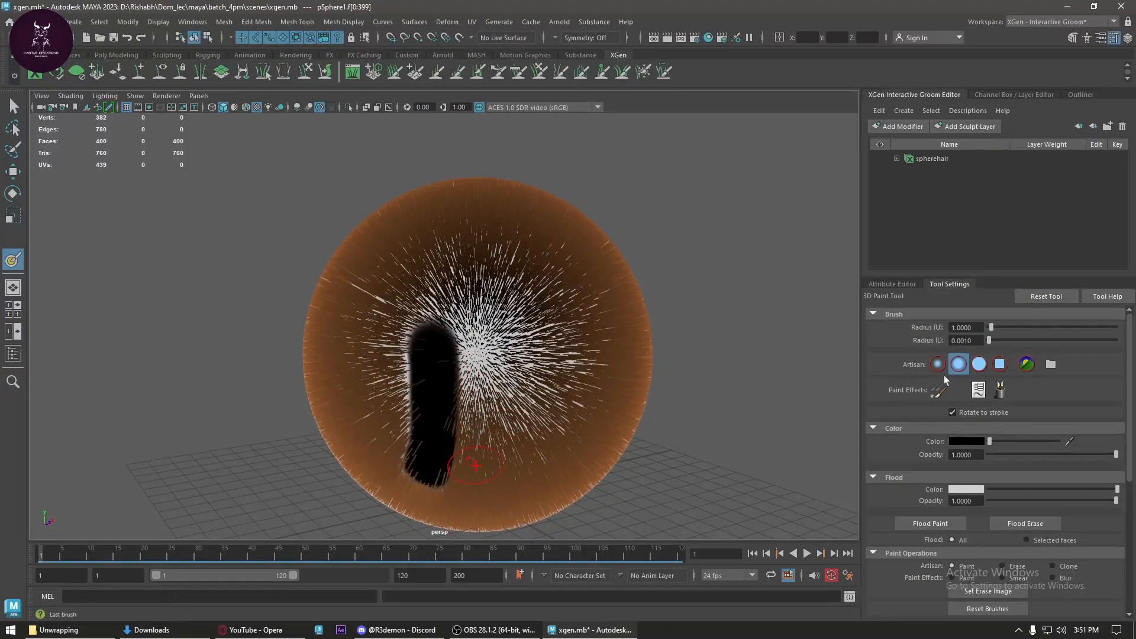
click(978, 370)
mouse_move(431, 360)
mouse_down()
mouse_move(484, 343)
mouse_move(568, 369)
mouse_move(456, 435)
mouse_move(411, 358)
mouse_move(502, 462)
mouse_move(506, 378)
mouse_move(490, 421)
mouse_move(381, 414)
mouse_move(521, 348)
mouse_move(438, 390)
mouse_move(415, 499)
mouse_move(477, 392)
mouse_move(510, 409)
mouse_move(516, 446)
mouse_move(522, 437)
mouse_move(487, 426)
mouse_move(401, 441)
mouse_up()
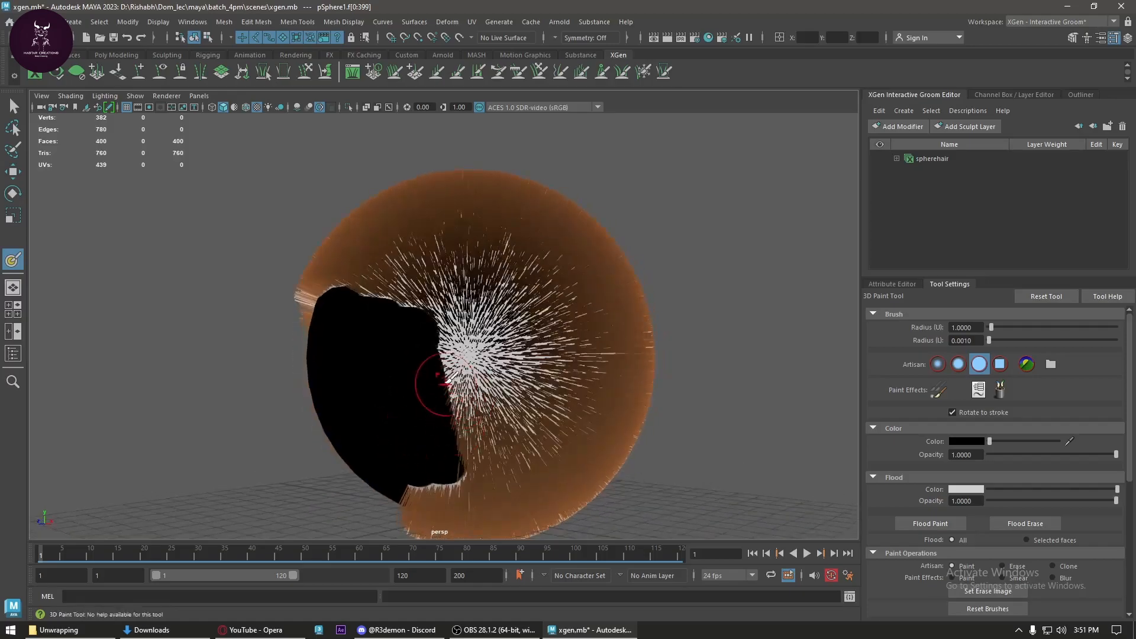
mouse_move(441, 335)
mouse_down()
mouse_move(473, 418)
mouse_move(435, 494)
mouse_move(408, 484)
mouse_move(517, 441)
mouse_move(611, 447)
mouse_up()
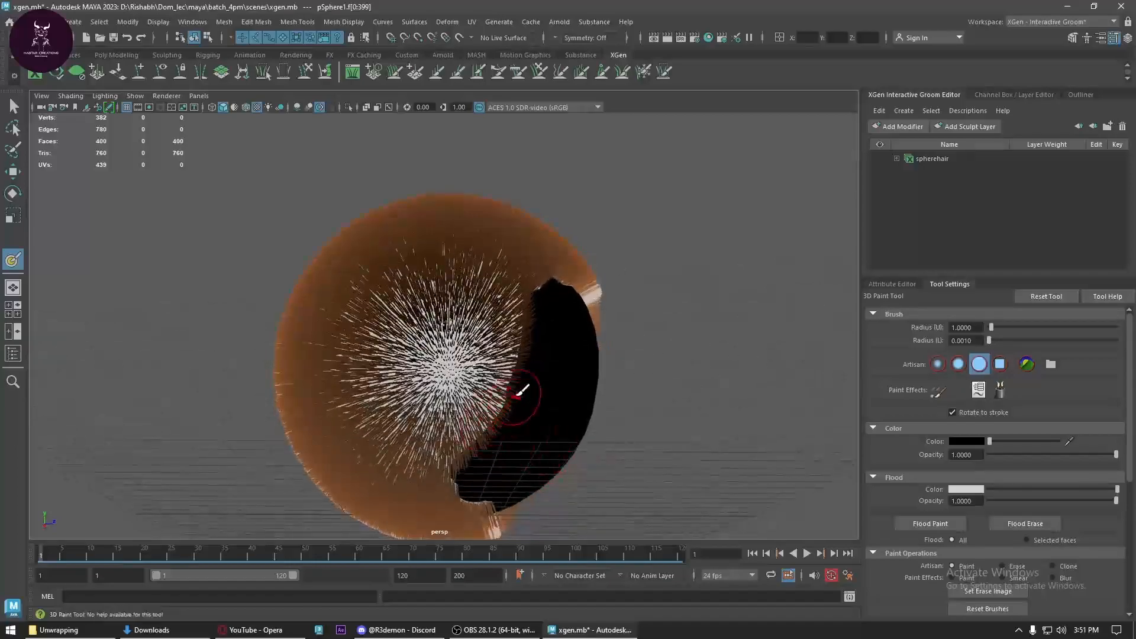
mouse_move(517, 374)
mouse_down()
mouse_move(450, 350)
mouse_move(408, 313)
mouse_move(364, 385)
mouse_move(413, 361)
mouse_move(456, 482)
mouse_move(454, 450)
mouse_up()
- Try another black stroke along the edge of the painted area and undo it
mouse_move(378, 492)
alt+mouse_down()
mouse_move(465, 402)
mouse_move(633, 398)
mouse_move(553, 474)
mouse_move(473, 414)
alt+mouse_up()
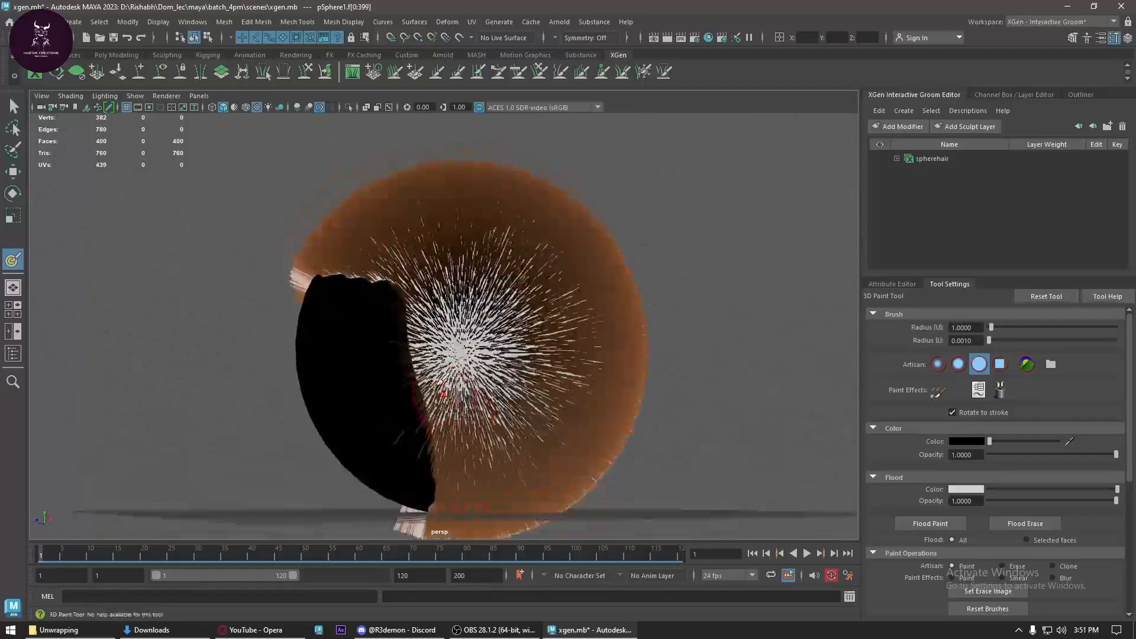
mouse_move(427, 358)
mouse_down()
mouse_move(474, 308)
mouse_move(483, 325)
mouse_move(425, 391)
mouse_move(444, 395)
mouse_move(431, 436)
mouse_move(451, 417)
mouse_up()
key(ctrl+z)
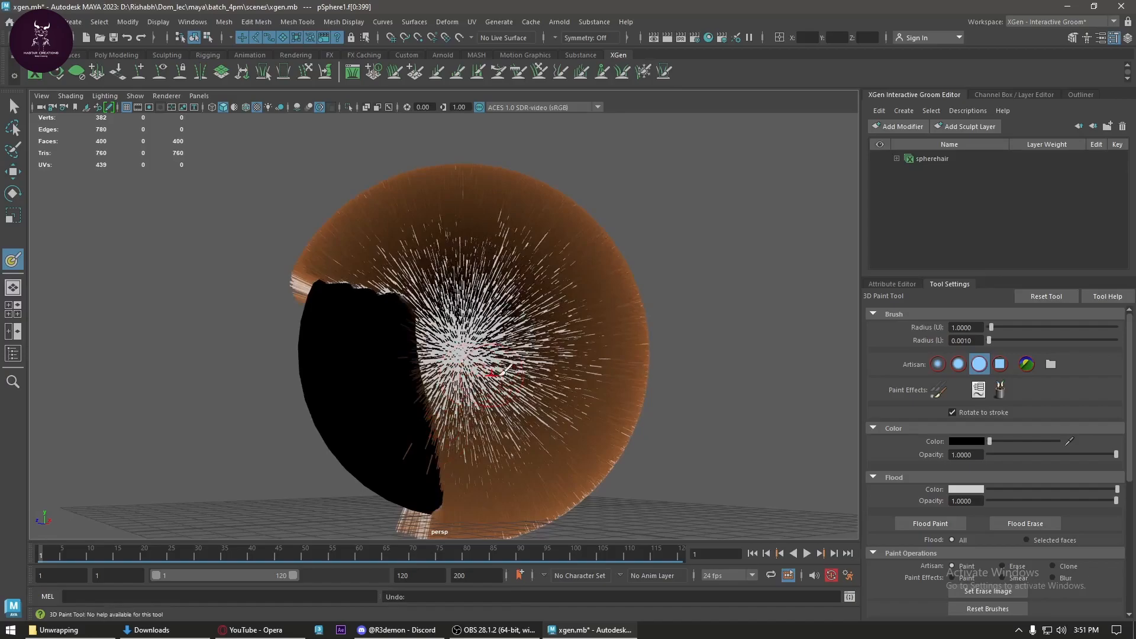
- Paint the sphere's underside and lower surroundings black on the density mask to clear their hair
mouse_move(514, 346)
mouse_down()
mouse_move(508, 332)
mouse_move(490, 368)
mouse_move(482, 448)
mouse_move(450, 453)
mouse_move(416, 433)
mouse_up()
mouse_move(346, 291)
mouse_down()
mouse_move(509, 325)
mouse_move(343, 329)
mouse_up()
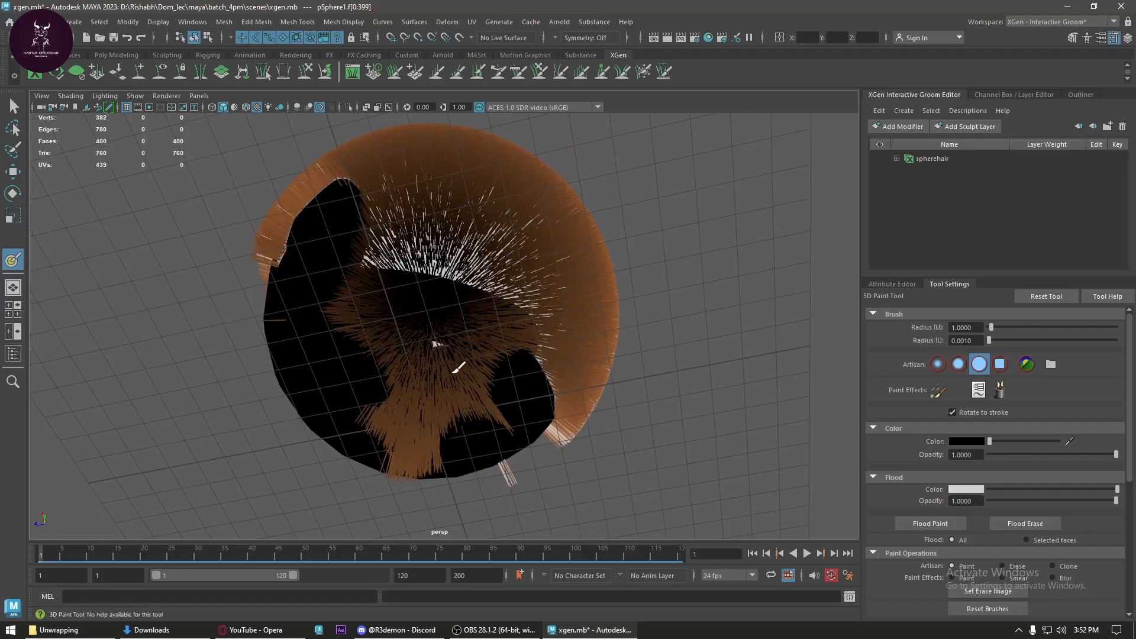
key(q)
scroll(435, 326, down, 4)
key(y)
key(6)
alt+drag(439, 421, 445, 388)
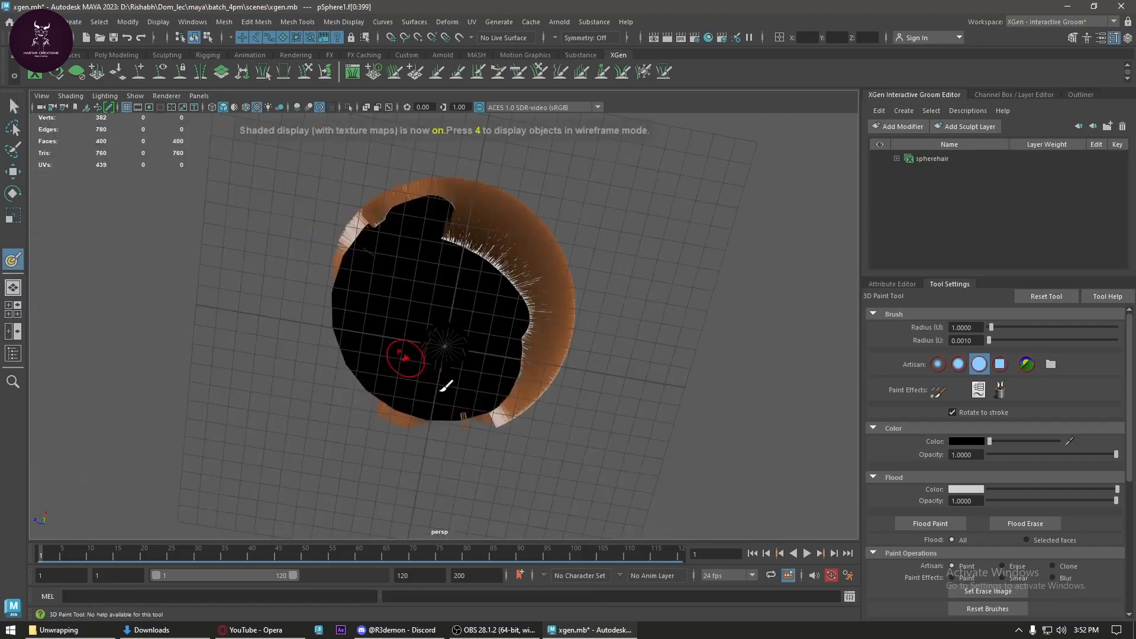
mouse_move(477, 352)
alt+mouse_down()
mouse_move(495, 363)
mouse_move(499, 396)
mouse_move(480, 406)
mouse_move(525, 378)
alt+mouse_up()
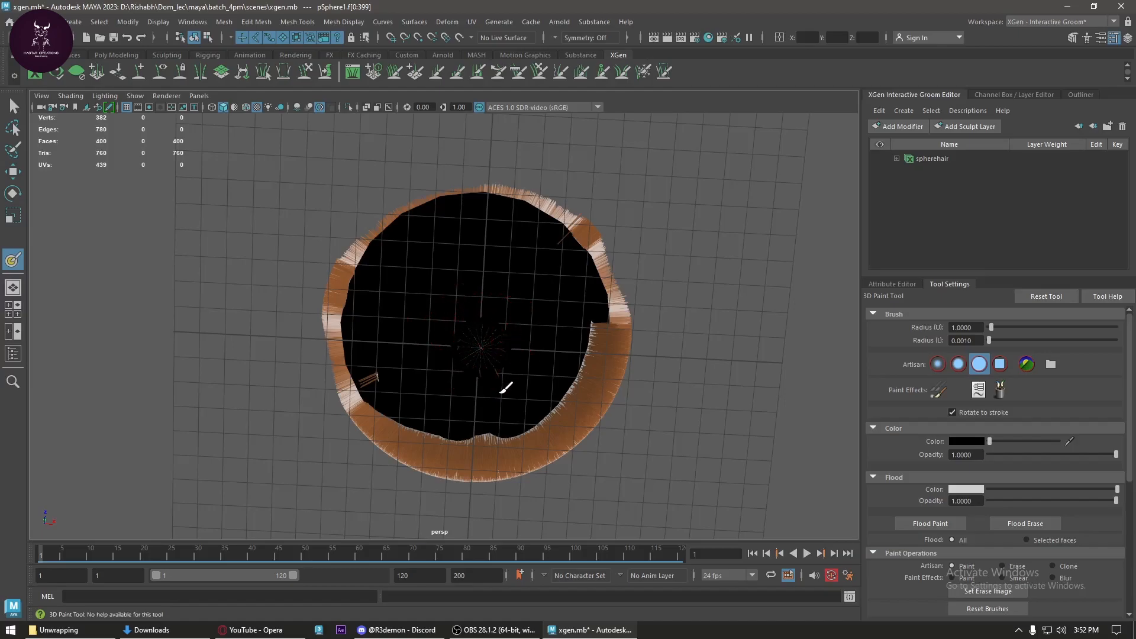
alt+drag(515, 297, 484, 352)
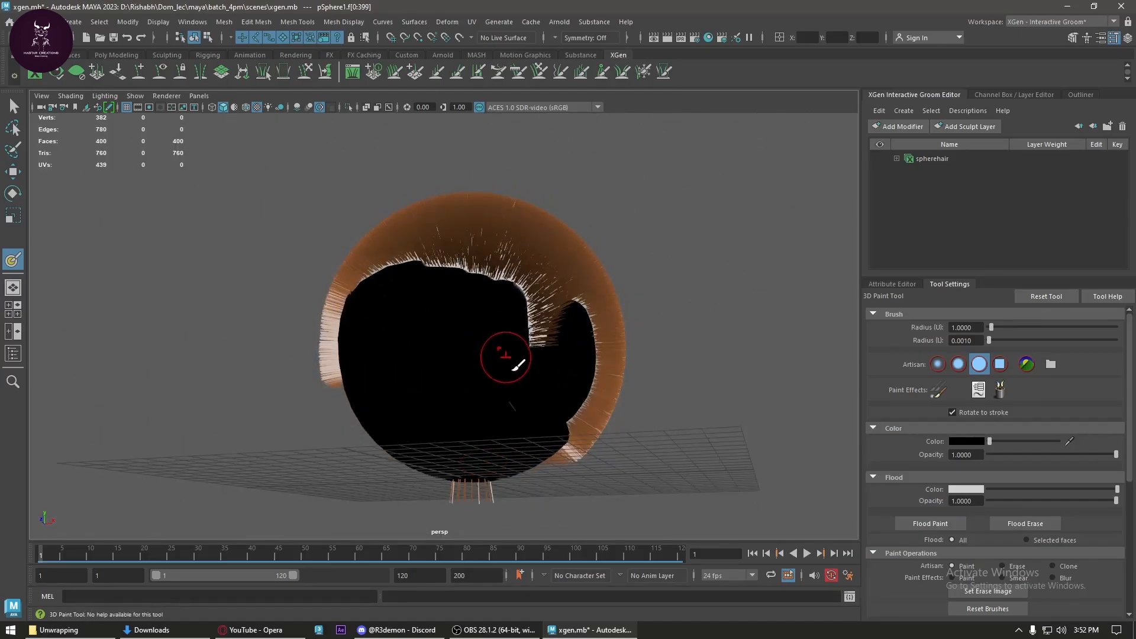
- Enlarge the brush's upper radius to 2.0294 and paint the remaining lower patches of the sphere black
mouse_move(501, 447)
alt+mouse_down()
mouse_move(459, 393)
mouse_move(479, 288)
mouse_move(469, 300)
mouse_move(487, 307)
mouse_move(461, 282)
alt+mouse_up()
mouse_move(450, 334)
alt+mouse_down()
mouse_move(492, 388)
mouse_move(535, 410)
mouse_move(552, 405)
alt+mouse_up()
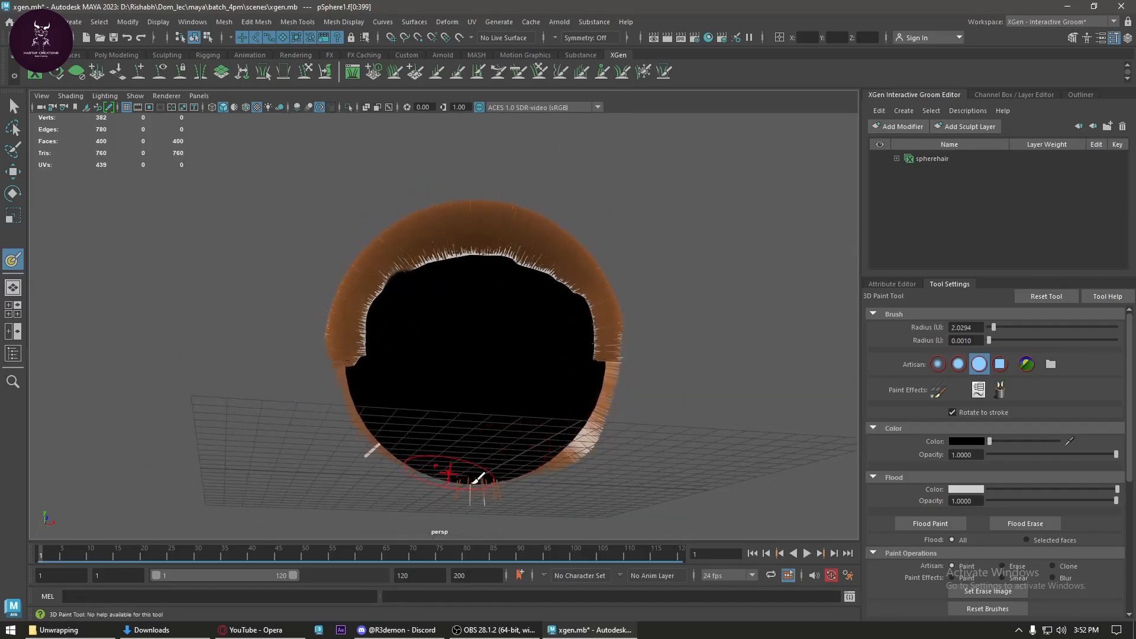
mouse_move(502, 471)
alt+mouse_down()
mouse_move(540, 474)
mouse_move(461, 456)
mouse_move(728, 437)
alt+mouse_up()
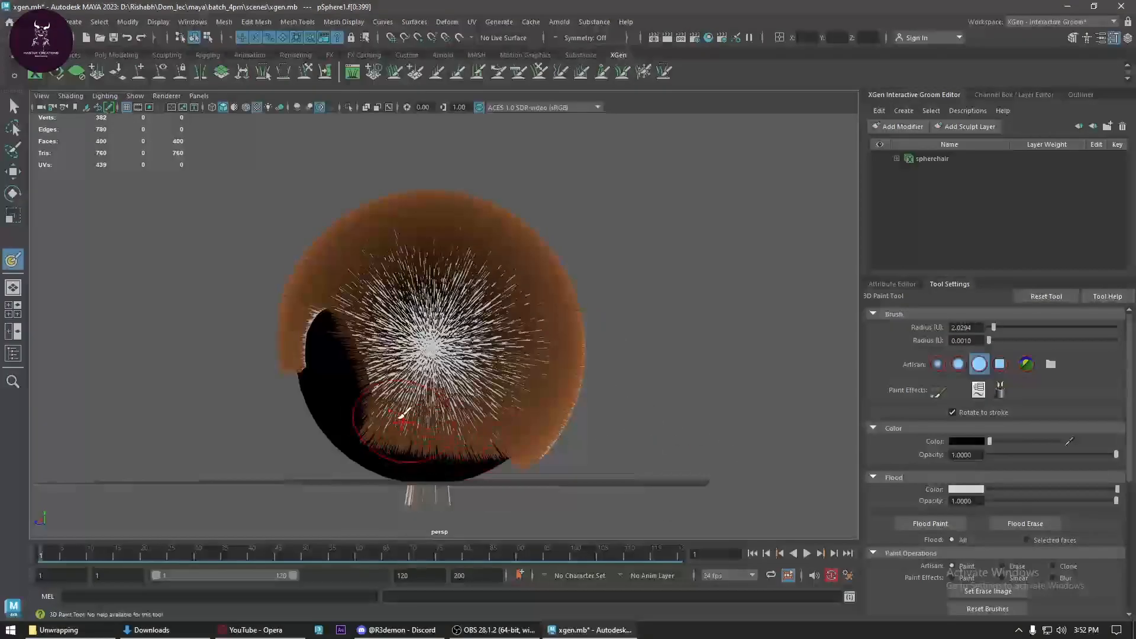
mouse_move(337, 387)
mouse_down()
mouse_move(484, 443)
mouse_move(331, 457)
mouse_move(347, 453)
mouse_up()
mouse_move(508, 439)
alt+mouse_down()
mouse_move(292, 472)
mouse_move(415, 444)
alt+mouse_up()
alt+drag(515, 437, 664, 402)
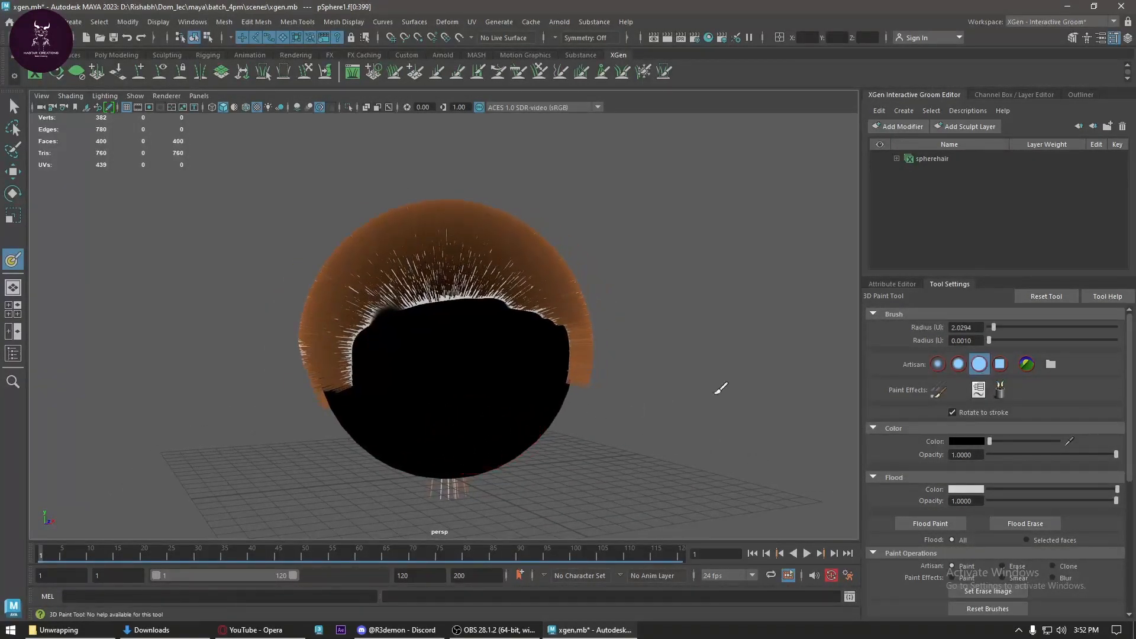
- Save the painted density mask texture of the sphere and leave the 3D Paint Tool
scroll(979, 524, down, 5)
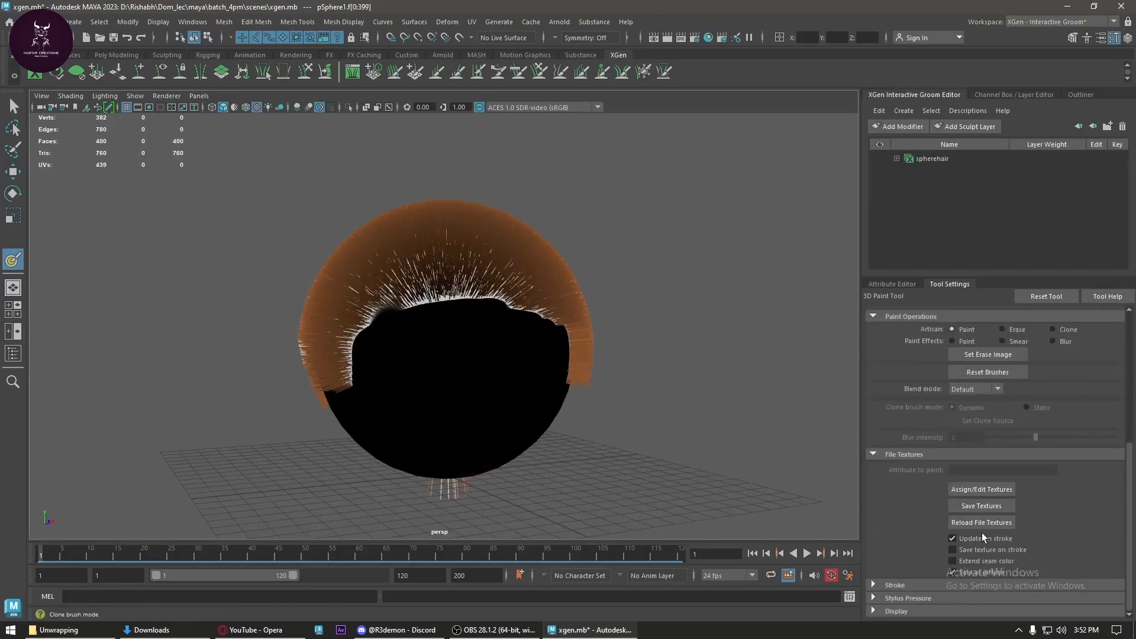
click(993, 507)
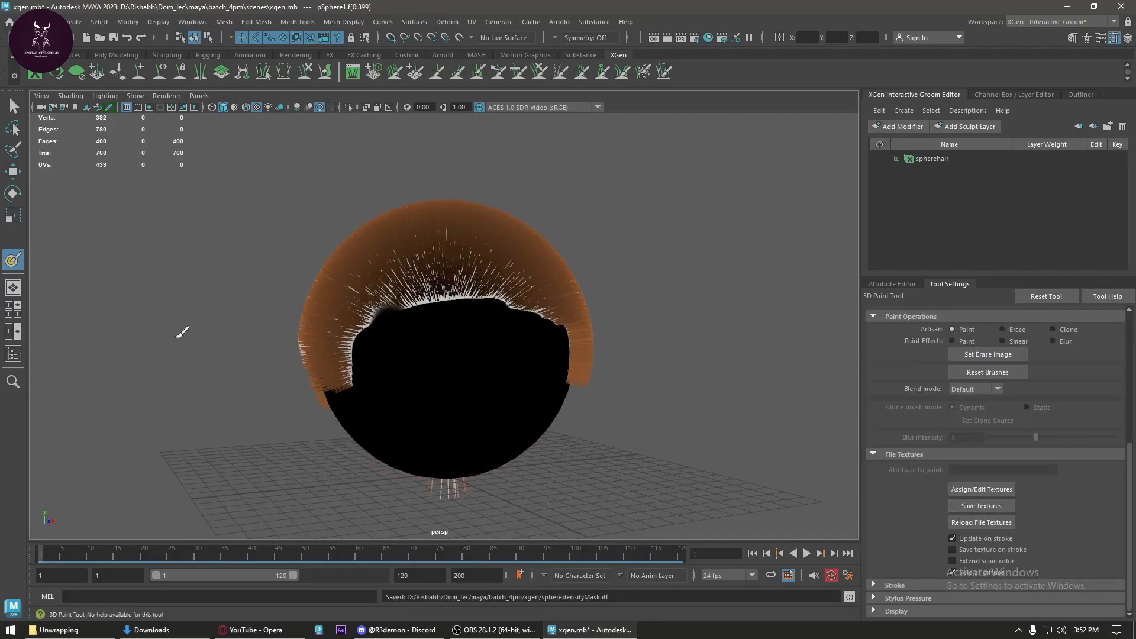
click(893, 284)
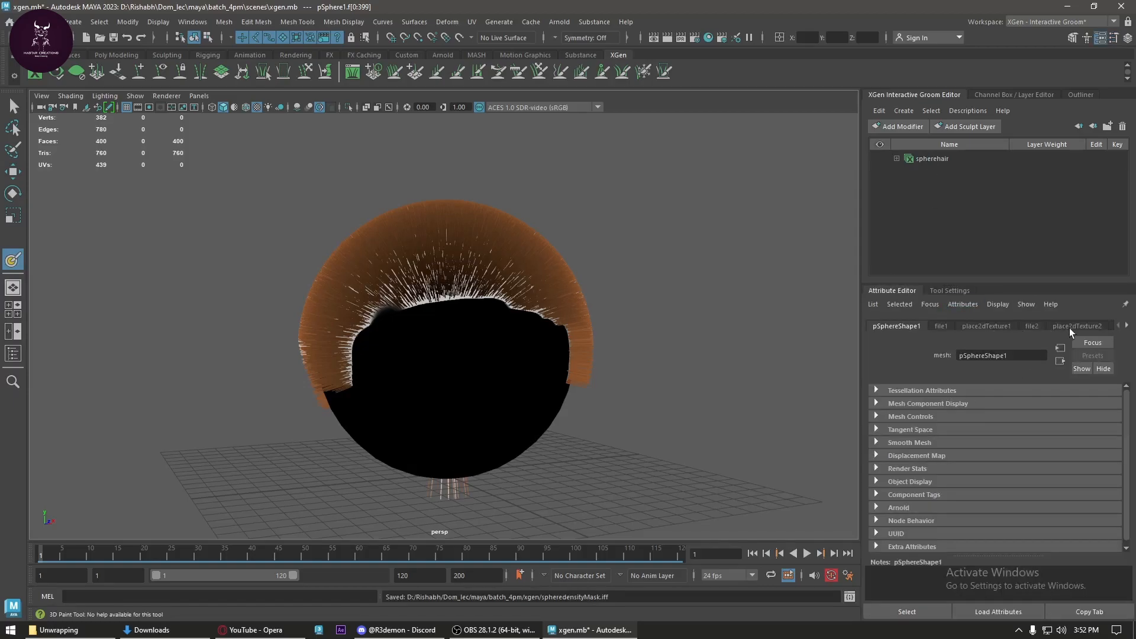
key(w)
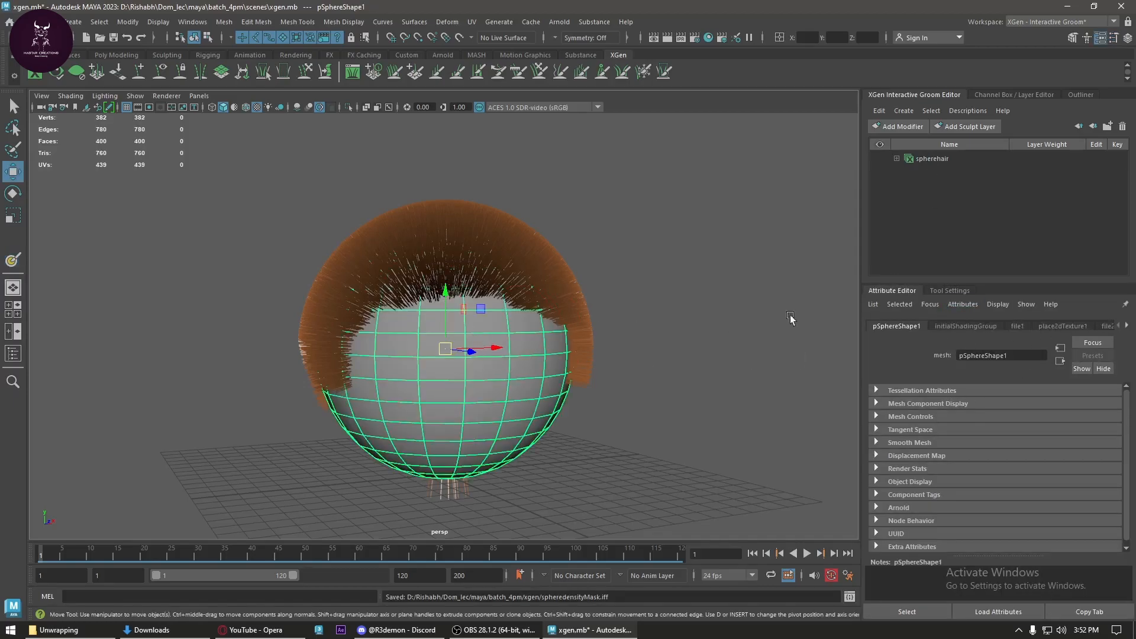
- Expand the spherehair description and examine the settings of its base, density mask, scale and sculpt nodes
click(952, 161)
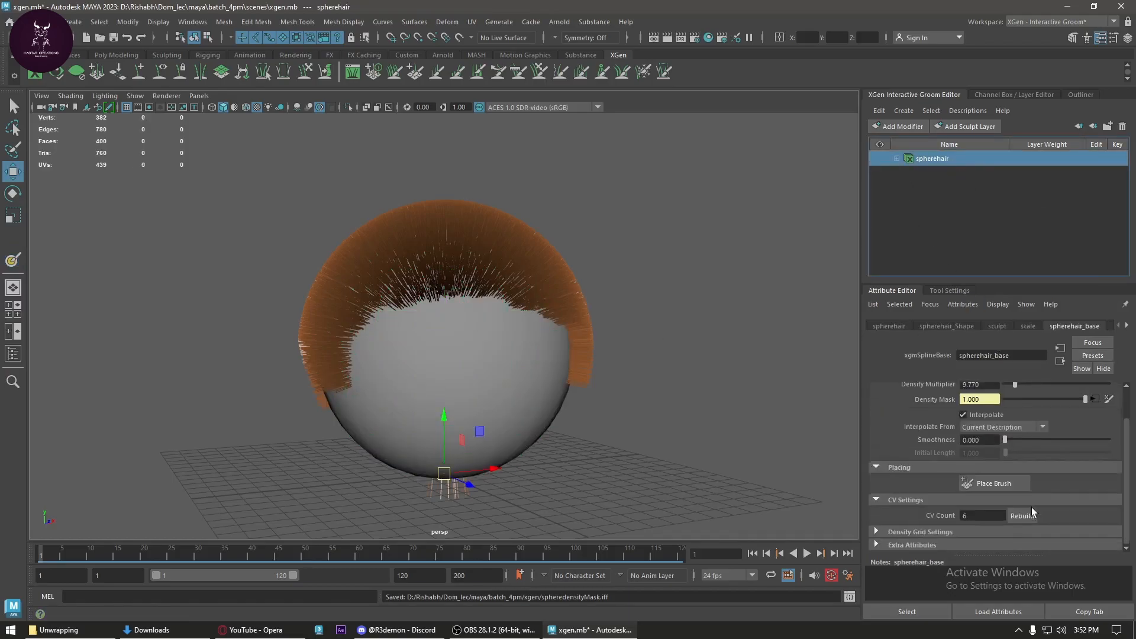
alt+drag(482, 361, 505, 399)
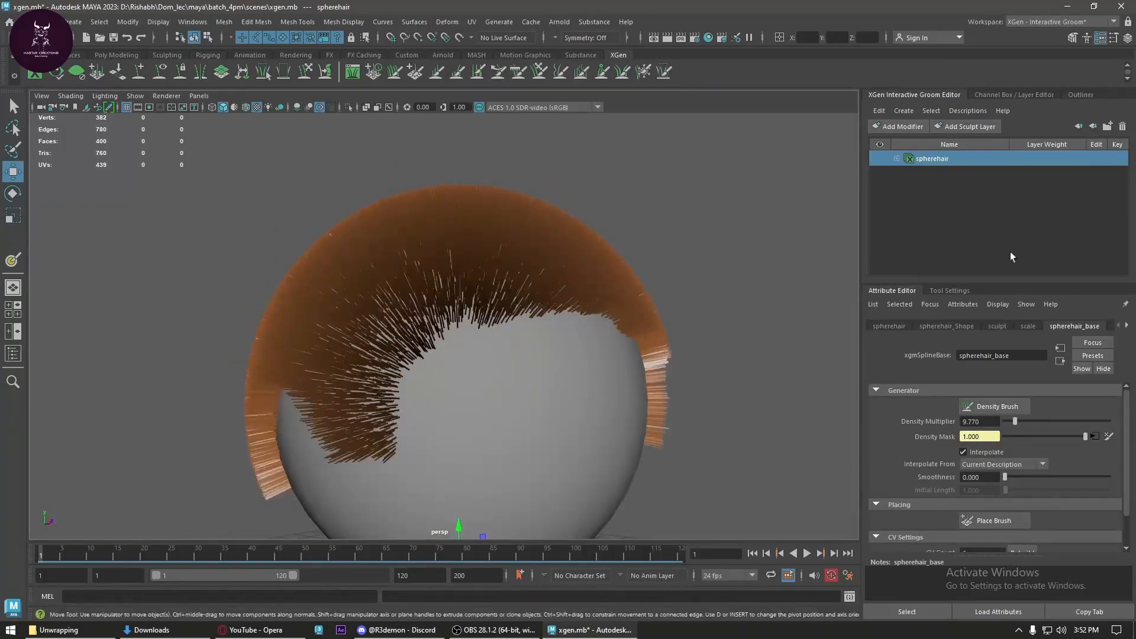
click(897, 158)
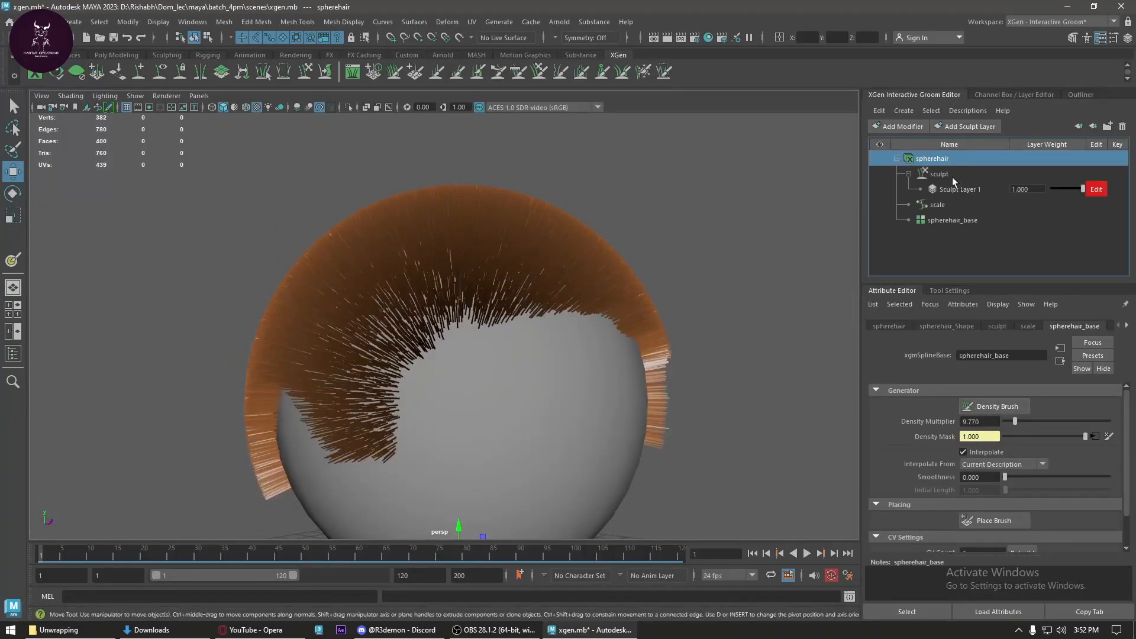
click(954, 220)
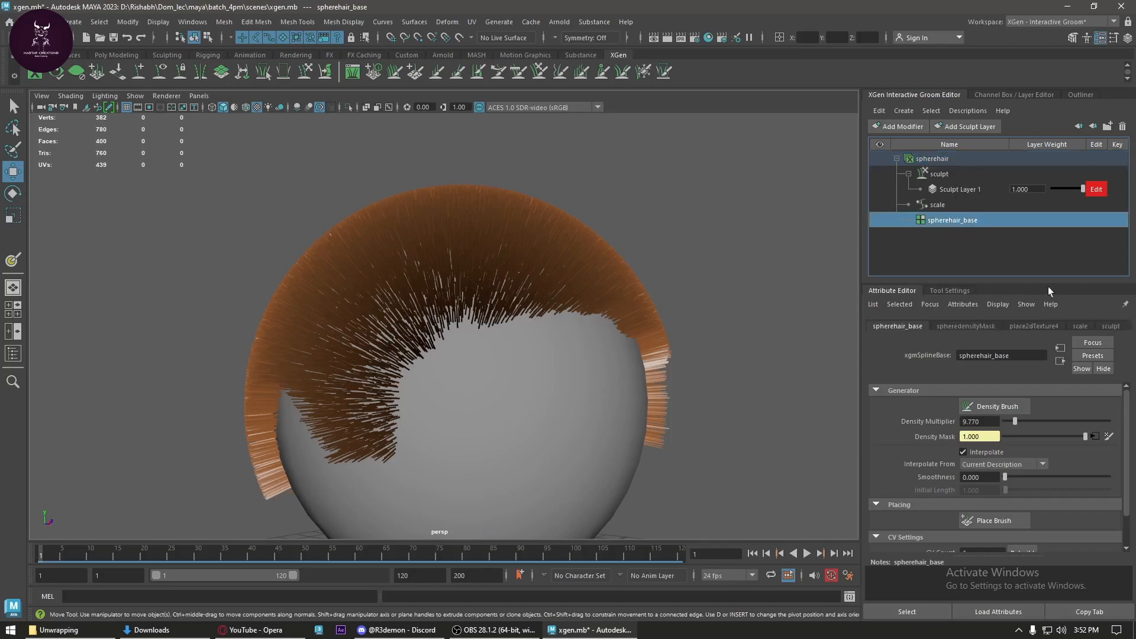
click(977, 327)
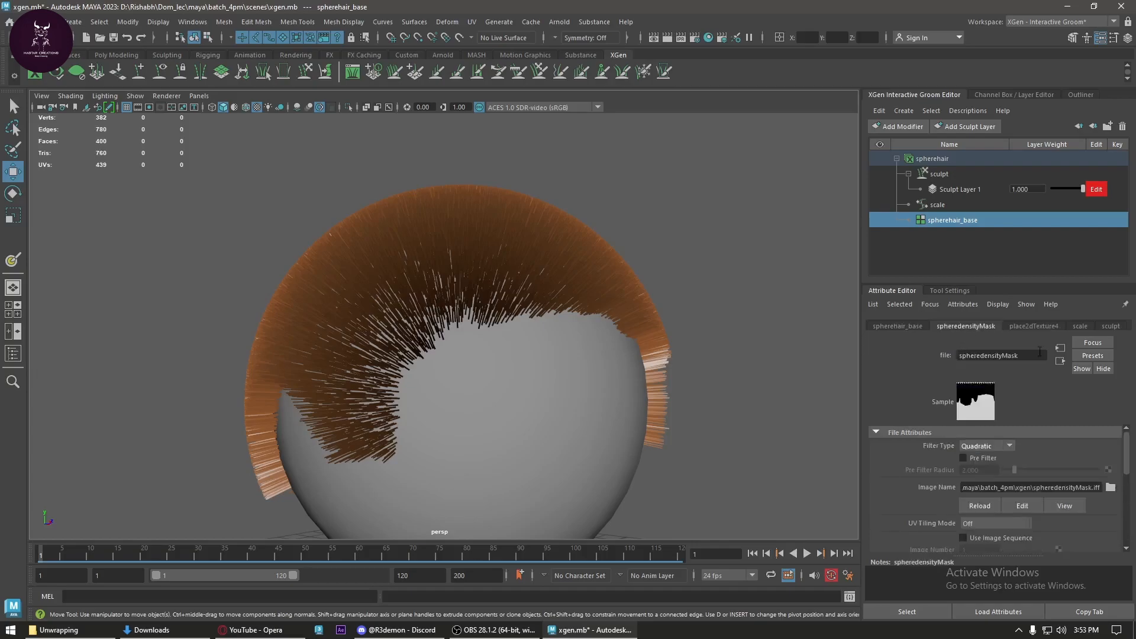
click(1080, 326)
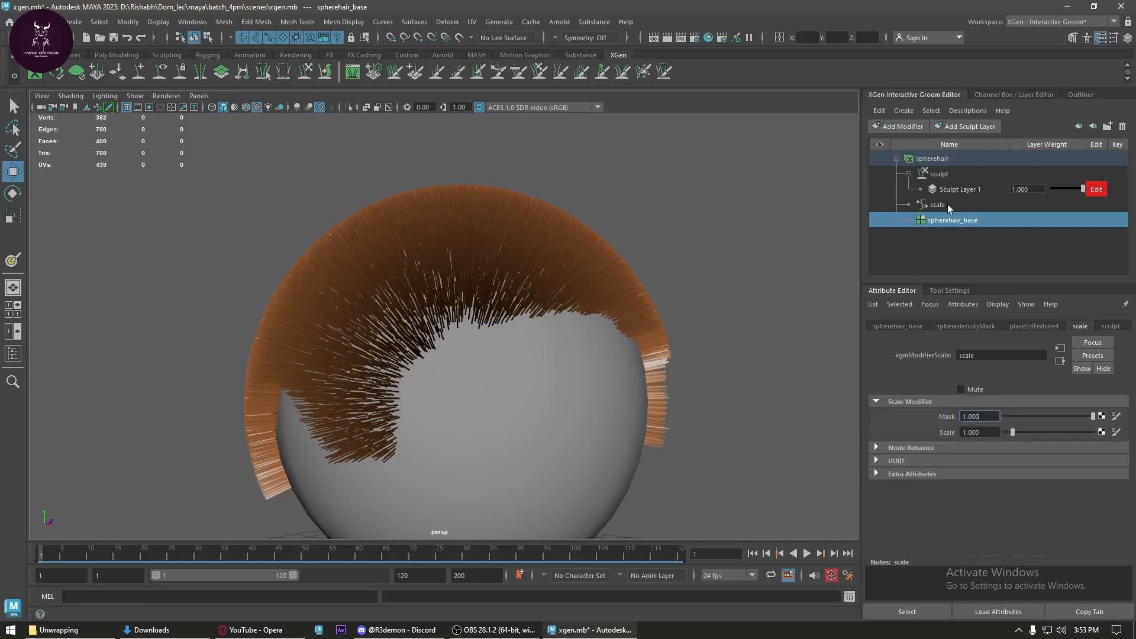
click(958, 175)
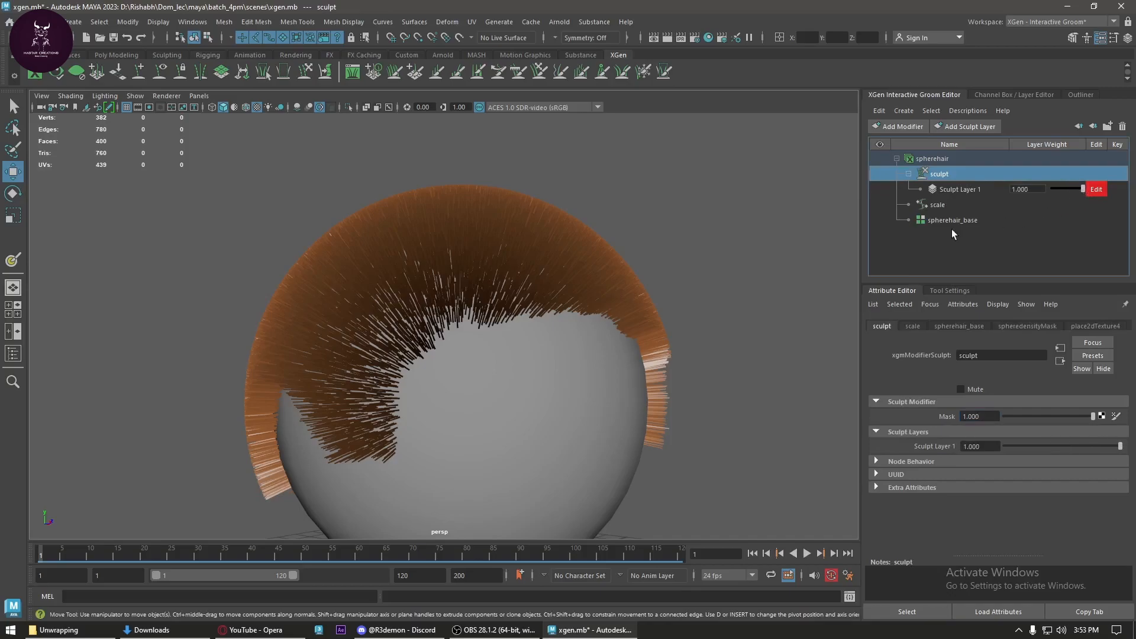
- Try a Scale of 1.312 on the groom's scale modifier, and return the value to 1
click(936, 205)
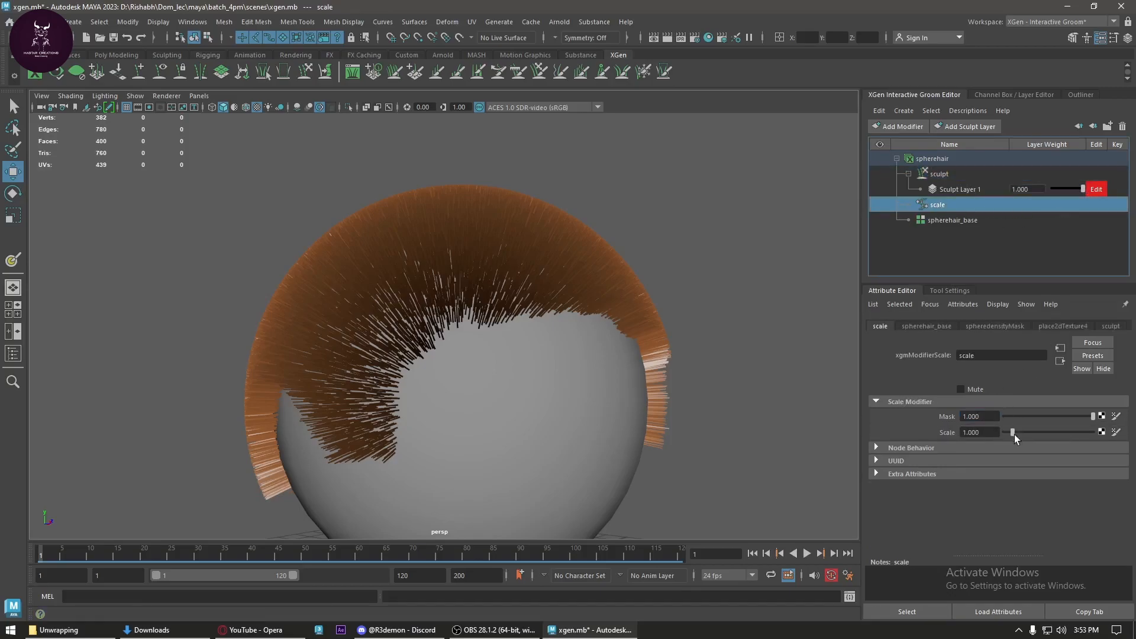
mouse_move(1012, 434)
mouse_down()
mouse_move(1042, 439)
mouse_move(1014, 440)
mouse_up()
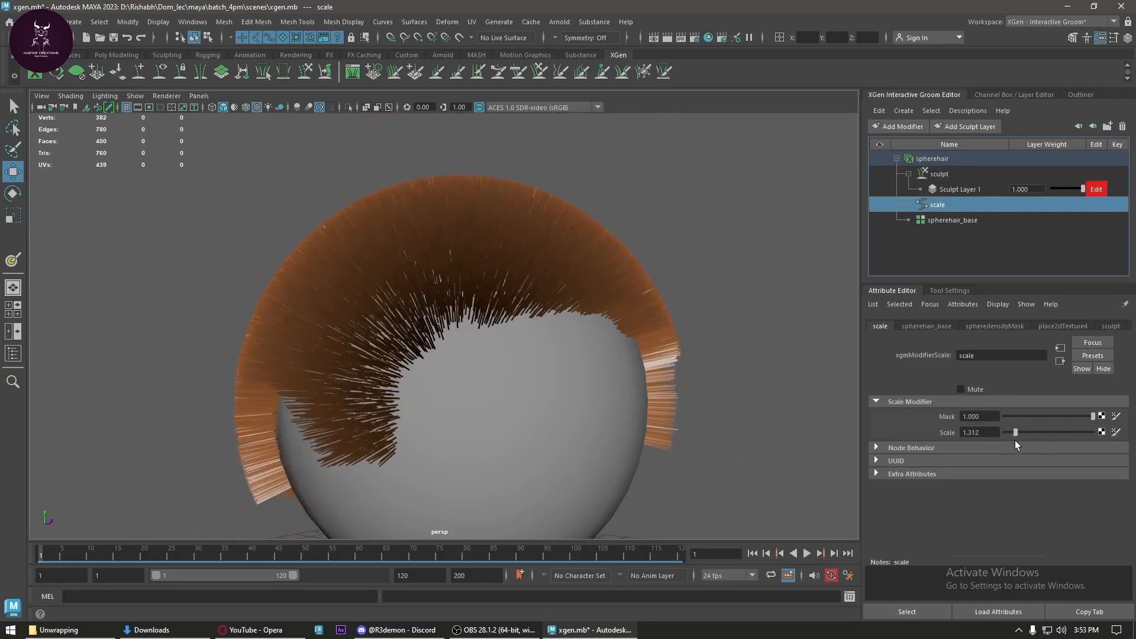
text(1)
key(Return)
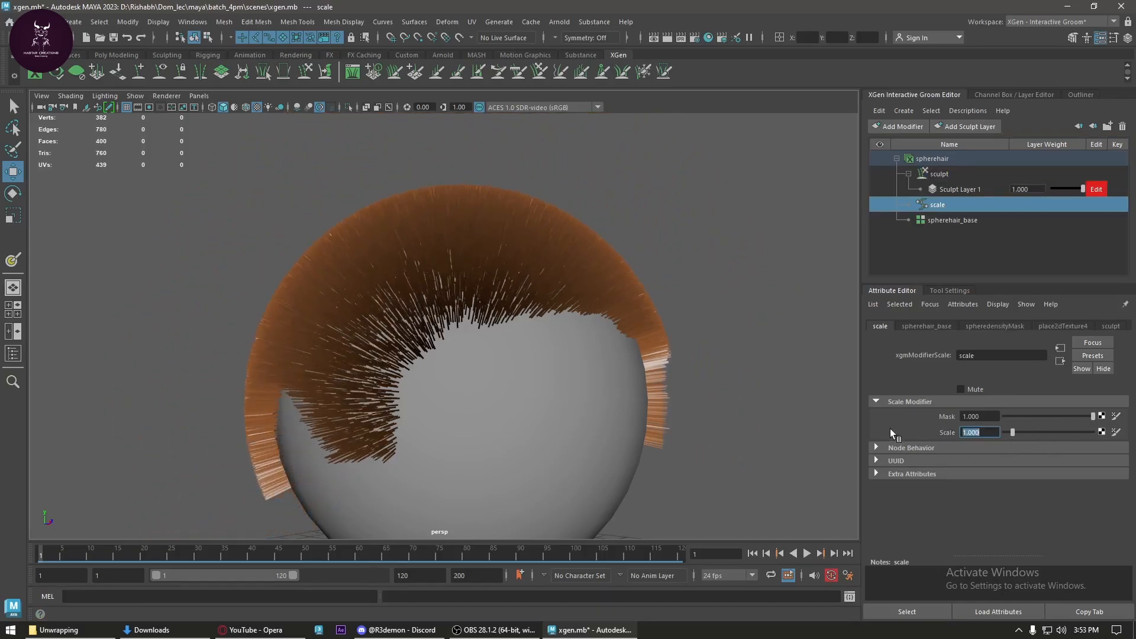
- Activate the Comb brush on Sculpt Layer 1, enlarge it to size 106 and comb the lower hair patch downward
click(957, 190)
alt+drag(592, 284, 521, 339)
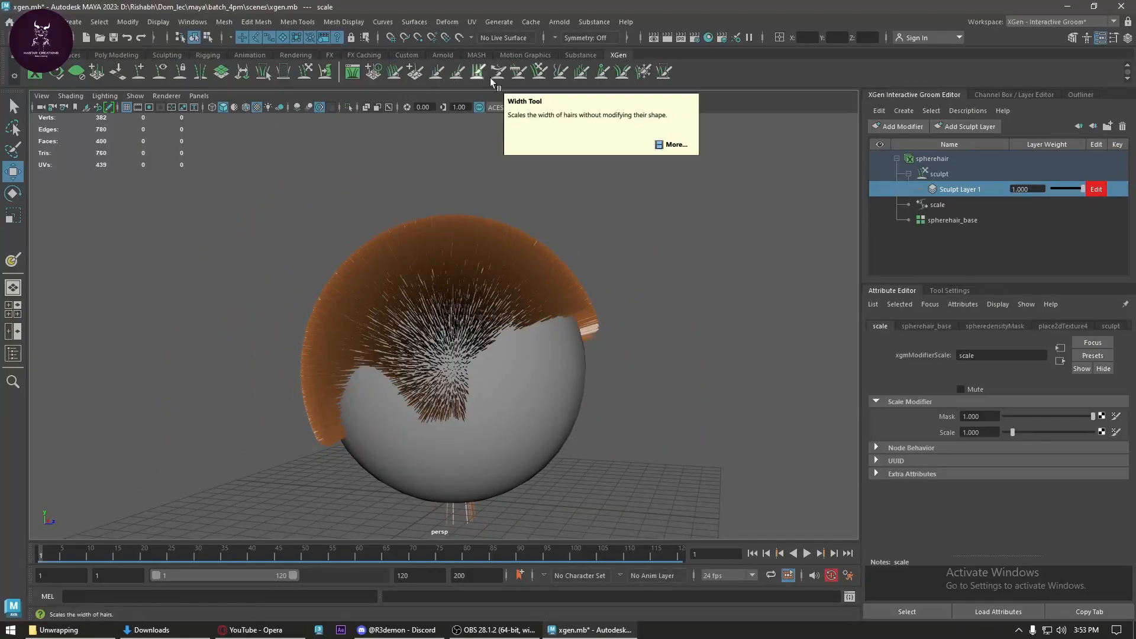
click(516, 76)
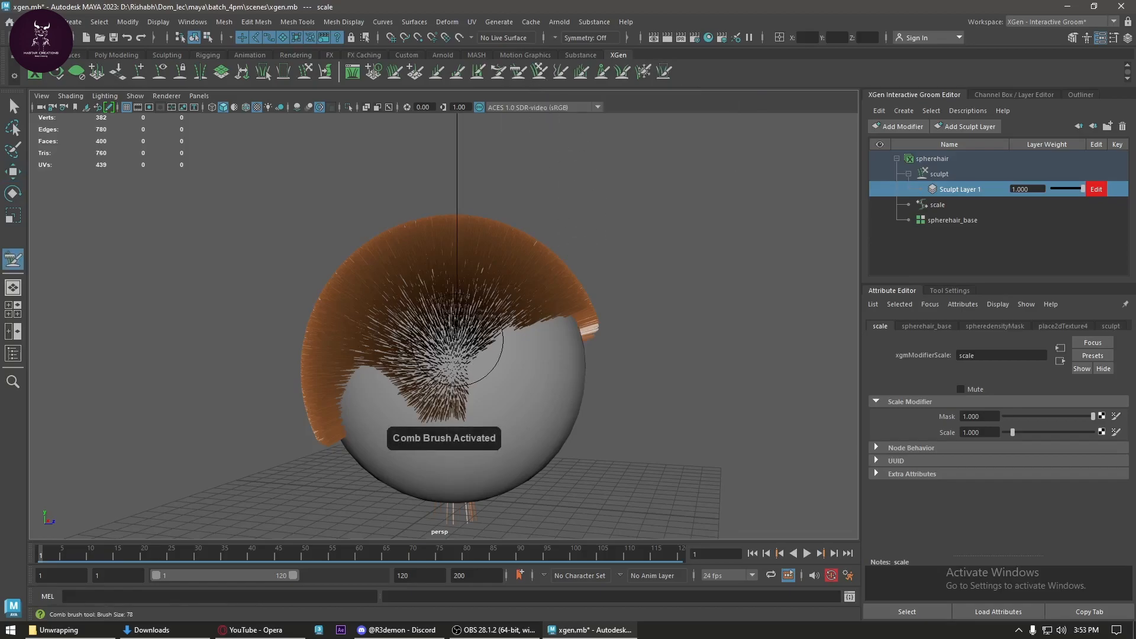
alt+drag(503, 382, 457, 157)
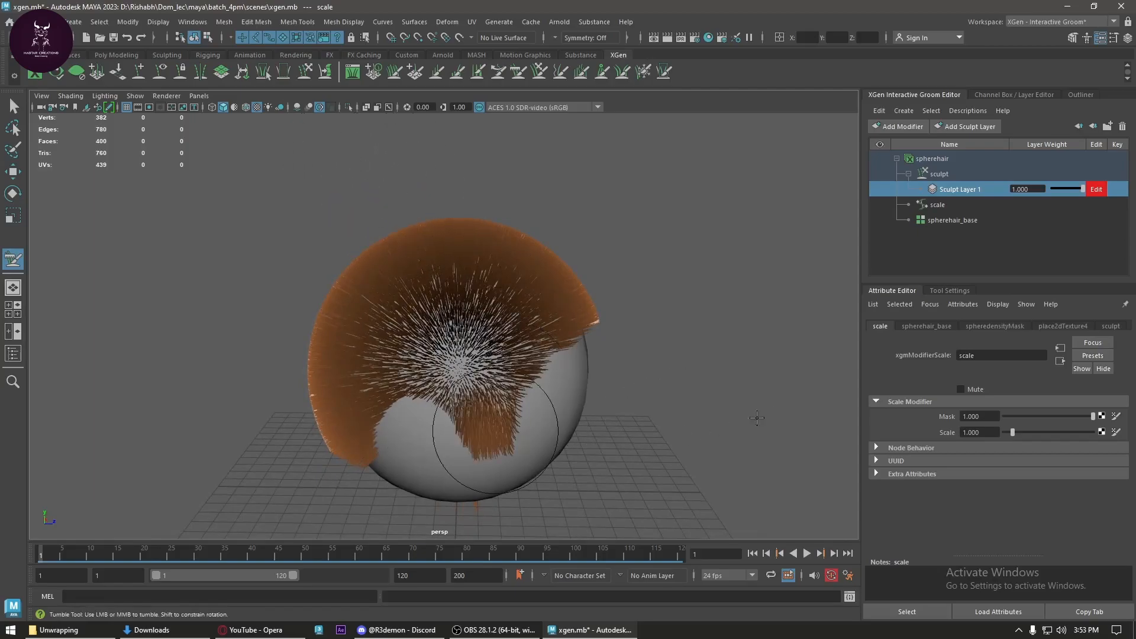
alt+drag(608, 457, 507, 431)
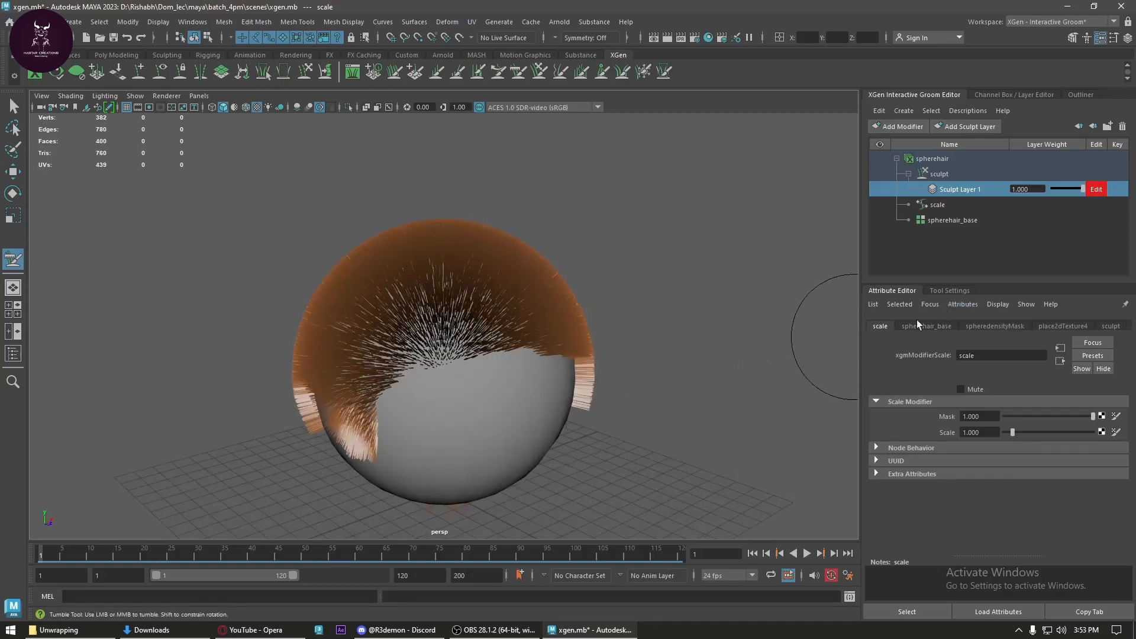
- Set the Density Multiplier of spherehair_base to 1 to thin out the hair
click(942, 220)
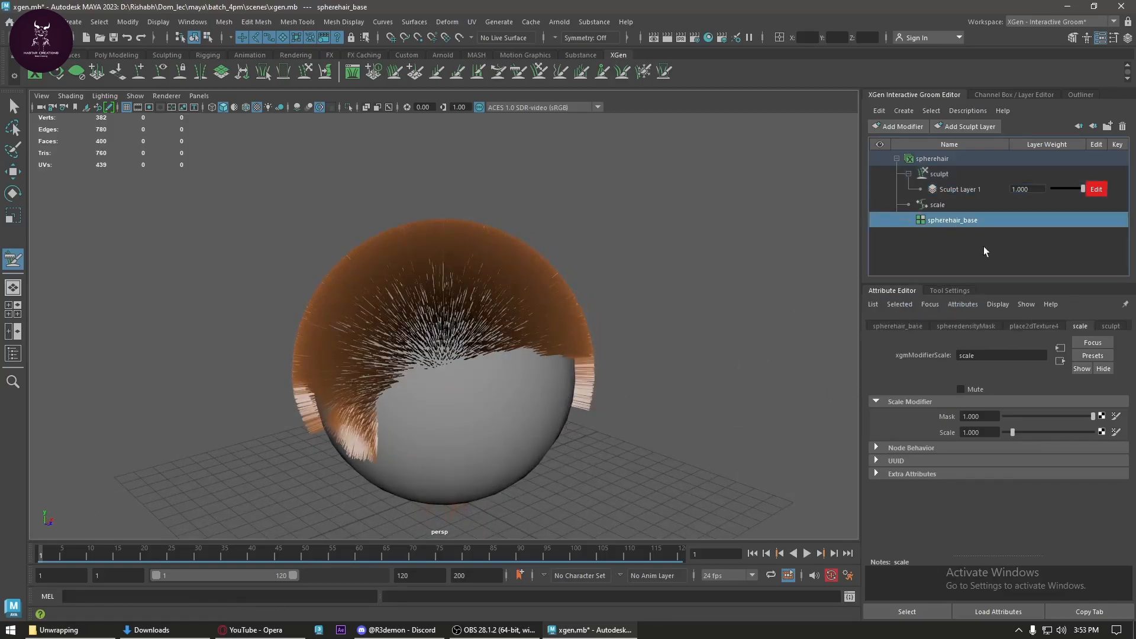
click(980, 325)
click(901, 327)
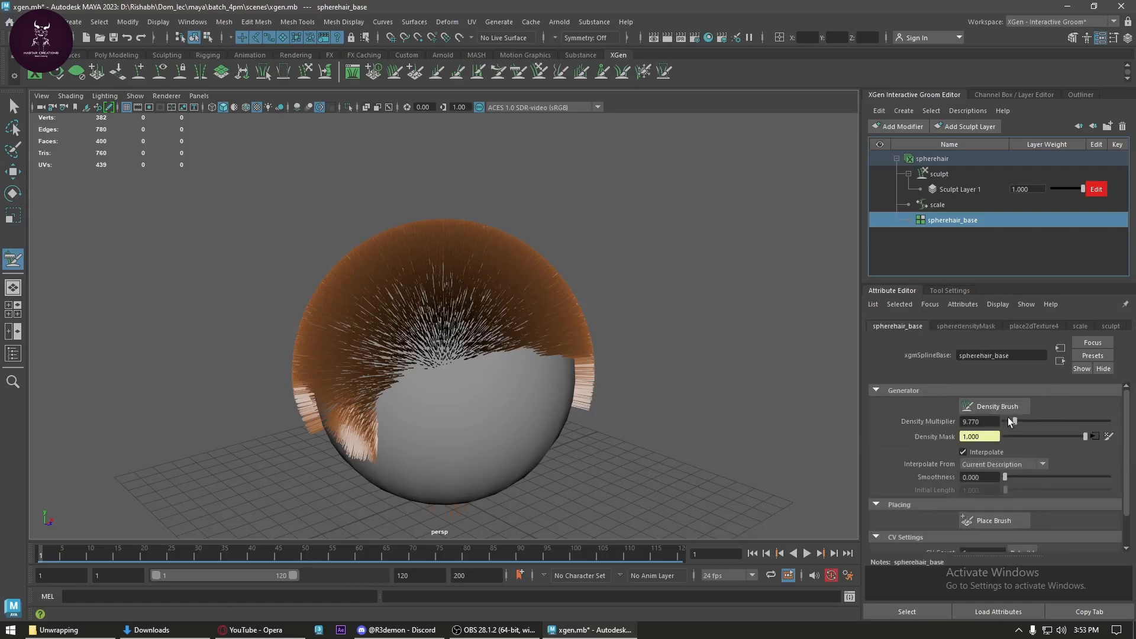
double_click(990, 419)
text(1)
key(Return)
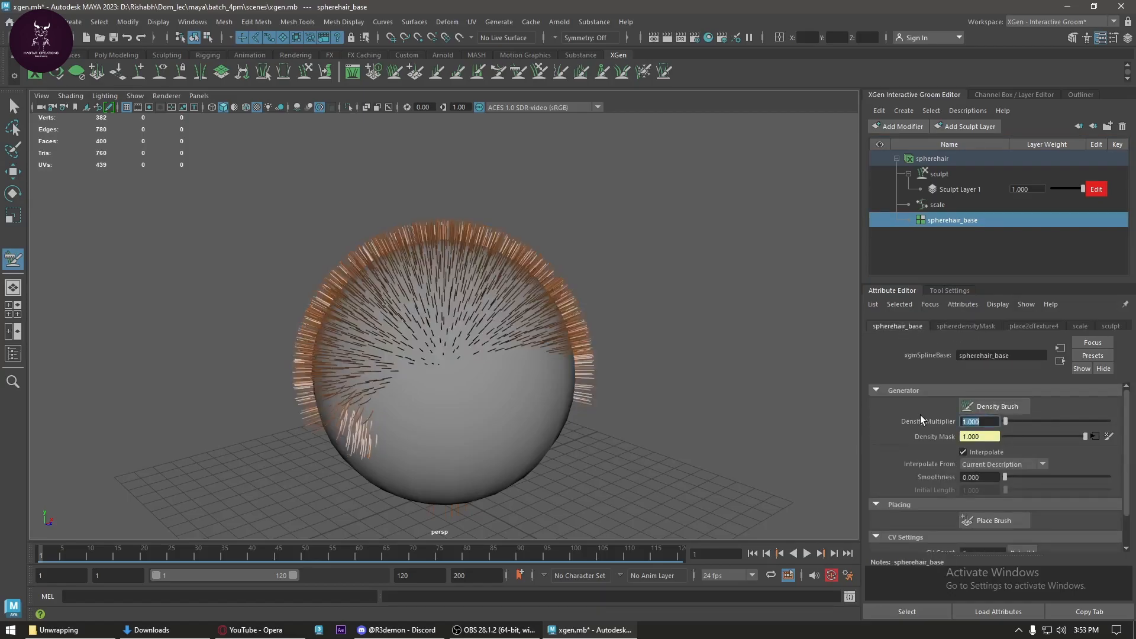
- Undo the trial comb stroke on the thinned hair and restore the Density Multiplier to 9.770
mouse_move(446, 334)
alt+mouse_down()
mouse_move(469, 417)
mouse_move(461, 431)
mouse_move(292, 411)
mouse_move(317, 380)
alt+mouse_up()
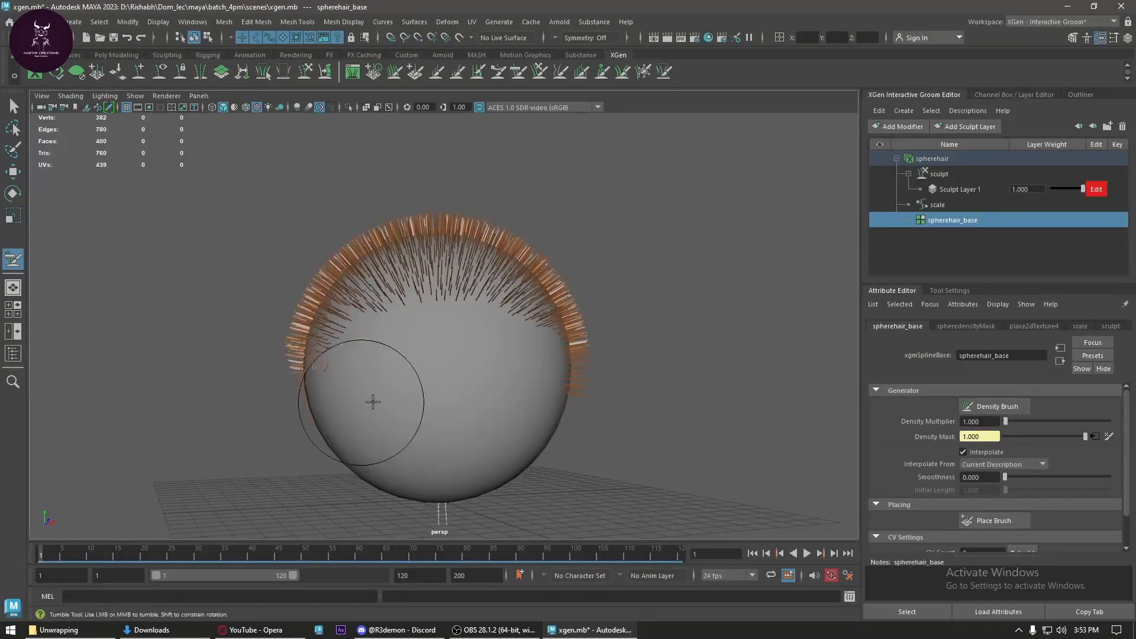
key(ctrl+z)
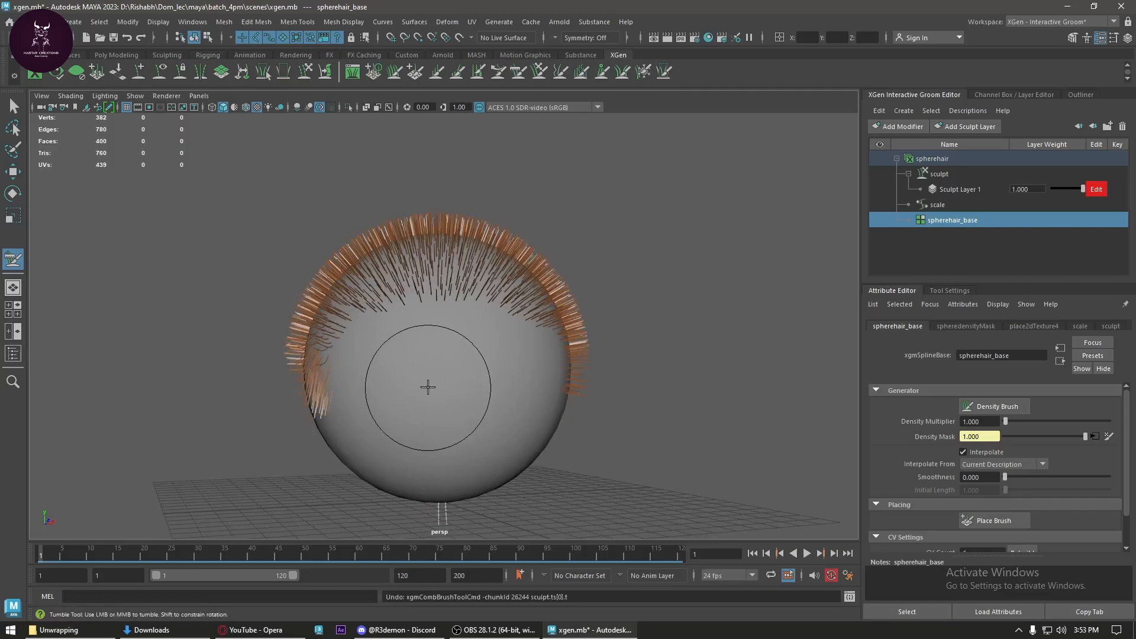
drag(1006, 422, 1015, 421)
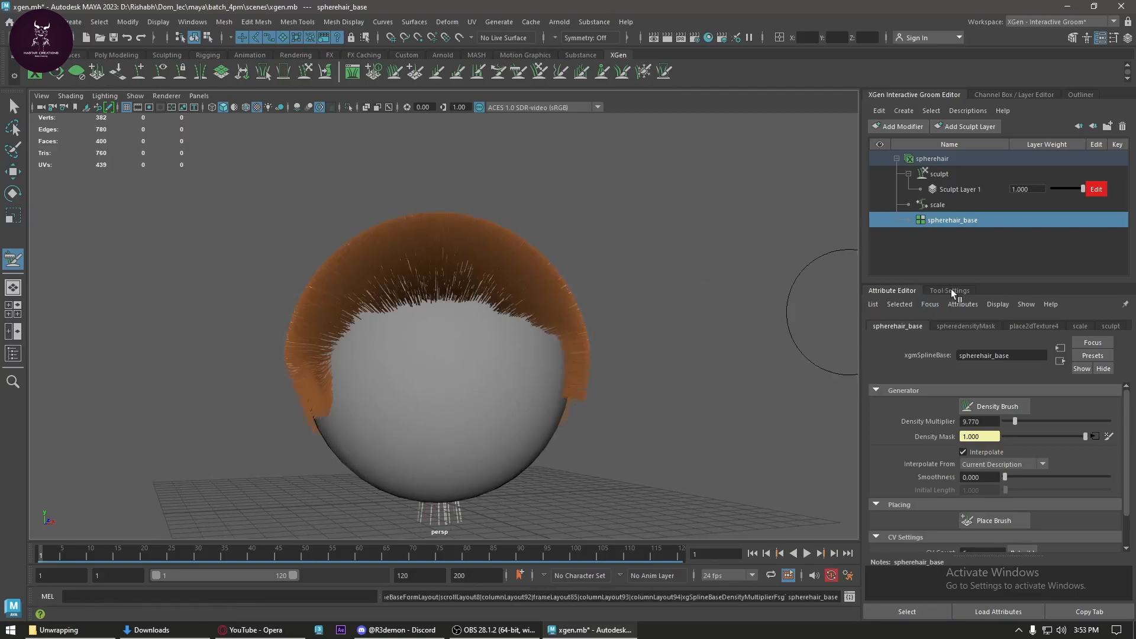
- Enable Collide with Meshes for the Comb brush and comb the hair at the sphere's side down along its surface
click(950, 290)
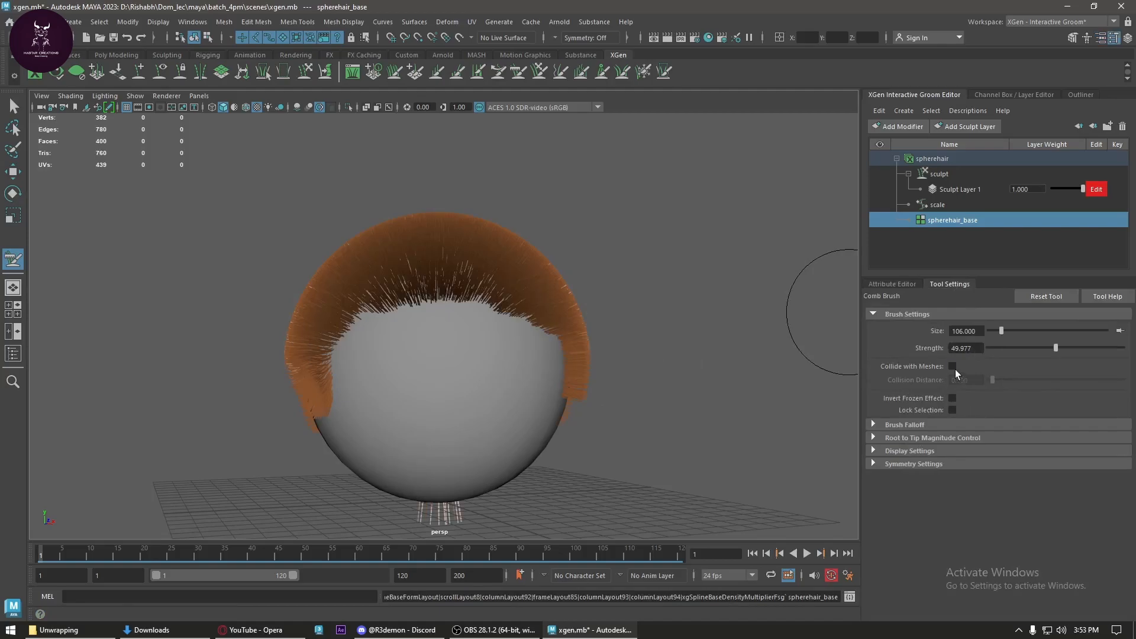
click(953, 366)
alt+drag(482, 406, 507, 413)
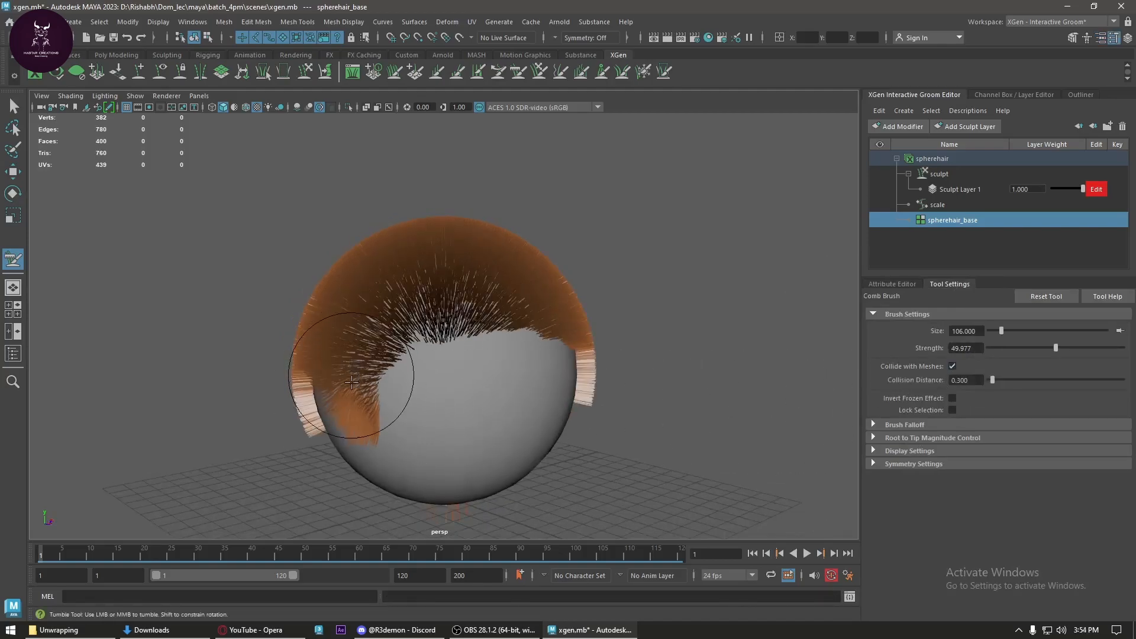
alt+drag(449, 444, 340, 433)
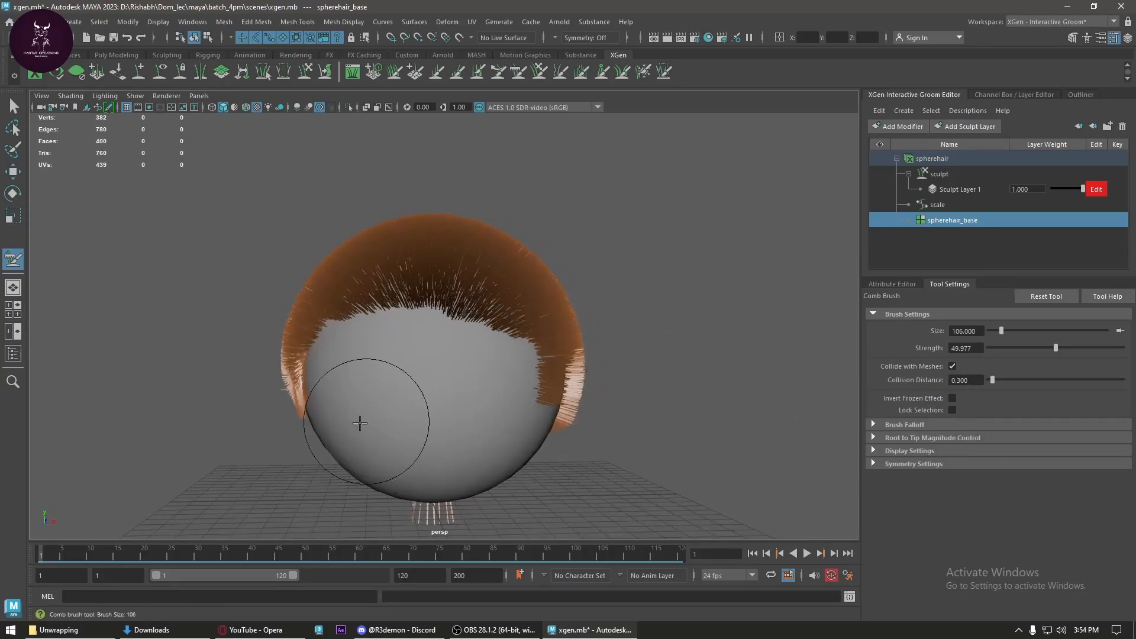
scroll(266, 436, up, 3)
alt+middle_drag(266, 437, 327, 437)
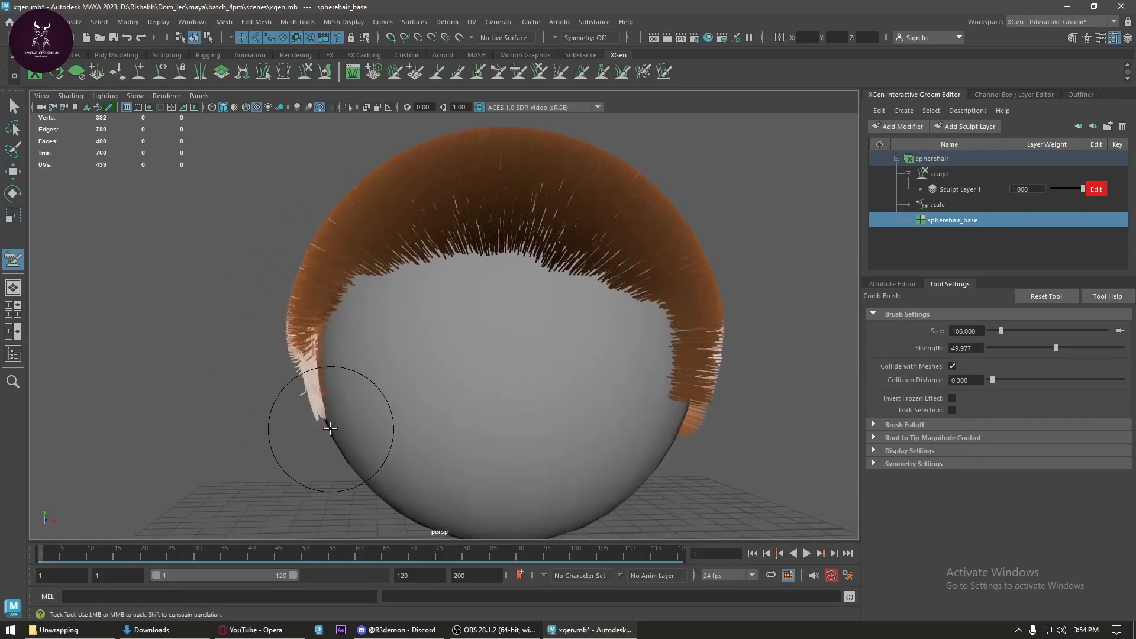
- Try combing the hair across the front of the sphere and undo these strokes
alt+drag(333, 418, 441, 402)
mouse_move(433, 468)
alt+mouse_down()
mouse_move(432, 436)
mouse_move(507, 452)
mouse_move(520, 411)
mouse_move(492, 461)
mouse_move(592, 308)
mouse_move(355, 331)
mouse_move(521, 326)
mouse_move(444, 382)
mouse_move(467, 467)
mouse_move(482, 368)
mouse_move(375, 432)
alt+mouse_up()
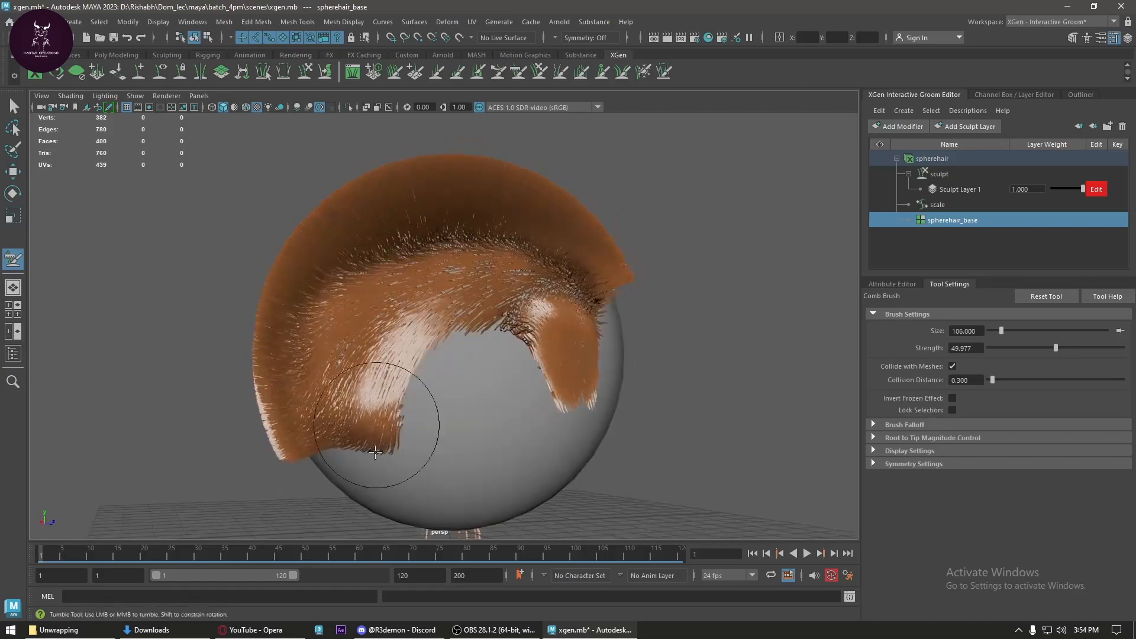
mouse_move(328, 389)
mouse_down()
mouse_move(343, 381)
mouse_move(685, 431)
mouse_move(457, 457)
mouse_move(512, 426)
mouse_move(445, 384)
mouse_move(519, 409)
mouse_up()
key(ctrl+z)
key(ctrl+z)
key(ctrl+z)
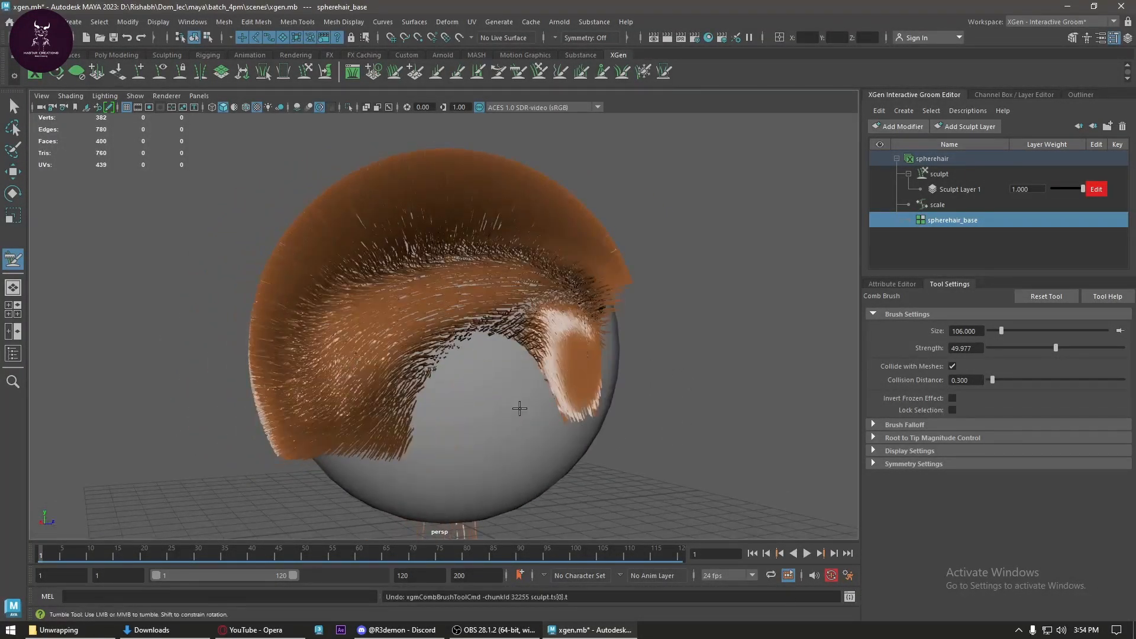
key(ctrl+z)
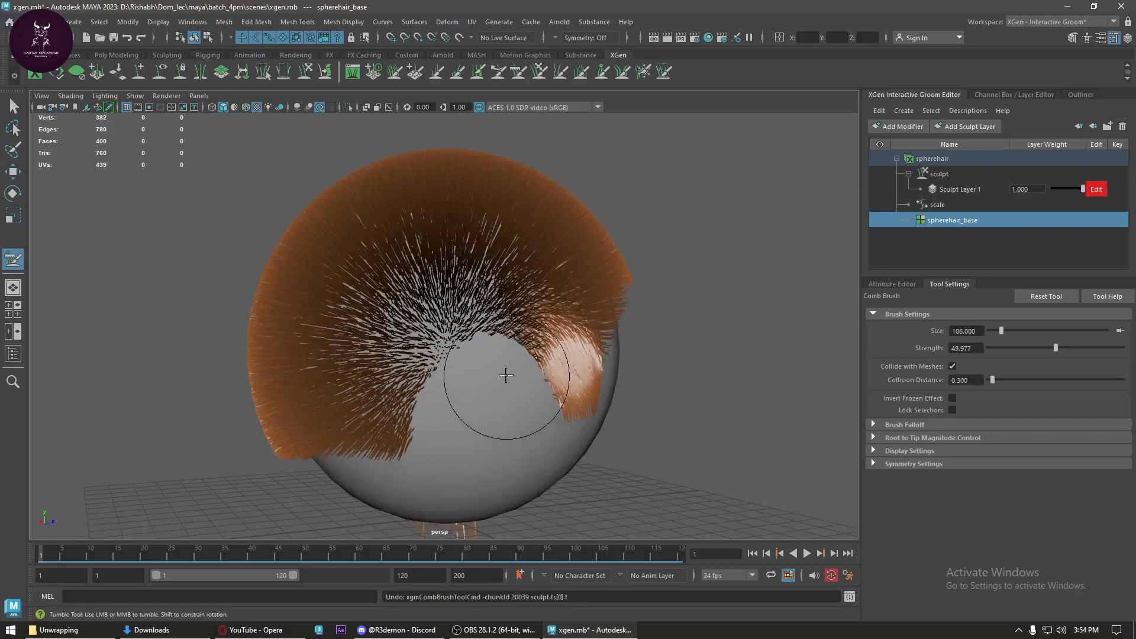
key(ctrl+z)
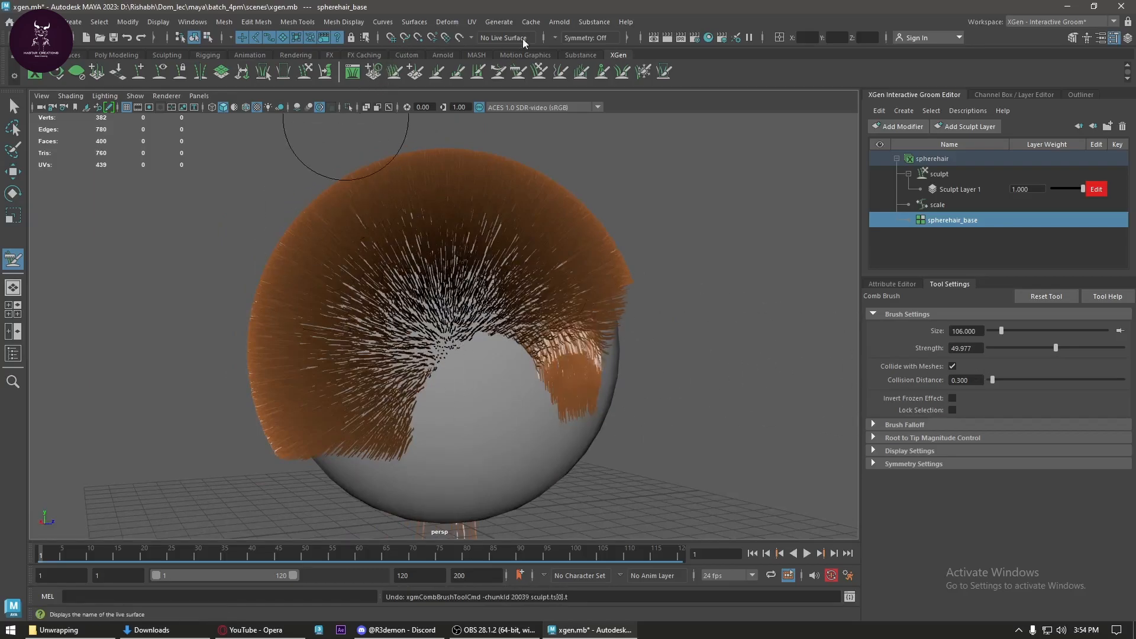
- Turn on symmetry for the brushes, trying Object X first and settling on World X
click(565, 39)
click(583, 94)
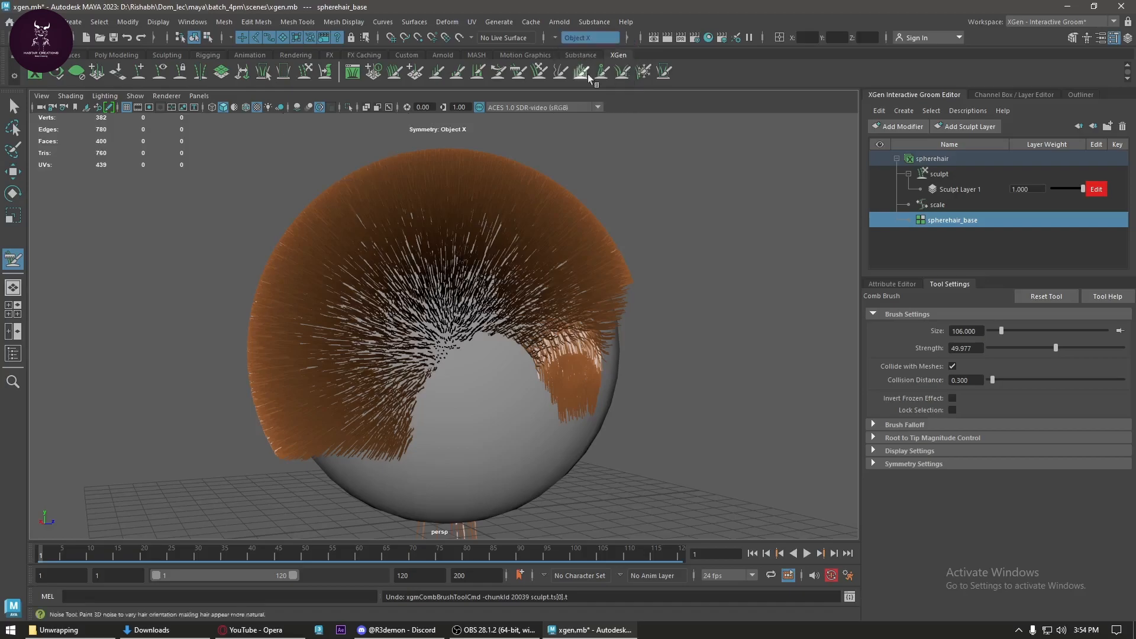
alt+drag(582, 362, 431, 375)
mouse_move(685, 343)
alt+mouse_down()
mouse_move(610, 324)
mouse_move(613, 284)
alt+mouse_up()
click(572, 40)
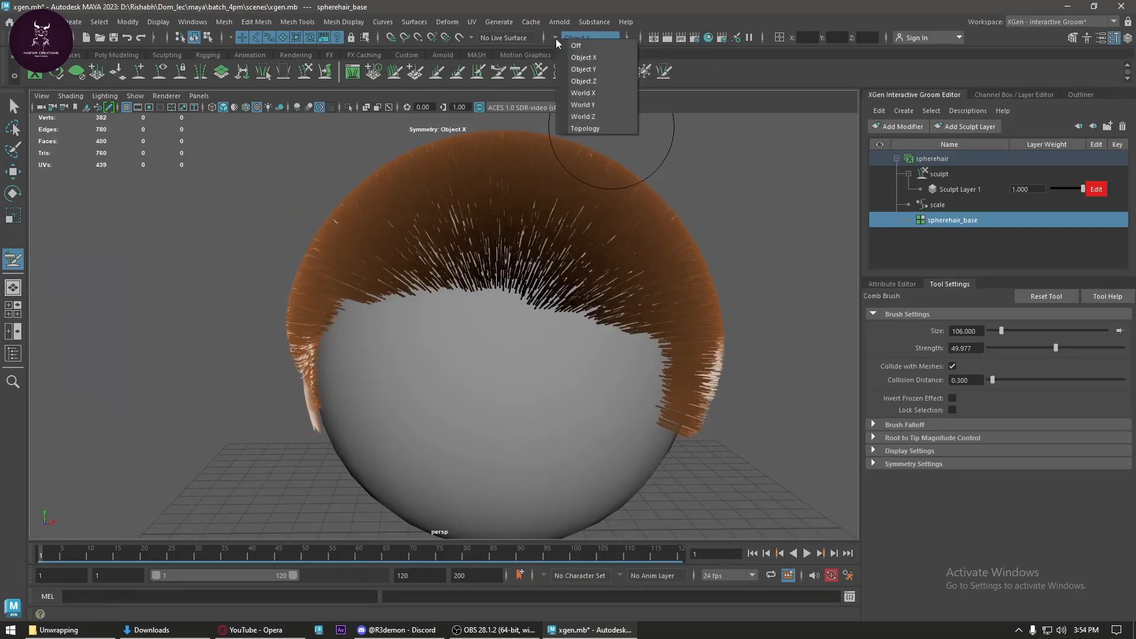
click(591, 88)
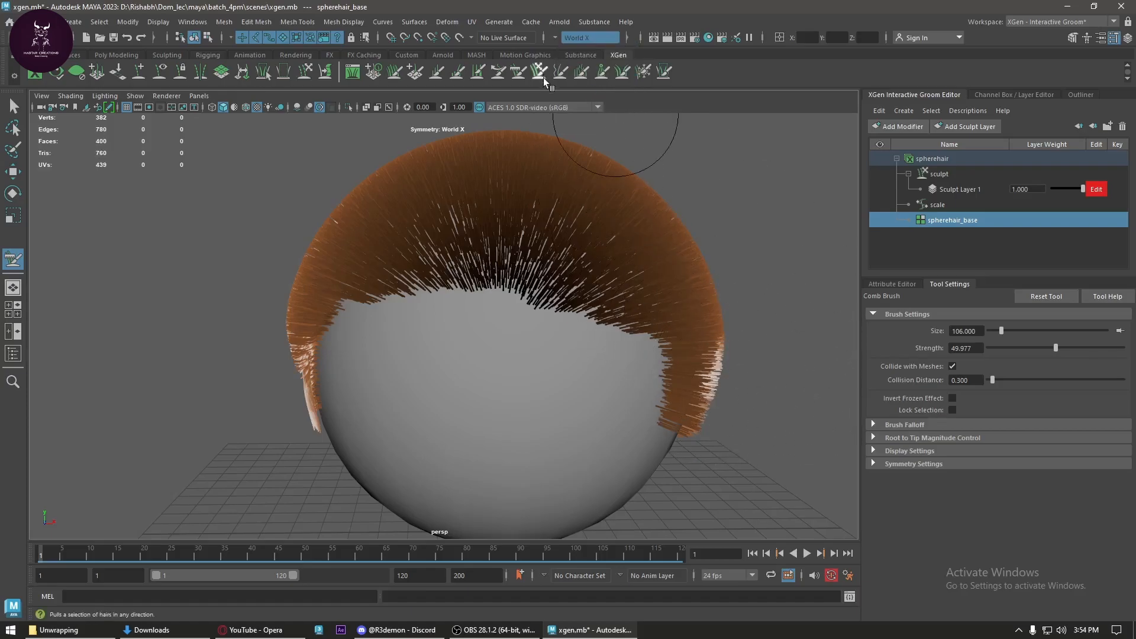
- Turn off the scene-wide symmetry and set the Comb brush's own symmetry to Object X
click(554, 38)
click(584, 46)
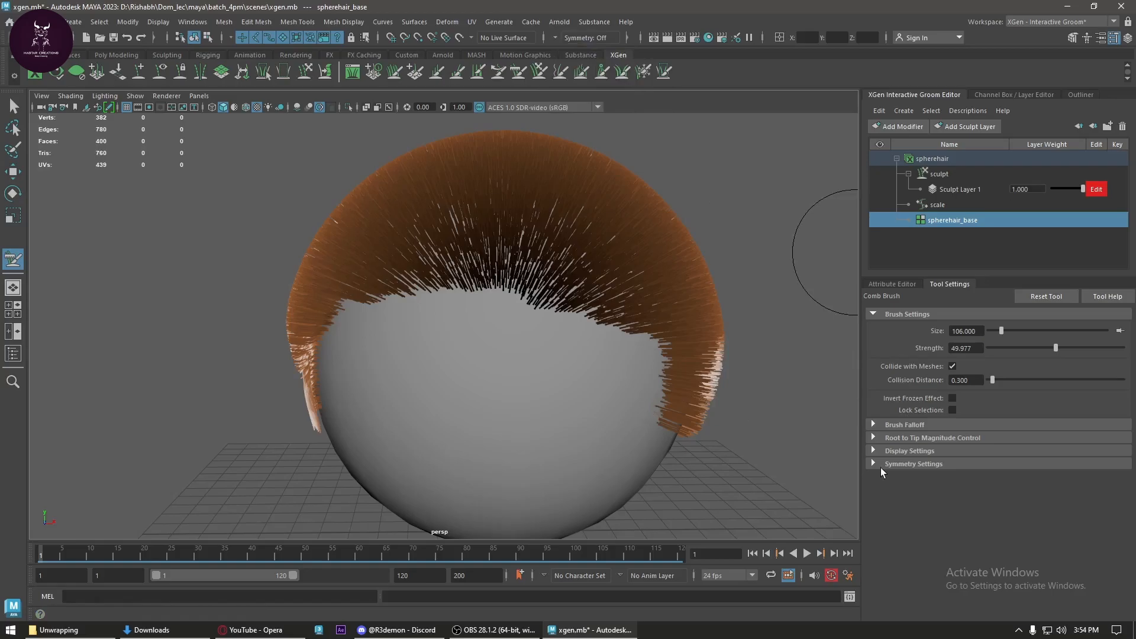
click(879, 464)
click(982, 481)
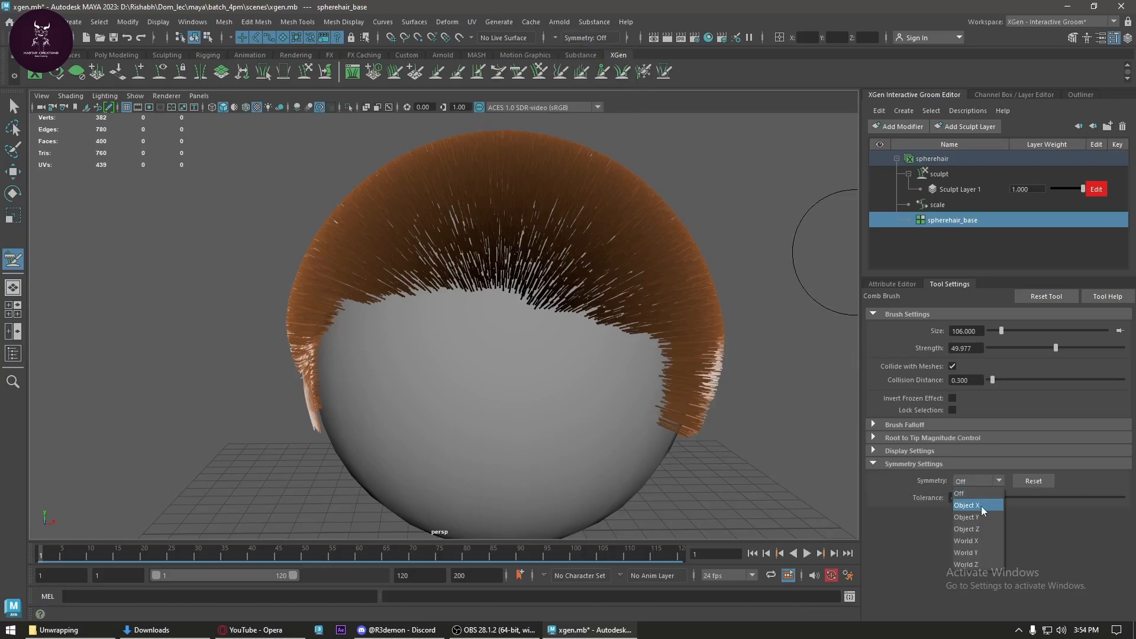
click(981, 506)
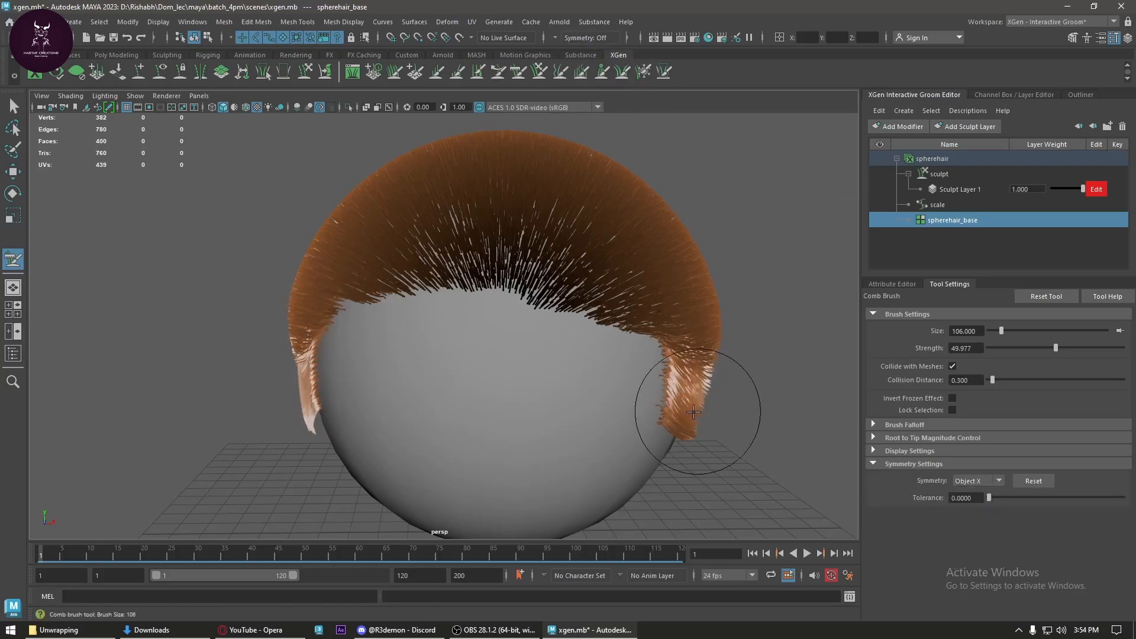
- Comb the hair at the sphere's side down and back along the surface with the mirrored Comb brush
alt+drag(698, 411, 537, 358)
drag(475, 259, 459, 387)
drag(452, 278, 439, 418)
mouse_move(441, 252)
mouse_down()
mouse_move(582, 272)
mouse_move(574, 281)
mouse_move(568, 255)
mouse_up()
mouse_move(404, 260)
alt+mouse_down()
mouse_move(562, 271)
mouse_move(433, 272)
alt+mouse_up()
drag(441, 346, 582, 308)
mouse_move(446, 346)
mouse_down()
mouse_move(526, 325)
mouse_move(605, 324)
mouse_up()
mouse_move(453, 347)
mouse_down()
mouse_move(600, 342)
mouse_move(621, 370)
mouse_up()
- Comb the hair behind the sideburn diagonally down toward the back of the sphere
mouse_move(589, 387)
alt+mouse_down()
mouse_move(482, 356)
mouse_move(534, 377)
alt+mouse_up()
drag(418, 356, 561, 411)
drag(477, 358, 568, 461)
alt+drag(547, 411, 507, 397)
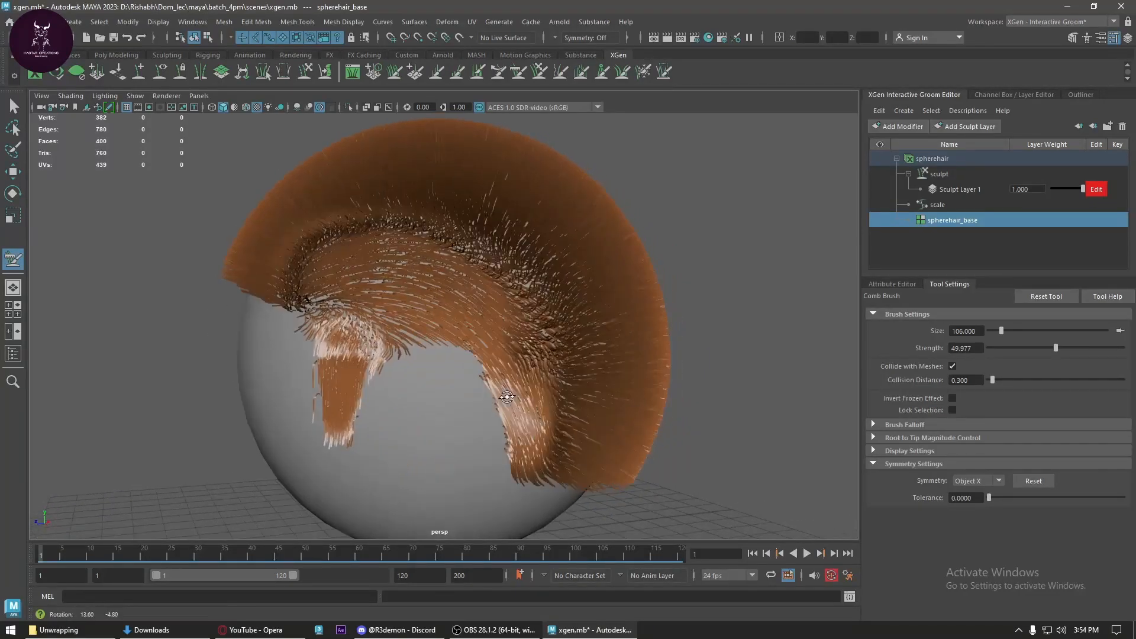
drag(445, 337, 550, 446)
drag(502, 390, 553, 464)
scroll(509, 445, down, 3)
alt+drag(478, 428, 405, 413)
mouse_move(511, 410)
alt+mouse_down()
mouse_move(450, 417)
mouse_move(431, 391)
alt+mouse_up()
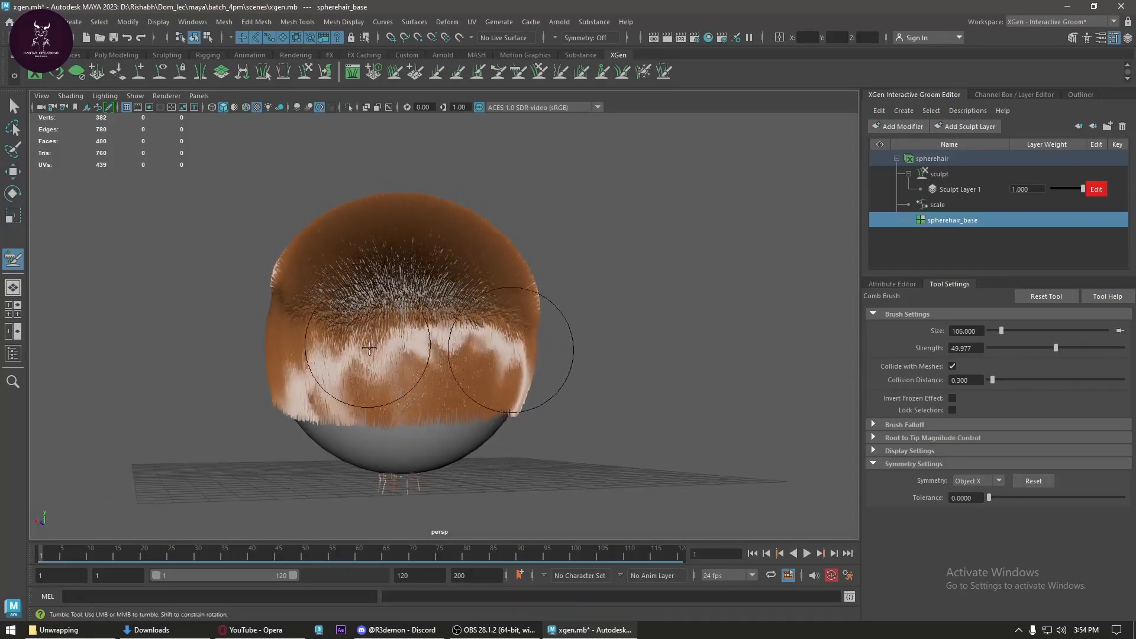
- Comb the upper hair around the back and sides of the sphere up toward the crown
alt+drag(362, 335, 325, 334)
mouse_move(405, 365)
alt+mouse_down()
mouse_move(400, 352)
mouse_move(378, 361)
mouse_move(586, 388)
alt+mouse_up()
drag(452, 311, 455, 226)
drag(385, 281, 375, 207)
drag(457, 277, 452, 212)
mouse_move(583, 266)
alt+mouse_down()
mouse_move(457, 231)
mouse_move(496, 176)
alt+mouse_up()
drag(502, 228, 527, 189)
alt+drag(608, 282, 507, 300)
drag(395, 284, 387, 211)
drag(431, 277, 455, 216)
drag(464, 280, 456, 237)
mouse_move(455, 301)
alt+mouse_down()
mouse_move(559, 349)
mouse_move(683, 336)
mouse_move(677, 322)
mouse_move(595, 322)
alt+mouse_up()
mouse_move(525, 352)
alt+mouse_down()
mouse_move(536, 376)
mouse_move(520, 406)
mouse_move(494, 419)
mouse_move(597, 363)
alt+mouse_up()
- Switch to the Cut brush, undo the trial cuts and set its Min Remaining Length to about 0.267
click(461, 77)
key(ctrl+z)
key(ctrl+z)
key(ctrl+z)
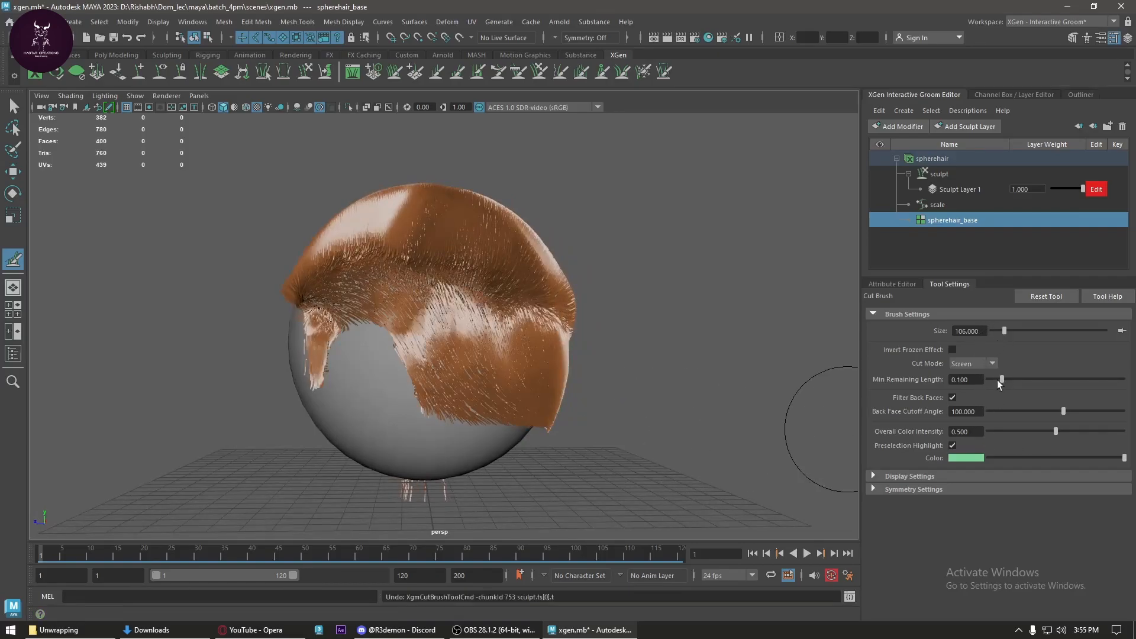
drag(1007, 380, 1024, 380)
- Trim the lower hair around the back and sides of the sphere short with the Cut brush
alt+drag(388, 431, 484, 356)
mouse_move(647, 343)
alt+mouse_down()
mouse_move(589, 375)
mouse_move(444, 355)
alt+mouse_up()
alt+drag(493, 392, 223, 381)
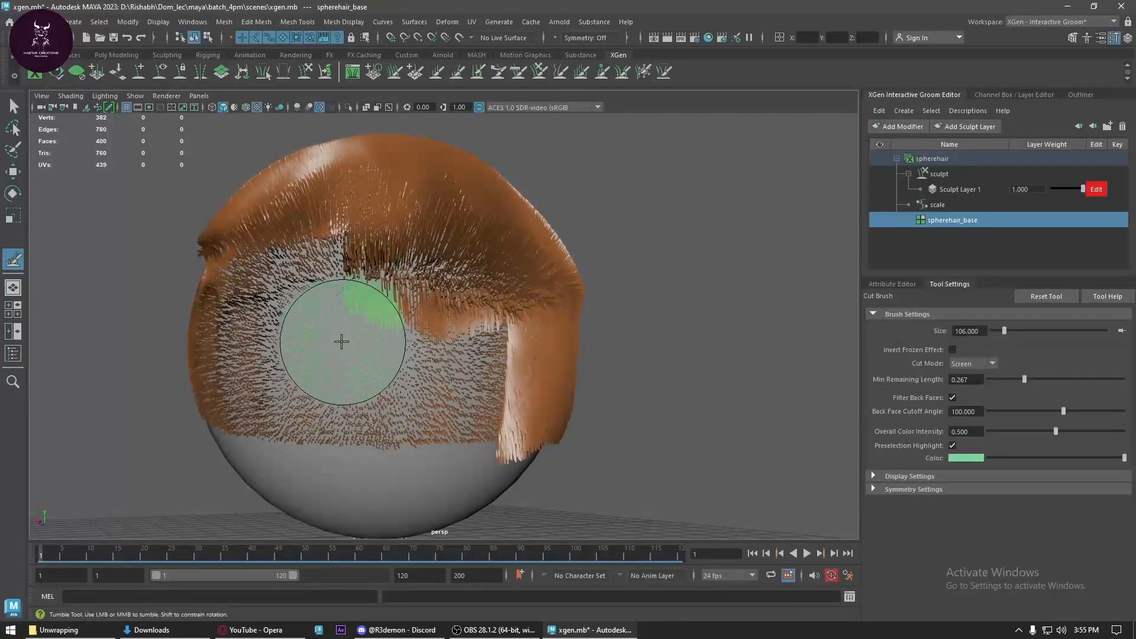
alt+drag(451, 395, 321, 406)
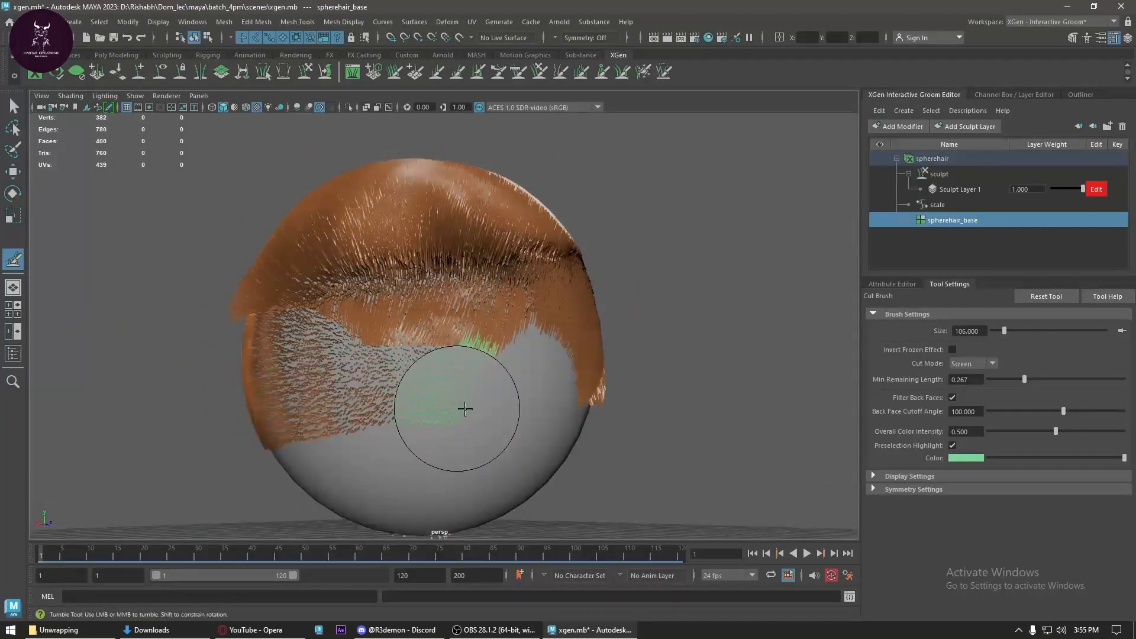
mouse_move(456, 380)
alt+mouse_down()
mouse_move(355, 393)
mouse_move(359, 355)
mouse_move(399, 367)
mouse_move(469, 325)
mouse_move(539, 329)
alt+mouse_up()
mouse_move(528, 389)
alt+mouse_down()
mouse_move(545, 424)
mouse_move(654, 446)
mouse_move(605, 451)
alt+mouse_up()
mouse_move(442, 402)
mouse_down()
mouse_move(304, 380)
mouse_move(491, 414)
mouse_up()
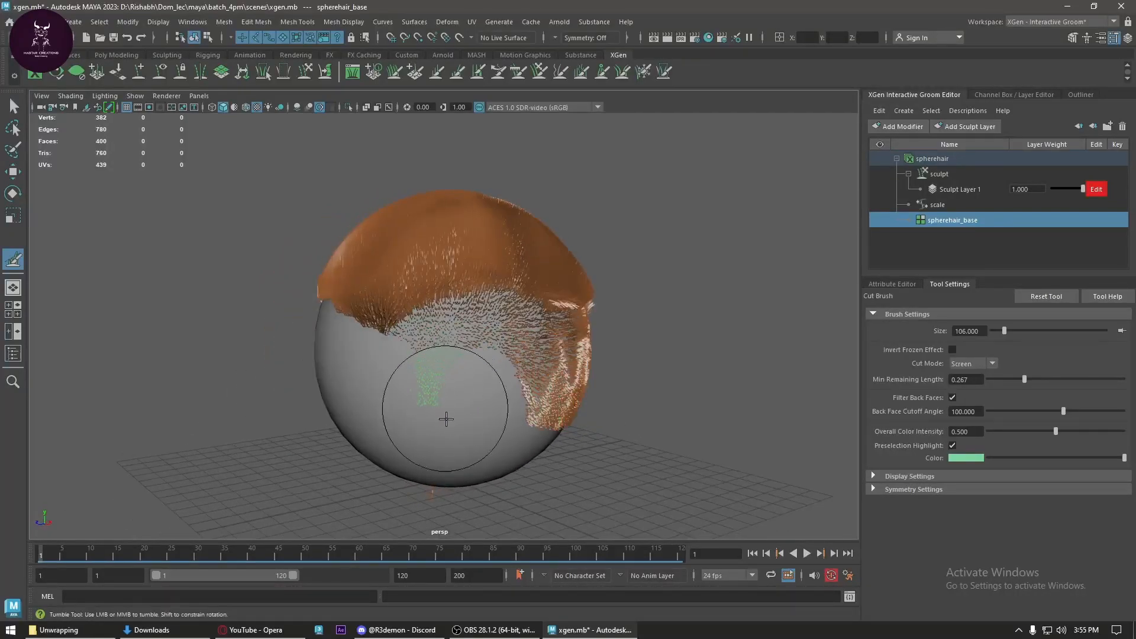
alt+drag(495, 406, 586, 385)
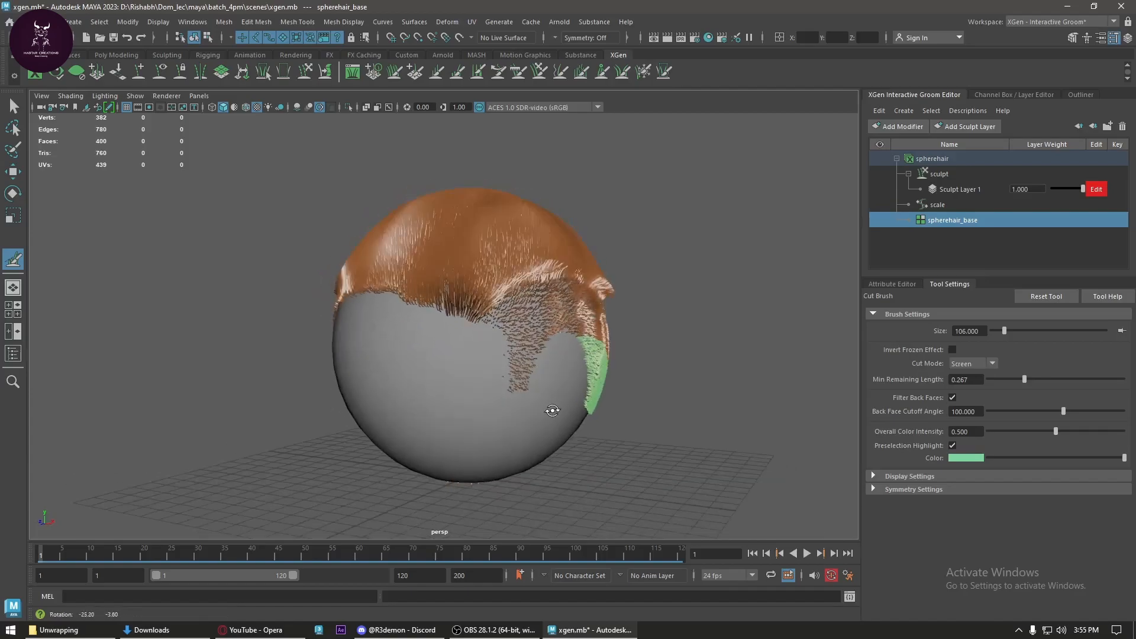
alt+right_drag(586, 385, 584, 406)
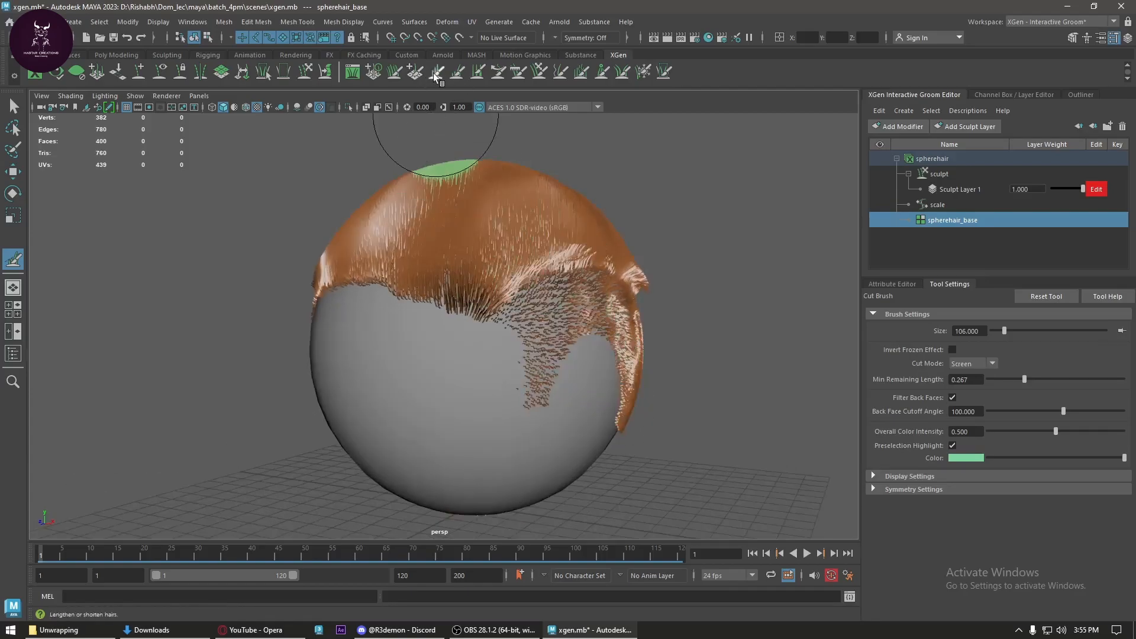
- Set the Comb brush's Collision Distance to 0.1 and comb the short hair on the sides and back flat
key(c)
mouse_move(581, 406)
alt+mouse_down()
mouse_move(432, 338)
mouse_move(487, 381)
mouse_move(457, 393)
mouse_move(603, 385)
alt+mouse_up()
drag(726, 404, 844, 444)
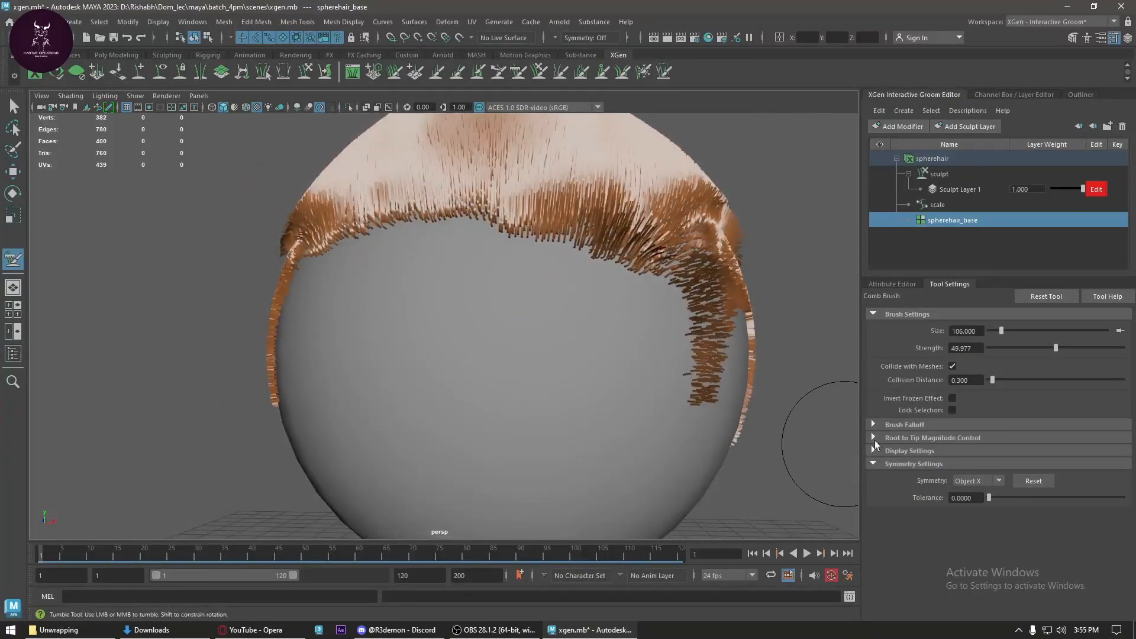
double_click(975, 380)
text(0.1)
key(Return)
mouse_move(680, 319)
mouse_down()
mouse_move(718, 355)
mouse_move(685, 332)
mouse_move(574, 375)
mouse_move(565, 340)
mouse_move(738, 336)
mouse_move(580, 320)
mouse_move(697, 289)
mouse_move(719, 415)
mouse_move(414, 403)
mouse_move(587, 470)
mouse_move(368, 406)
mouse_move(456, 482)
mouse_move(403, 444)
mouse_move(457, 469)
mouse_move(570, 406)
mouse_move(469, 419)
mouse_move(452, 341)
mouse_move(461, 361)
mouse_move(384, 450)
mouse_move(349, 407)
mouse_move(485, 384)
mouse_move(509, 417)
mouse_move(444, 451)
mouse_up()
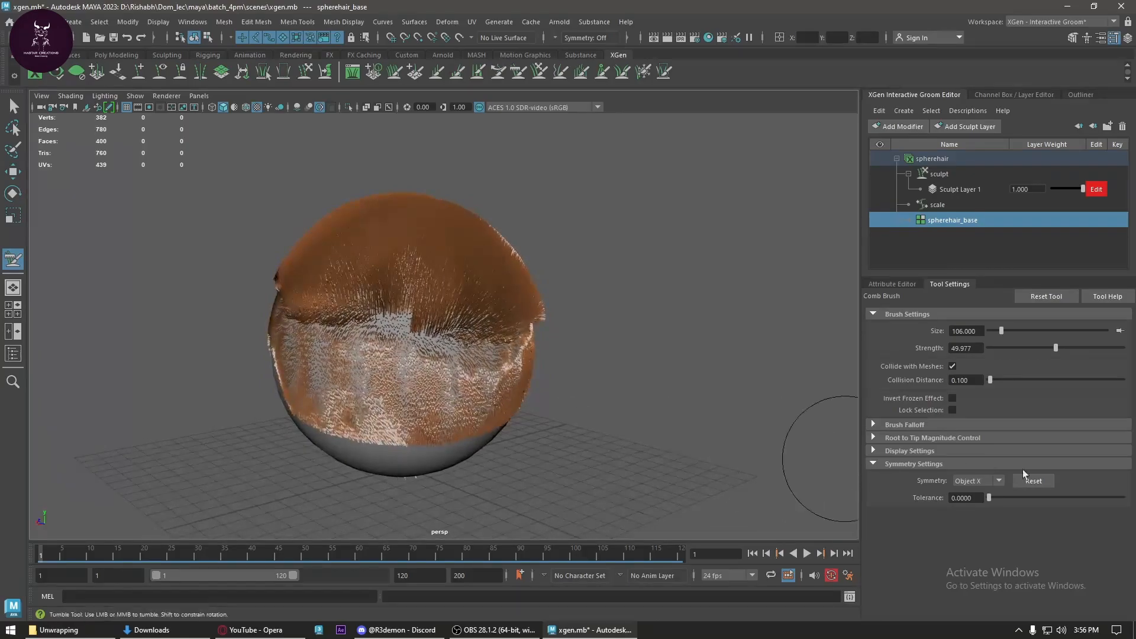
- Set the Comb brush's symmetry to World X and comb the short hair across the back of the sphere
click(989, 482)
click(966, 540)
mouse_move(509, 426)
mouse_down()
mouse_move(558, 418)
mouse_move(545, 406)
mouse_up()
drag(282, 374, 512, 441)
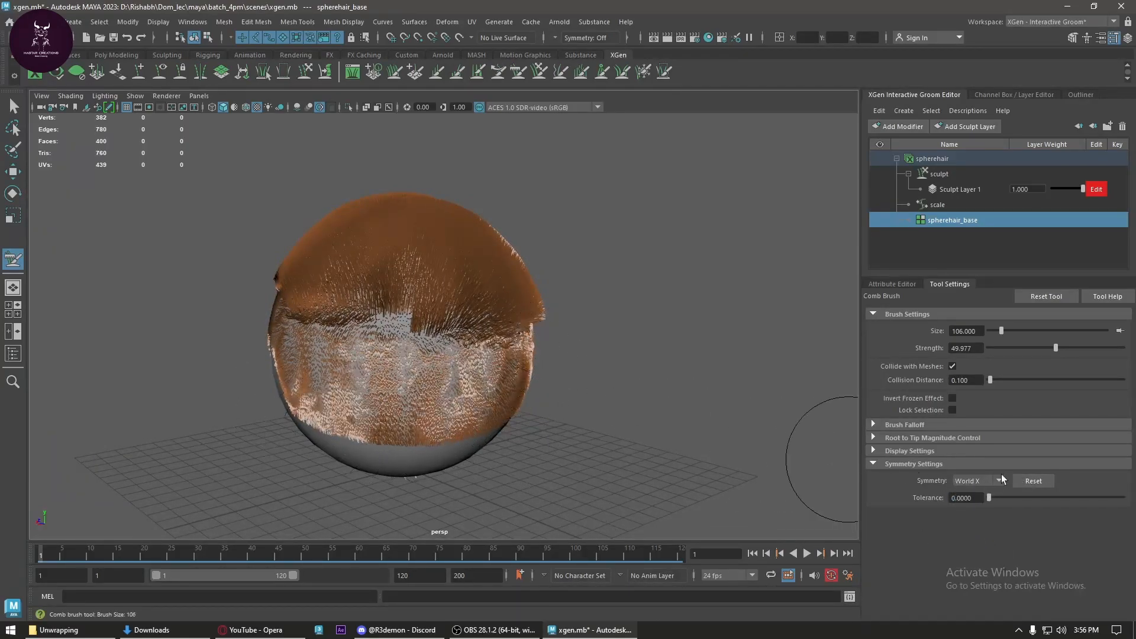
alt+drag(381, 479, 618, 484)
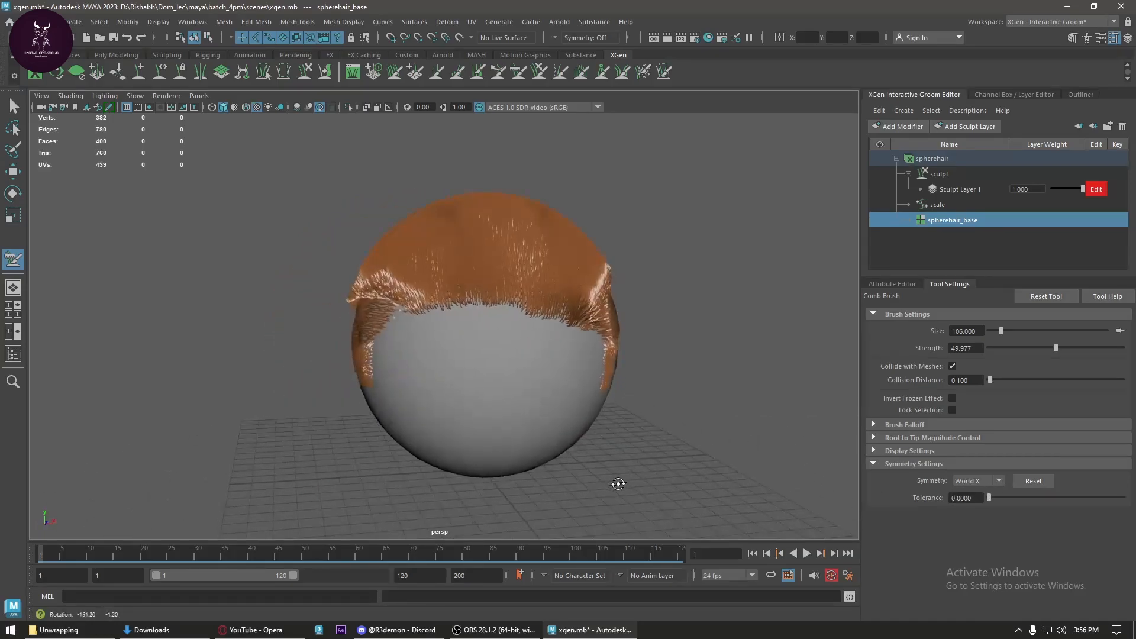
- Try Object Y, World Y and Object Z symmetry for the Comb brush and return it to Object X
click(979, 482)
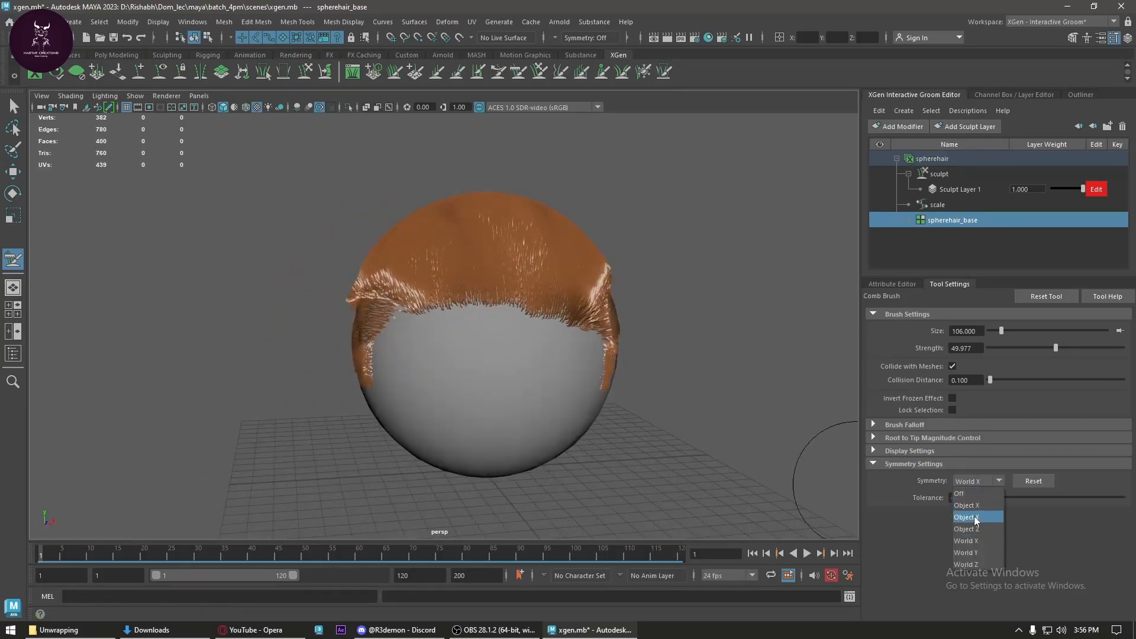
click(974, 515)
mouse_move(569, 347)
alt+mouse_down()
mouse_move(533, 363)
mouse_move(594, 365)
alt+mouse_up()
click(979, 482)
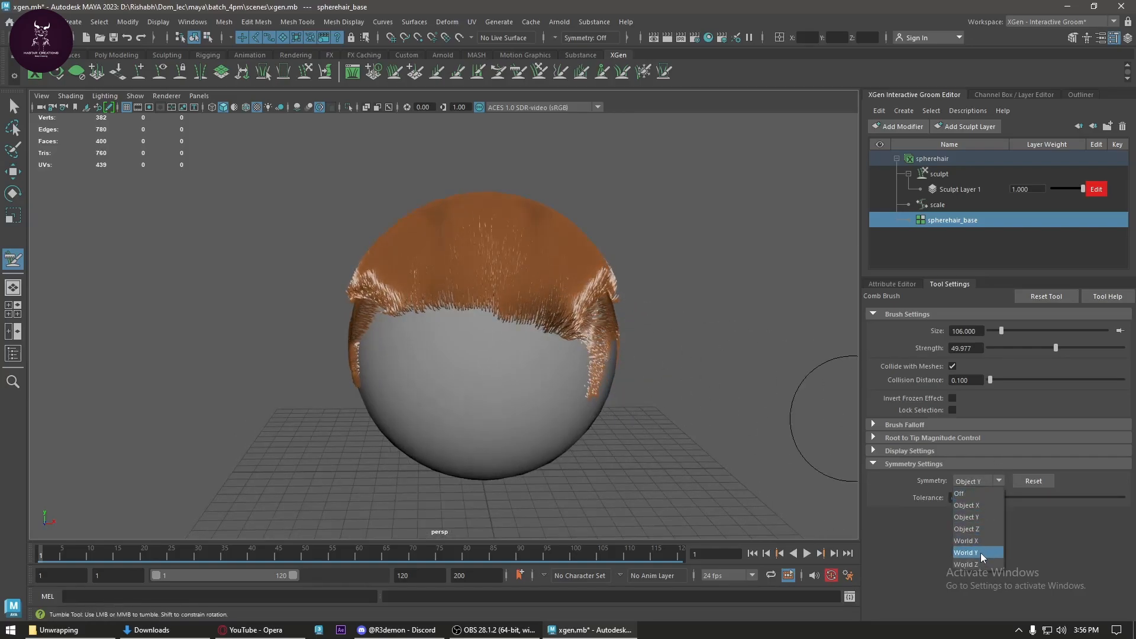
click(981, 553)
click(979, 481)
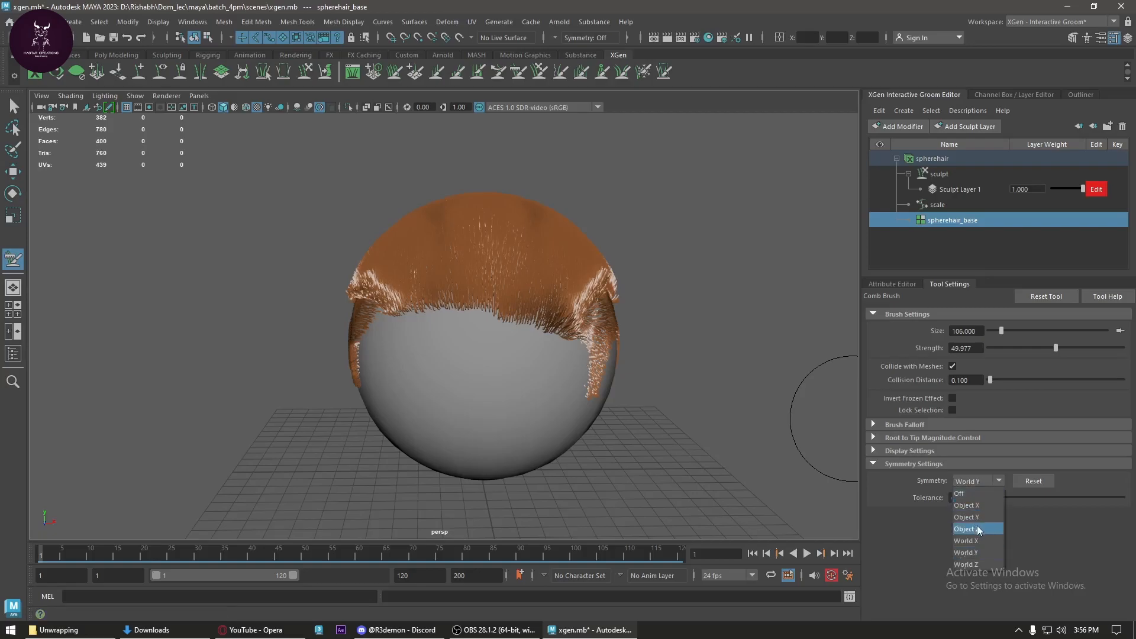
click(978, 529)
click(979, 481)
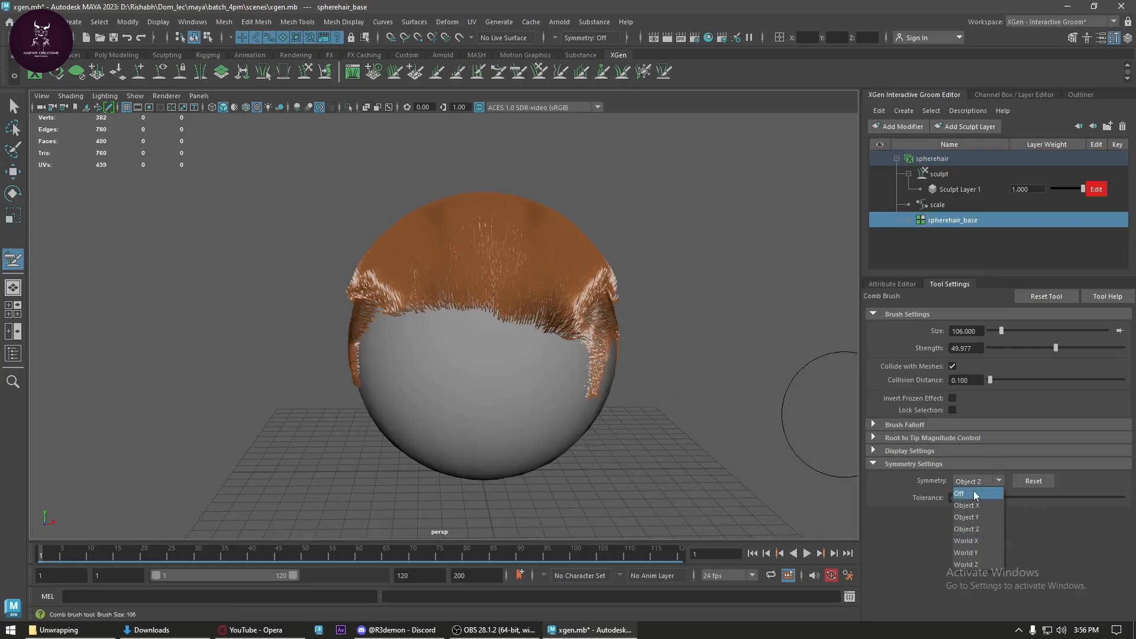
click(976, 505)
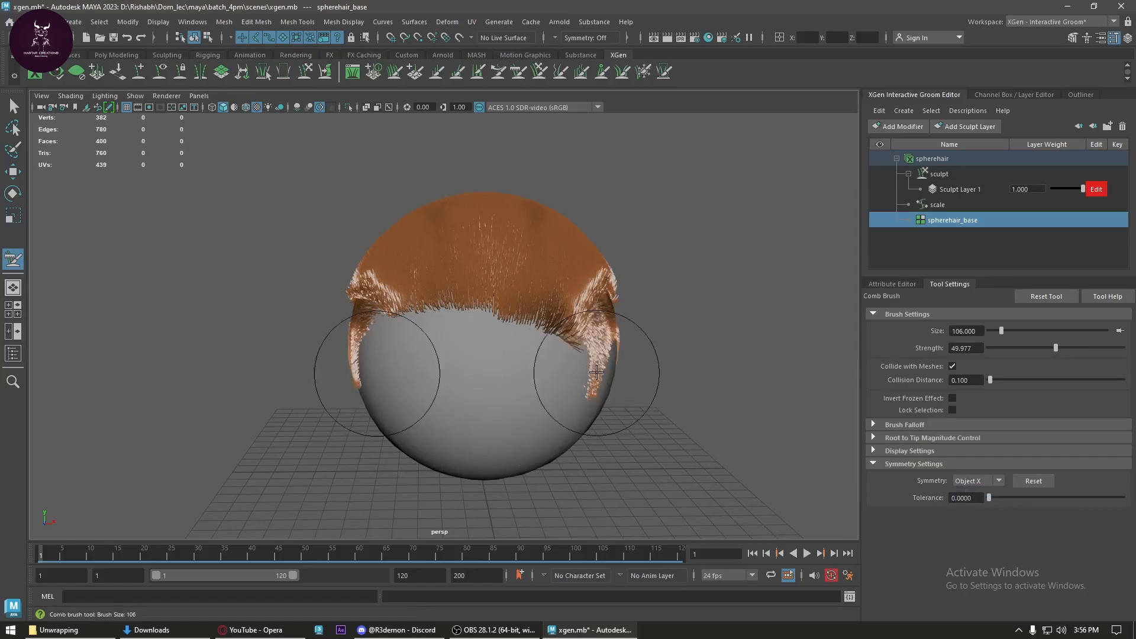
- Try the Length brush at strength 100 on the hair above the front hairline and undo the strokes
alt+drag(591, 381, 521, 204)
alt+middle_drag(520, 204, 536, 153)
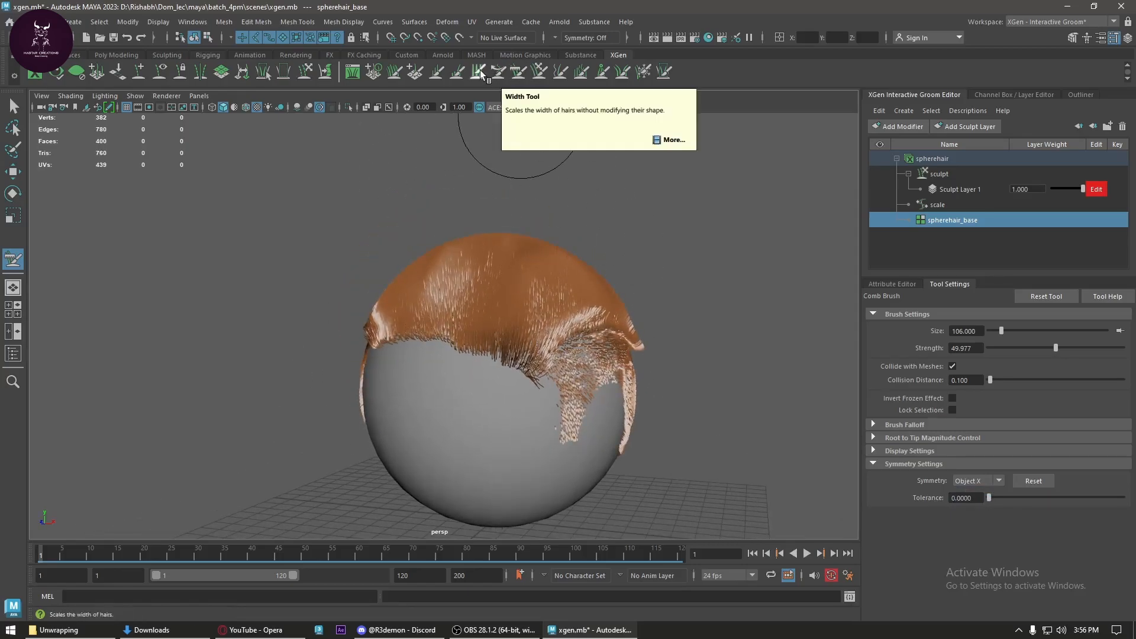
click(438, 71)
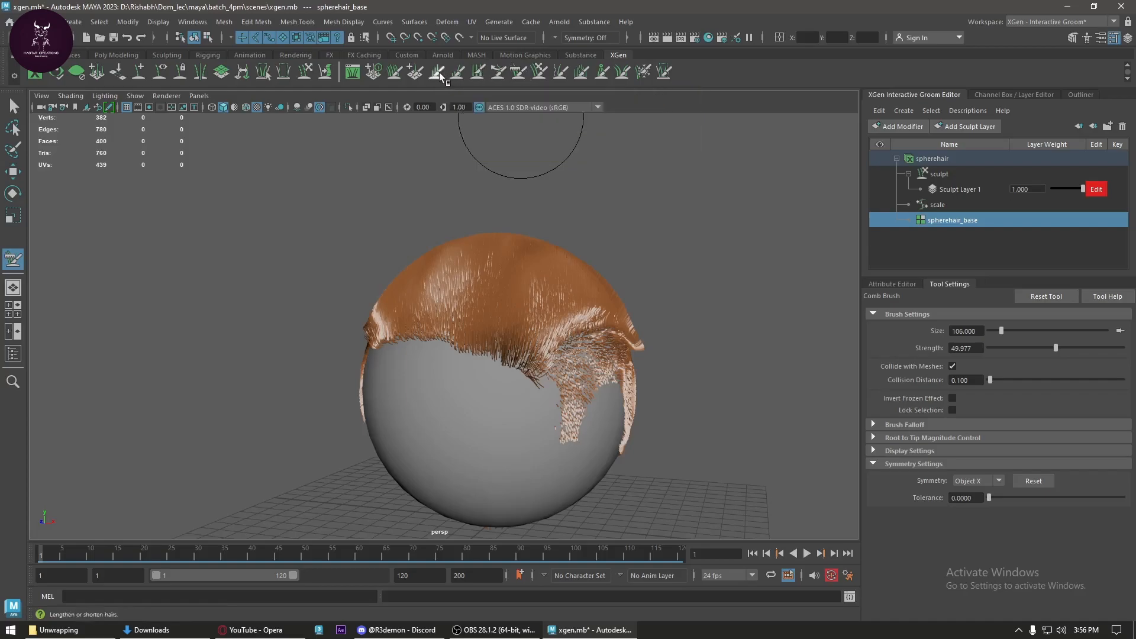
mouse_move(509, 326)
mouse_down()
mouse_move(503, 284)
mouse_move(491, 328)
mouse_move(612, 362)
mouse_up()
key(ctrl+z)
key(ctrl+z)
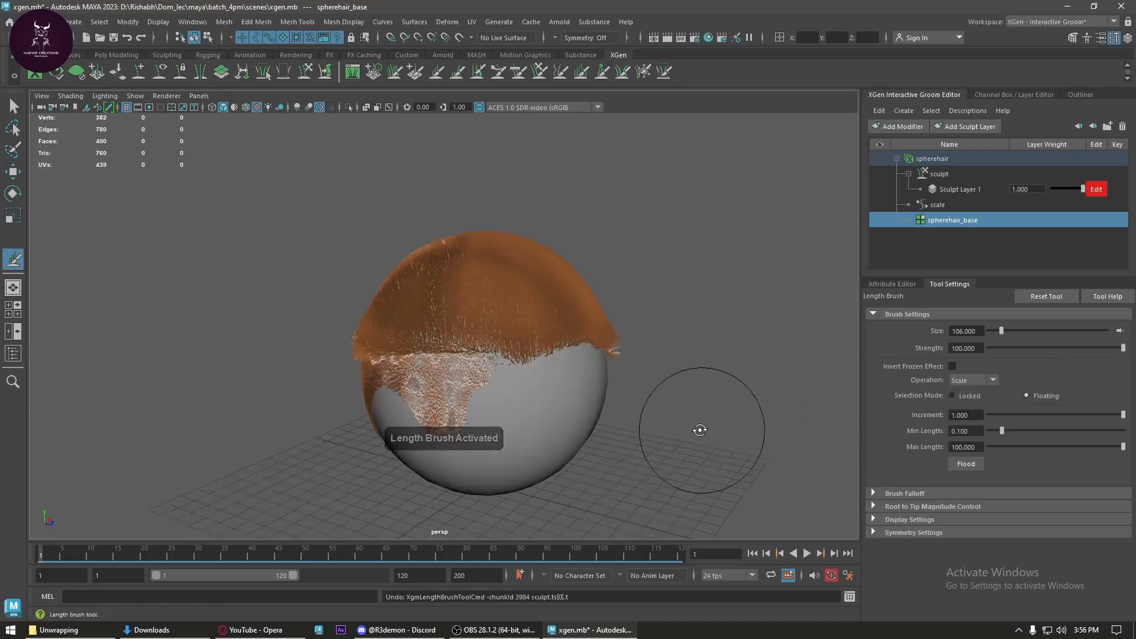
- Lengthen the upper hair around the sphere with the Length brush at strength 10
alt+drag(700, 429, 645, 428)
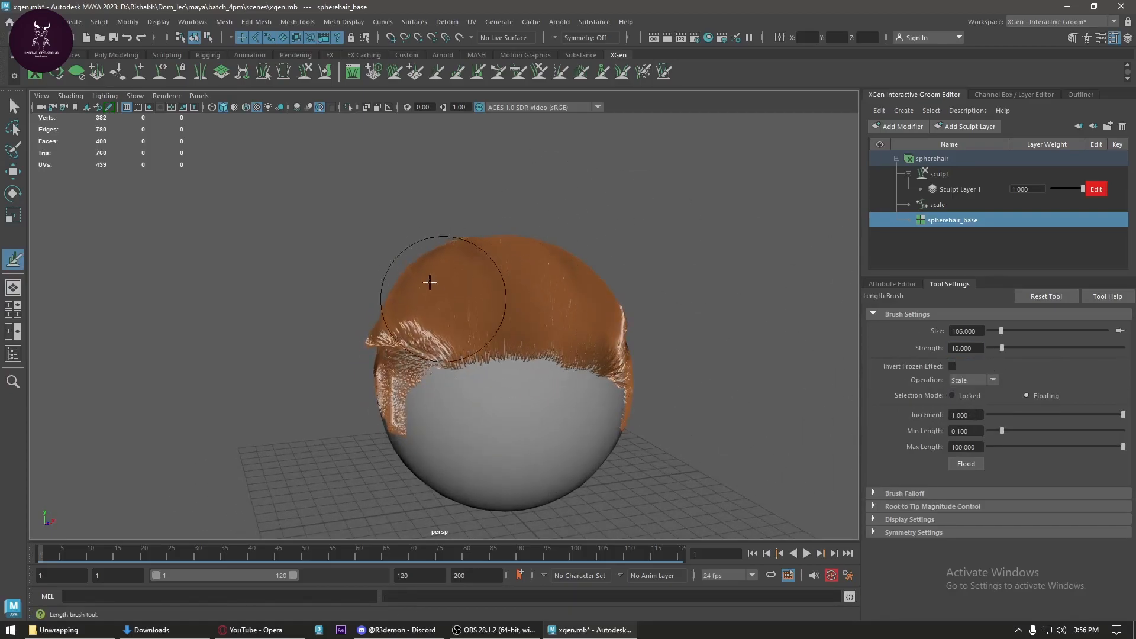
mouse_move(528, 329)
mouse_down()
mouse_move(521, 308)
mouse_move(385, 373)
mouse_up()
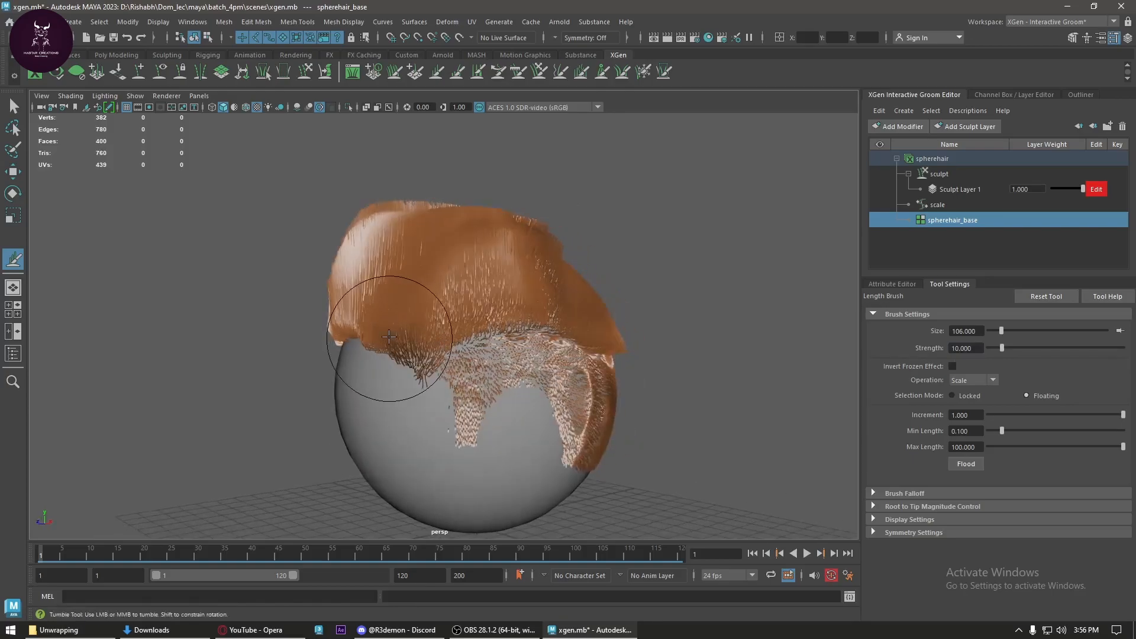
alt+drag(532, 323, 429, 273)
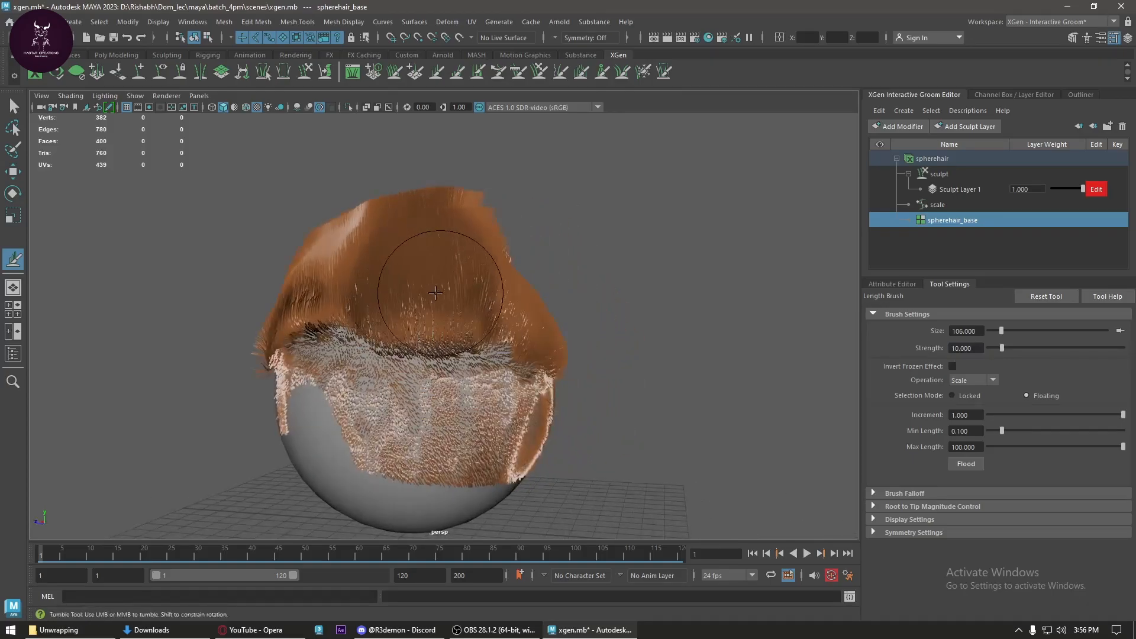
mouse_move(518, 284)
alt+mouse_down()
mouse_move(380, 309)
mouse_move(431, 280)
mouse_move(367, 304)
alt+mouse_up()
mouse_move(482, 296)
alt+mouse_down()
mouse_move(443, 279)
mouse_move(537, 298)
mouse_move(456, 269)
mouse_move(553, 236)
mouse_move(560, 267)
mouse_move(540, 264)
mouse_move(598, 266)
alt+mouse_up()
alt+drag(597, 266, 589, 331)
alt+right_drag(588, 355, 617, 461)
alt+drag(612, 452, 584, 414)
alt+drag(520, 342, 609, 410)
- Undo the Length brush strokes on the upper hair
key(ctrl+z)
key(ctrl+z)
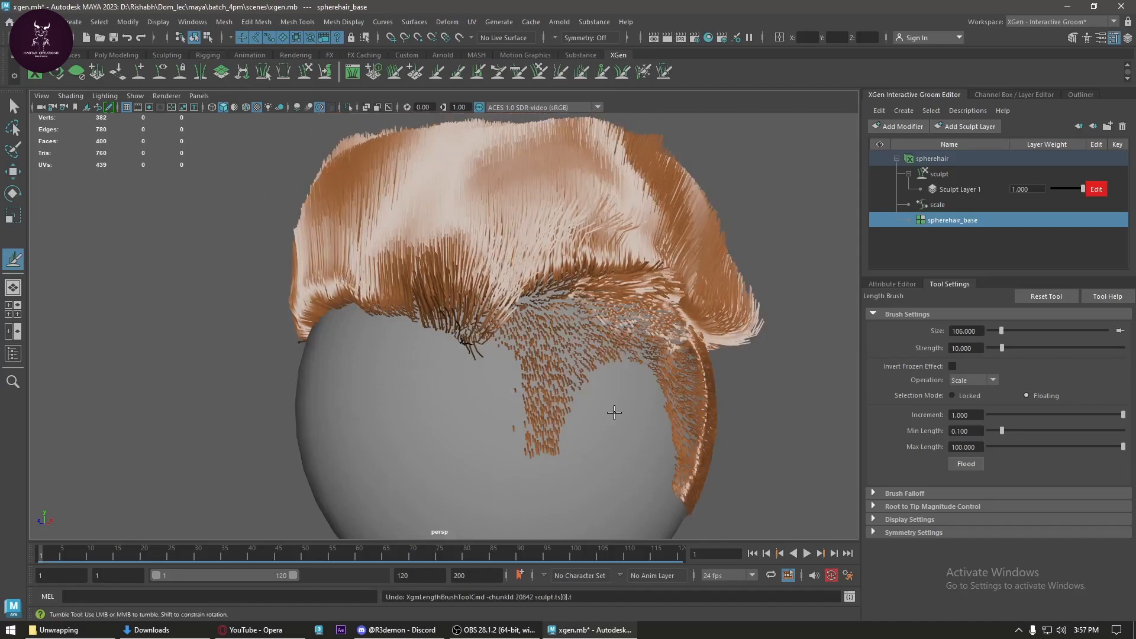
key(ctrl+z)
key(ctrl+z)
key(ctrl+z)
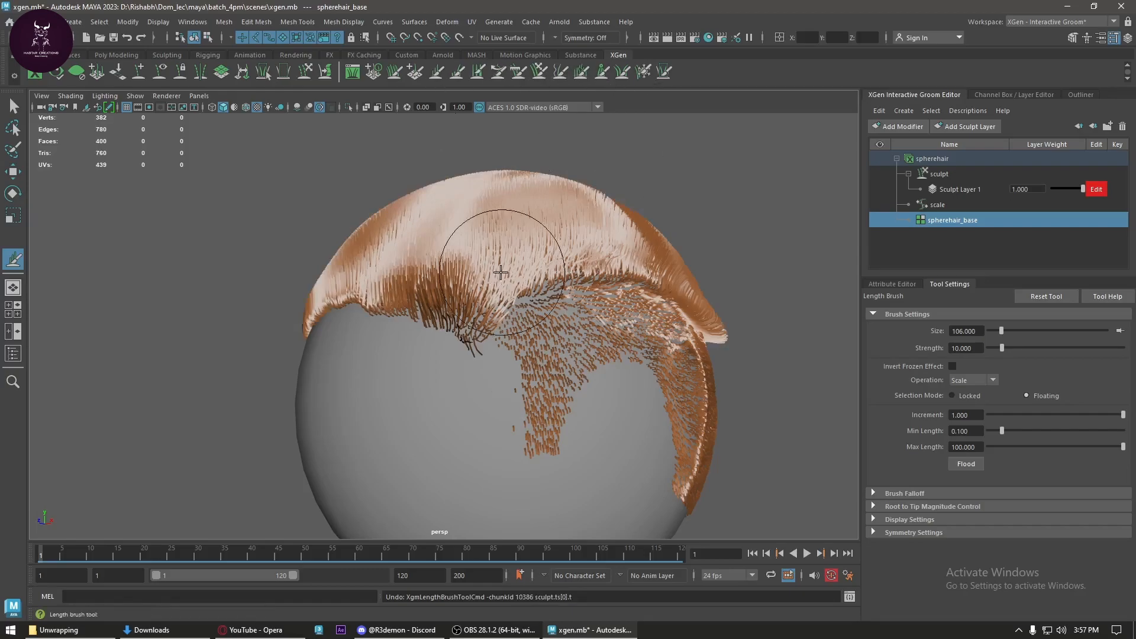
- Paint the whole upper hair above the short sides and back as frozen with the Freeze brush
alt+drag(503, 269, 552, 298)
key(f)
drag(606, 265, 520, 243)
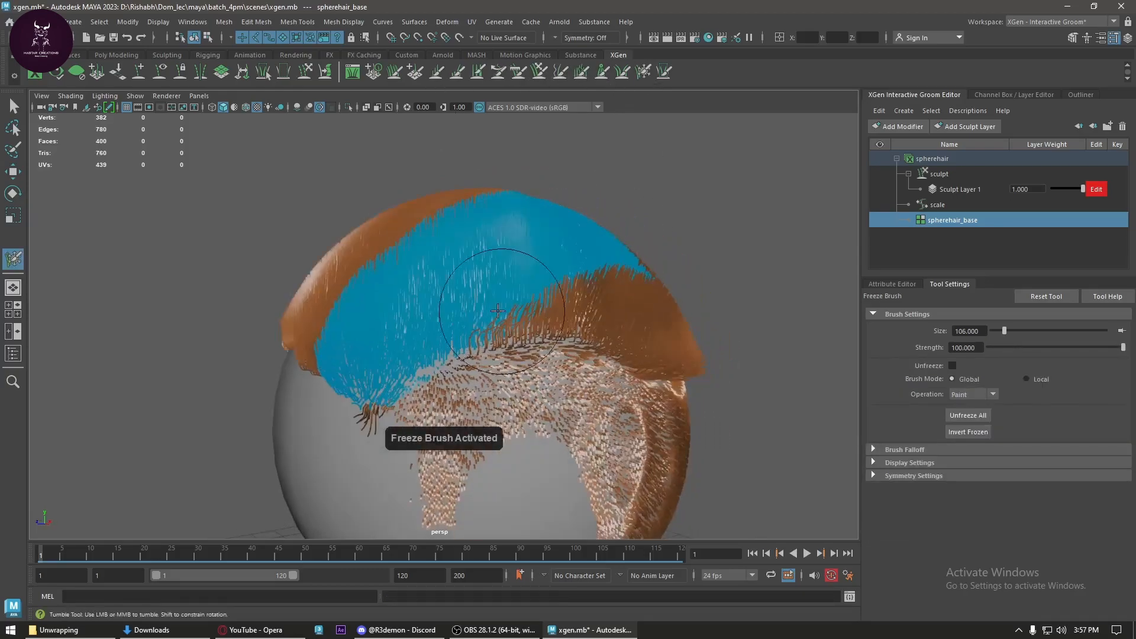
mouse_move(634, 304)
alt+mouse_down()
mouse_move(665, 317)
mouse_move(591, 355)
mouse_move(528, 368)
mouse_move(479, 319)
mouse_move(596, 381)
mouse_move(545, 292)
mouse_move(404, 277)
mouse_move(544, 281)
mouse_move(393, 271)
mouse_move(365, 284)
mouse_move(474, 258)
alt+mouse_up()
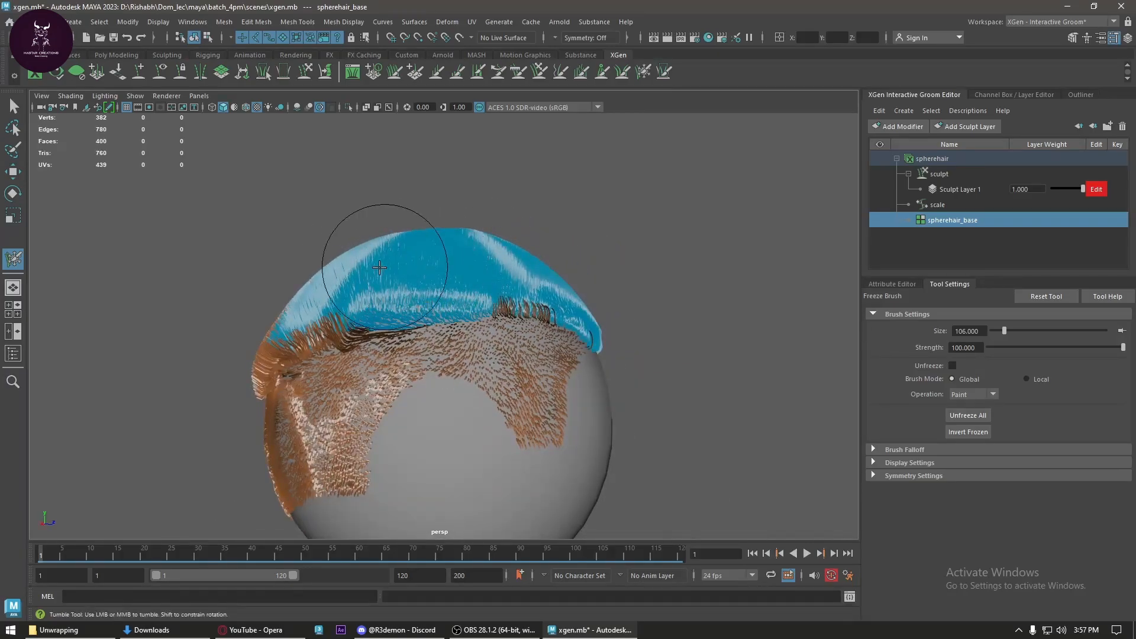
alt+drag(348, 269, 520, 258)
mouse_move(438, 259)
mouse_down()
mouse_move(342, 251)
mouse_move(422, 242)
mouse_move(330, 219)
mouse_up()
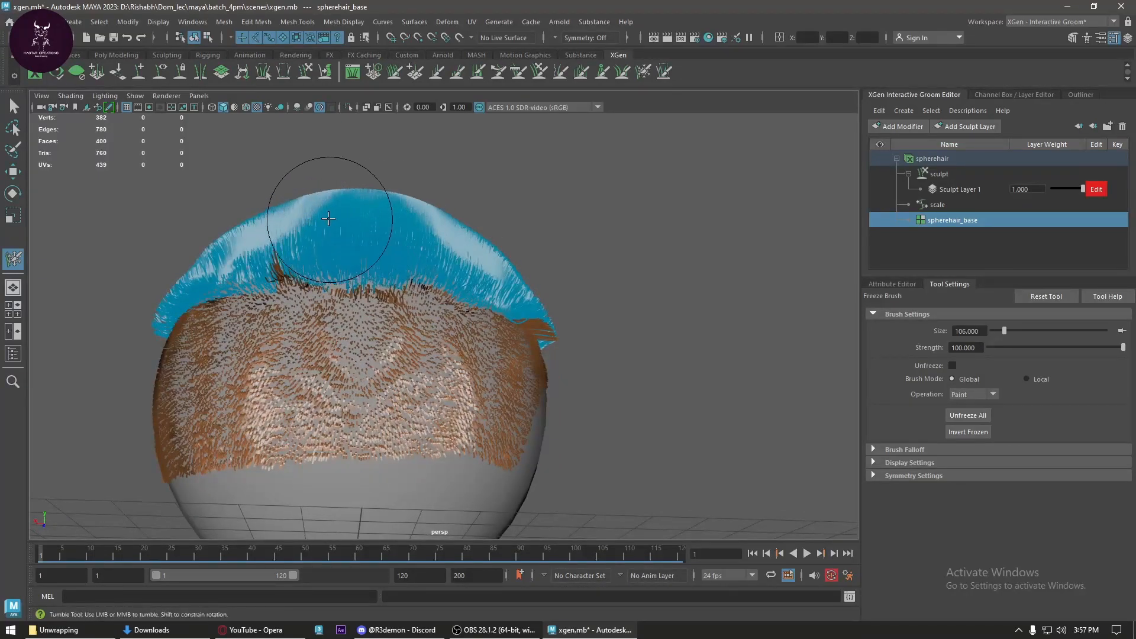
alt+drag(545, 311, 408, 265)
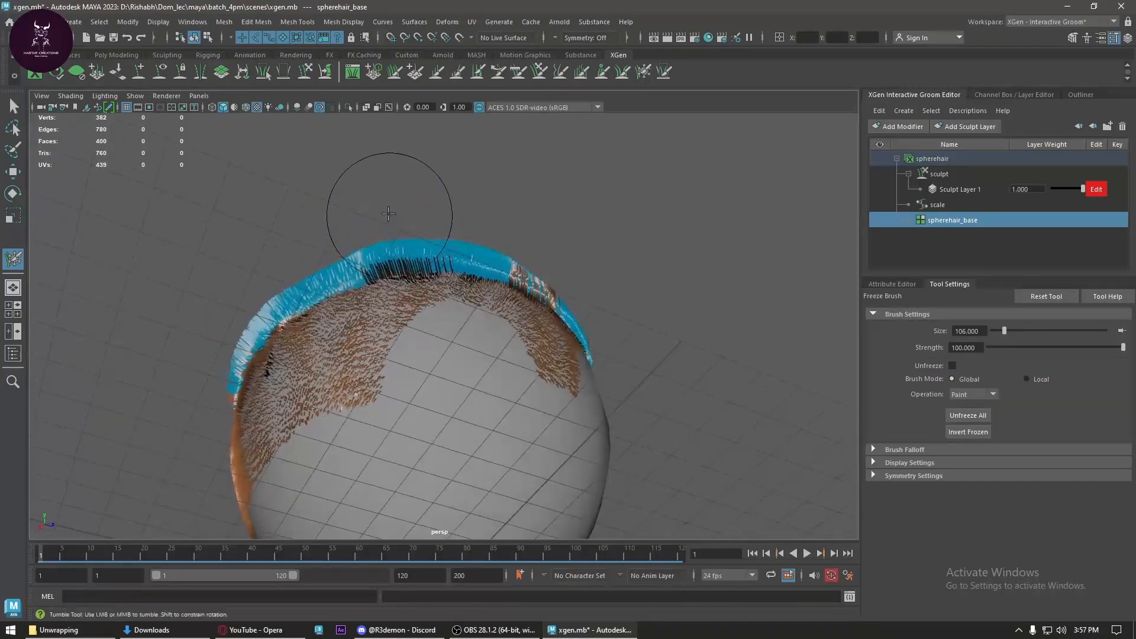
alt+drag(432, 208, 561, 413)
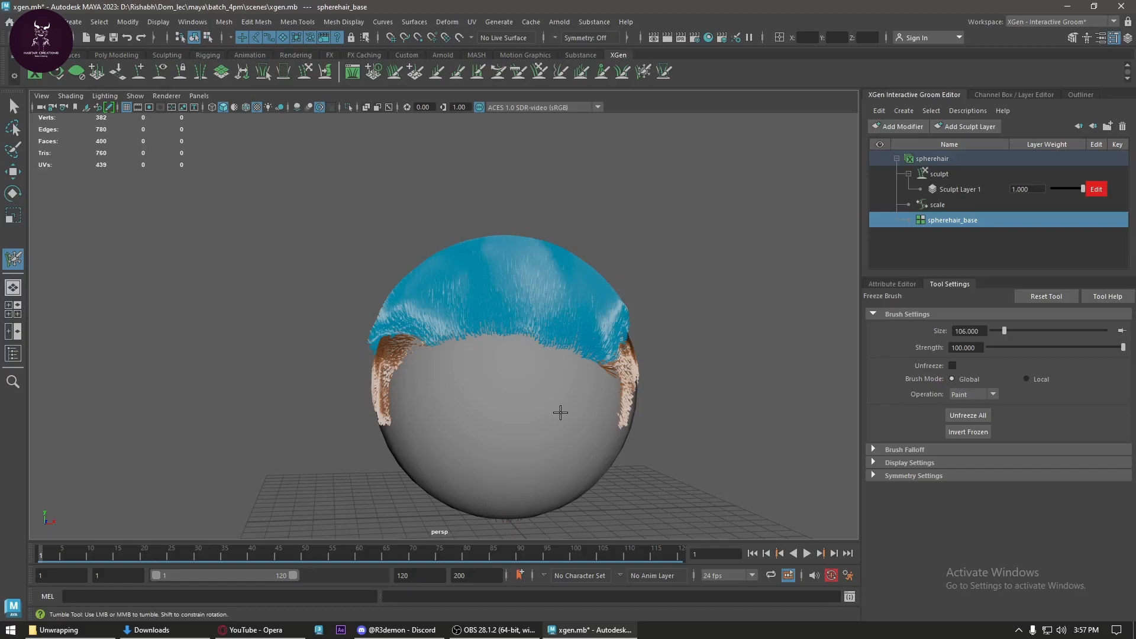
- Invert the frozen area so the short hair on the sides and back is frozen instead
alt+drag(555, 412, 622, 406)
alt+right_drag(621, 406, 822, 395)
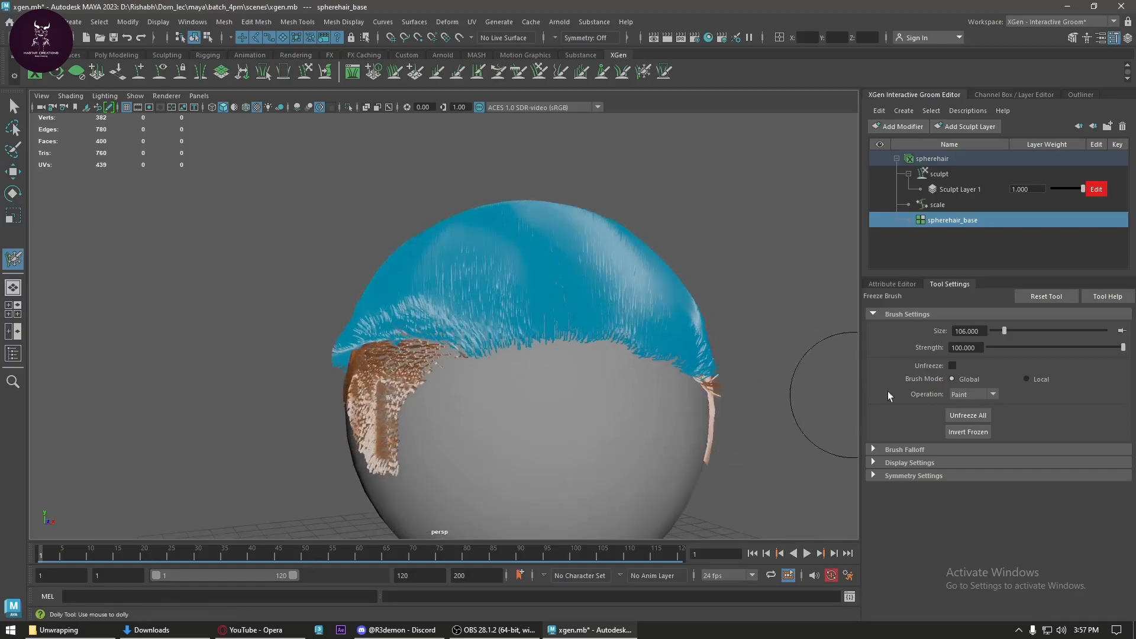
alt+drag(766, 422, 687, 464)
click(974, 434)
alt+drag(482, 426, 588, 433)
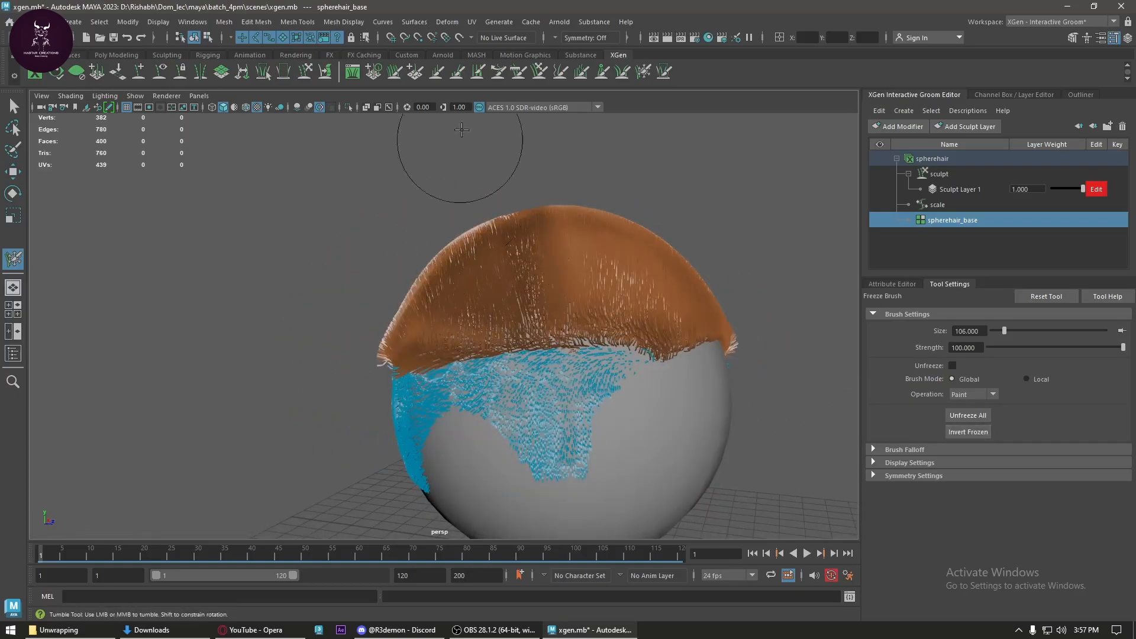
- Lengthen the unfrozen upper hair along the sides and back of the sphere with the Length brush at strength 10
click(439, 81)
mouse_move(656, 314)
mouse_down()
mouse_move(572, 261)
mouse_move(437, 304)
mouse_up()
drag(526, 291, 416, 267)
alt+drag(522, 406, 621, 387)
mouse_move(355, 337)
mouse_down()
mouse_move(500, 297)
mouse_move(313, 332)
mouse_up()
mouse_move(385, 368)
alt+mouse_down()
mouse_move(474, 365)
mouse_move(284, 322)
alt+mouse_up()
alt+drag(428, 347, 583, 296)
mouse_move(368, 297)
mouse_down()
mouse_move(588, 312)
mouse_move(427, 230)
mouse_up()
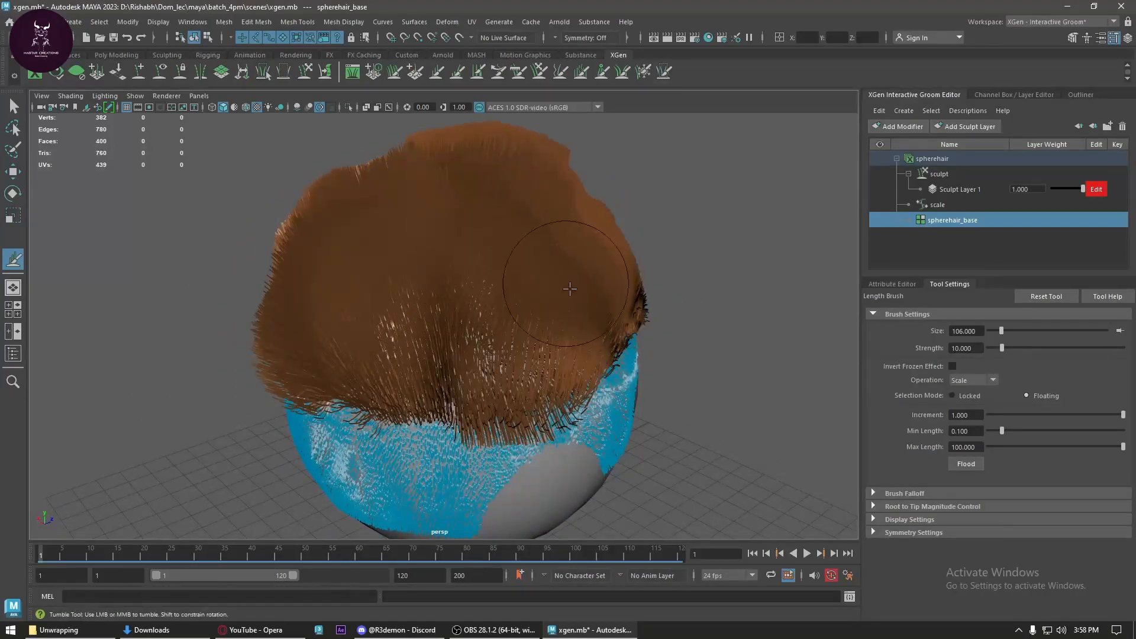
alt+drag(555, 269, 362, 242)
drag(368, 201, 380, 172)
scroll(449, 332, down, 3)
alt+drag(560, 369, 295, 352)
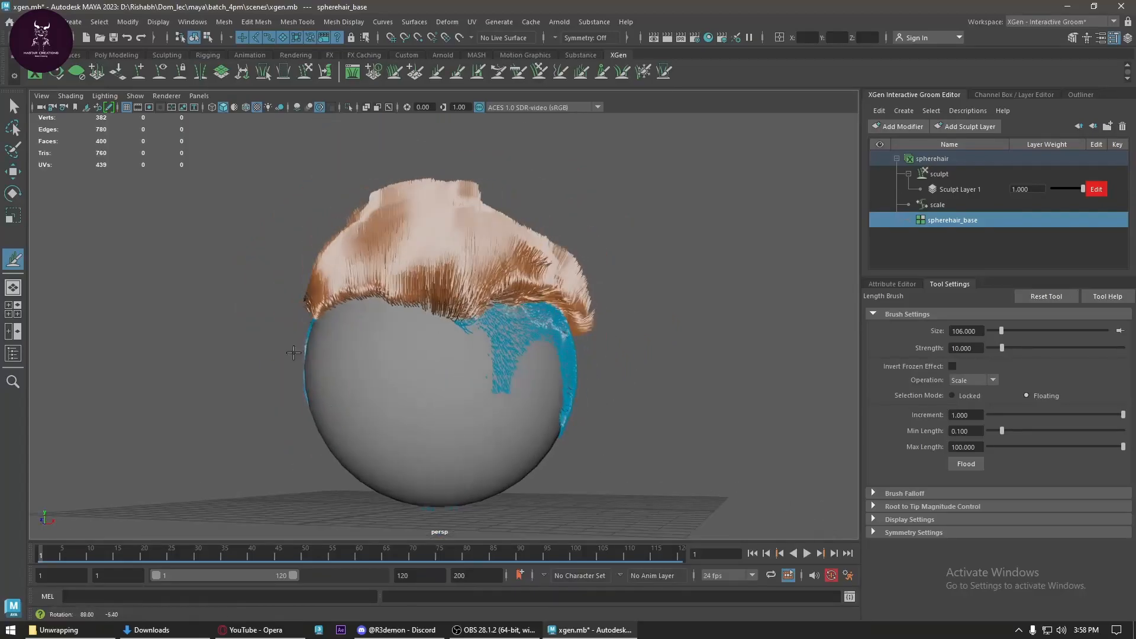
- Lengthen the hair over the front, crown and remaining side with the Length brush until the upper hair stands tall
alt+drag(491, 200, 453, 356)
mouse_move(435, 248)
mouse_down()
mouse_move(510, 255)
mouse_move(527, 290)
mouse_up()
mouse_move(519, 382)
alt+mouse_down()
mouse_move(466, 275)
mouse_move(545, 266)
mouse_move(416, 340)
alt+mouse_up()
drag(430, 254, 455, 189)
mouse_move(456, 189)
alt+mouse_down()
mouse_move(486, 290)
mouse_move(432, 266)
alt+mouse_up()
drag(450, 237, 477, 189)
alt+drag(556, 272, 453, 290)
drag(474, 237, 461, 181)
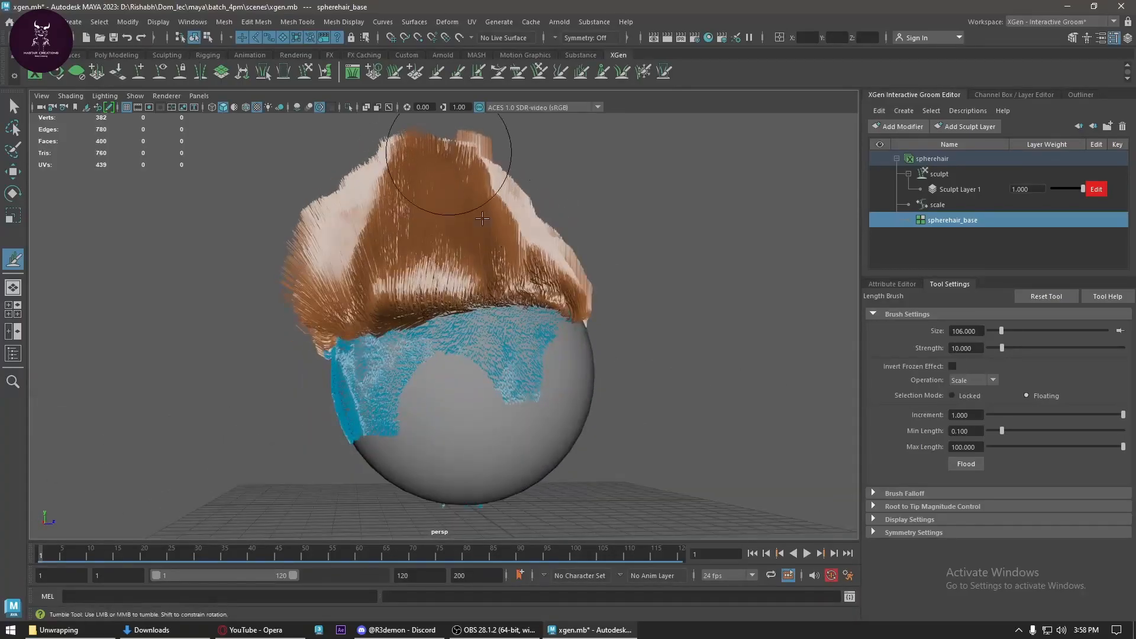
alt+drag(591, 263, 474, 204)
drag(473, 204, 486, 184)
mouse_move(487, 201)
alt+mouse_down()
mouse_move(550, 290)
mouse_move(543, 269)
alt+mouse_up()
alt+middle_drag(542, 269, 568, 355)
alt+drag(568, 355, 553, 428)
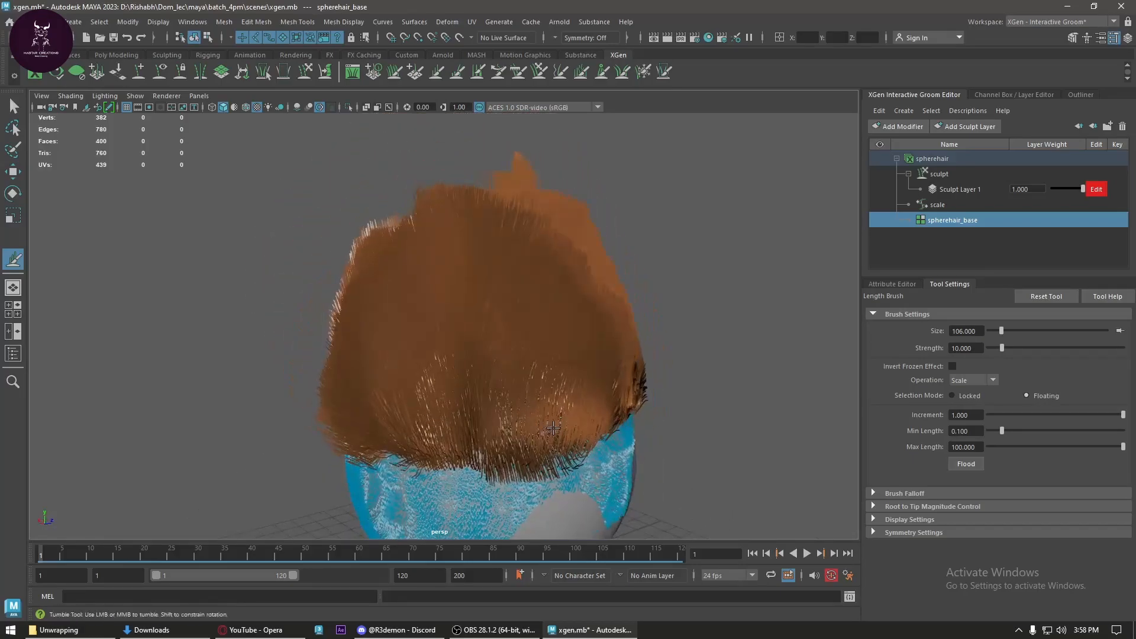
- Try to trim the long upper hair with the Cut brush at a minimum remaining length of 0.267
click(455, 72)
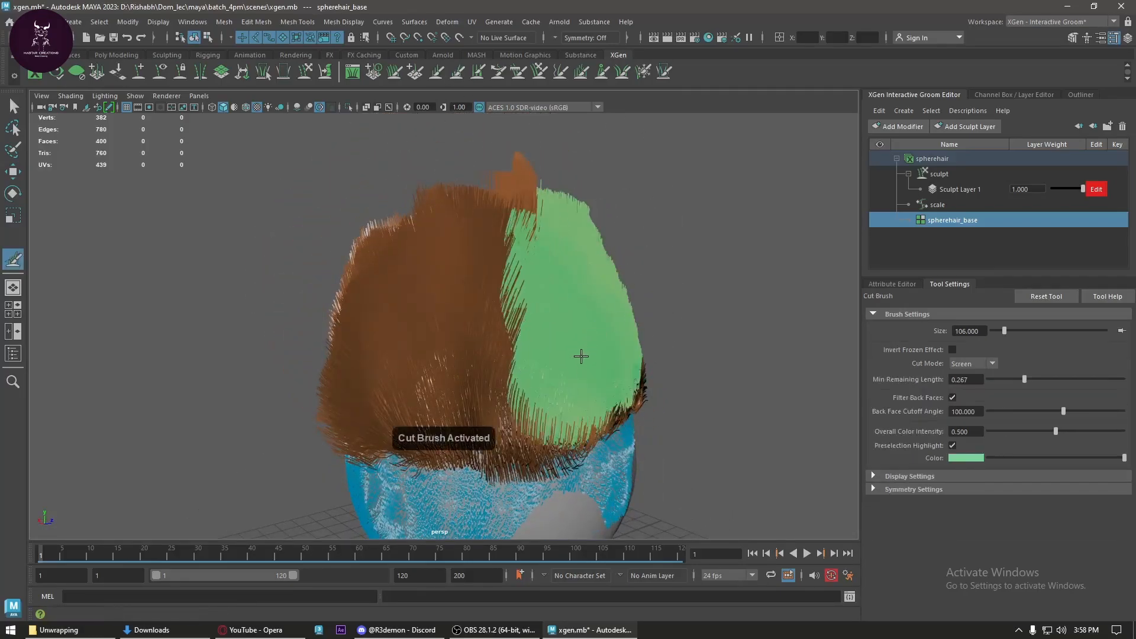
drag(604, 365, 388, 291)
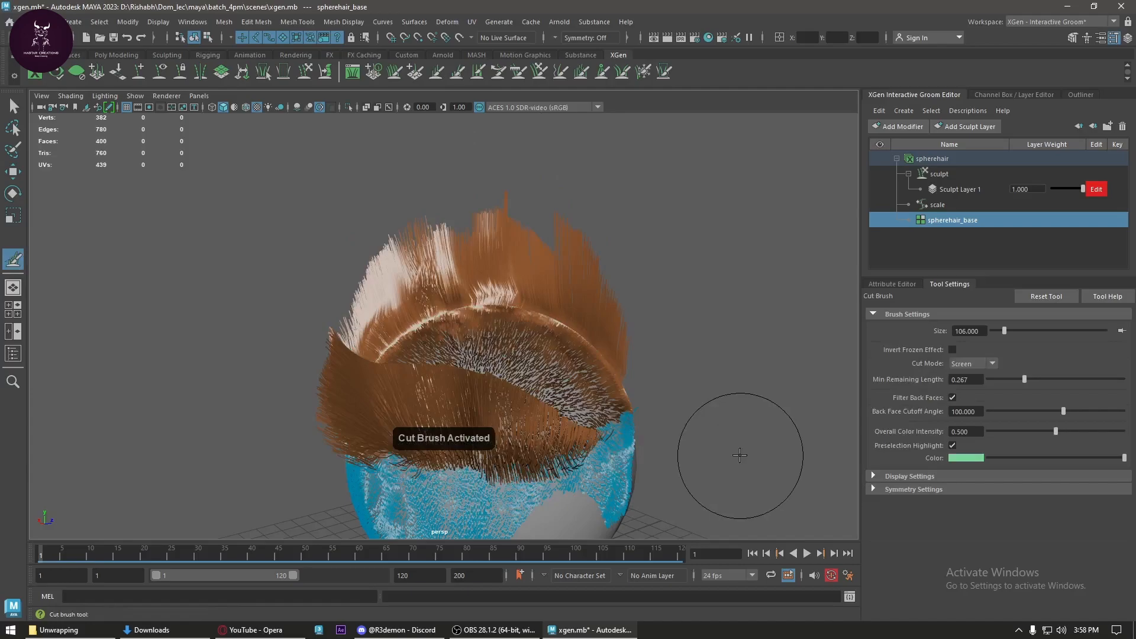
key(ctrl+z)
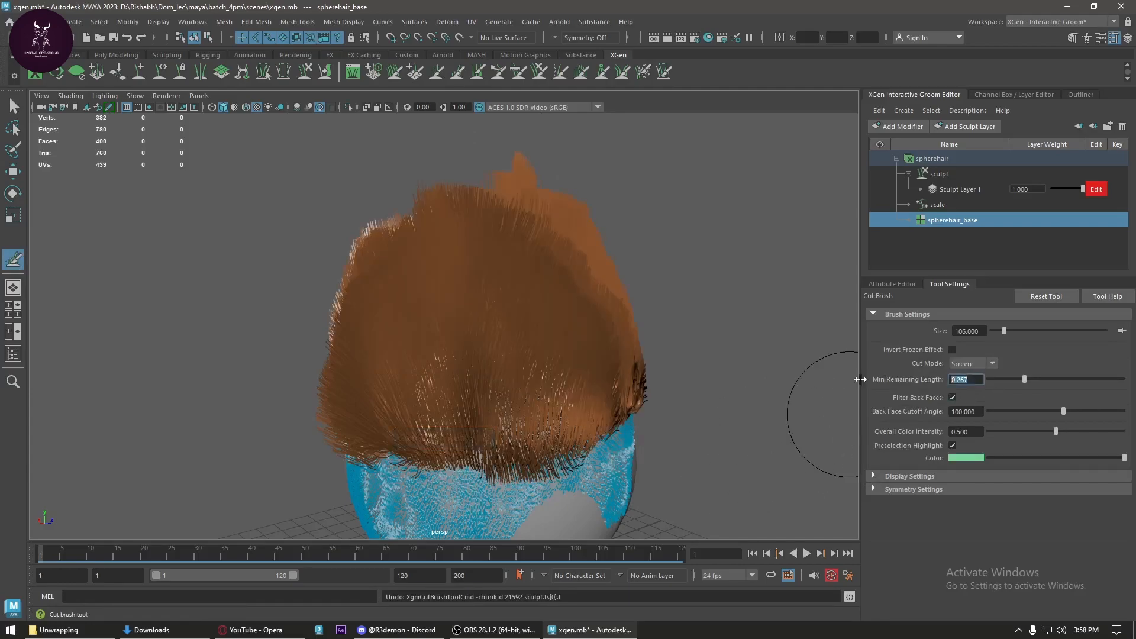
- Trim the upper hair with the Cut brush, setting the minimum remaining length to 3
mouse_move(662, 396)
mouse_down()
mouse_move(588, 396)
mouse_move(342, 330)
mouse_move(533, 356)
mouse_up()
mouse_move(621, 245)
alt+mouse_down()
mouse_move(418, 279)
mouse_move(530, 389)
mouse_move(515, 246)
mouse_move(433, 217)
mouse_move(599, 309)
alt+mouse_up()
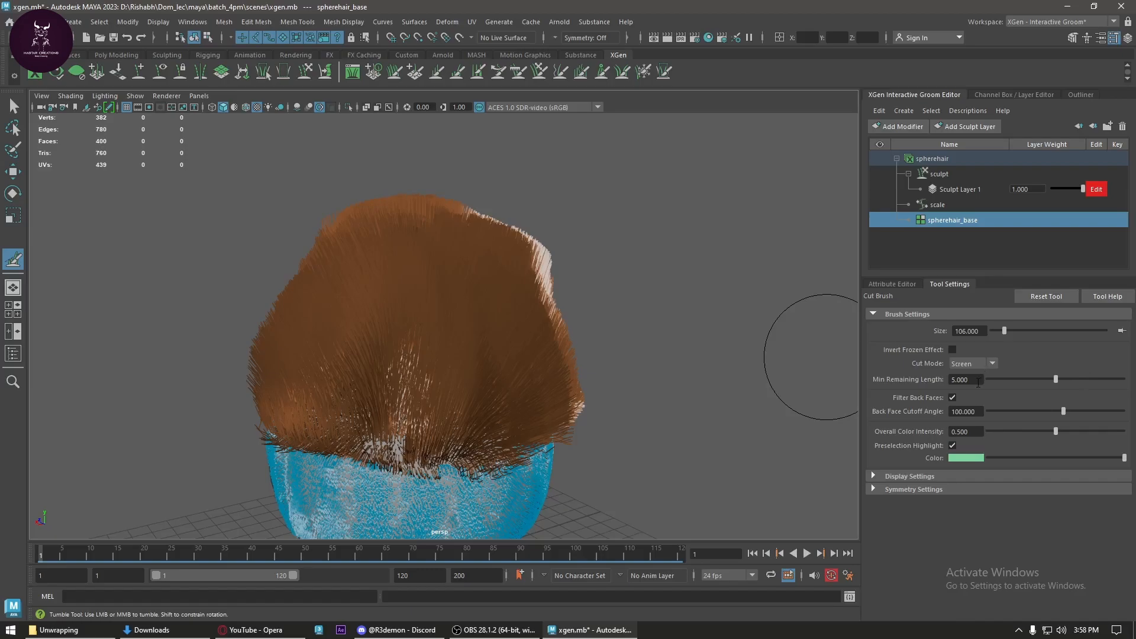
text(3)
key(Return)
mouse_move(563, 158)
mouse_down()
mouse_move(483, 278)
mouse_move(346, 242)
mouse_move(495, 337)
mouse_move(251, 451)
mouse_move(566, 465)
mouse_move(395, 449)
mouse_move(406, 299)
mouse_move(507, 322)
mouse_move(292, 353)
mouse_move(670, 327)
mouse_move(558, 444)
mouse_move(253, 443)
mouse_move(355, 414)
mouse_move(433, 426)
mouse_move(509, 391)
mouse_move(530, 366)
mouse_move(509, 506)
mouse_up()
alt+drag(539, 481, 591, 490)
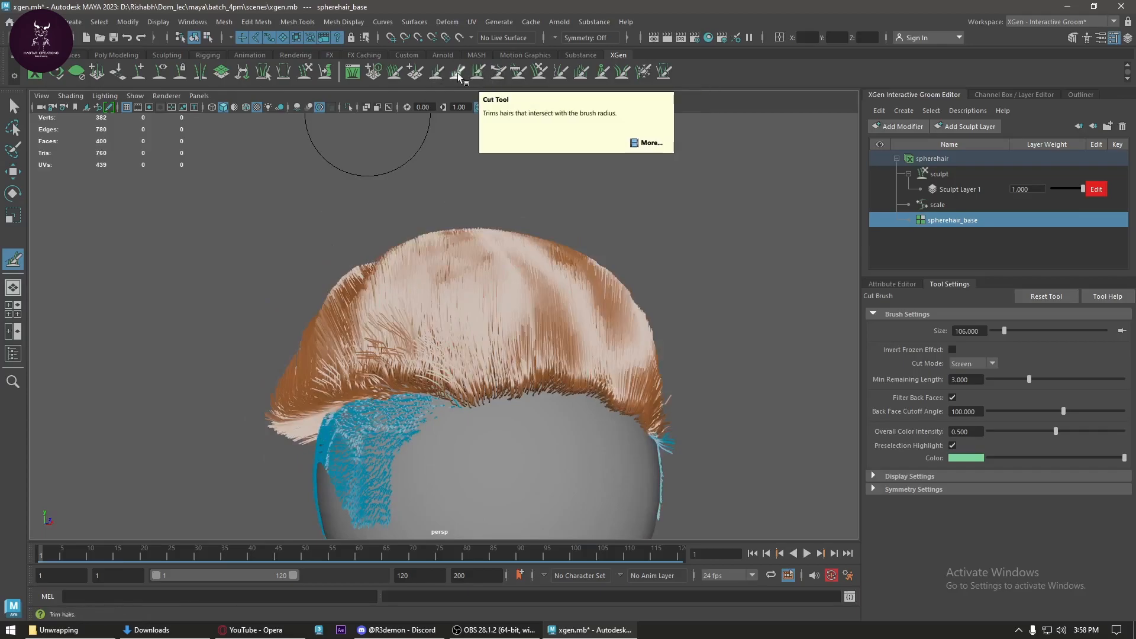
- Pull the front hair with the Grab brush and enlarge the brush to size 174
click(539, 71)
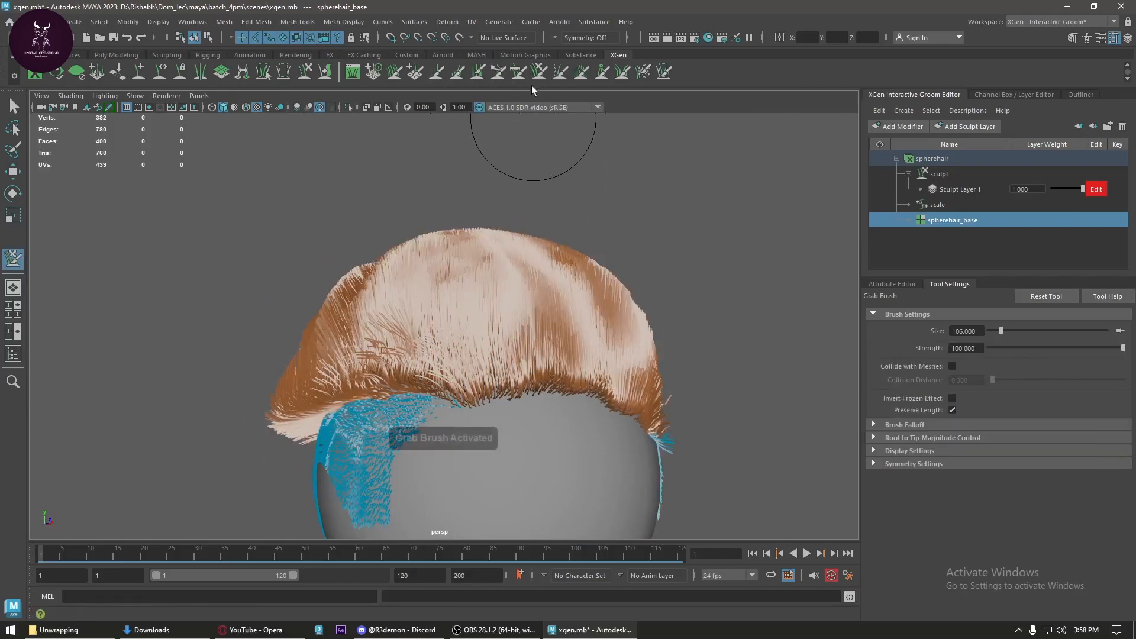
mouse_move(471, 366)
mouse_down()
mouse_move(479, 310)
mouse_move(538, 239)
mouse_move(441, 437)
mouse_move(463, 407)
mouse_move(520, 404)
mouse_up()
key(b)
drag(536, 481, 516, 350)
- Try to pull the side hair upward with the enlarged Grab brush
mouse_move(529, 428)
alt+mouse_down()
mouse_move(384, 403)
mouse_move(532, 348)
alt+mouse_up()
mouse_move(344, 375)
mouse_down()
mouse_move(309, 352)
mouse_move(355, 279)
mouse_up()
key(ctrl+z)
key(ctrl+z)
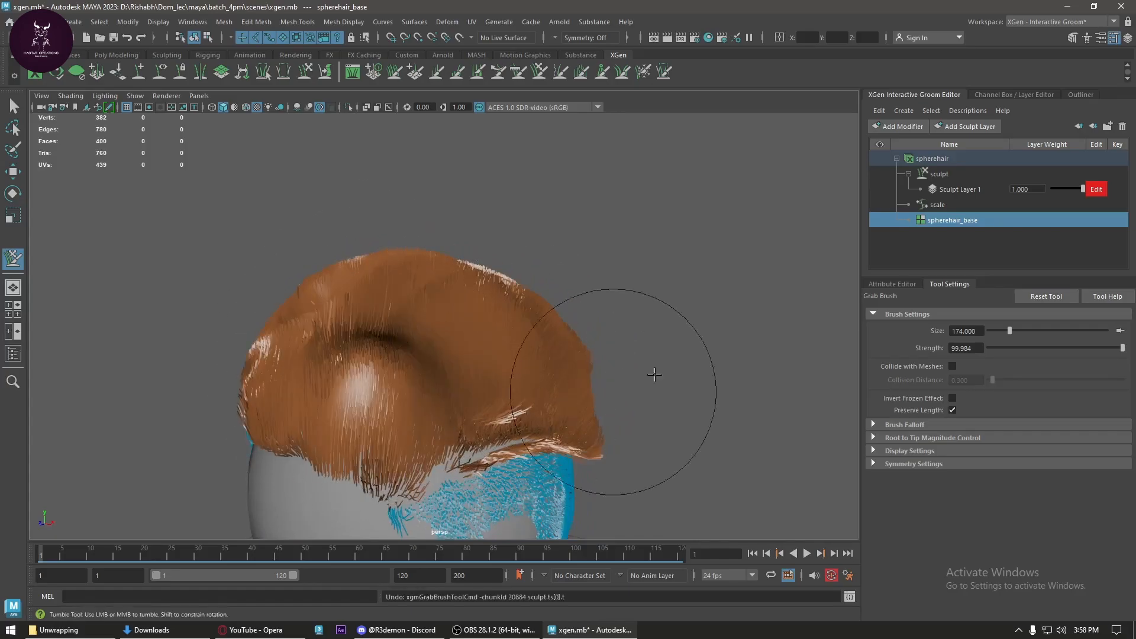
- Enable mesh collision for the Grab brush and set the collision distance to 0.15
click(952, 366)
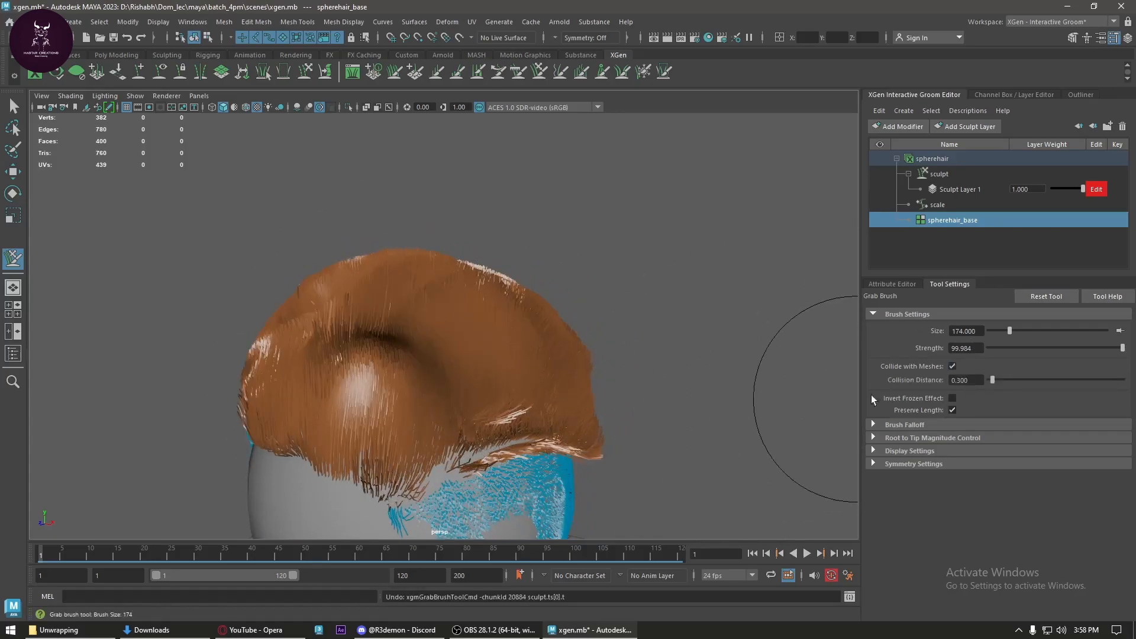
text(0.15)
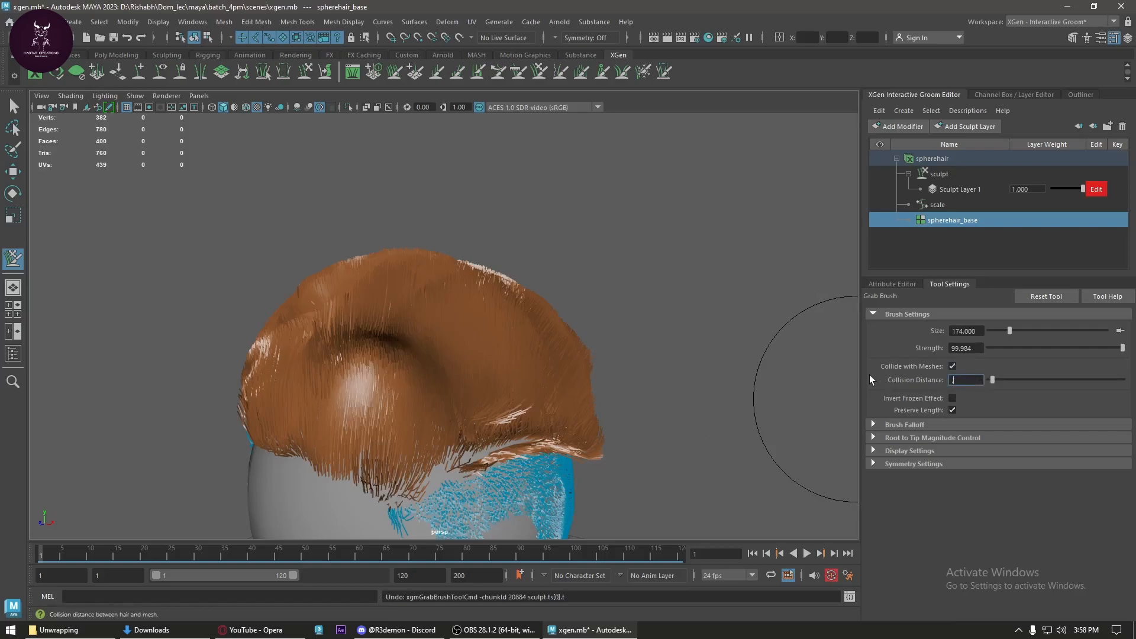
key(Return)
- Try to lift and sweep the upper hair with several Grab brush strokes from different sides
drag(355, 421, 513, 289)
mouse_move(399, 414)
mouse_down()
mouse_move(372, 341)
mouse_move(366, 236)
mouse_up()
mouse_move(385, 355)
alt+mouse_down()
mouse_move(315, 357)
mouse_move(490, 273)
alt+mouse_up()
drag(351, 423, 541, 307)
drag(375, 381, 618, 336)
alt+drag(426, 403, 544, 430)
key(ctrl+z)
key(ctrl+z)
key(ctrl+z)
key(ctrl+z)
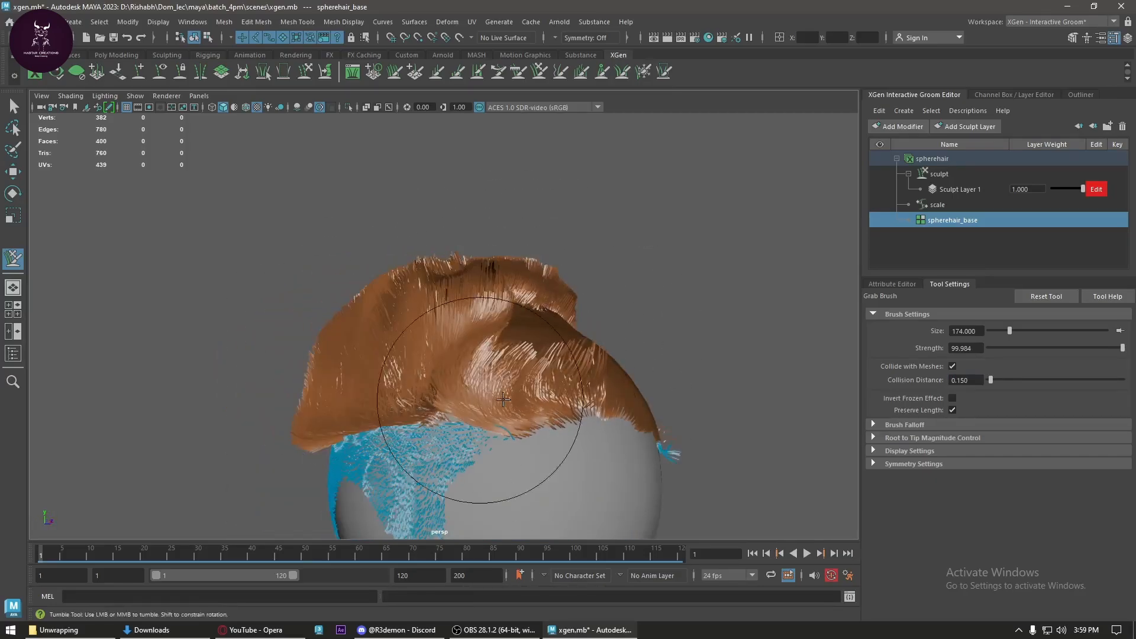
key(ctrl+z)
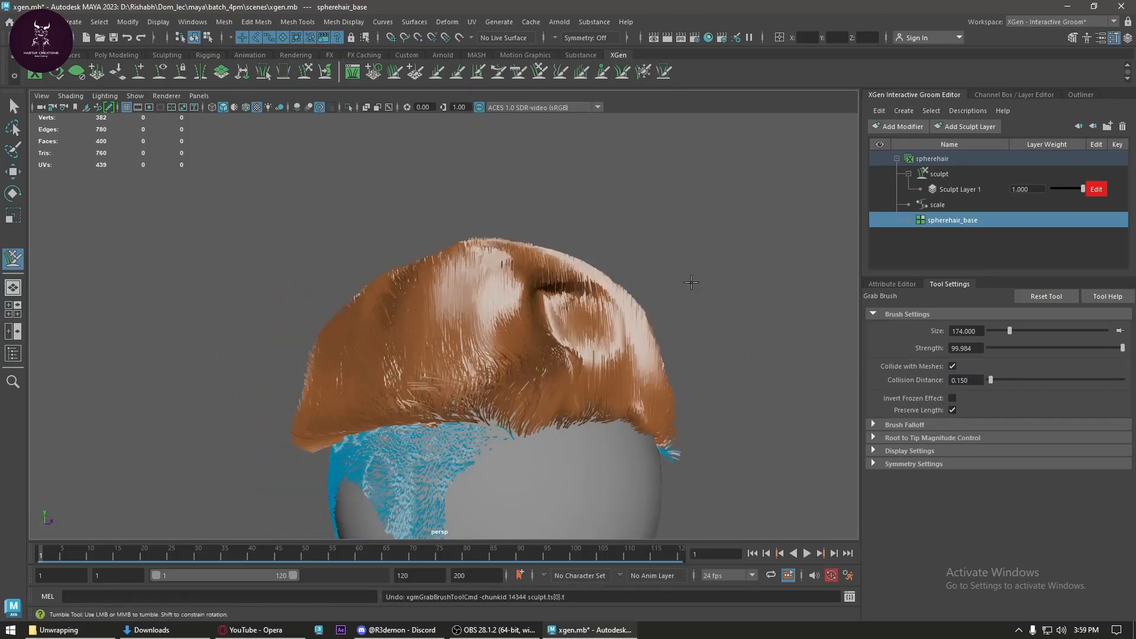
- Comb the upper hair flat over the sphere with the Comb brush, using Object X symmetry
click(521, 72)
alt+drag(608, 406, 456, 469)
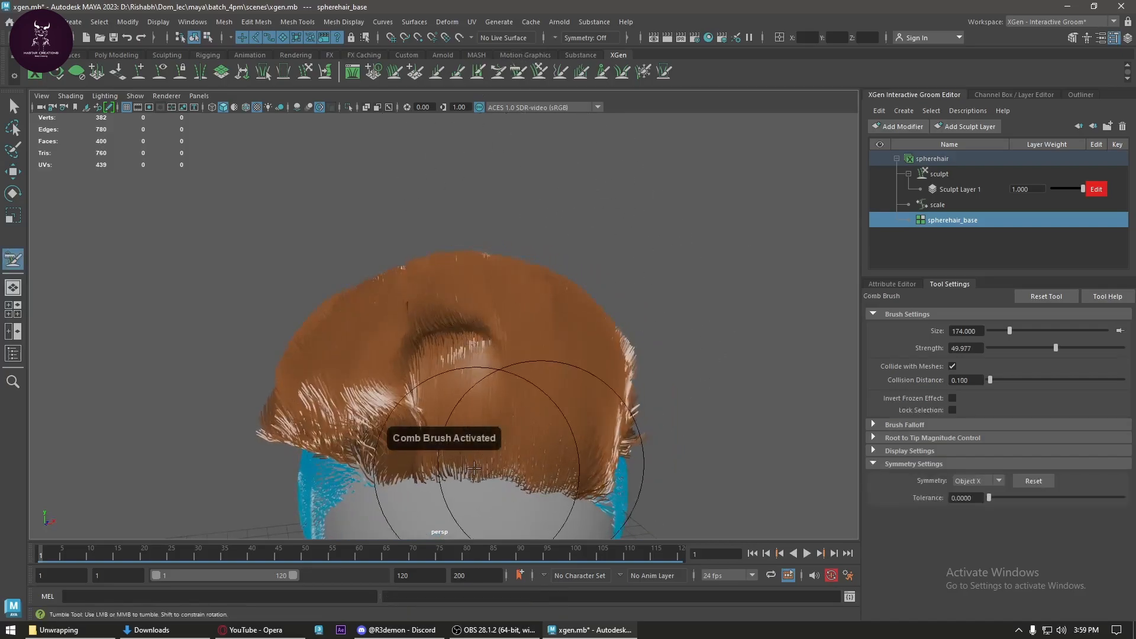
mouse_move(431, 279)
alt+mouse_down()
mouse_move(526, 424)
mouse_move(609, 380)
mouse_move(583, 362)
mouse_move(444, 417)
mouse_move(468, 423)
mouse_move(462, 355)
mouse_move(482, 231)
mouse_move(379, 349)
mouse_move(327, 437)
mouse_move(332, 284)
mouse_move(313, 326)
mouse_move(414, 284)
mouse_move(499, 464)
mouse_move(355, 208)
mouse_move(480, 331)
mouse_move(581, 469)
mouse_move(507, 240)
mouse_move(532, 418)
mouse_move(482, 495)
alt+mouse_up()
alt+middle_drag(482, 495, 484, 386)
mouse_move(483, 386)
mouse_down()
mouse_move(588, 413)
mouse_move(444, 399)
mouse_move(560, 380)
mouse_up()
mouse_move(570, 329)
alt+mouse_down()
mouse_move(547, 278)
mouse_move(559, 451)
mouse_move(500, 452)
mouse_move(492, 434)
mouse_move(515, 438)
mouse_move(405, 333)
mouse_move(571, 317)
mouse_move(299, 299)
mouse_move(498, 231)
alt+mouse_up()
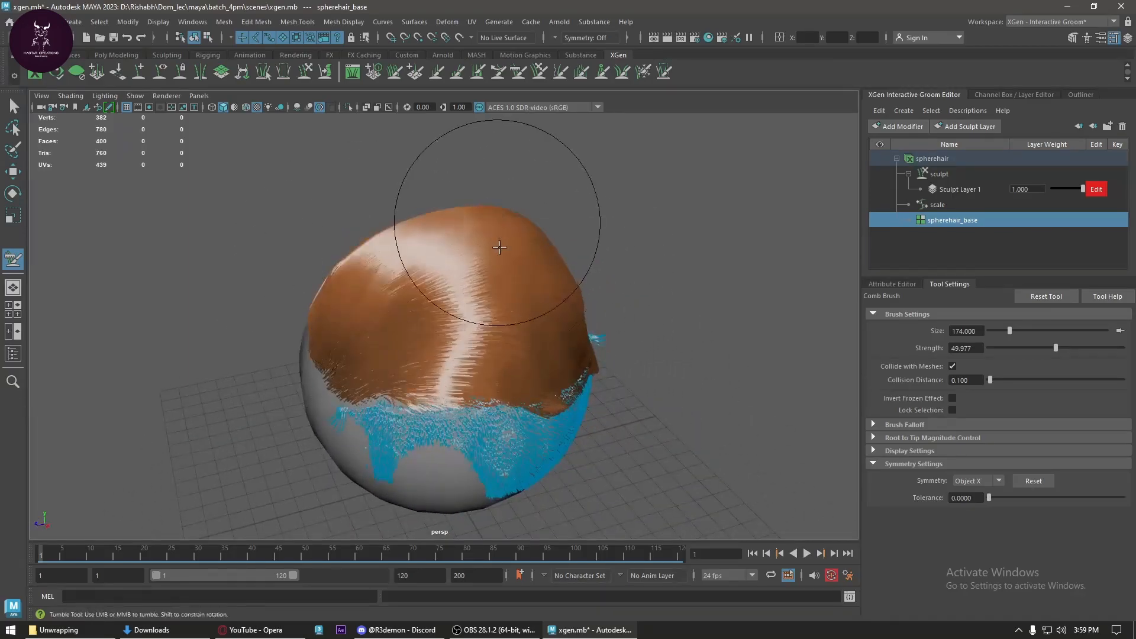
- Turn the Comb brush's symmetry off and comb the upper hair over towards one side
click(985, 481)
click(977, 499)
mouse_move(710, 414)
alt+mouse_down()
mouse_move(521, 324)
mouse_move(284, 252)
mouse_move(436, 325)
mouse_move(317, 362)
alt+mouse_up()
alt+drag(447, 254, 481, 318)
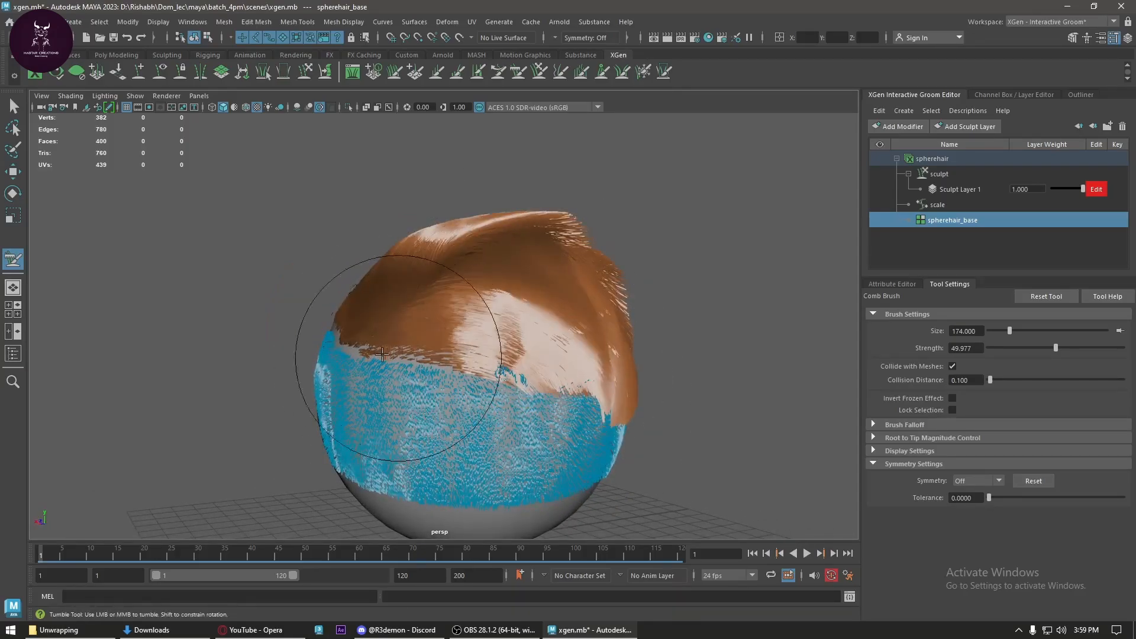
mouse_move(578, 381)
alt+mouse_down()
mouse_move(615, 462)
mouse_move(507, 418)
mouse_move(545, 469)
mouse_move(419, 288)
mouse_move(377, 365)
mouse_move(331, 340)
alt+mouse_up()
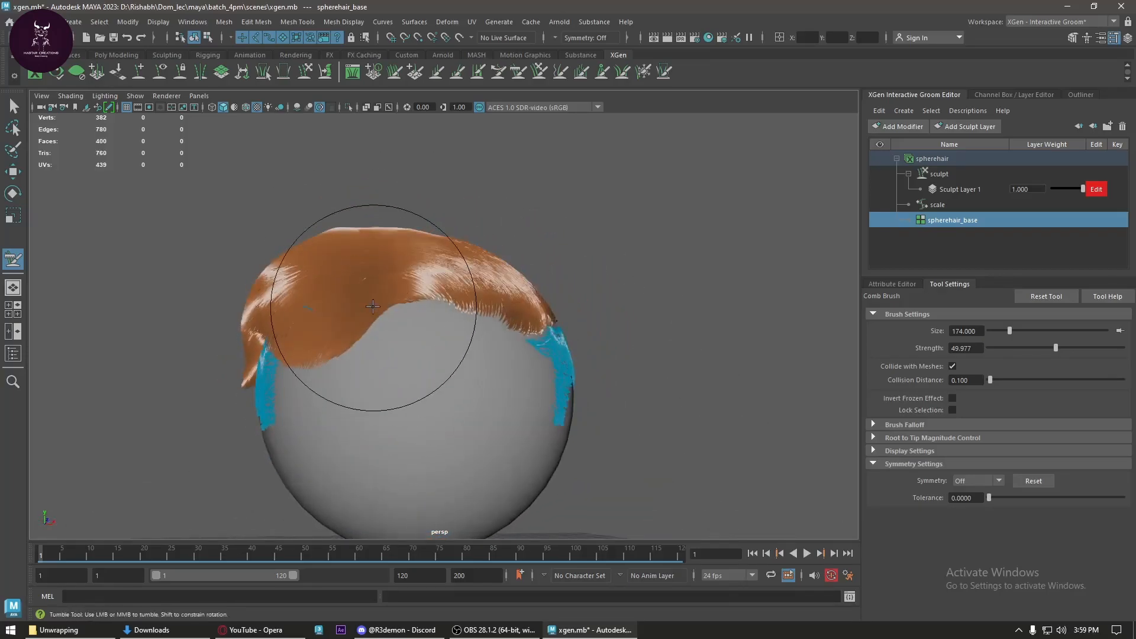
- Comb the front, crown and side hair into a smooth side-swept fringe with the Comb brush
drag(336, 280, 297, 371)
mouse_move(298, 316)
mouse_down()
mouse_move(304, 389)
mouse_move(254, 379)
mouse_move(362, 267)
mouse_up()
alt+drag(359, 352, 639, 408)
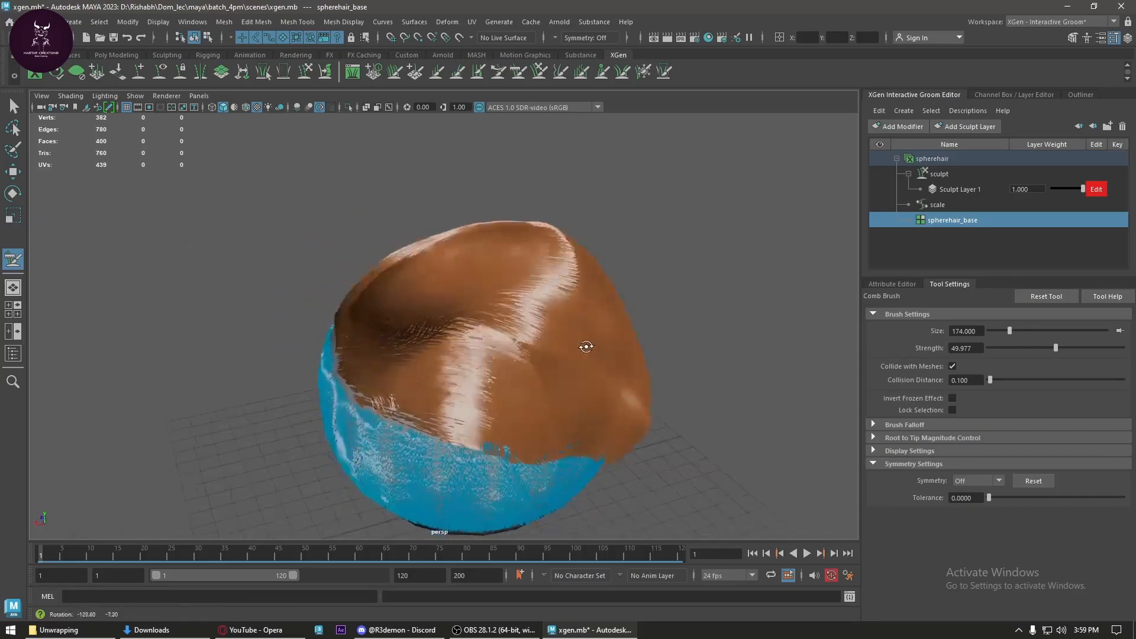
alt+drag(637, 350, 743, 347)
alt+middle_drag(537, 357, 593, 395)
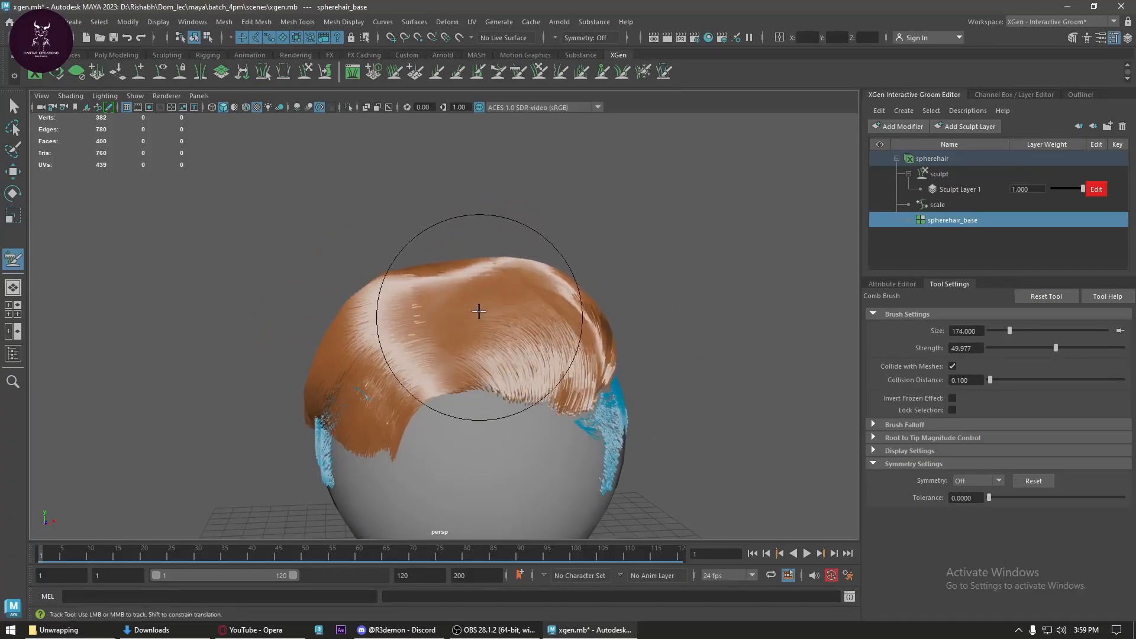
alt+drag(472, 385, 337, 330)
alt+drag(426, 358, 400, 362)
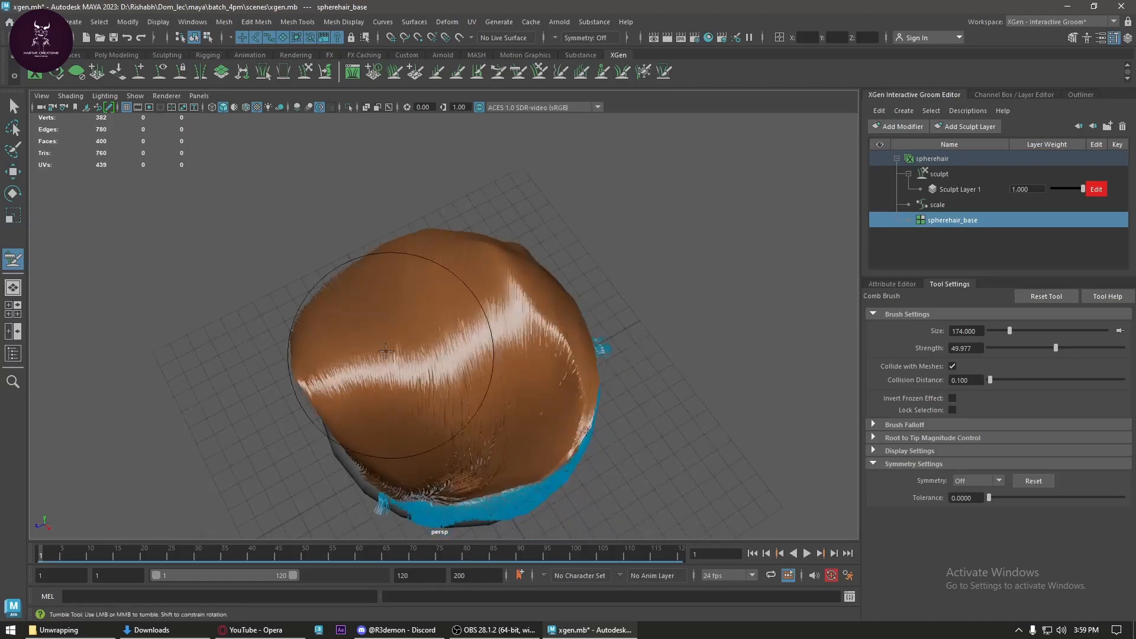
mouse_move(333, 371)
alt+mouse_down()
mouse_move(414, 414)
mouse_move(507, 438)
mouse_move(514, 487)
mouse_move(586, 491)
mouse_move(359, 440)
mouse_move(332, 295)
alt+mouse_up()
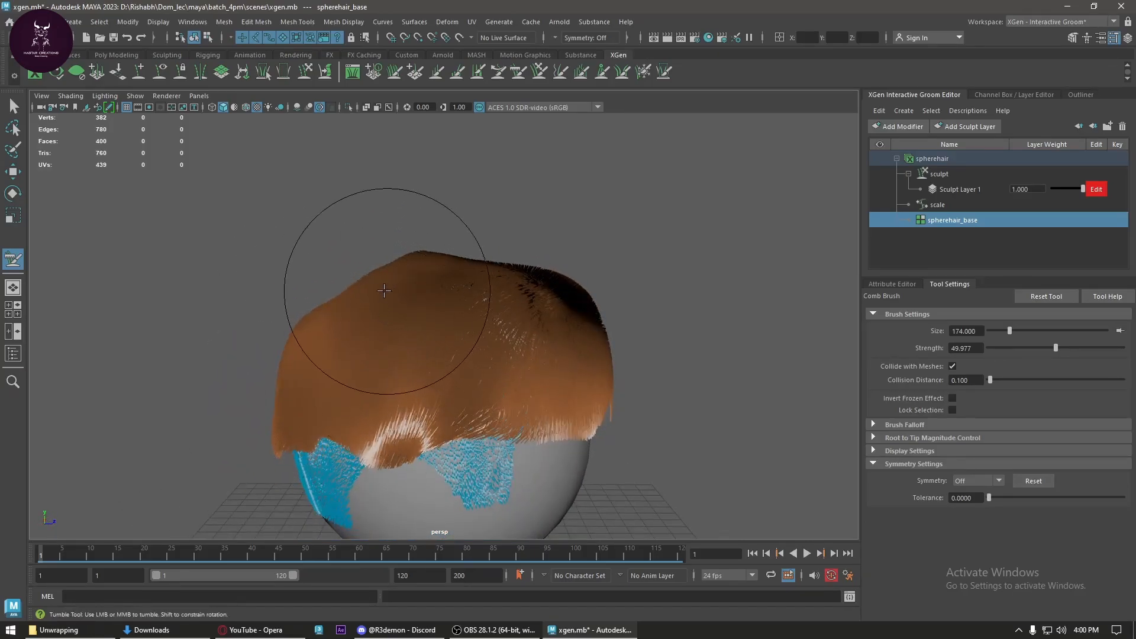
alt+drag(343, 253, 505, 374)
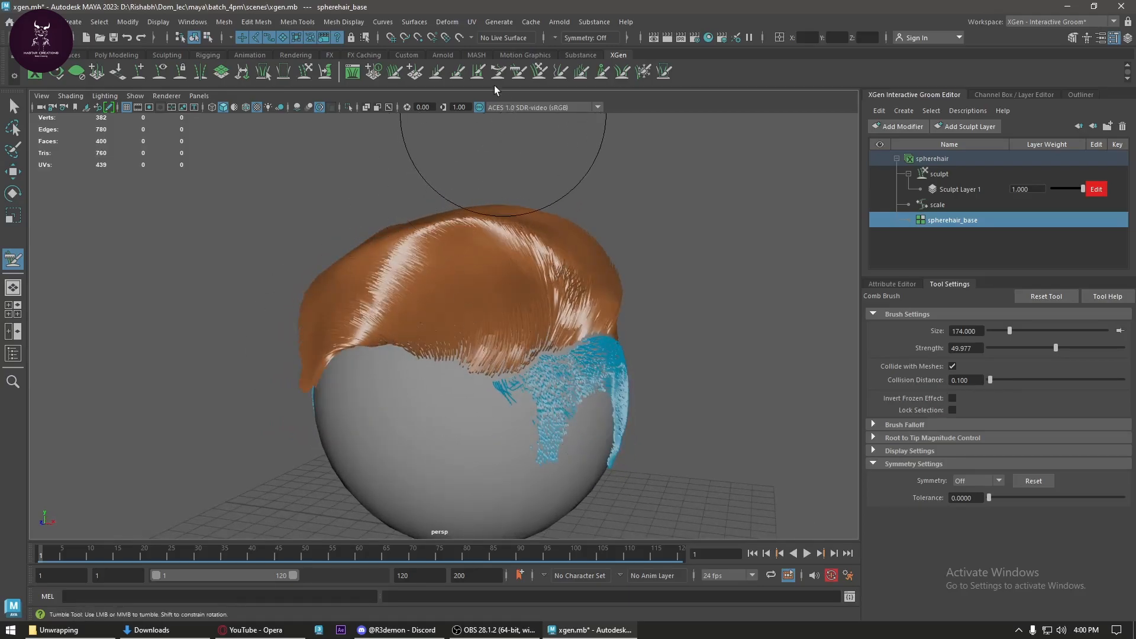
- Activate the Clump brush, set its strength to 50 and enable collision with meshes
click(603, 73)
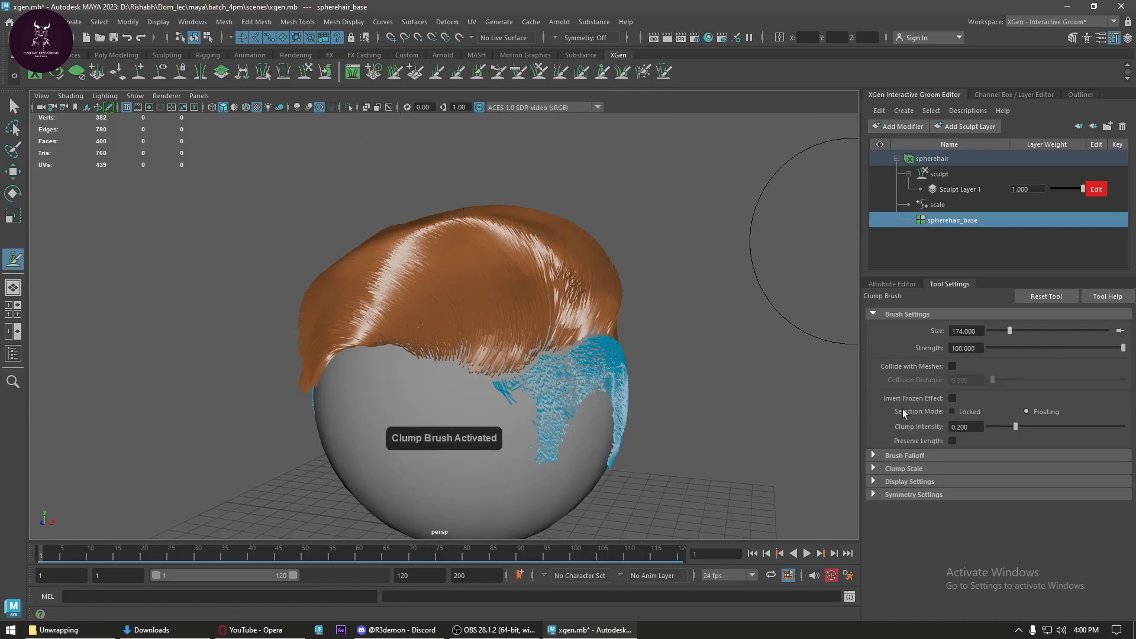
text(50)
key(Return)
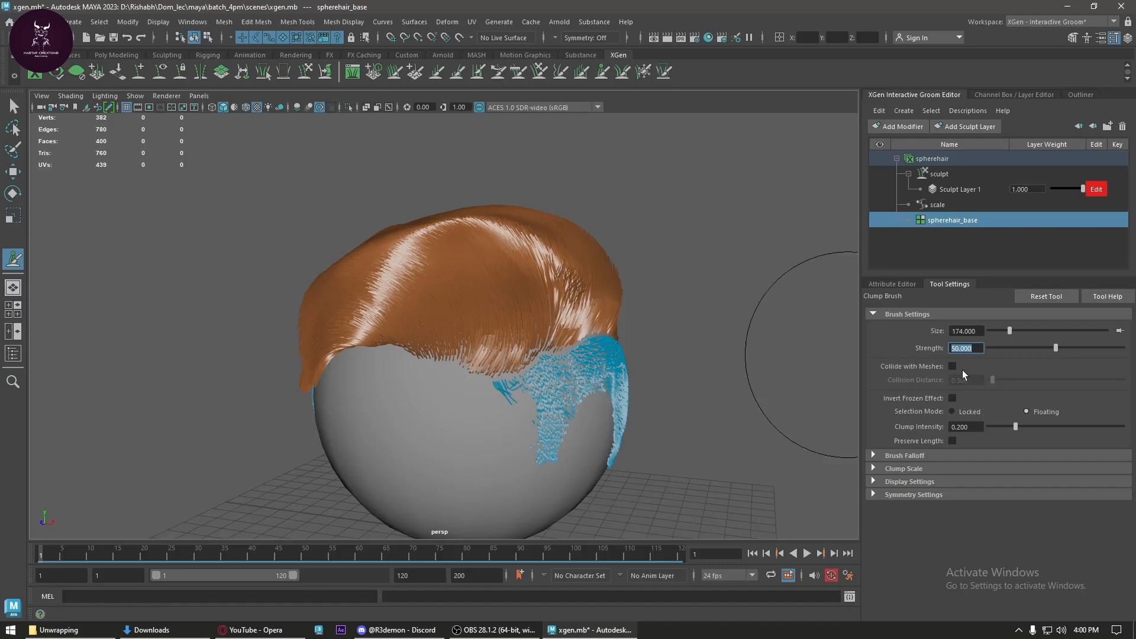
click(953, 366)
- Try to gather the fringe and side hair into clumps with the Clump brush at size 174
mouse_move(515, 337)
mouse_down()
mouse_move(438, 326)
mouse_move(496, 338)
mouse_move(450, 367)
mouse_move(380, 380)
mouse_move(517, 384)
mouse_move(578, 367)
mouse_up()
key(ctrl+z)
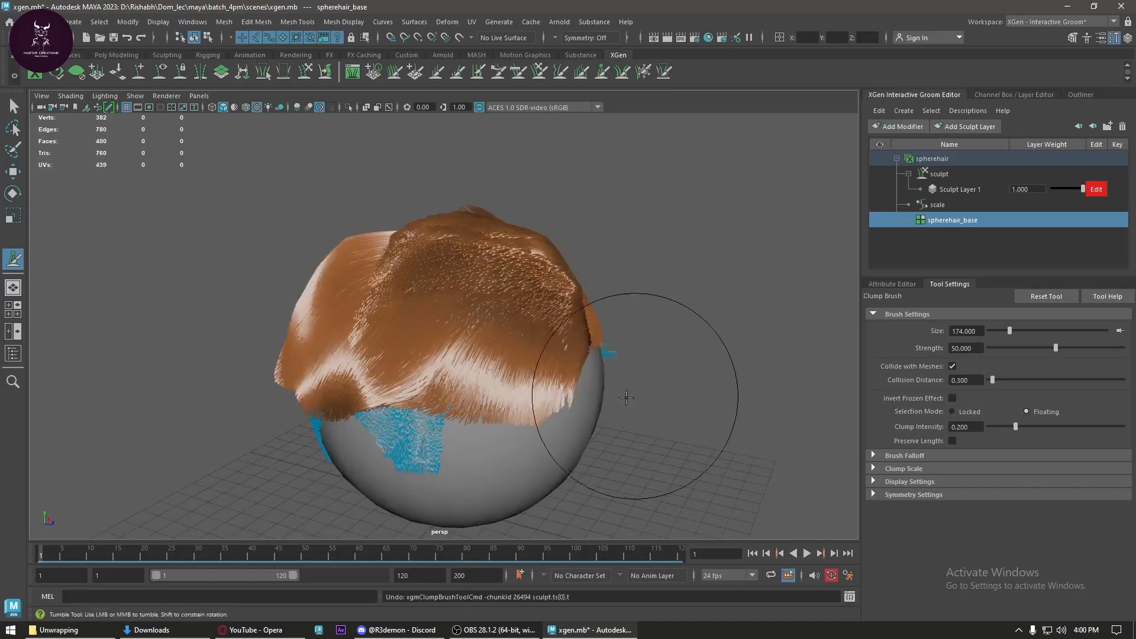
key(ctrl+z)
- Reduce the Clump brush to size 49
alt+drag(636, 395, 479, 401)
key(b)
mouse_move(482, 357)
mouse_down()
mouse_move(425, 356)
mouse_move(473, 379)
mouse_move(541, 337)
mouse_move(603, 357)
mouse_up()
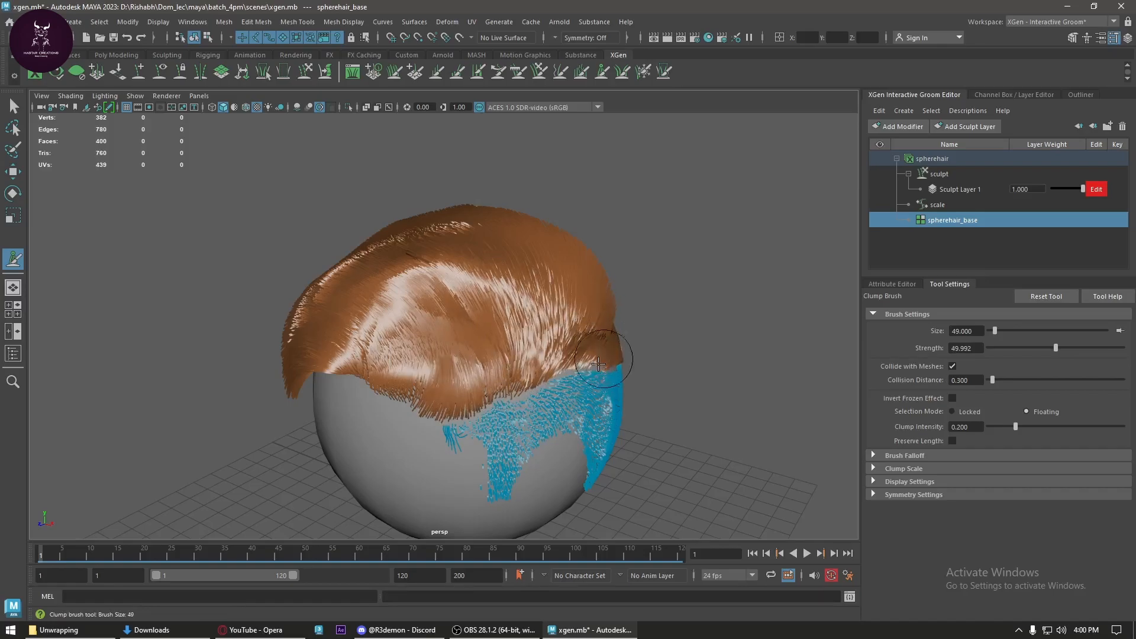
- Clump the hair over the front and sides of the sphere with the Clump brush
alt+drag(384, 379, 415, 402)
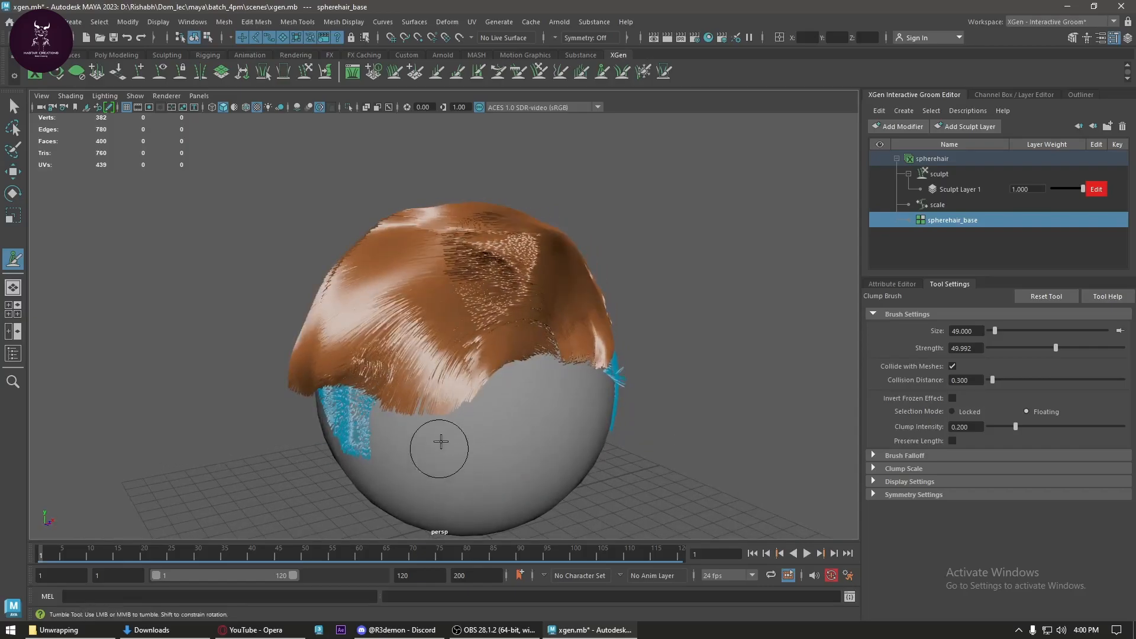
mouse_move(287, 360)
alt+mouse_down()
mouse_move(384, 355)
mouse_move(456, 381)
mouse_move(502, 300)
mouse_move(550, 260)
mouse_move(591, 284)
mouse_move(594, 329)
mouse_move(500, 381)
alt+mouse_up()
mouse_move(586, 384)
alt+mouse_down()
mouse_move(542, 430)
mouse_move(488, 419)
alt+mouse_up()
alt+drag(511, 457, 482, 378)
mouse_move(470, 309)
mouse_down()
mouse_move(461, 284)
mouse_move(521, 261)
mouse_move(531, 346)
mouse_move(634, 411)
mouse_move(675, 395)
mouse_up()
mouse_move(451, 364)
mouse_down()
mouse_move(451, 330)
mouse_move(343, 367)
mouse_up()
mouse_move(343, 367)
alt+mouse_down()
mouse_move(520, 406)
mouse_move(624, 385)
mouse_move(521, 410)
mouse_move(588, 400)
mouse_move(572, 319)
alt+mouse_up()
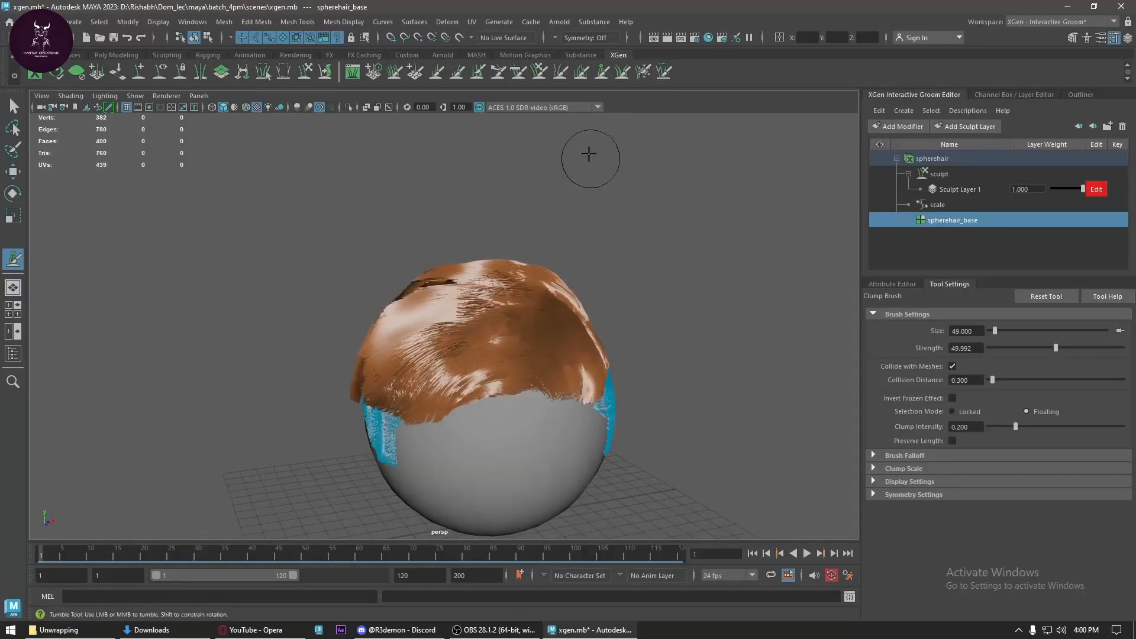
- Roughen the unfrozen hair with the Noise brush at size 142, with collision against meshes enabled
click(582, 71)
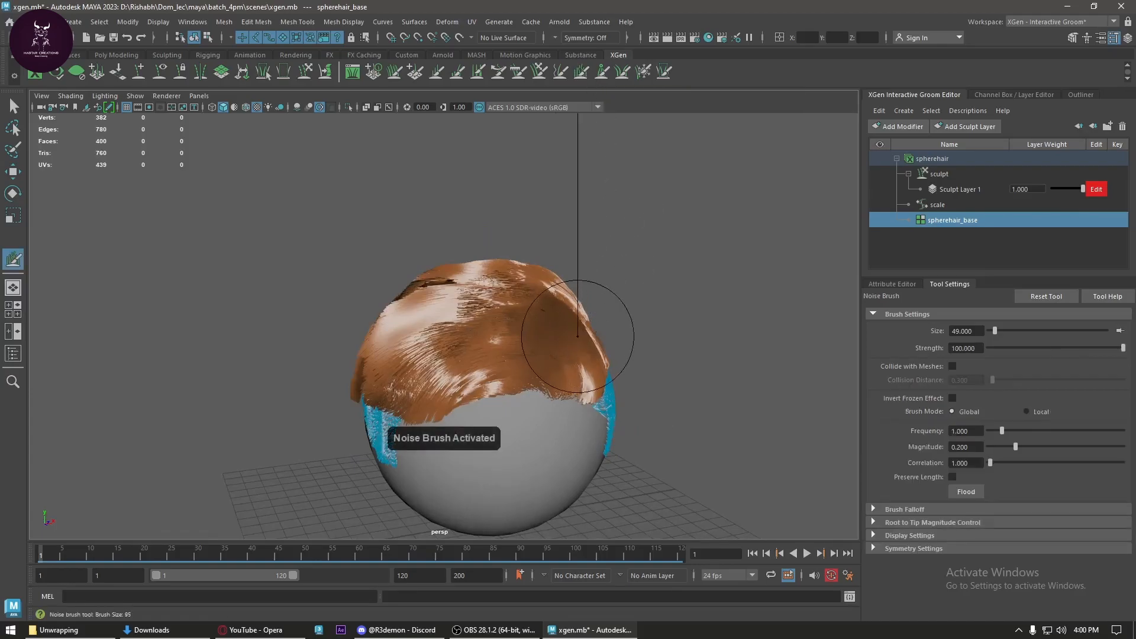
click(952, 367)
mouse_move(585, 366)
mouse_down()
mouse_move(507, 355)
mouse_move(483, 305)
mouse_move(419, 254)
mouse_move(609, 383)
mouse_move(532, 390)
mouse_move(441, 427)
mouse_move(509, 451)
mouse_up()
mouse_move(393, 414)
mouse_down()
mouse_move(440, 408)
mouse_move(465, 448)
mouse_move(639, 421)
mouse_up()
mouse_move(543, 402)
alt+mouse_down()
mouse_move(674, 393)
mouse_move(667, 380)
mouse_move(665, 418)
mouse_move(639, 433)
mouse_move(609, 379)
alt+mouse_up()
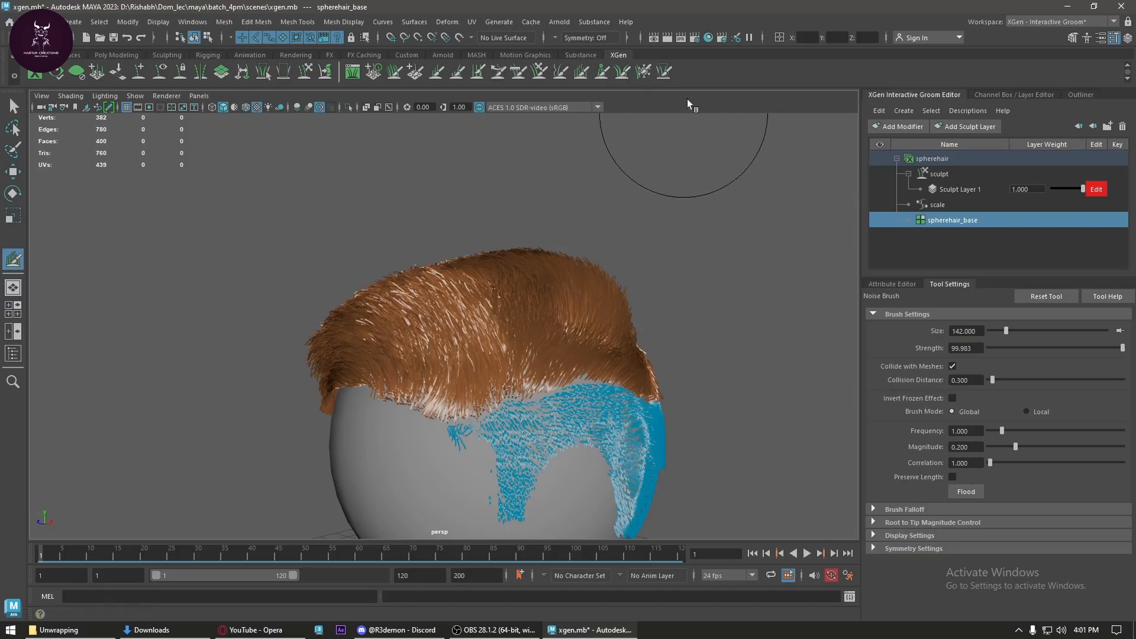
- Unfreeze the frozen blue hair on all sides of the sphere using the Freeze brush with its Unfreeze option on
click(643, 72)
click(952, 365)
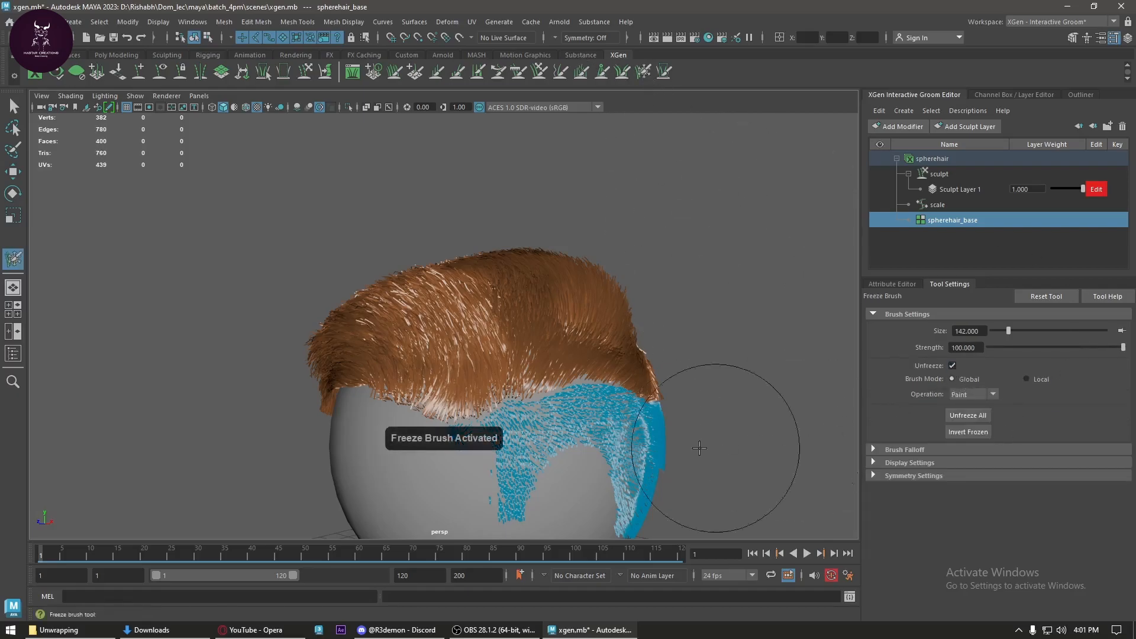
drag(735, 444, 546, 441)
mouse_move(633, 503)
mouse_down()
mouse_move(648, 513)
mouse_move(601, 335)
mouse_move(271, 368)
mouse_move(254, 329)
mouse_up()
alt+drag(409, 366, 272, 365)
drag(700, 244, 552, 314)
mouse_move(509, 347)
alt+mouse_down()
mouse_move(296, 343)
mouse_move(262, 354)
mouse_move(474, 398)
mouse_move(419, 401)
mouse_move(444, 398)
alt+mouse_up()
scroll(495, 345, down, 3)
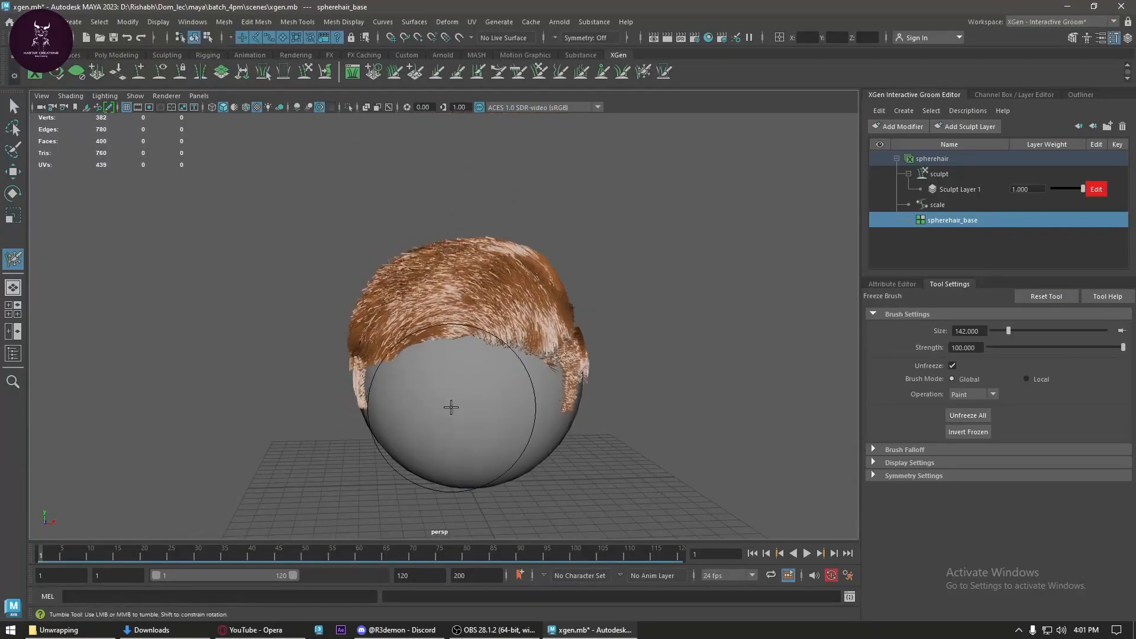
- Add a second sculpt layer, make it the edited layer and lengthen the hair with the Length brush
click(970, 190)
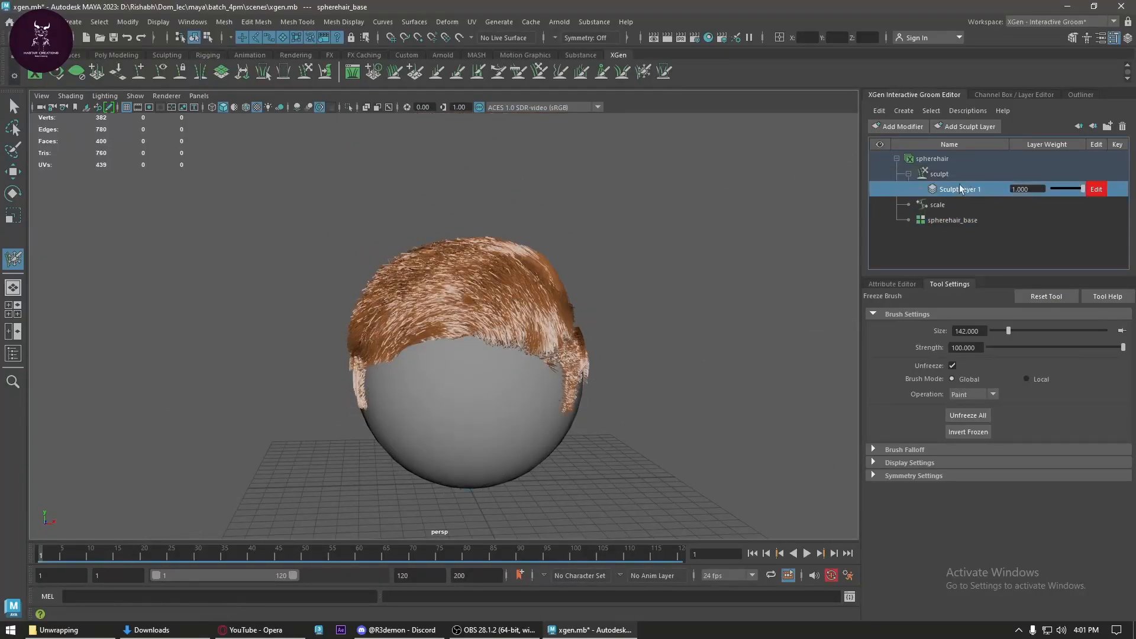
mouse_move(1083, 189)
mouse_down()
mouse_move(1036, 199)
mouse_move(1095, 212)
mouse_move(1048, 200)
mouse_move(1078, 204)
mouse_up()
click(978, 126)
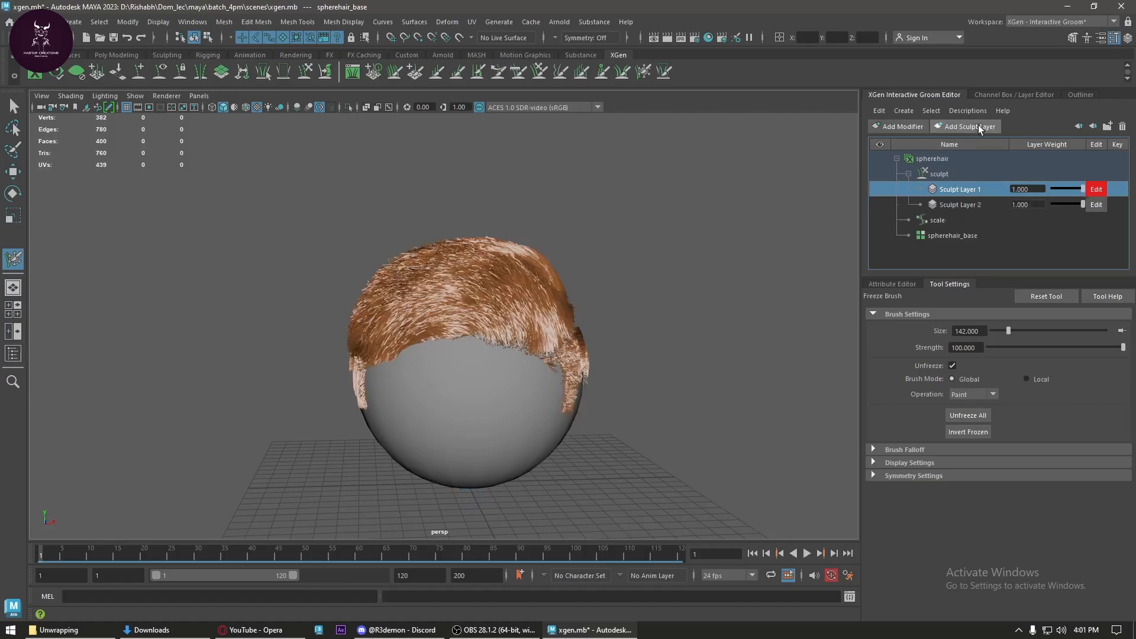
click(987, 202)
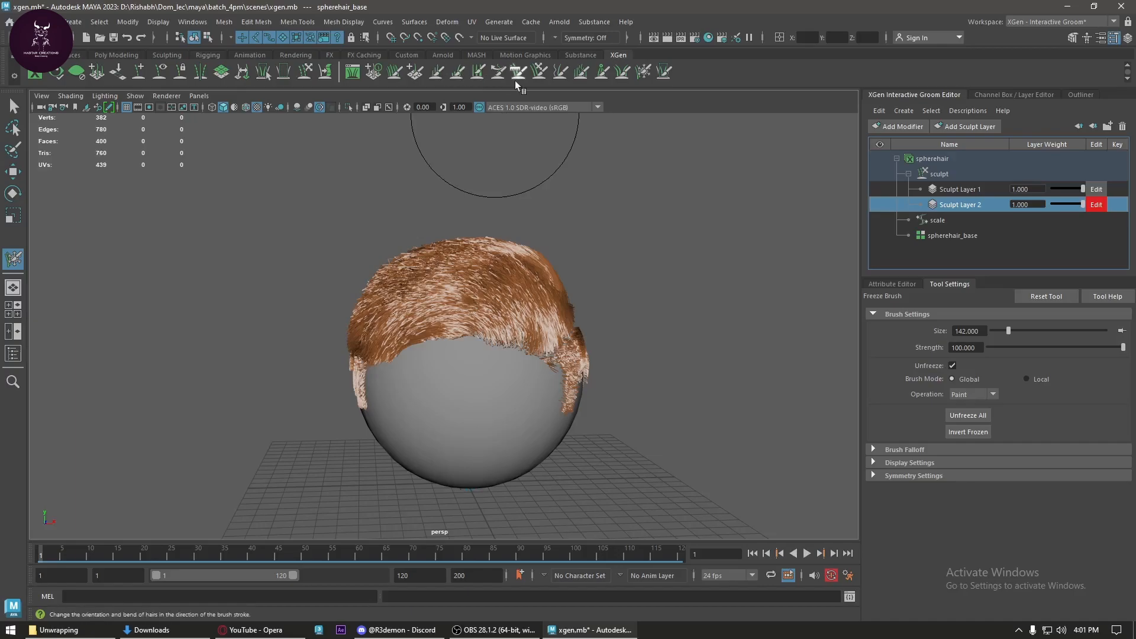
mouse_move(498, 295)
mouse_down()
mouse_move(304, 309)
mouse_move(545, 330)
mouse_move(418, 203)
mouse_move(323, 328)
mouse_up()
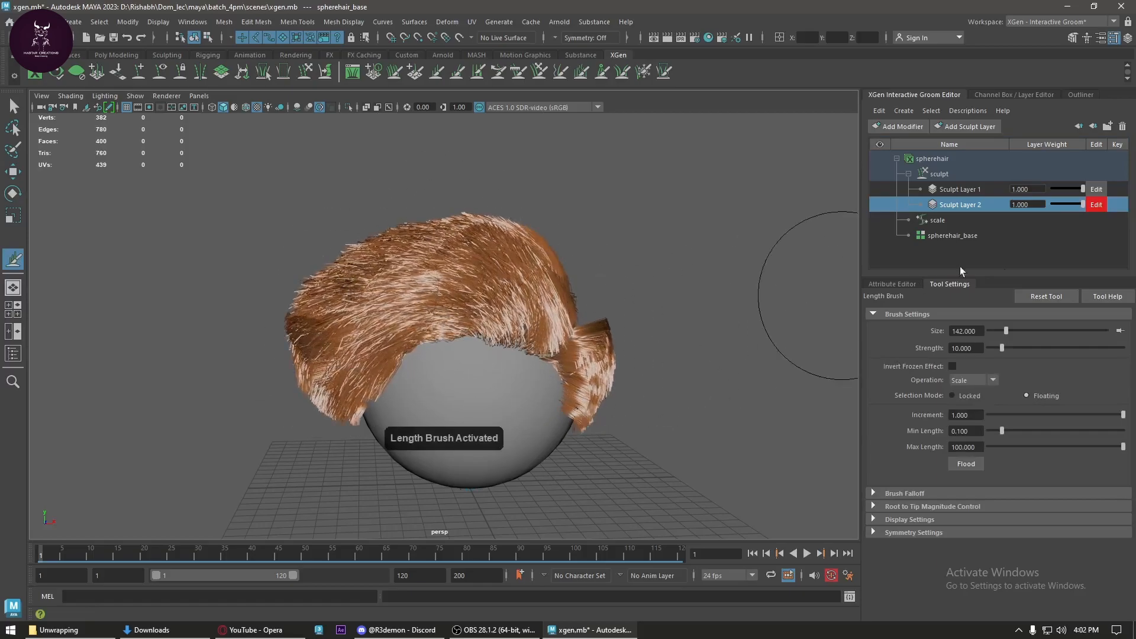
- Rename Sculpt Layer 2 as length and set its layer weight to 0
double_click(966, 207)
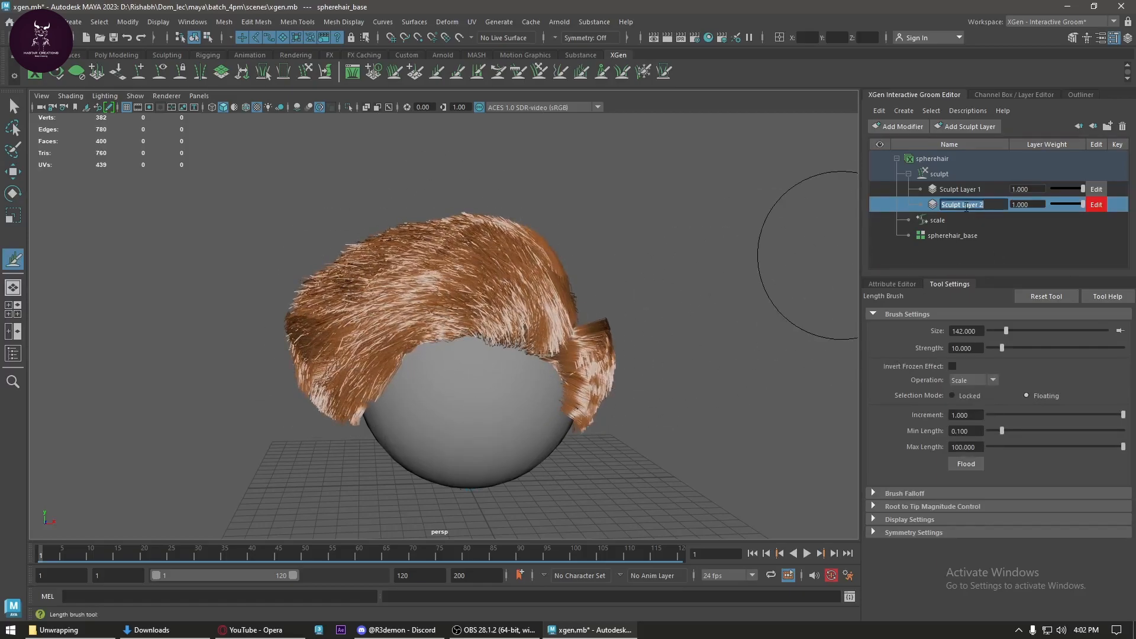
text(leng)
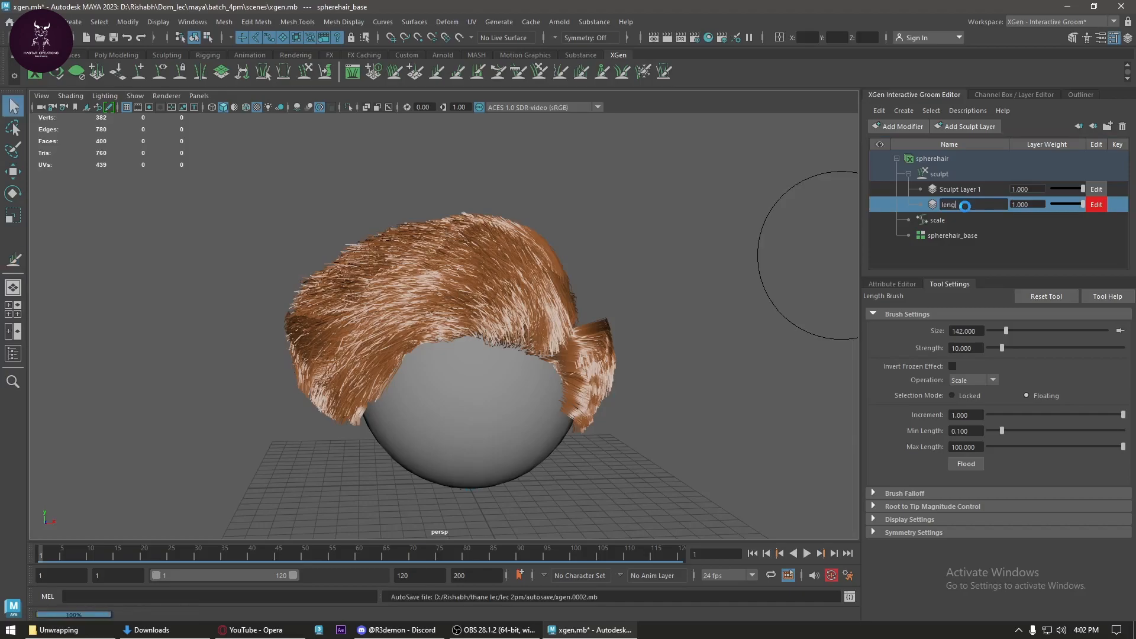
text(th)
key(Return)
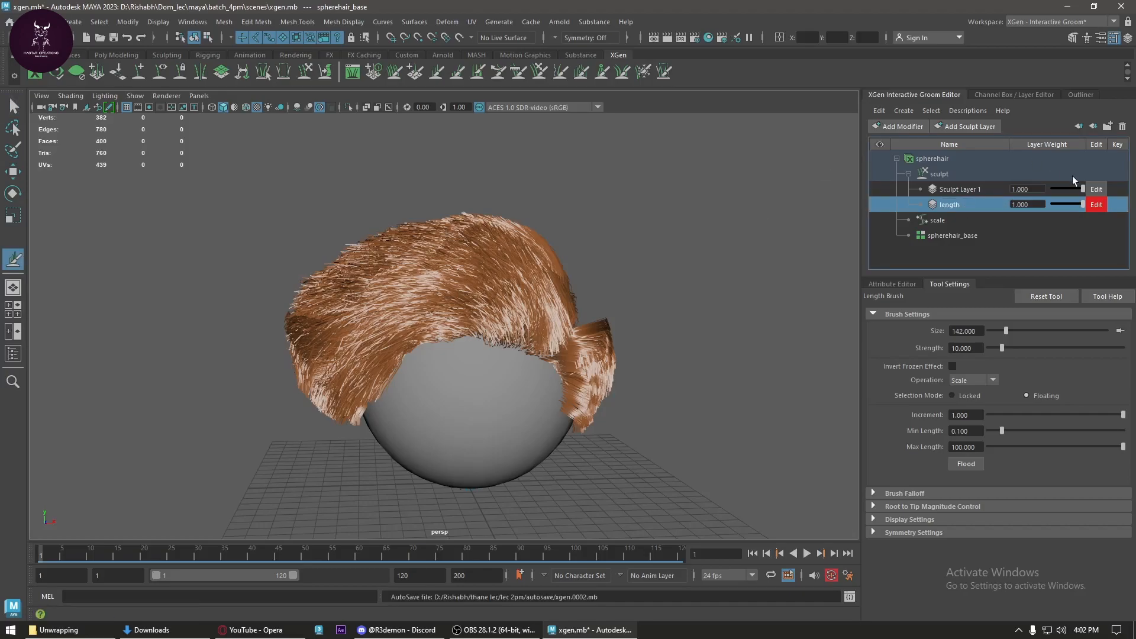
drag(1074, 206, 975, 264)
scroll(507, 380, up, 3)
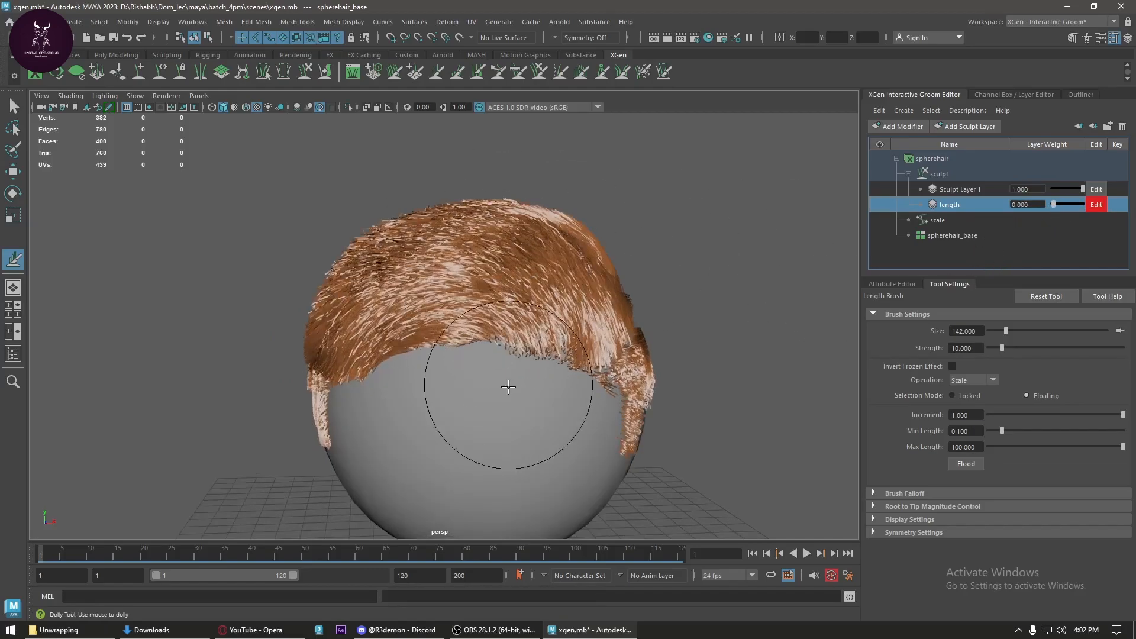
- Add an editable sculpt layer named noise and set the length layer's weight to 0.375
click(966, 126)
double_click(965, 220)
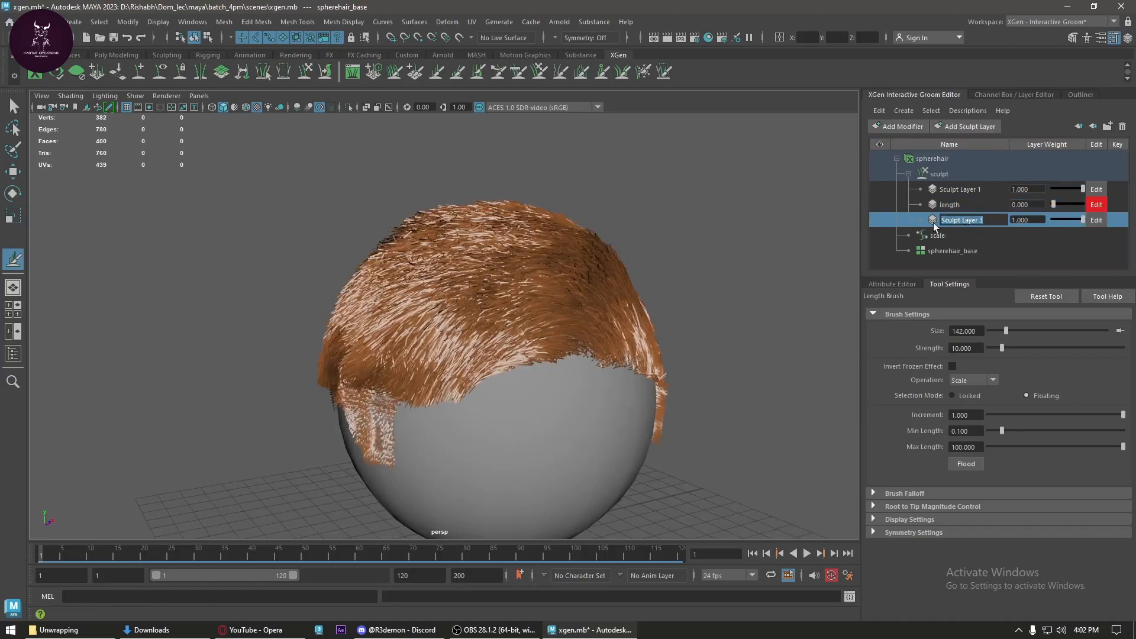
text(noise)
key(Return)
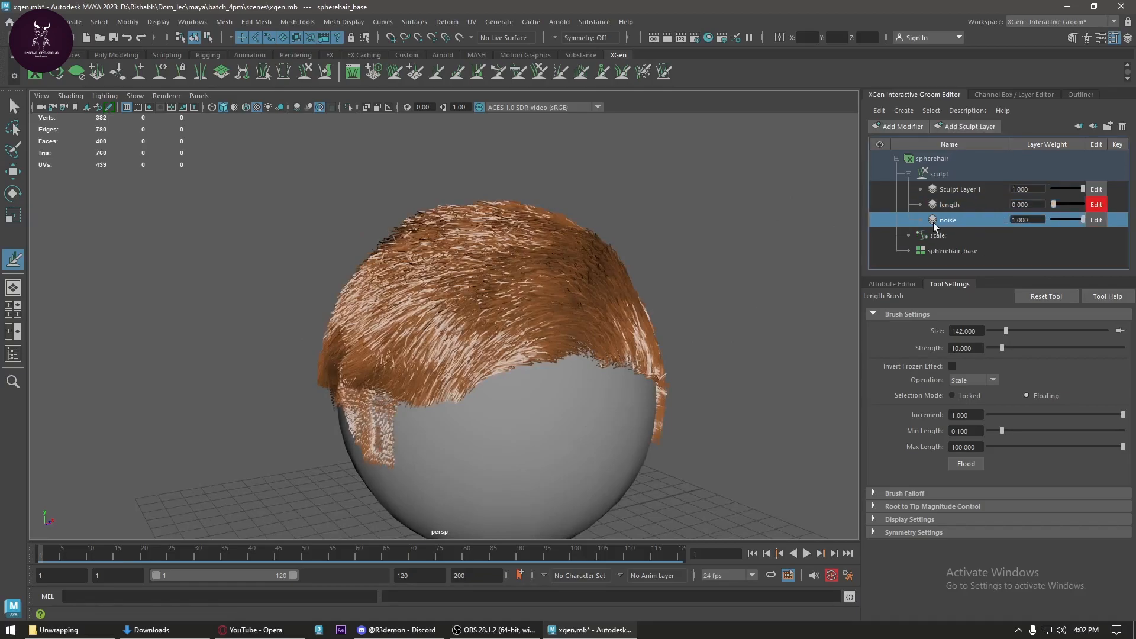
mouse_move(1056, 207)
mouse_down()
mouse_move(1088, 210)
mouse_move(1063, 210)
mouse_up()
click(1097, 220)
- Roughen the hair all over with the Noise brush and set the noise layer's weight to 0.190
alt+drag(647, 343, 533, 126)
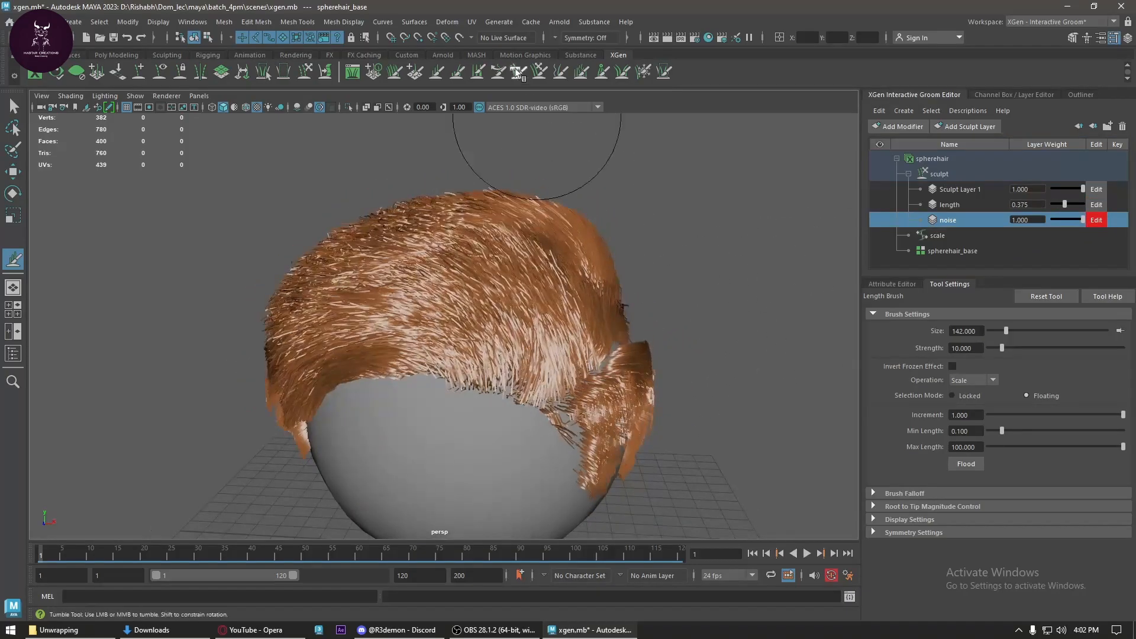
click(583, 73)
mouse_move(604, 196)
alt+mouse_down()
mouse_move(623, 248)
mouse_move(586, 278)
mouse_move(723, 312)
alt+mouse_up()
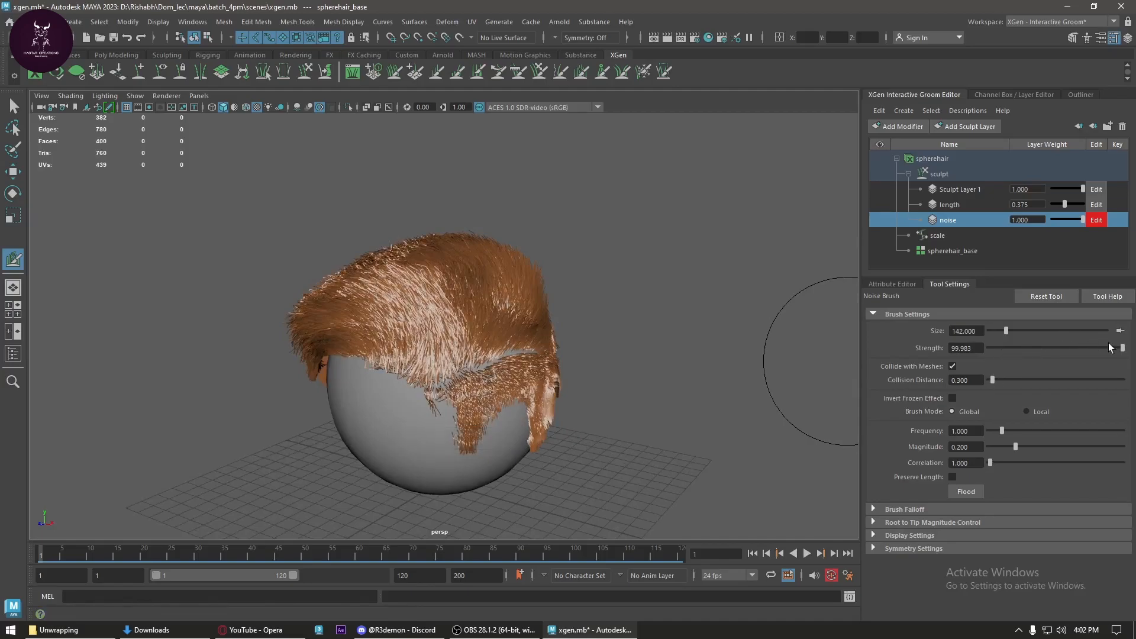
mouse_move(533, 381)
alt+mouse_down()
mouse_move(310, 298)
mouse_move(449, 308)
mouse_move(355, 319)
mouse_move(646, 345)
mouse_move(583, 299)
alt+mouse_up()
mouse_move(273, 362)
alt+mouse_down()
mouse_move(426, 330)
mouse_move(579, 434)
mouse_move(769, 379)
alt+mouse_up()
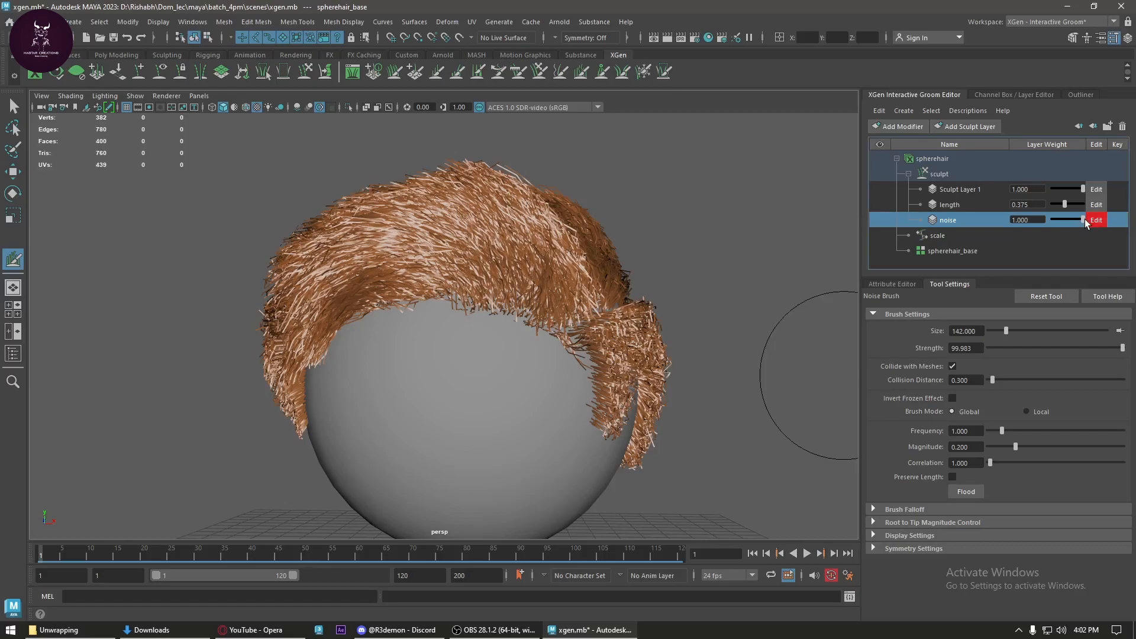
drag(1082, 220, 1059, 224)
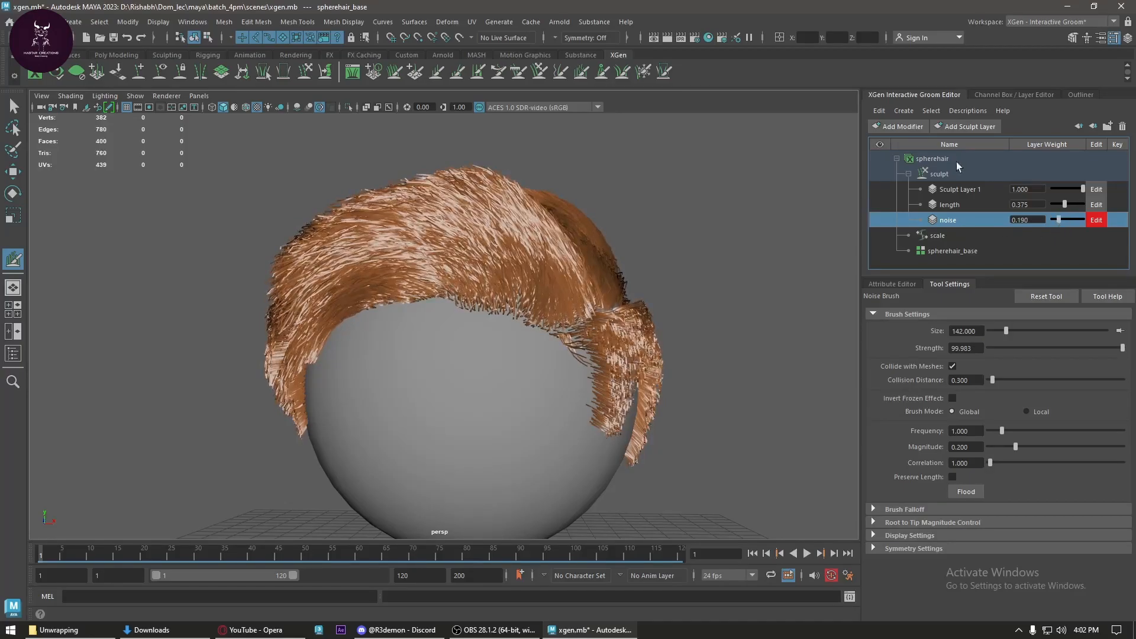
alt+drag(651, 379, 533, 190)
- Switch editing to Sculpt Layer 1, to the length layer and back to the noise layer
click(1096, 189)
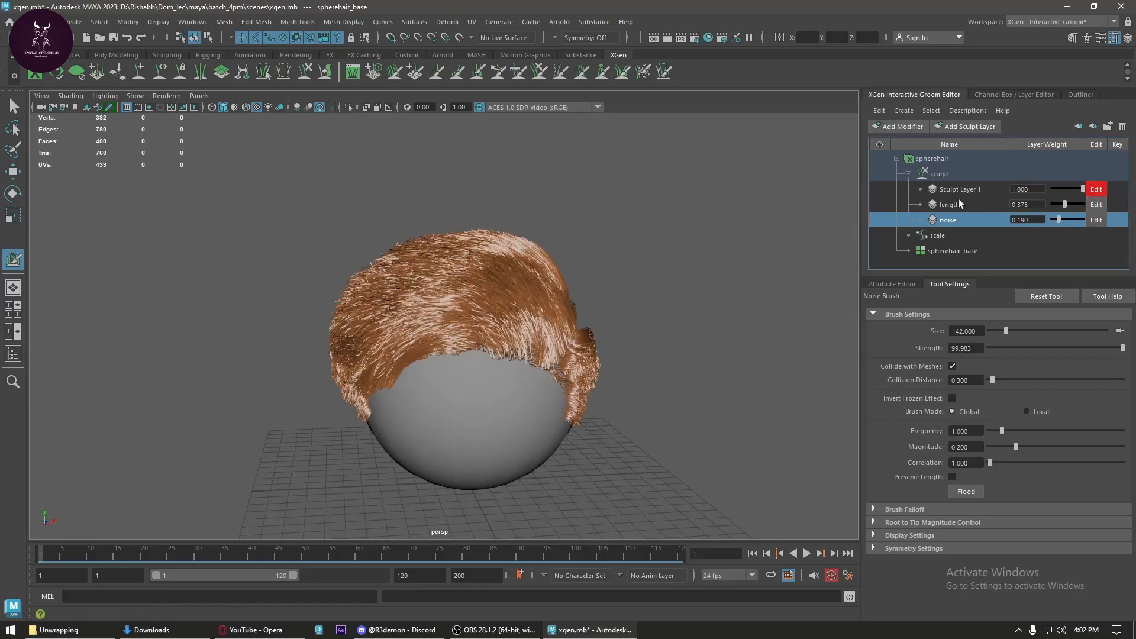
click(1102, 204)
click(1098, 219)
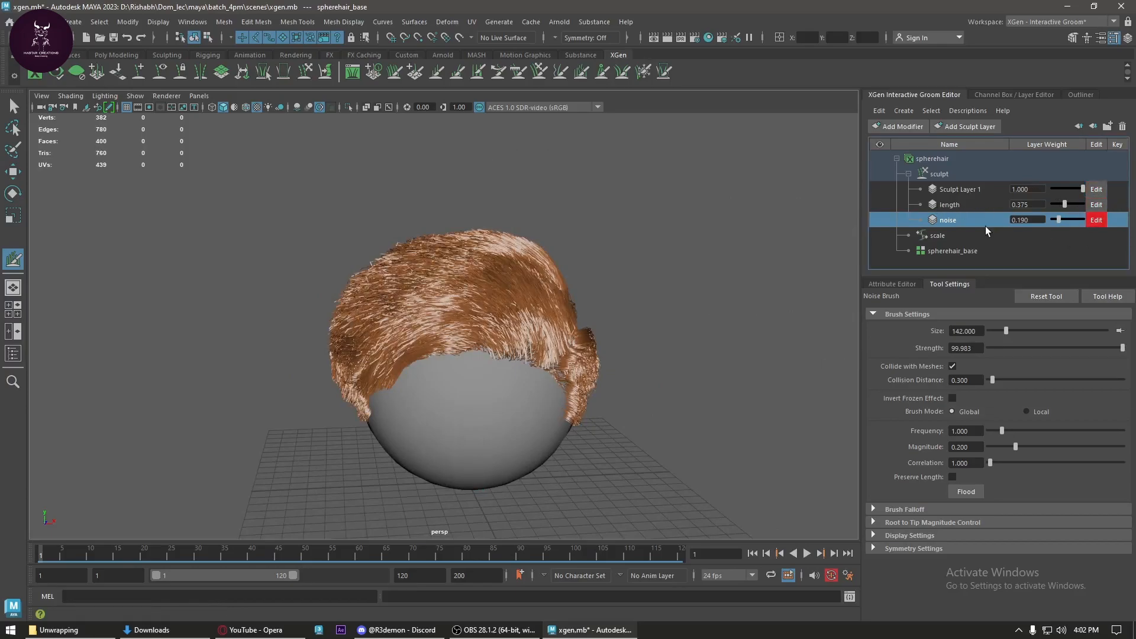
mouse_move(534, 413)
alt+mouse_down()
mouse_move(514, 421)
mouse_move(544, 357)
mouse_move(631, 400)
mouse_move(654, 355)
alt+mouse_up()
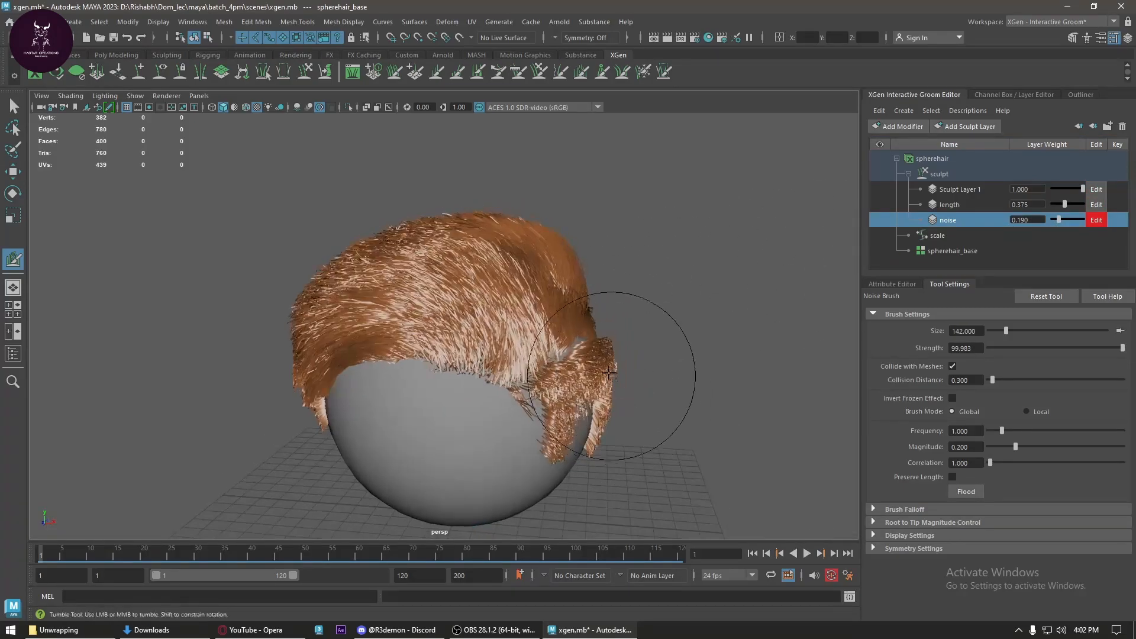
- Show the Outliner and add an Arnold skydome light to the scene
click(14, 353)
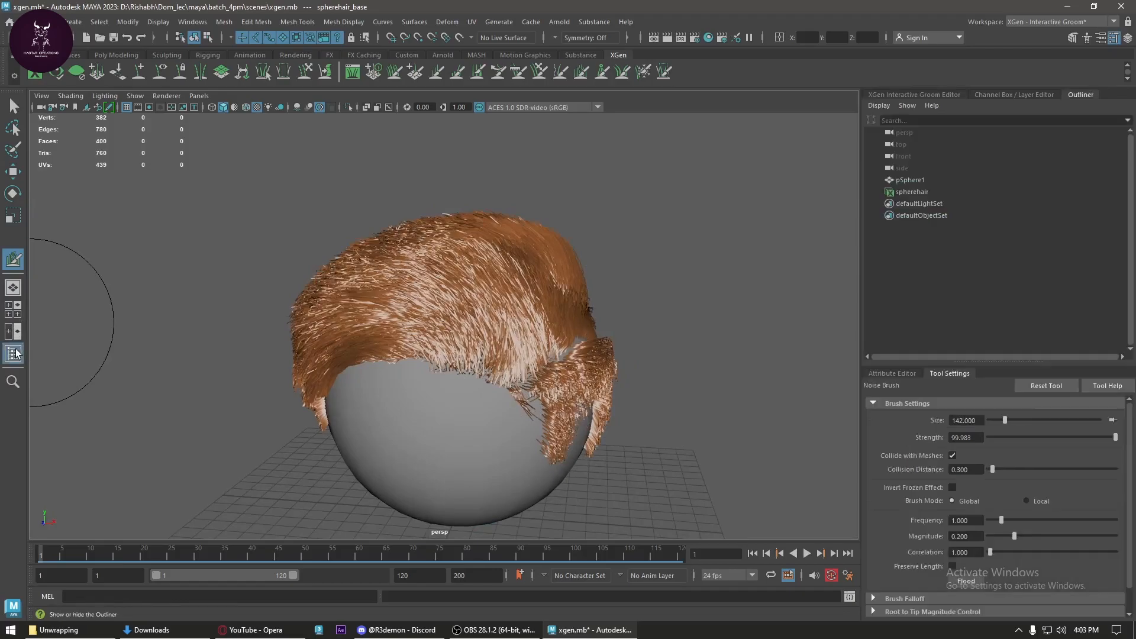
click(561, 22)
mouse_move(582, 83)
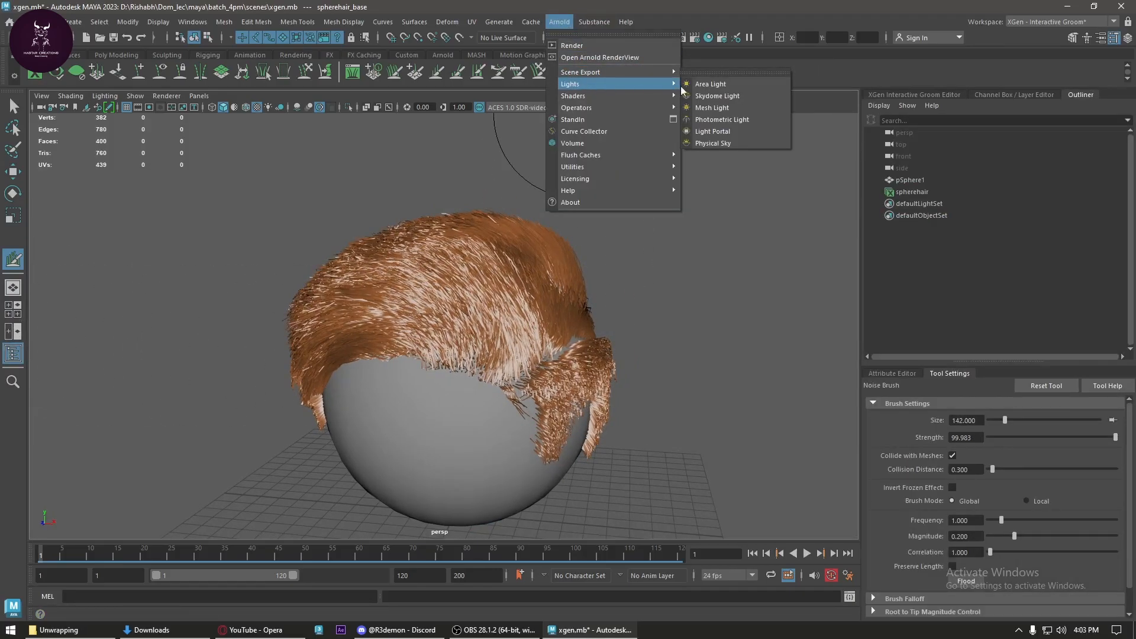
click(713, 96)
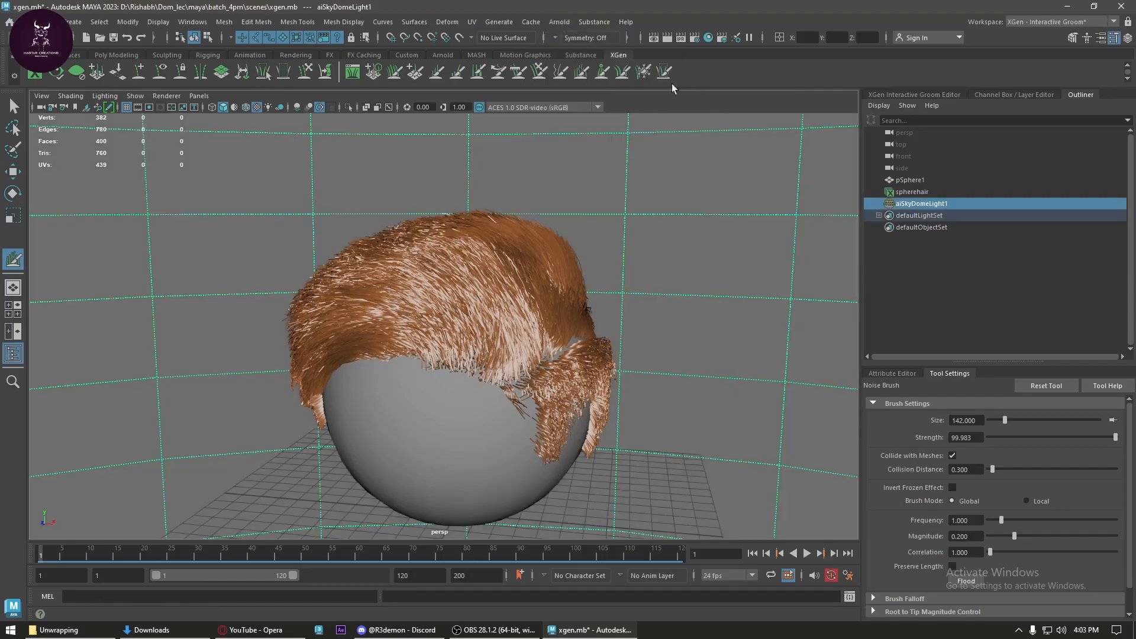
- Open the Arnold RenderView, start a live IPR render and enlarge the hair in it
click(559, 22)
mouse_move(597, 89)
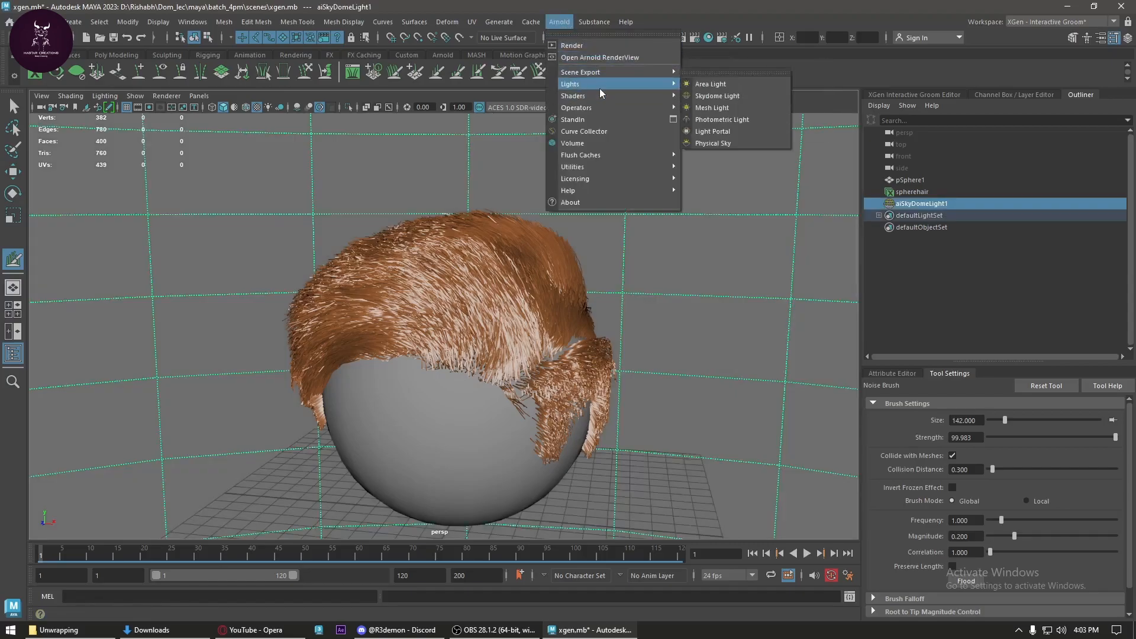
click(623, 58)
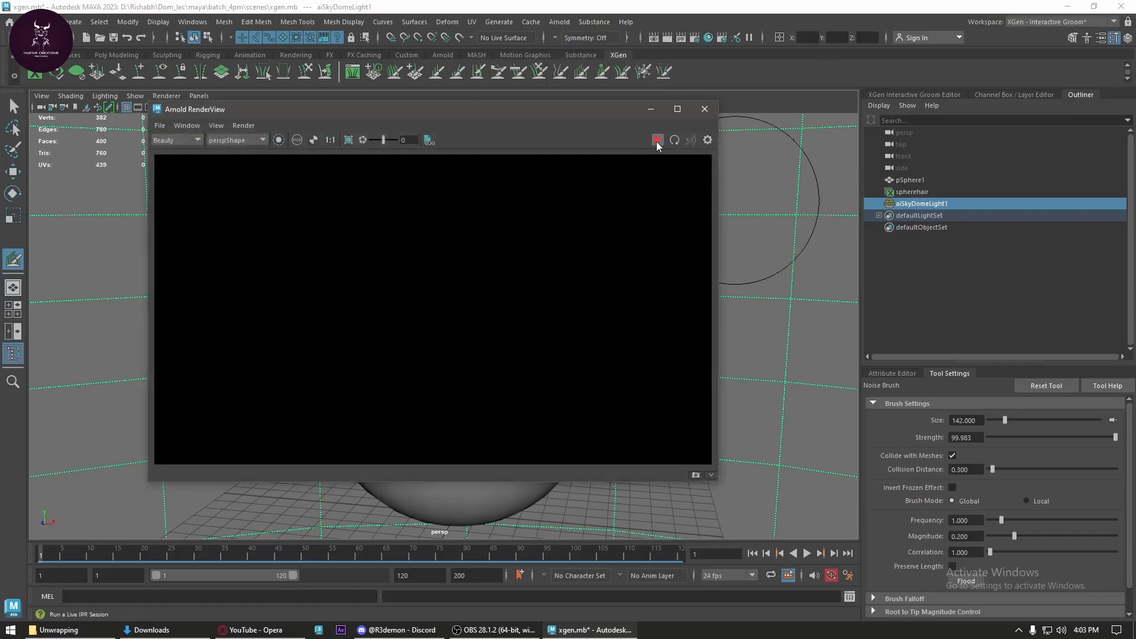
click(658, 141)
scroll(503, 272, up, 4)
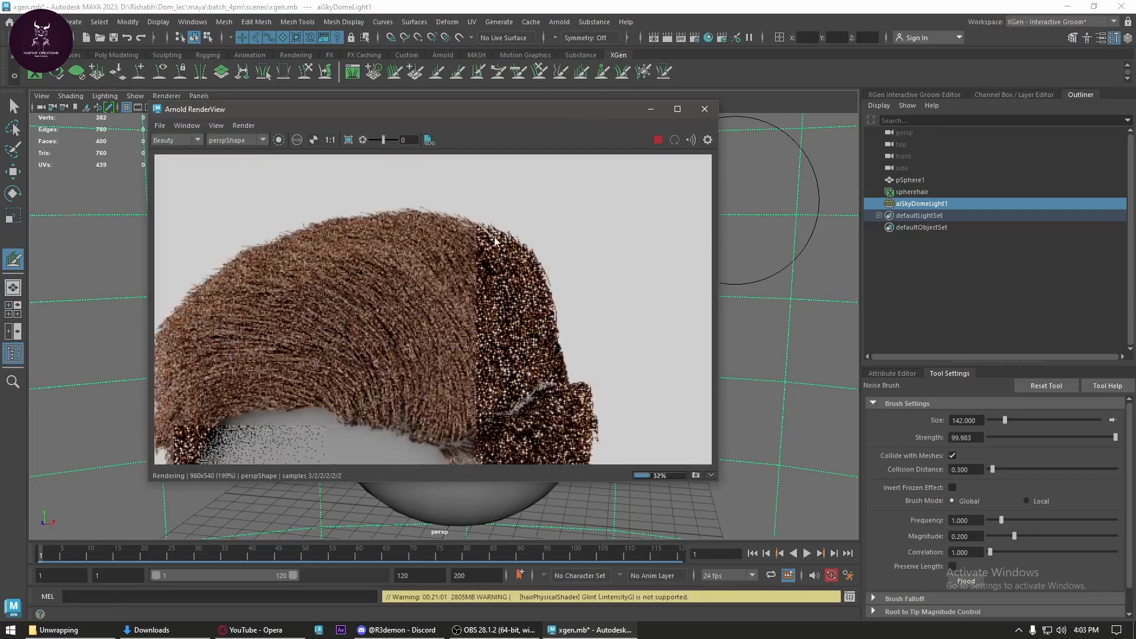
- Place a narrowed render window beside the viewport and pan the camera so the hair stays in sight
drag(541, 116, 1, 236)
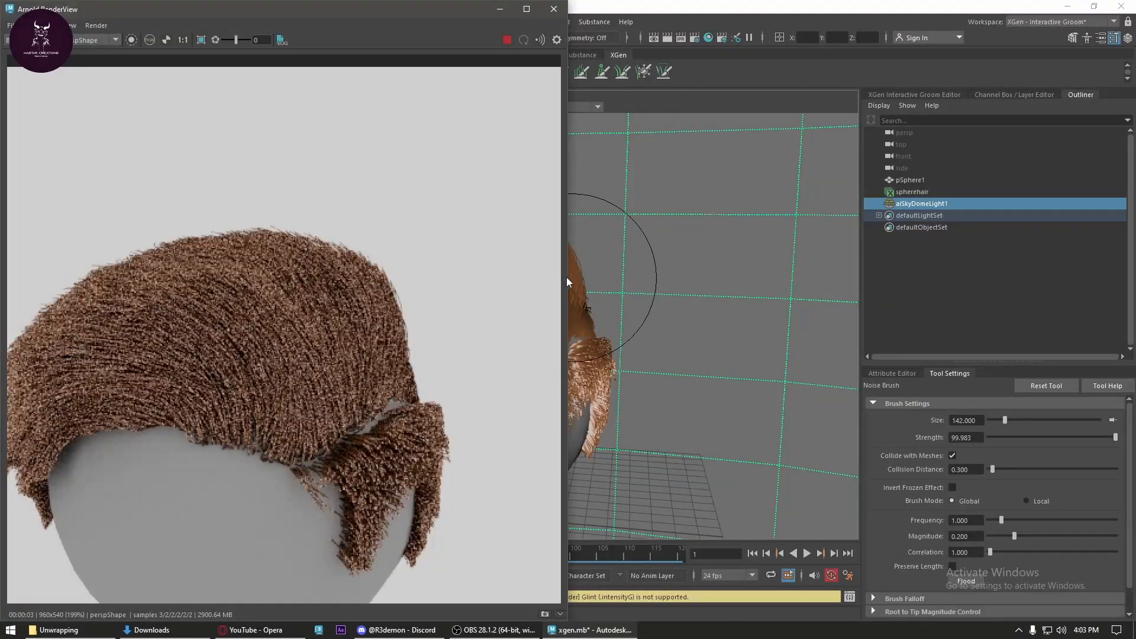
drag(569, 280, 438, 280)
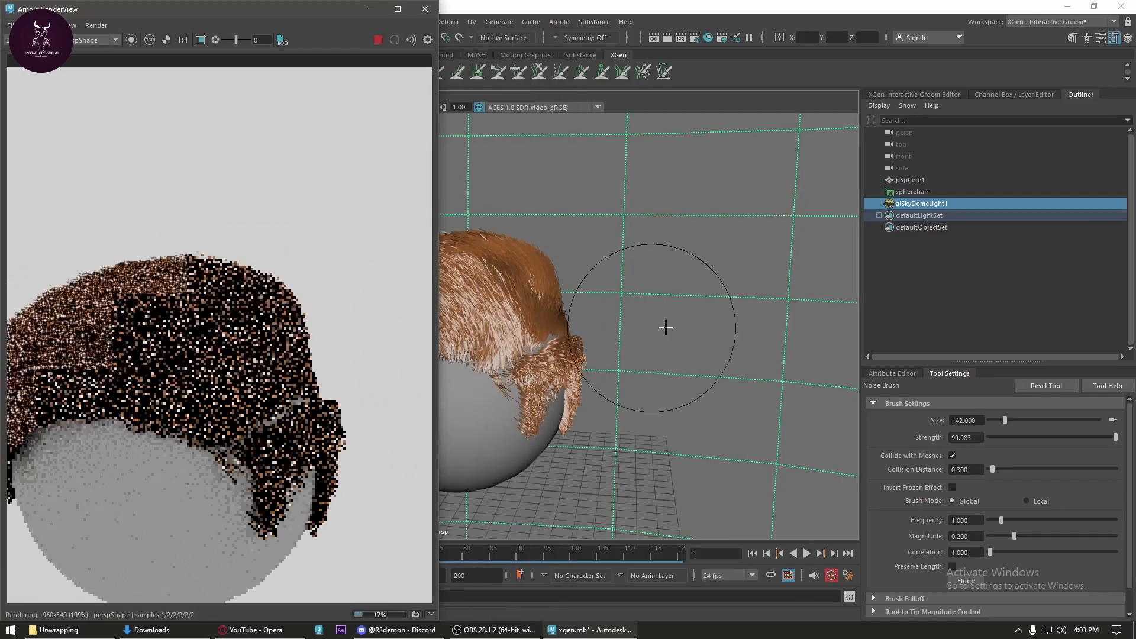
alt+middle_drag(654, 325, 793, 329)
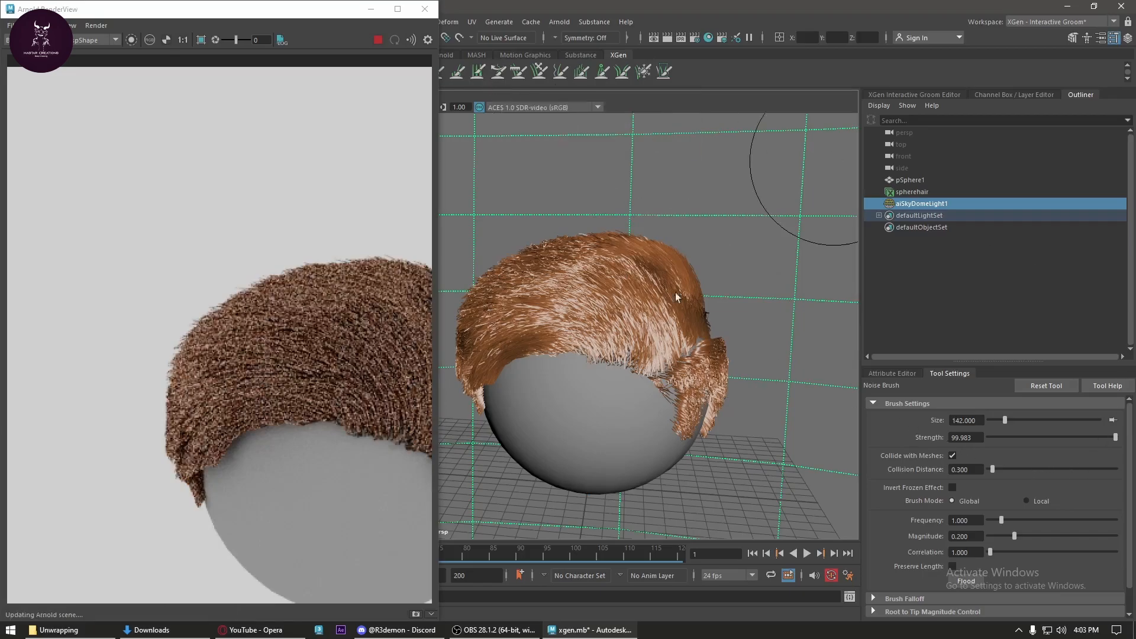
- Thin the hair with the Width brush at strength 20, using 0.1 for both minimum and maximum width
key(w)
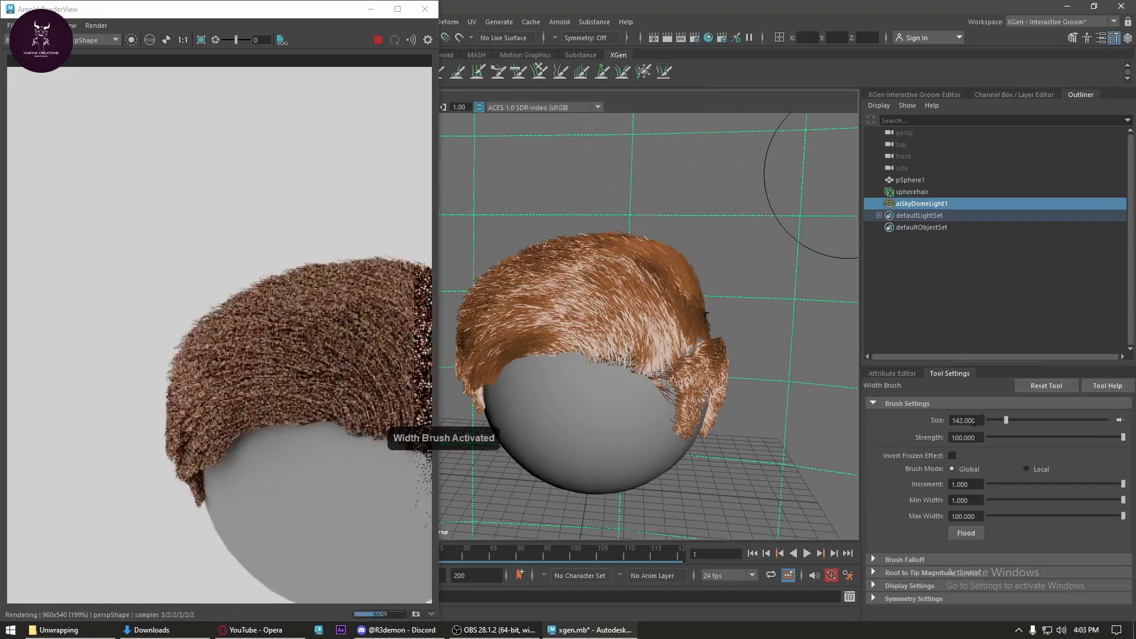
click(941, 95)
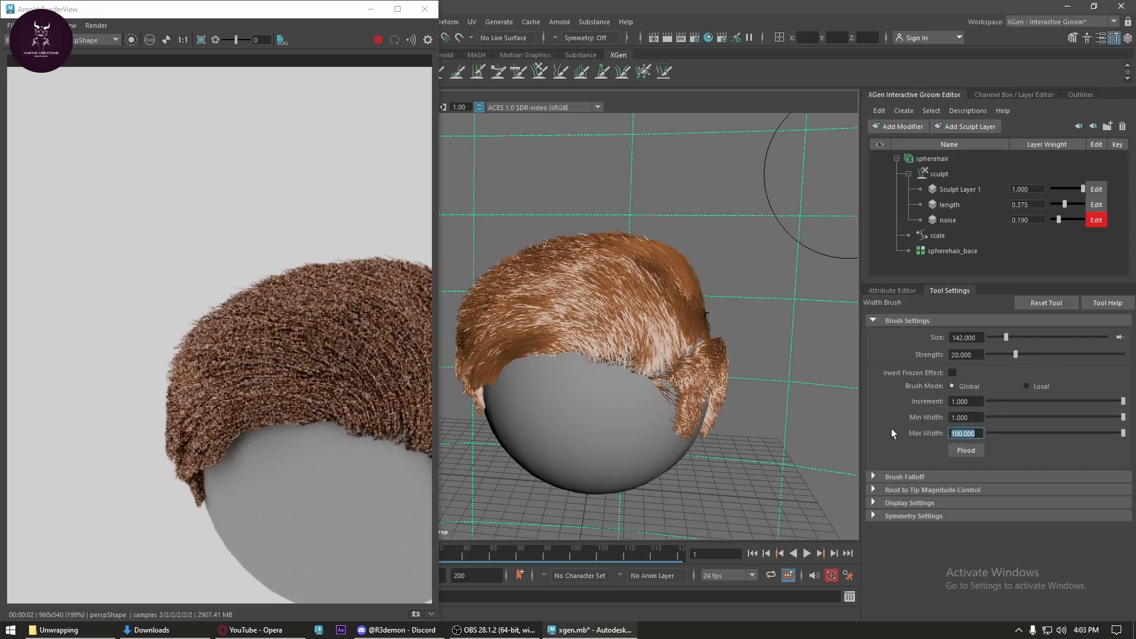
text(.1)
key(Return)
mouse_move(484, 303)
mouse_down()
mouse_move(616, 337)
mouse_move(570, 381)
mouse_move(690, 405)
mouse_up()
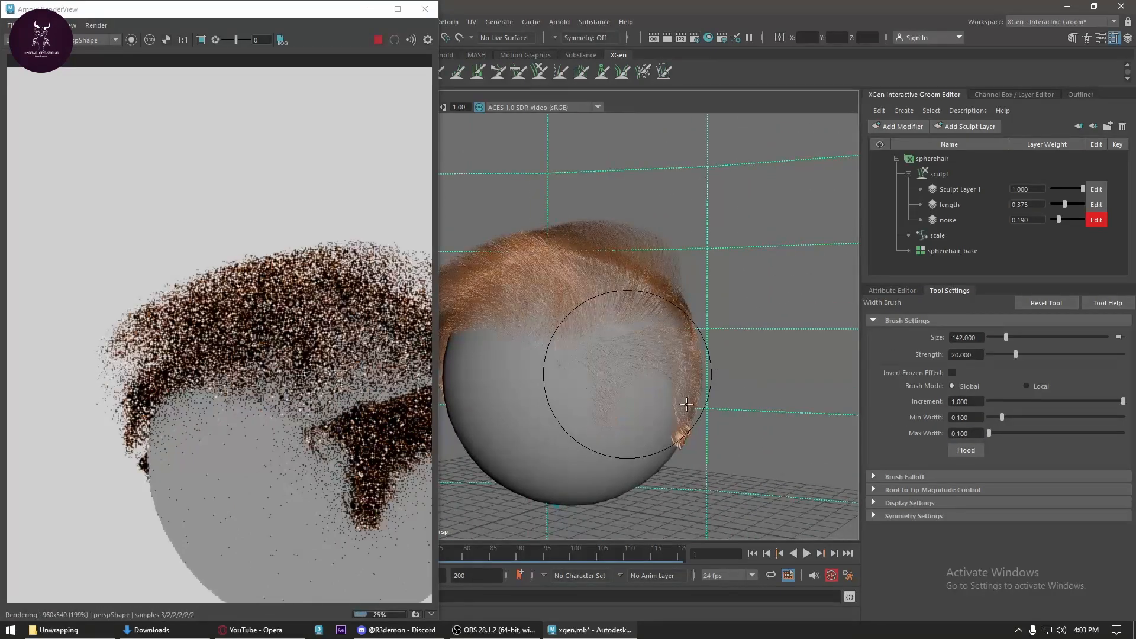
- Thicken the hair with the Width brush, using a maximum width of 0.3
alt+right_drag(520, 399, 649, 413)
alt+middle_drag(650, 413, 755, 399)
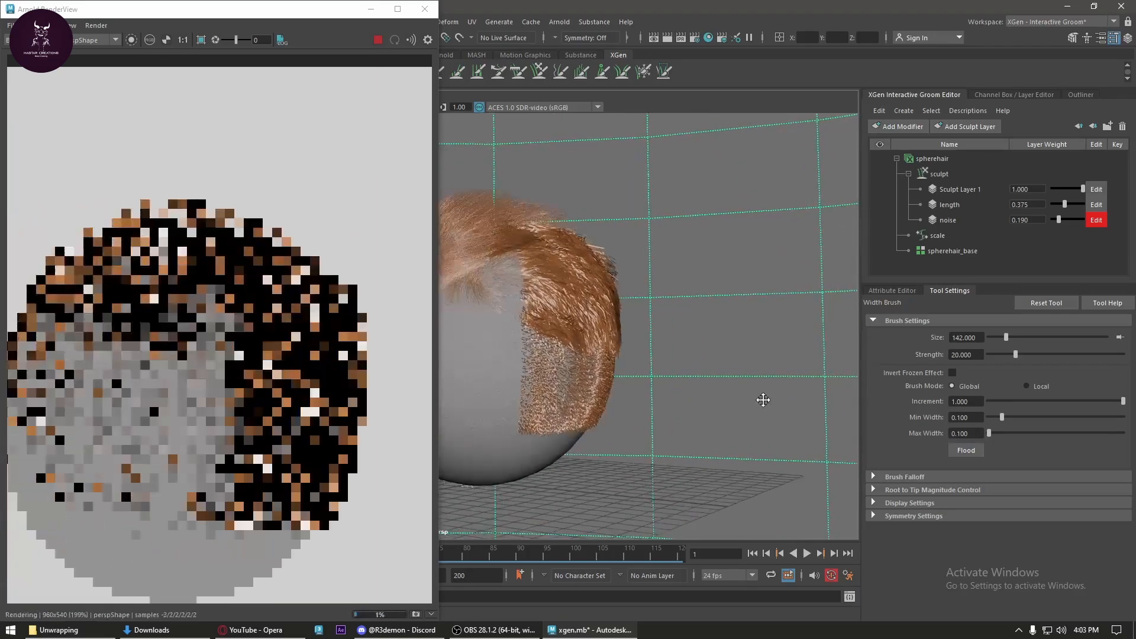
alt+drag(634, 406, 578, 330)
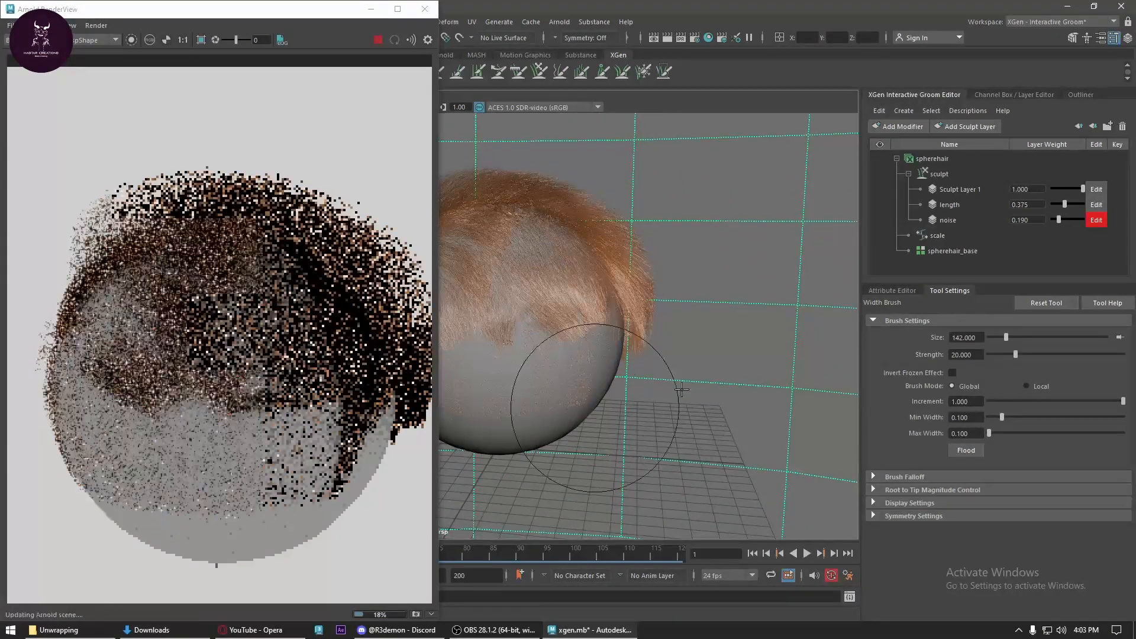
mouse_move(583, 380)
alt+mouse_down()
mouse_move(841, 393)
mouse_move(610, 382)
alt+mouse_up()
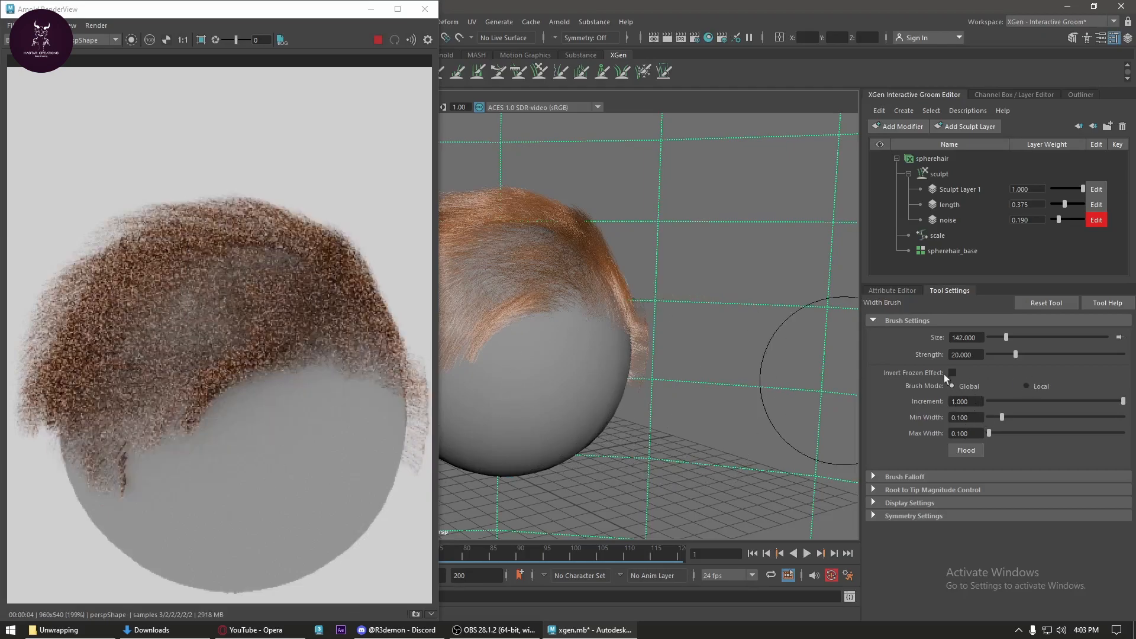
text(0.3)
key(Return)
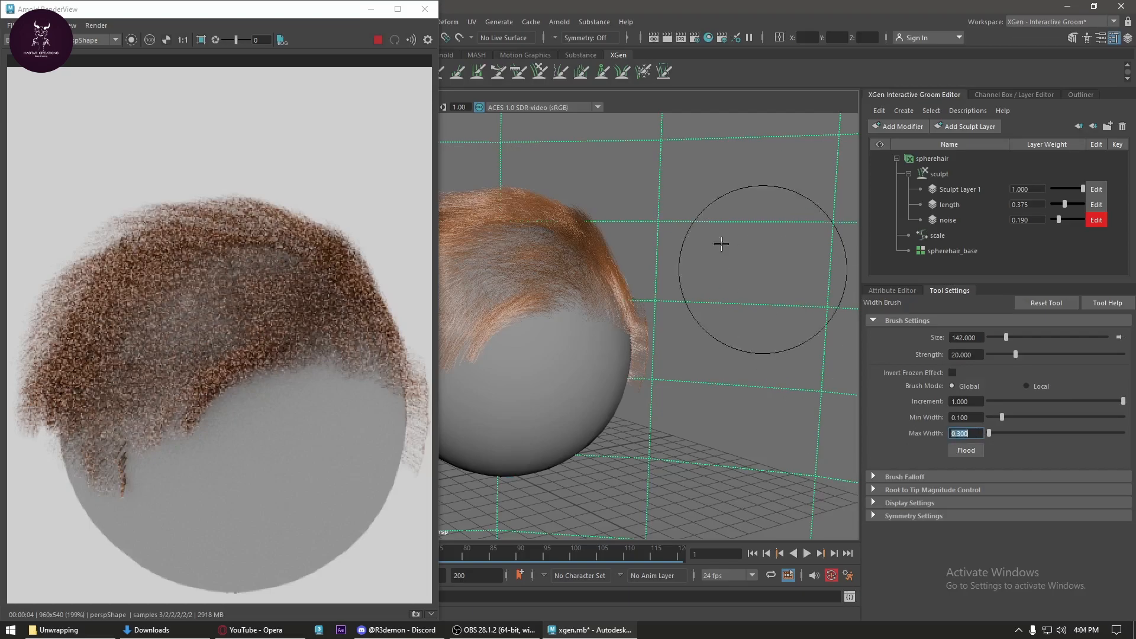
drag(583, 257, 574, 279)
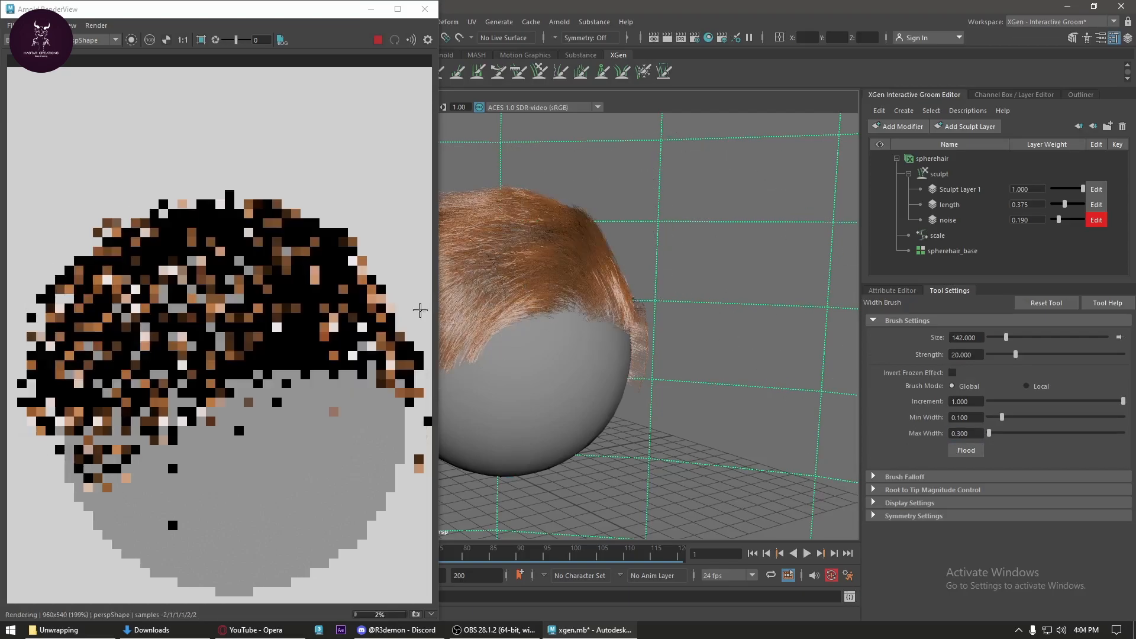
- Examine the thickened hair from several sides and from above in the viewport and live render
alt+middle_drag(667, 393, 849, 443)
alt+drag(850, 442, 754, 429)
mouse_move(558, 246)
alt+mouse_down()
mouse_move(710, 303)
mouse_move(647, 325)
mouse_move(690, 330)
mouse_move(555, 332)
alt+mouse_up()
mouse_move(685, 385)
alt+mouse_down()
mouse_move(600, 357)
mouse_move(699, 308)
alt+mouse_up()
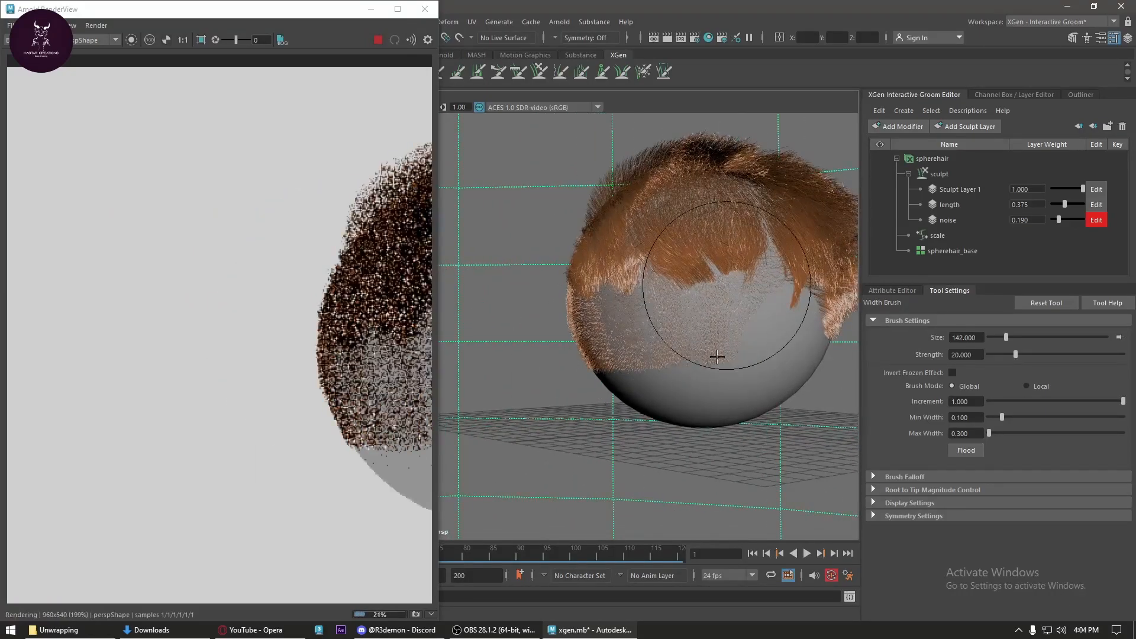
alt+drag(616, 380, 604, 421)
scroll(604, 421, up, 5)
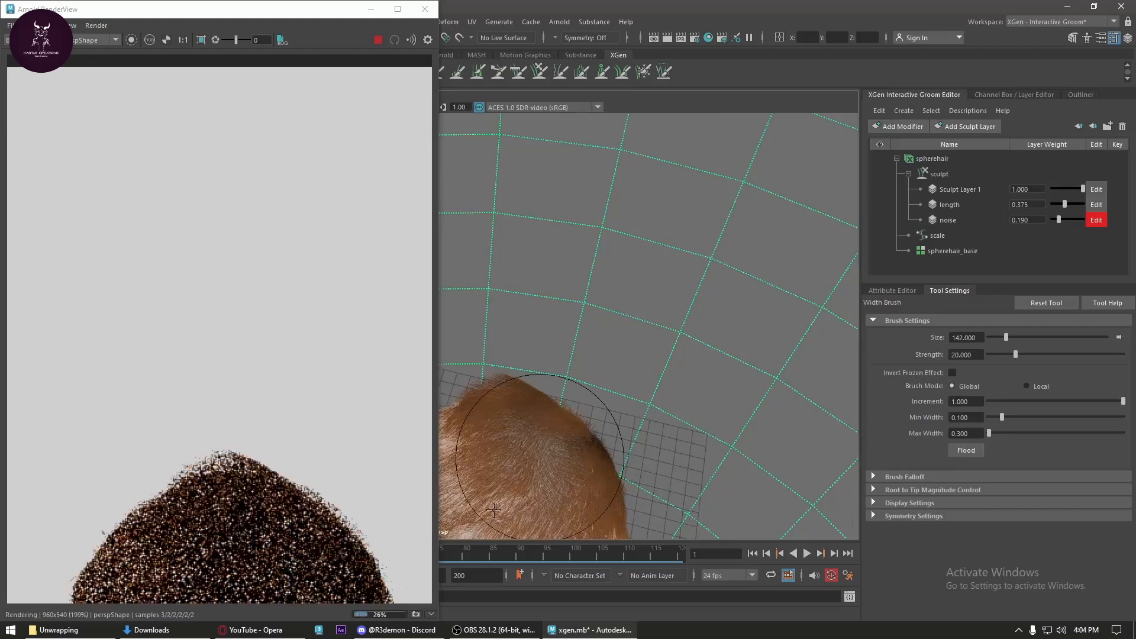
scroll(677, 329, down, 4)
mouse_move(619, 347)
alt+mouse_down()
mouse_move(563, 312)
mouse_move(655, 380)
mouse_move(596, 347)
mouse_move(615, 355)
mouse_move(606, 367)
alt+mouse_up()
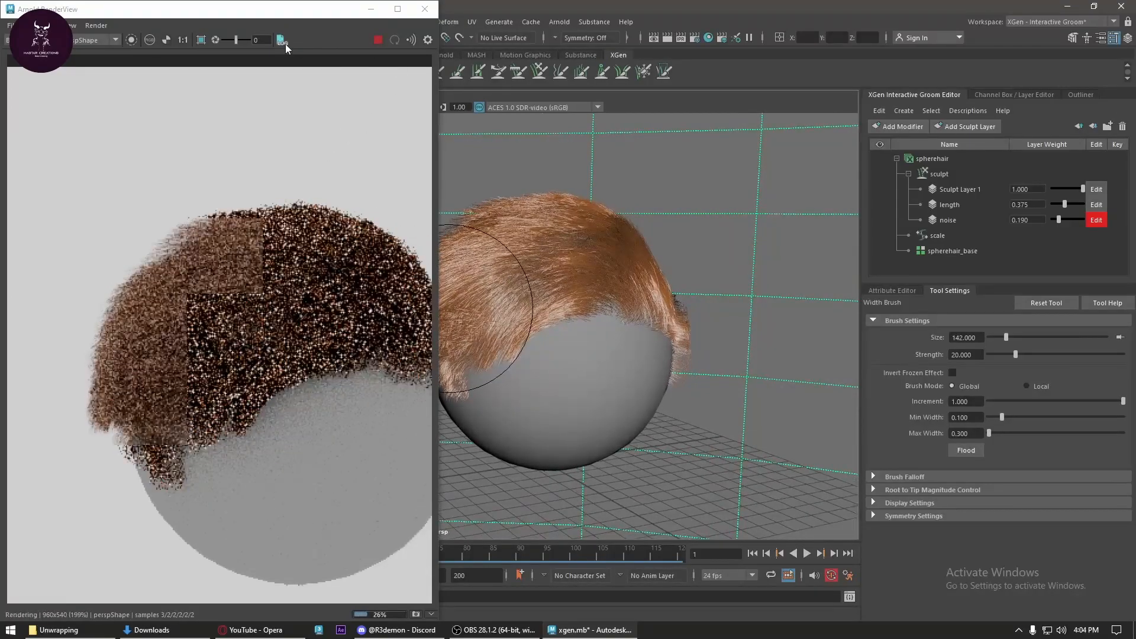
- Restrict the live Arnold render to a rectangular crop region over the front of the hair
click(199, 42)
mouse_move(261, 279)
mouse_down()
mouse_move(375, 349)
mouse_move(375, 391)
mouse_move(325, 413)
mouse_move(353, 433)
mouse_up()
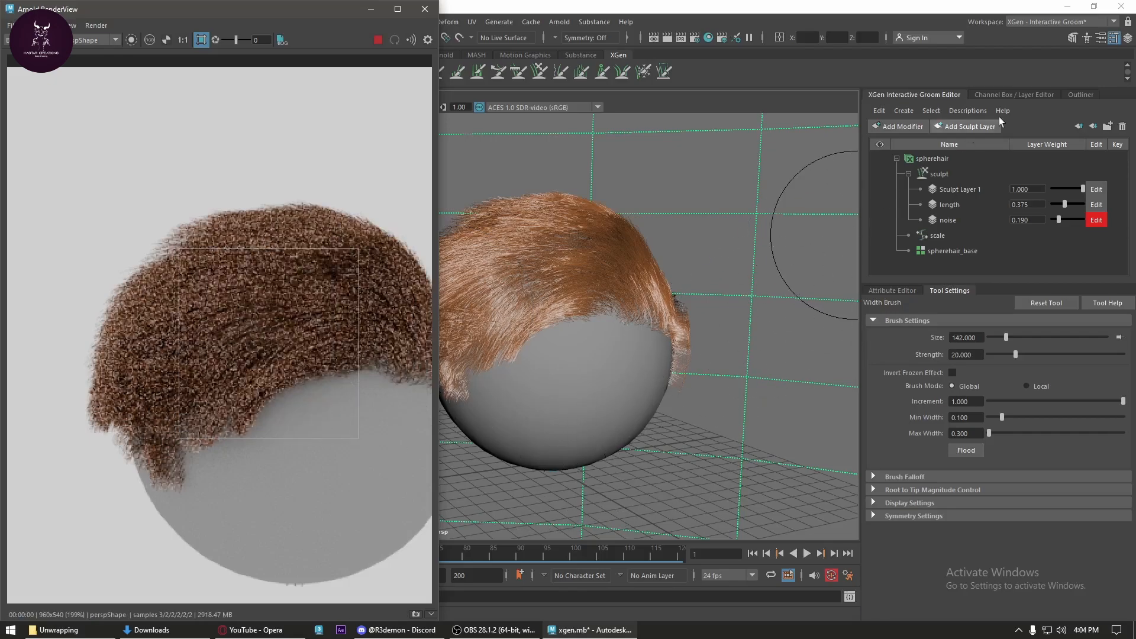
- Select the spherehair description and assign it a new Arnold aiStandardHair material
click(1082, 95)
click(932, 191)
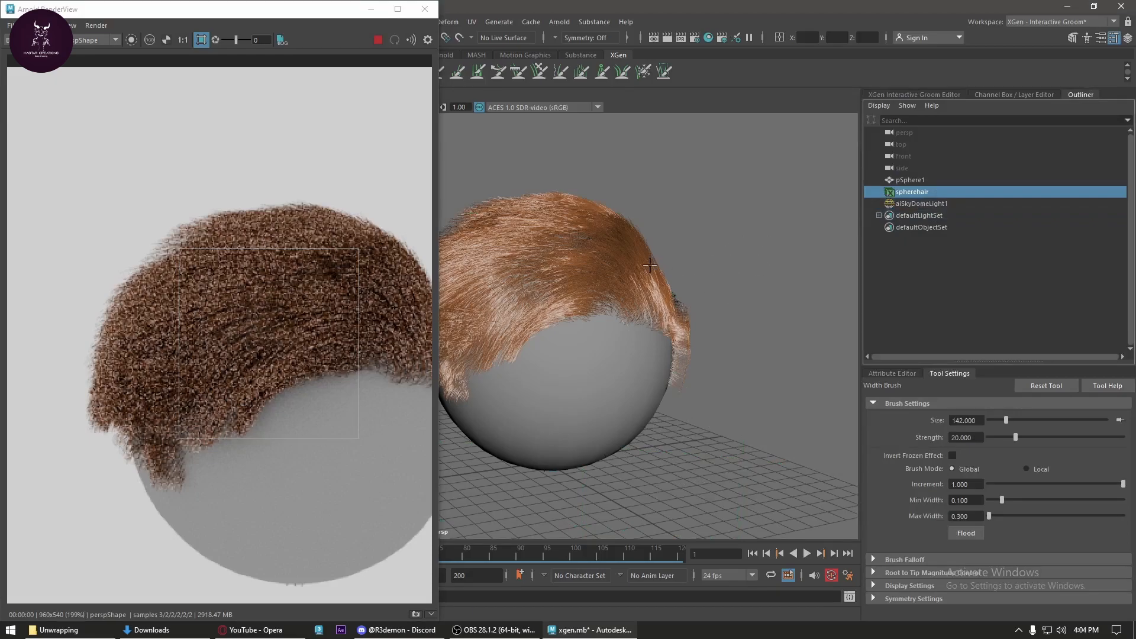
key(w)
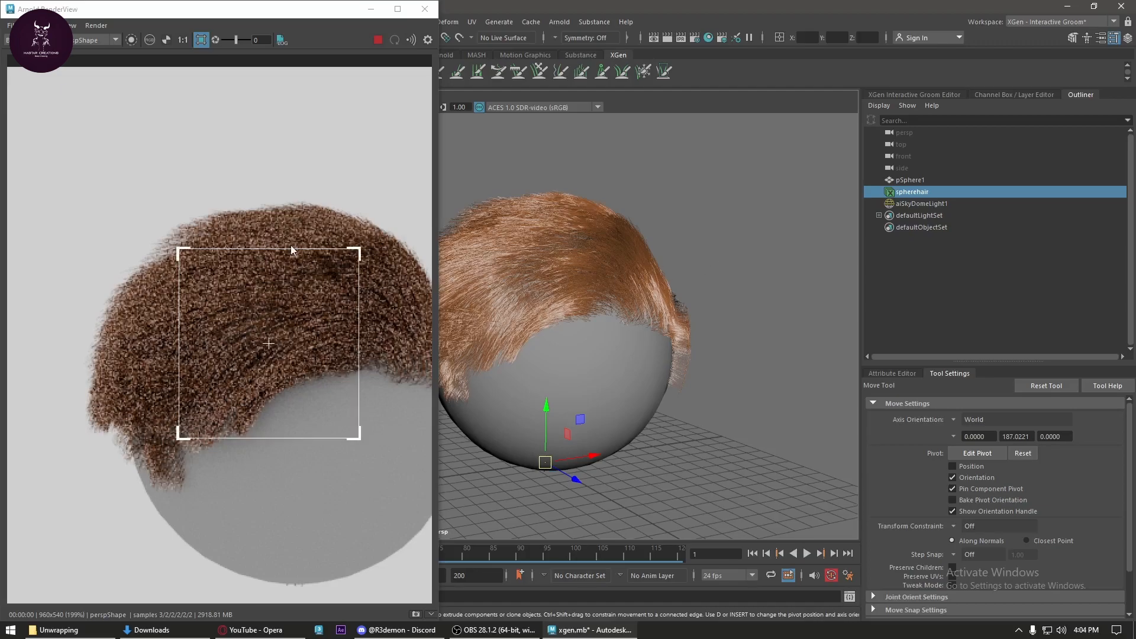
drag(440, 416, 466, 416)
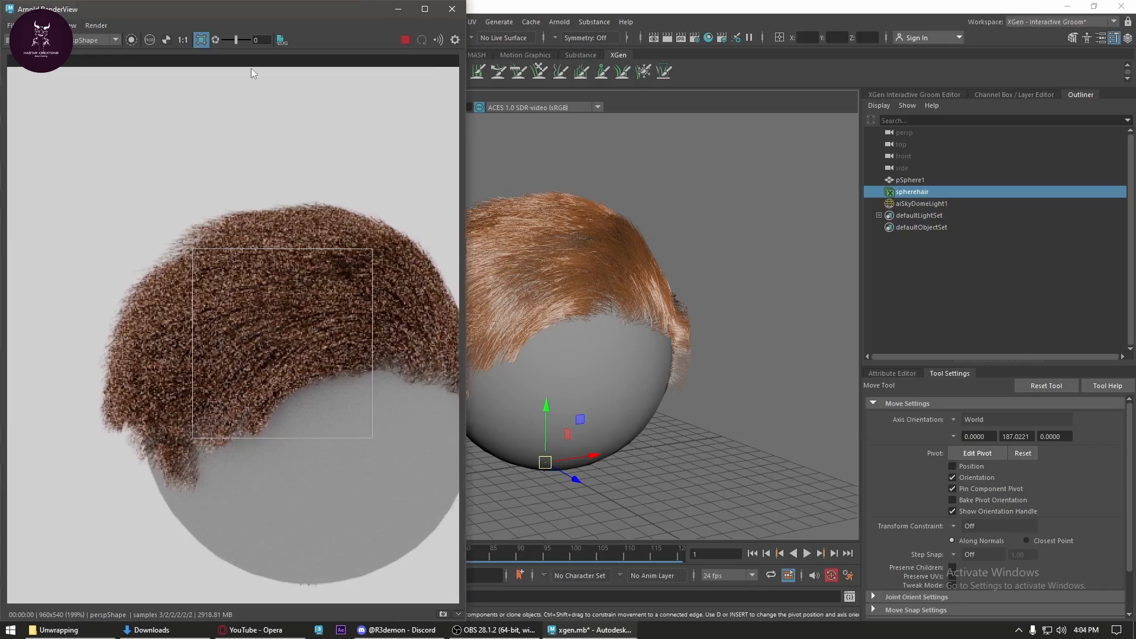
click(404, 39)
click(403, 40)
right_click(726, 254)
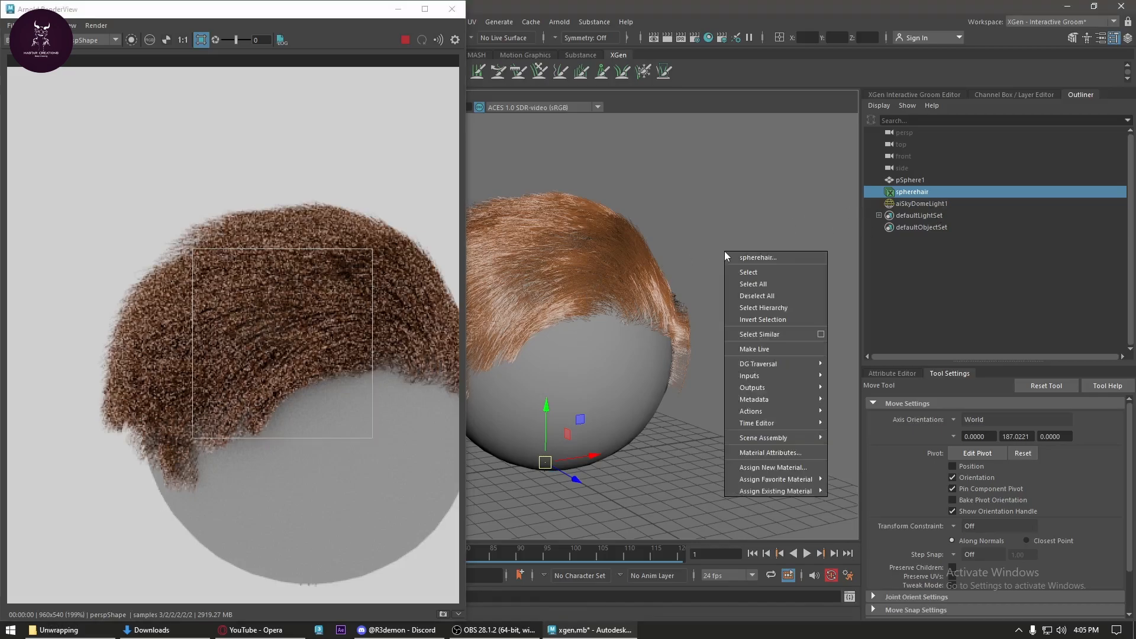
click(773, 467)
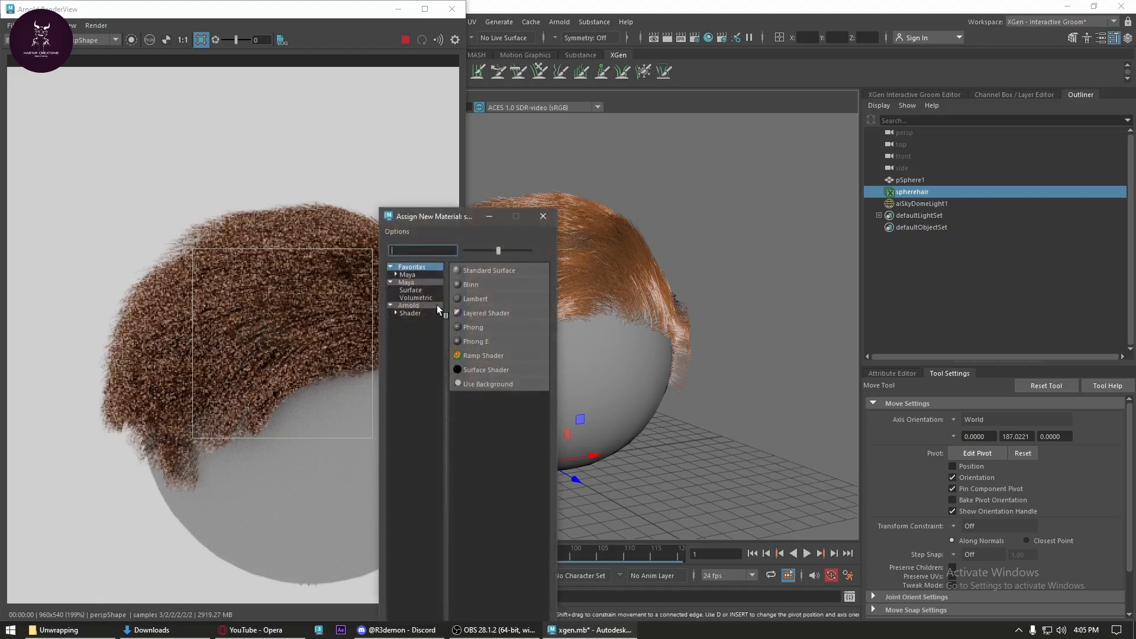
drag(448, 216, 890, 137)
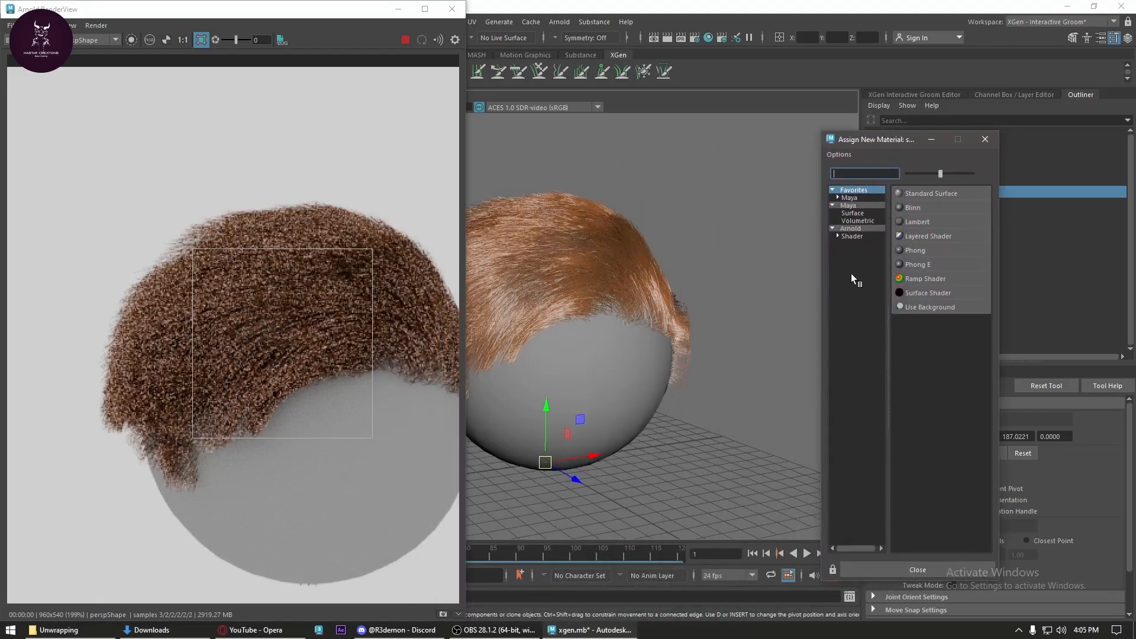
click(850, 229)
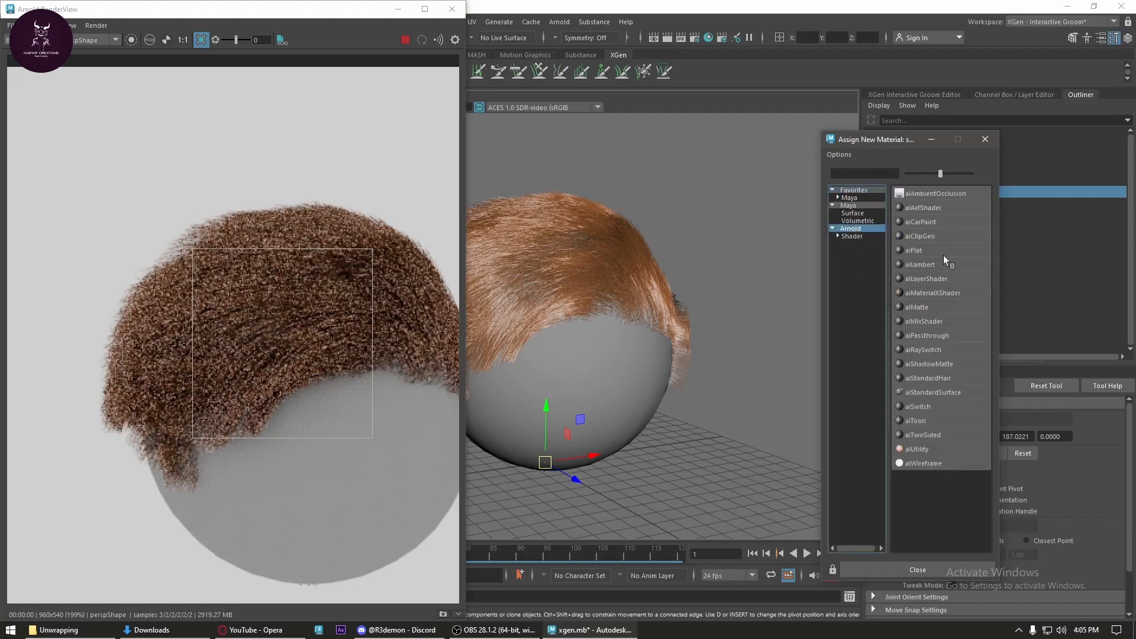
click(952, 377)
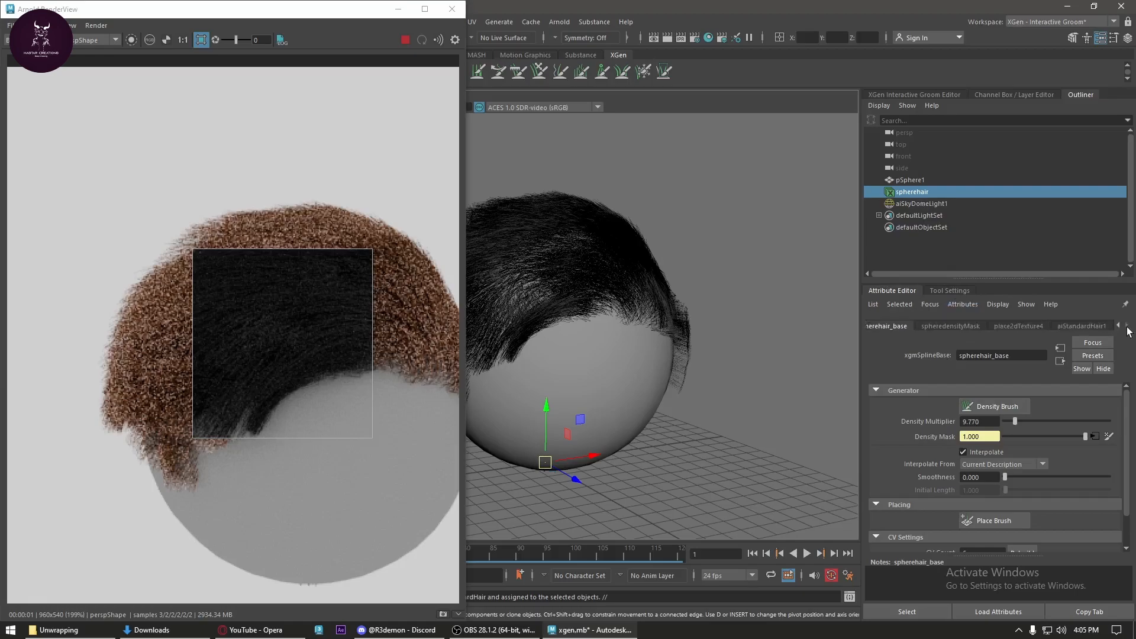
- Lower the melanin of the aiStandardHair1 material to 0.103 and enlarge the render crop region
click(1087, 326)
scroll(991, 523, down, 2)
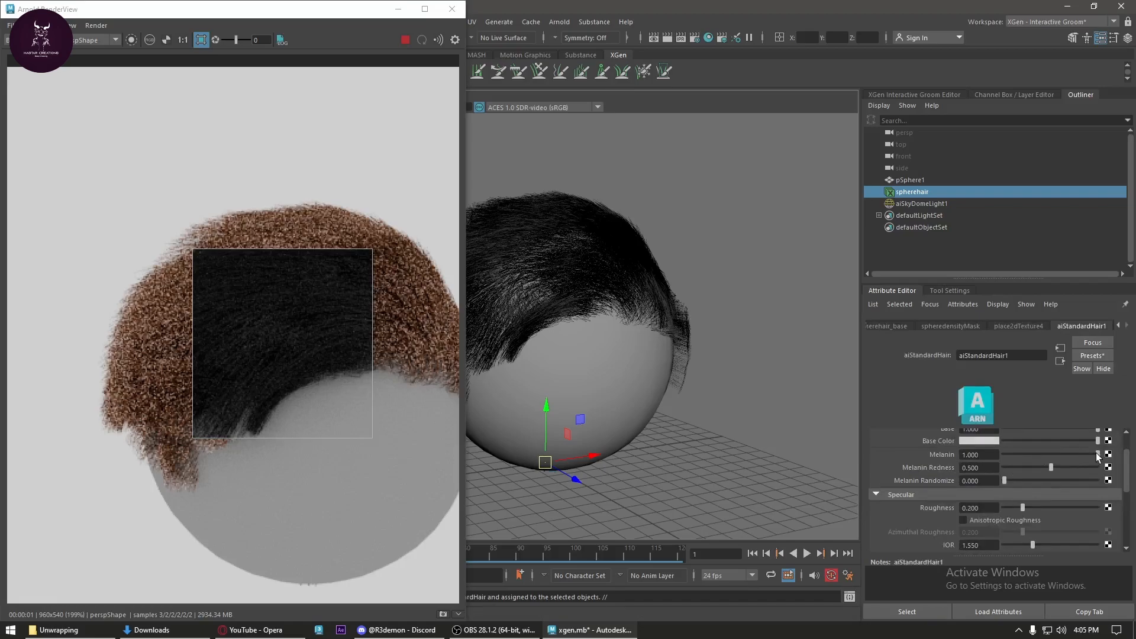
drag(1096, 453, 1010, 455)
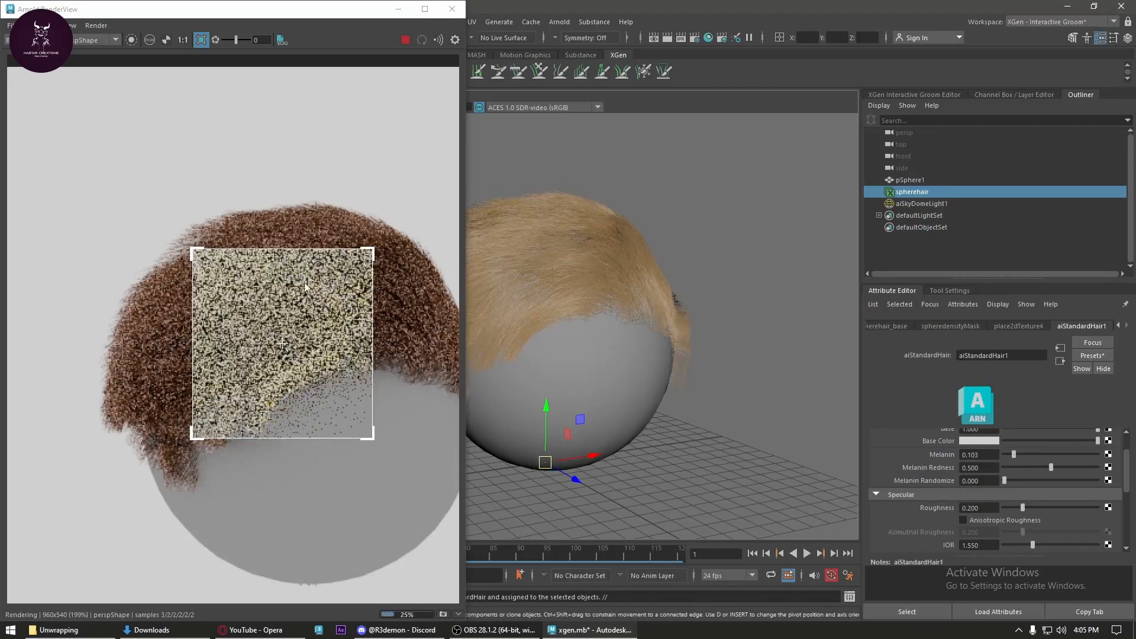
drag(196, 252, 155, 225)
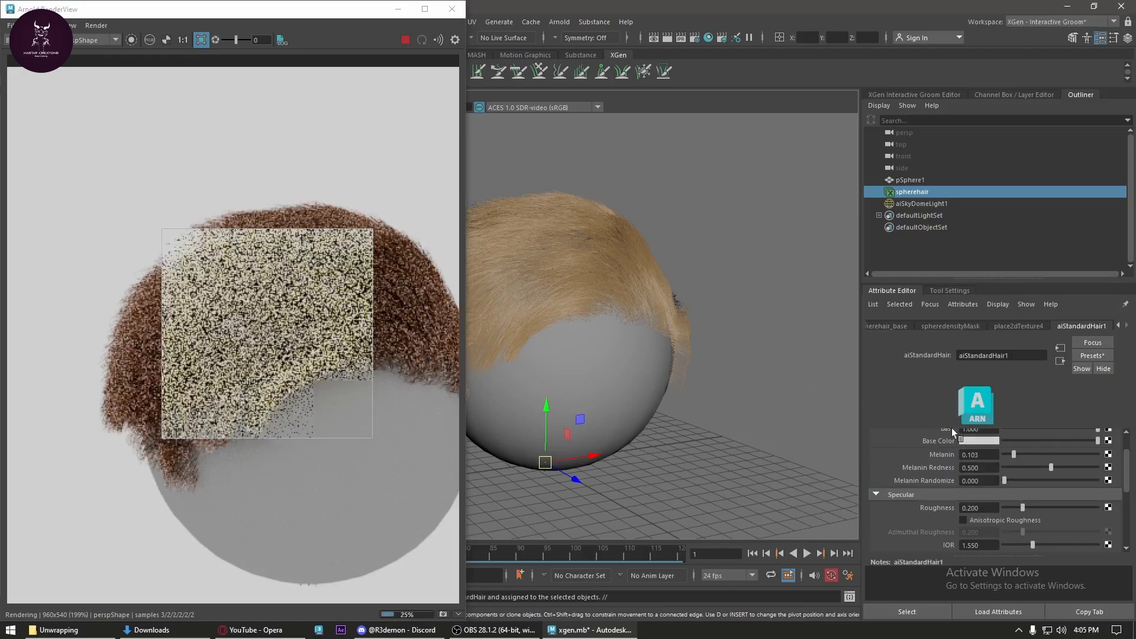
- Set the hair material's base color to red and its melanin to 0.404
click(978, 442)
drag(970, 486, 1023, 488)
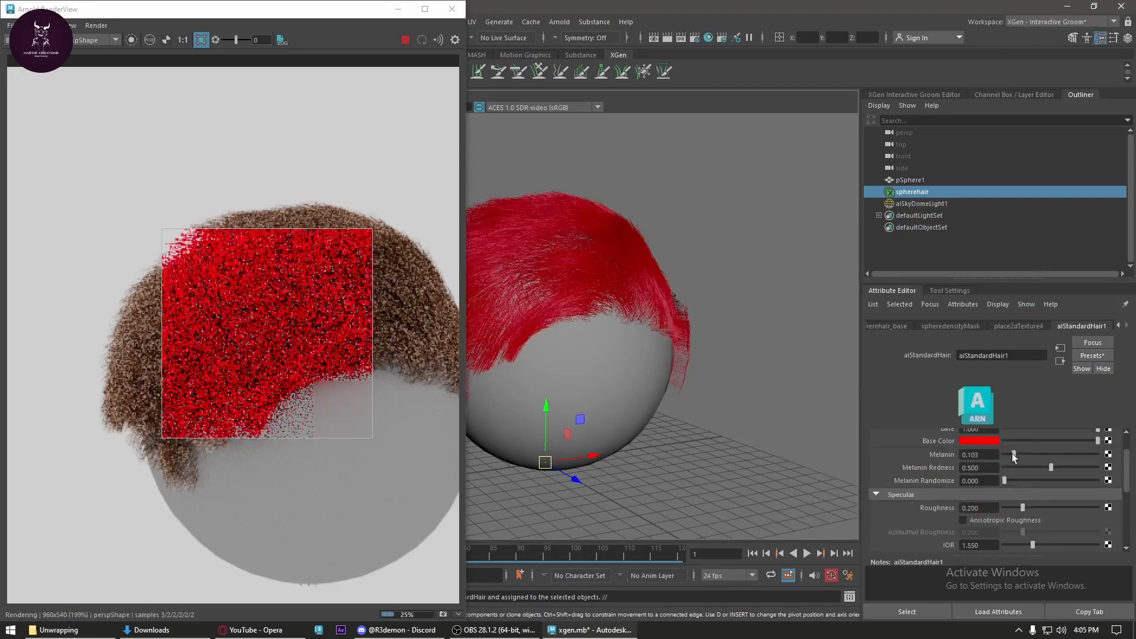
click(1035, 454)
drag(1035, 454, 1036, 454)
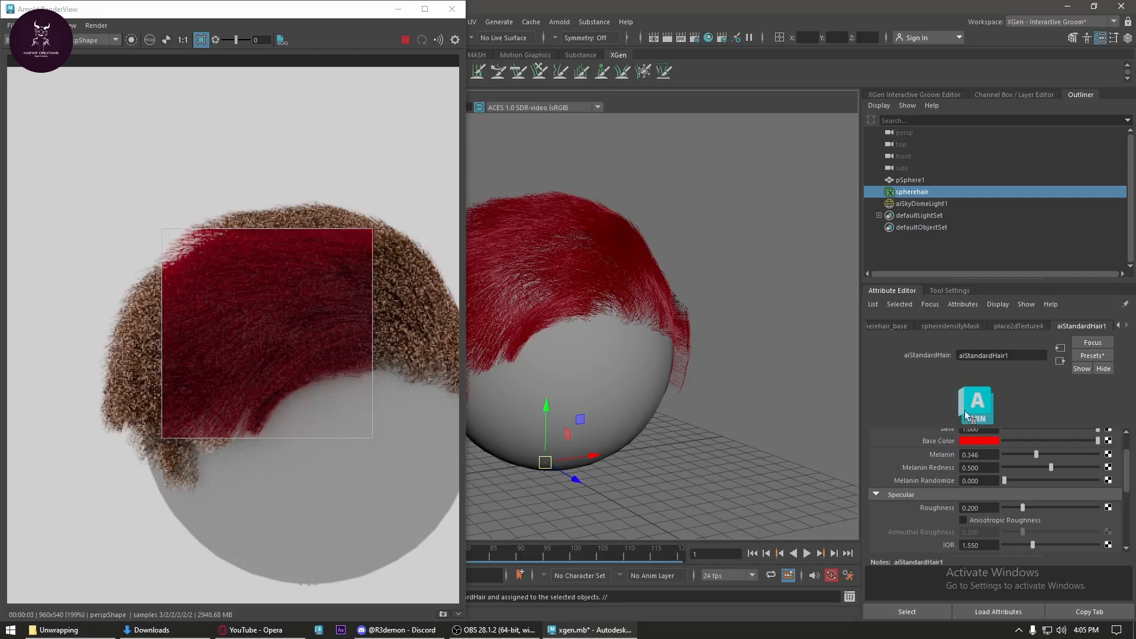
drag(1046, 454, 1042, 454)
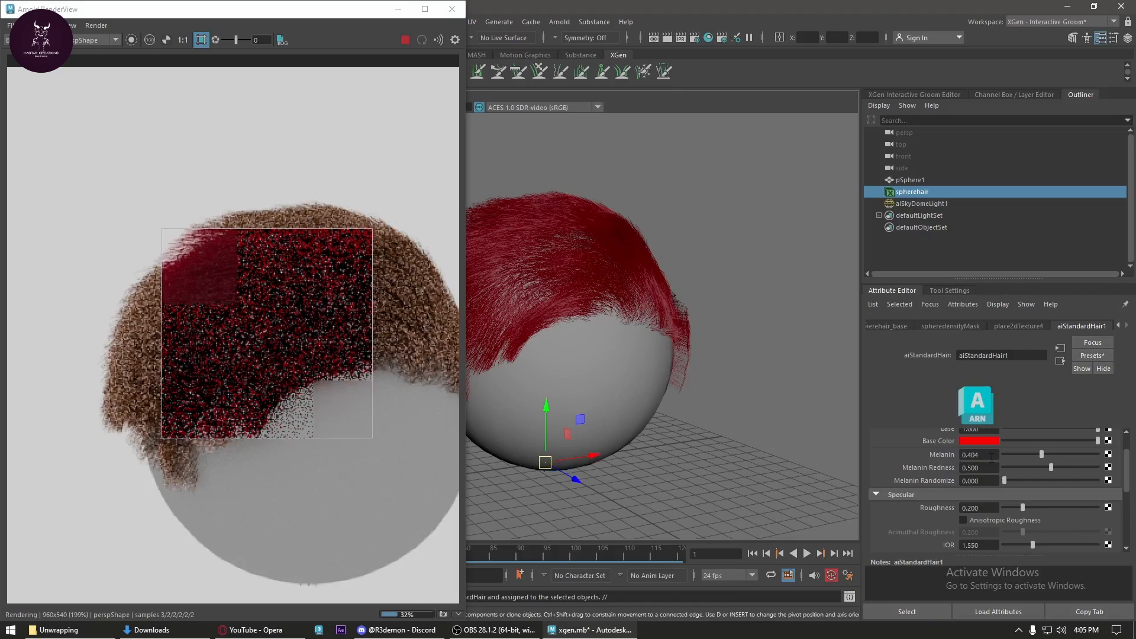
- Map a Ramp texture to the hair's base color and move its black stop to about a quarter of the gradient
click(1109, 442)
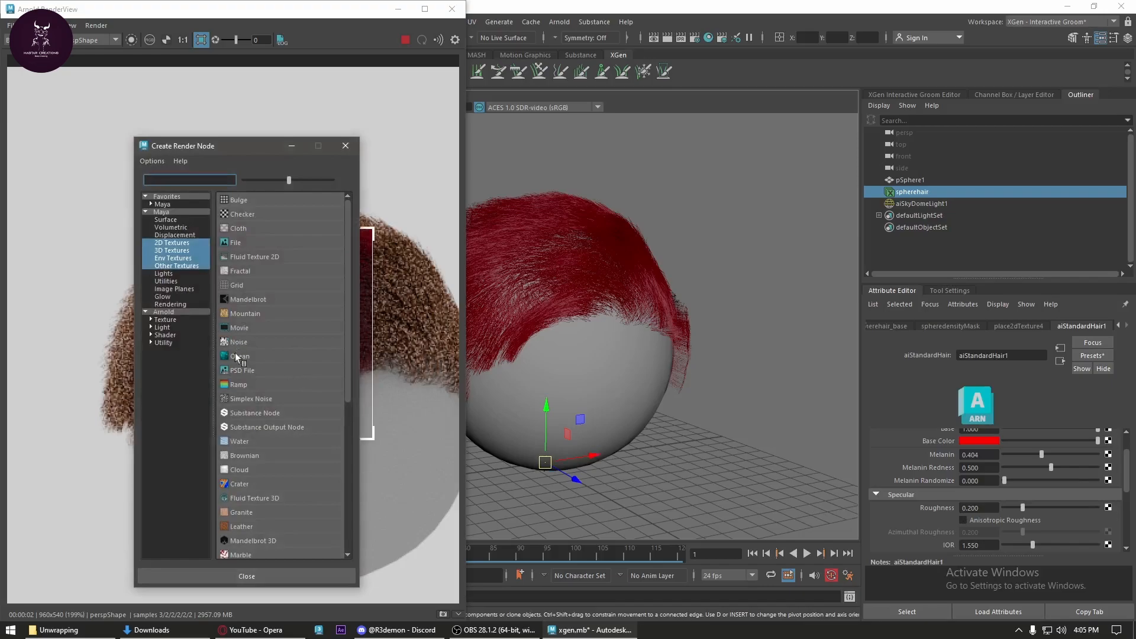
click(247, 384)
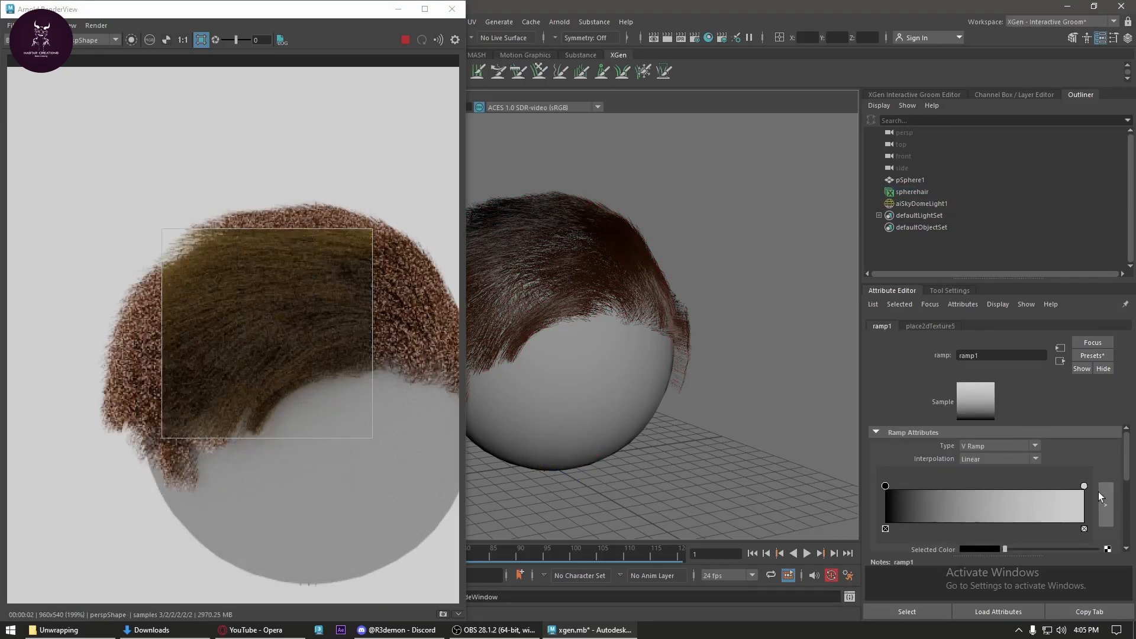
drag(884, 487, 967, 500)
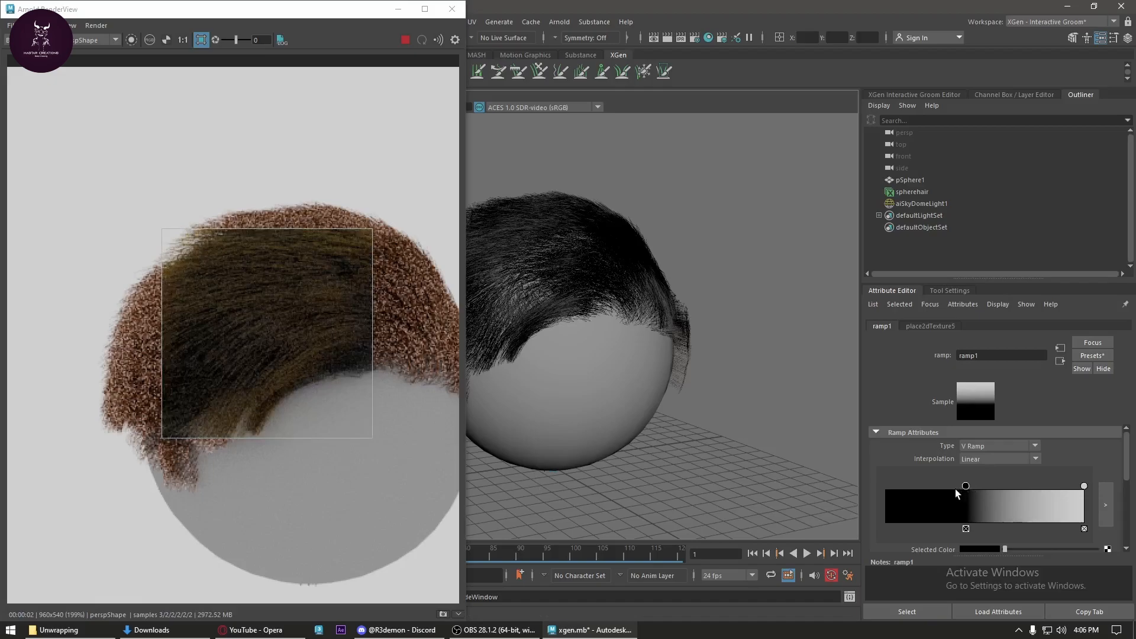
drag(967, 488, 937, 496)
- Change the color of the ramp's end stop at position 1 to red
click(1083, 486)
scroll(984, 498, down, 2)
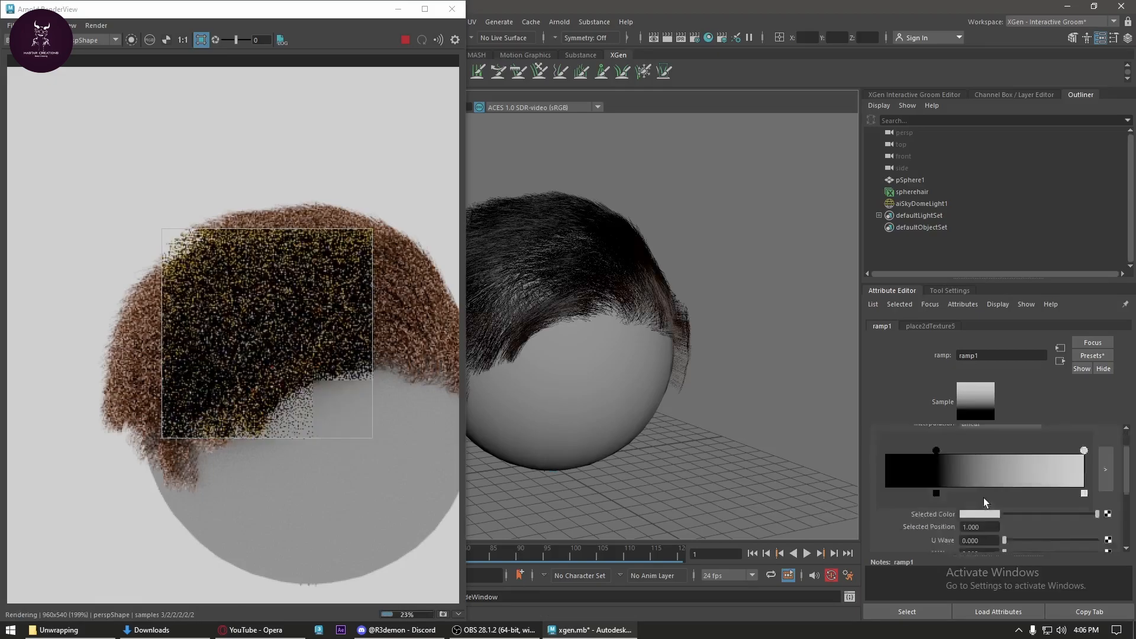
click(981, 478)
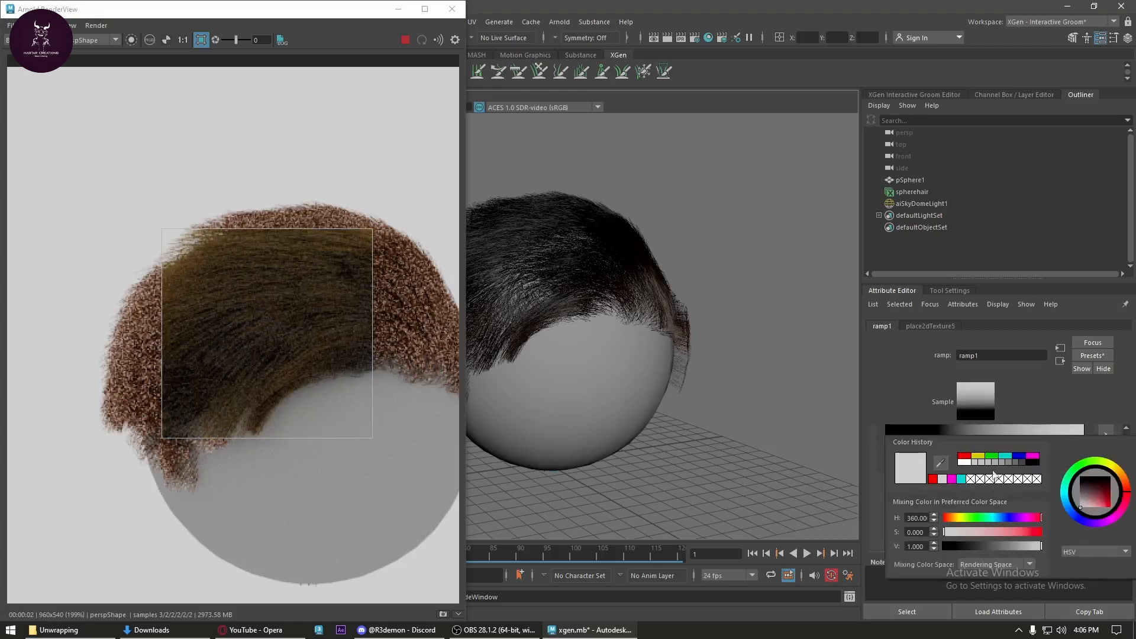
click(963, 459)
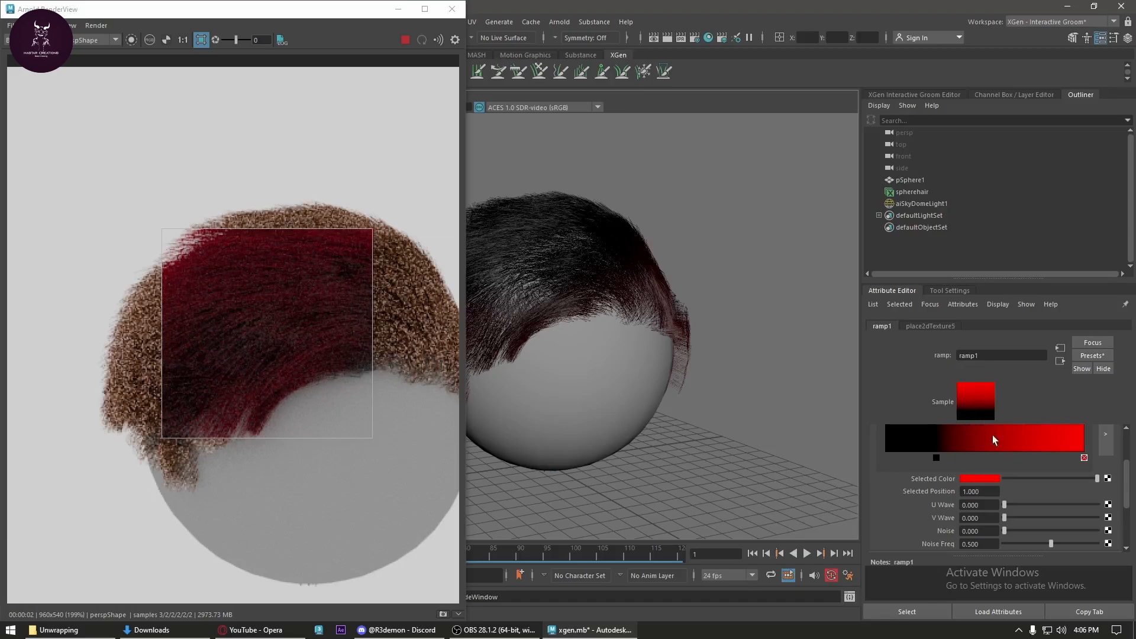
- Try the Exponential Up, Smooth, Spike and None interpolations on the base color ramp and return it to Linear
scroll(988, 433, up, 3)
click(1000, 458)
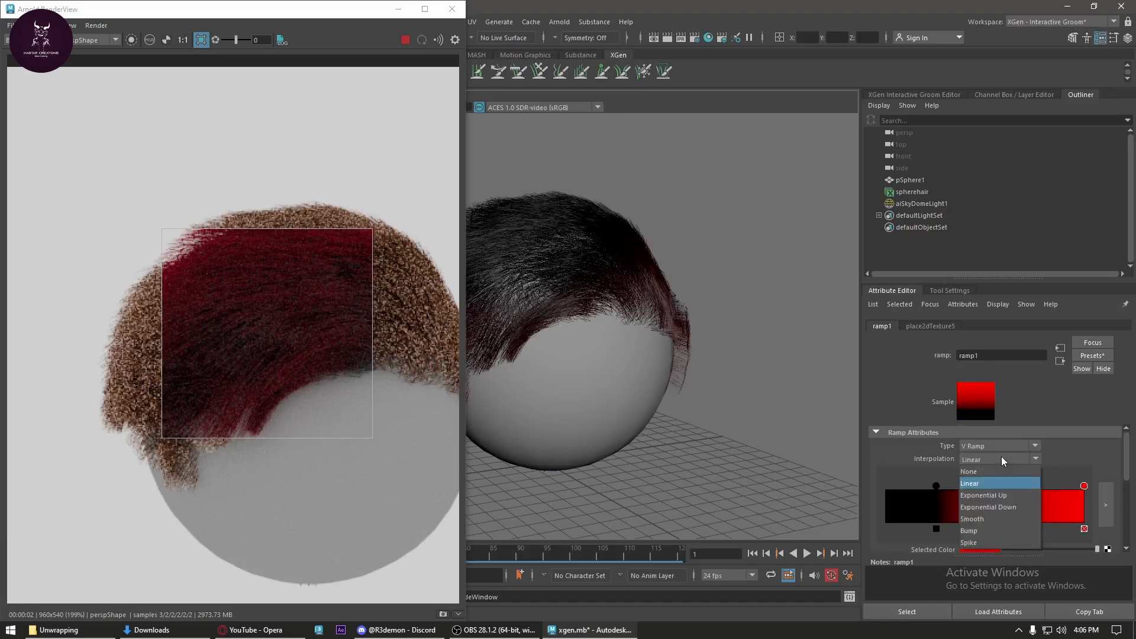
click(1002, 497)
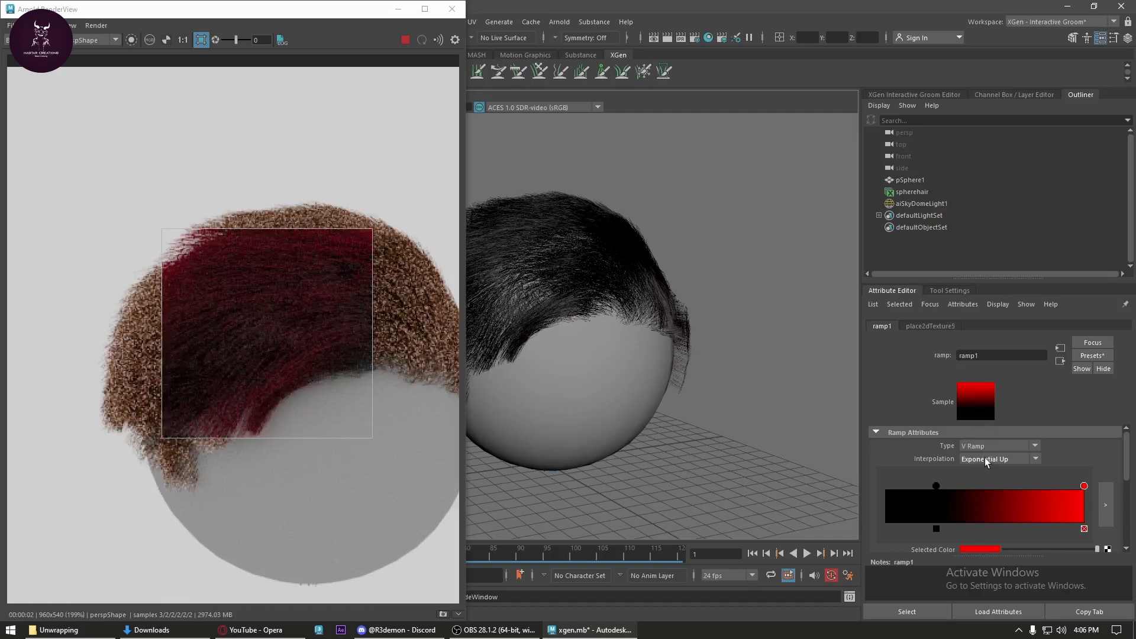
click(985, 457)
click(989, 519)
click(999, 455)
click(999, 542)
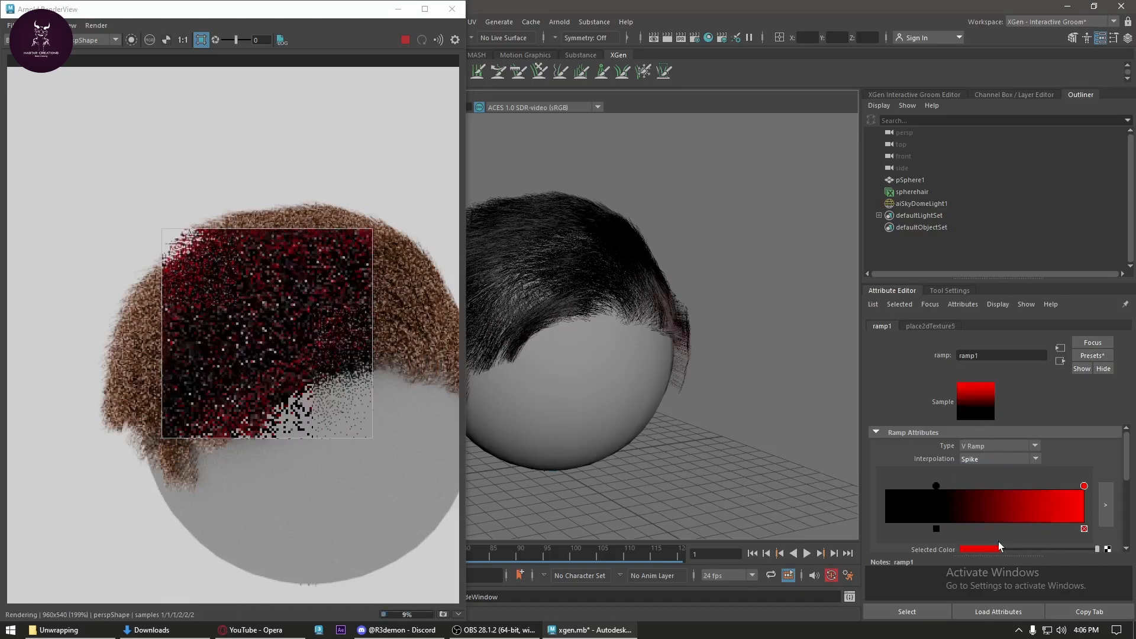
click(990, 458)
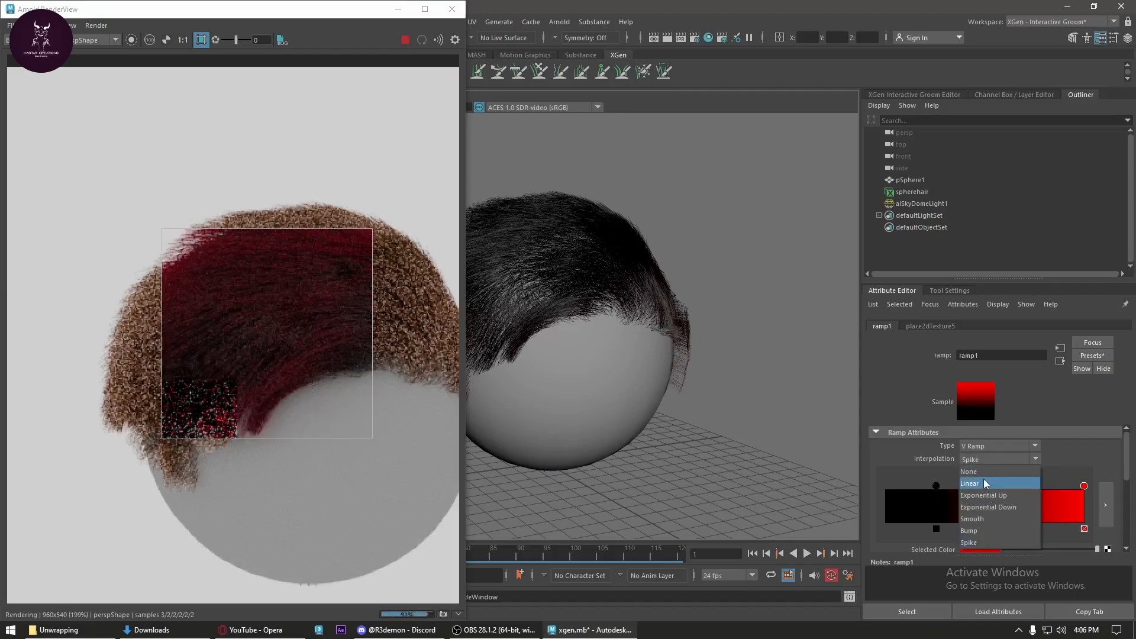
click(984, 478)
click(996, 462)
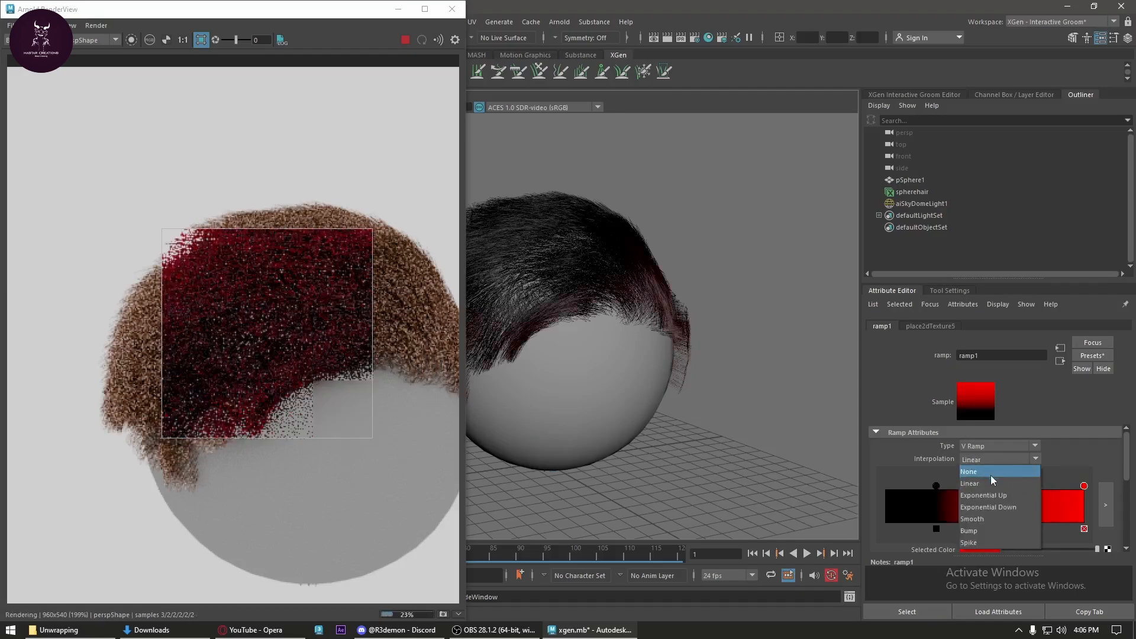
click(989, 472)
click(988, 459)
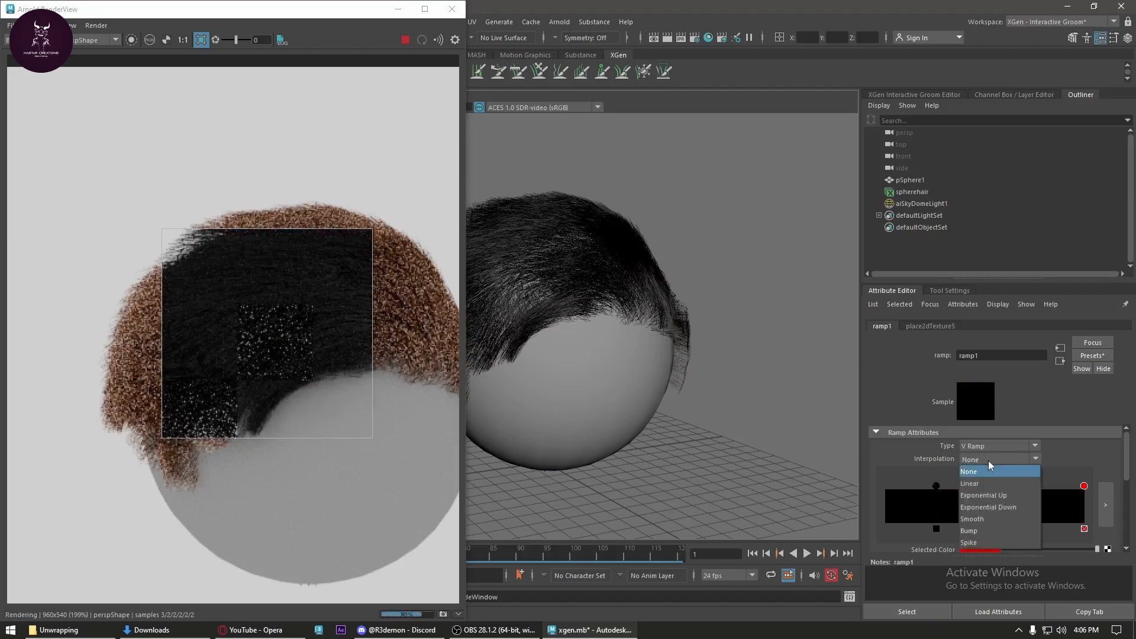
click(986, 484)
- Try the U Ramp, Diagonal Ramp and Box Ramp types on the base color ramp and return it to V Ramp
click(979, 445)
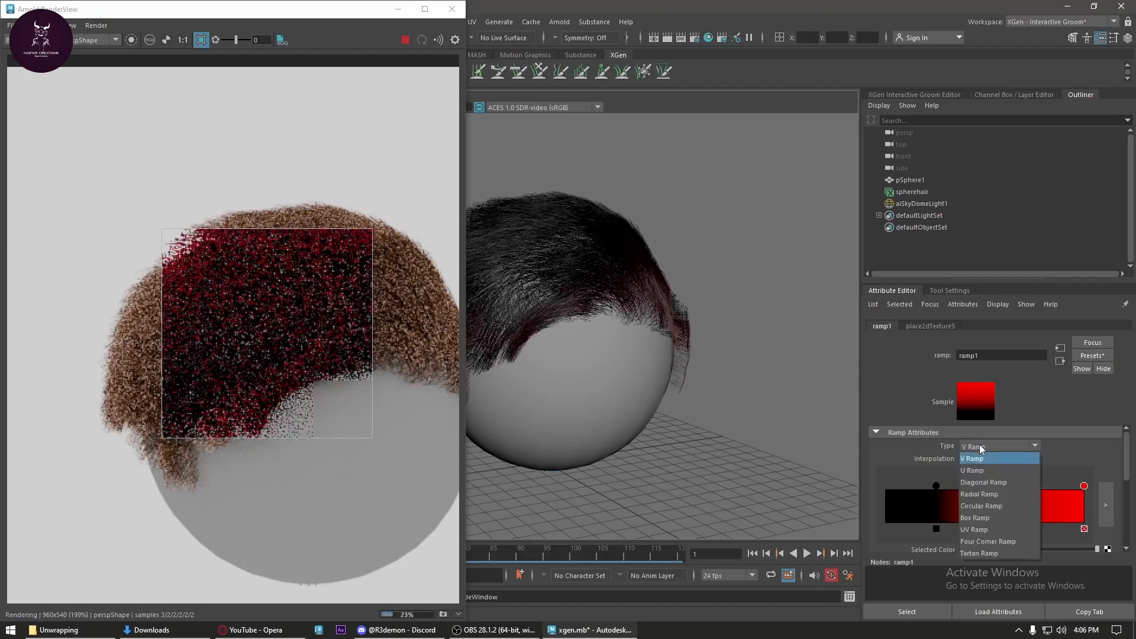
click(982, 465)
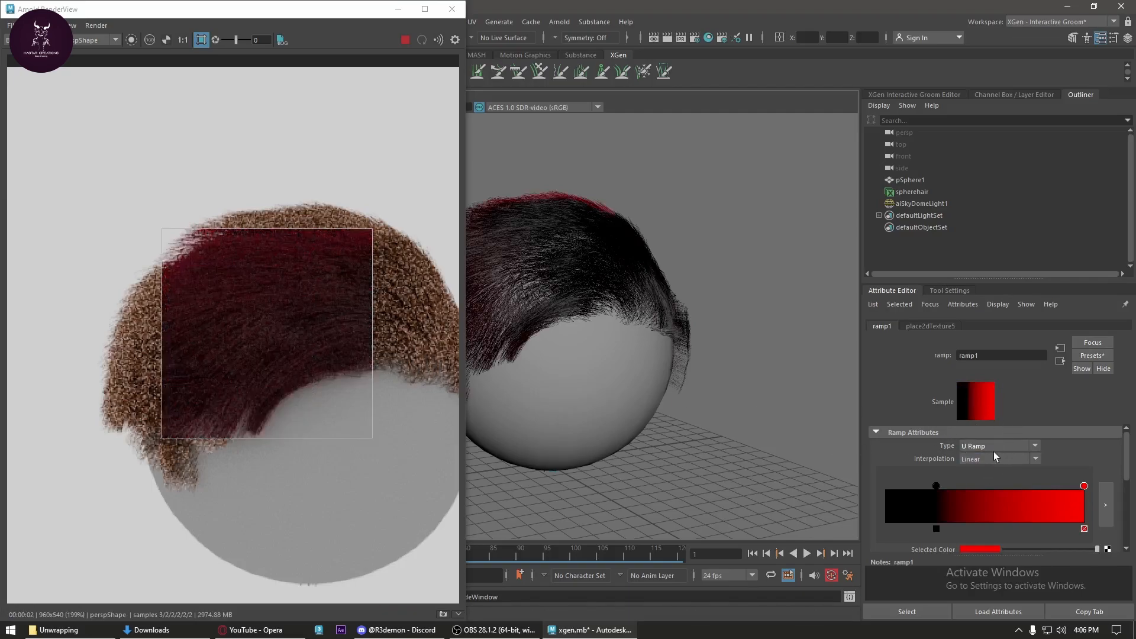
click(1017, 444)
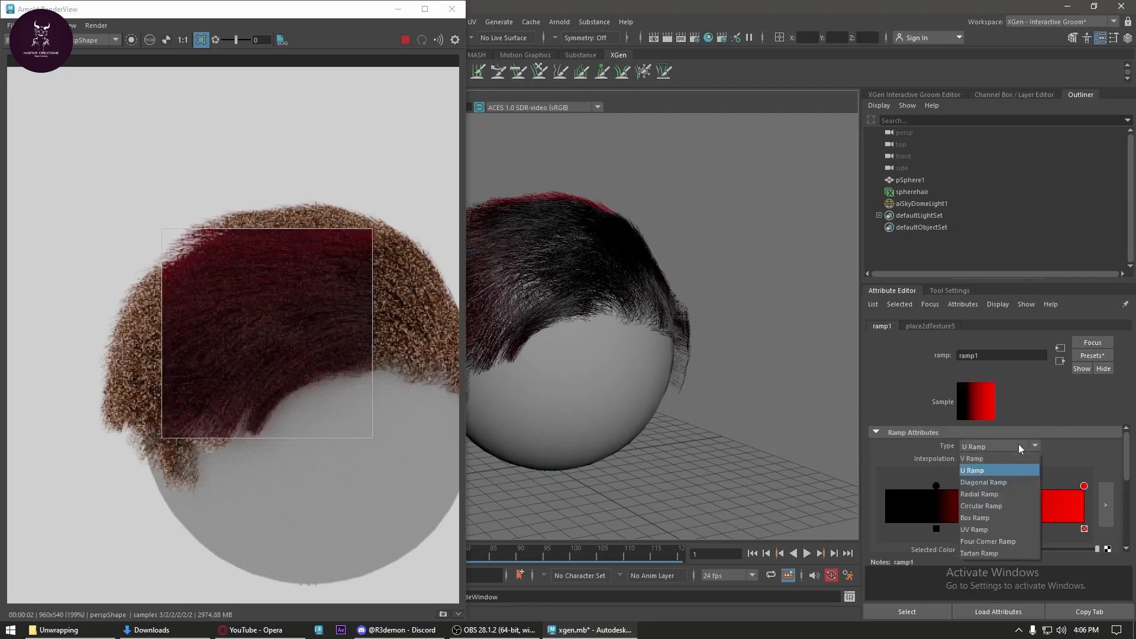
click(1008, 478)
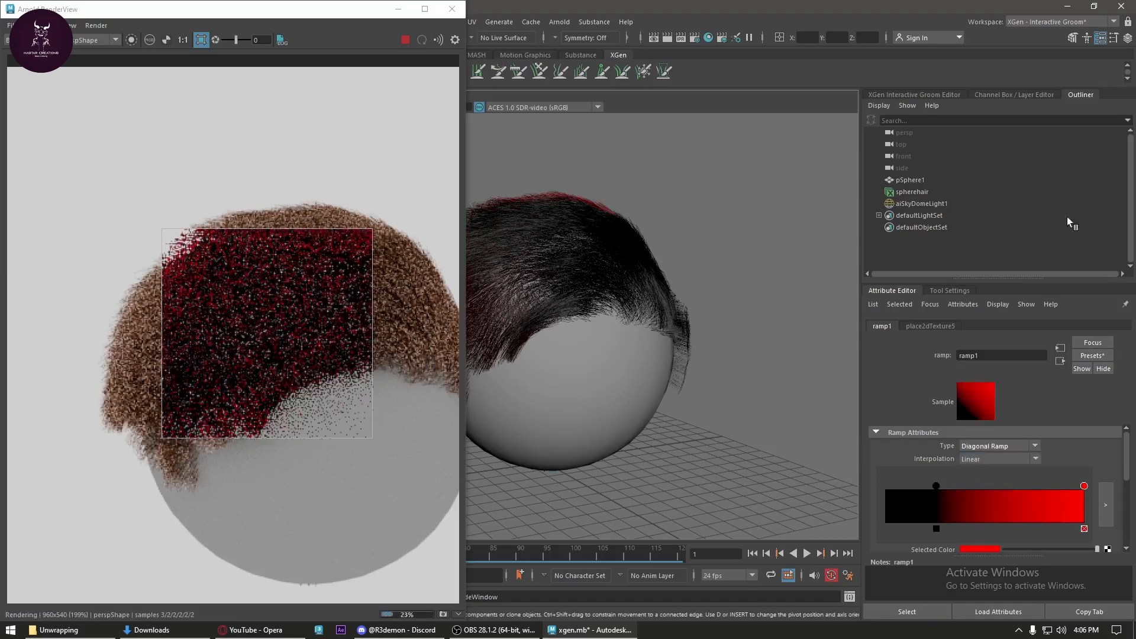
click(1025, 446)
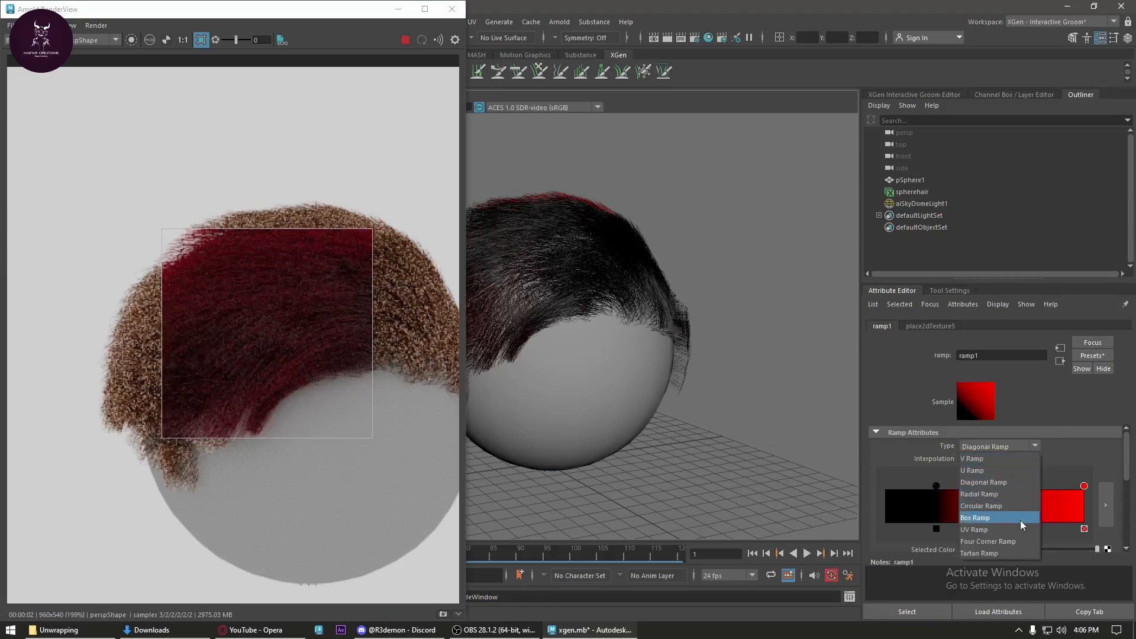
click(1019, 519)
click(1018, 447)
click(980, 461)
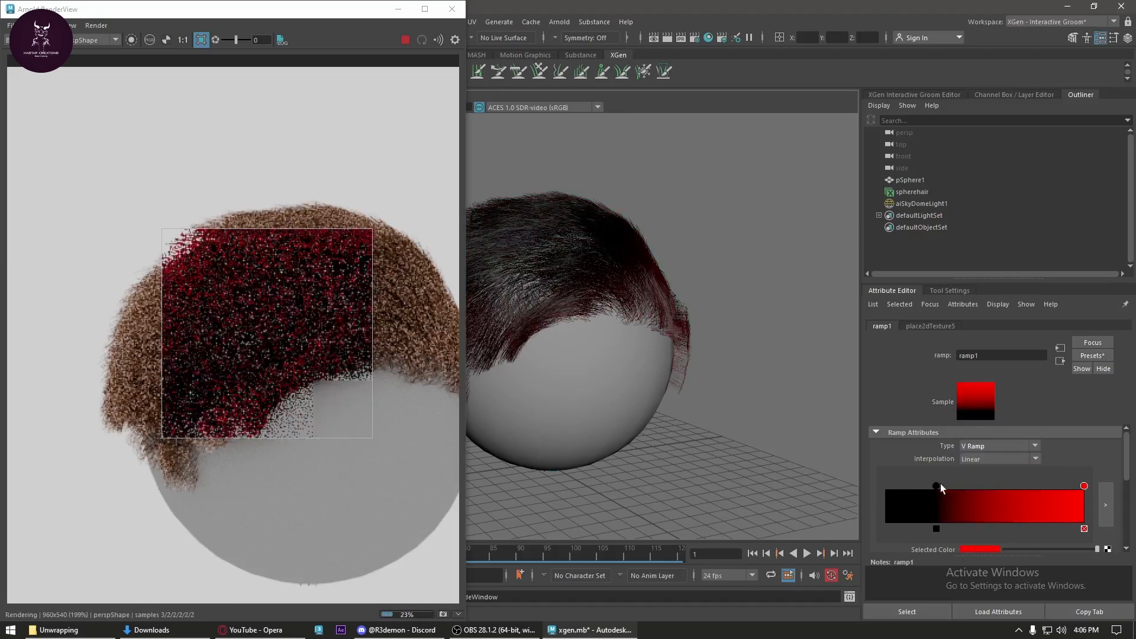
- Move the ramp's black stop to about 0.19 and red stop to about 0.58, and add a light pink stop at about two-thirds
drag(936, 485, 922, 486)
drag(1084, 486, 1000, 500)
click(1079, 503)
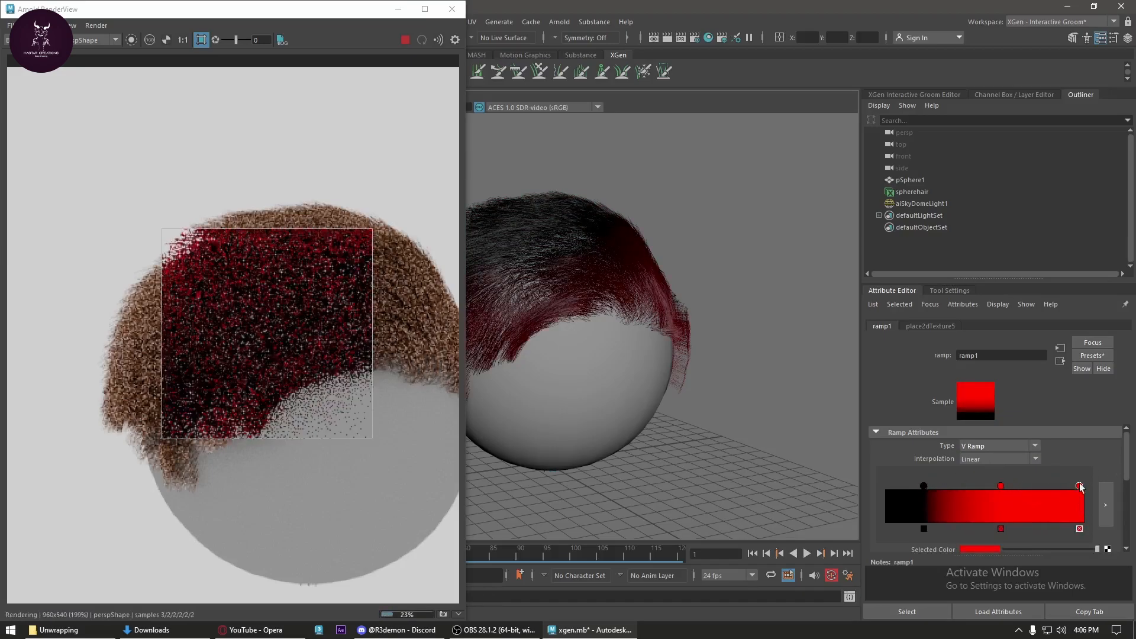
click(983, 550)
click(984, 607)
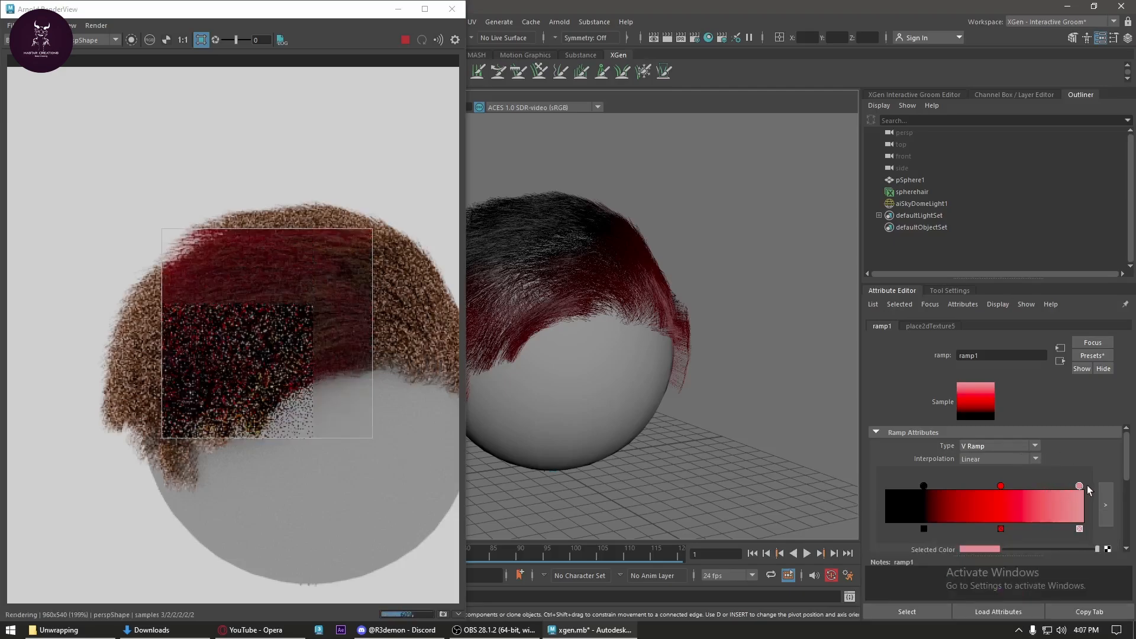
drag(1079, 486, 1017, 481)
scroll(305, 330, up, 3)
scroll(304, 329, down, 2)
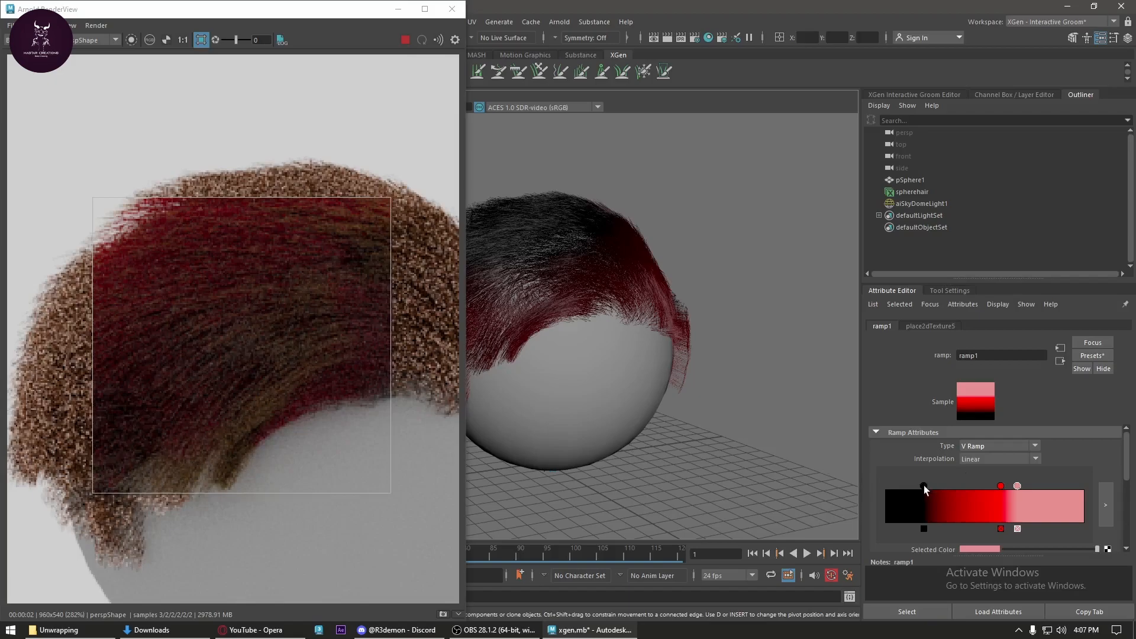
- Move the black stop to about a quarter with a new red stop just after it, and extend the render crop region over more hair
drag(923, 486, 934, 486)
click(968, 504)
drag(968, 486, 944, 486)
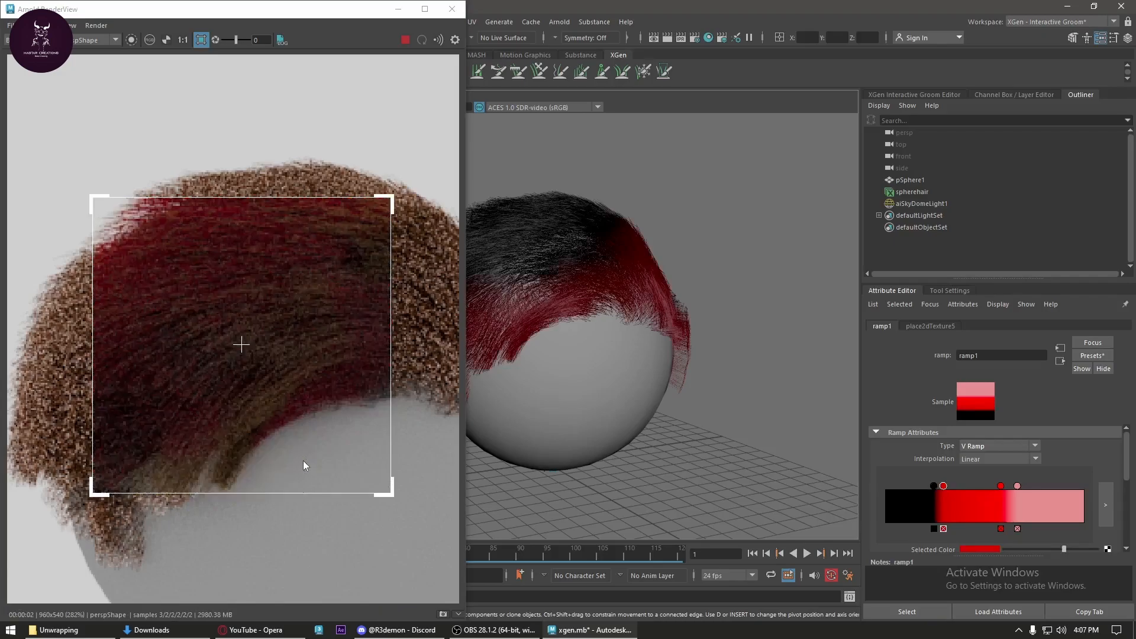
scroll(303, 466, down, 2)
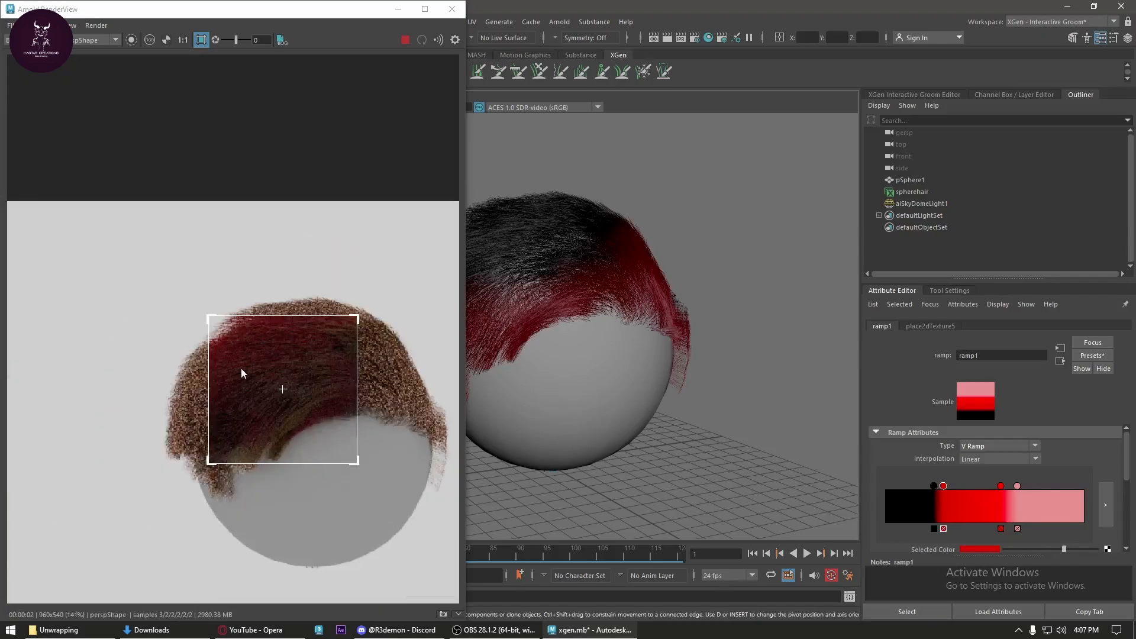
drag(211, 315, 141, 308)
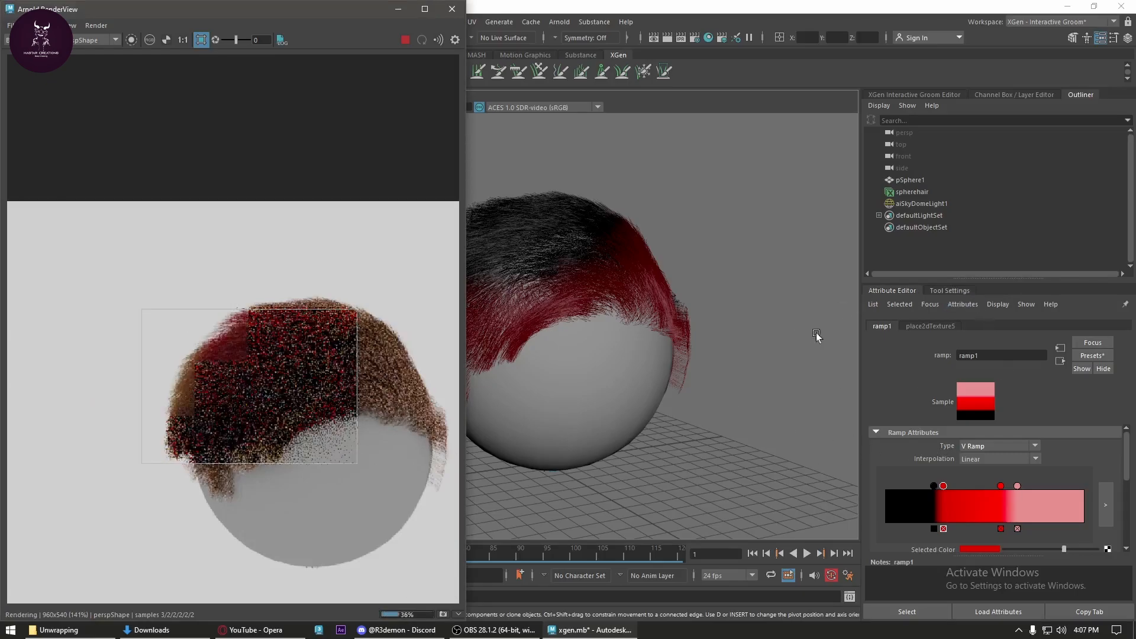
- Select spherehair and examine the specular, tint and opacity attributes of its aiStandardHair1 material
click(919, 195)
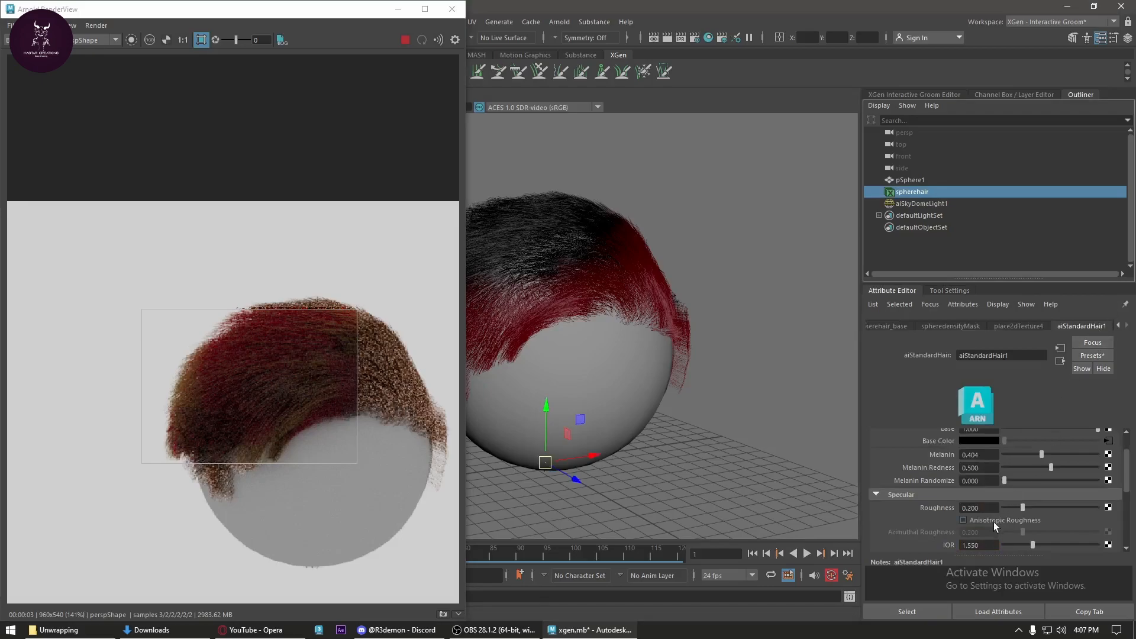
scroll(992, 528, down, 3)
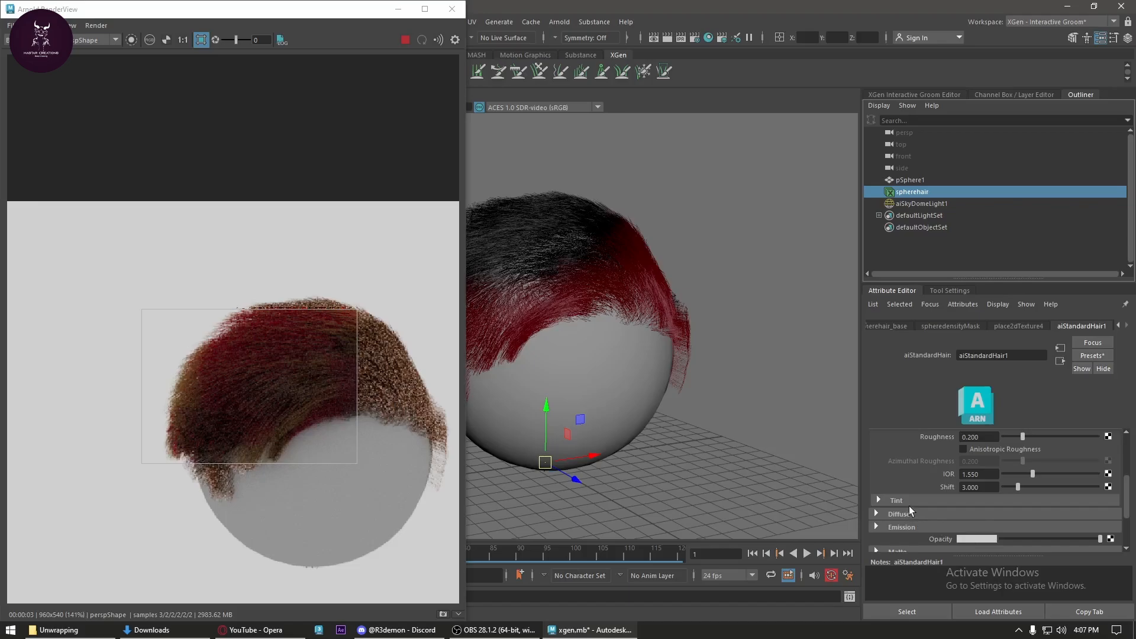
click(901, 500)
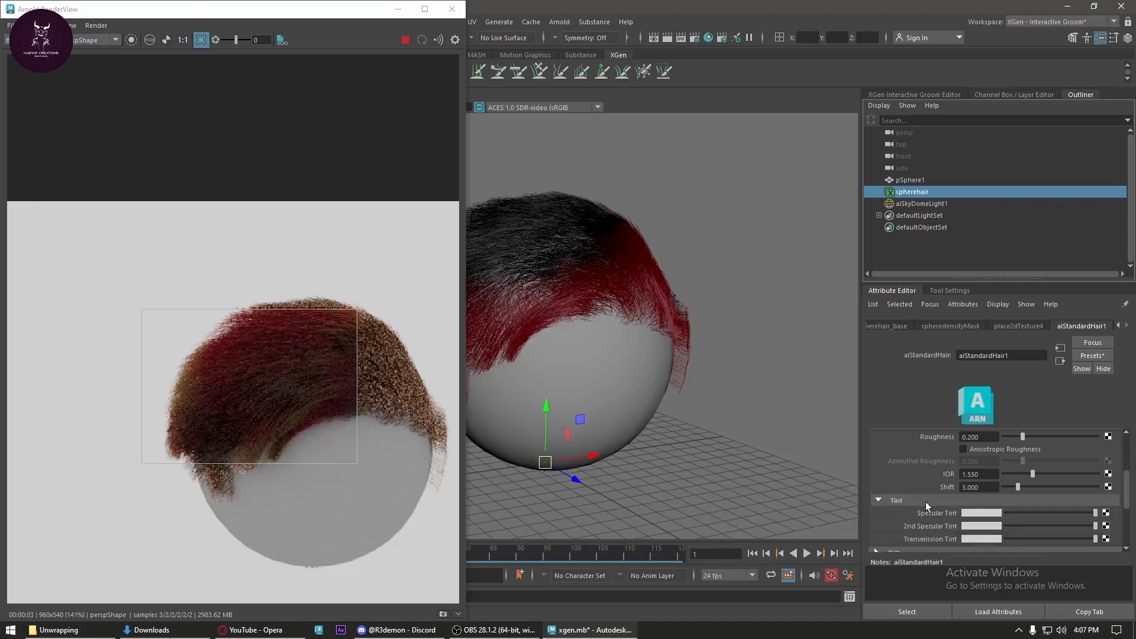
click(989, 514)
scroll(999, 503, down, 3)
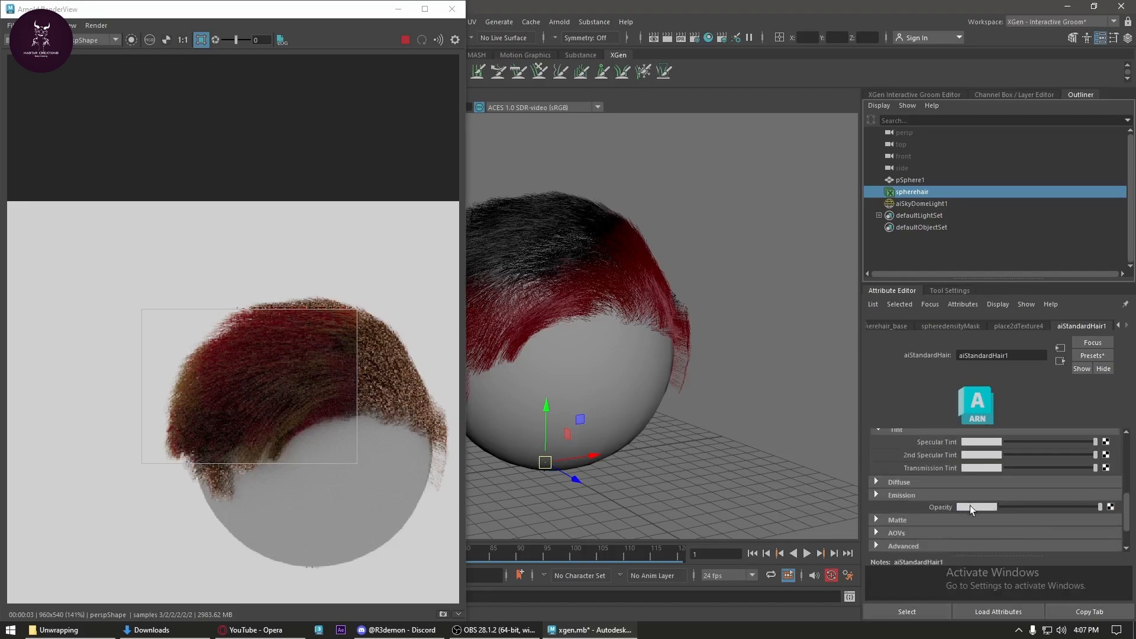
click(970, 506)
- Set the hair material's emission color to red and its emission to 1.000
click(902, 497)
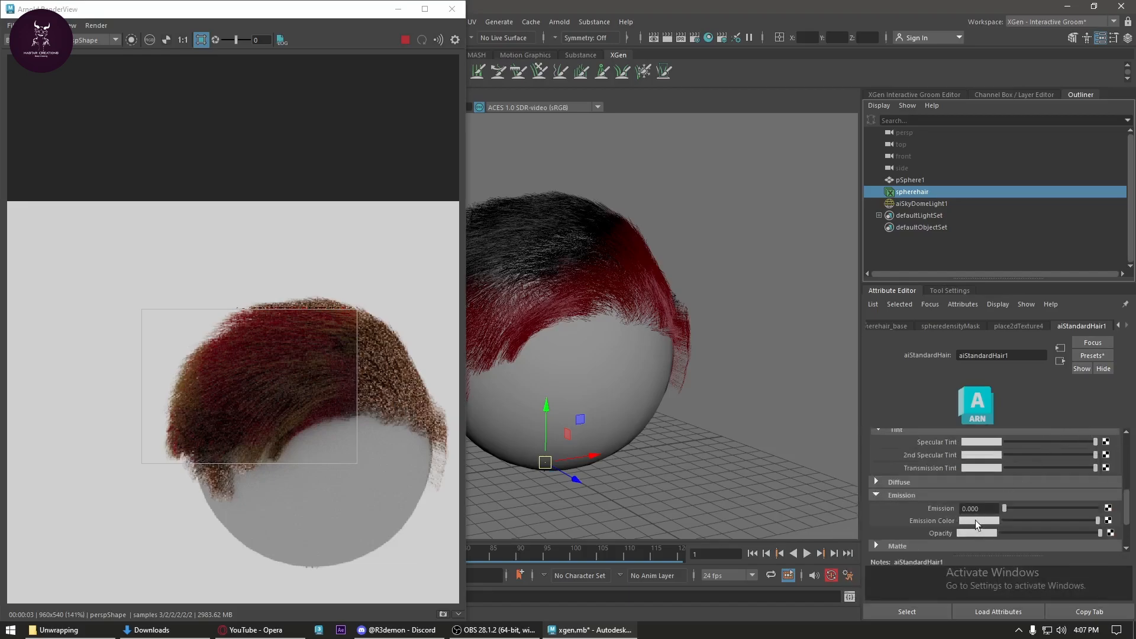
scroll(979, 527, down, 1)
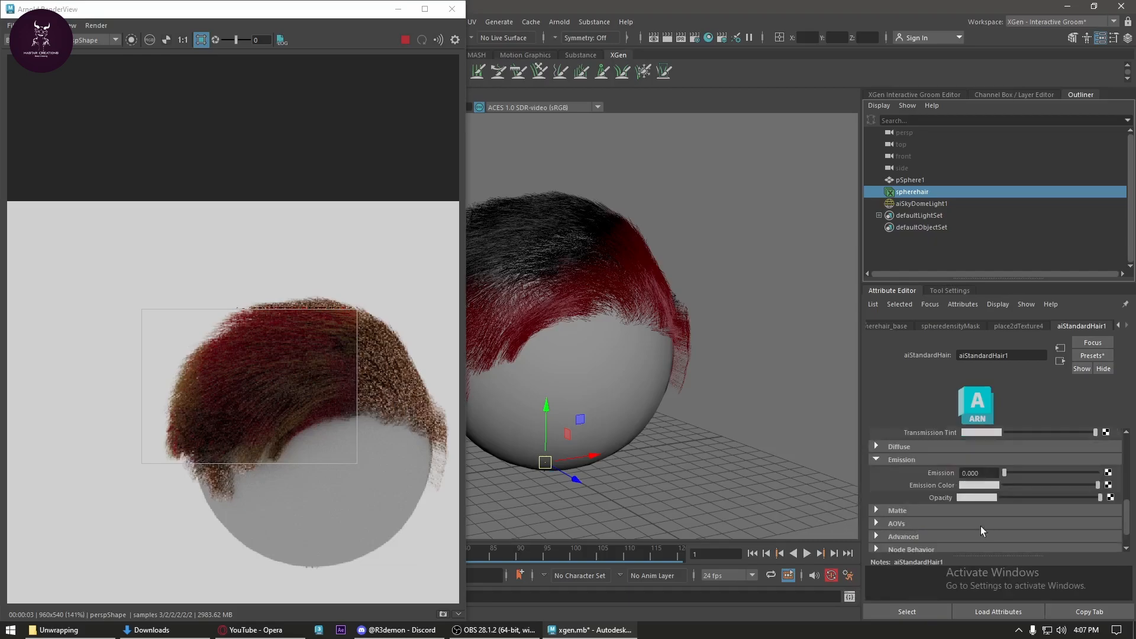
click(986, 485)
drag(978, 524, 1041, 530)
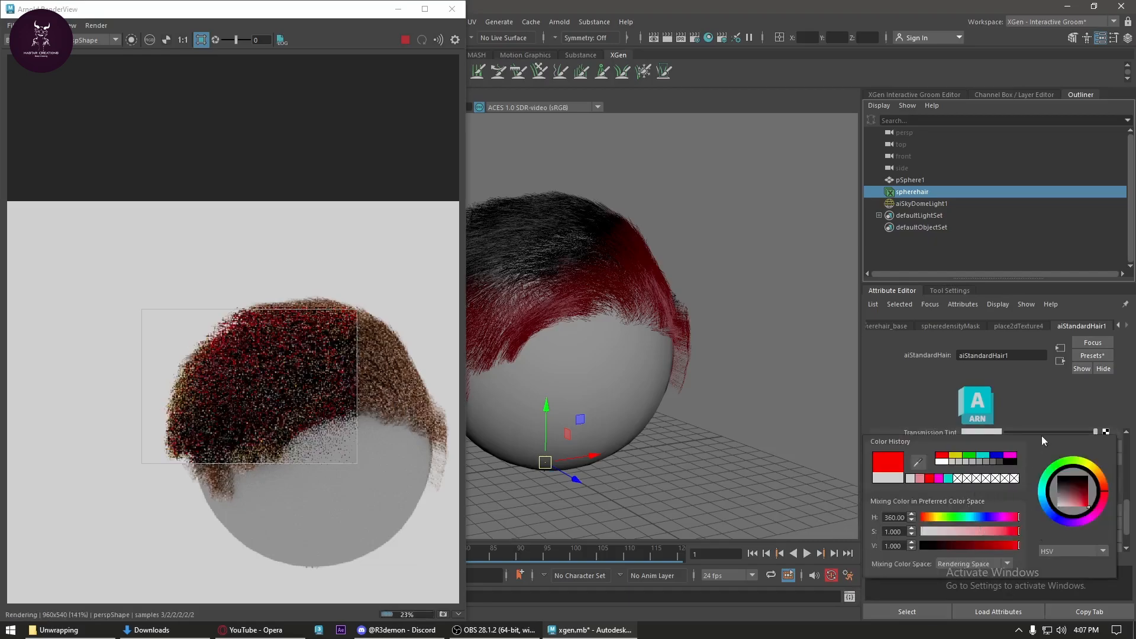
drag(1008, 473, 1100, 473)
- Map a Ramp texture to the hair's emission color and move its black stop to about 0.83
click(1108, 485)
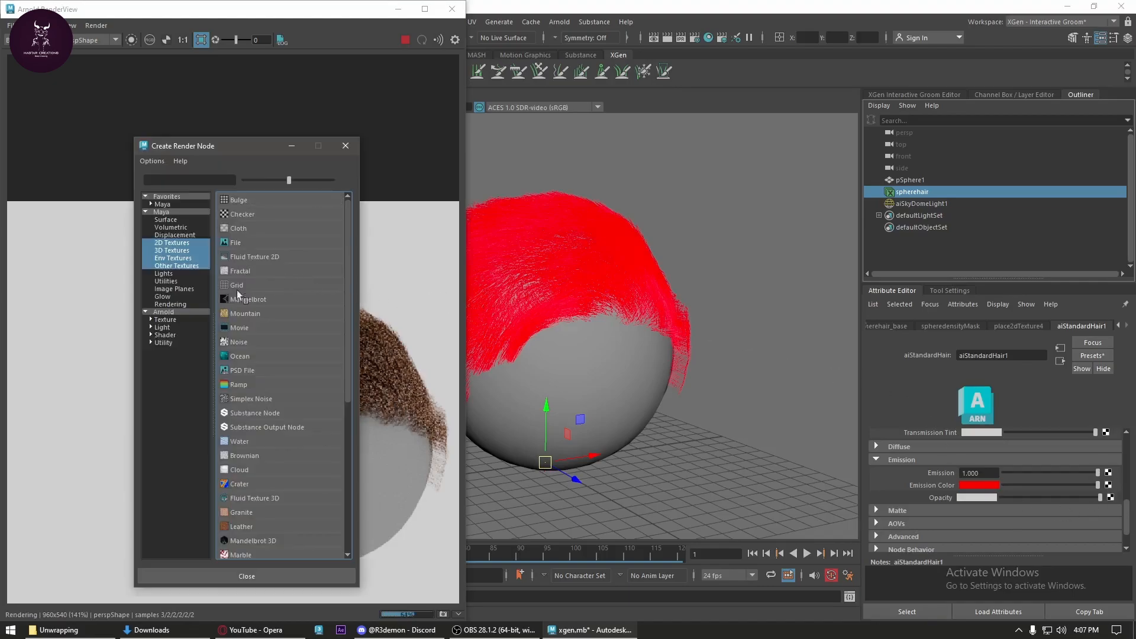
click(248, 382)
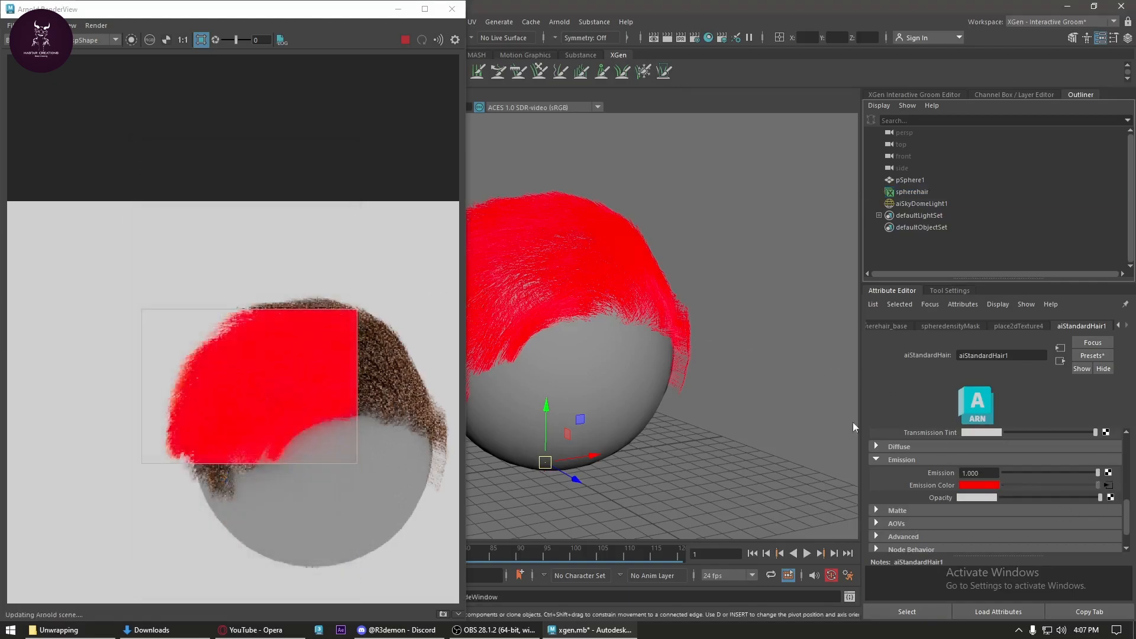
drag(885, 486, 1050, 486)
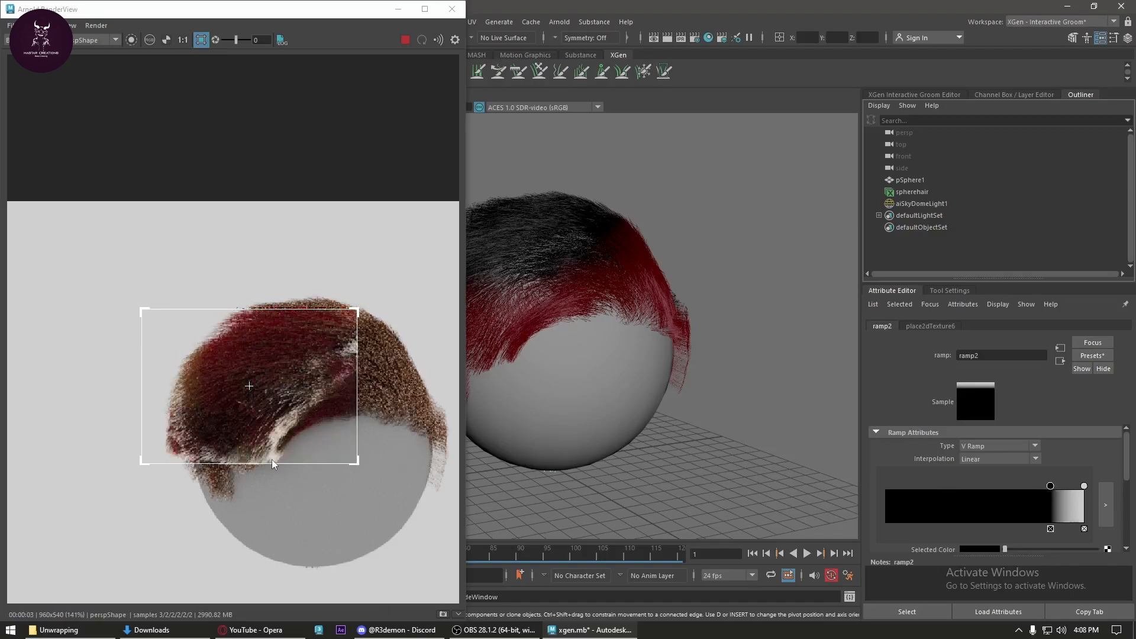
- Change the emission ramp's type to U Ramp and move its black stop to about 0.9
click(994, 447)
click(994, 478)
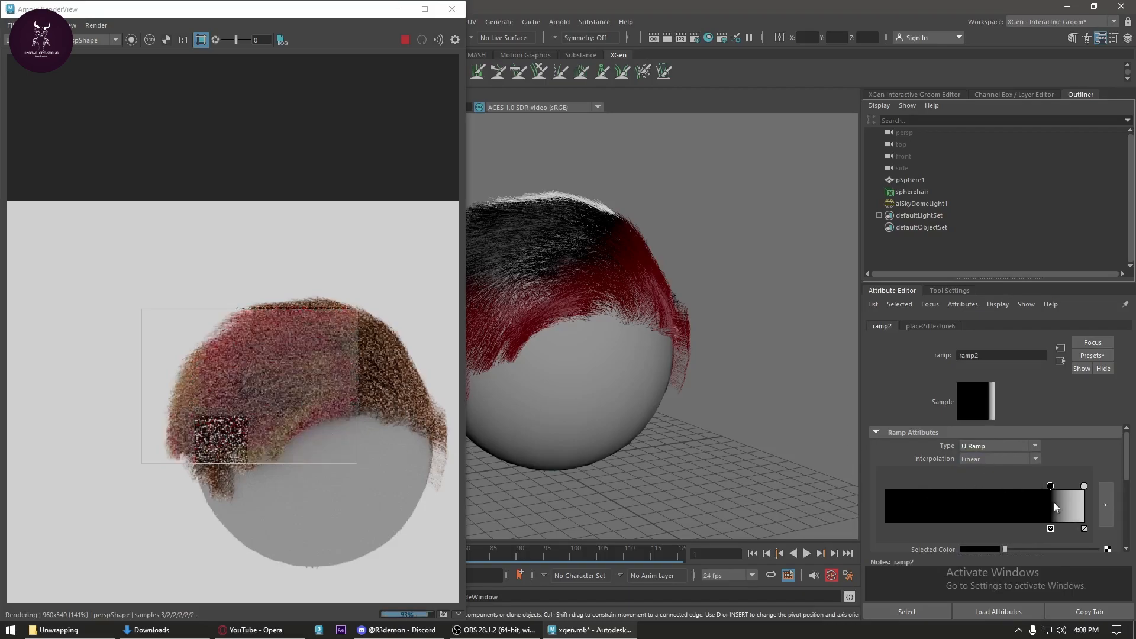
drag(1051, 486, 1063, 486)
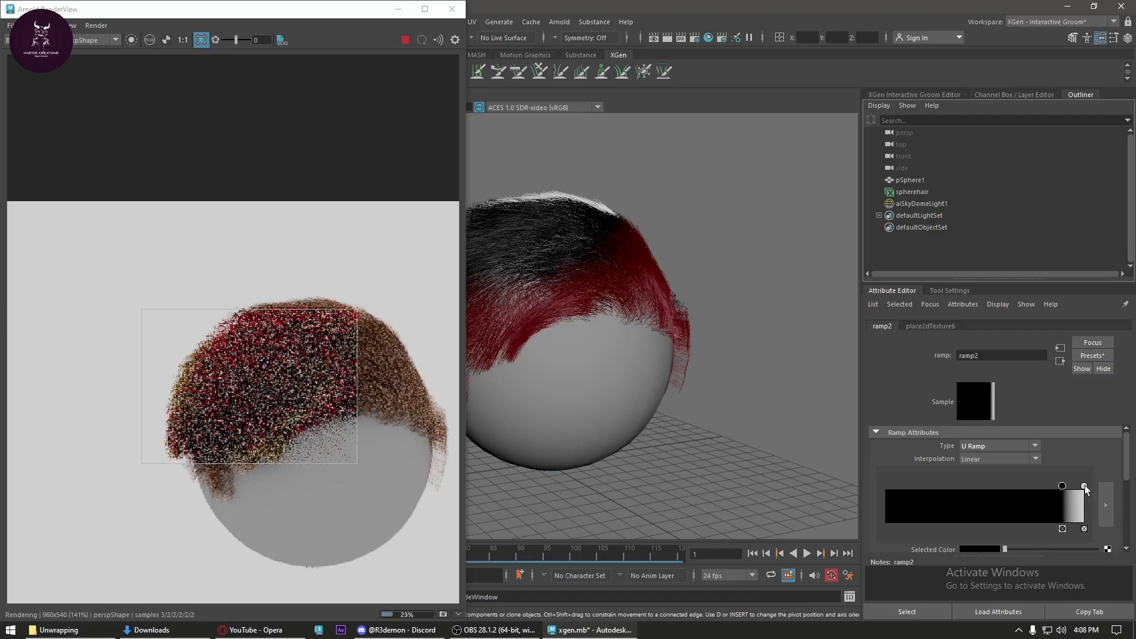
- Change the color of the emission ramp's end stop to red
click(1085, 485)
click(983, 548)
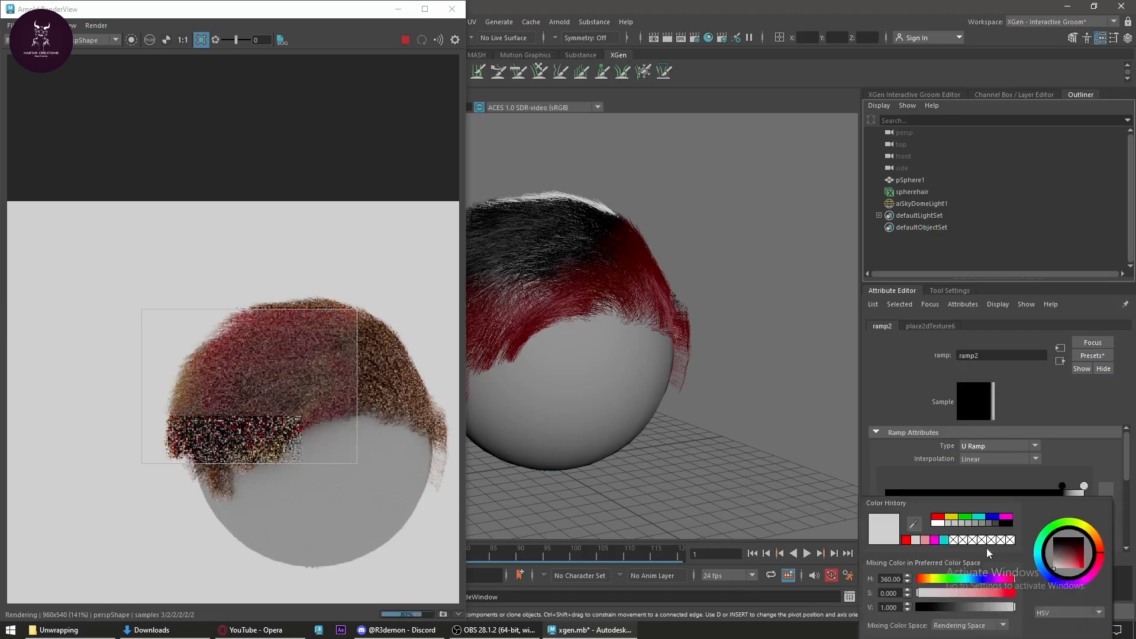
click(938, 517)
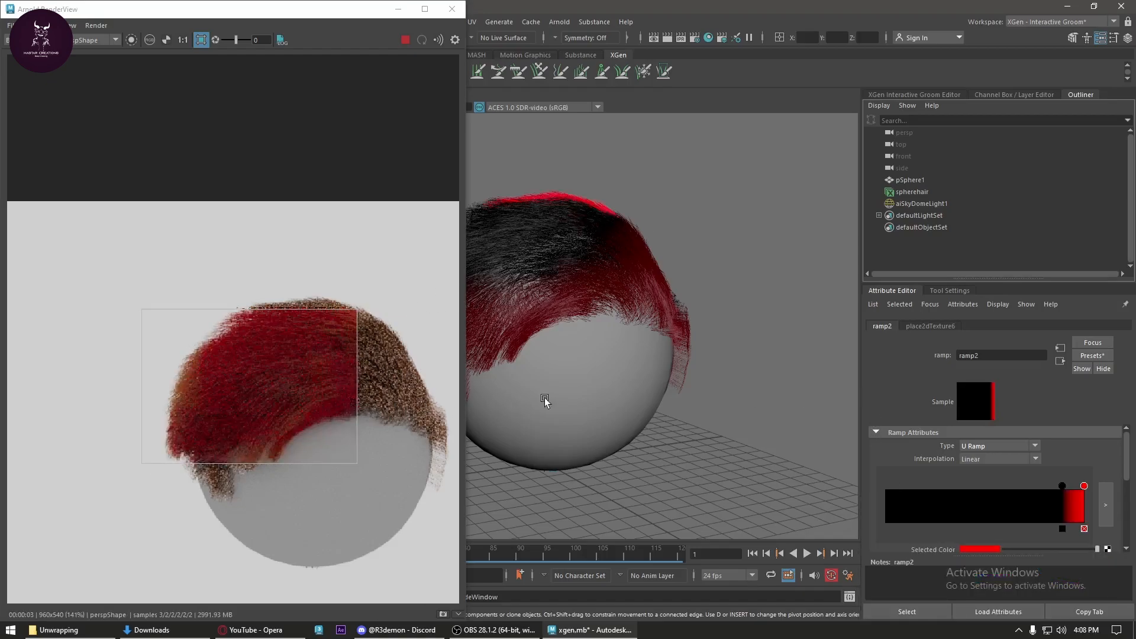
- Stop the render and assign a new Maya Hair Physical Shader to spherehair
mouse_move(312, 333)
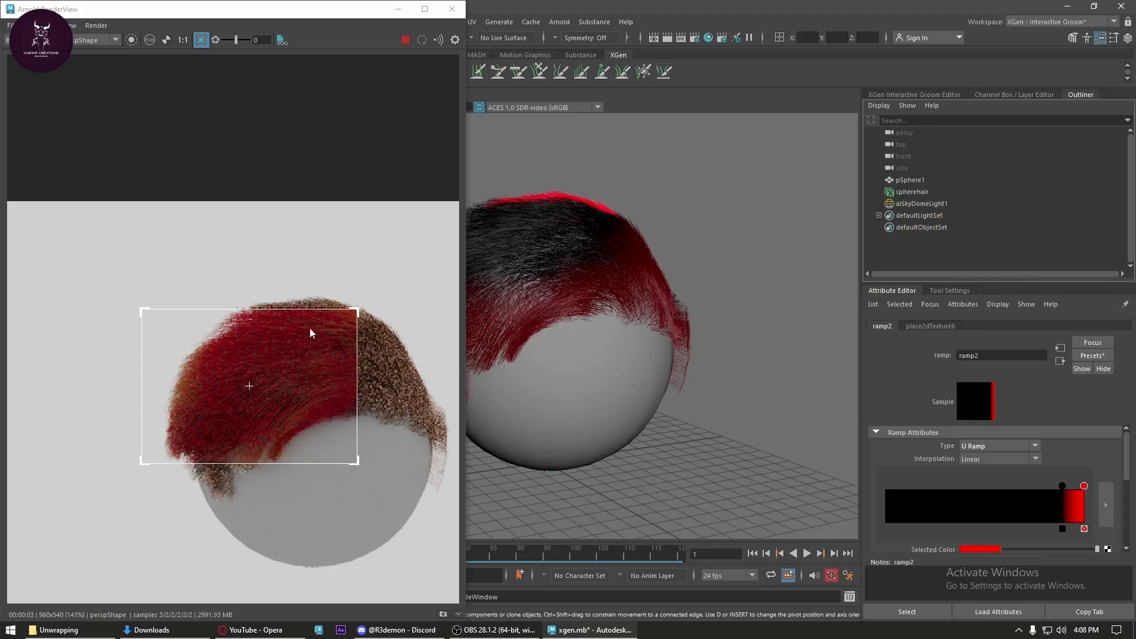
click(406, 39)
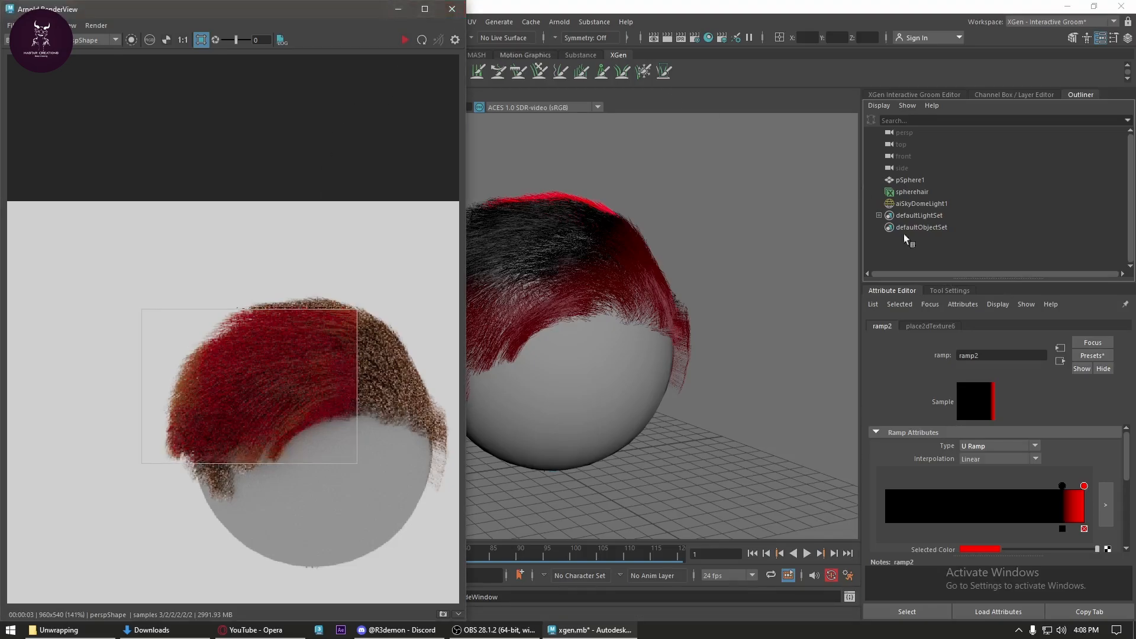
click(943, 192)
right_click(732, 275)
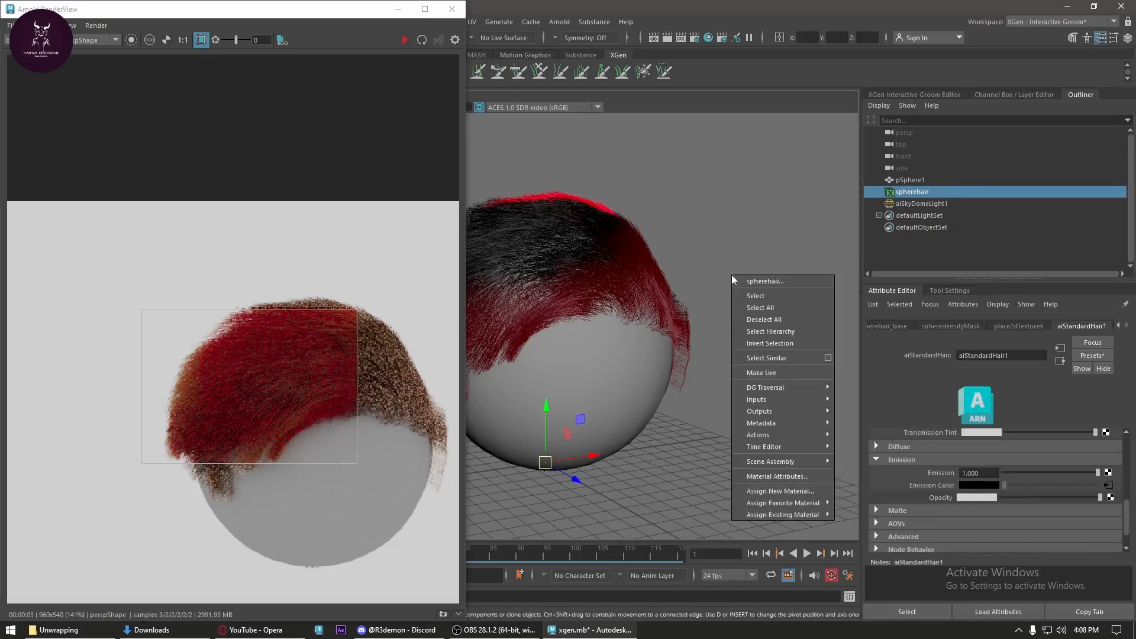
click(781, 490)
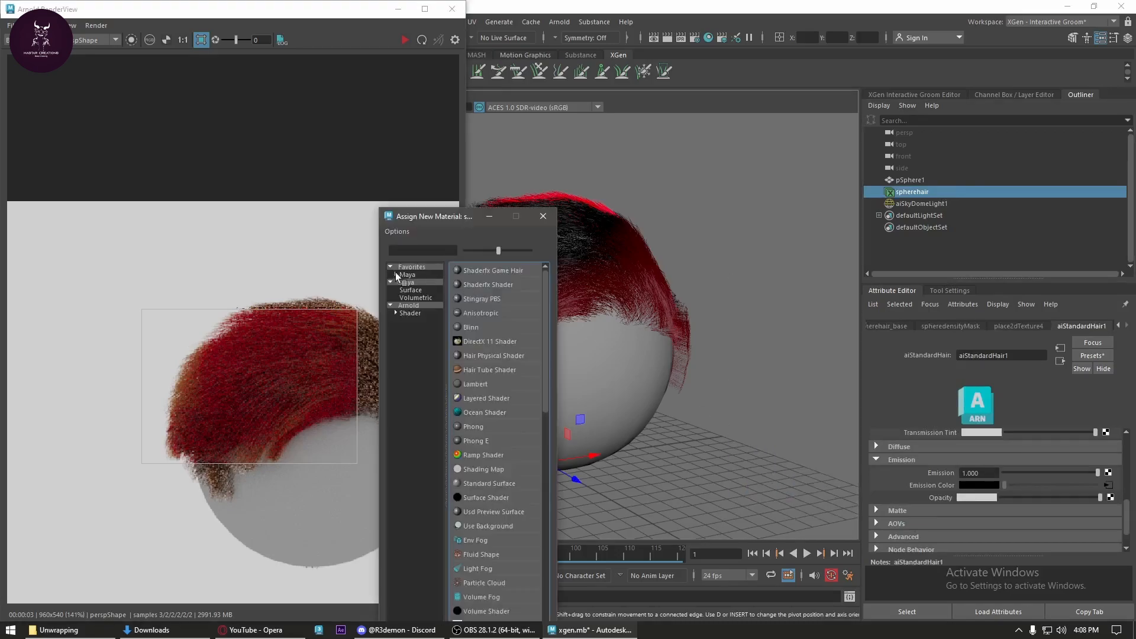
click(407, 274)
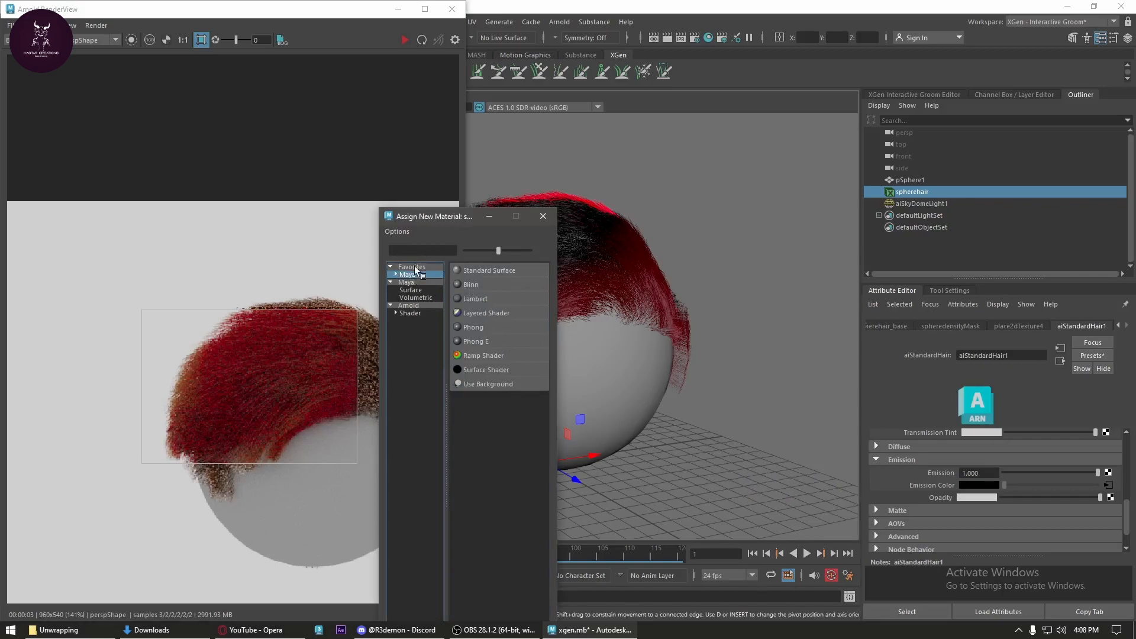
click(419, 282)
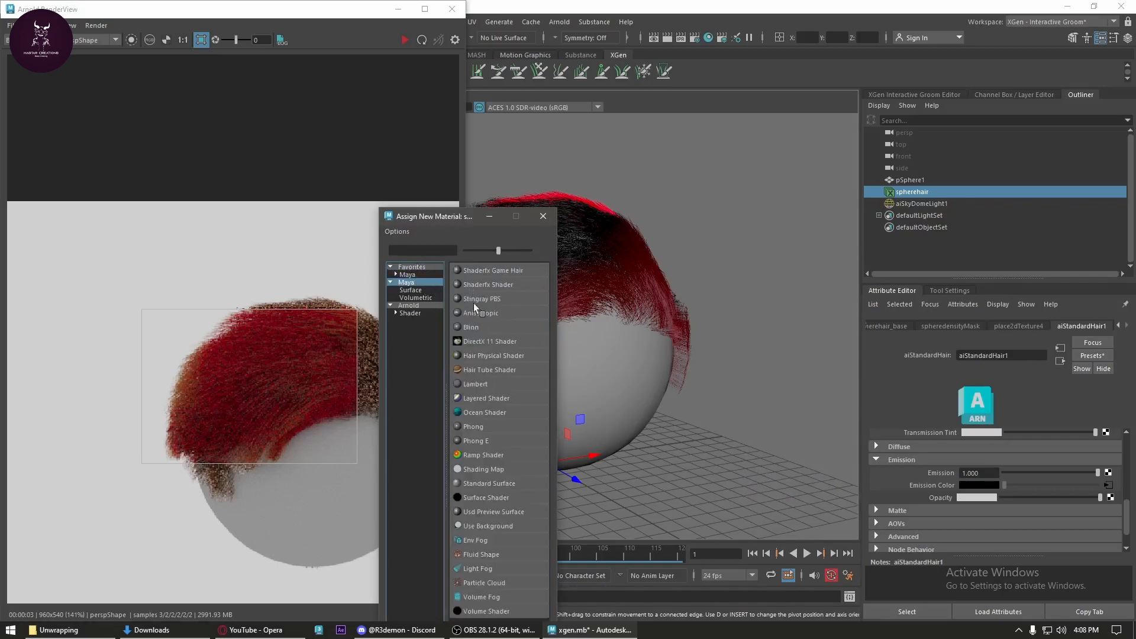
click(506, 355)
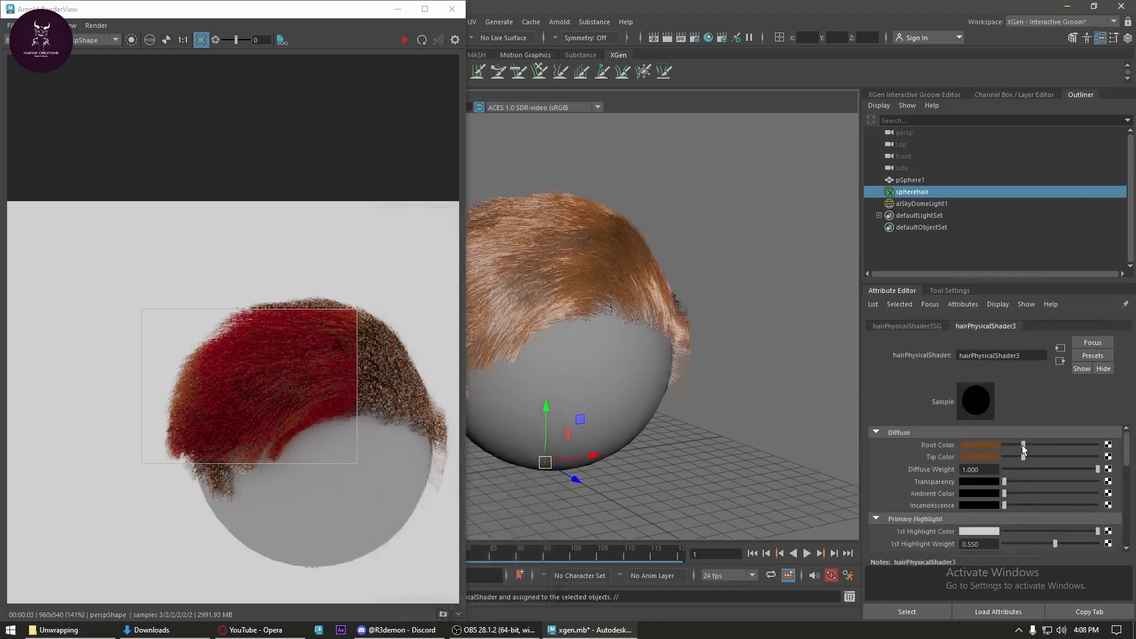
- Restart the render with a larger render region and darken the hair shader's root color to dark brown
click(405, 40)
drag(356, 460, 388, 490)
click(992, 461)
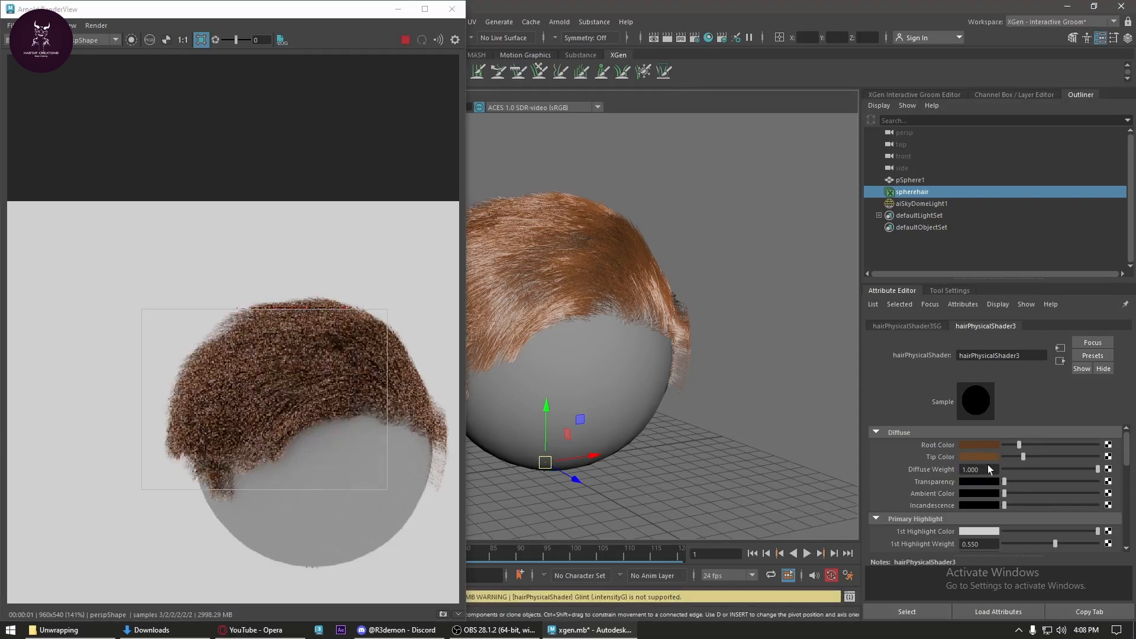
click(964, 521)
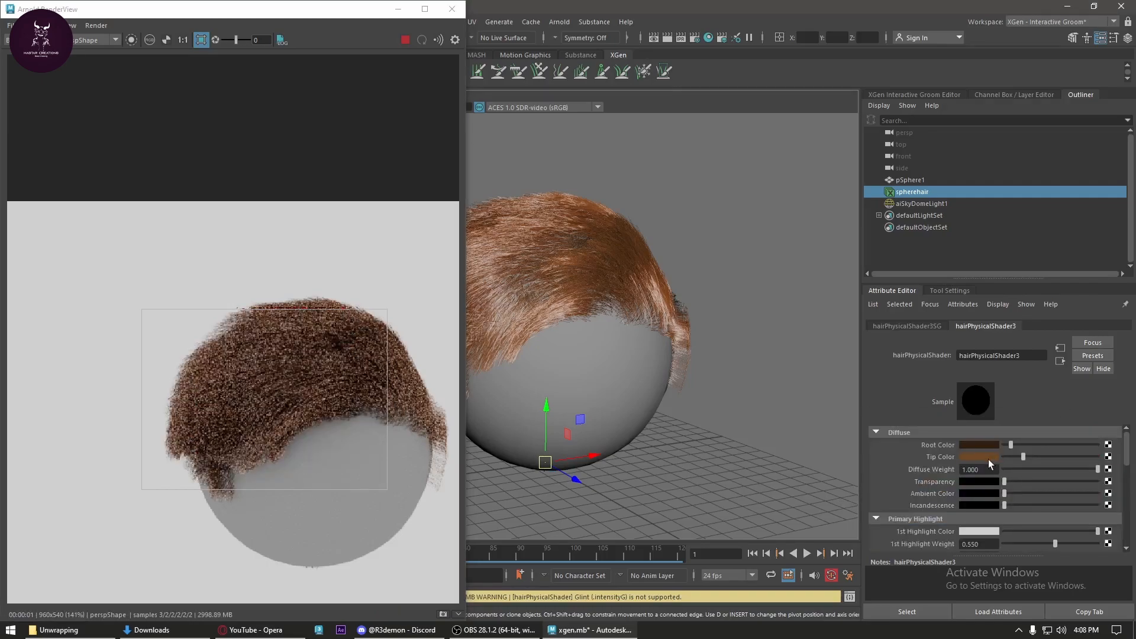
- Change the hair shader's tip color to a slightly darkened magenta with hue 300
click(988, 460)
click(1015, 492)
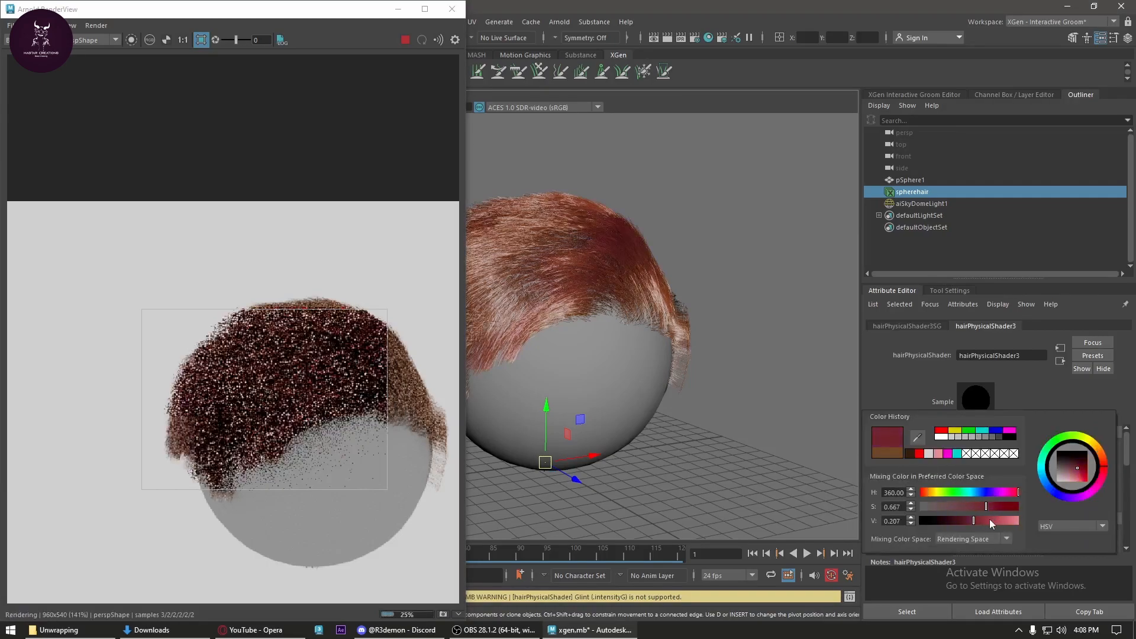
click(1012, 432)
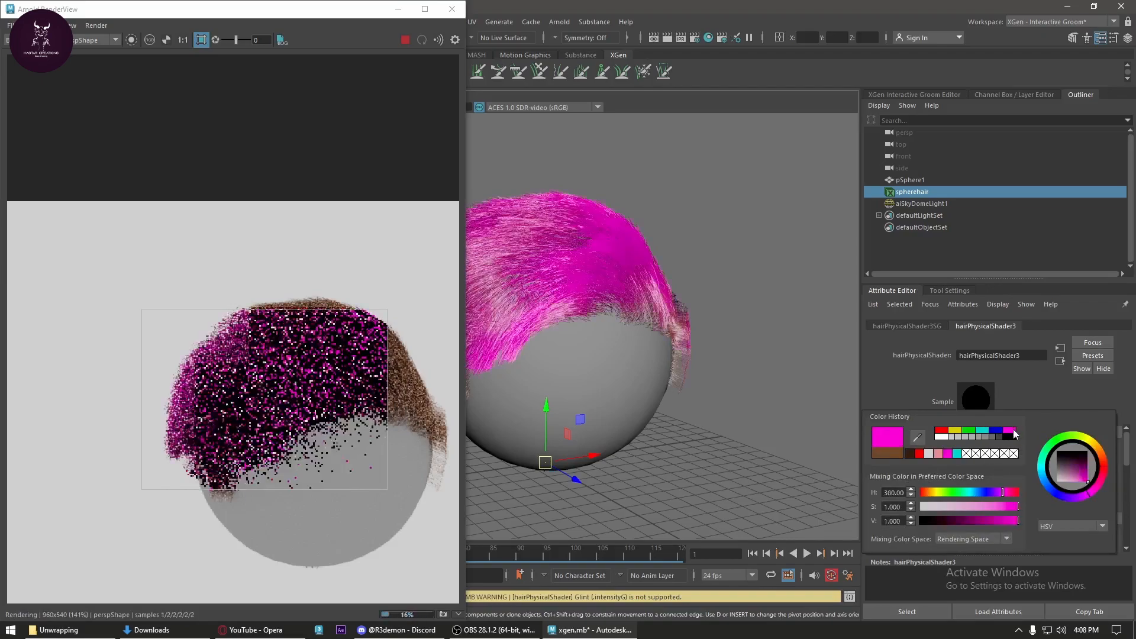
mouse_move(1006, 523)
mouse_down()
mouse_move(971, 523)
mouse_move(996, 523)
mouse_up()
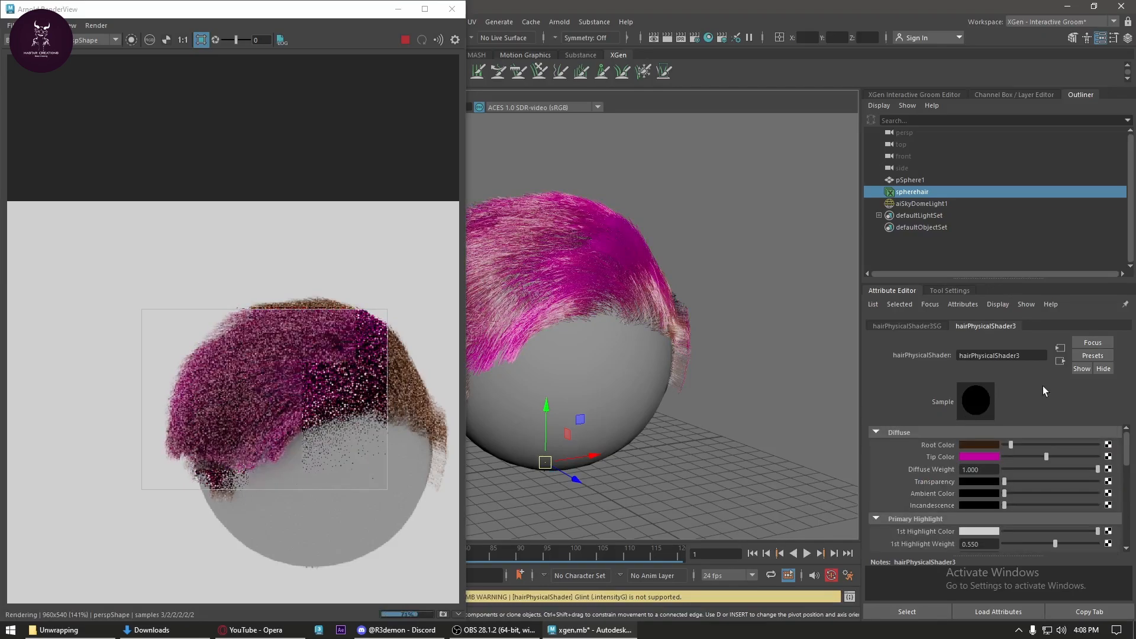
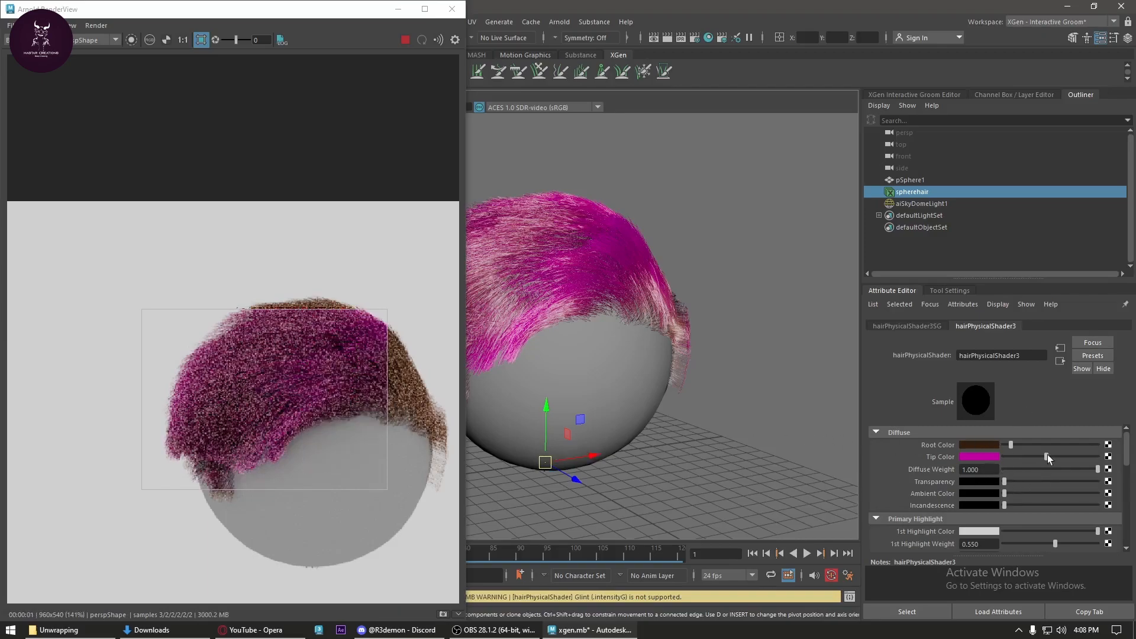
- Expand the shader's Arnold attributes and set Indirect Diffuse to 0.000
scroll(1020, 495, down, 2)
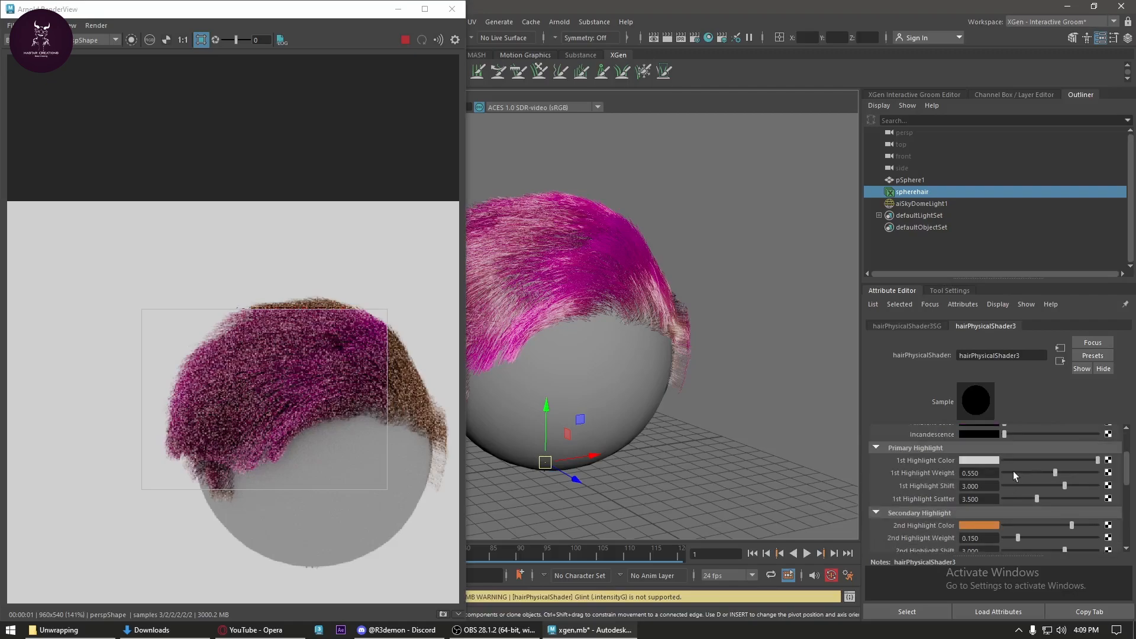
scroll(986, 521, down, 5)
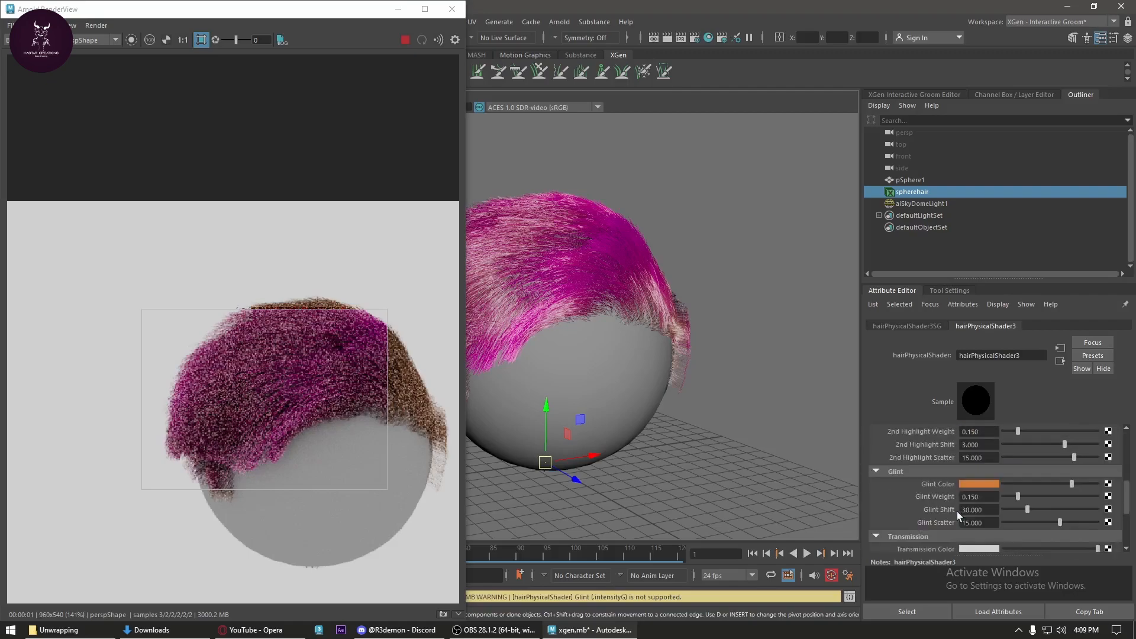
scroll(991, 497, down, 1)
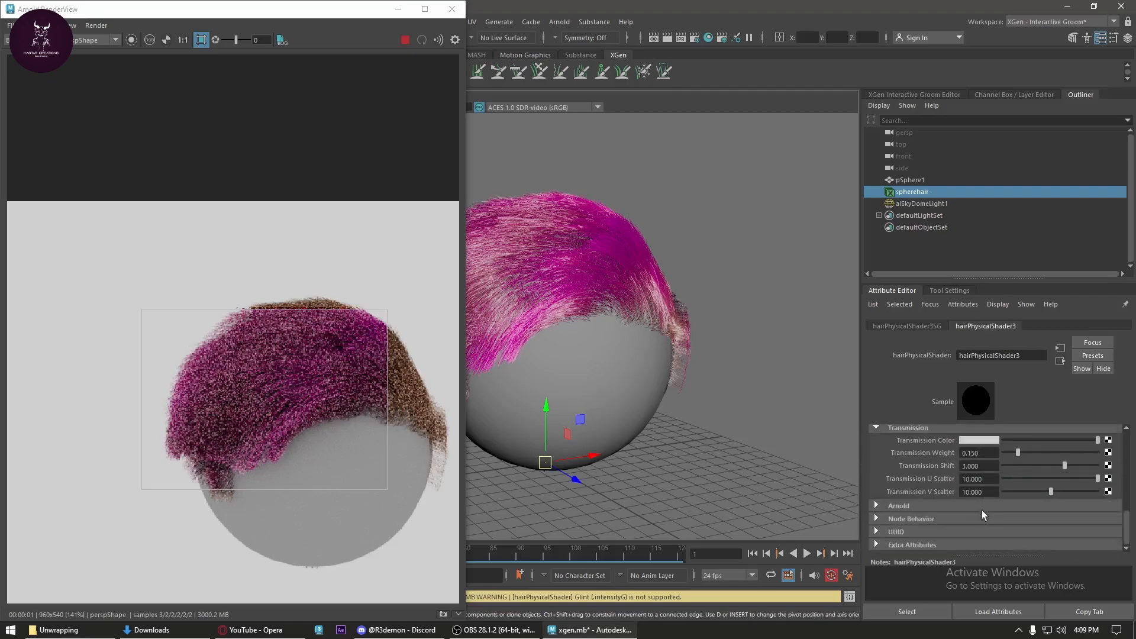
click(917, 507)
drag(1007, 522, 971, 521)
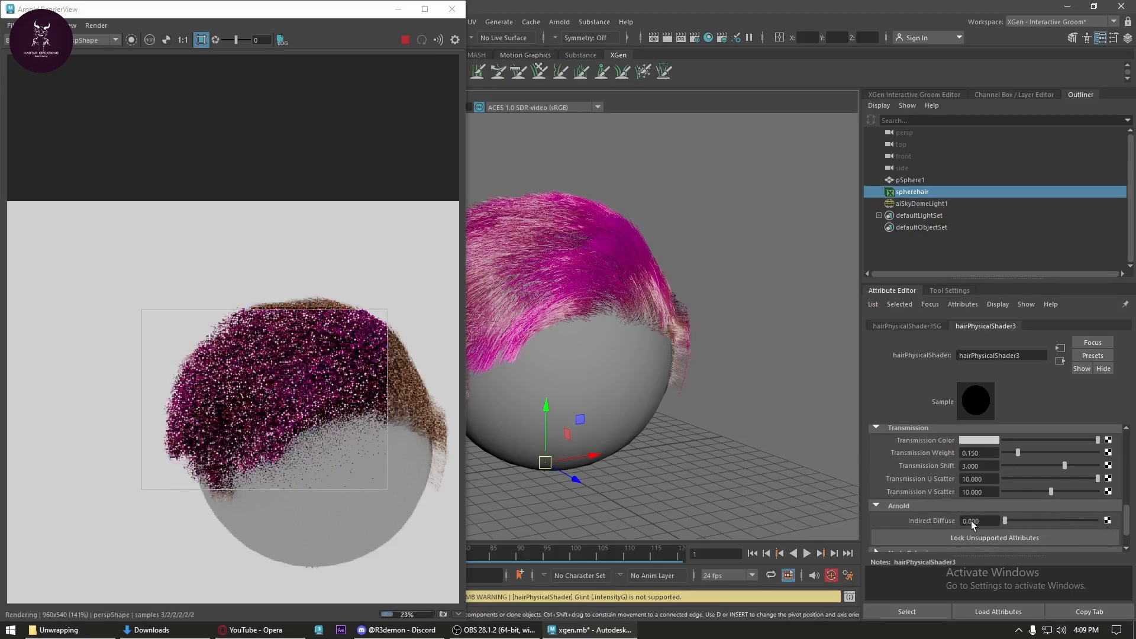
- Brighten the magenta tip color of the hair shader
scroll(921, 489, up, 5)
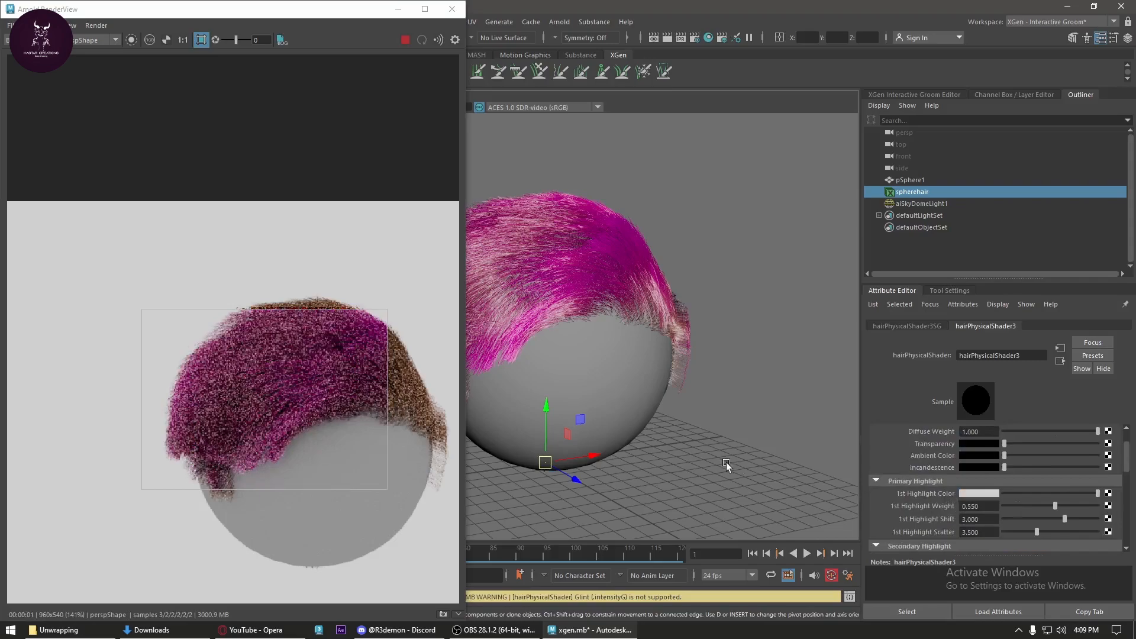
scroll(1053, 467, up, 1)
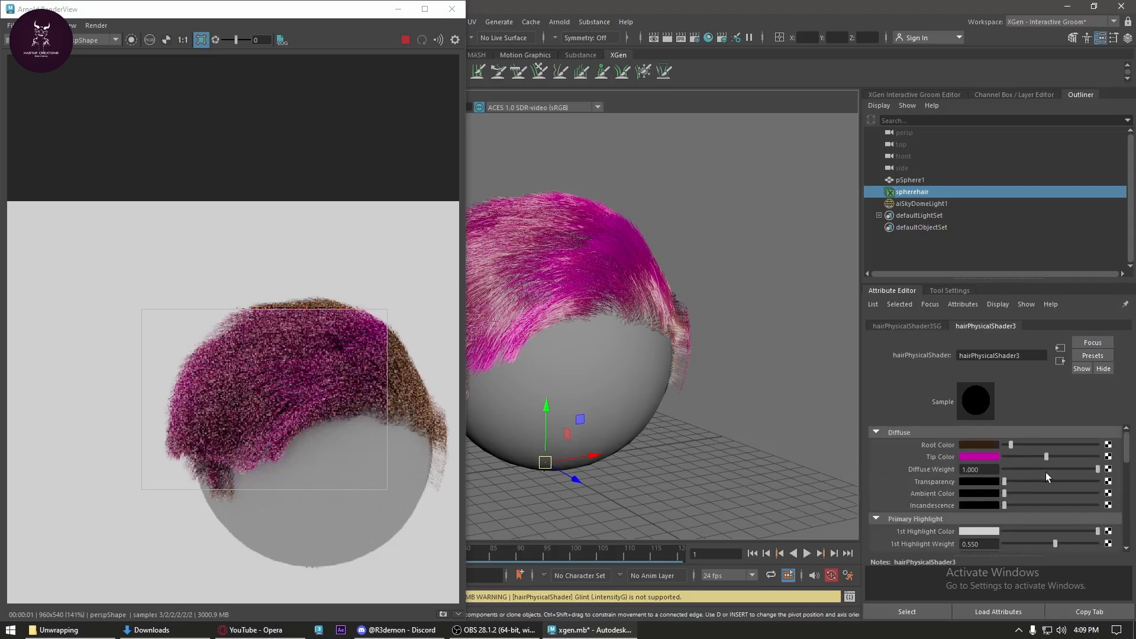
drag(1011, 445, 1073, 456)
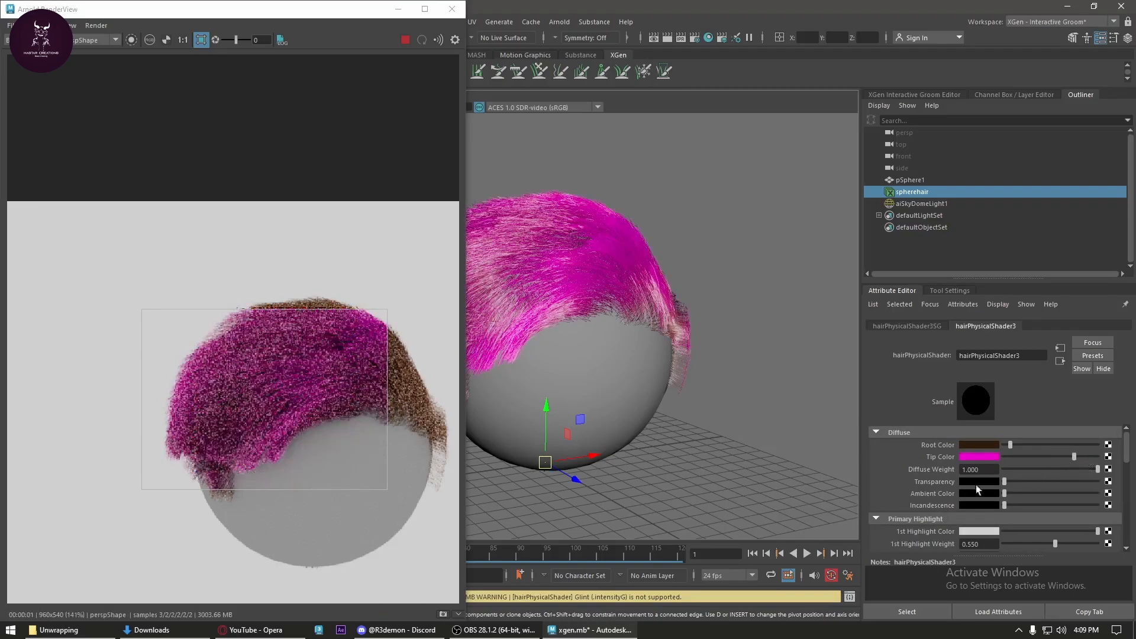
- Review the shader's highlight, glint and transmission attributes, and enlarge the render region over more of the hair
scroll(981, 494, down, 1)
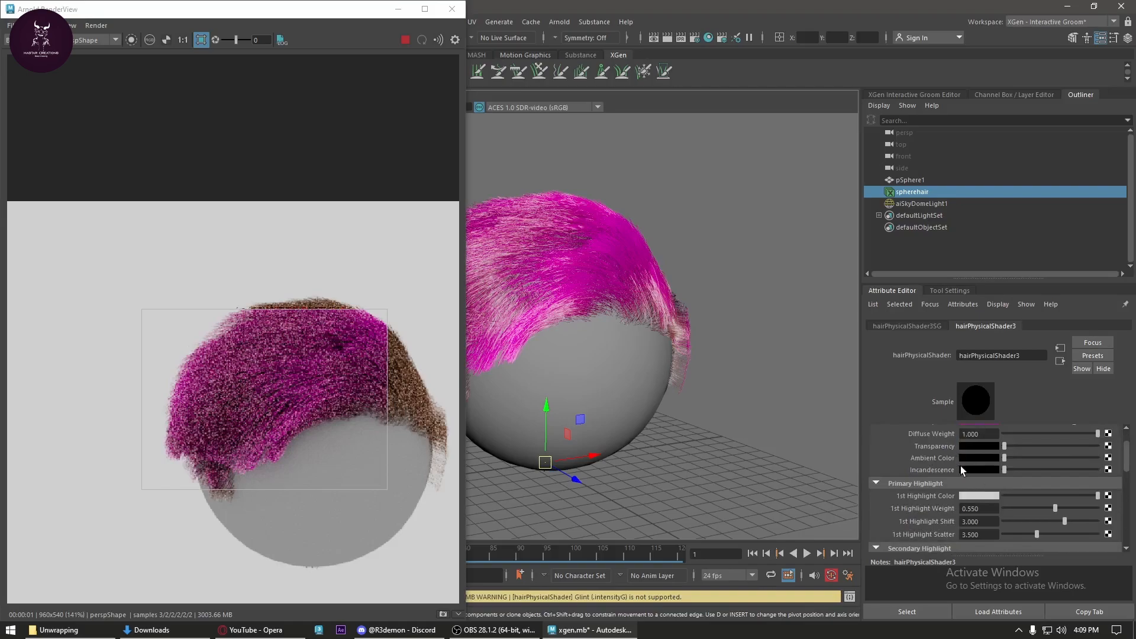
scroll(954, 517, down, 4)
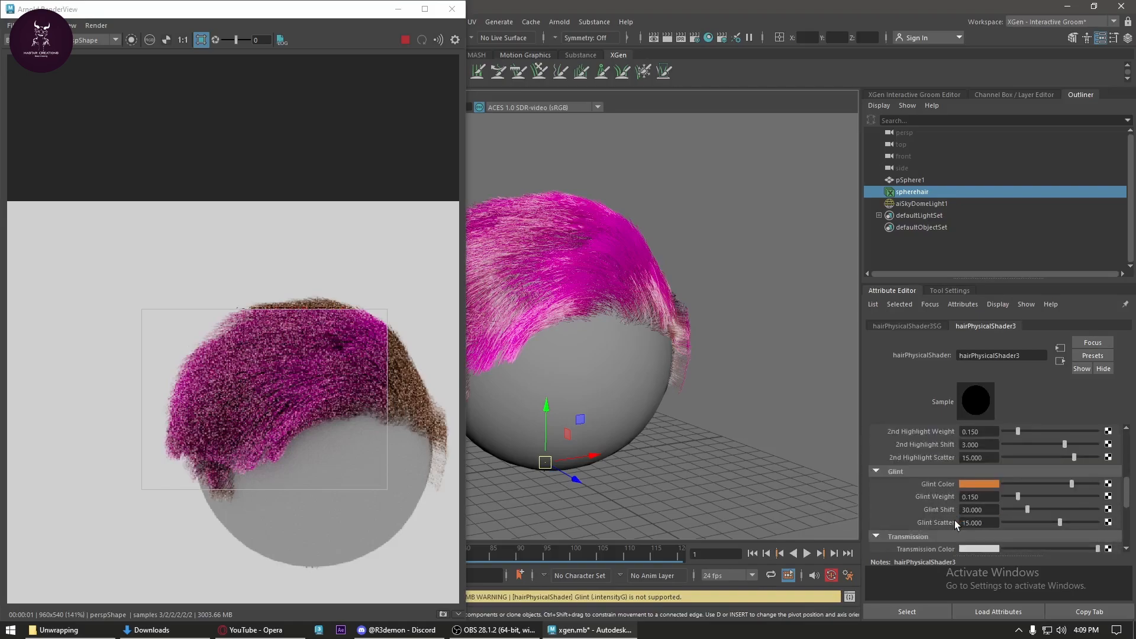
scroll(953, 523, down, 3)
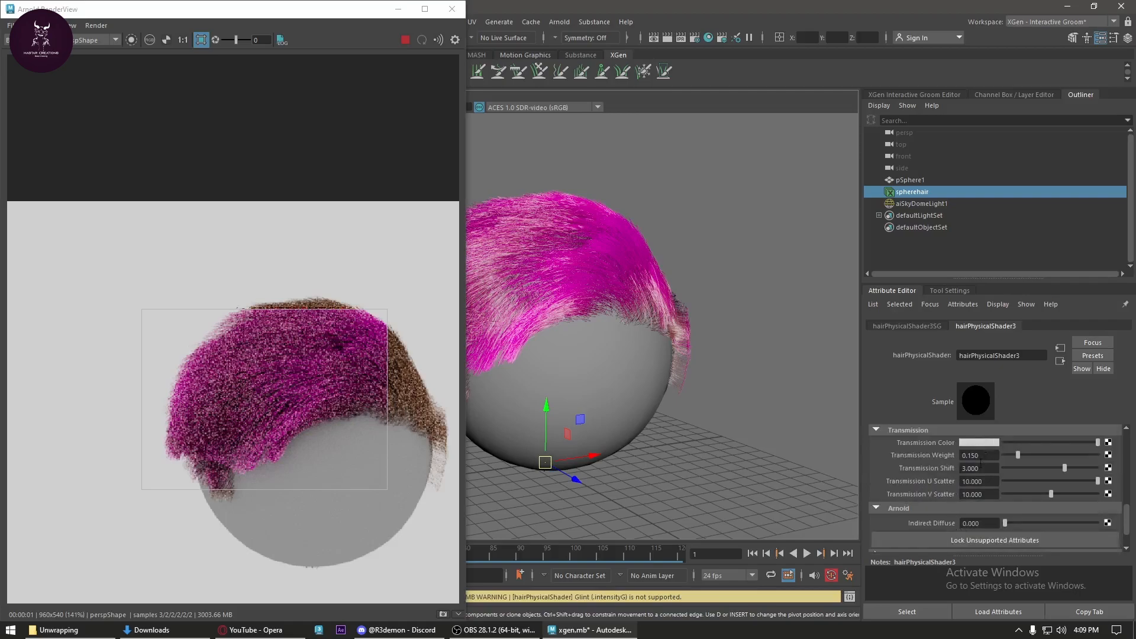
scroll(972, 503, down, 1)
scroll(971, 503, up, 10)
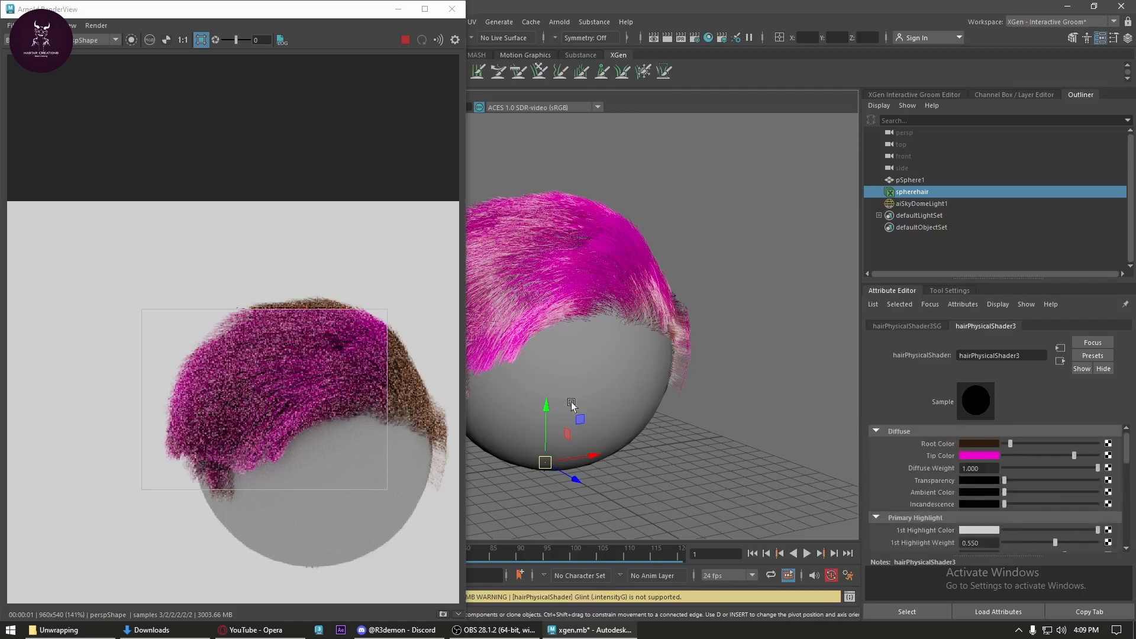
drag(387, 314, 411, 270)
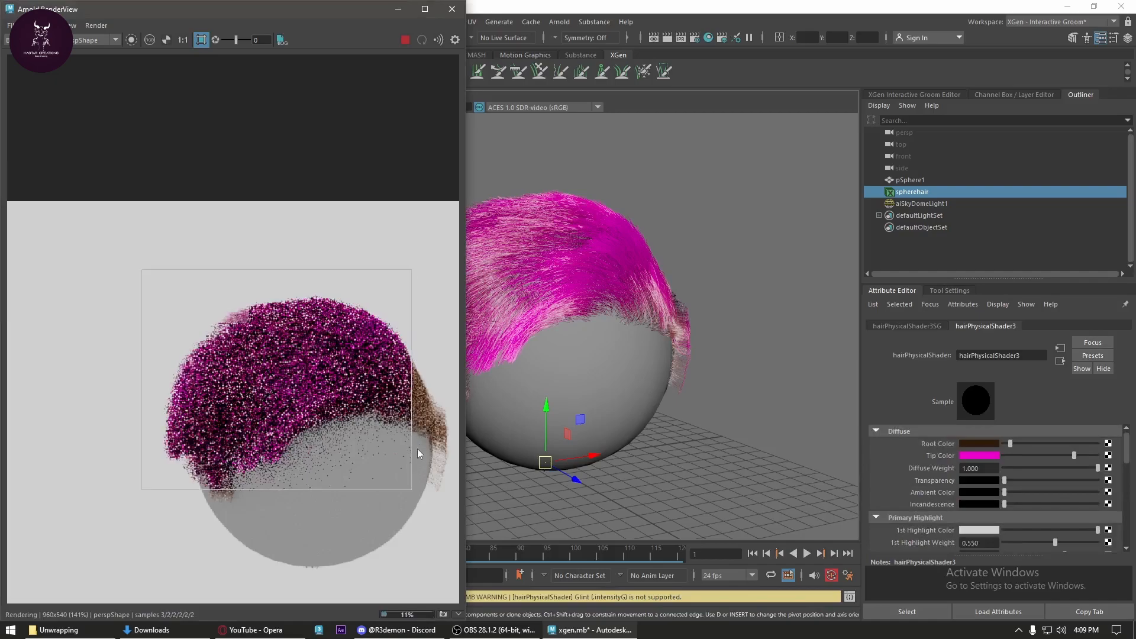
- Close the render view and delete the sphere underneath the hair
click(455, 9)
click(764, 163)
alt+drag(733, 201, 742, 176)
drag(742, 176, 299, 498)
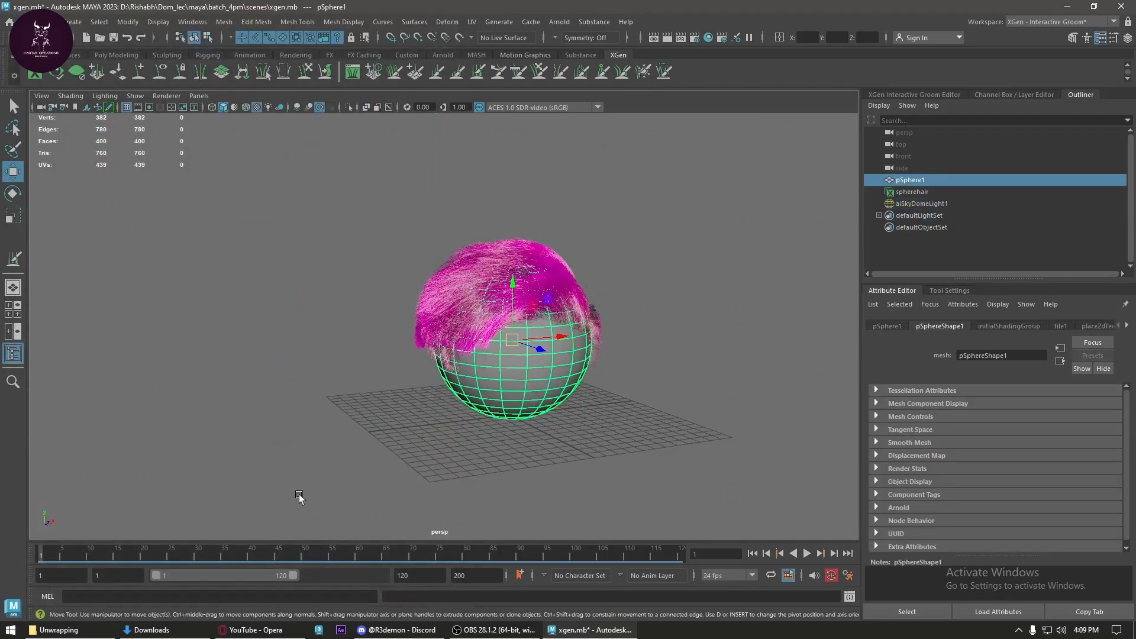
key(Delete)
- Create a polygon plane about 3 by 2 units in the front view, resting on the grid line
key(space)
drag(609, 329, 608, 364)
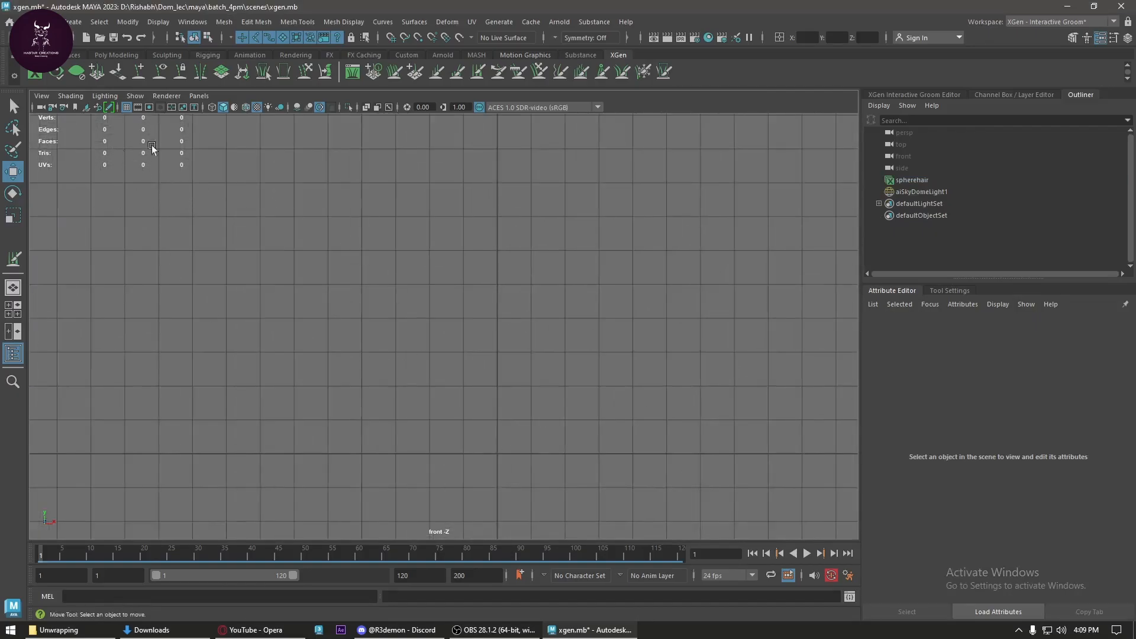
click(123, 55)
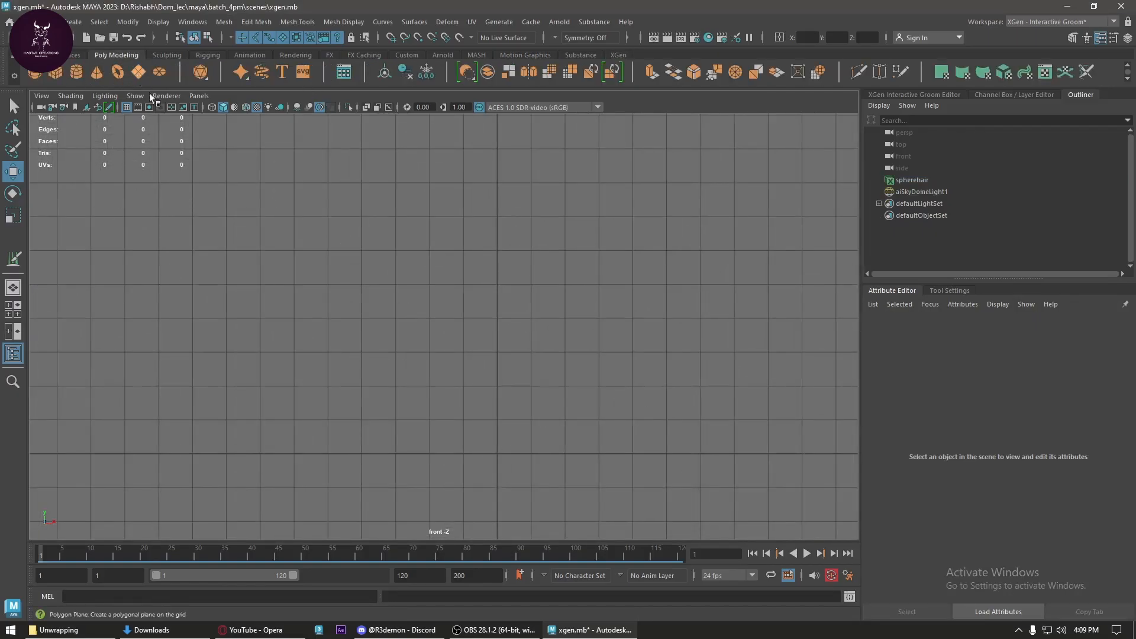
click(140, 74)
drag(382, 341, 496, 414)
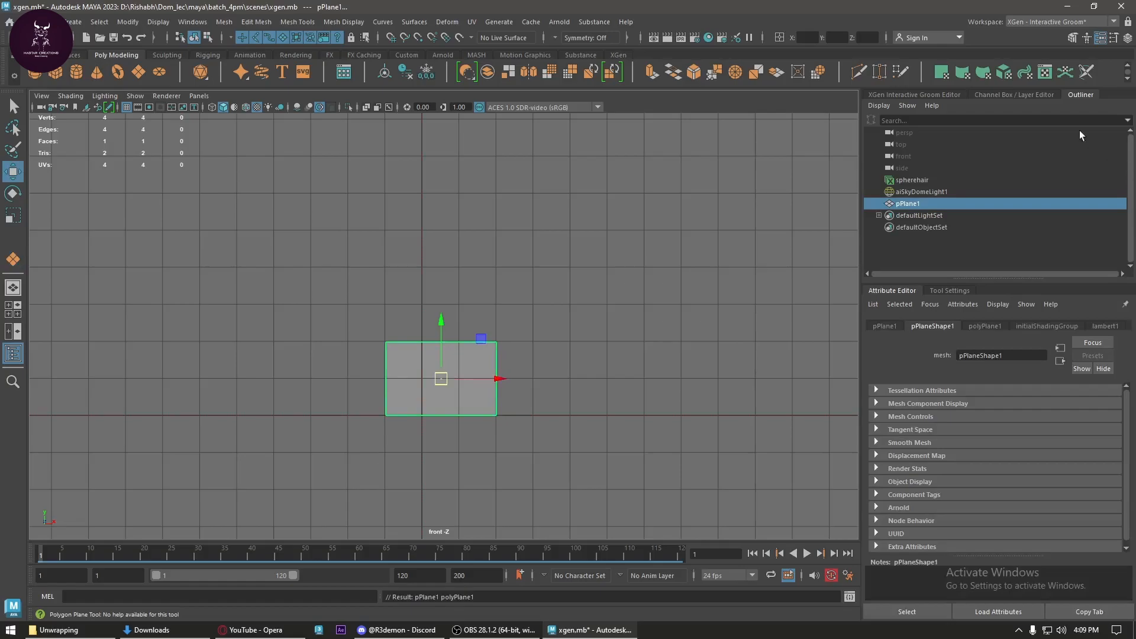
- Switch to the General workspace and set the plane's width and height subdivisions to 10
click(1074, 22)
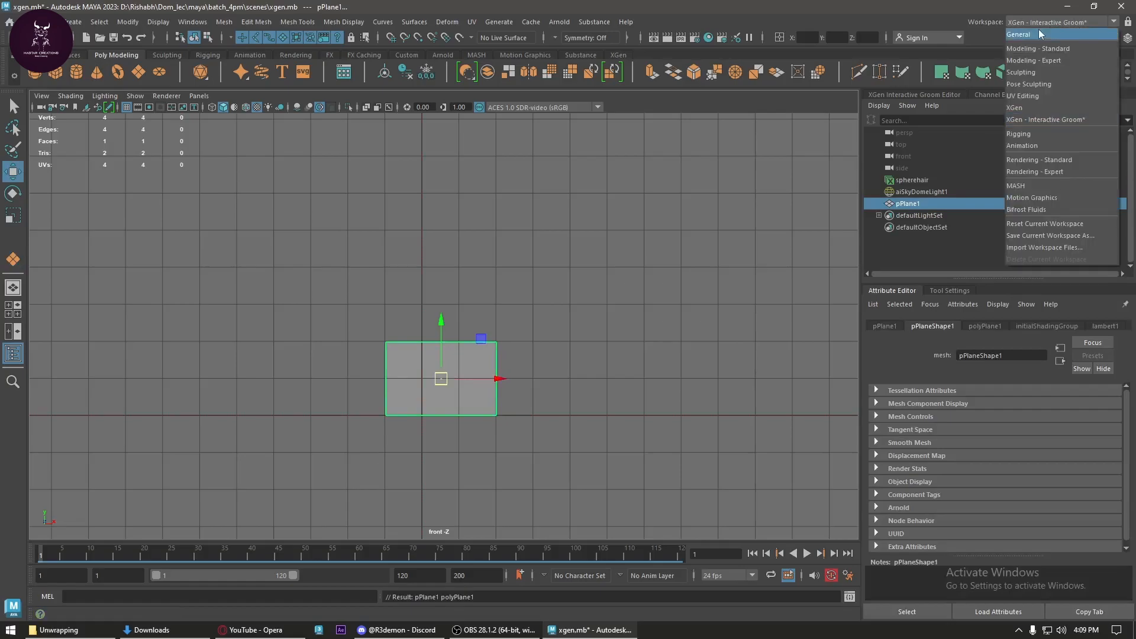
click(1060, 51)
click(1131, 116)
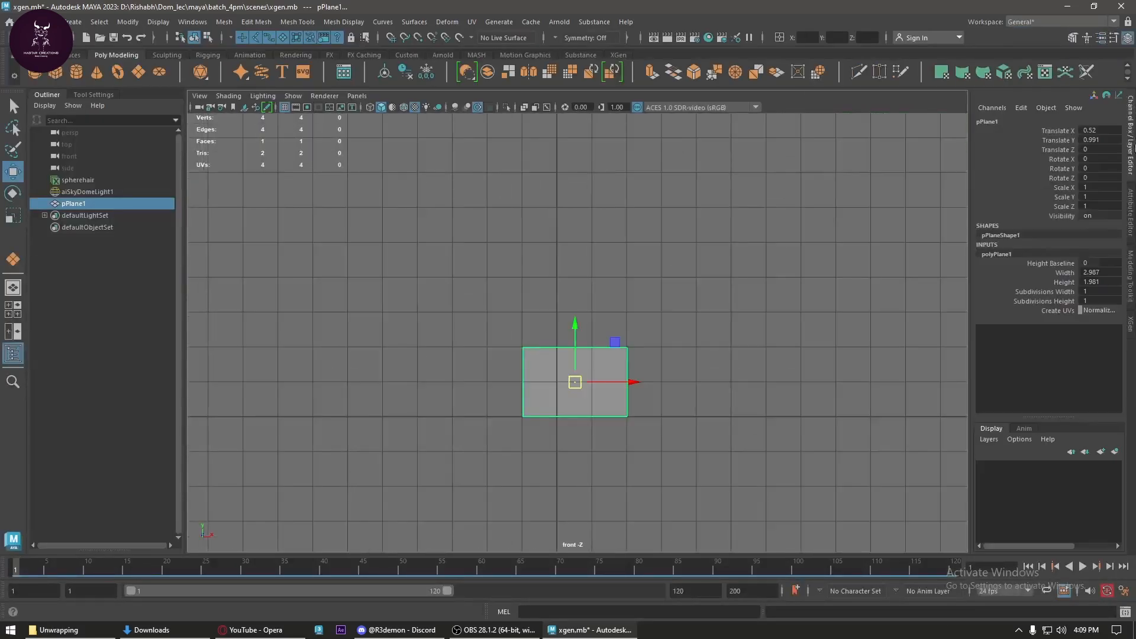
click(1102, 291)
click(1101, 301)
text(10)
key(Return)
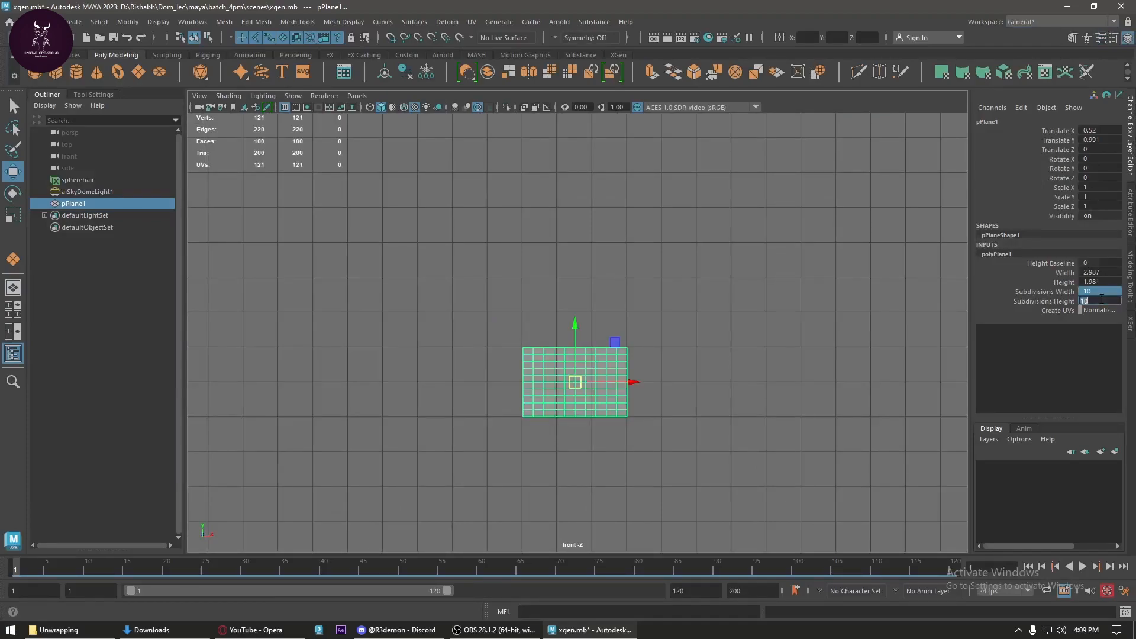
- Delete the Arnold sky dome light from the scene
click(573, 378)
scroll(587, 392, up, 1)
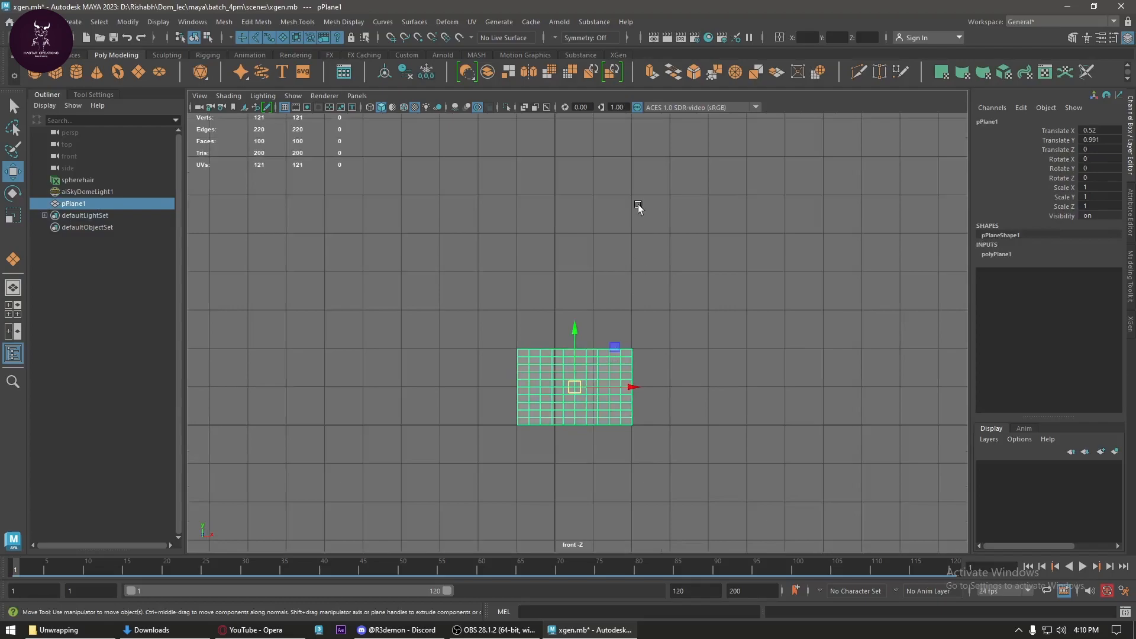
click(475, 272)
key(Delete)
- Rotate the polygon plane to -60 degrees about the X axis
click(587, 381)
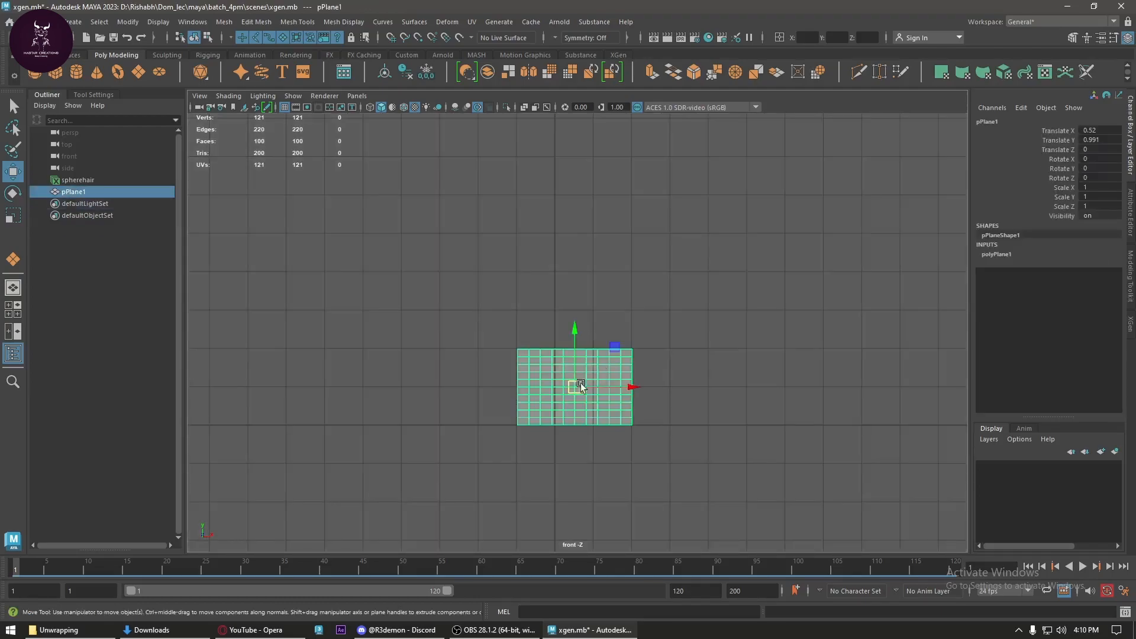
key(e)
mouse_move(573, 364)
mouse_down()
mouse_move(566, 300)
mouse_move(582, 354)
mouse_up()
- Lower the tilted plane to the grid line and duplicate it twice along X into a row of three evenly spaced planes
key(w)
mouse_move(634, 405)
mouse_down()
mouse_move(439, 408)
mouse_move(618, 398)
mouse_move(806, 407)
mouse_move(796, 407)
mouse_up()
alt+middle_drag(615, 452, 646, 478)
click(440, 438)
click(591, 436)
click(750, 445)
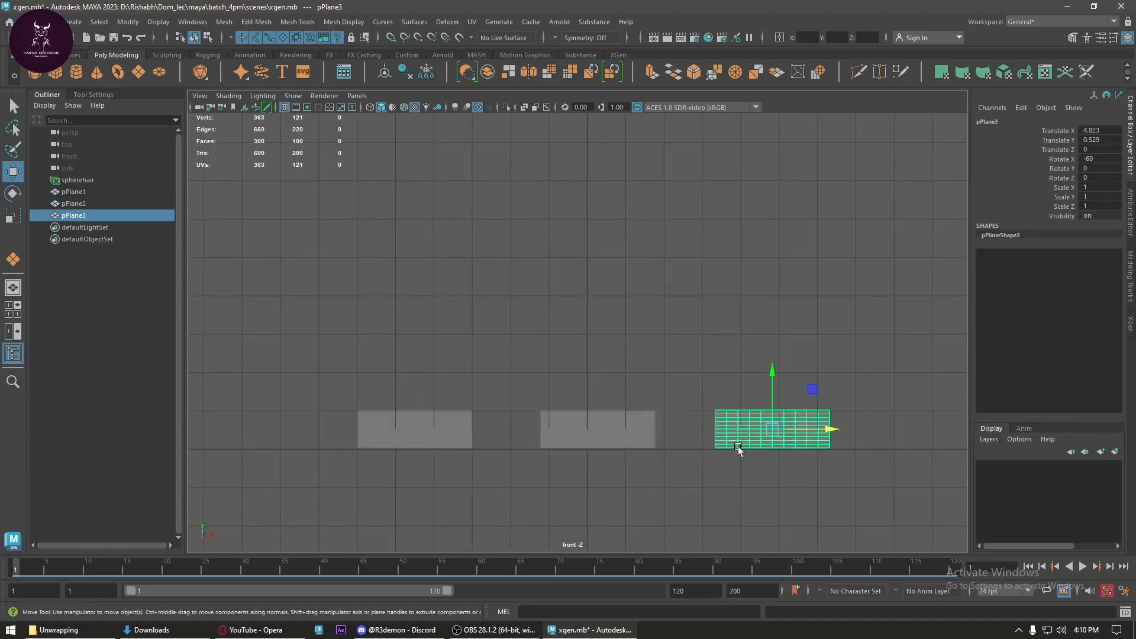
- Delete the spherehair description from the scene
click(435, 438)
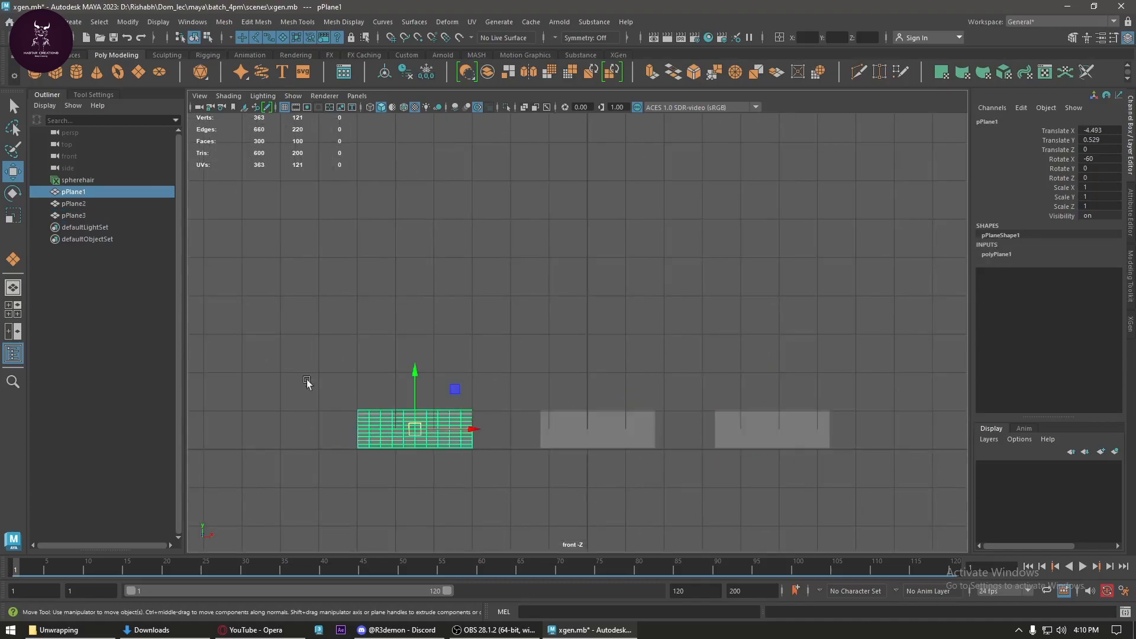
click(113, 180)
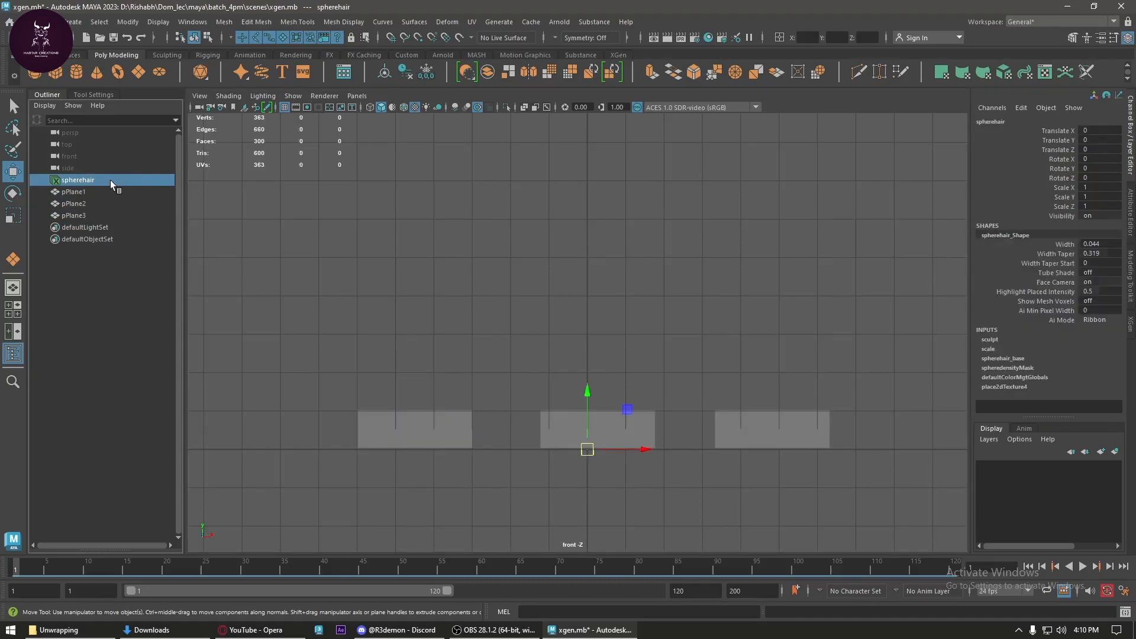
key(Delete)
- Create an XGen spline description named dense in a new collection hairtex on pPlane1, controlled by placing and shaping guides
click(1131, 325)
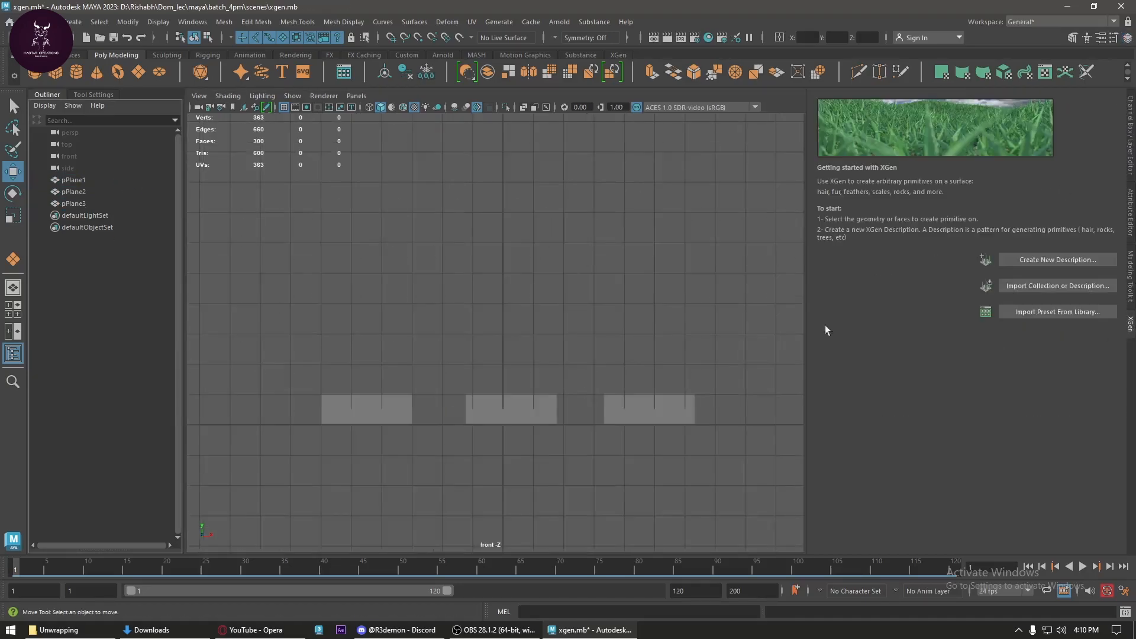
click(376, 417)
click(1036, 259)
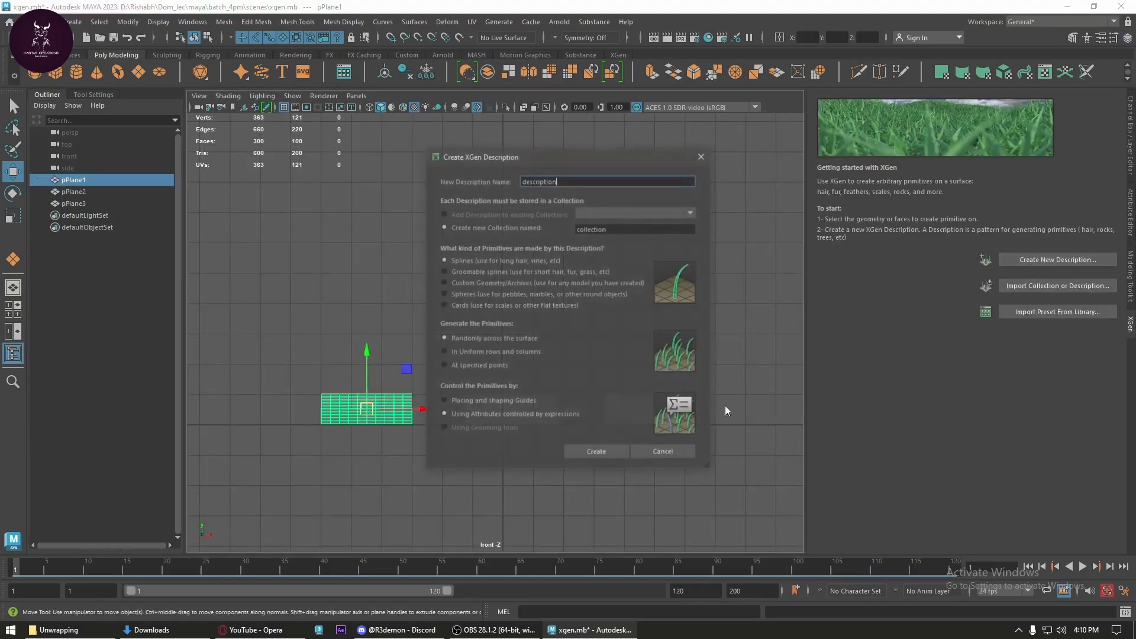
drag(632, 230, 506, 227)
text(hairtex)
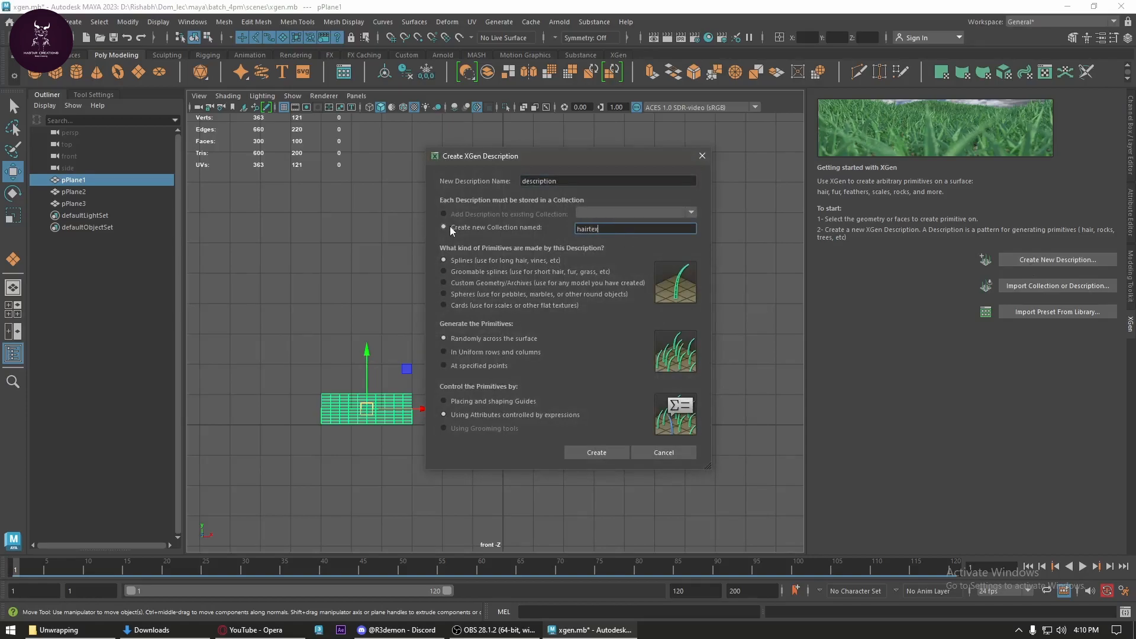
drag(567, 182, 500, 187)
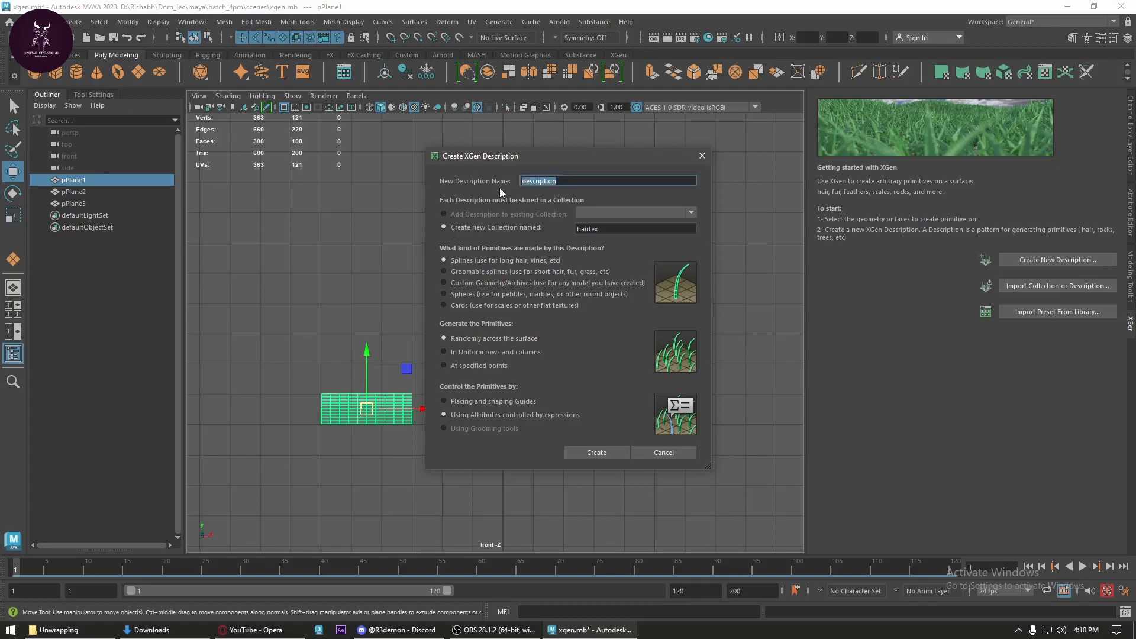
text(dense)
click(485, 404)
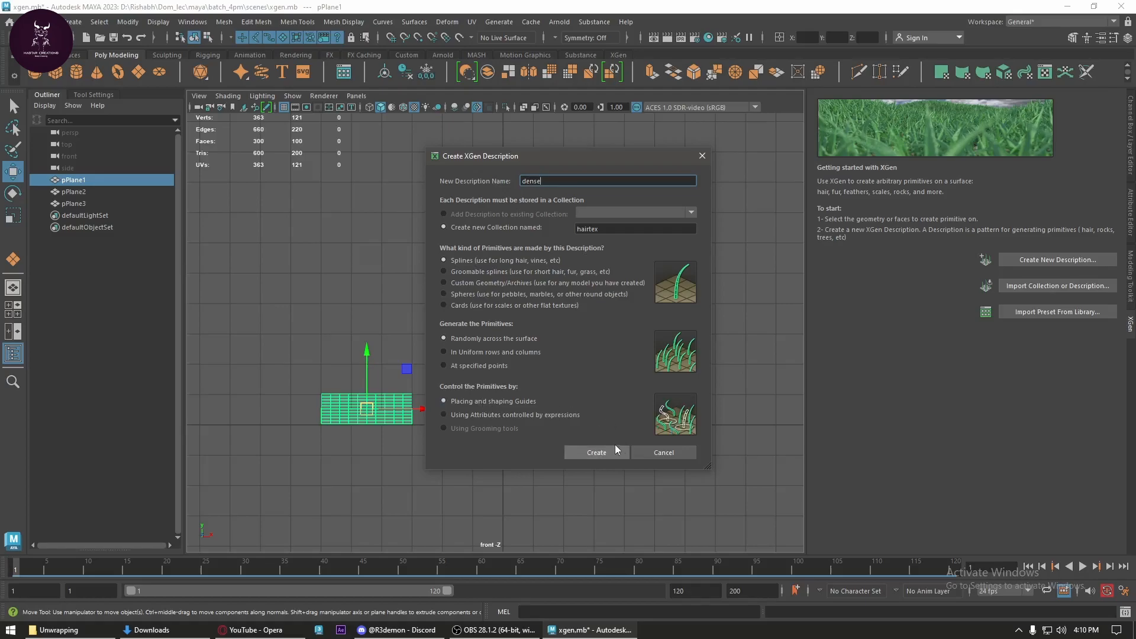
click(597, 452)
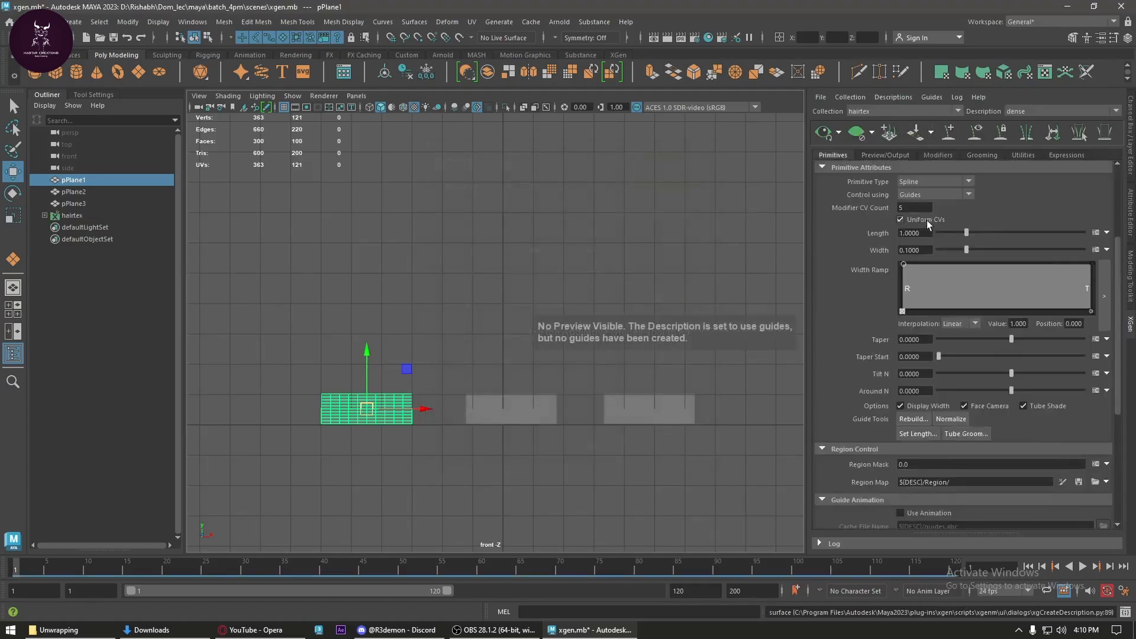
- Place five guides spread across the width of pPlane1
click(952, 136)
scroll(305, 431, up, 2)
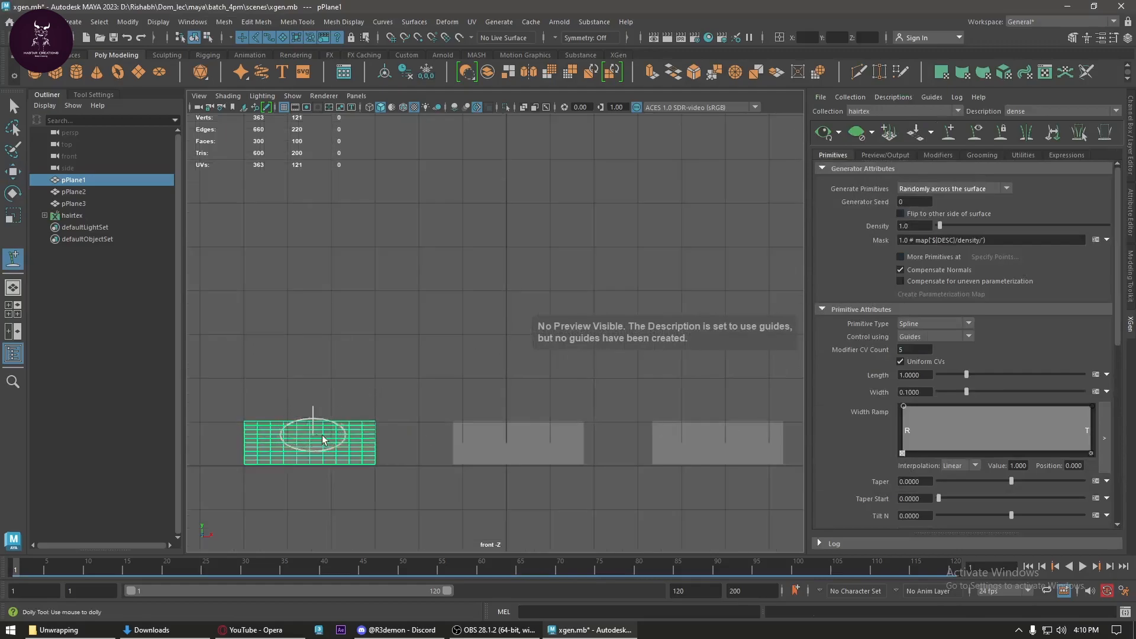
alt+middle_drag(305, 431, 453, 424)
click(375, 436)
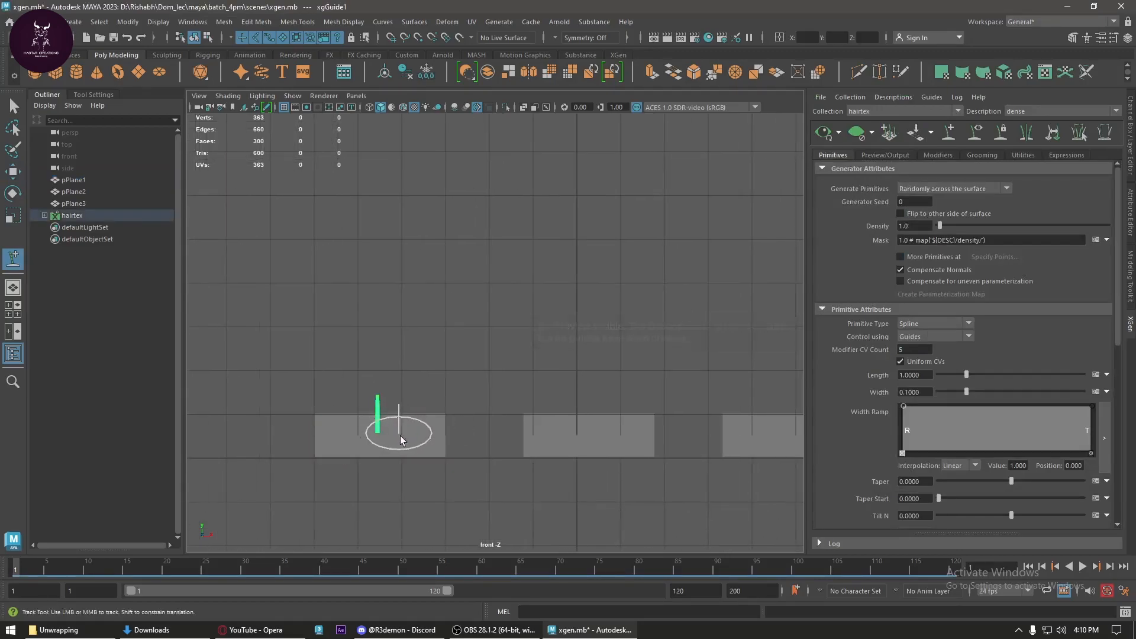
click(400, 436)
click(417, 430)
click(361, 436)
click(342, 433)
- Select all five guides and scale them up into long strands many times their original height
key(w)
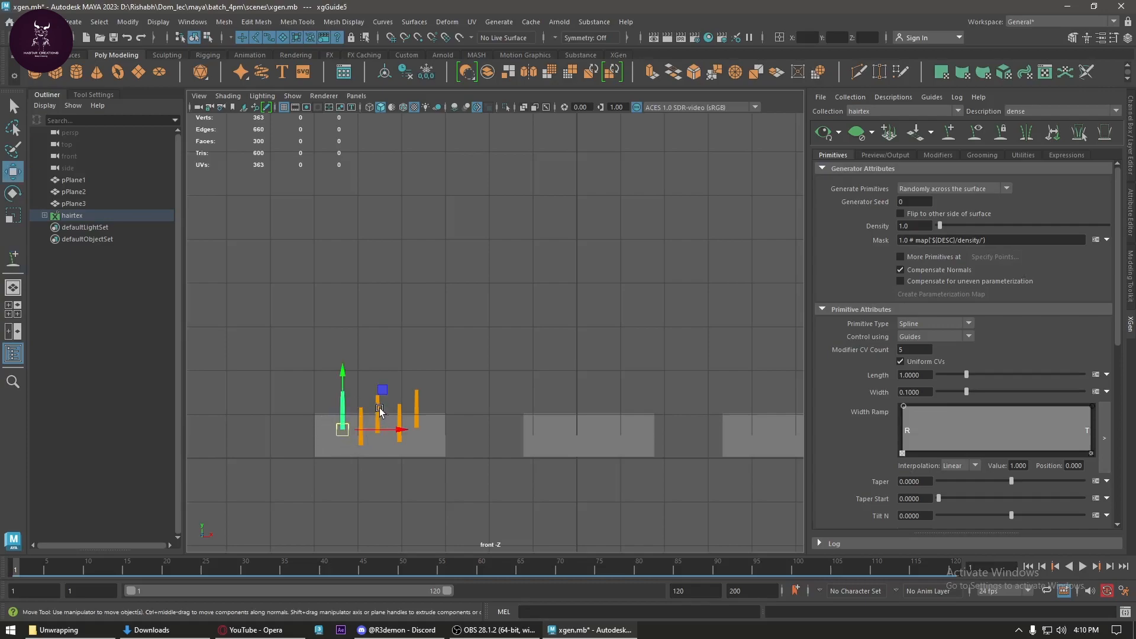
drag(461, 345, 373, 224)
key(r)
scroll(418, 343, down, 2)
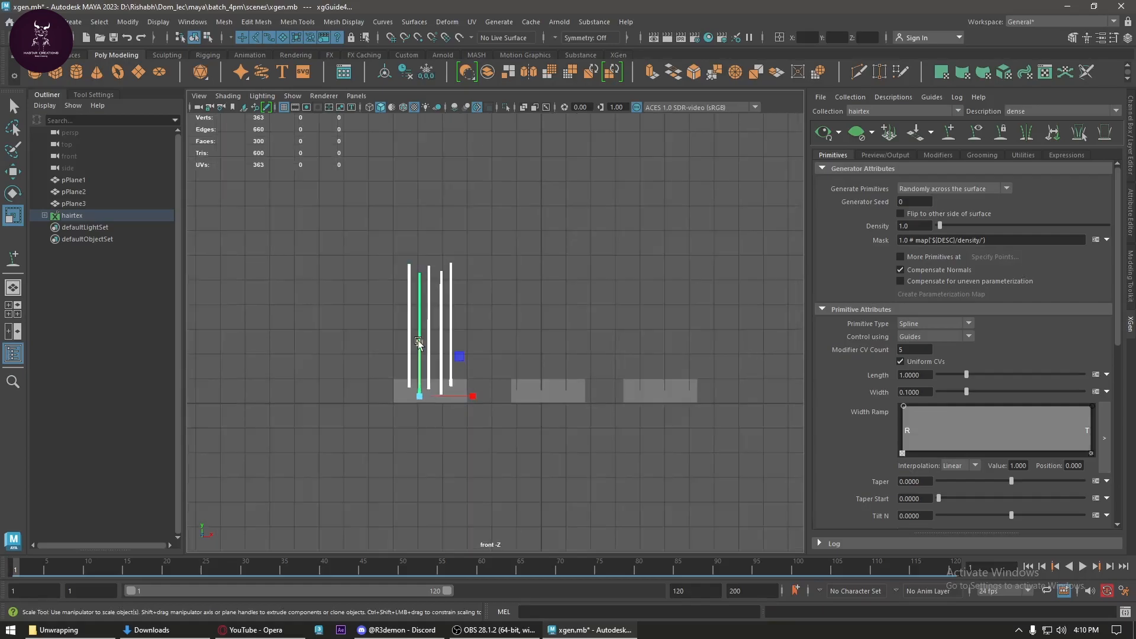
drag(420, 349, 422, 279)
alt+middle_drag(420, 319, 427, 401)
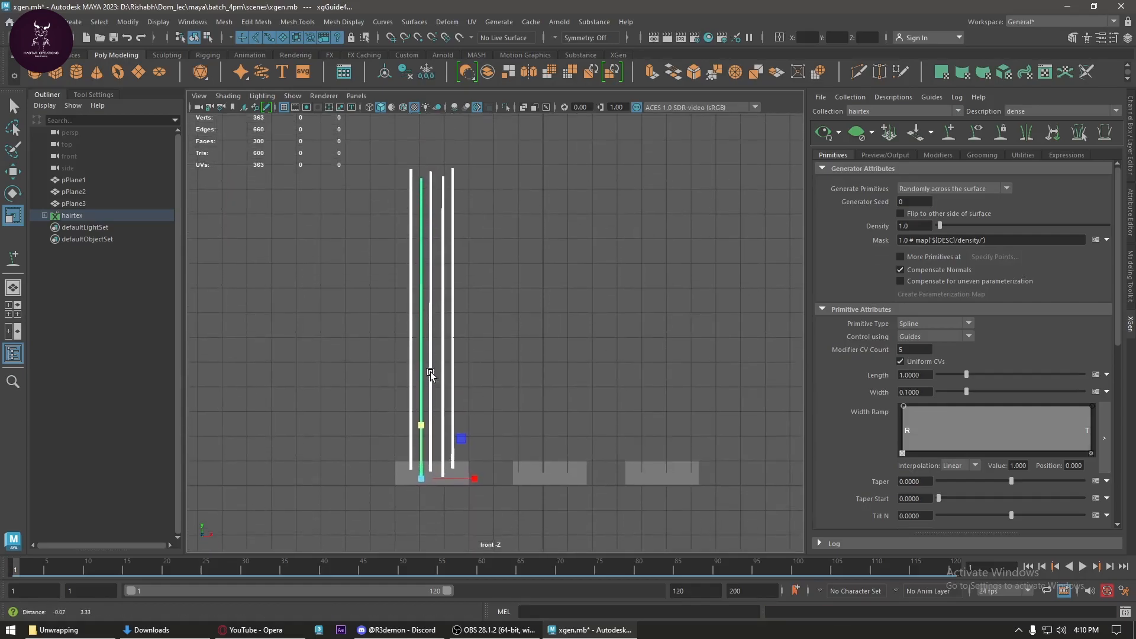
drag(427, 400, 420, 427)
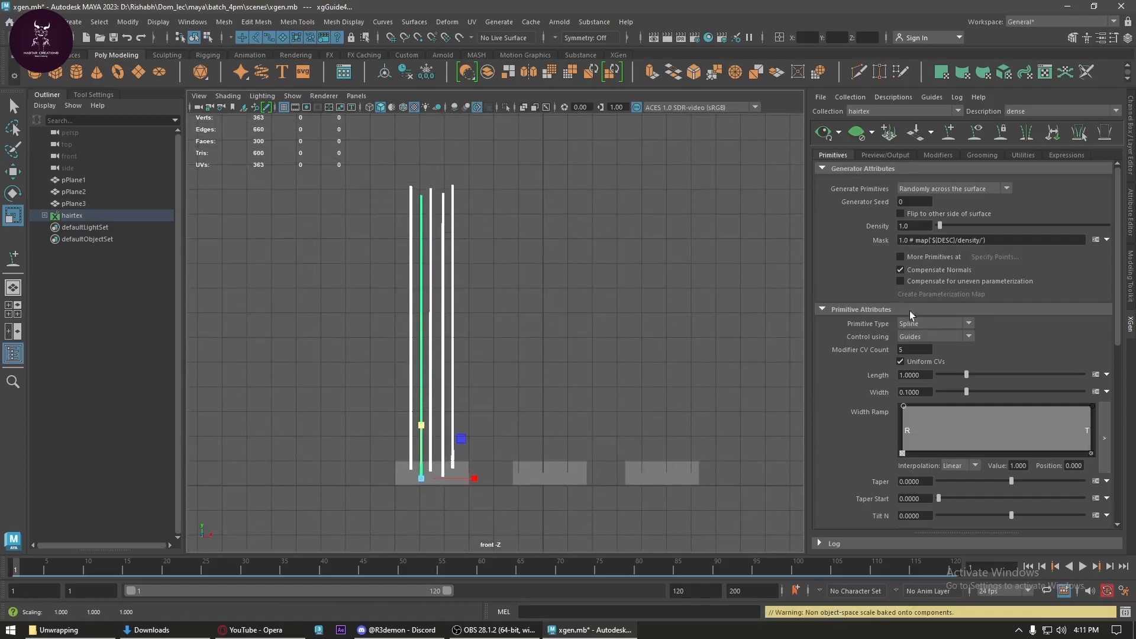
- Rebuild the CVs of the selected guides
scroll(916, 415, down, 3)
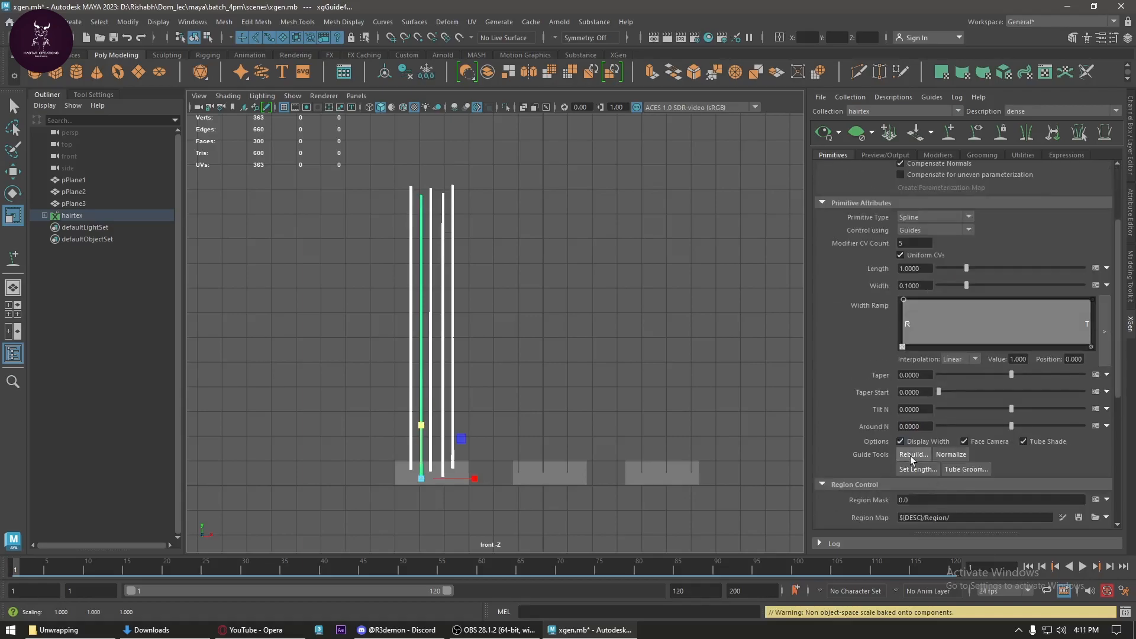
click(912, 455)
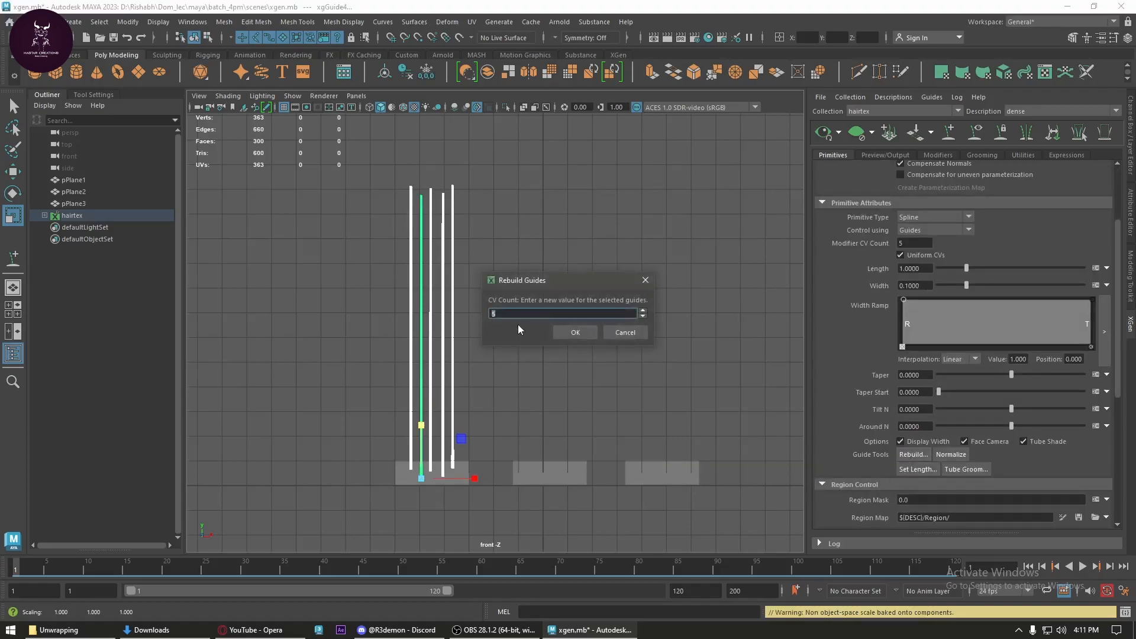
key(Return)
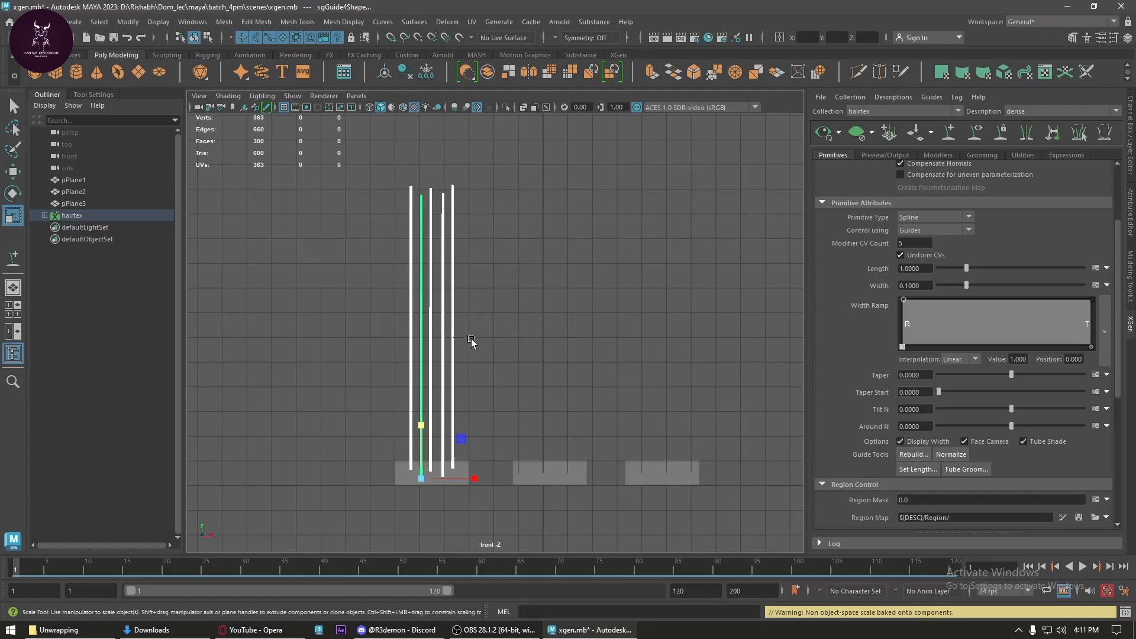
- Switch the guides to vertex mode and scale their upper vertices inward so the tips draw closer together
right_drag(435, 235, 368, 227)
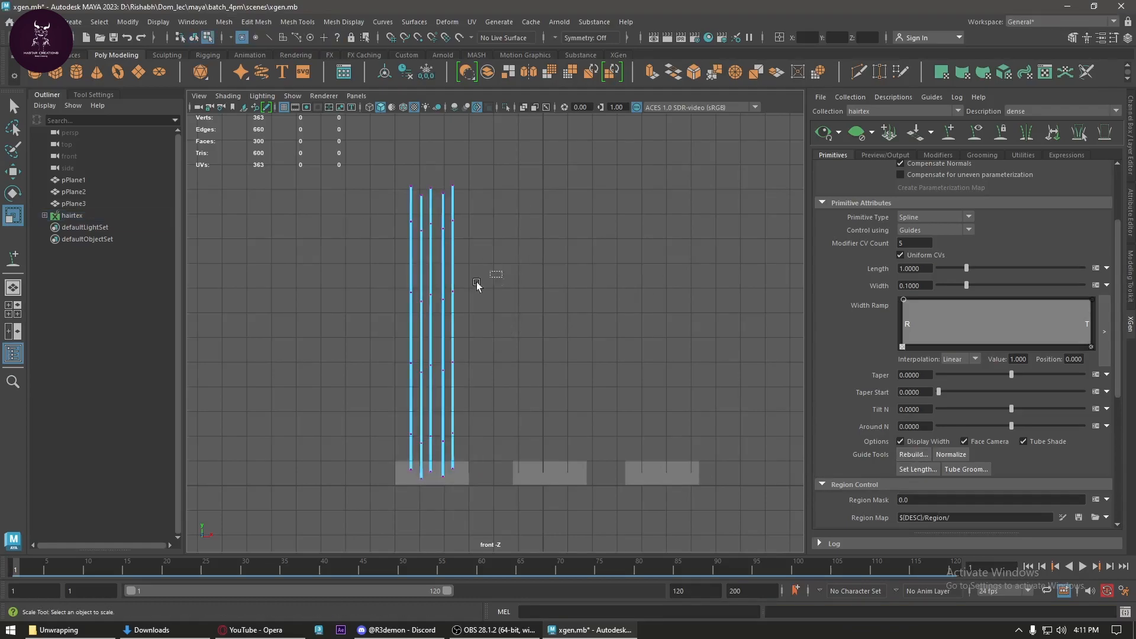
drag(491, 275, 331, 326)
key(w)
drag(474, 298, 473, 299)
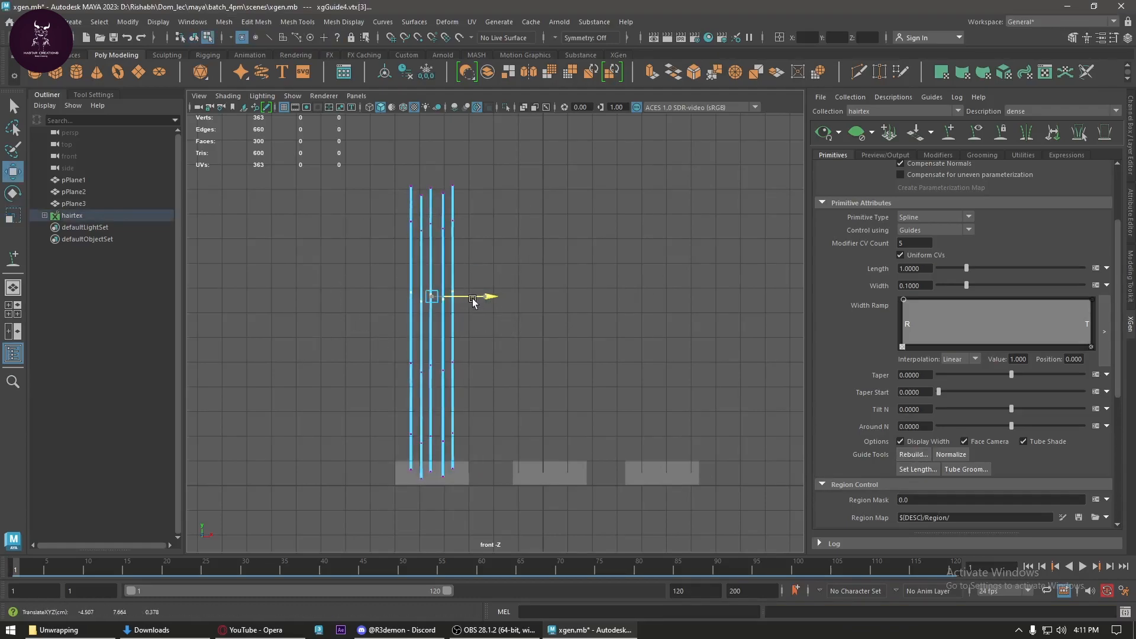
drag(495, 214, 331, 236)
drag(516, 151, 579, 295)
key(b)
key(r)
mouse_move(436, 195)
mouse_down()
mouse_move(441, 209)
mouse_move(430, 190)
mouse_up()
key(ctrl+z)
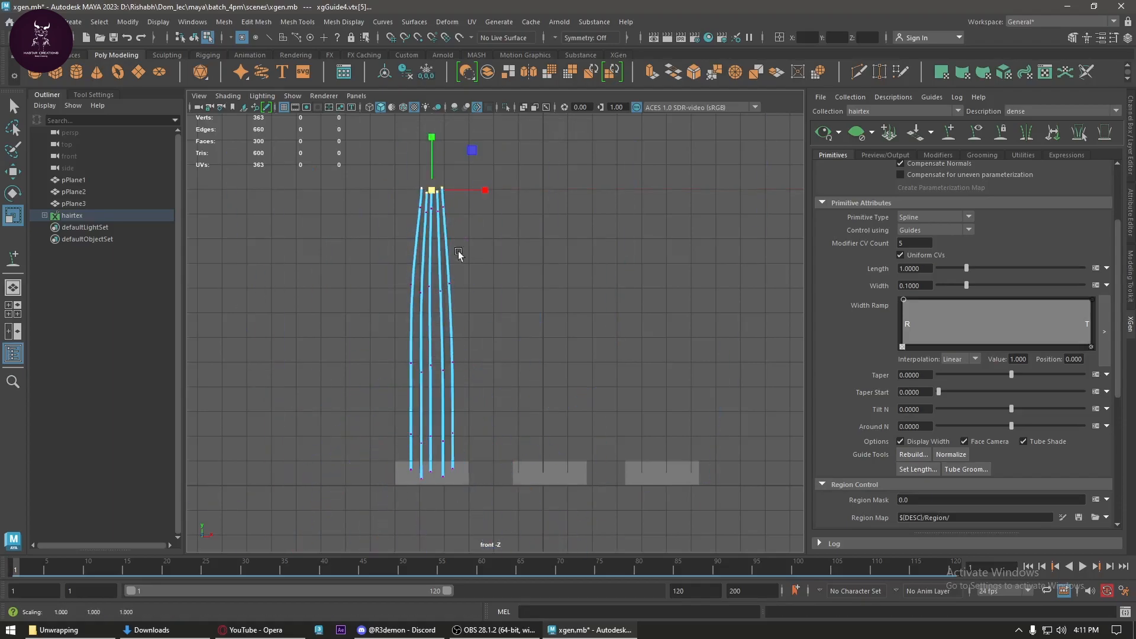
- Move vertices in the upper half of the guides sideways to bend the strands unevenly
scroll(456, 247, up, 2)
drag(487, 241, 442, 300)
key(w)
drag(490, 270, 633, 360)
click(411, 274)
- In the perspective view, shift individual mid-length guide vertices to offset the strands from one another in depth
key(space)
click(418, 289)
scroll(700, 376, up, 5)
alt+middle_drag(700, 376, 456, 355)
scroll(500, 359, up, 3)
alt+drag(550, 359, 319, 348)
alt+middle_drag(319, 348, 466, 336)
click(466, 336)
scroll(406, 337, up, 4)
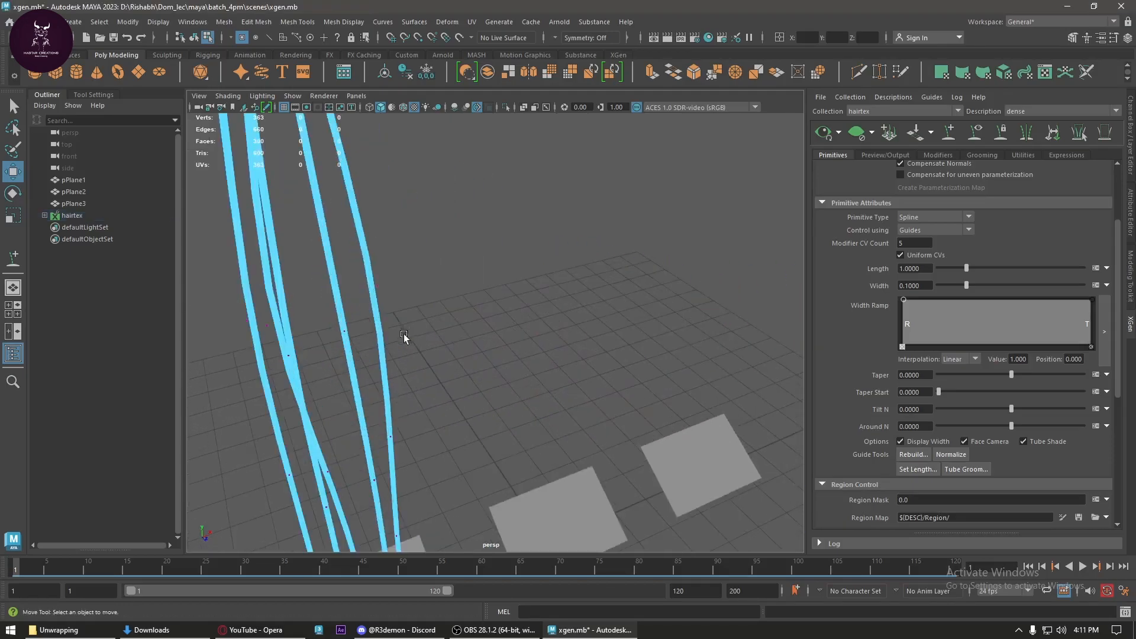
mouse_move(262, 301)
mouse_down()
mouse_move(232, 337)
mouse_move(282, 312)
mouse_up()
alt+middle_drag(330, 392, 357, 352)
drag(376, 394, 363, 441)
- In the front view, nudge individual vertices of separate guides sideways to give each strand a gentle, irregular wave
key(space)
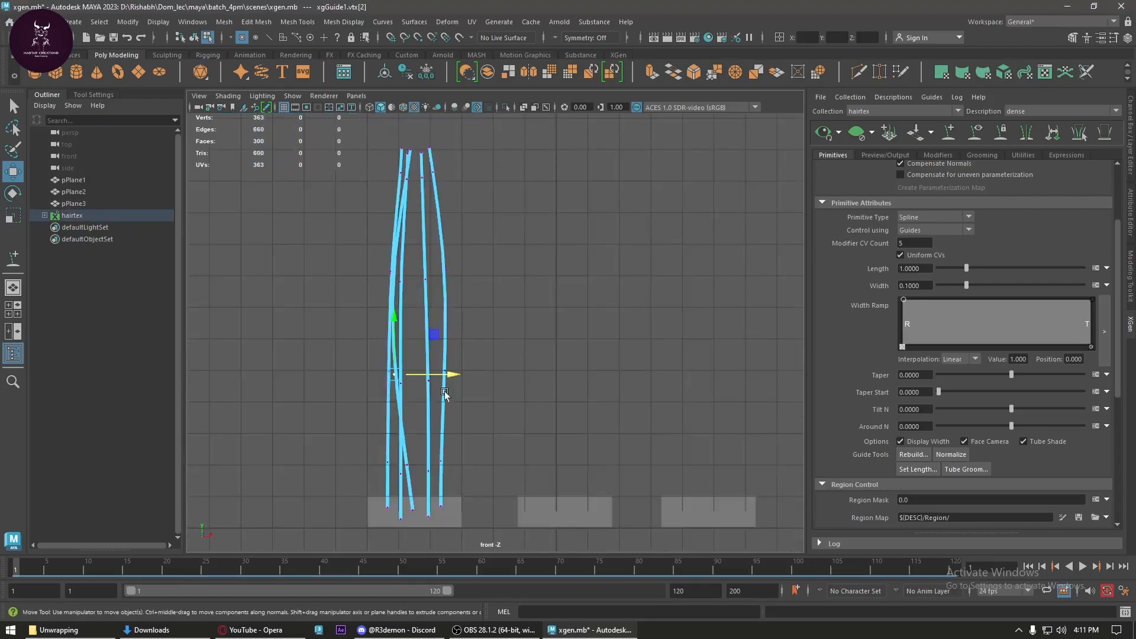
alt+middle_drag(448, 363, 459, 349)
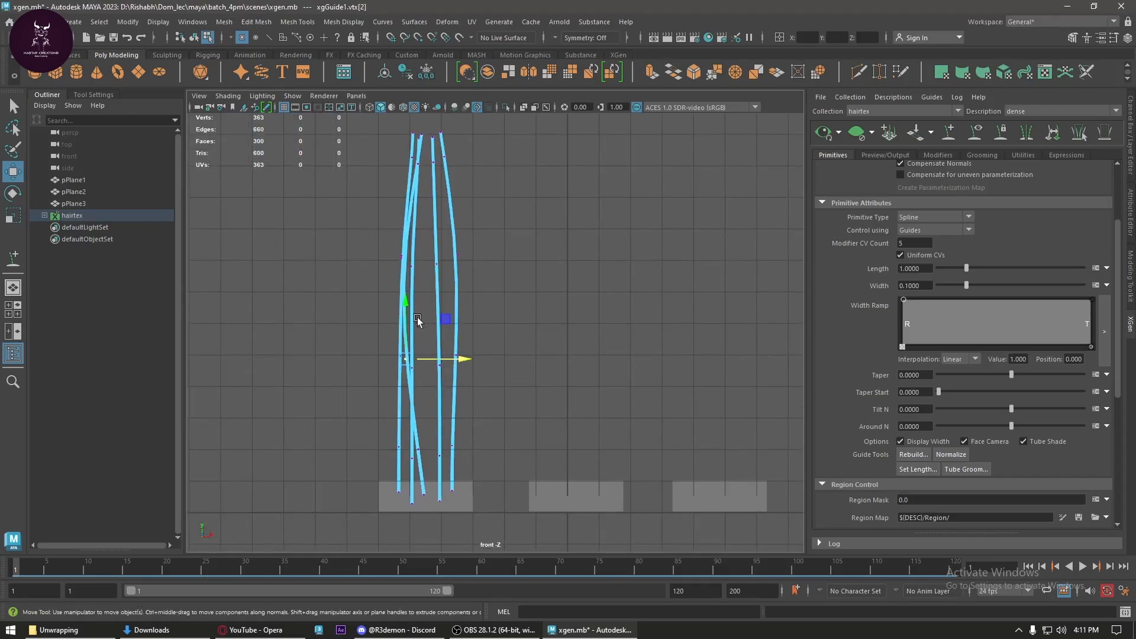
drag(408, 280, 461, 267)
mouse_move(427, 355)
mouse_down()
mouse_move(415, 383)
mouse_move(418, 340)
mouse_up()
mouse_move(448, 375)
mouse_down()
mouse_move(417, 355)
mouse_move(434, 375)
mouse_up()
drag(443, 258, 463, 268)
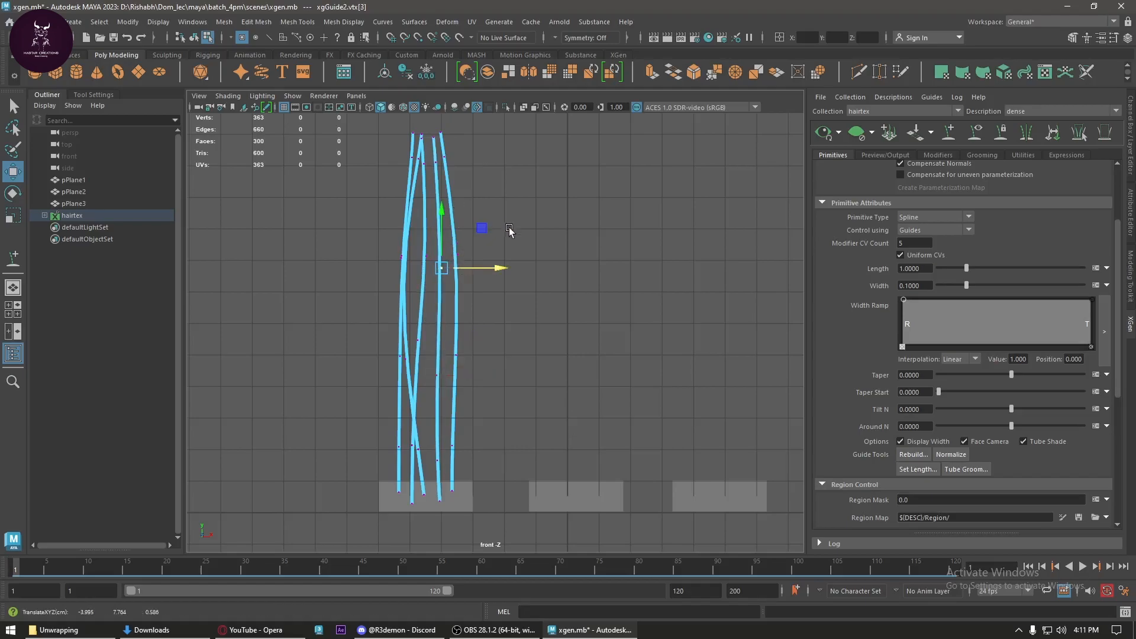
drag(481, 337, 445, 374)
drag(479, 355, 468, 355)
drag(458, 424, 445, 464)
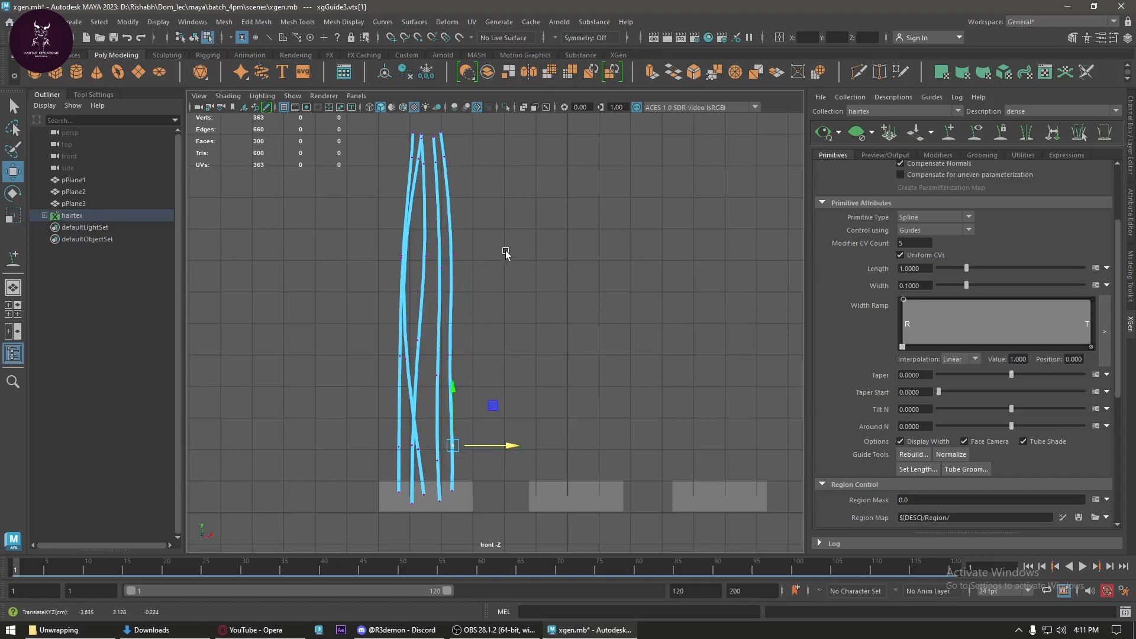
- Add a sixth guide near the right edge of pPlane1 and scale it to about two-thirds of the others' height
click(949, 133)
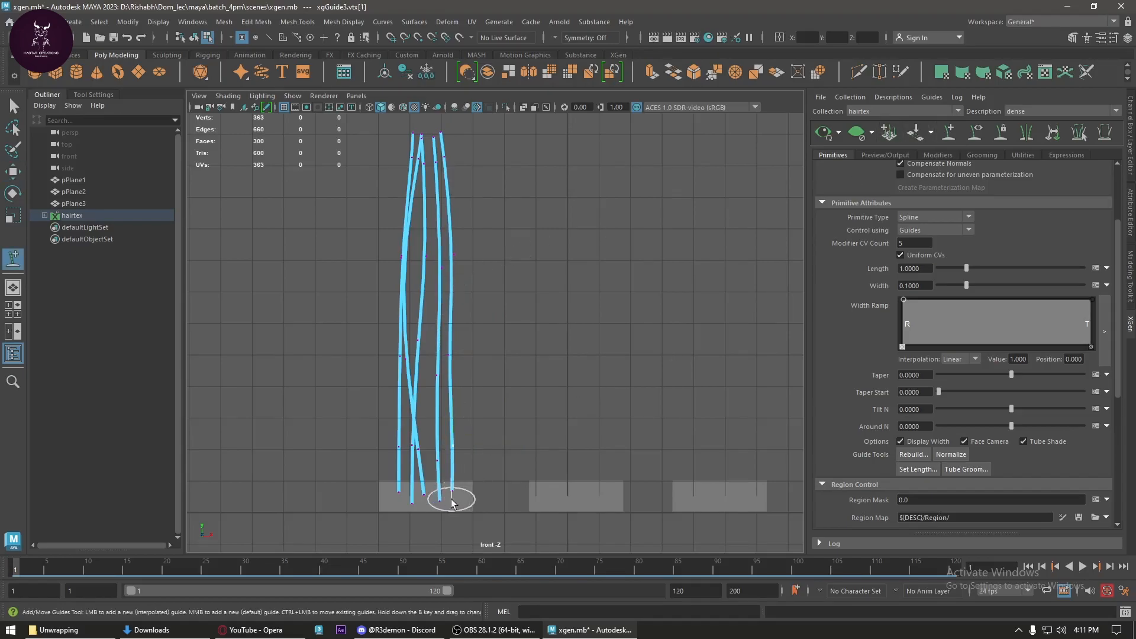
click(453, 497)
key(r)
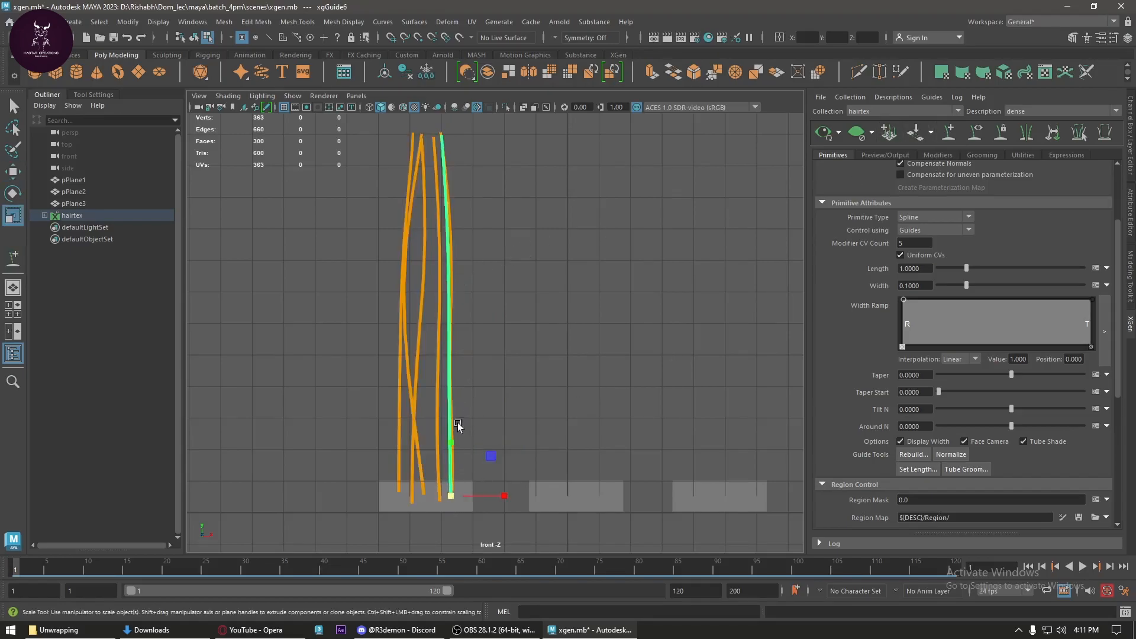
click(453, 443)
- Shape the short guide into an S-curve by moving its tip outward and its lower and middle vertices inward
key(w)
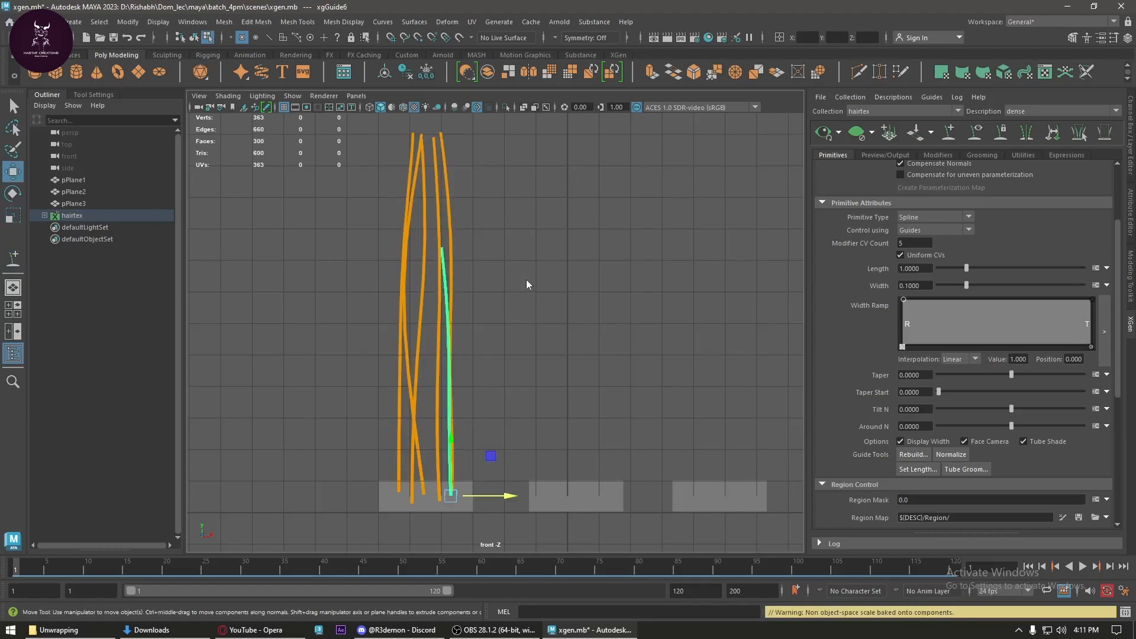
click(441, 247)
drag(462, 253, 492, 255)
click(451, 396)
drag(468, 398, 464, 398)
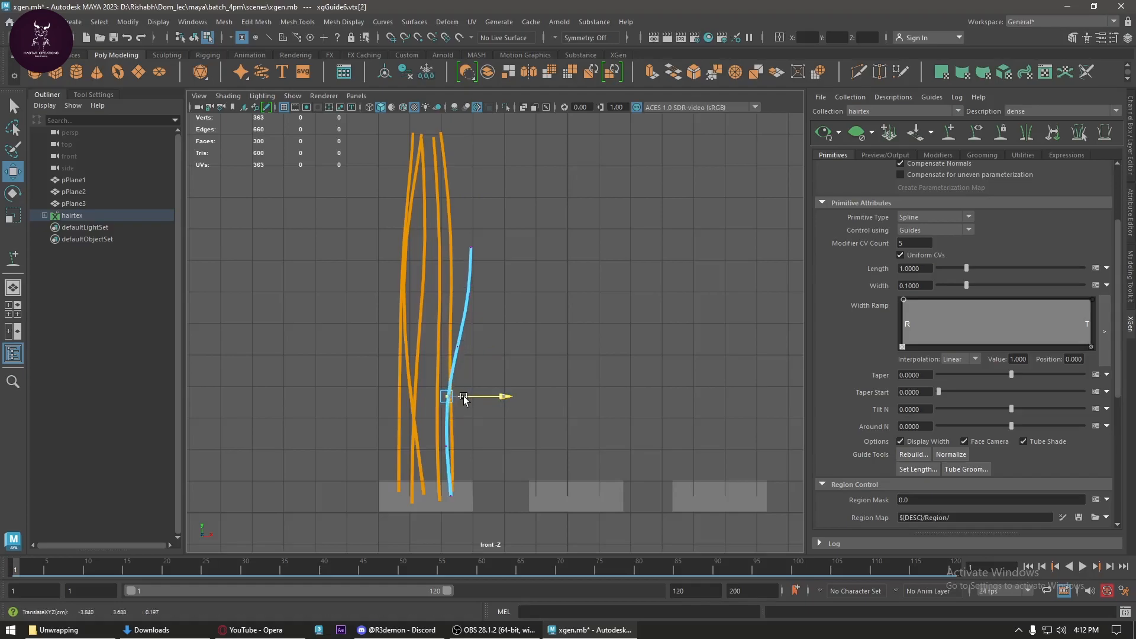
click(469, 297)
drag(502, 279, 486, 297)
- Return to object mode, select all the guides and update the XGen preview of the hair
right_drag(471, 255, 521, 226)
drag(508, 221, 351, 318)
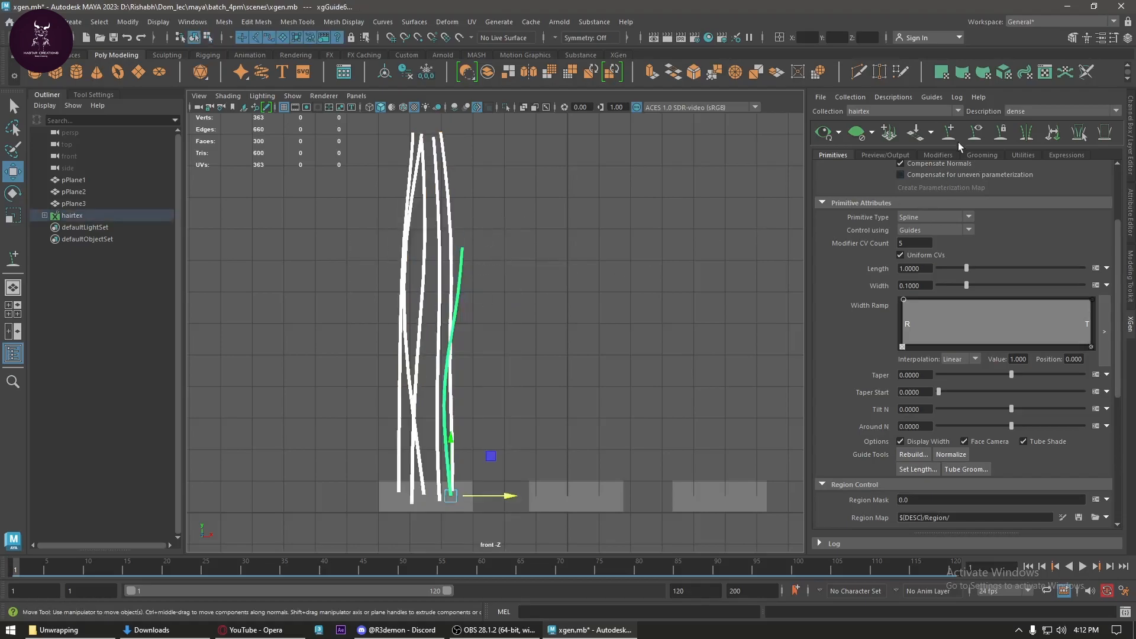
click(852, 137)
scroll(473, 318, down, 2)
scroll(473, 318, up, 2)
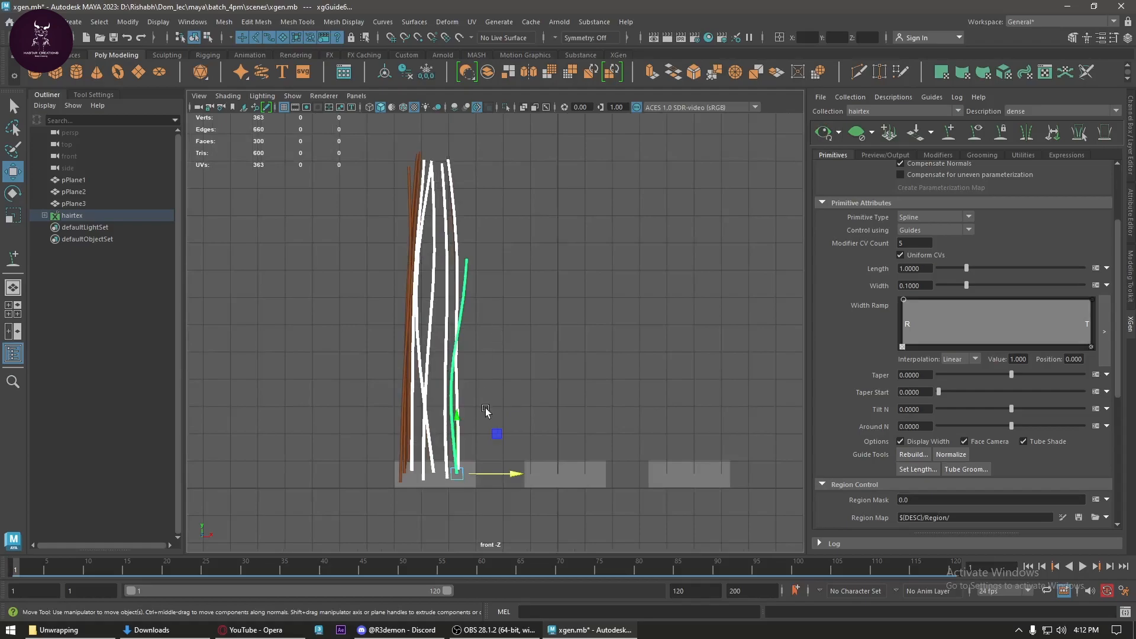
- Raise the dense description's density through 10 and 20 to 25
click(439, 481)
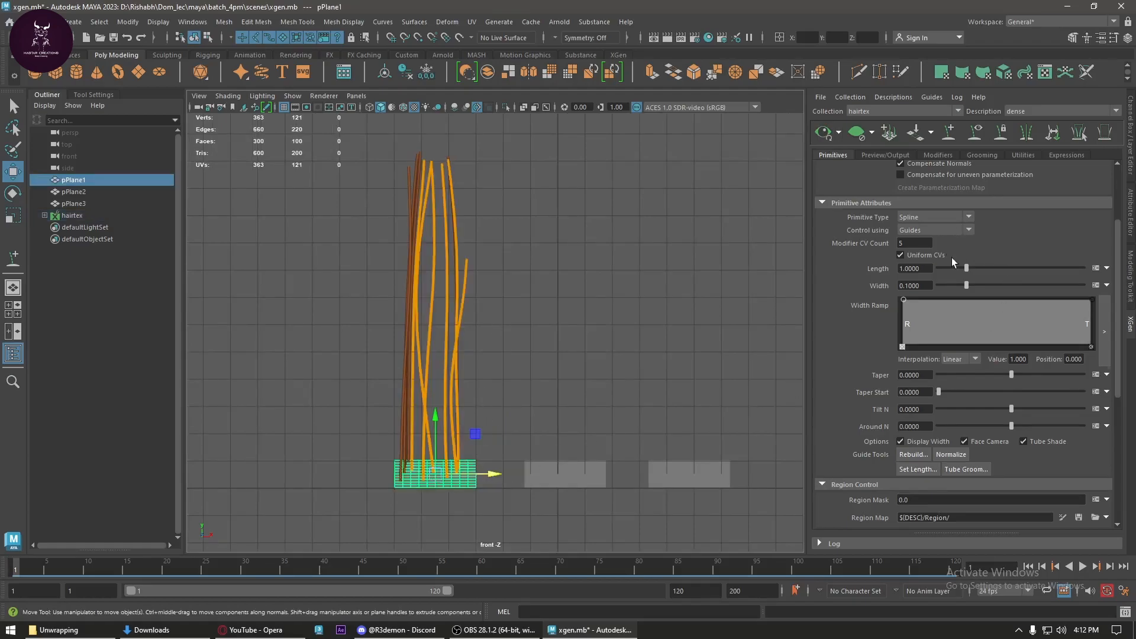
scroll(951, 258, up, 3)
mouse_move(948, 227)
mouse_down()
mouse_move(960, 232)
mouse_move(944, 229)
mouse_up()
double_click(921, 228)
text(10)
key(Return)
drag(921, 227, 861, 219)
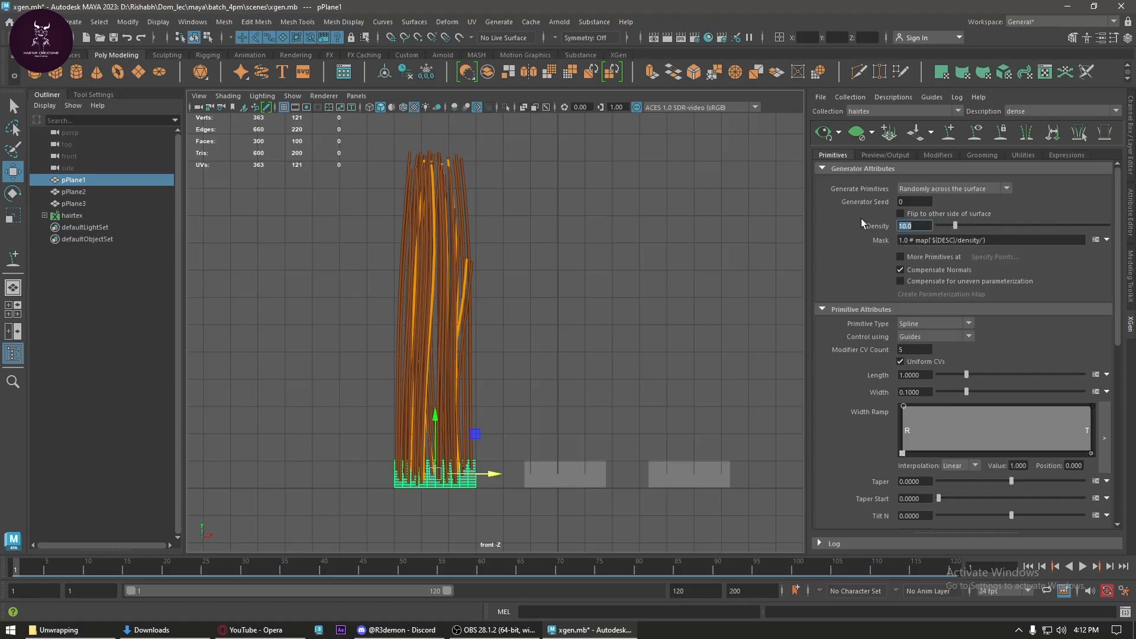
text(20)
key(Return)
drag(914, 225, 833, 219)
text(25)
key(Return)
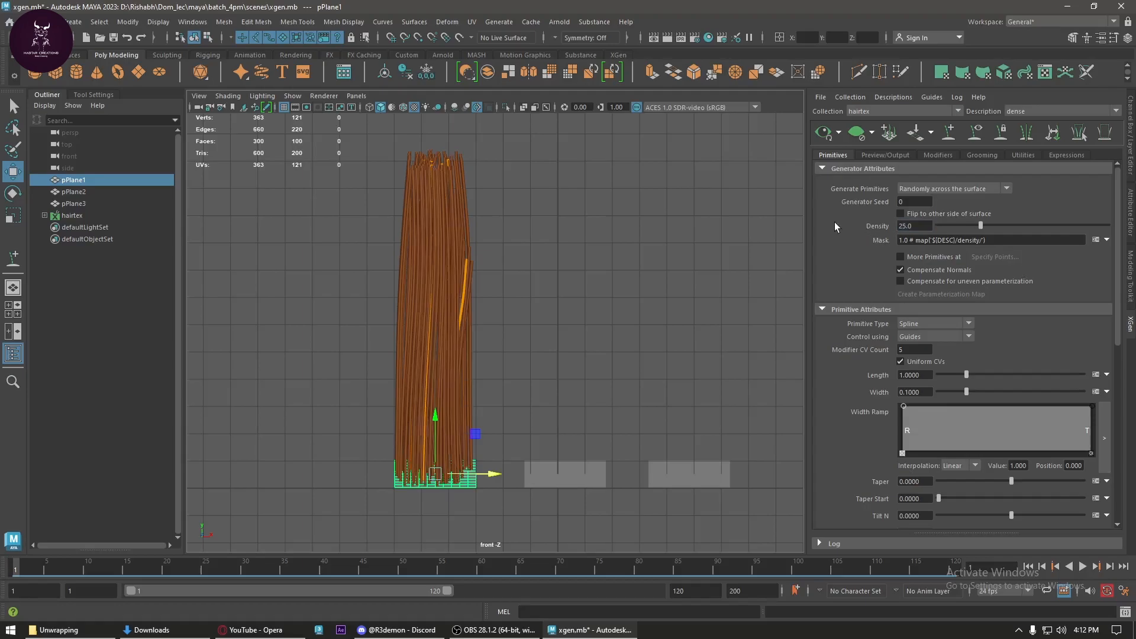
- Reduce the dense description's strand width to 0.01 and raise its density to about 66
drag(963, 385, 839, 378)
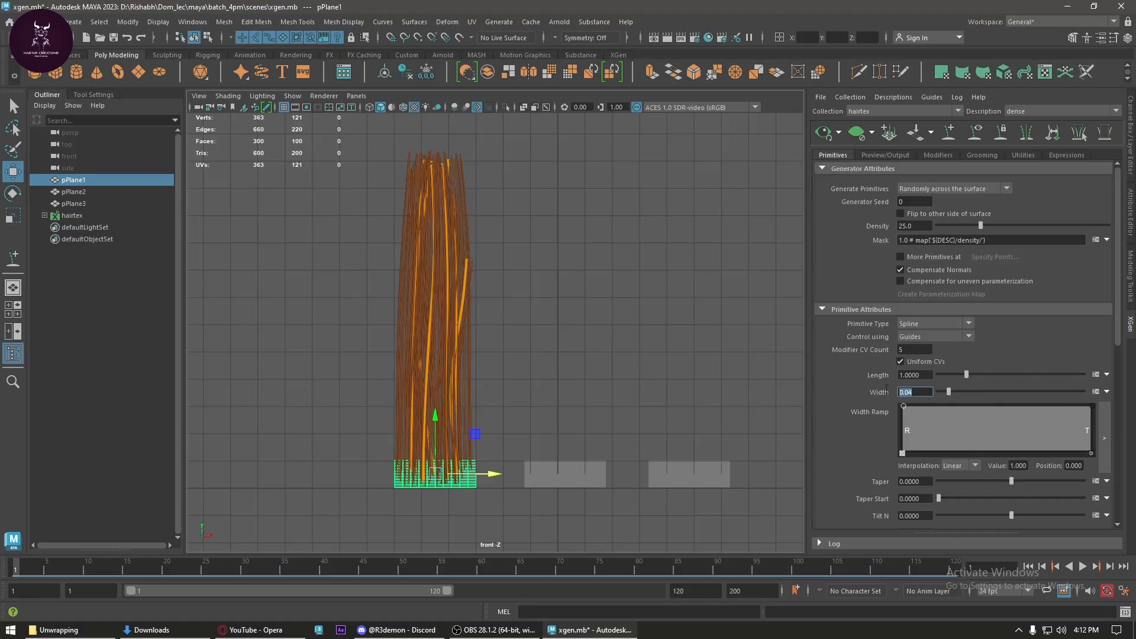
text(0.01)
key(Return)
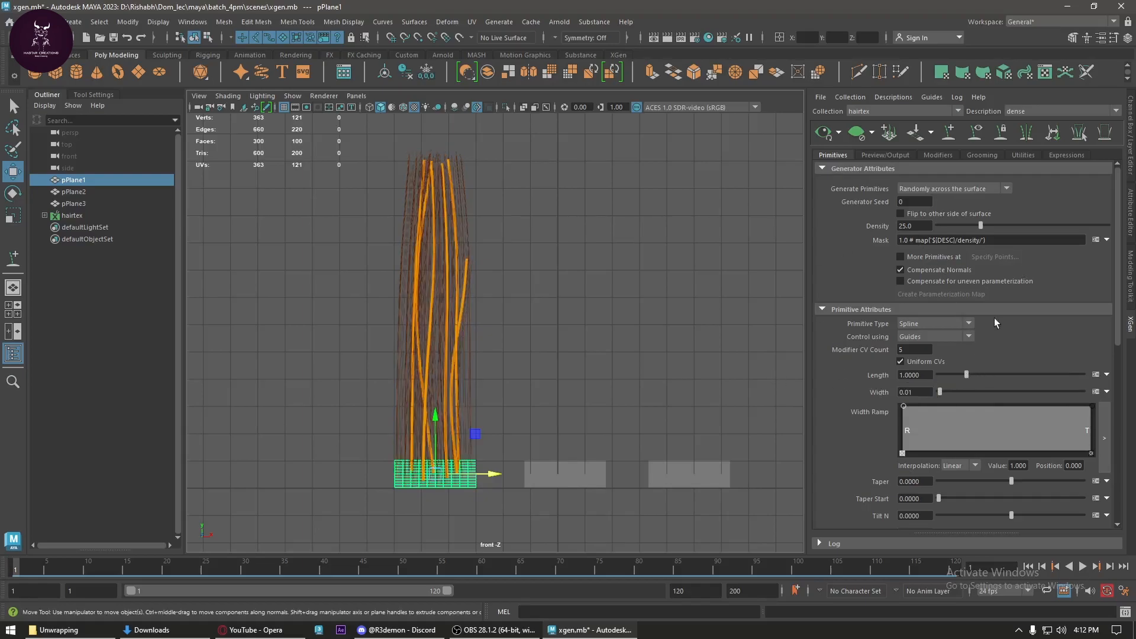
drag(984, 226, 1049, 250)
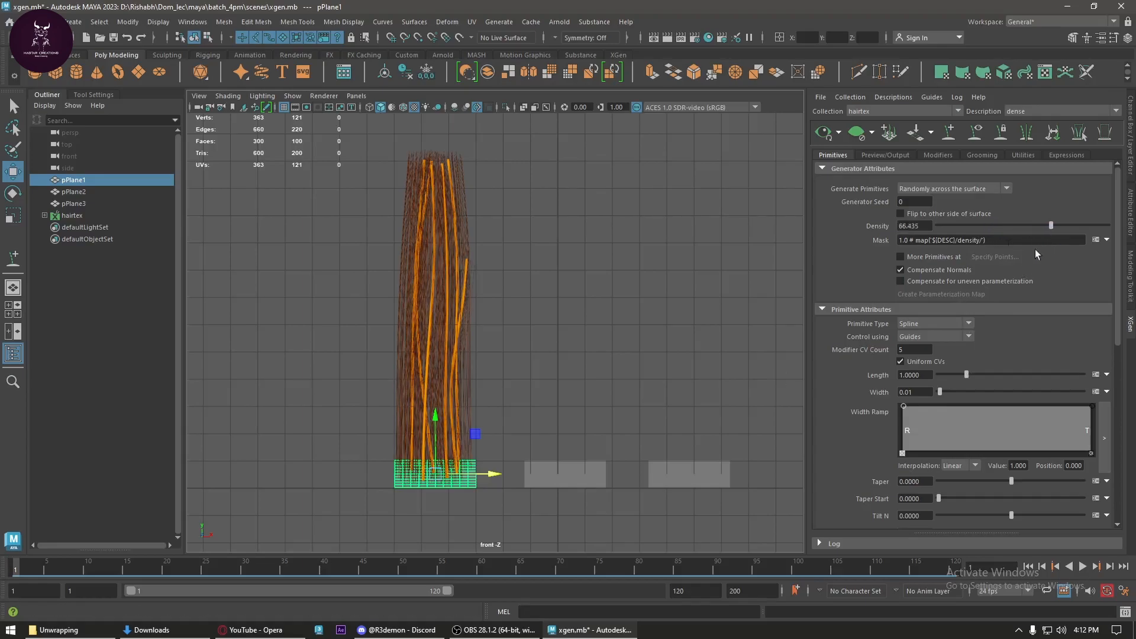
- Add an Arnold skydome light to the scene
click(558, 22)
mouse_move(595, 89)
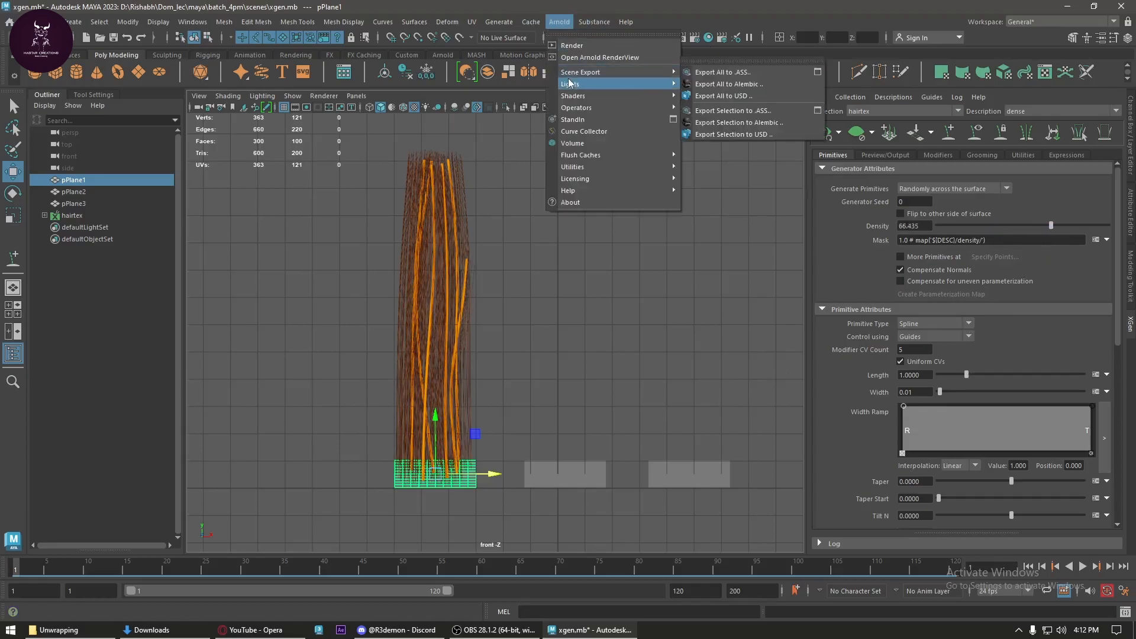
click(718, 100)
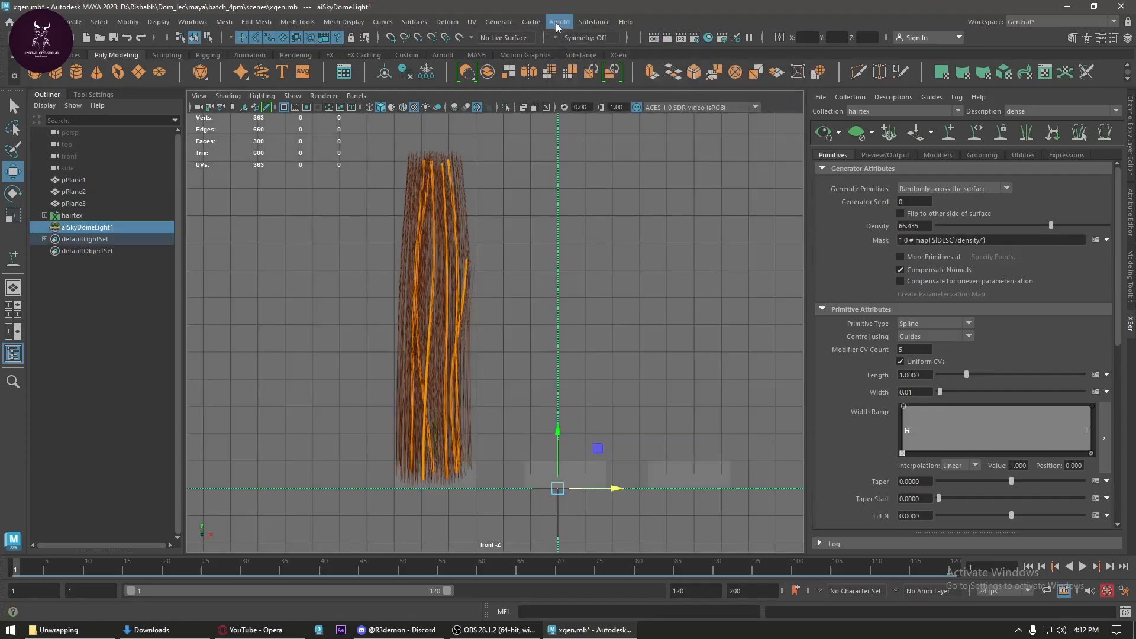
- Open the Arnold RenderView, dock it beside the viewport and start a live render of the front view
click(558, 22)
click(587, 62)
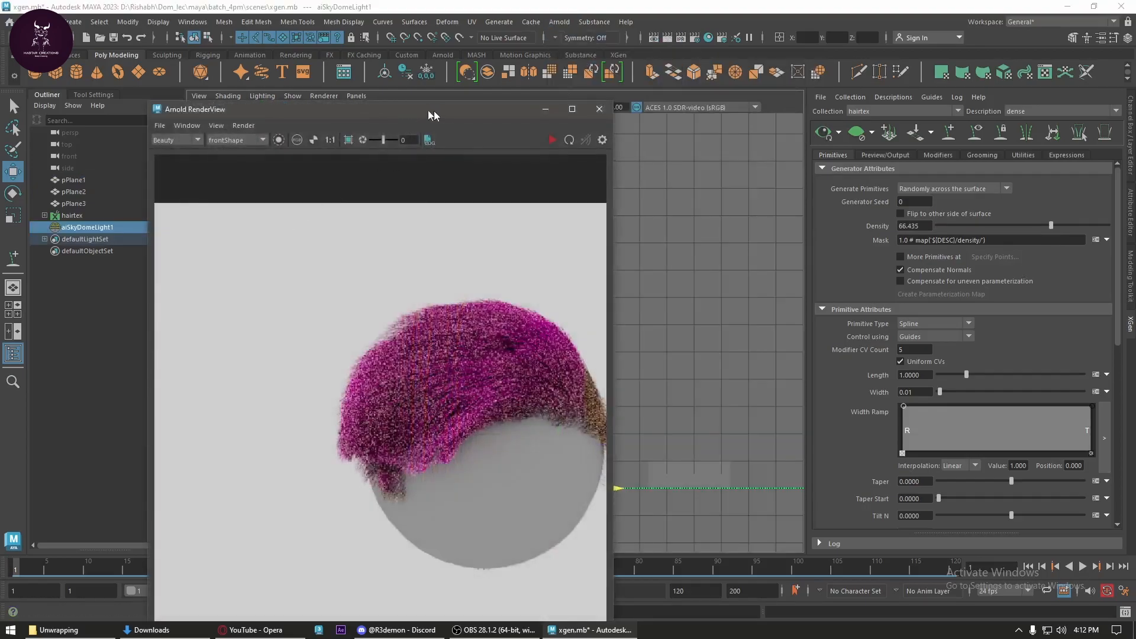
key(super+Left)
click(505, 39)
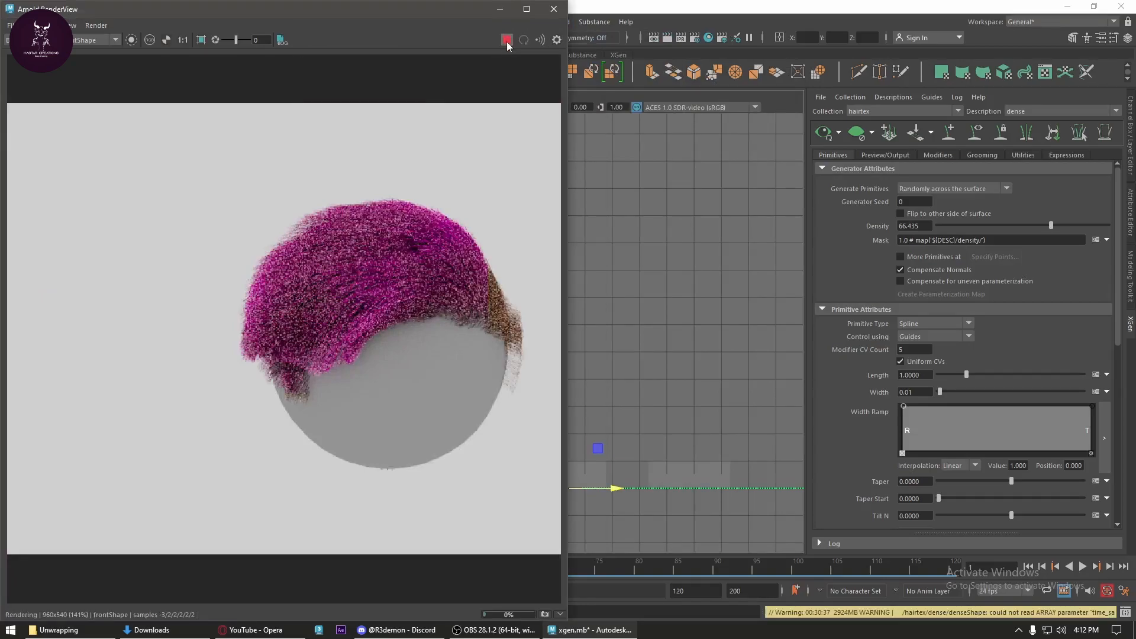
scroll(293, 308, down, 1)
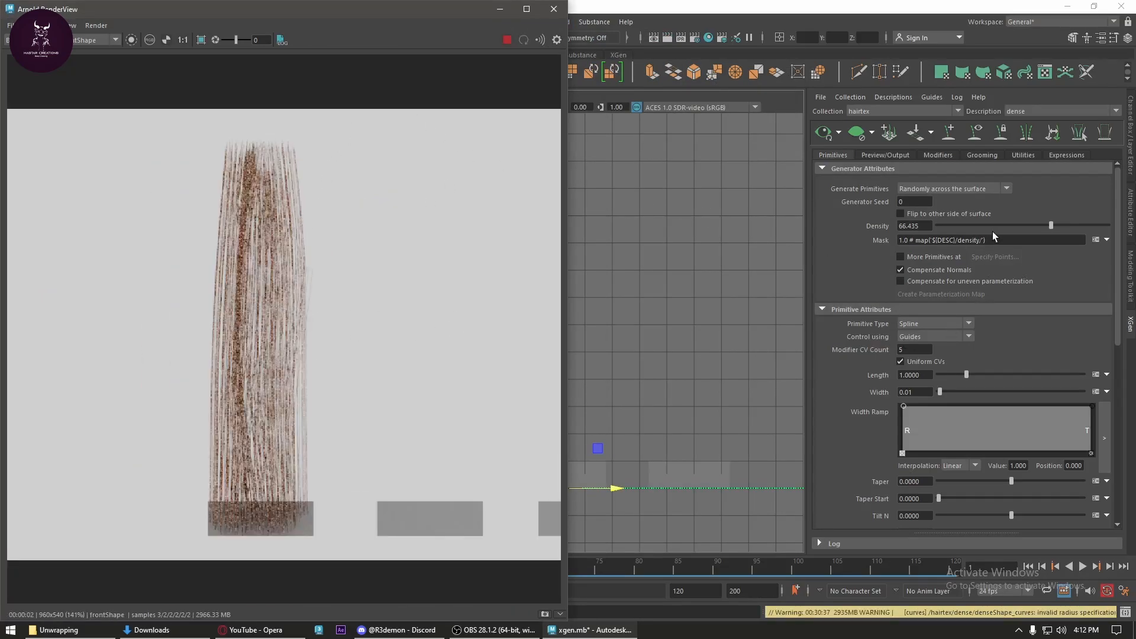
- Raise the strand density to about 70 and limit the live render to a crop region over the hair strip
drag(1050, 227, 1057, 227)
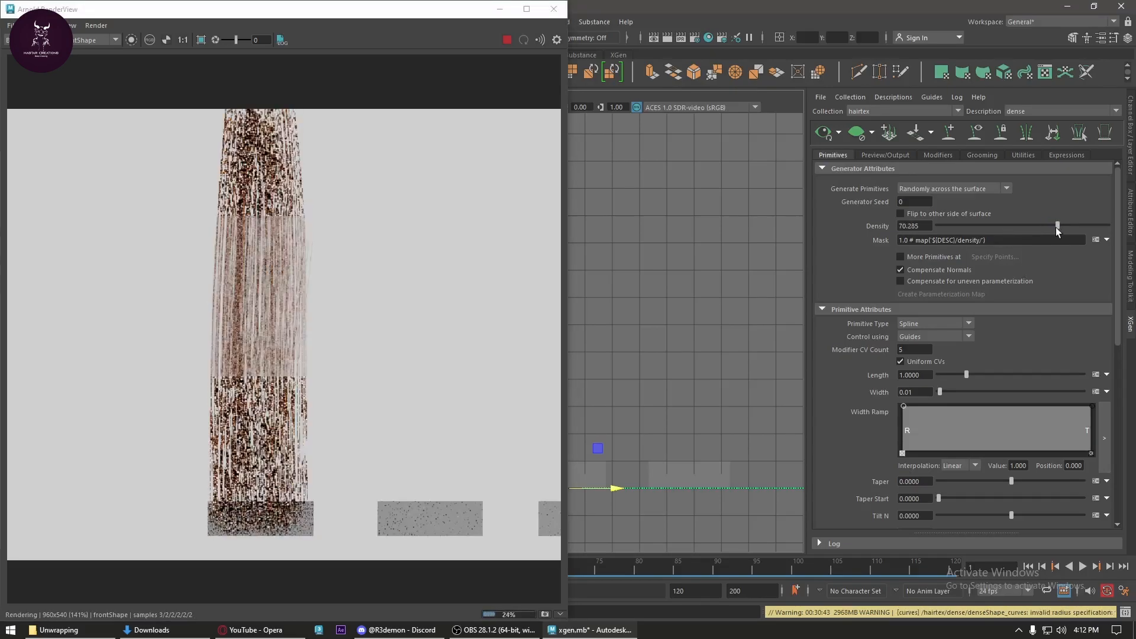
click(201, 40)
drag(215, 126, 307, 442)
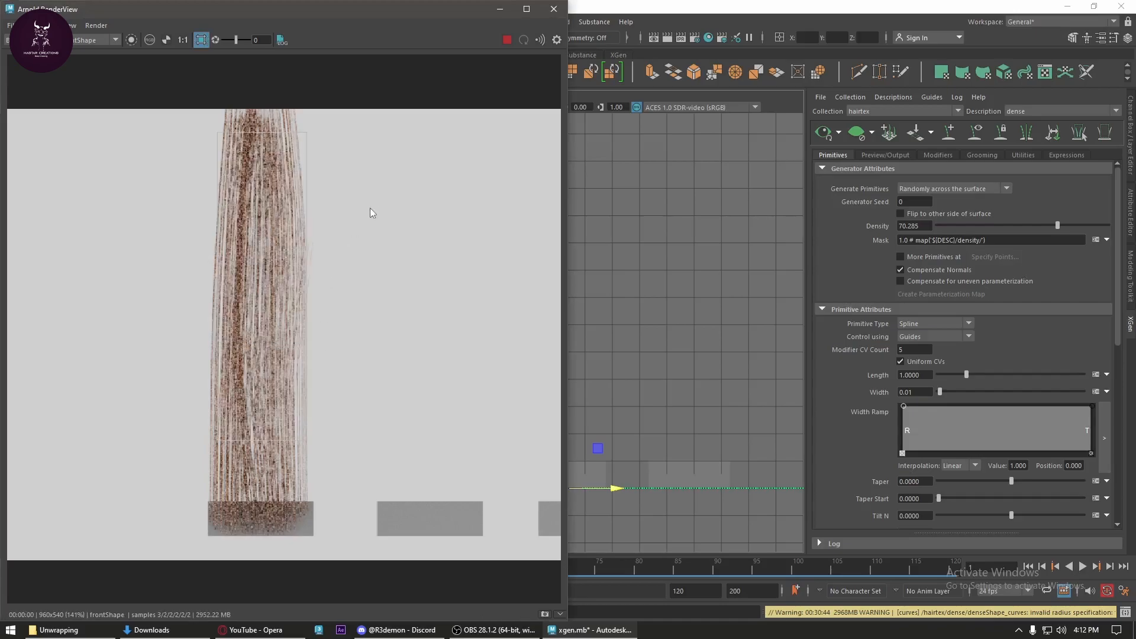
drag(568, 188, 322, 232)
click(586, 317)
alt+middle_drag(586, 317, 579, 315)
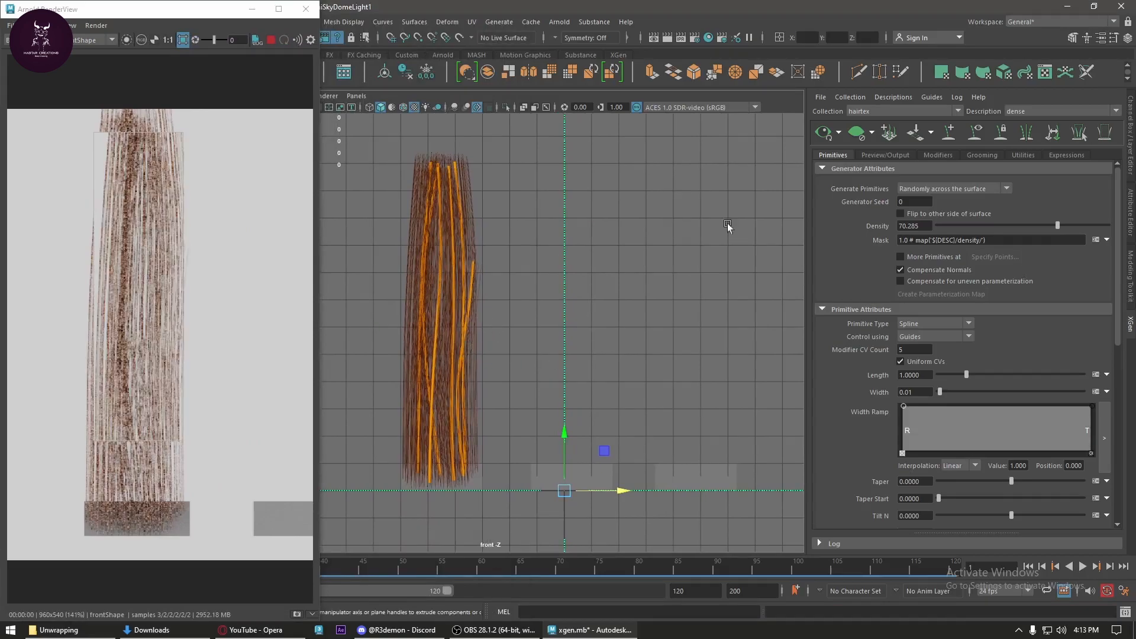
scroll(946, 379, down, 2)
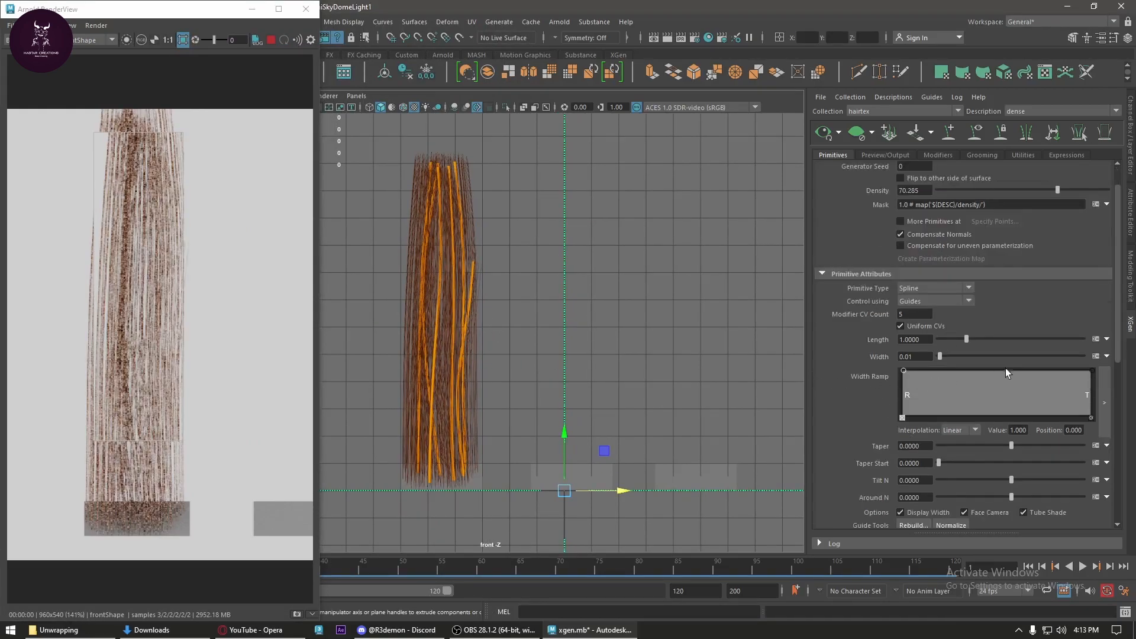
scroll(988, 424, down, 2)
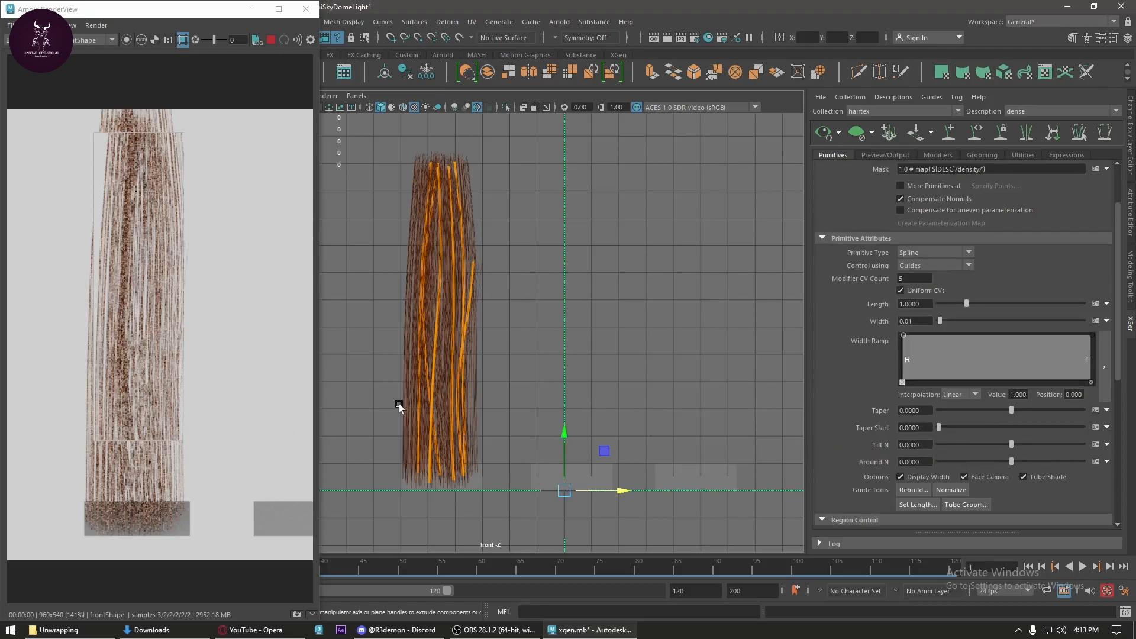
scroll(984, 439, down, 2)
scroll(1005, 256, down, 2)
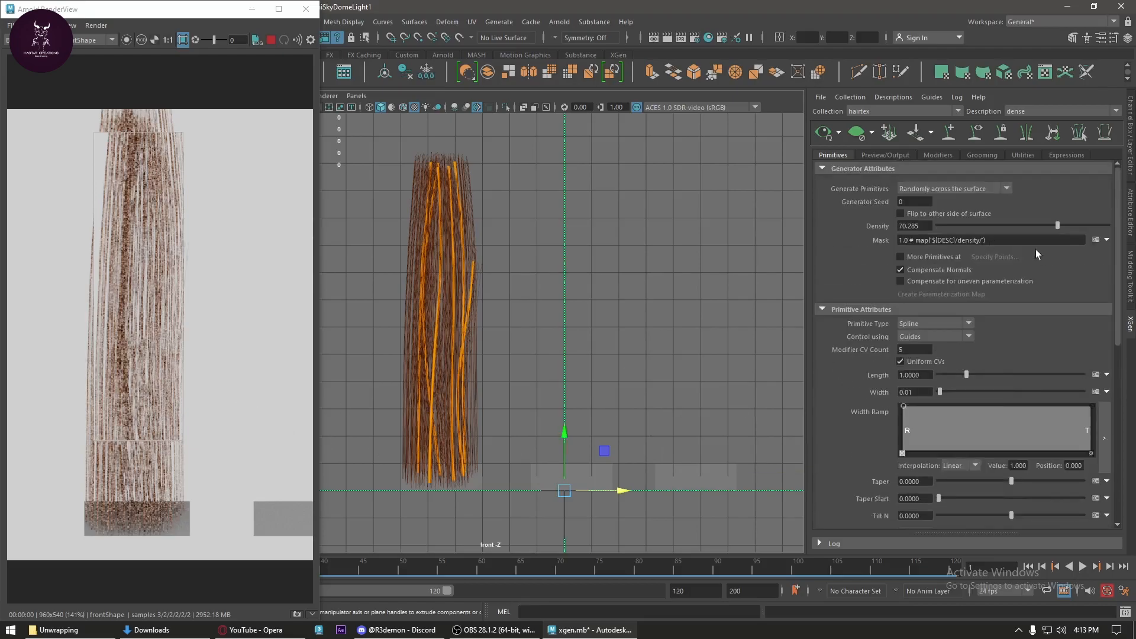
scroll(992, 424, down, 2)
scroll(971, 459, up, 7)
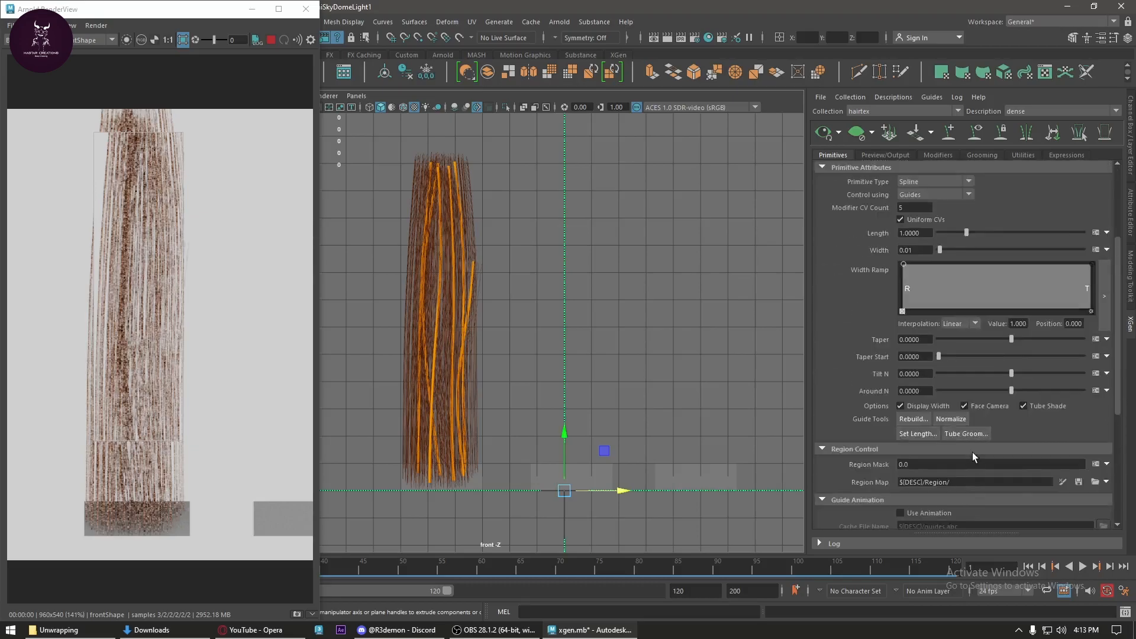
- Add a Clumping modifier to the dense description
click(939, 155)
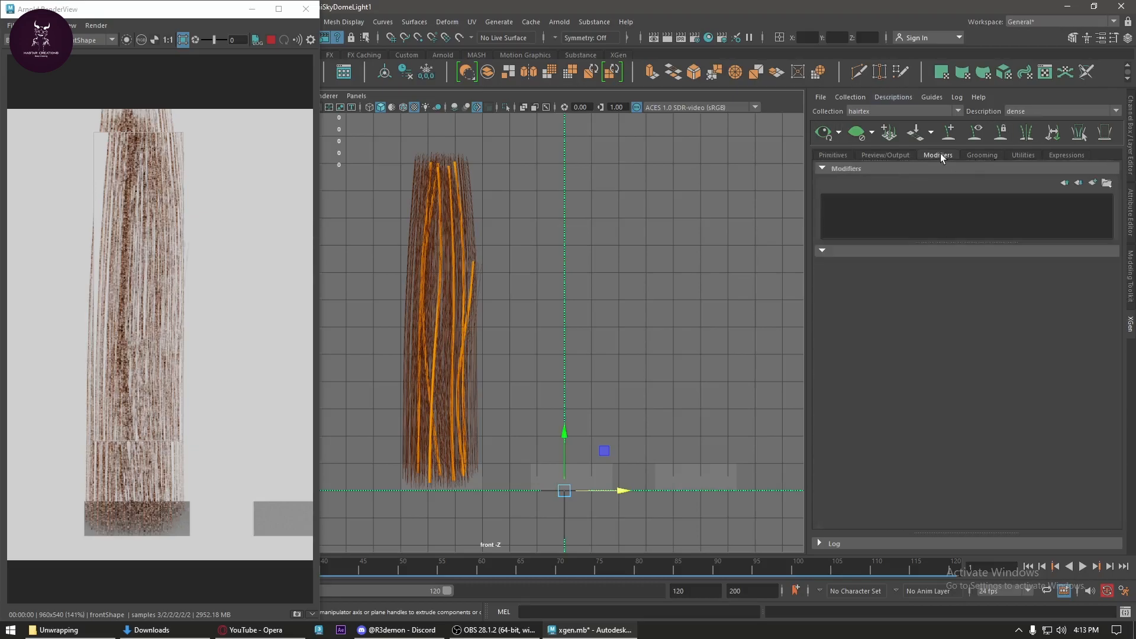
click(1093, 184)
click(913, 207)
click(883, 358)
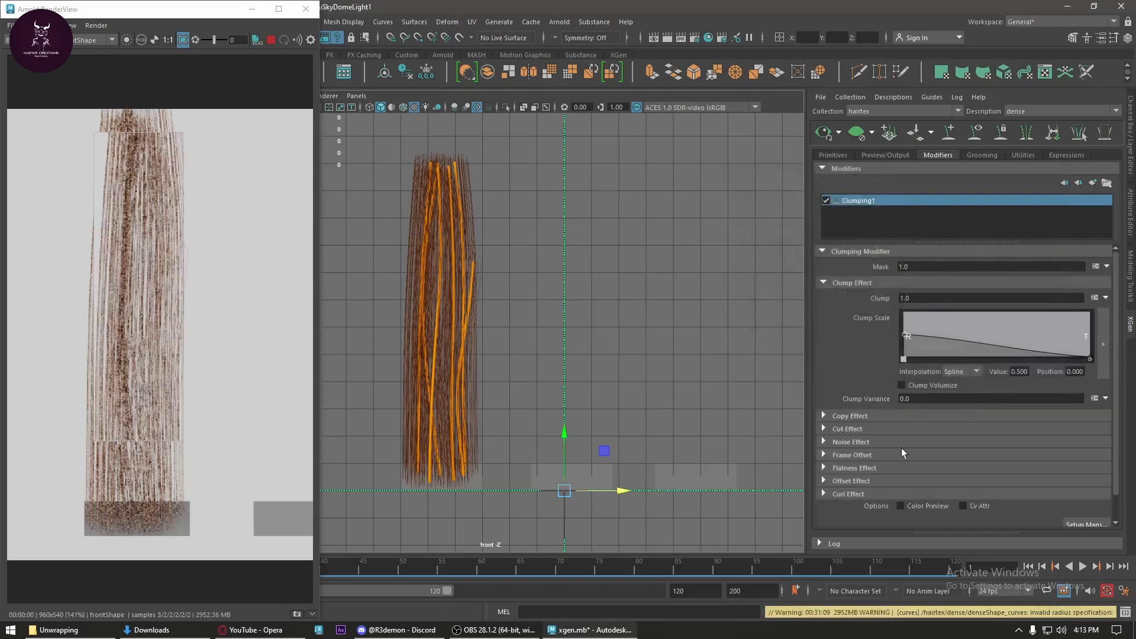
- Generate clumping points at density 20 for the Clumping1 modifier and save its maps
click(1085, 499)
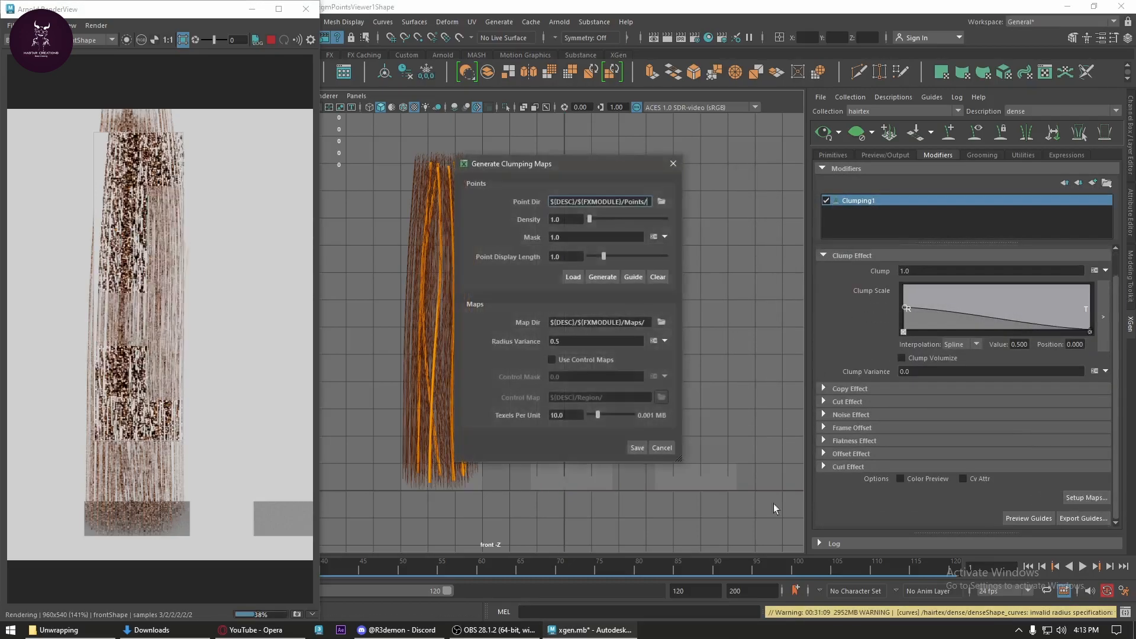
click(565, 221)
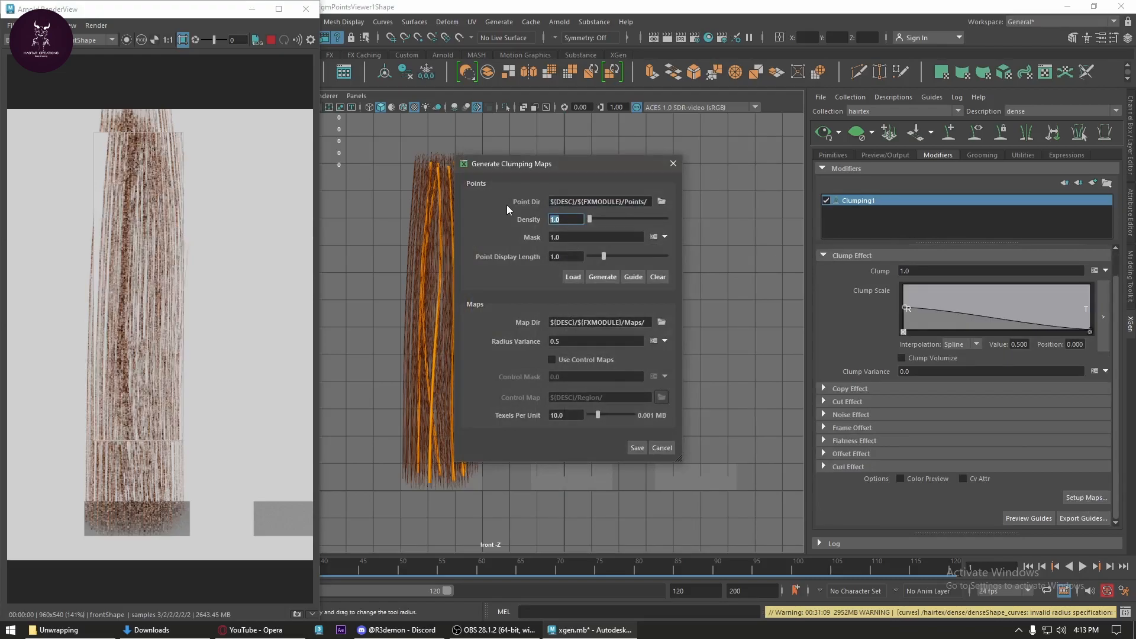
text(20)
click(609, 277)
click(635, 444)
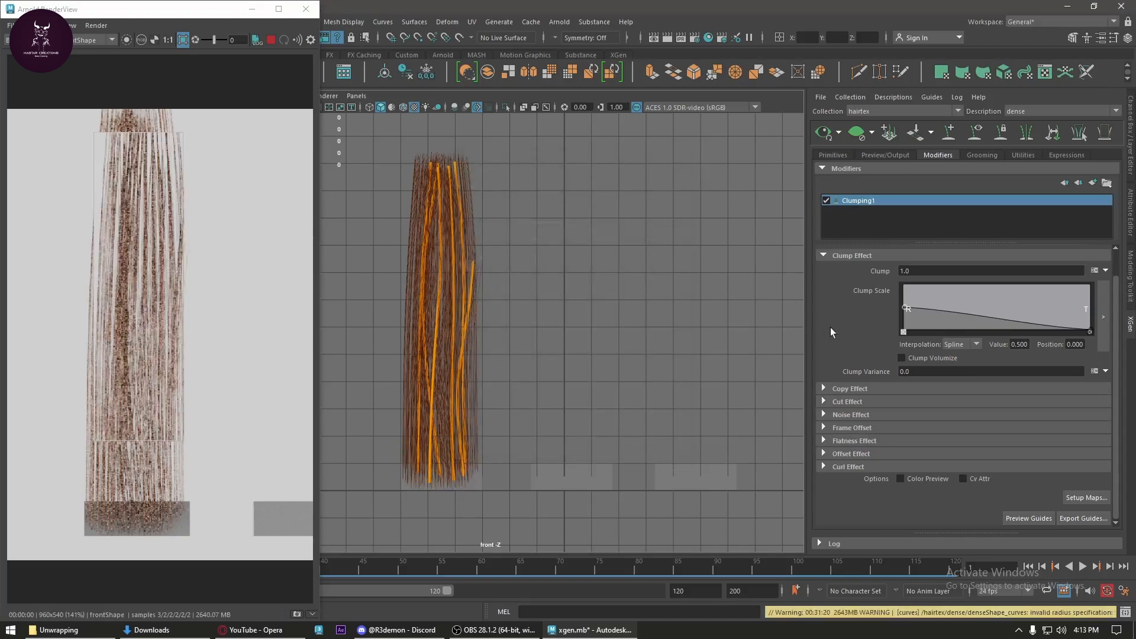
- Raise Clumping1's clump scale ramp to about 0.84 at the root and about 0.07 at the tip
drag(904, 304, 902, 291)
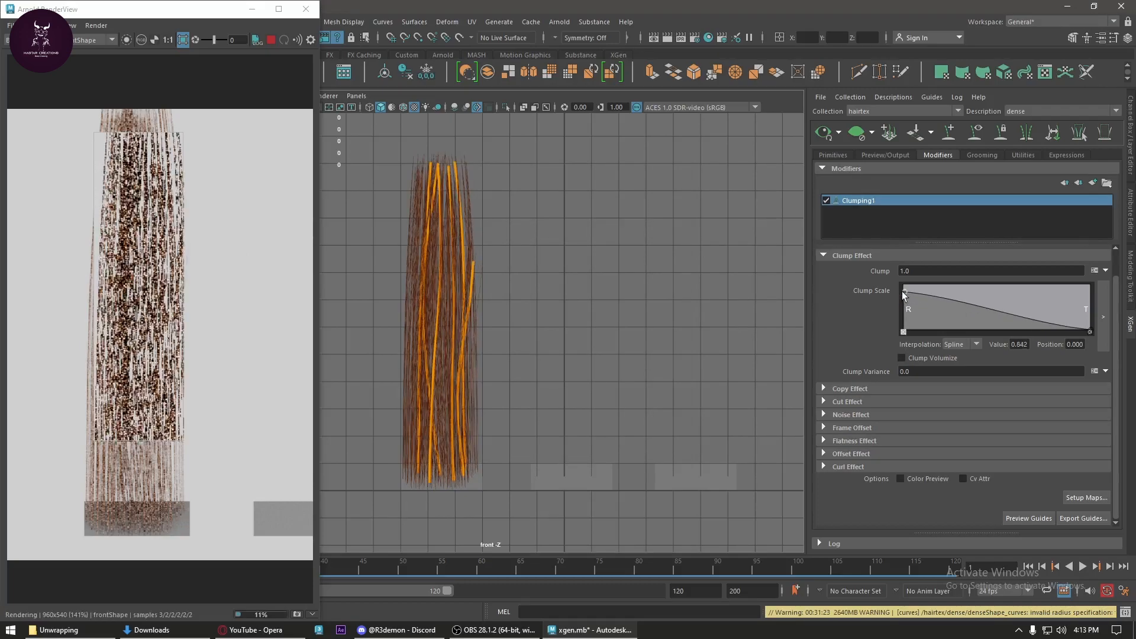
mouse_move(1089, 329)
mouse_down()
mouse_move(1090, 290)
mouse_move(1098, 323)
mouse_move(1088, 326)
mouse_up()
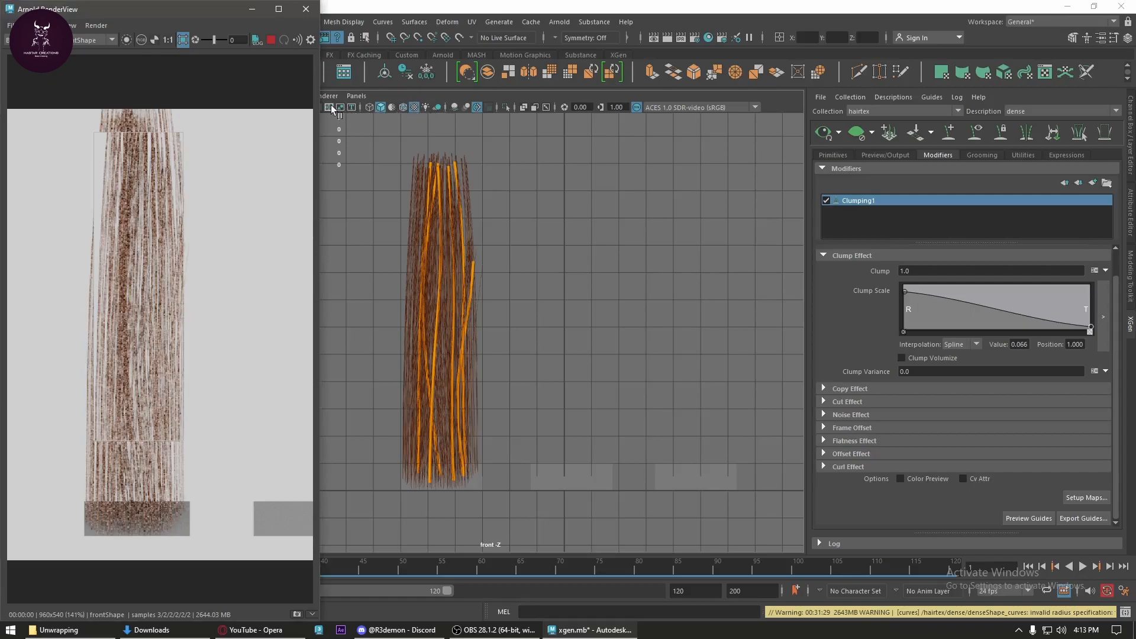
- Narrow the render window, show the resolution gate in the front view and frame the whole hair strip inside it
drag(324, 150, 255, 149)
click(308, 107)
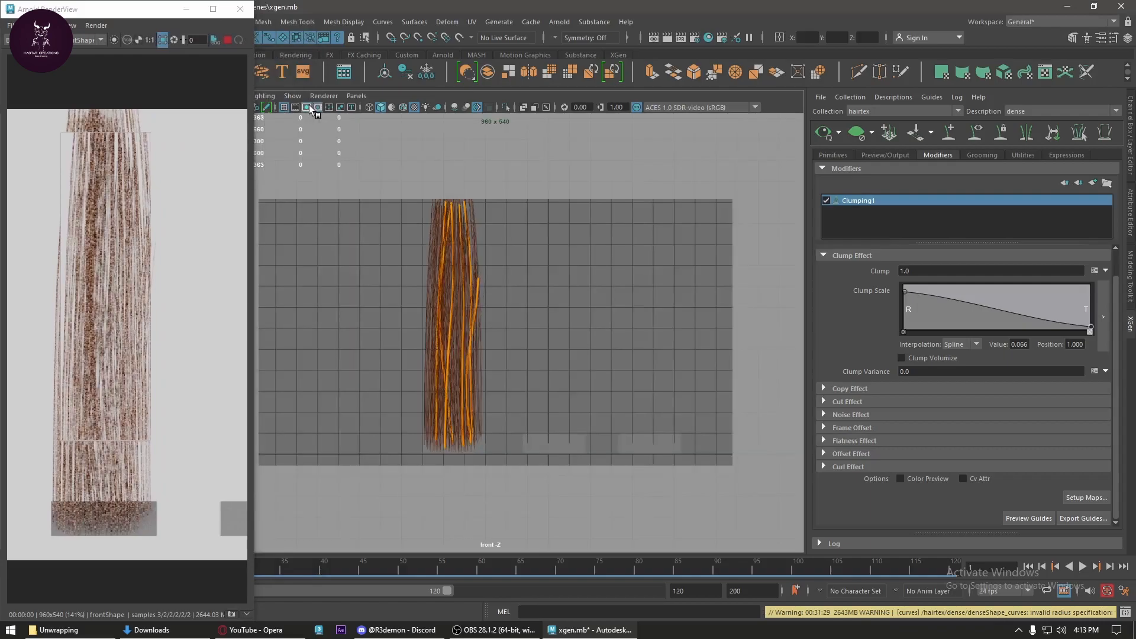
alt+right_drag(540, 332, 515, 303)
alt+middle_drag(516, 302, 515, 312)
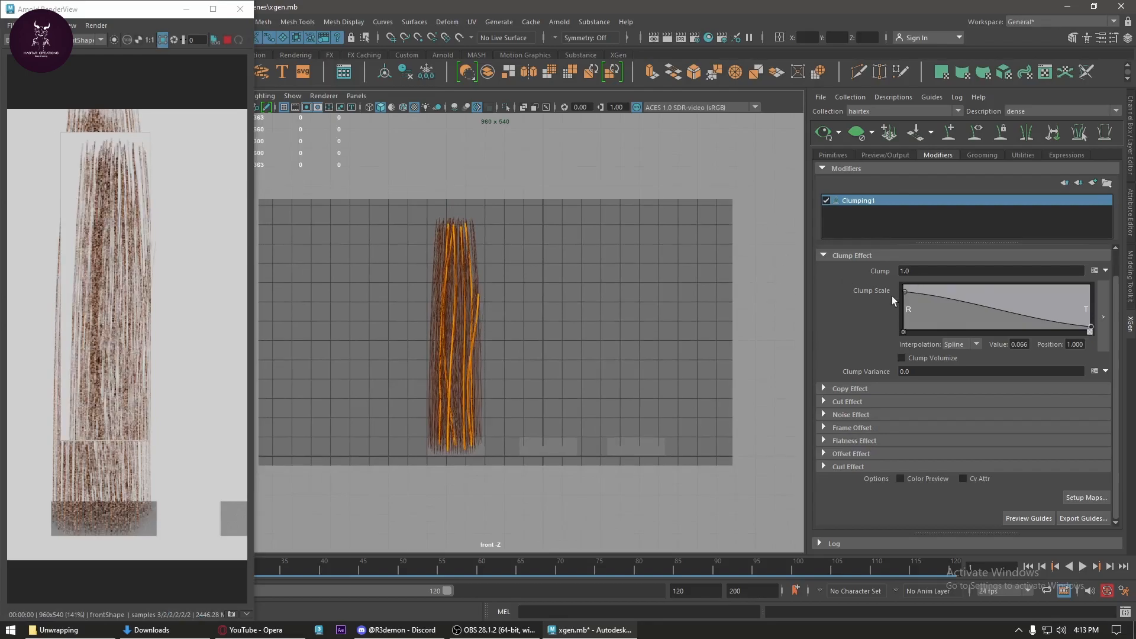
- Add a midpoint of about 0.62 to Clumping1's clump scale ramp and set the clump variance to 0.5
drag(997, 309, 998, 302)
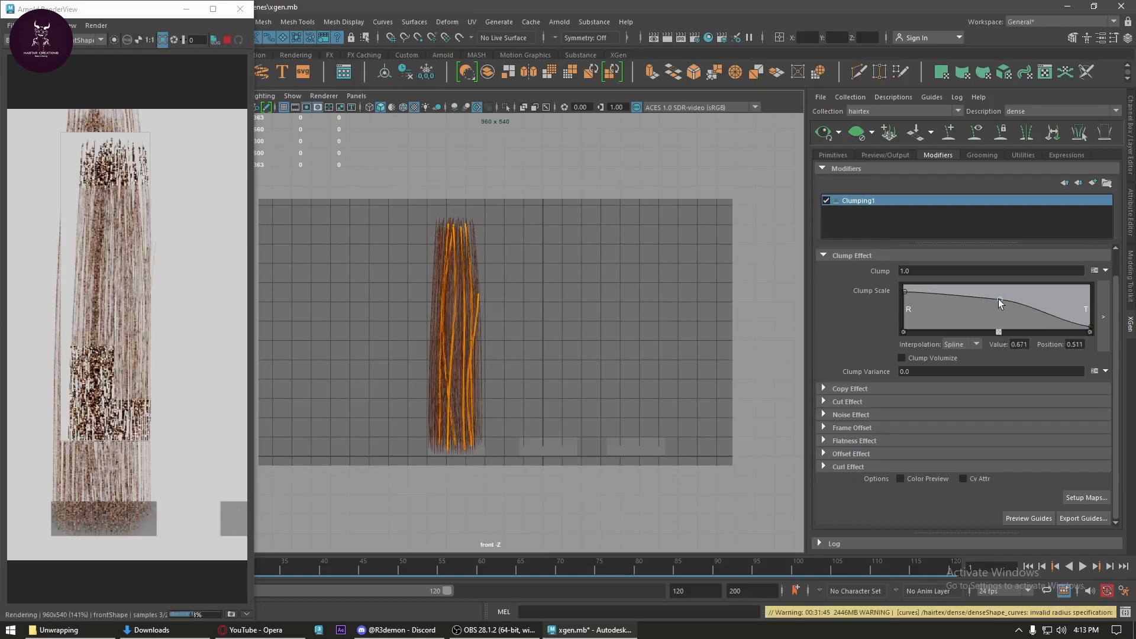
click(926, 370)
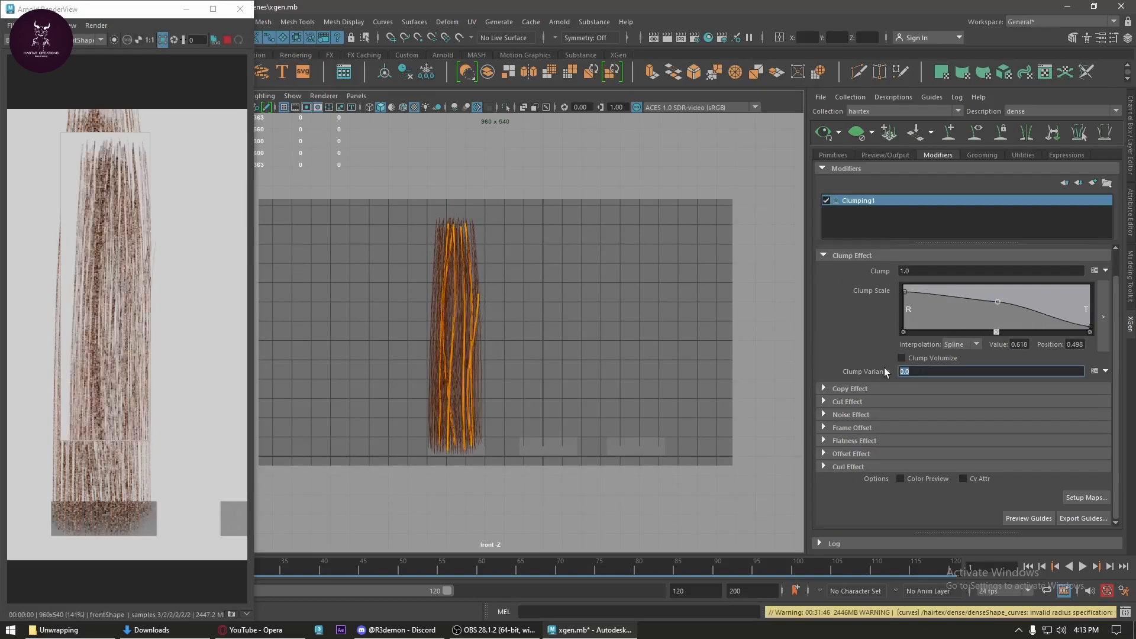
text(.5)
key(Return)
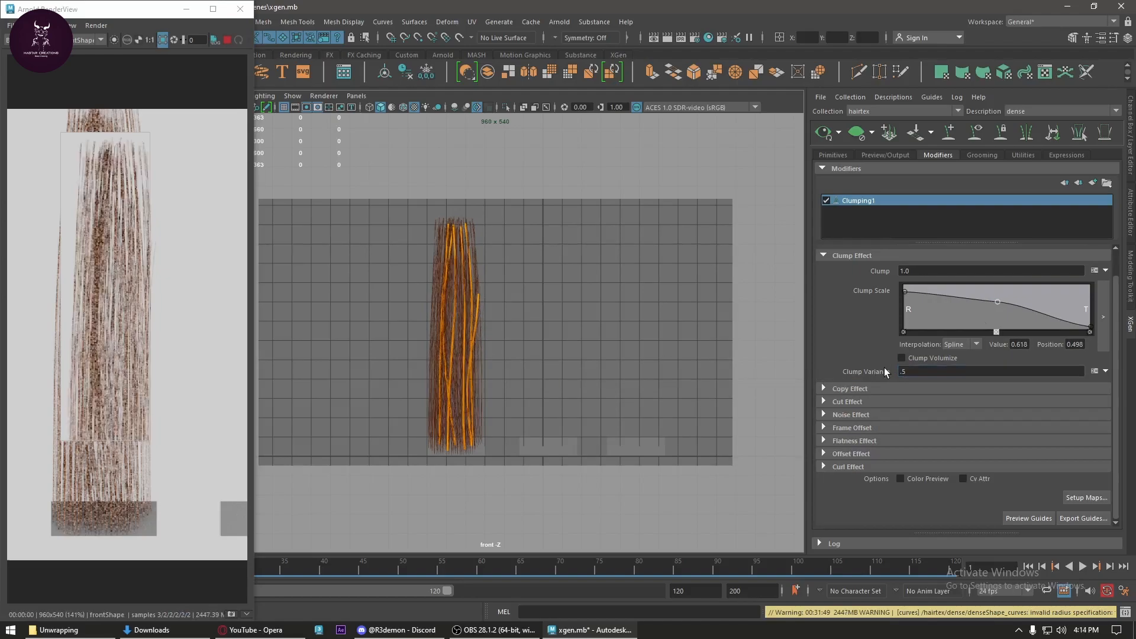
- Try a clump value of 2 on Clumping1 and settle on 1.5
click(838, 391)
click(839, 392)
double_click(904, 271)
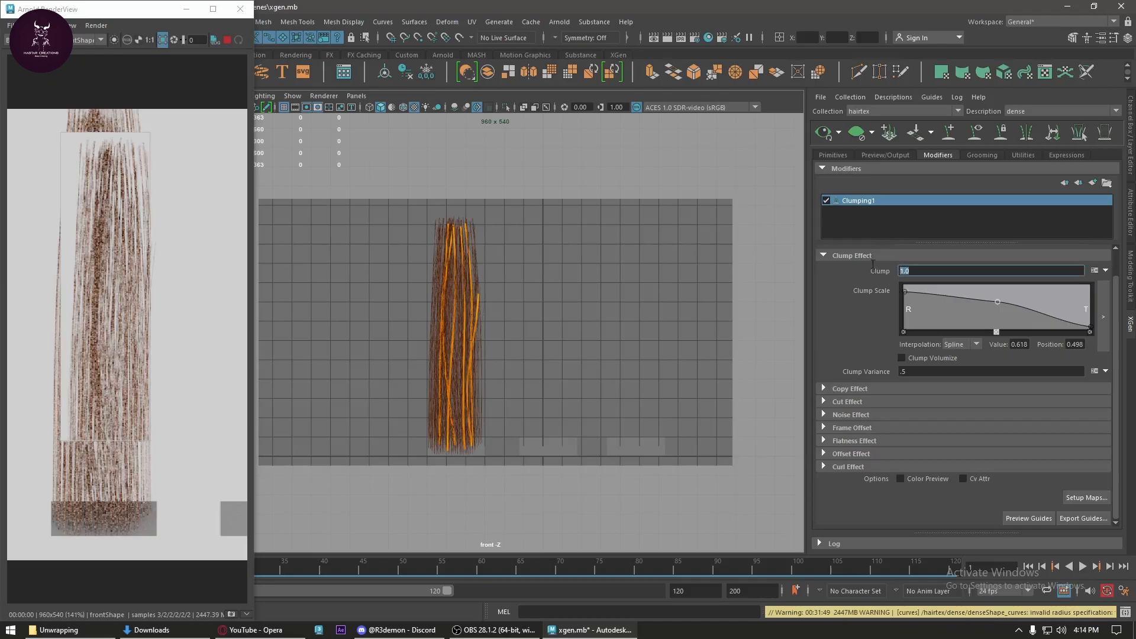
text(2)
key(Return)
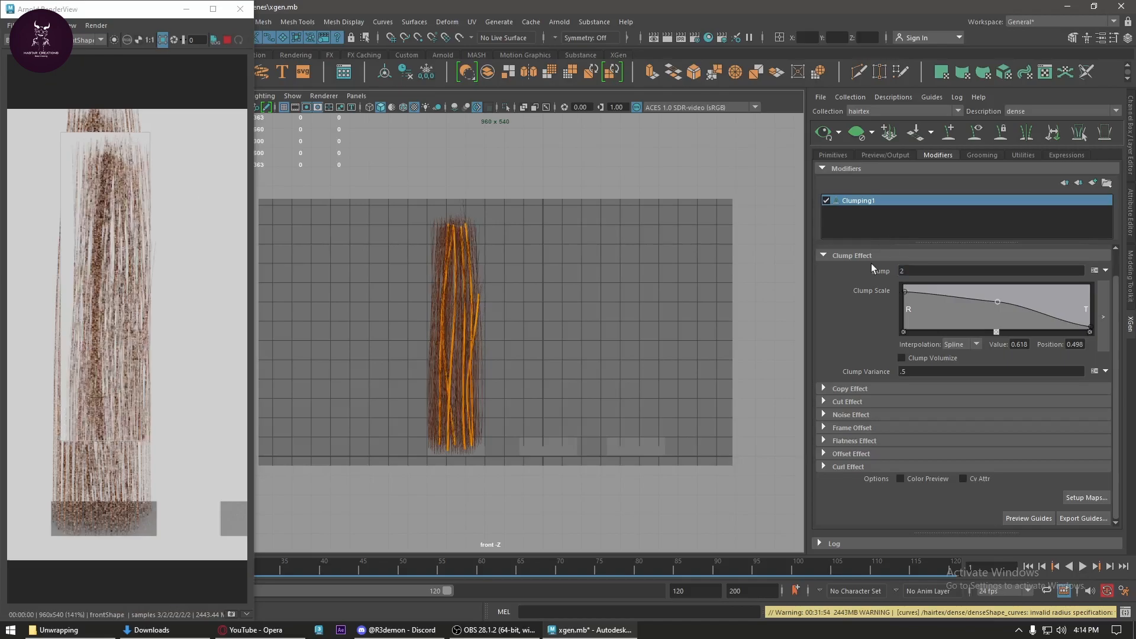
double_click(903, 271)
text(1.5)
key(Return)
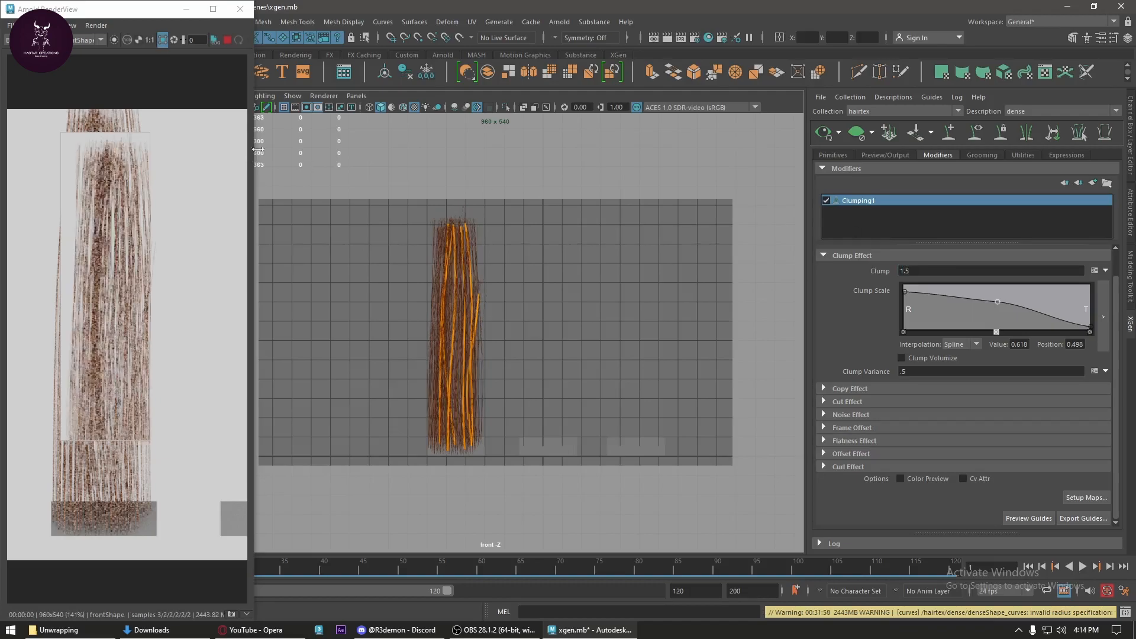
- Add a second Clumping modifier above Clumping1
click(1094, 183)
click(913, 211)
click(888, 358)
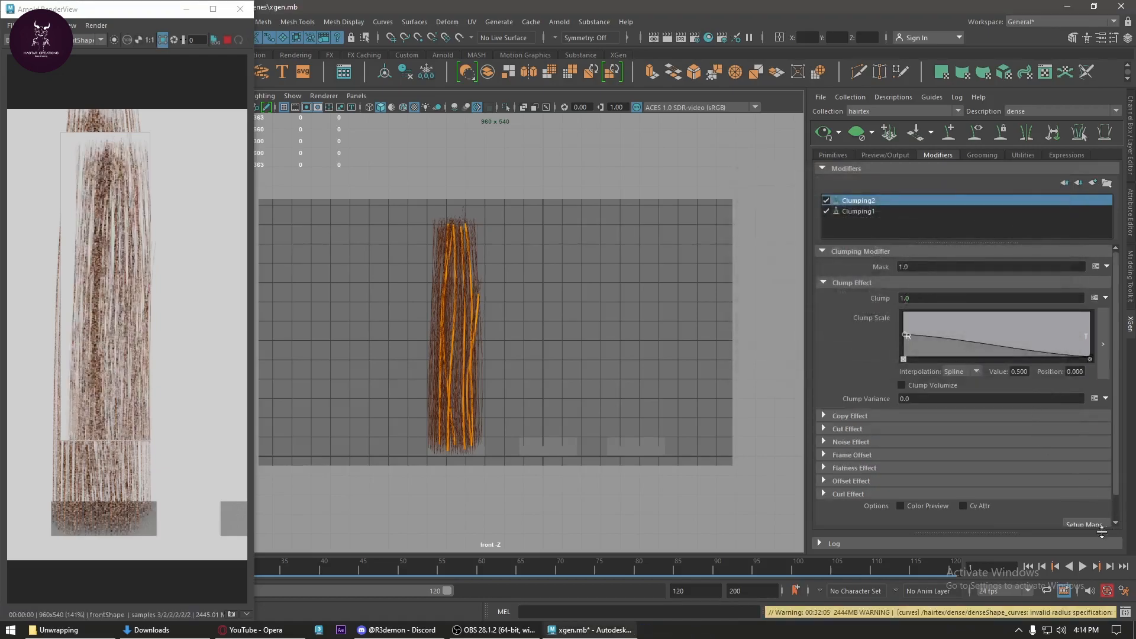
- Generate clumping points at density 10 for Clumping2, with Clumping1's maps as control maps, and save its maps
scroll(1038, 478, down, 1)
click(1086, 497)
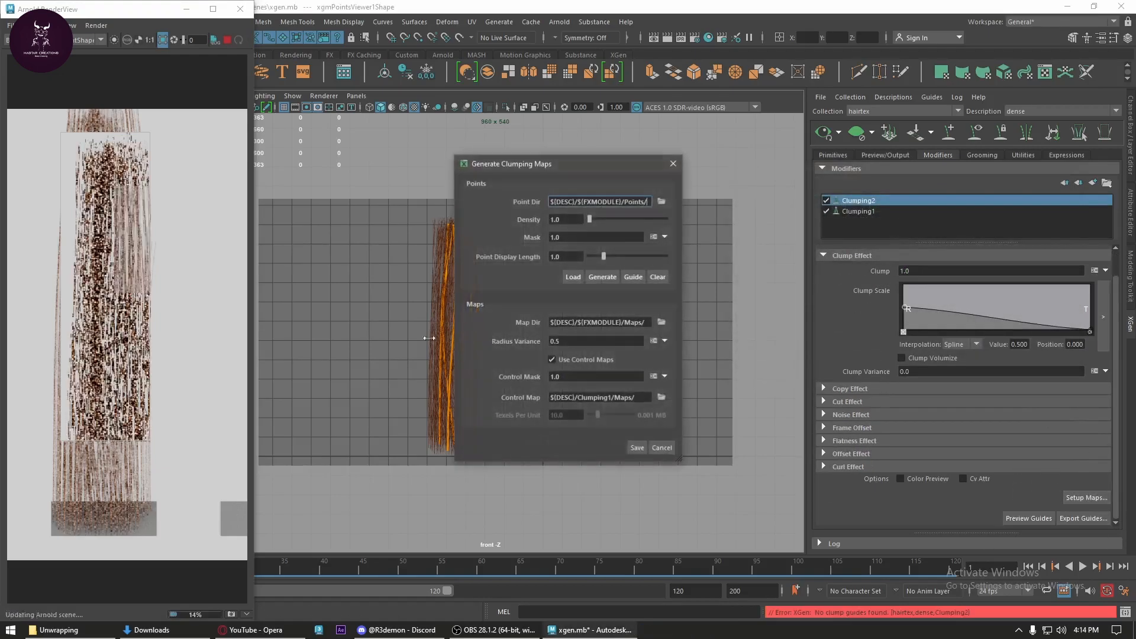
click(573, 217)
text(10)
key(Return)
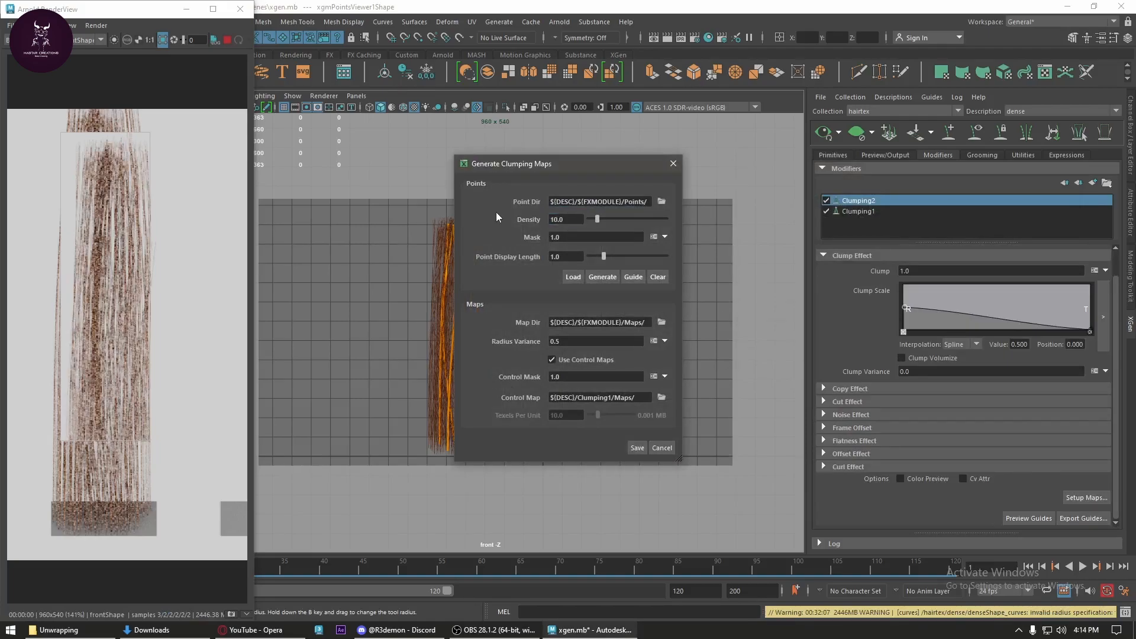
click(617, 274)
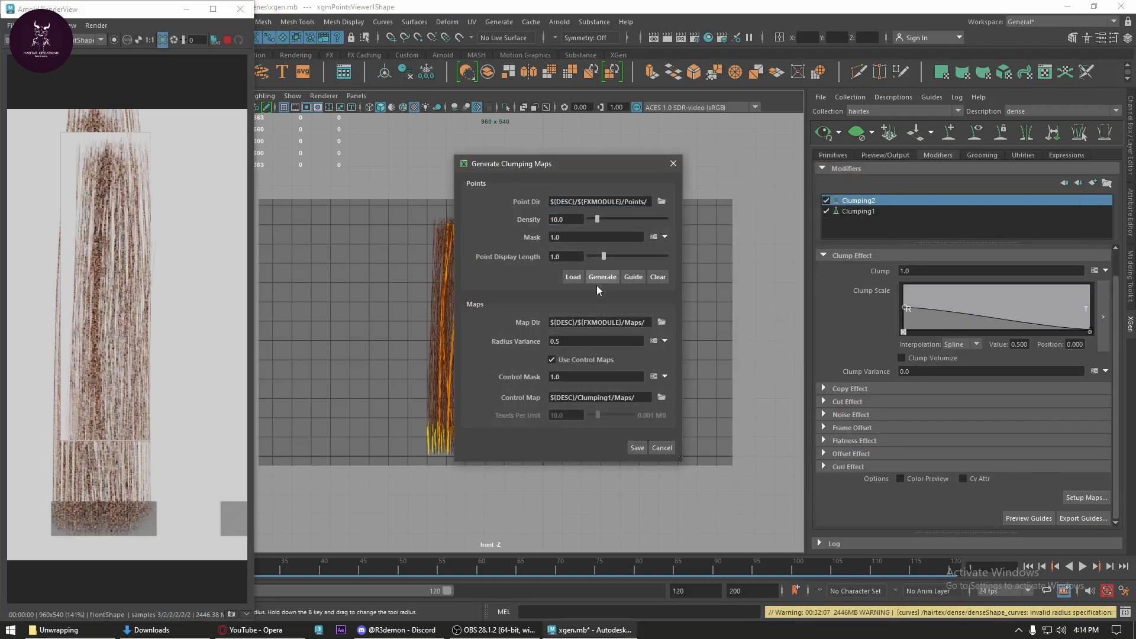
click(637, 448)
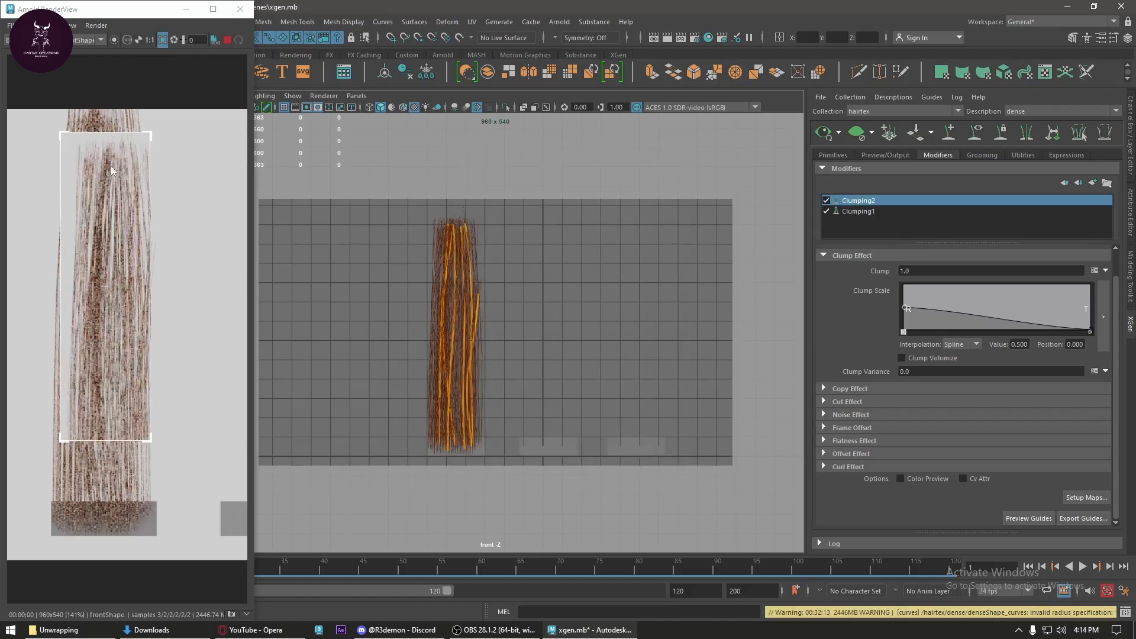
- Add a Coil modifier to the dense description and try coil counts of 3 and 10
click(1094, 184)
click(951, 214)
click(868, 356)
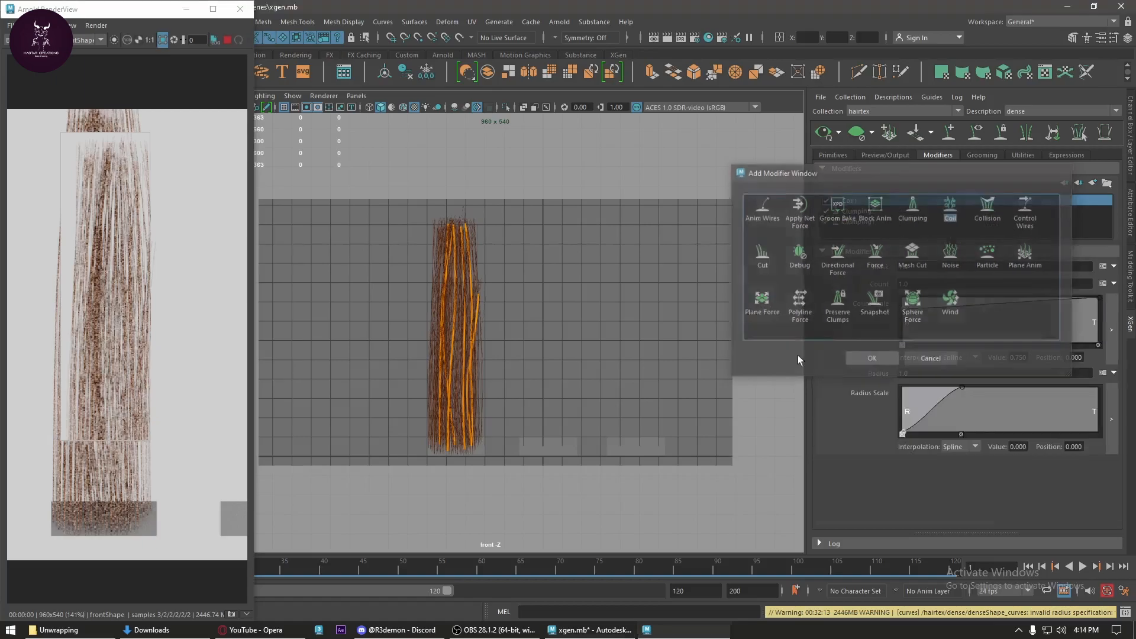
double_click(912, 284)
text(3)
key(Return)
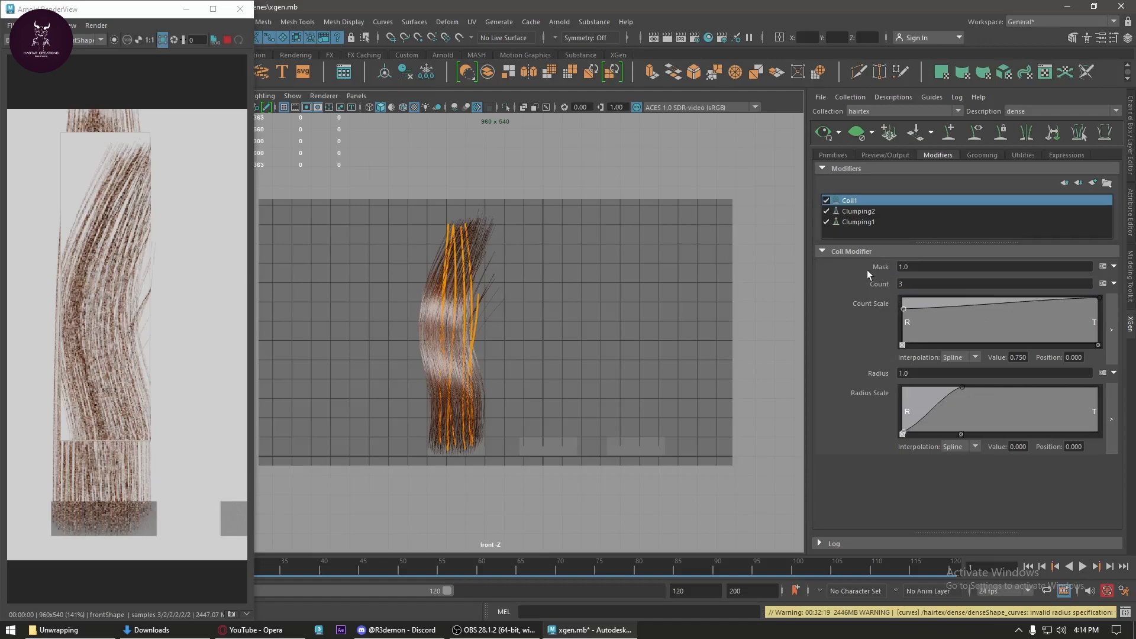
double_click(929, 283)
text(10)
key(Return)
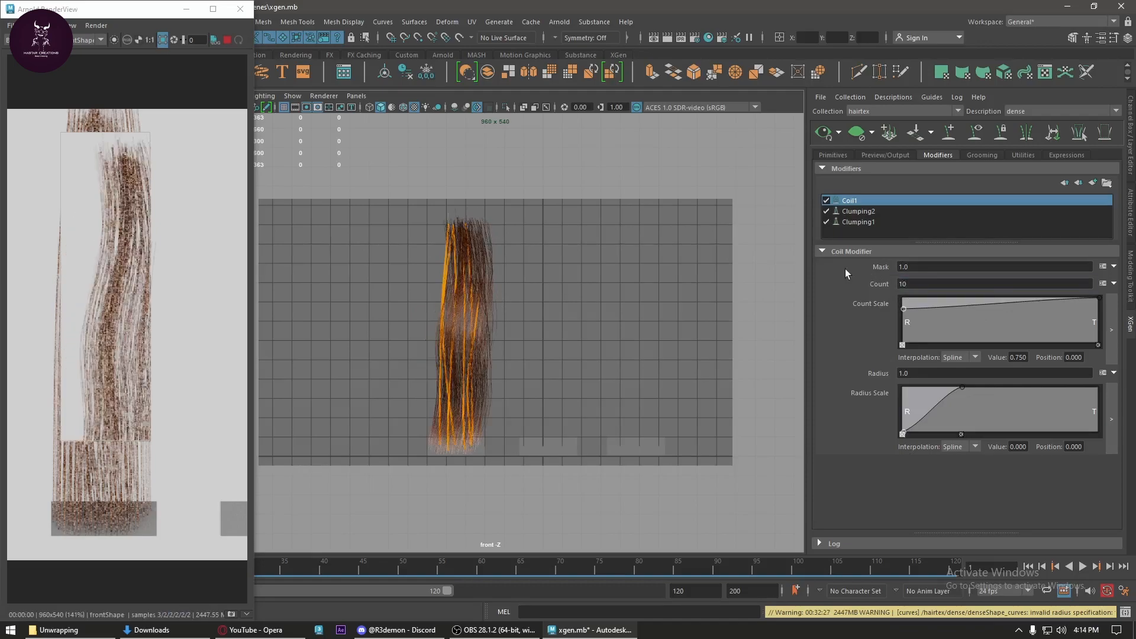
- Try counts of 100, 50 and 0 on the Coil modifier
double_click(919, 285)
text(100)
key(Return)
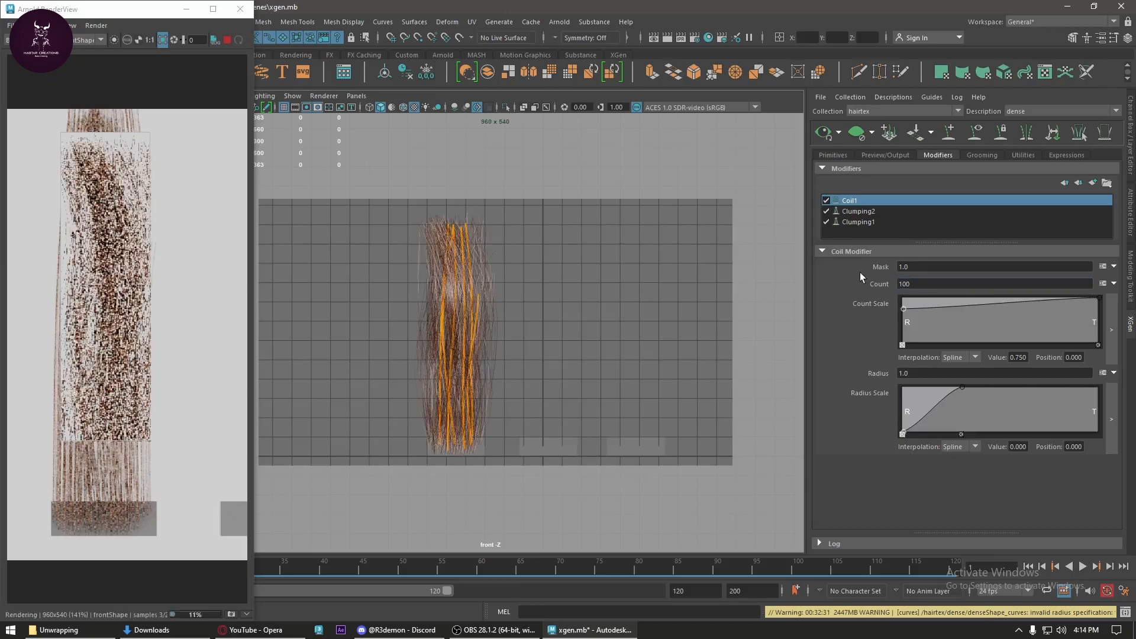
double_click(938, 284)
text(50)
key(Return)
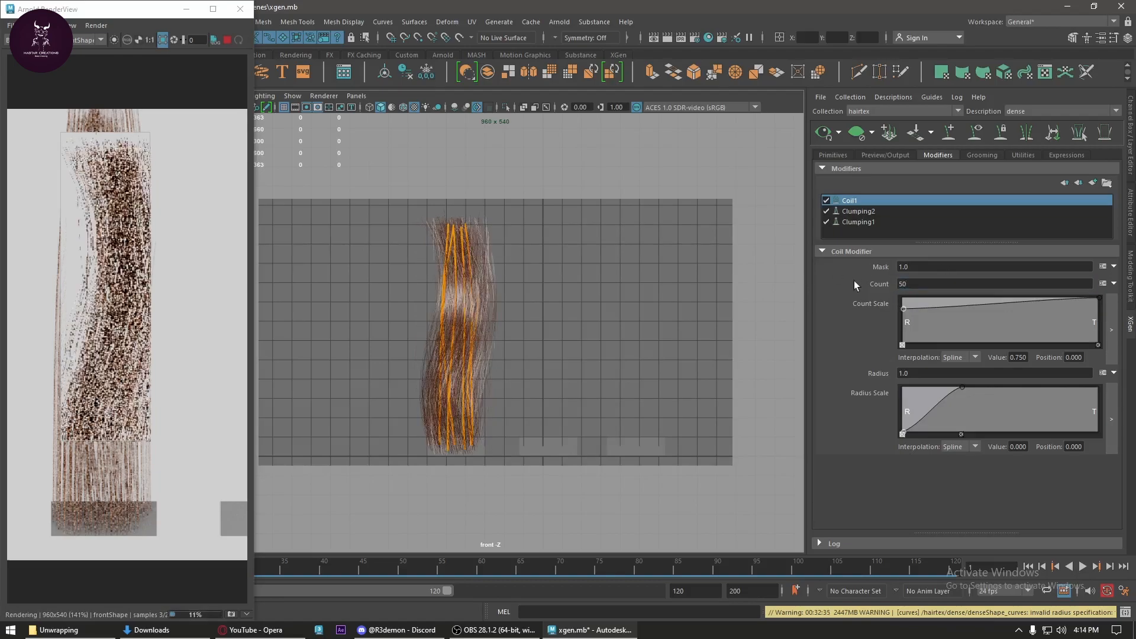
text(0)
key(Return)
- Disable the Coil modifier and delete it from the dense description's modifier stack
click(837, 201)
right_click(838, 201)
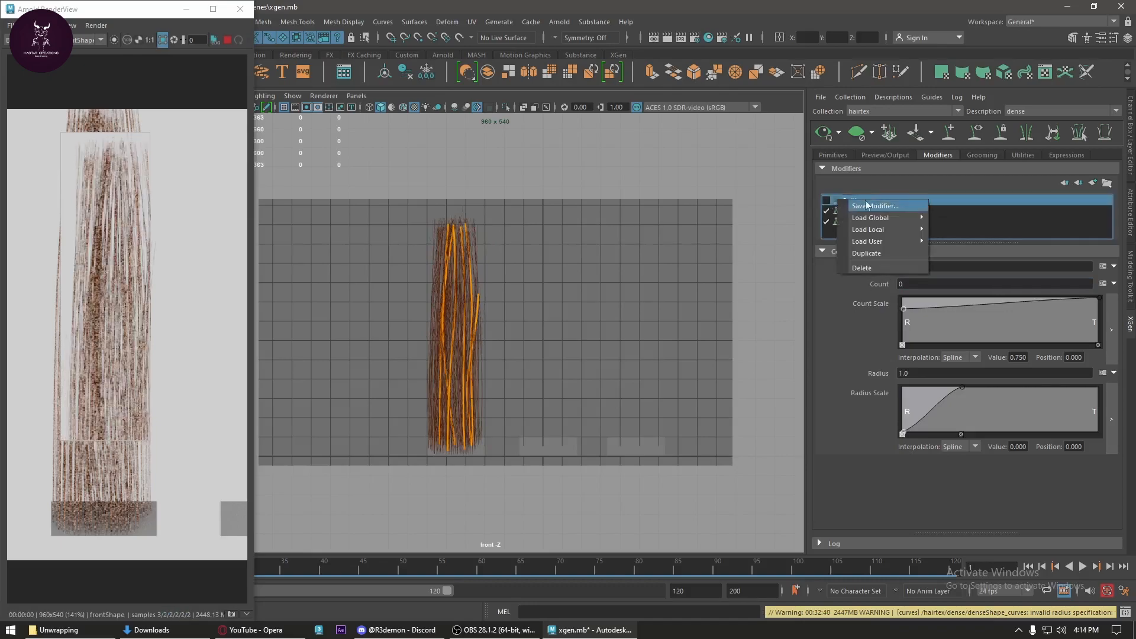
click(876, 266)
- Add a Cut modifier to the dense description and set its amount to rand(0.3,0.7)
click(1093, 183)
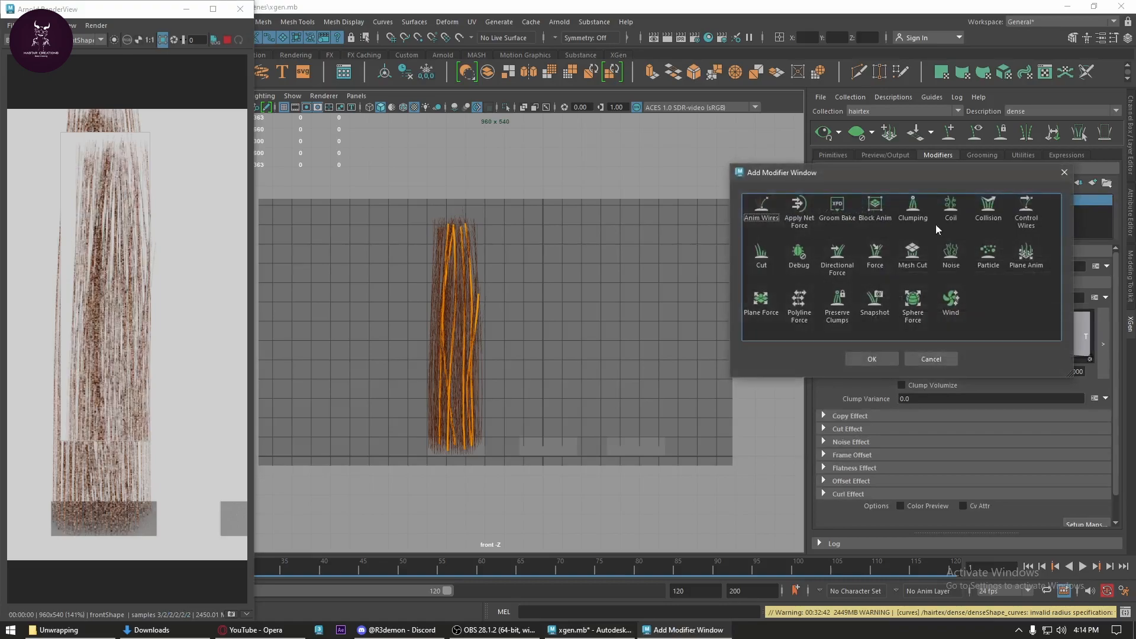
click(761, 257)
click(887, 355)
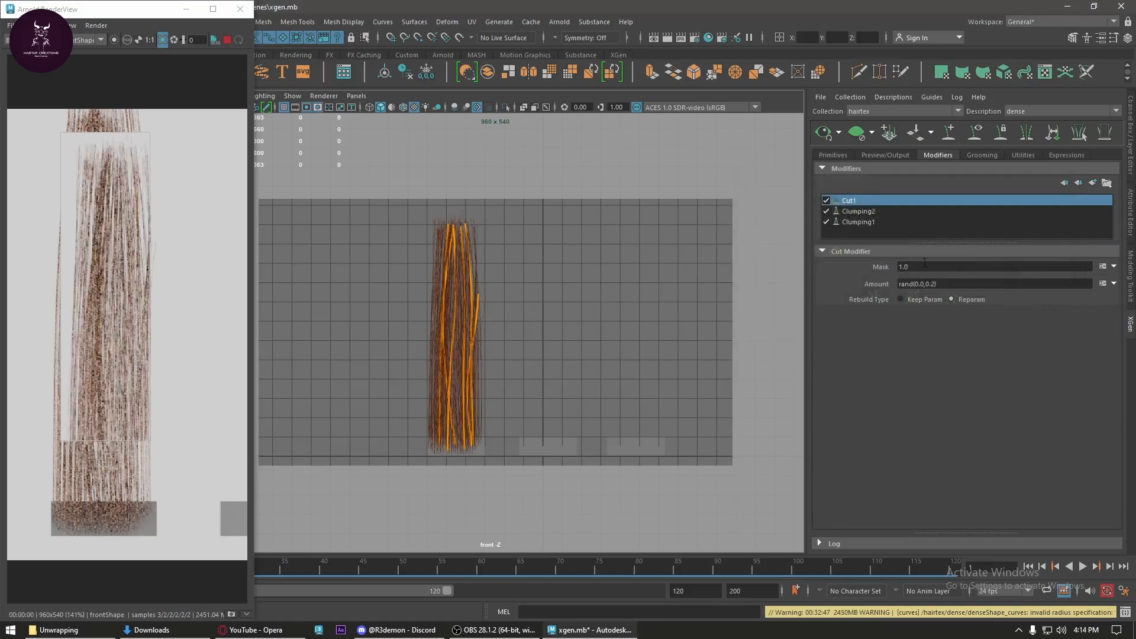
click(934, 284)
key(BackSpace)
key(BackSpace)
text(7))
key(Return)
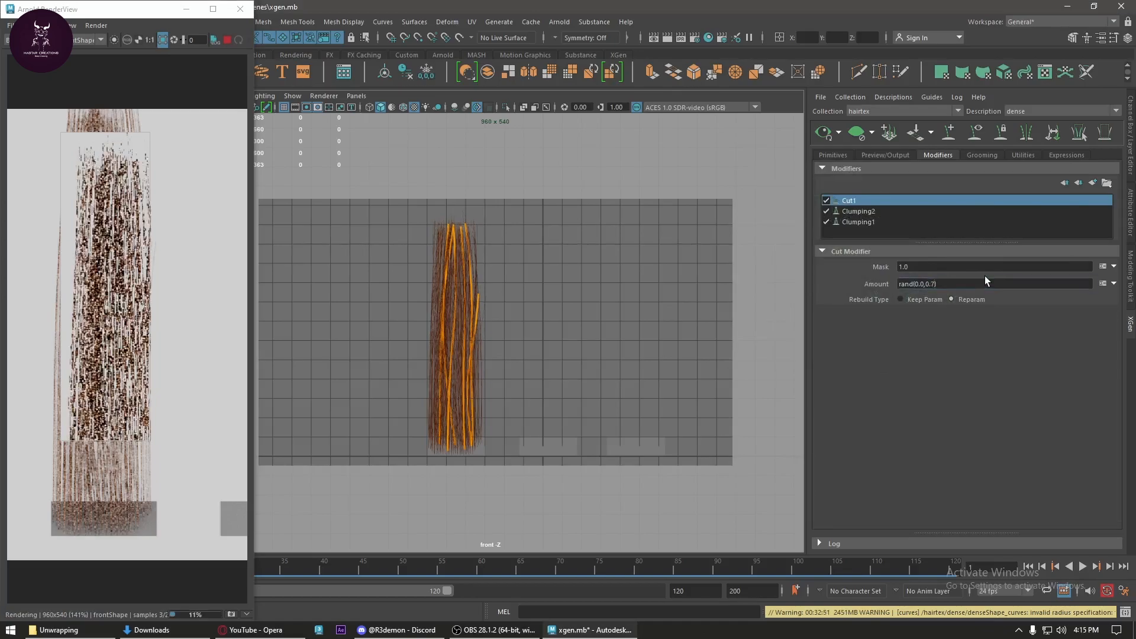
click(924, 284)
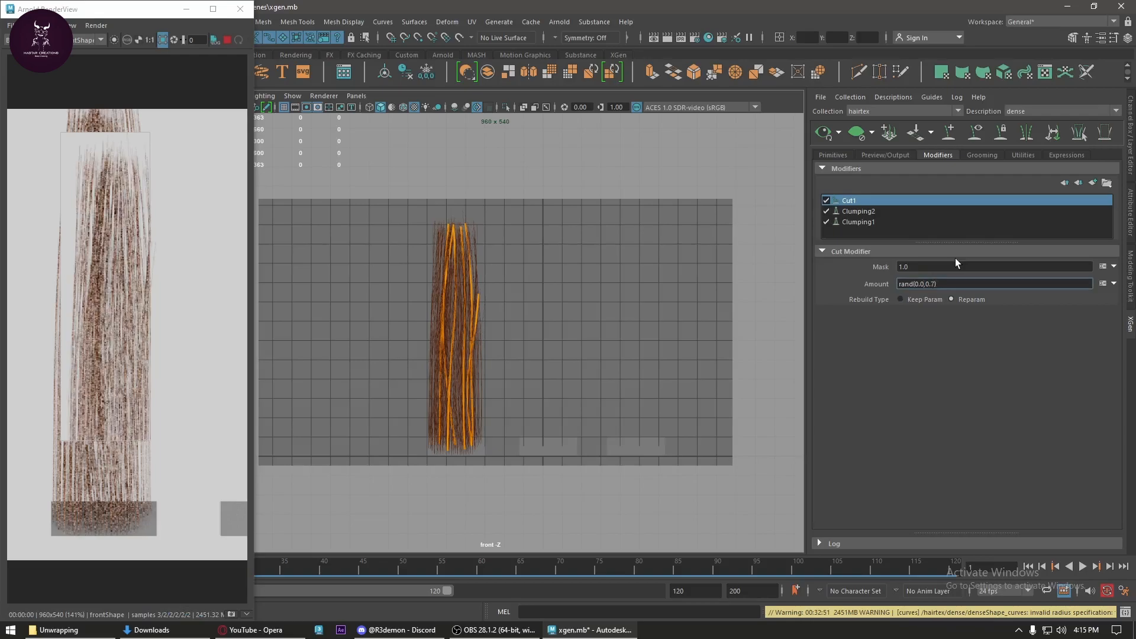
text(3)
key(Return)
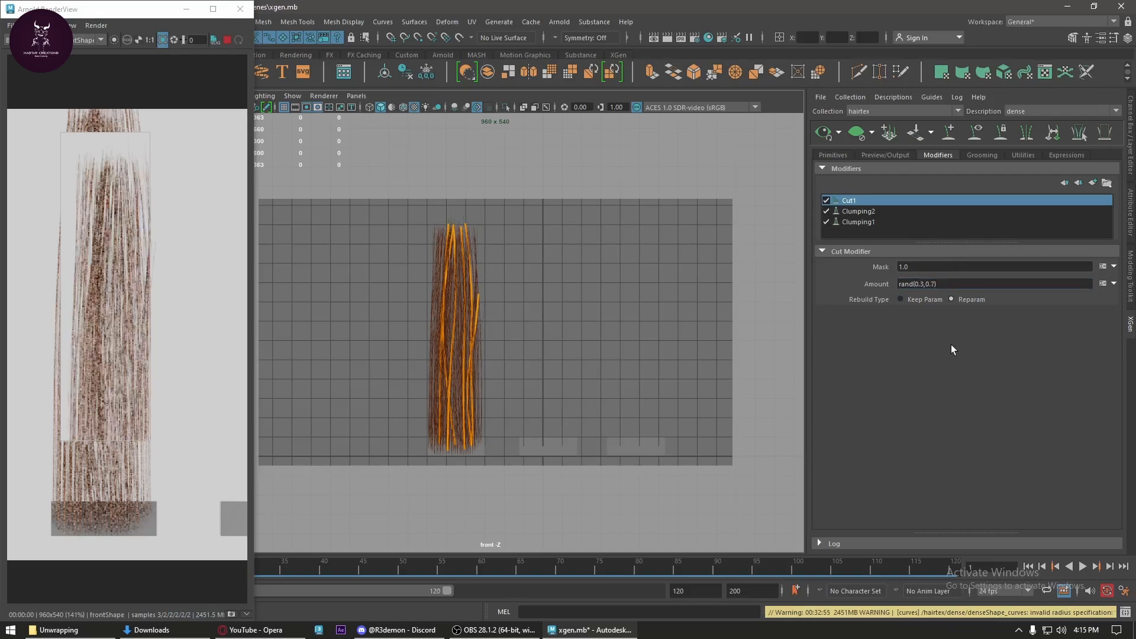
- Add a Noise modifier to the dense description and set its frequency to 5
click(1092, 184)
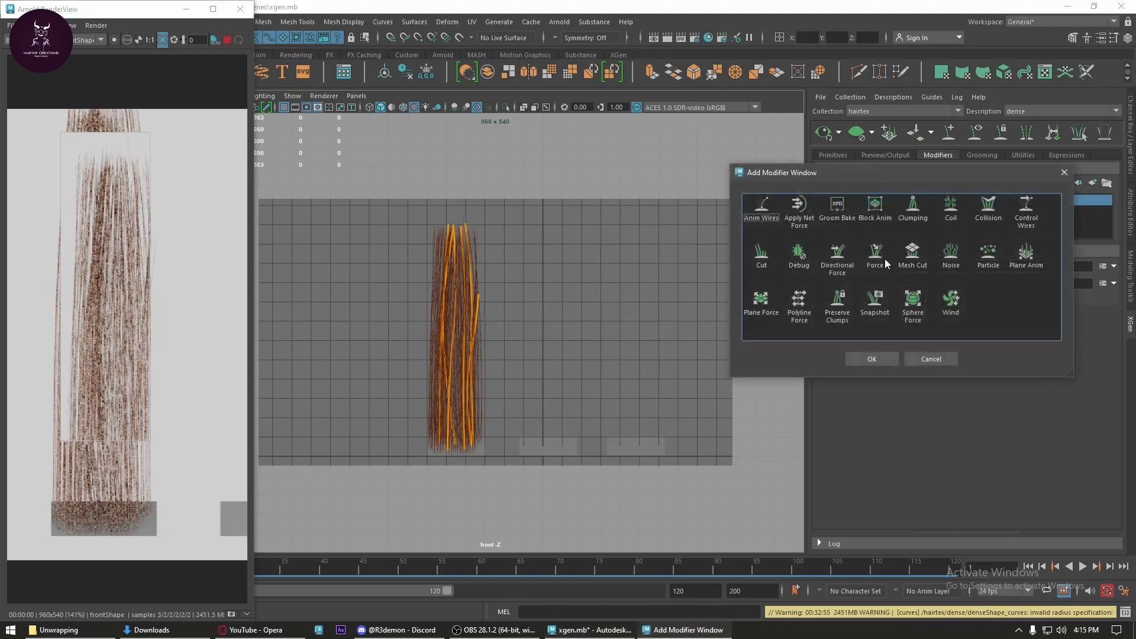
click(952, 255)
click(872, 359)
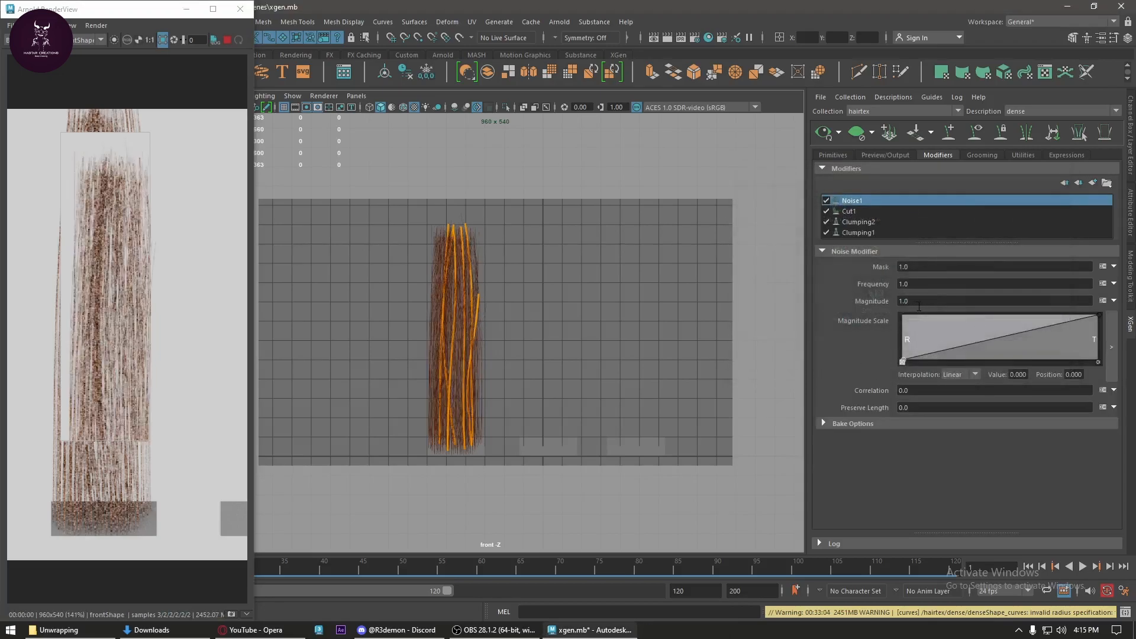
click(922, 283)
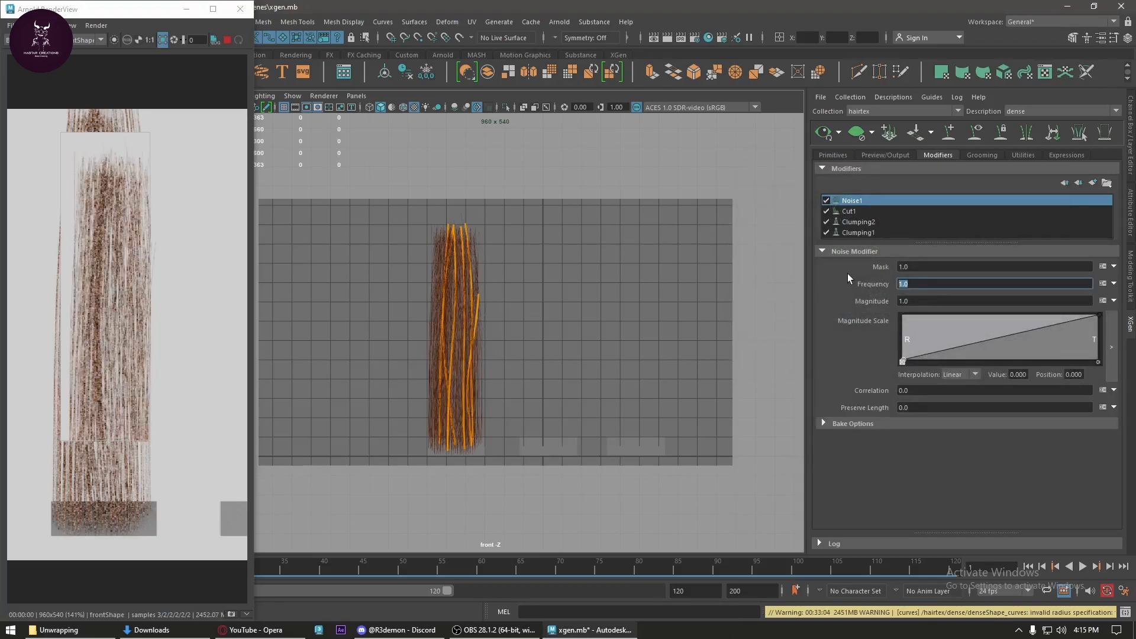
text(5)
key(Return)
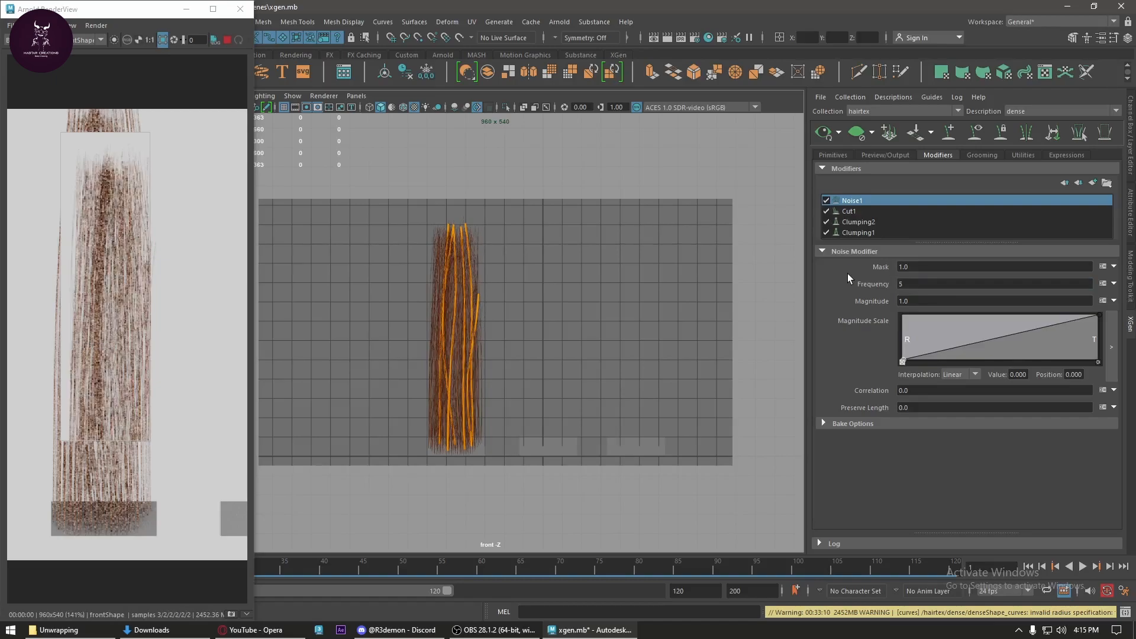
- Reorder the modifier stack so Cut1 sits above Noise1 and Clumping1 sits above Clumping2
click(881, 223)
drag(883, 222, 892, 198)
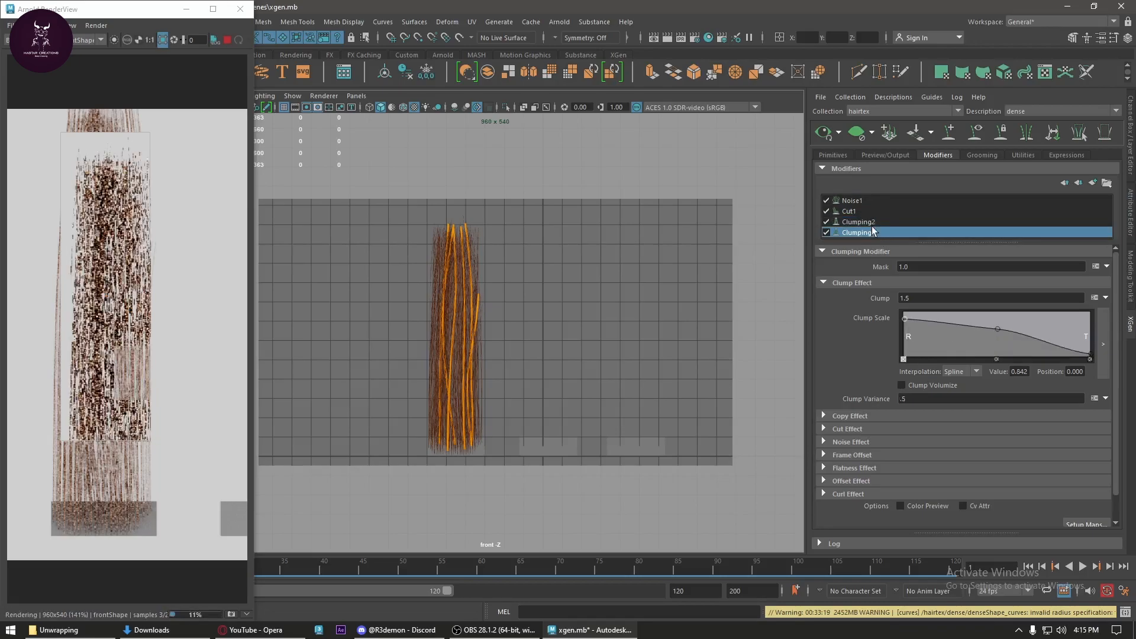
click(867, 211)
drag(866, 210, 887, 196)
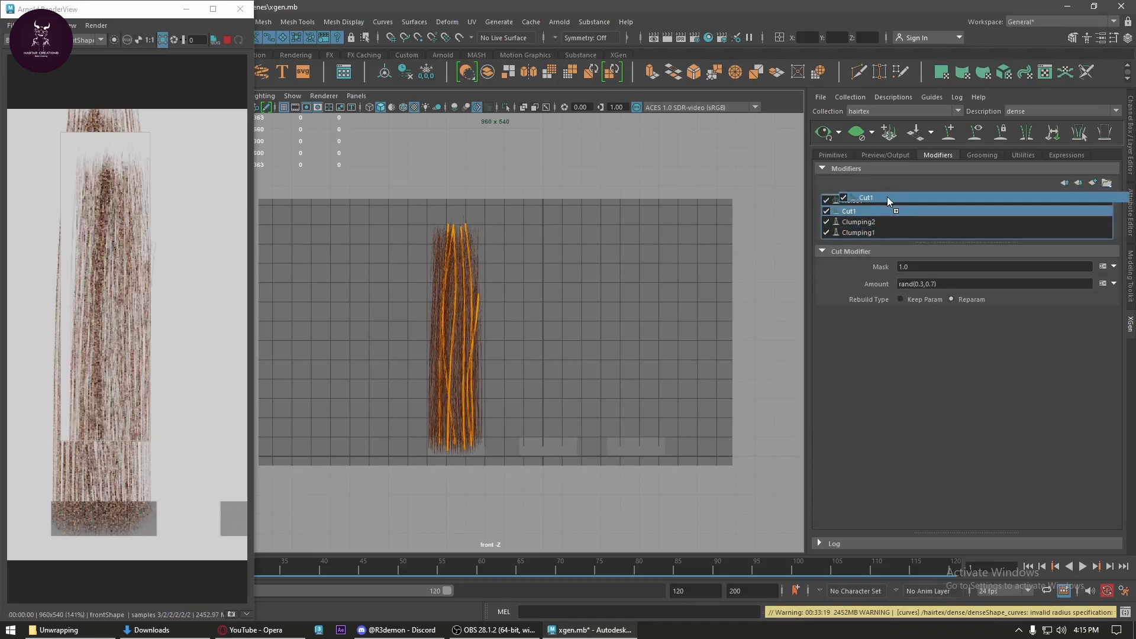
click(859, 223)
drag(869, 236, 869, 203)
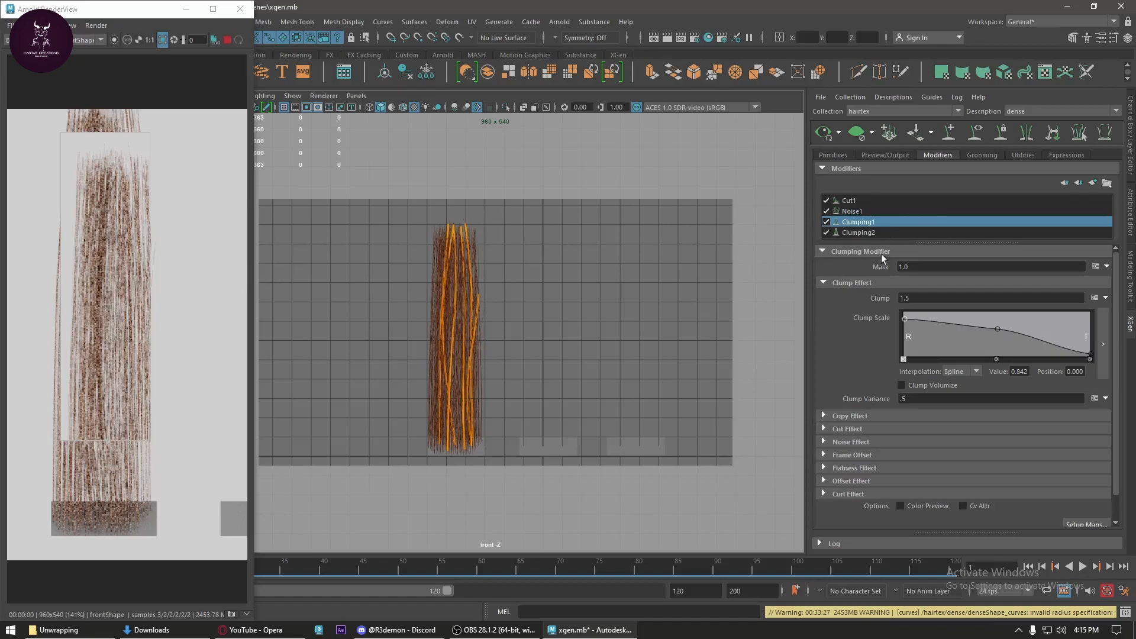
- Raise Clumping2's clump scale ramp to about 0.84 at the root and about 0.05 at the tip
click(868, 234)
drag(905, 335, 904, 319)
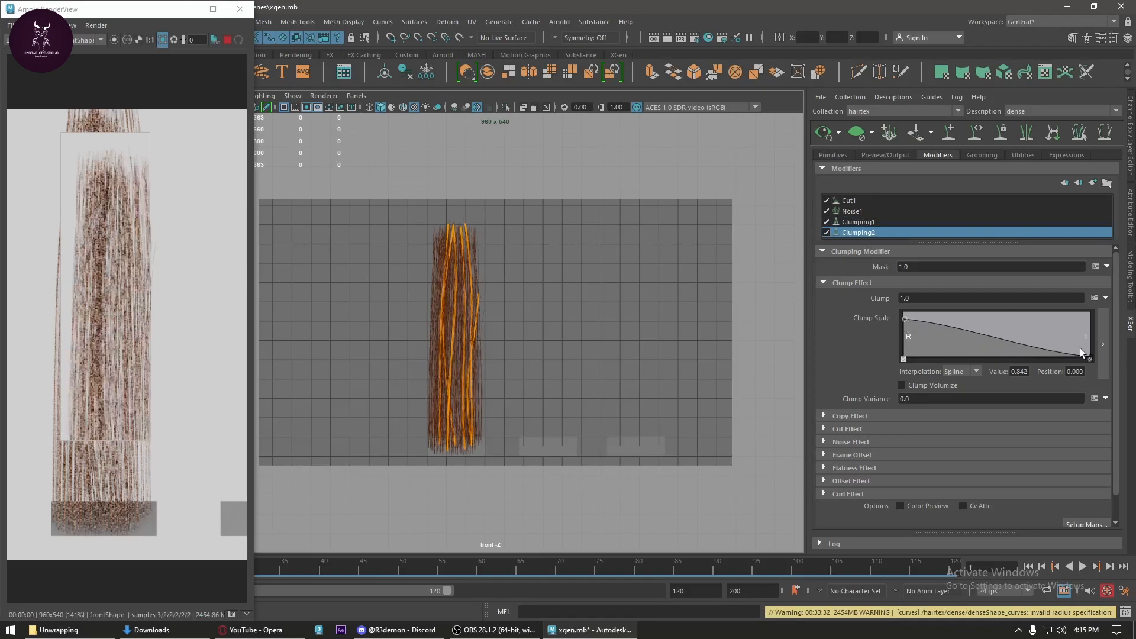
mouse_move(1090, 359)
mouse_down()
mouse_move(1085, 335)
mouse_move(1096, 363)
mouse_move(1083, 350)
mouse_up()
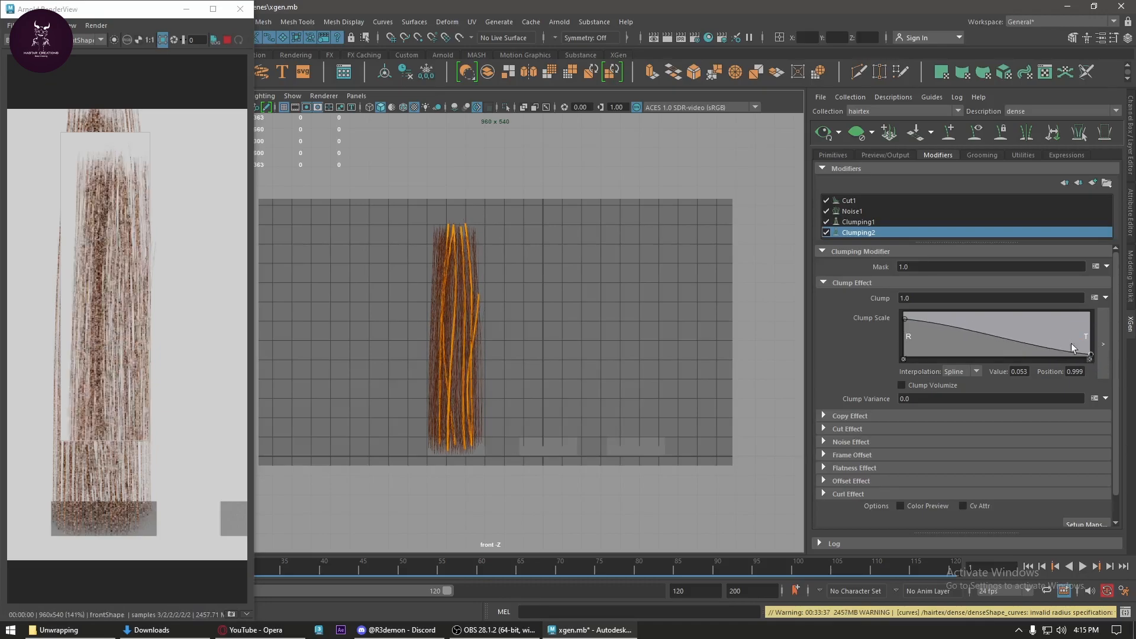
- Try a linear midpoint of about 0.72 on Clumping1's clump scale ramp, then remove that midpoint
click(898, 222)
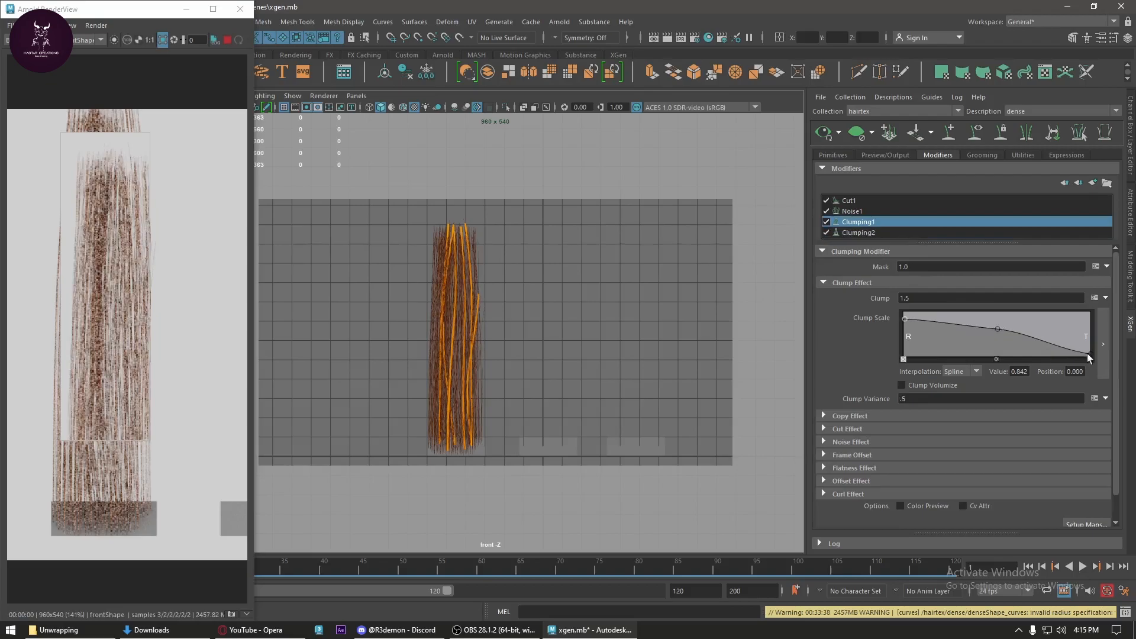
mouse_move(998, 329)
mouse_down()
mouse_move(999, 350)
mouse_move(999, 324)
mouse_up()
click(962, 372)
click(954, 389)
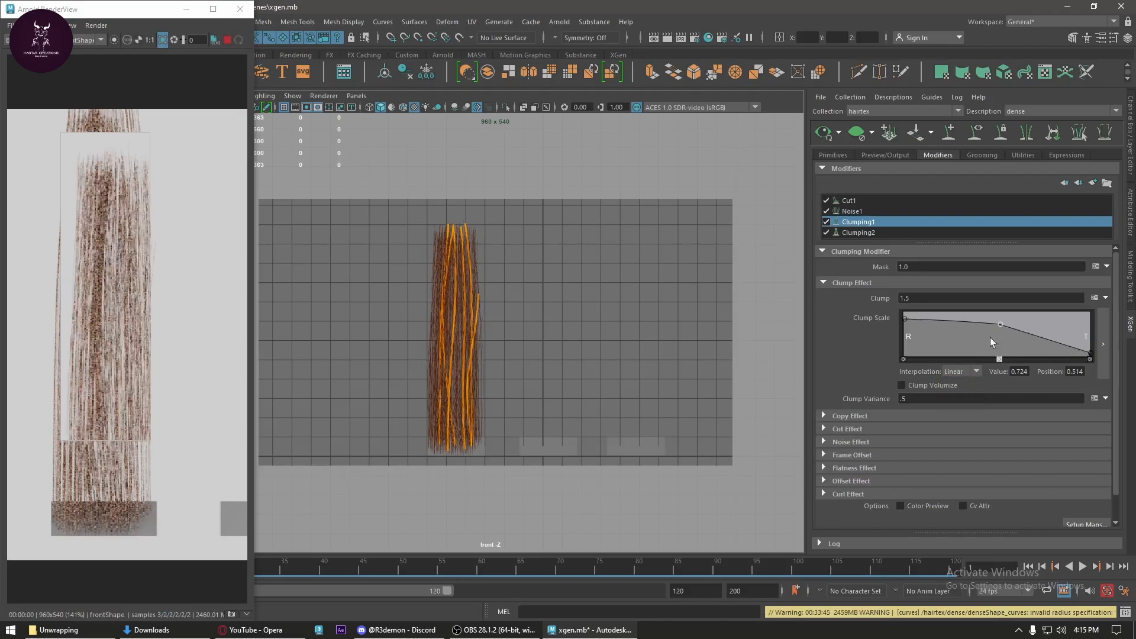
click(1000, 359)
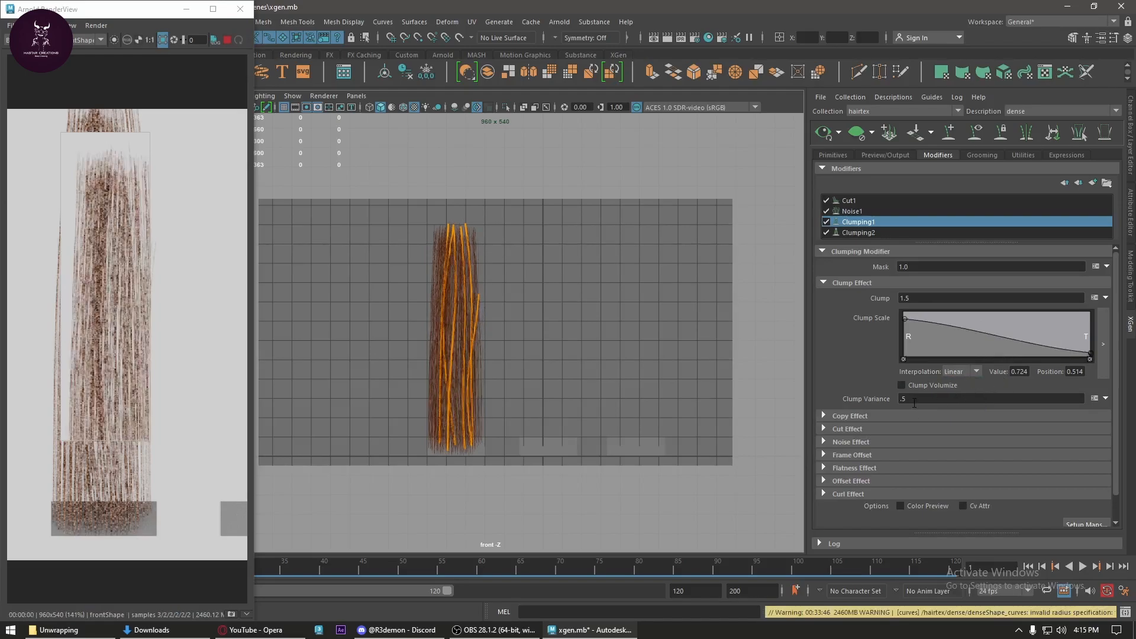
- Try a clump value of 5 on Clumping1 and settle on 1
double_click(901, 298)
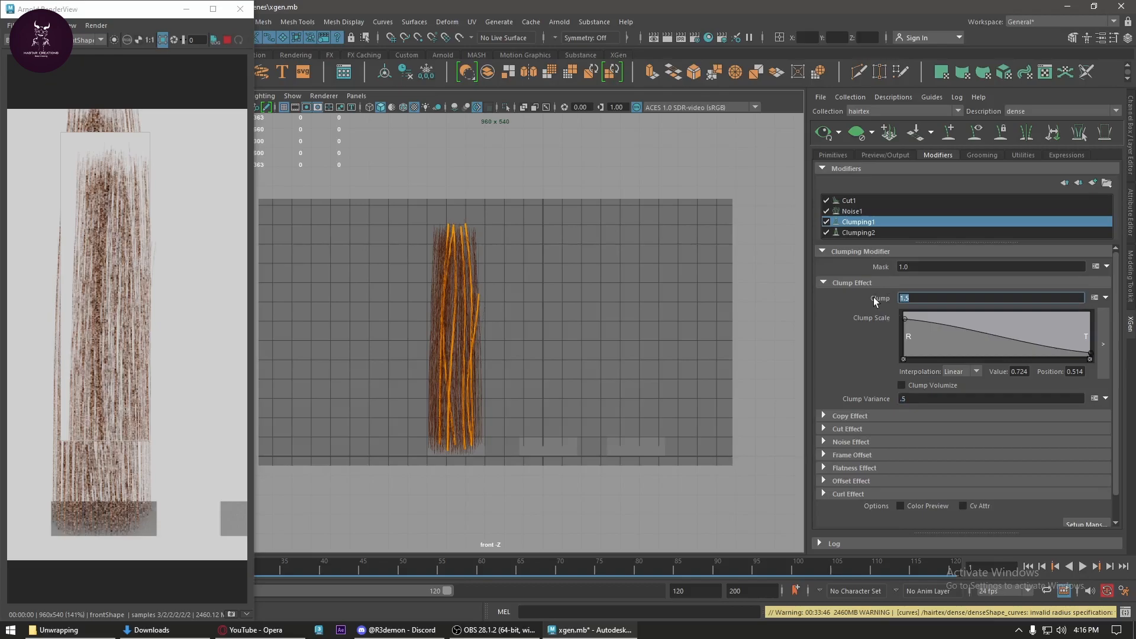
key(Return)
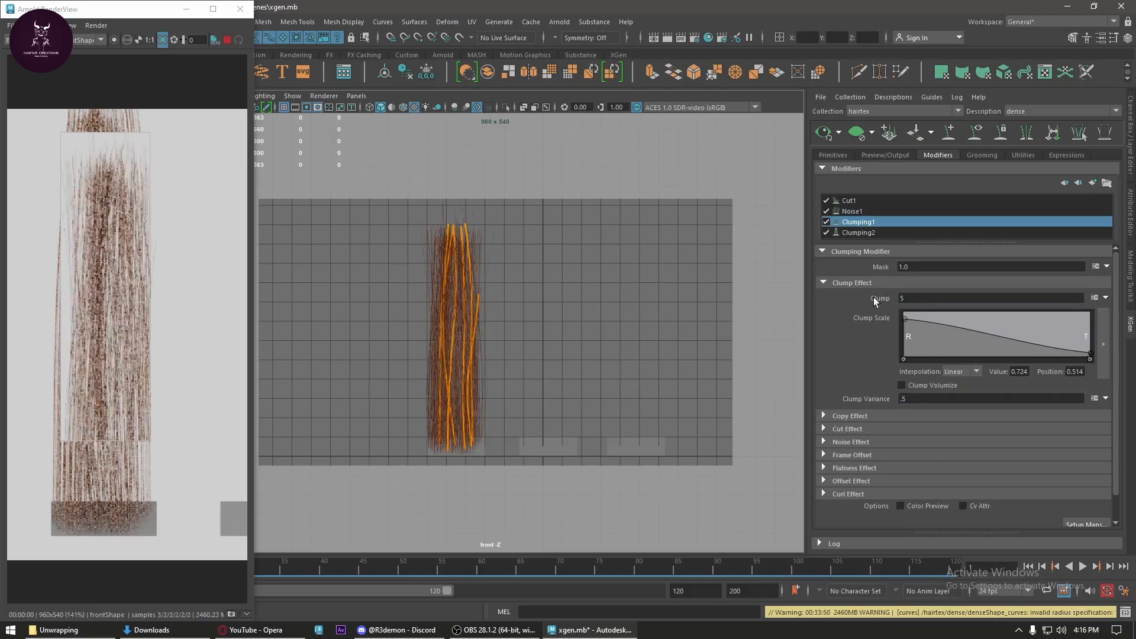
click(868, 292)
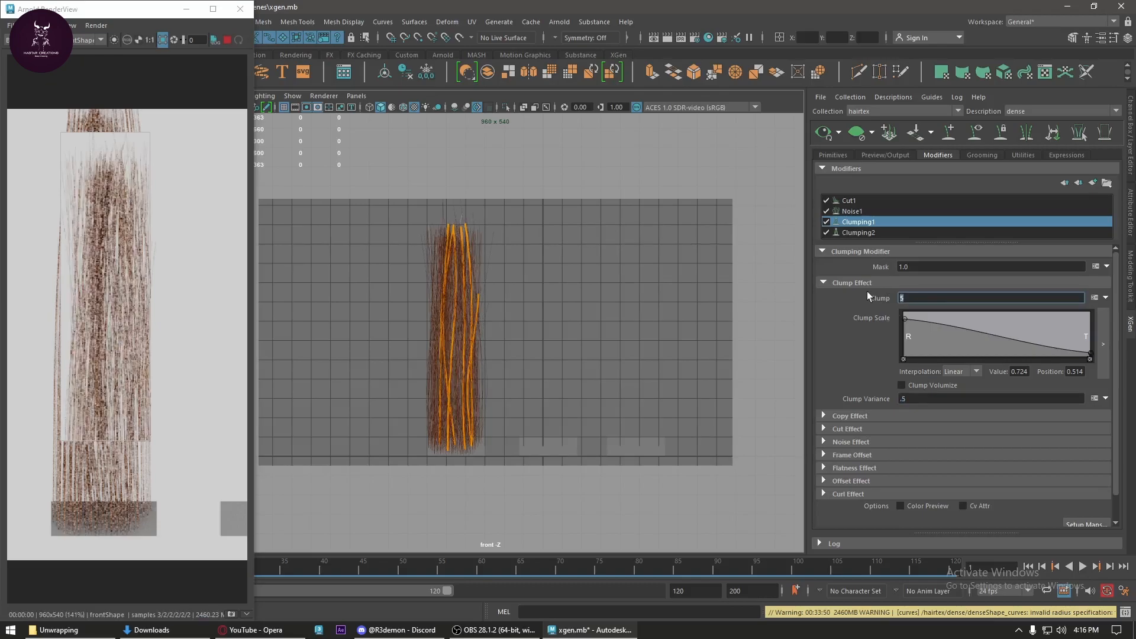
text(1)
key(Return)
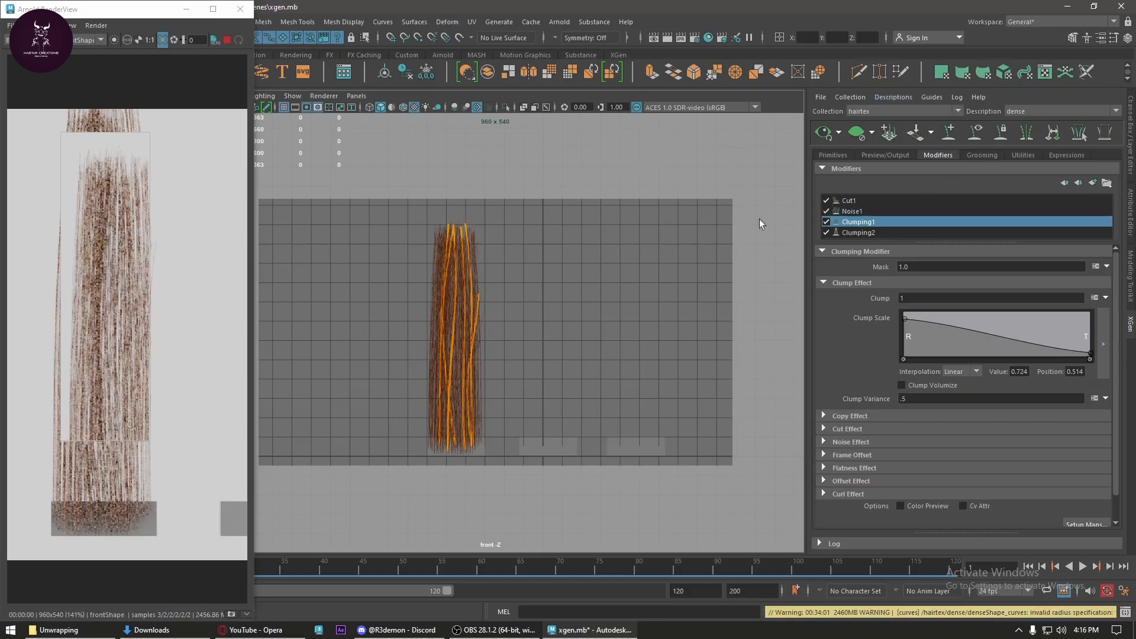
- Create a guide-controlled spline description named mid on the middle plane, stored in the hairtex collection with primitives generated randomly across the surface
click(566, 450)
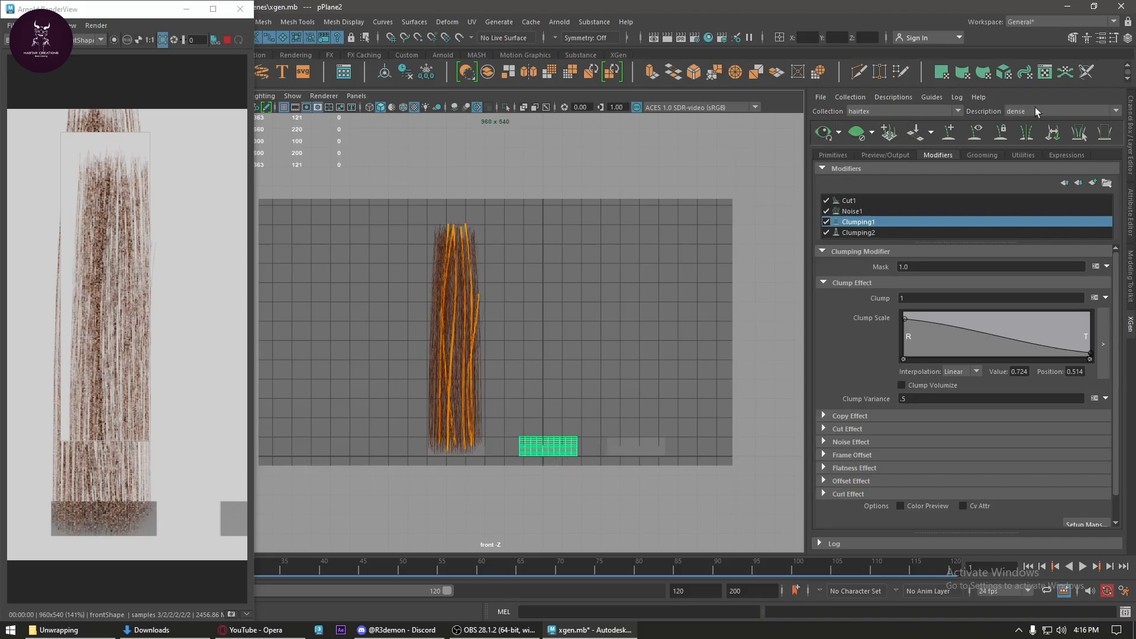
click(890, 97)
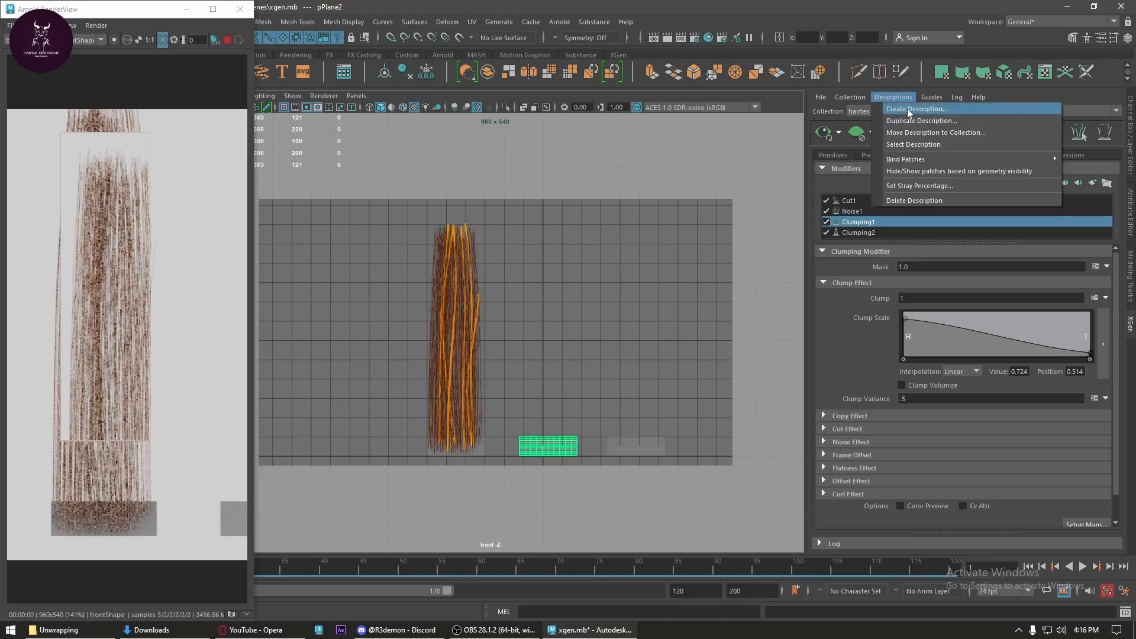
click(907, 109)
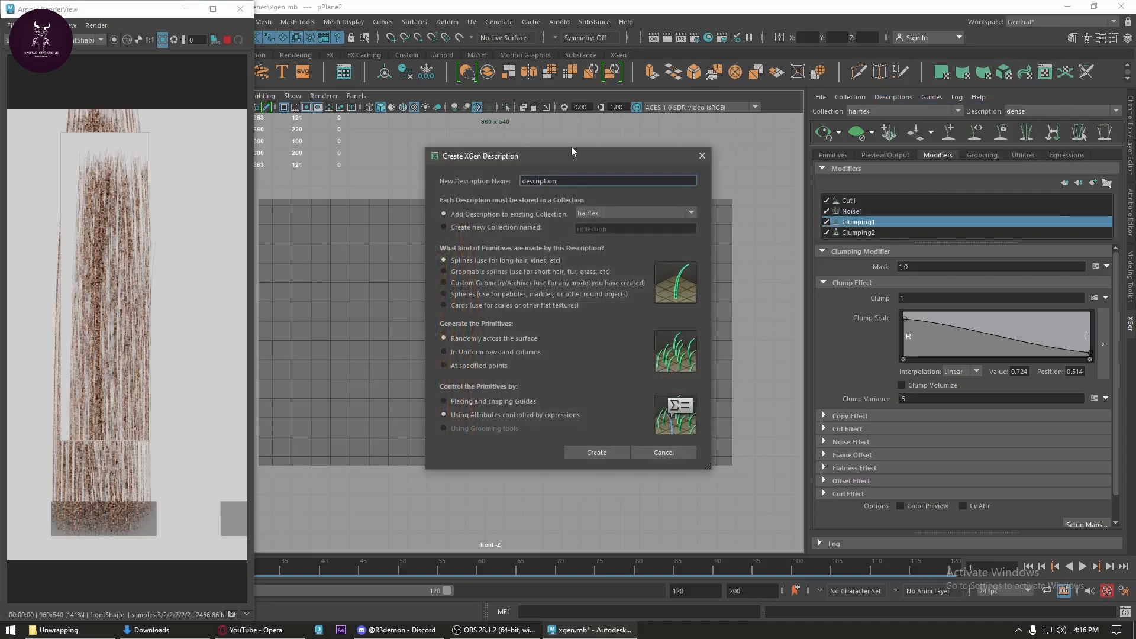
double_click(569, 181)
text(mid)
click(481, 402)
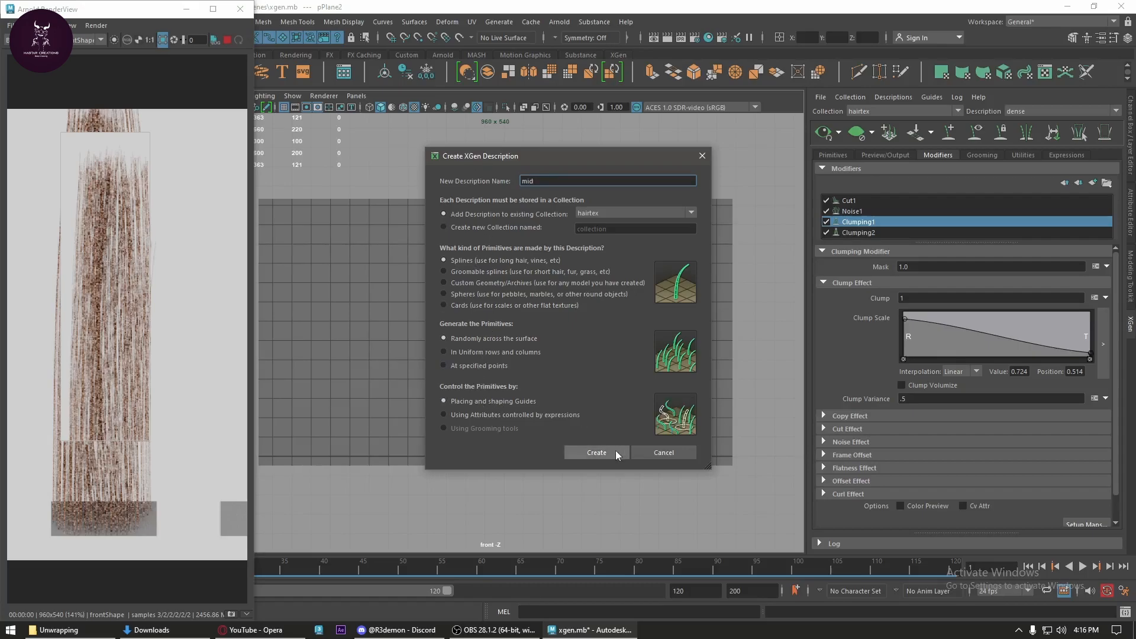
click(615, 450)
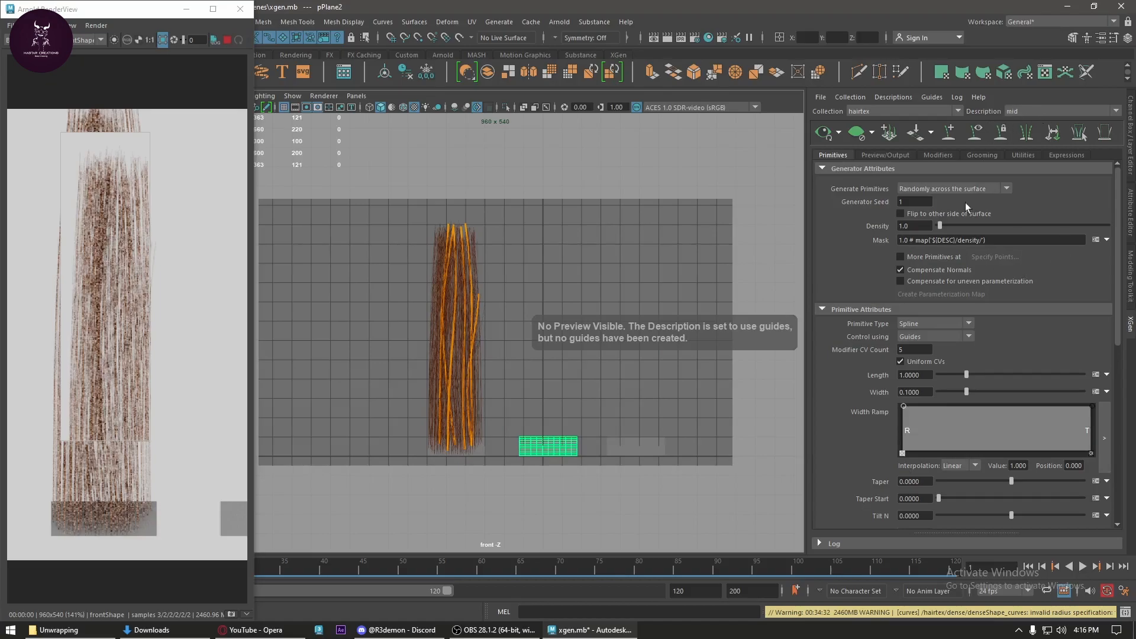
- Place three guides in a row across the middle plane for the mid description
click(963, 138)
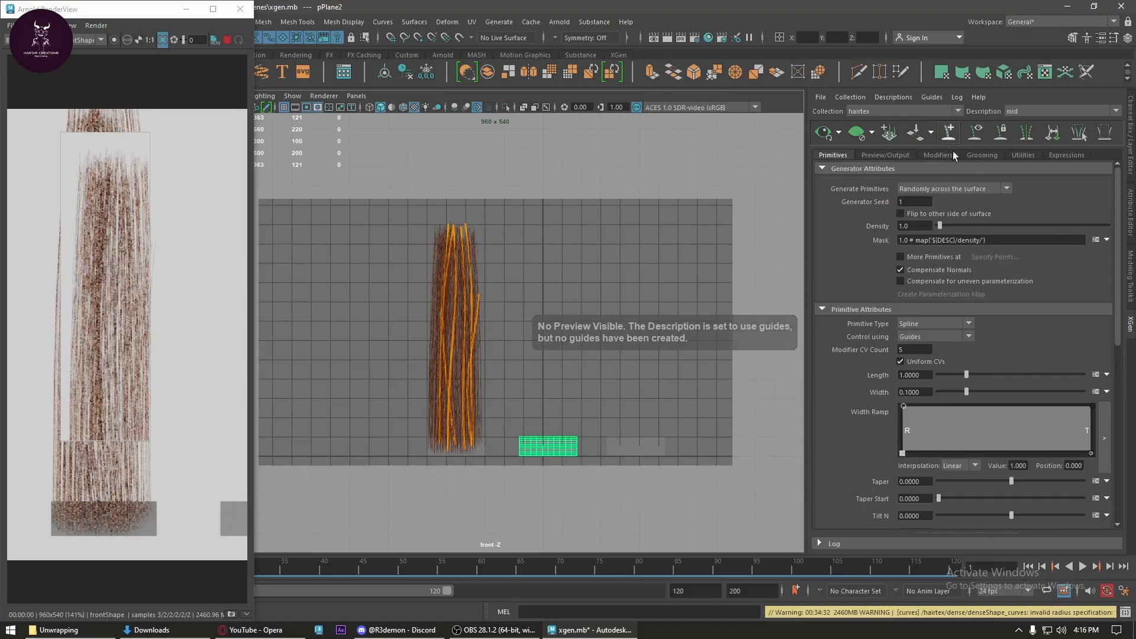
click(534, 442)
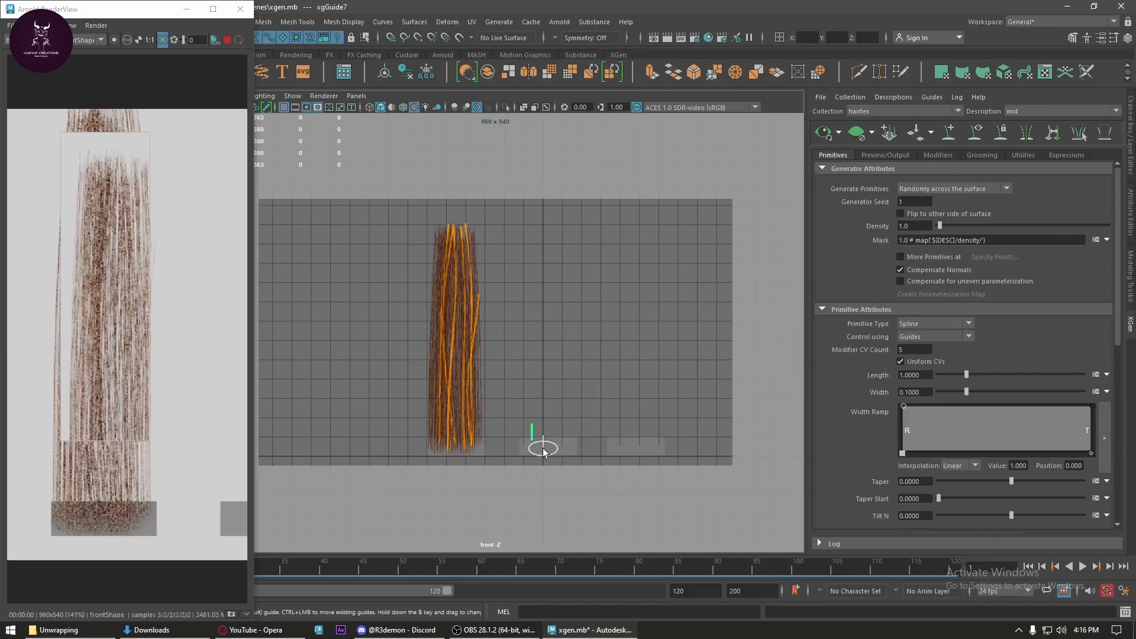
click(552, 441)
click(545, 441)
click(545, 441)
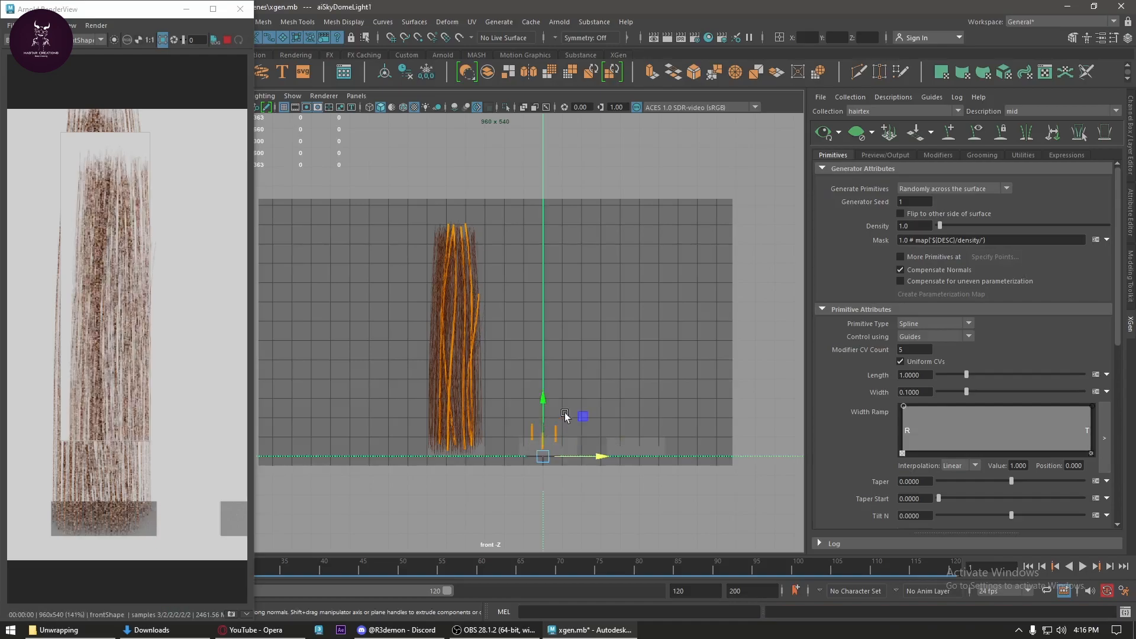
- Stretch the three mid guides vertically to about the dense strand's height, leaving the middle guide slightly longer than the outer two
click(540, 437)
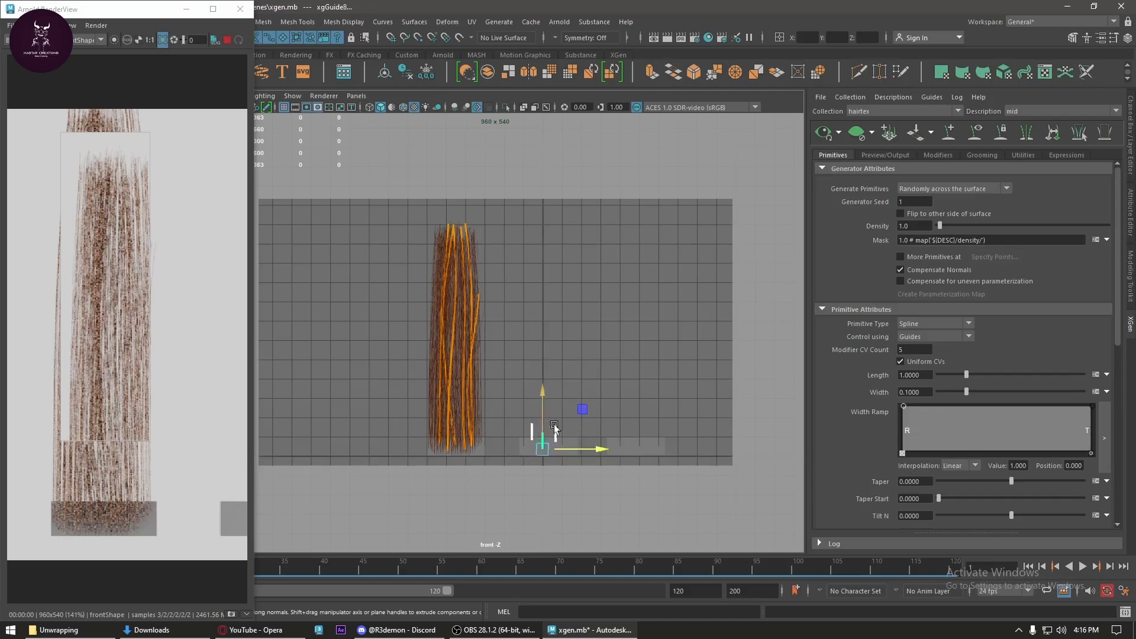
drag(542, 398, 538, 332)
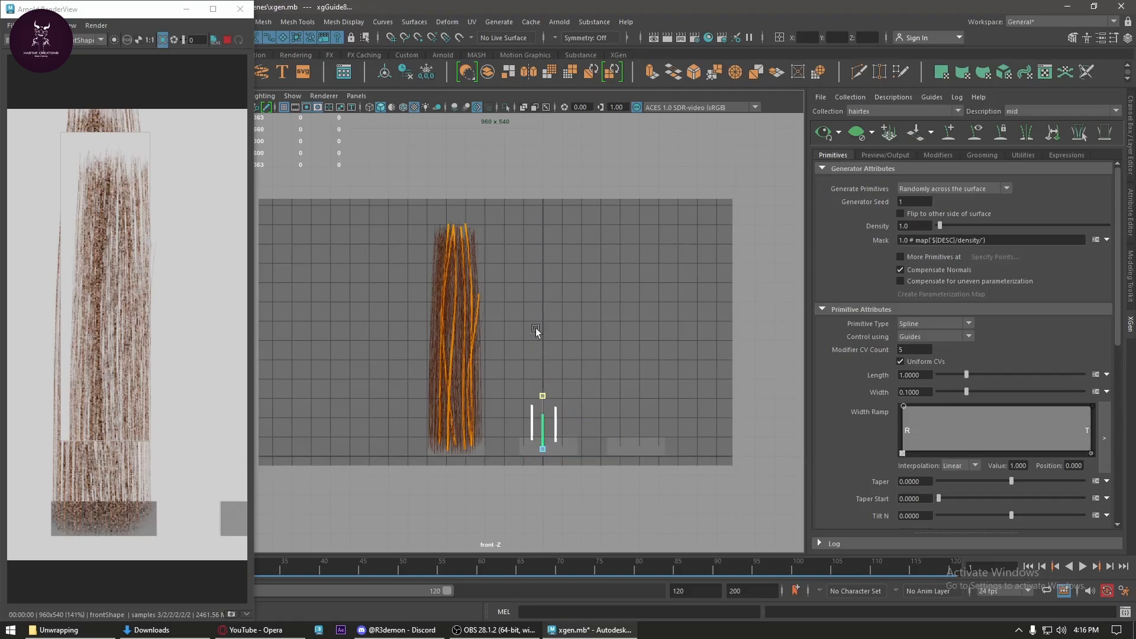
mouse_move(545, 395)
mouse_down()
mouse_move(543, 367)
mouse_move(544, 382)
mouse_up()
click(537, 375)
drag(579, 216, 521, 252)
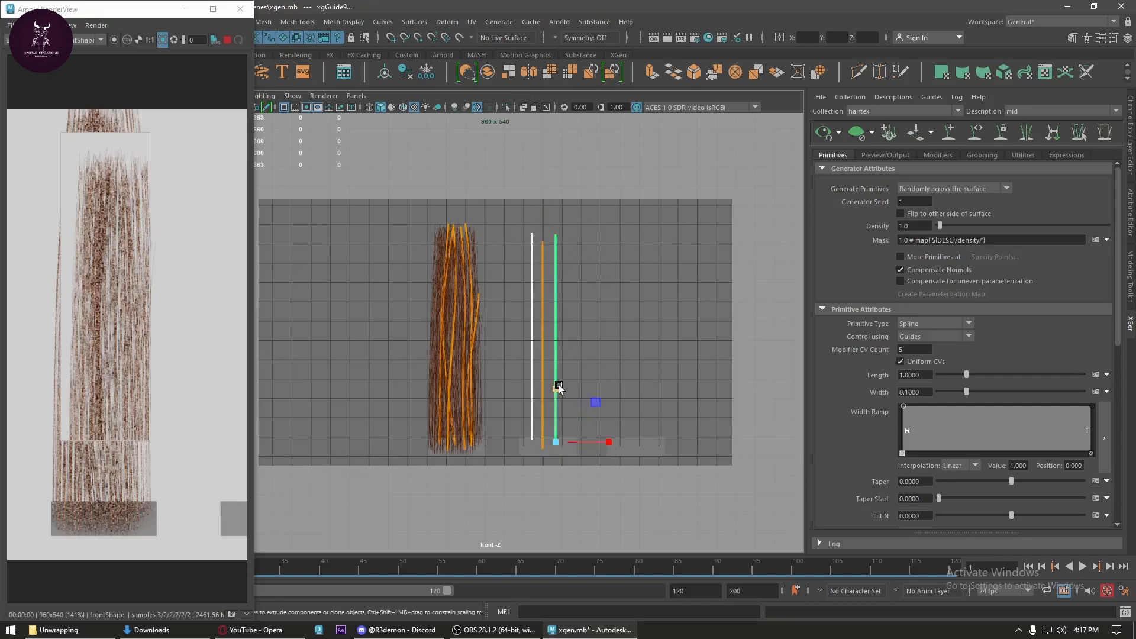
drag(557, 392, 557, 393)
drag(585, 230, 523, 276)
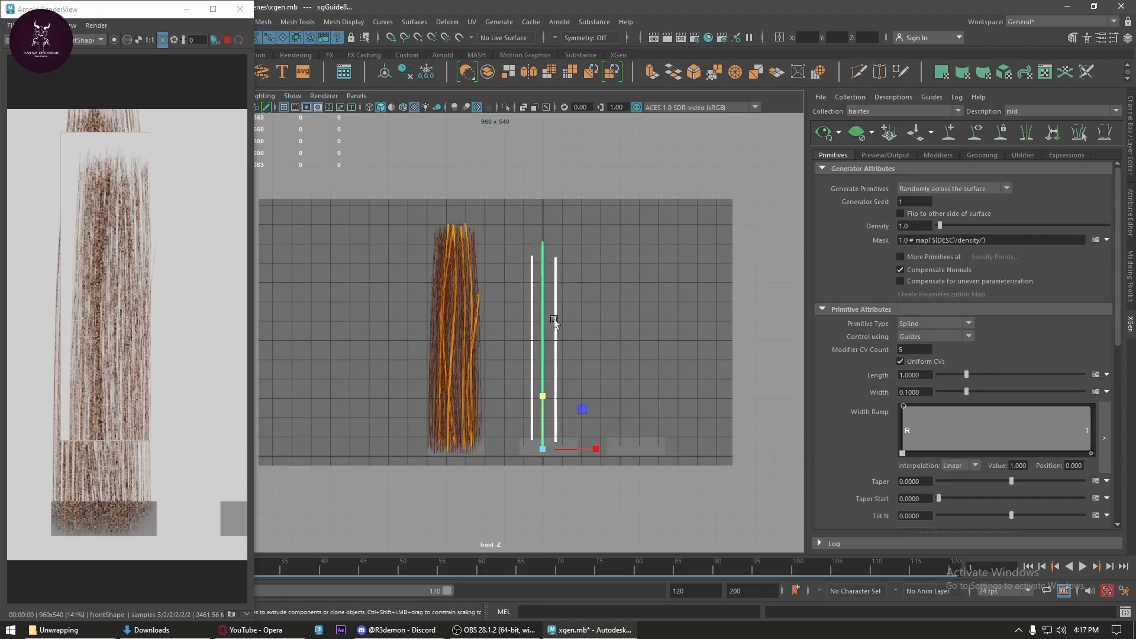
click(543, 392)
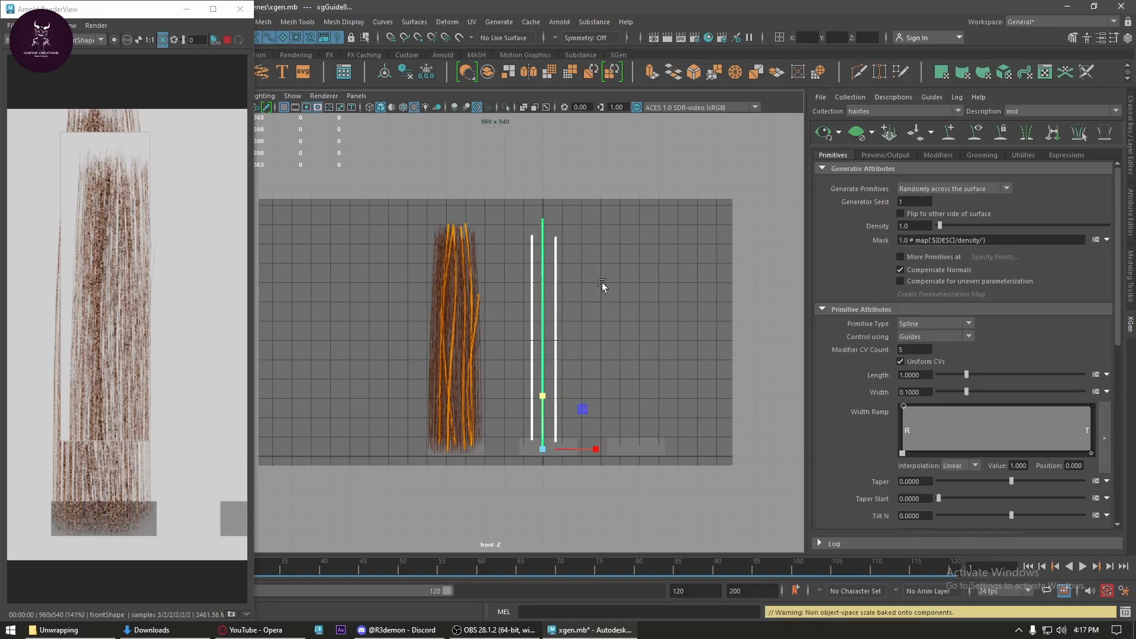
- Bend the middle guide into a soft S-shape by its vertices, and rebuild it with a CV count of 7
right_drag(622, 297, 550, 277)
drag(516, 303, 562, 304)
drag(568, 346, 553, 375)
right_drag(544, 305, 586, 287)
scroll(910, 484, down, 6)
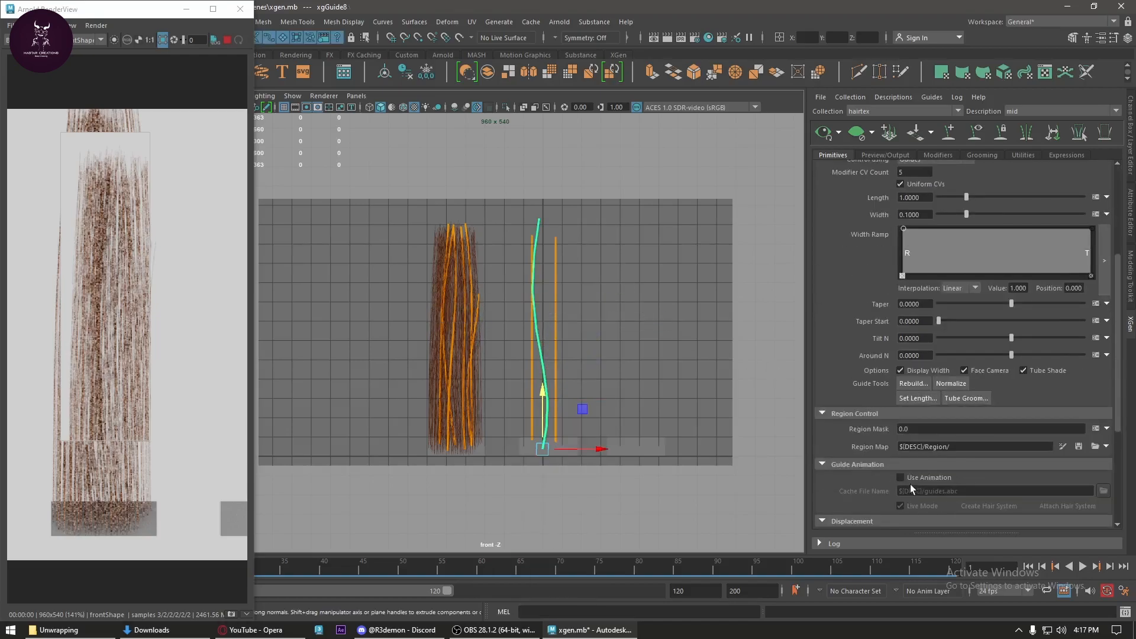
scroll(922, 470, down, 1)
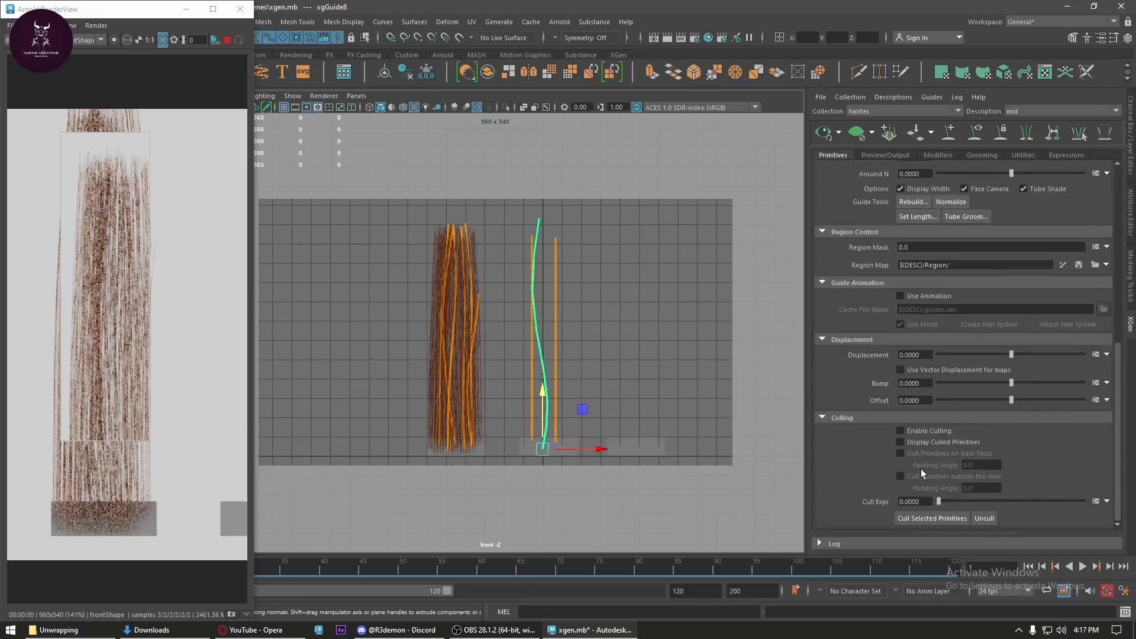
scroll(921, 470, up, 2)
click(913, 307)
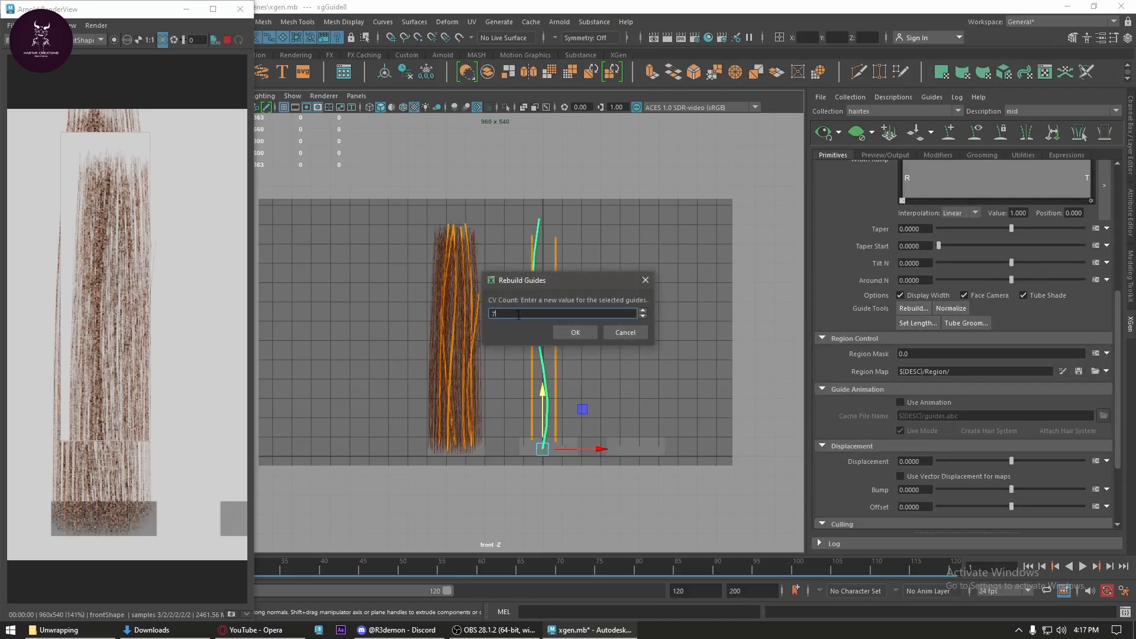
click(574, 332)
- Refine the middle guide's S-curve by moving its vertices, leaning its tip towards the guide on its right
right_drag(609, 272, 527, 256)
drag(496, 307, 495, 308)
mouse_move(566, 289)
mouse_down()
mouse_move(575, 288)
mouse_move(564, 289)
mouse_up()
click(552, 375)
mouse_move(548, 381)
mouse_down()
mouse_move(552, 371)
mouse_move(546, 395)
mouse_up()
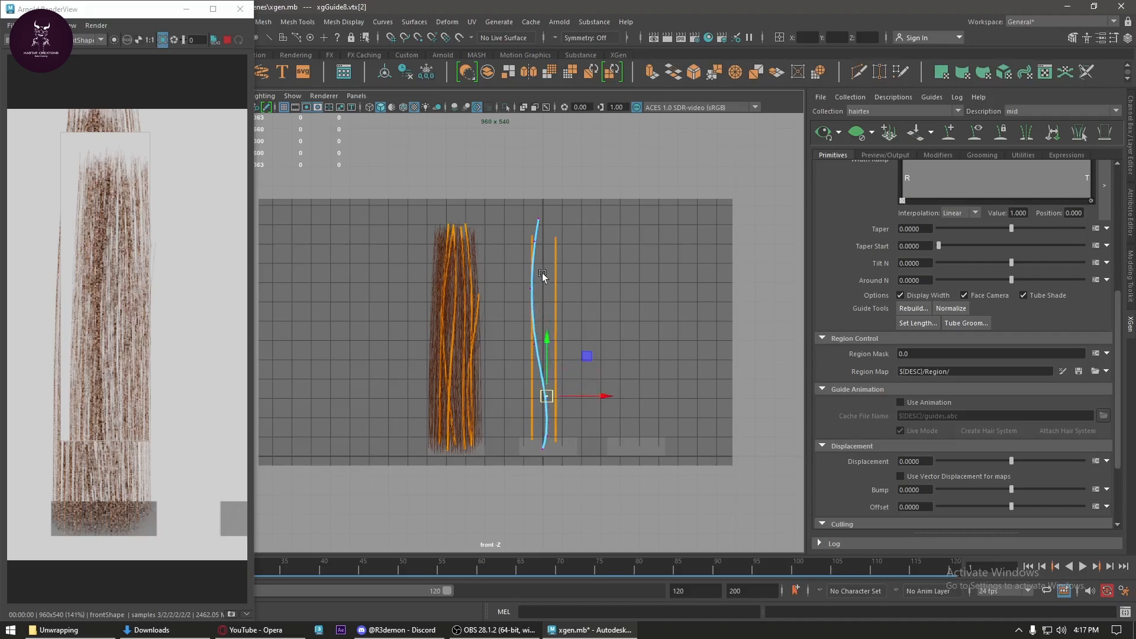
click(539, 218)
mouse_move(557, 223)
mouse_down()
mouse_move(580, 239)
mouse_move(574, 220)
mouse_up()
click(533, 241)
click(550, 218)
drag(546, 278, 529, 300)
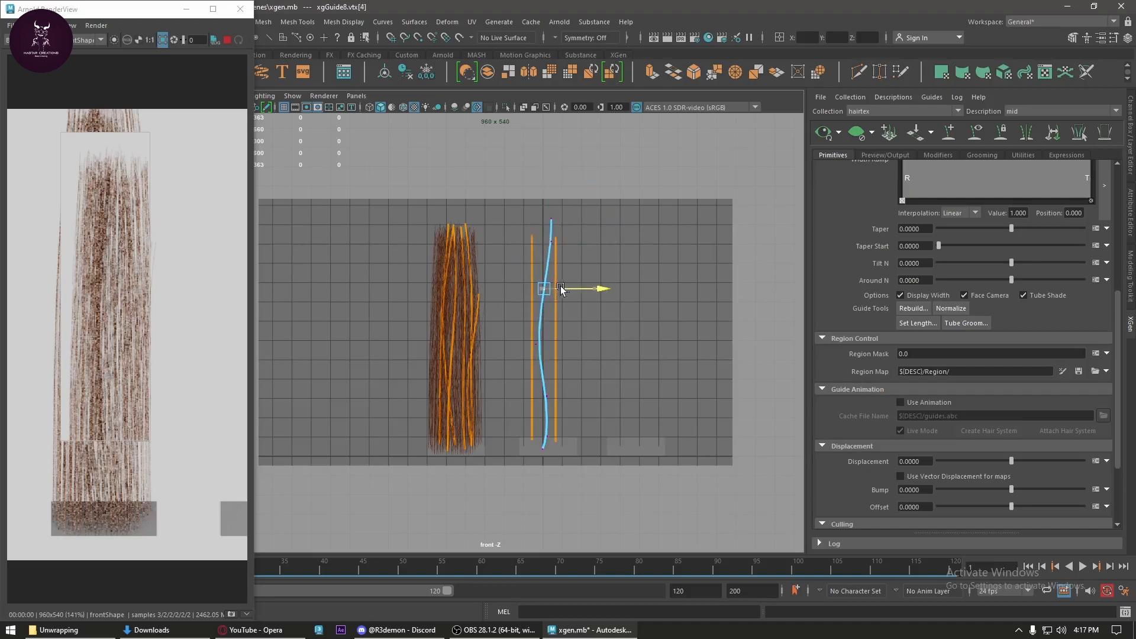
right_drag(545, 253, 587, 236)
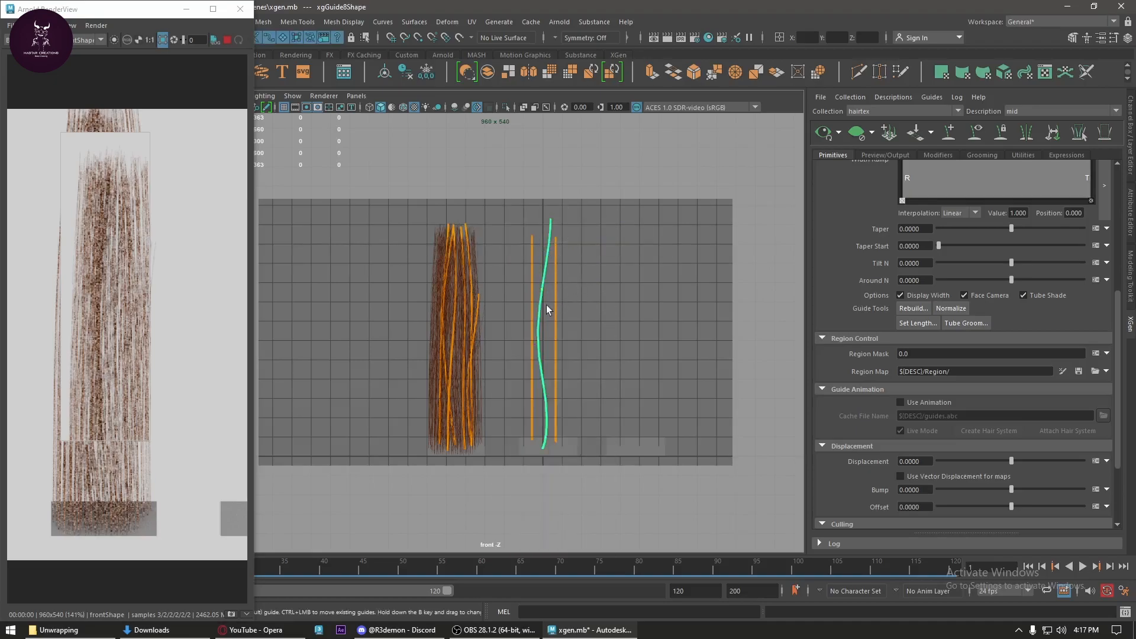
- Bend the left guide of the mid description by its vertices, bowing its lower part outwards and its tip inwards
key(w)
click(555, 337)
click(554, 339)
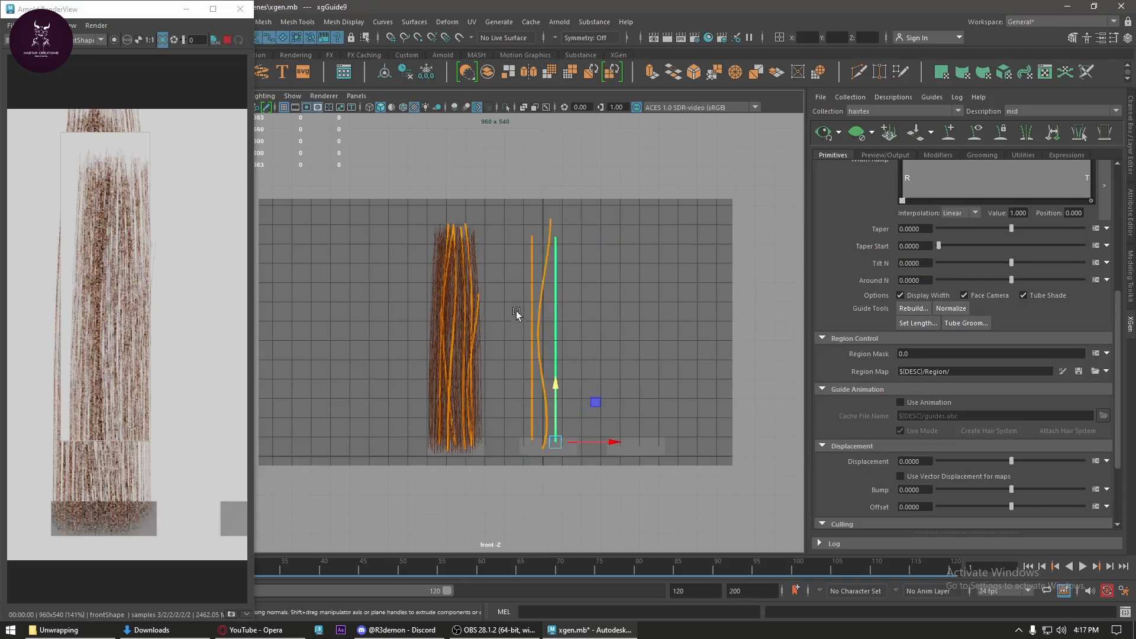
right_drag(568, 301, 527, 258)
drag(530, 214, 523, 247)
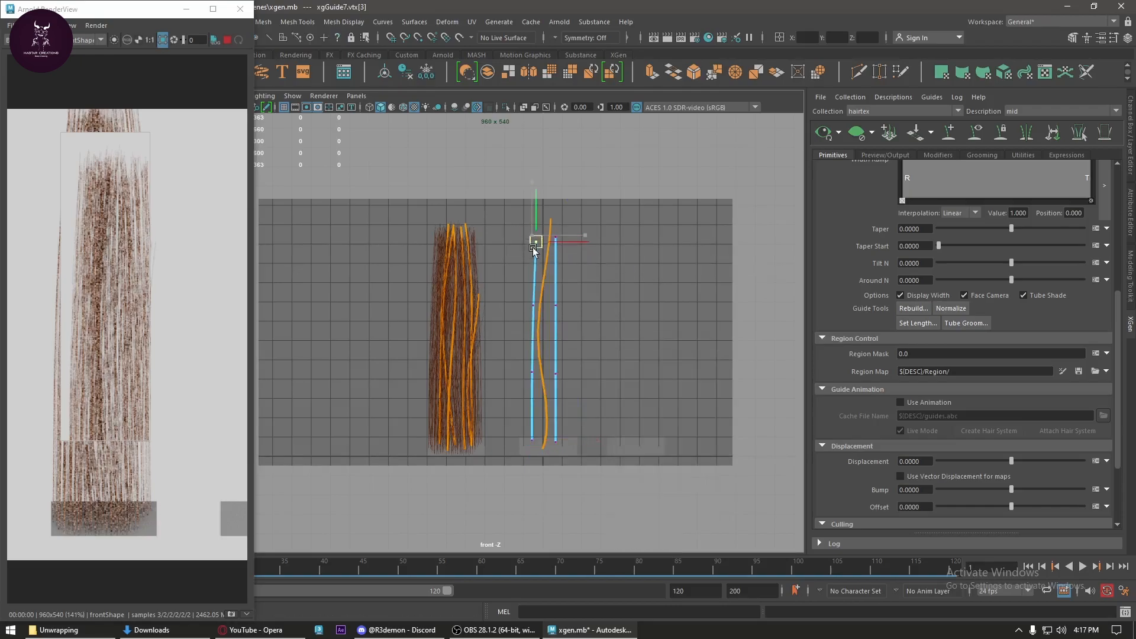
mouse_move(540, 290)
mouse_down()
mouse_move(512, 326)
mouse_move(570, 304)
mouse_up()
mouse_move(537, 367)
mouse_down()
mouse_move(519, 392)
mouse_move(524, 409)
mouse_up()
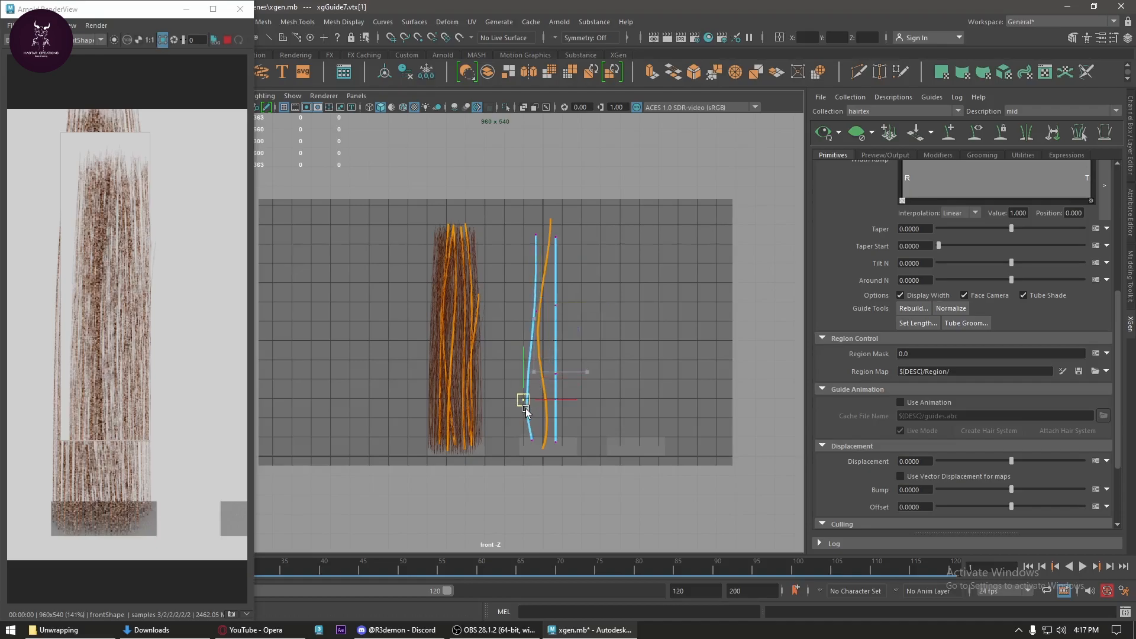
- Bend the right guide's vertices so its tip leans inwards across the middle guide and its body bows slightly outwards
mouse_move(566, 294)
mouse_down()
mouse_move(539, 327)
mouse_move(563, 299)
mouse_up()
mouse_move(573, 229)
mouse_down()
mouse_move(555, 239)
mouse_move(542, 220)
mouse_up()
mouse_move(565, 287)
mouse_down()
mouse_move(544, 303)
mouse_move(578, 290)
mouse_up()
mouse_move(572, 361)
mouse_down()
mouse_move(554, 385)
mouse_move(579, 371)
mouse_up()
- Lower the left guide's tip, lean it outwards, and curve the guide's upper half inwards towards the middle guide
drag(544, 227, 523, 241)
drag(540, 237, 540, 250)
drag(545, 305, 550, 332)
mouse_move(524, 244)
mouse_down()
mouse_move(541, 266)
mouse_move(531, 258)
mouse_up()
right_drag(544, 265, 587, 244)
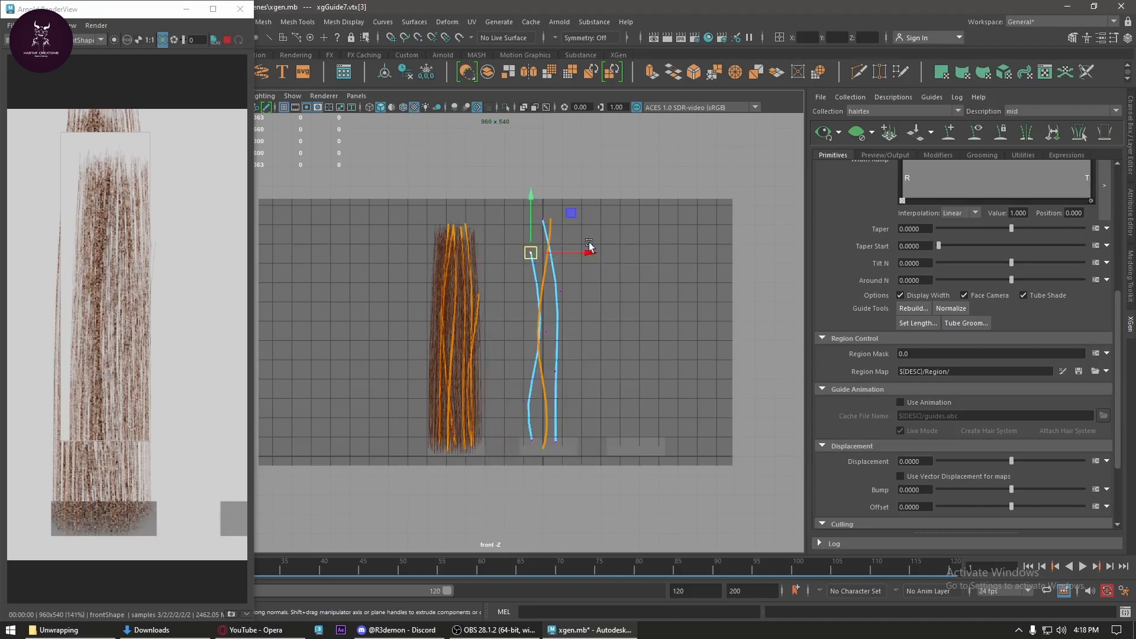
- Add a fourth guide between the left and middle guides and curve it across to the right side of the strand
click(951, 134)
click(538, 444)
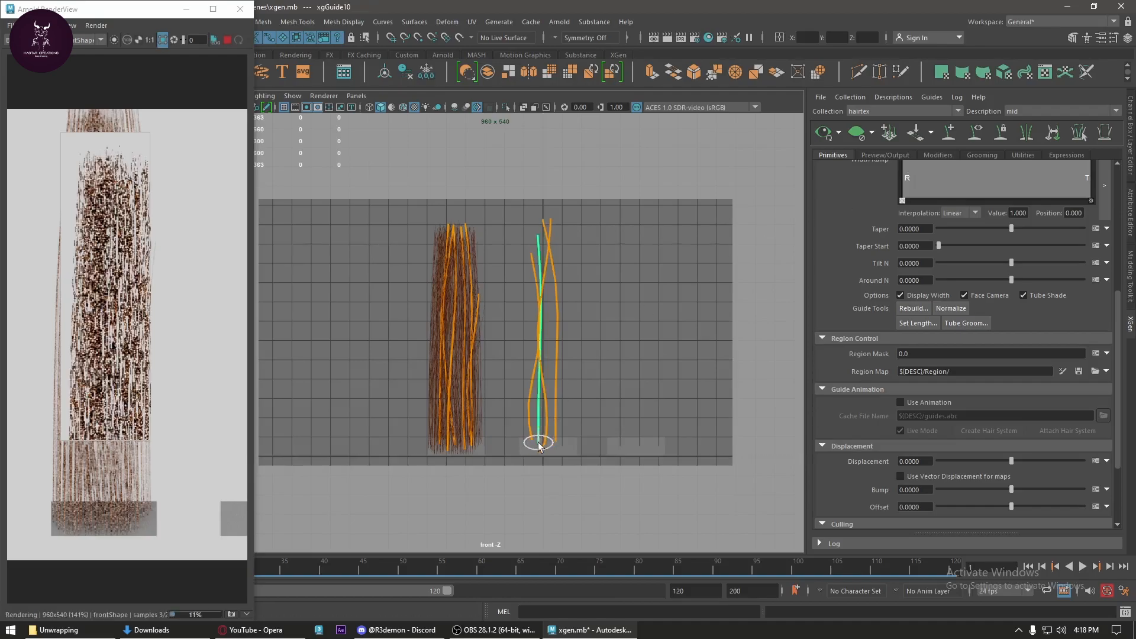
key(w)
right_drag(628, 244, 553, 243)
drag(545, 232, 569, 261)
drag(548, 365, 578, 372)
drag(568, 328, 579, 407)
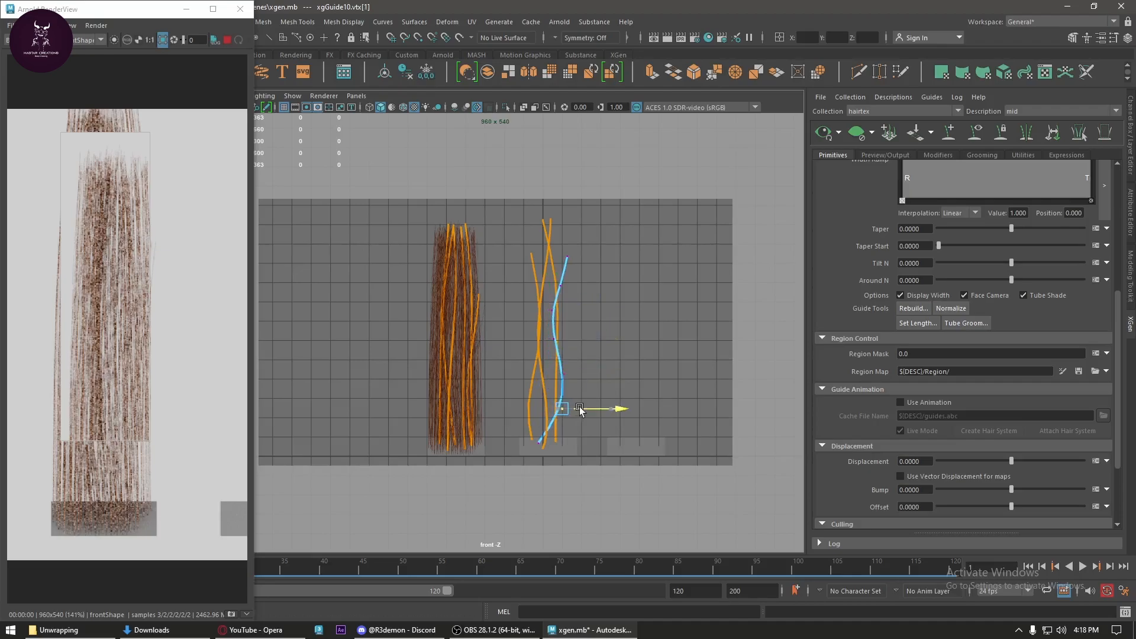
right_drag(551, 285, 606, 259)
click(573, 314)
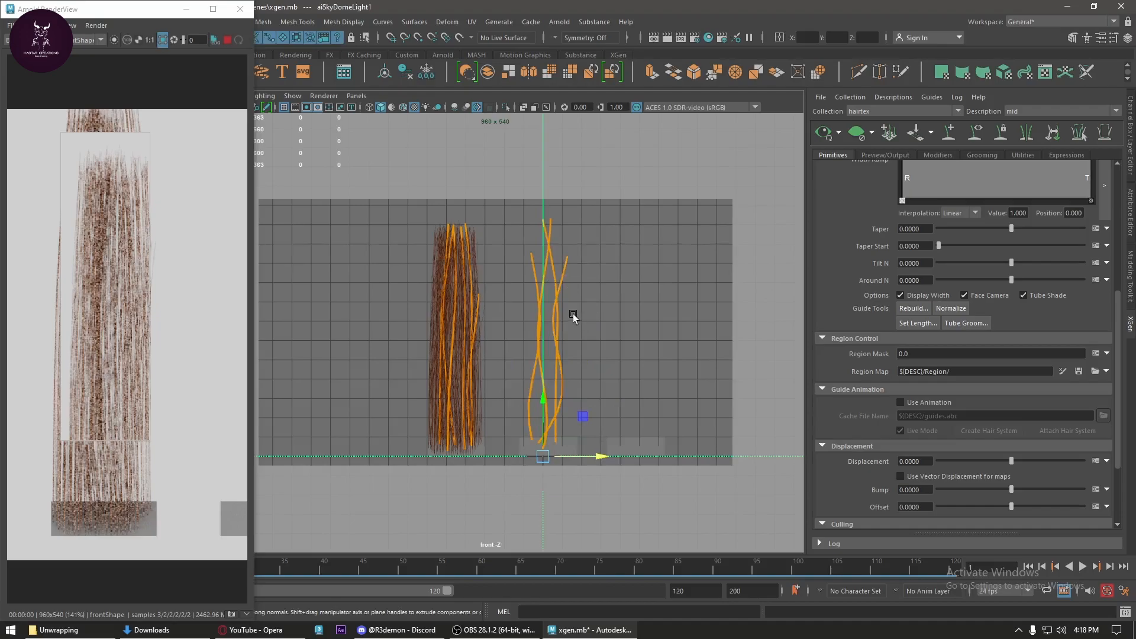
- Compare against the dense description's density and set the mid description's density to 50
scroll(960, 240, up, 5)
click(957, 214)
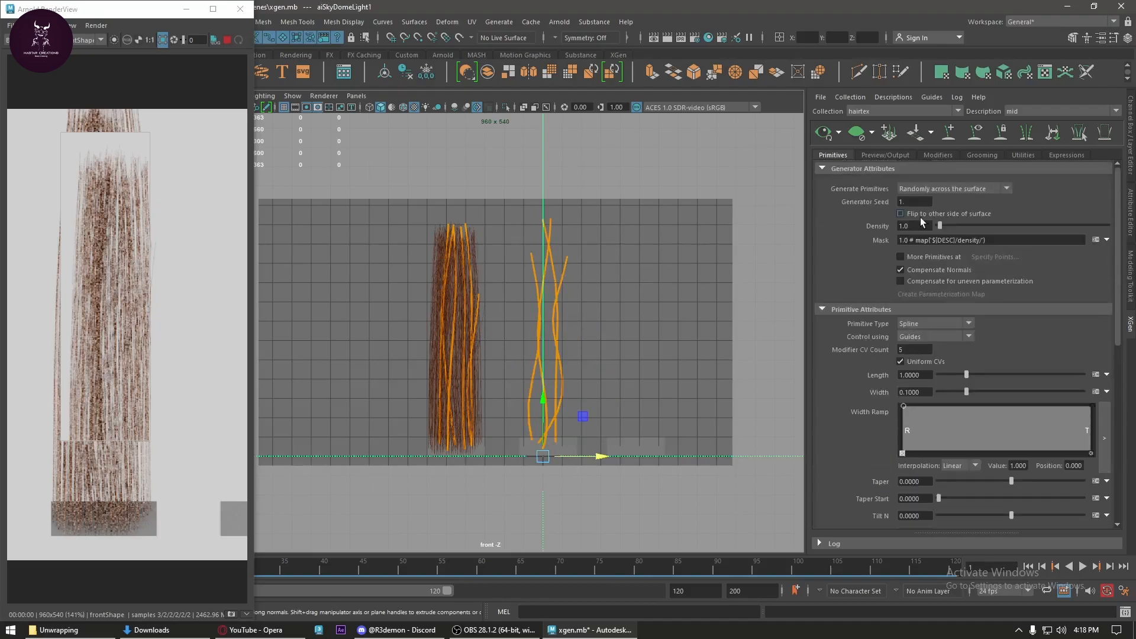
click(921, 217)
drag(940, 226, 972, 236)
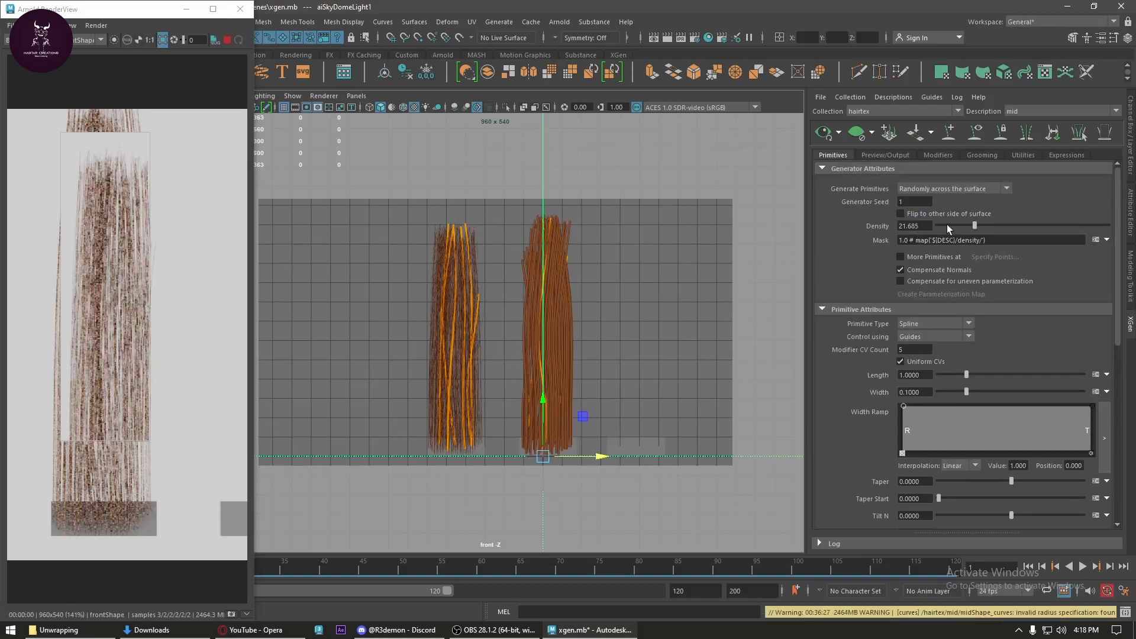
click(1028, 111)
click(1031, 123)
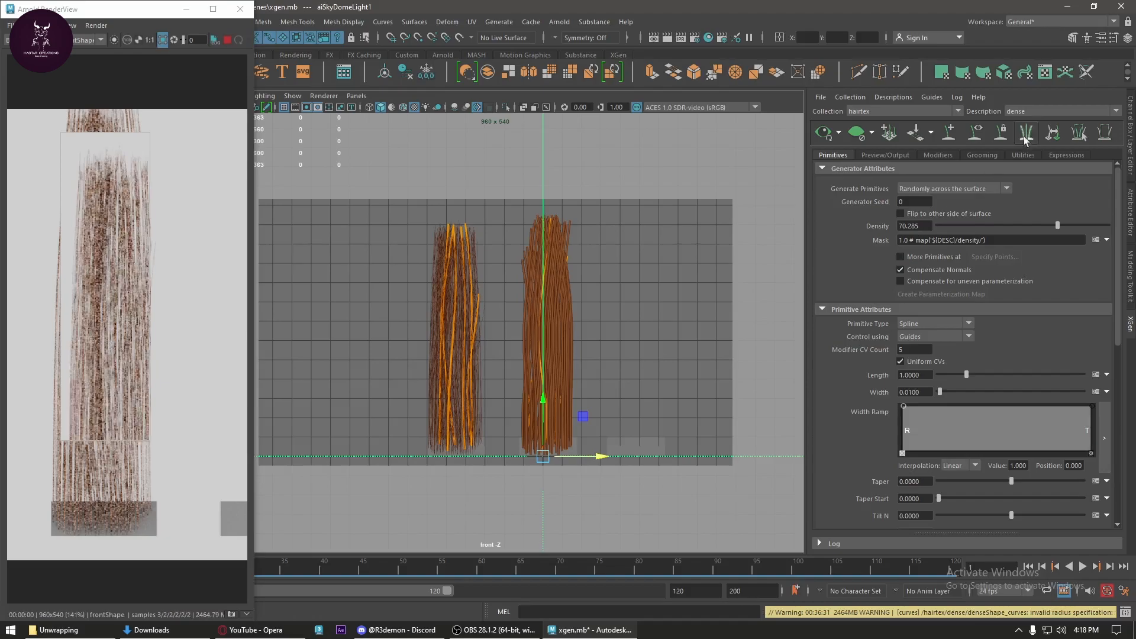
click(1033, 115)
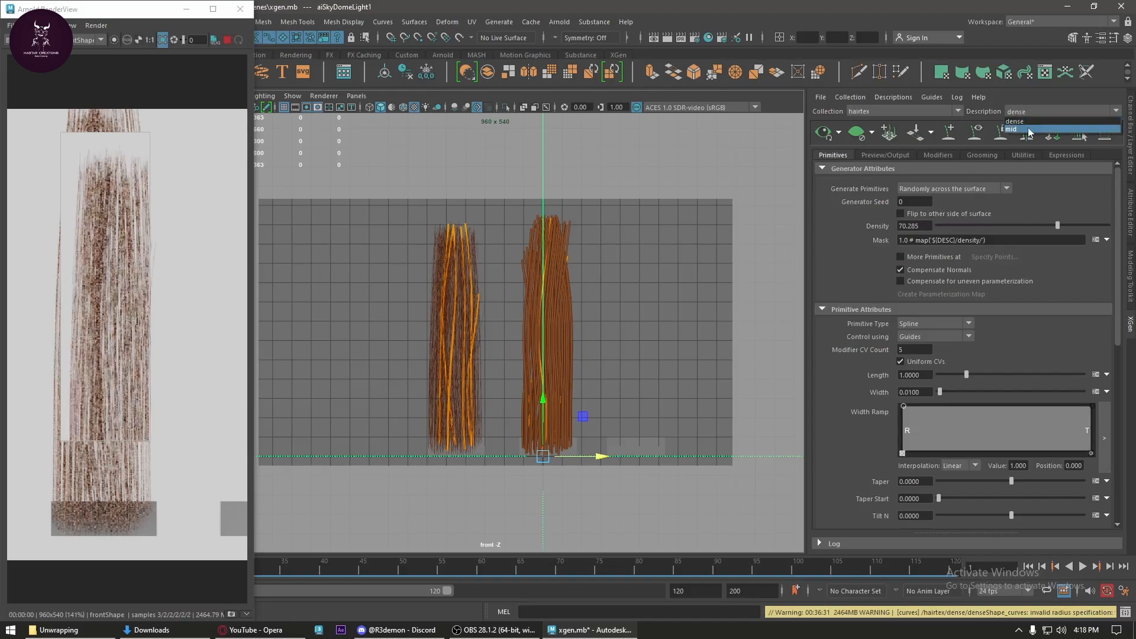
click(1029, 129)
text(50)
key(Return)
- Check the dense description's width and set the mid description's width to the same value, 0.01
click(1013, 113)
click(1026, 121)
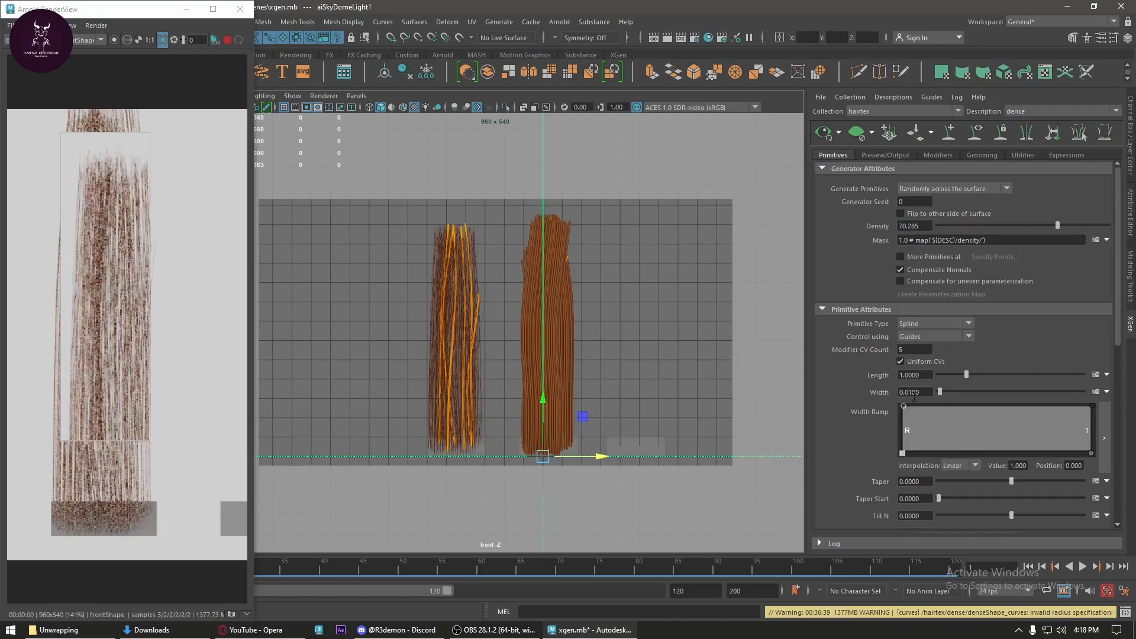
click(1053, 112)
click(1029, 129)
click(915, 393)
text(0.01)
key(Return)
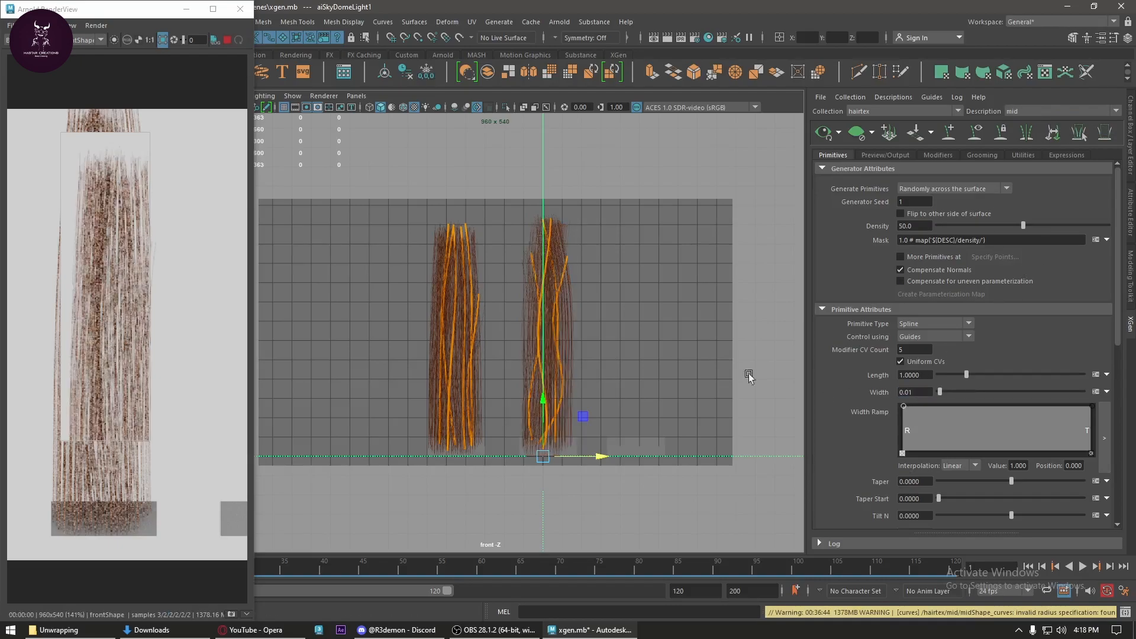
- Redraw the crop region in the Arnold render so it covers both the dense and mid strands
scroll(149, 373, down, 5)
click(149, 364)
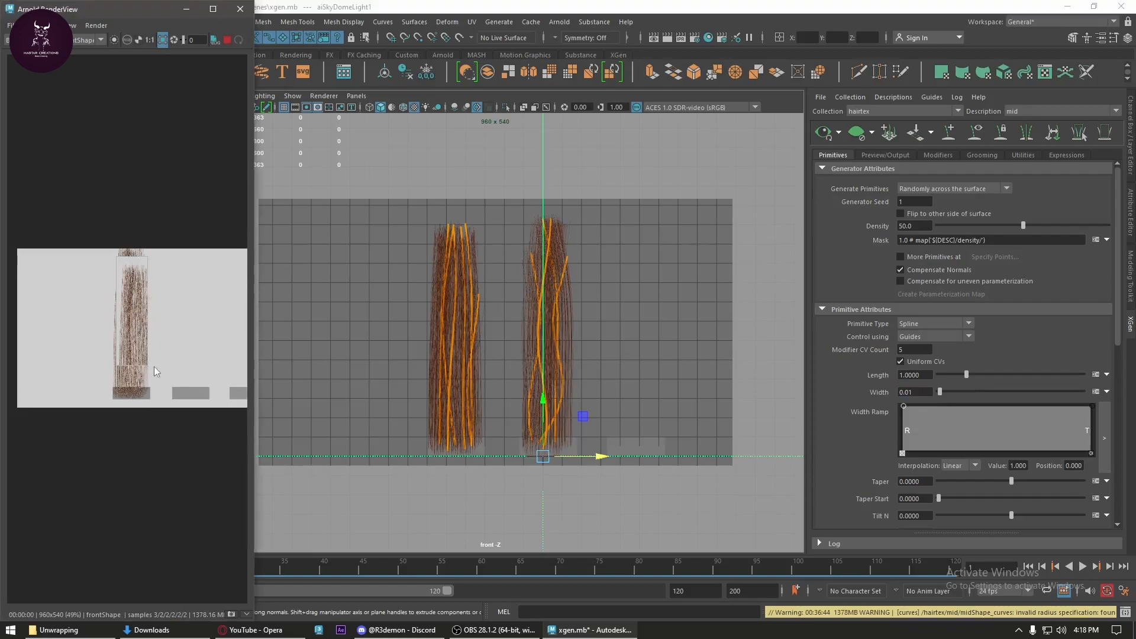
click(162, 41)
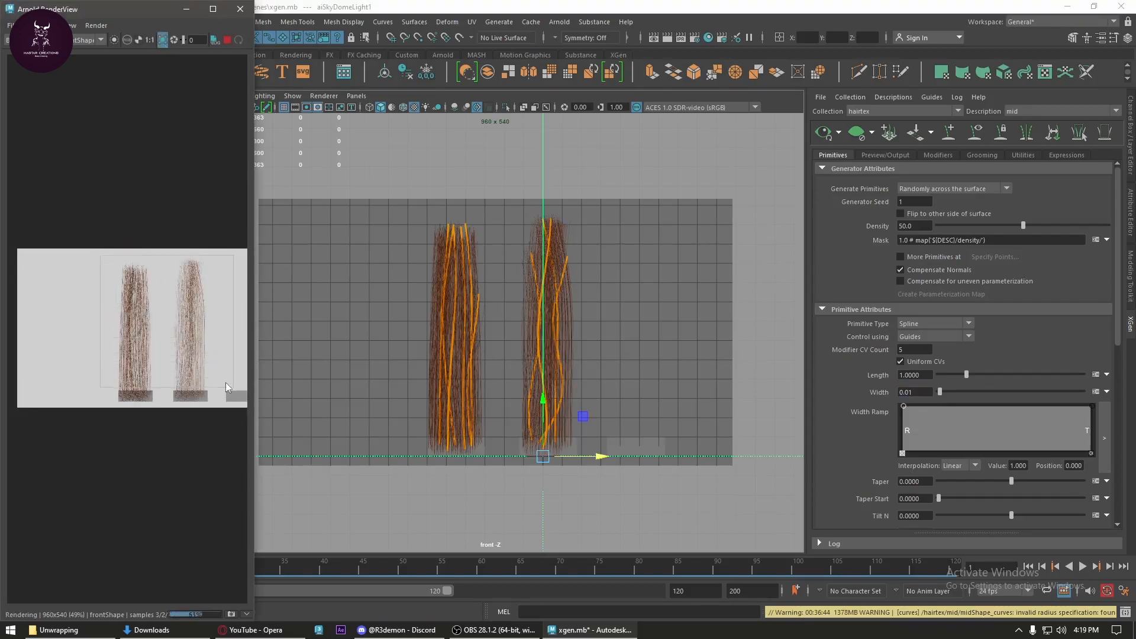
scroll(216, 361, up, 2)
scroll(211, 346, up, 3)
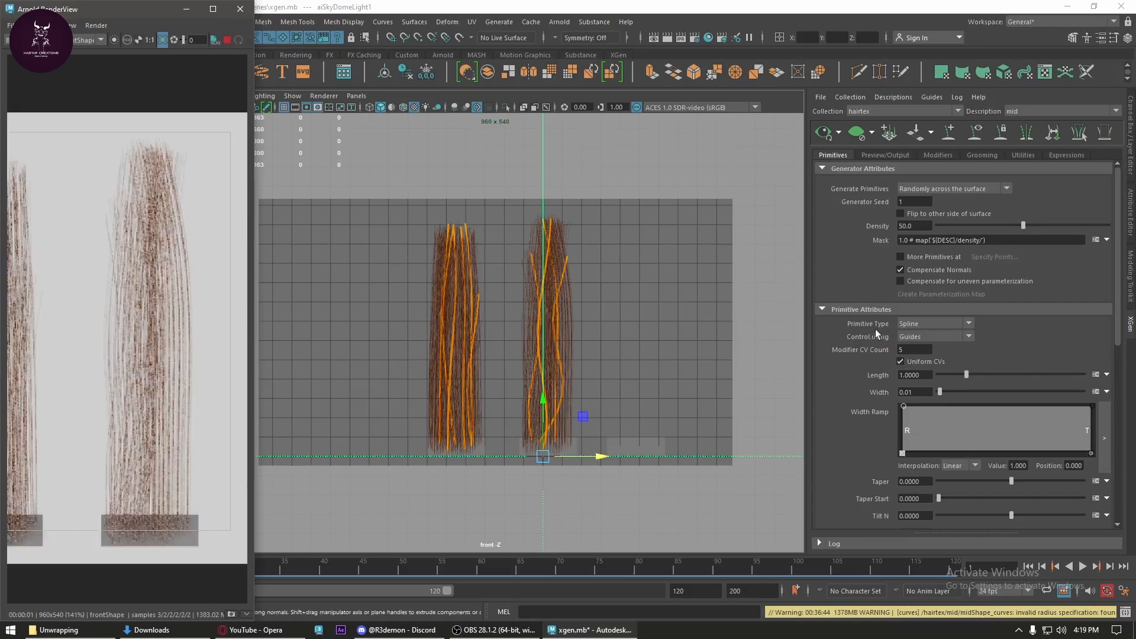
- Scale all four mid guides shorter vertically, and shorten the leftmost guide further on its own
drag(616, 215, 524, 301)
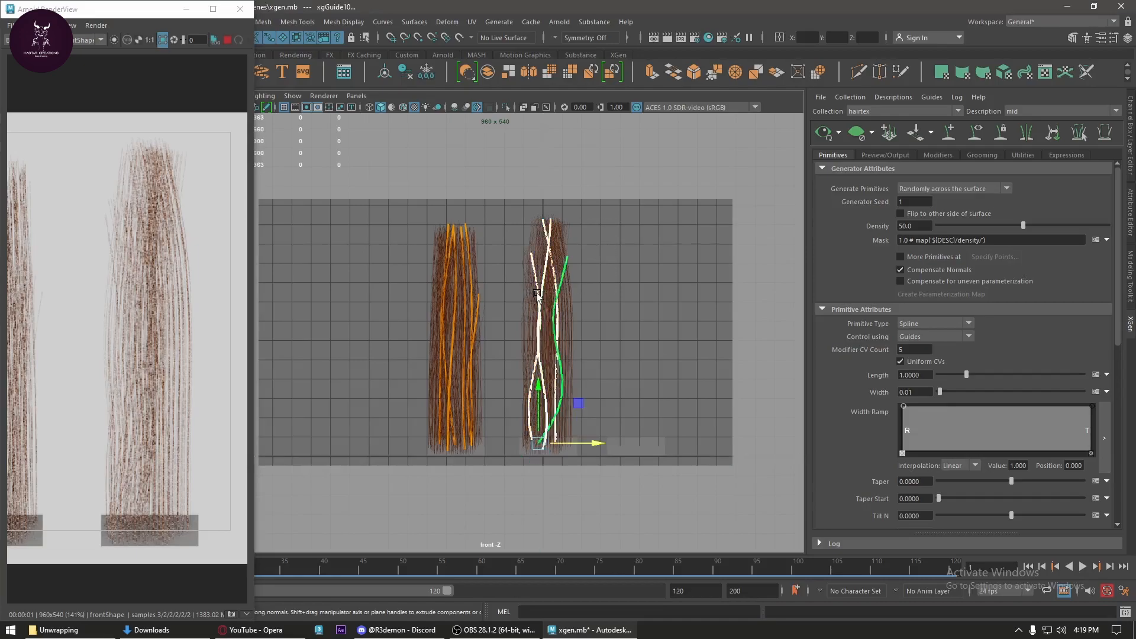
key(r)
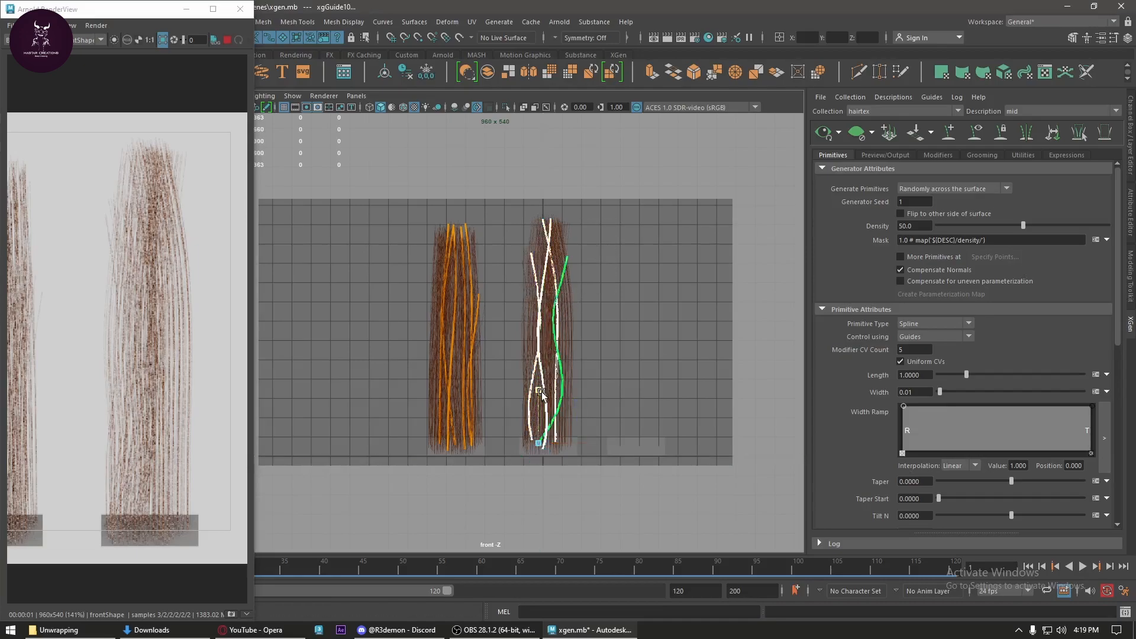
drag(539, 389, 543, 395)
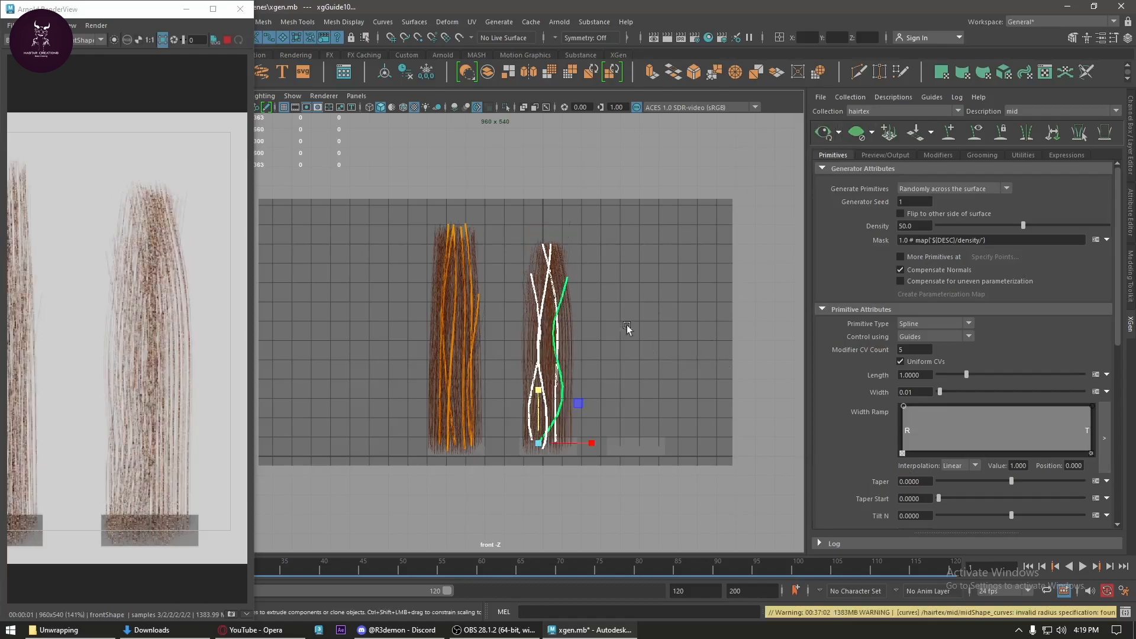
click(554, 279)
scroll(550, 273, up, 3)
click(542, 261)
mouse_move(544, 439)
mouse_down()
mouse_move(541, 421)
mouse_move(545, 433)
mouse_up()
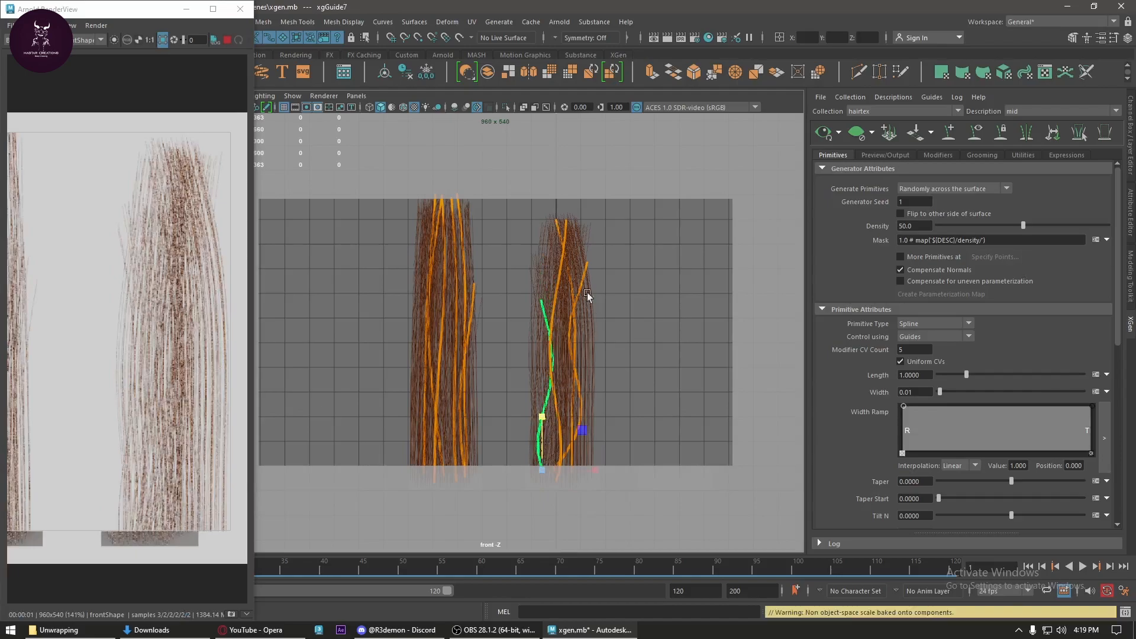
- Lengthen the two tallest mid guides individually, making the S-shaped one the longest, and update the hair preview
click(565, 224)
drag(546, 231, 547, 231)
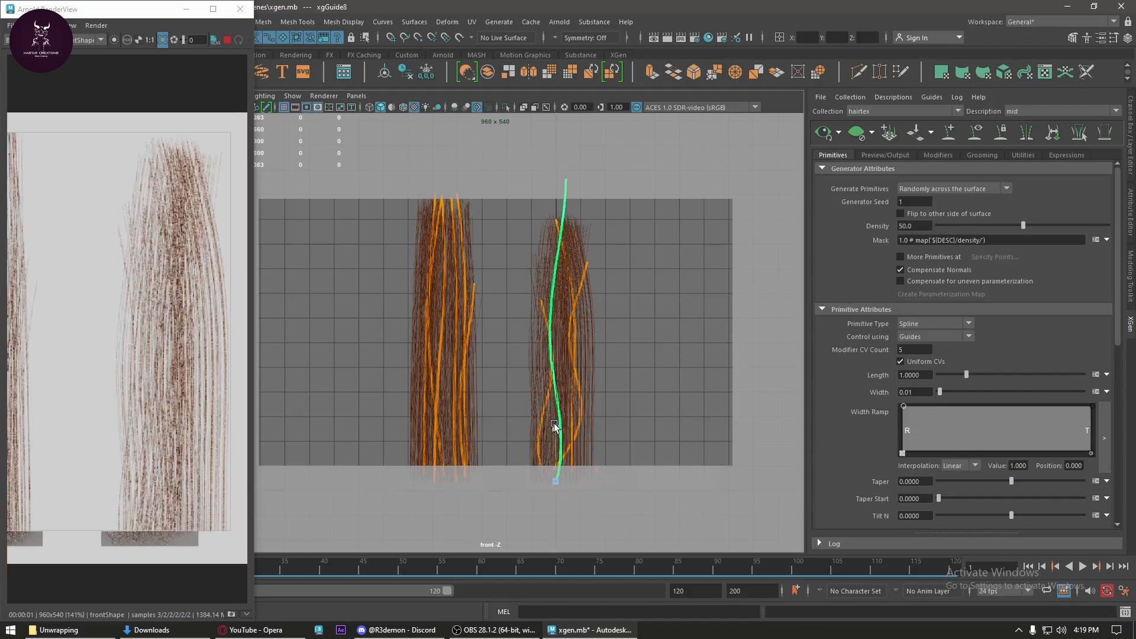
click(567, 254)
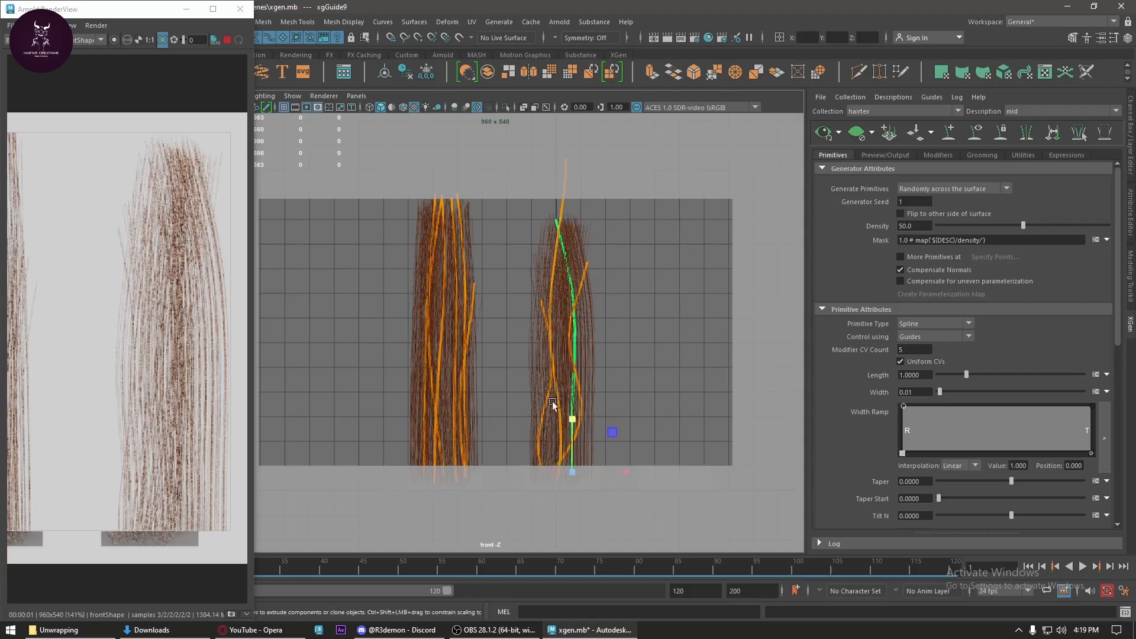
drag(571, 420, 573, 419)
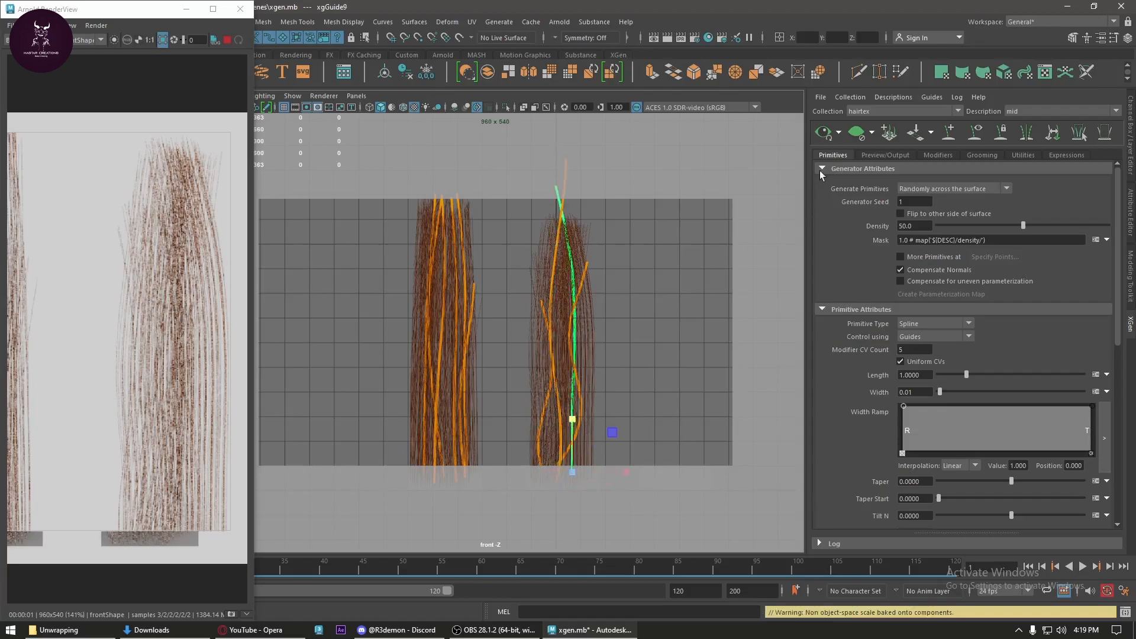
click(824, 133)
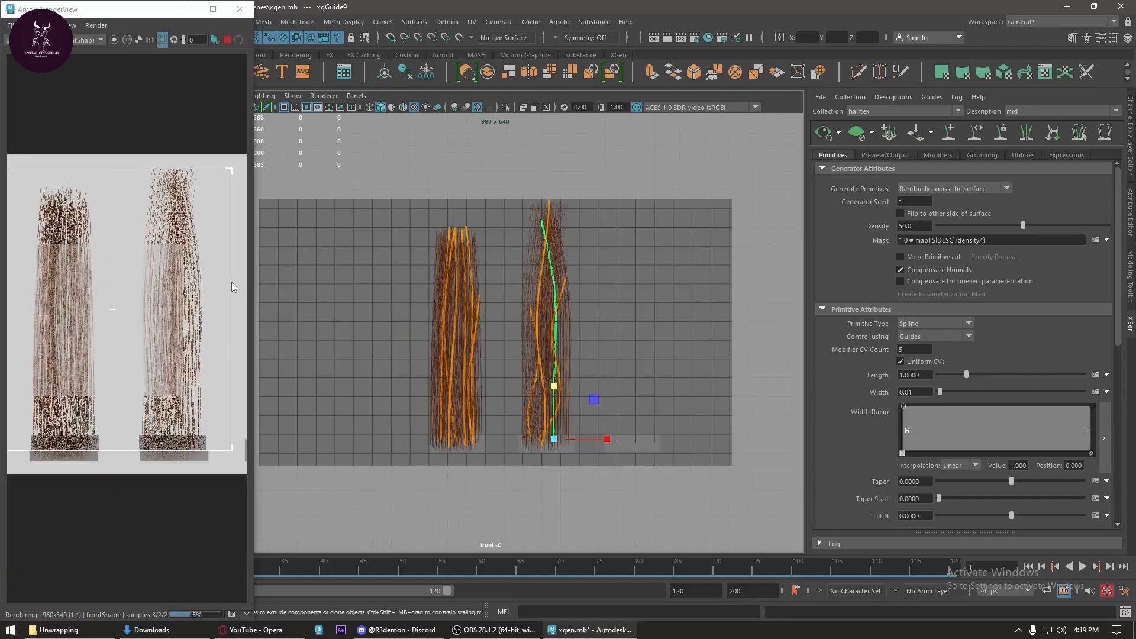
- Scale all four mid guides shorter together, and fine-tune the height of the straight inner guide on its own
drag(600, 247, 521, 325)
drag(537, 388, 553, 349)
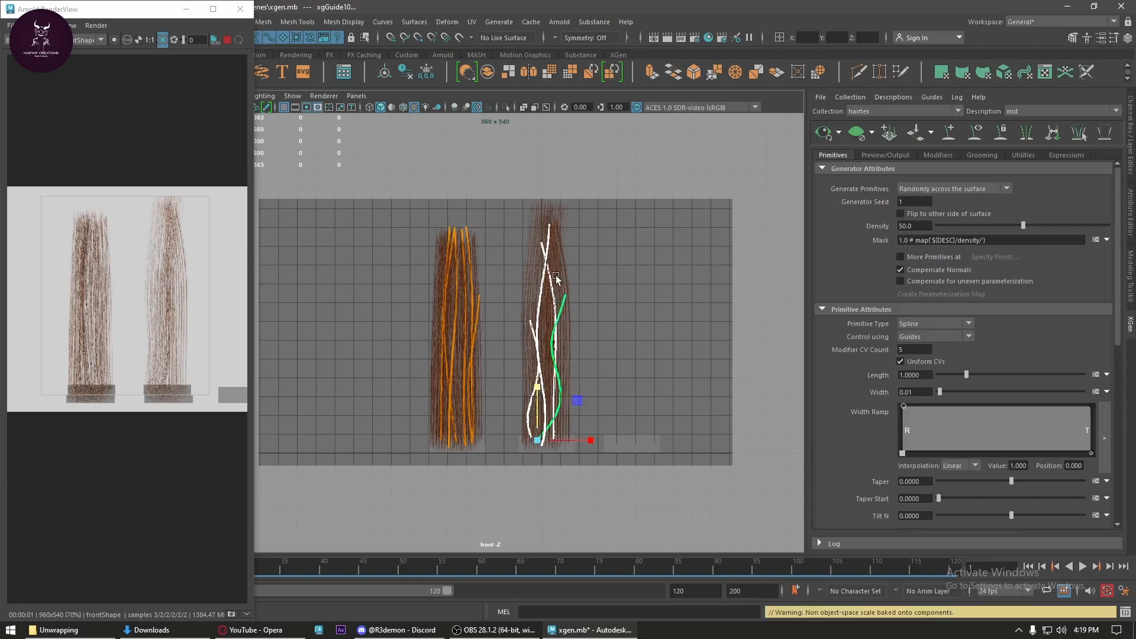
click(547, 294)
click(555, 389)
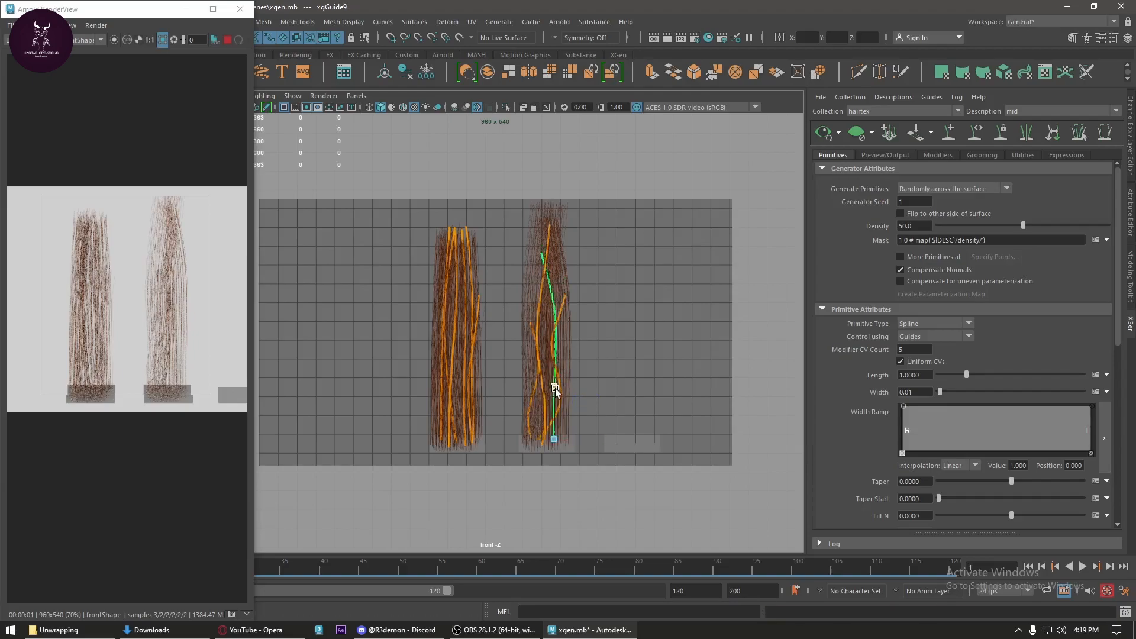
click(555, 388)
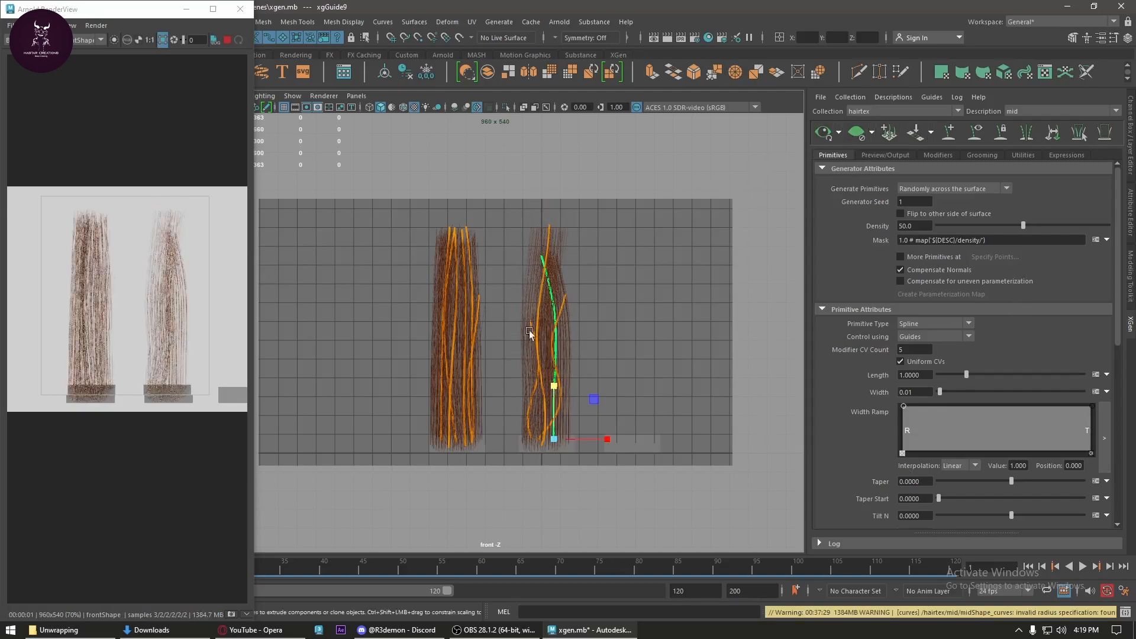
- Move control points of the two outer mid guides outward, spreading the right guide's tip right and the left guide's points left
right_drag(607, 294, 609, 273)
click(563, 297)
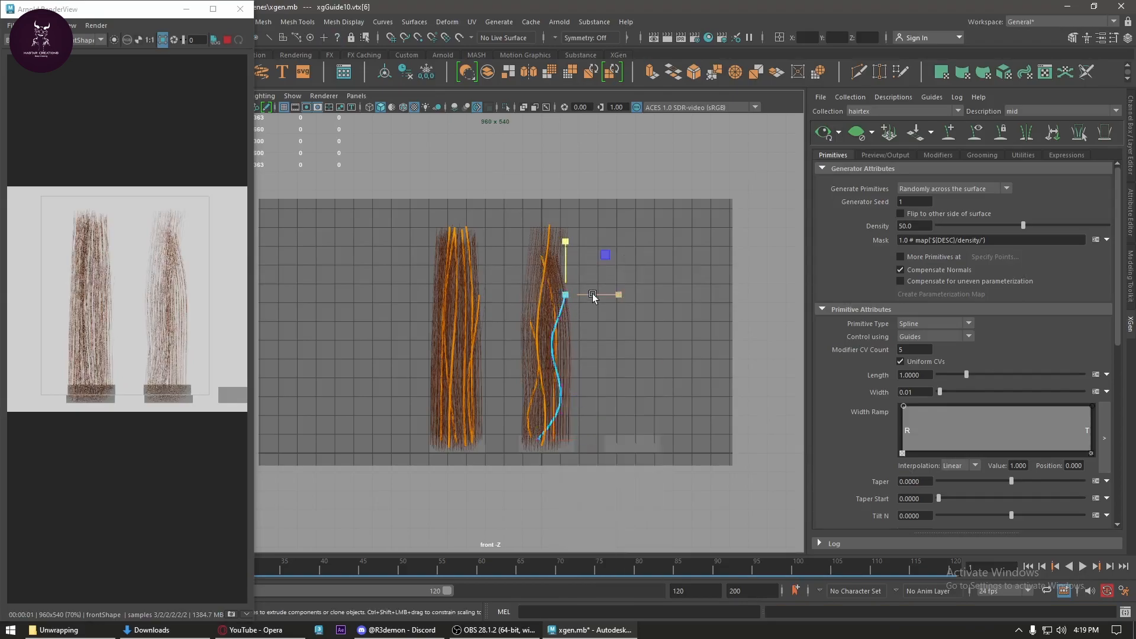
click(613, 300)
drag(554, 302, 618, 296)
click(566, 386)
mouse_move(537, 306)
mouse_down()
mouse_move(523, 328)
mouse_move(546, 321)
mouse_up()
drag(542, 400, 514, 422)
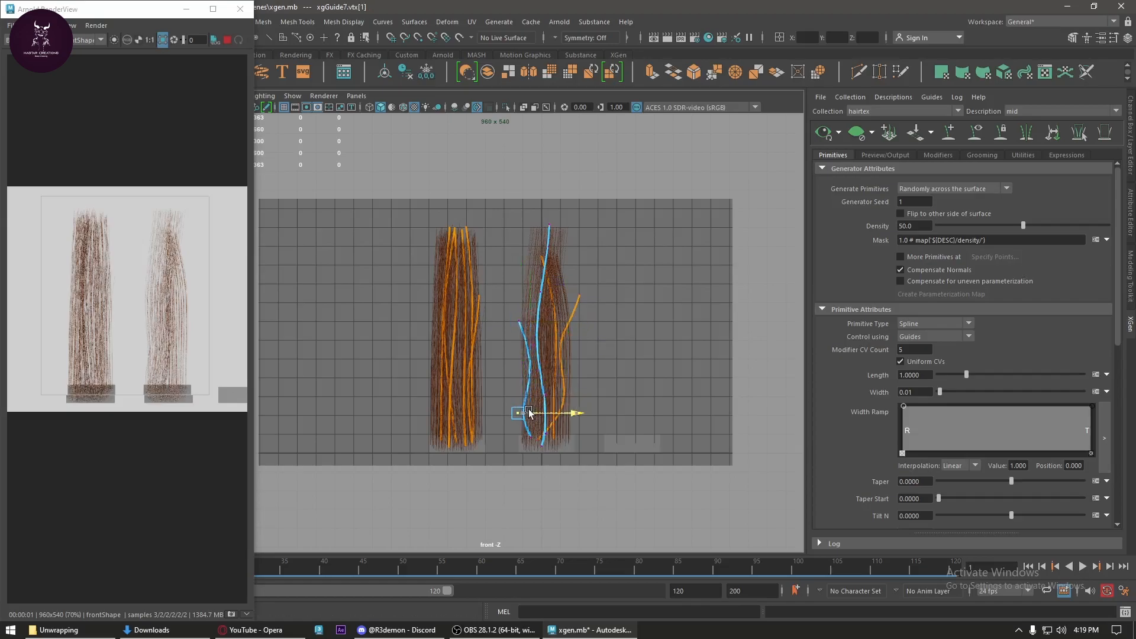
- Reposition the lower, middle and upper control points of the S-shaped mid guide to exaggerate its bend
click(547, 331)
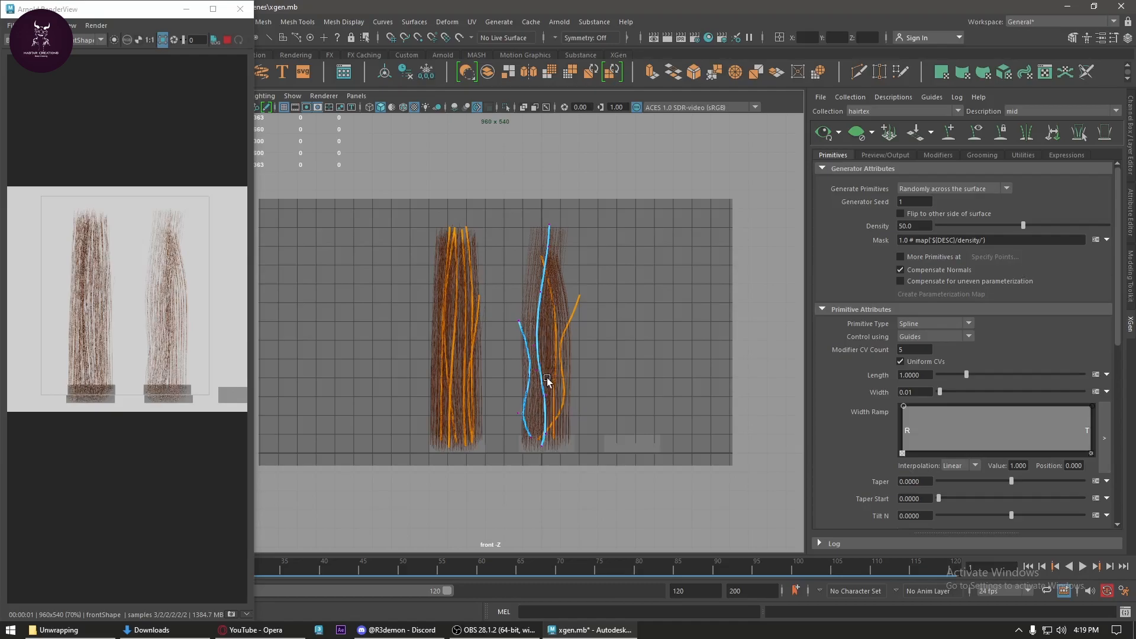
mouse_move(552, 386)
mouse_down()
mouse_move(538, 402)
mouse_move(565, 395)
mouse_move(555, 394)
mouse_up()
drag(549, 311, 532, 356)
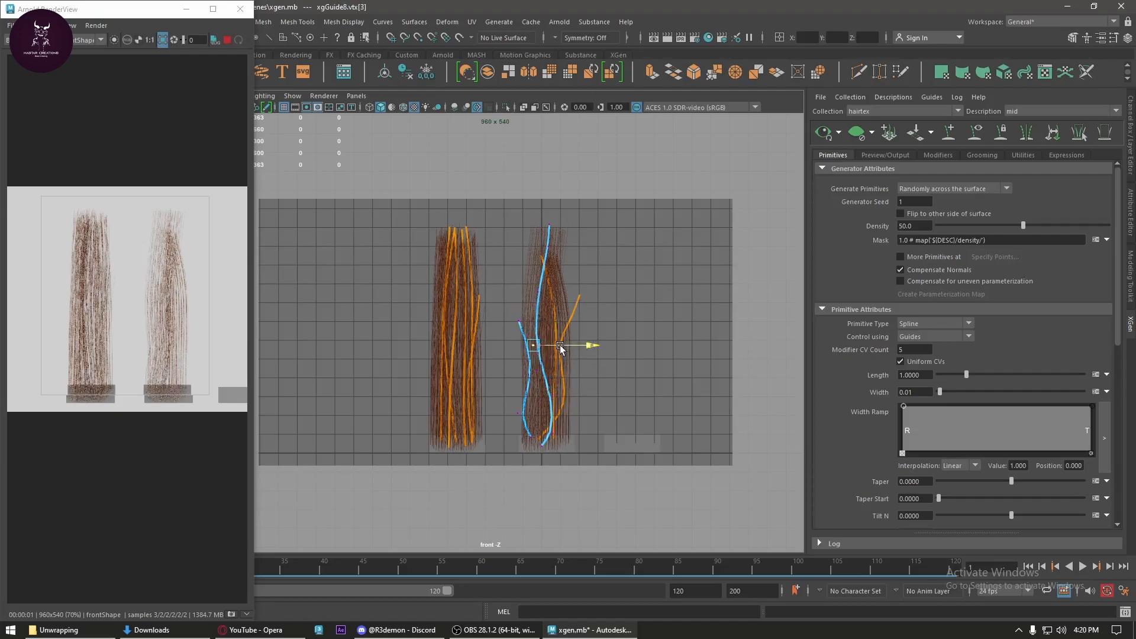
drag(510, 228, 549, 275)
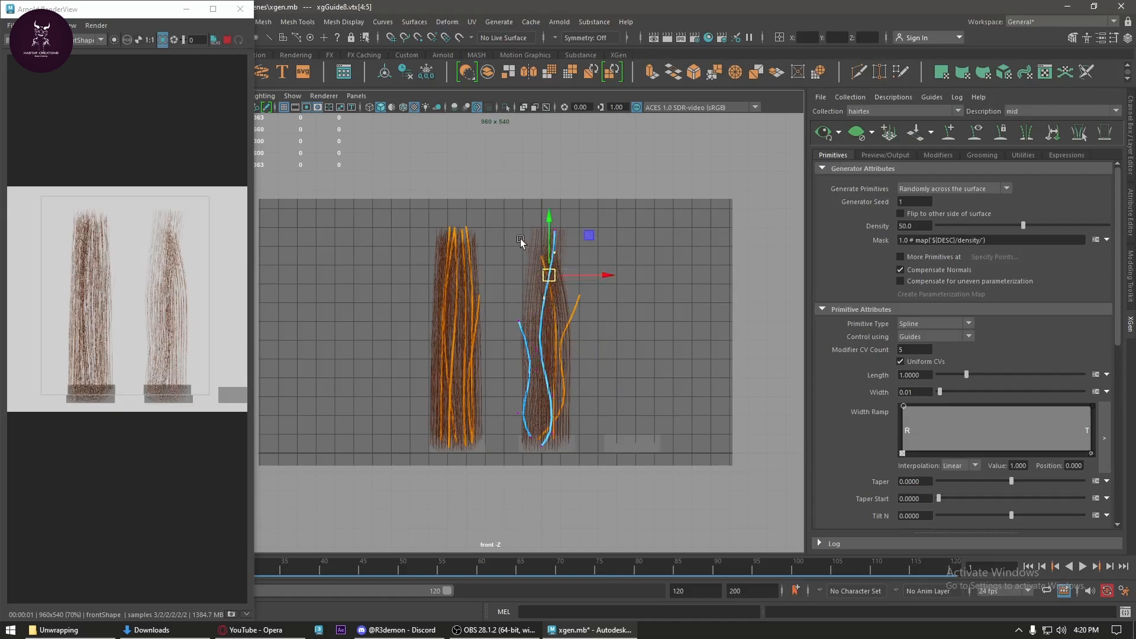
- Undo the latest point edits, pull the straight inner guide's tip to the left, and update the hair preview
key(ctrl+z)
key(ctrl+z)
key(ctrl+z)
key(ctrl+z)
mouse_move(520, 237)
mouse_down()
mouse_move(557, 274)
mouse_move(530, 253)
mouse_up()
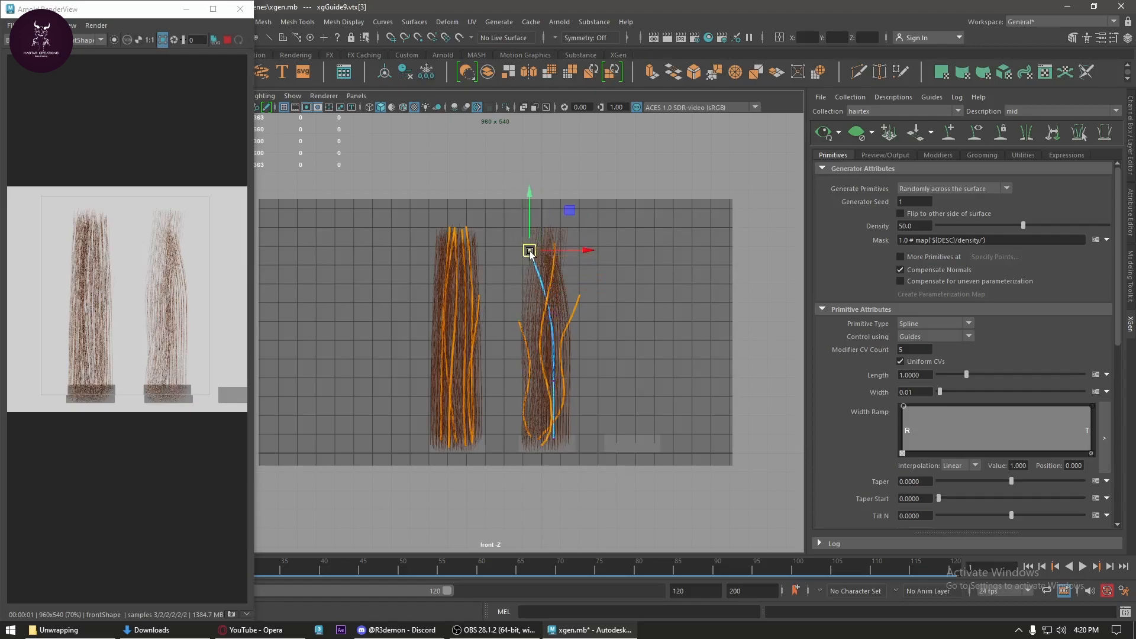
click(823, 133)
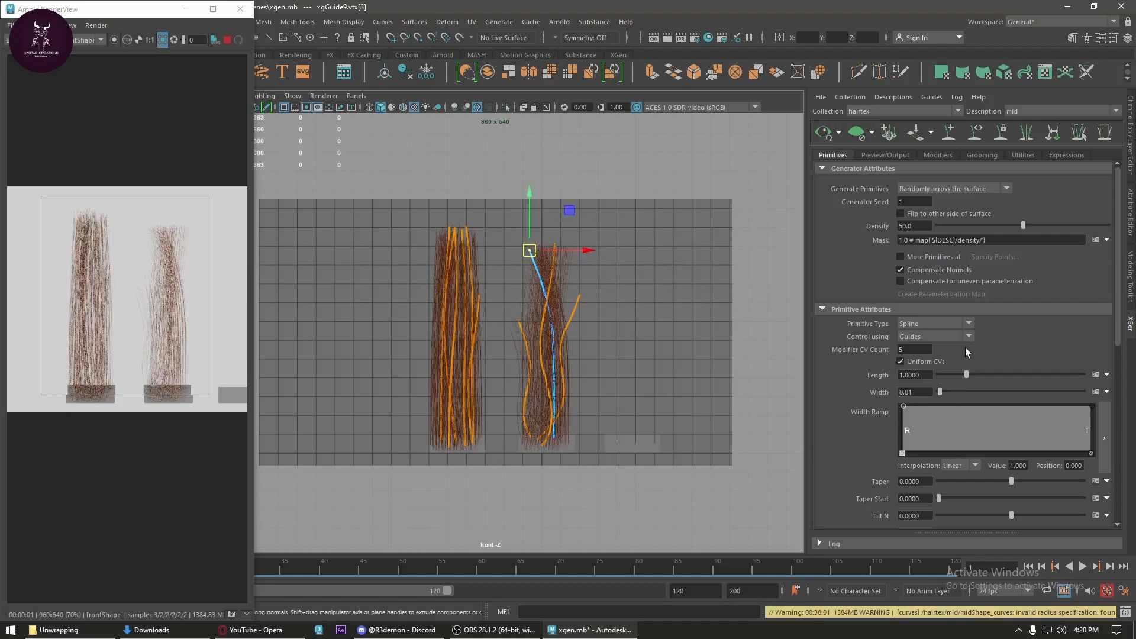
- Try a density of 75 on the mid description and return it to 50
double_click(913, 226)
text(75)
key(Return)
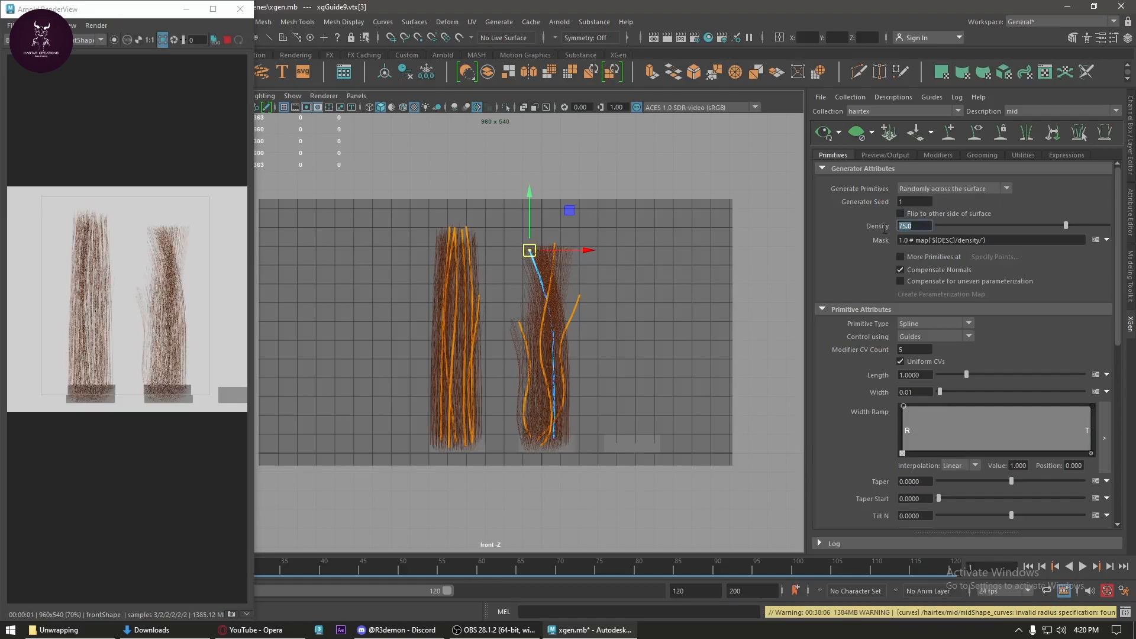
text(50)
key(Return)
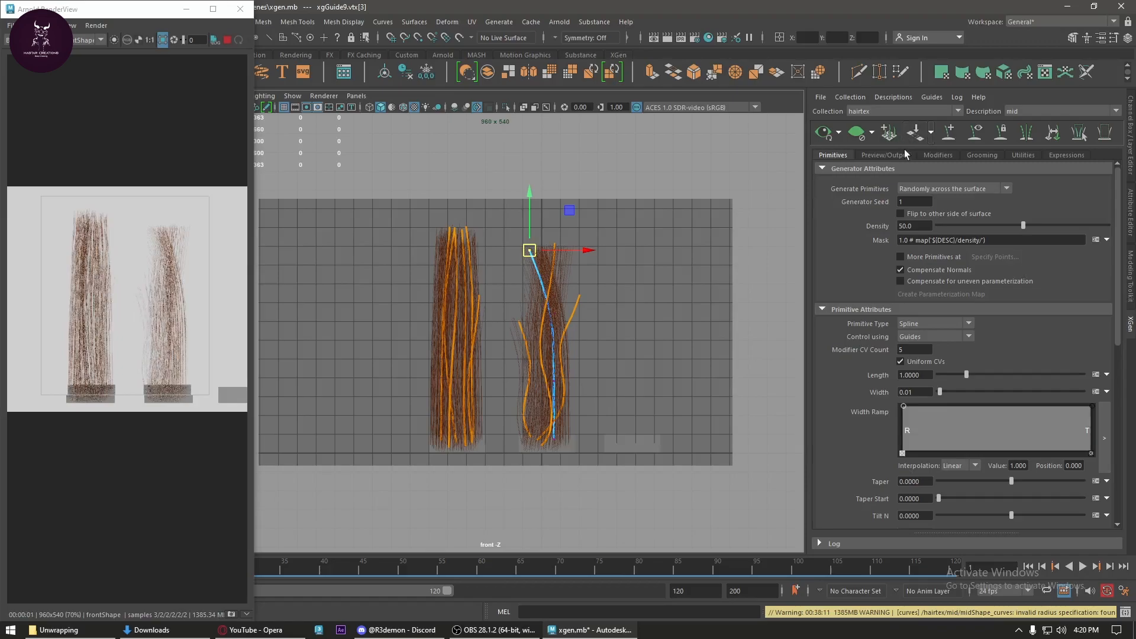
- Add a Clumping modifier to the mid description
click(939, 155)
click(1090, 183)
click(913, 214)
click(870, 357)
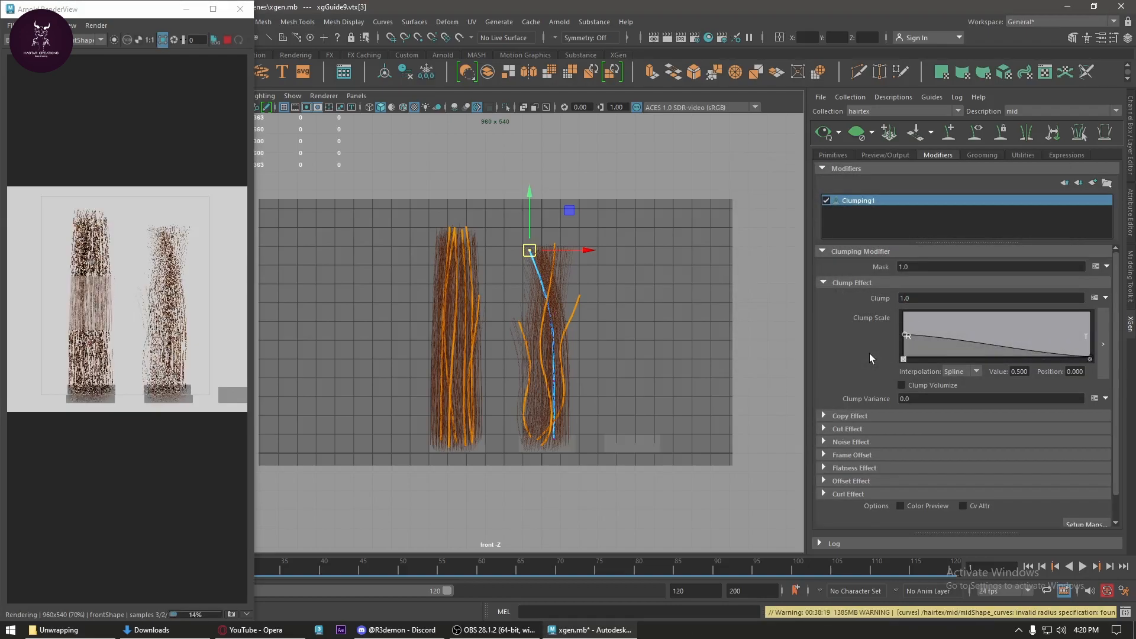
- Generate and save the clumping maps for the mid description with a point density of 20
scroll(1060, 454, down, 1)
click(1089, 497)
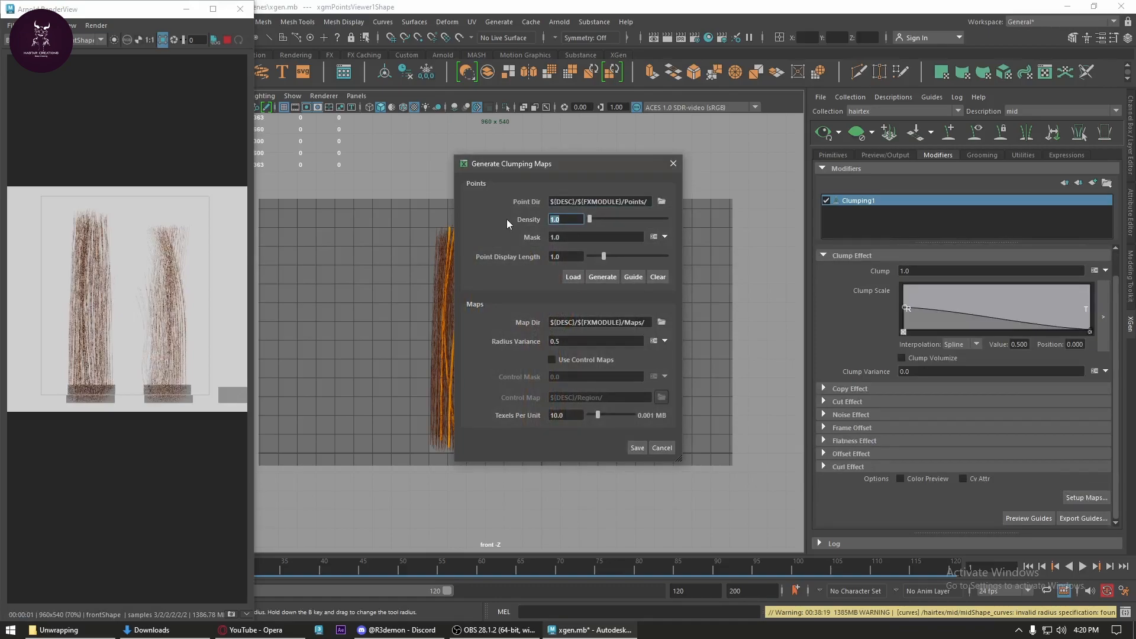
text(20)
key(Return)
click(611, 275)
click(638, 448)
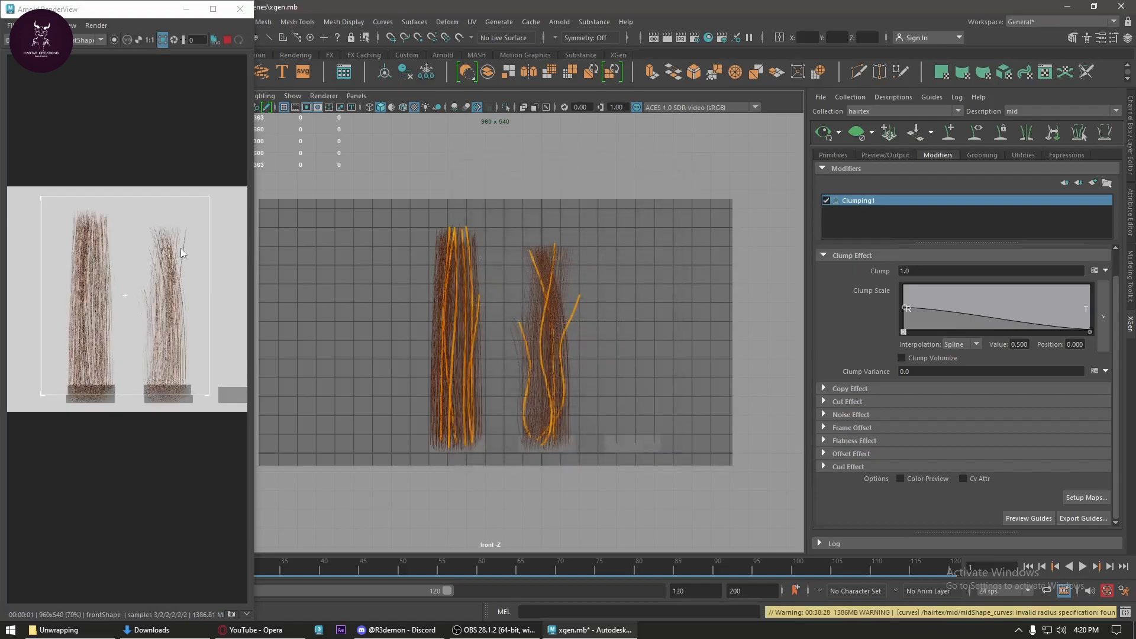
- Reshape the clump scale ramp, raising its root value to about 0.74 and its tip slightly above zero
mouse_move(904, 308)
mouse_down()
mouse_move(896, 290)
mouse_move(905, 314)
mouse_up()
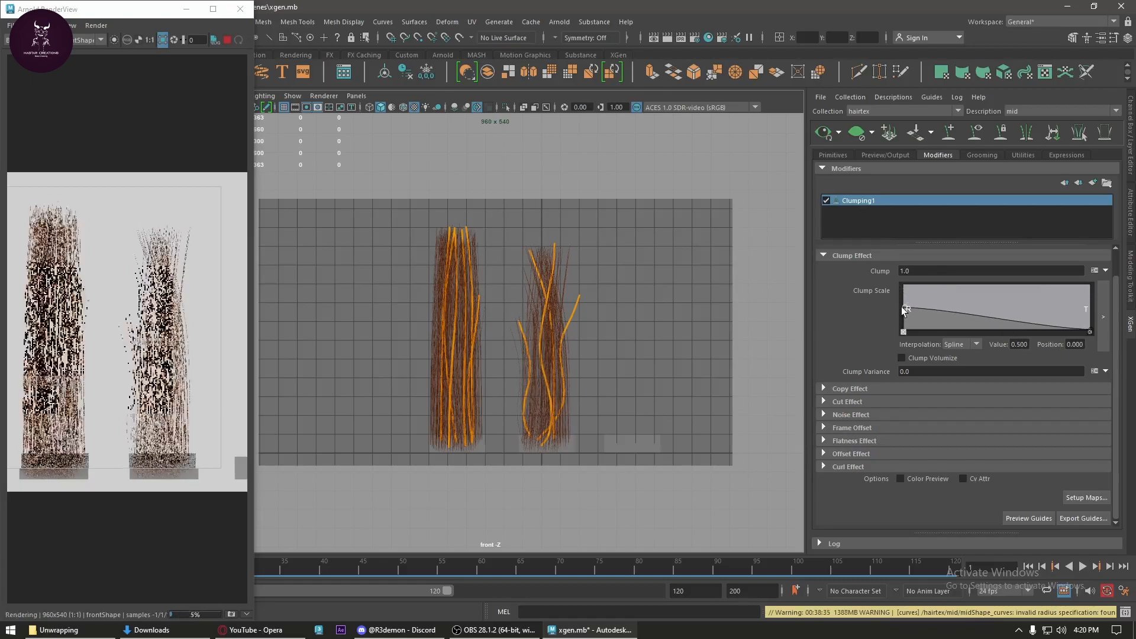
drag(1090, 329, 1090, 321)
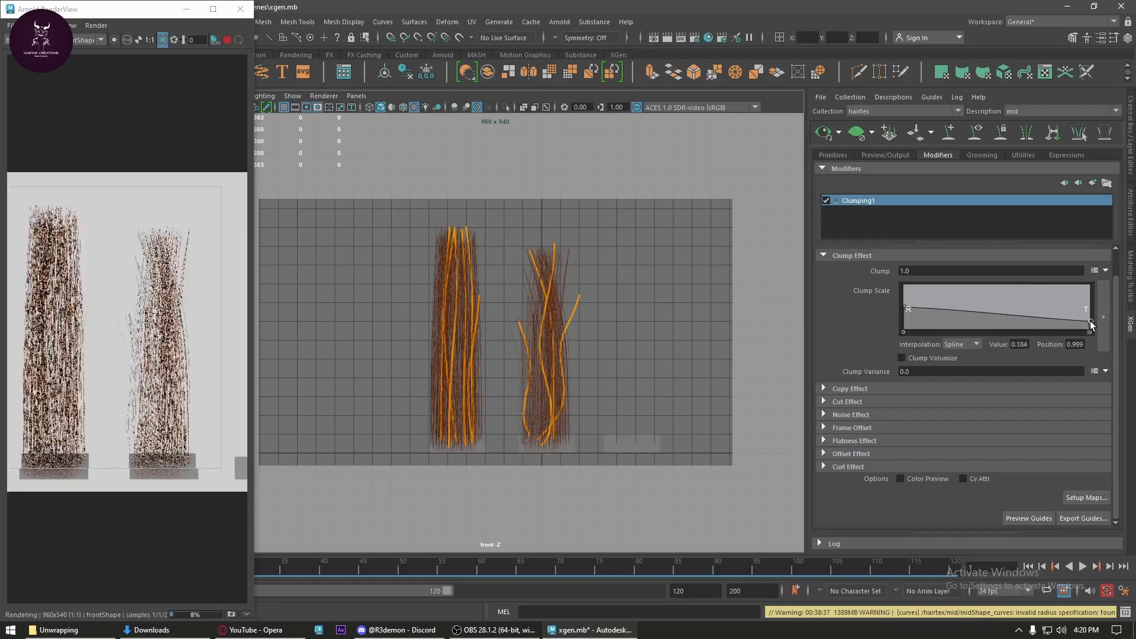
click(1048, 319)
click(1049, 332)
drag(1090, 335, 1092, 326)
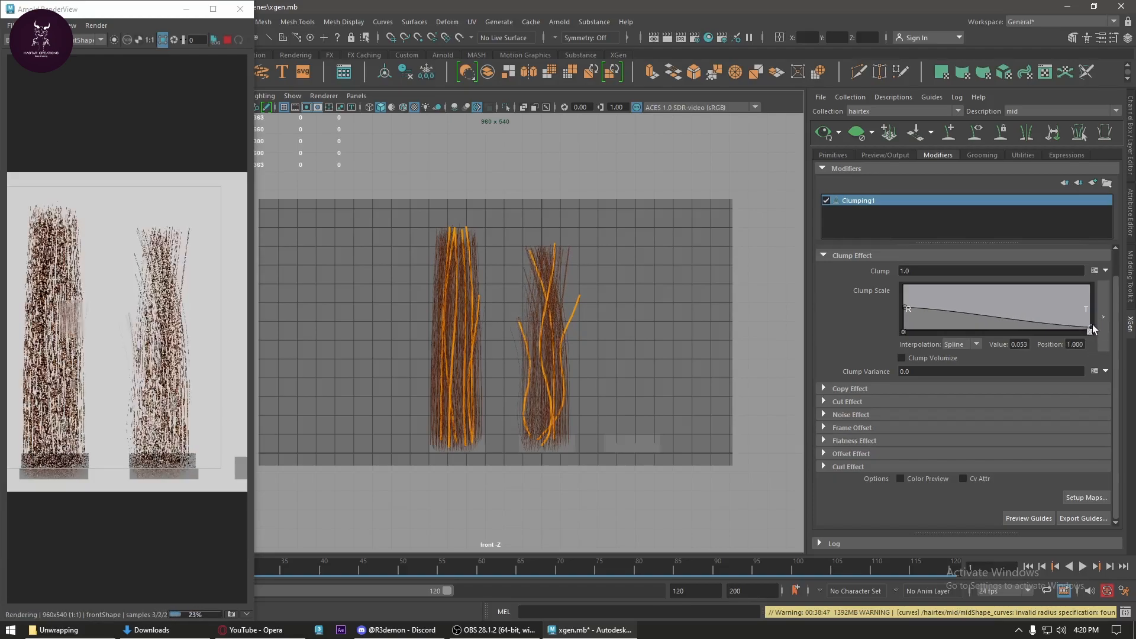
drag(903, 312, 902, 295)
- Set the clump scale ramp to Smooth interpolation, with a raised point about two-thirds along and a root value of 0.763
click(974, 345)
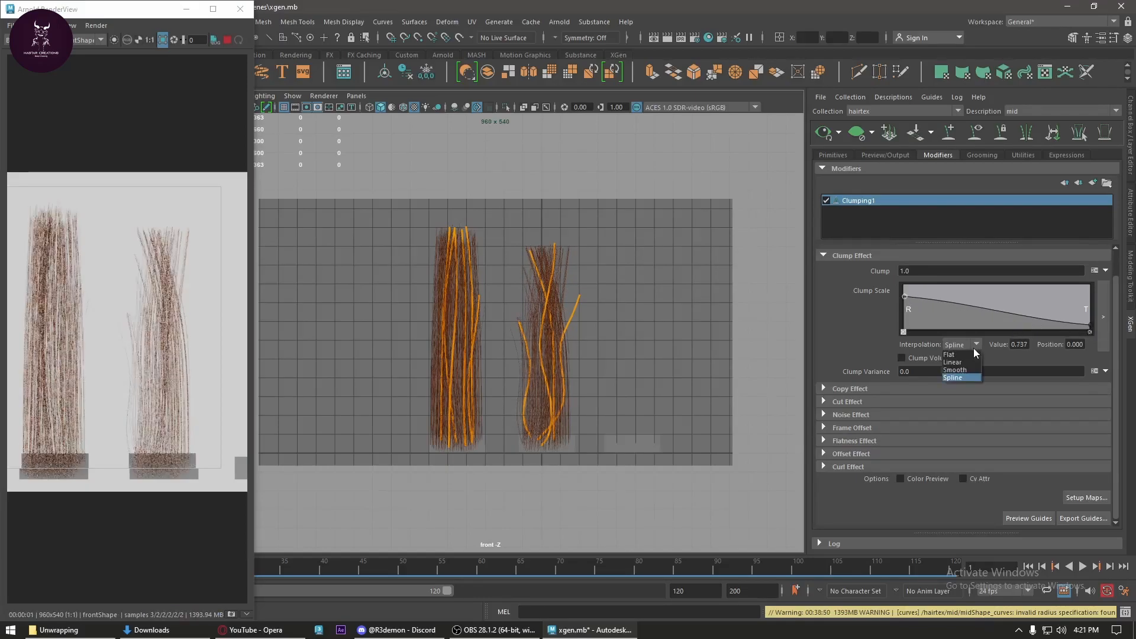
click(958, 370)
mouse_move(1025, 315)
mouse_down()
mouse_move(1051, 317)
mouse_move(1028, 308)
mouse_move(1033, 294)
mouse_up()
drag(904, 296, 900, 294)
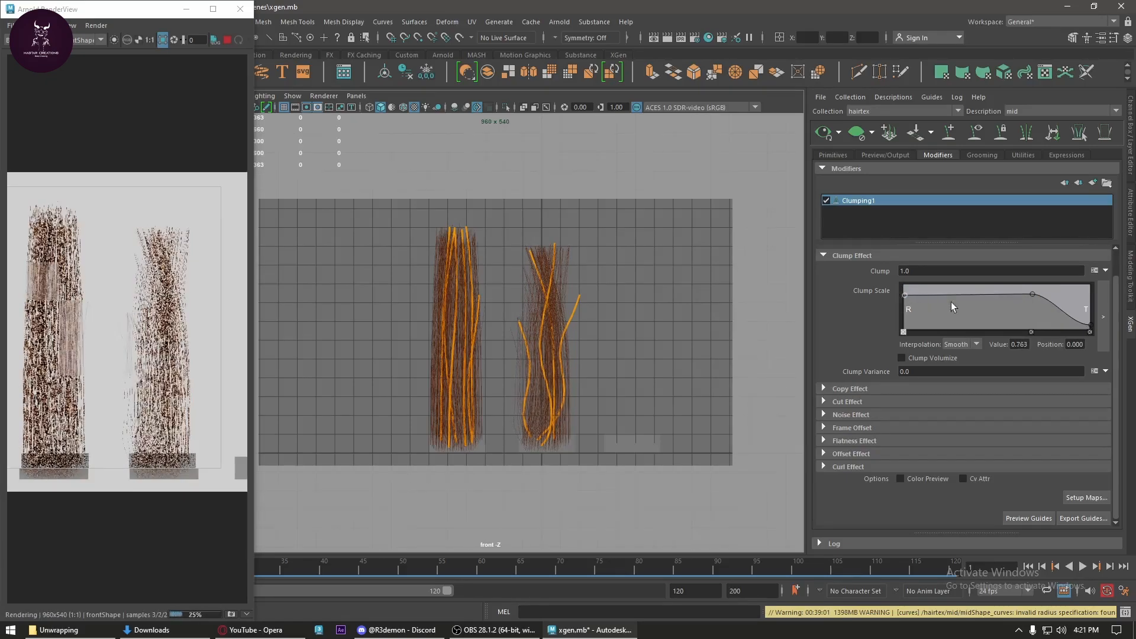
- Set the clump variance to 1
click(915, 371)
text(1)
key(Return)
- Try clump values of 5 and 2, and return the clump value to 1
drag(916, 271, 864, 271)
text(5)
key(Return)
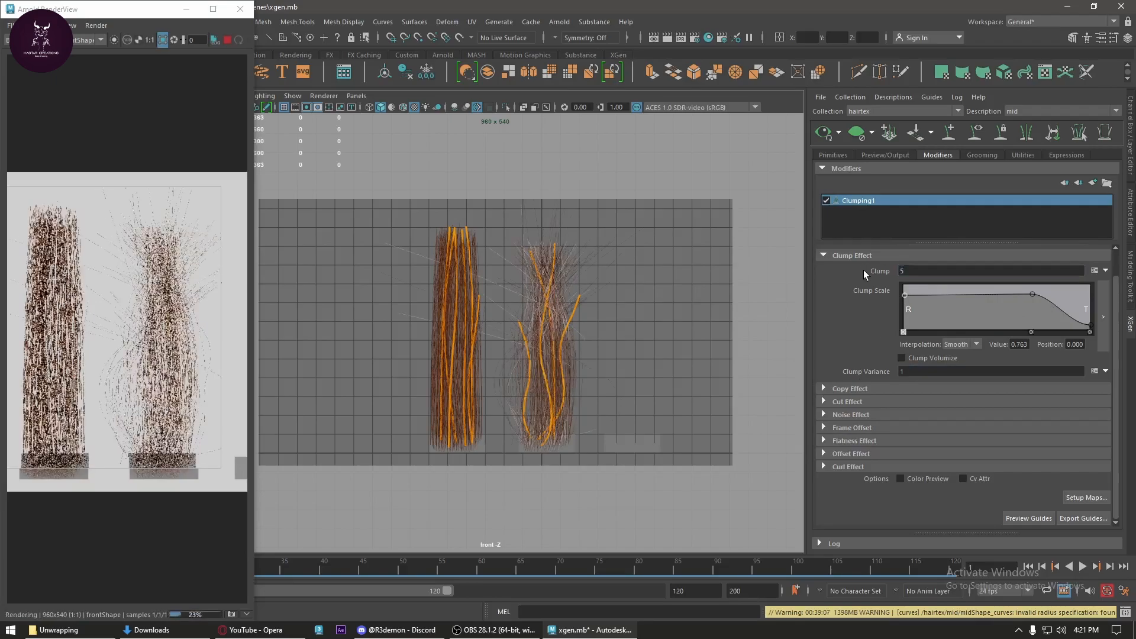
drag(908, 271, 859, 268)
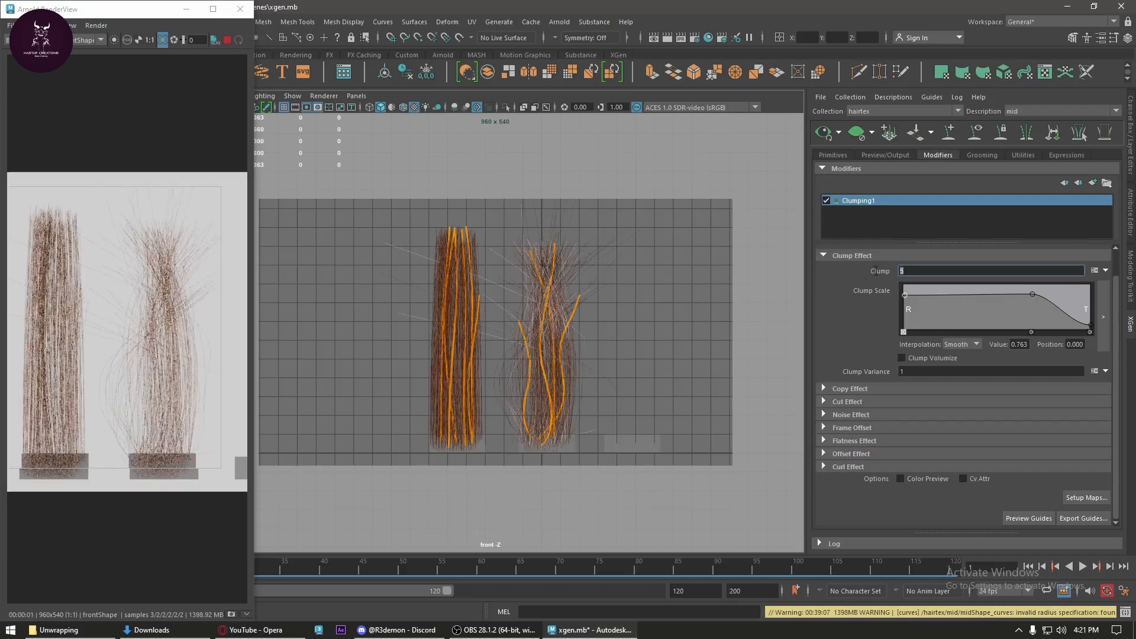
text(2)
key(Return)
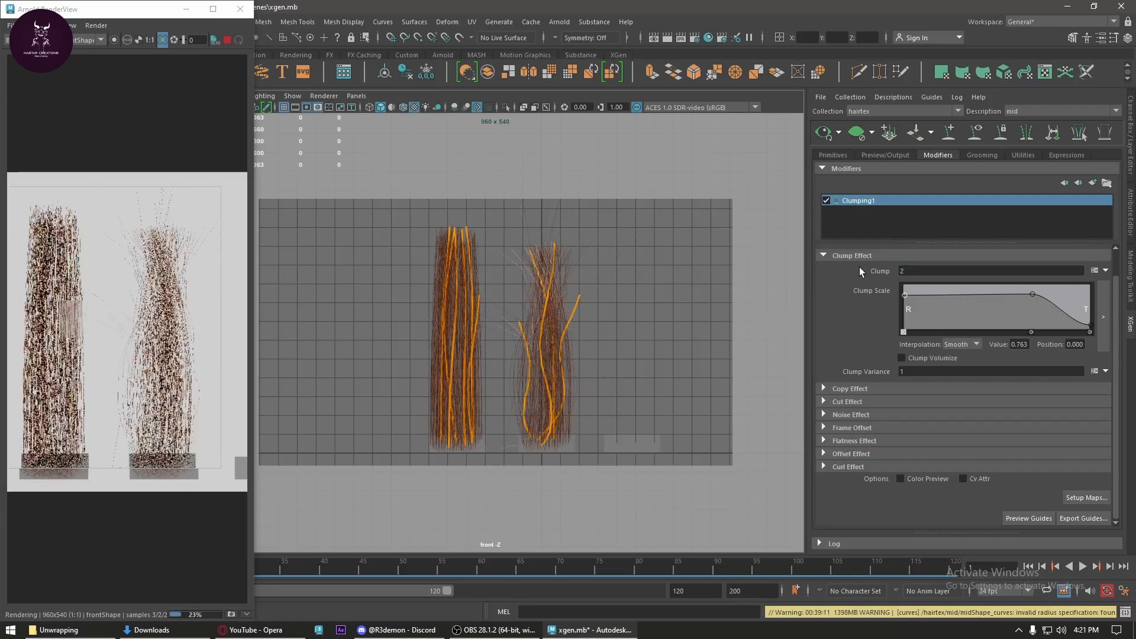
drag(898, 272, 863, 271)
text(1)
key(Return)
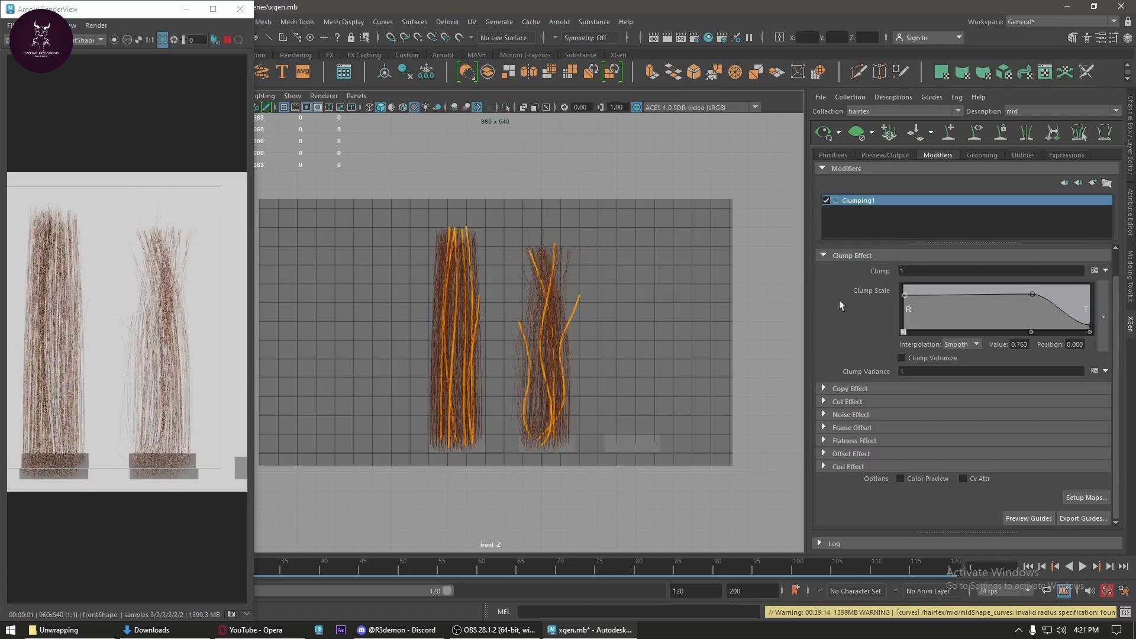
- Slope the clumping modifier's curl scale ramp from about 0.395 at the root to 0.75 near the tip, with curl set to 1
click(847, 402)
click(848, 402)
click(869, 467)
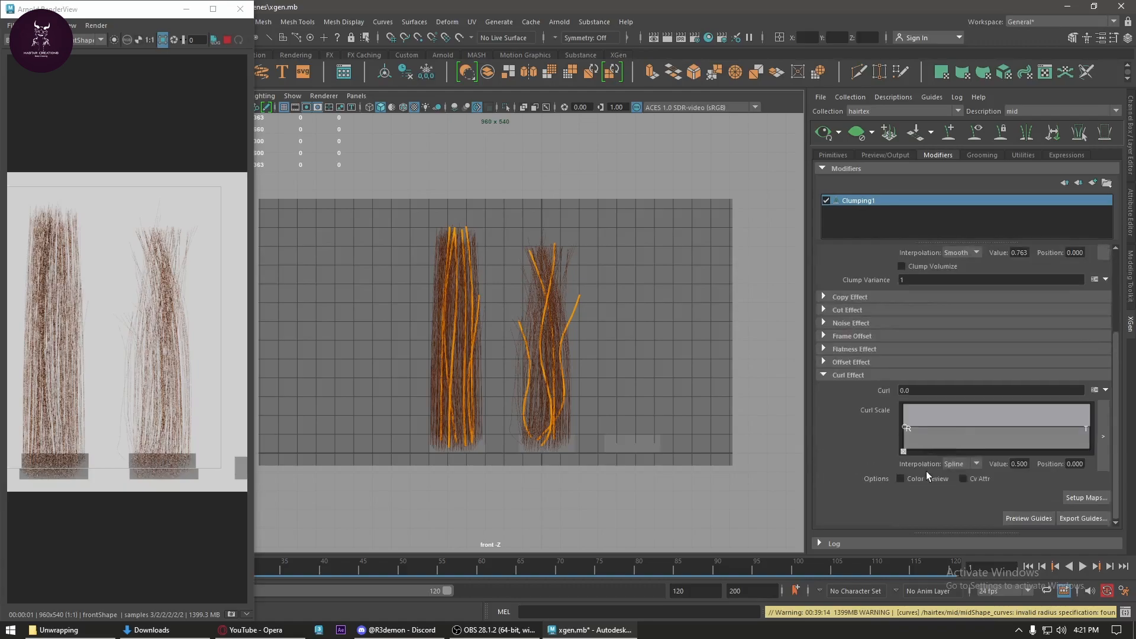
drag(904, 426, 906, 431)
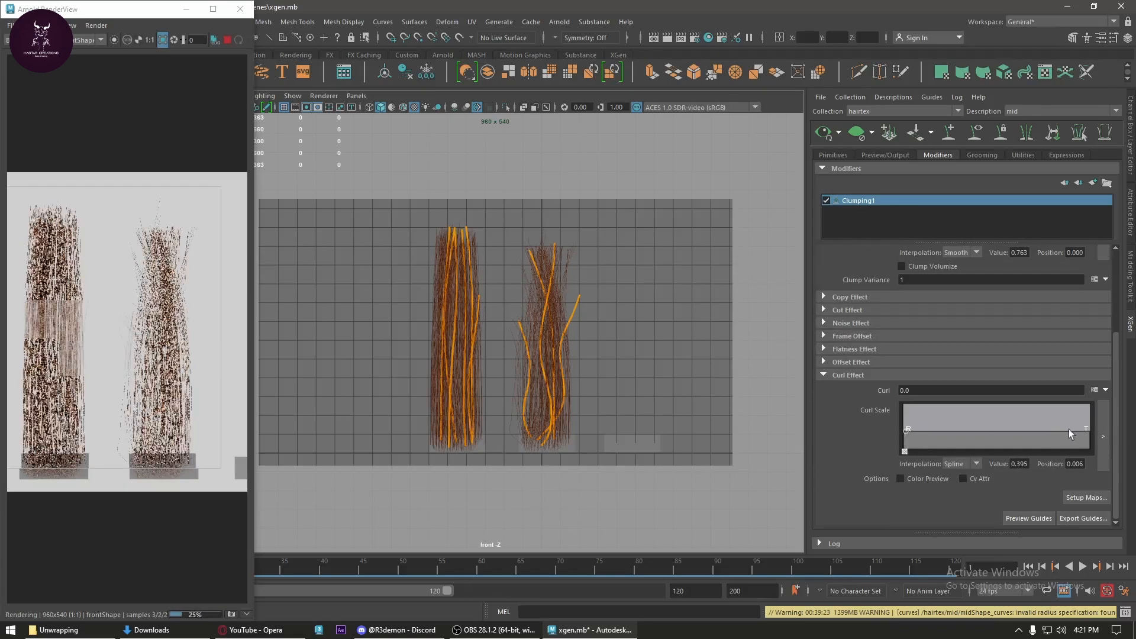
drag(1089, 426, 1086, 415)
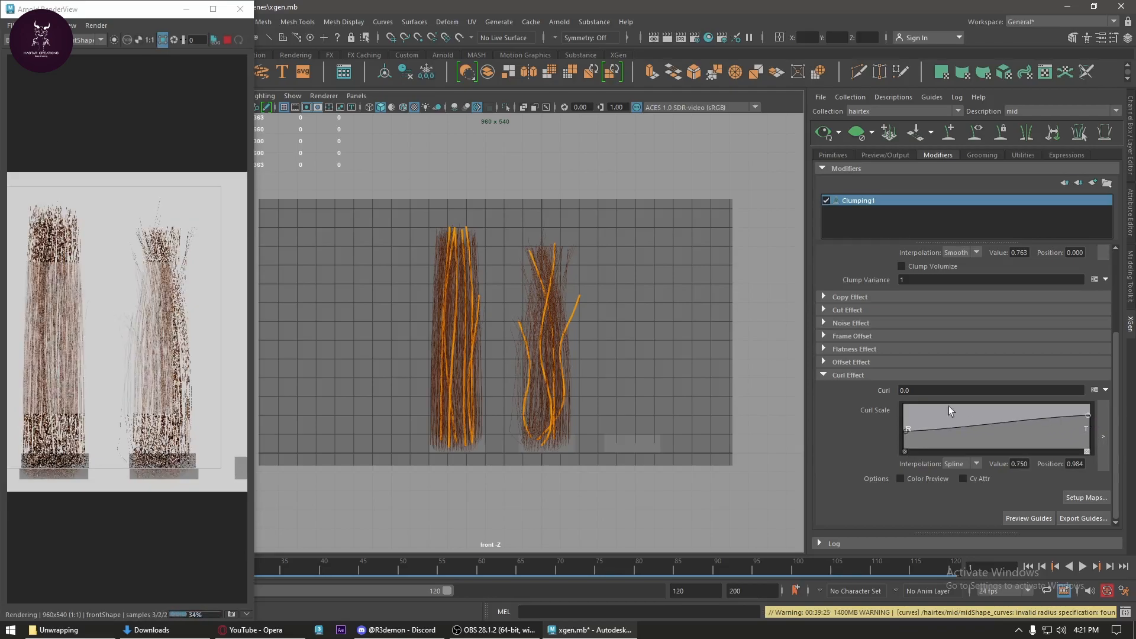
text(1)
key(Return)
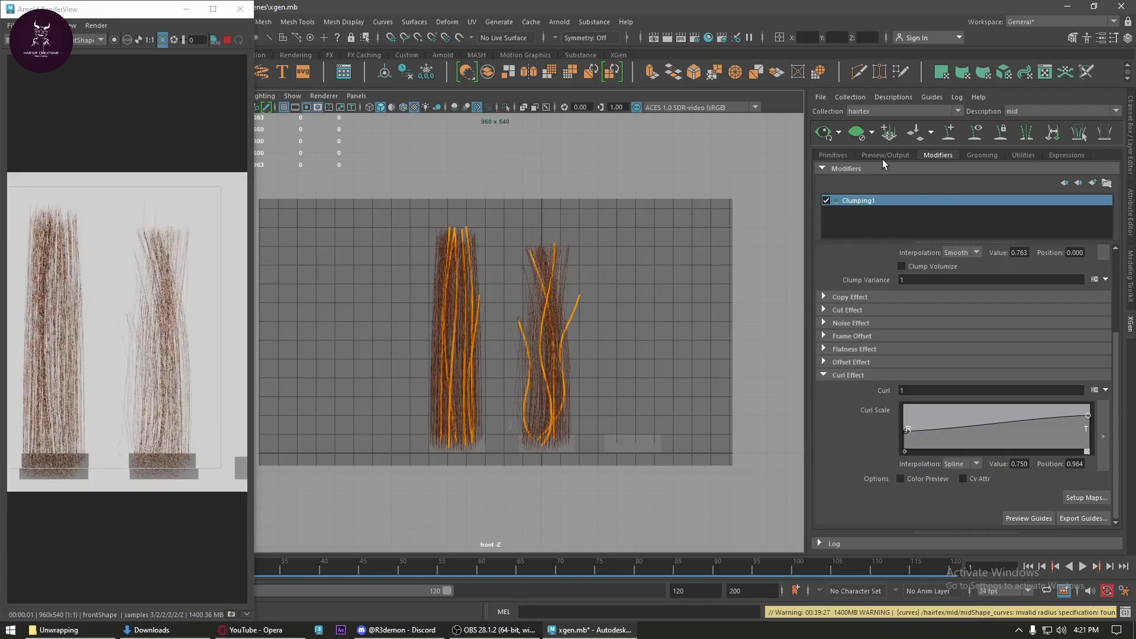
- Lower the mid description's density to about 33.6, try a width of 0.05, and settle on a width of 0.02
click(833, 155)
drag(1019, 226, 993, 223)
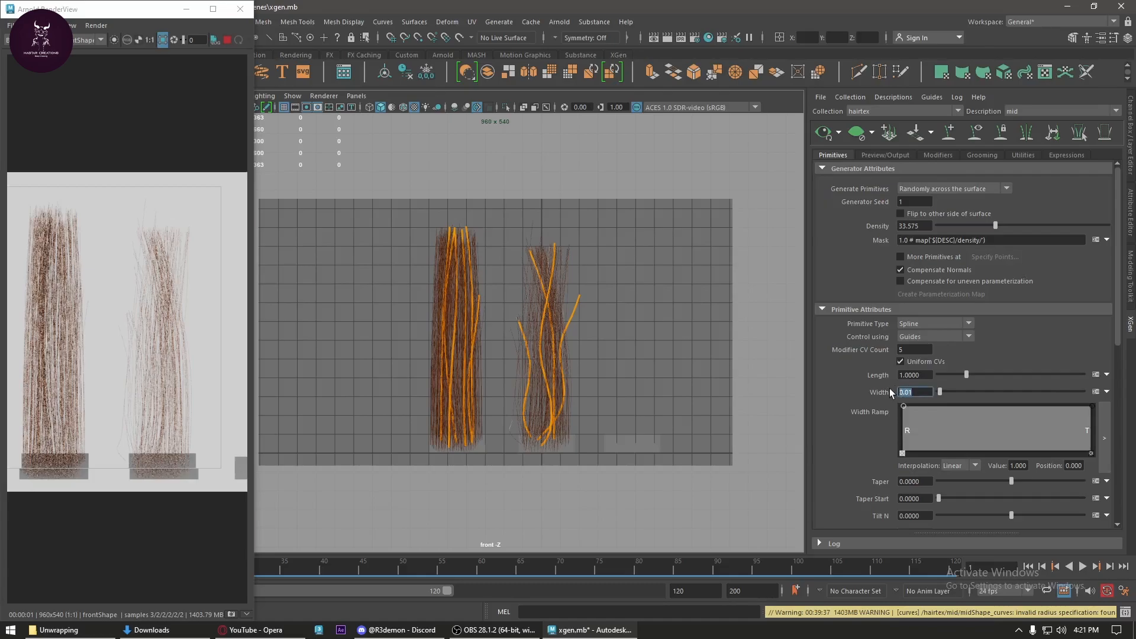
text(0.05)
key(Return)
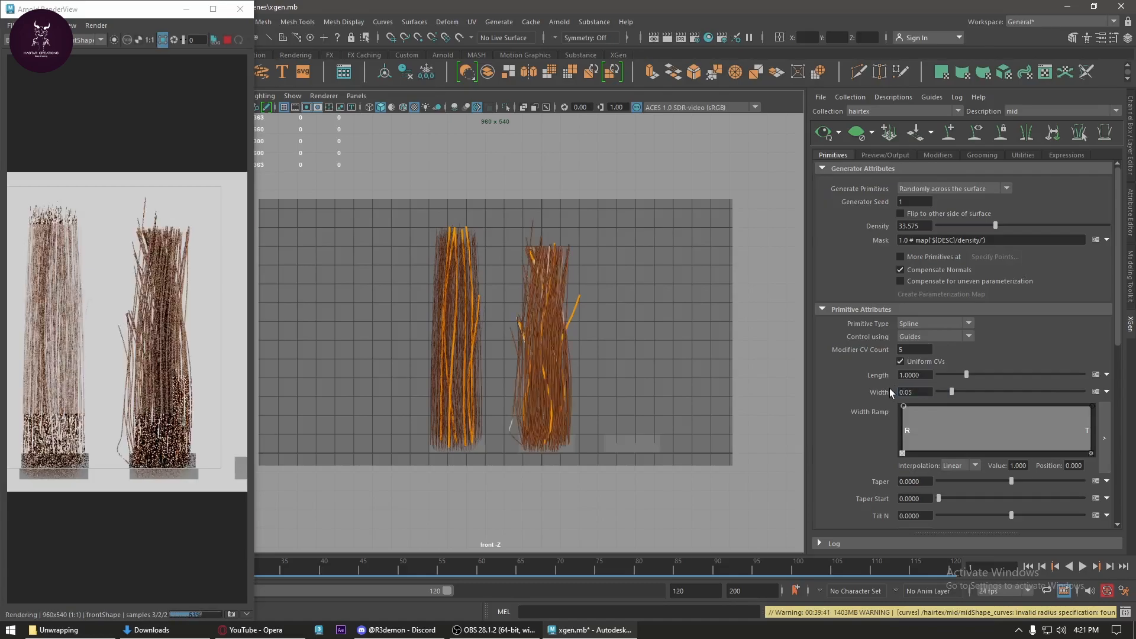
key(BackSpace)
text(2)
key(Return)
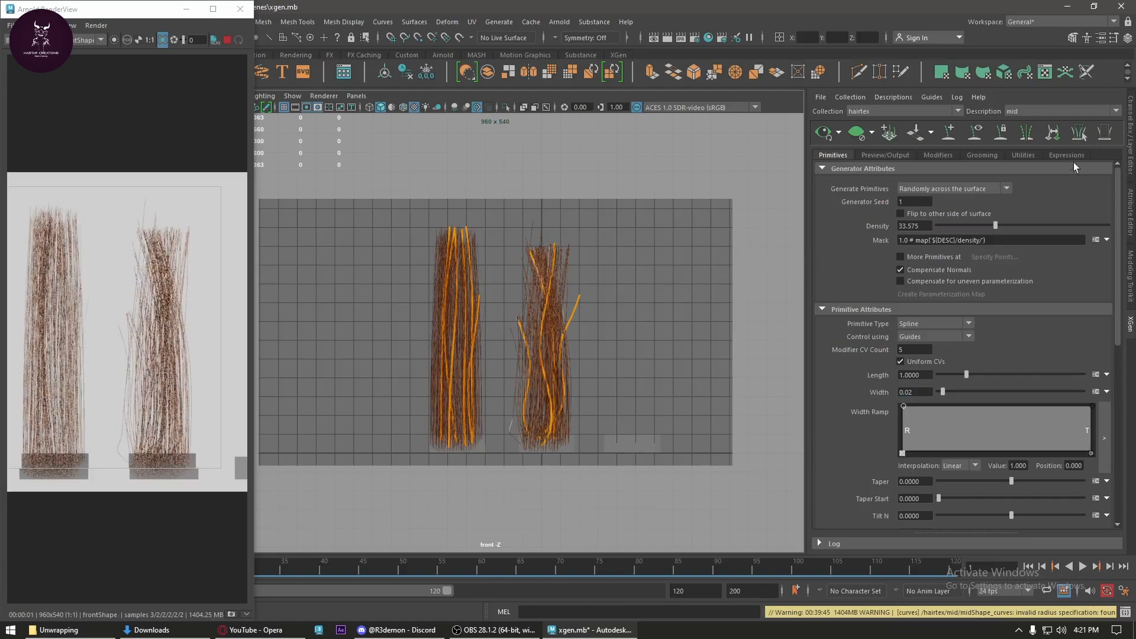
- Set the dense description's width to 0.02 to match the mid strands
click(1050, 112)
click(1041, 124)
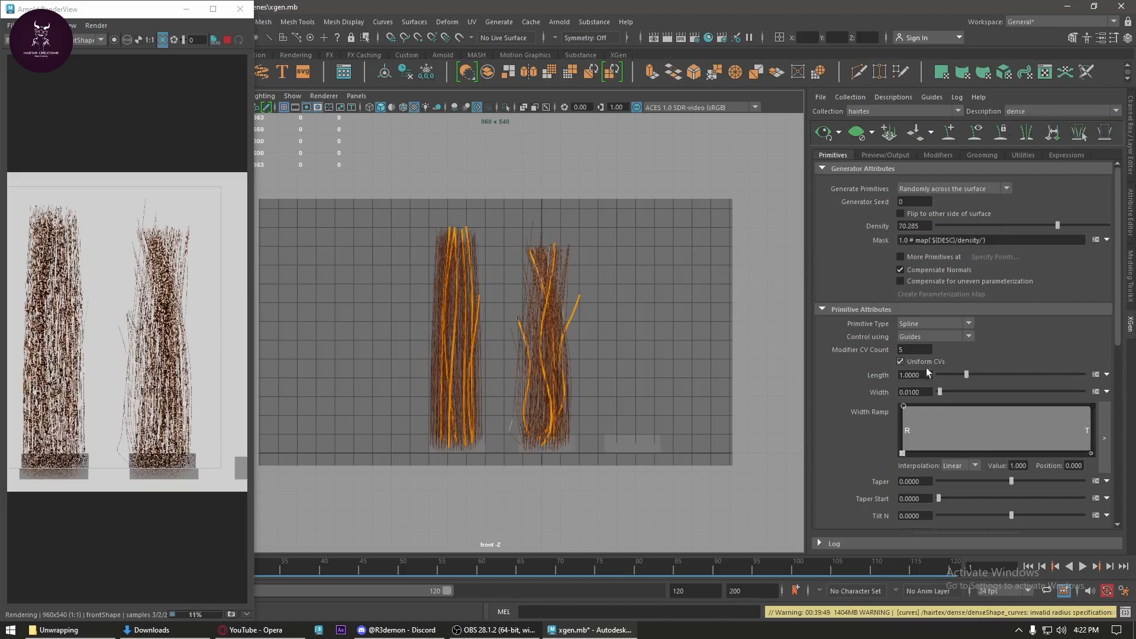
double_click(925, 390)
text(0.02)
key(Return)
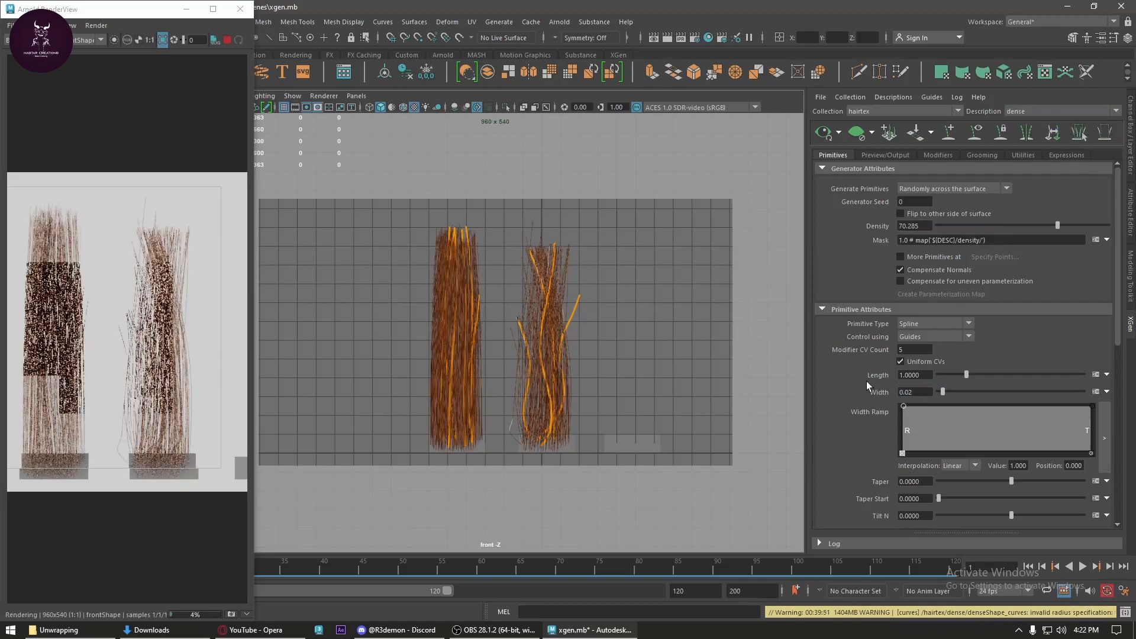
- Add a Cut modifier to the mid description and set its amount to rand(0.5,0.6)
click(1021, 113)
click(1024, 132)
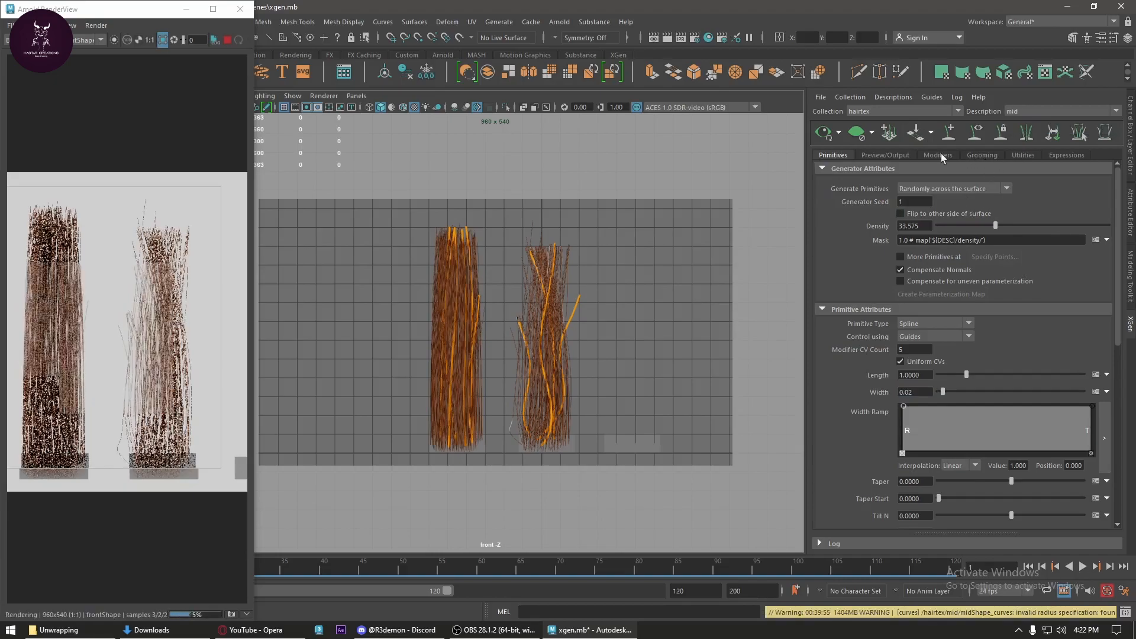
click(940, 155)
click(1097, 183)
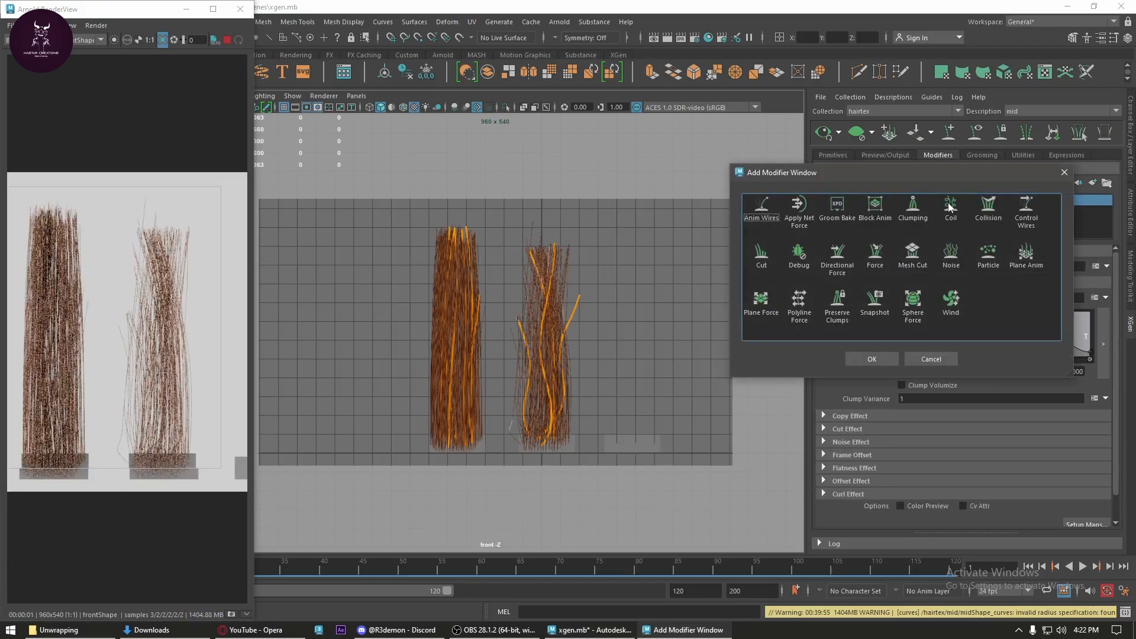
click(761, 258)
click(872, 359)
click(957, 283)
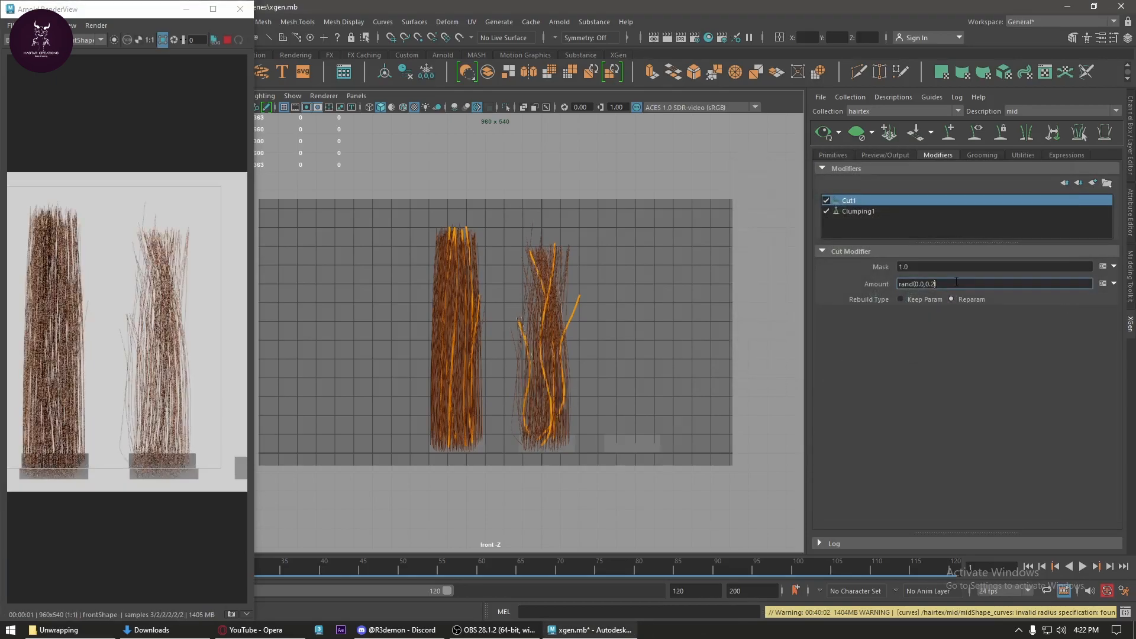
key(BackSpace)
key(BackSpace)
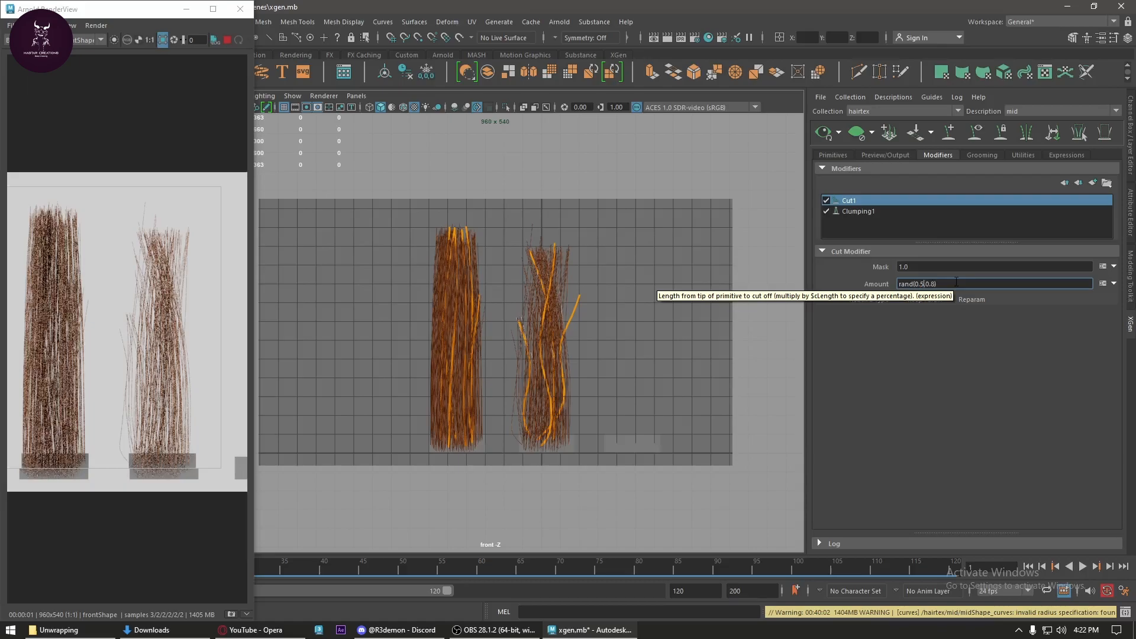
key(Return)
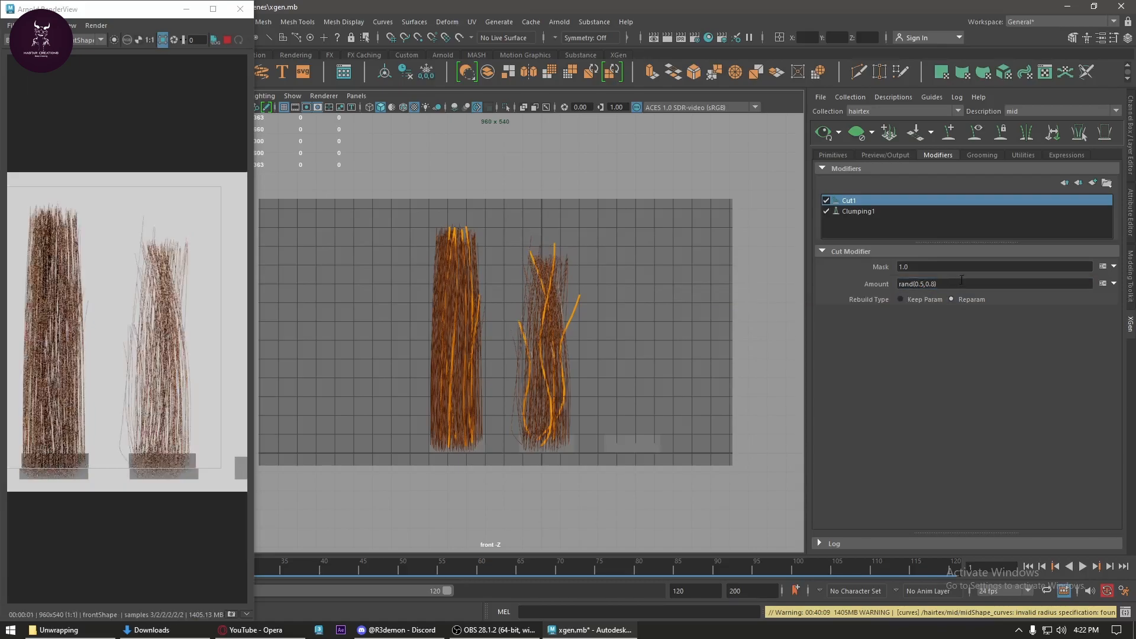
- Widen the Cut modifier's random amount range to a minimum of 0.3 and a maximum of 1
click(971, 276)
key(Left)
key(Left)
key(Left)
key(Left)
key(Left)
key(BackSpace)
text(3)
key(Return)
click(936, 283)
key(BackSpace)
key(BackSpace)
key(BackSpace)
text(1)
key(Return)
- Add a second Clumping modifier to the mid description and raise its clump scale at the root to about 0.93
click(1091, 184)
click(911, 212)
click(873, 358)
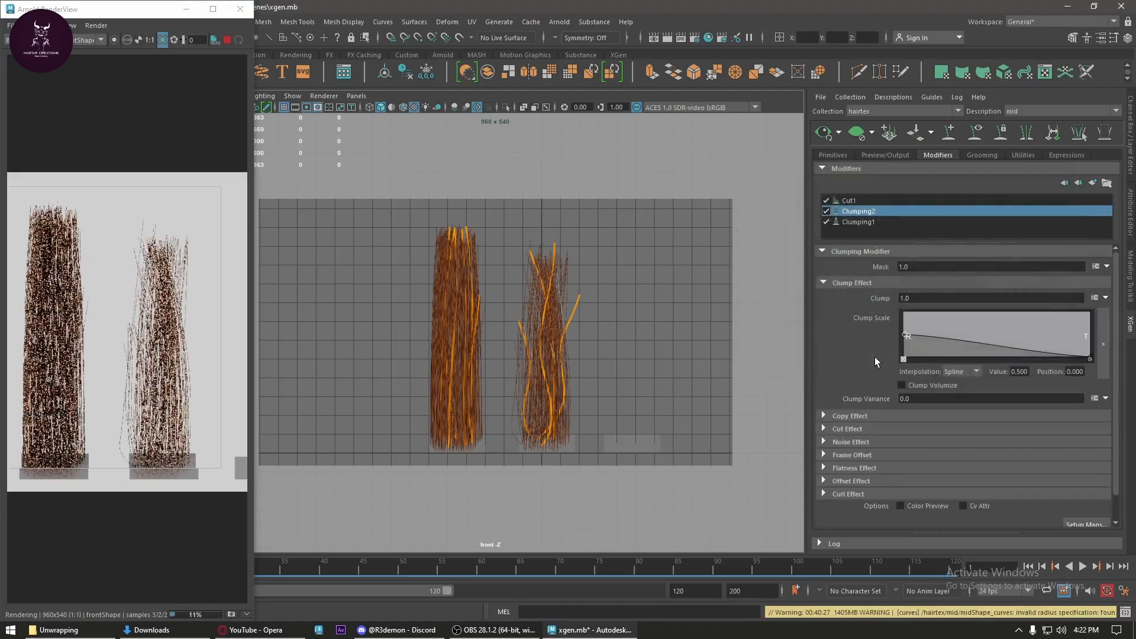
drag(904, 339, 904, 314)
- Set up the second clumping modifier's maps with a point density of 10 and save them
scroll(1031, 472, down, 2)
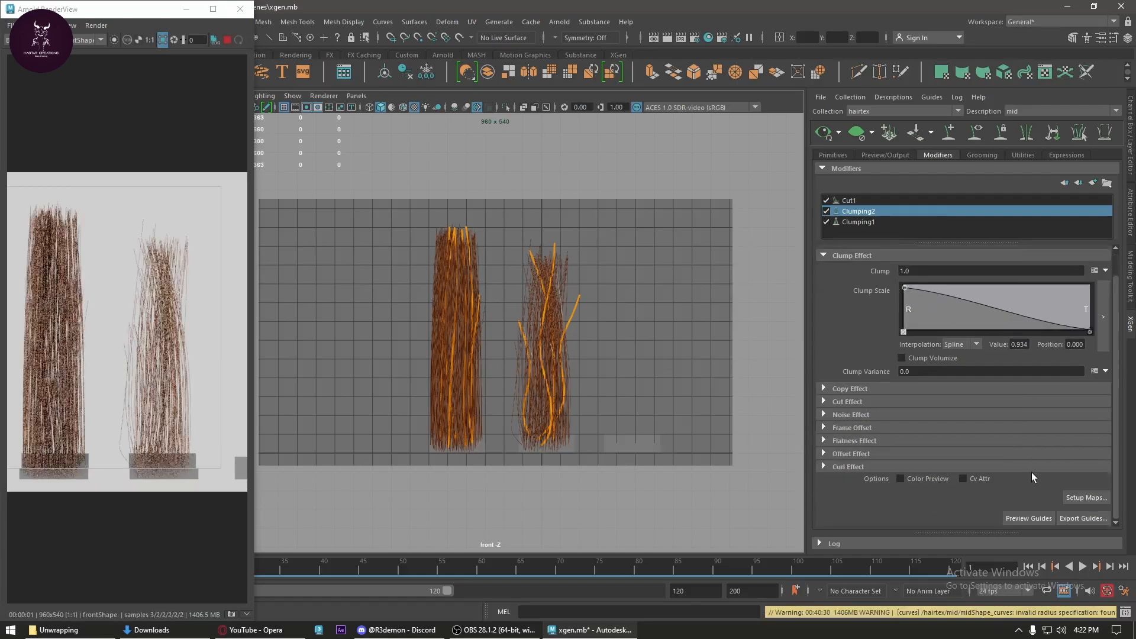
click(1085, 497)
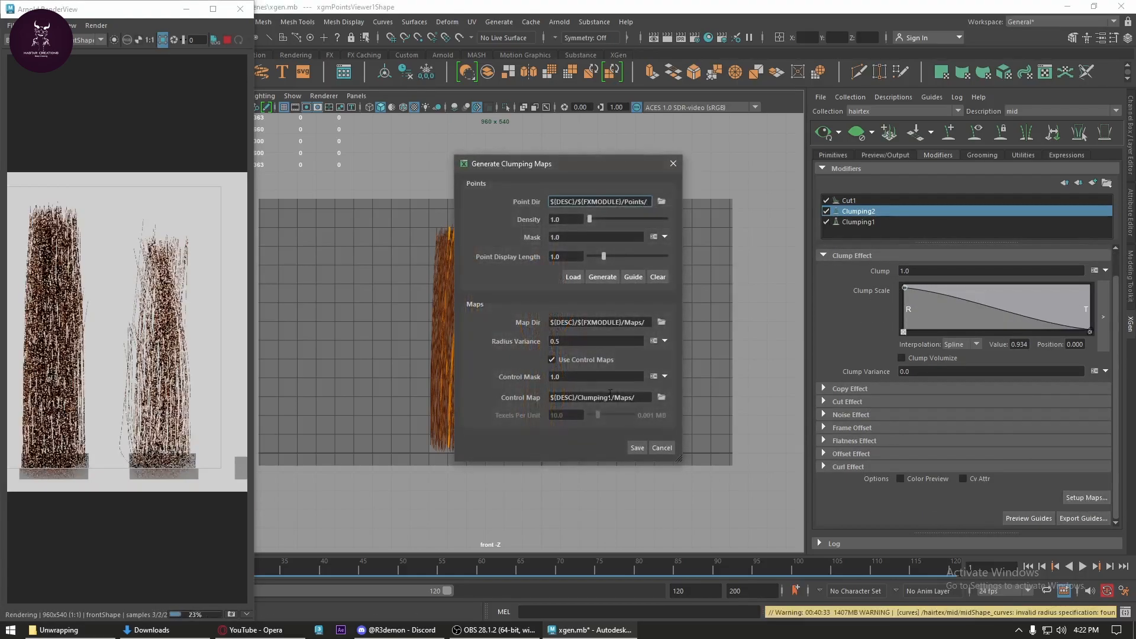
key(Tab)
text(10)
key(Return)
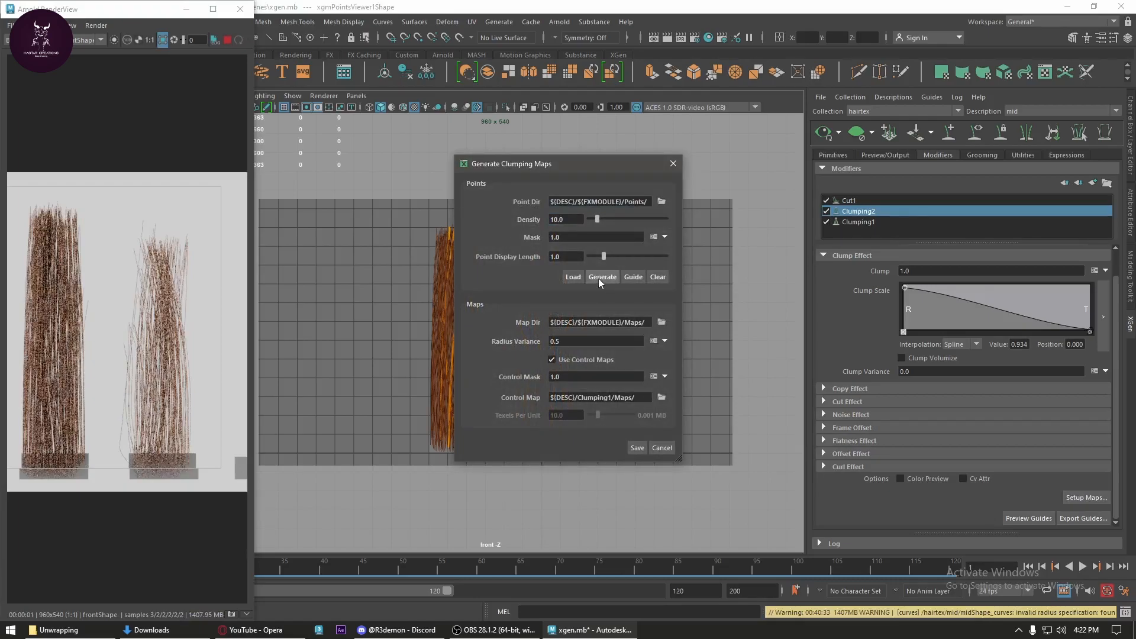
click(640, 451)
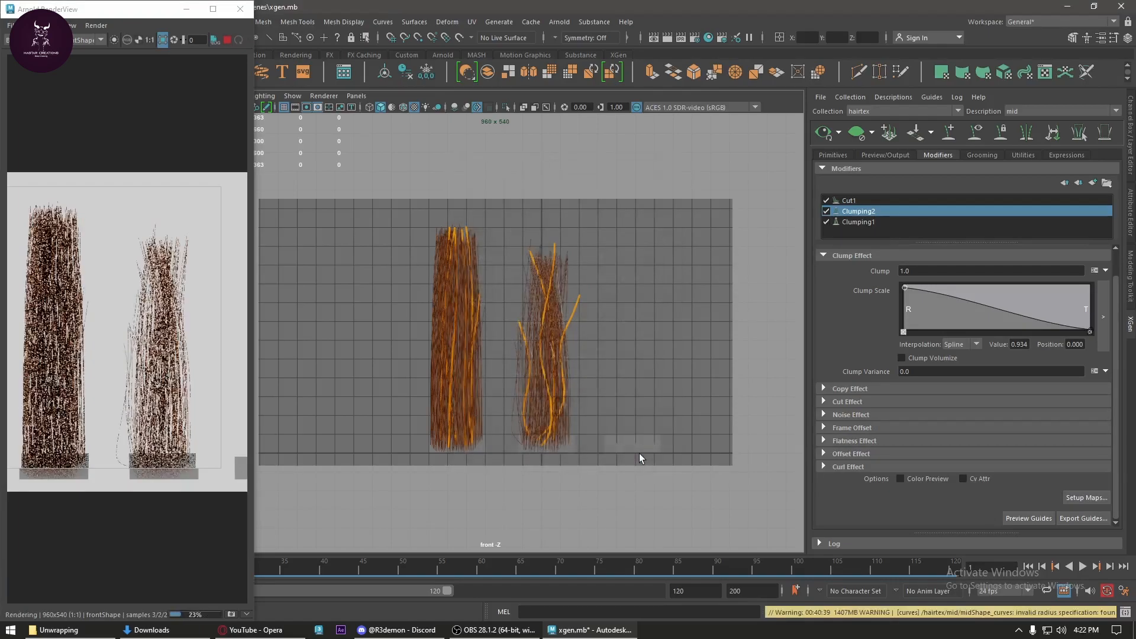
- Set the curl of the first clumping modifier to 0.5
click(858, 220)
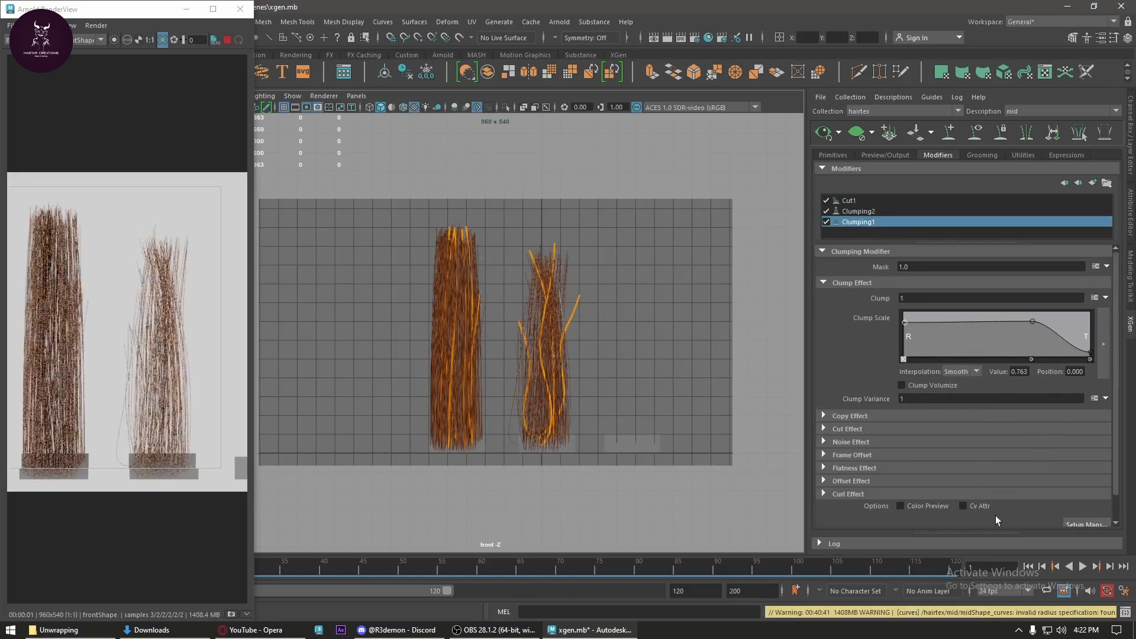
click(921, 493)
click(923, 403)
text(.5)
key(Return)
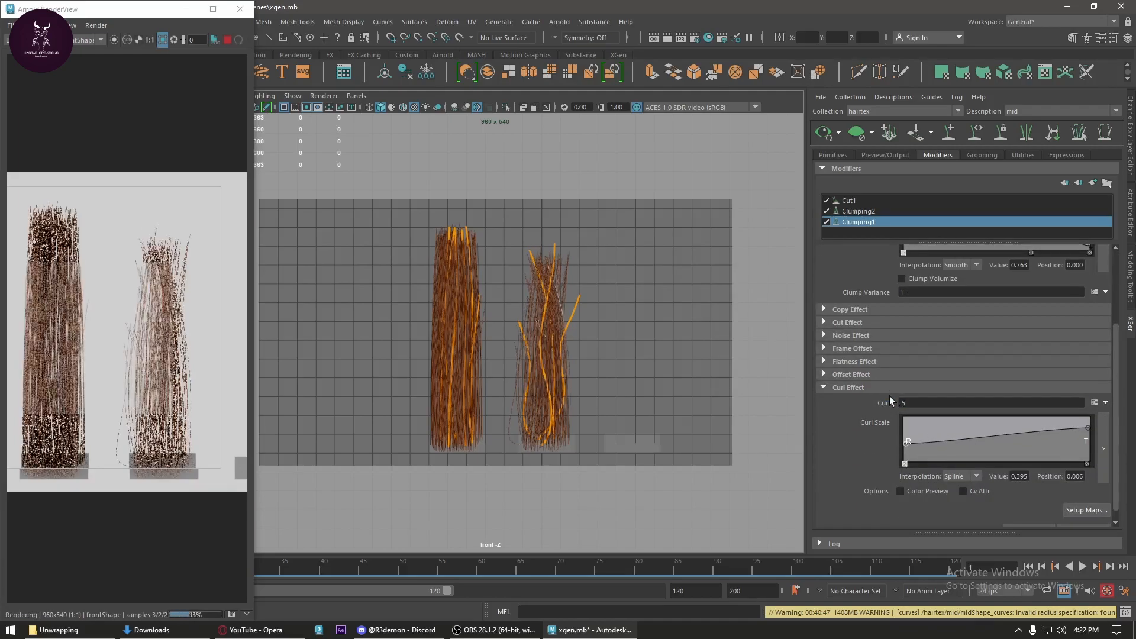
- Lower the middle point of the first clumping modifier's clump scale ramp to about 0.145 at position 0.737
scroll(1028, 411, up, 1)
scroll(1013, 409, up, 1)
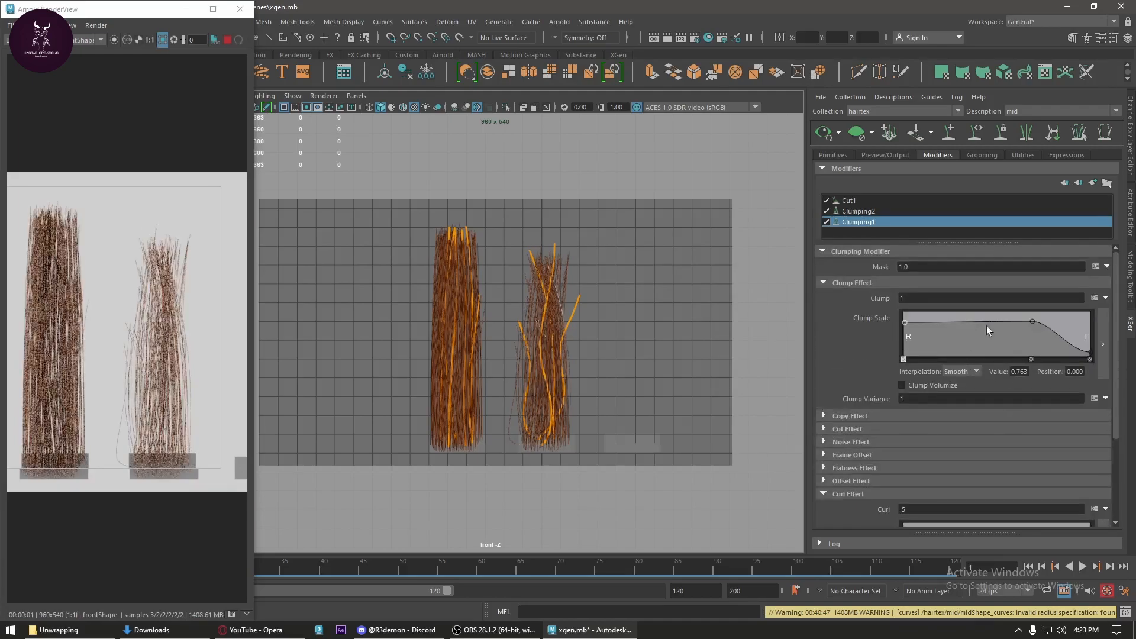
drag(1034, 328, 1040, 351)
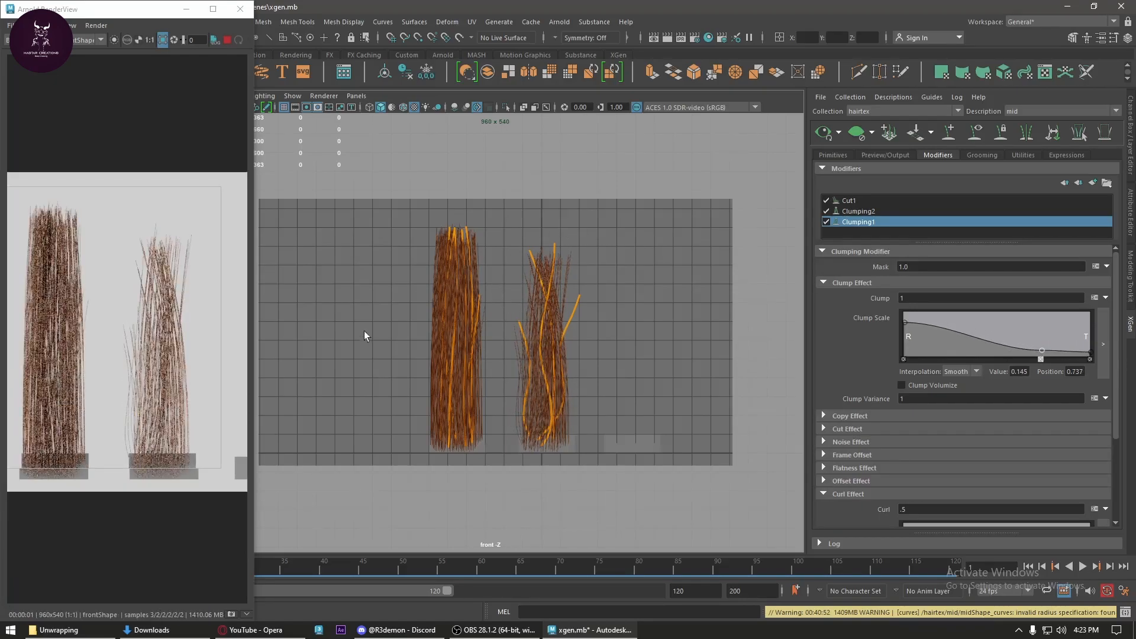
- Add a Noise modifier to the mid description with a frequency of 2
click(886, 200)
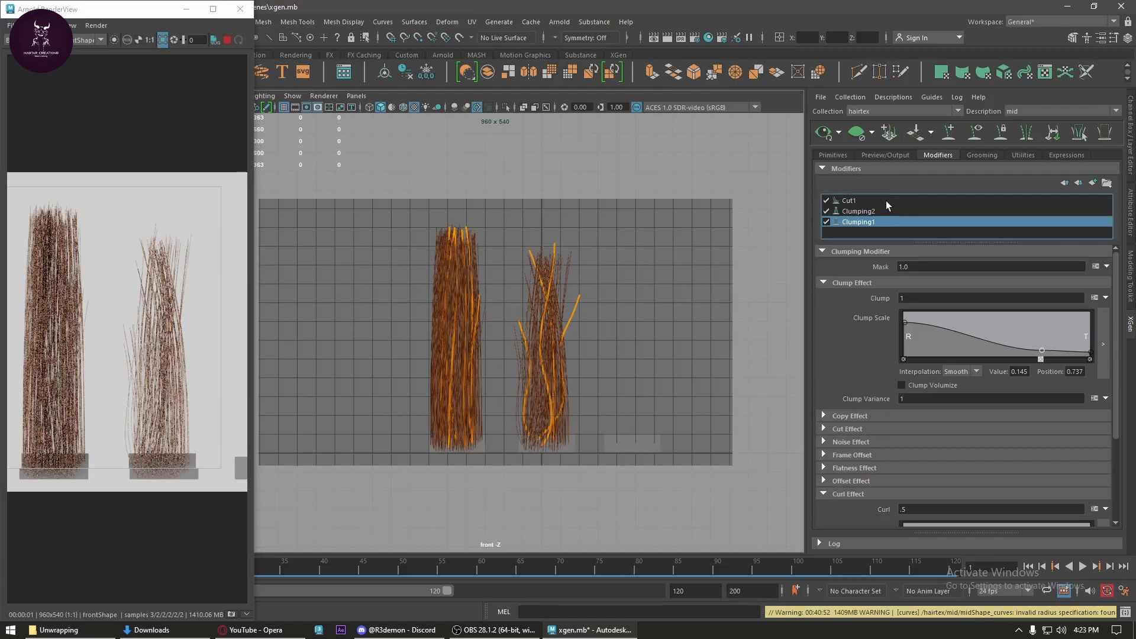
click(1093, 183)
click(951, 254)
click(871, 359)
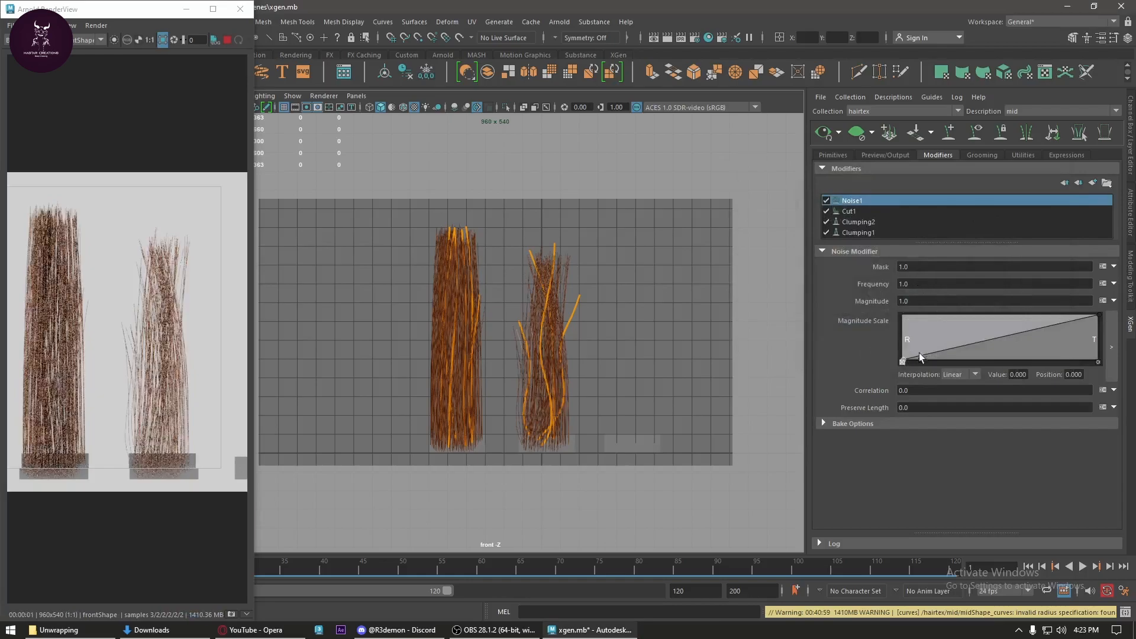
double_click(919, 285)
text(2)
key(Return)
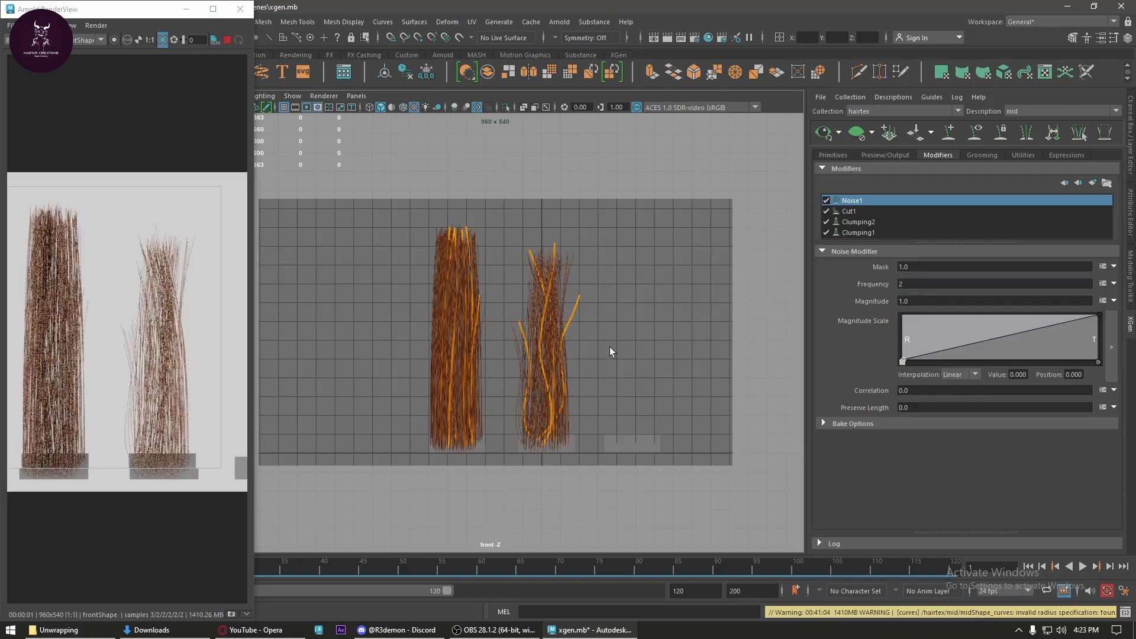
- Select all guides on the middle plane and scale them horizontally closer together
click(651, 442)
right_click(637, 441)
right_drag(662, 389, 682, 262)
click(633, 439)
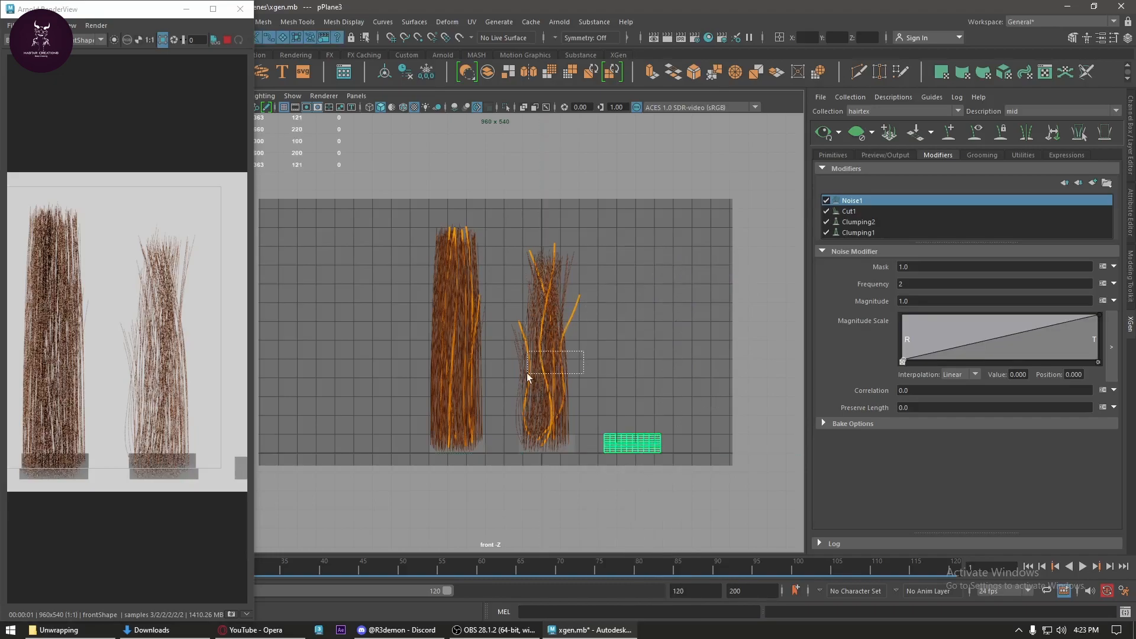
drag(583, 351, 520, 388)
key(r)
drag(590, 440, 565, 441)
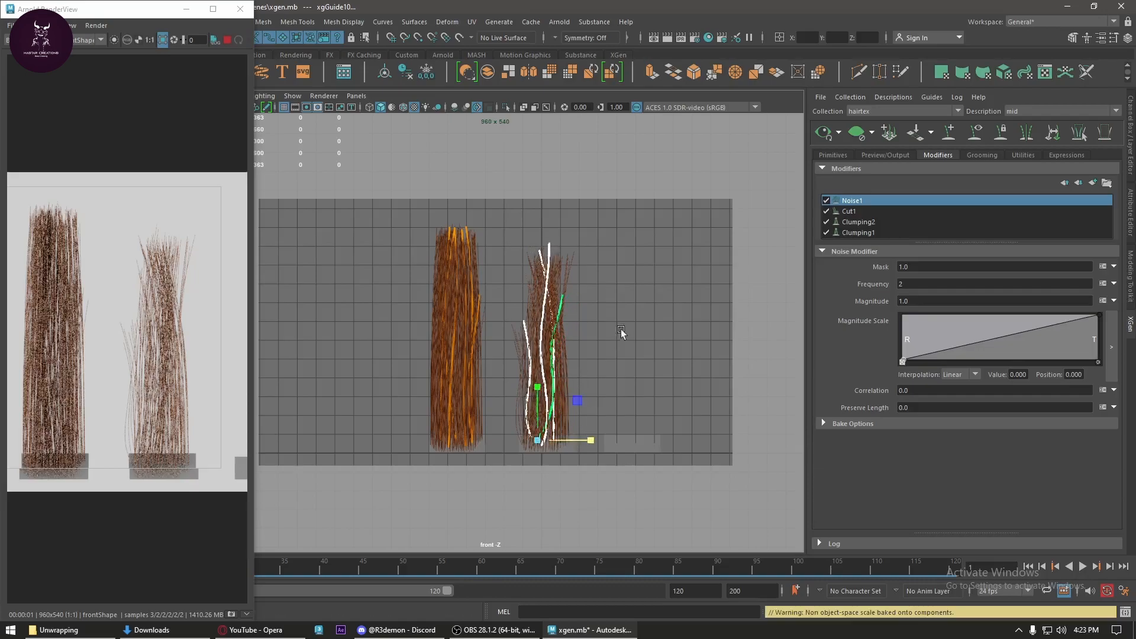
- Scale the left-leaning mid guide down vertically to shorten it and update the XGen preview
click(545, 256)
click(548, 316)
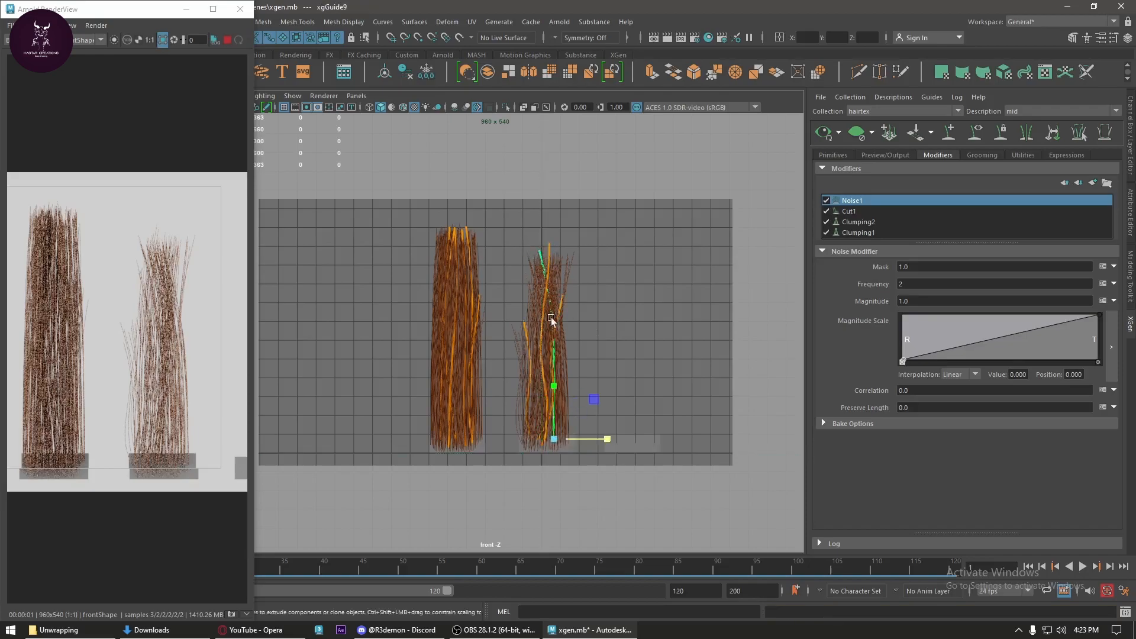
click(555, 386)
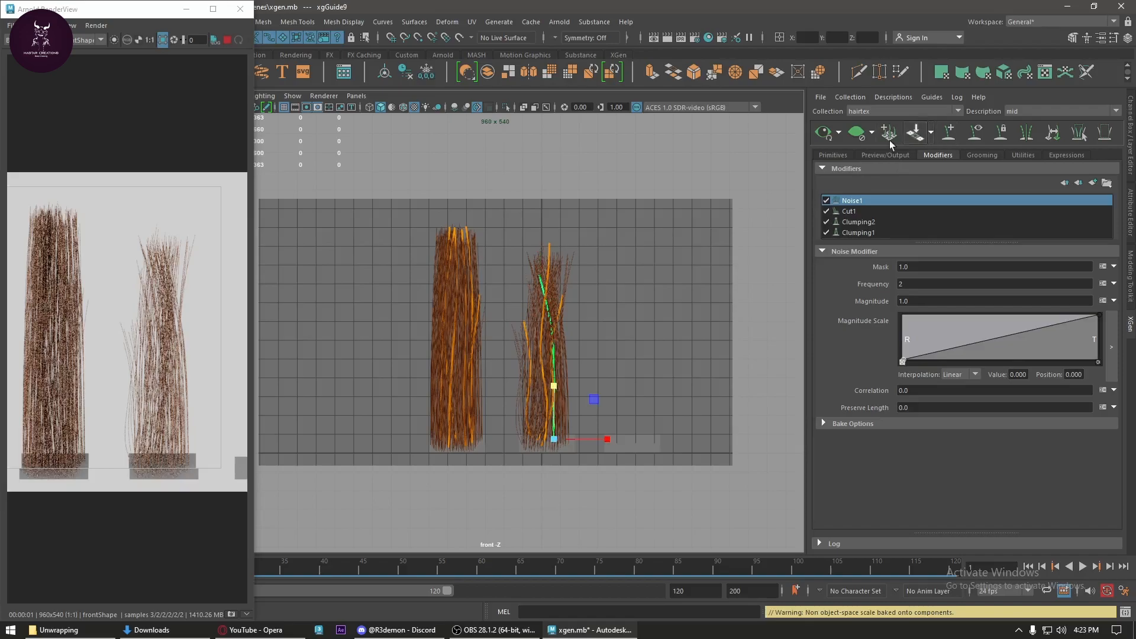
click(824, 133)
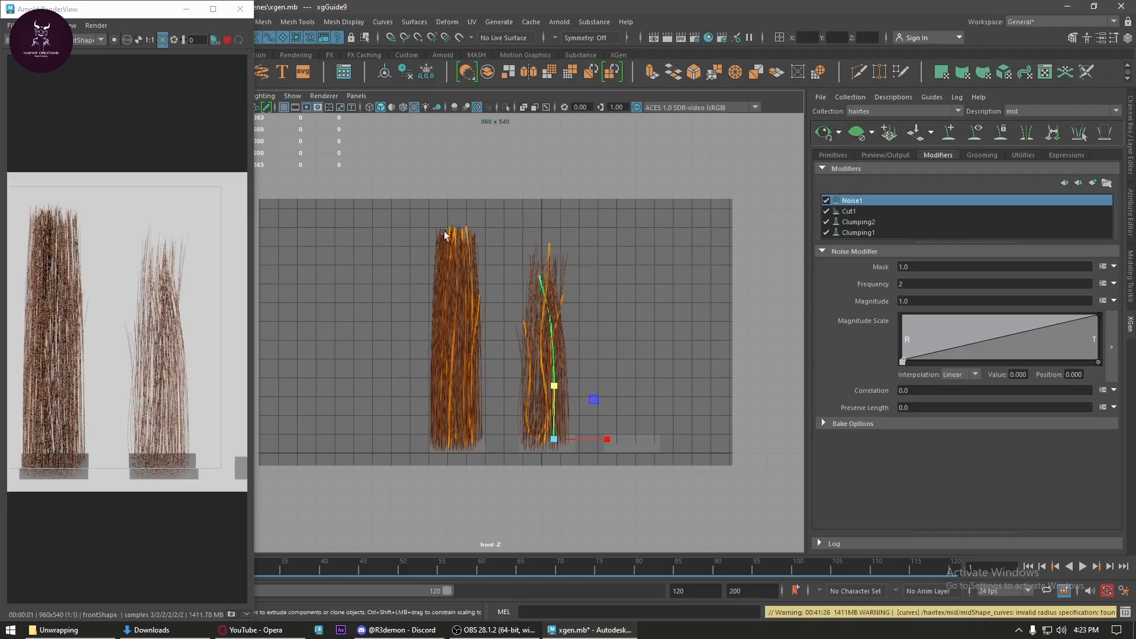
- Scale the tallest mid guide up vertically to lengthen it to the height of the dense strands
click(554, 257)
click(540, 390)
click(540, 390)
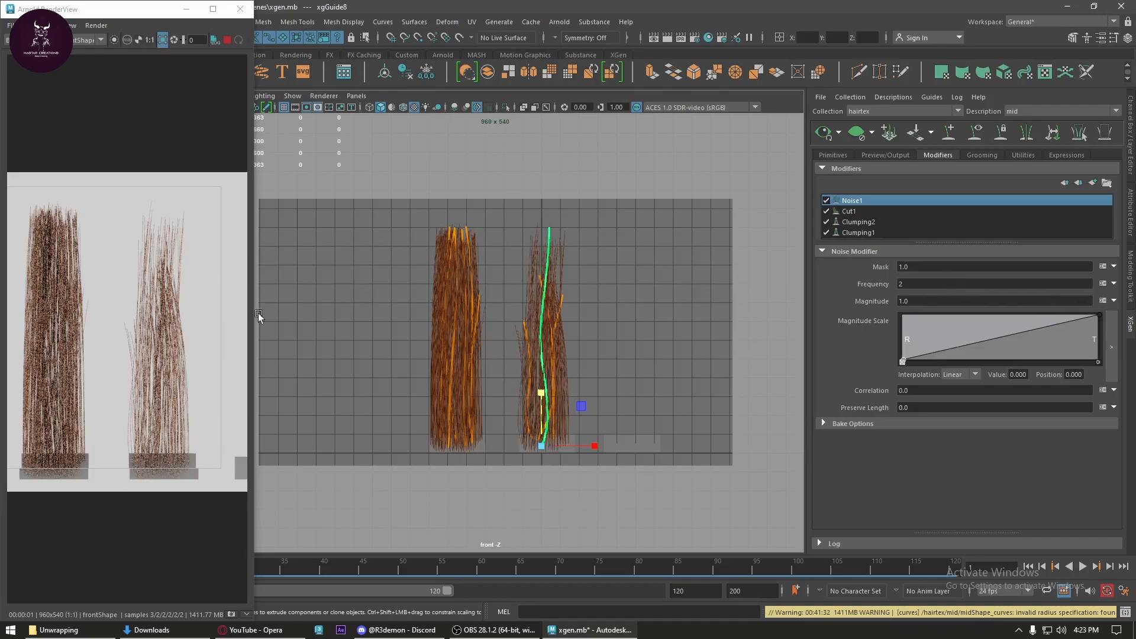
- Extend the Arnold render region to include the third plane
scroll(190, 388, down, 3)
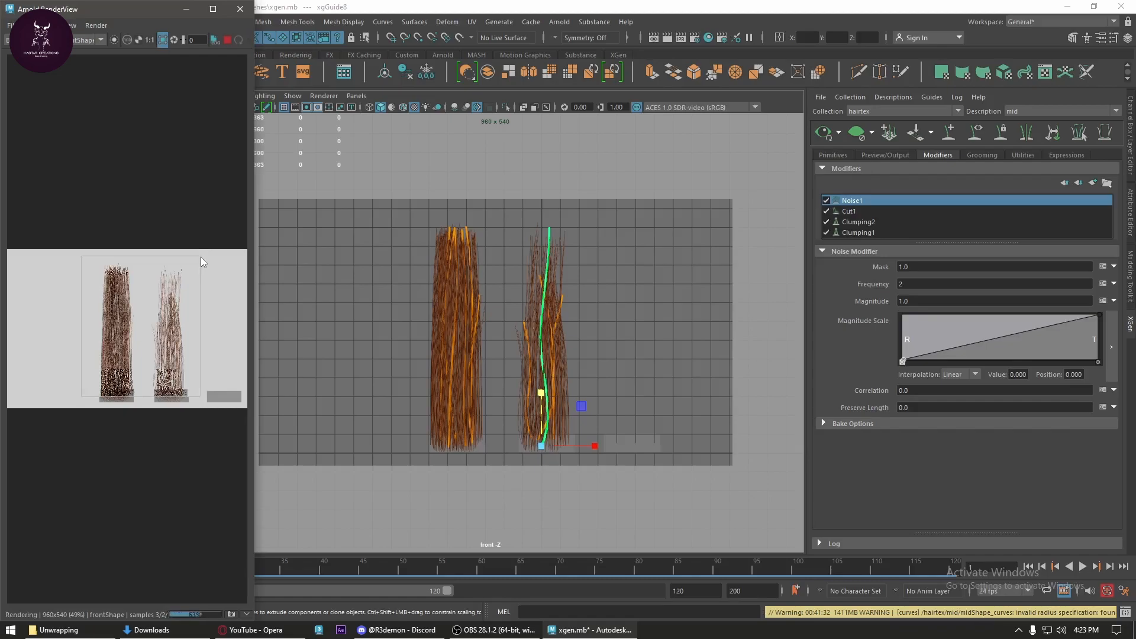
drag(197, 393, 239, 404)
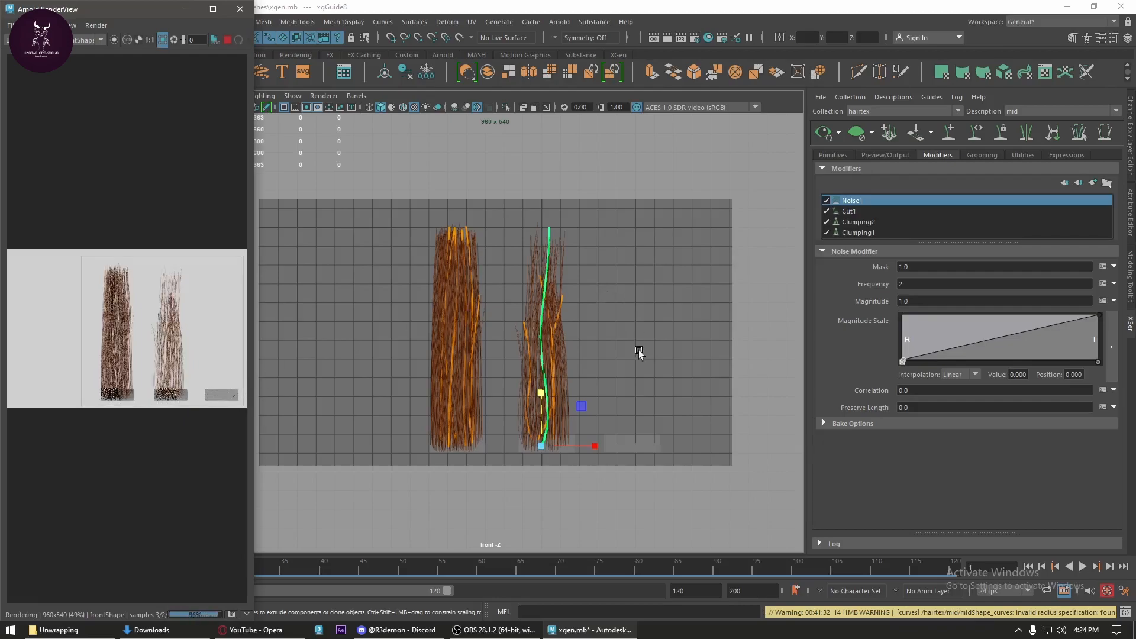
- Set up a new XGen description named strands for the third plane in the hairtex collection, controlled by placing and shaping guides
click(645, 442)
click(850, 97)
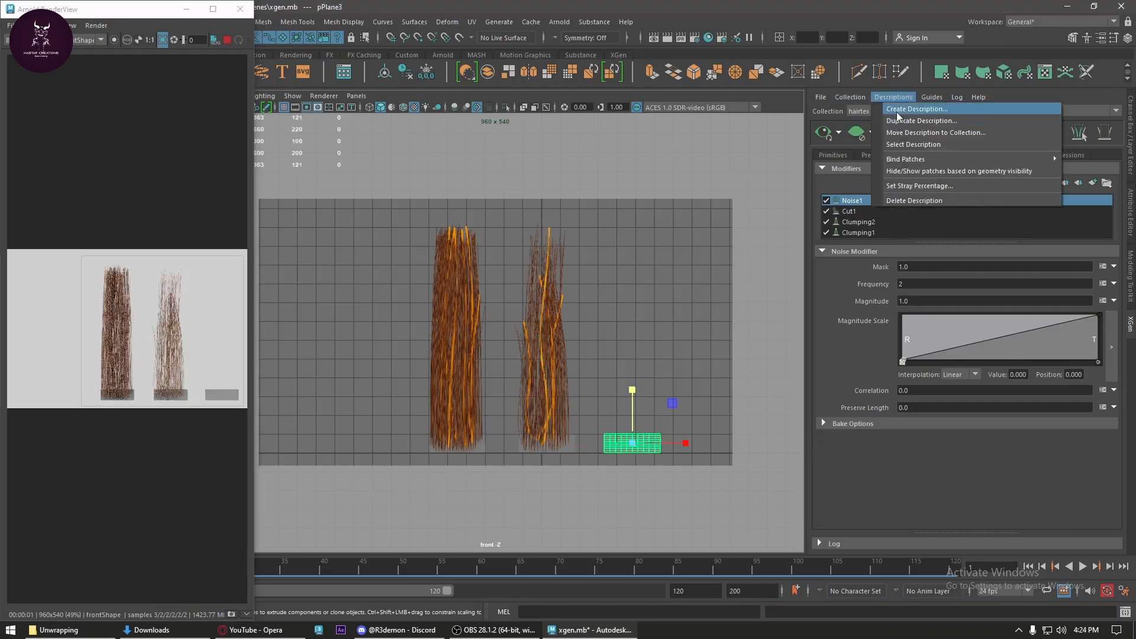
click(896, 112)
text(strands)
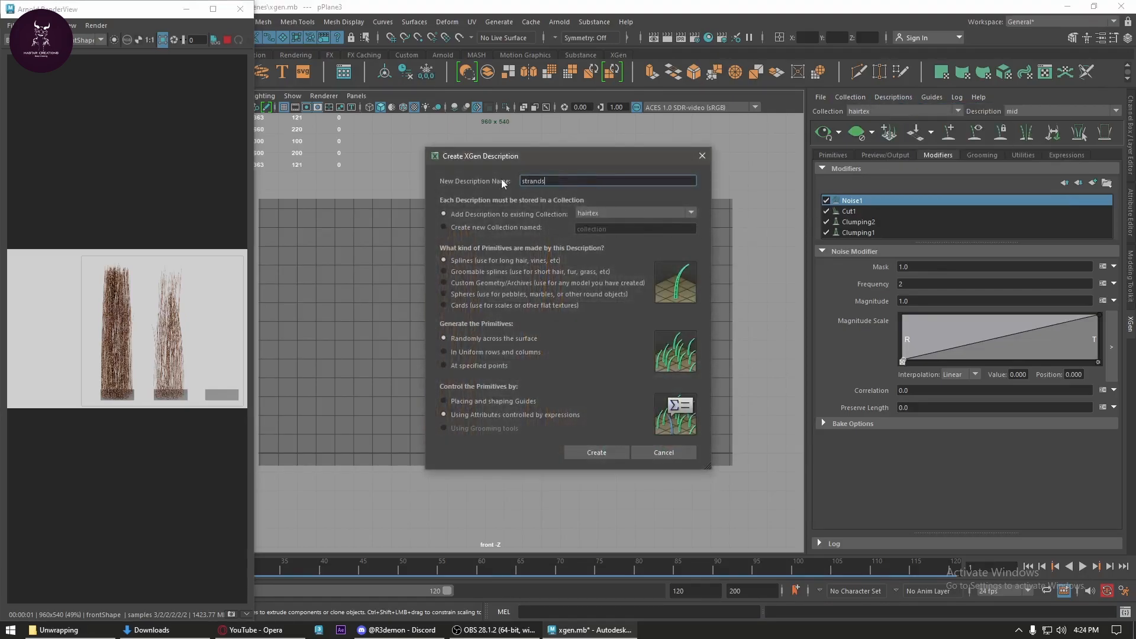
click(514, 400)
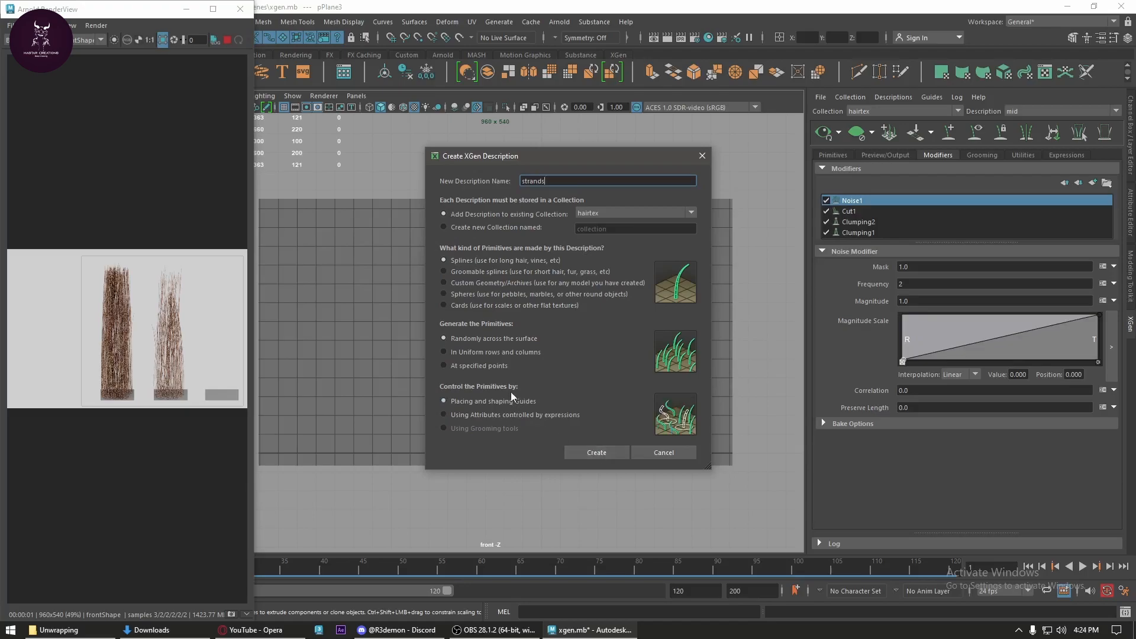
- Create the strands spline description in the hairtex collection and place three guides on the small empty plane
click(592, 452)
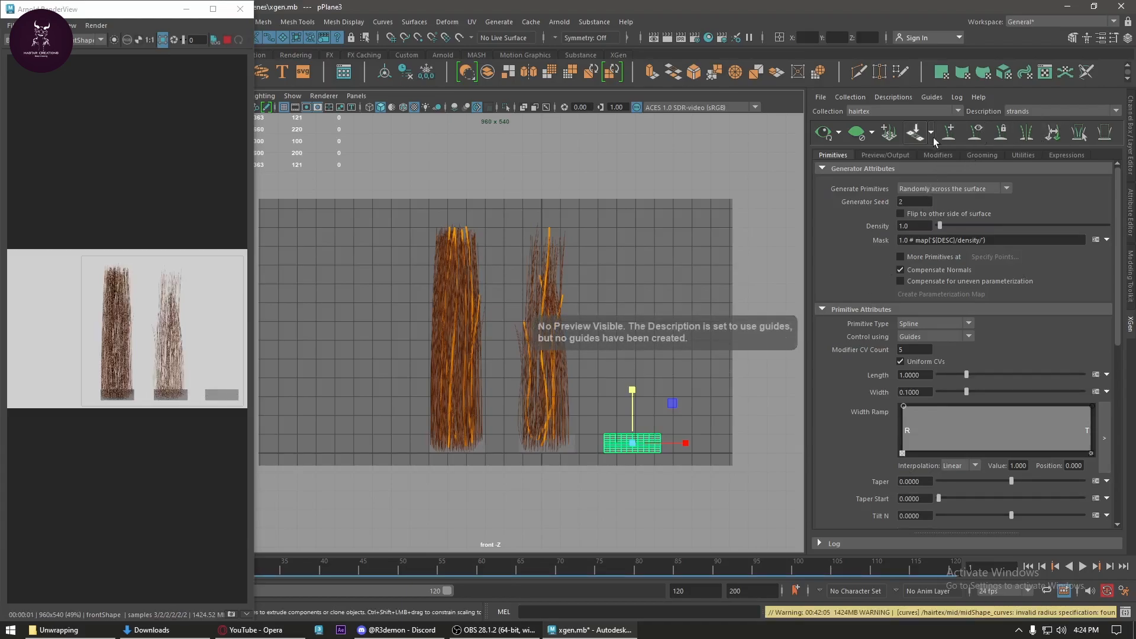
click(917, 132)
click(631, 442)
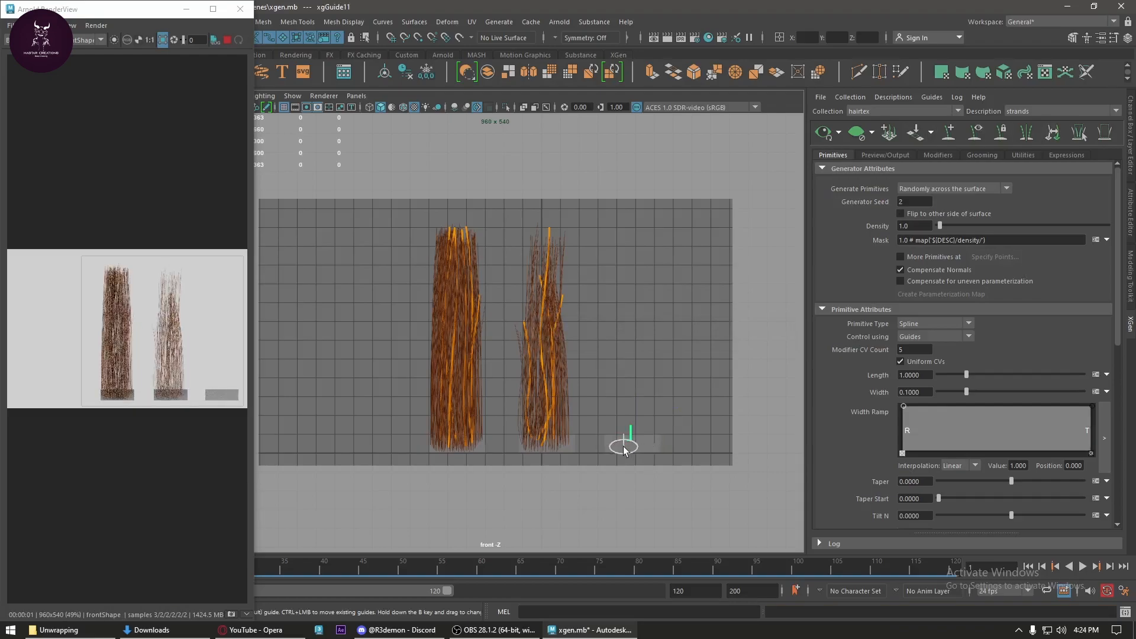
click(627, 441)
click(633, 408)
- Scale the middle strand guide up to about the height of the neighbouring hair strips and bend its control points into an S-curve
drag(628, 430, 627, 436)
key(r)
drag(631, 388, 611, 89)
drag(631, 388, 633, 334)
right_drag(633, 334, 562, 294)
drag(581, 267, 650, 321)
key(w)
middle_drag(654, 312, 661, 376)
drag(661, 373, 629, 395)
right_drag(637, 305, 679, 265)
- Scale the outer guide farthest from the hair strips to medium height and bend it so it crosses the tall guide
drag(639, 431, 638, 433)
key(r)
drag(642, 394, 651, 367)
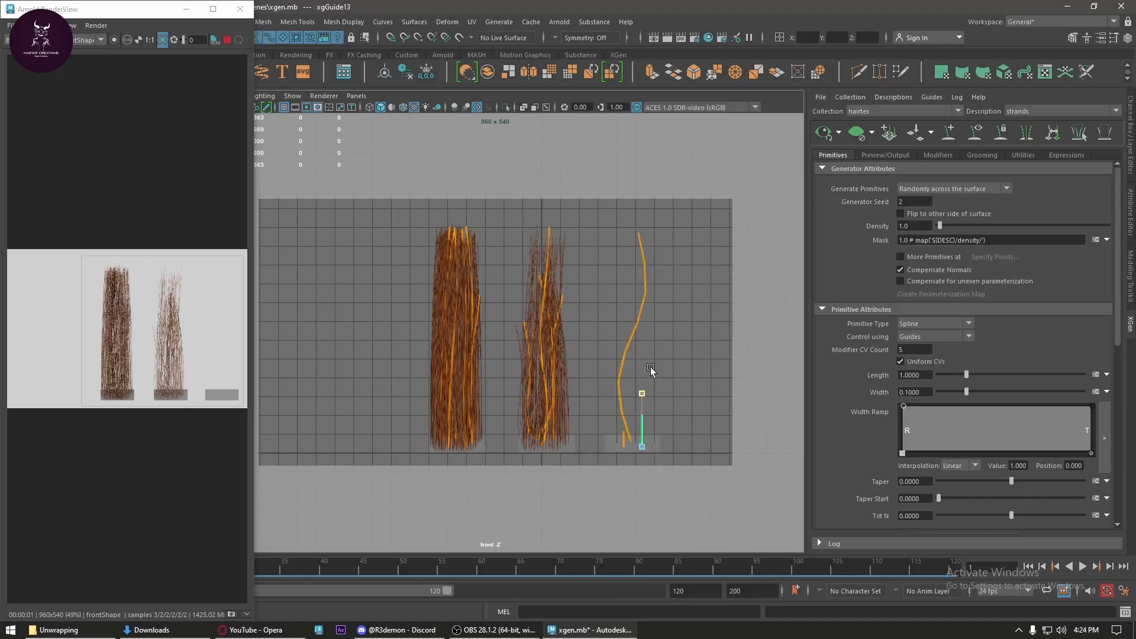
right_drag(662, 303, 592, 286)
mouse_move(665, 316)
mouse_down()
mouse_move(605, 342)
mouse_move(656, 322)
mouse_up()
drag(661, 381, 613, 417)
drag(654, 404, 662, 403)
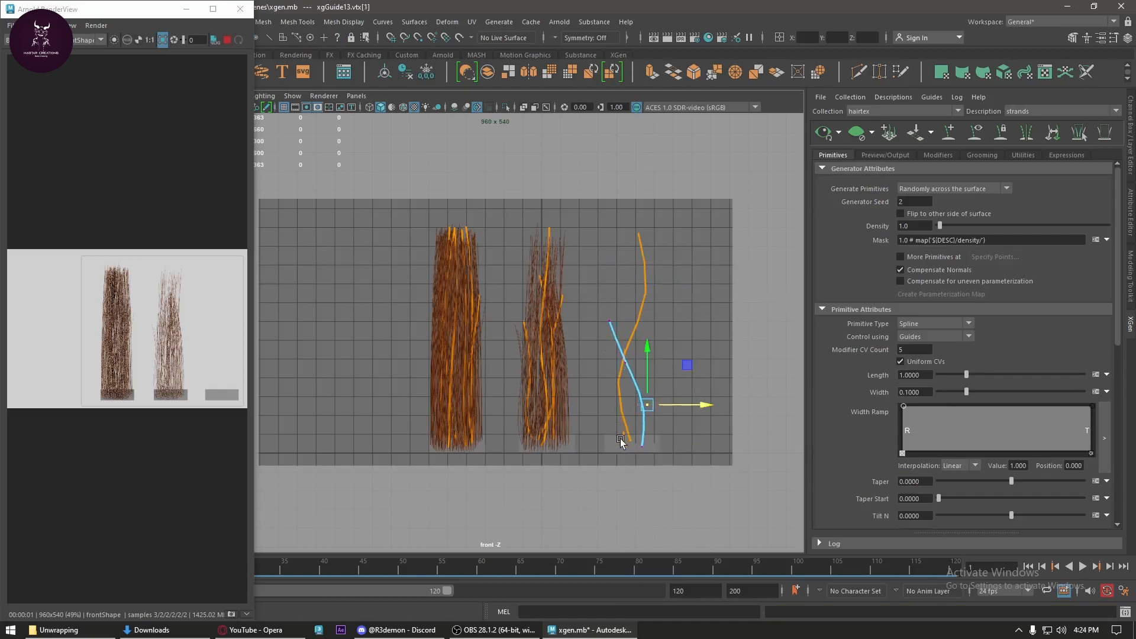
right_drag(645, 349, 715, 282)
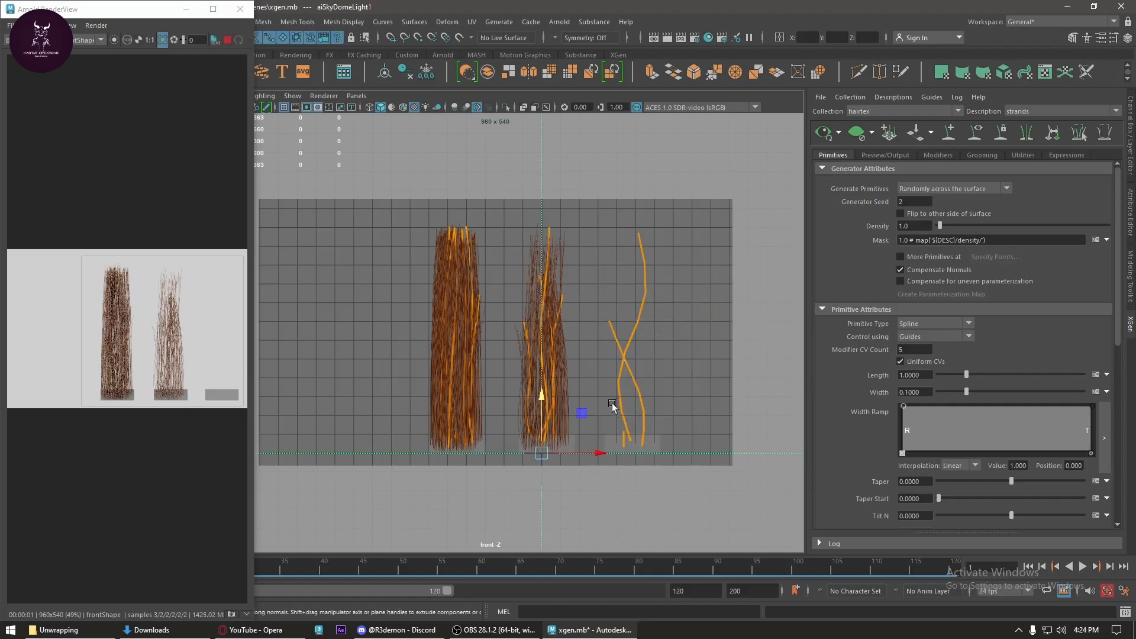
- Select the remaining short guide on the strands plane
click(624, 437)
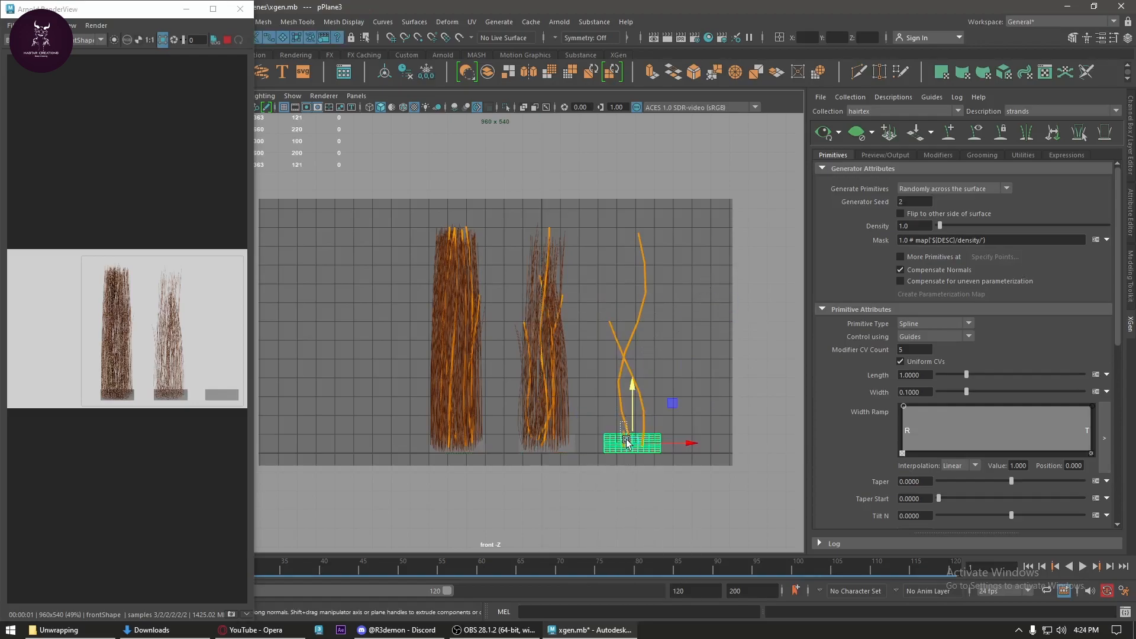
click(625, 441)
right_drag(681, 318, 647, 314)
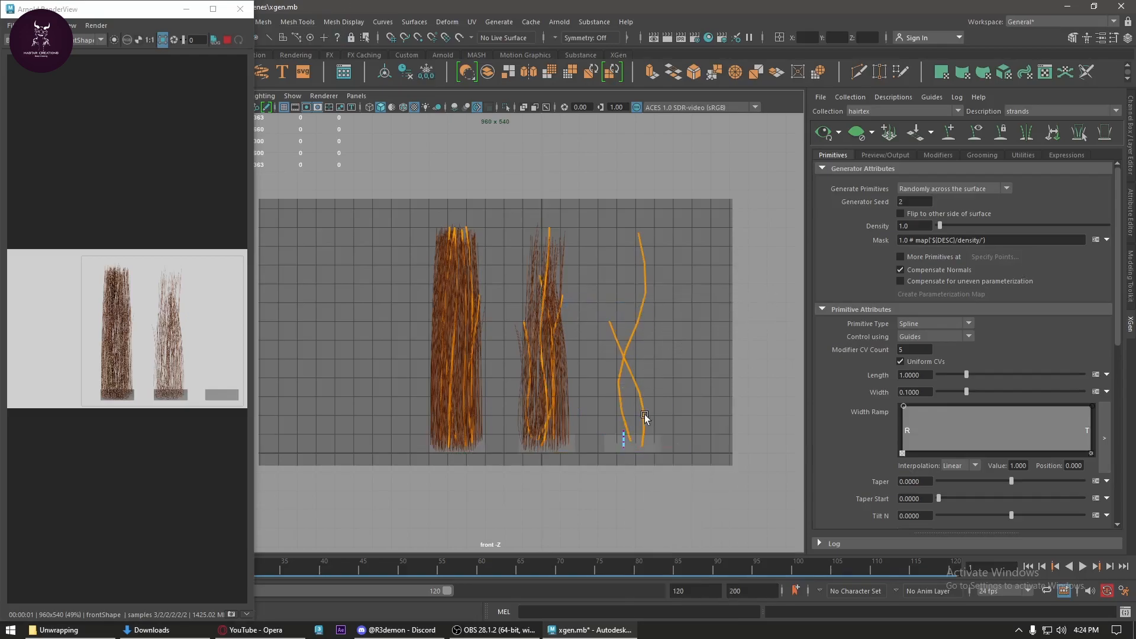
drag(639, 417, 616, 452)
drag(624, 383, 631, 309)
key(ctrl+z)
key(ctrl+z)
right_drag(641, 318, 691, 302)
- Stretch the remaining short guide vertically and bend its control points into a gentle curve crossing the other two guides
drag(624, 396, 660, 59)
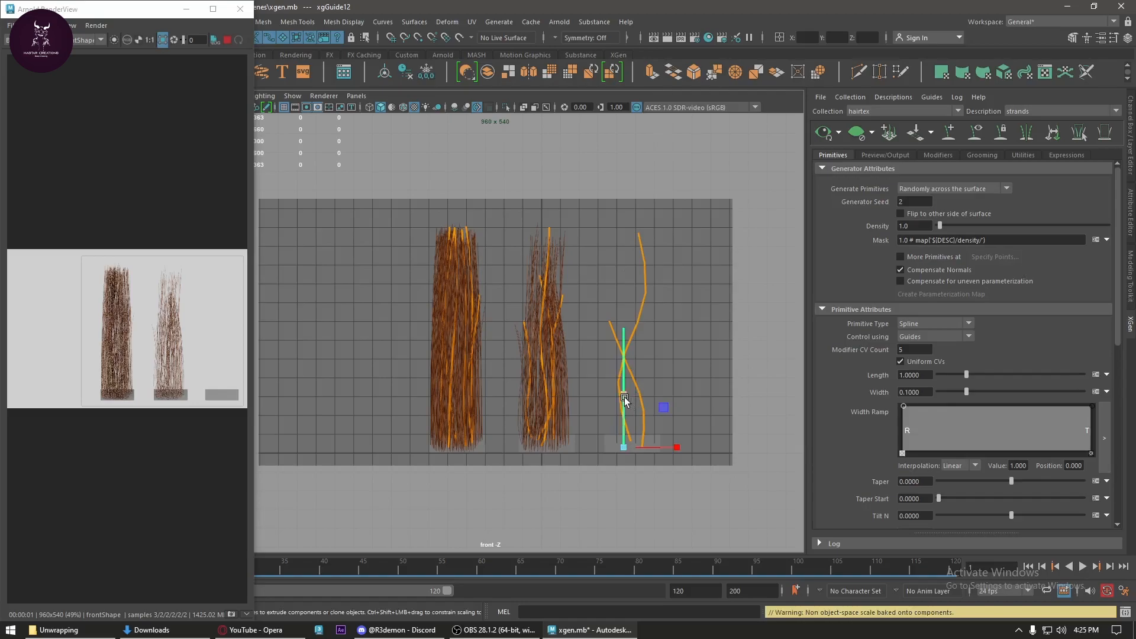
right_drag(628, 300, 580, 286)
key(w)
drag(633, 253, 661, 276)
drag(640, 350, 666, 379)
mouse_move(655, 314)
mouse_down()
mouse_move(614, 347)
mouse_move(642, 331)
mouse_up()
drag(639, 264, 627, 284)
right_drag(627, 284, 700, 243)
click(700, 248)
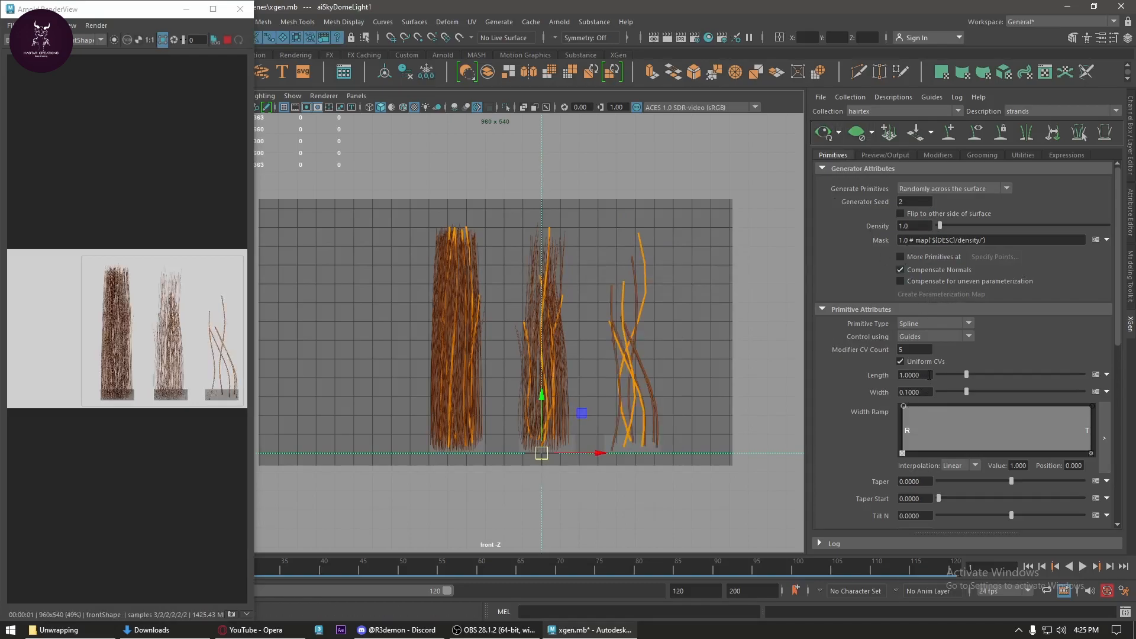
- Set the strands' primitive width to 0.02 and length to 1.13
double_click(923, 392)
text(0.02)
key(Return)
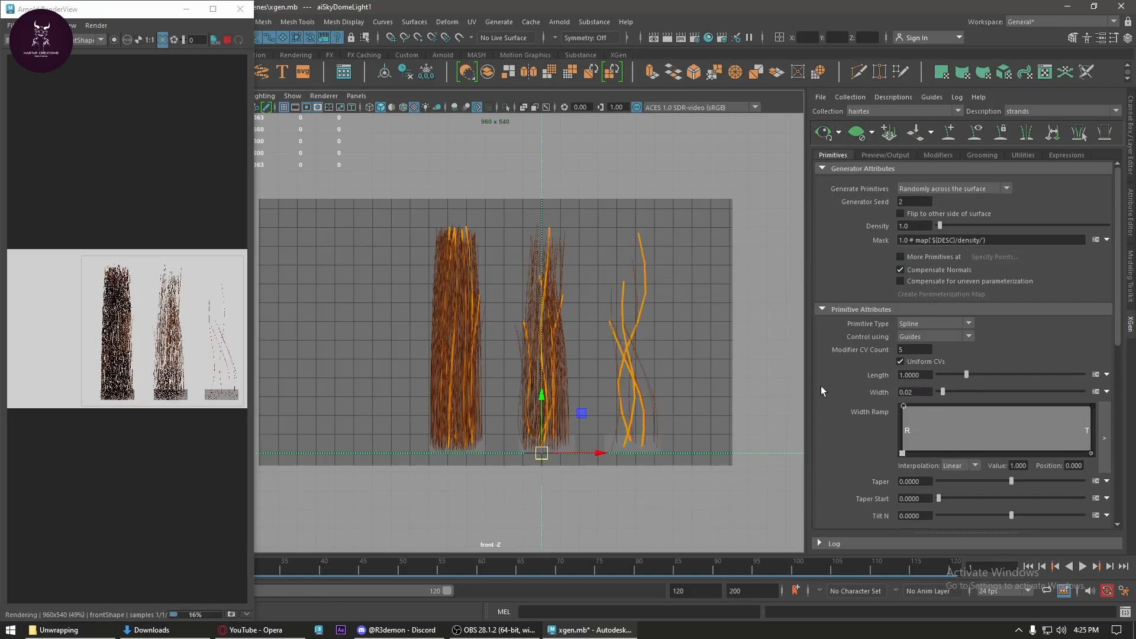
drag(963, 373, 969, 373)
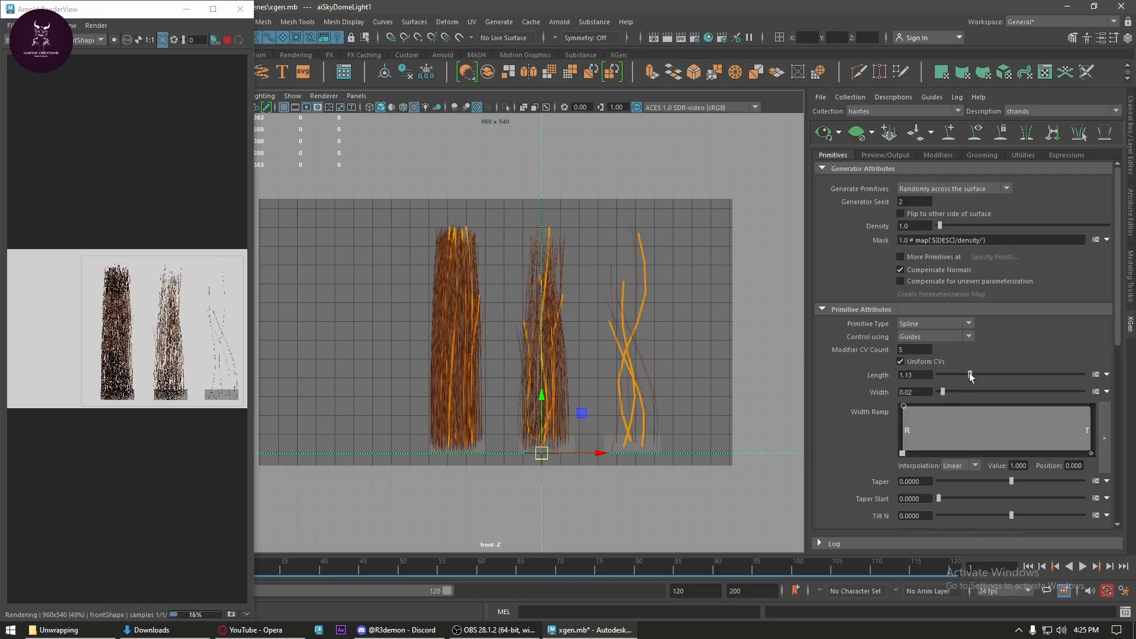
- Select the three strand guides and scale them slightly narrower horizontally
click(644, 385)
key(r)
drag(692, 443, 686, 444)
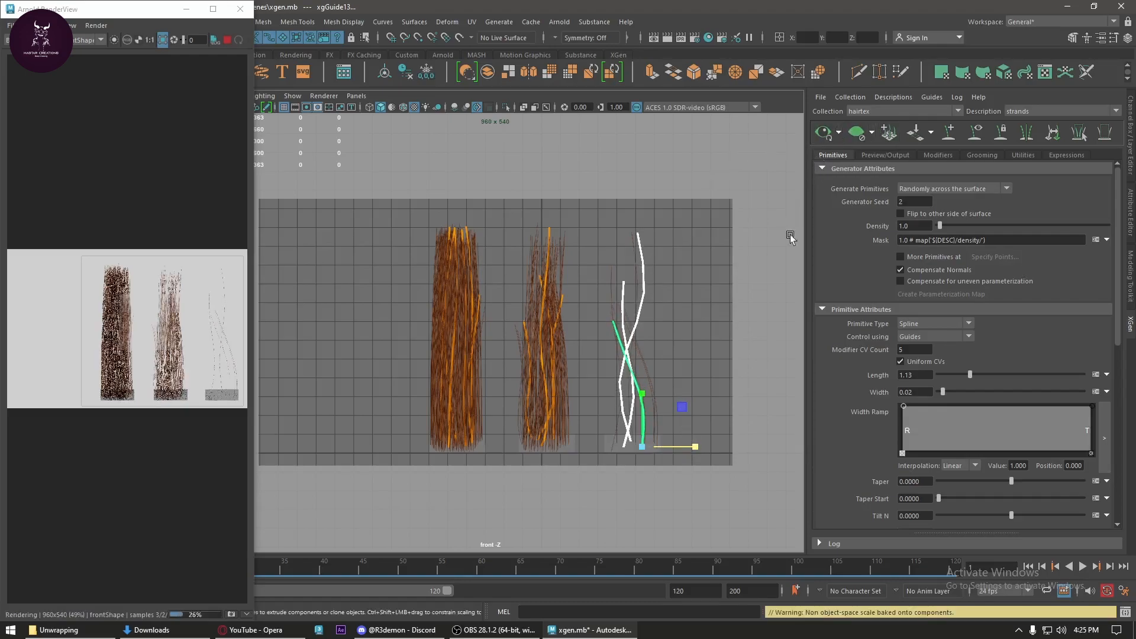
- Set the strands' generator density to 5
click(914, 226)
text(5)
key(Return)
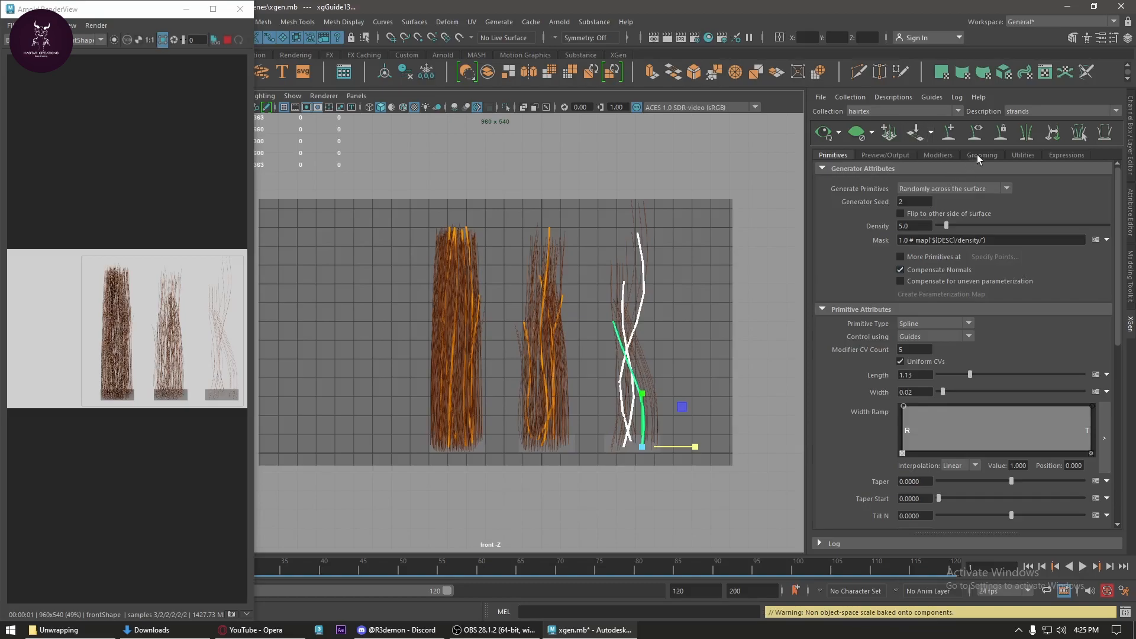
- Add a Clumping modifier to the strands description
click(937, 155)
click(1093, 183)
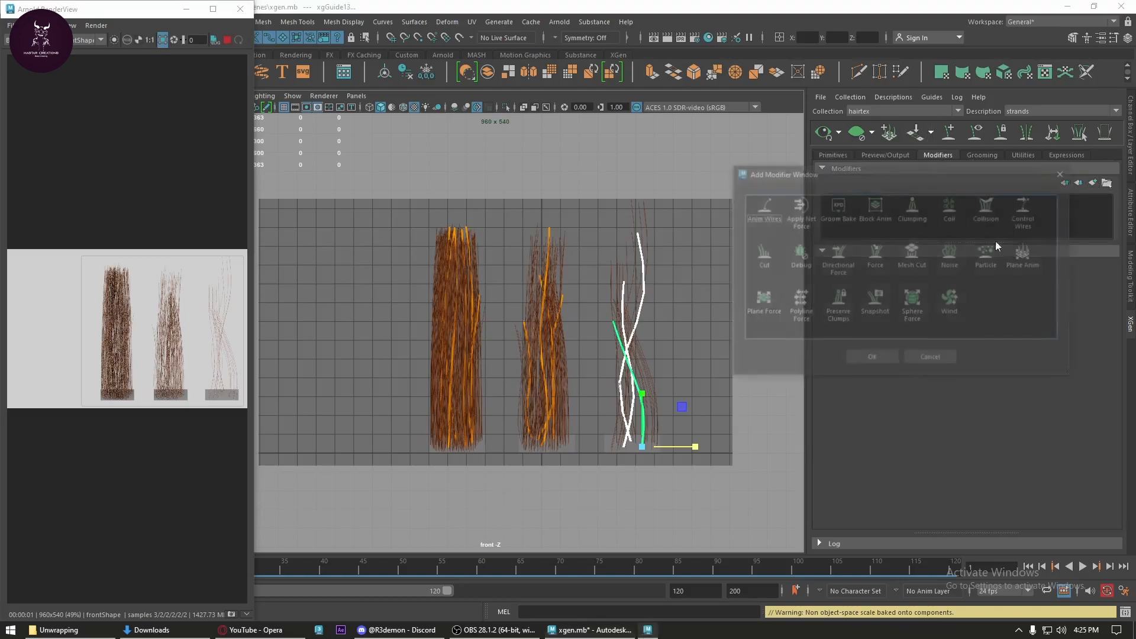
click(926, 216)
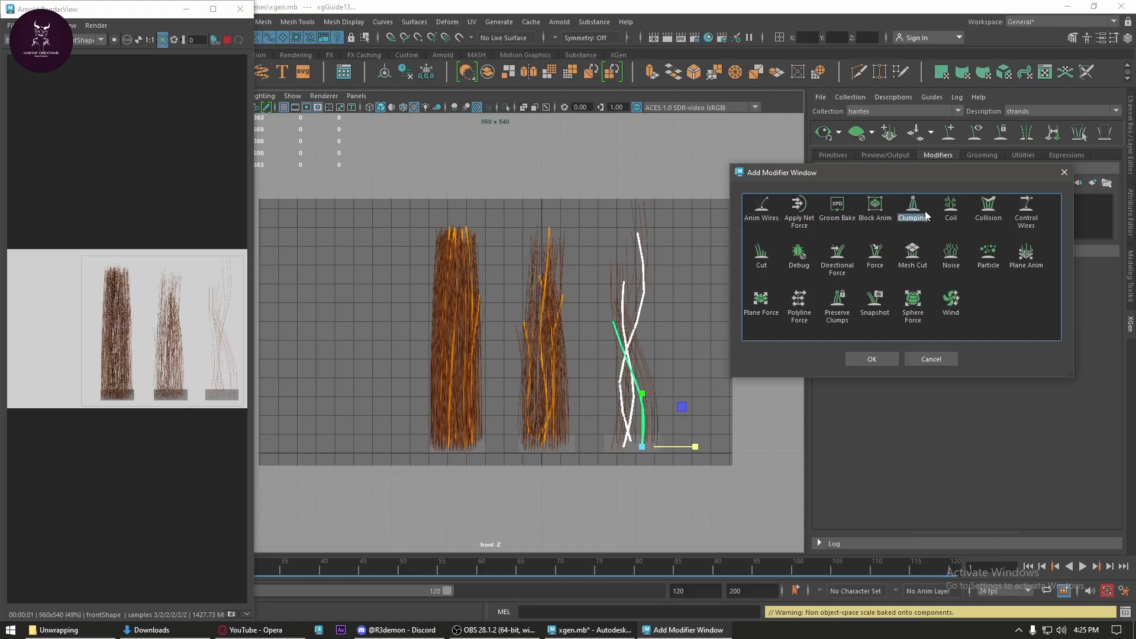
click(872, 358)
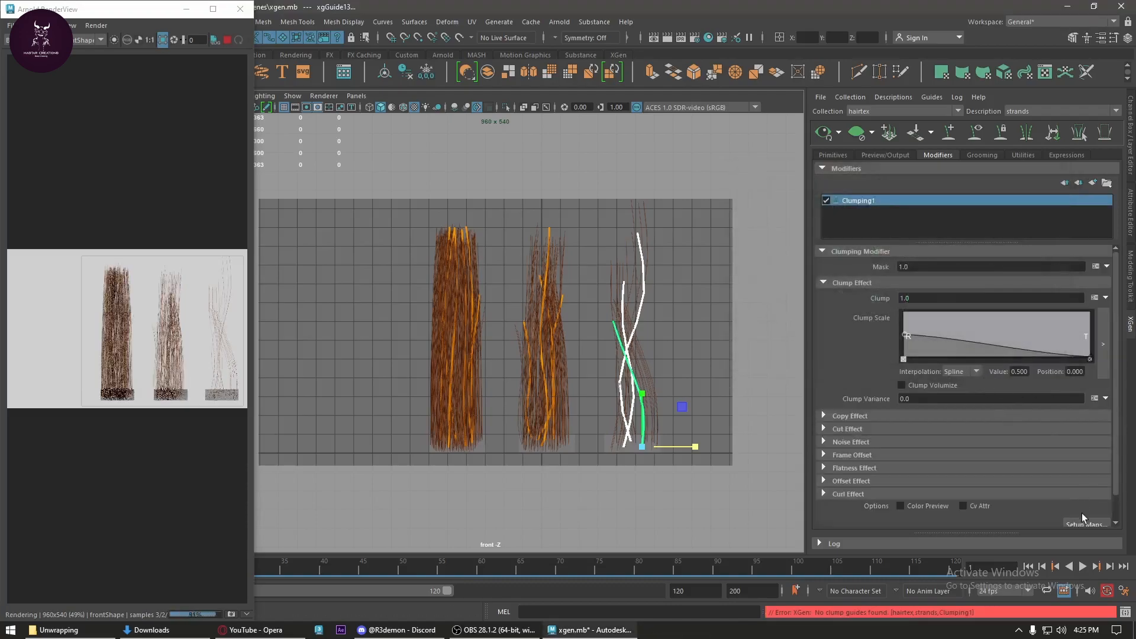
- Set the clumping map point density to 5, save the maps and check the strands in the render
click(1087, 523)
double_click(568, 219)
text(5)
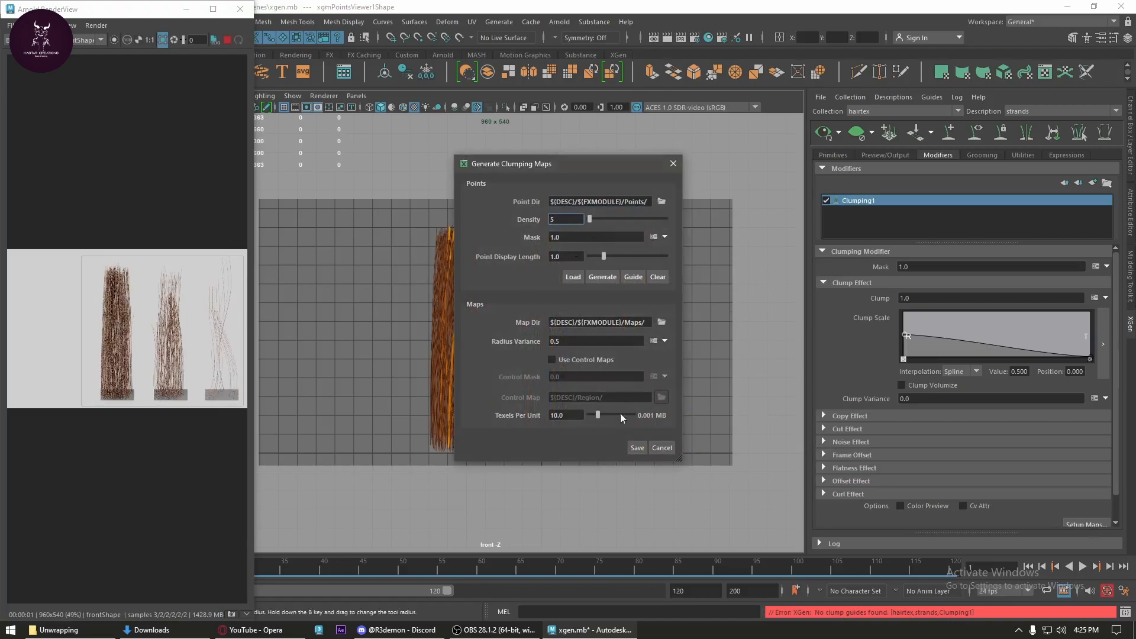
click(634, 447)
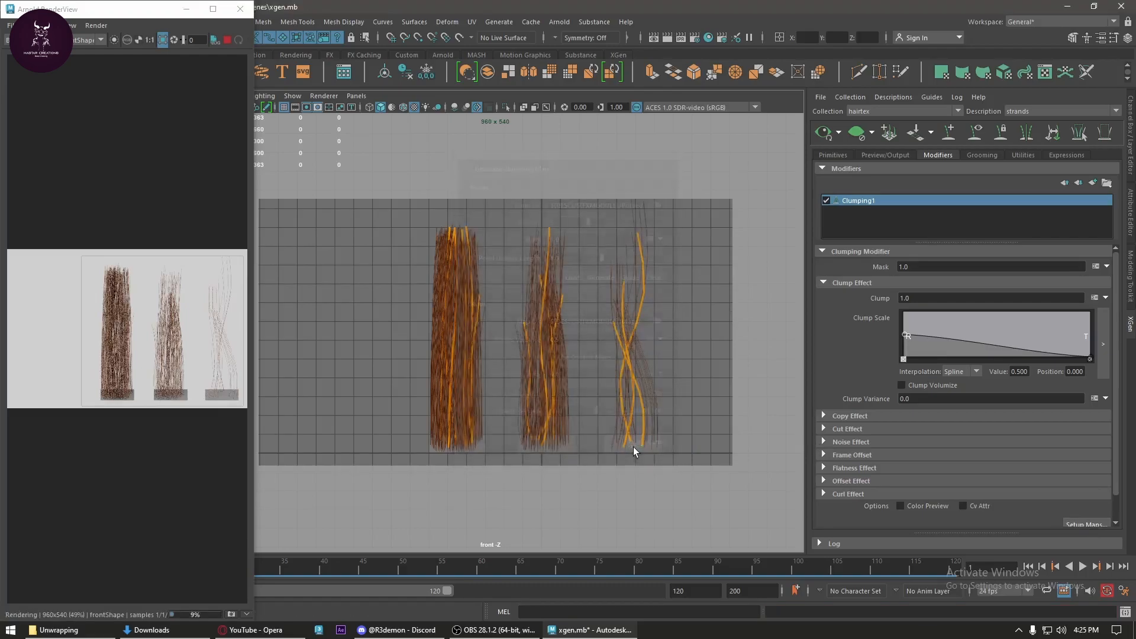
scroll(201, 336, up, 2)
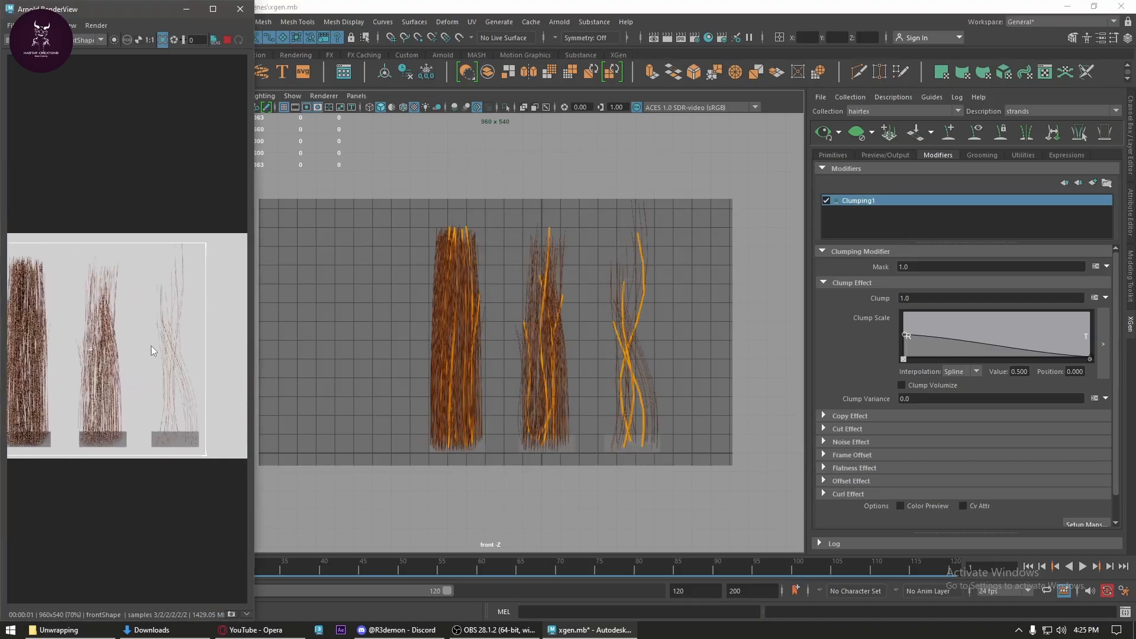
scroll(172, 352, down, 2)
scroll(171, 353, down, 1)
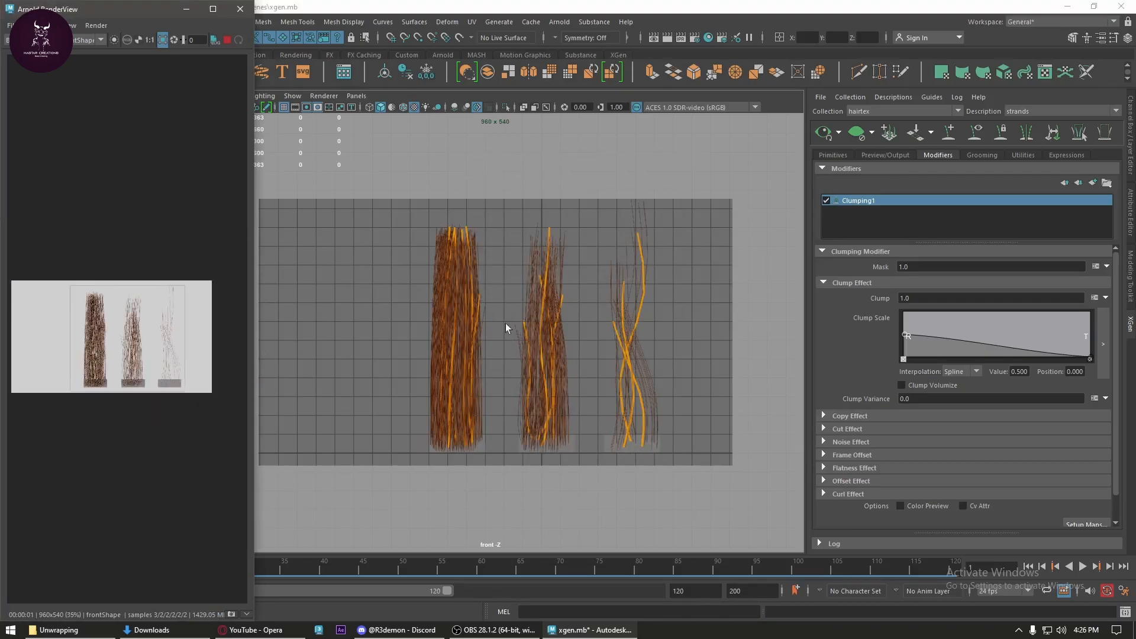
- Create a large polygon plane in the front view that spans the whole render frame around the three hair strips
alt+middle_drag(580, 353, 520, 347)
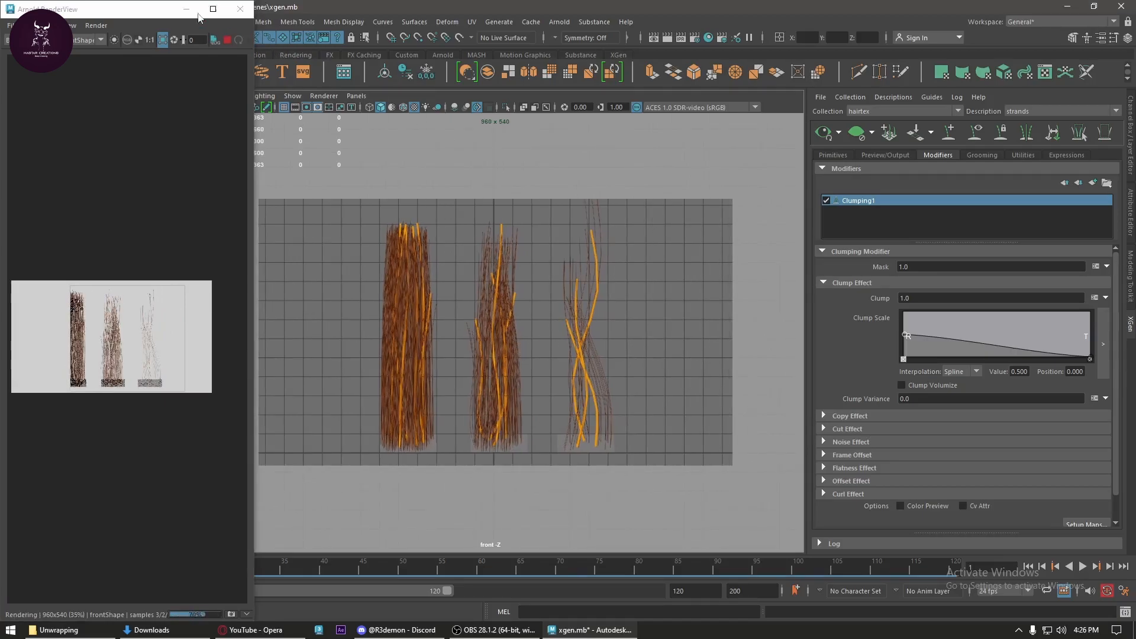
click(186, 9)
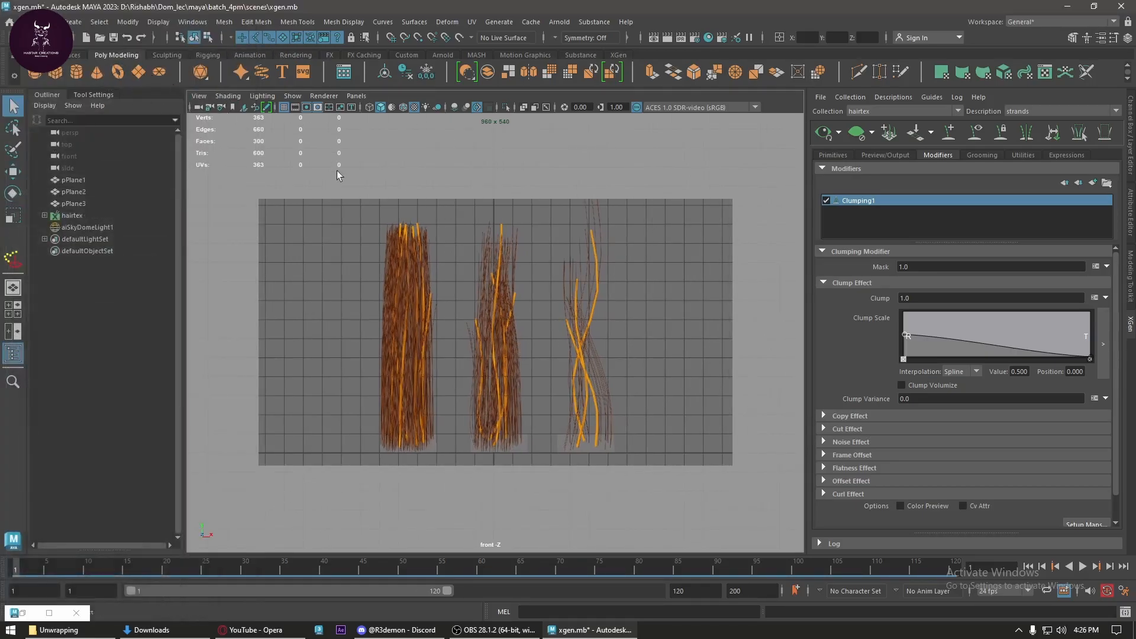
click(145, 73)
drag(283, 134, 712, 513)
drag(542, 328, 565, 328)
key(w)
- Assign a new Arnold aiLambert material to the large plane
right_click(675, 346)
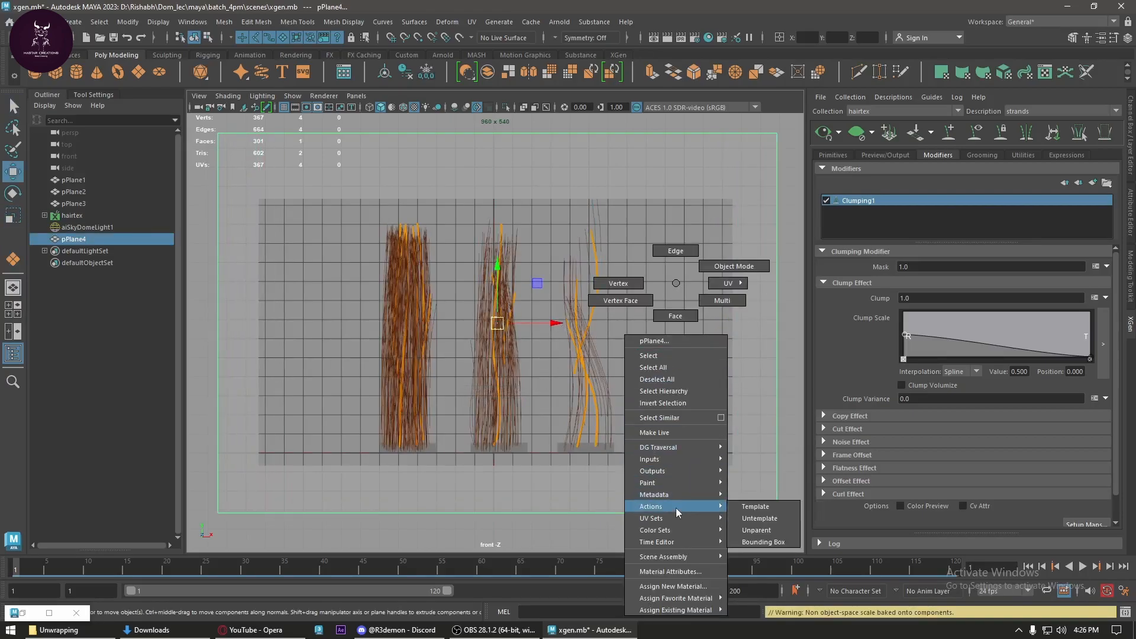
click(679, 588)
click(440, 313)
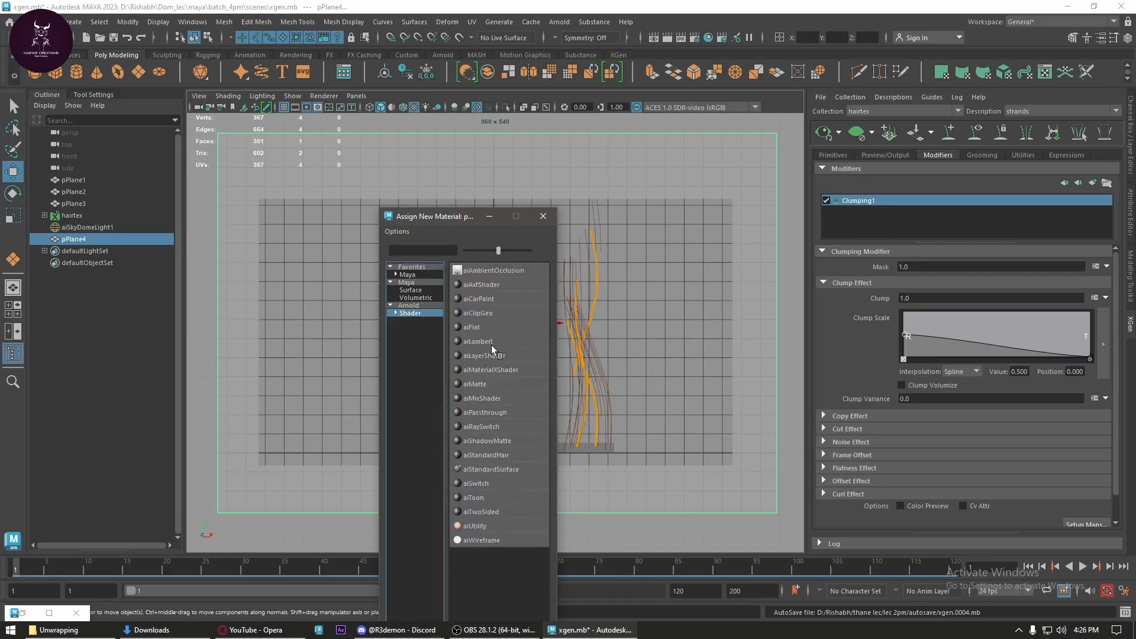
click(492, 342)
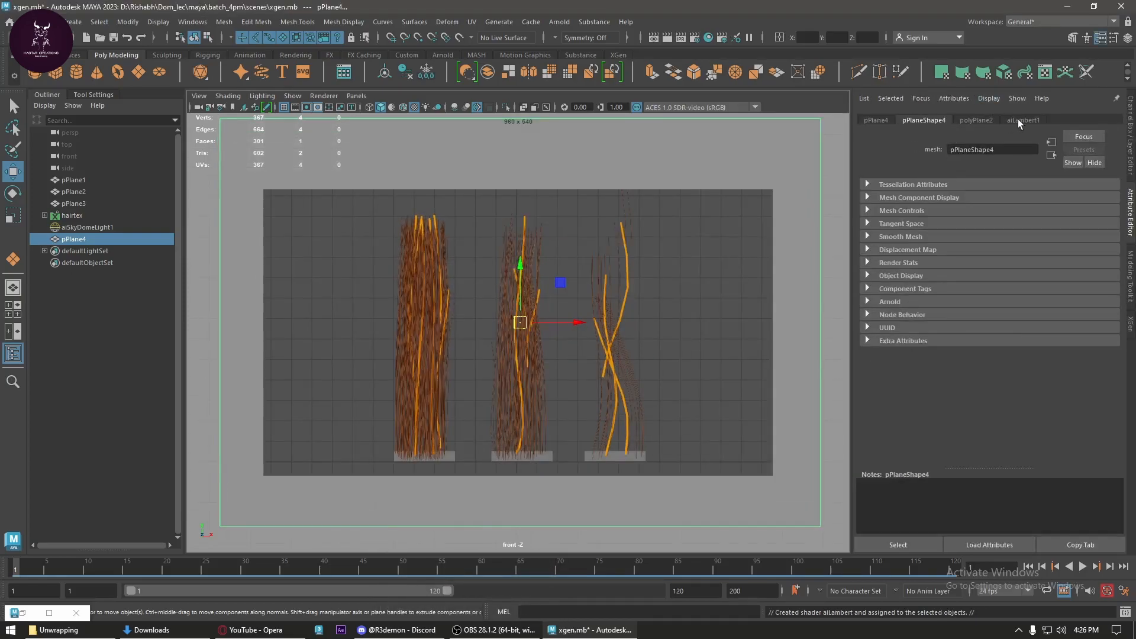
- Set the plane material's Kd Color to black and keep its Opacity at maximum
click(1017, 121)
drag(1097, 258, 993, 258)
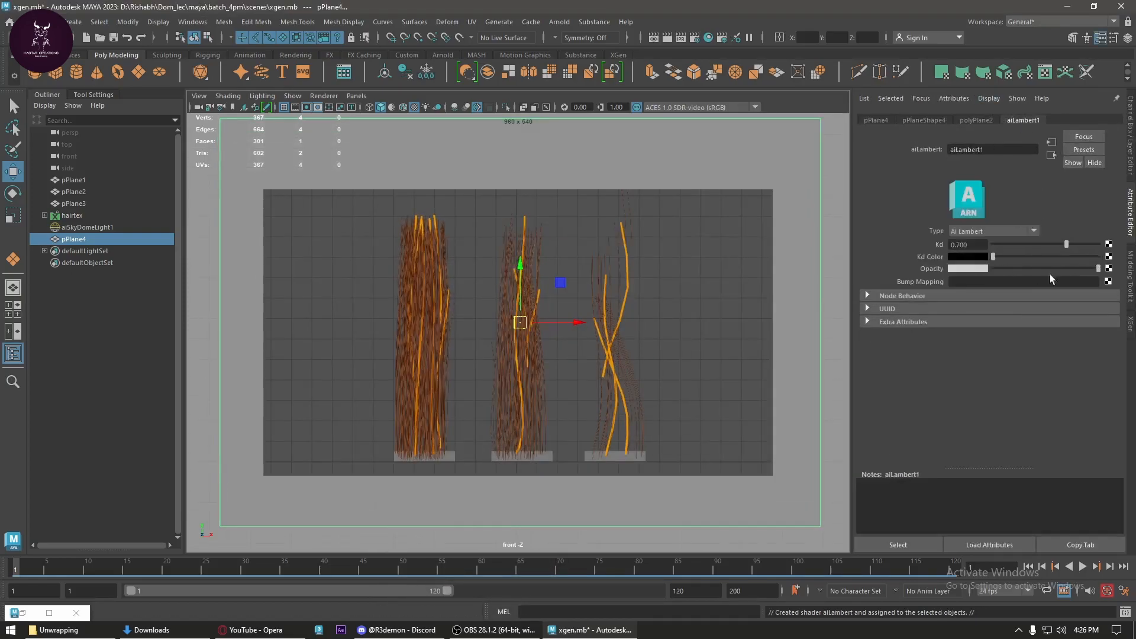
drag(1098, 270, 1134, 273)
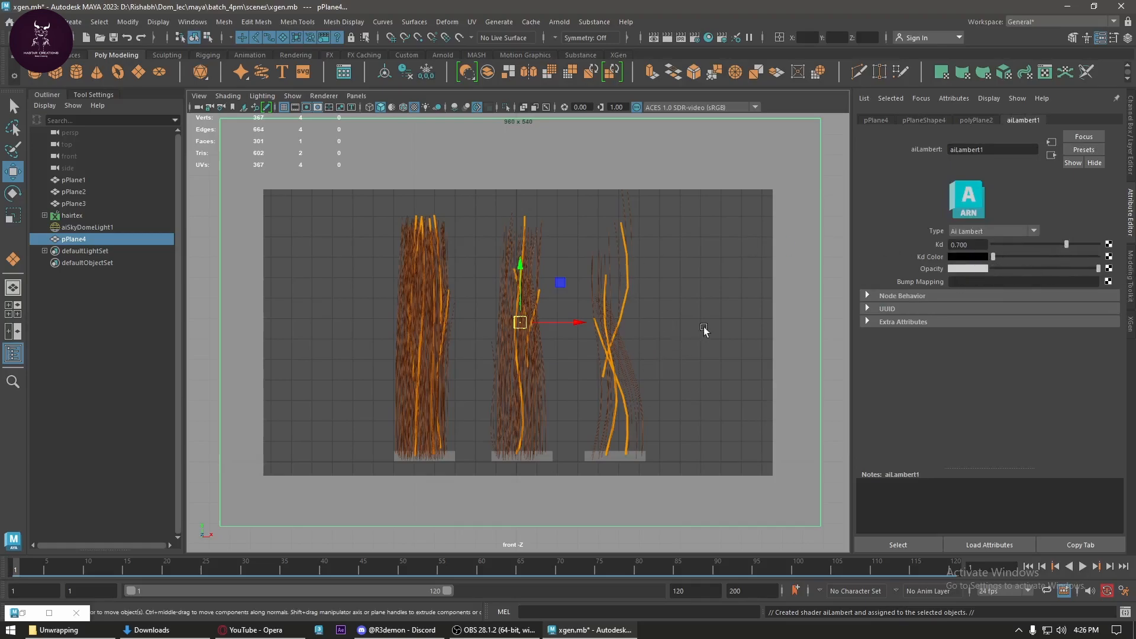
- Turn off the crop region in the Arnold render and reframe the camera so the black plane fills the image
click(22, 613)
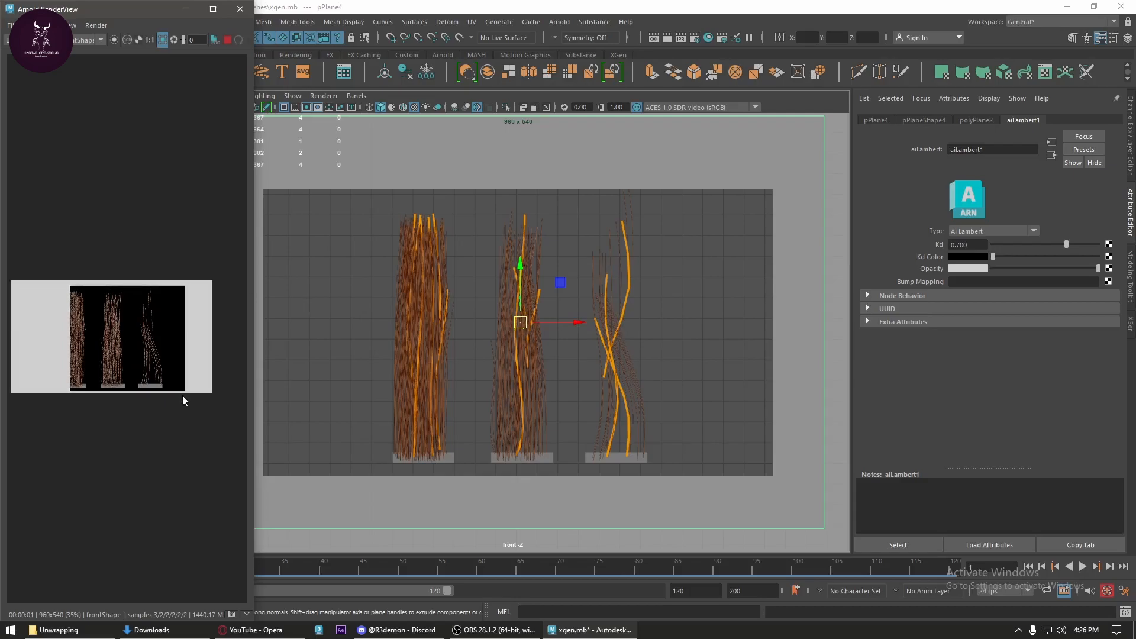
click(162, 40)
middle_drag(574, 309, 529, 299)
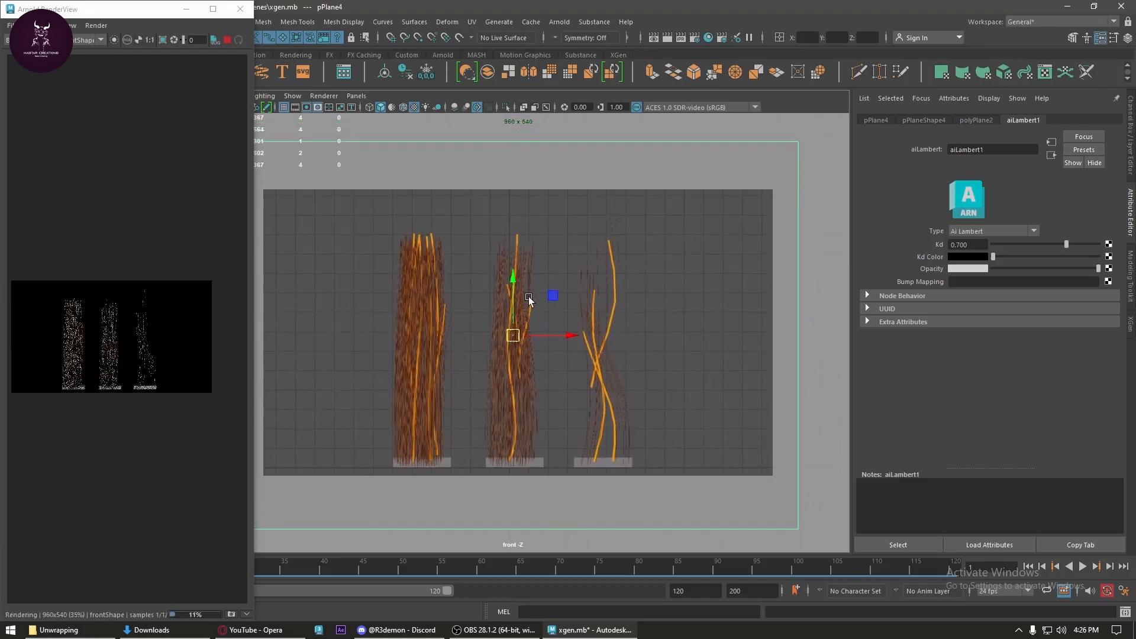
click(186, 9)
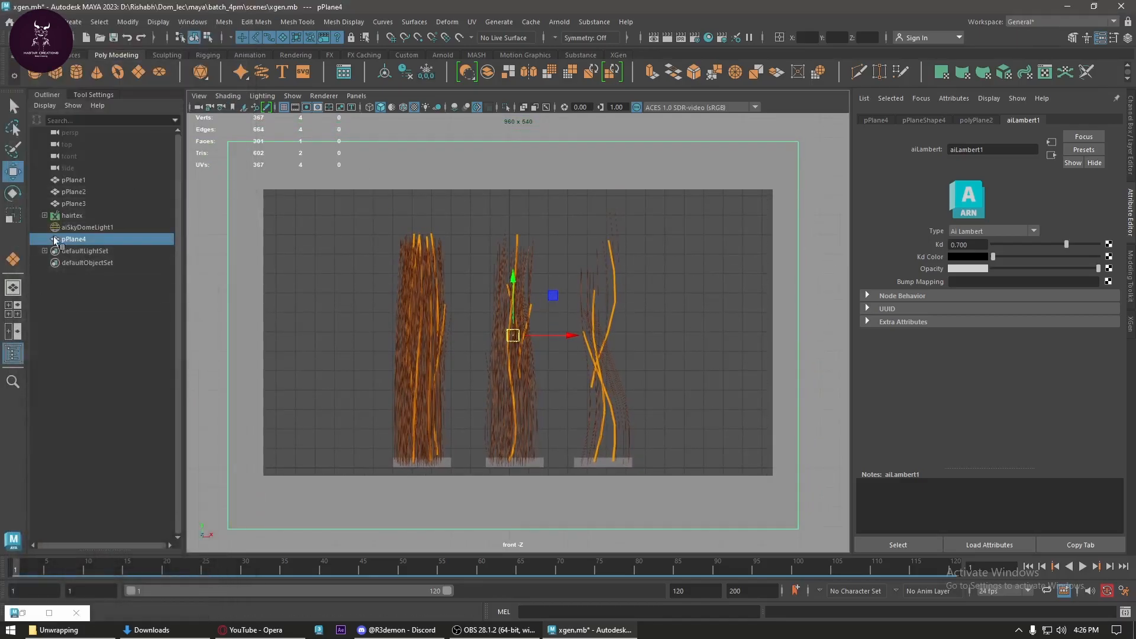
- Hide the three hair base planes pPlane1, pPlane2 and pPlane3 and check the strips in the Arnold render
click(80, 203)
ctrl+click(84, 191)
ctrl+click(87, 179)
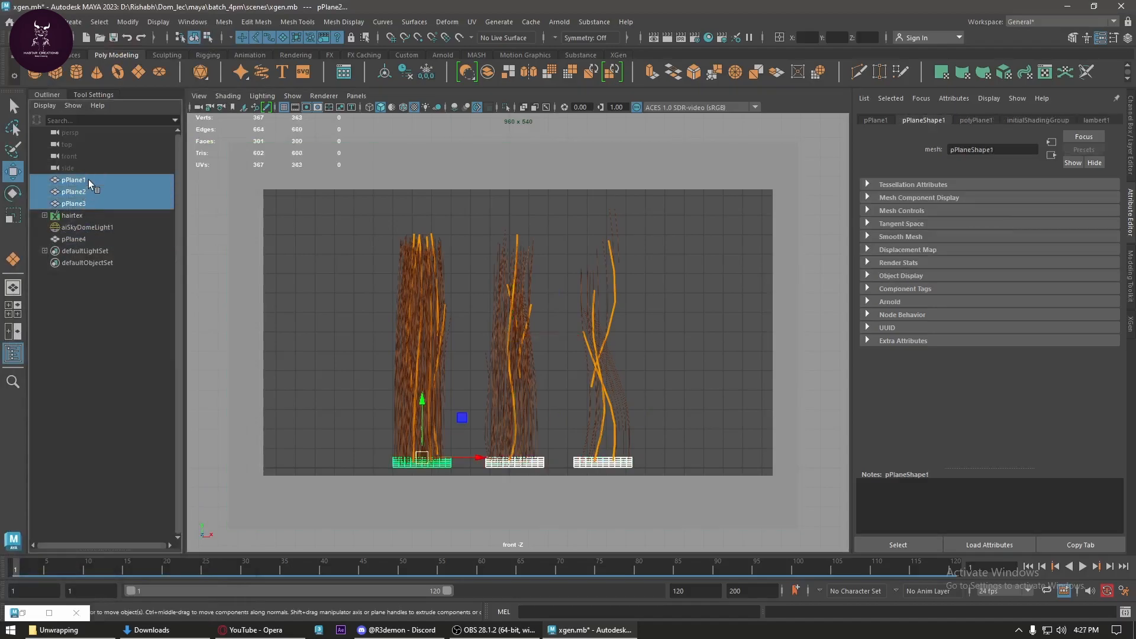
key(ctrl+h)
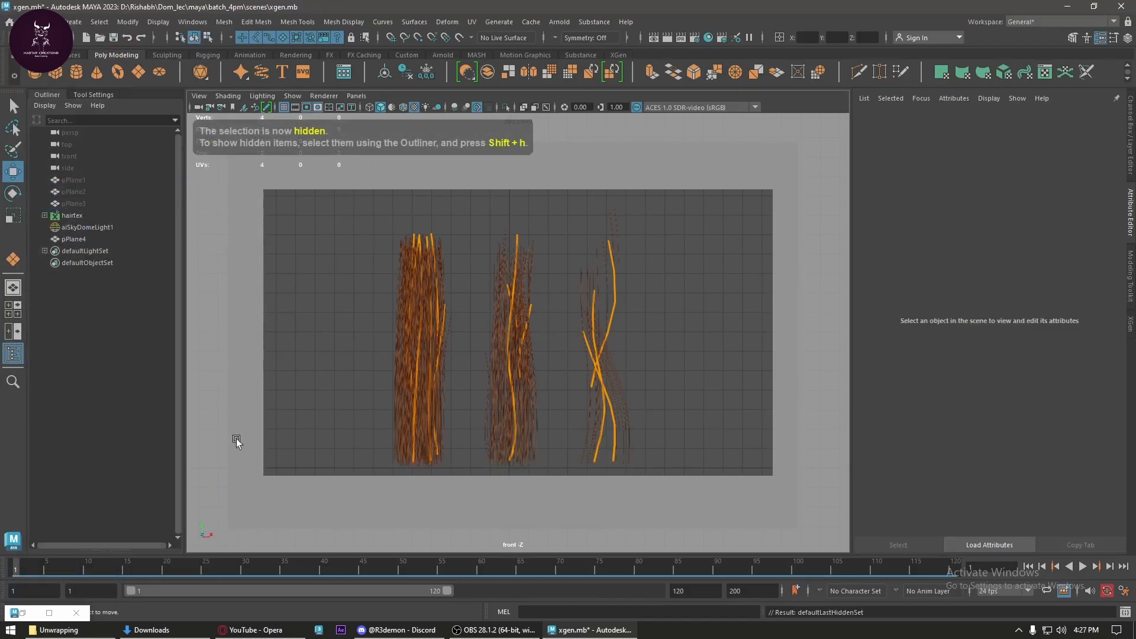
click(22, 613)
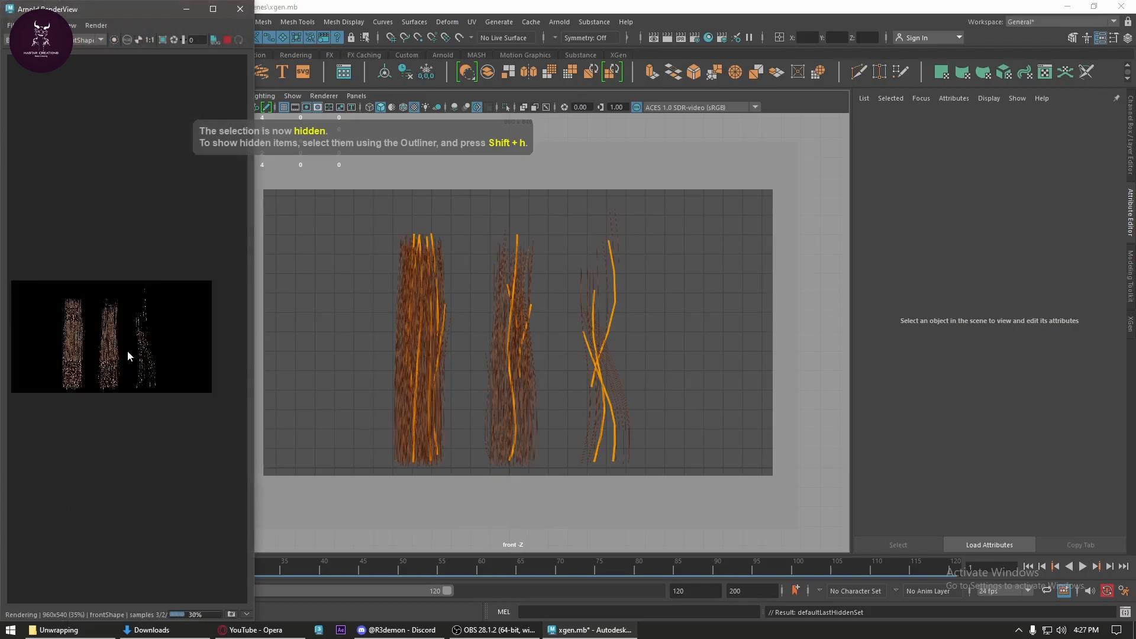
scroll(126, 351, up, 3)
scroll(95, 382, down, 1)
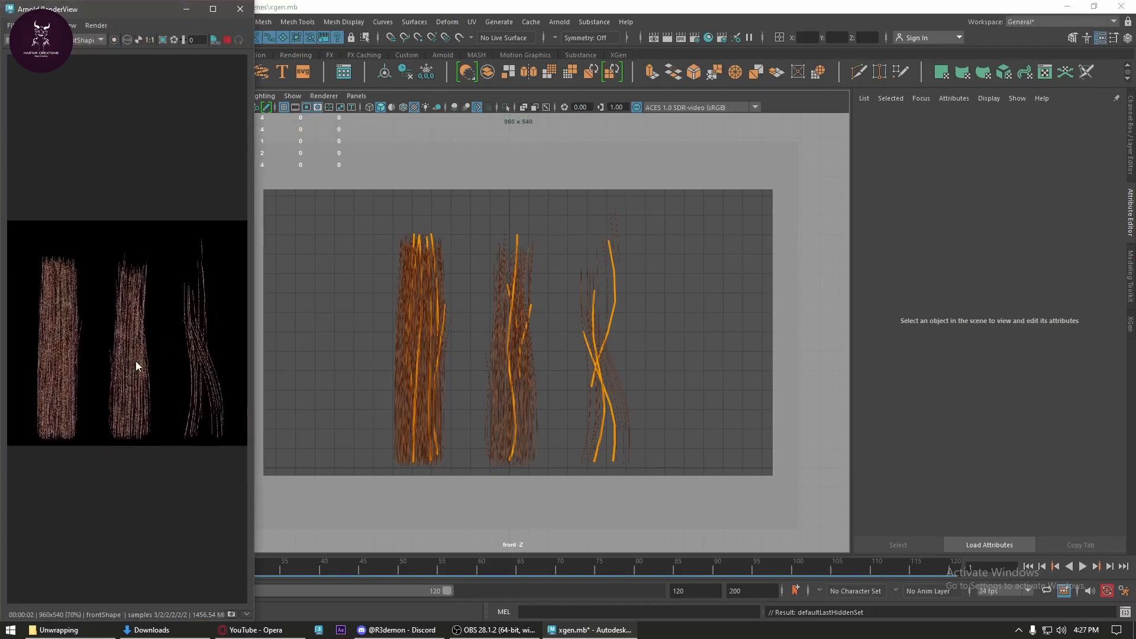
mouse_move(166, 363)
middle_down()
mouse_move(151, 354)
mouse_move(166, 354)
mouse_move(166, 367)
middle_up()
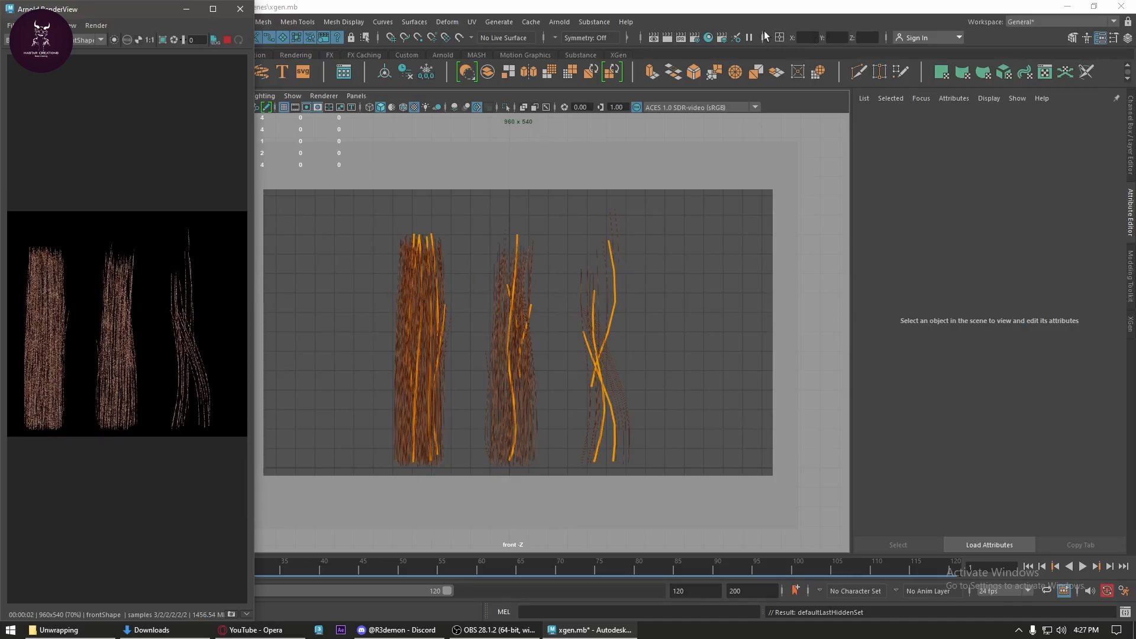
- Add albedo to the active AOVs in the Arnold render settings
click(713, 68)
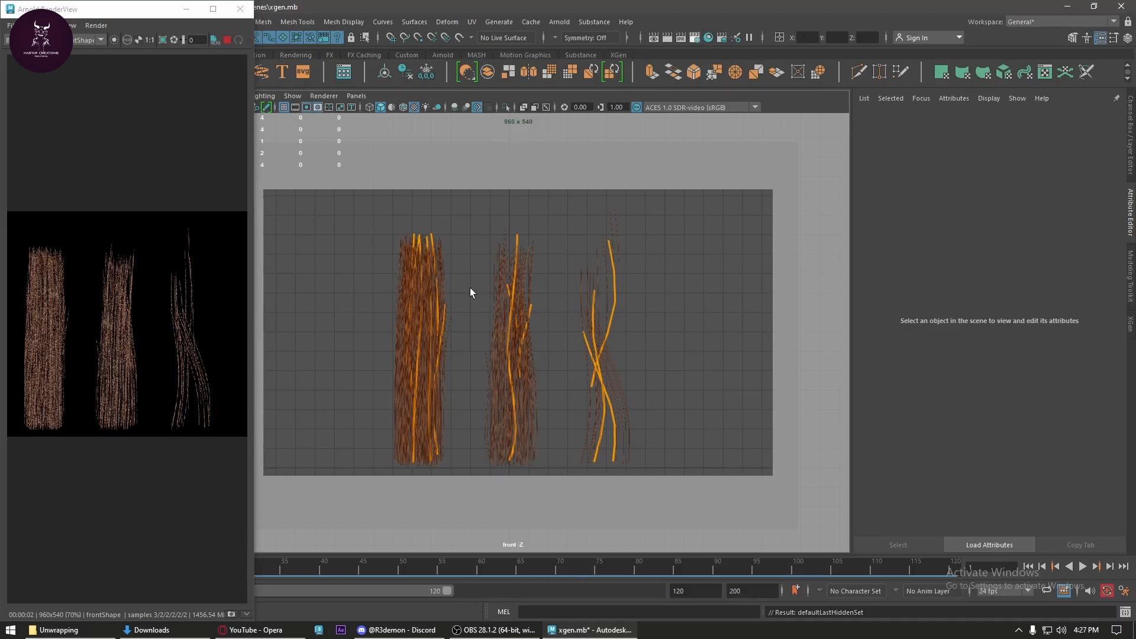
click(305, 172)
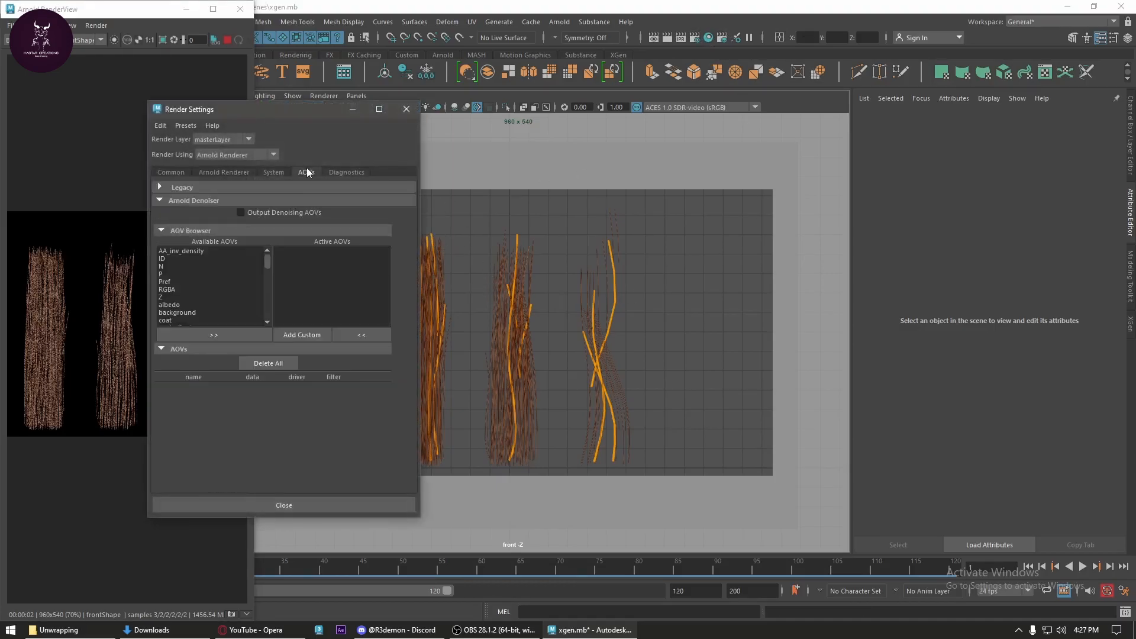
click(186, 288)
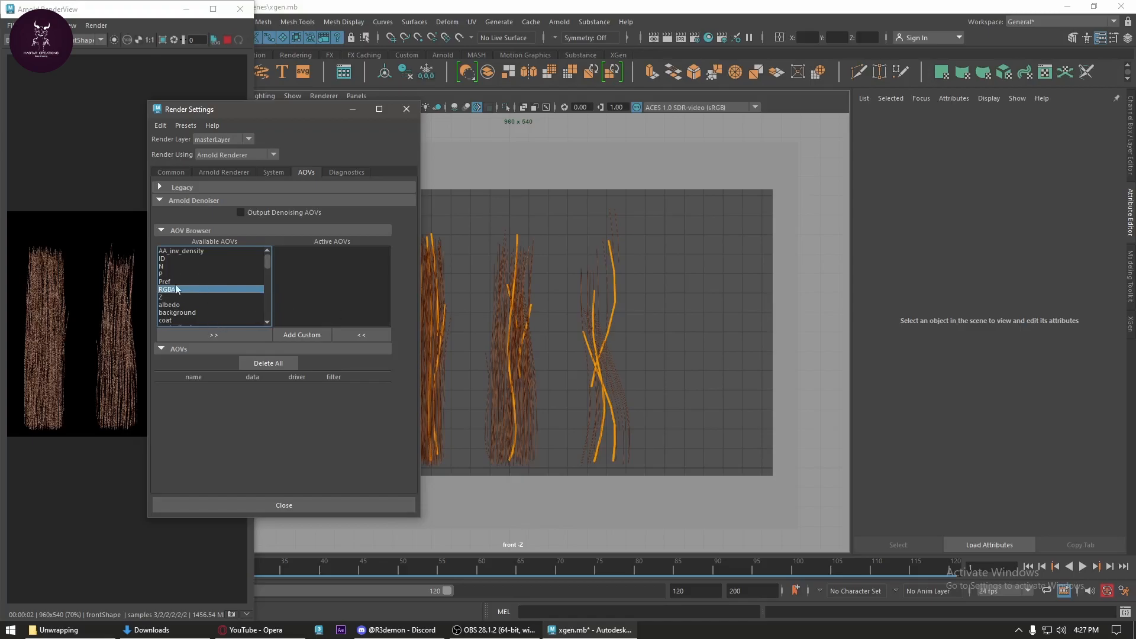
click(179, 303)
click(216, 334)
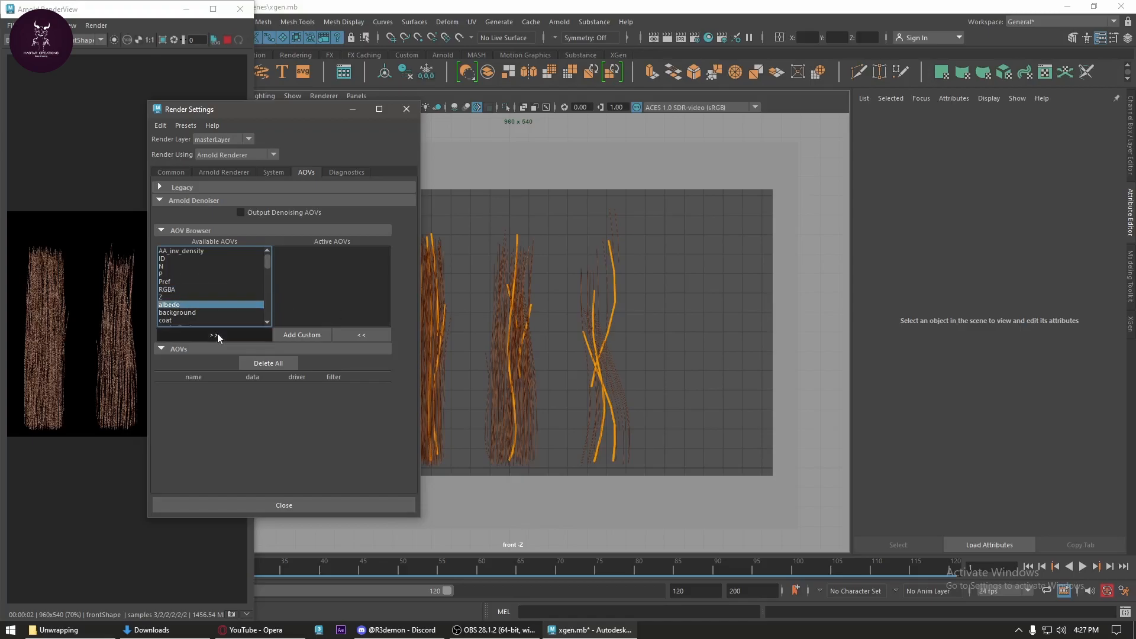
- Create a custom AOV named ao
scroll(218, 303, down, 8)
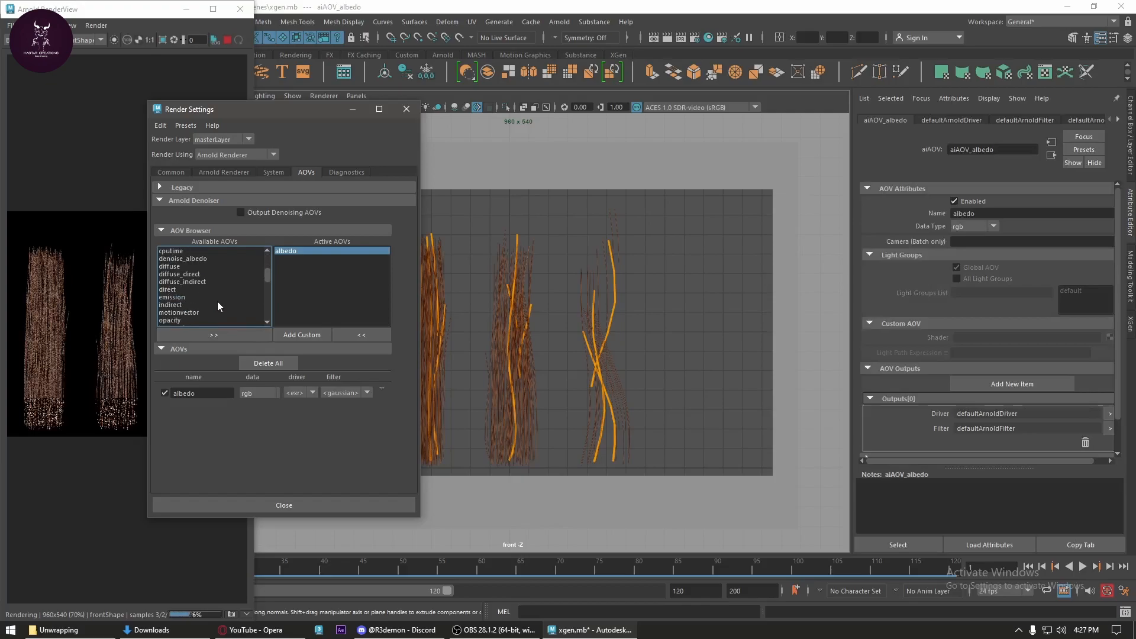
scroll(218, 301, down, 6)
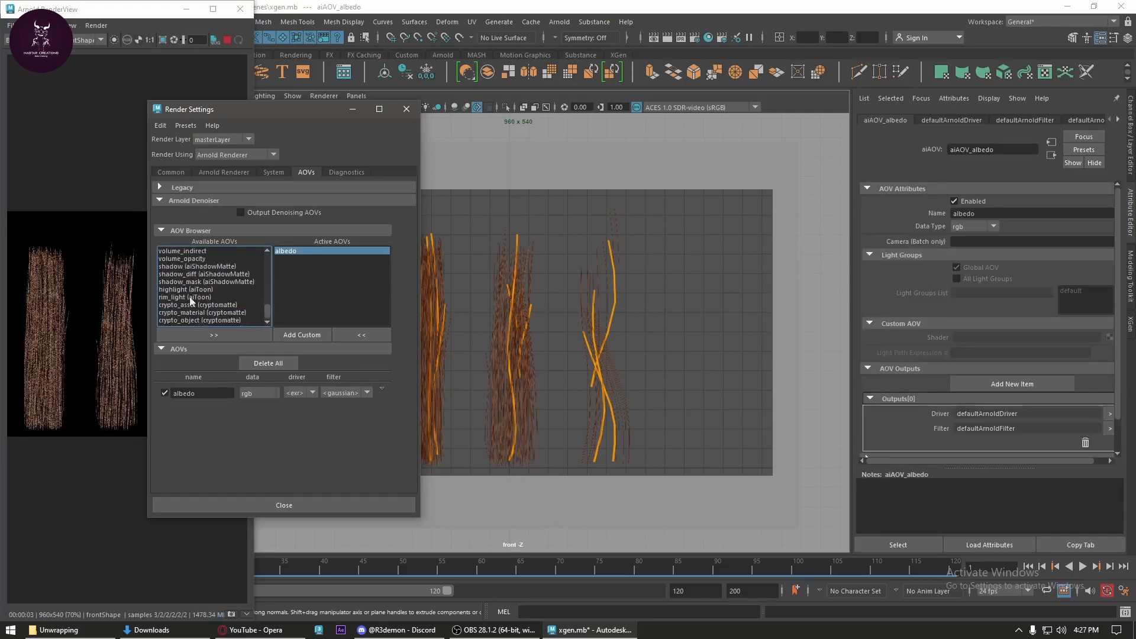
click(296, 335)
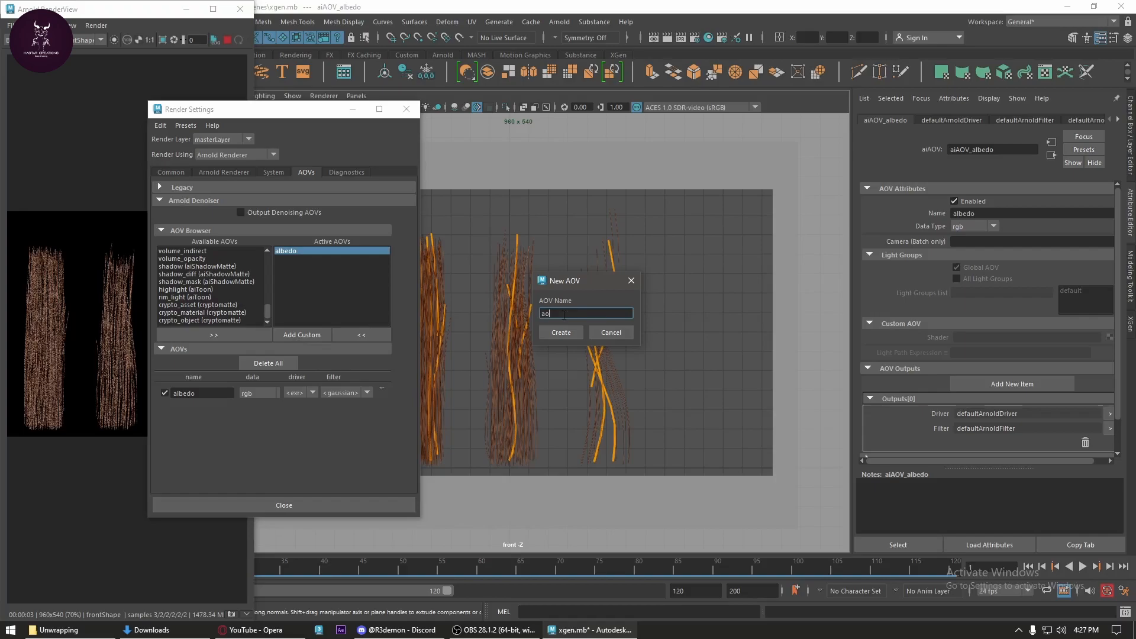
click(574, 333)
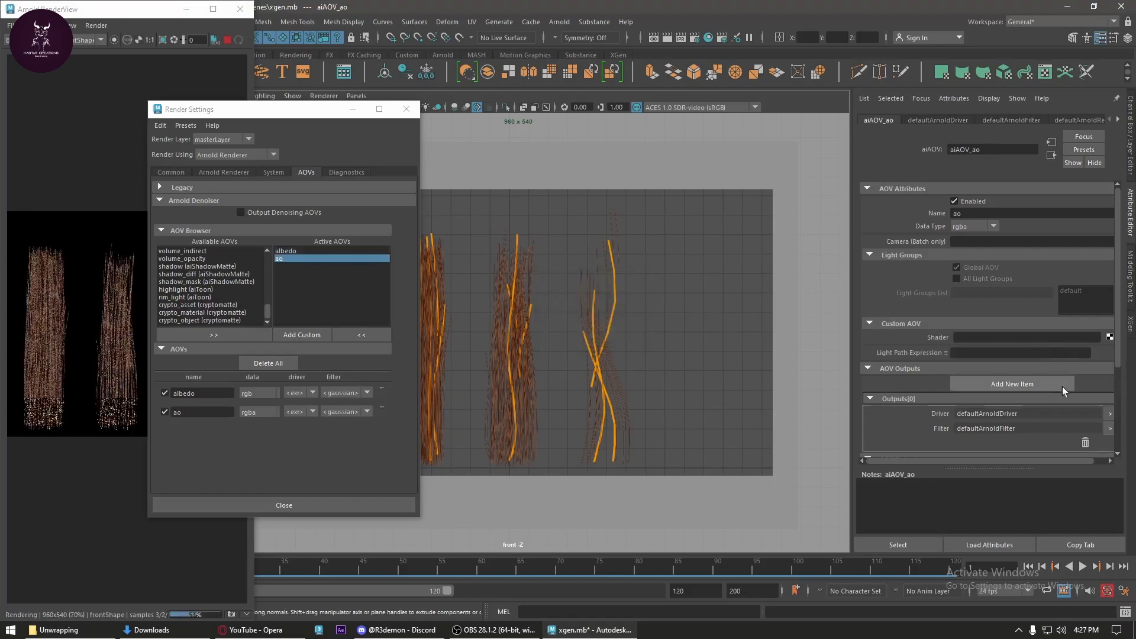
- Connect a new aiAmbientOcclusion shader to the ao AOV's custom Shader attribute
click(1106, 338)
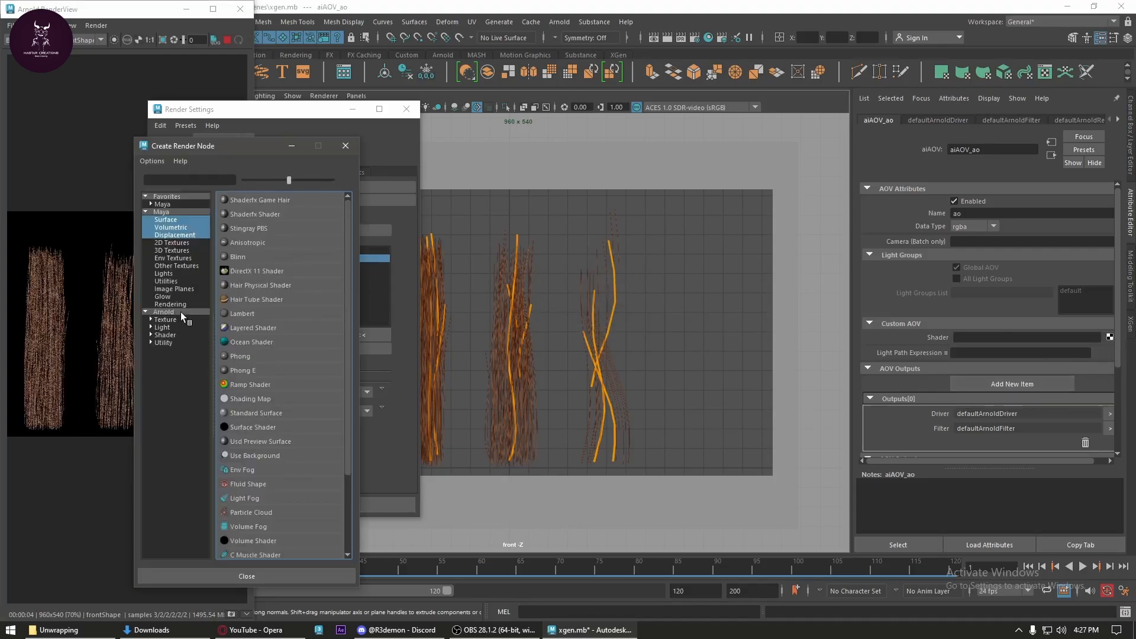
click(164, 312)
click(277, 427)
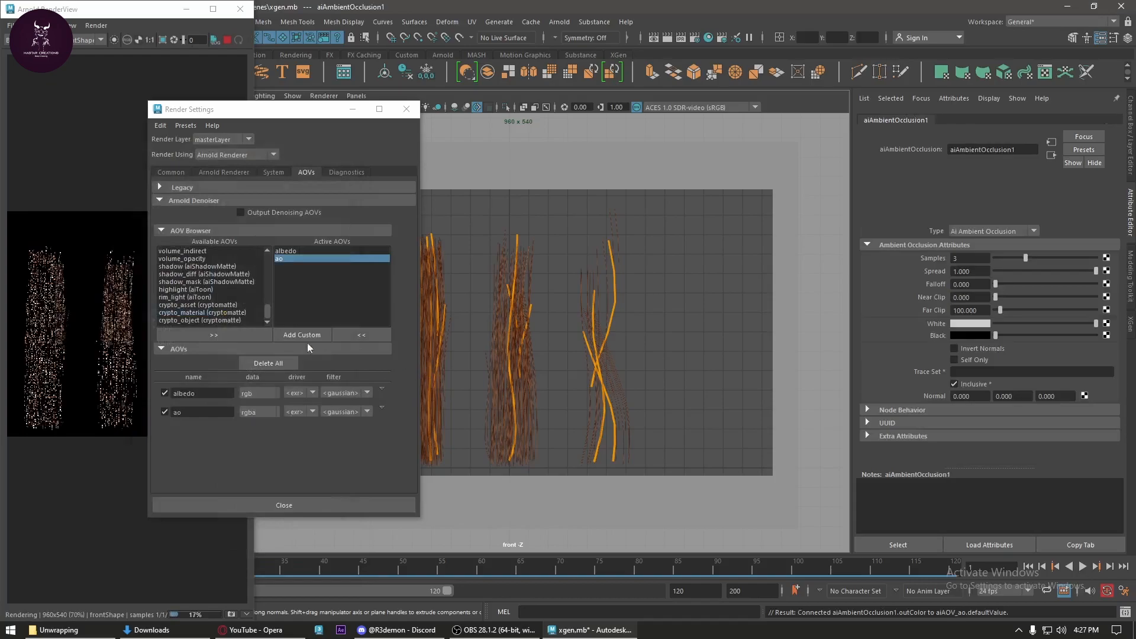
- Add opacity to the active AOVs and close the render settings
scroll(201, 262, up, 8)
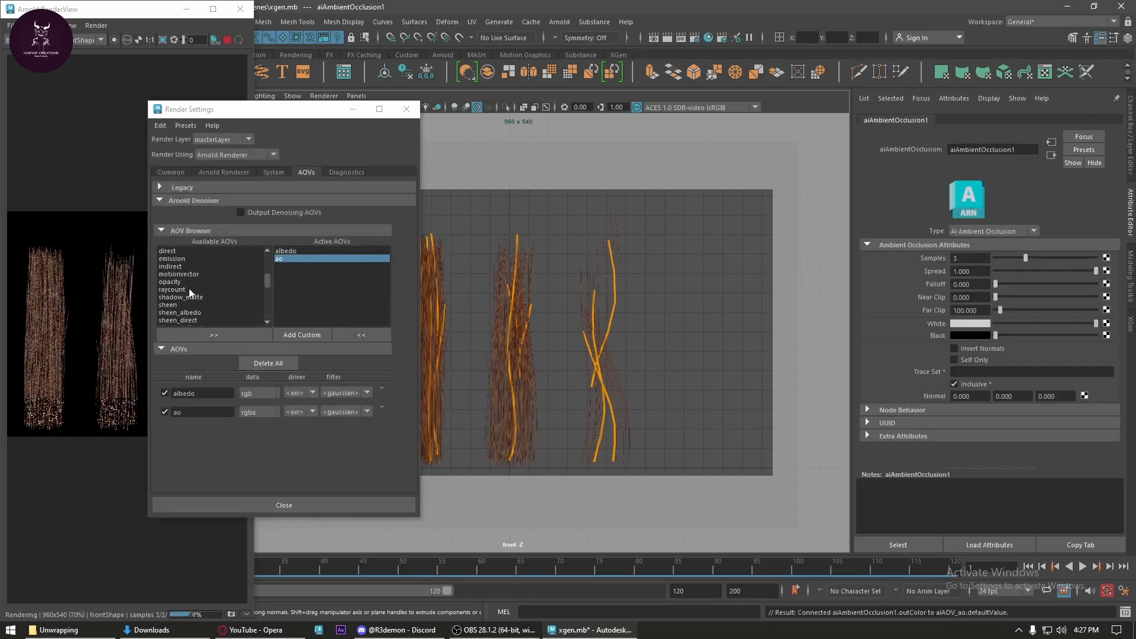
scroll(189, 289, down, 1)
click(184, 283)
click(257, 338)
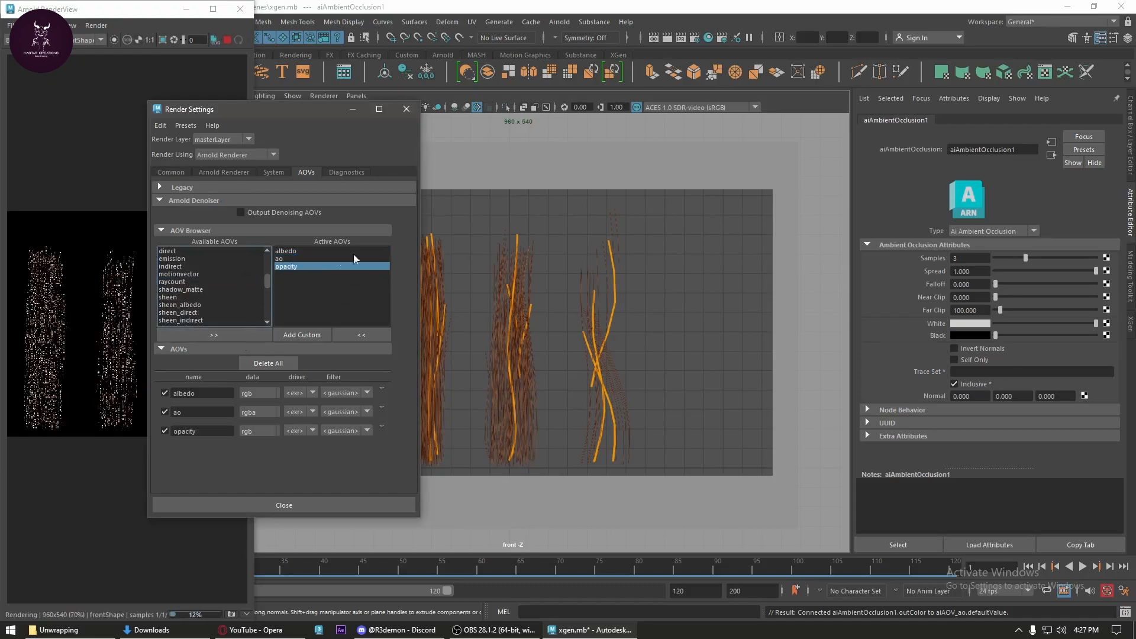
click(406, 109)
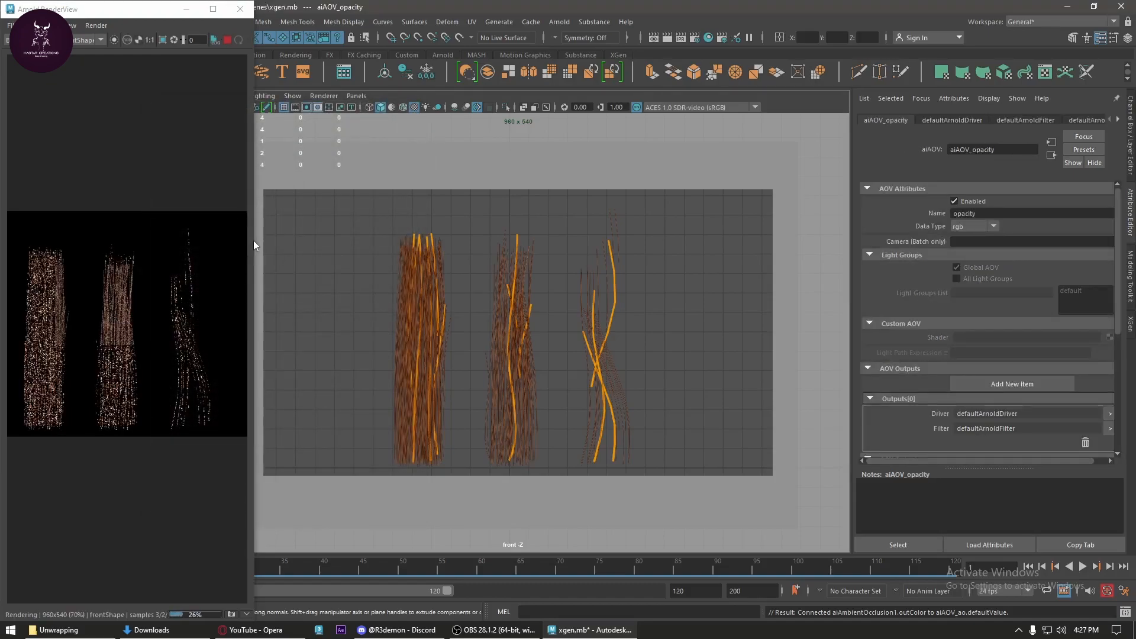
- Widen the Arnold RenderView, restart the live render and switch the displayed image from beauty to another AOV
drag(255, 240, 476, 241)
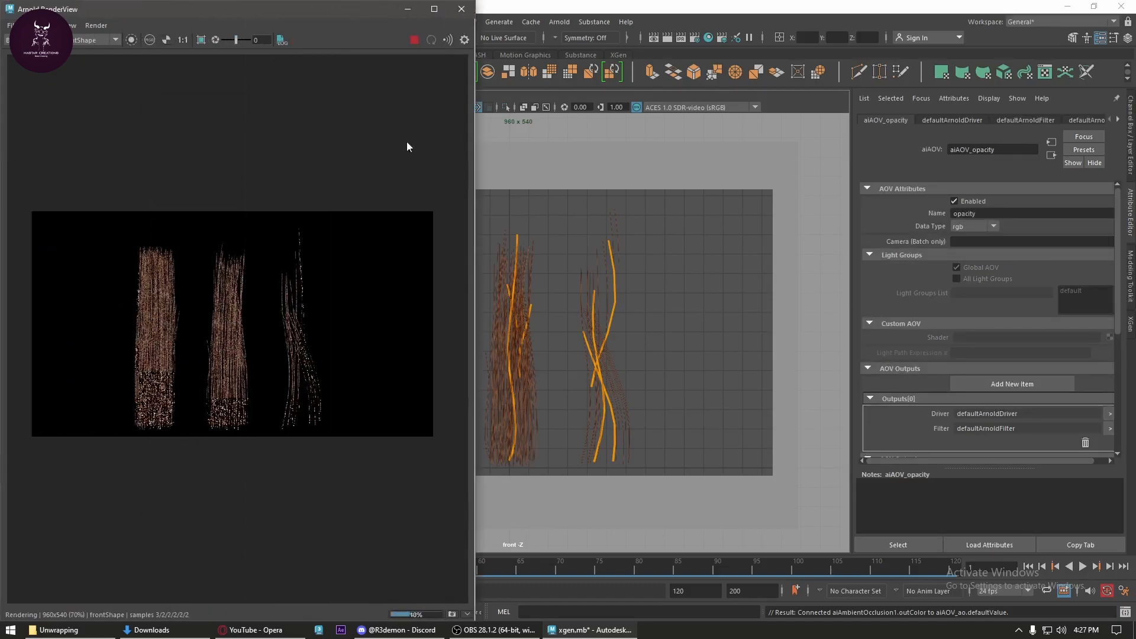
click(414, 40)
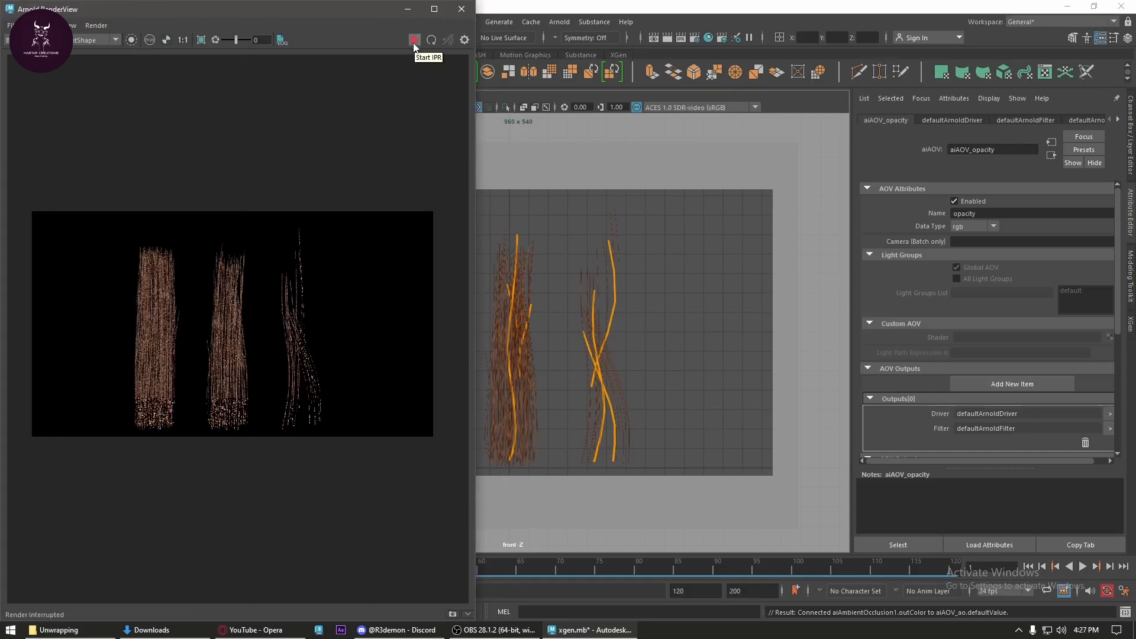
click(414, 40)
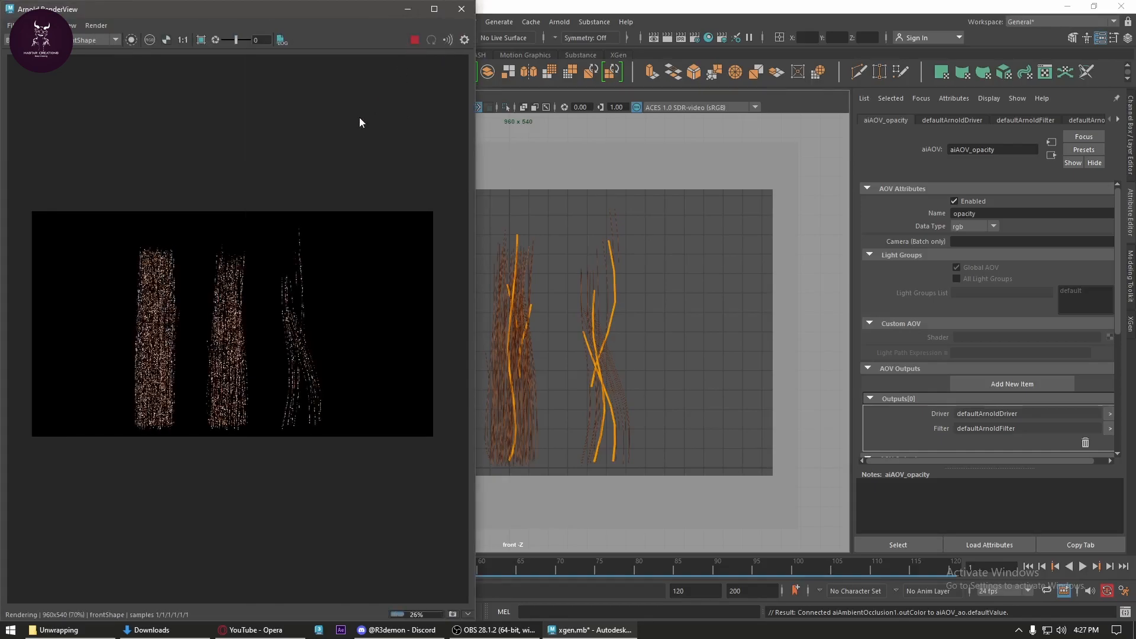
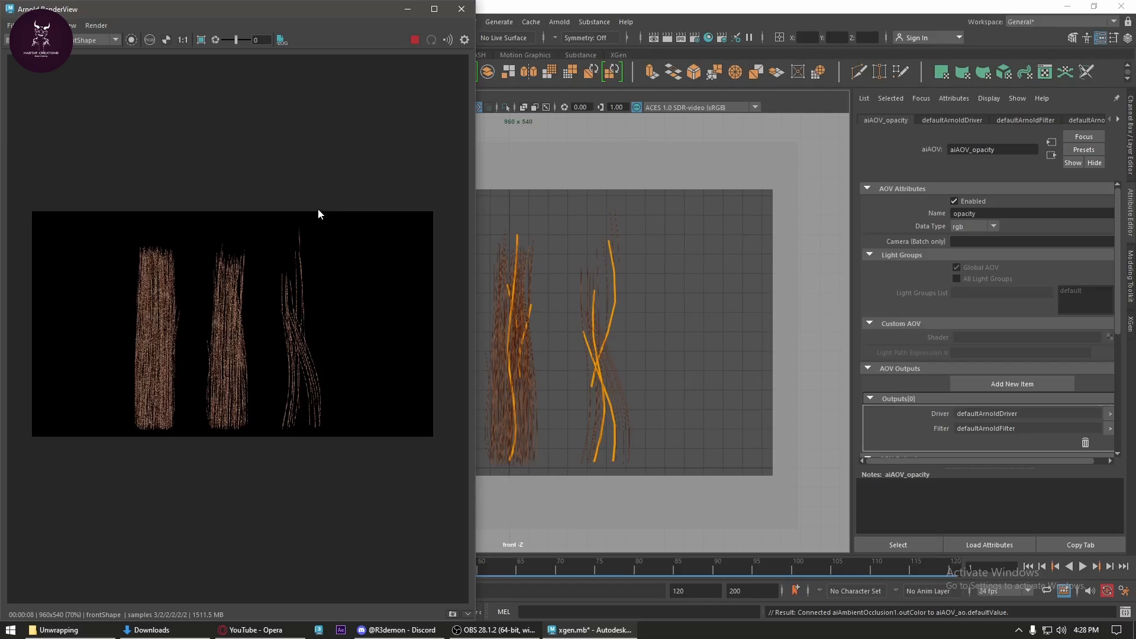
click(37, 40)
click(26, 58)
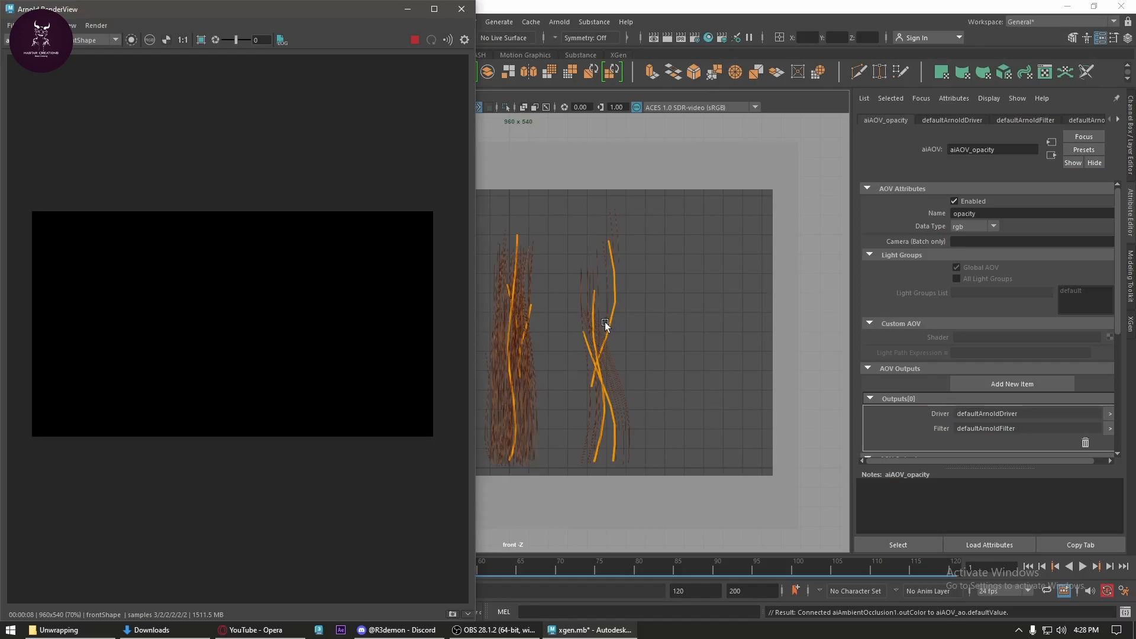
- Minimize the render view and assign a new aiStandardHair material to the hairtex collection
click(407, 9)
click(72, 215)
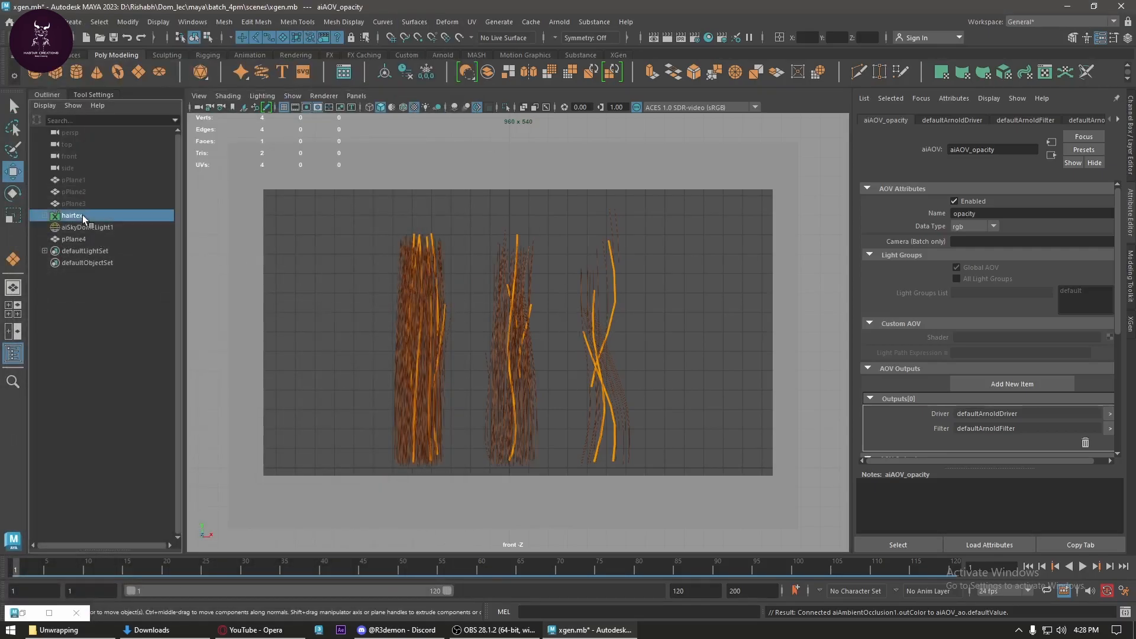
right_drag(636, 247, 633, 551)
click(410, 313)
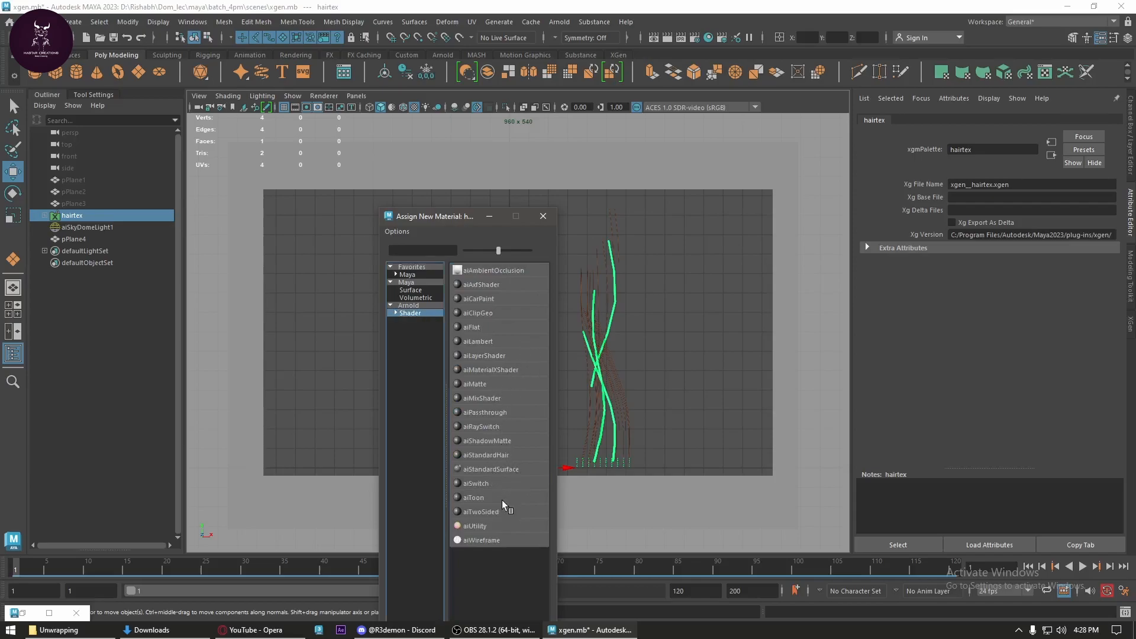
click(509, 455)
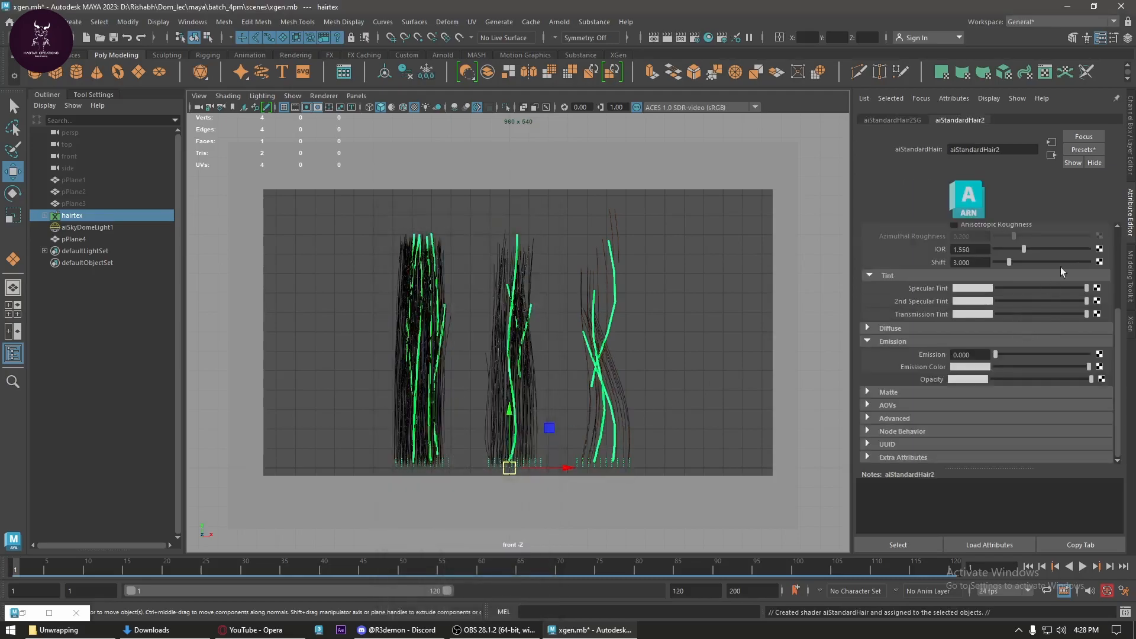
- Set the hair material's Melanin to 0.391 and Base Color to green, and bring back the Arnold render to check it
scroll(1067, 264, up, 3)
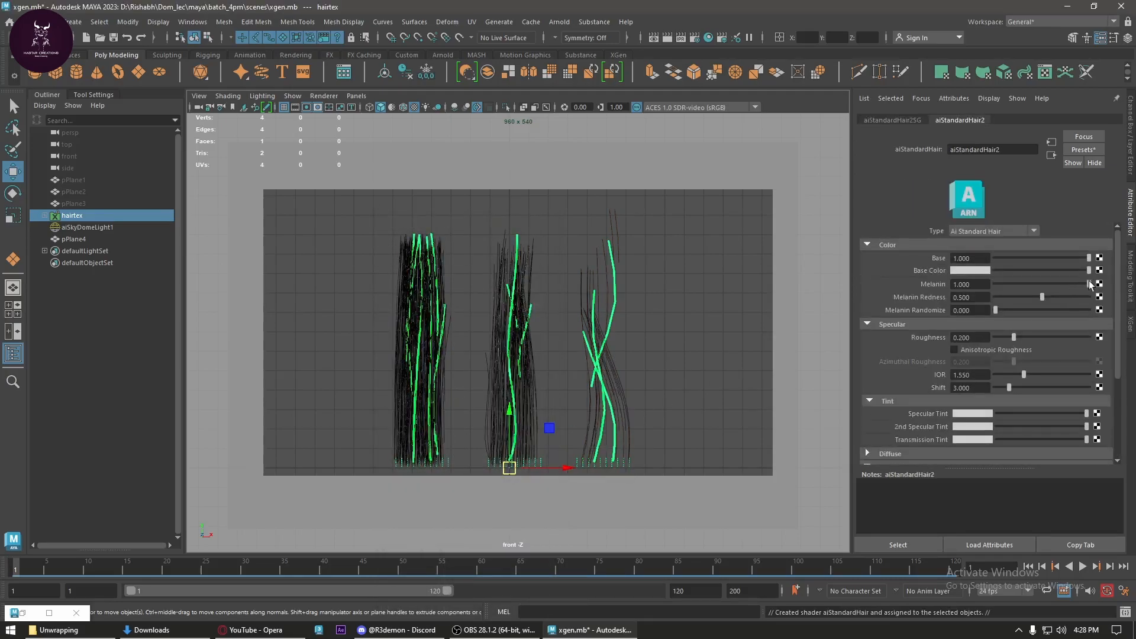
drag(1089, 284, 1036, 284)
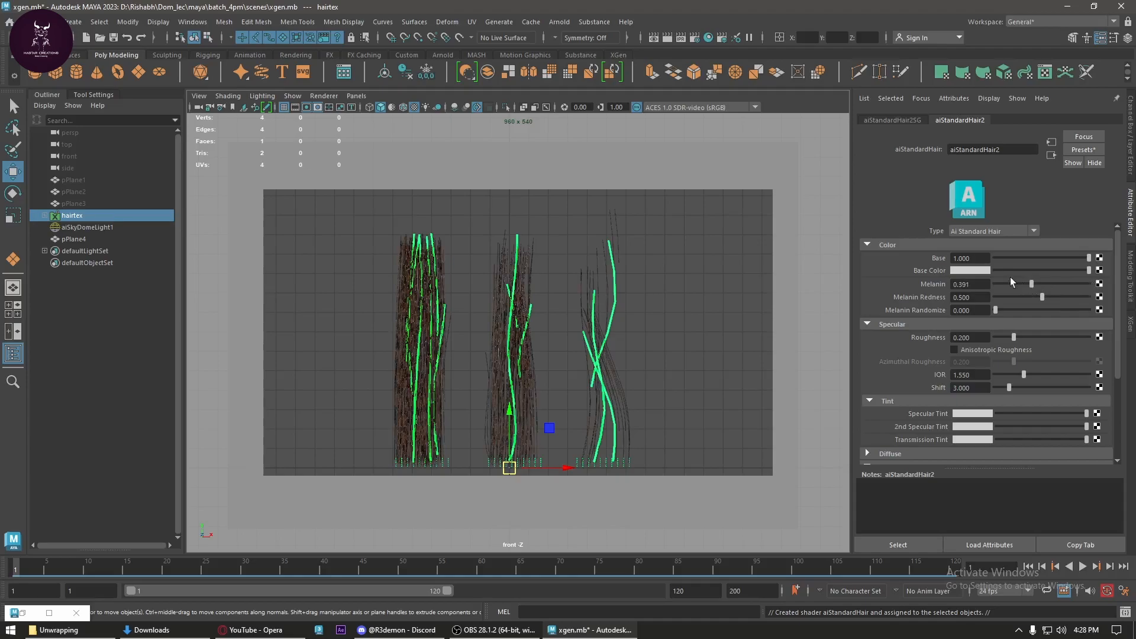
click(981, 271)
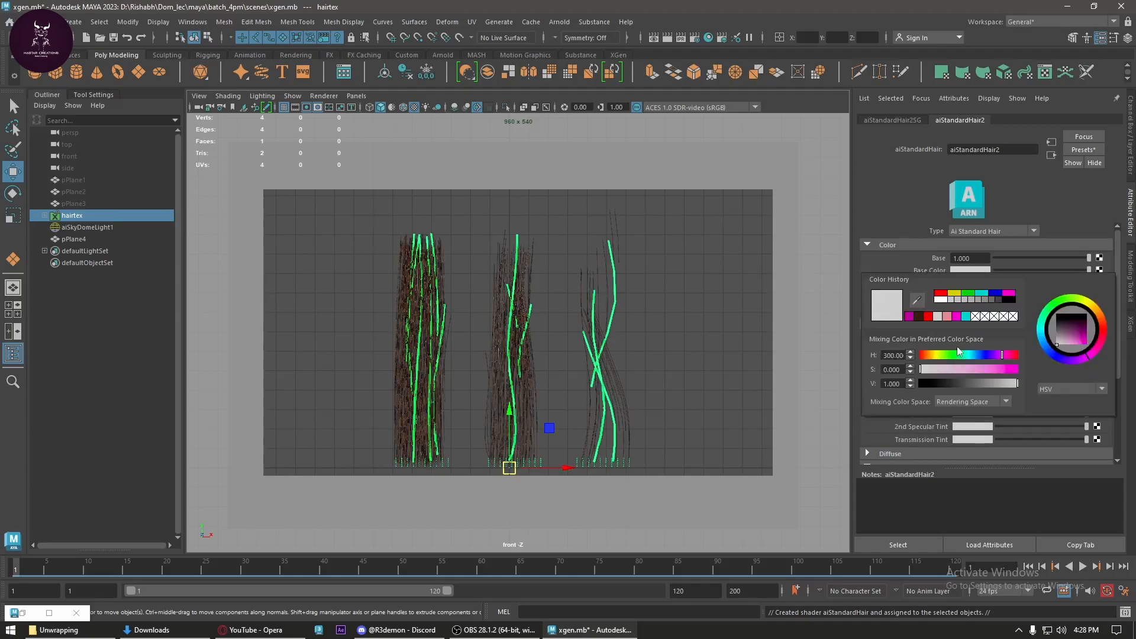
click(984, 294)
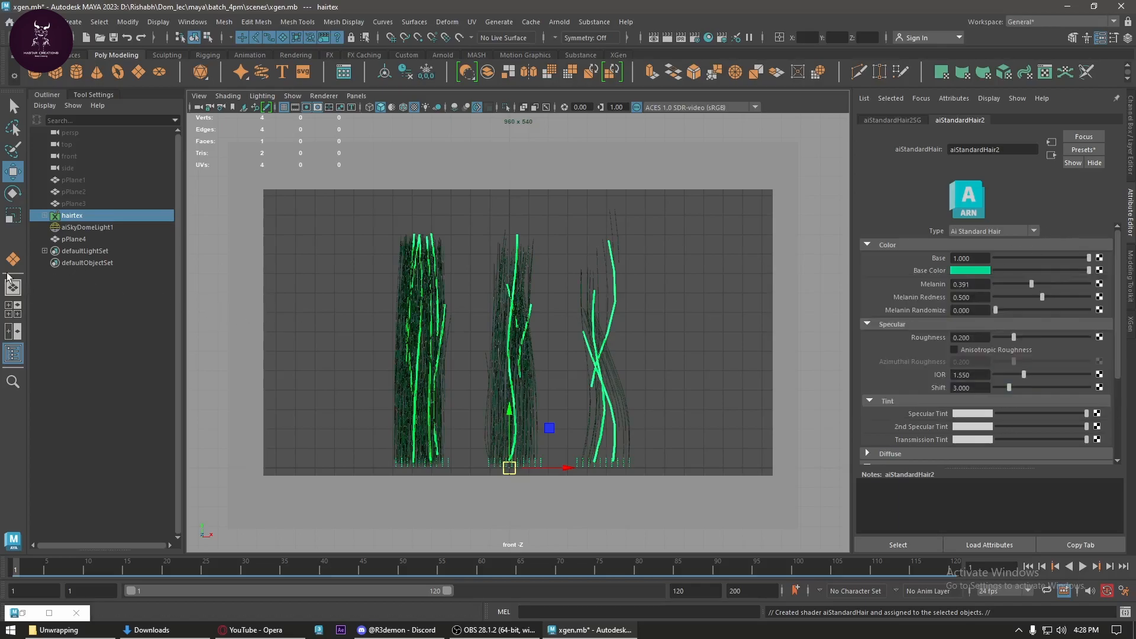
click(22, 612)
click(413, 40)
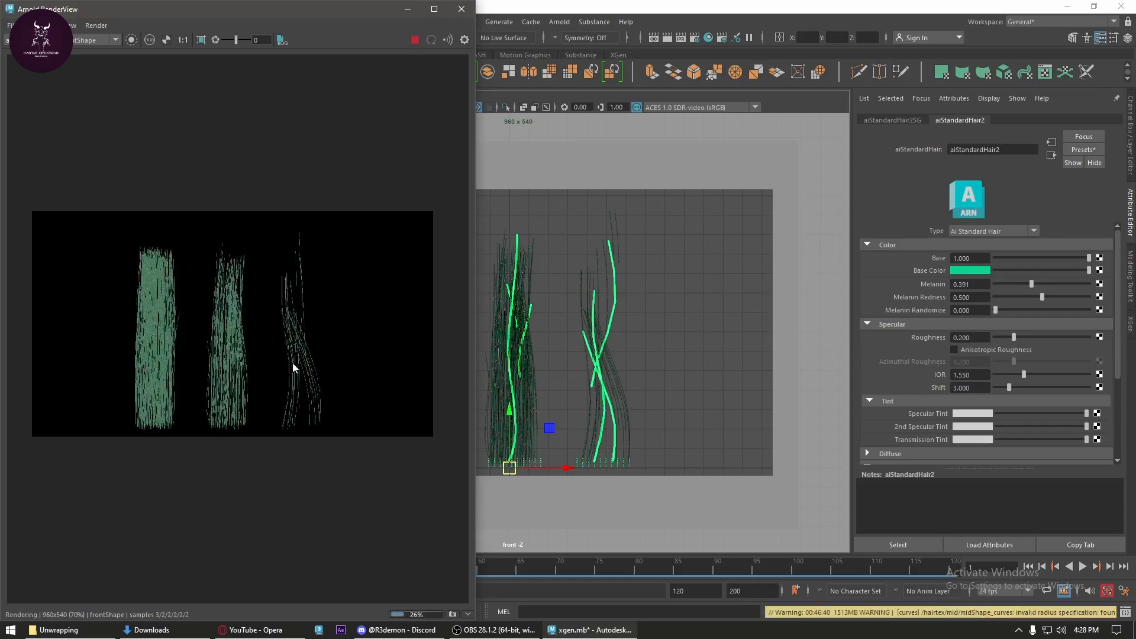
- Map a Ramp texture to the hair's Base Color, widen its black start and place color stops at 0.292 and 0.667
click(1098, 271)
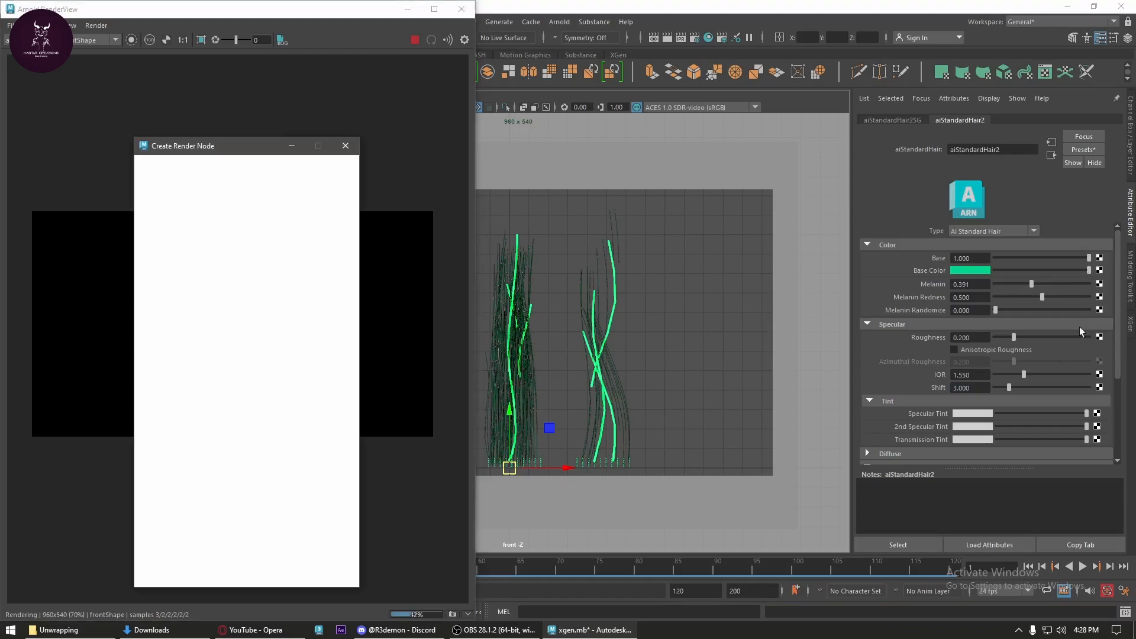
click(254, 385)
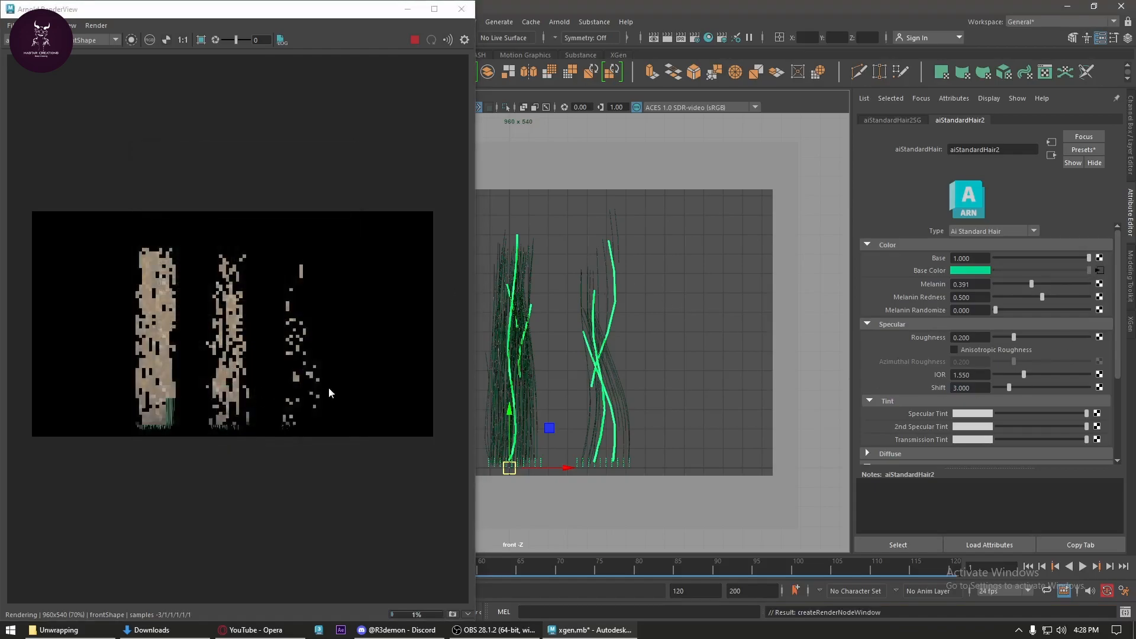
drag(870, 292, 934, 279)
click(937, 281)
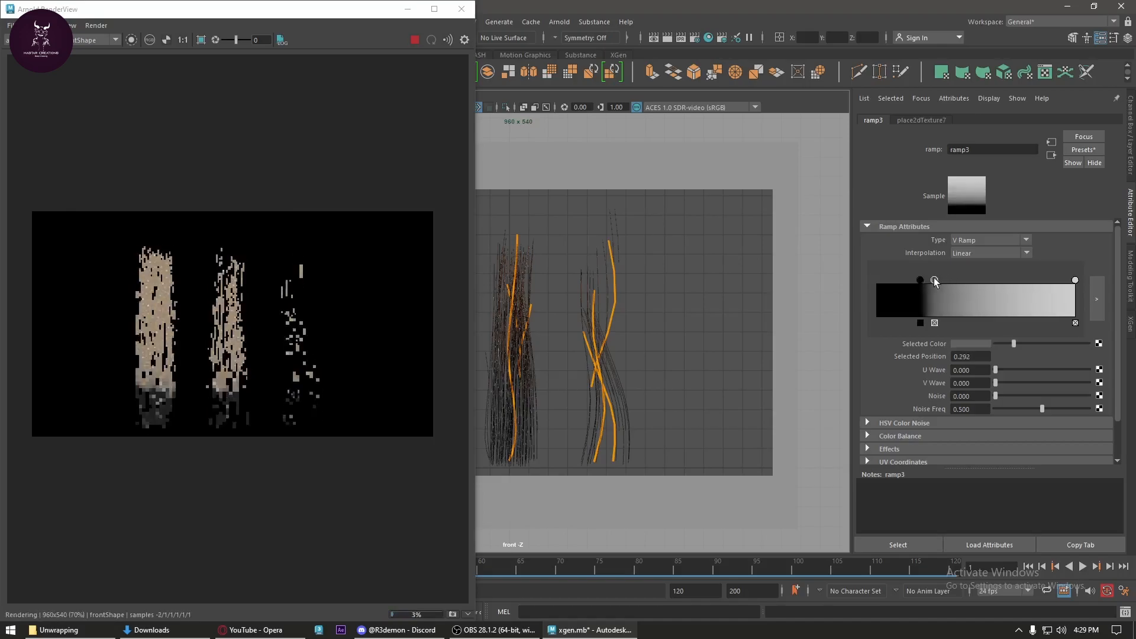
mouse_move(1074, 281)
mouse_down()
mouse_move(1009, 280)
mouse_move(1075, 280)
mouse_up()
click(1068, 281)
click(1009, 281)
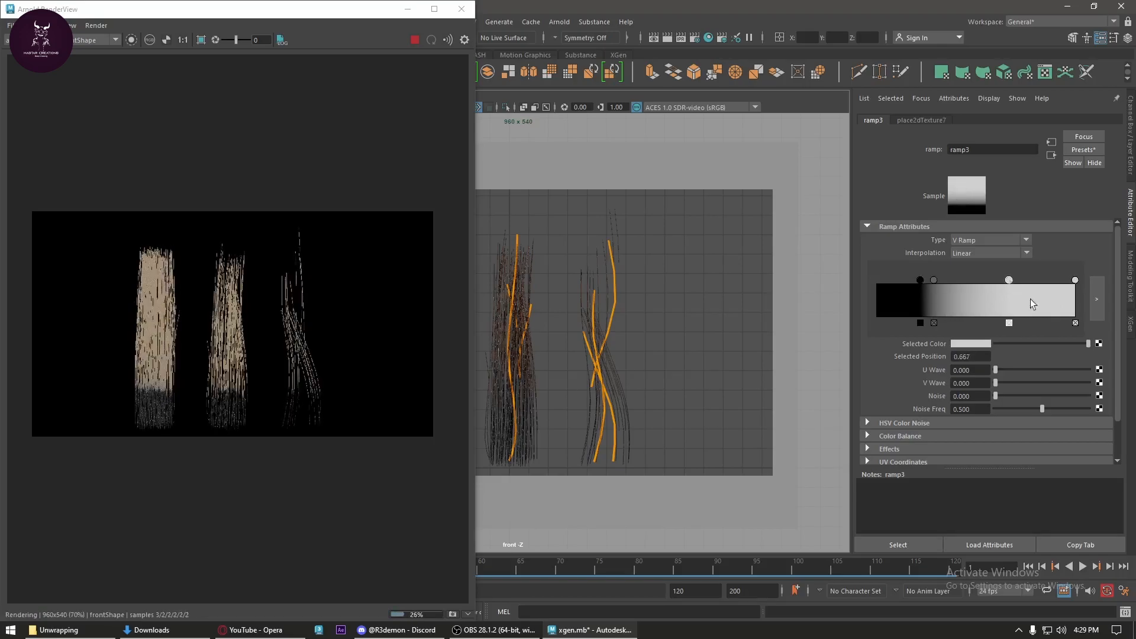
- Color the ramp stops at 0.667 and 0.292 with the same green from the color history
click(978, 343)
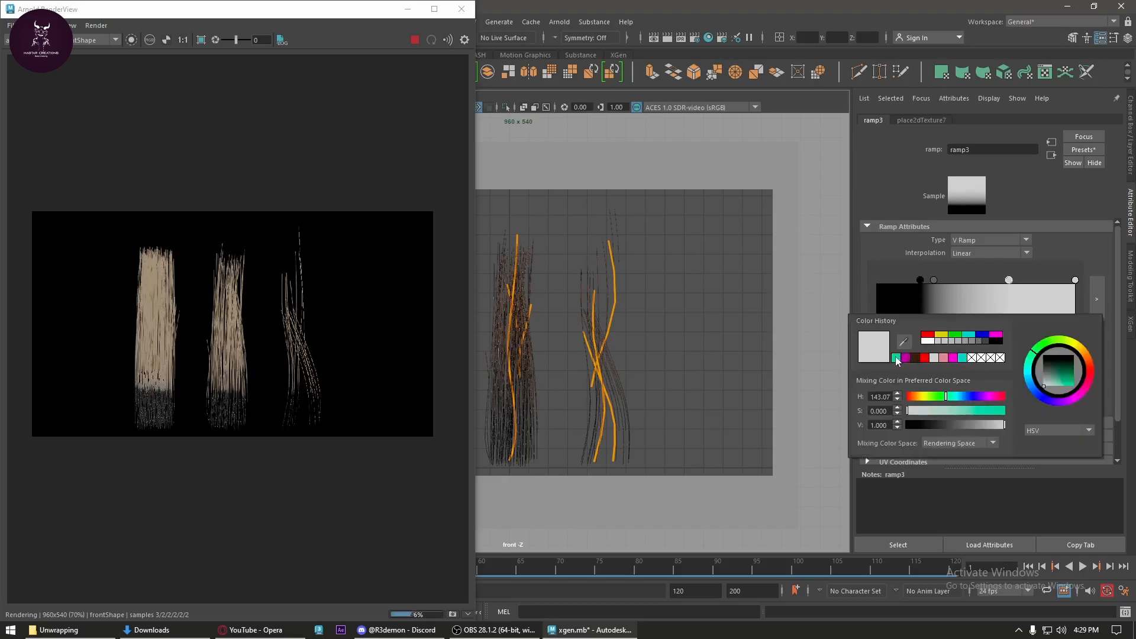
click(896, 358)
click(935, 279)
click(975, 343)
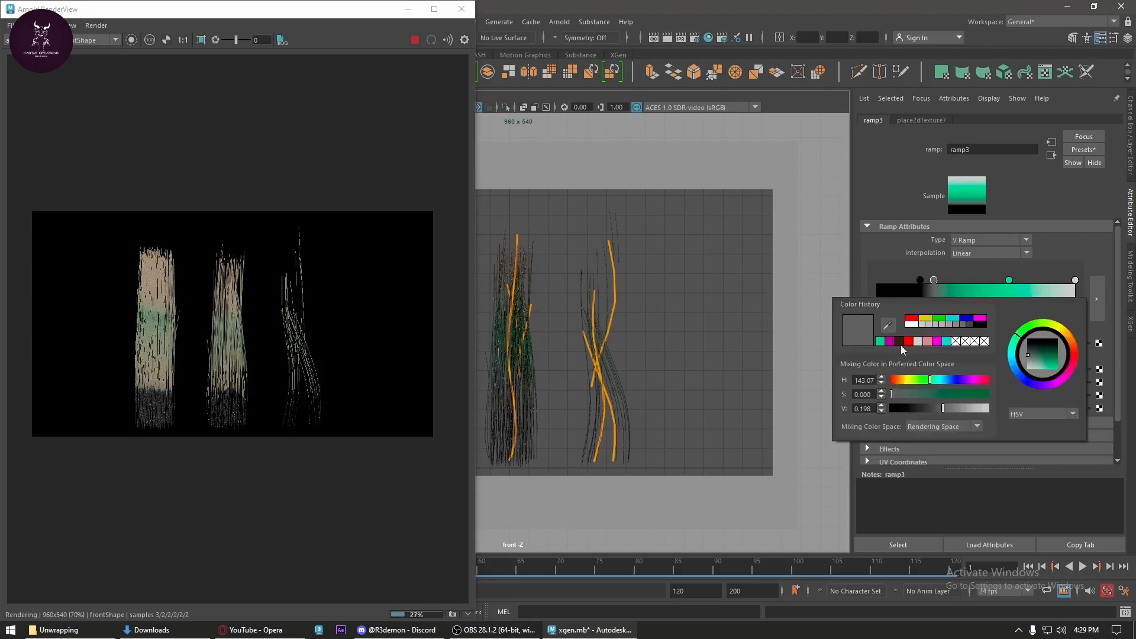
click(880, 342)
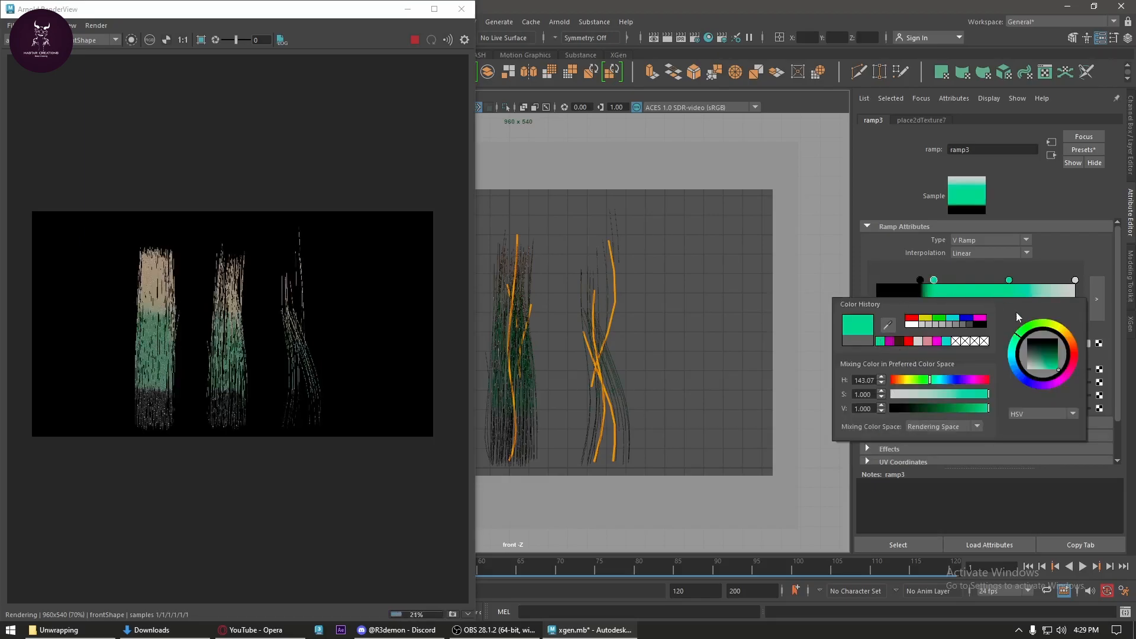
- Color the ramp's end stop magenta and shift it inward so the magenta band starts just after the green
click(1075, 281)
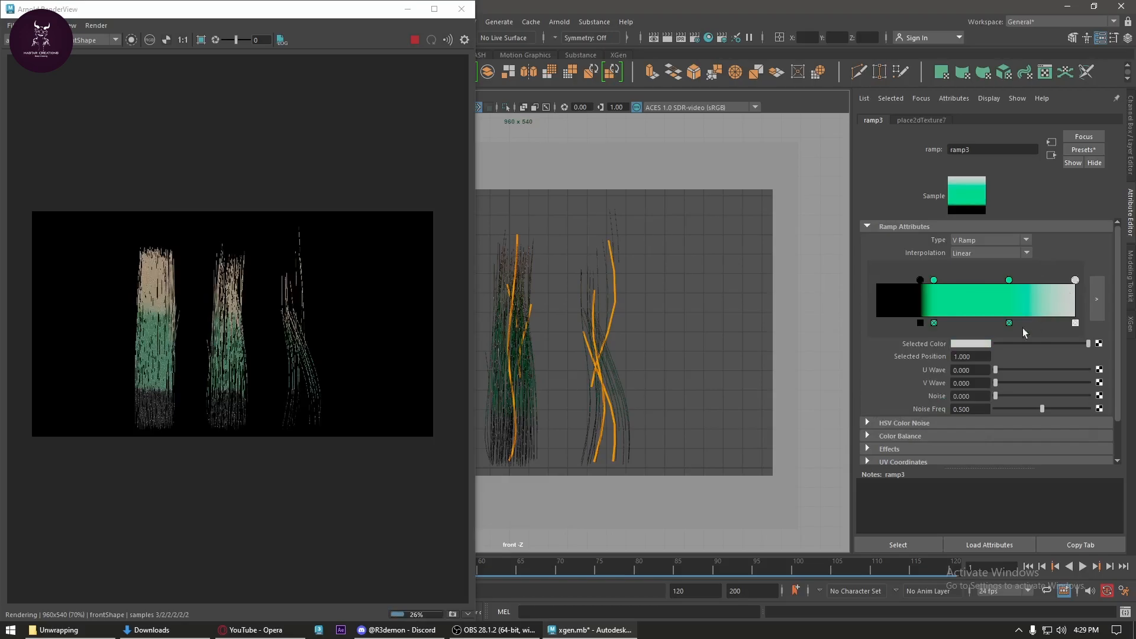
click(982, 344)
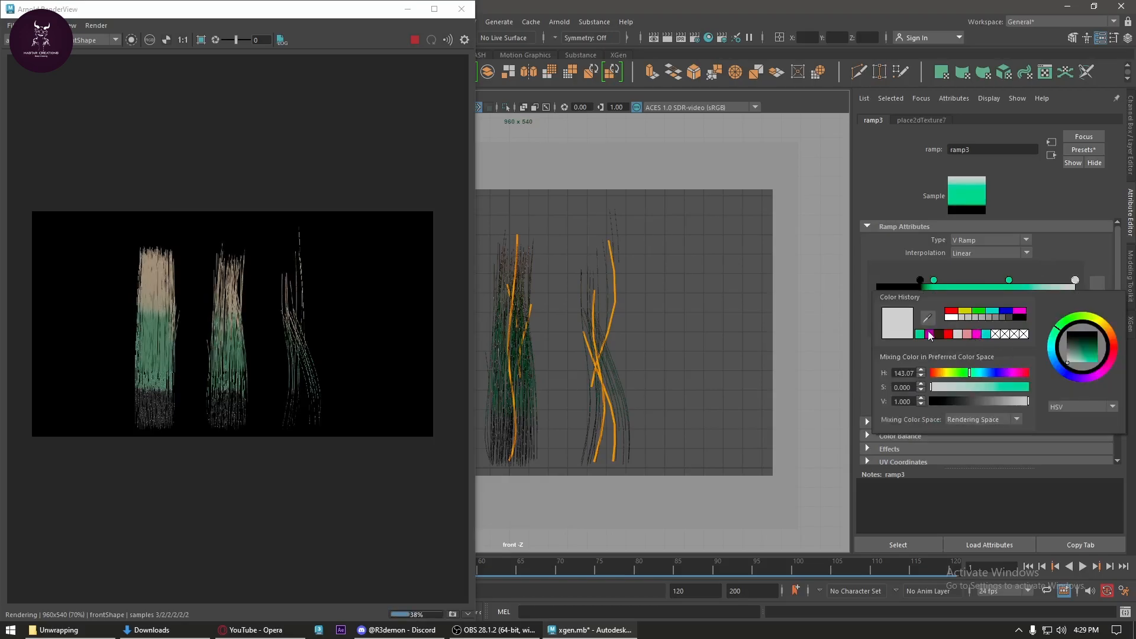
click(977, 335)
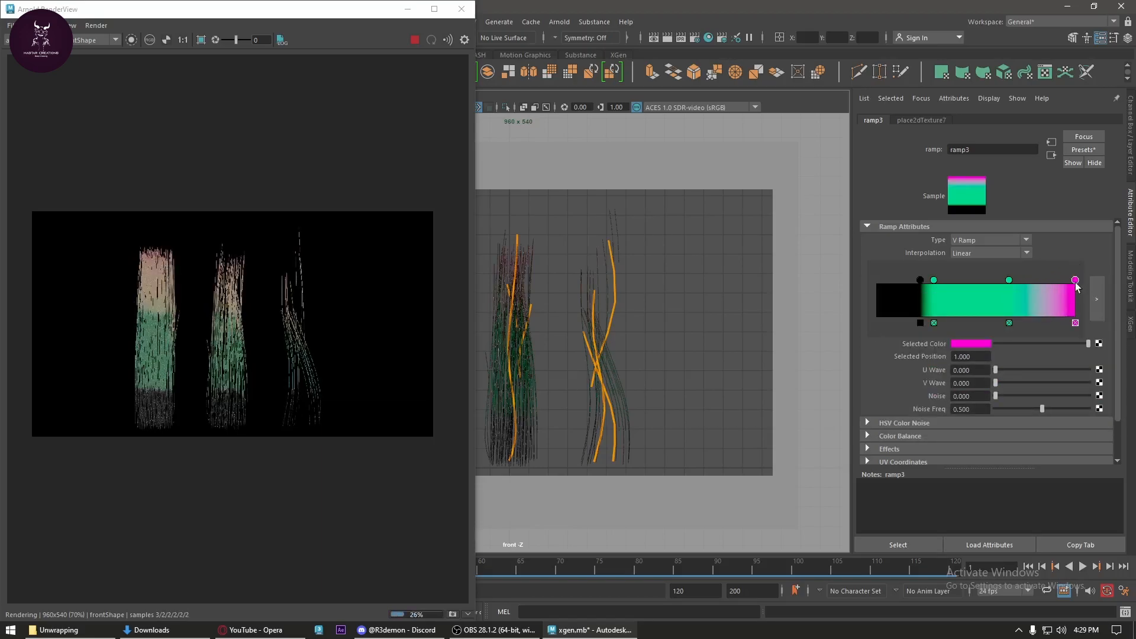
mouse_move(1076, 281)
mouse_down()
mouse_move(1031, 281)
mouse_move(1045, 282)
mouse_up()
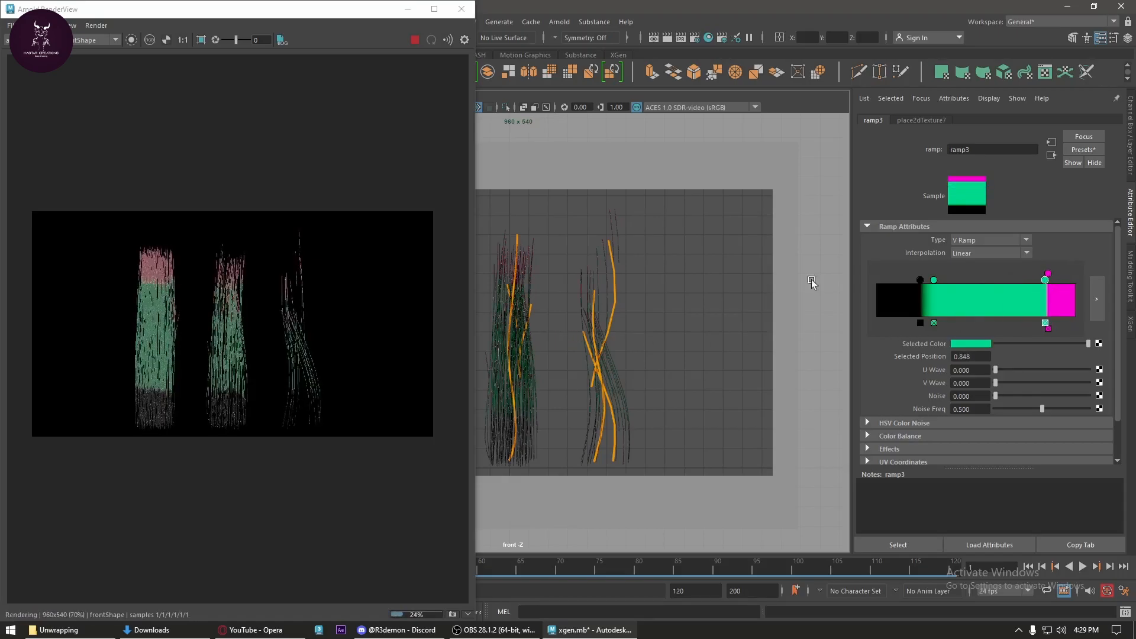
- Check the tips in the render and move the ramp's upper green stop to position 0.833
scroll(177, 349, up, 2)
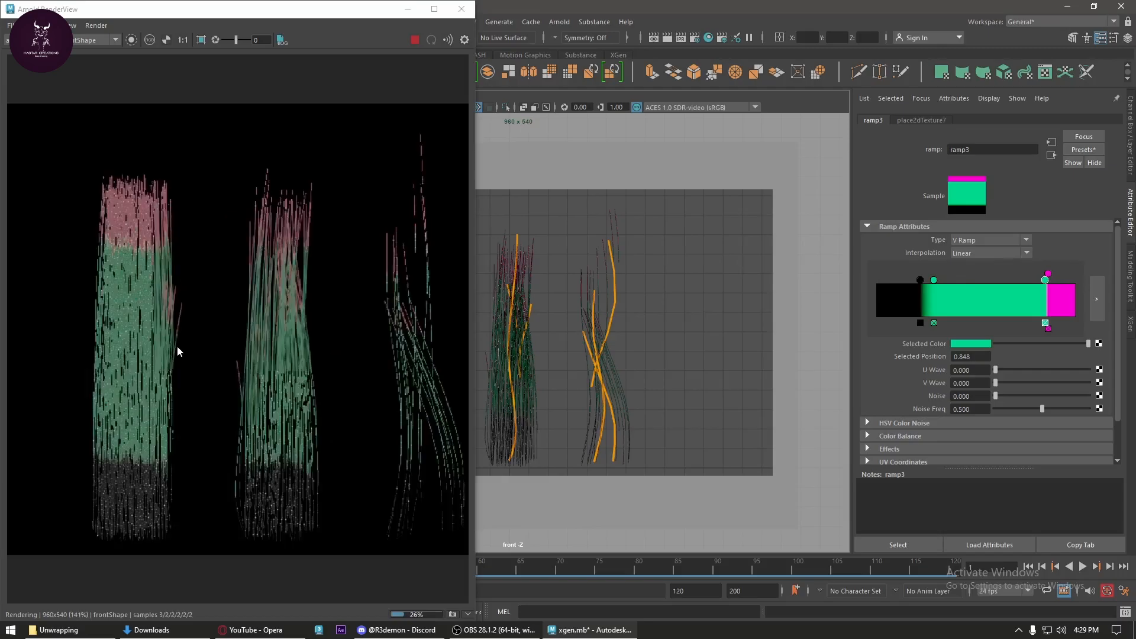
scroll(180, 347, down, 1)
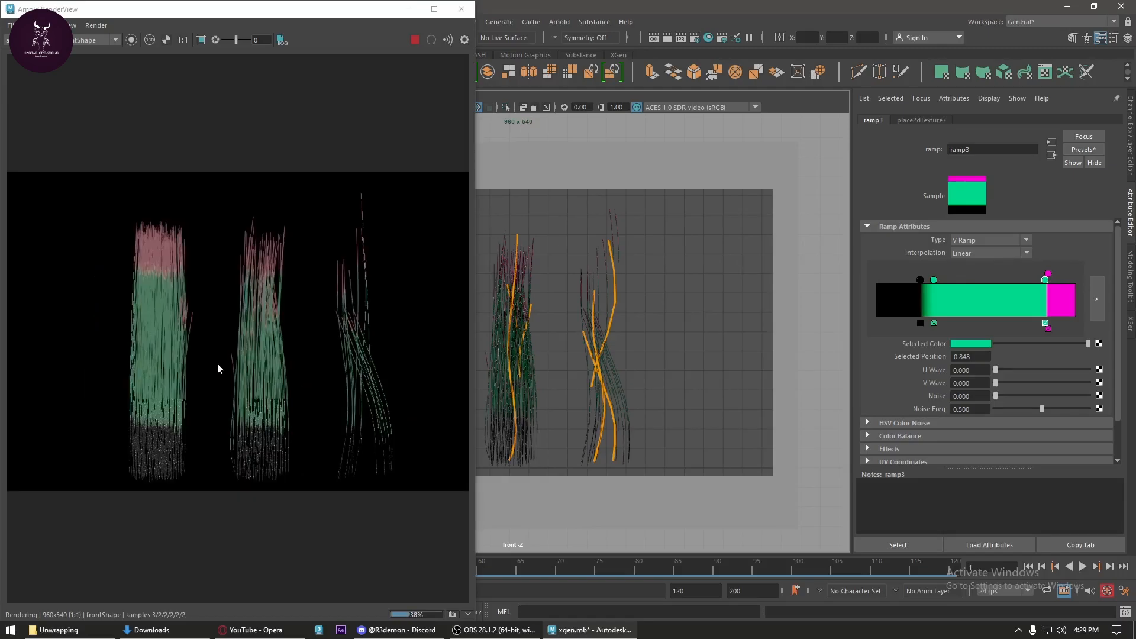
drag(1040, 280, 1041, 282)
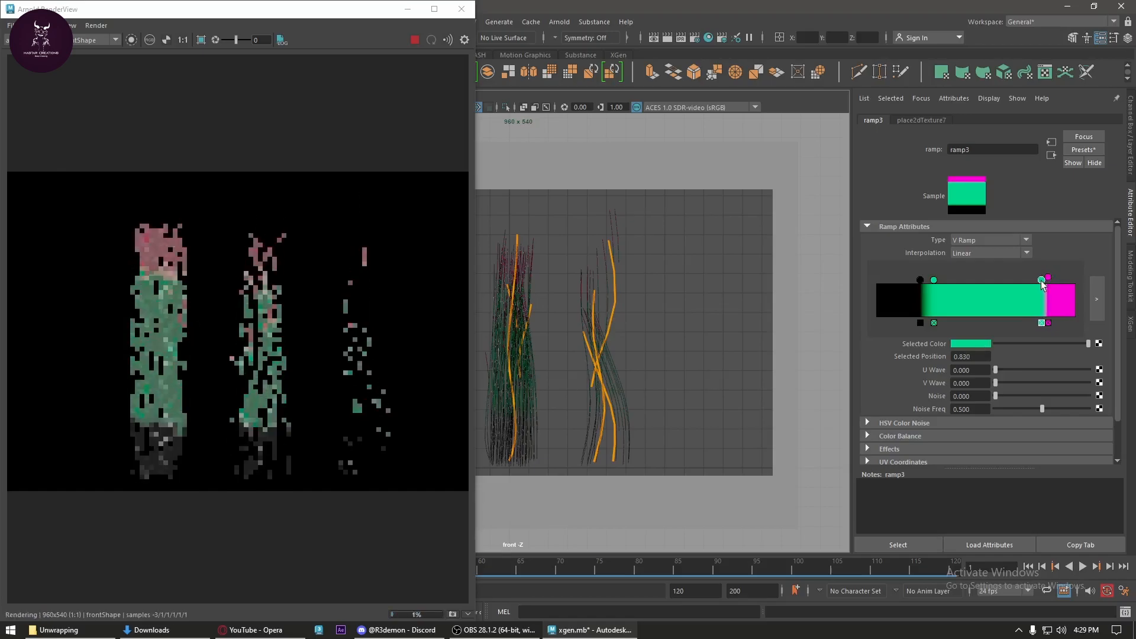
drag(1042, 282, 1042, 282)
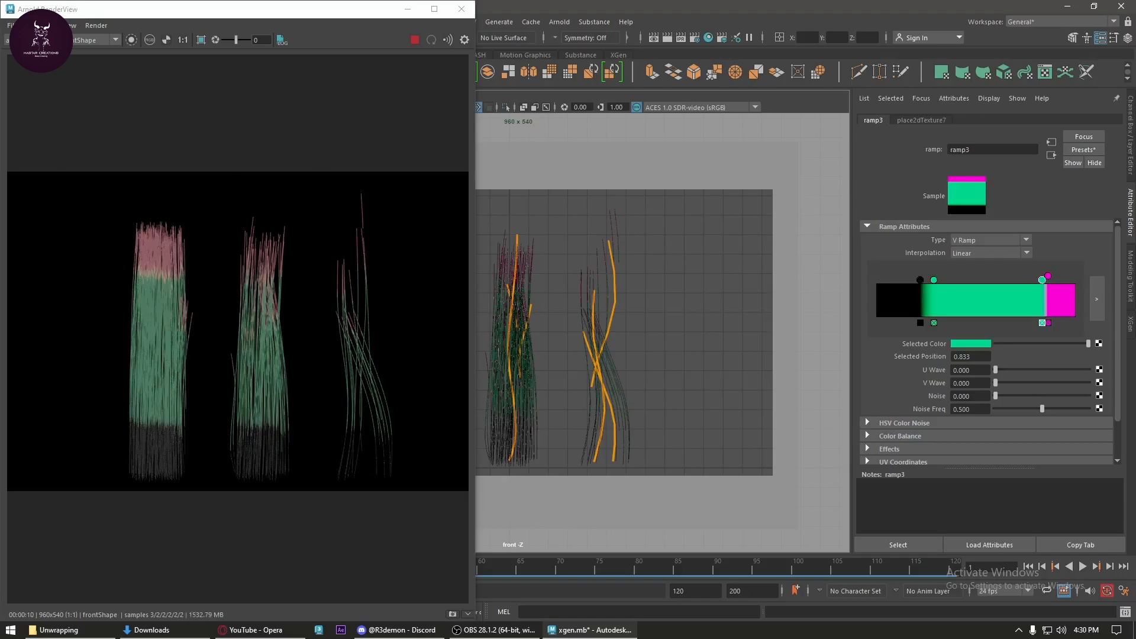
- Display the ao and opacity AOVs in the Arnold render, then minimize the render view
click(48, 73)
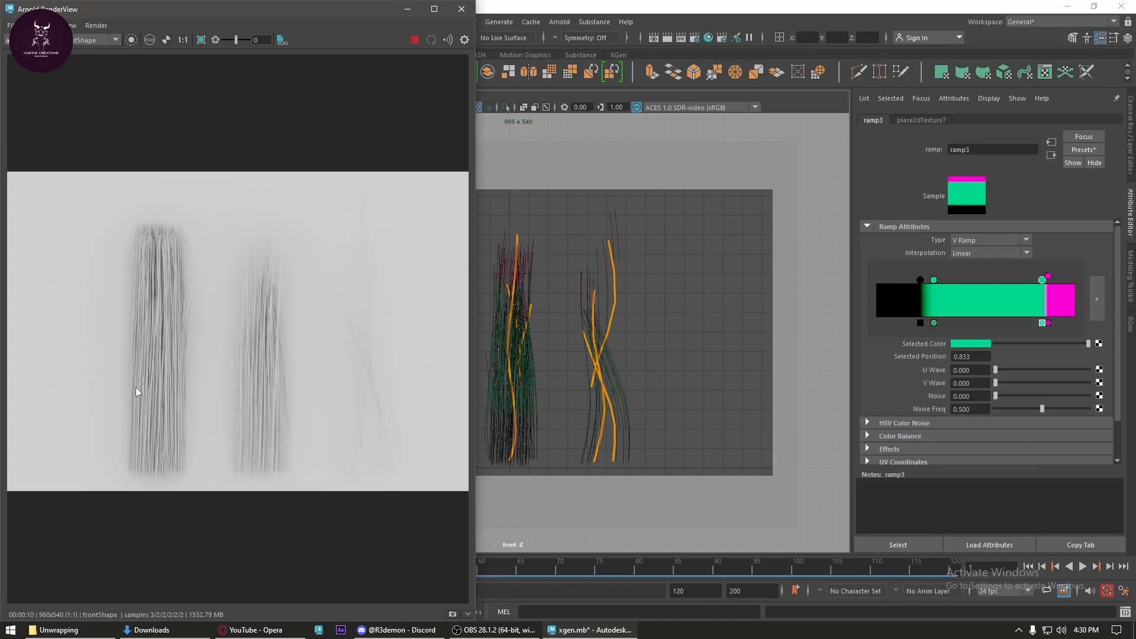
click(29, 39)
click(35, 74)
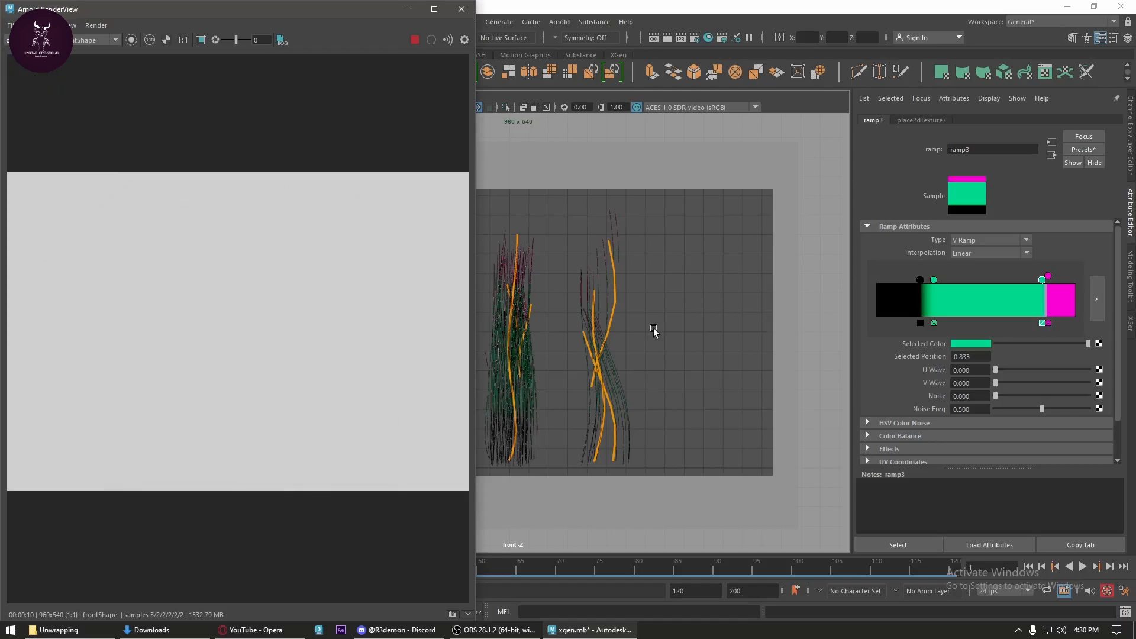
click(408, 8)
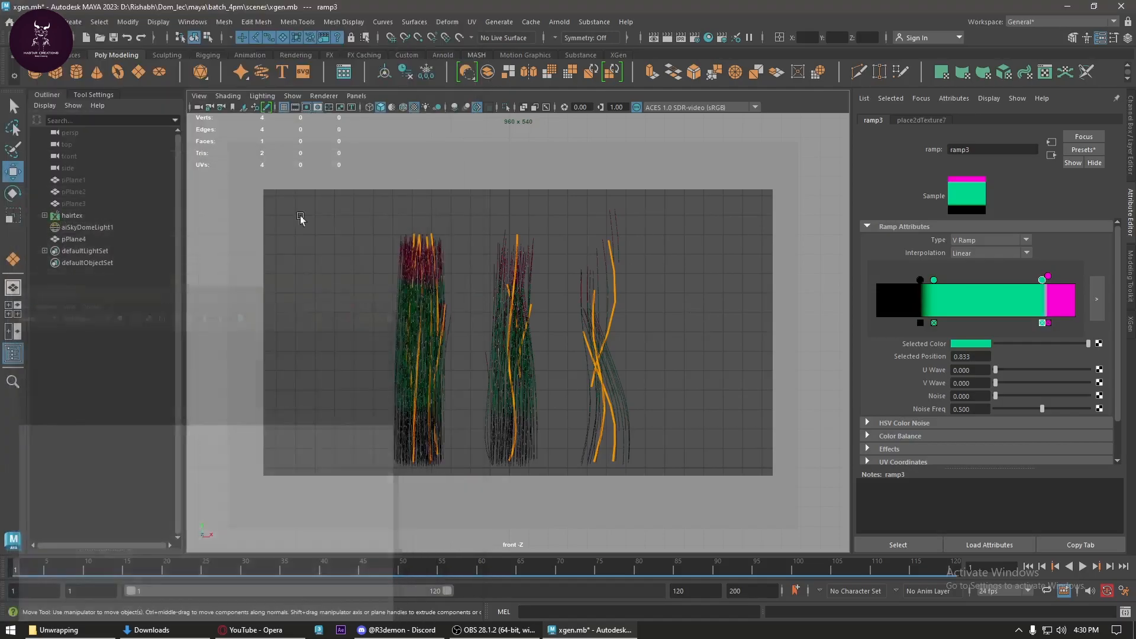
- Examine the aiLambert1 material on pPlane4 and recheck the AOVs in the Arnold render
click(73, 239)
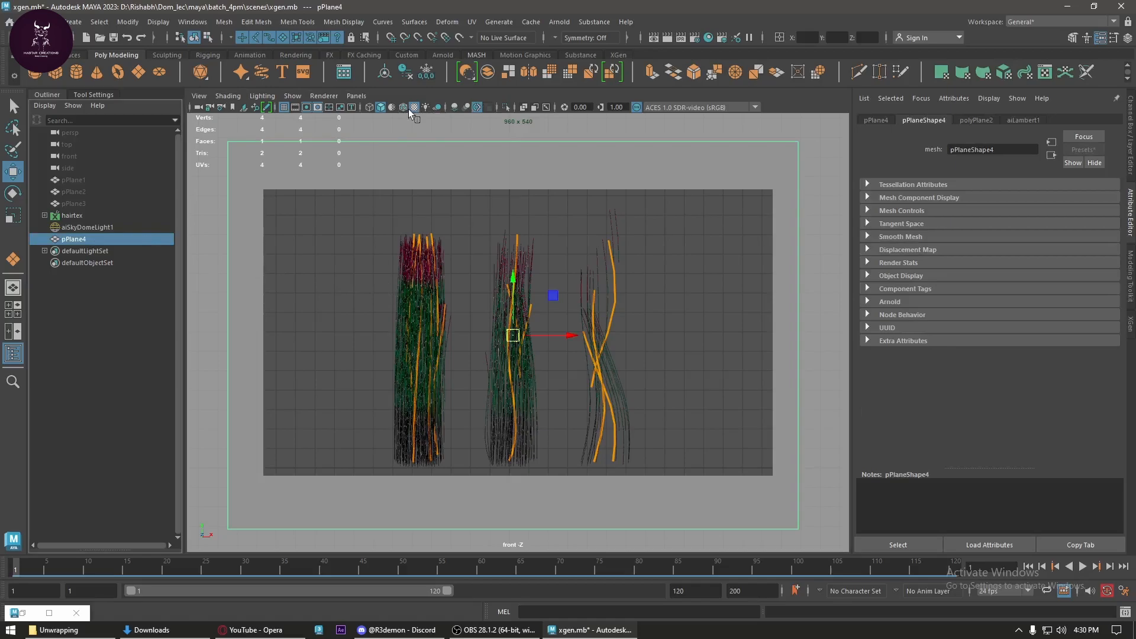
click(1023, 121)
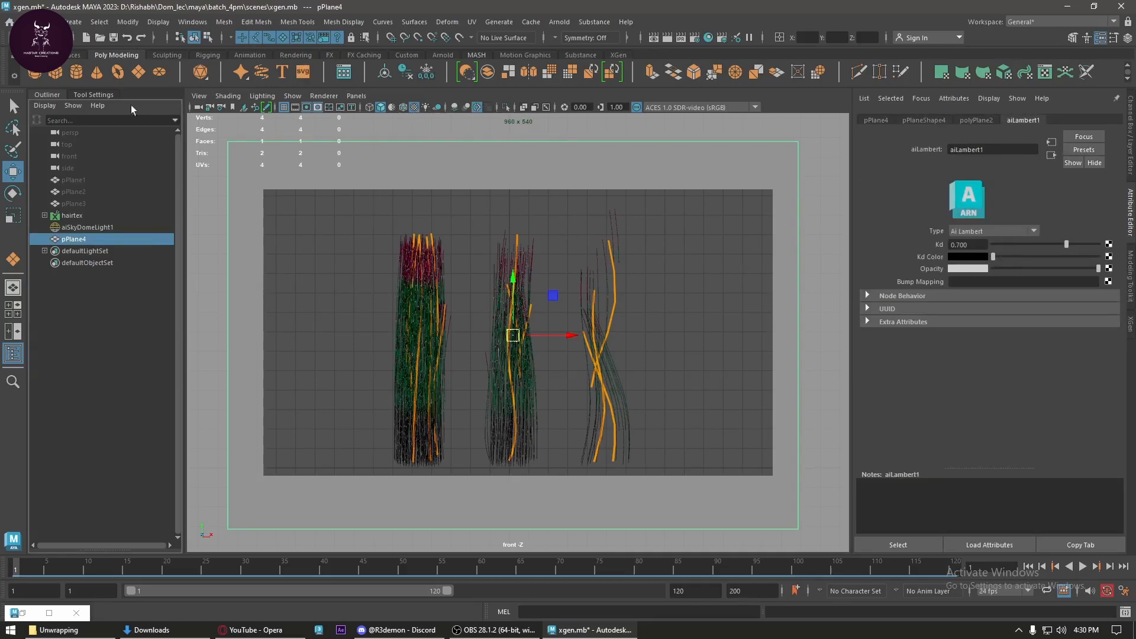
click(21, 612)
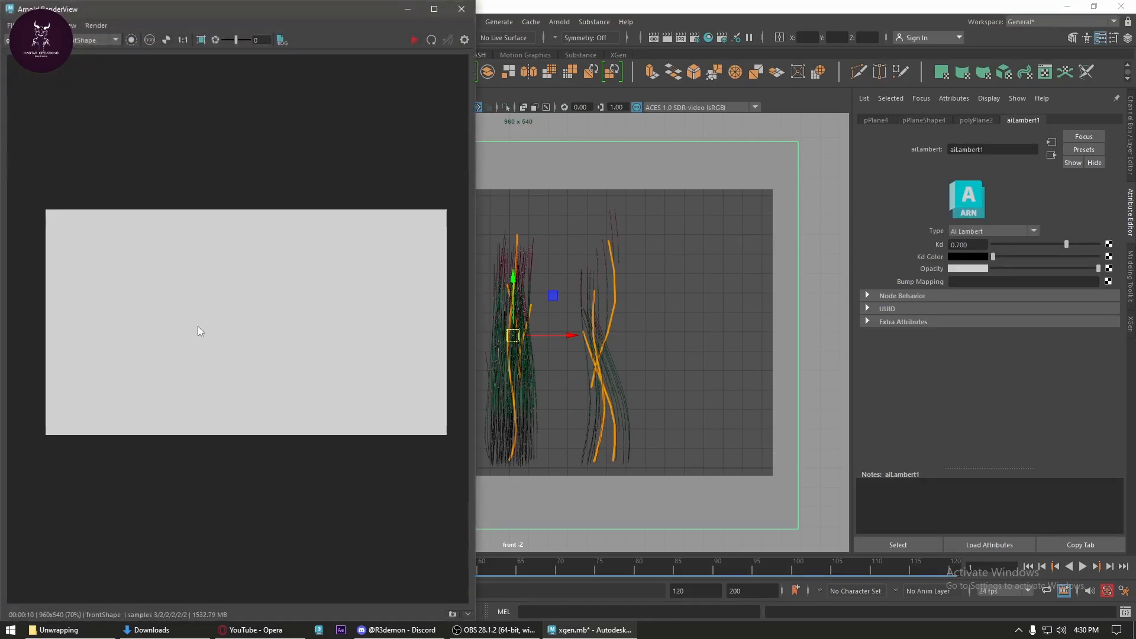
scroll(197, 325, down, 1)
click(29, 40)
click(279, 207)
click(407, 10)
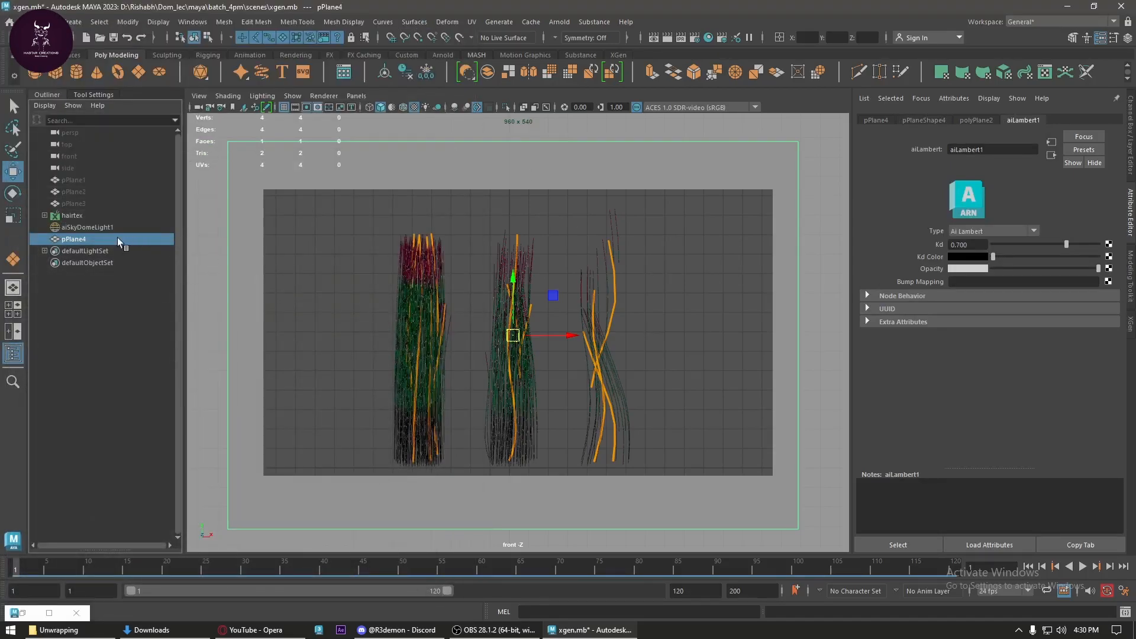
- Hide pPlane4 and restart the Arnold render to check the AOV without the backdrop
key(ctrl+h)
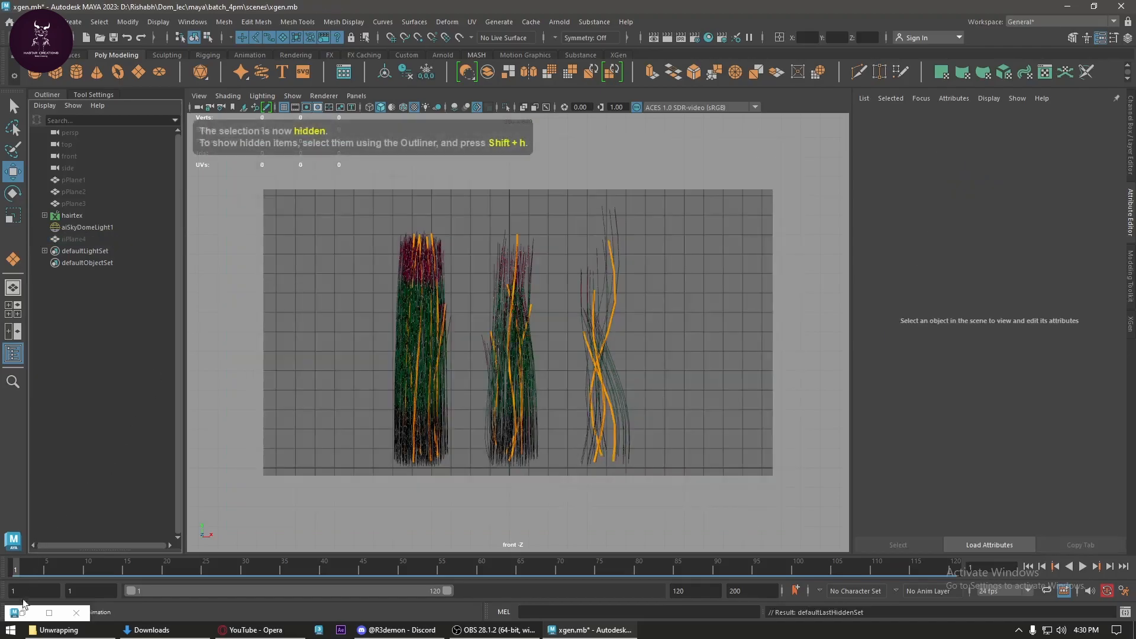
click(22, 613)
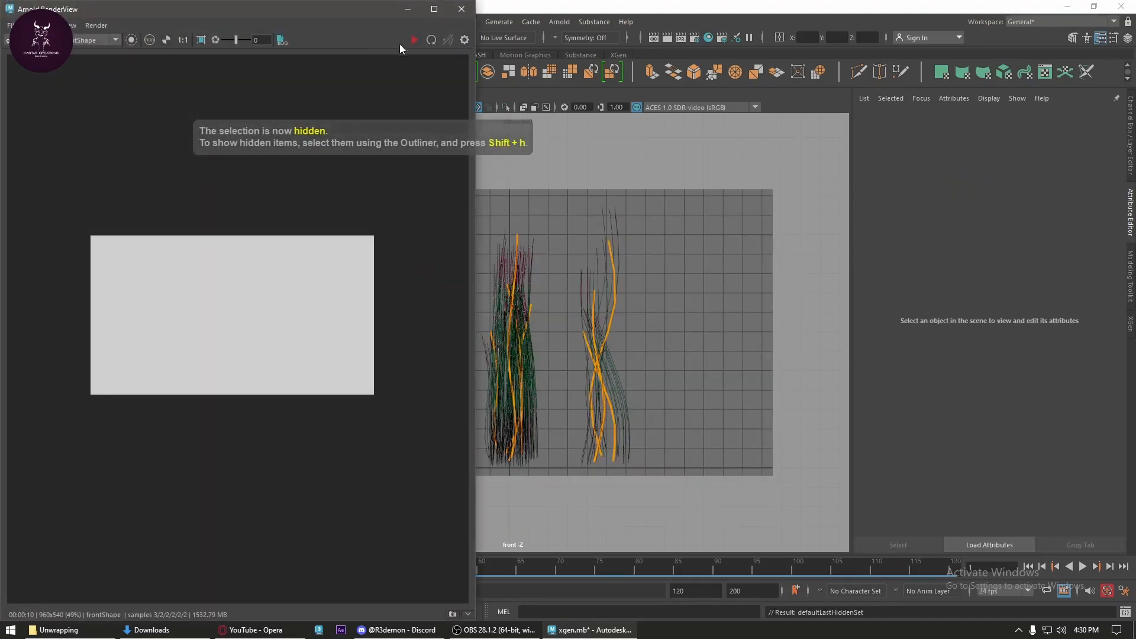
click(412, 40)
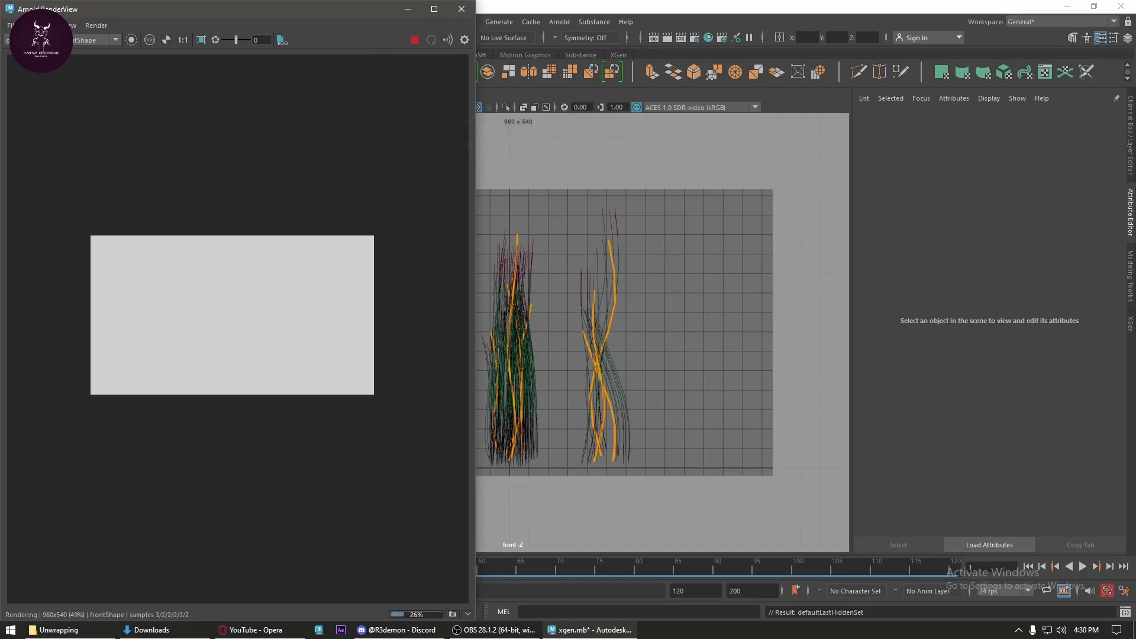
click(30, 40)
click(408, 8)
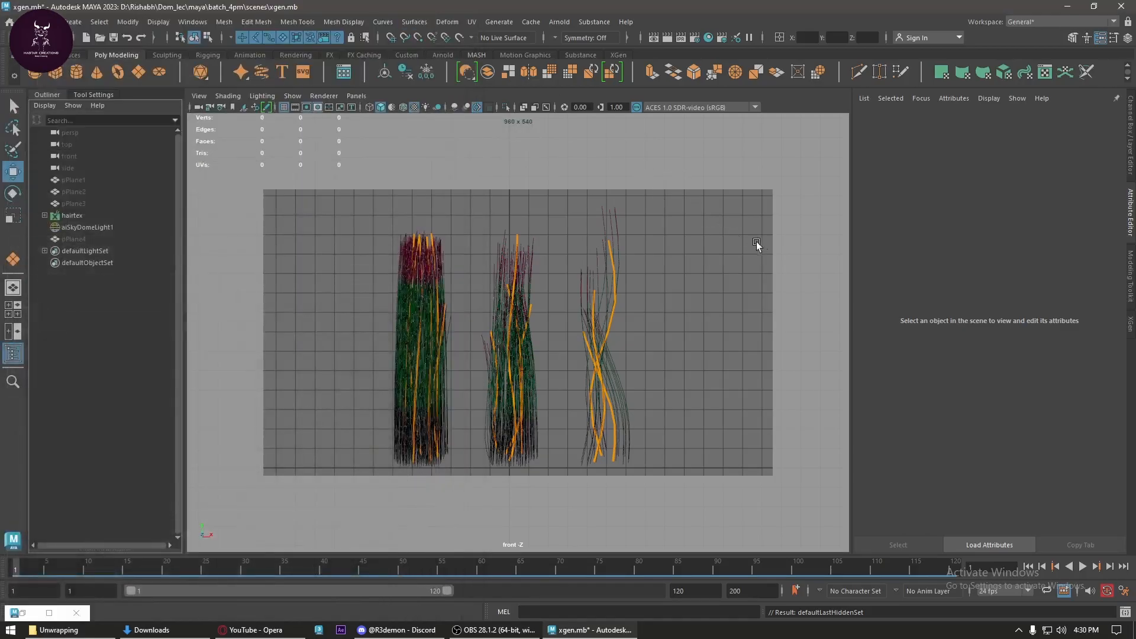
- Delete the skydome light, create an Arnold area light, and scale and position it to cover all the hair strips
key(Delete)
click(551, 22)
mouse_move(594, 89)
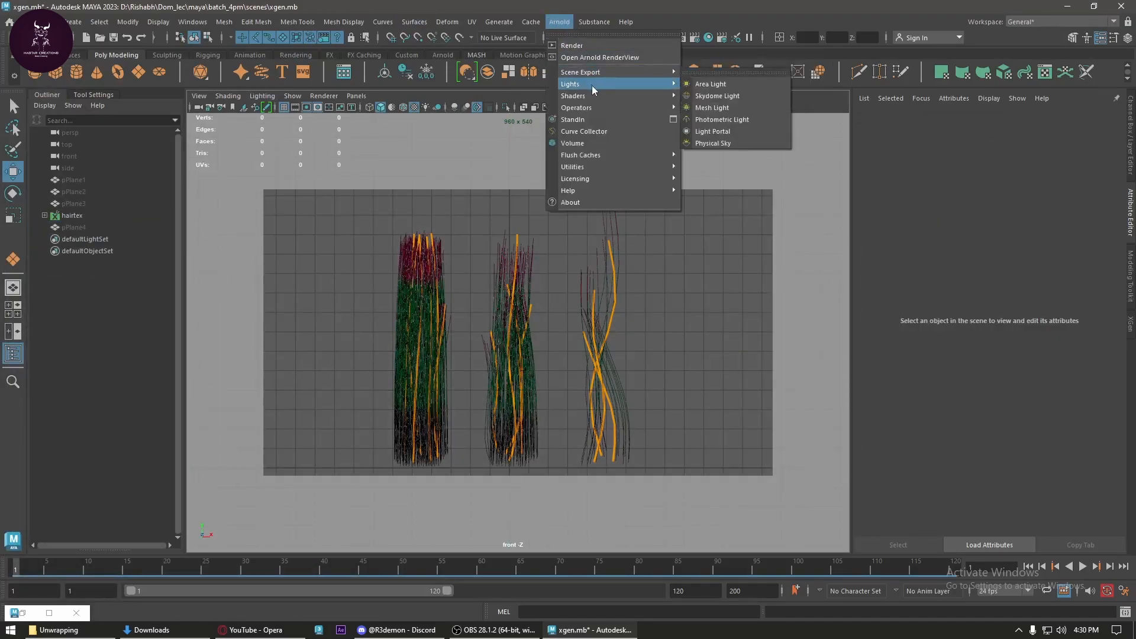
click(719, 81)
drag(509, 443, 665, 374)
key(r)
key(w)
key(space)
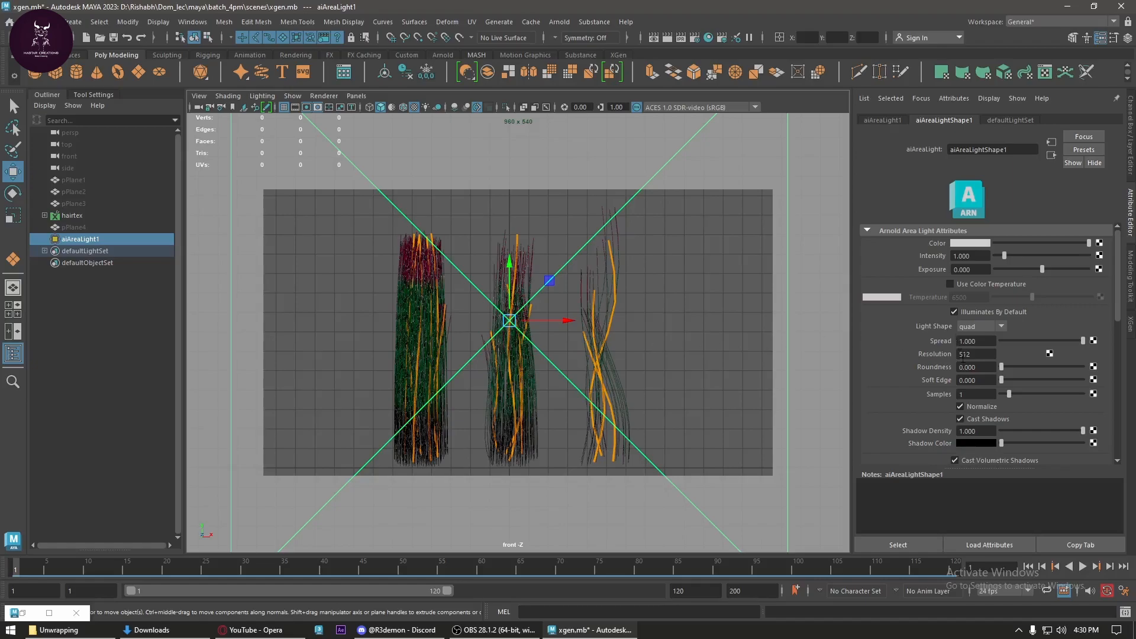
- Set the area light's Exposure to 10 and bring back the Arnold render view
drag(989, 271, 877, 271)
text(10)
key(Return)
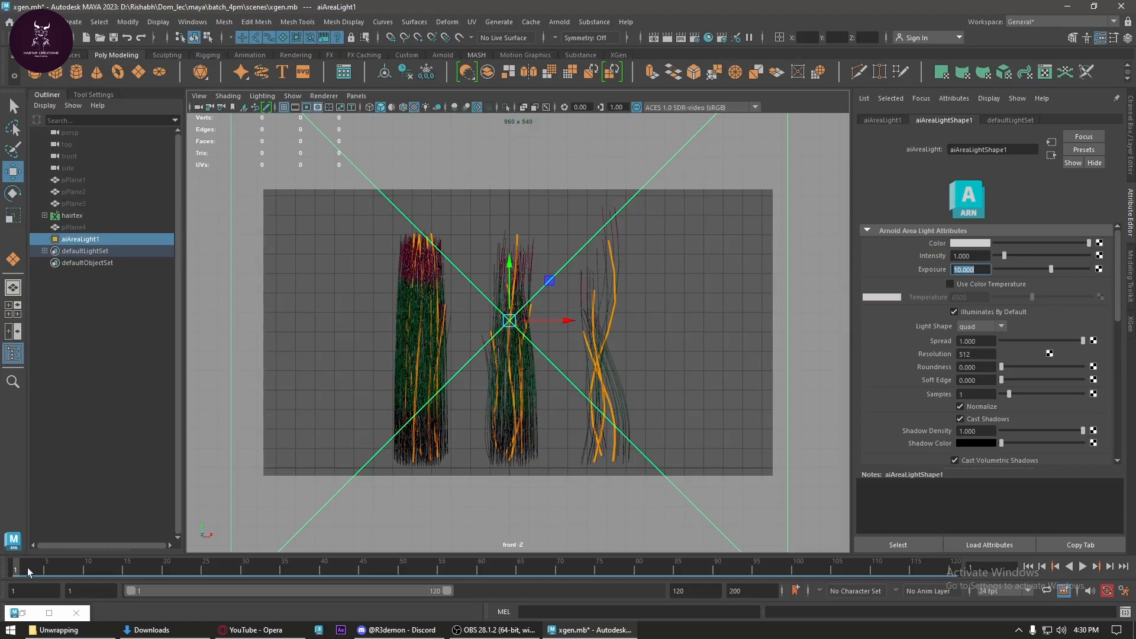
click(22, 613)
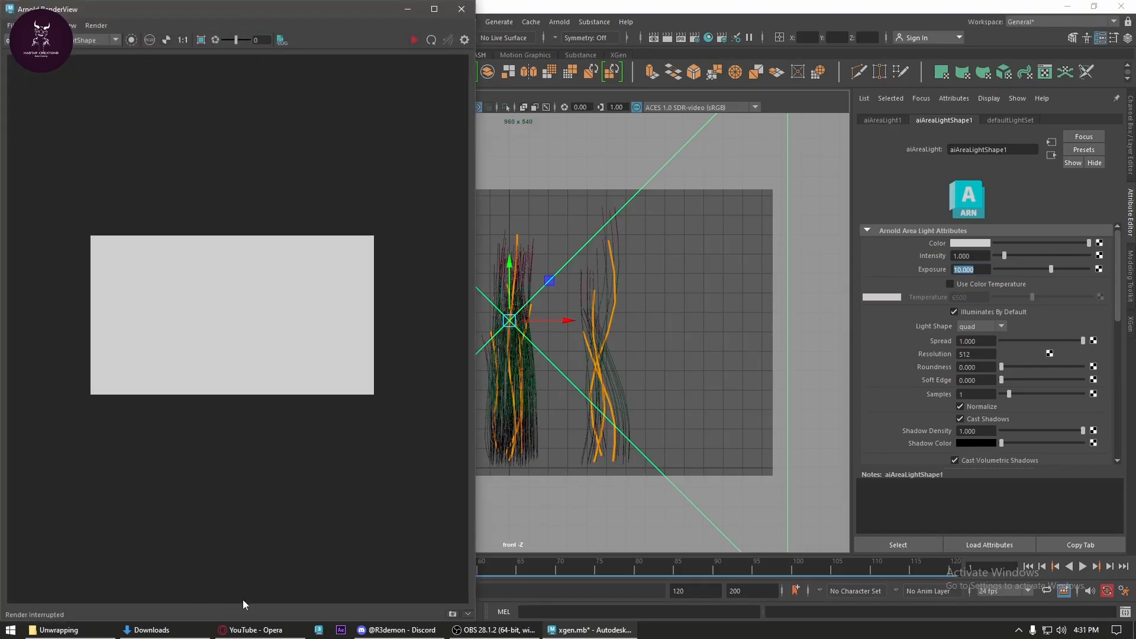
- Switch to Discord, send a contact the direct message "will start by 4.45", and return to Maya
click(396, 629)
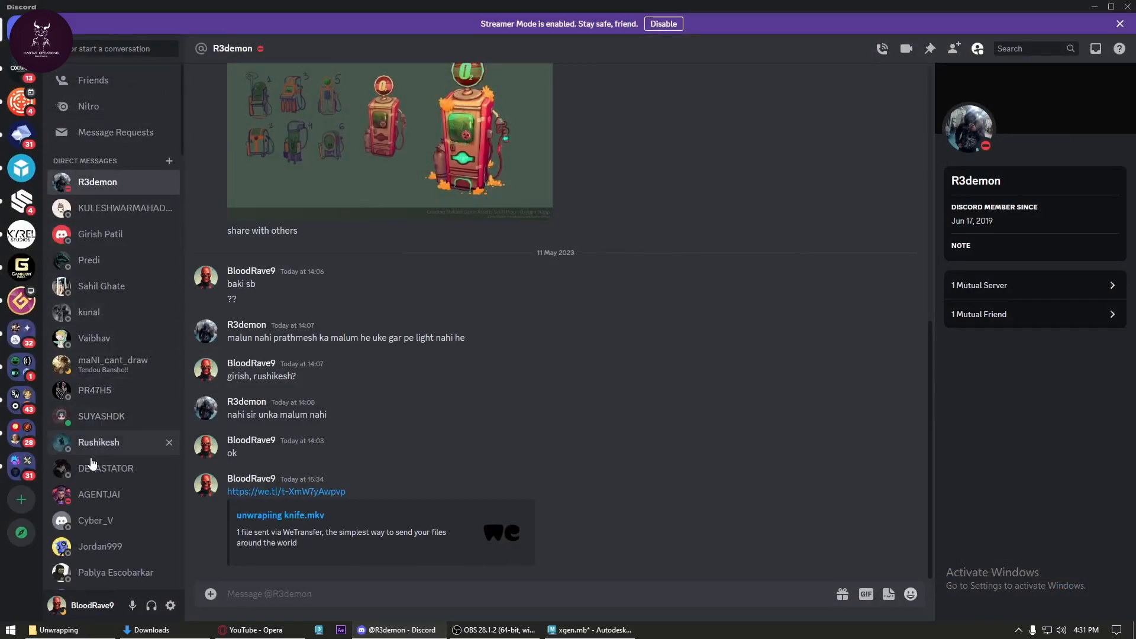
click(98, 495)
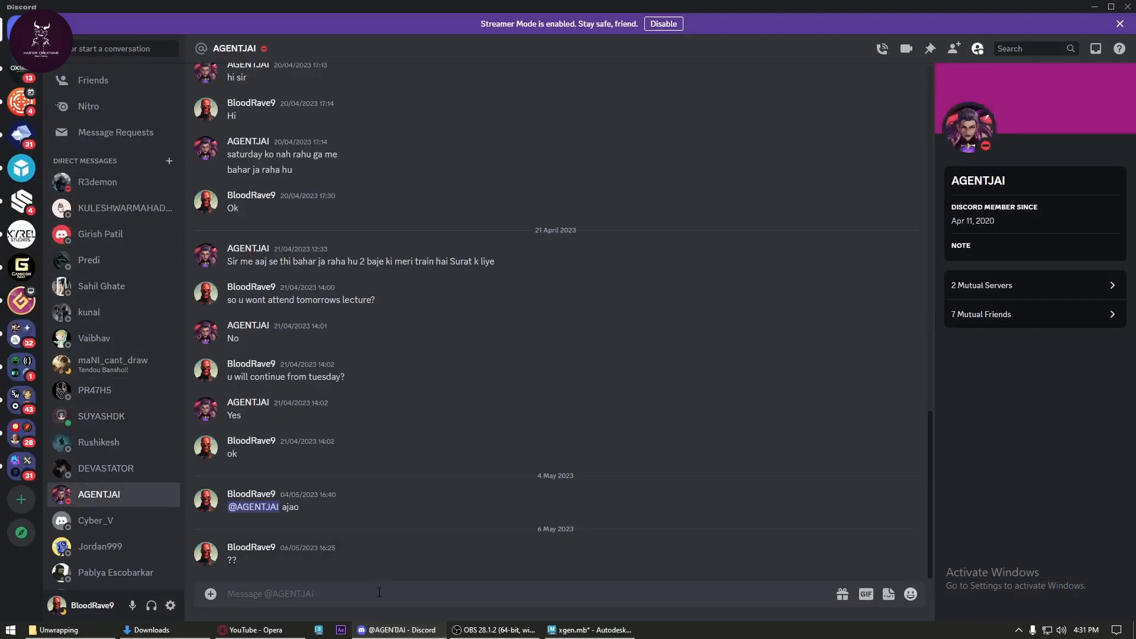
text(wi)
text(ll start by 4.45)
key(Return)
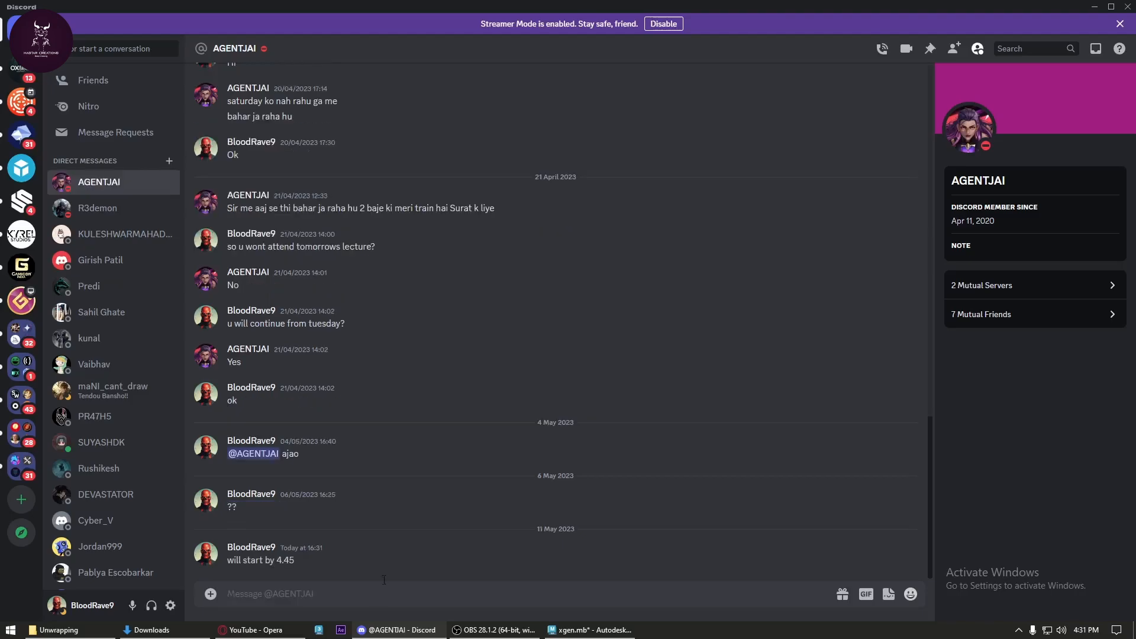
click(1094, 7)
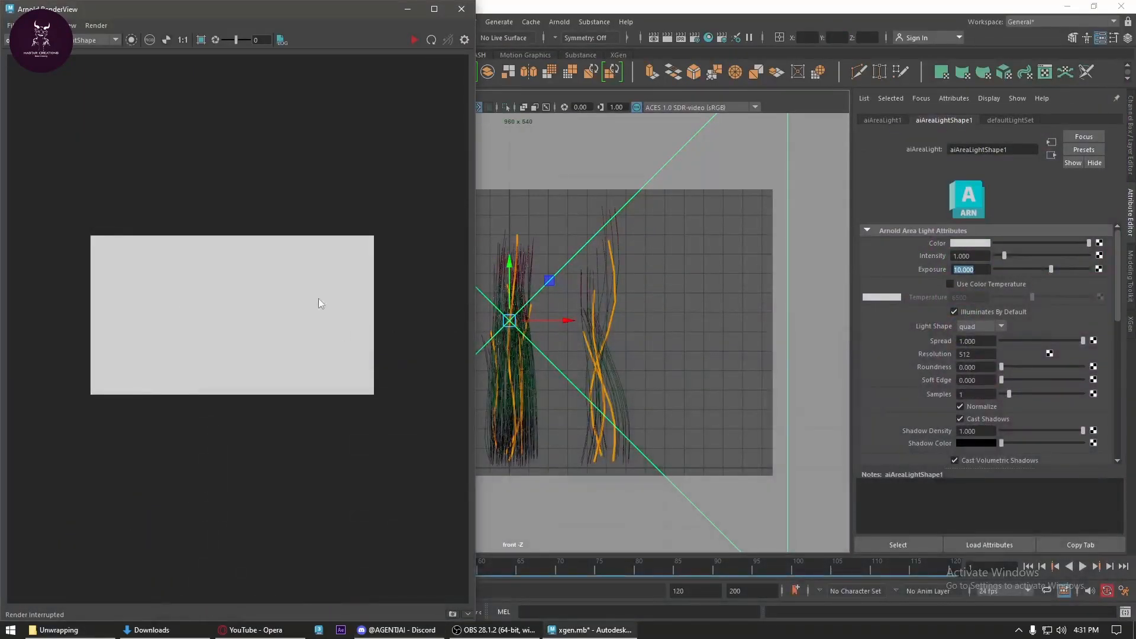
- Run the Arnold render under the area light, inspect the white-on-black hair mask, and stop the render
click(412, 40)
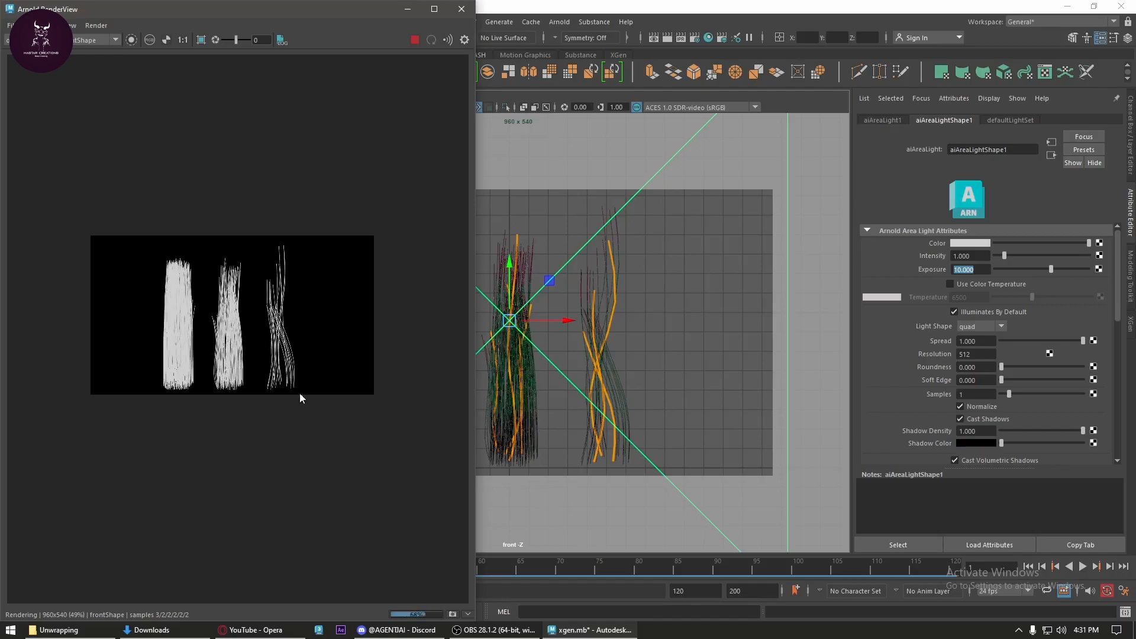
scroll(289, 408, up, 1)
scroll(267, 376, down, 1)
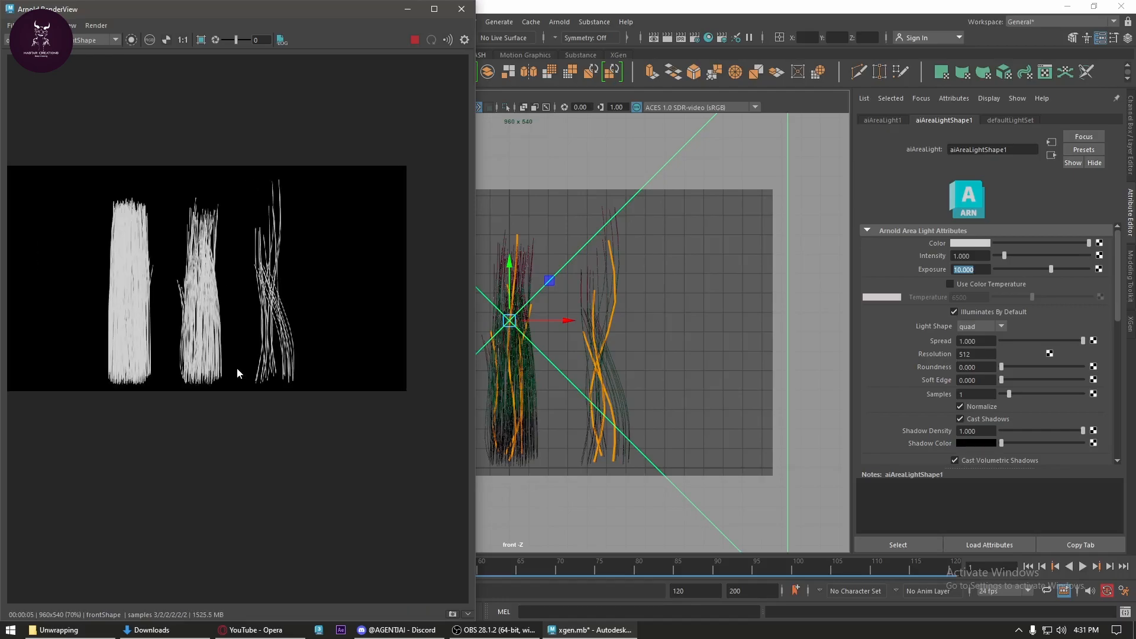
click(412, 41)
- Start saving the rendered opacity image and browse to the Dom_lec\maya\batch_4pm\sourceimages folder
click(11, 26)
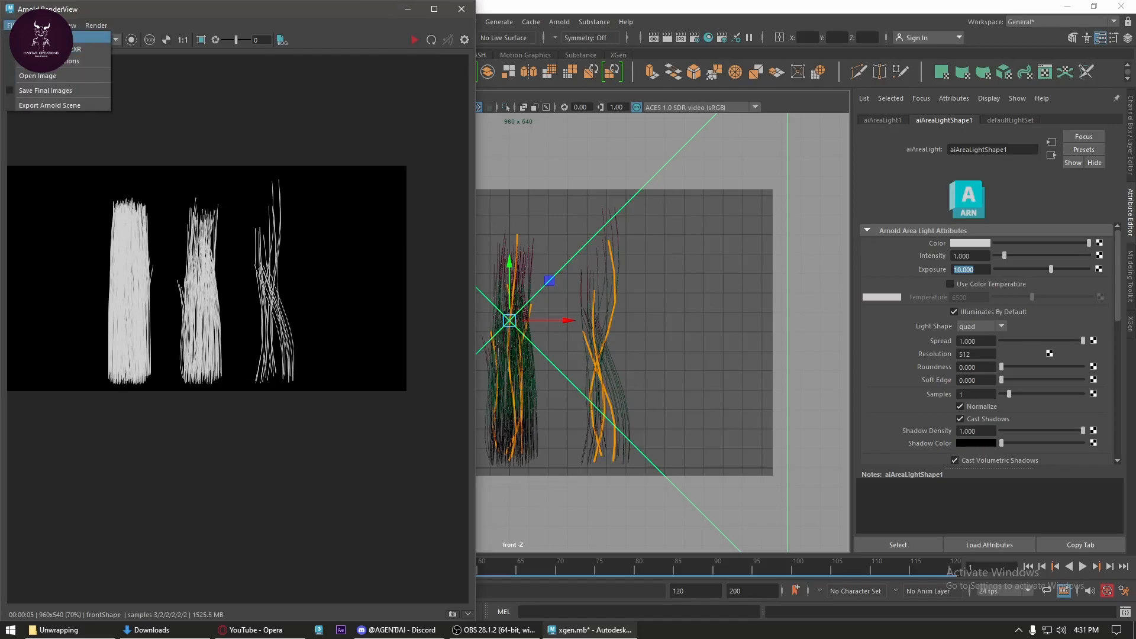
click(89, 36)
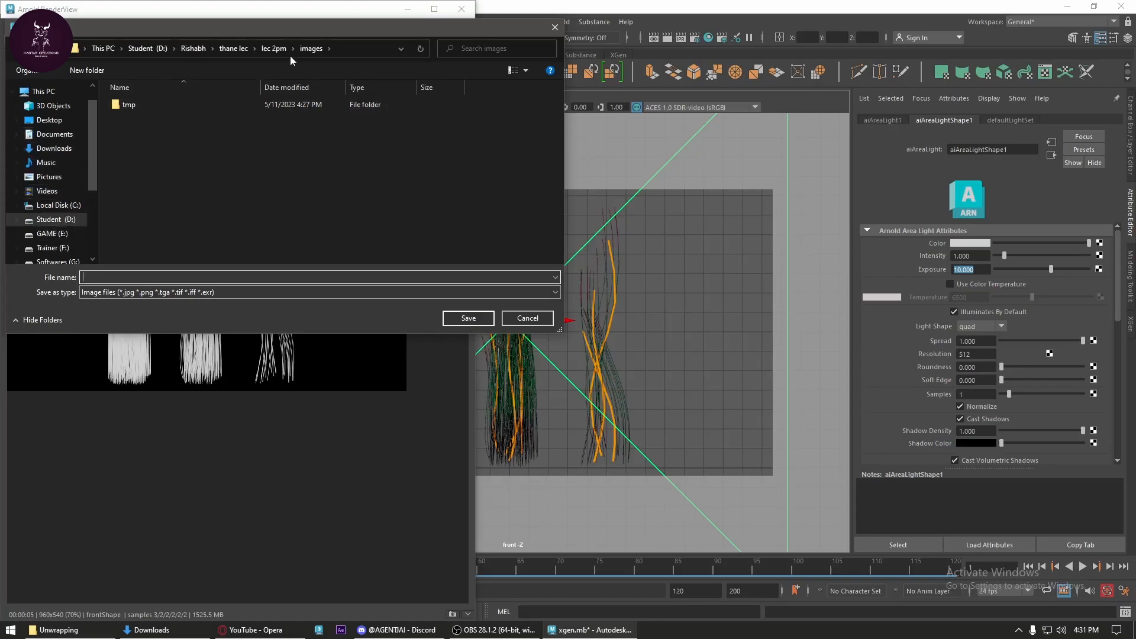
click(200, 53)
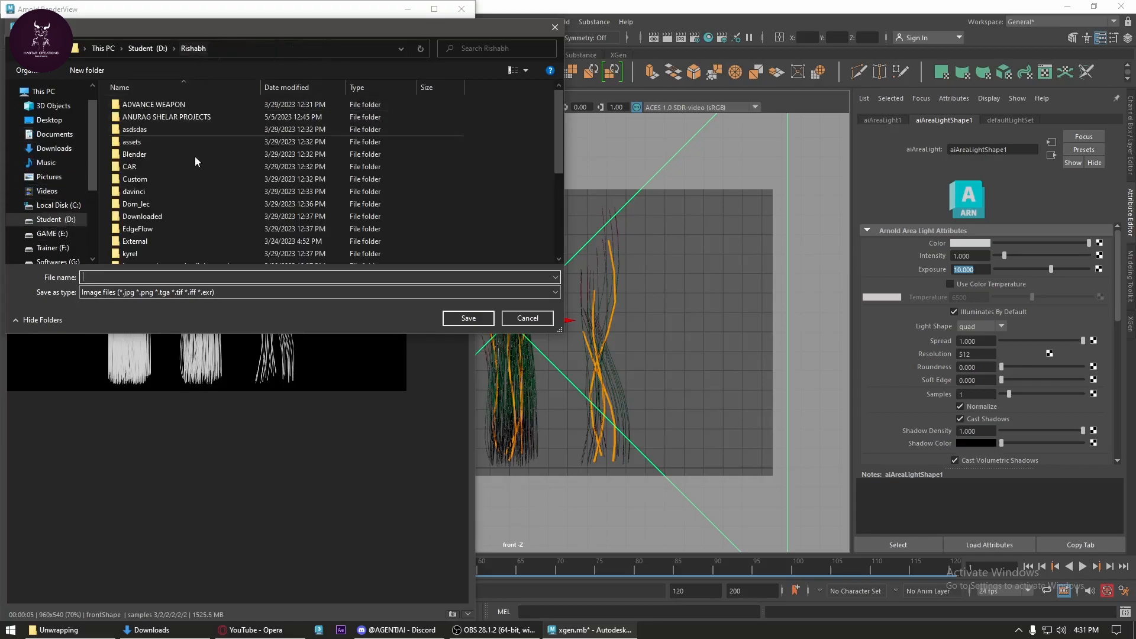
double_click(152, 200)
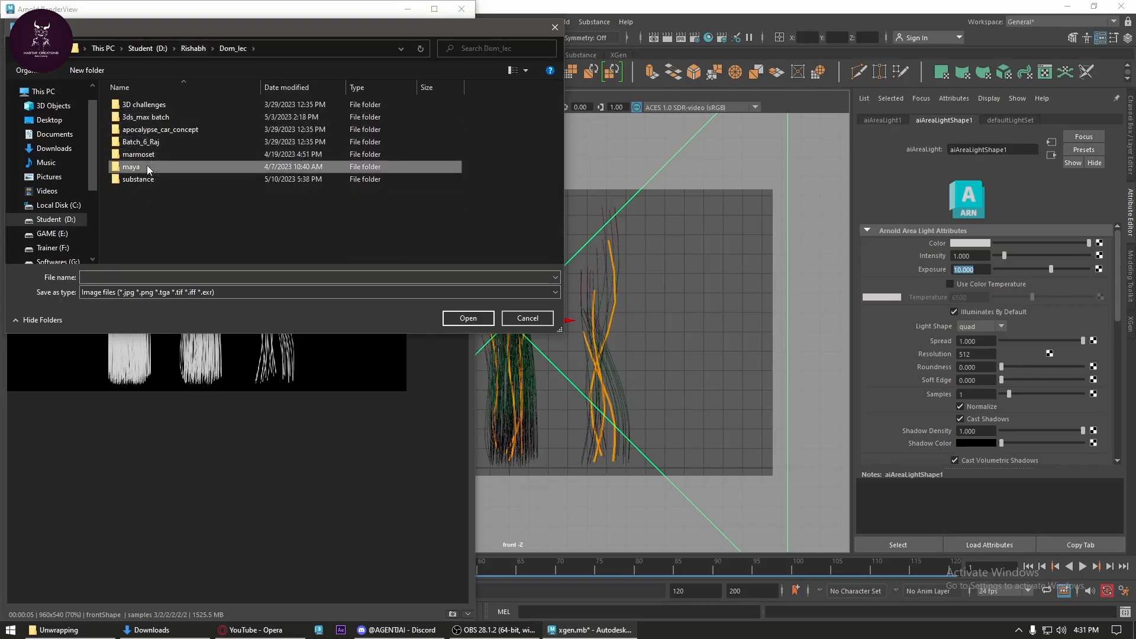
double_click(147, 167)
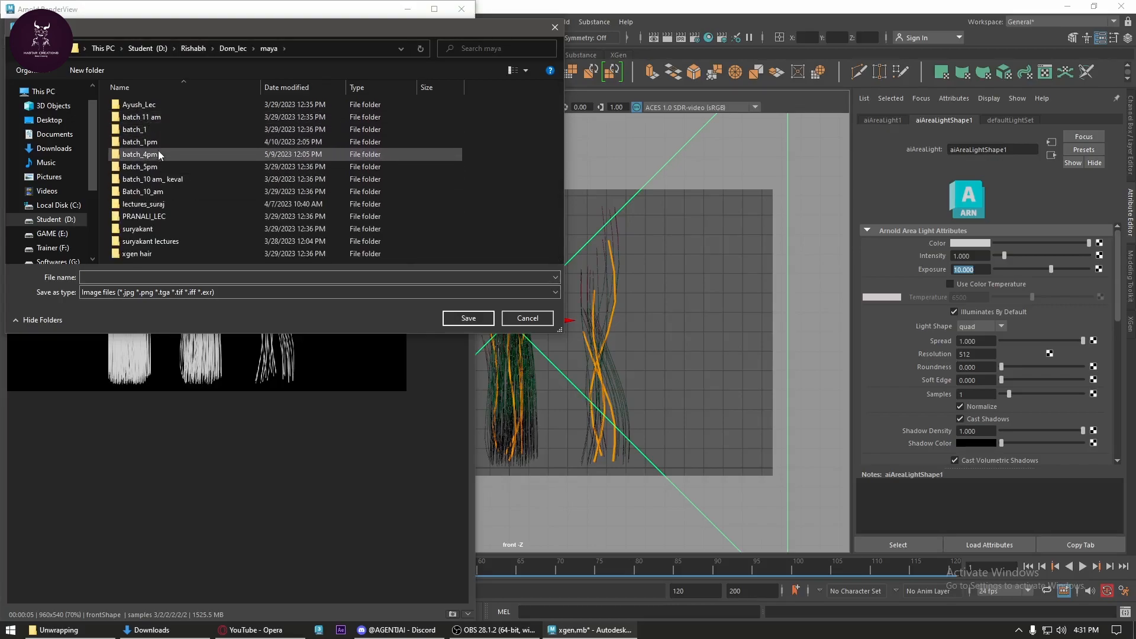
double_click(159, 153)
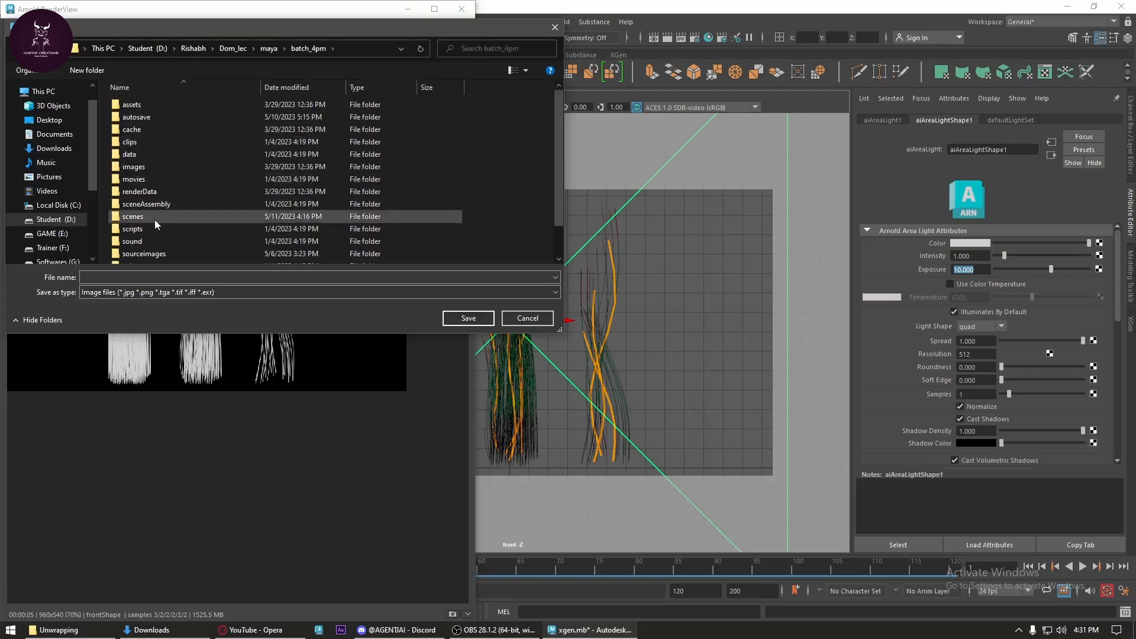
double_click(160, 254)
- Create a folder named "hair" in sourceimages and save the opacity image in it as "hair op"
right_click(176, 210)
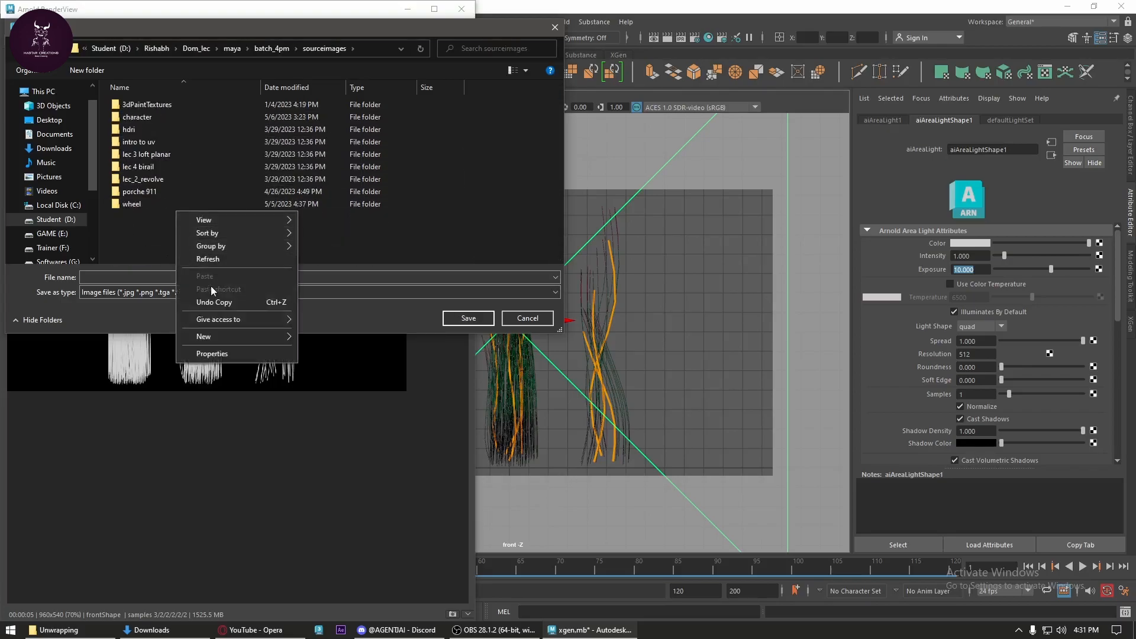
click(325, 338)
text(hair)
key(Return)
key(Return)
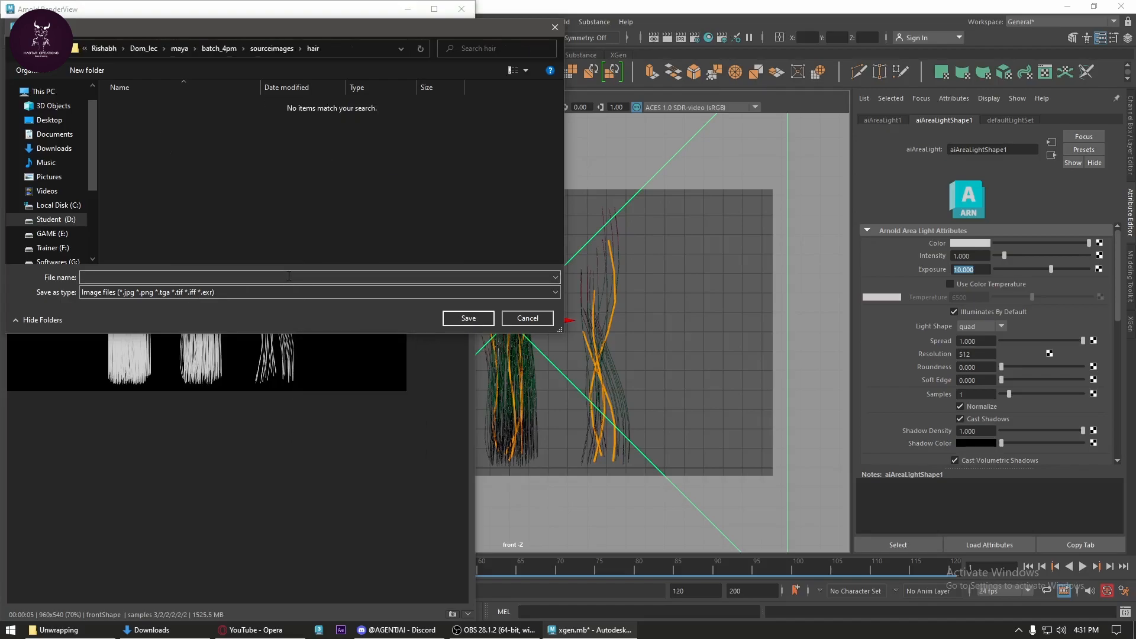
click(237, 279)
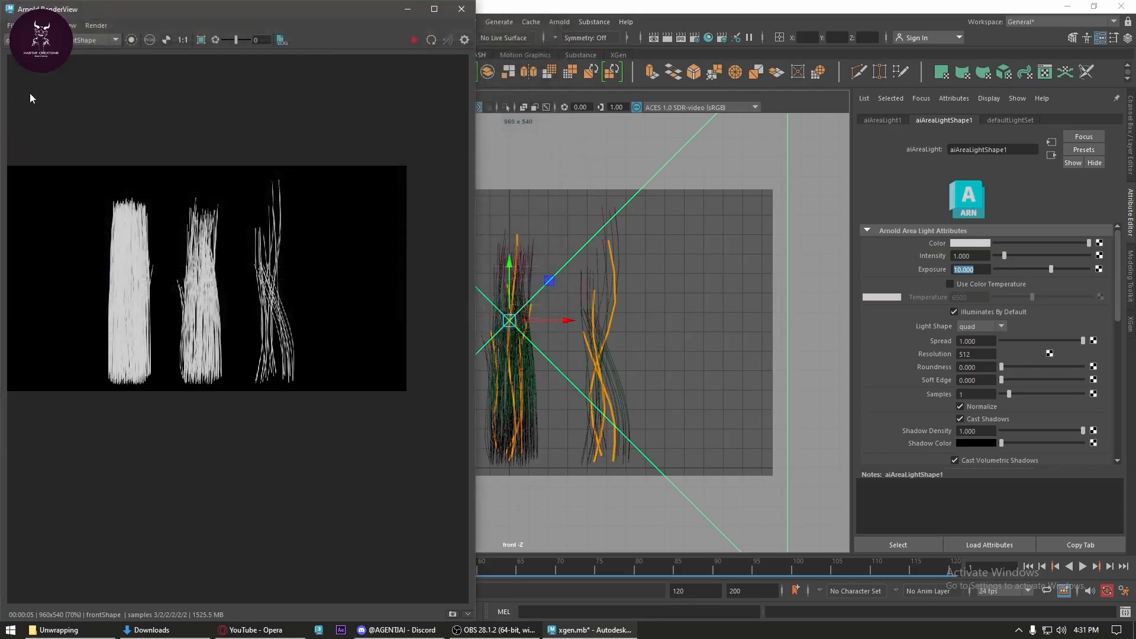
- Display the ao AOV in the render view and start saving its image under the name "hair ao"
click(29, 39)
click(23, 66)
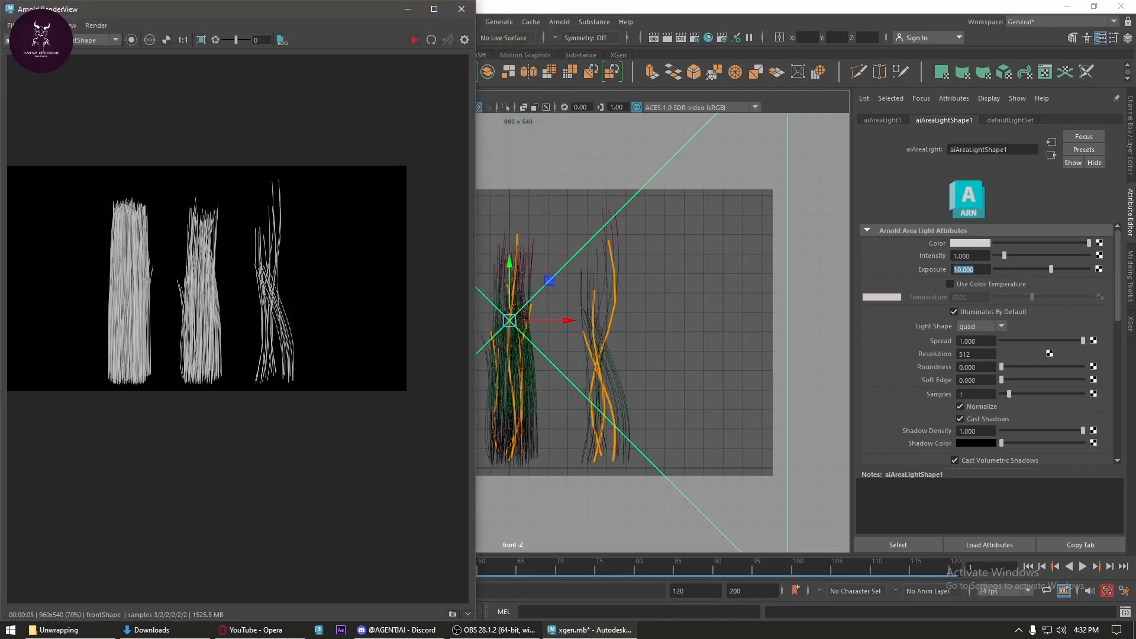
click(11, 25)
click(26, 50)
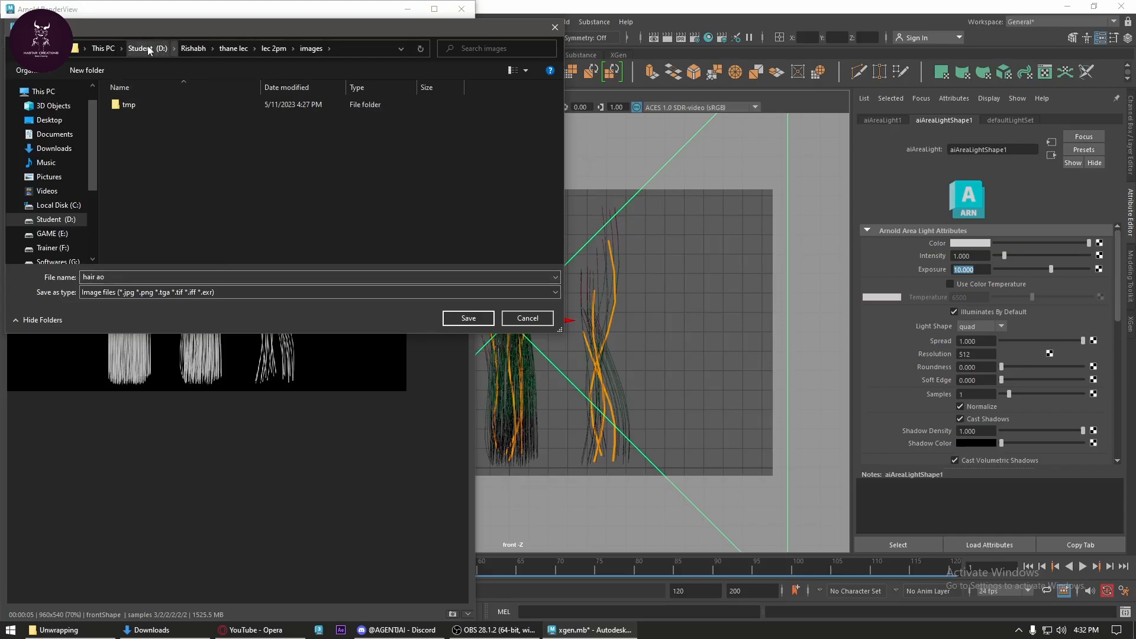
- Browse to batch_4pm\sourceimages\hair, copy the folder path, and save the ao image there
click(188, 49)
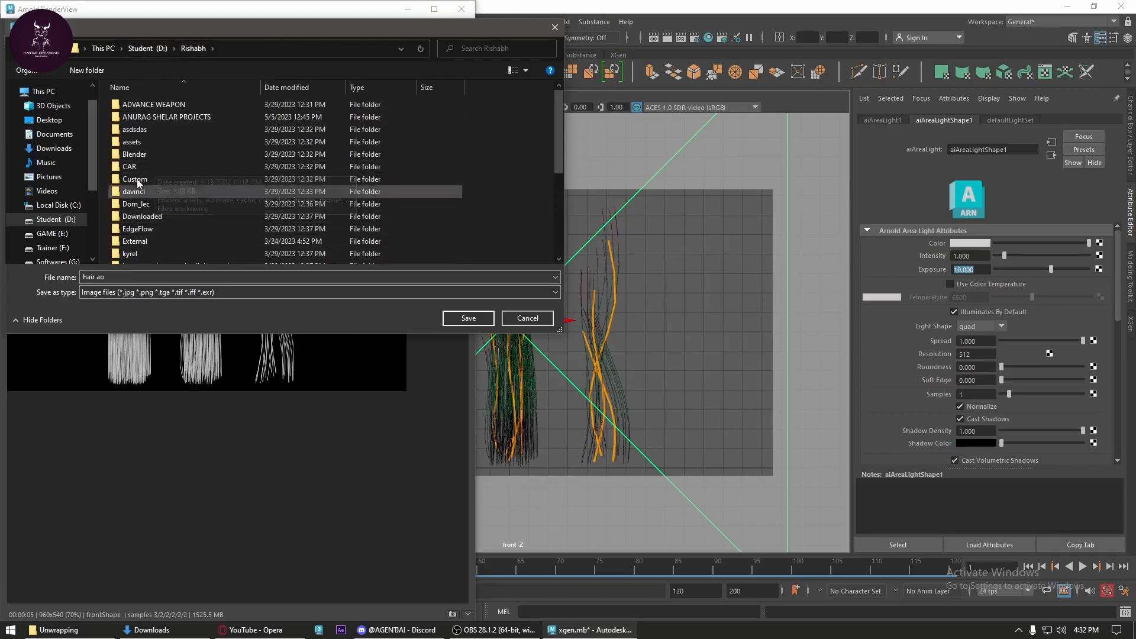
double_click(142, 204)
click(142, 170)
double_click(142, 170)
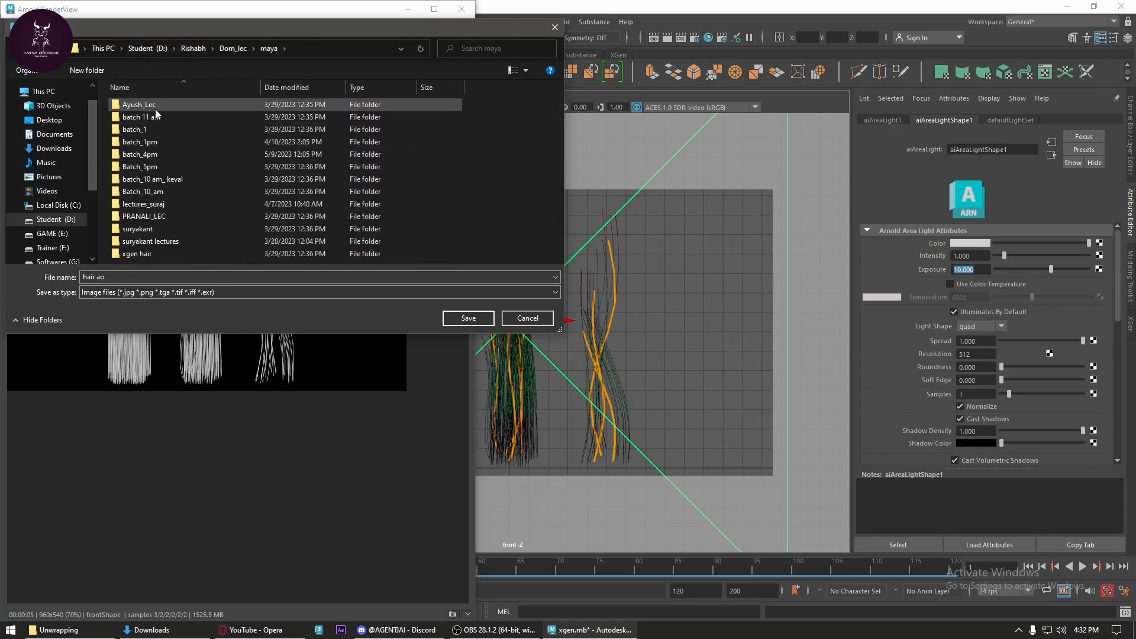
double_click(157, 155)
double_click(154, 254)
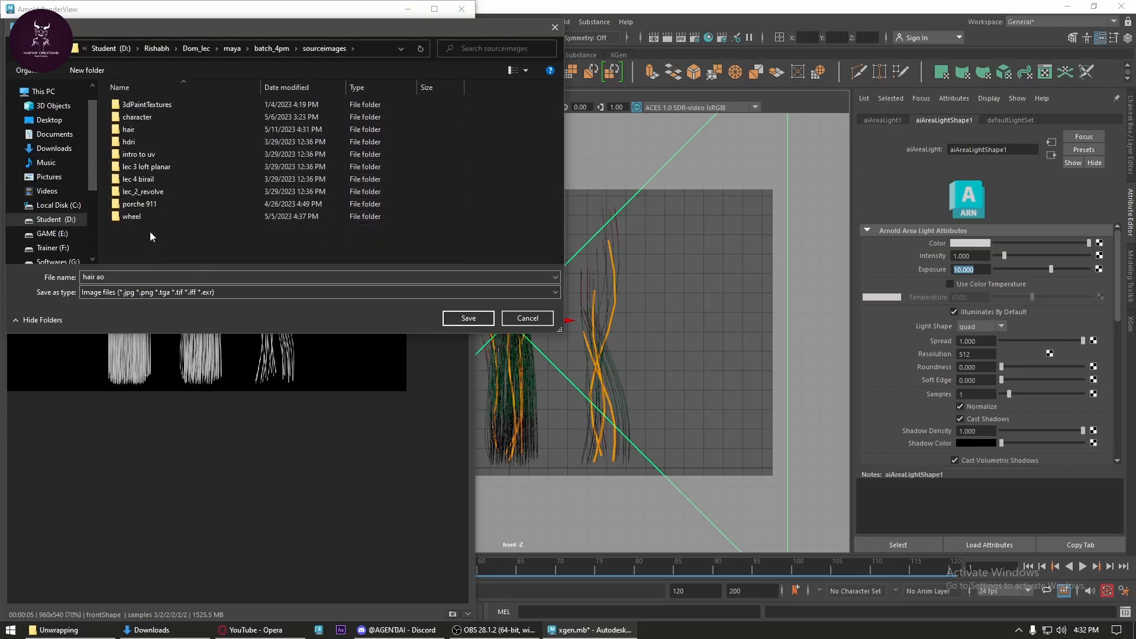
click(150, 128)
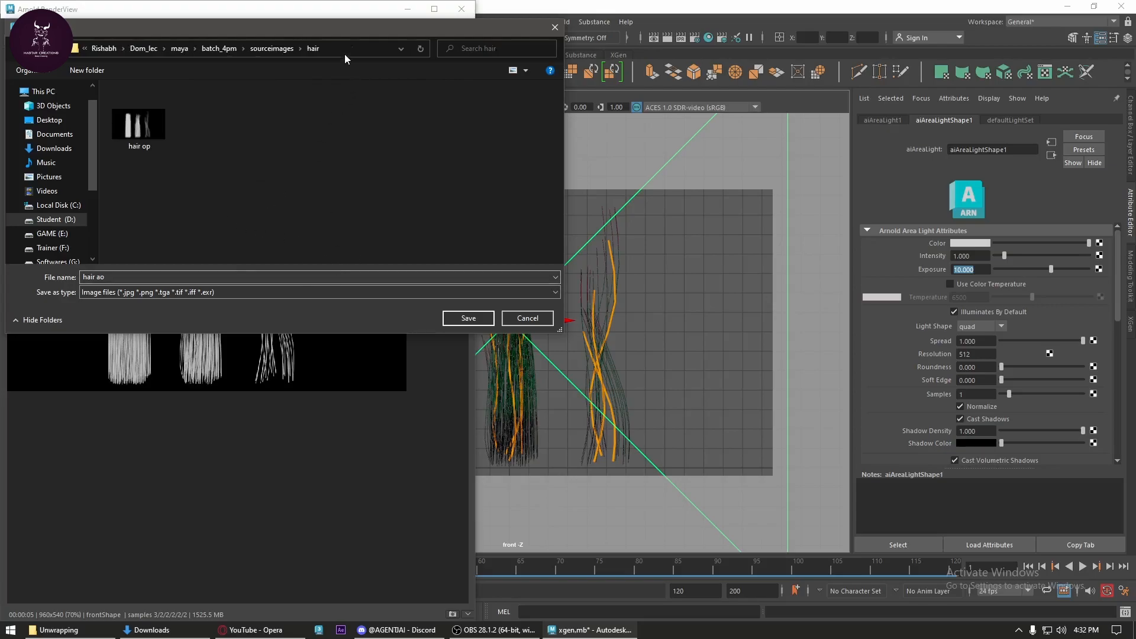
click(344, 50)
key(ctrl+c)
click(475, 320)
- Display the albedo AOV and save it as "hair base" in the hair folder, using the copied path
click(24, 40)
click(29, 57)
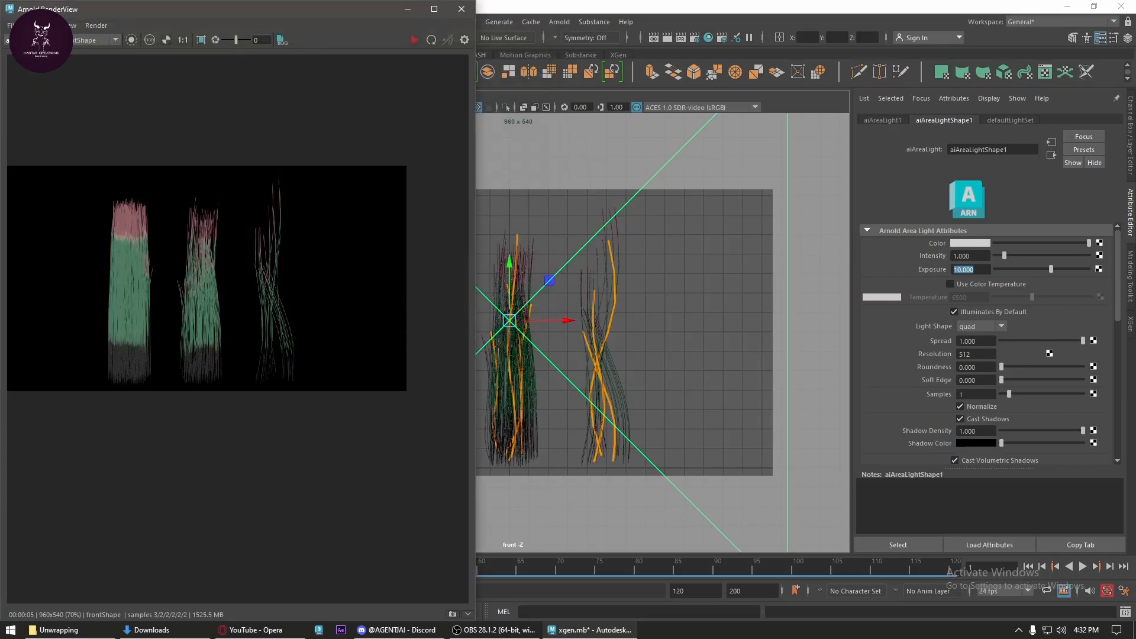
click(6, 25)
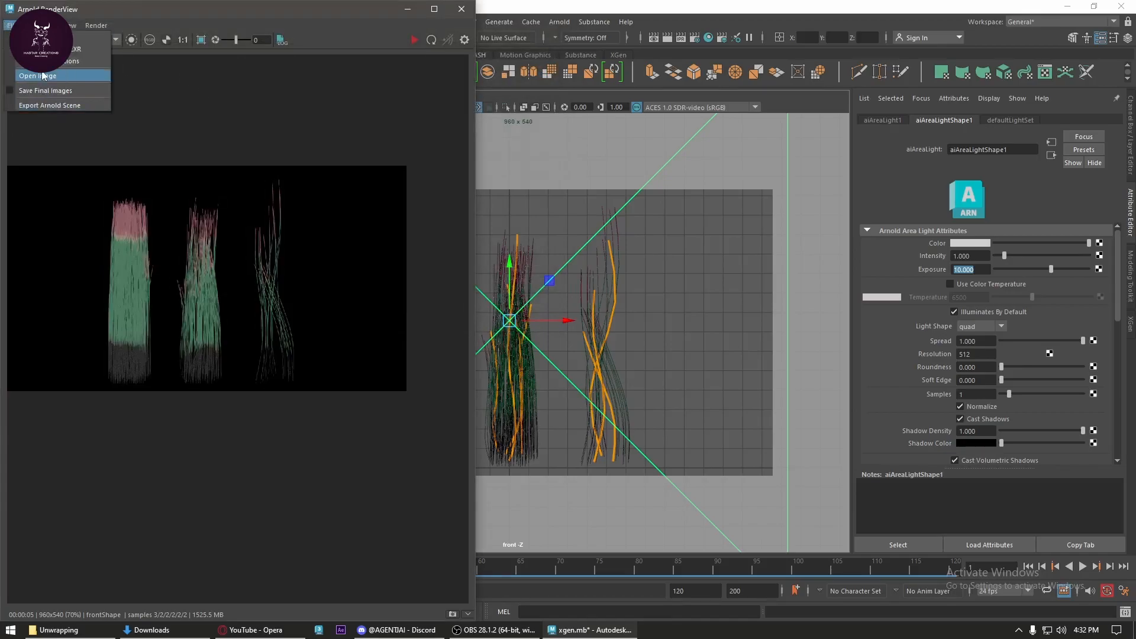
click(45, 90)
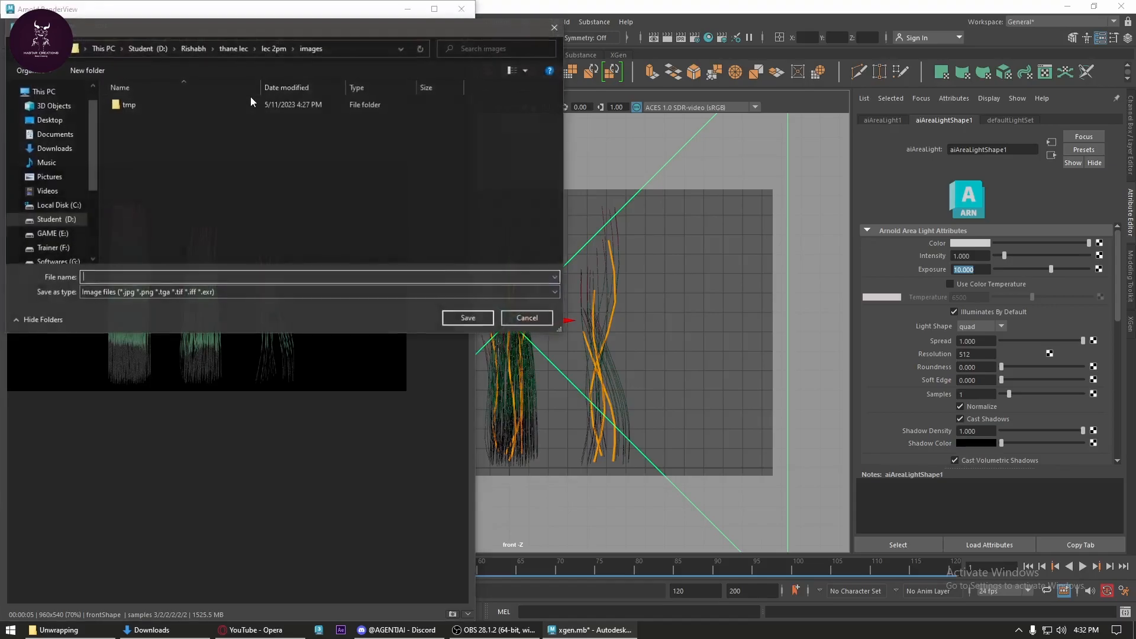
click(354, 53)
key(ctrl+v)
key(Return)
click(210, 277)
text(hair b)
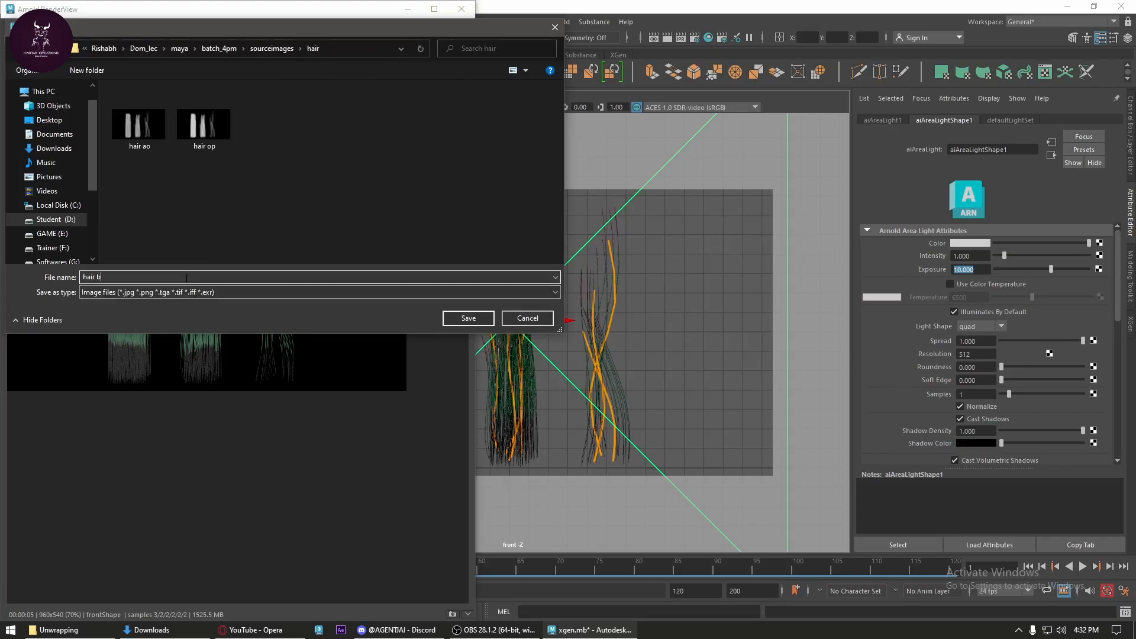
click(468, 319)
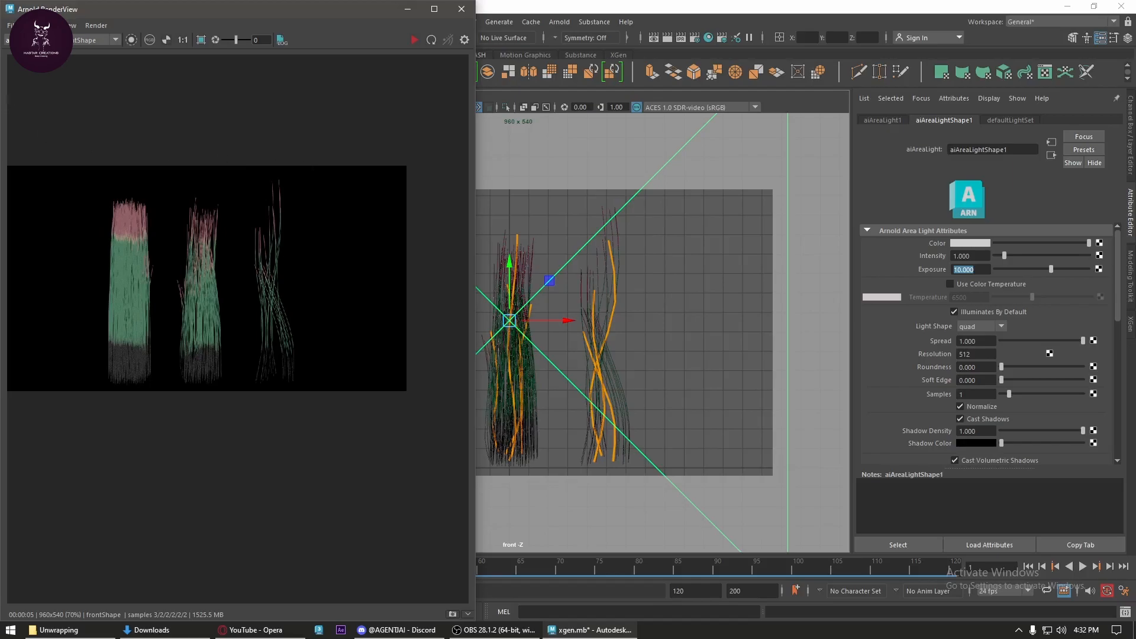
- Switch the render display back to beauty, close the Arnold RenderView, and deselect the area light
click(35, 40)
click(12, 50)
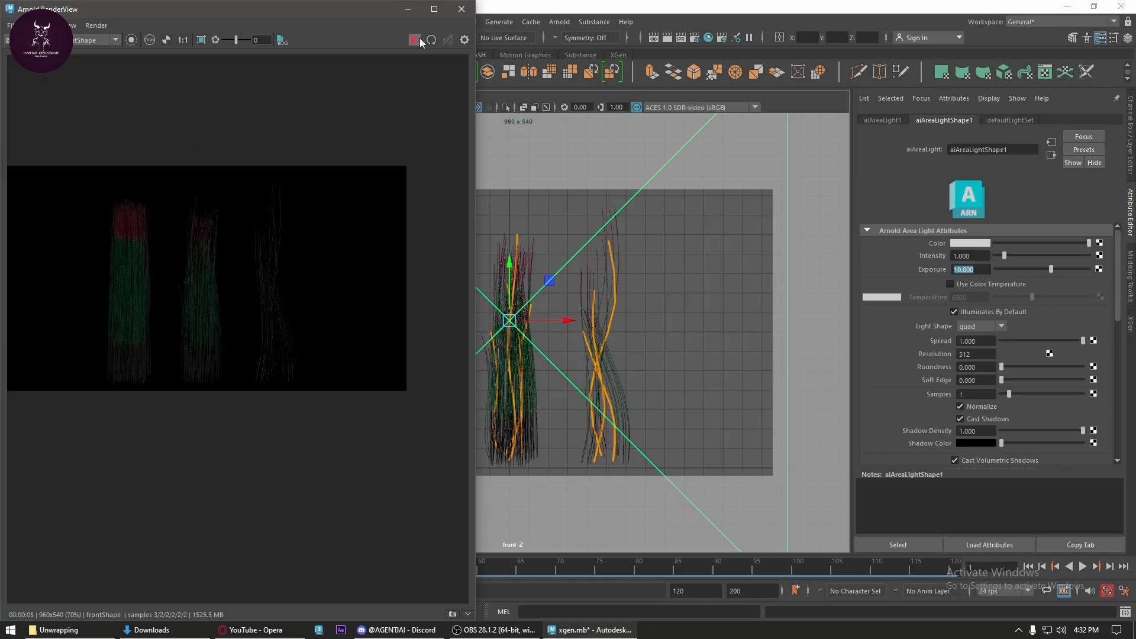
click(462, 10)
click(684, 309)
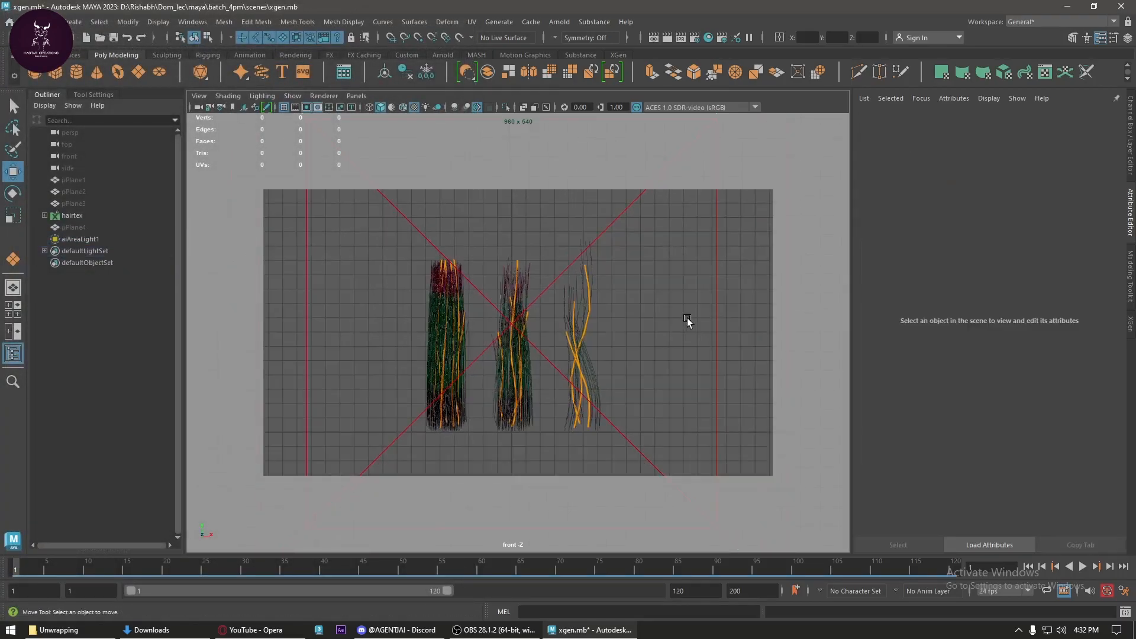
scroll(667, 383, down, 2)
- Launch Adobe Photoshop 2021 and dismiss the Creative Cloud repair message
key(super)
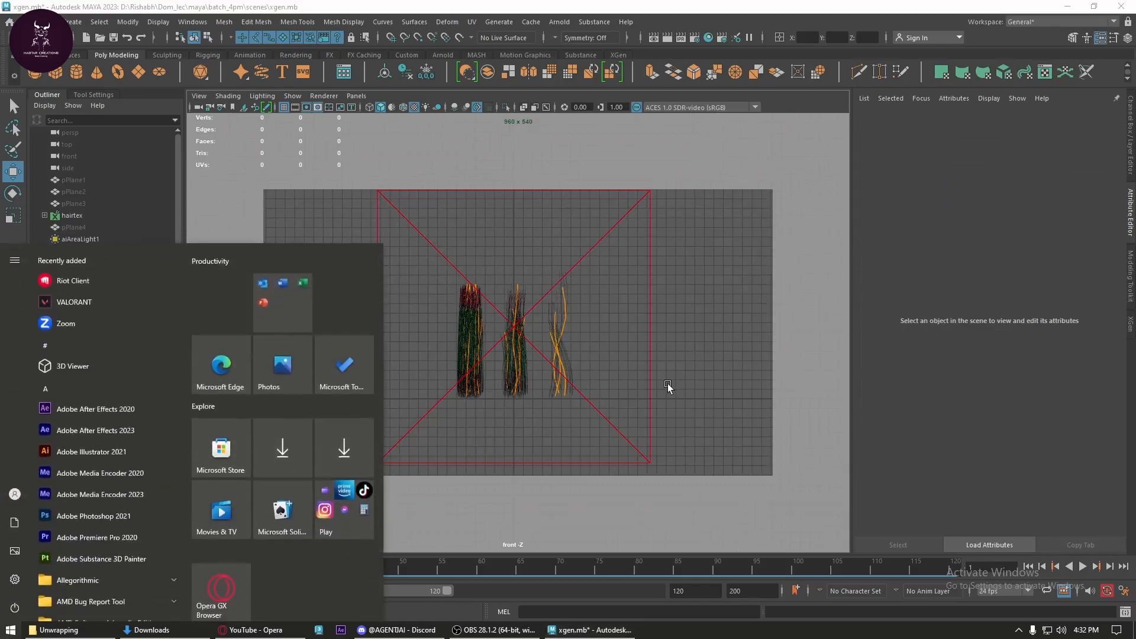
text(phot)
key(Return)
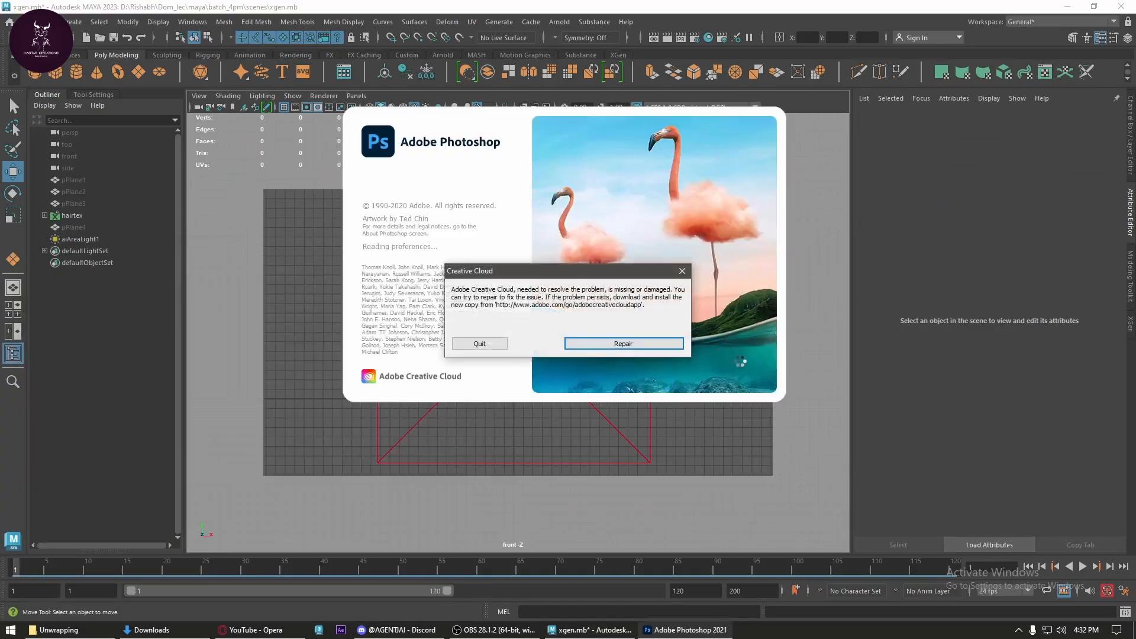
click(682, 272)
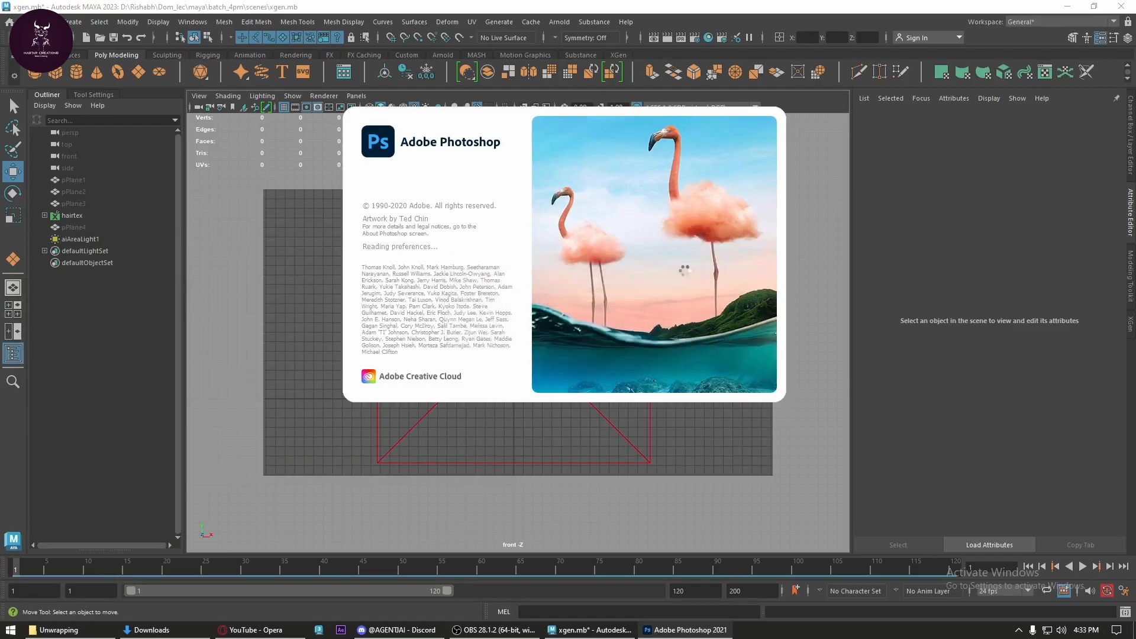
- Switch to File Explorer and open the batch_4pm\sourceimages\hair folder from the copied path
click(58, 629)
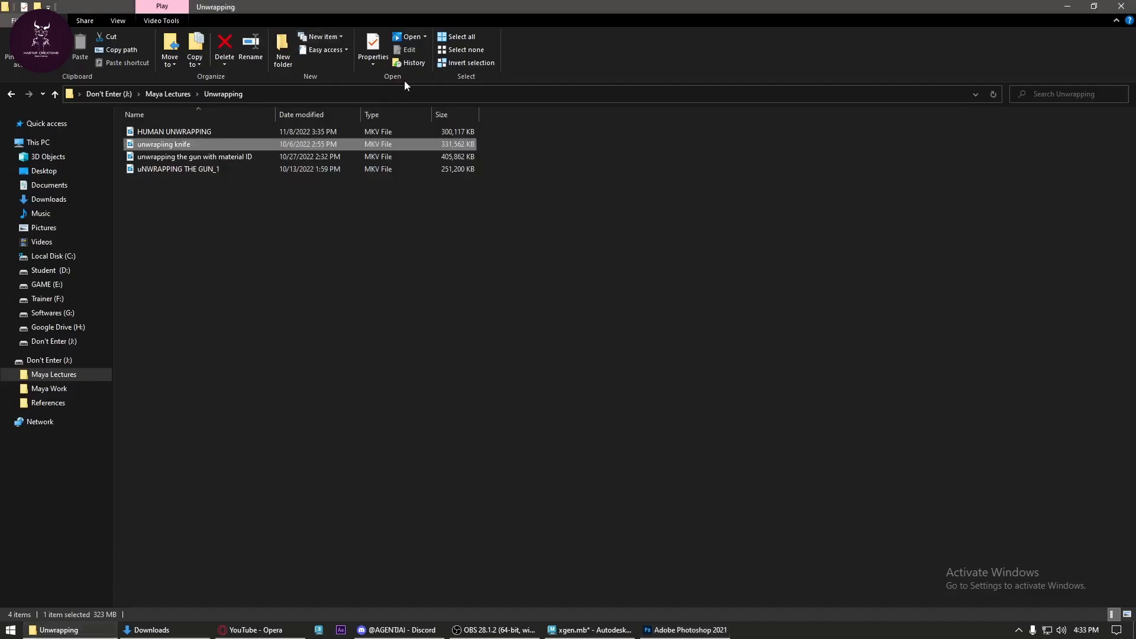
click(400, 101)
text(D:\Rishabh\Dom_lec\maya\batch_4pm\sourceimages\hair)
key(Return)
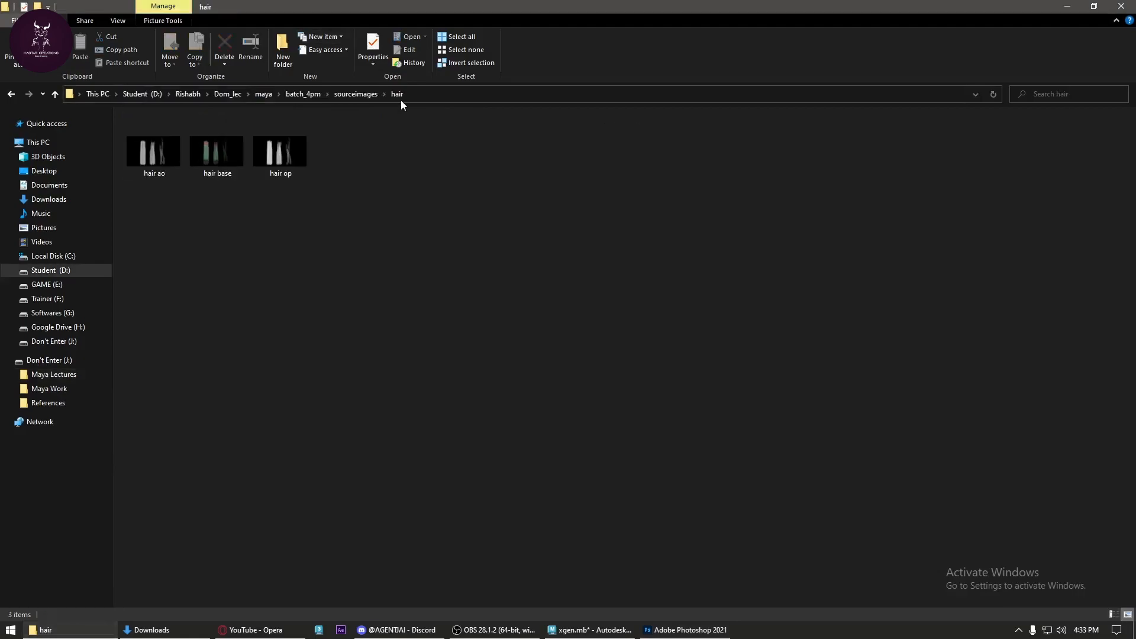
drag(231, 250, 146, 157)
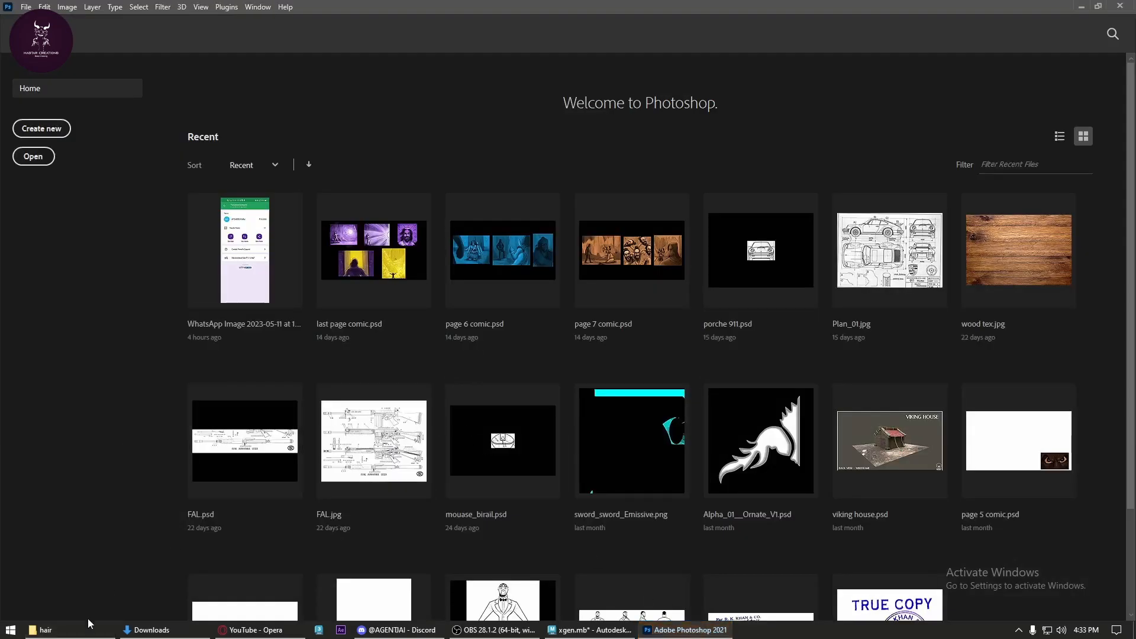
- Open the "hair base" image in Photoshop and place "hair ao" over it as a new layer
click(70, 629)
drag(201, 178, 536, 379)
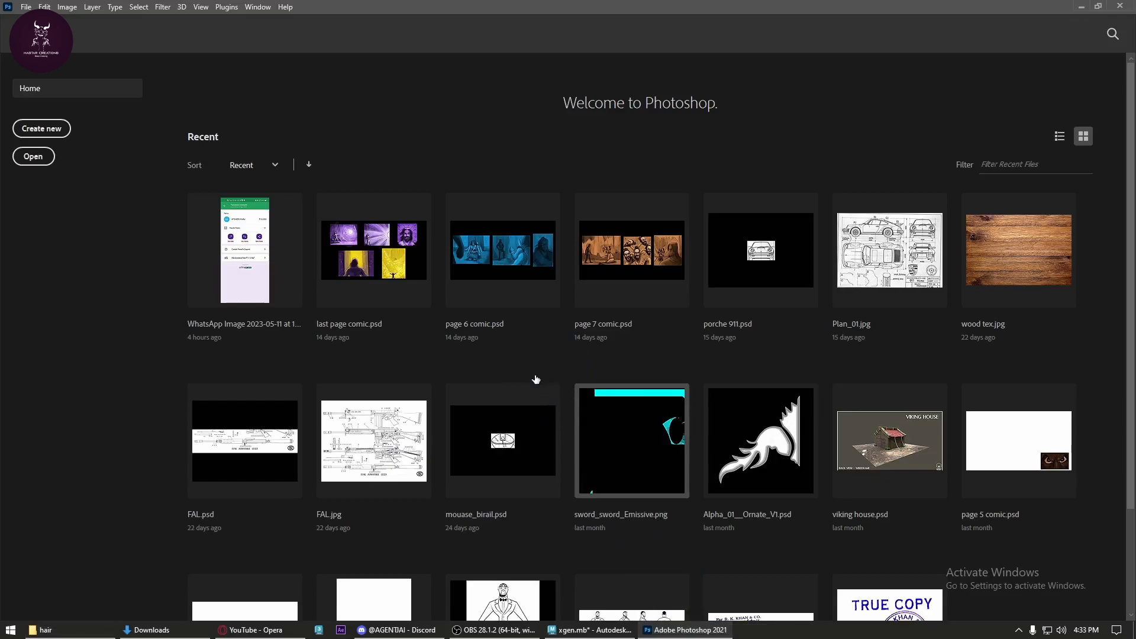
key(alt+Tab)
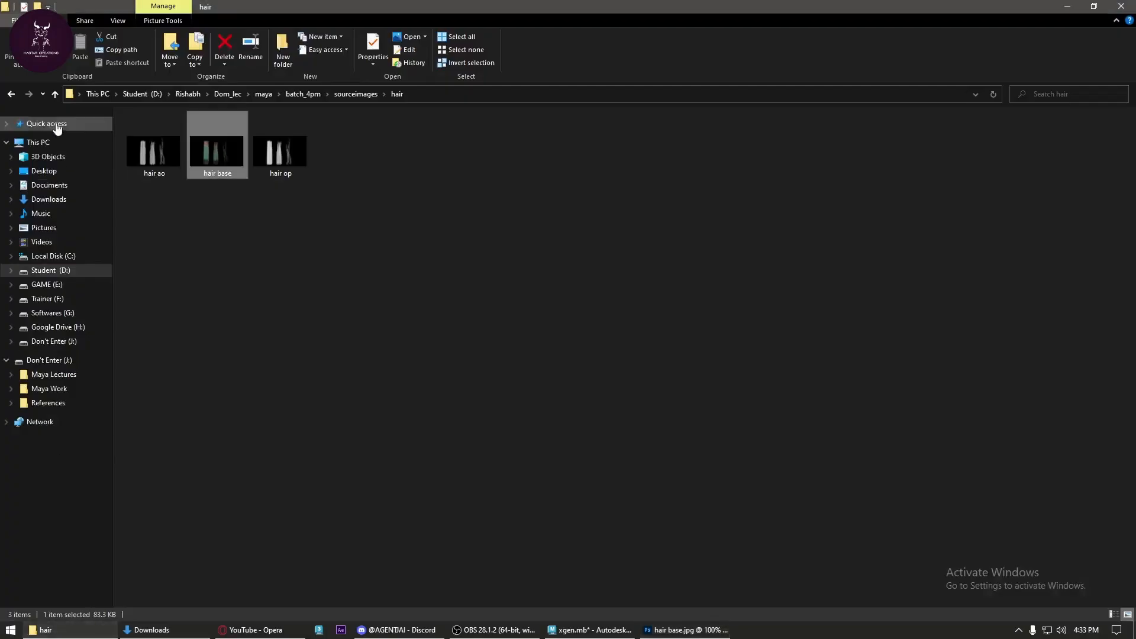
drag(151, 155, 492, 442)
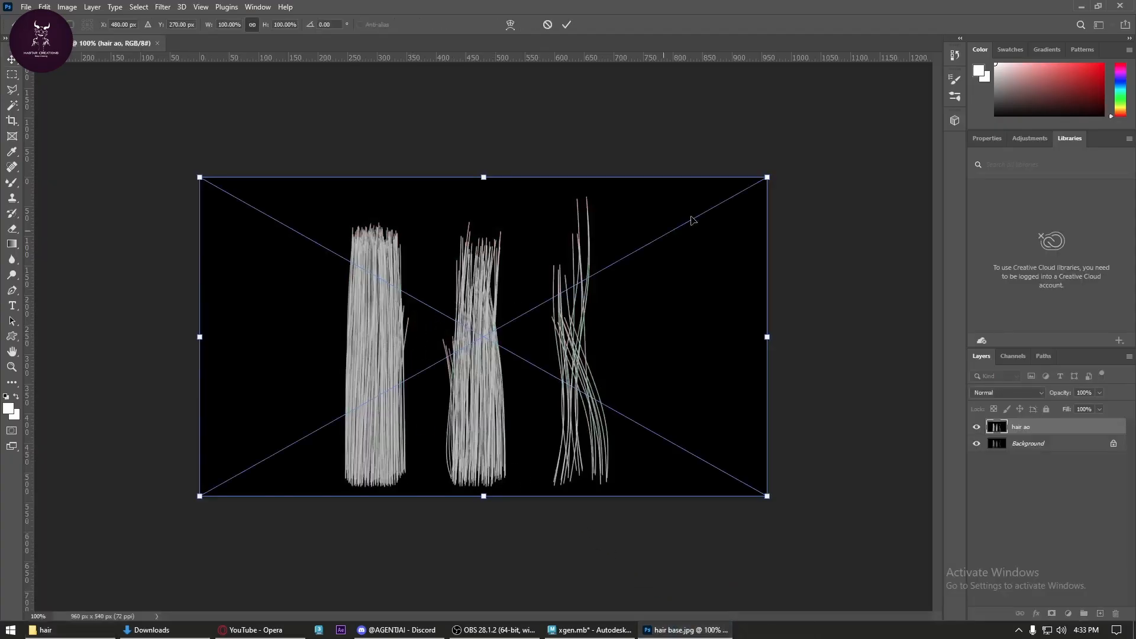
- Confirm the hair ao placement, compare it with the base by toggling its visibility, and set its blend mode to Multiply
click(977, 428)
click(978, 427)
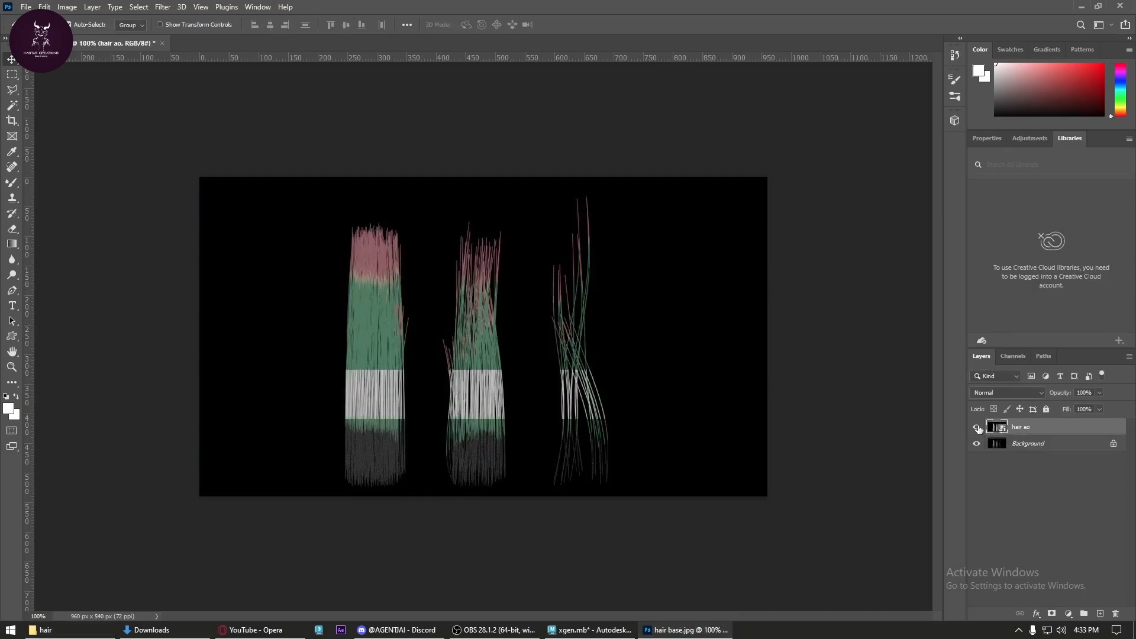
click(1038, 392)
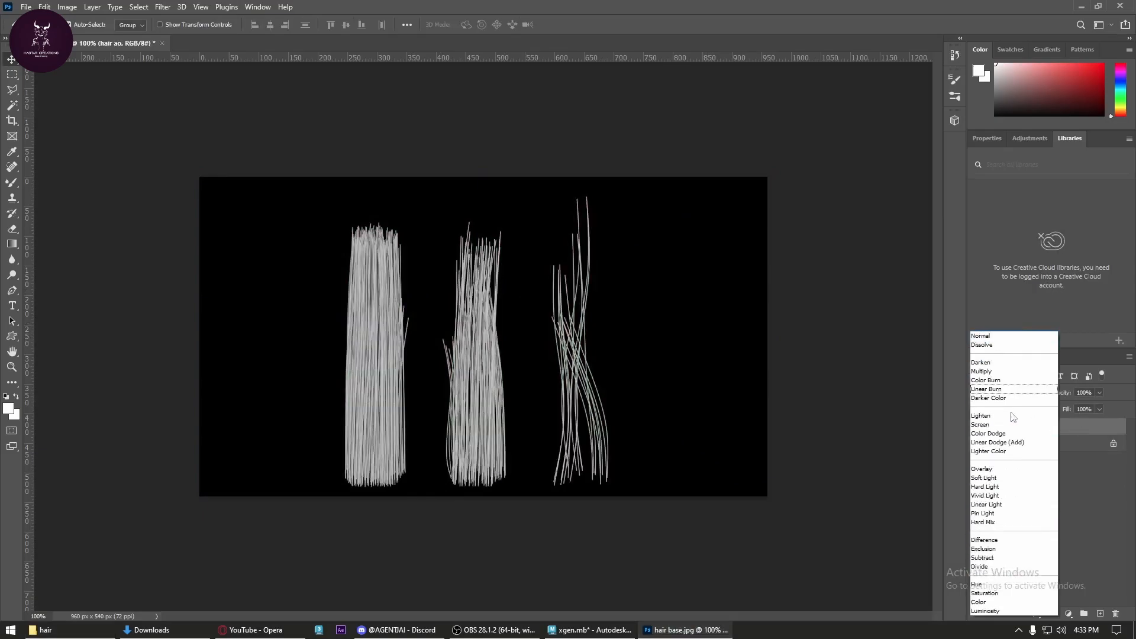
click(1000, 367)
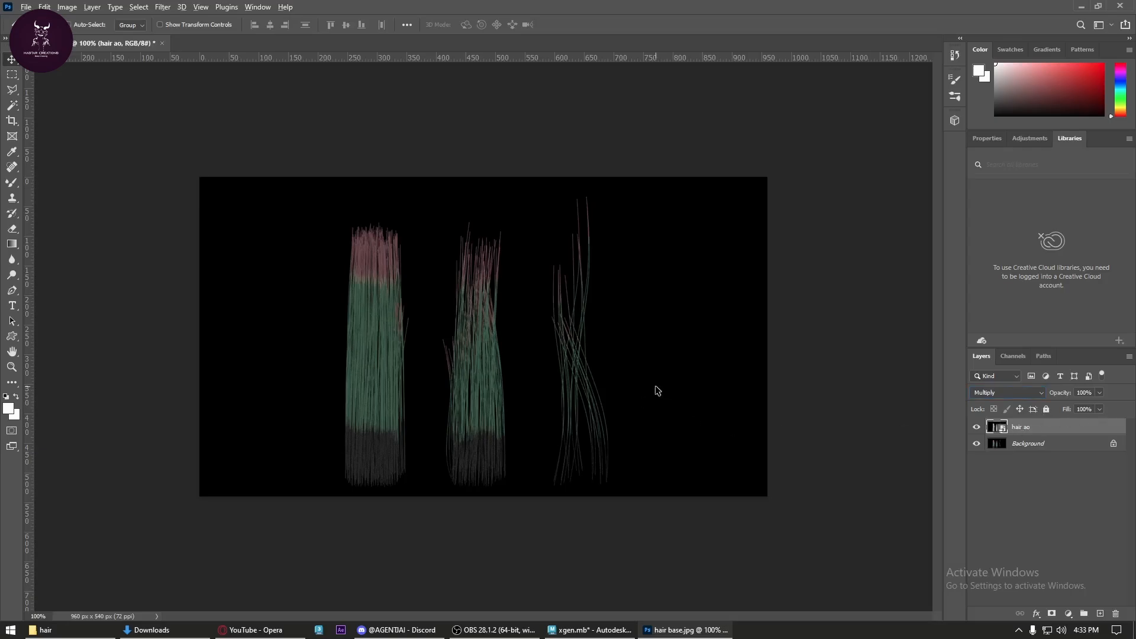
- Start a PNG-24 web export of the multiplied hair image and look up the hair folder's path in File Explorer
key(ctrl+alt+shift+s)
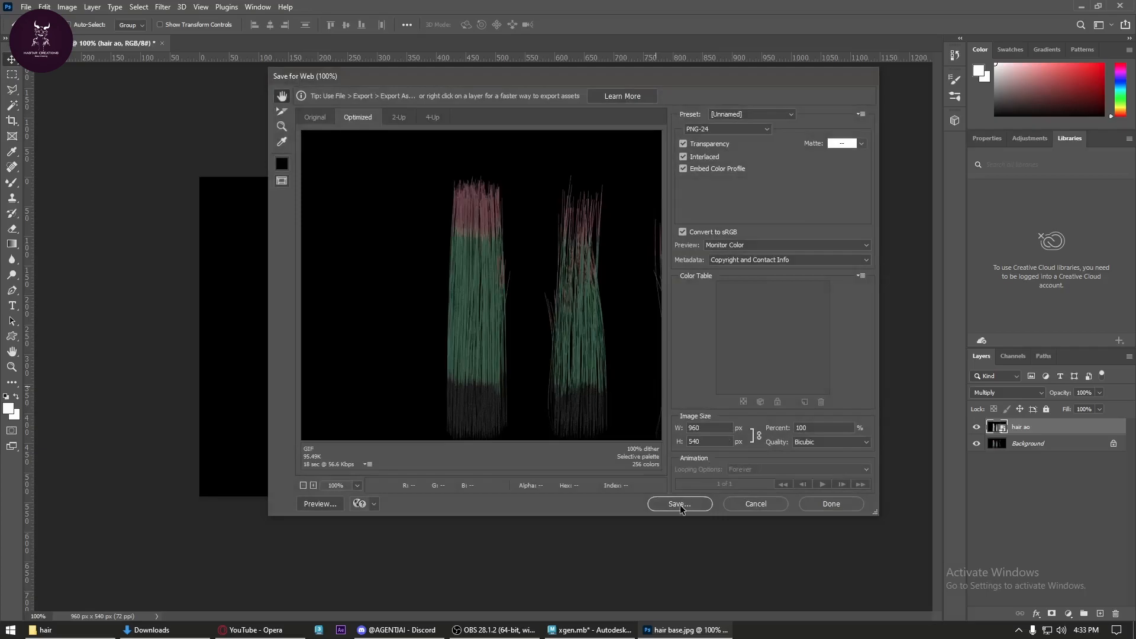
click(679, 504)
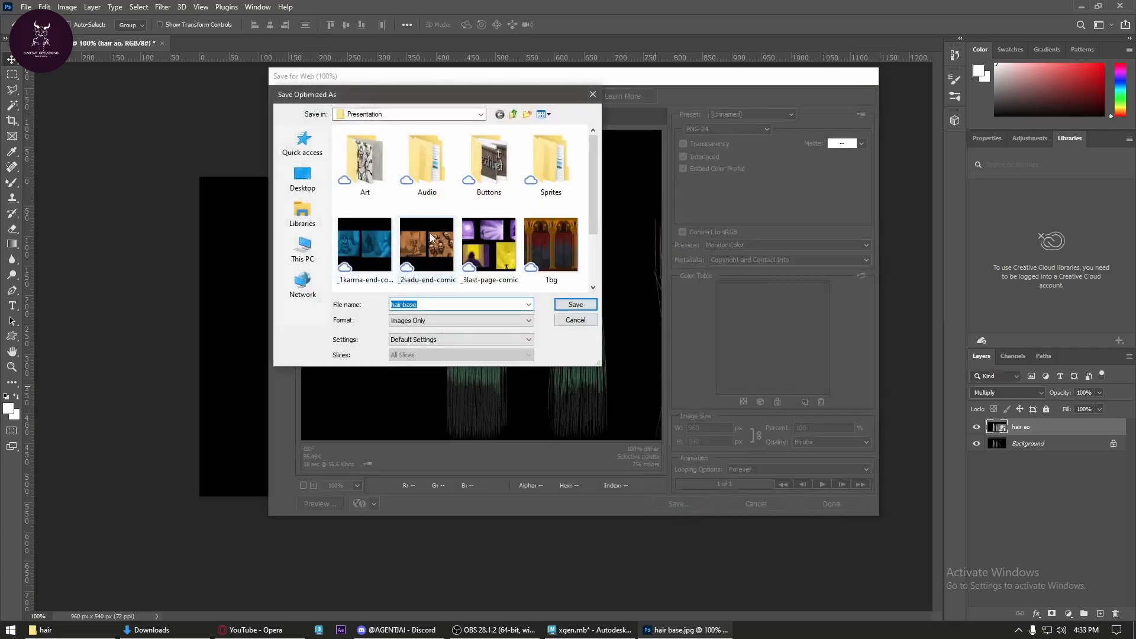
click(83, 629)
click(445, 94)
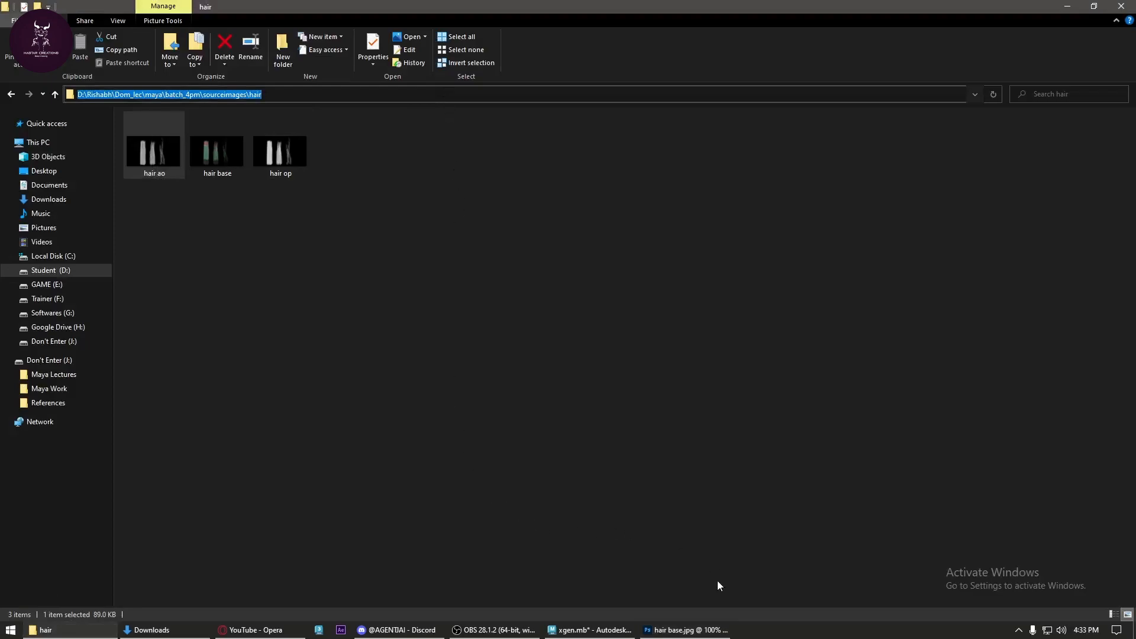
click(683, 630)
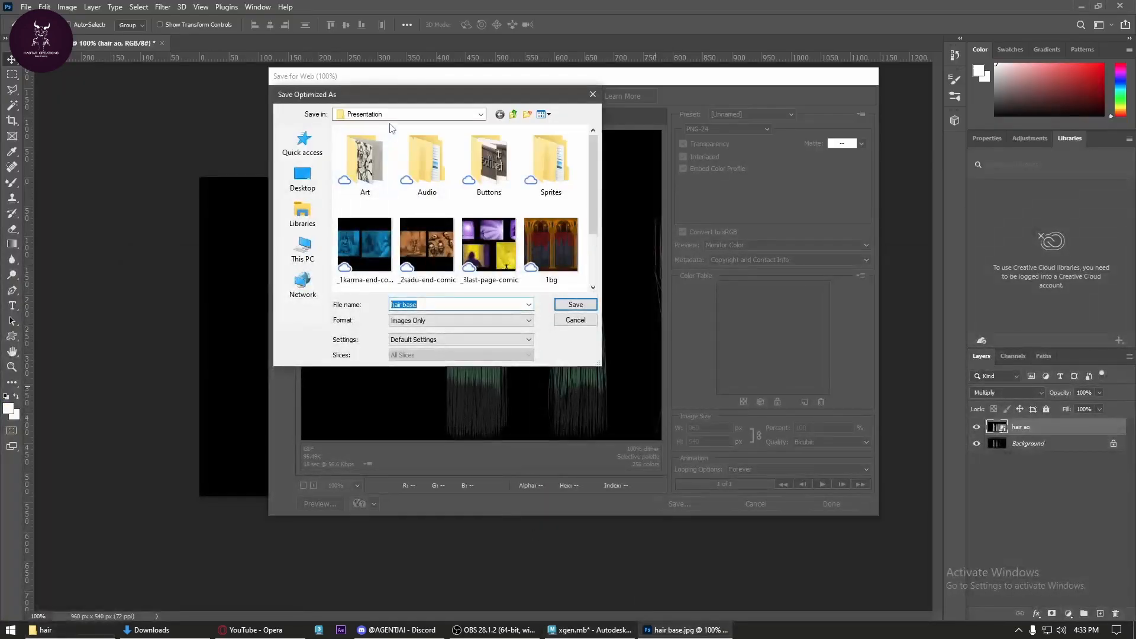
click(404, 115)
click(404, 116)
click(303, 284)
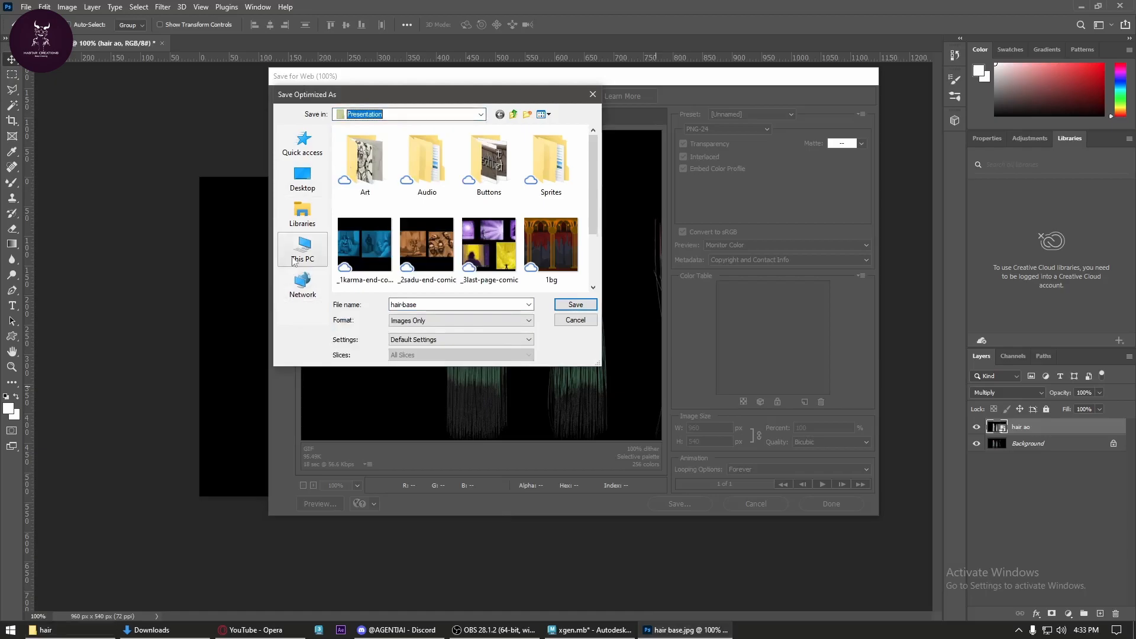
- Set the export destination to the maya\batch_4pm\sourceimages\hair folder on the D: drive
click(302, 249)
scroll(414, 231, down, 8)
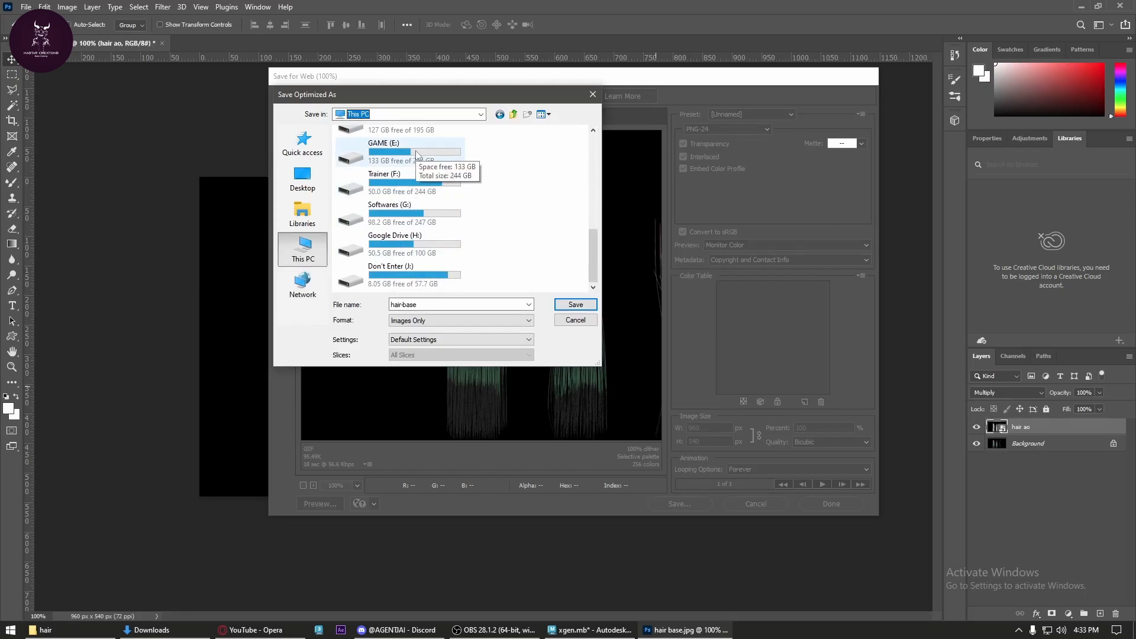
scroll(416, 154, up, 3)
double_click(391, 196)
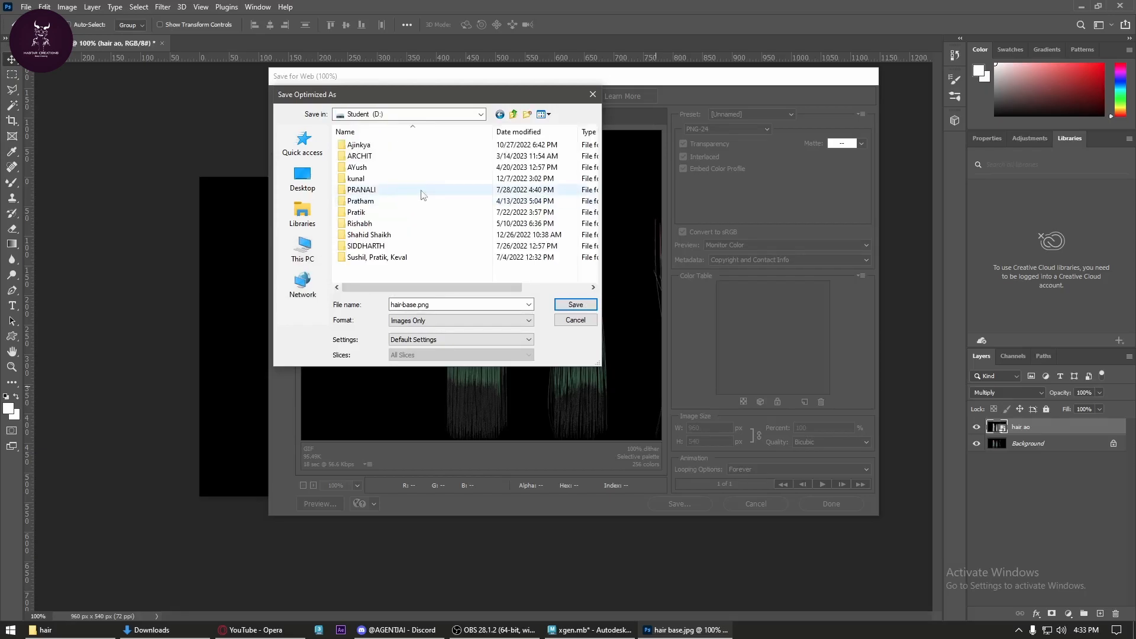
double_click(351, 225)
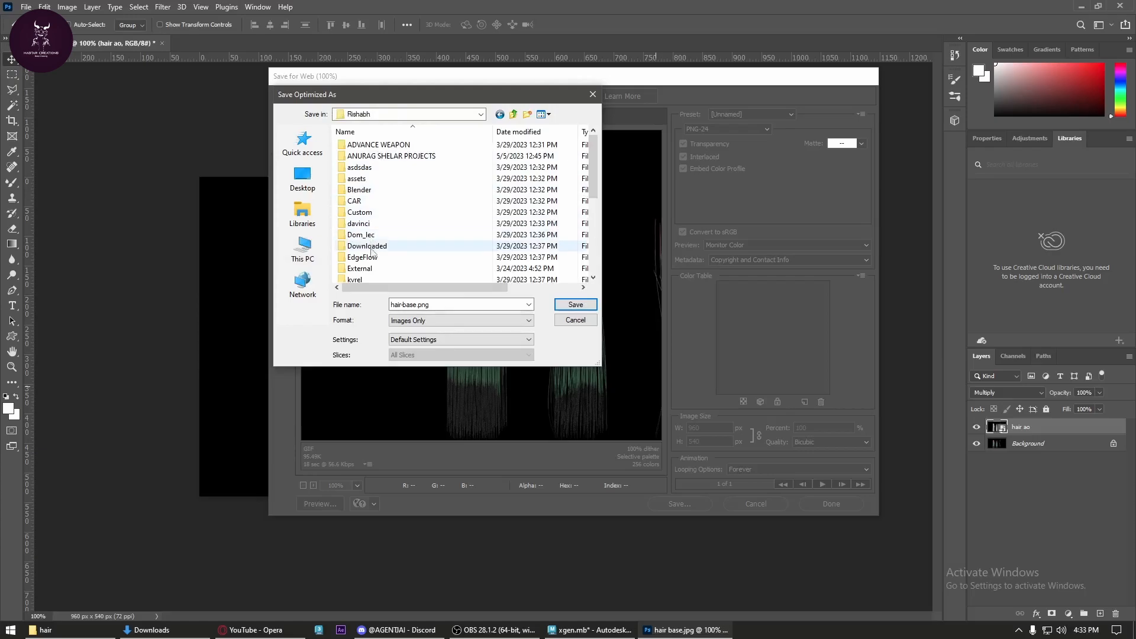
double_click(362, 235)
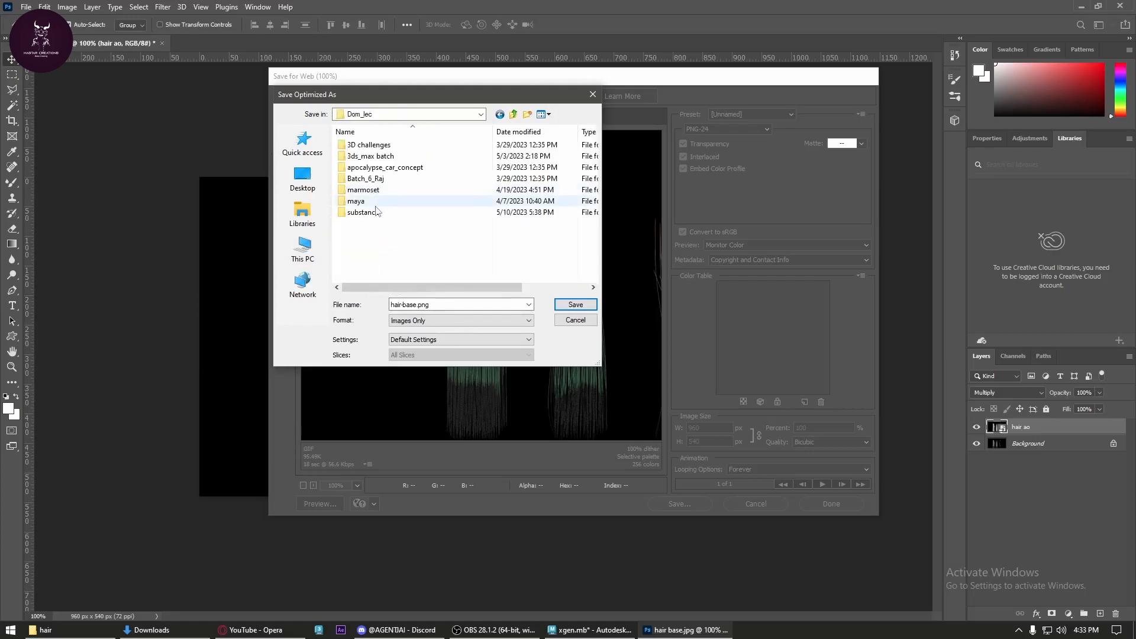
double_click(362, 201)
click(379, 191)
double_click(377, 189)
scroll(376, 236, down, 3)
double_click(373, 238)
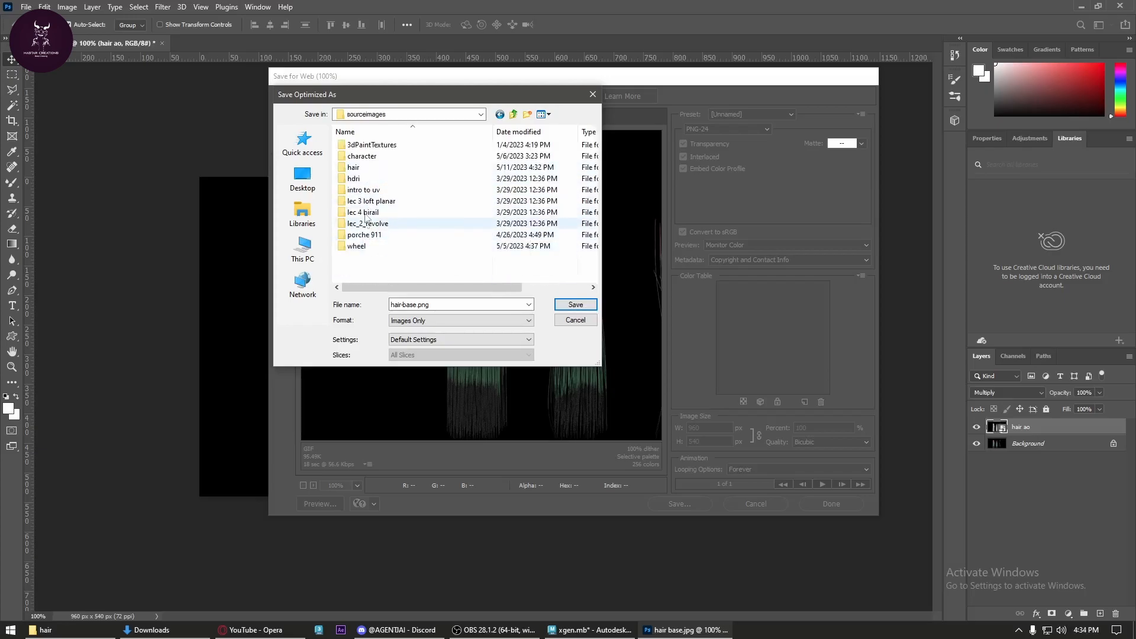
double_click(354, 168)
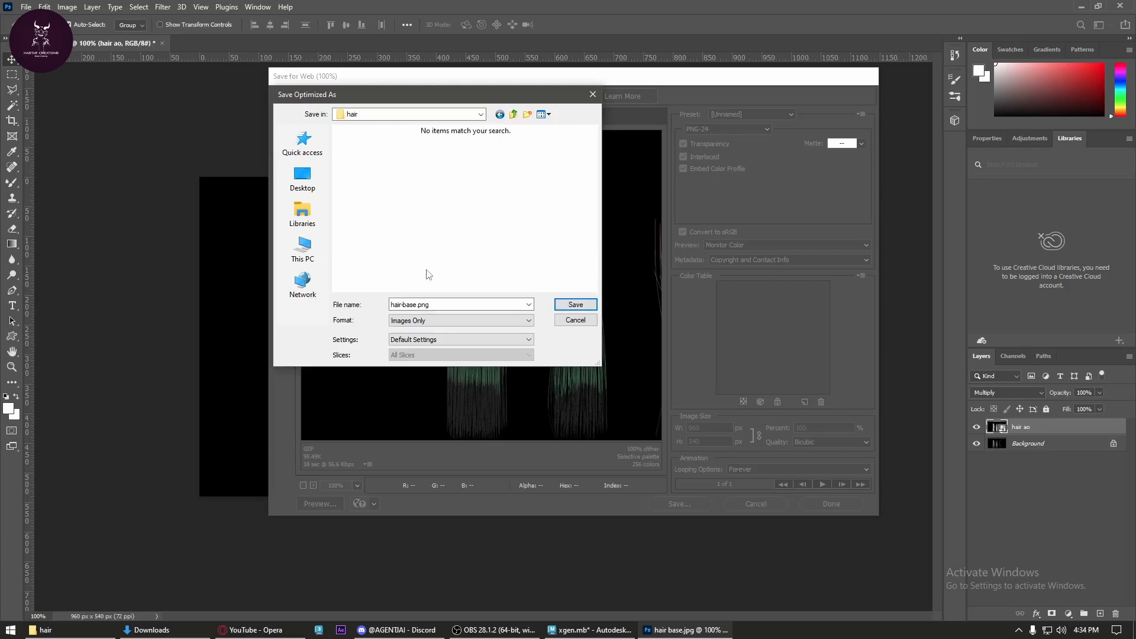
- Save the exported image as "hair-base_f" and close Photoshop without saving the open document
double_click(418, 304)
click(576, 304)
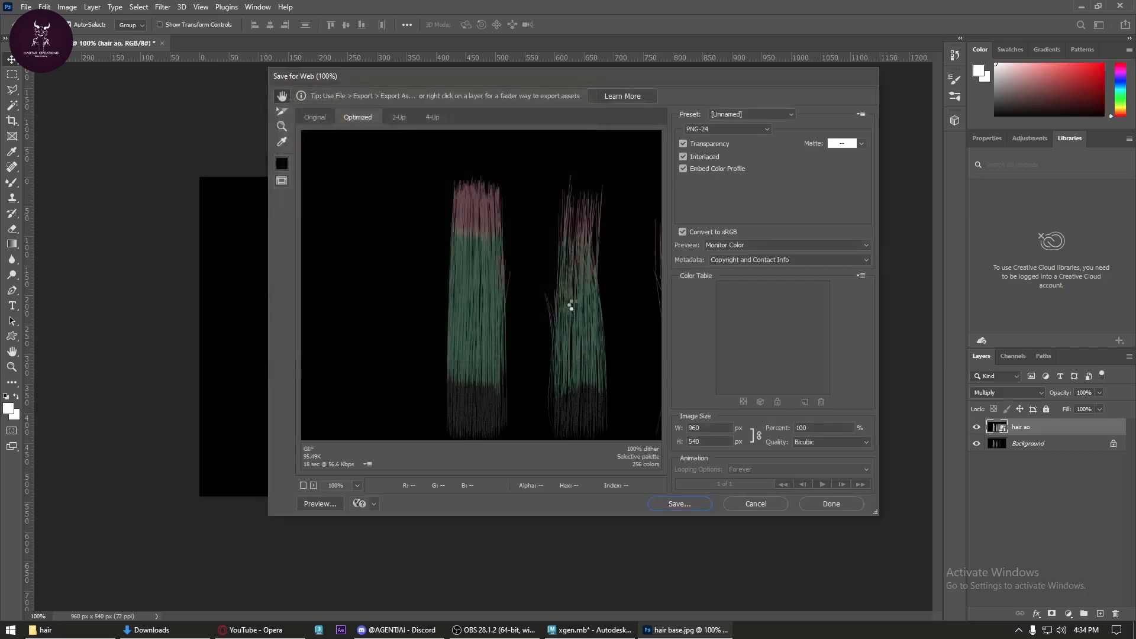
click(1120, 6)
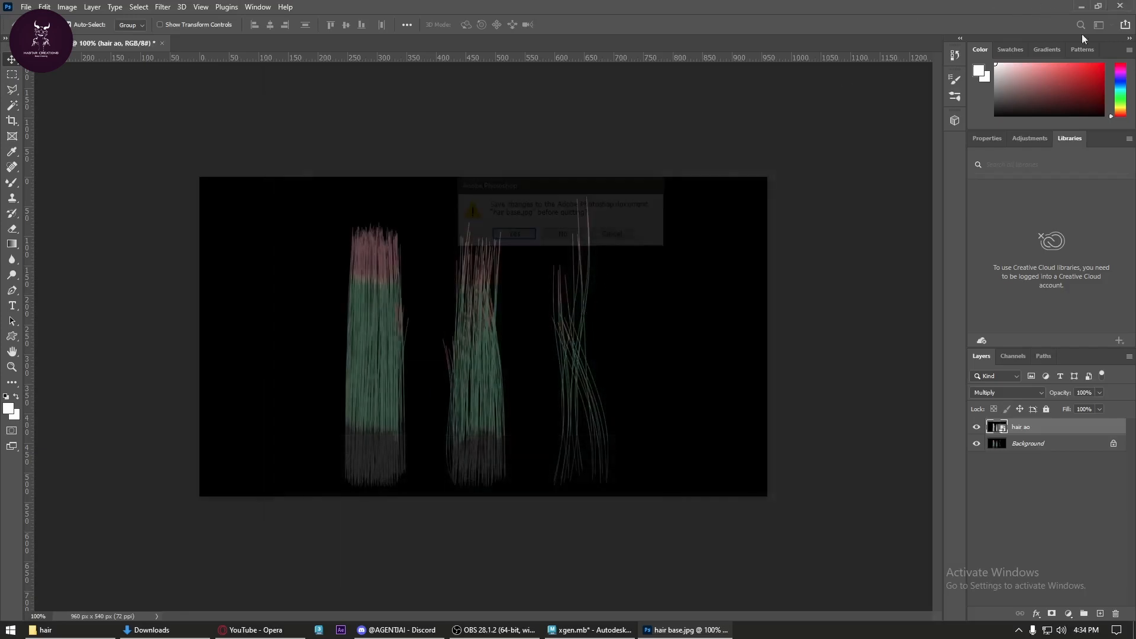
click(565, 233)
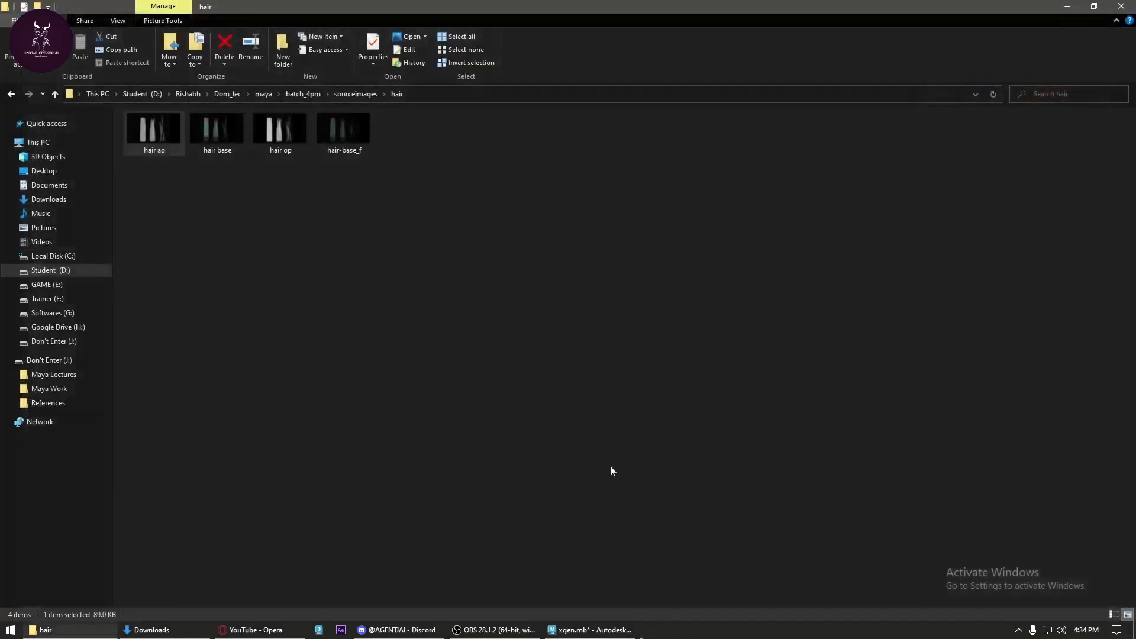
- Switch to Maya and delete the area light along with everything else selectable around the hair strips
click(586, 629)
drag(703, 244, 361, 463)
click(559, 340)
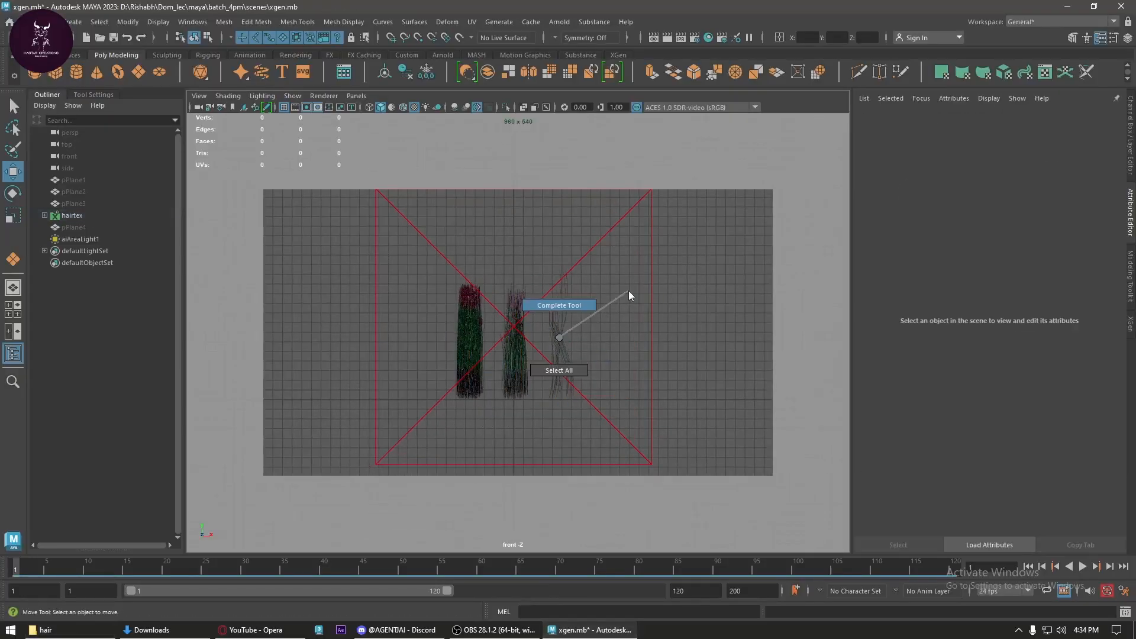
drag(691, 266, 361, 407)
key(Delete)
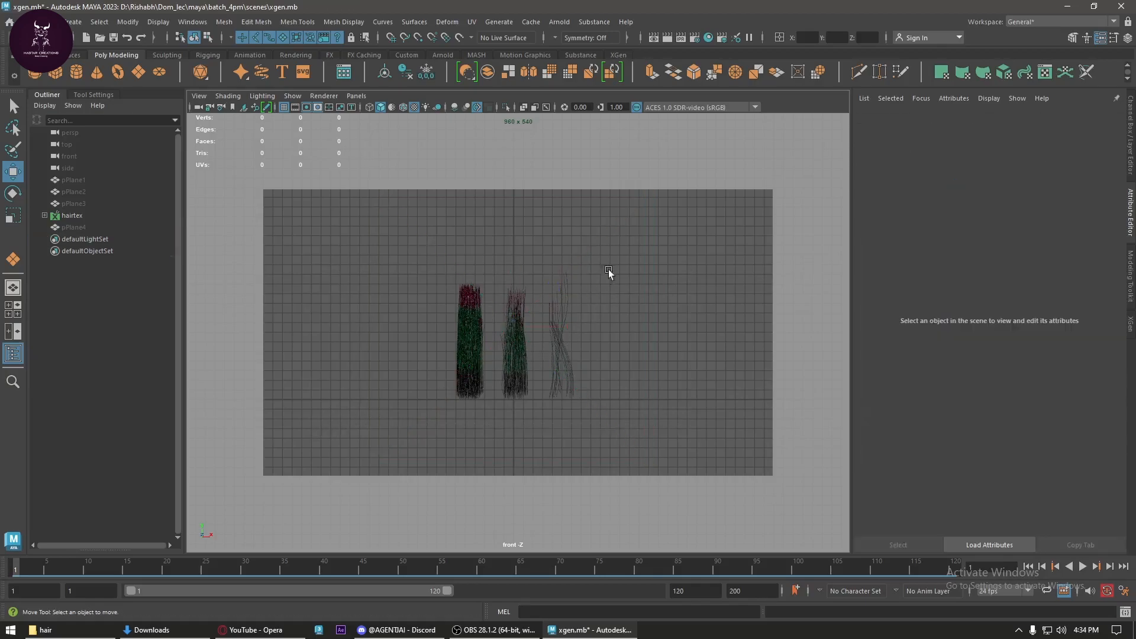
- Delete the hairtex XGen collection and the four hidden planes, pPlane1 to pPlane4, from the scene
click(93, 216)
key(Delete)
click(91, 227)
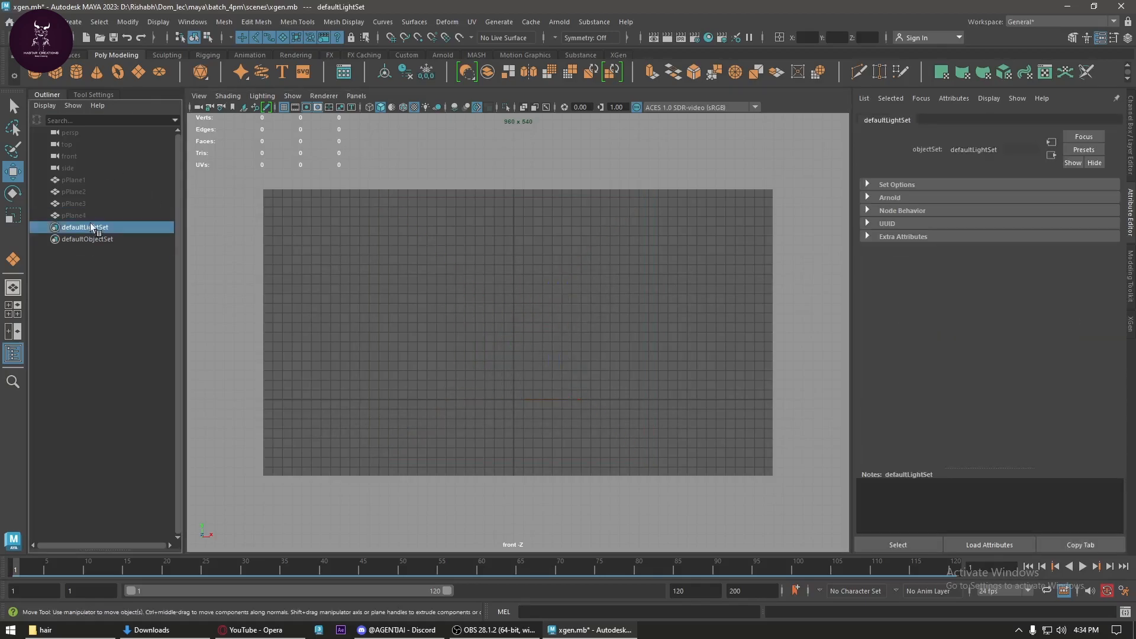
click(90, 215)
key(Delete)
click(90, 201)
key(Delete)
click(88, 189)
shift+click(87, 182)
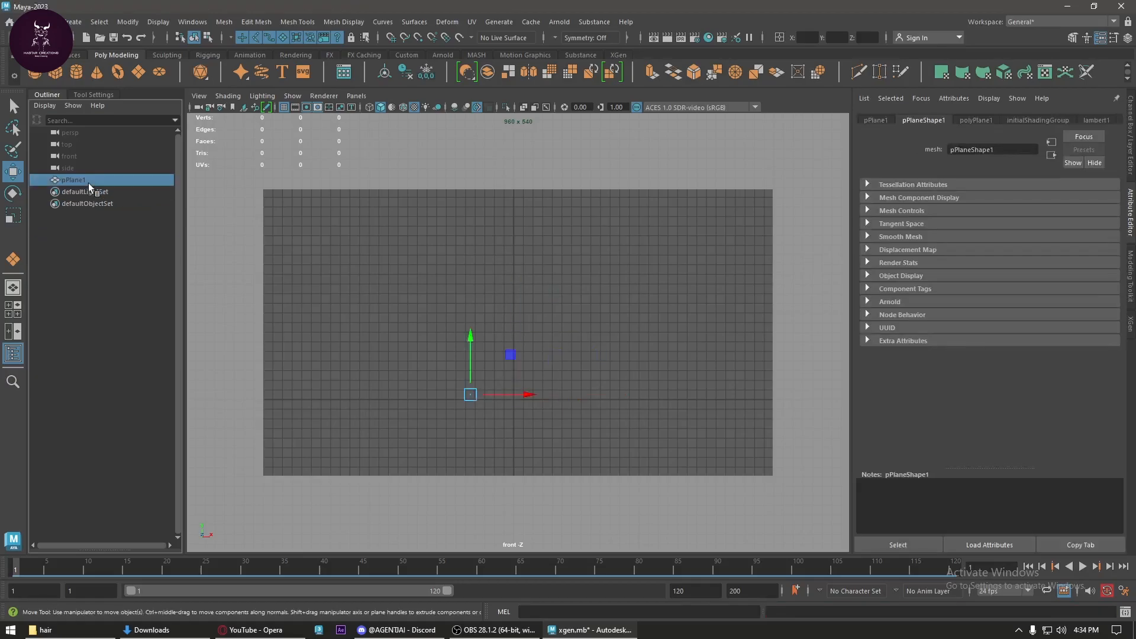
key(Delete)
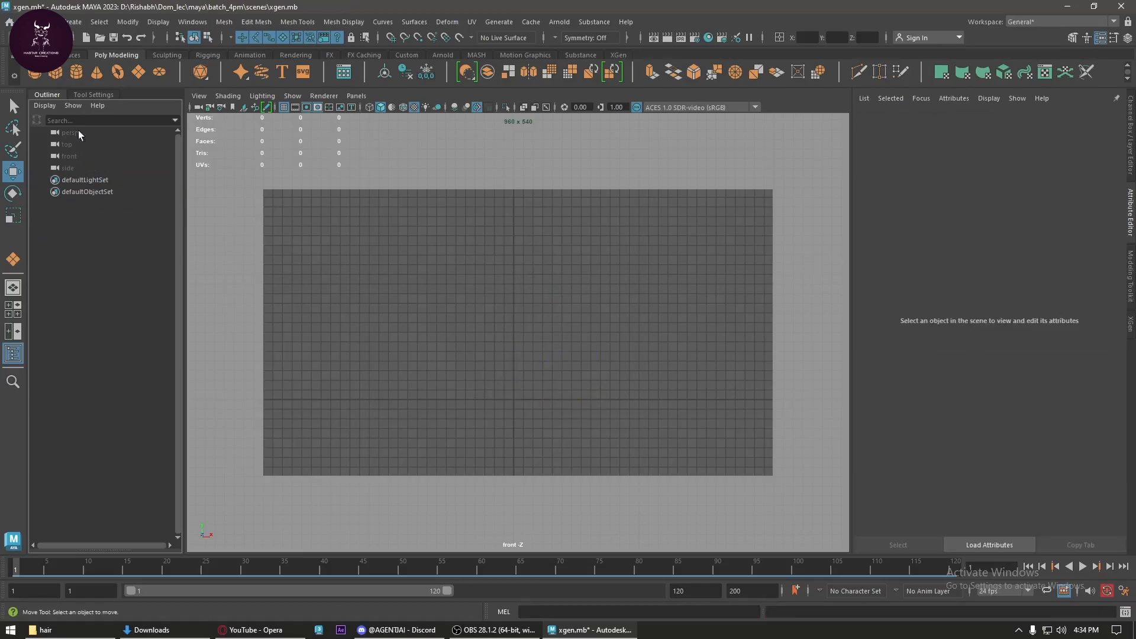
- Import the BasicHead.ma mesh from the Bipeds sculpting base meshes in the Content Browser
click(344, 72)
double_click(497, 222)
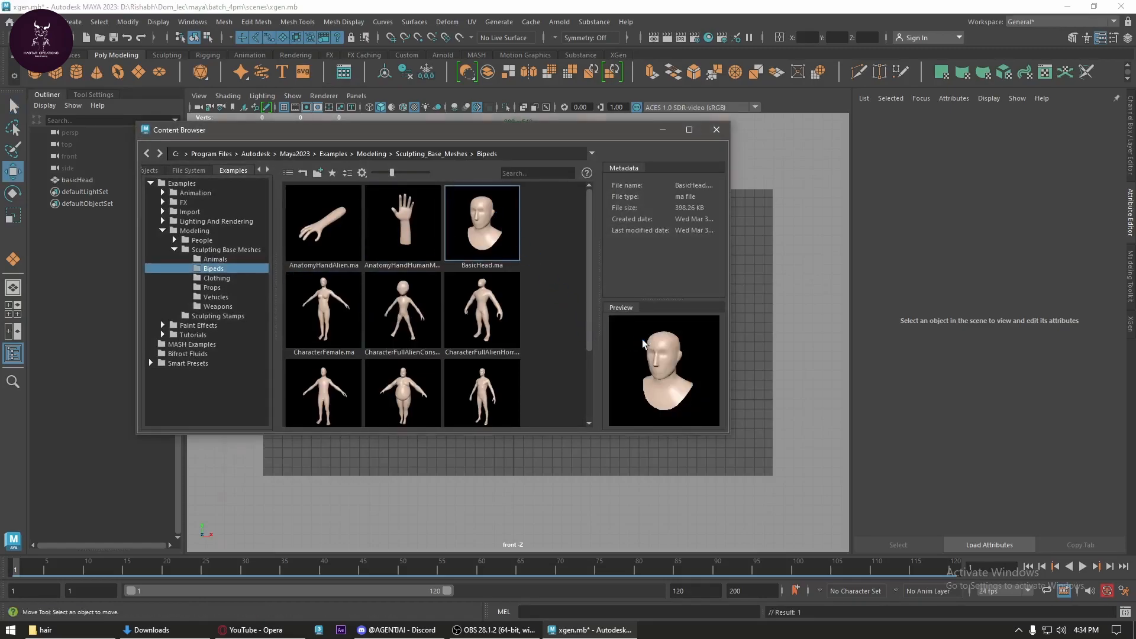
click(716, 130)
scroll(594, 292, down, 3)
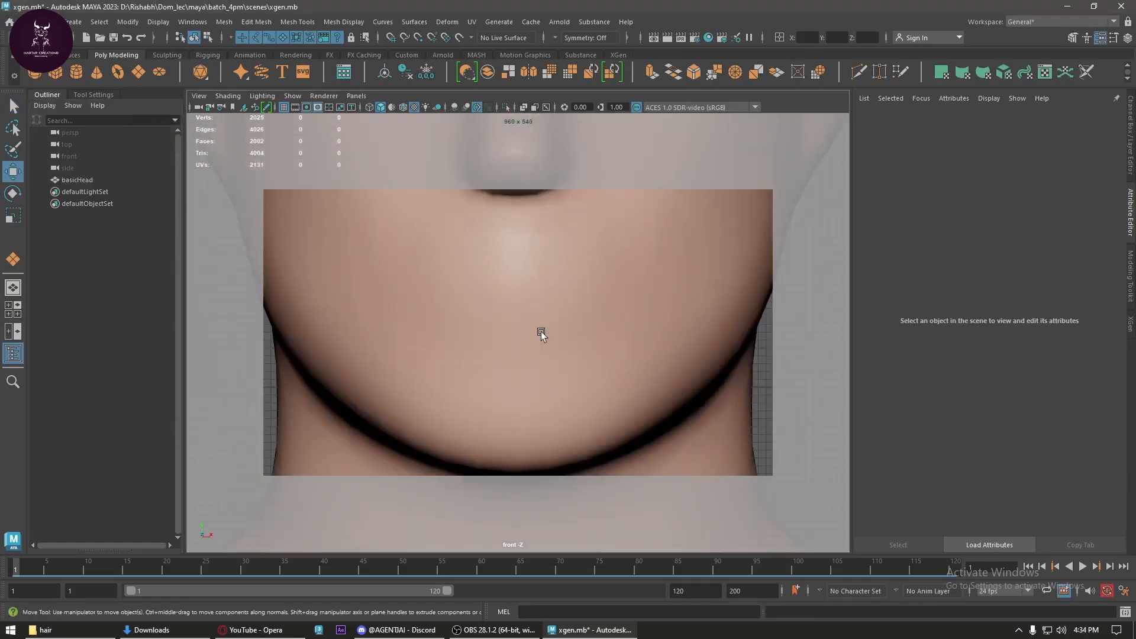
- Scale the basicHead mesh down uniformly to a small bust and raise it slightly in the front view
click(541, 330)
key(r)
drag(515, 389, 319, 498)
drag(435, 418, 431, 419)
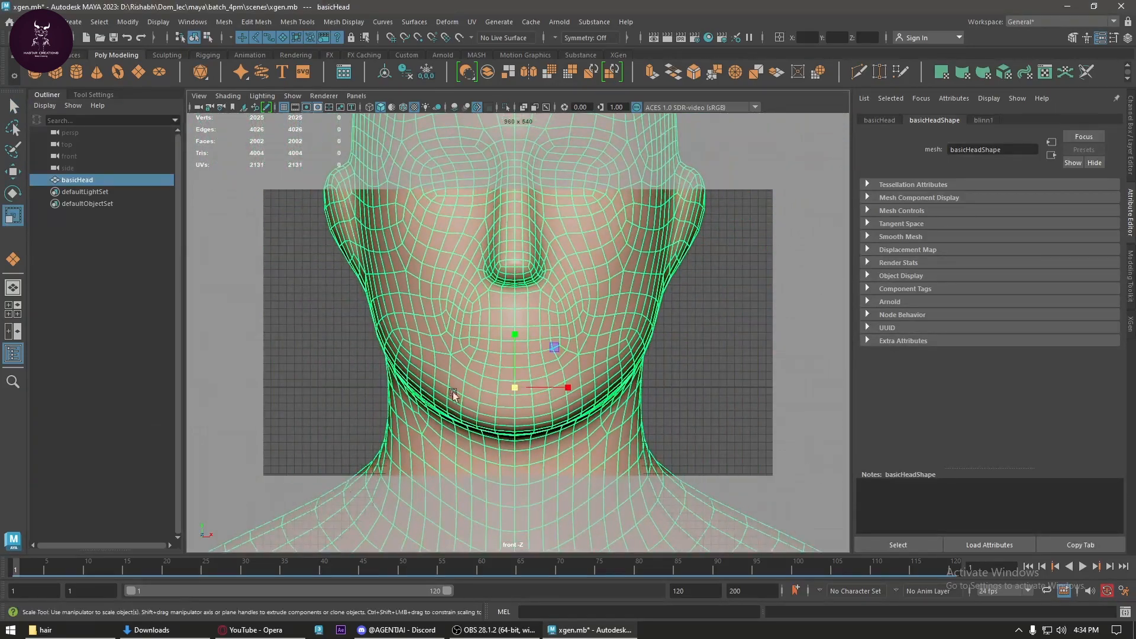
drag(510, 396, 294, 636)
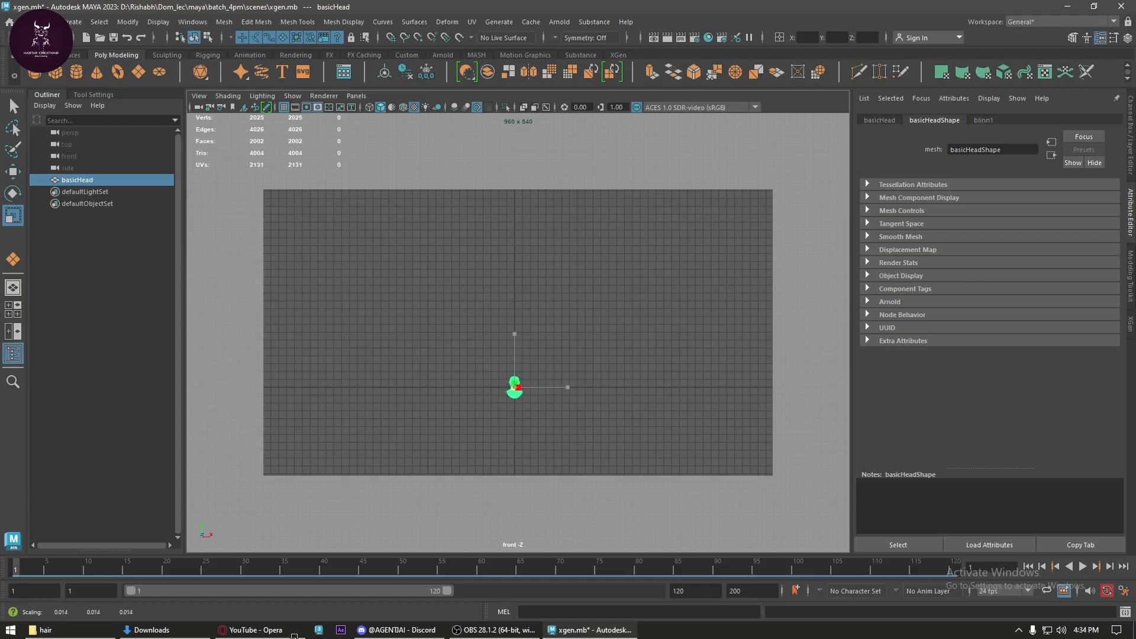
key(w)
drag(508, 334, 500, 325)
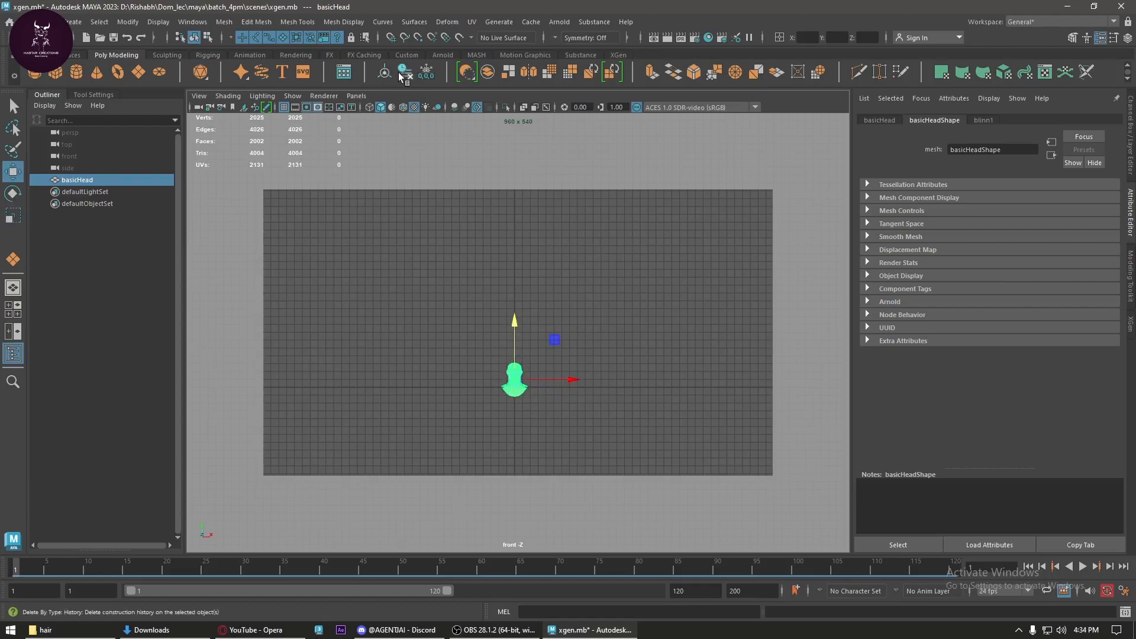
- Turn off the resolution gate and its mask, and show the head in the perspective view
click(320, 107)
click(408, 247)
click(307, 107)
key(space)
drag(485, 295, 485, 245)
scroll(537, 374, up, 5)
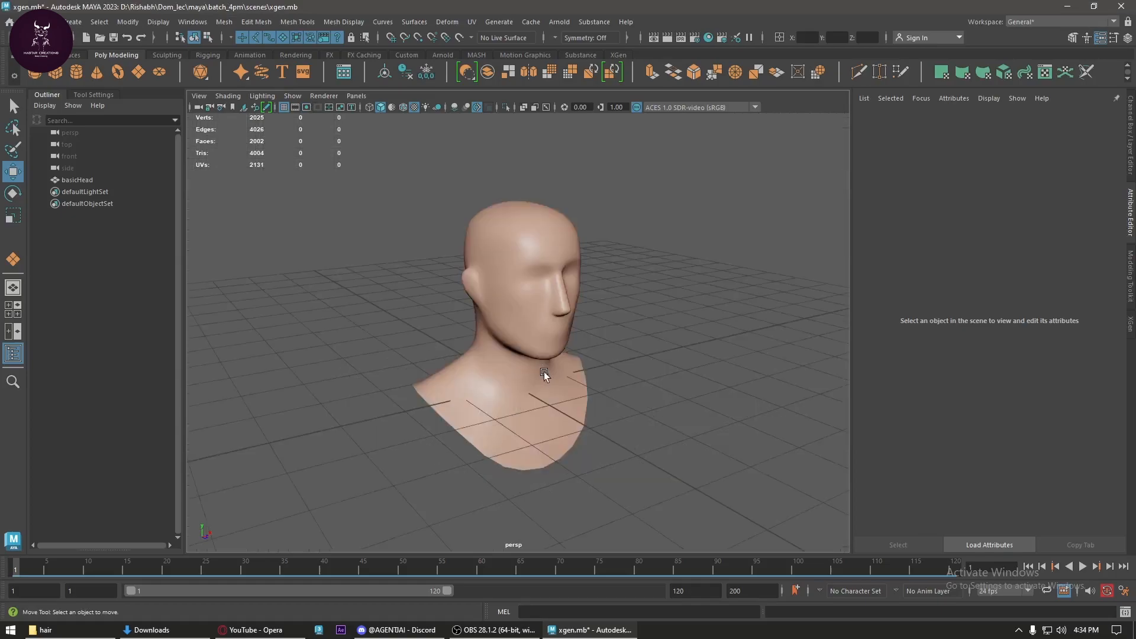
click(545, 367)
alt+middle_drag(600, 258, 597, 277)
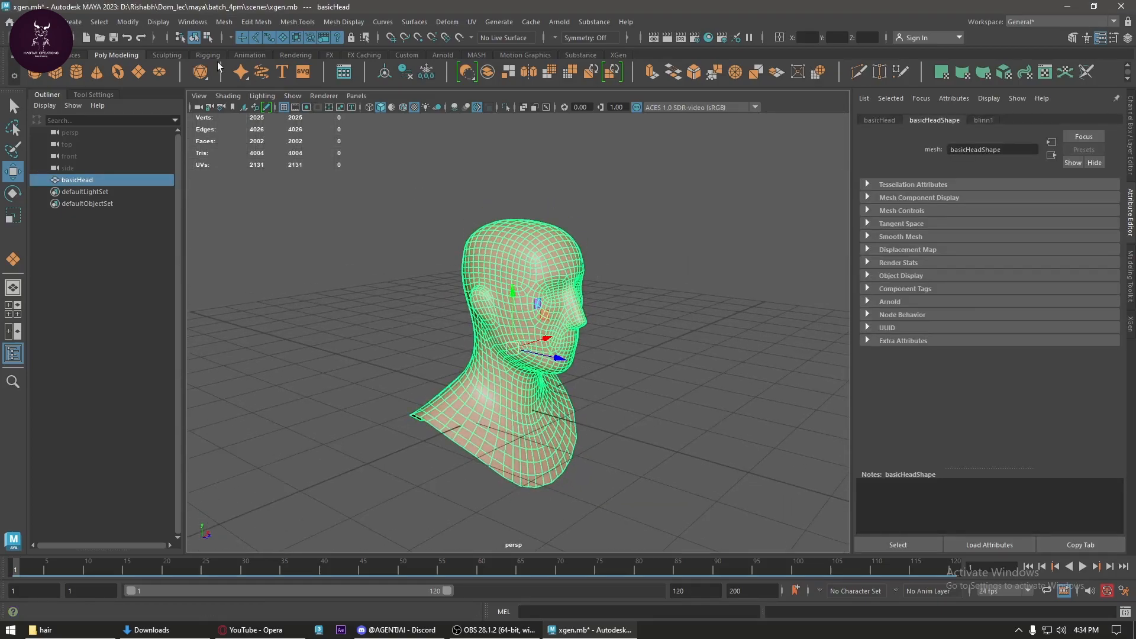
- Draw an EP curve in the left view, arching over the head from the forehead to the back of the skull
click(58, 55)
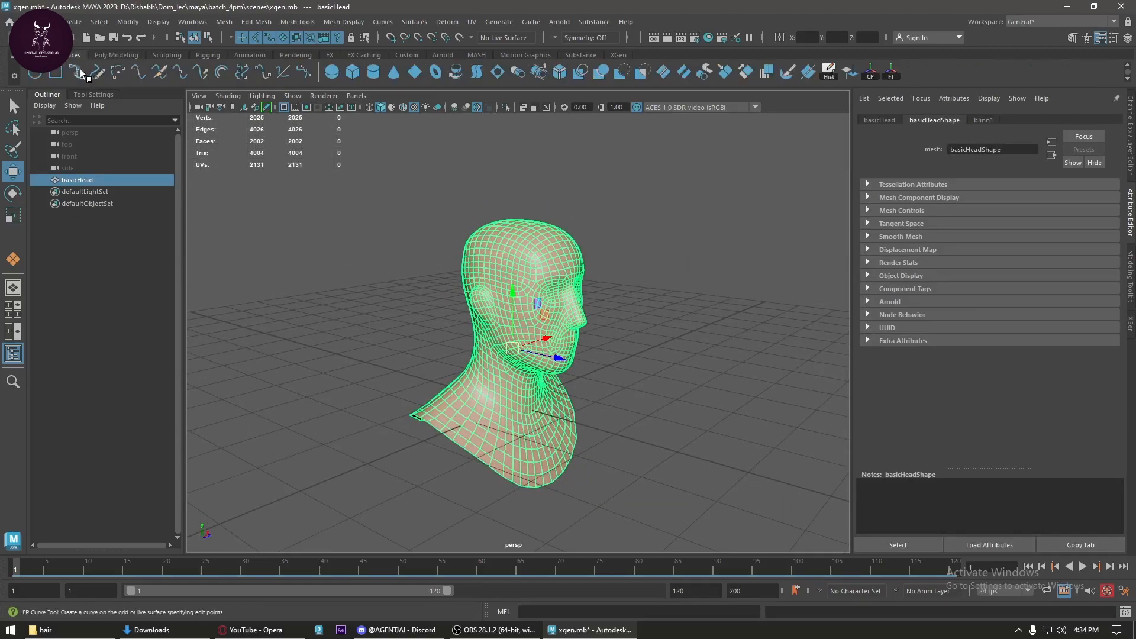
click(77, 73)
scroll(599, 207, up, 2)
alt+drag(581, 246, 439, 259)
key(space)
scroll(520, 255, up, 10)
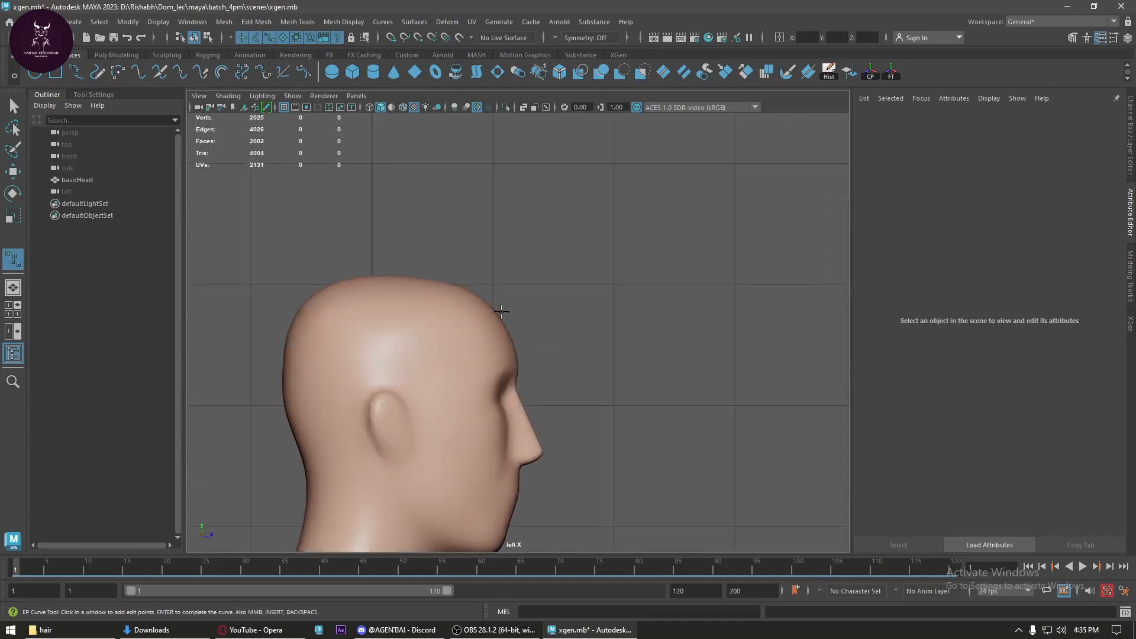
click(496, 314)
click(494, 291)
click(330, 255)
click(298, 293)
click(276, 355)
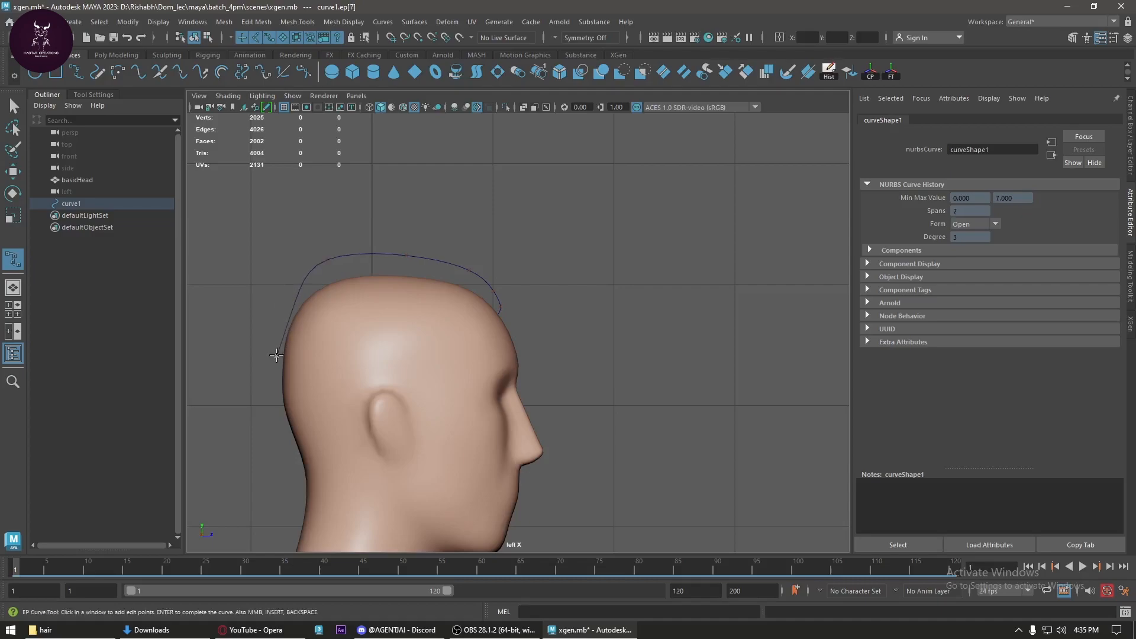
key(Return)
- Reshape the curve by moving its control vertices at the back, crown and forehead, and return to object mode
right_drag(312, 268, 332, 236)
click(314, 252)
key(w)
drag(319, 260, 318, 299)
click(298, 297)
click(414, 254)
drag(416, 253, 410, 257)
click(477, 270)
drag(478, 271, 472, 253)
click(498, 290)
drag(500, 290, 508, 282)
drag(496, 312, 508, 314)
right_drag(484, 269, 552, 219)
- Center the curve's pivot in the perspective view
key(space)
drag(470, 261, 400, 319)
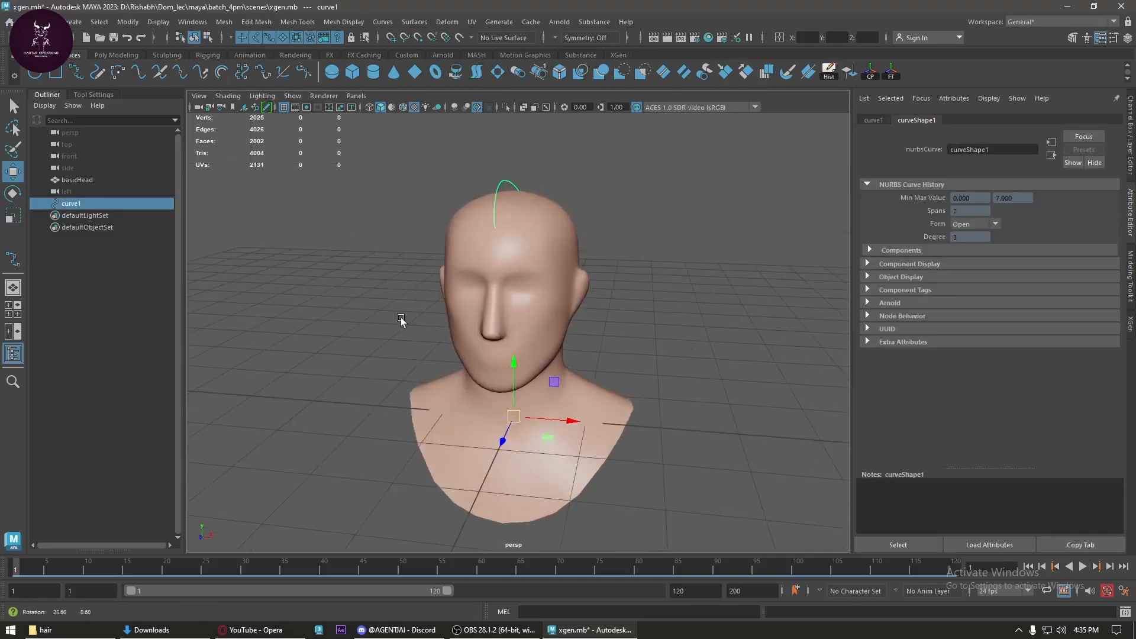
click(115, 55)
click(392, 73)
scroll(523, 174, up, 3)
alt+middle_drag(523, 173, 503, 273)
- Make three copies of the curve spaced across one side of the head, rotating them to fan outward
shift+drag(516, 248, 526, 196)
key(e)
key(w)
key(e)
key(w)
shift+drag(568, 259, 596, 254)
key(e)
alt+middle_drag(636, 389, 613, 347)
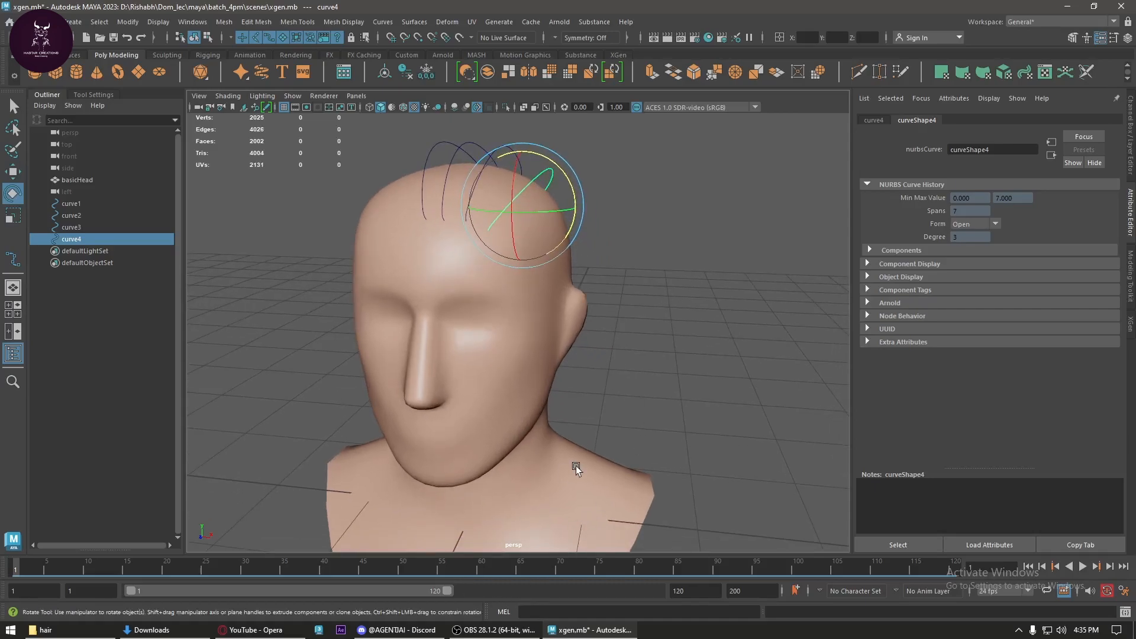
- Launch Adobe Photoshop 2021 again and close the Creative Cloud repair message
key(super)
text(phot)
key(Return)
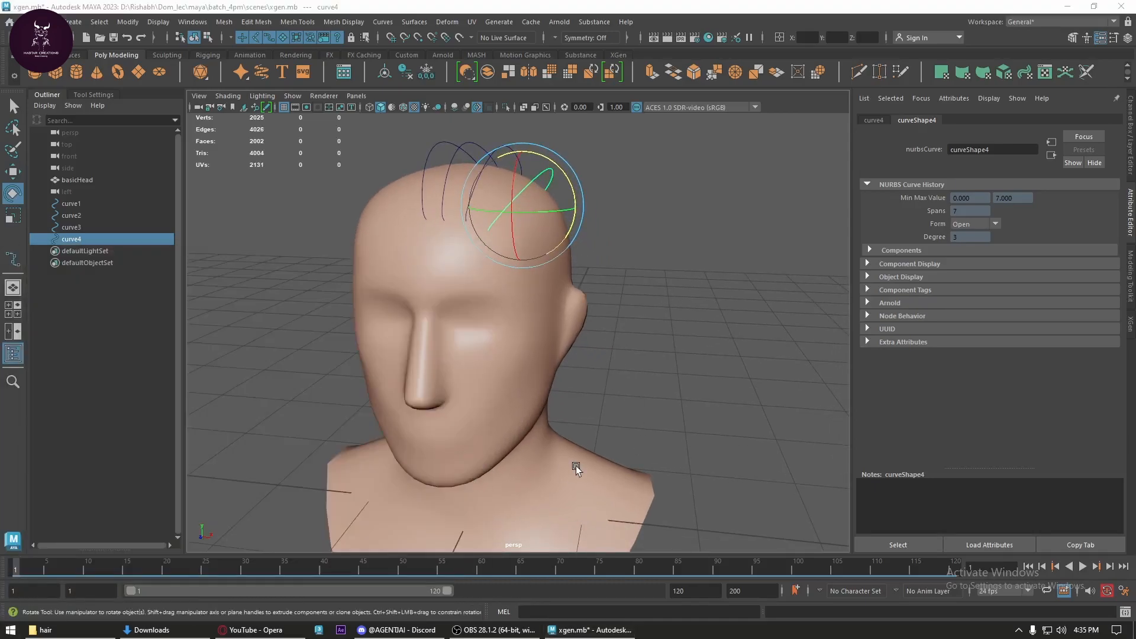
click(771, 425)
scroll(707, 334, up, 5)
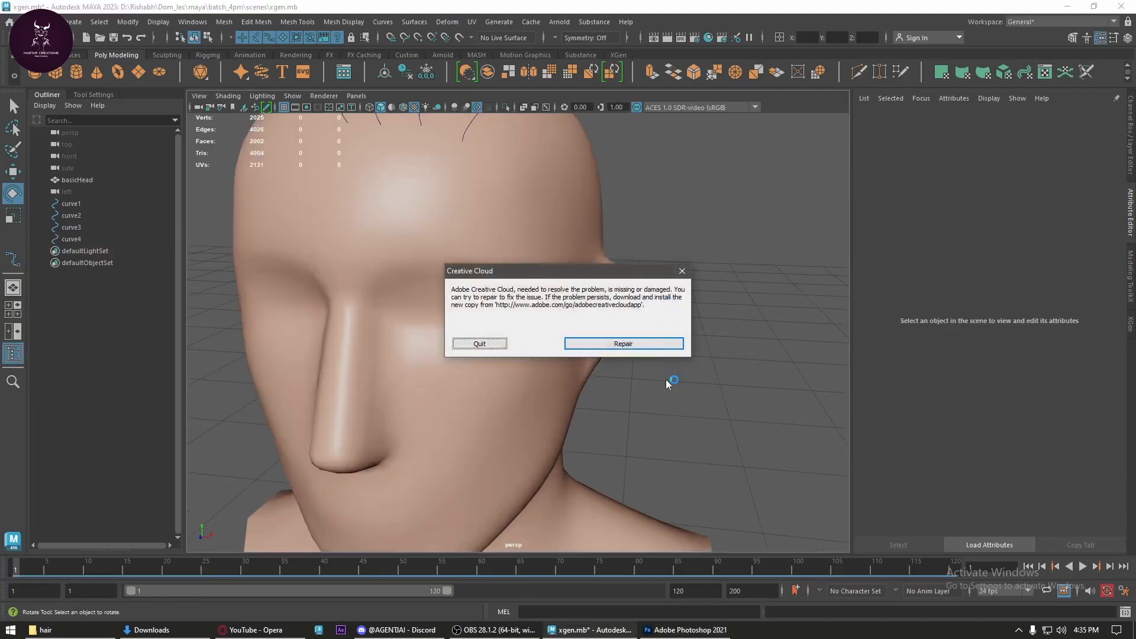
click(682, 271)
- Create a sweep mesh from the centre curve with a Line profile and reduce its profile scale to 0.155
scroll(624, 310, down, 5)
alt+drag(524, 256, 472, 243)
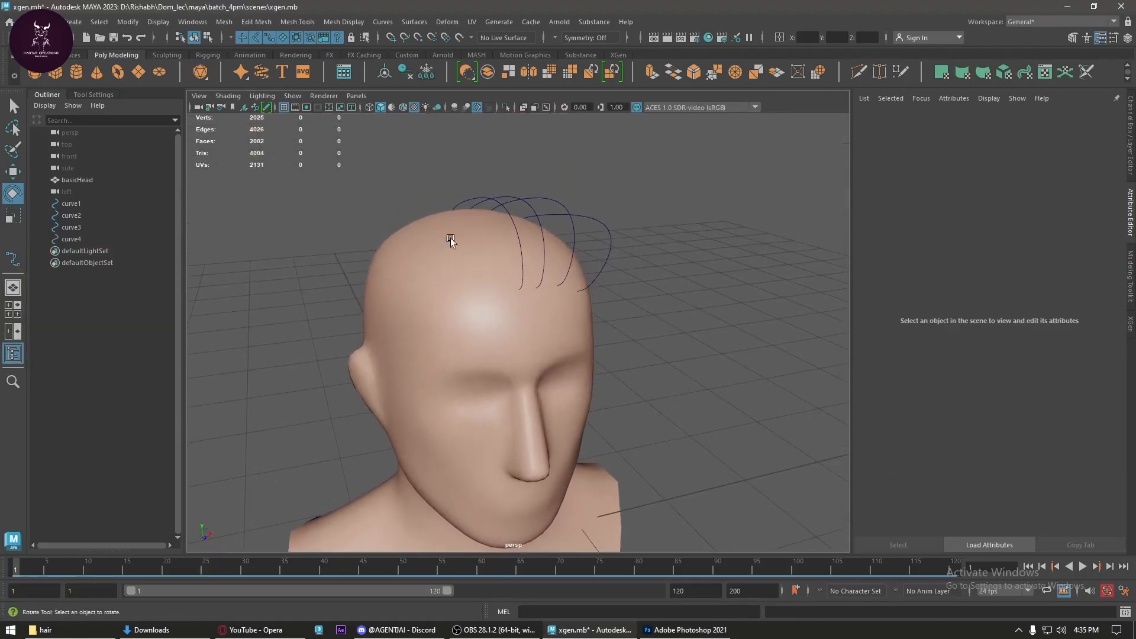
click(112, 203)
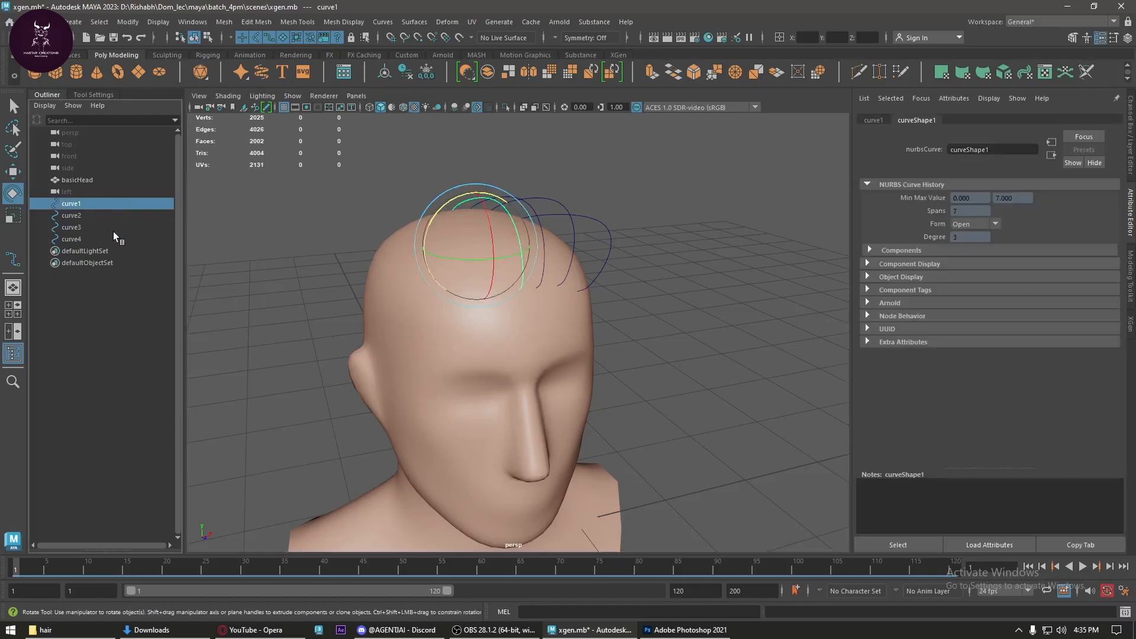
click(262, 72)
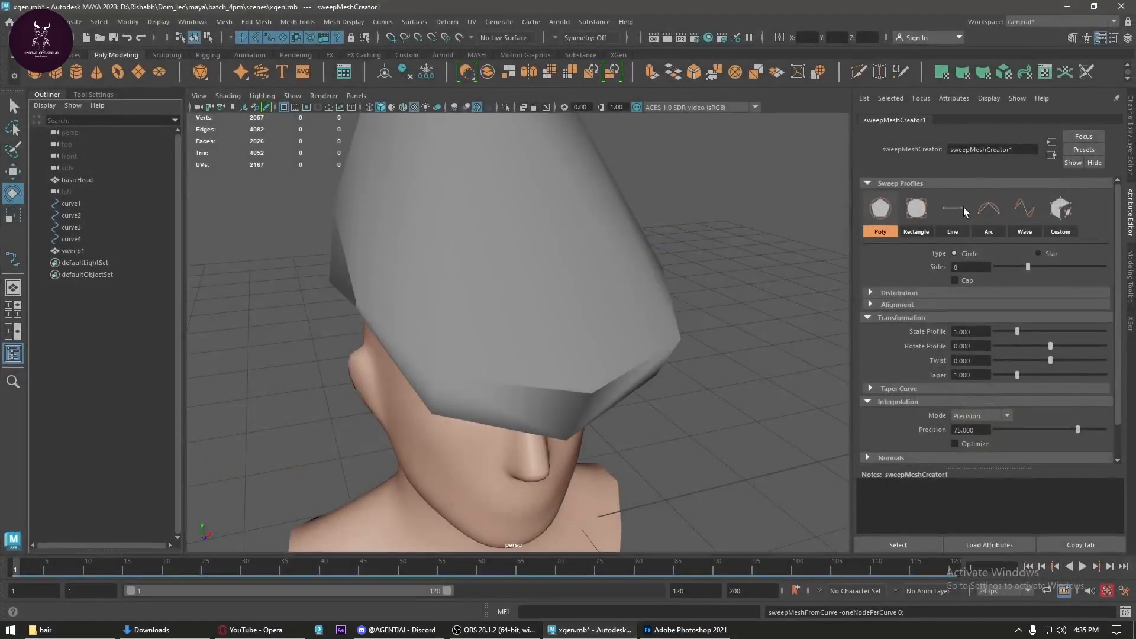
click(954, 210)
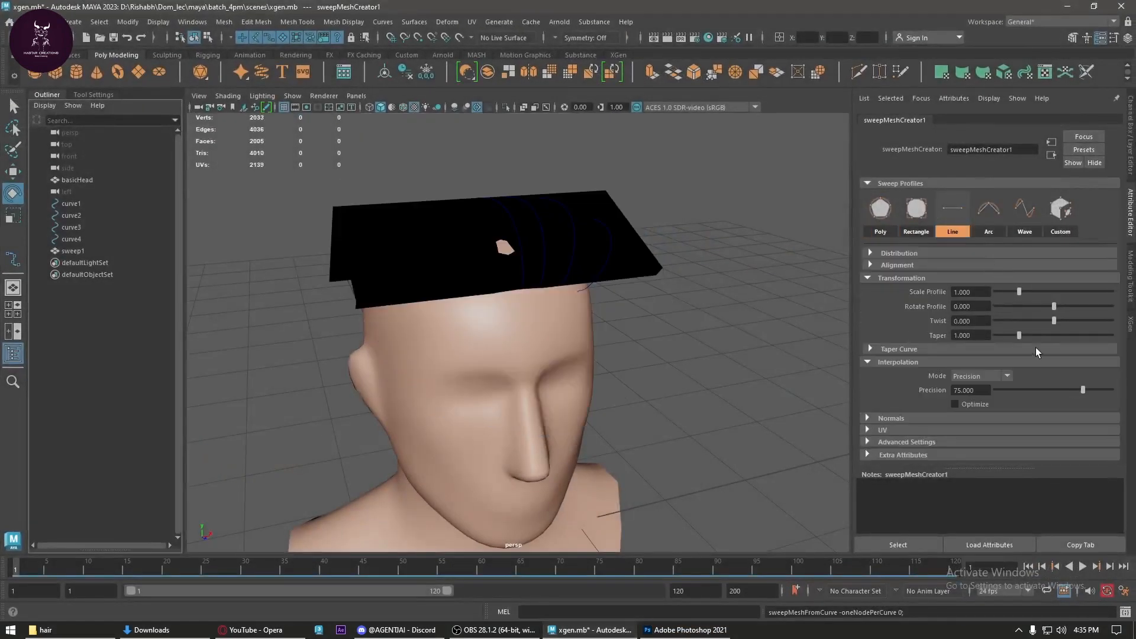
drag(1019, 291, 999, 293)
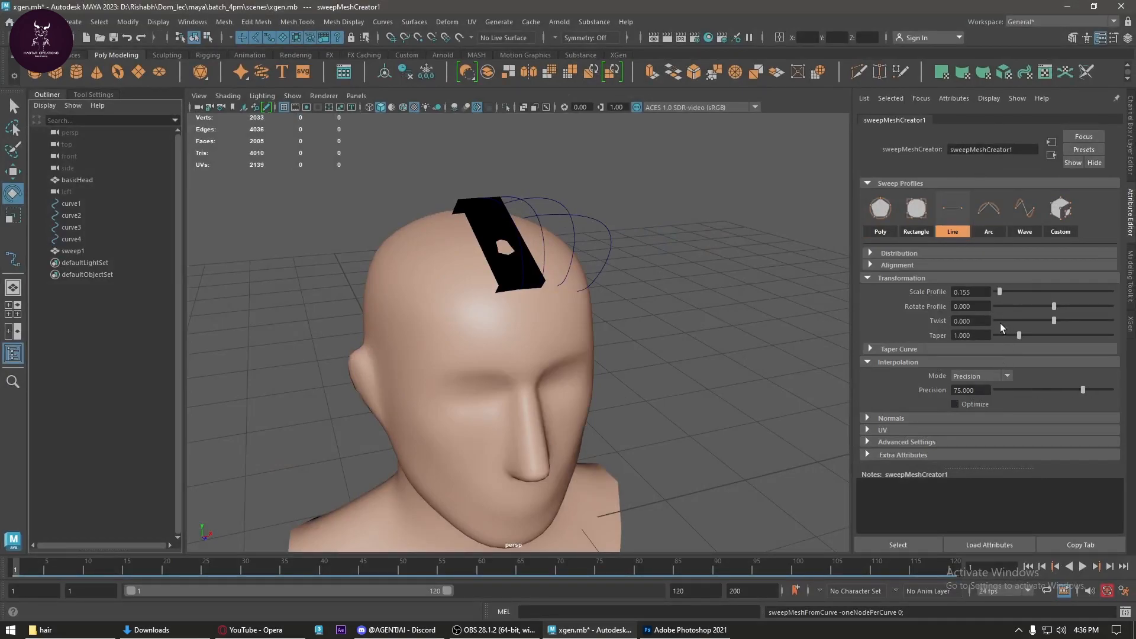
- Set the strip's profile rotation to -180 and raise its interpolation precision to 94.330
drag(1054, 307, 1025, 319)
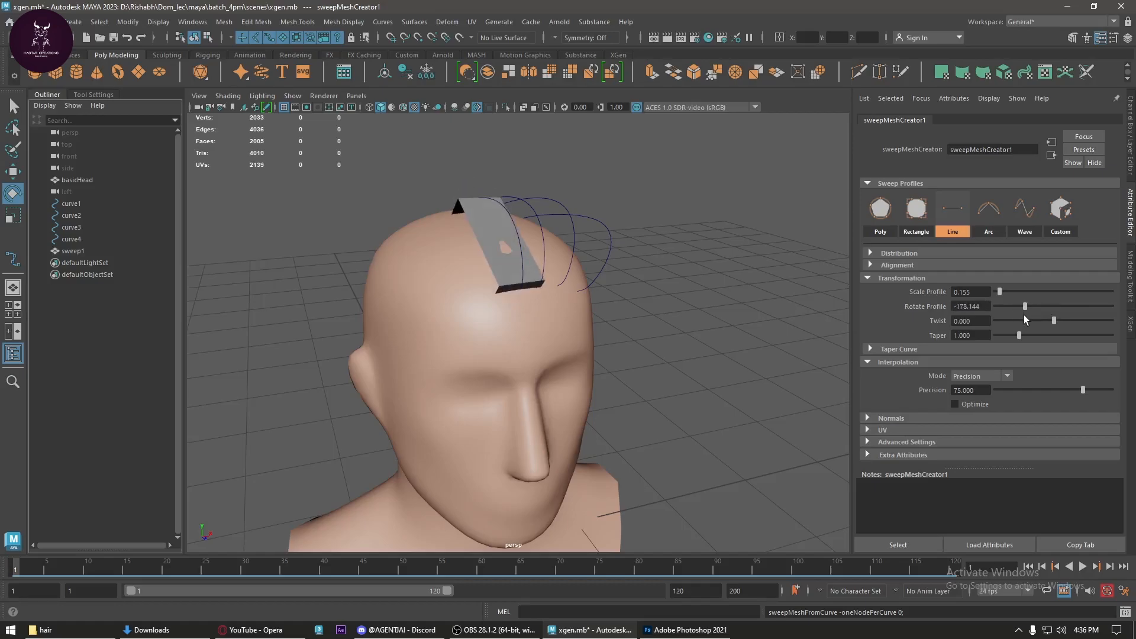
click(973, 307)
text(-180)
key(Return)
drag(1089, 391, 1104, 390)
alt+drag(592, 313, 573, 349)
key(e)
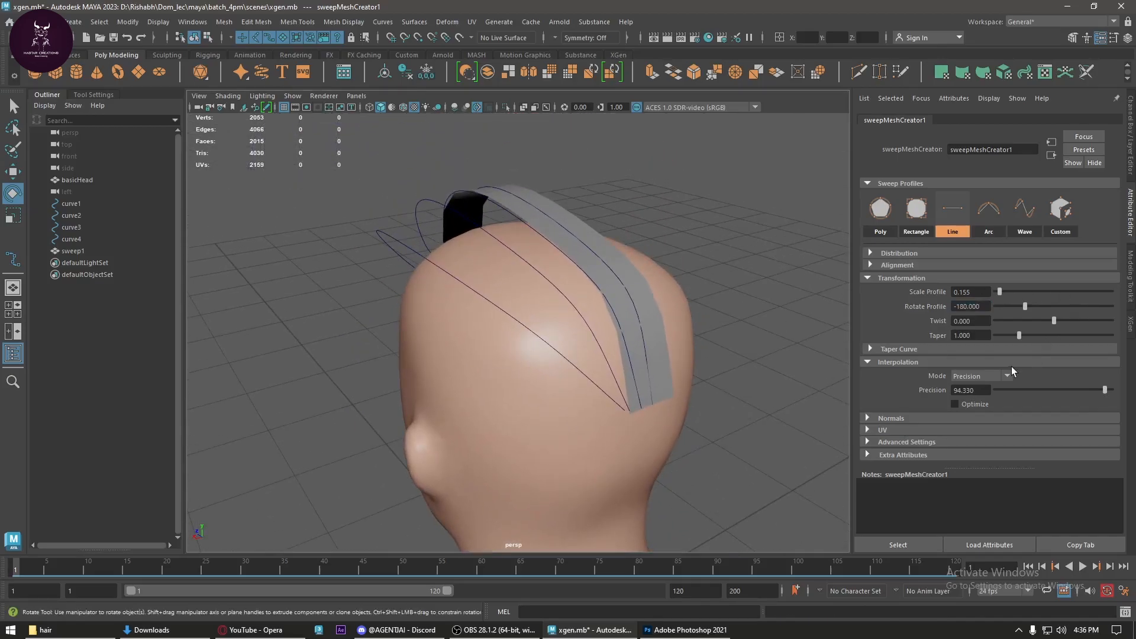
- Taper the hair strip to 0.490 and set its profile scale to 0.129
drag(1021, 333, 1006, 335)
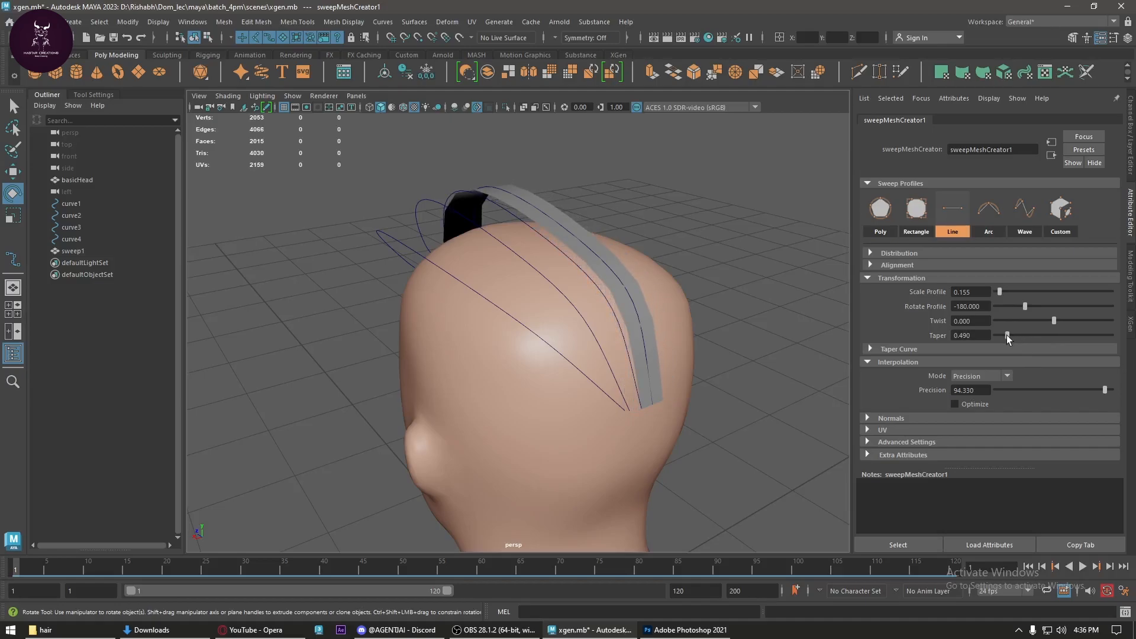
alt+drag(549, 338, 695, 332)
drag(1003, 293, 998, 290)
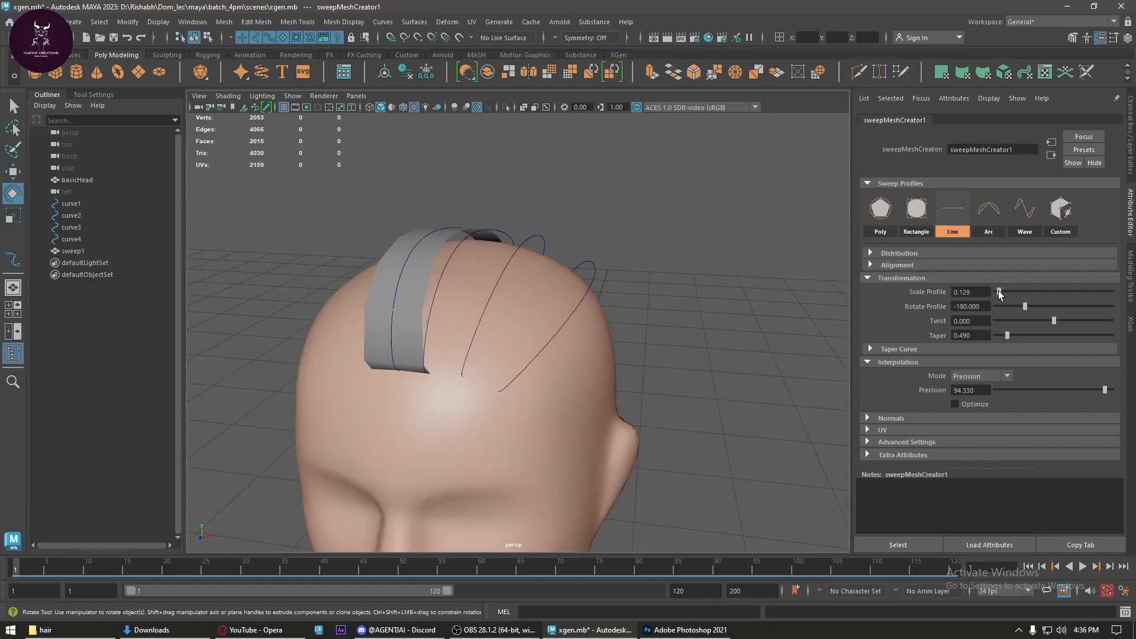
alt+drag(503, 314, 532, 312)
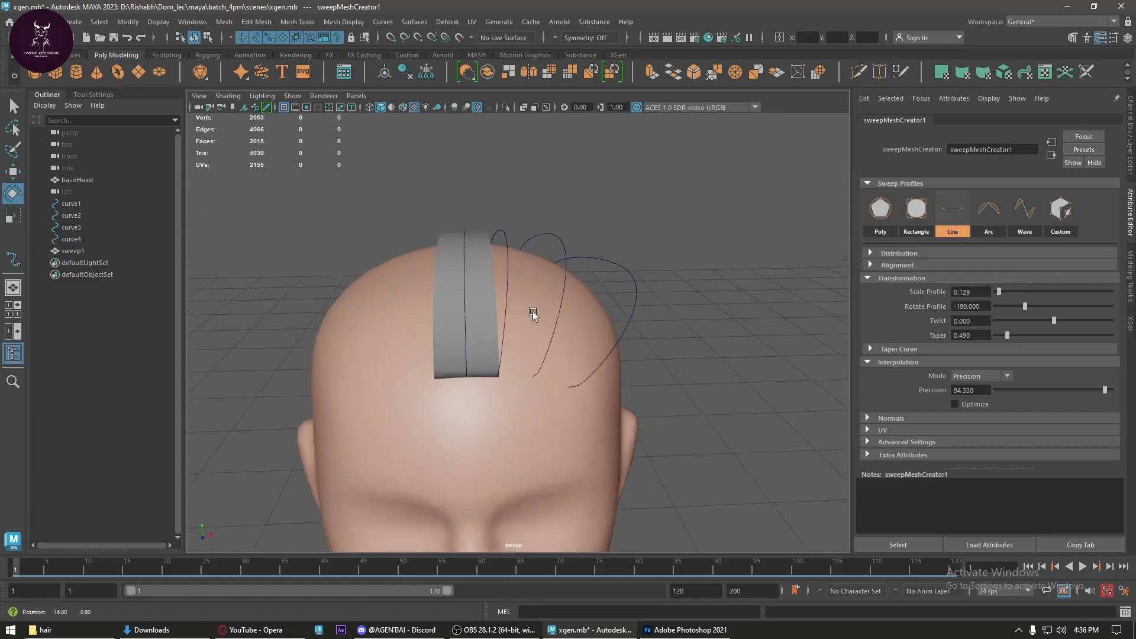
click(516, 242)
mouse_move(516, 242)
alt+mouse_down()
mouse_move(592, 251)
mouse_move(503, 254)
alt+mouse_up()
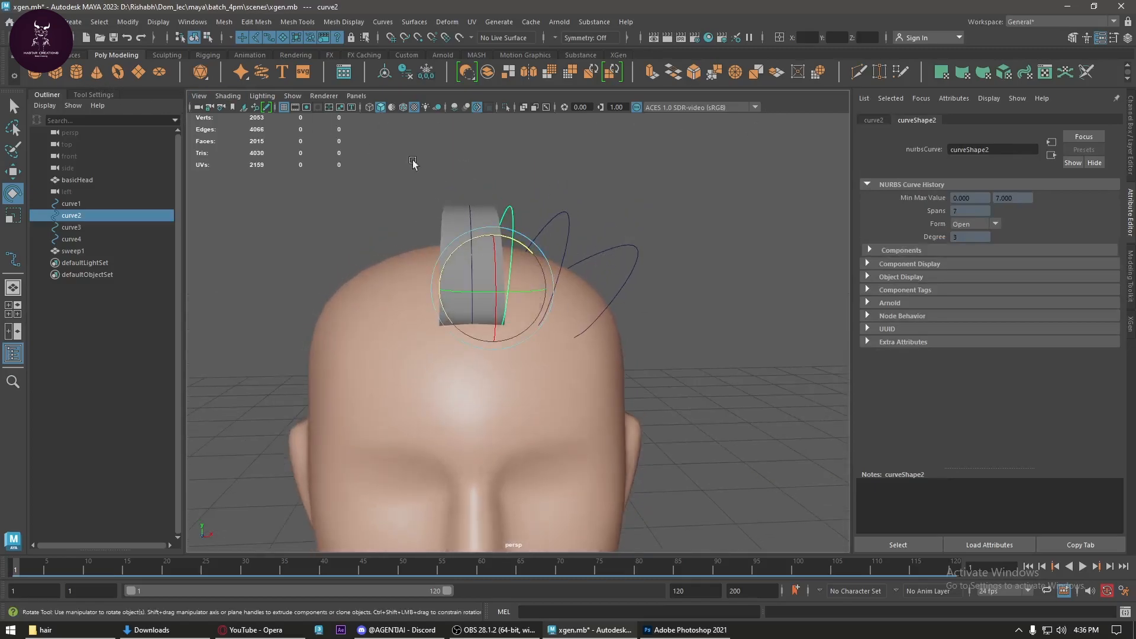
shift+click(583, 225)
shift+click(618, 265)
alt+drag(661, 256, 727, 264)
- Show the outermost curve's control vertices and pull its bulging side section inward toward the head with the Move tool
click(642, 323)
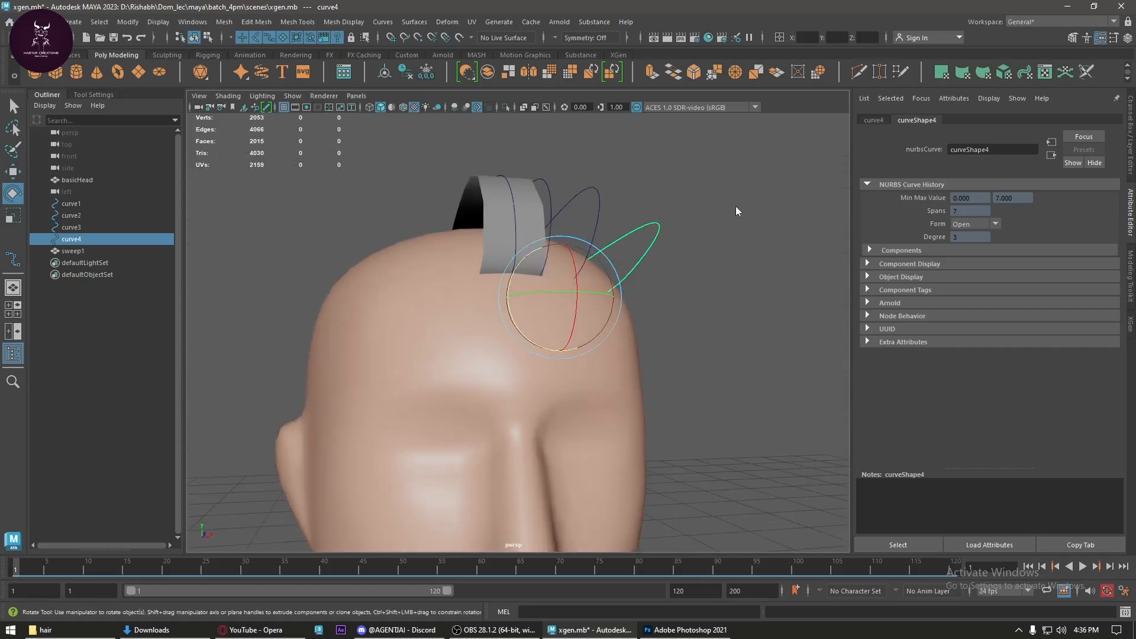
right_drag(737, 207, 709, 200)
drag(701, 197, 801, 388)
key(b)
key(w)
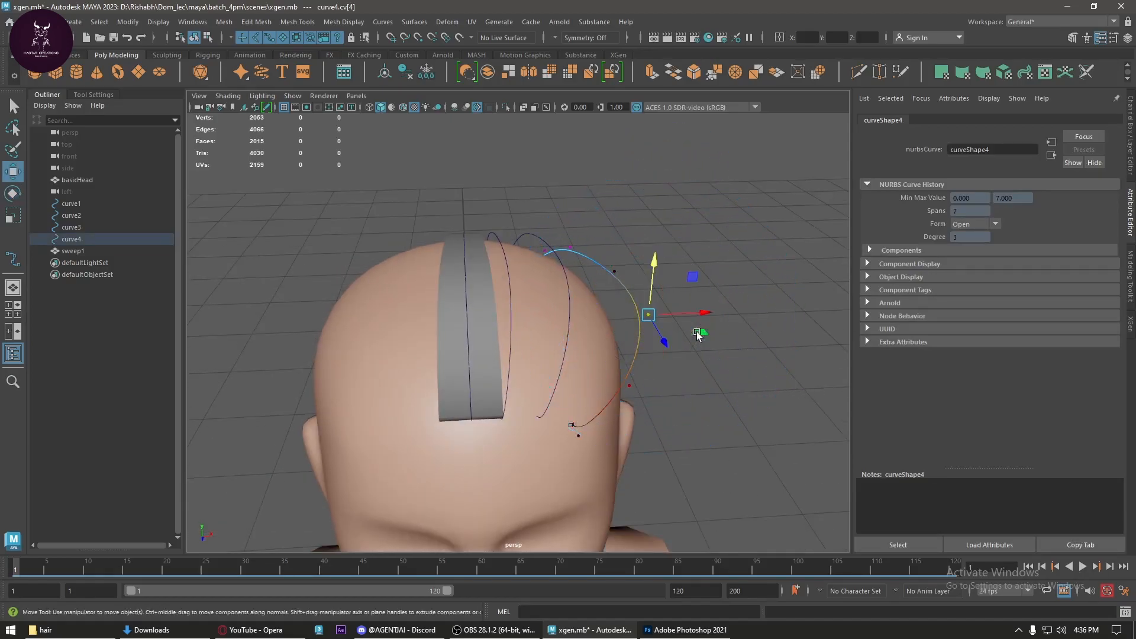
drag(704, 317, 659, 314)
drag(601, 220, 557, 260)
- Adjust the outermost curve's control vertices near the front of the head, return to object mode and deselect it
alt+drag(557, 260, 673, 363)
click(538, 208)
click(655, 378)
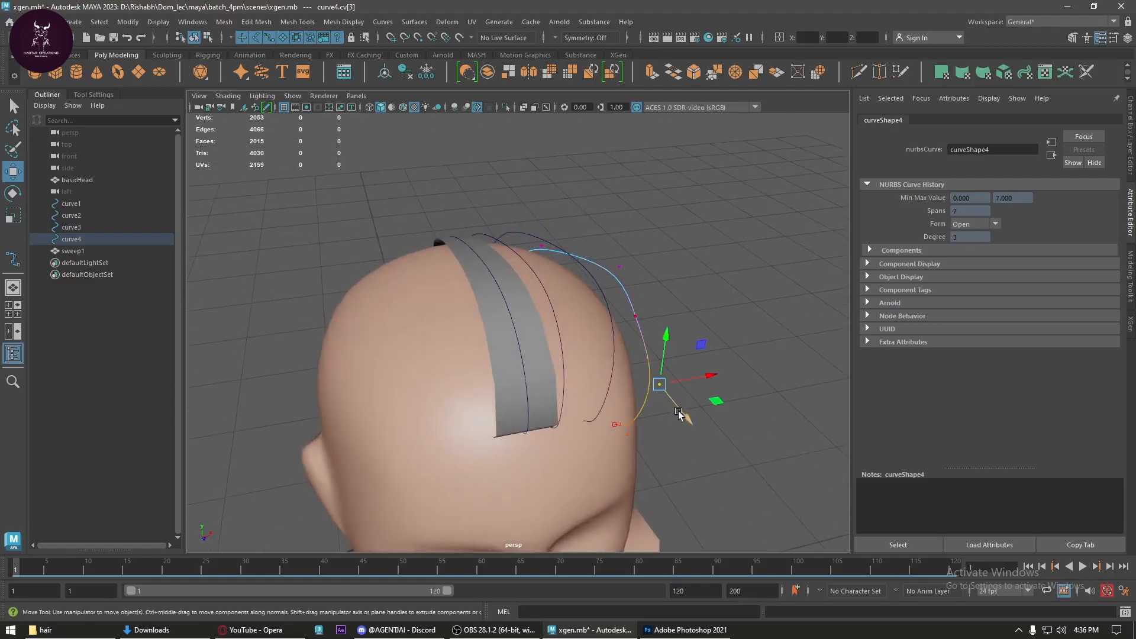
alt+drag(667, 406, 563, 398)
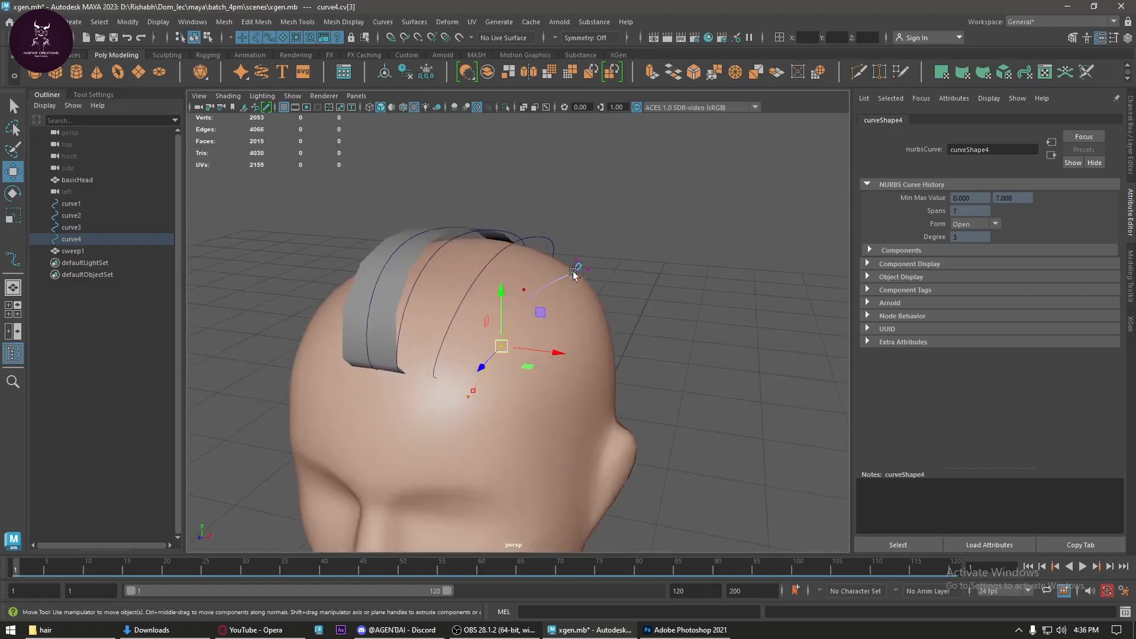
alt+drag(645, 199, 581, 261)
click(642, 198)
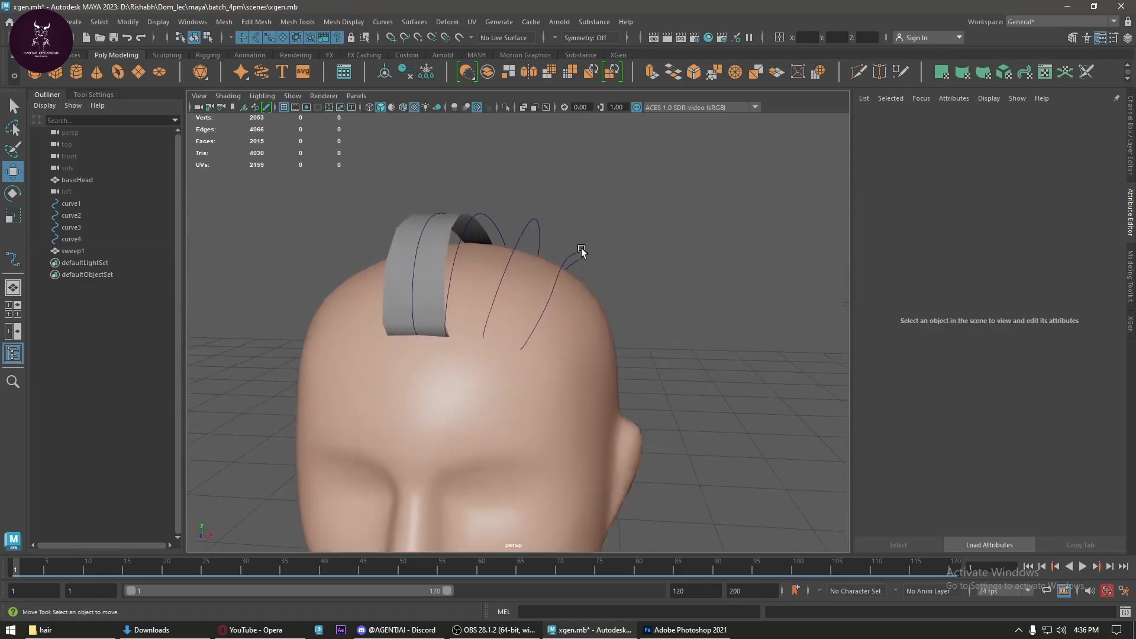
- Create sweep meshes from the three remaining side curves using the Line profile
click(577, 253)
shift+click(536, 218)
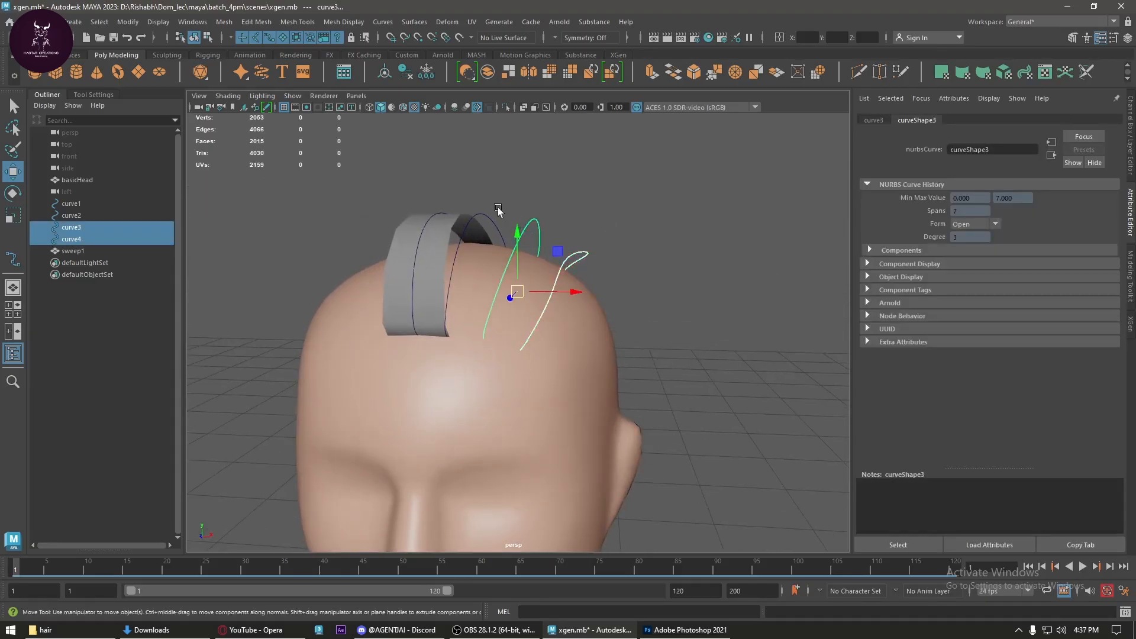
shift+click(489, 225)
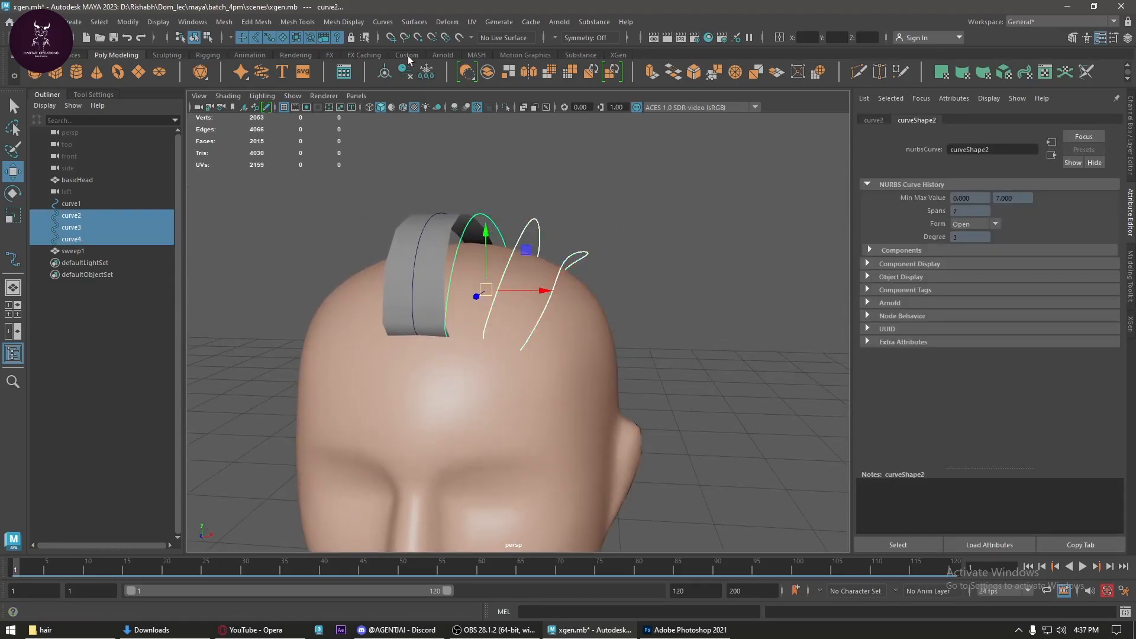
click(262, 72)
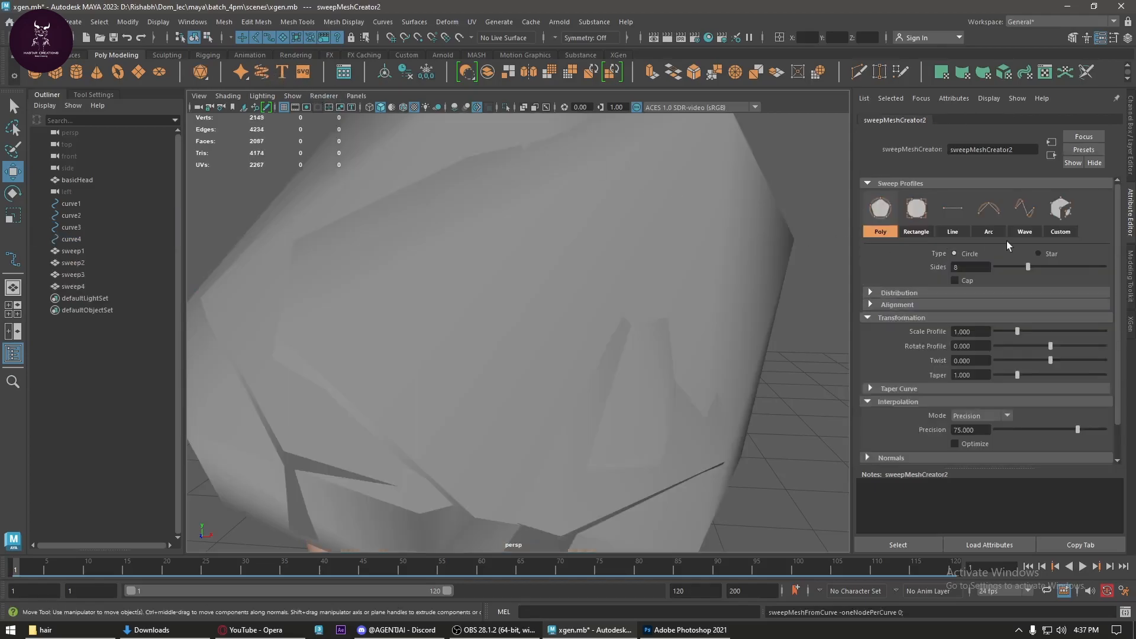
click(953, 214)
- Set the three side strips' profile scale to 0.180 and profile rotation to 155.876, and raise their interpolation precision
drag(1019, 292, 1077, 317)
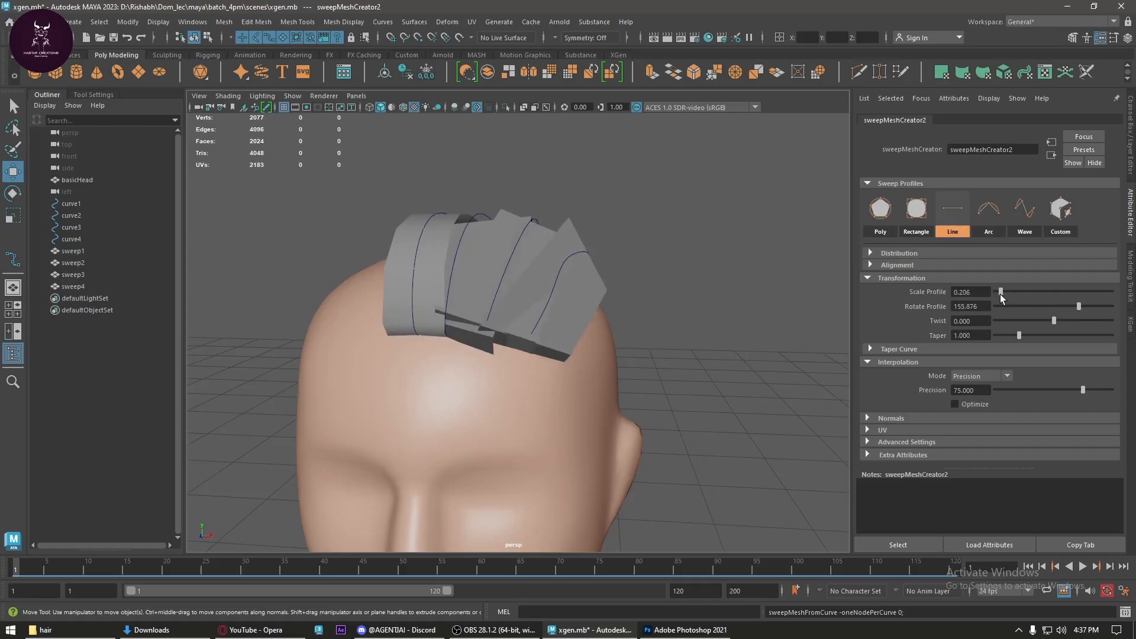
drag(1003, 295, 1001, 299)
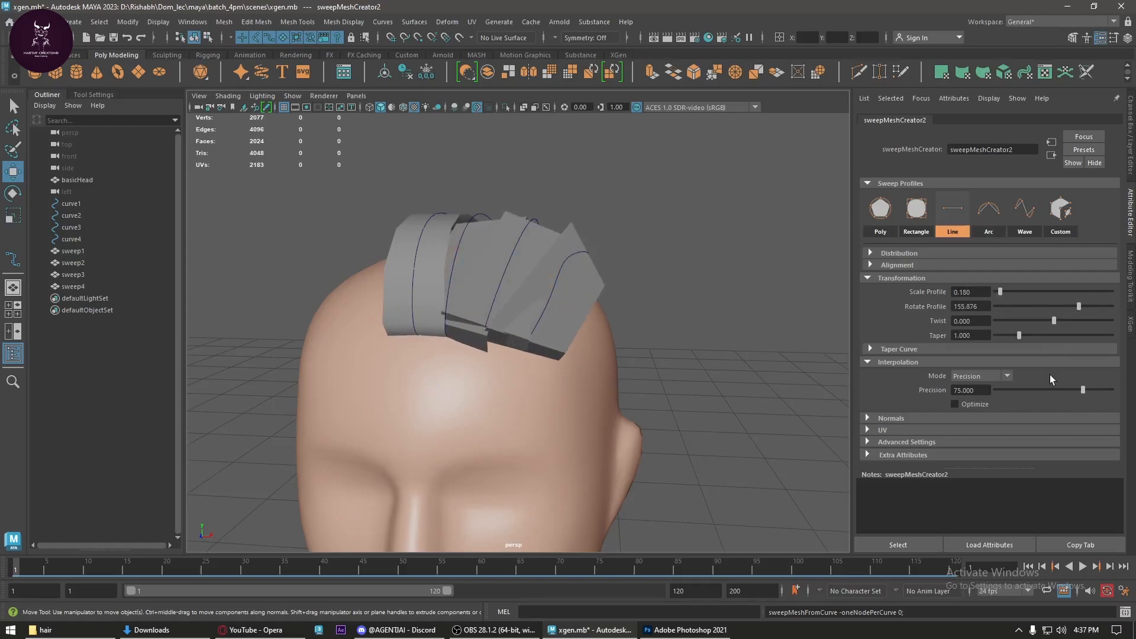
drag(1084, 396, 1104, 397)
mouse_move(532, 279)
alt+mouse_down()
mouse_move(401, 304)
mouse_move(314, 292)
mouse_move(520, 284)
mouse_move(568, 296)
mouse_move(521, 286)
alt+mouse_up()
click(631, 229)
- Select all four hair strips and move their UV shells outside the 0–1 tile in the UV Editor, then minimise the editor
alt+drag(631, 229, 465, 266)
click(485, 311)
shift+click(507, 292)
shift+click(448, 248)
shift+click(424, 255)
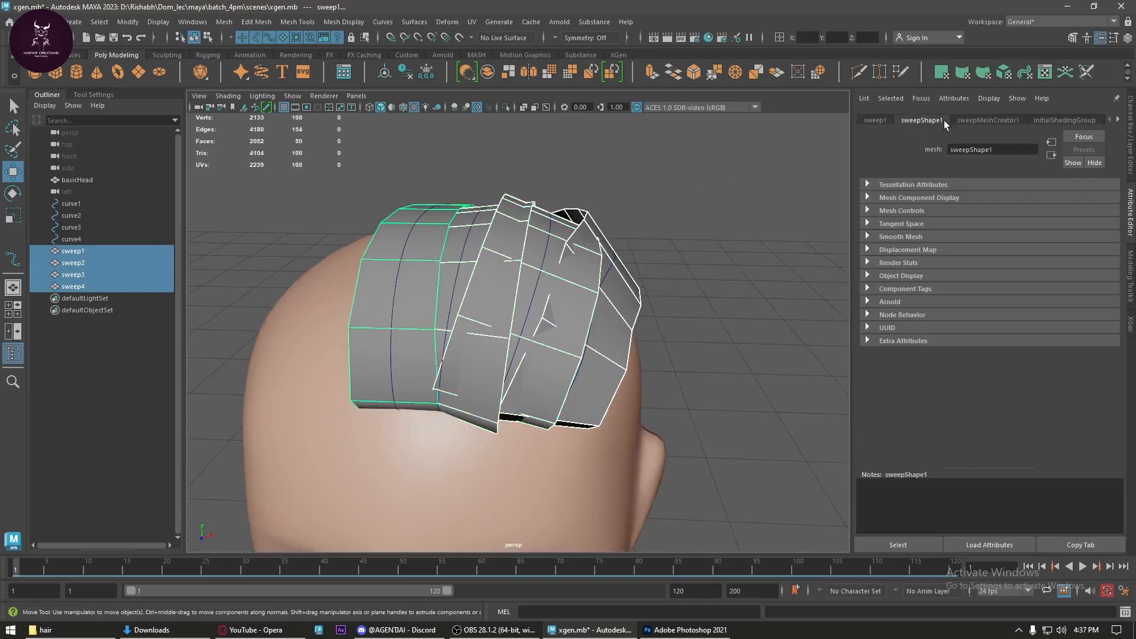
scroll(480, 315, down, 4)
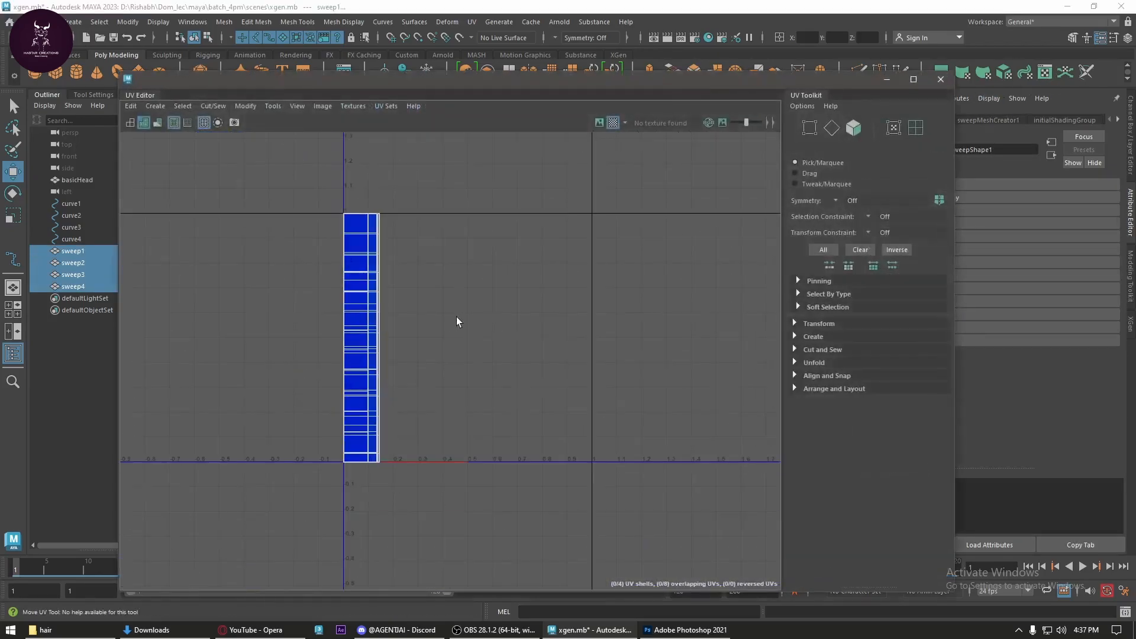
right_drag(359, 254, 433, 177)
drag(434, 177, 329, 457)
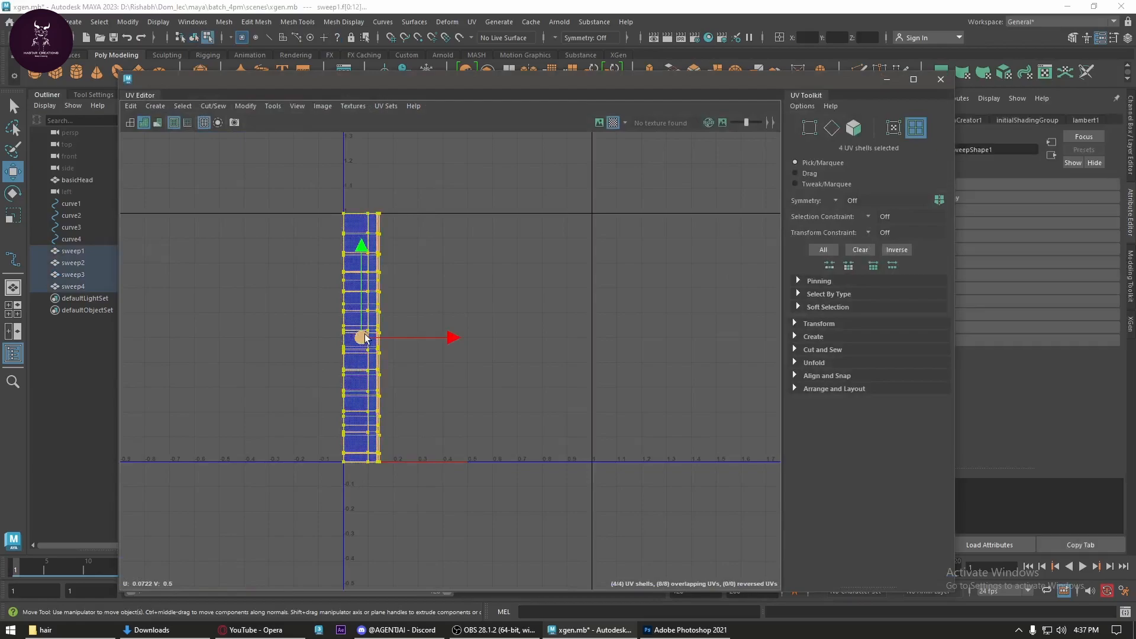
drag(362, 338, 301, 329)
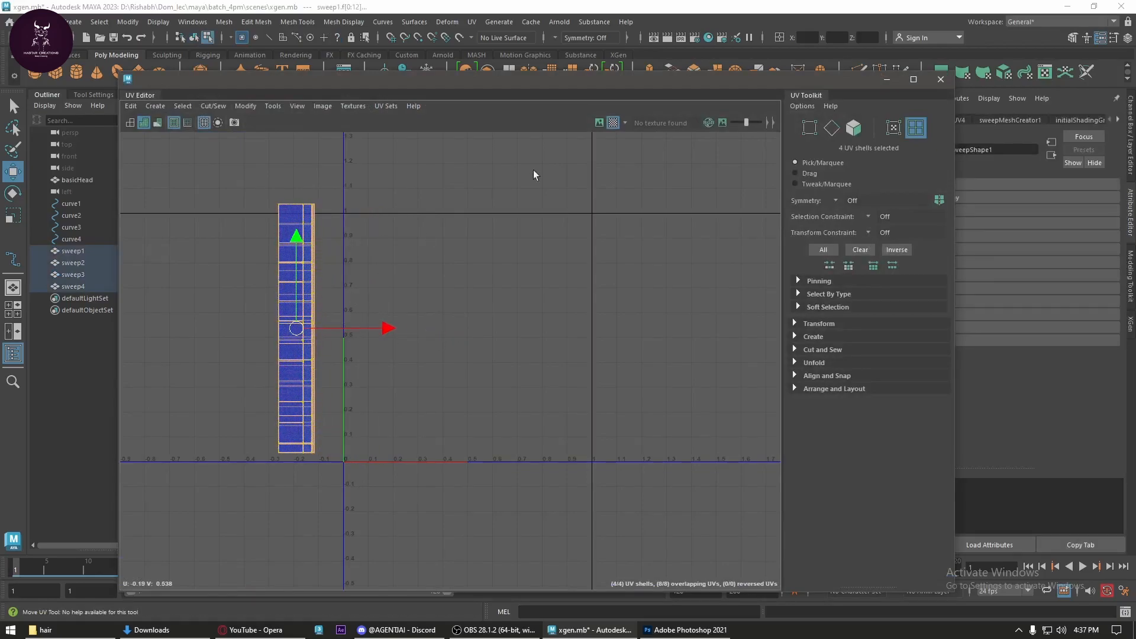
click(886, 78)
- Return to object mode and assign a new aiStandardSurface material to all four hair strips
right_drag(505, 255, 606, 164)
click(632, 296)
click(629, 297)
shift+click(577, 336)
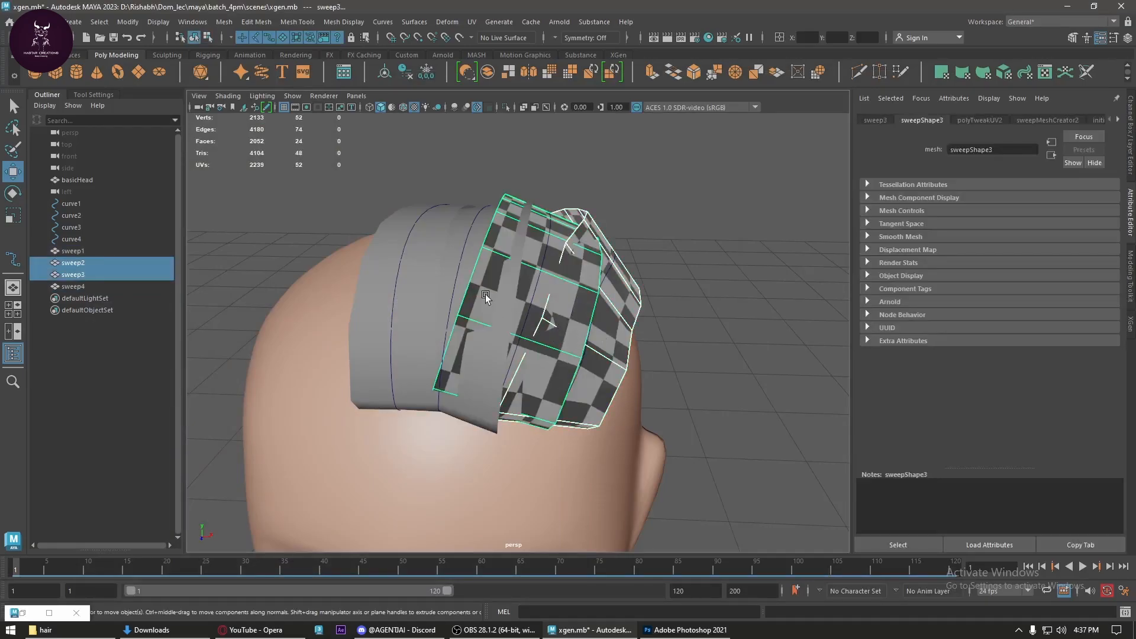
shift+click(464, 265)
shift+click(429, 257)
right_drag(529, 239, 523, 543)
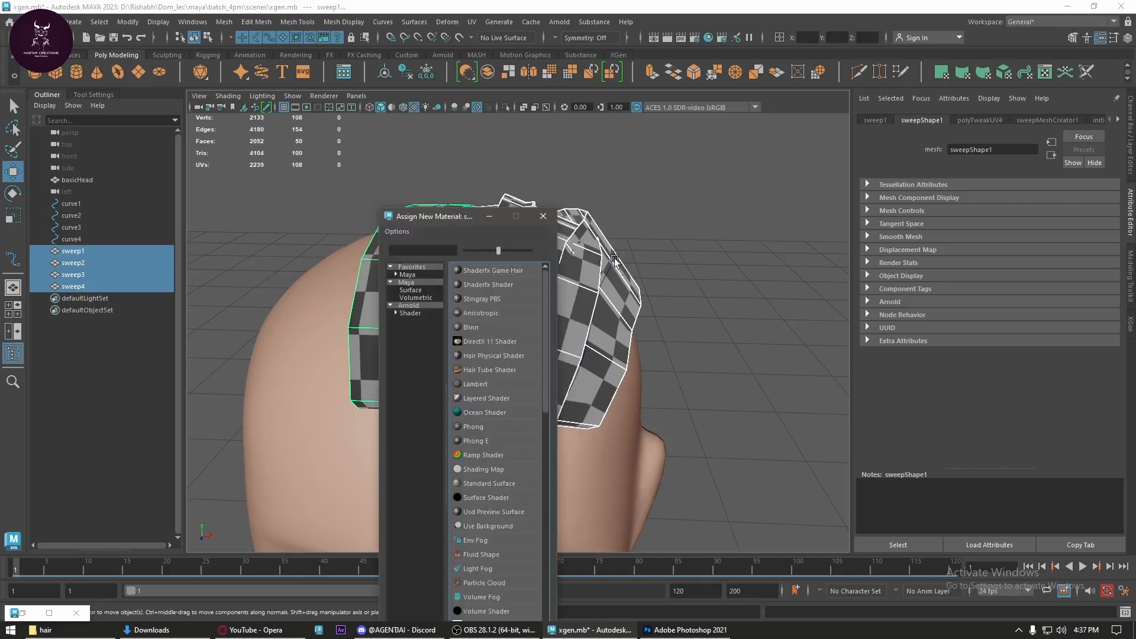
click(423, 312)
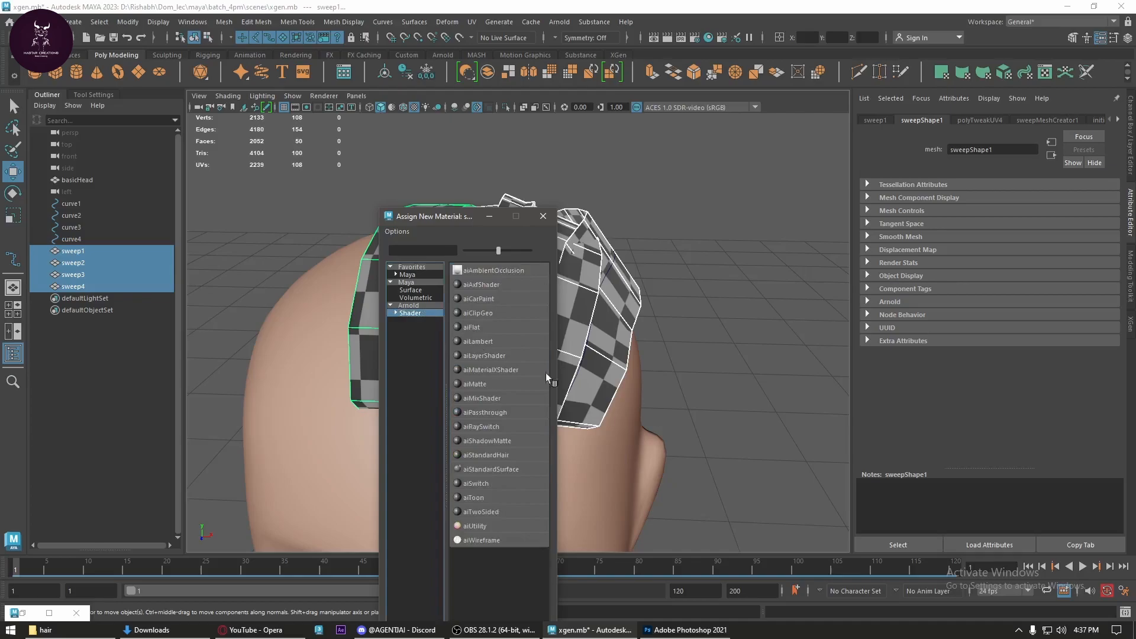
click(516, 471)
- Connect a File texture to the material's base color and open its image browser
click(1098, 271)
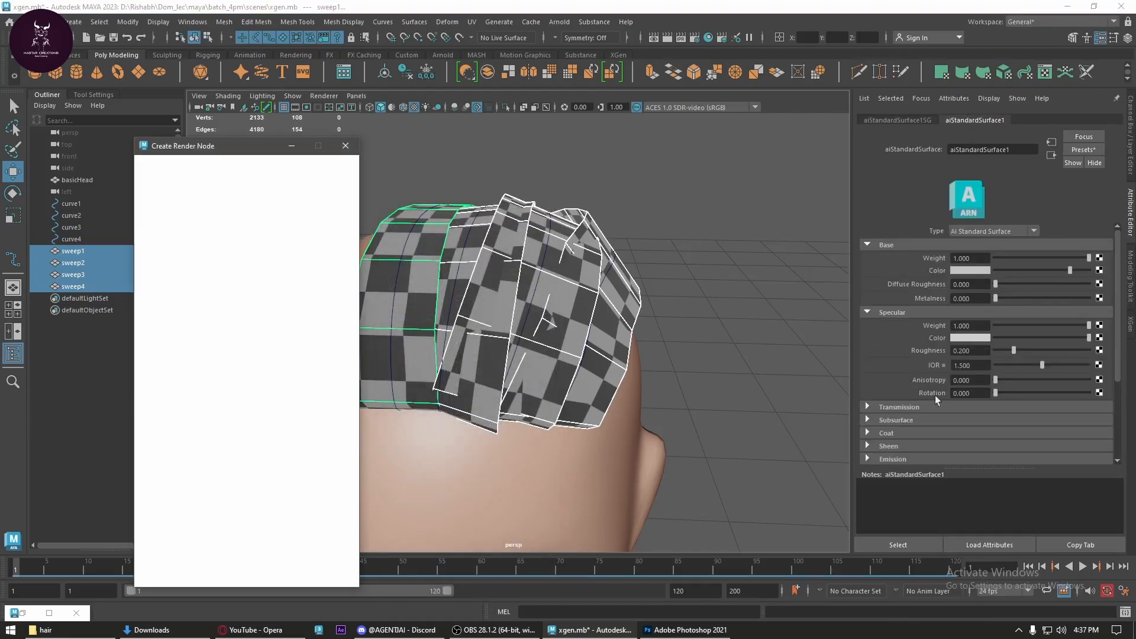
click(248, 244)
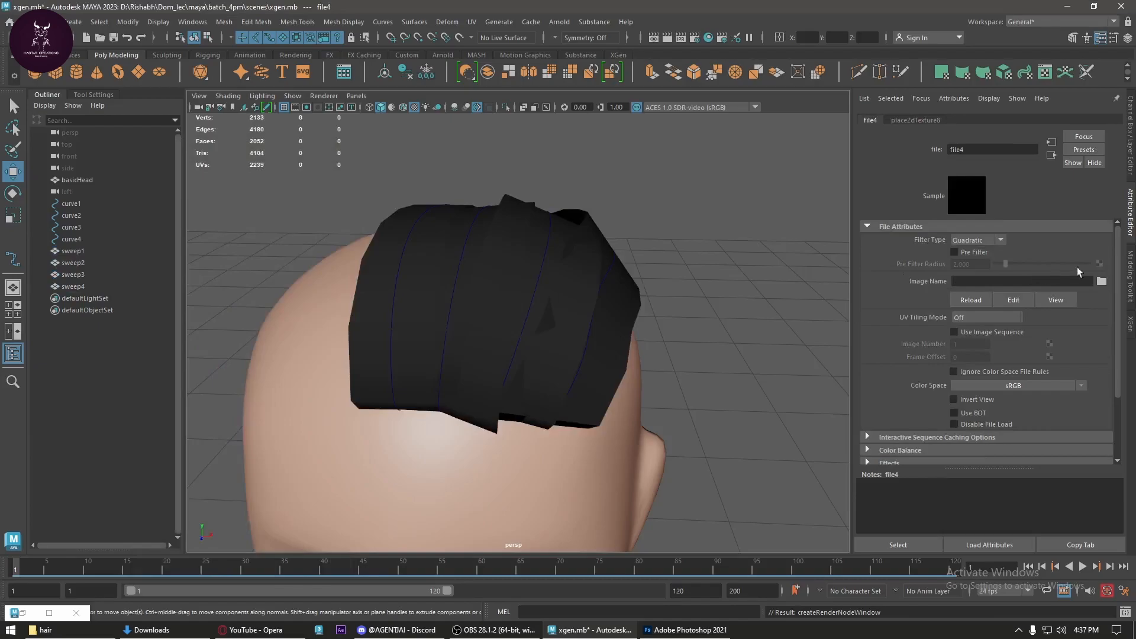
click(1101, 281)
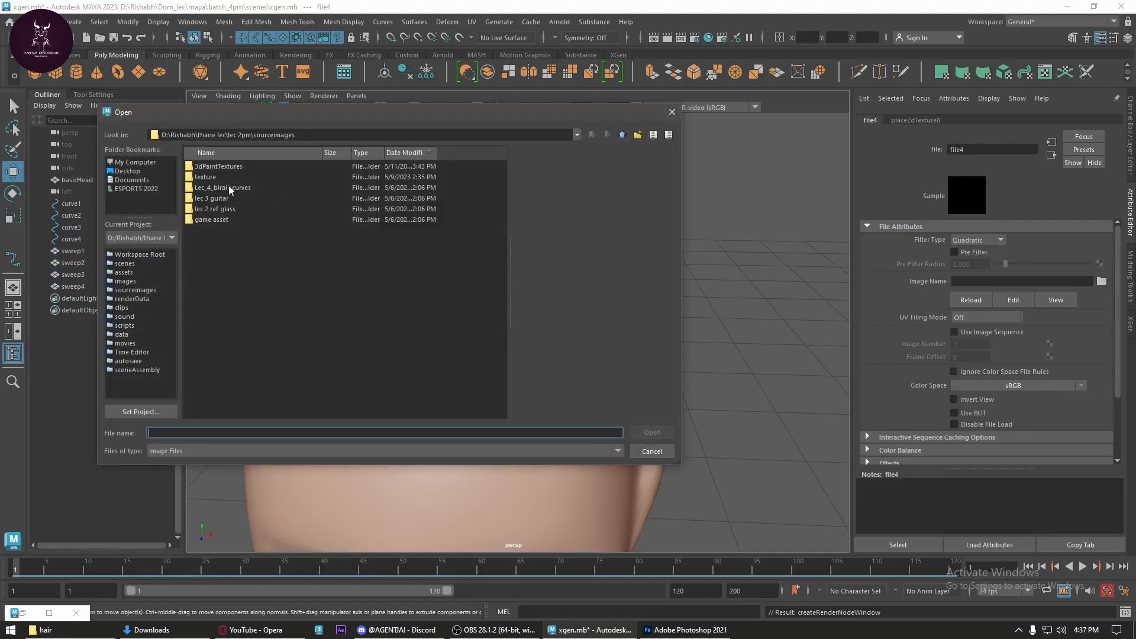
click(620, 136)
click(620, 136)
click(620, 136)
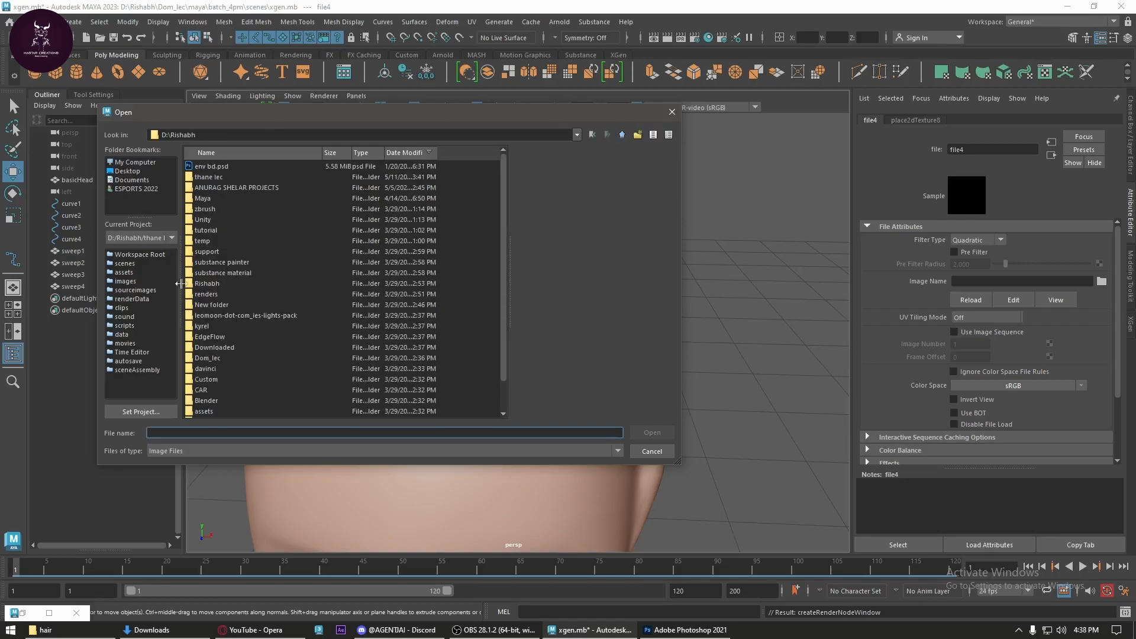
click(216, 240)
click(221, 198)
click(222, 187)
click(211, 251)
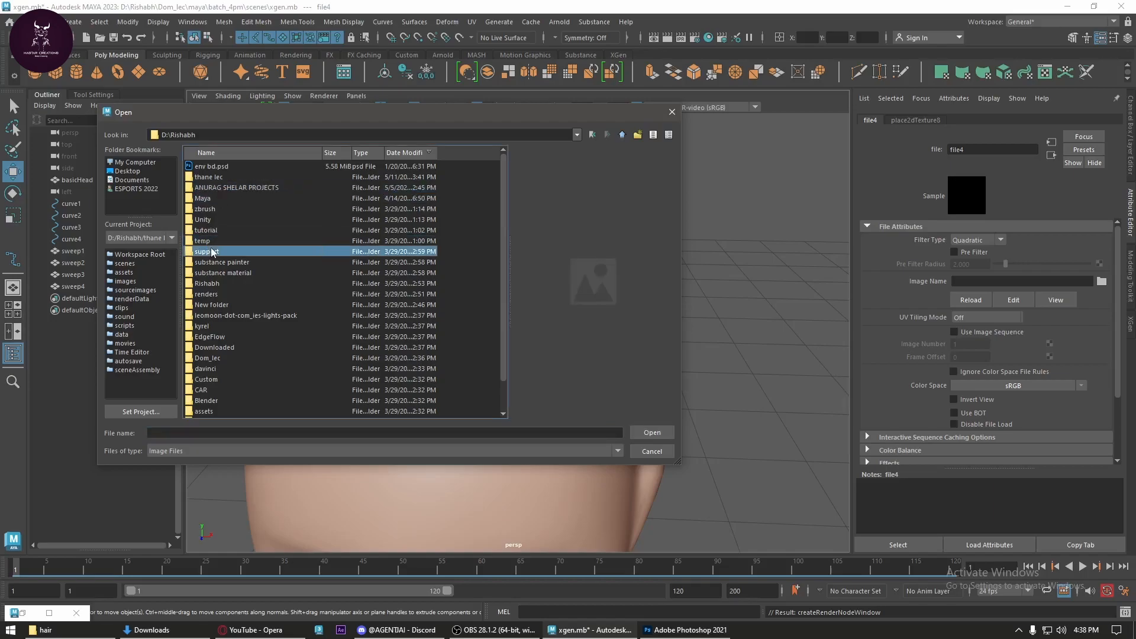
click(213, 294)
- Load hair-base_f.png from the batch_4pm\sourceimages\hair folder into the base color File texture
drag(299, 135, 125, 108)
text(D:\Rishabh\Dom_lec\maya\batch_4pm\sourceimages\hair)
key(Return)
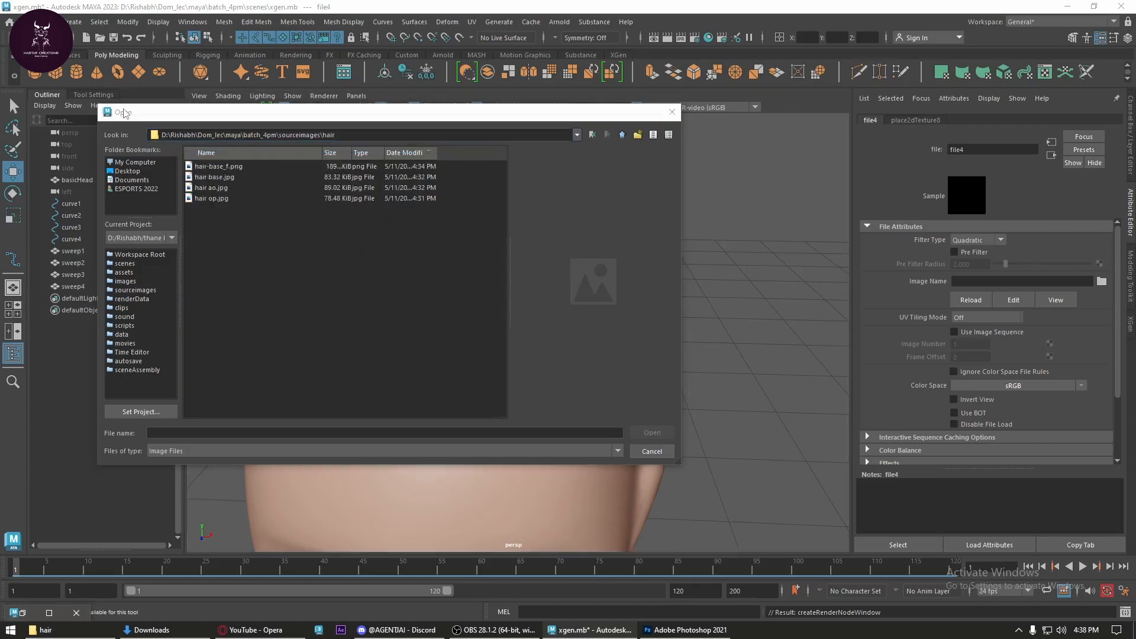
click(248, 168)
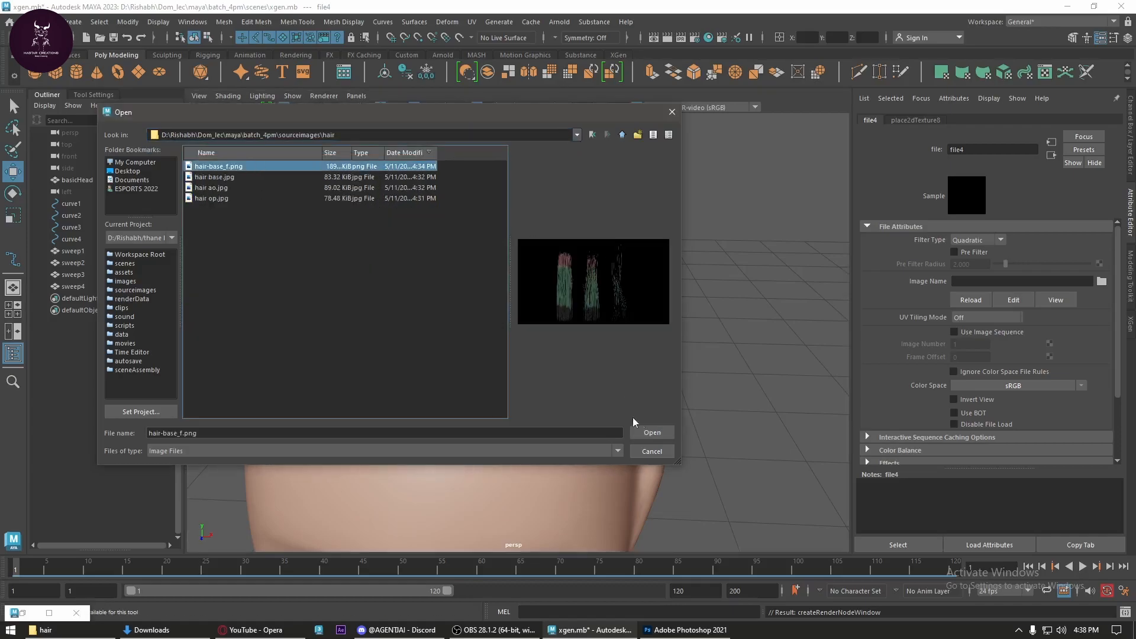
click(653, 434)
- Select hair strip sweep2 and set its aiStandardSurface specular roughness to 0.378
alt+drag(492, 357, 631, 334)
click(560, 272)
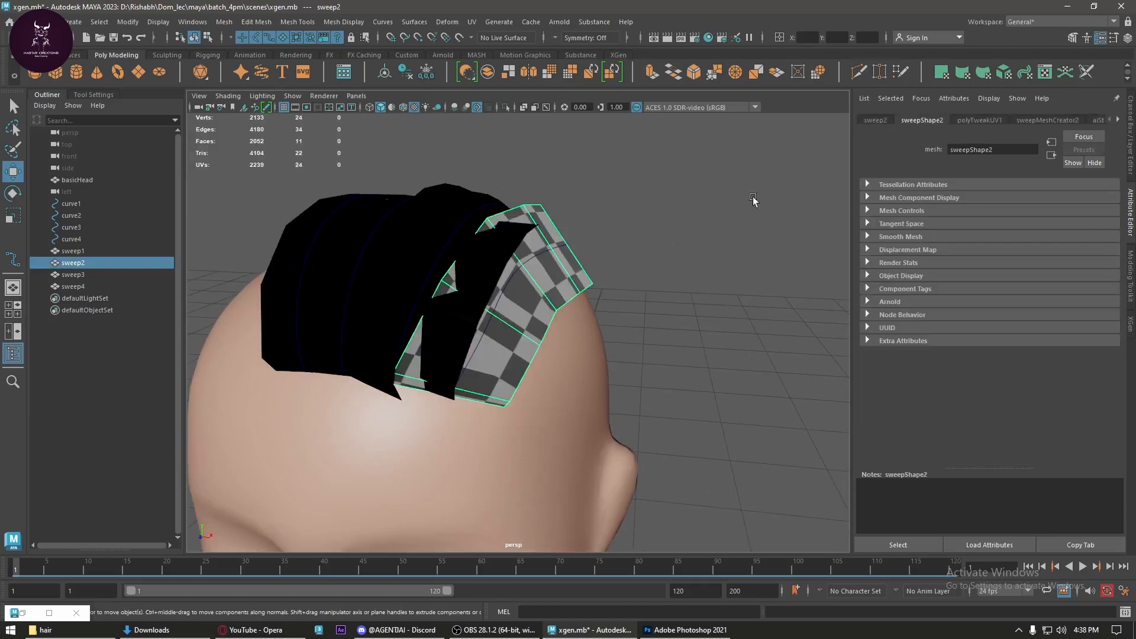
click(1118, 119)
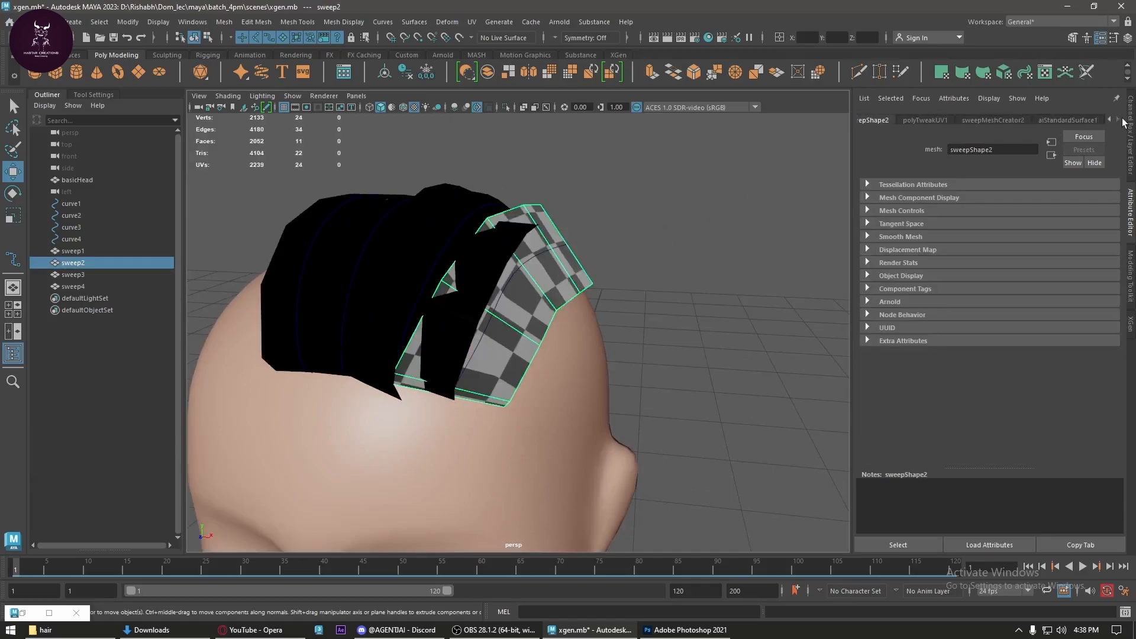
click(1072, 121)
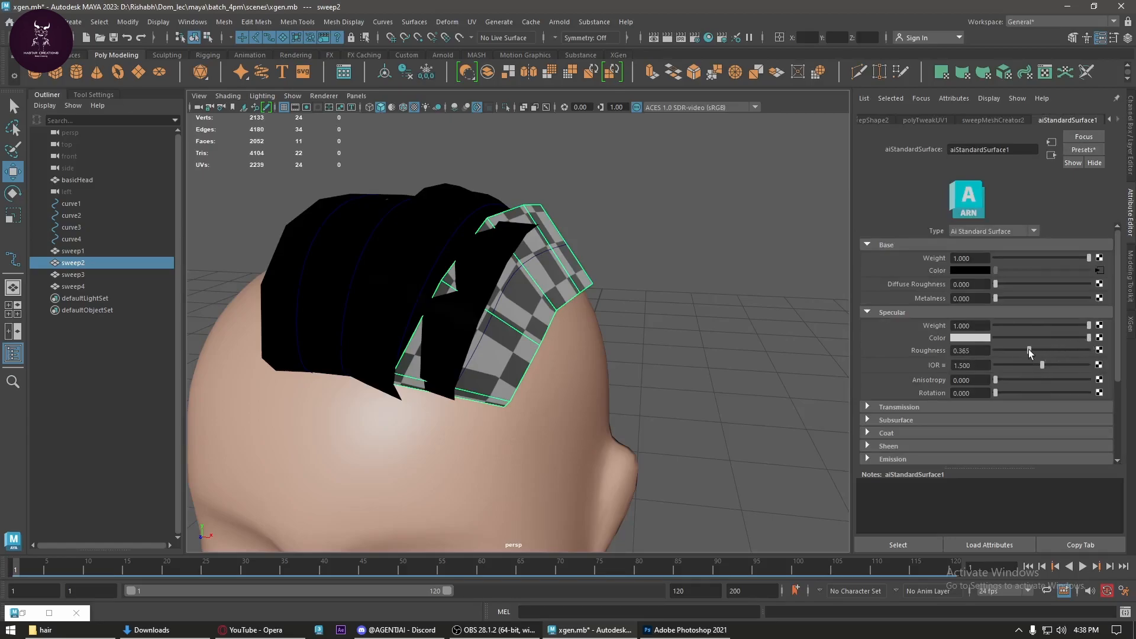
- Connect a File texture to the hair material's geometry opacity and load hair op.jpg from the batch_4pm\sourceimages\hair folder
scroll(1028, 349, down, 3)
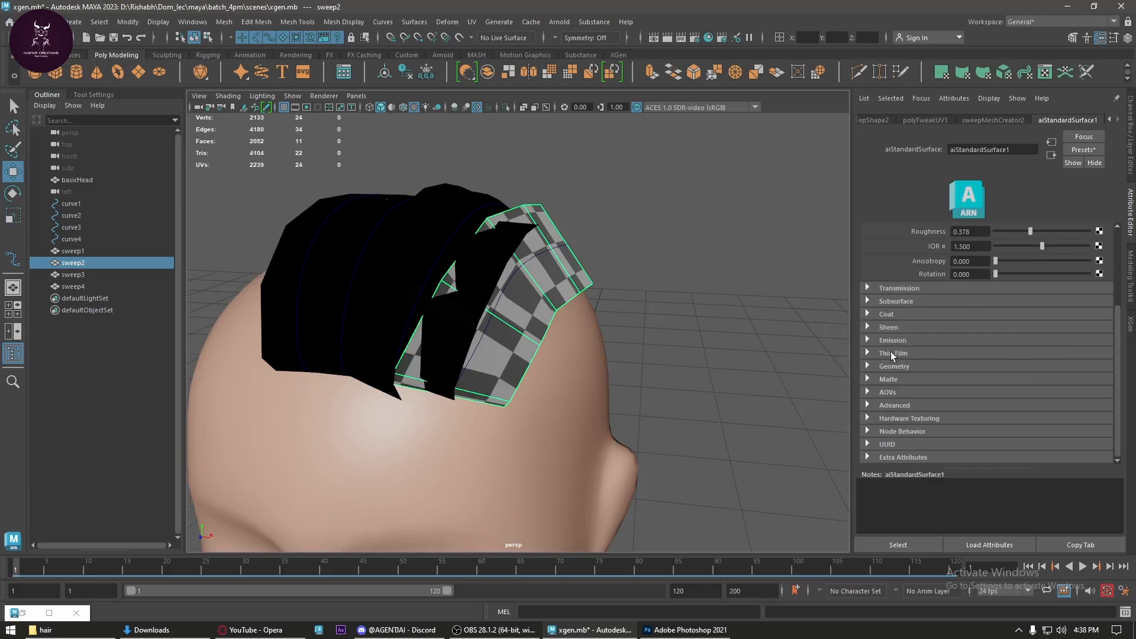
click(884, 367)
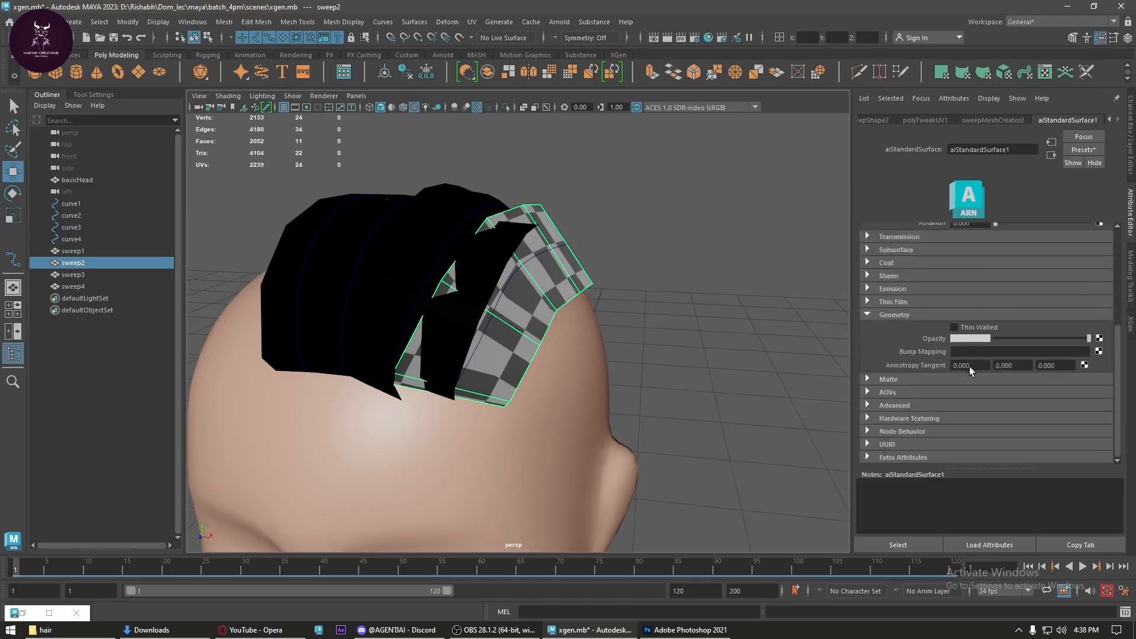
click(1099, 339)
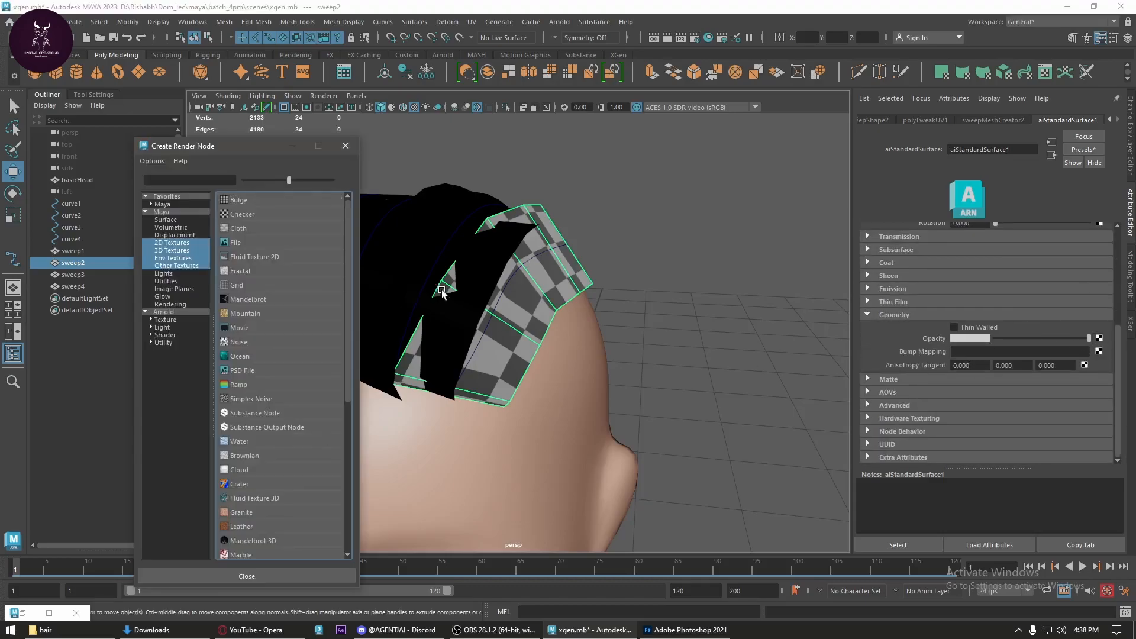
click(235, 242)
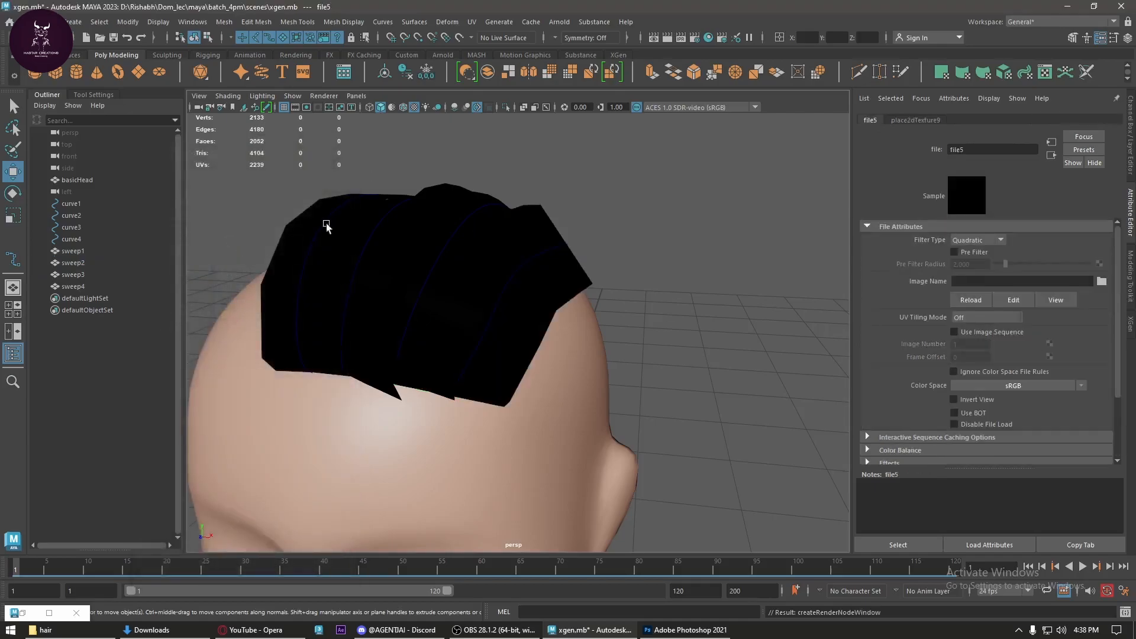
click(1101, 281)
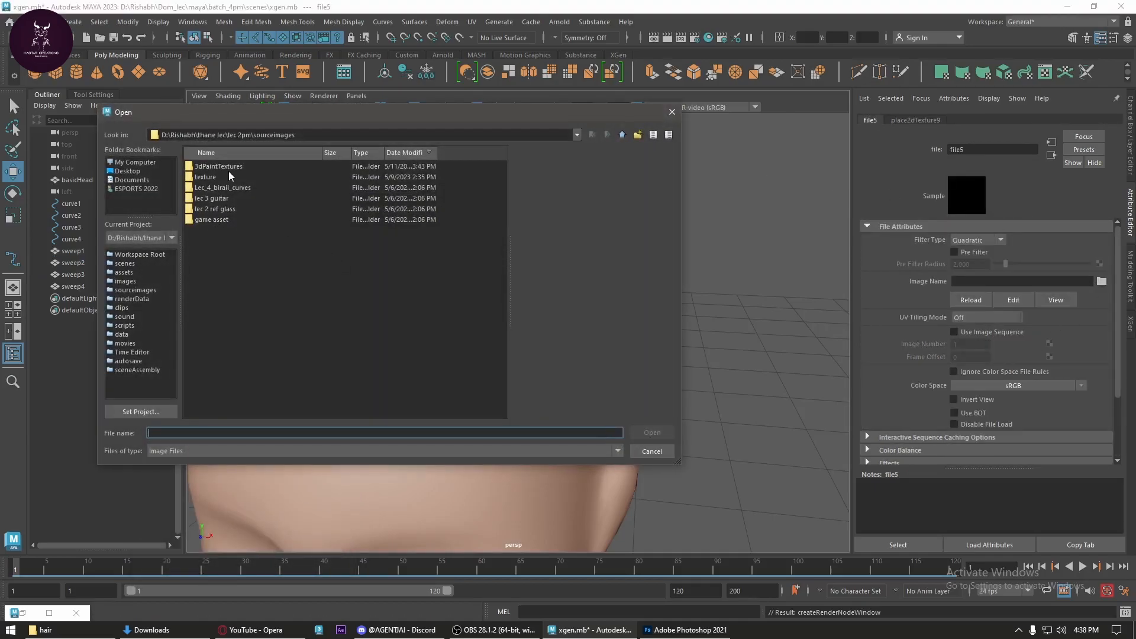
drag(300, 136, 124, 137)
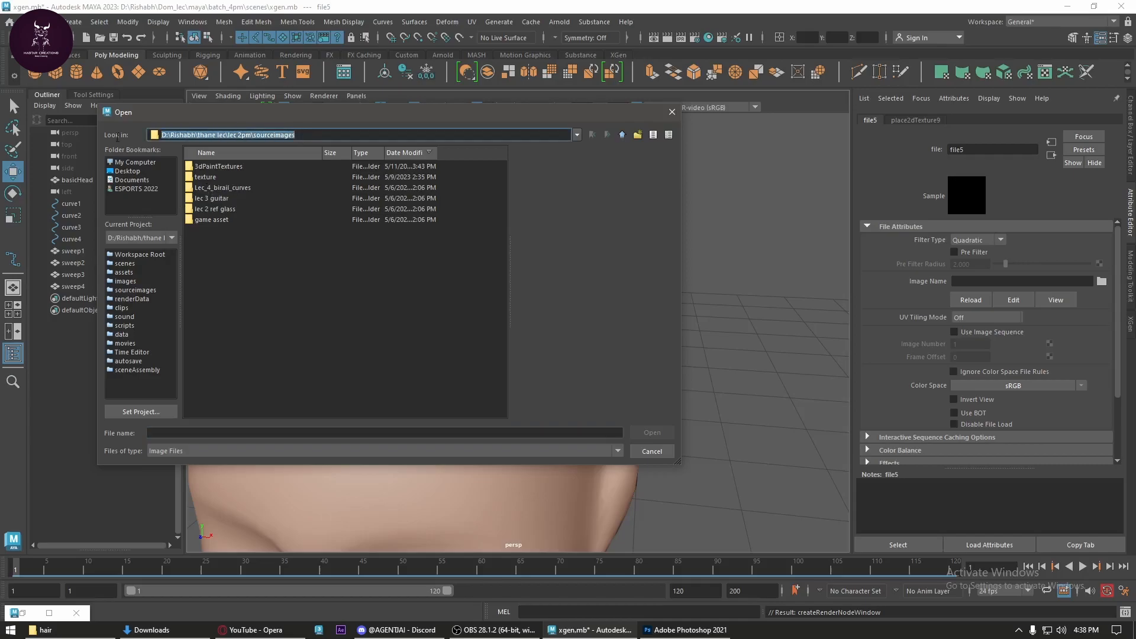
text(D:\Rishabh\Dom_lec\maya\batch_4pm\sourceimages\hair)
key(Return)
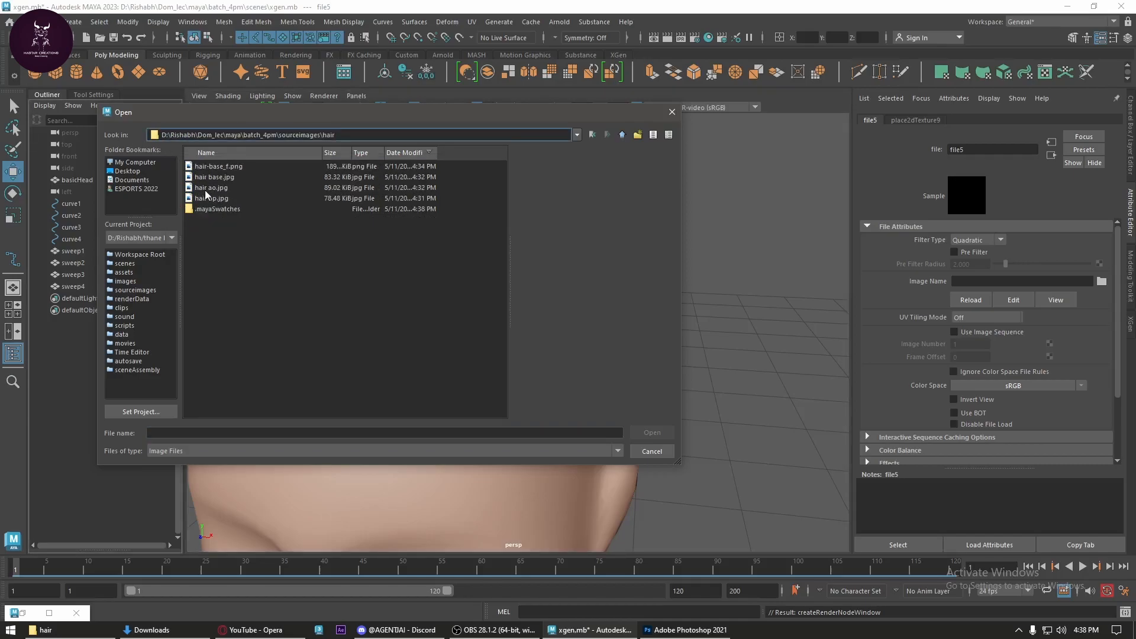
click(230, 199)
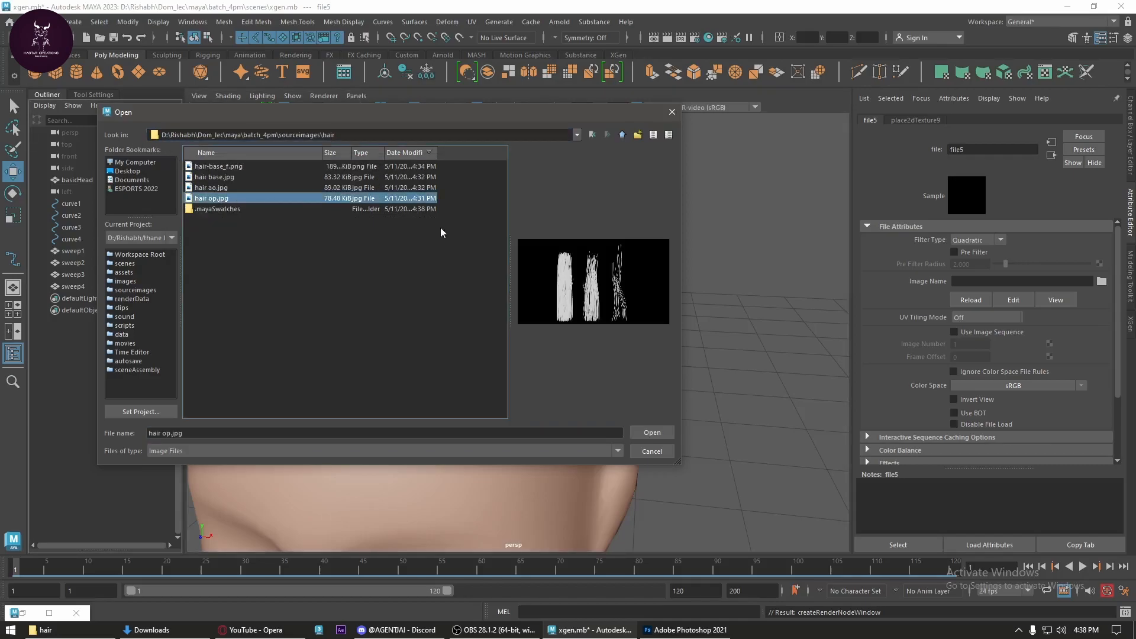
click(667, 432)
- Add an Arnold skydome light and start rendering the scene in the Arnold RenderView
alt+drag(619, 303, 533, 344)
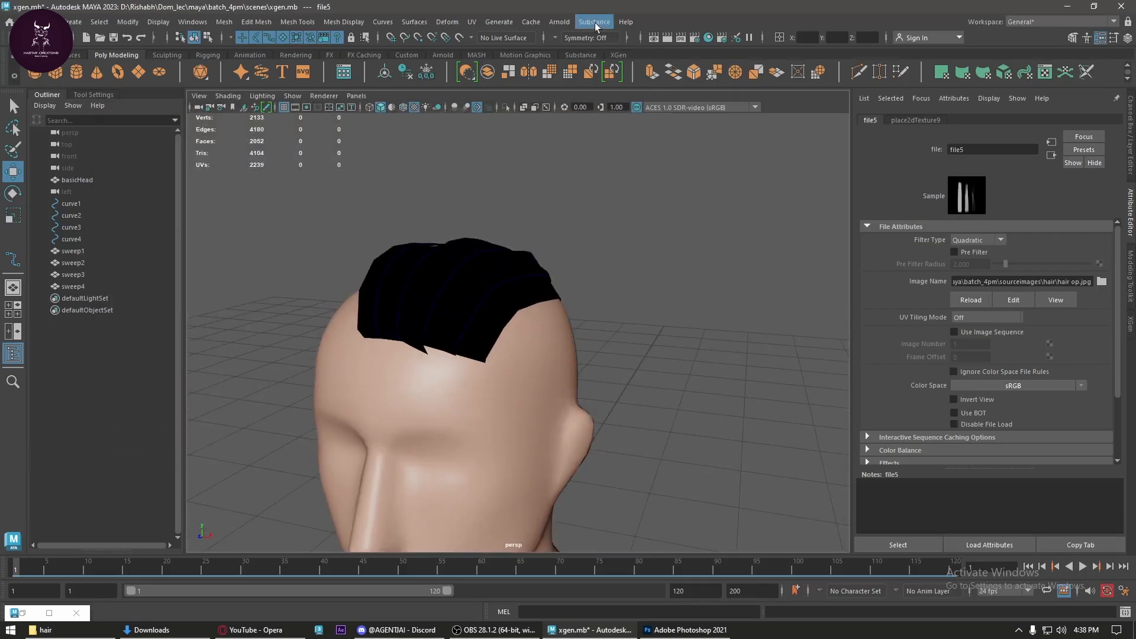
click(559, 22)
mouse_move(570, 84)
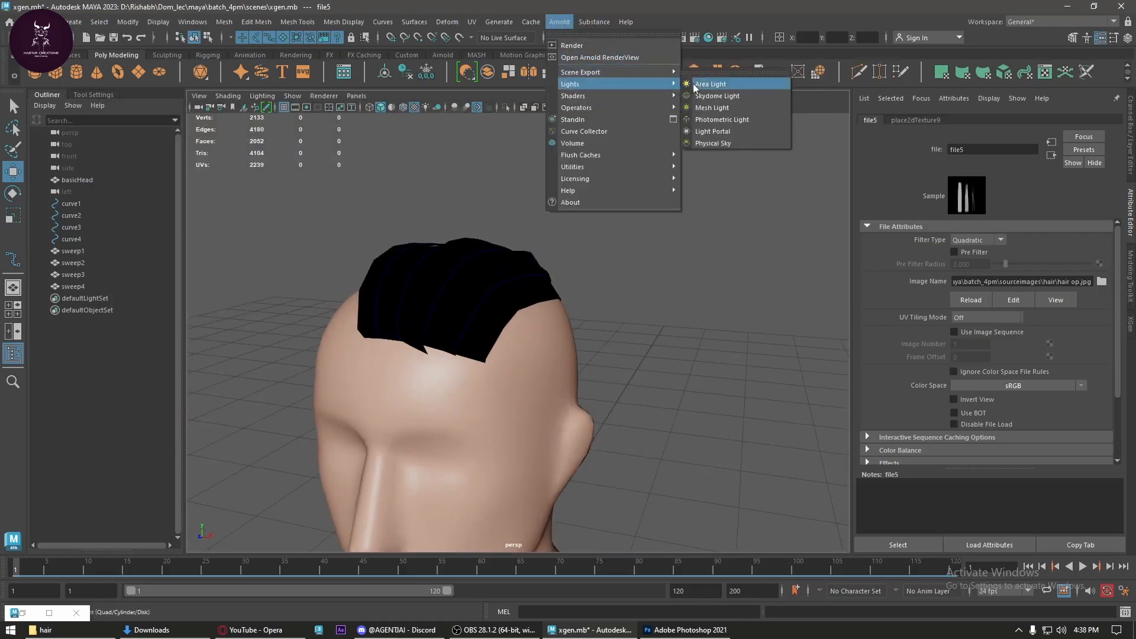
click(710, 96)
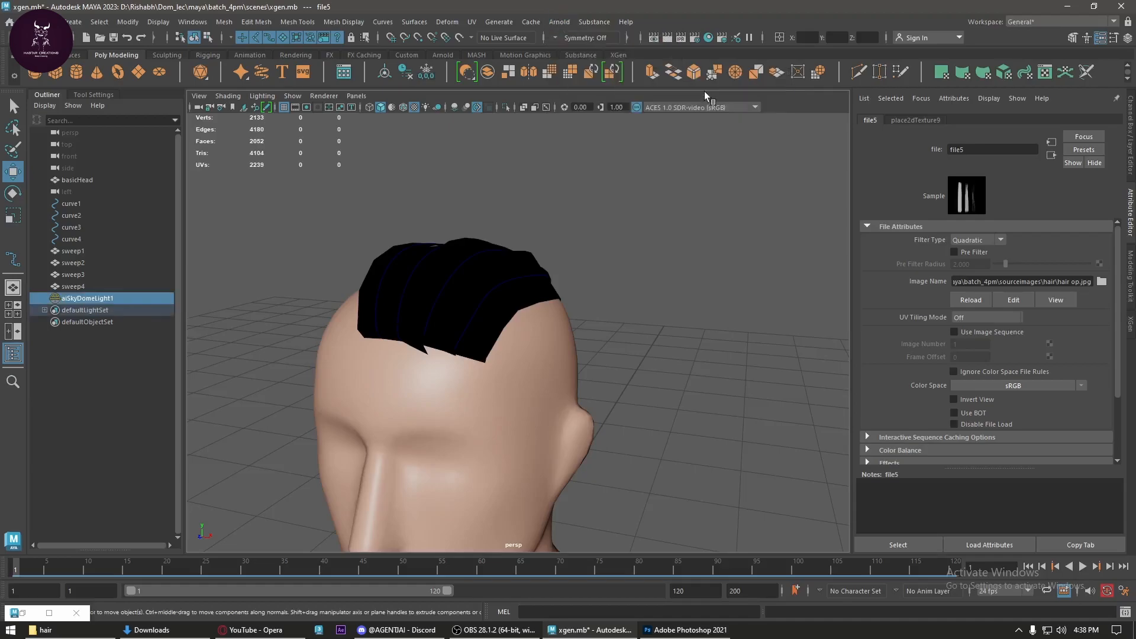
click(568, 22)
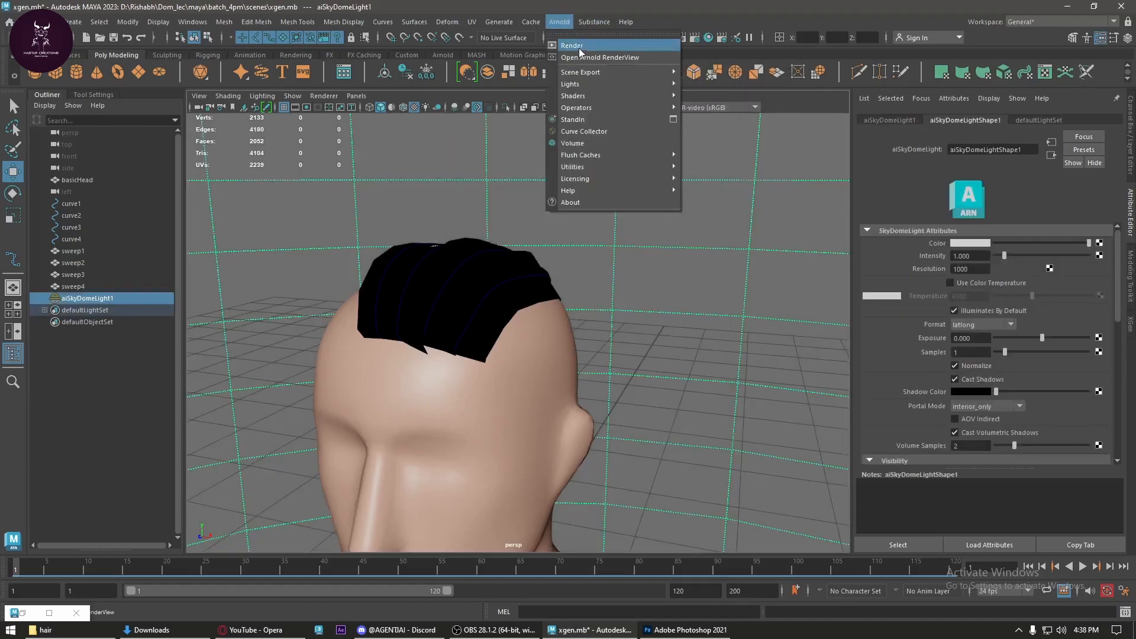
click(580, 56)
click(414, 40)
- Select the head and all hair strips, then delete their history and freeze their transformations
alt+middle_drag(540, 236, 692, 265)
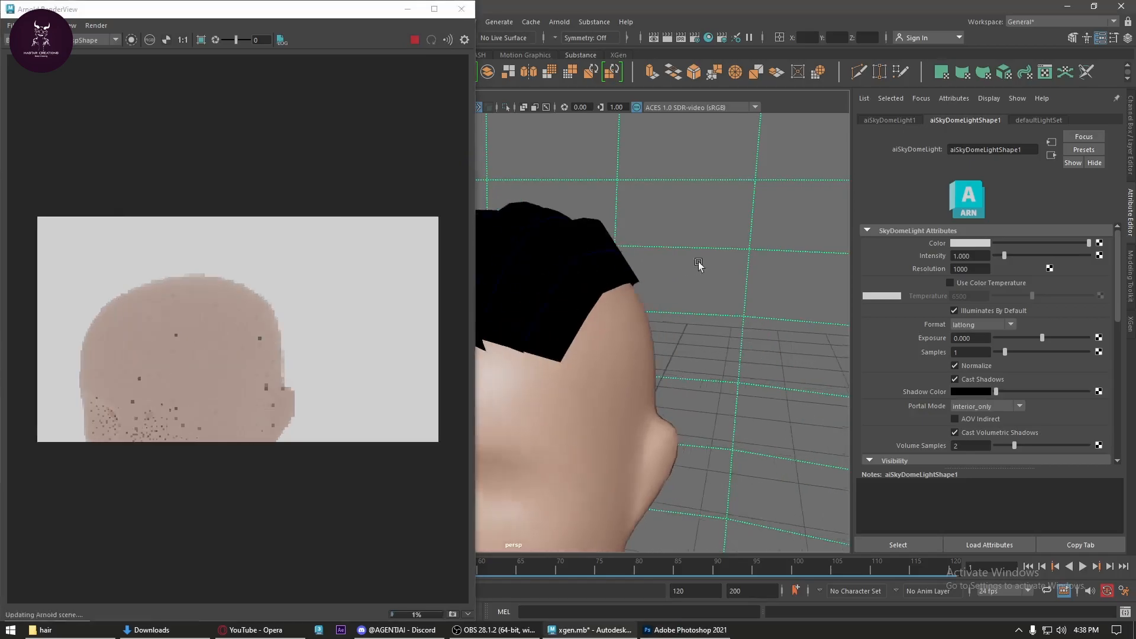
alt+drag(693, 265, 615, 279)
click(694, 287)
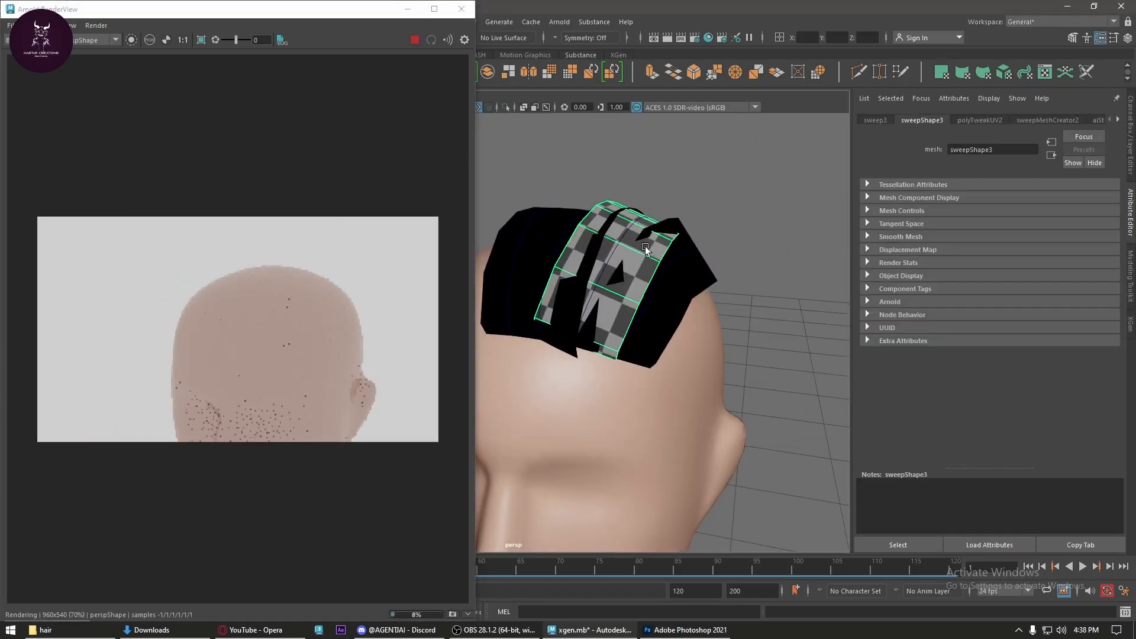
drag(616, 244, 548, 242)
alt+drag(548, 243, 613, 253)
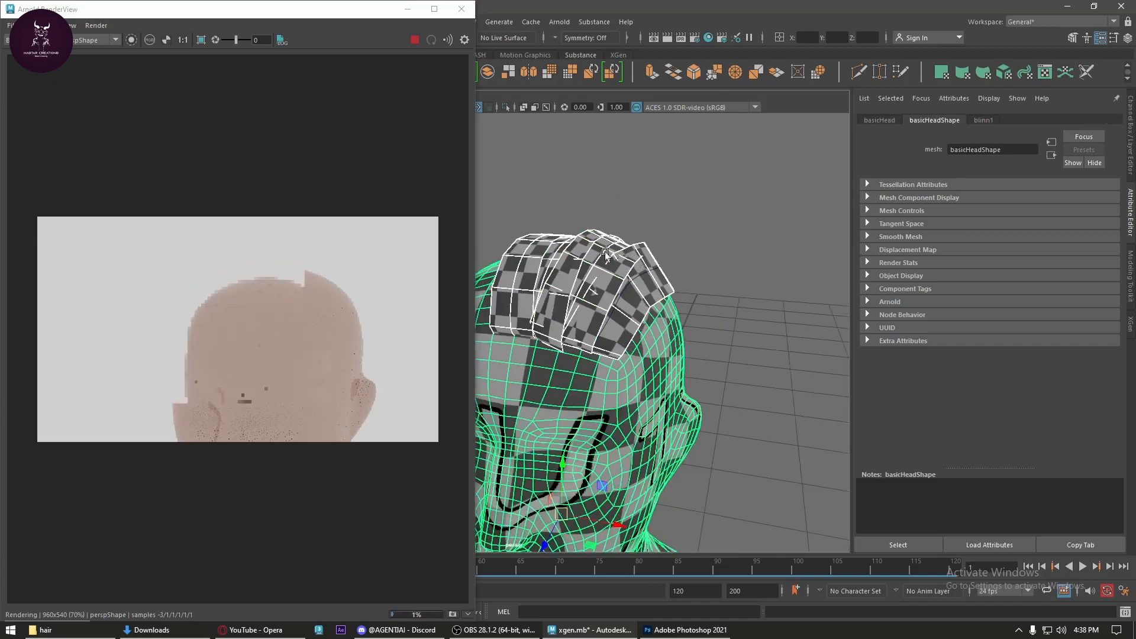
alt+middle_drag(613, 253, 727, 269)
drag(365, 10, 337, 96)
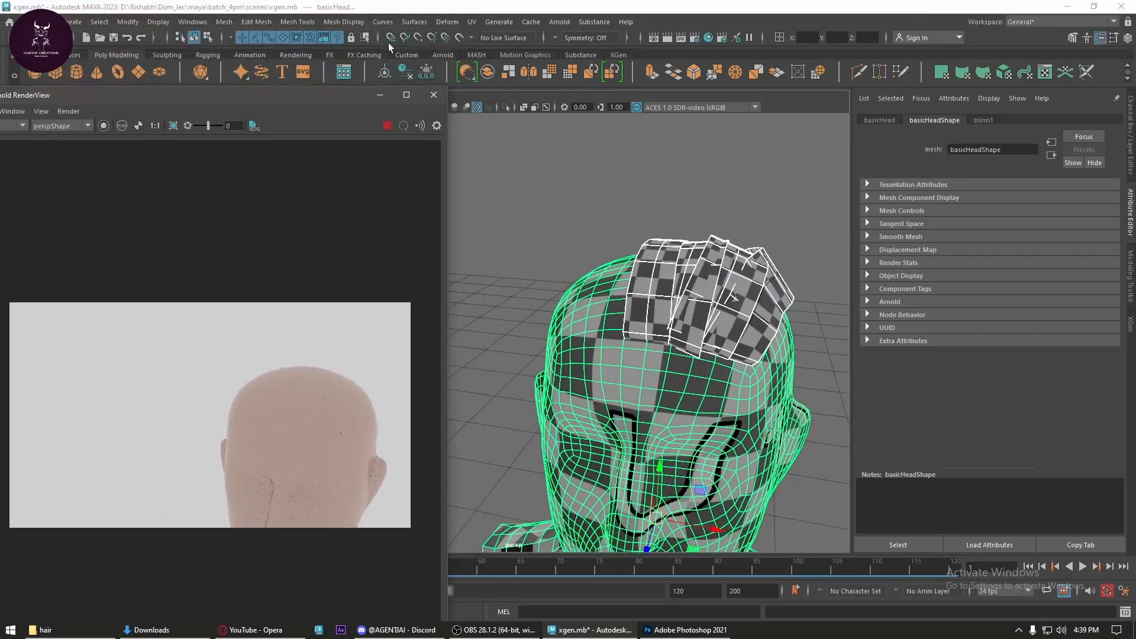
click(408, 70)
click(424, 70)
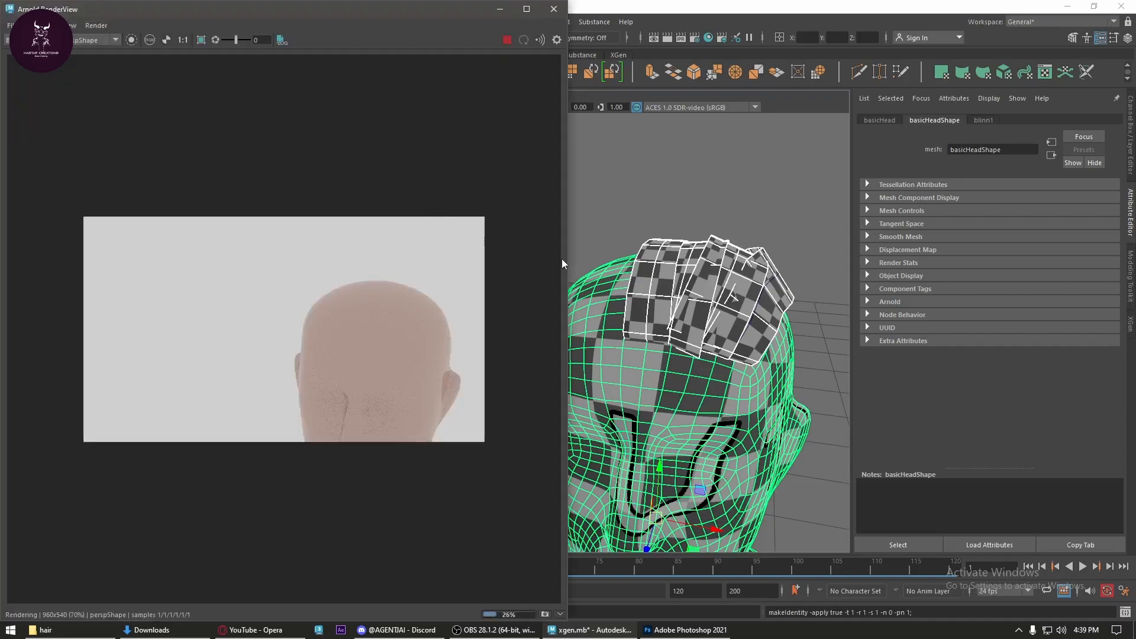
- Break the File texture connection on the opacity of strip sweep2's aiStandardSurface material
click(984, 120)
scroll(741, 243, up, 5)
click(765, 267)
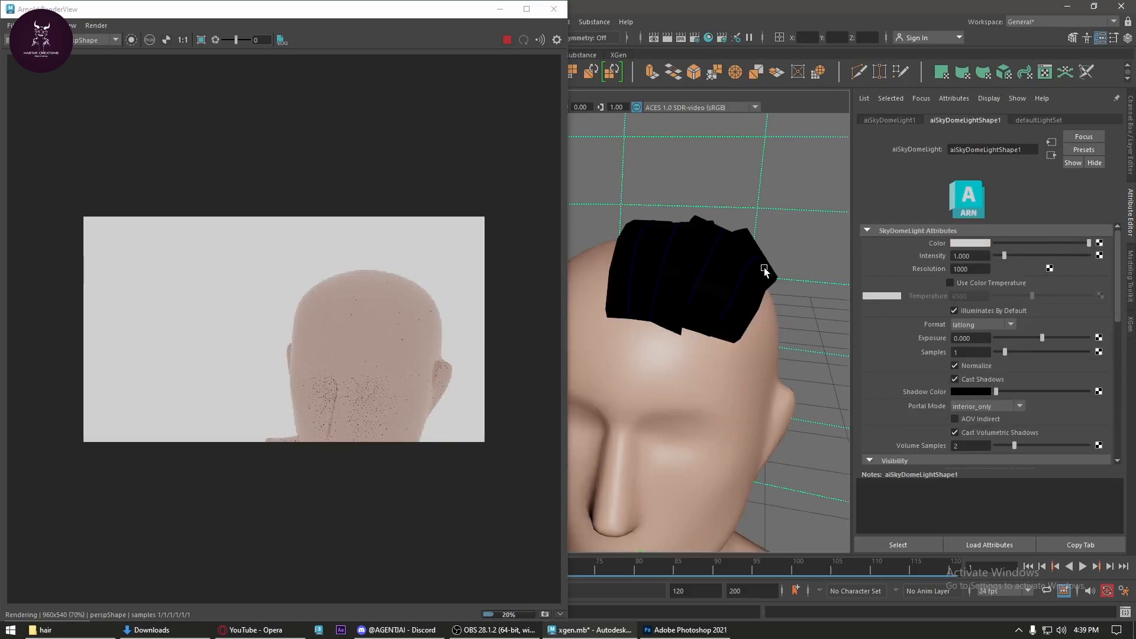
alt+drag(741, 293, 734, 267)
click(985, 120)
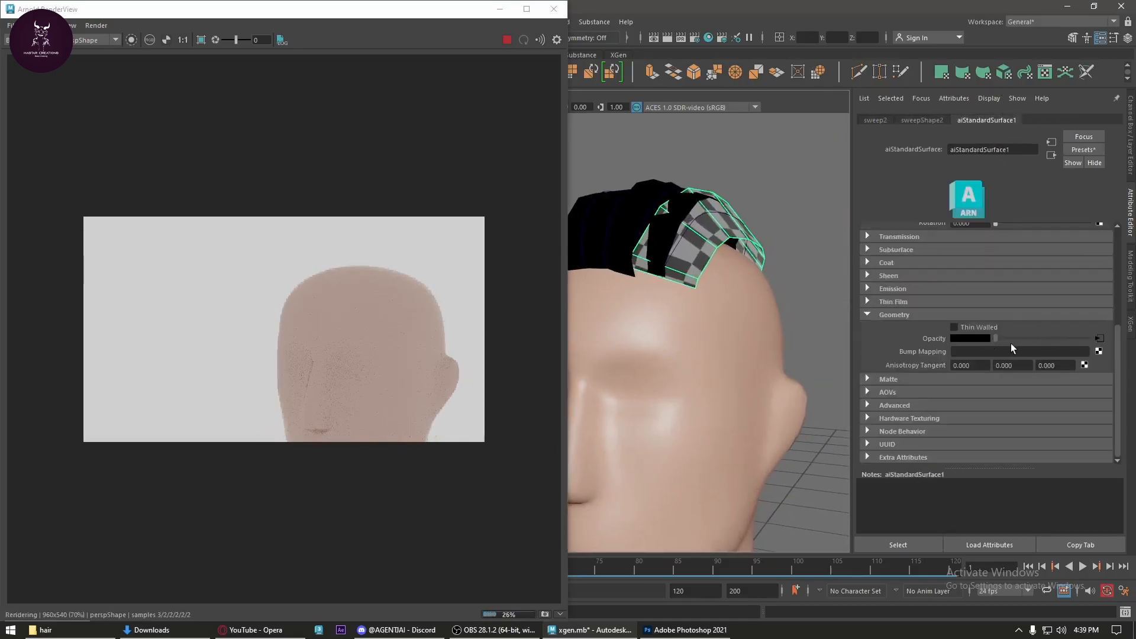
scroll(1006, 342, up, 5)
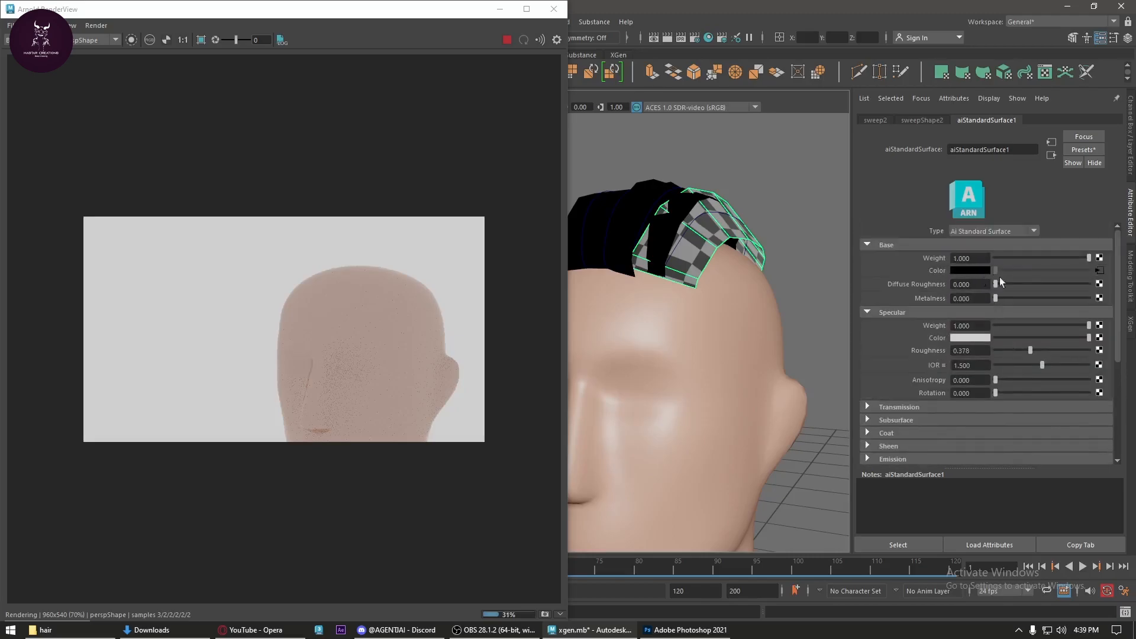
scroll(1024, 360, down, 5)
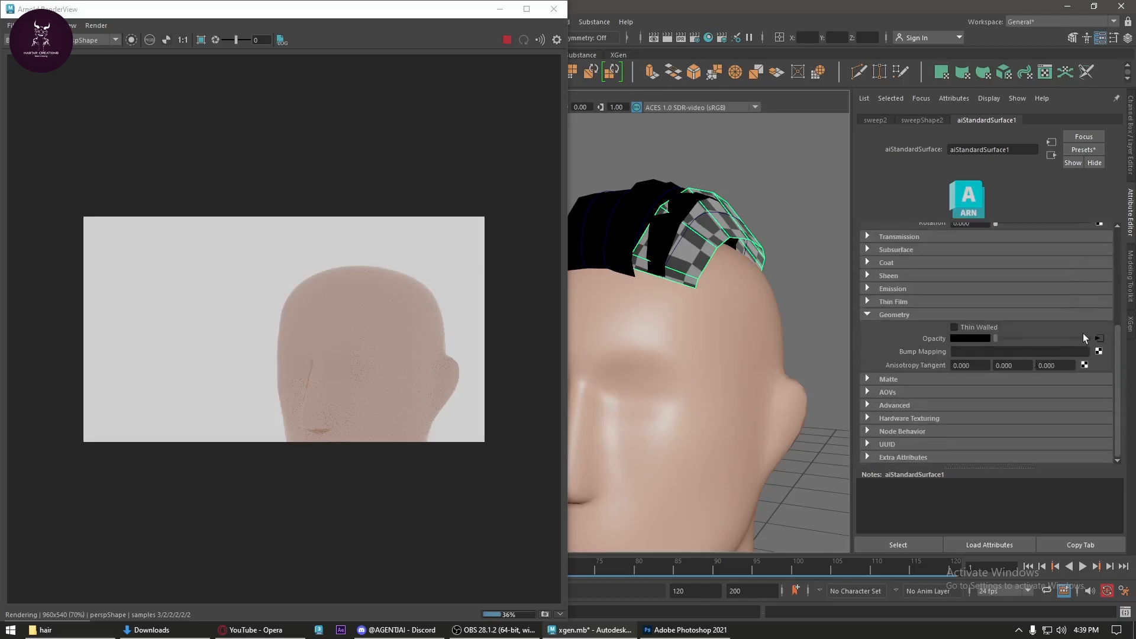
right_click(925, 340)
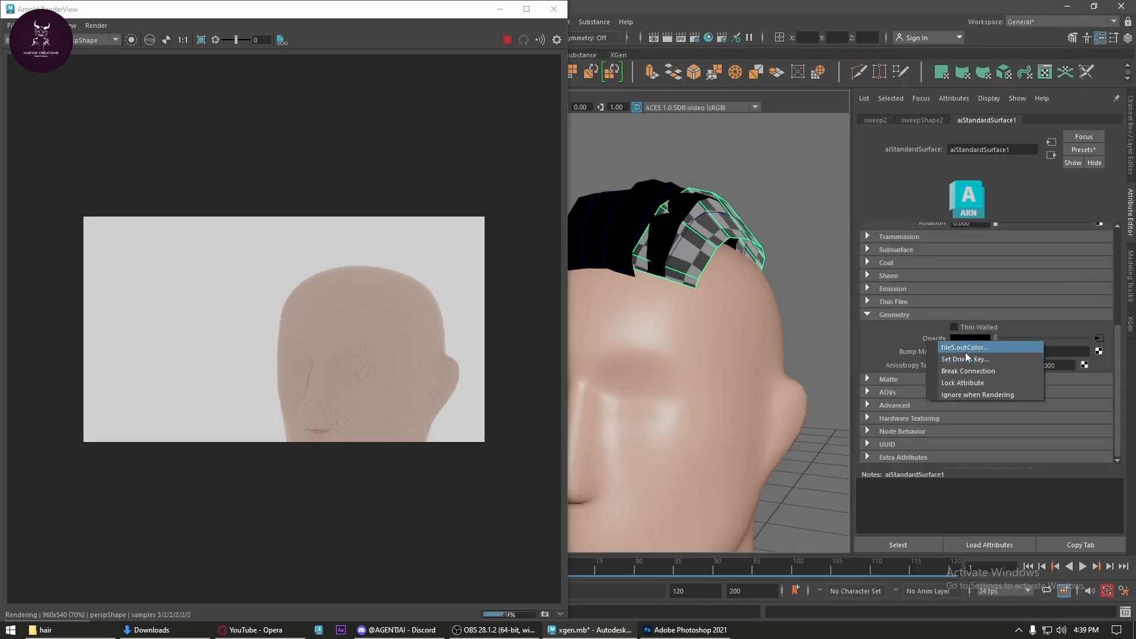
click(969, 371)
- Minimise the Arnold RenderView and inspect the hair strips with the default material display switched on and off
alt+drag(745, 335, 675, 228)
click(760, 201)
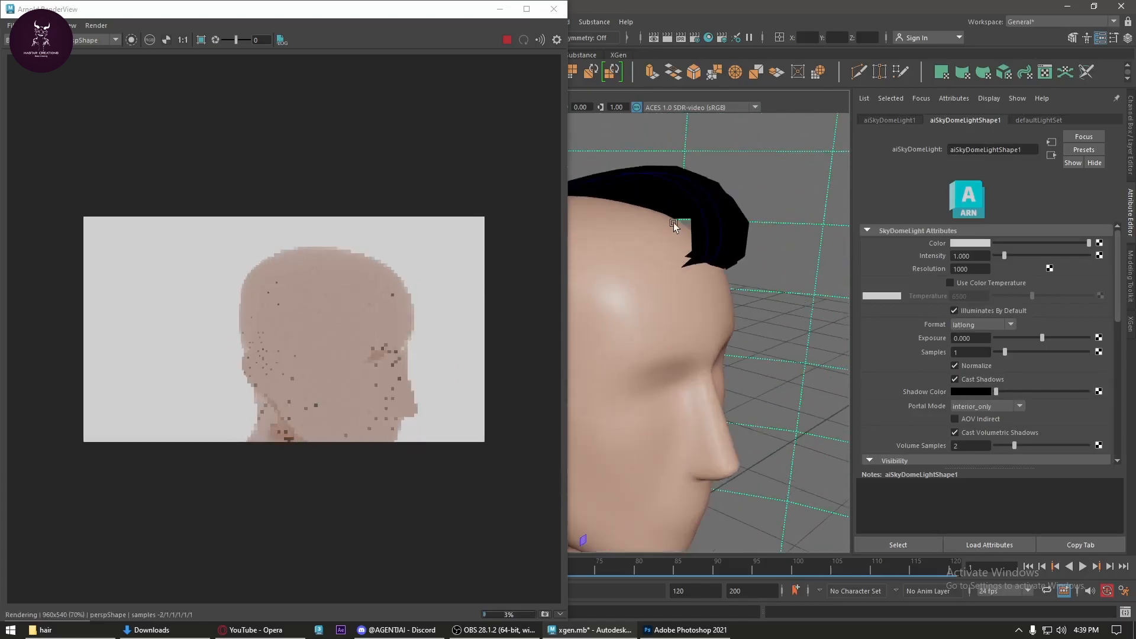
click(500, 9)
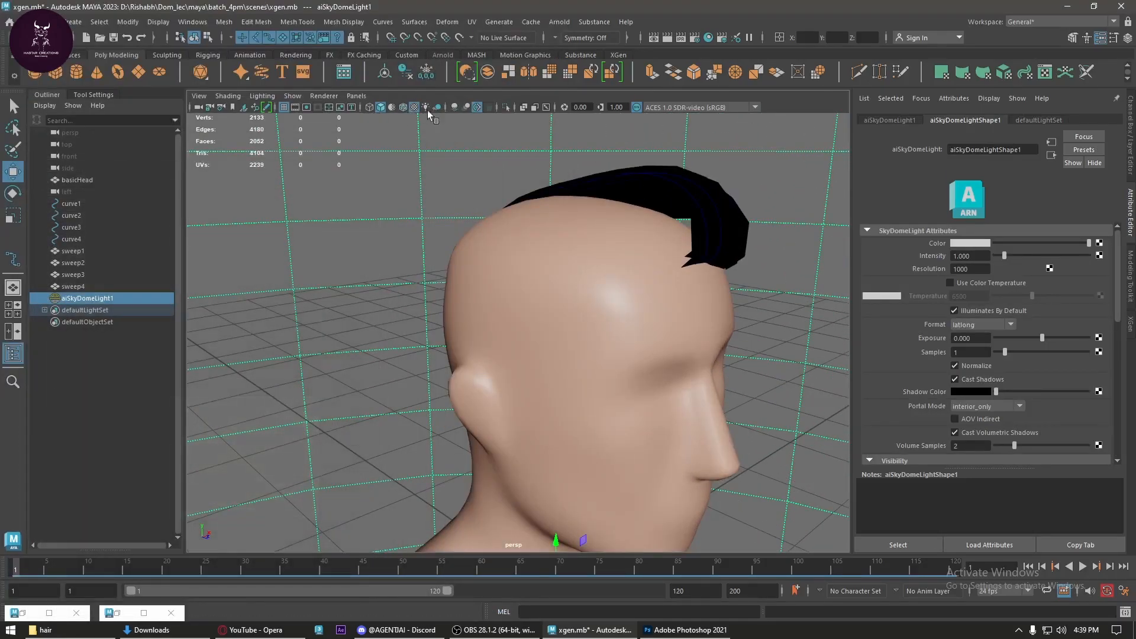
alt+drag(680, 228, 530, 239)
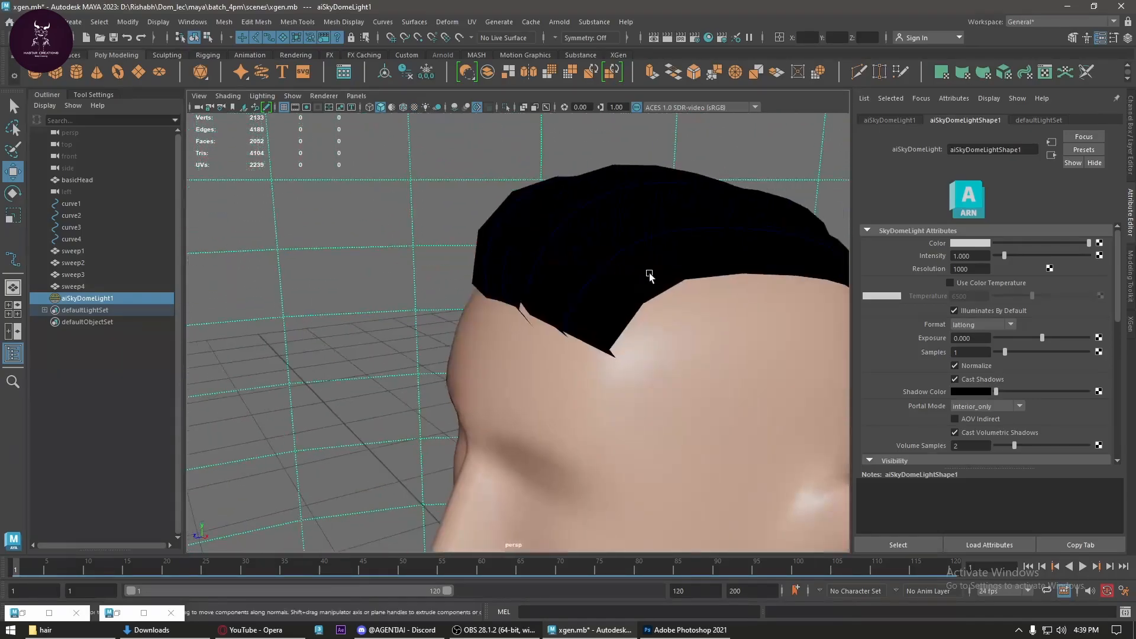
click(392, 108)
mouse_move(592, 266)
alt+mouse_down()
mouse_move(654, 274)
mouse_move(677, 253)
mouse_move(539, 245)
mouse_move(520, 261)
mouse_move(647, 315)
mouse_move(520, 246)
mouse_move(594, 338)
mouse_move(535, 284)
mouse_move(599, 319)
mouse_move(500, 123)
alt+mouse_up()
click(392, 108)
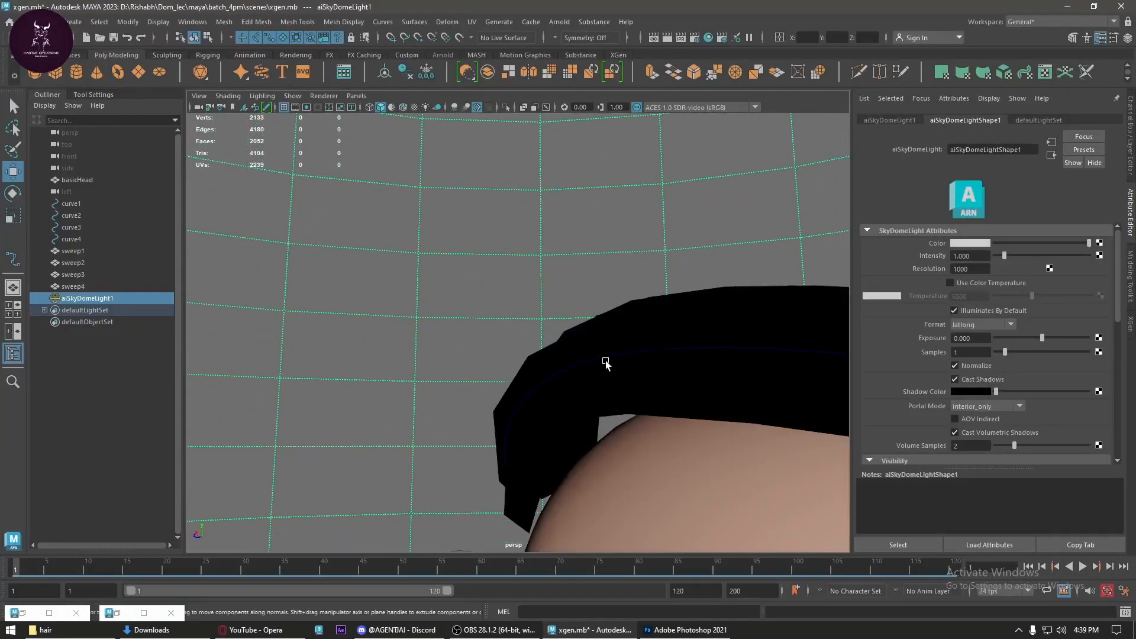
- Try changing the normal of one face on hair strip sweep2, compare it through undo and redo, and undo it
alt+drag(601, 363, 685, 363)
mouse_move(680, 353)
right_down()
mouse_move(661, 340)
mouse_move(715, 360)
mouse_move(772, 356)
right_up()
click(659, 343)
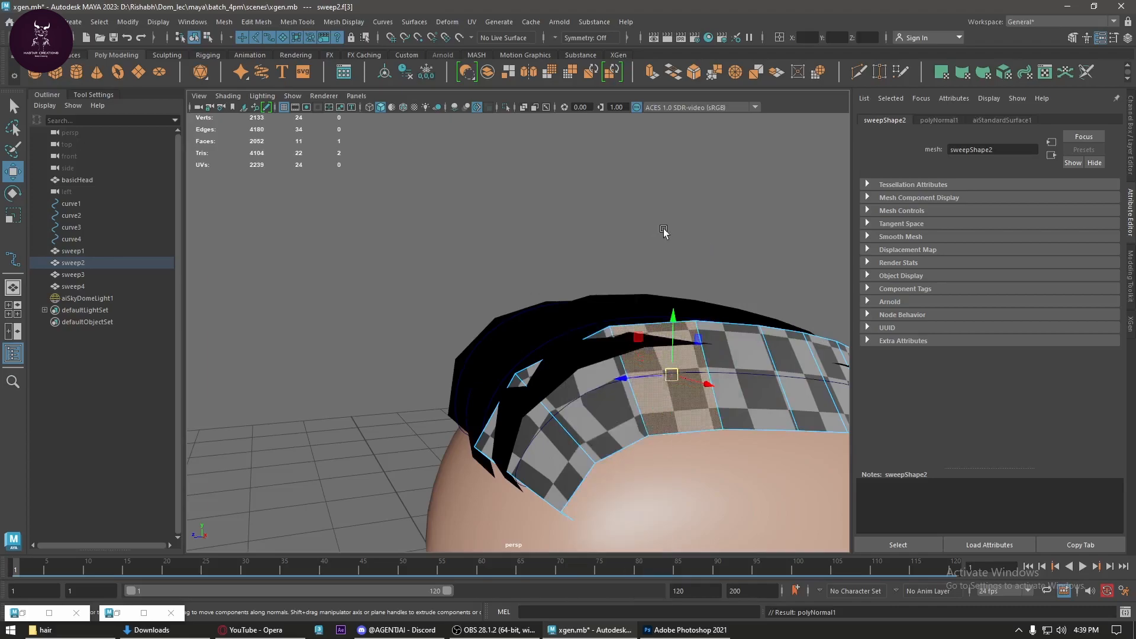
key(ctrl+z)
key(ctrl+z)
key(shift+z)
key(shift+z)
key(ctrl+z)
key(ctrl+z)
key(shift+z)
key(shift+z)
key(ctrl+z)
key(ctrl+z)
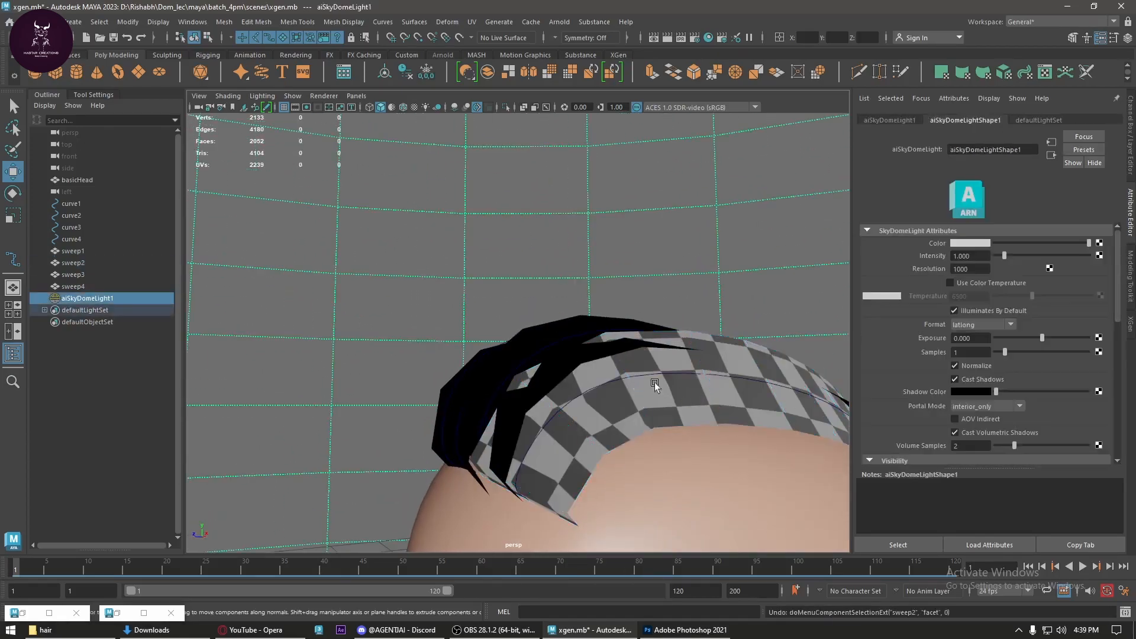
- Return to object mode, select hair strip sweep2 and review its aiStandardSurface settings
alt+right_drag(662, 385, 582, 388)
alt+drag(583, 389, 559, 335)
right_drag(606, 286, 587, 356)
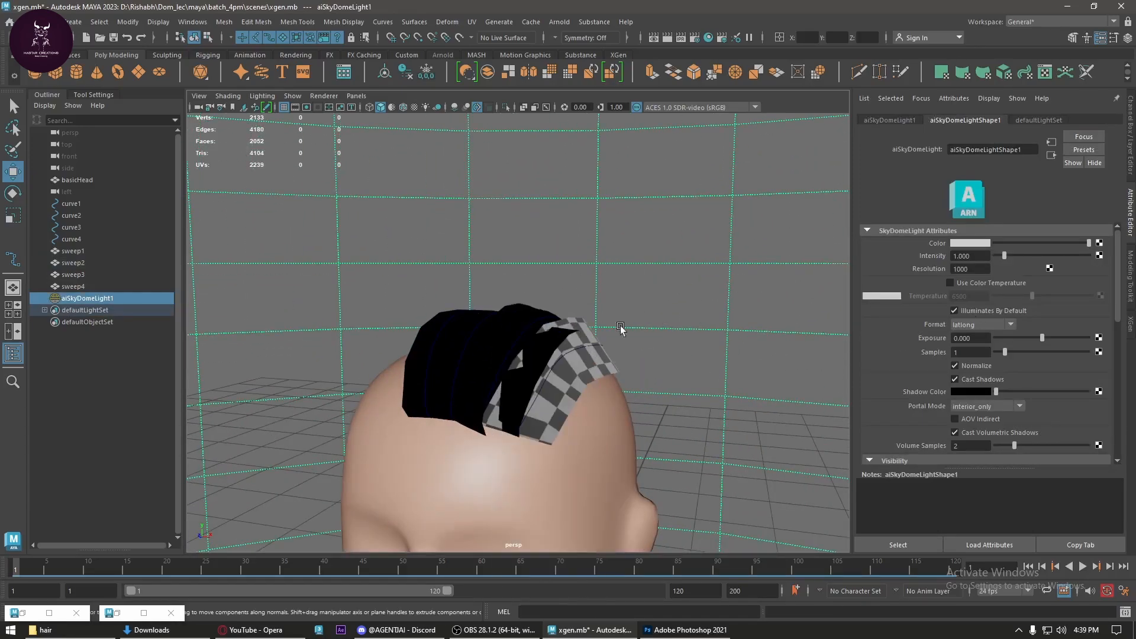
click(583, 379)
click(998, 119)
scroll(703, 290, down, 3)
- Delete history and freeze transformations on the selected hair geometry again, then select only strip sweep2
drag(704, 266, 447, 409)
click(409, 73)
click(424, 74)
click(611, 354)
scroll(608, 357, up, 3)
click(581, 359)
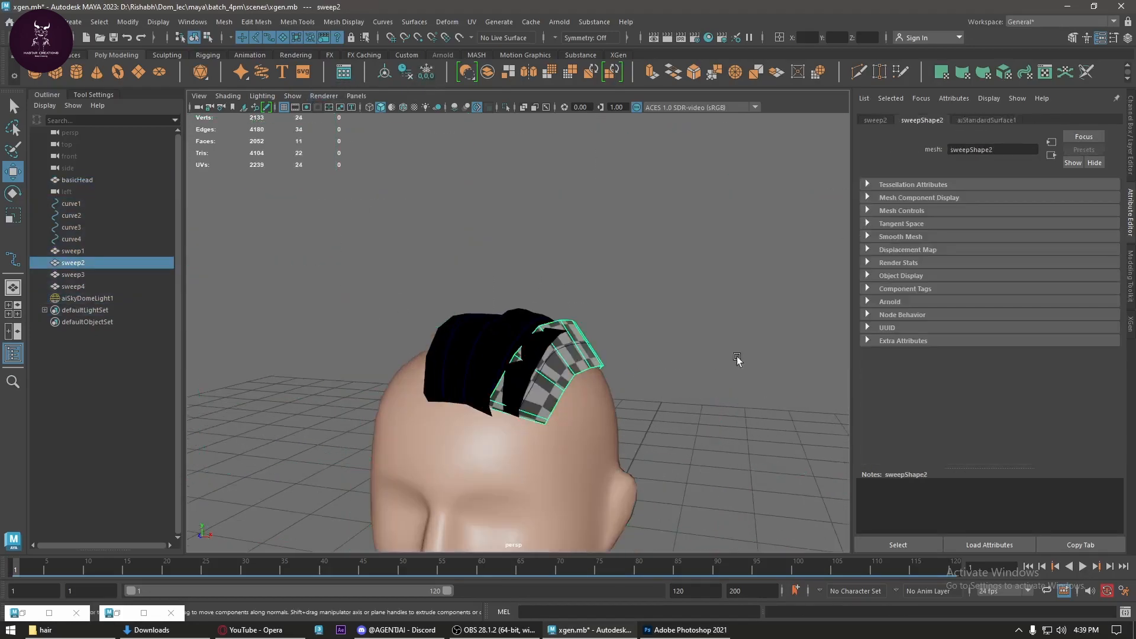
- Raise the opacity of aiStandardSurface1 to full white, and close the UV Editor to clear the checker preview from the strips
click(996, 121)
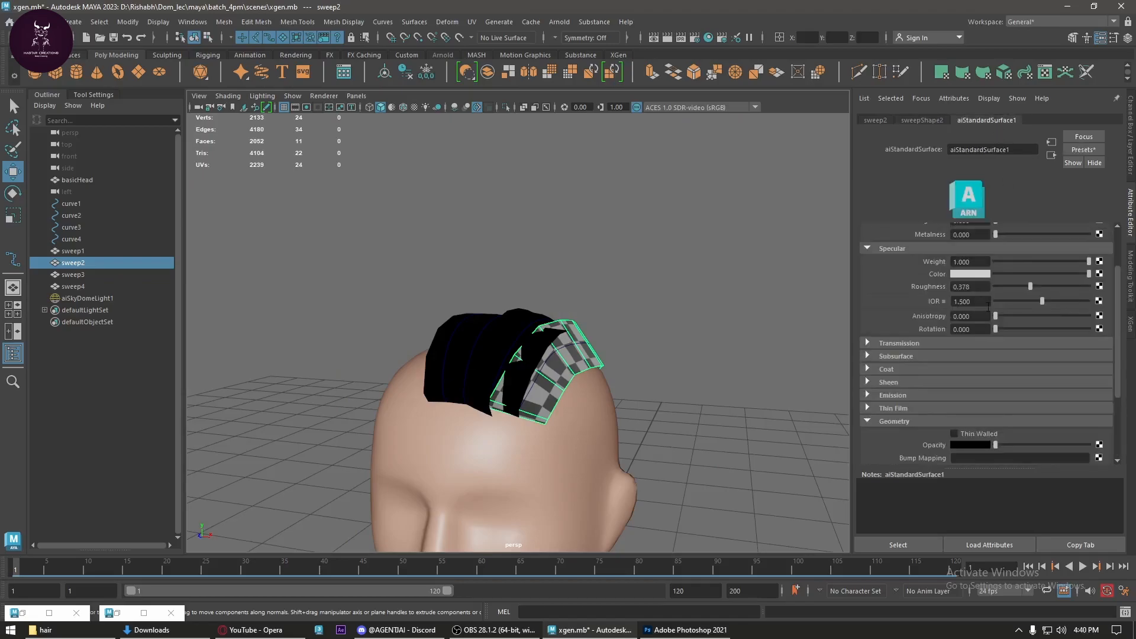
drag(996, 445, 1134, 453)
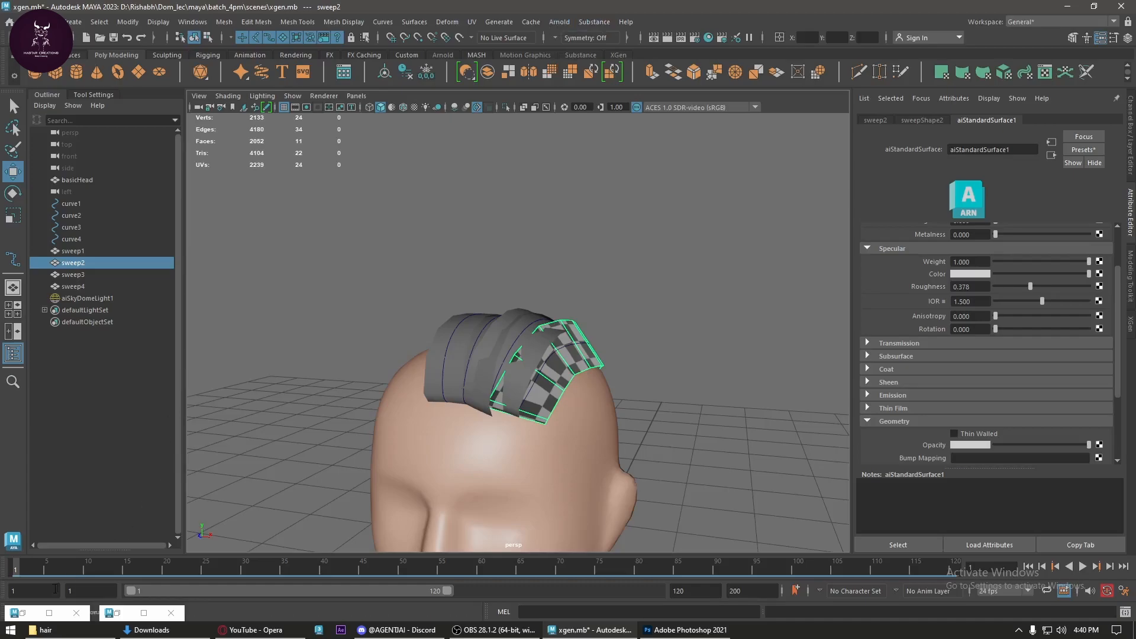
click(23, 612)
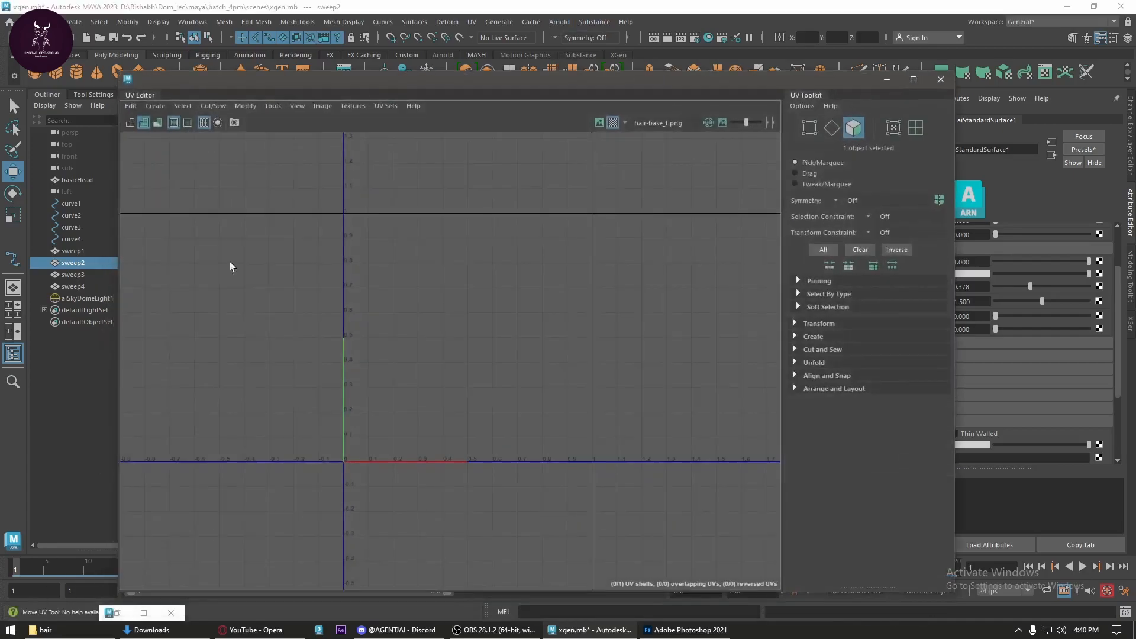
click(940, 82)
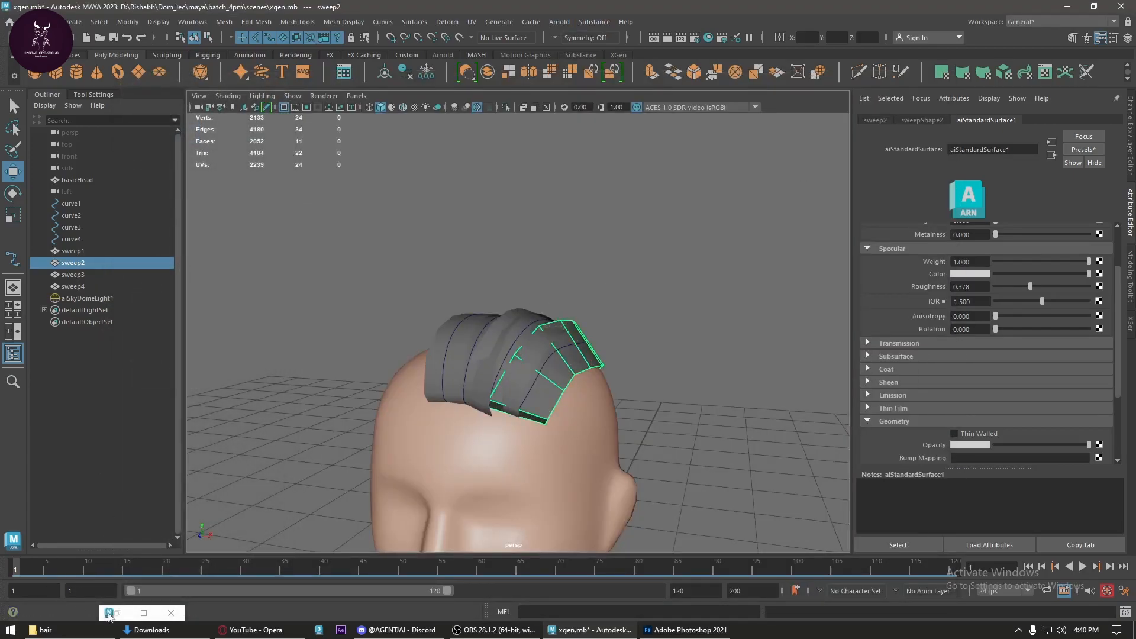
- Select all four hair strips and show their UVs in the UV Editor over the hair-base_f.png texture
scroll(497, 335, up, 2)
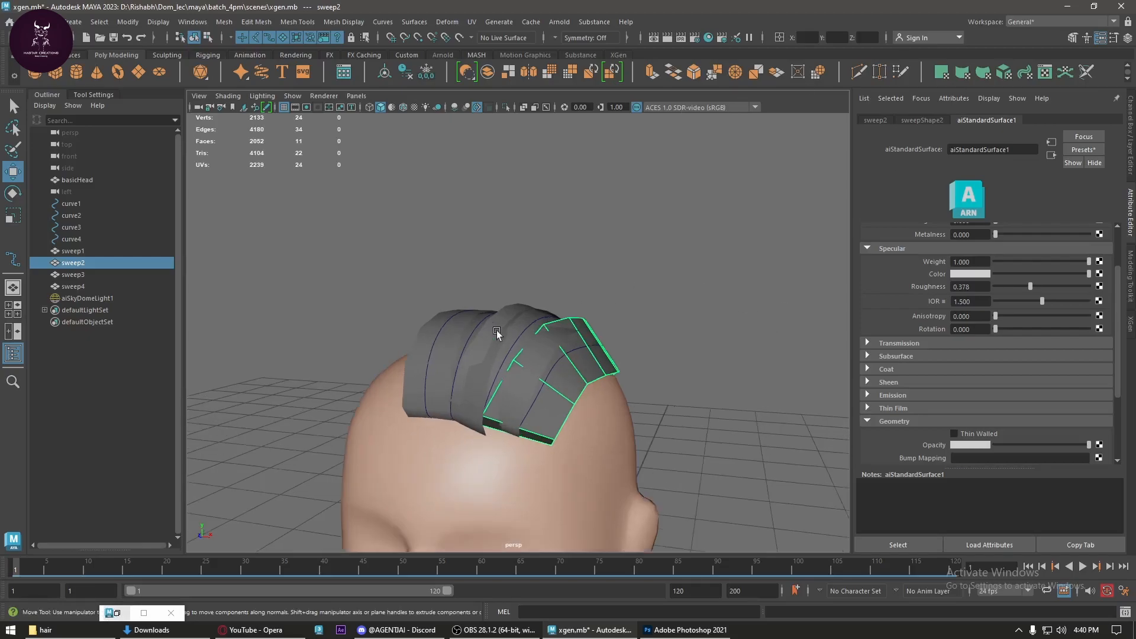
shift+click(444, 361)
shift+click(489, 358)
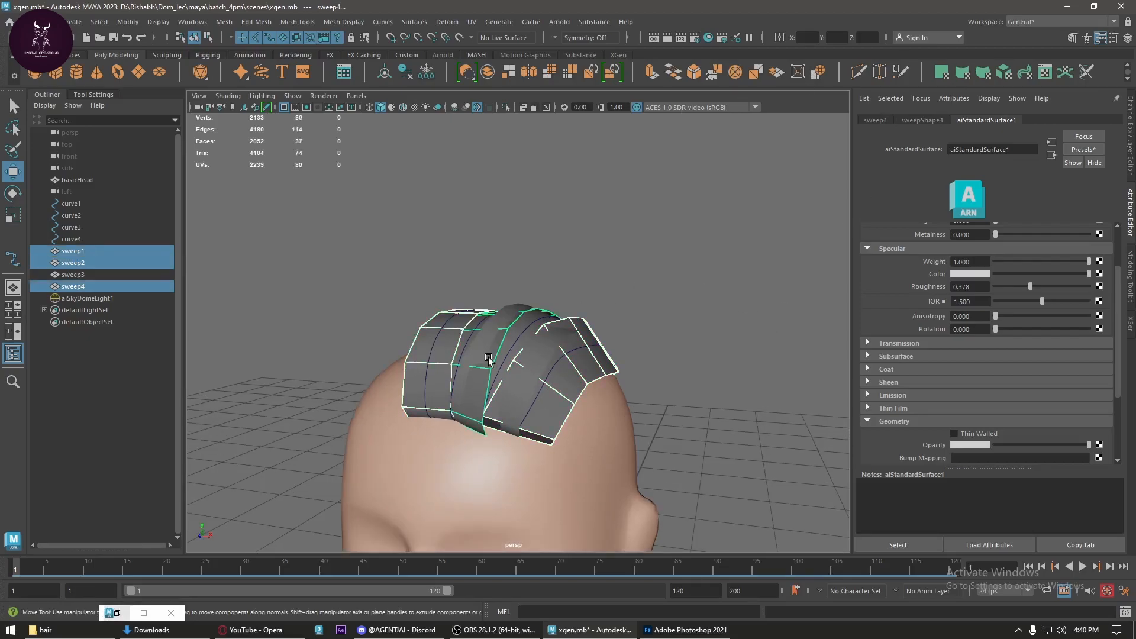
shift+click(535, 367)
click(1045, 72)
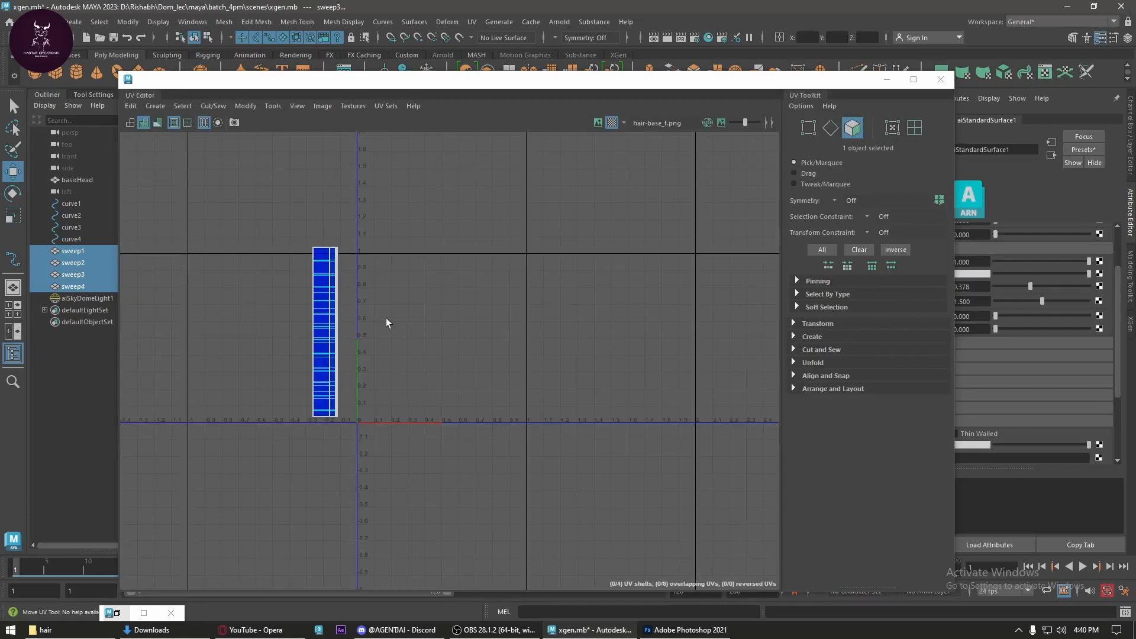
click(598, 123)
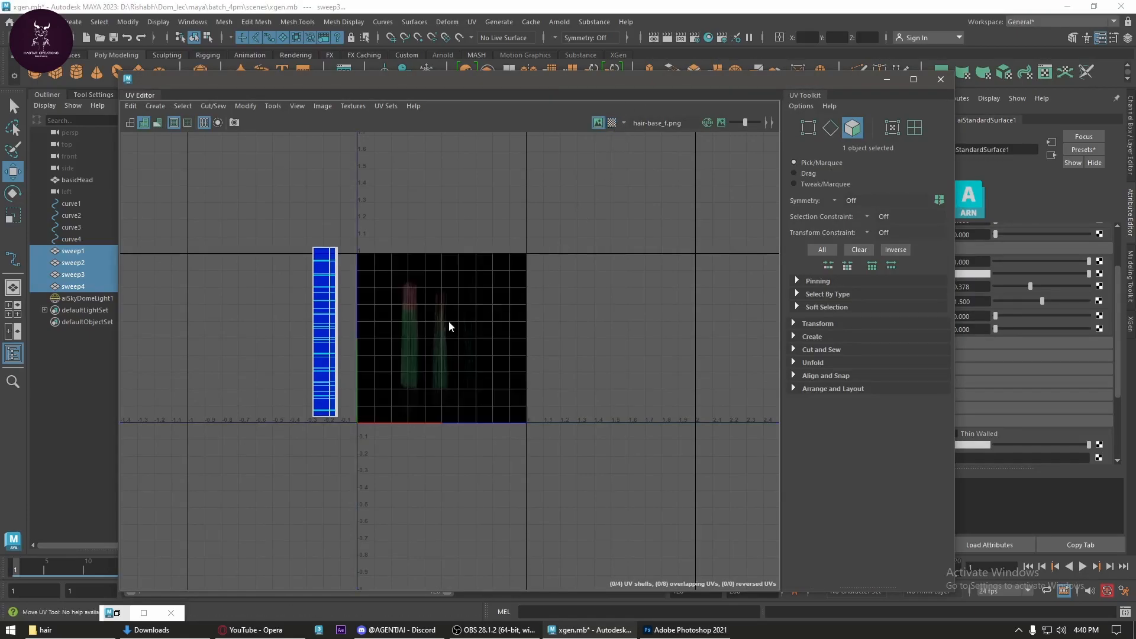
- Select the UVs along one long side of the four overlapping shells and scale them horizontally into line
drag(249, 203, 357, 422)
right_drag(342, 314, 343, 363)
drag(333, 205, 344, 367)
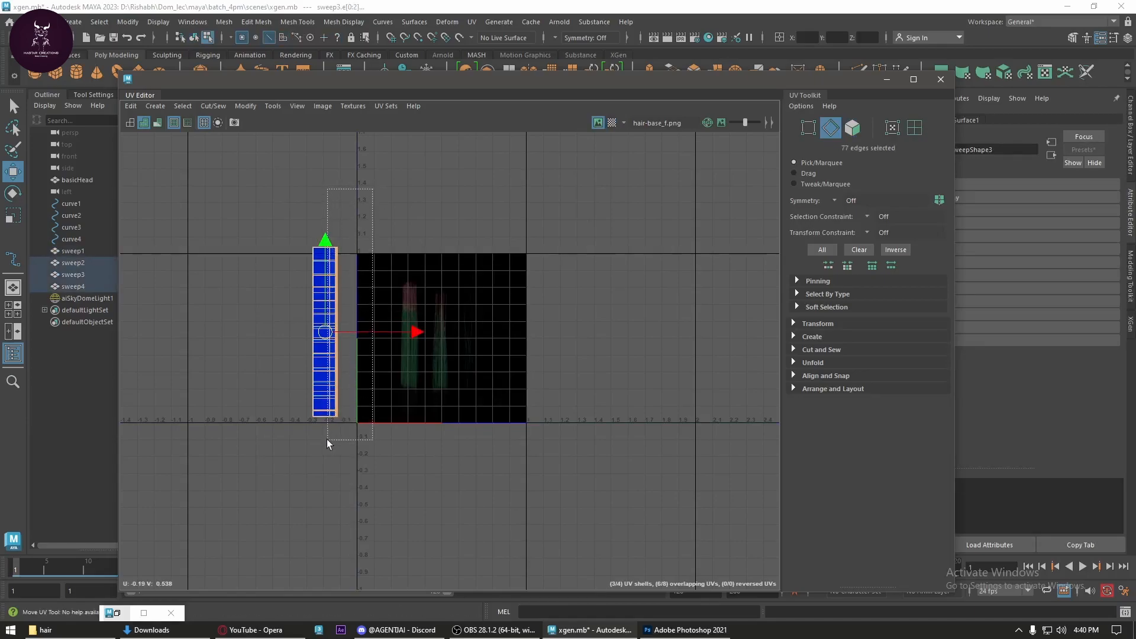
right_click(348, 308)
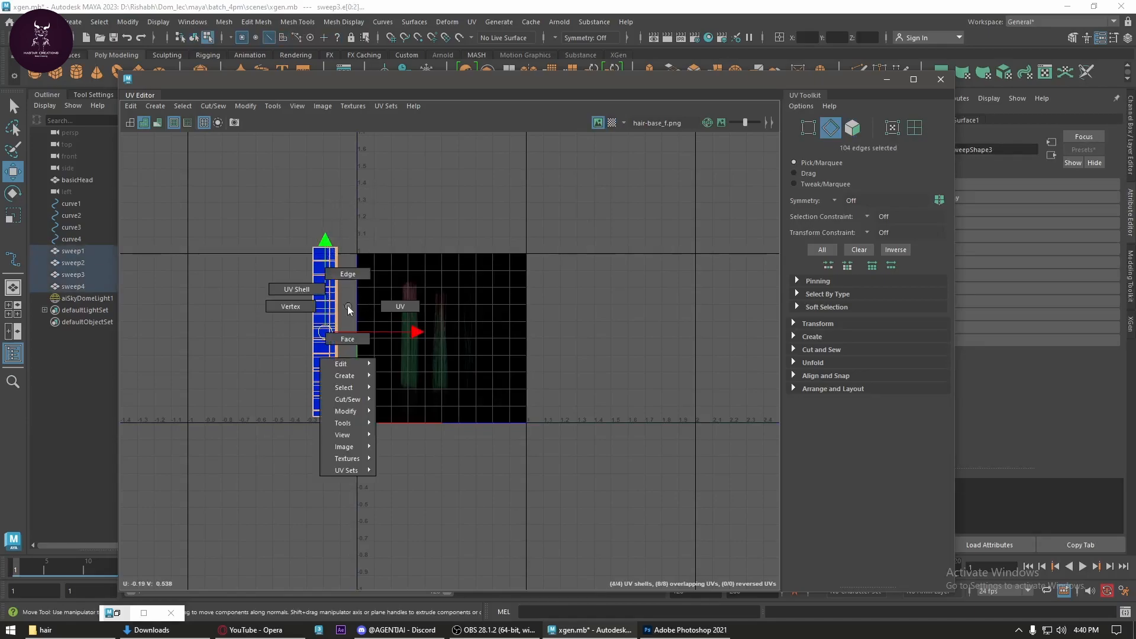
click(392, 305)
drag(380, 194, 325, 452)
key(r)
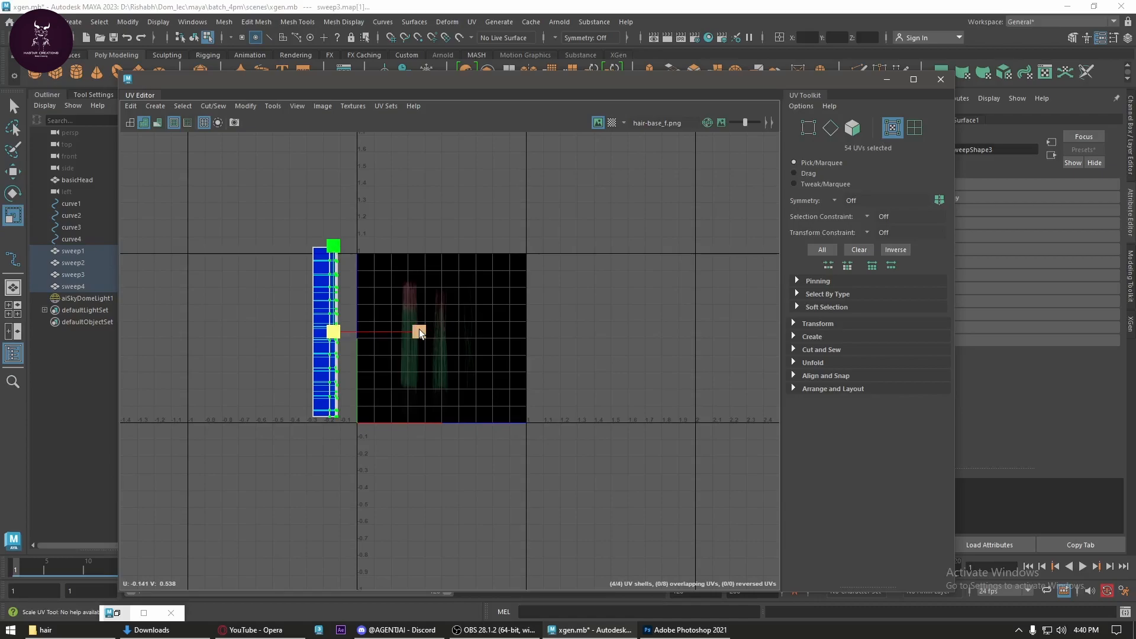
- Move the four UV shells over the densest hair clump in the texture, widen them slightly and show them as wireframe
scroll(349, 264, up, 2)
right_click(350, 261)
click(320, 260)
drag(375, 197, 246, 570)
scroll(328, 408, up, 1)
key(w)
drag(340, 322, 521, 330)
key(r)
drag(603, 322, 626, 322)
click(130, 122)
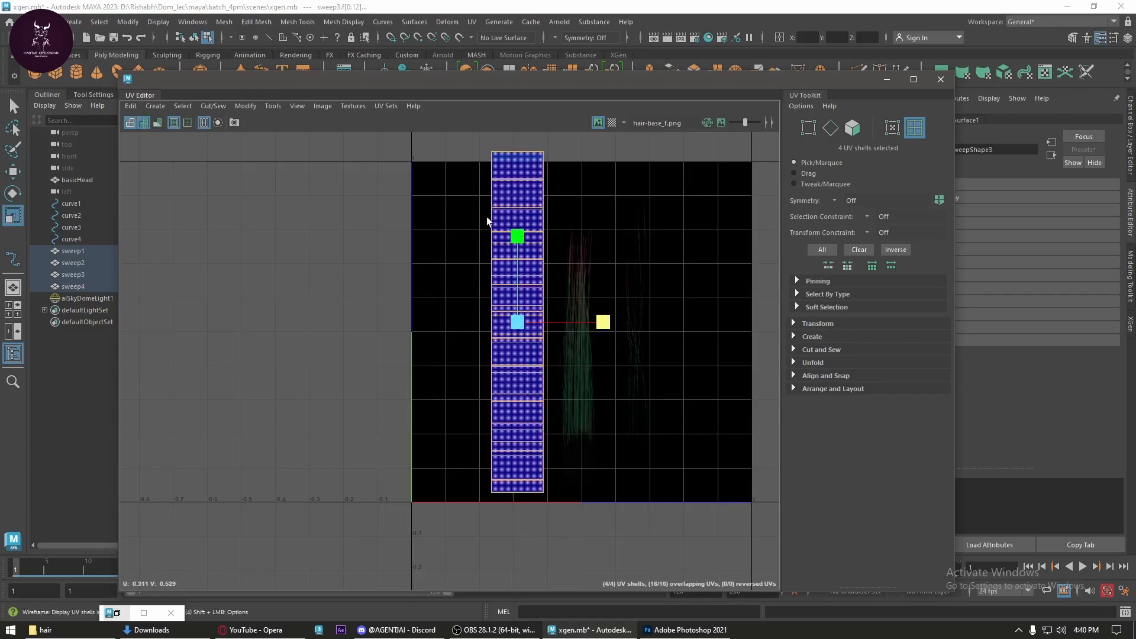
- Scale the four UV shells vertically and shift them to fit the height of the dense hair clump
drag(517, 237, 516, 262)
scroll(556, 290, up, 2)
scroll(556, 329, up, 2)
alt+middle_drag(570, 392, 587, 270)
key(w)
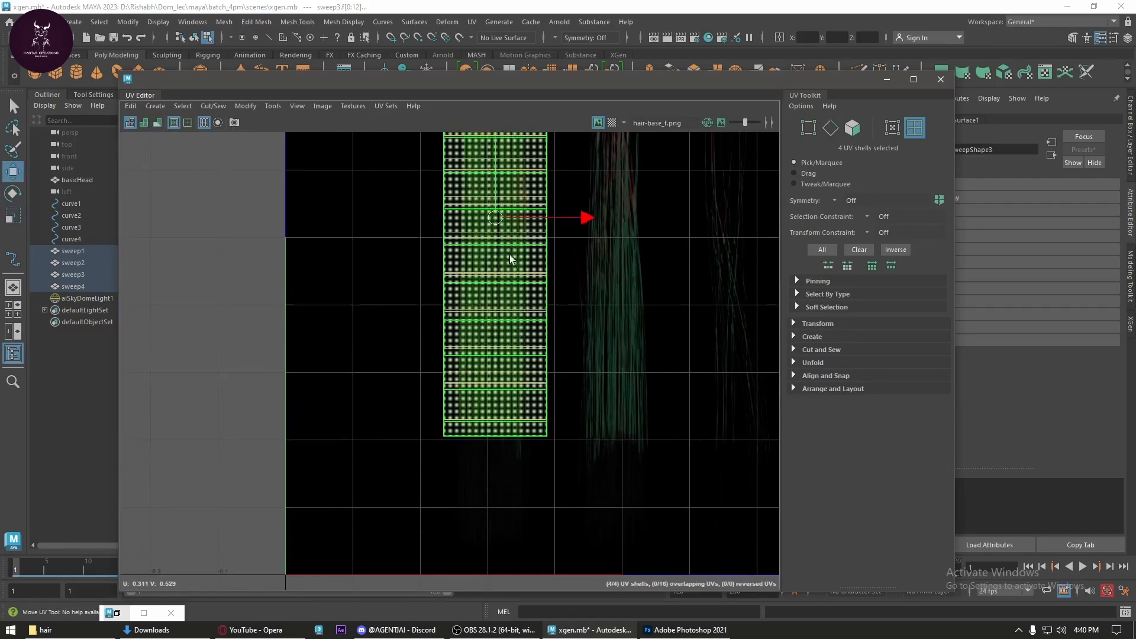
drag(495, 184, 497, 247)
alt+middle_drag(497, 247, 497, 400)
key(r)
drag(495, 362, 489, 342)
scroll(503, 308, down, 1)
alt+middle_drag(491, 349, 520, 213)
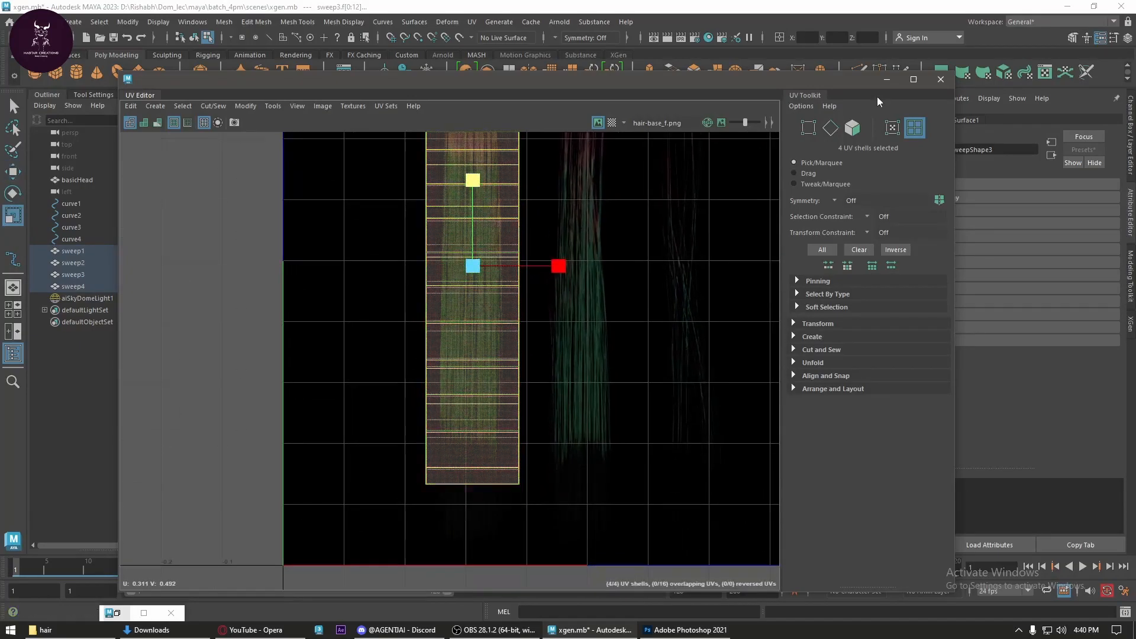
- Select hair strip sweep2 in object mode and restore the Arnold RenderView to render the strips with their new UVs
click(941, 78)
alt+drag(755, 178, 542, 330)
key(w)
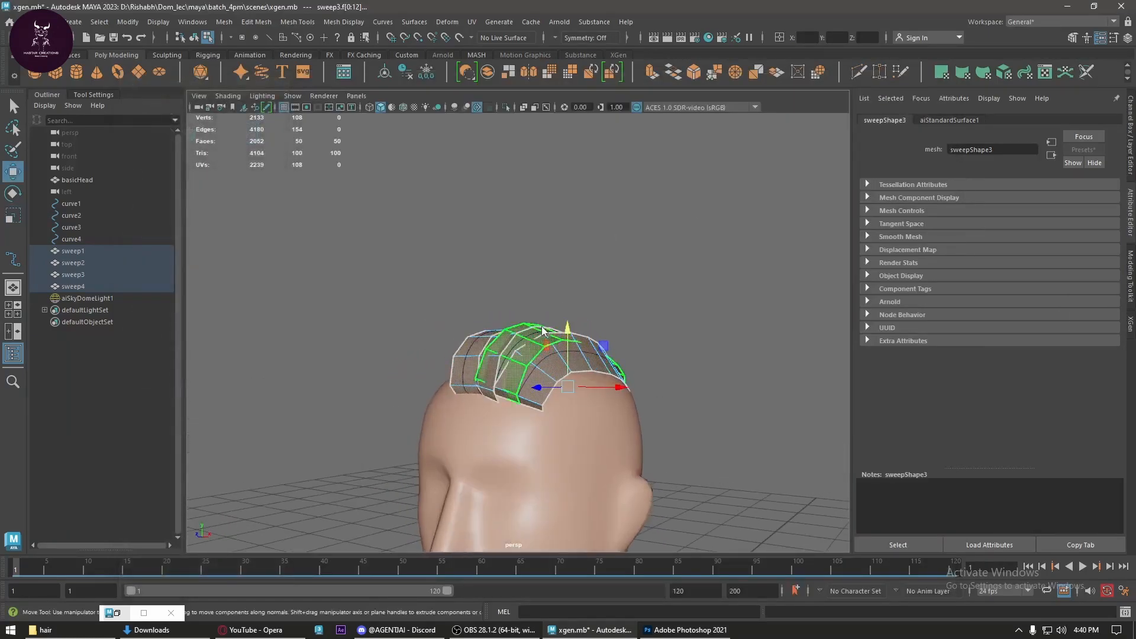
right_drag(543, 330, 623, 238)
click(623, 237)
scroll(612, 361, up, 3)
alt+middle_drag(606, 413, 556, 369)
alt+drag(555, 369, 525, 335)
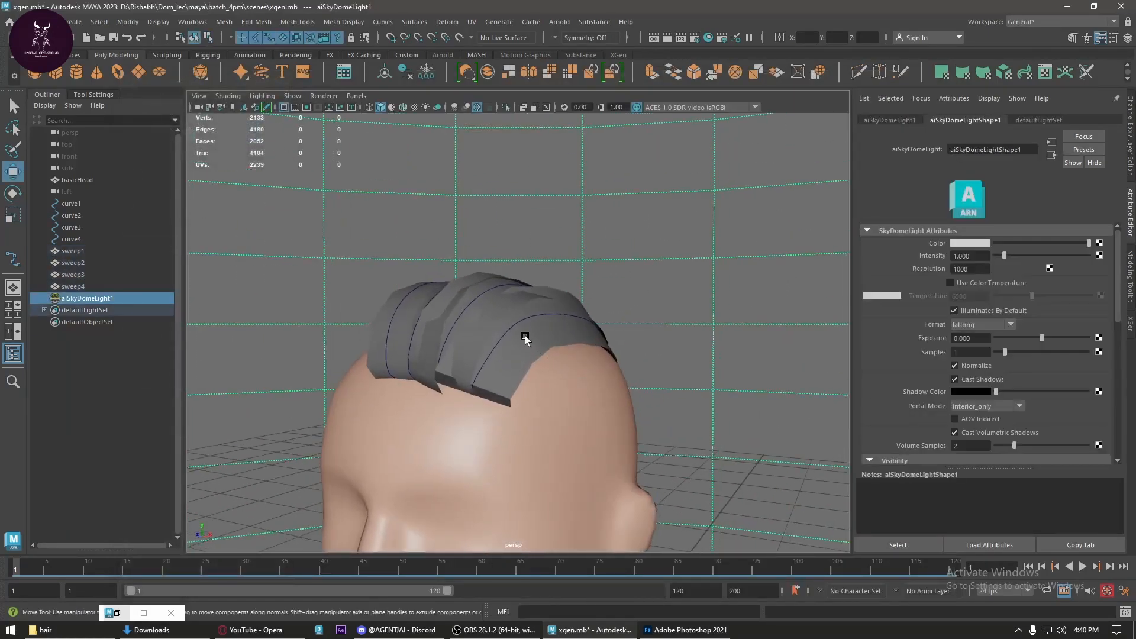
click(525, 335)
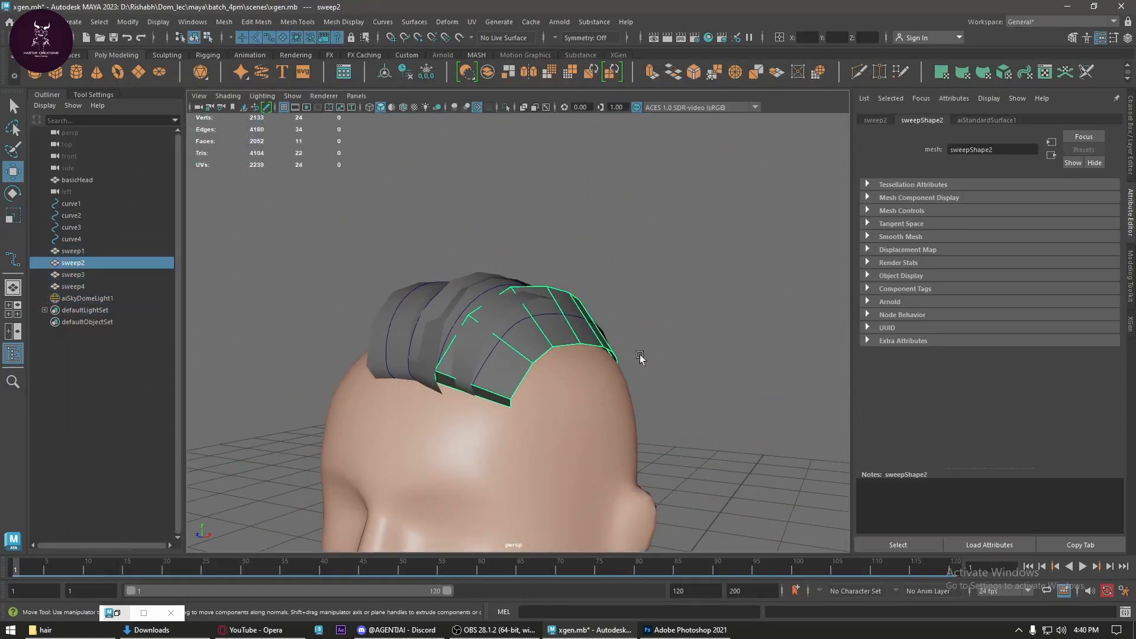
click(128, 622)
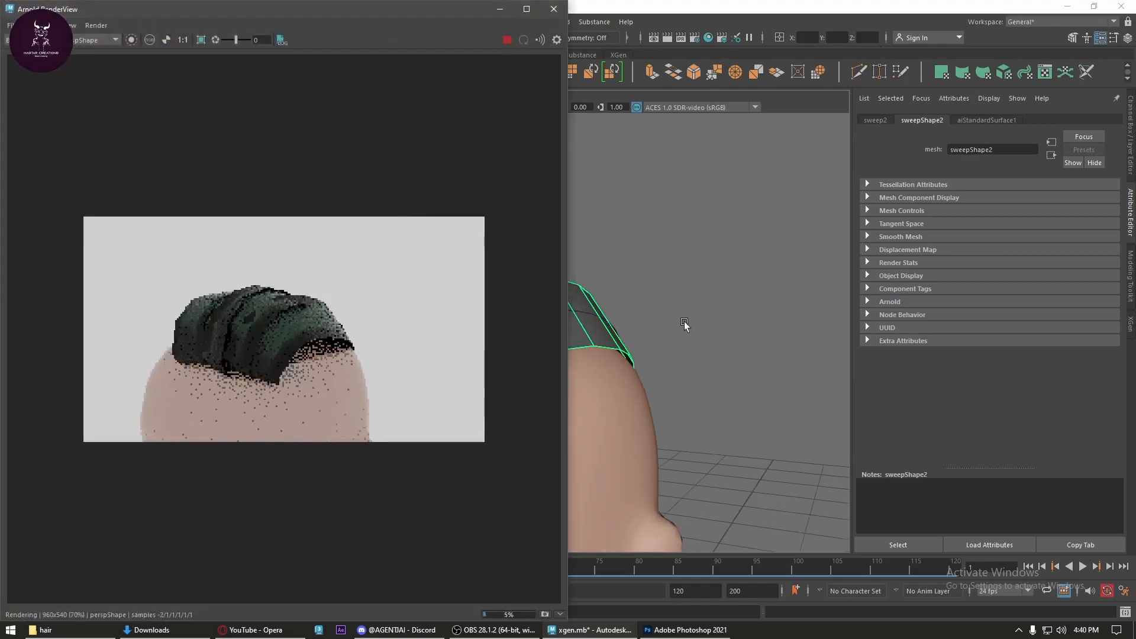
key(f)
- Connect a File texture to the opacity of aiStandardSurface1 and load hair op.jpg from the batch_4pm sourceimages hair folder
click(986, 120)
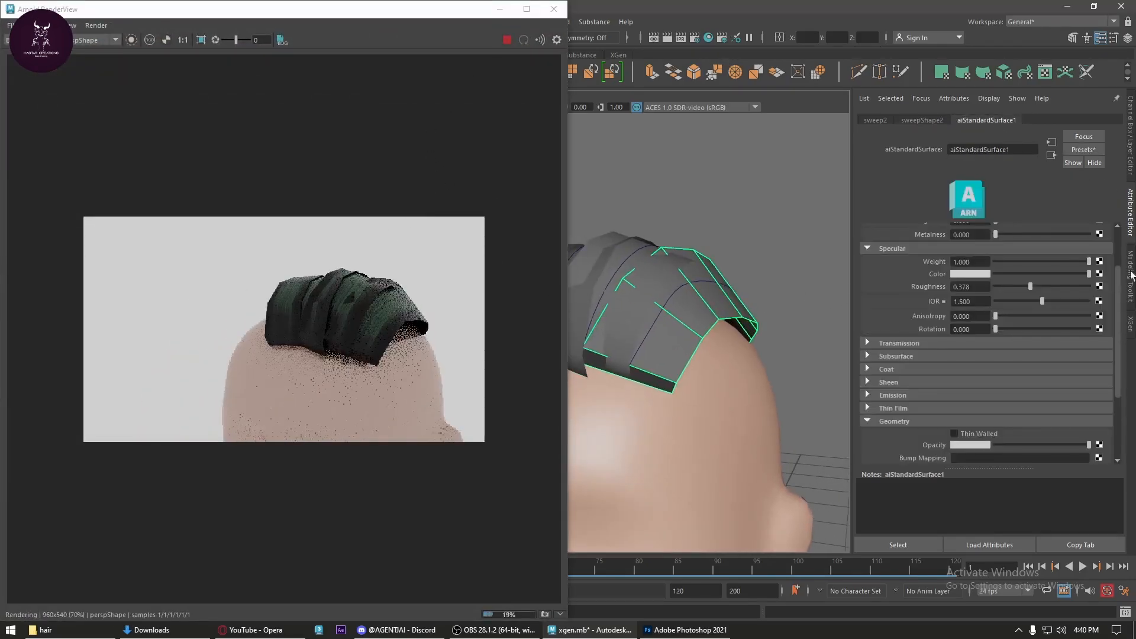
click(1098, 445)
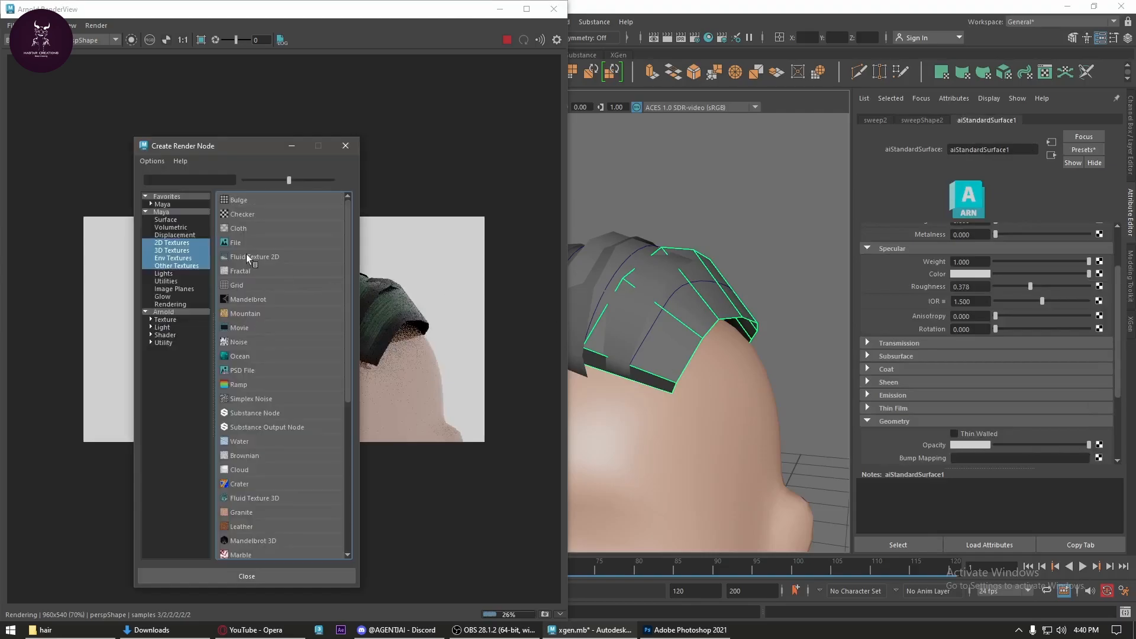
click(246, 255)
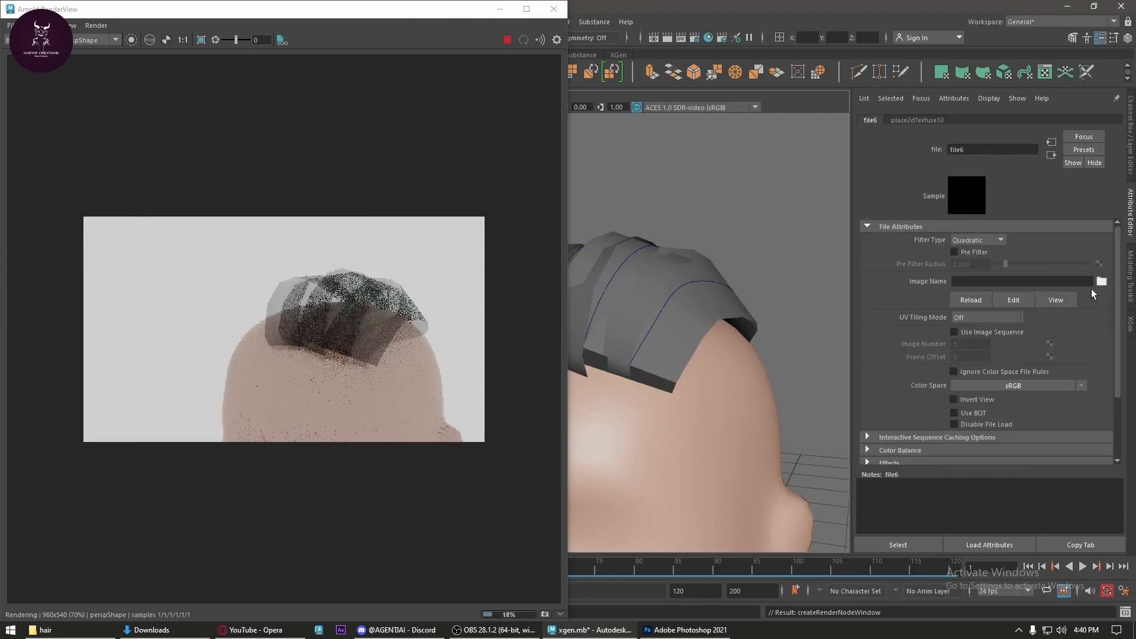
click(1101, 282)
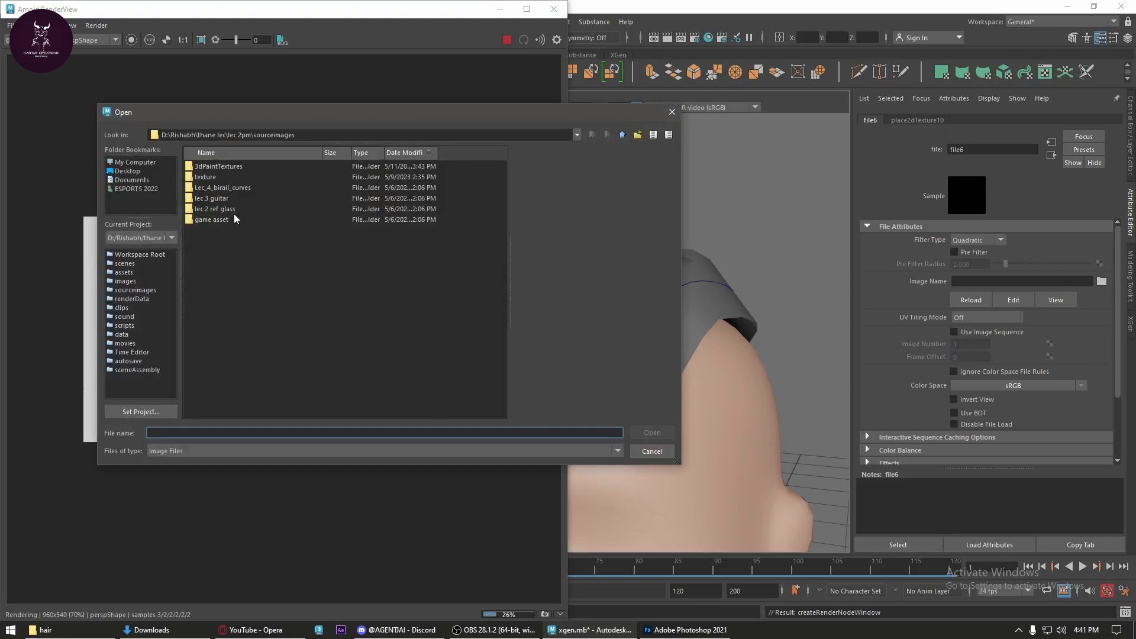
drag(360, 135, 118, 128)
text(D:\Rishabh\Dom_lec\maya\batch_4pm\sourceimages\hair)
key(Return)
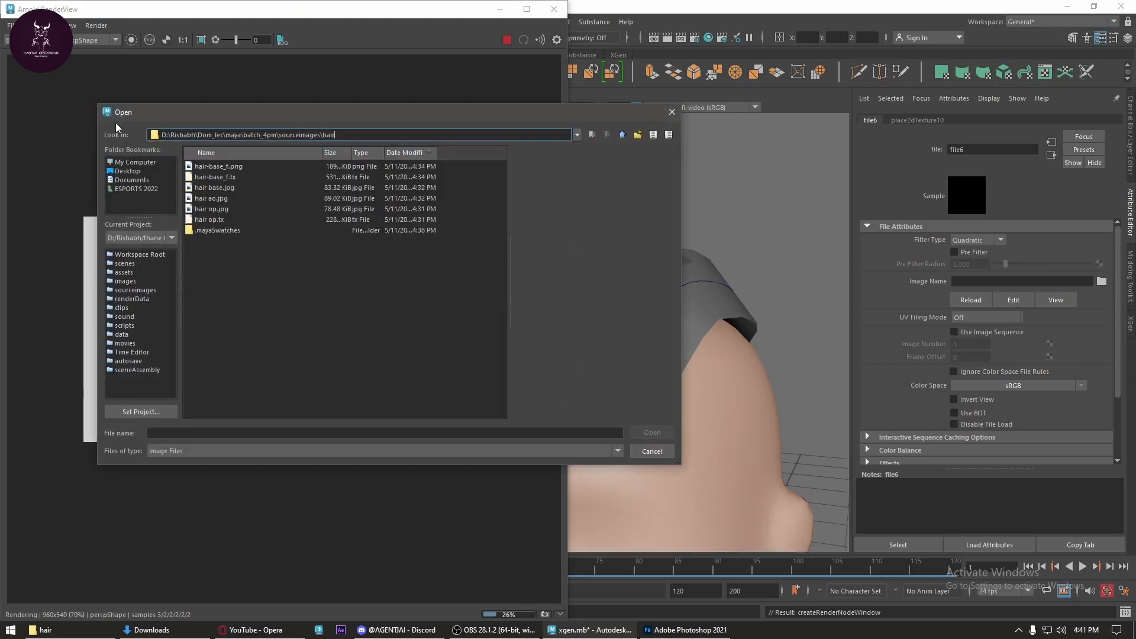
click(213, 209)
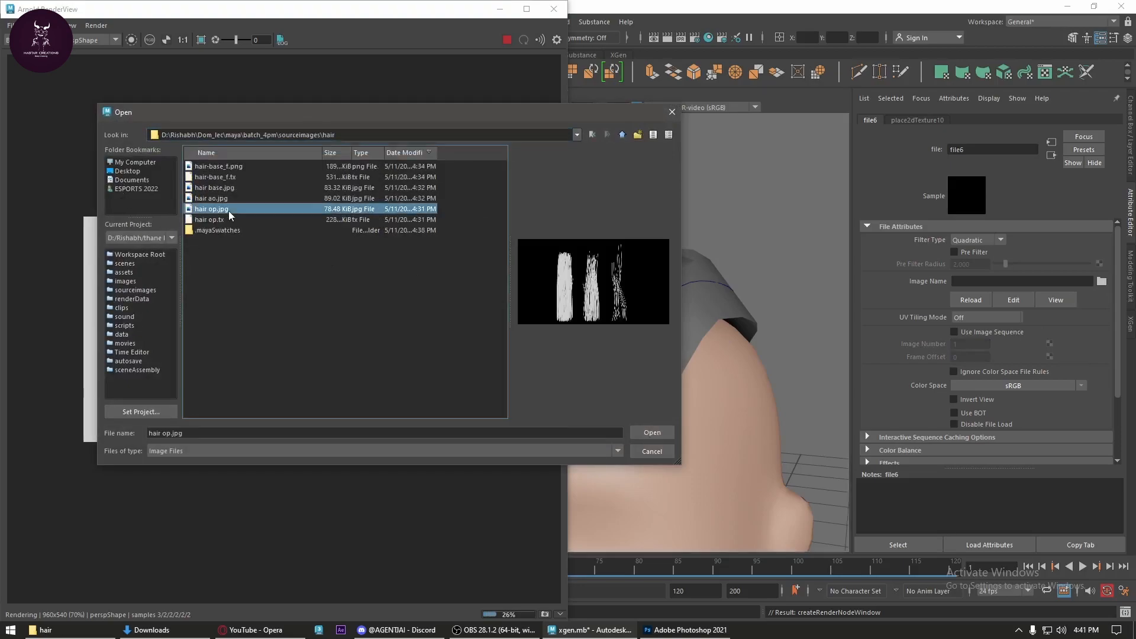
click(658, 432)
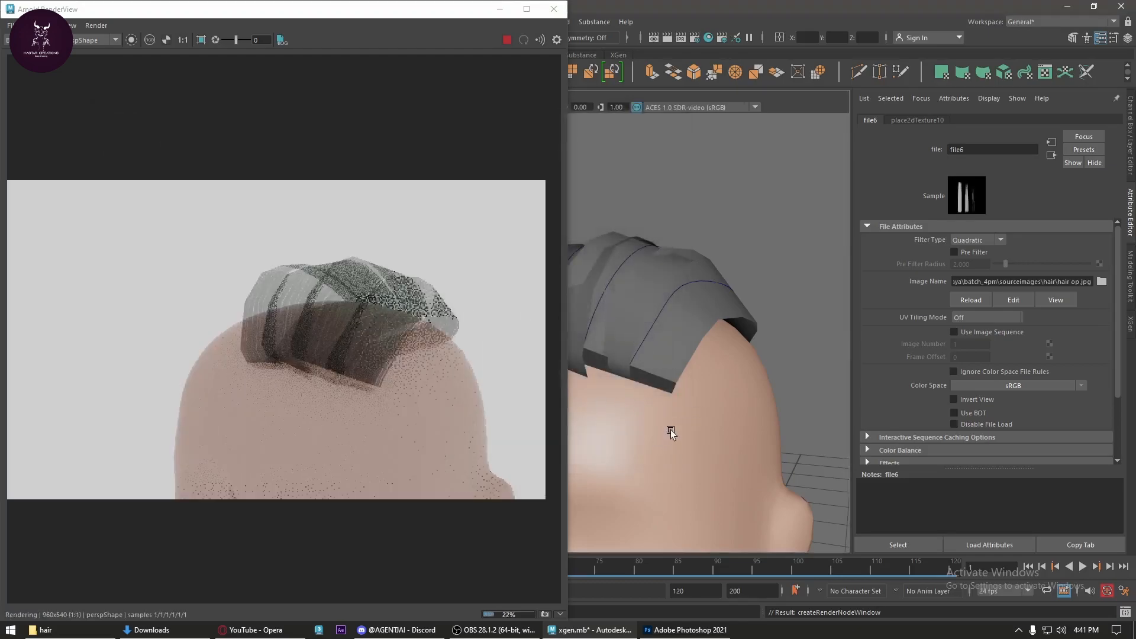
- Switch to Photoshop, open hair op.jpg from the hair folder and add a Levels adjustment layer
click(684, 630)
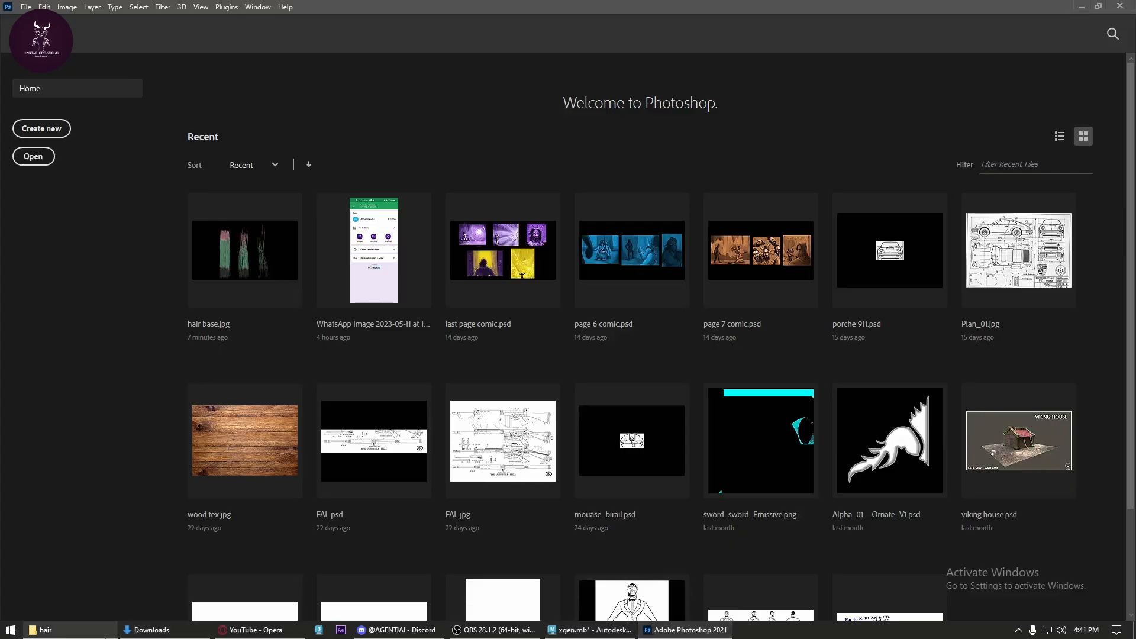
click(65, 631)
click(299, 220)
drag(343, 155, 633, 441)
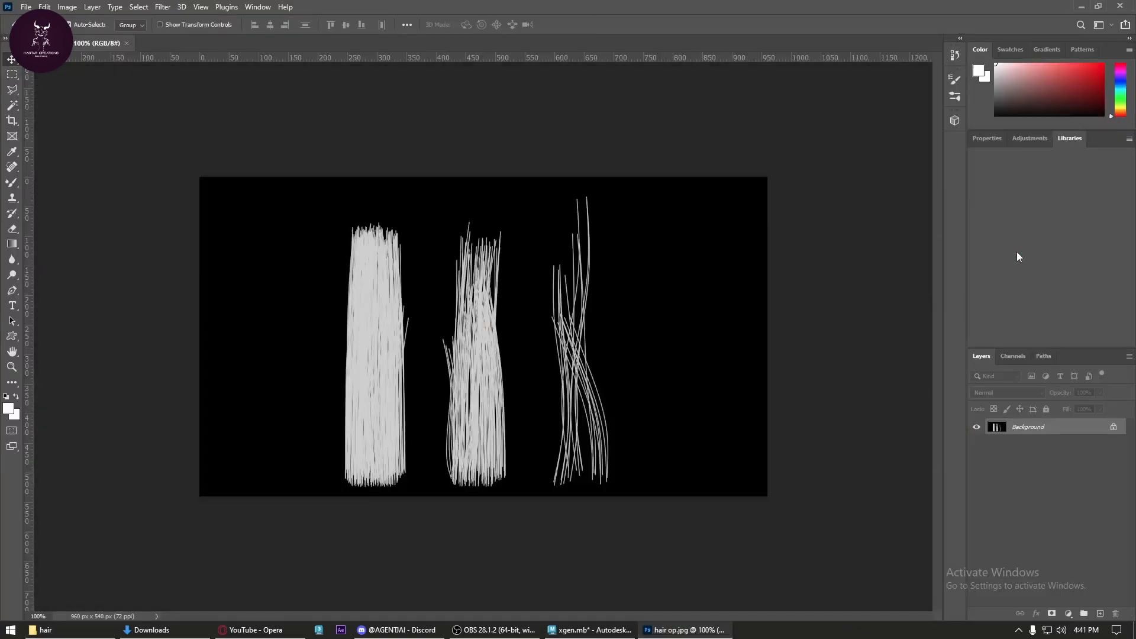
click(1033, 139)
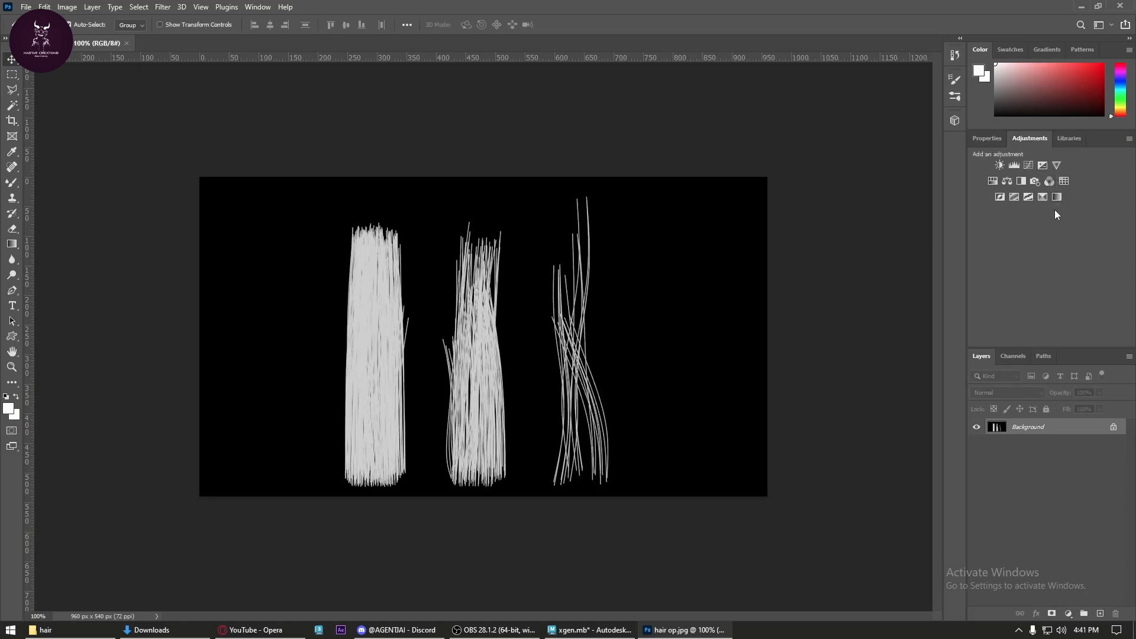
click(1014, 161)
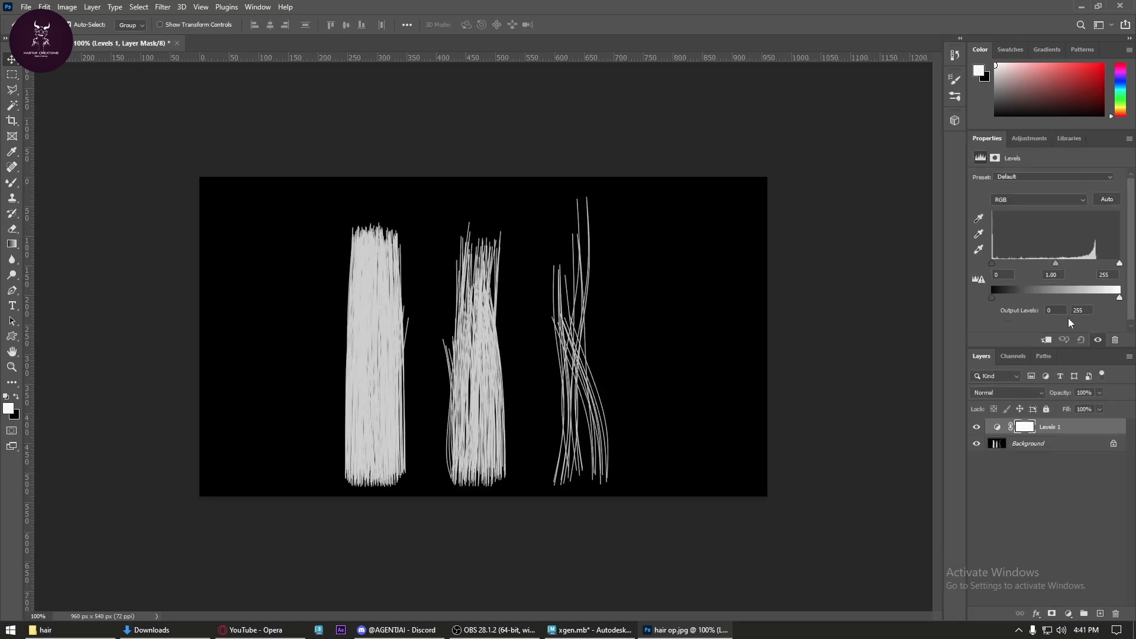
mouse_move(1119, 298)
mouse_down()
mouse_move(1097, 303)
mouse_move(1121, 302)
mouse_up()
mouse_move(993, 298)
mouse_down()
mouse_move(1009, 299)
mouse_move(983, 300)
mouse_up()
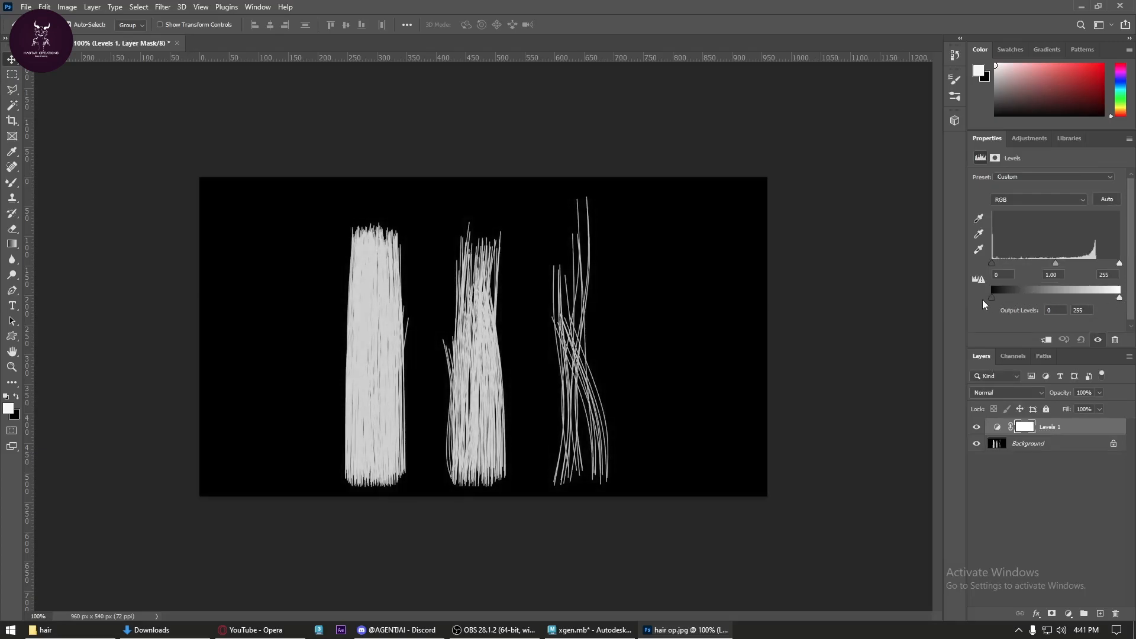
click(1044, 297)
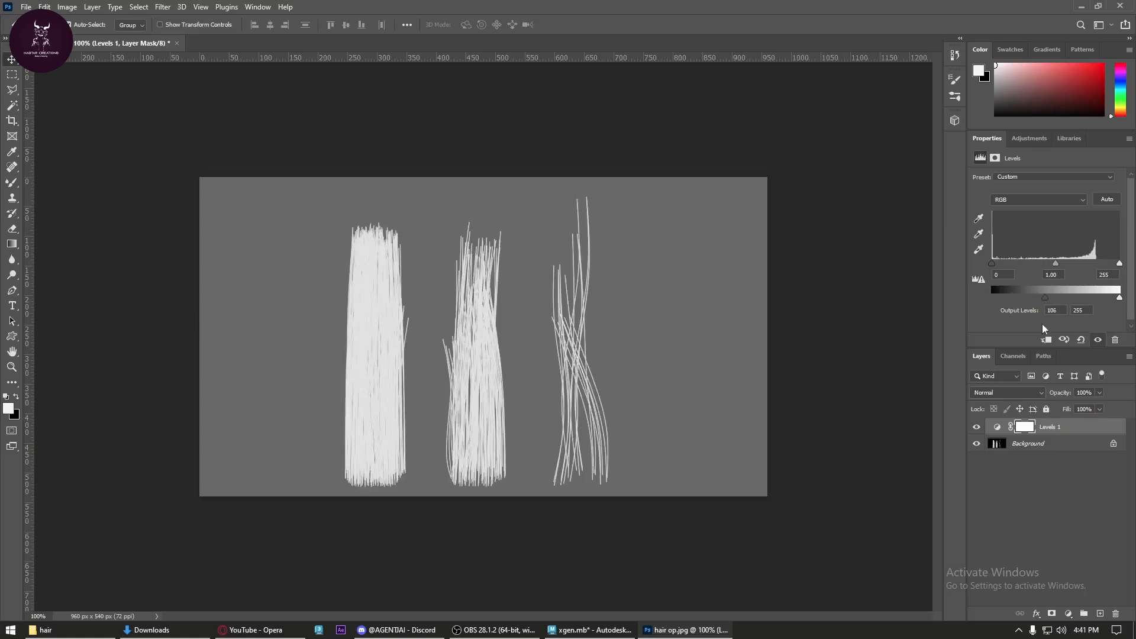
drag(1044, 319, 950, 328)
- Raise the Levels midtones to 3.93 to brighten the strands and export the image as PNG-24 hair-op.png in the hair folder
drag(1055, 268, 1001, 273)
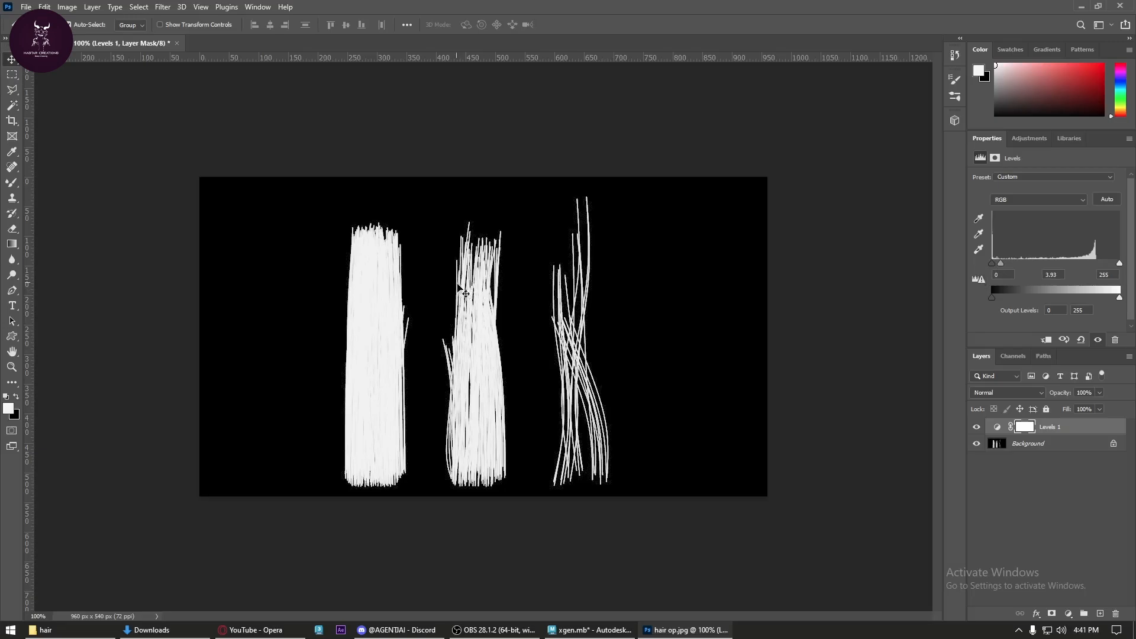
click(546, 342)
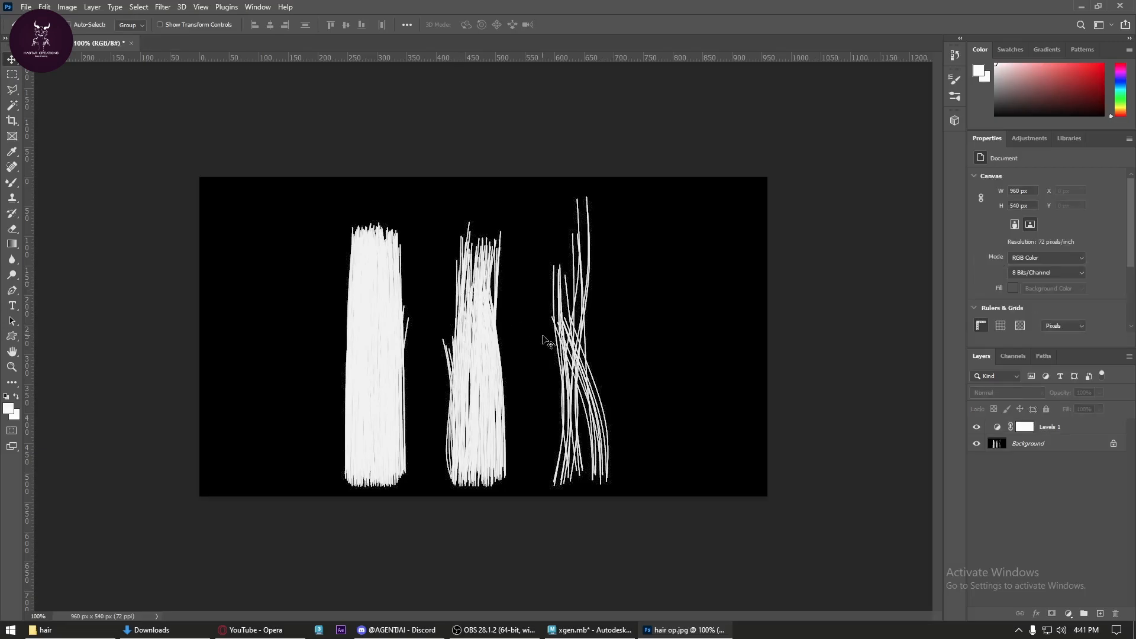
key(ctrl+alt+shift+s)
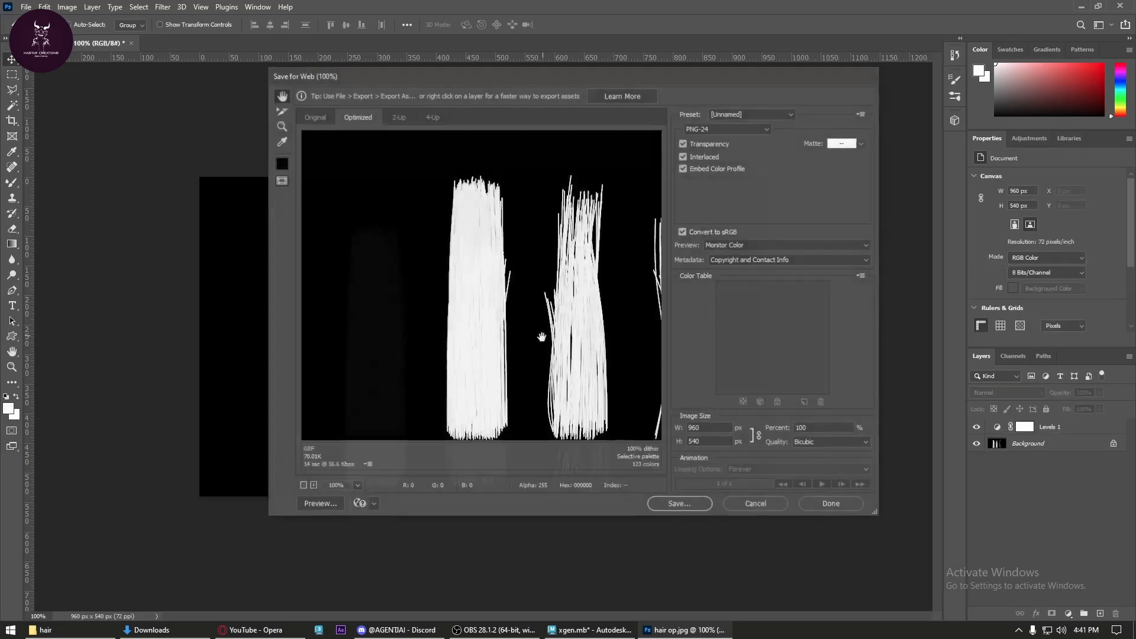
click(681, 504)
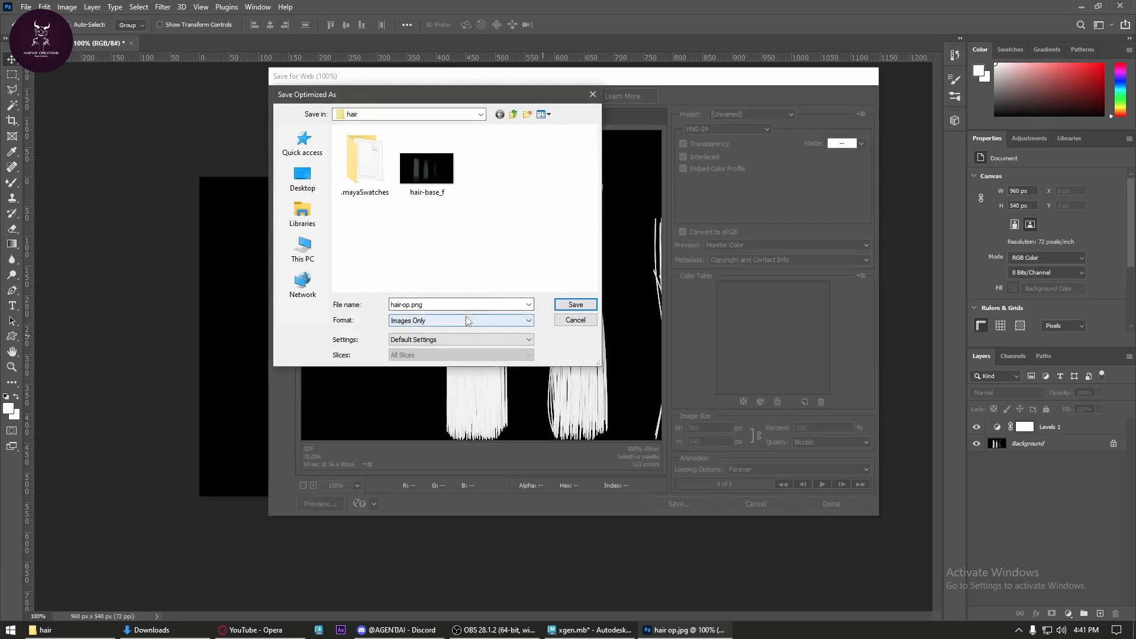
click(573, 305)
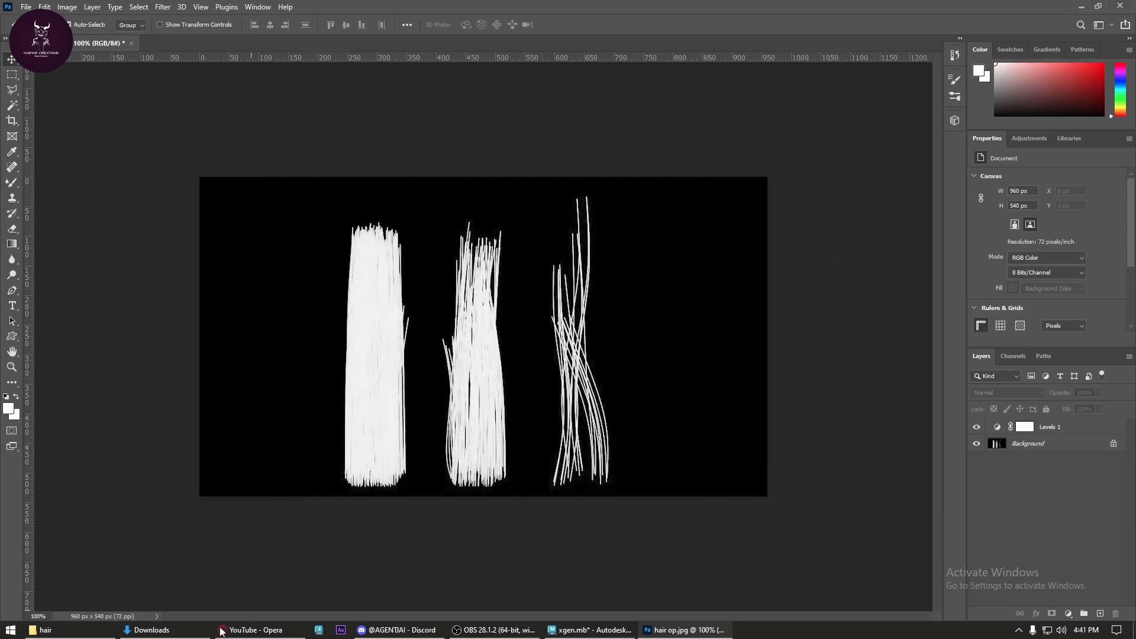
- Switch to Maya and replace the image of the file6 opacity texture with hair-op.png
click(592, 629)
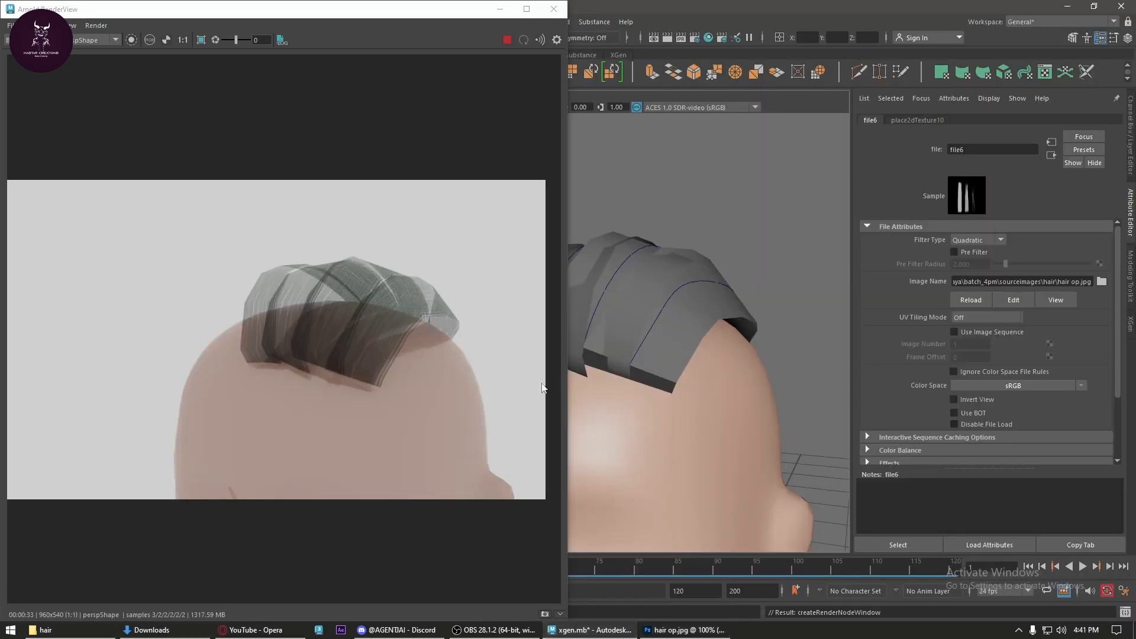
click(1101, 282)
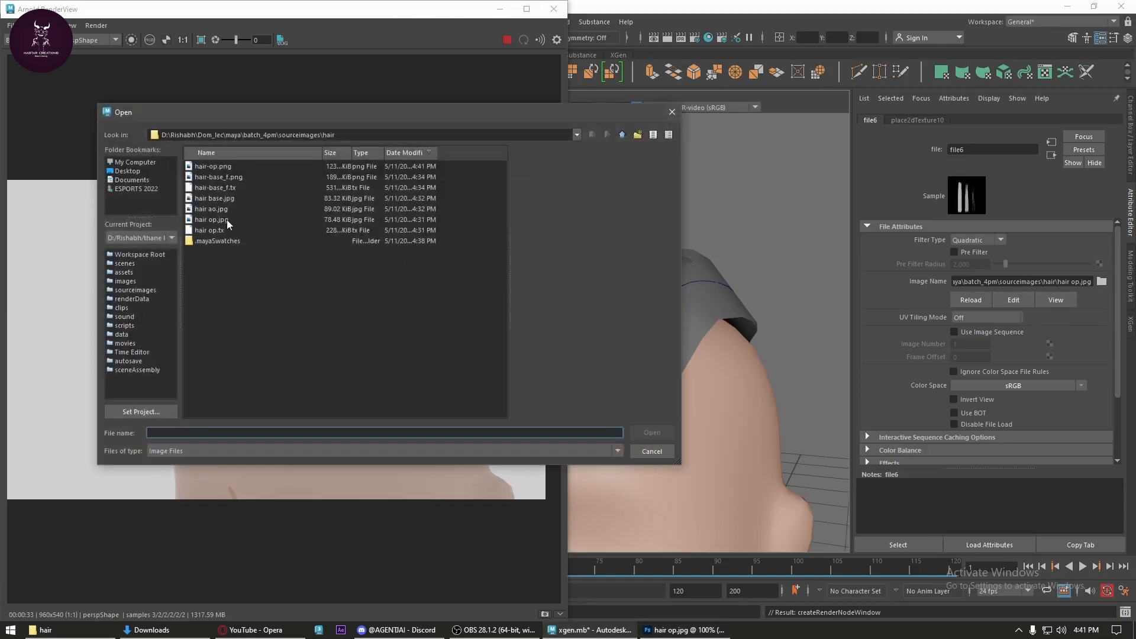
click(326, 167)
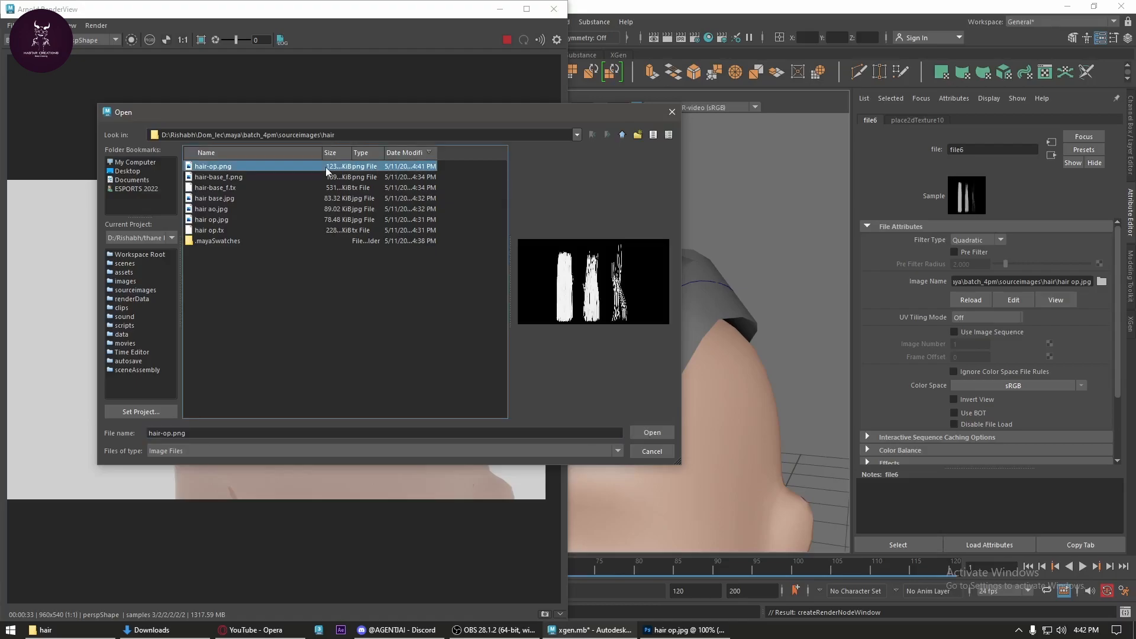
click(652, 433)
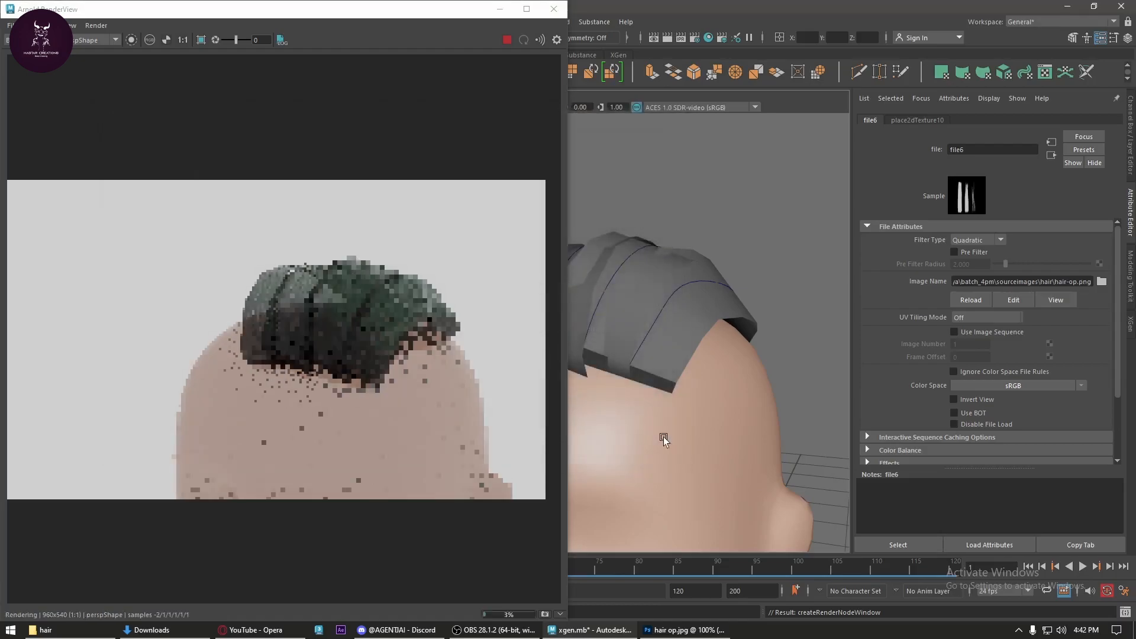
- Examine the rendered hair strips from several angles to judge their opacity and surface shine
scroll(385, 339, up, 2)
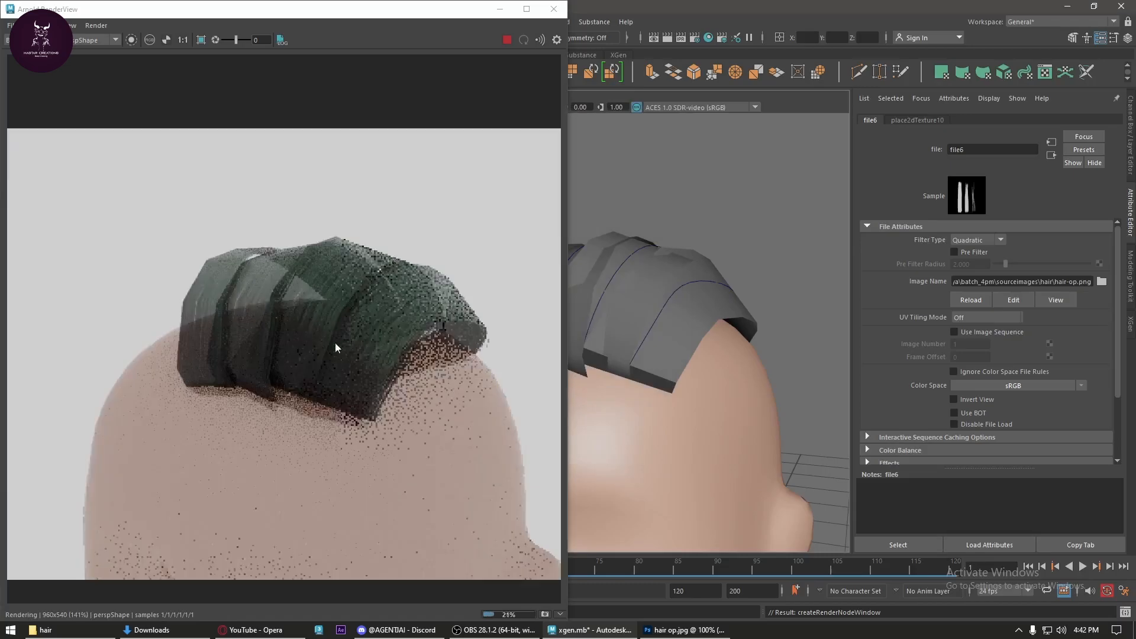
alt+drag(651, 378, 711, 418)
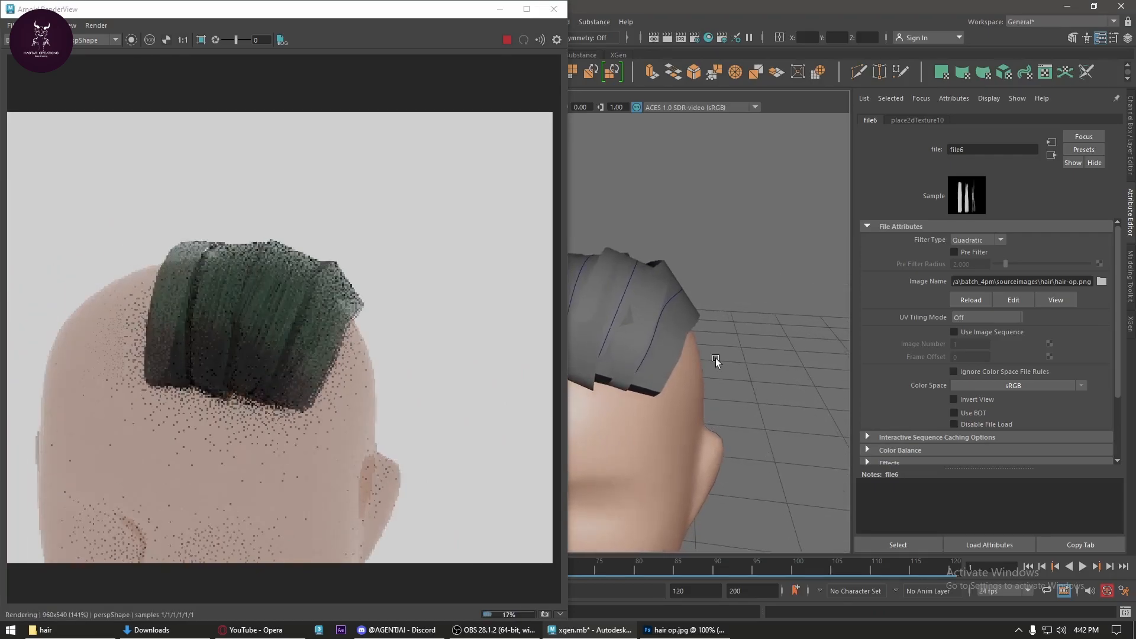
click(655, 343)
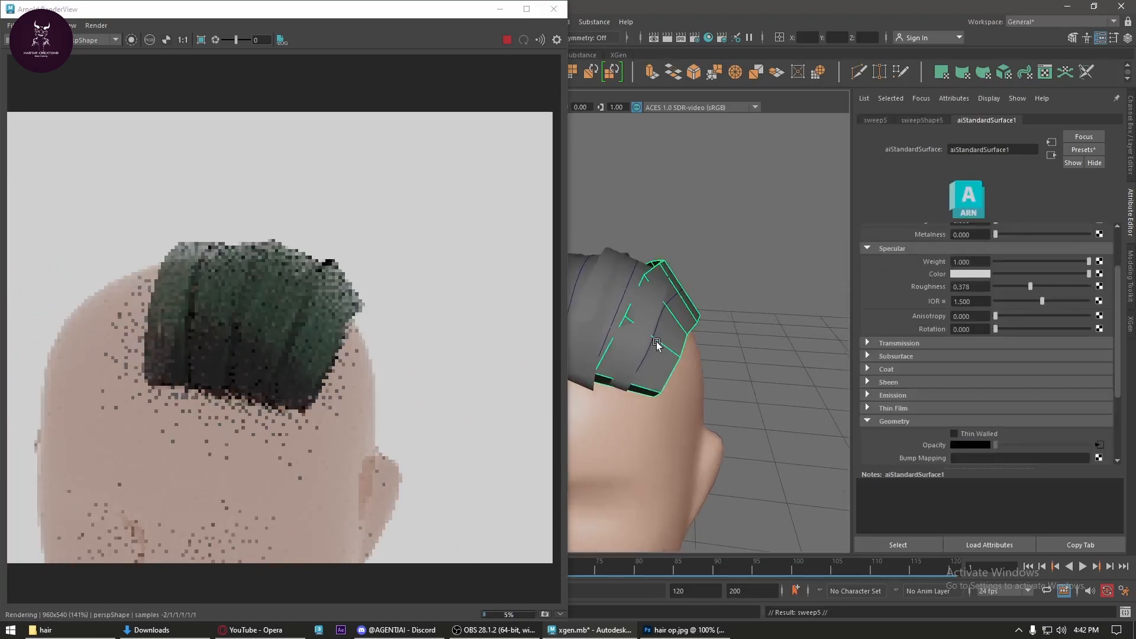
alt+drag(655, 342, 713, 430)
click(713, 430)
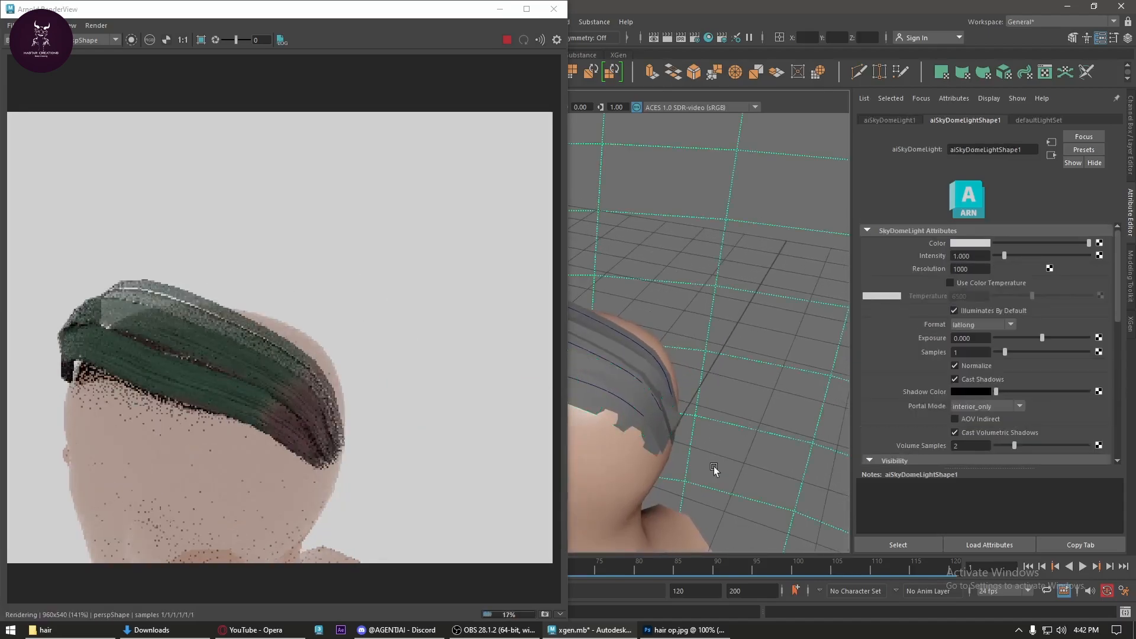
alt+drag(711, 477, 755, 429)
key(ctrl+z)
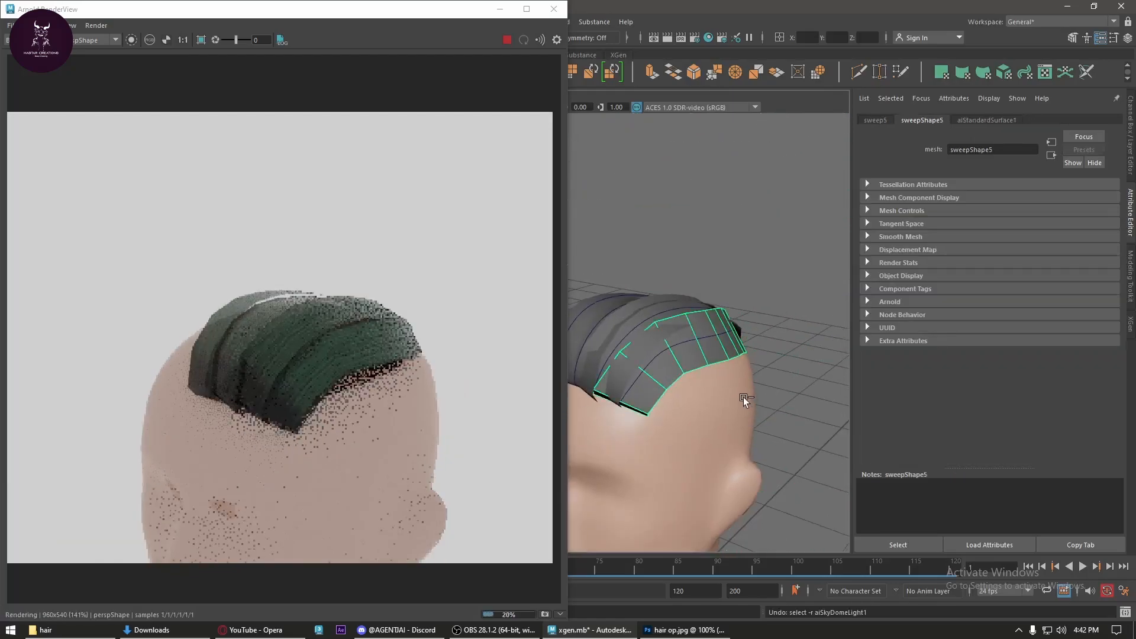
click(641, 391)
alt+drag(640, 392, 654, 411)
scroll(375, 320, up, 2)
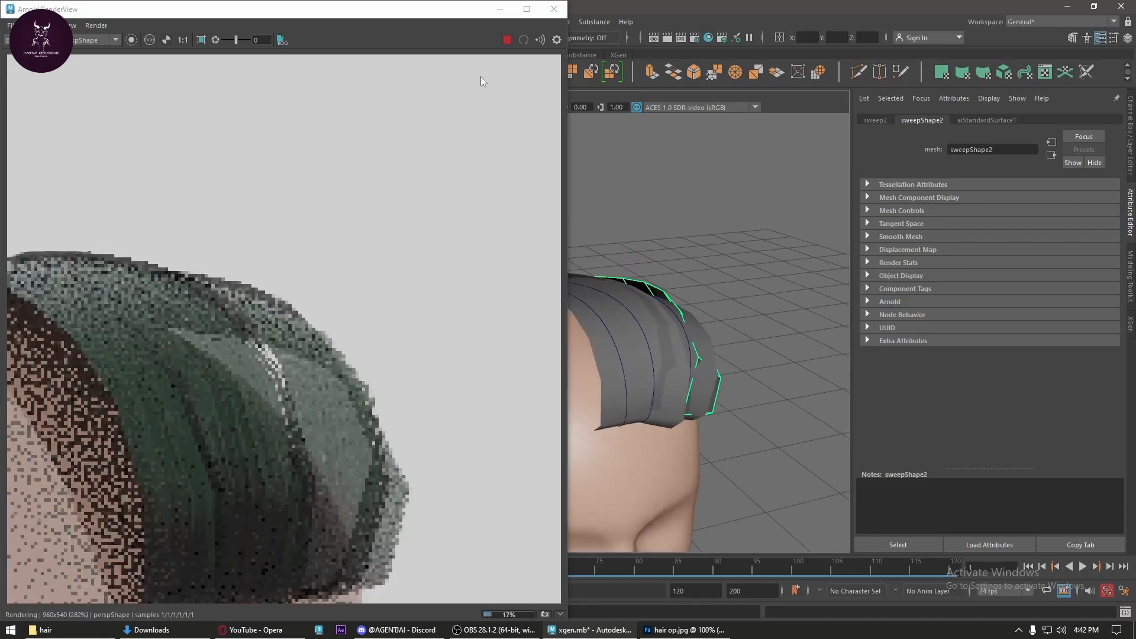
- Select hair strip sweep4 and set the specular roughness of its aiStandardSurface1 material to 0.95
click(671, 400)
click(1000, 120)
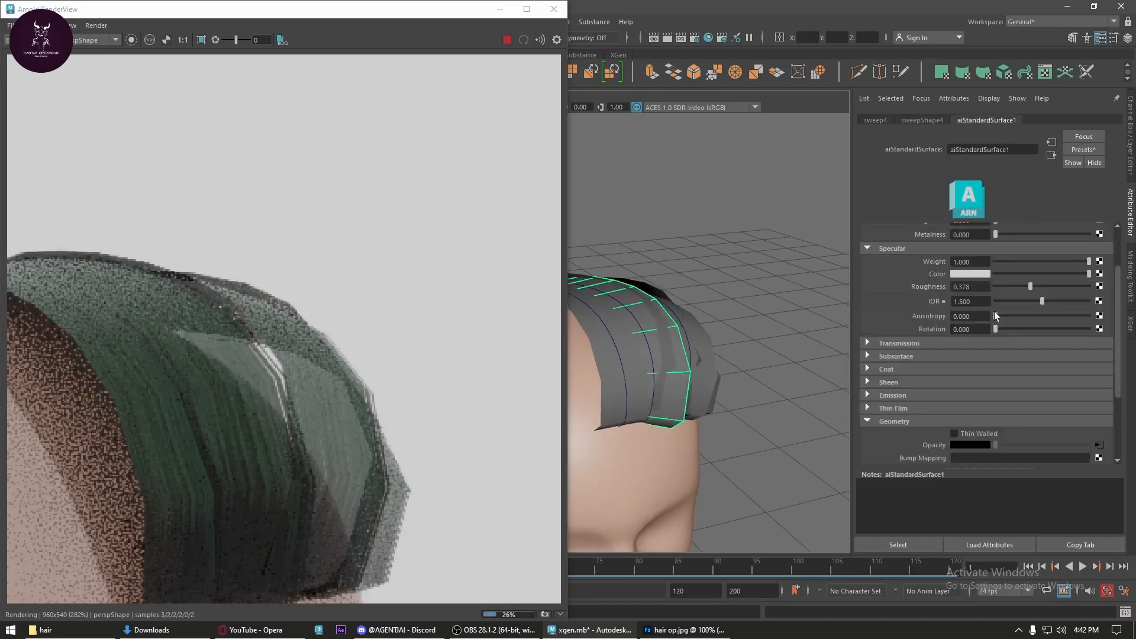
drag(1029, 285, 1060, 295)
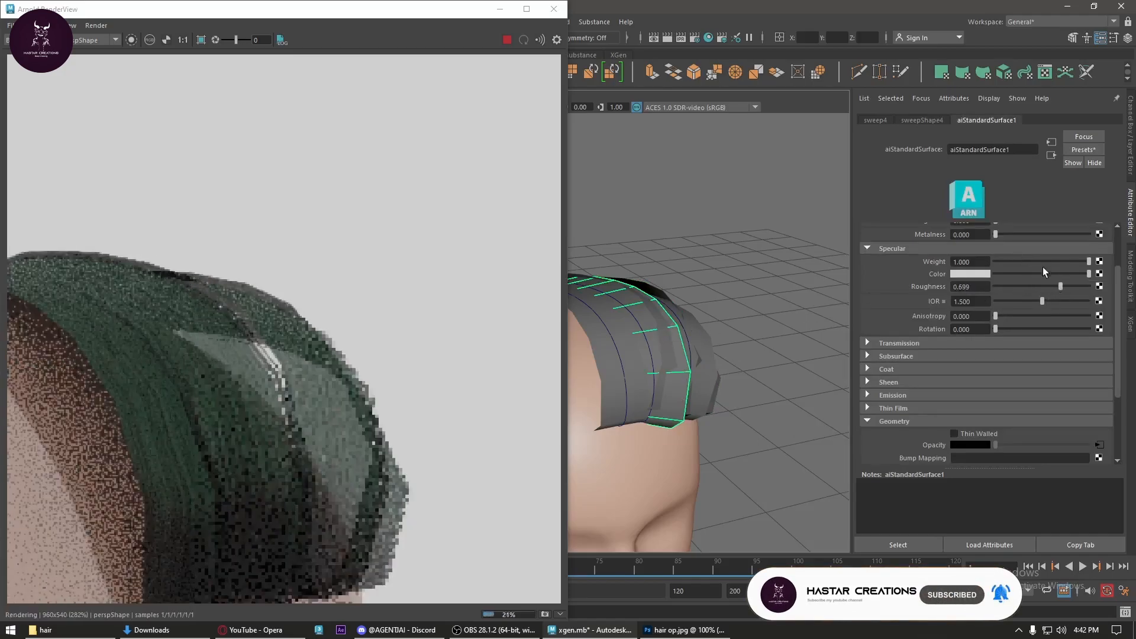
mouse_move(1060, 286)
mouse_down()
mouse_move(1081, 285)
mouse_move(1071, 289)
mouse_up()
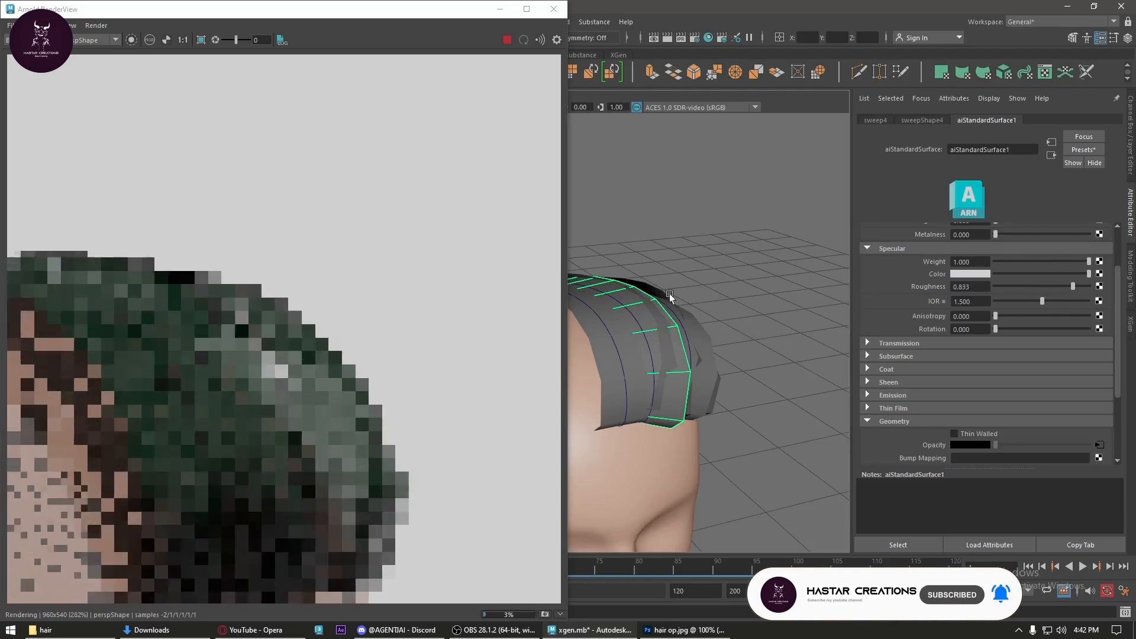
scroll(693, 363, down, 3)
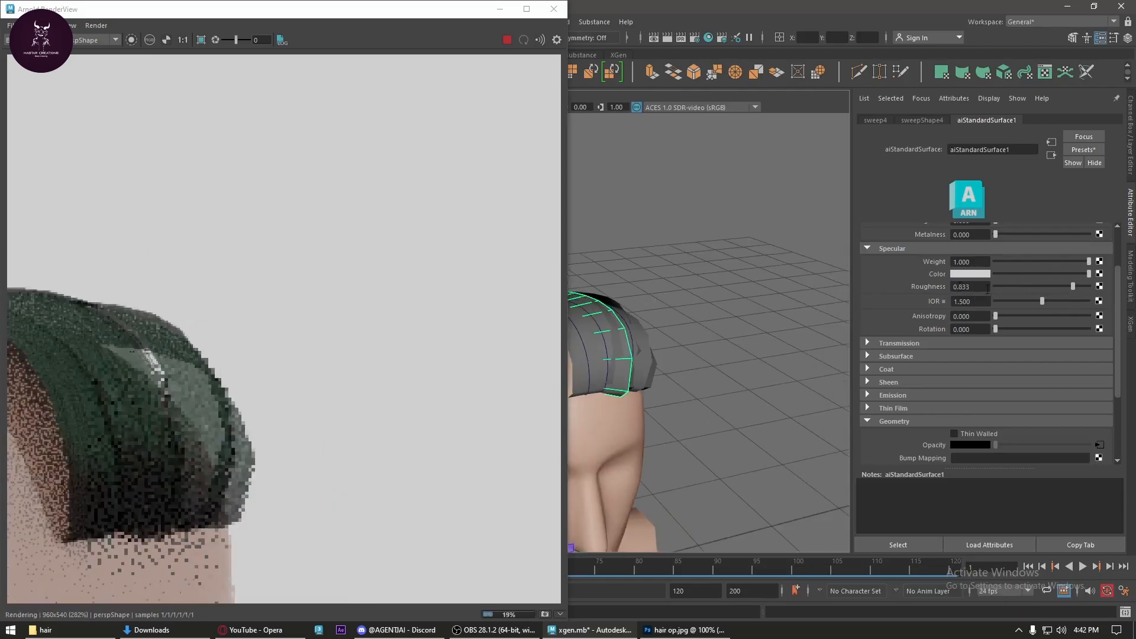
double_click(987, 289)
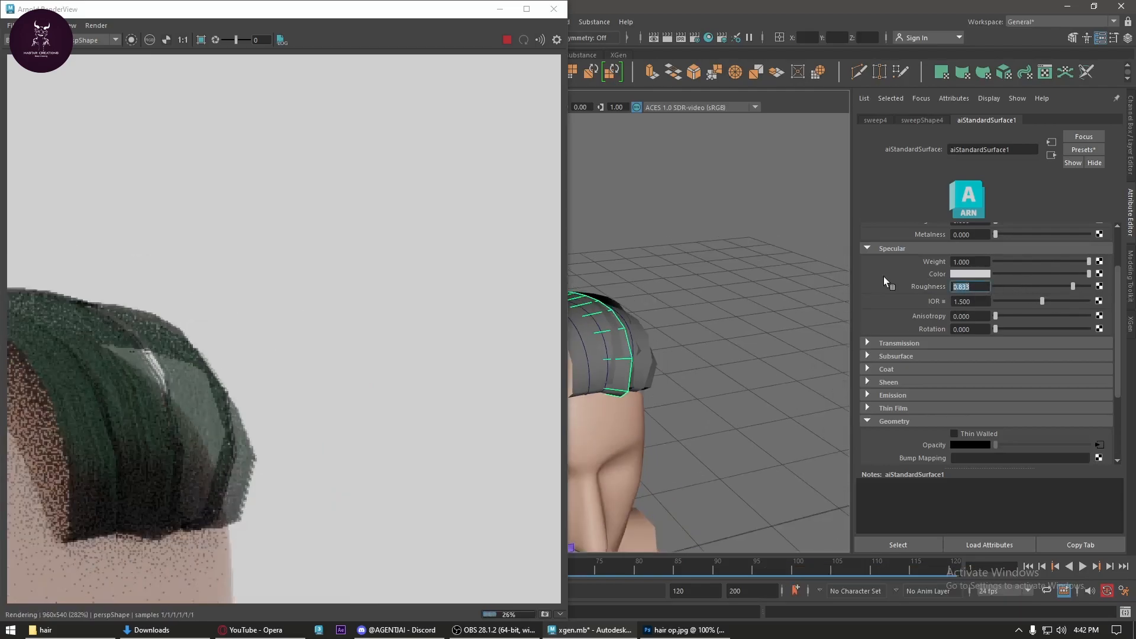
text(0.95)
key(Return)
- Inspect the rendered hair strips from the front of the head and compare them with the opacity map in Photoshop
alt+drag(631, 289, 666, 367)
scroll(665, 367, up, 3)
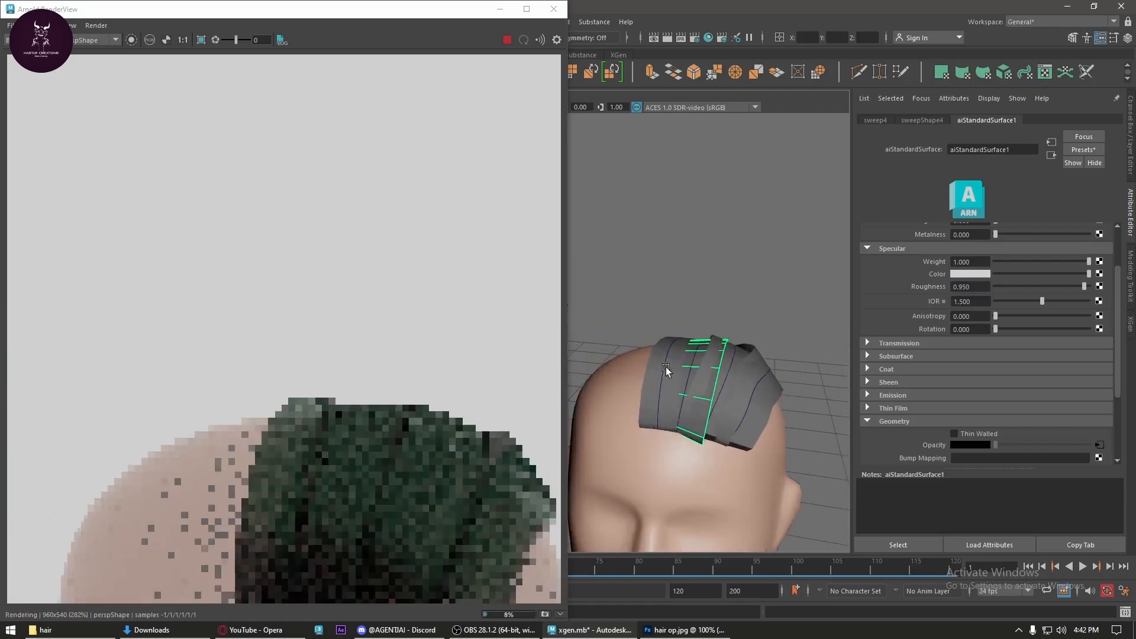
scroll(687, 388, down, 5)
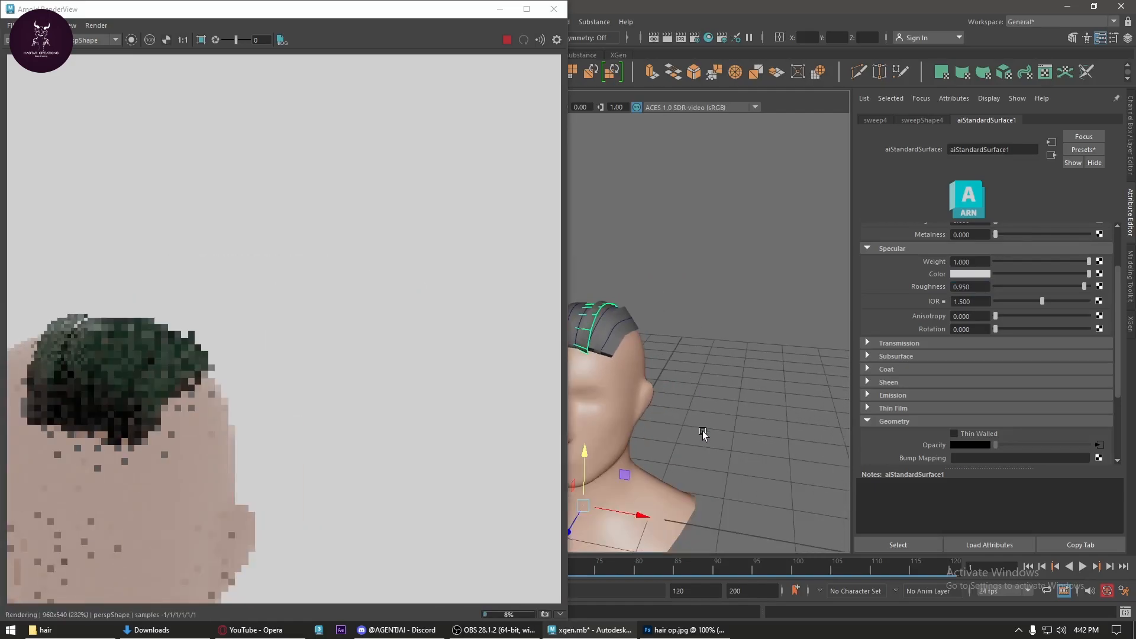
alt+middle_drag(675, 437, 789, 437)
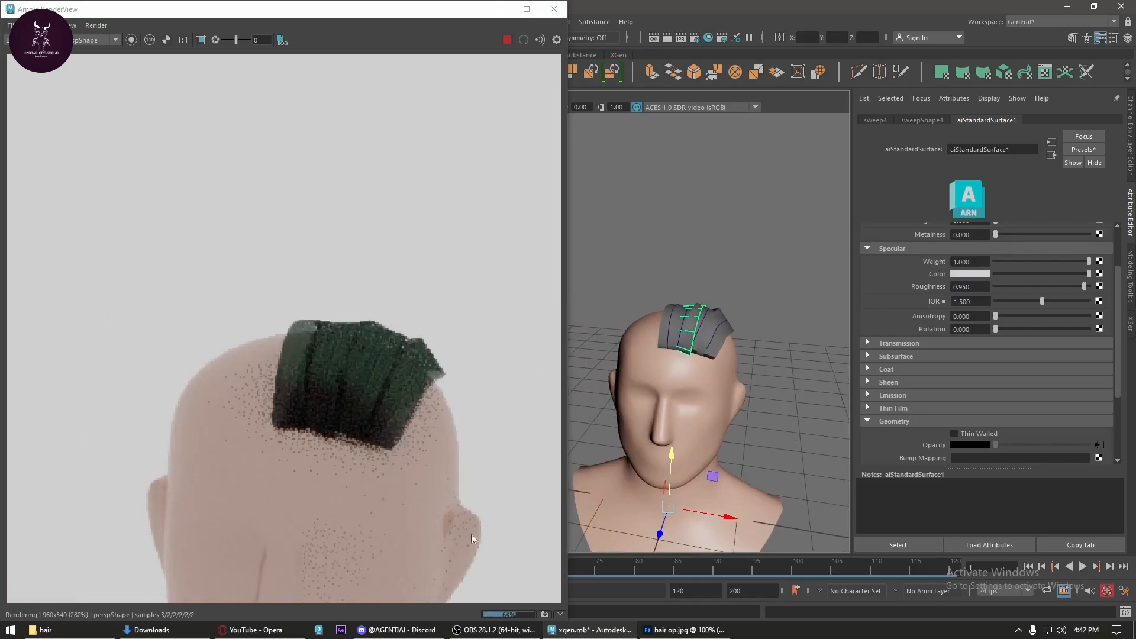
click(665, 319)
click(684, 630)
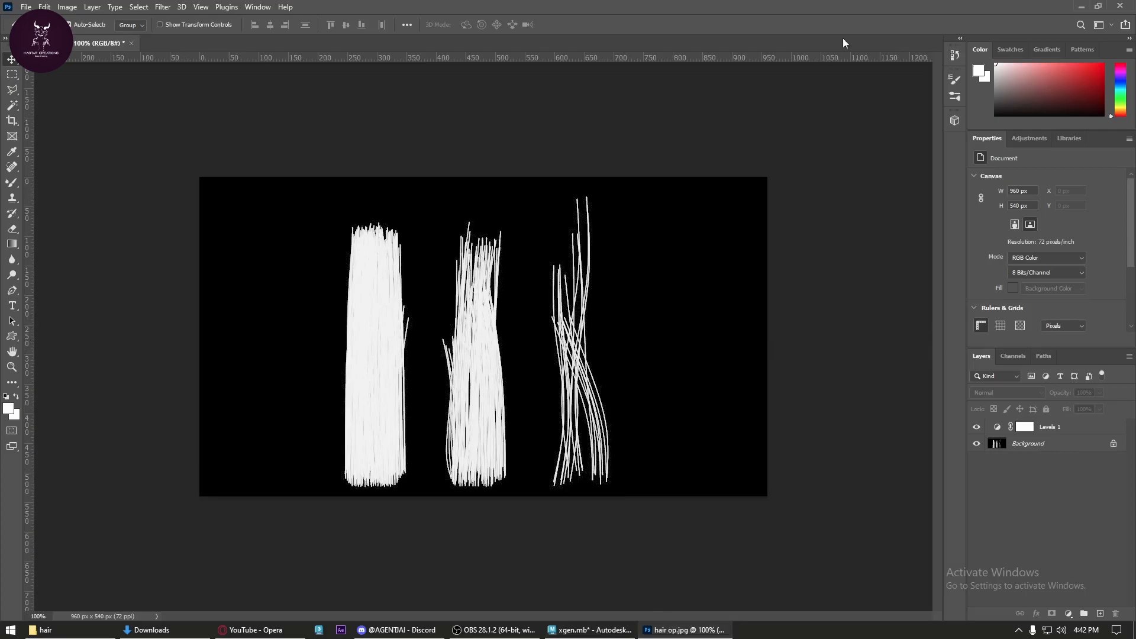
click(1081, 7)
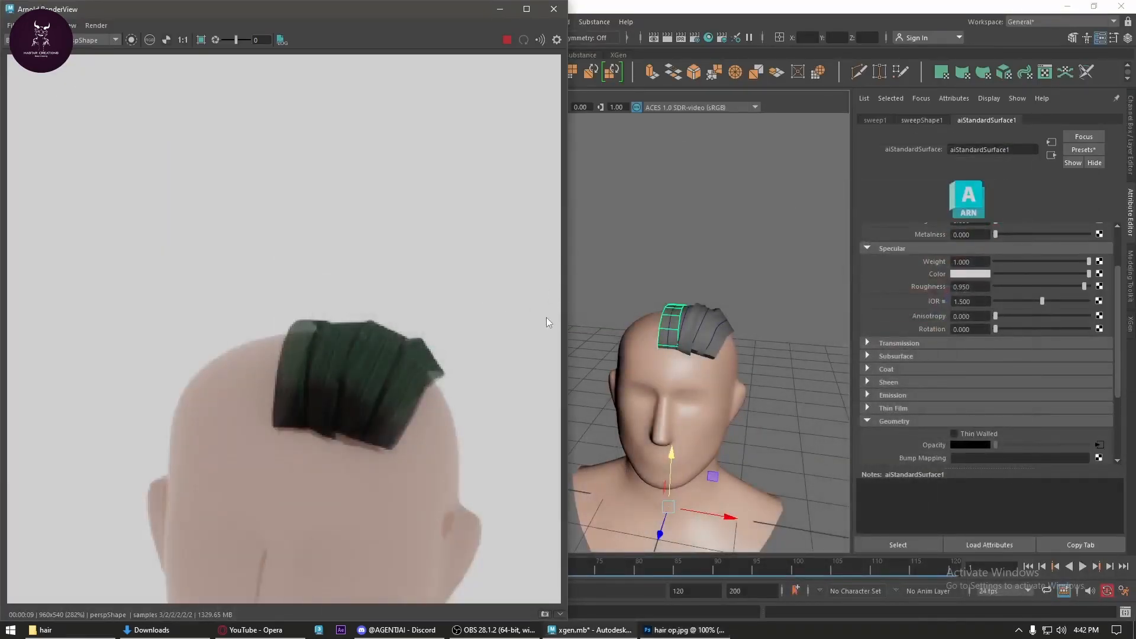
click(726, 333)
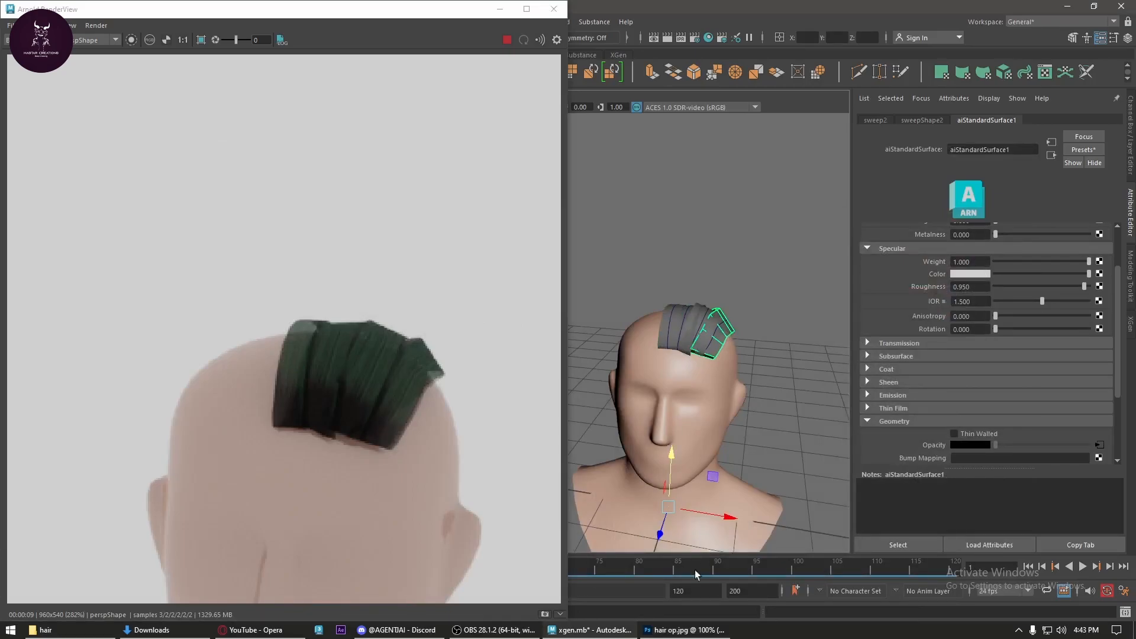
- Switch to Photoshop, hide the Levels 1 and Background layers, and place hair ao from the hair folder into the document
click(686, 630)
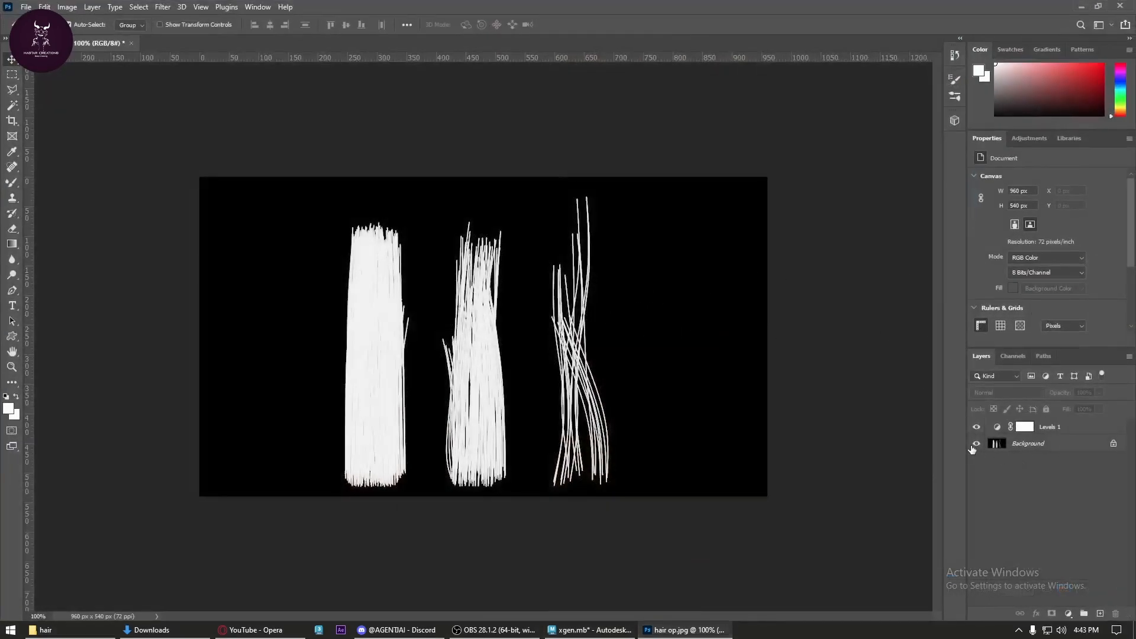
click(977, 427)
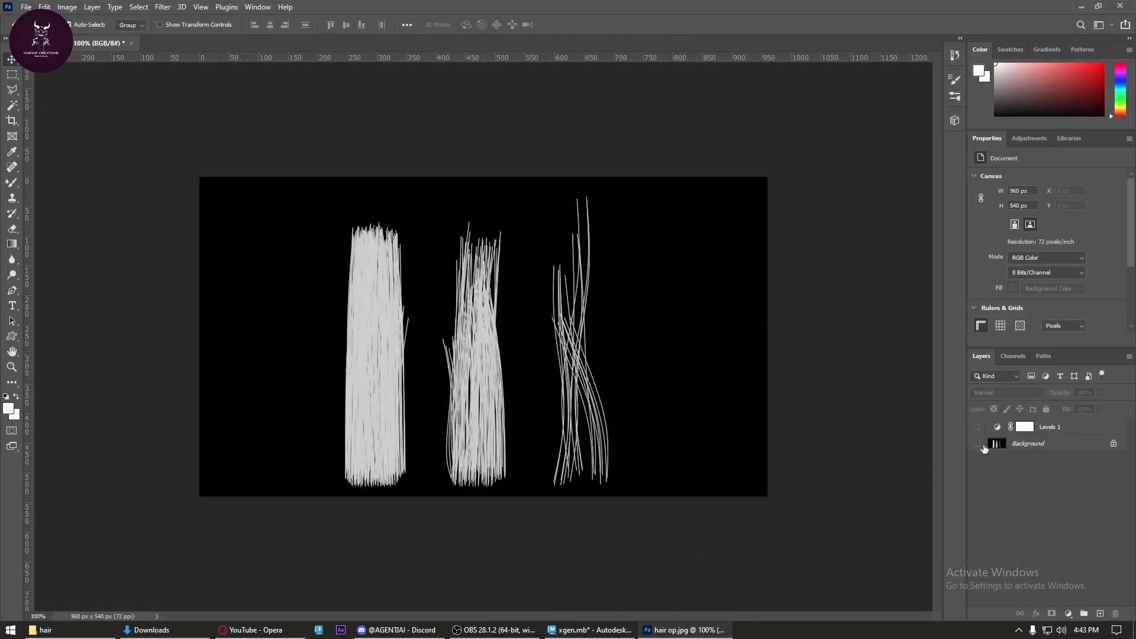
click(977, 443)
click(76, 630)
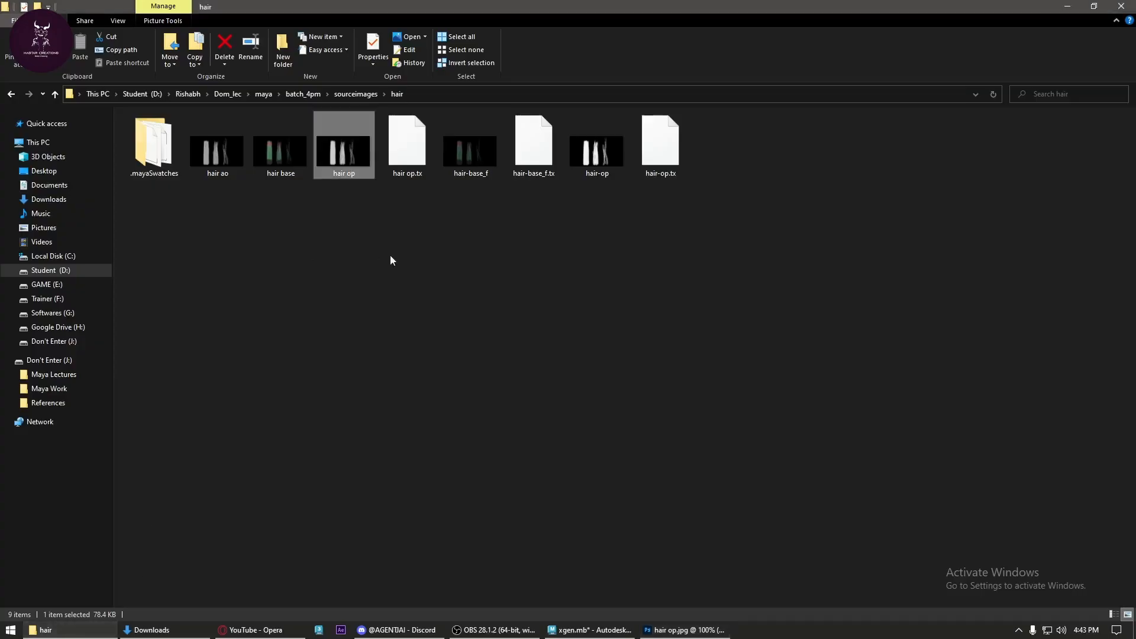
drag(211, 158, 587, 419)
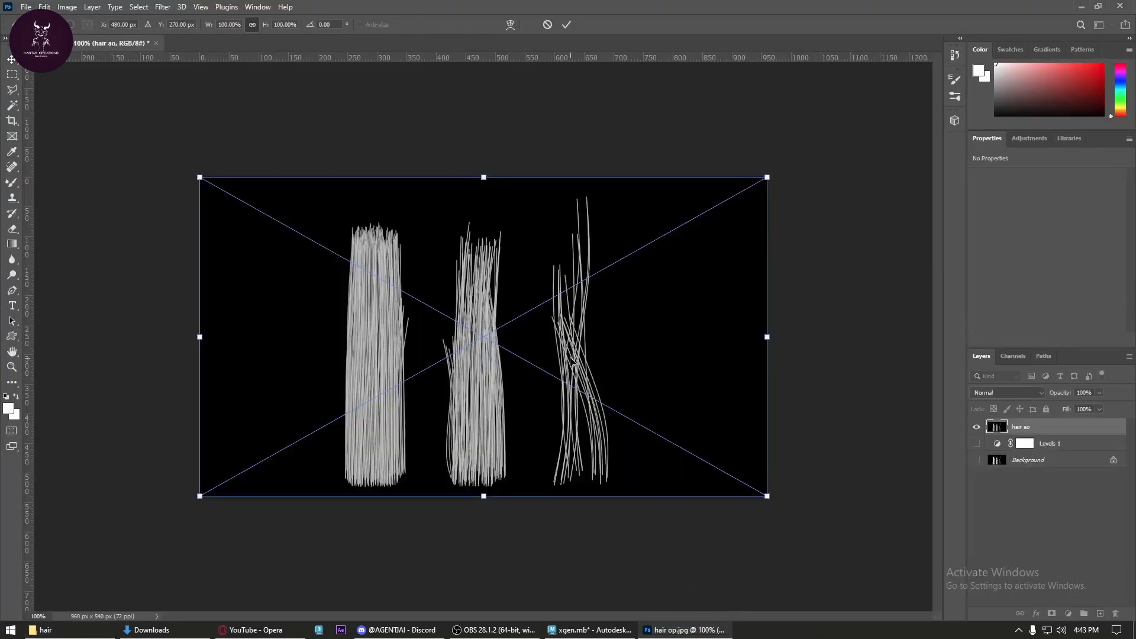
key(Return)
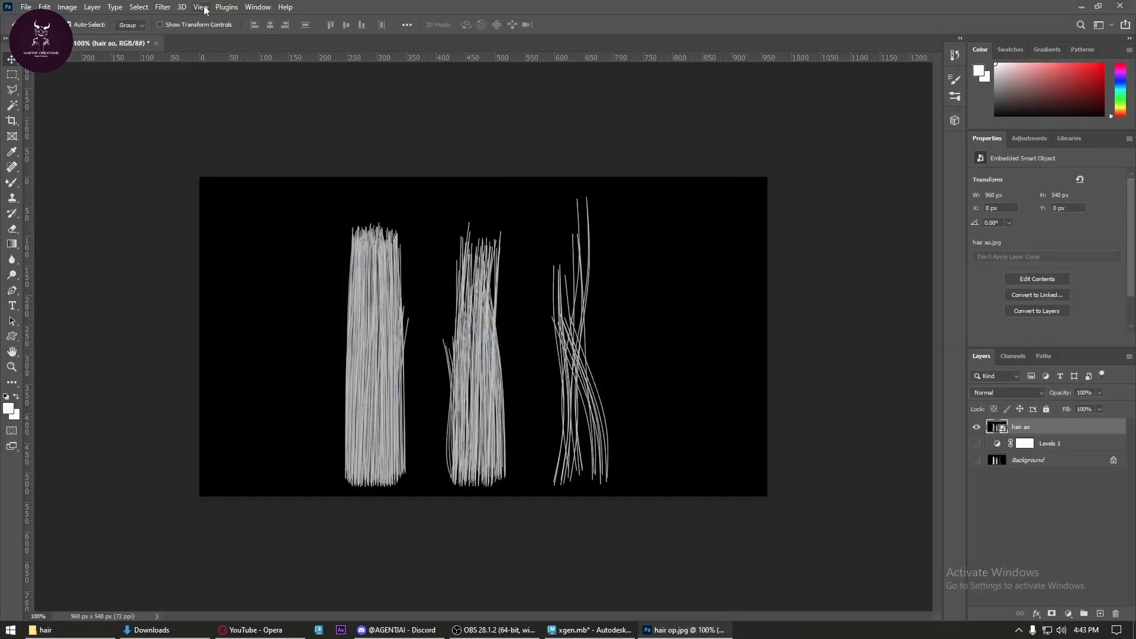
- Generate a normal map from the hair ao layer with a blur of 1.4 and a detail scale of 98%
click(164, 7)
mouse_move(278, 146)
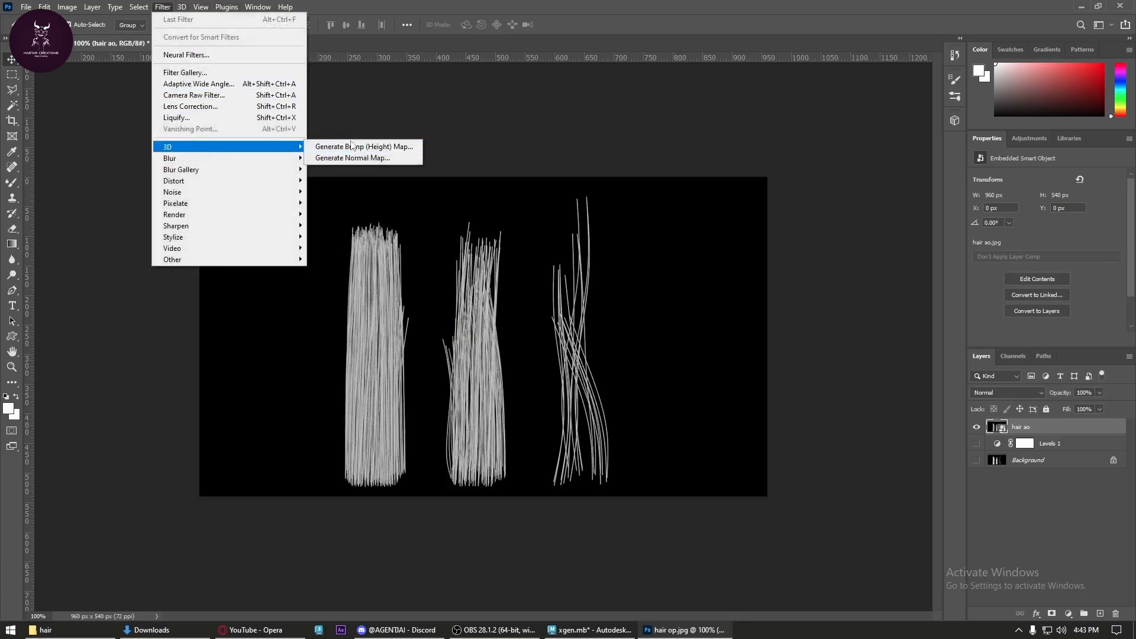
click(362, 159)
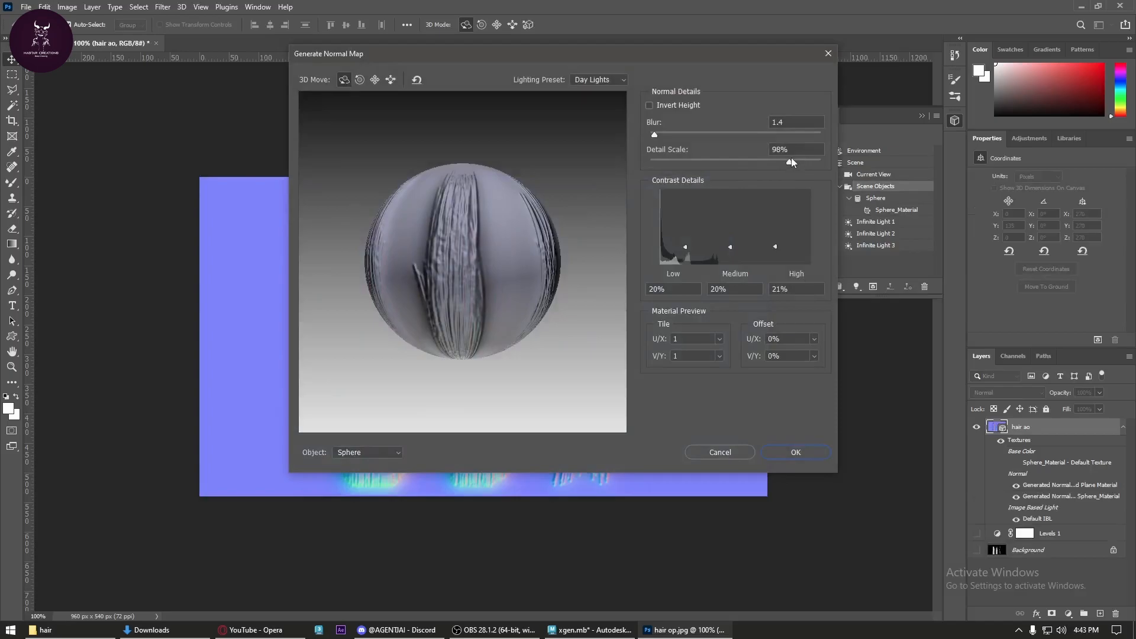
click(796, 452)
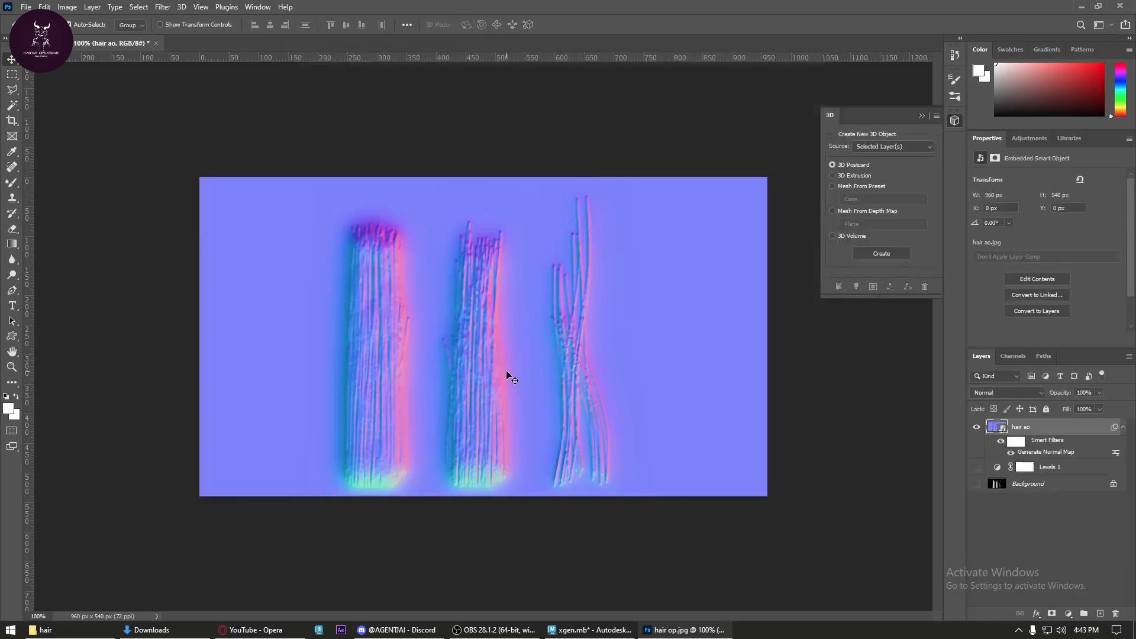
- Export the normal map for web as a PNG-24 image named hair-norm in the hair folder
key(ctrl+alt+shift+s)
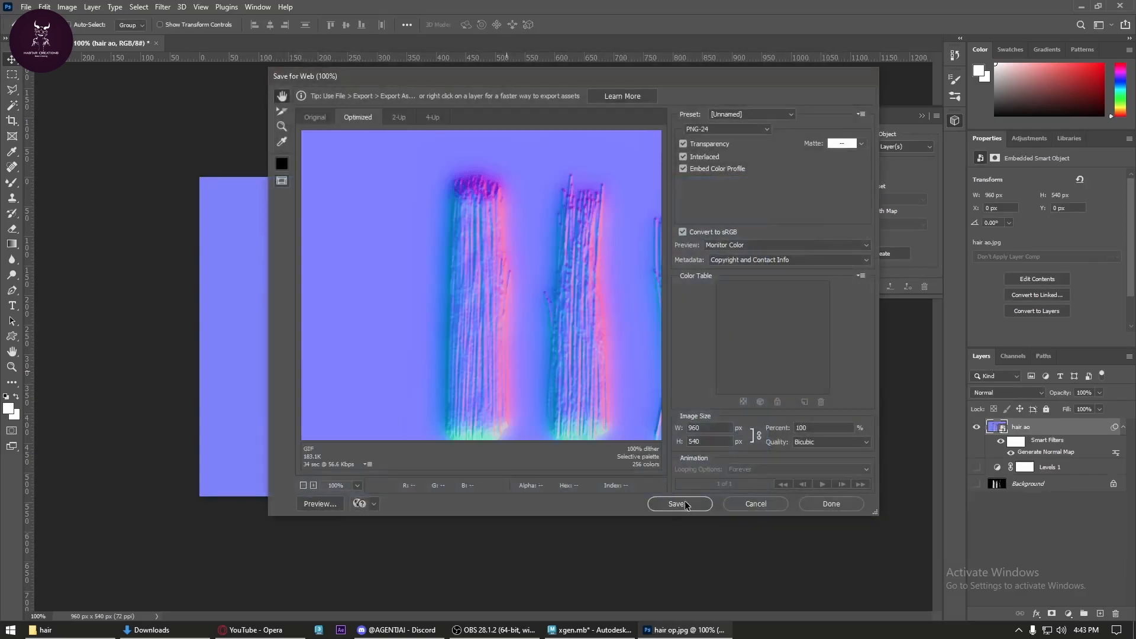
key(Return)
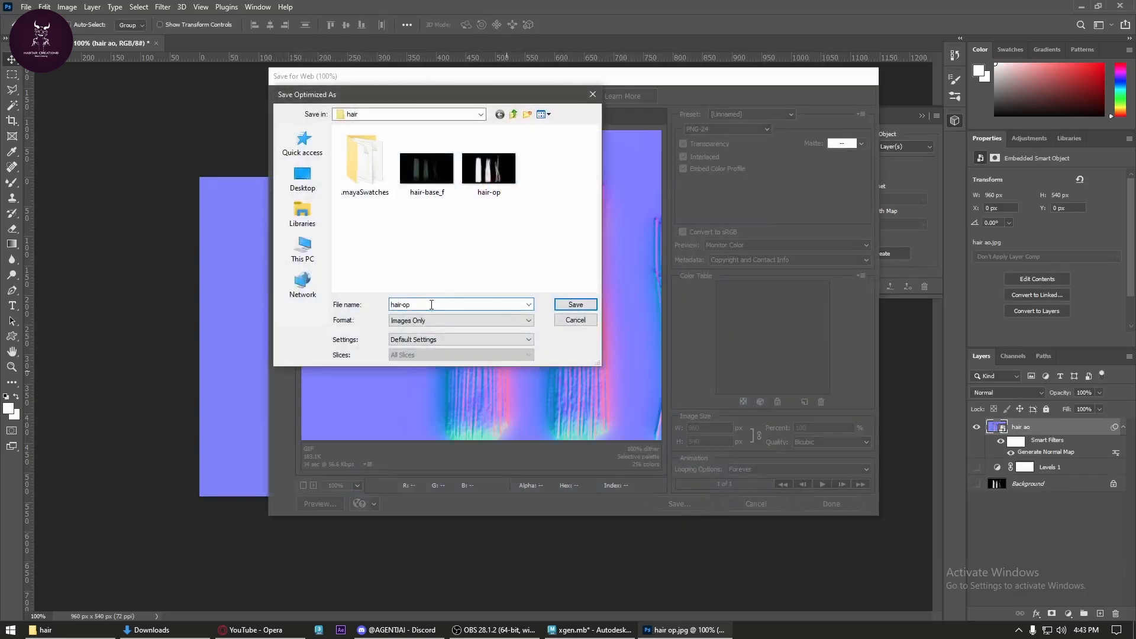
key(BackSpace)
key(BackSpace)
text(no)
key(Return)
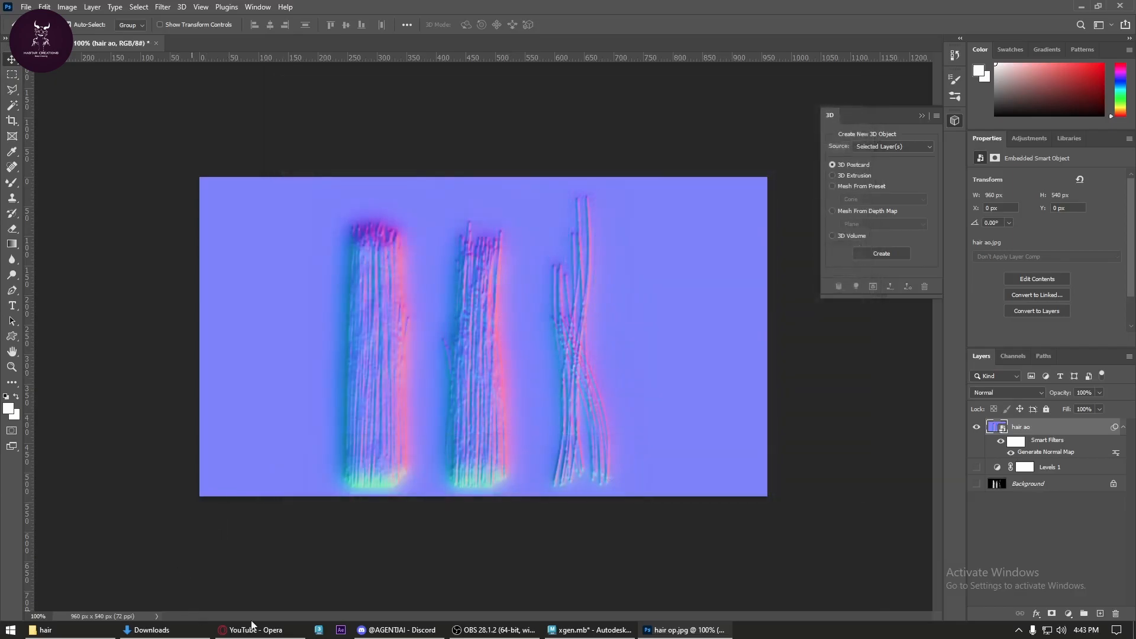
- Switch to Maya and connect a new file texture to the bump mapping of aiStandardSurface1
click(589, 630)
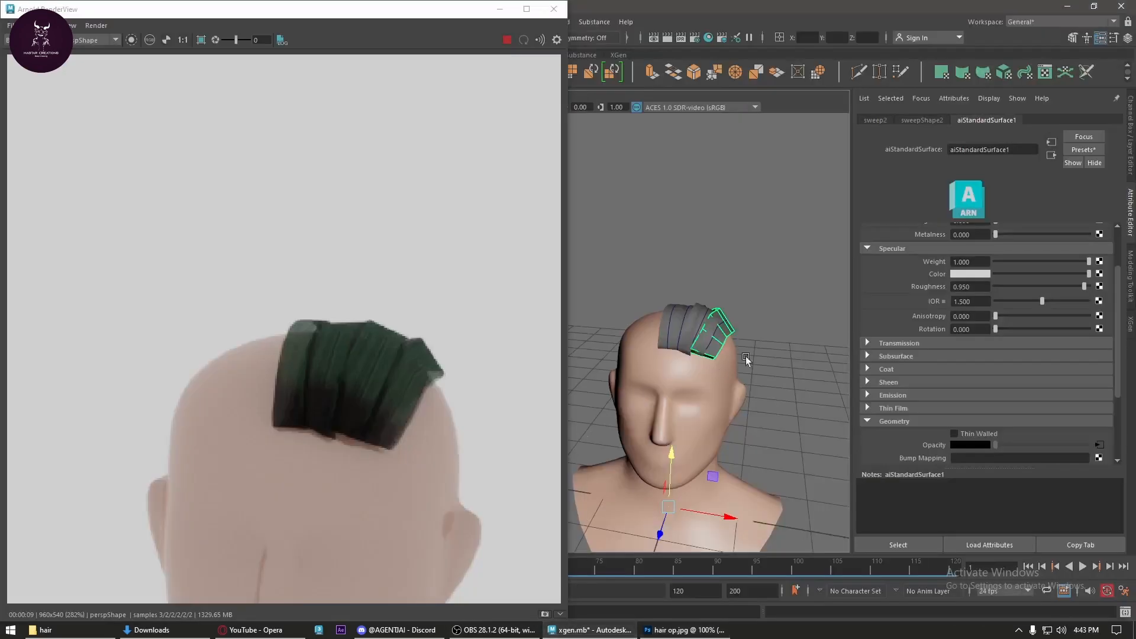
scroll(1090, 290, down, 3)
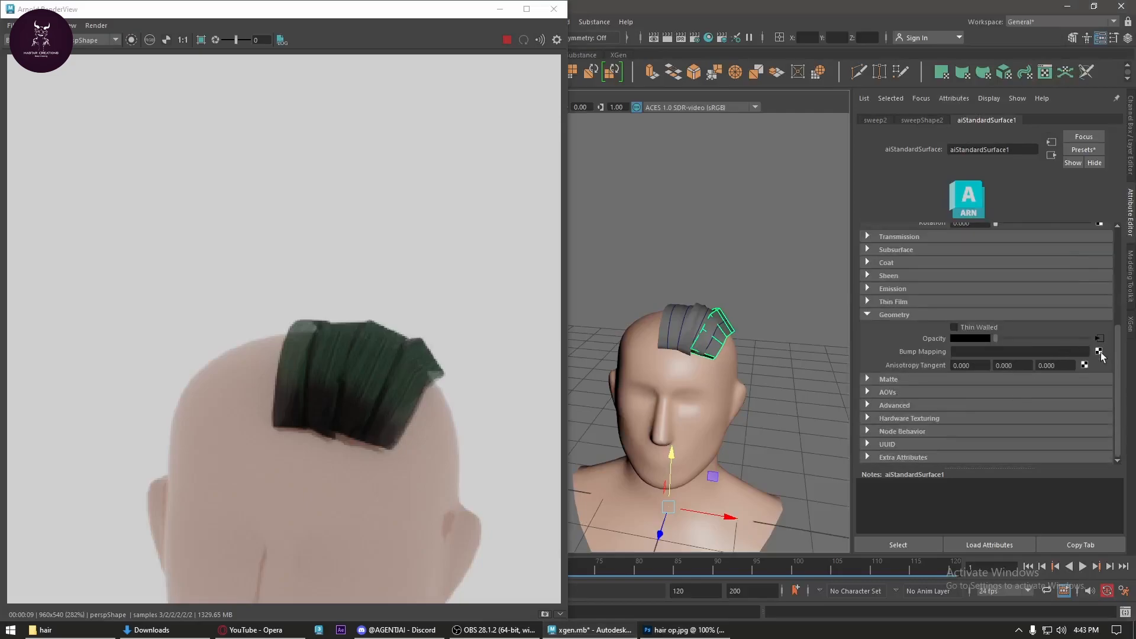
click(1099, 352)
click(259, 243)
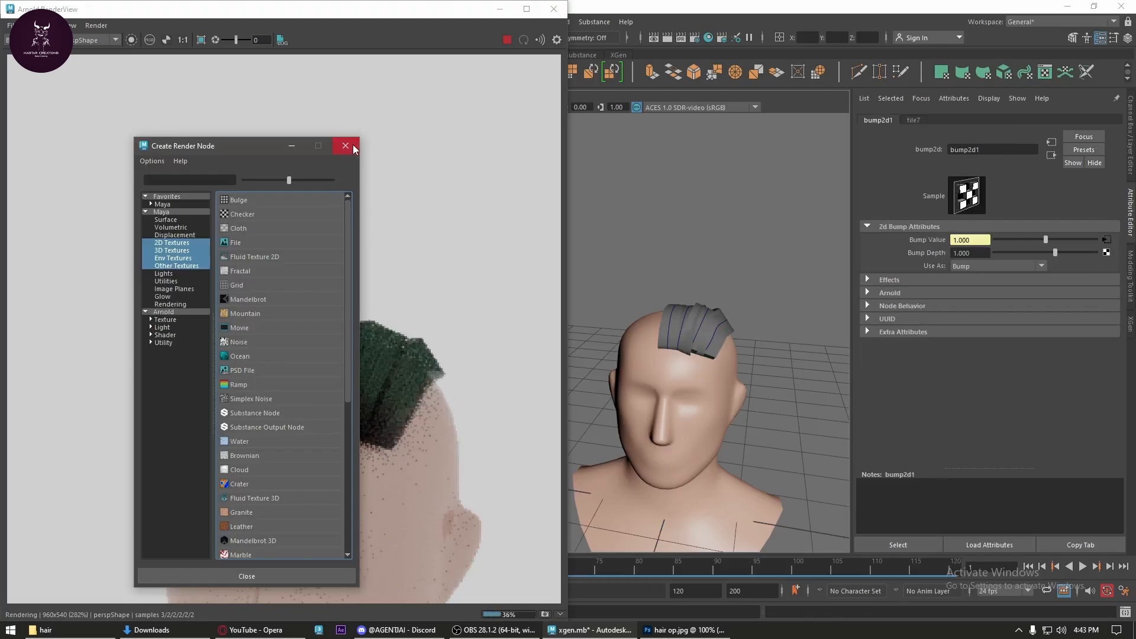
click(345, 145)
click(915, 121)
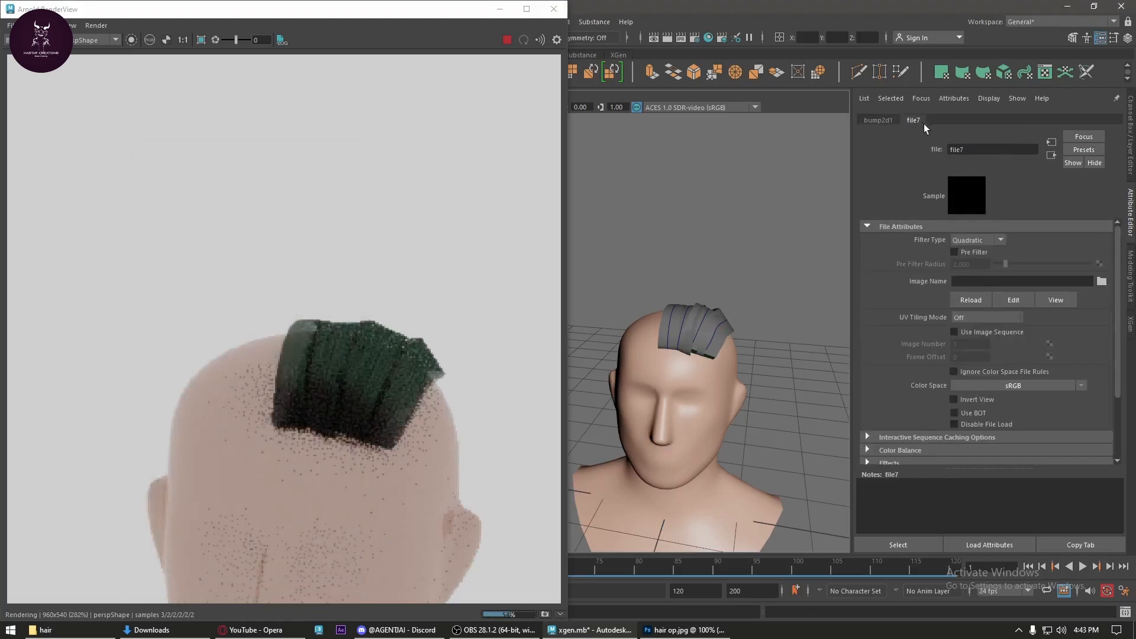
- Load hair-norm.png from the sourceimages\hair folder into the bump's file texture
click(1101, 281)
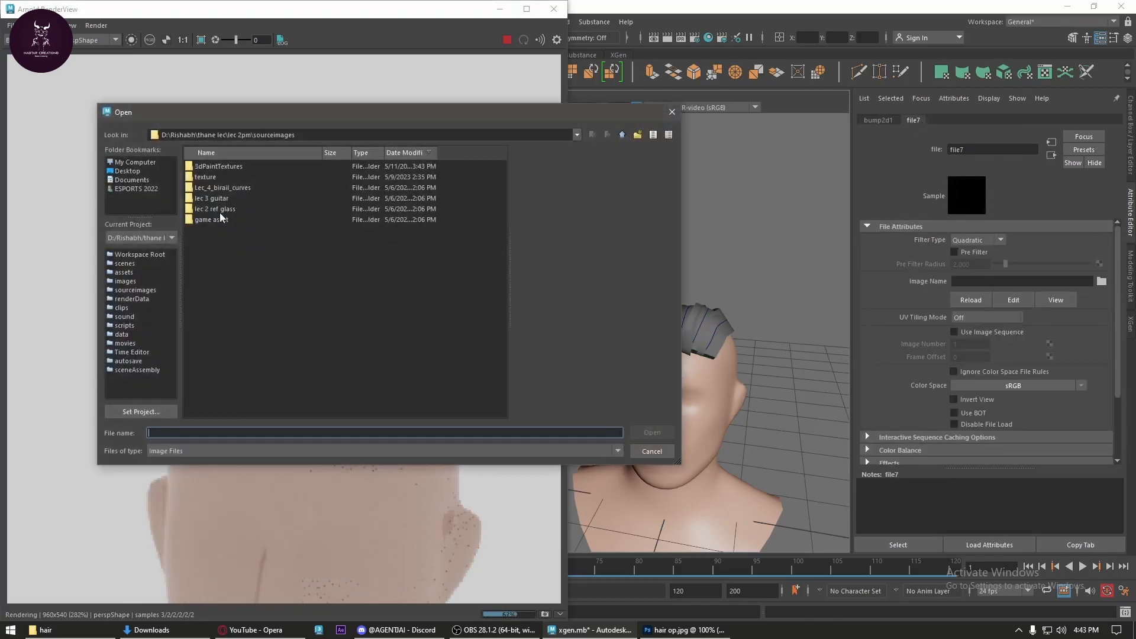
click(409, 134)
key(ctrl+a)
text(D:\Rishabh\Dom_lec\maya\batch_4pm\sourceimages\hair)
key(Return)
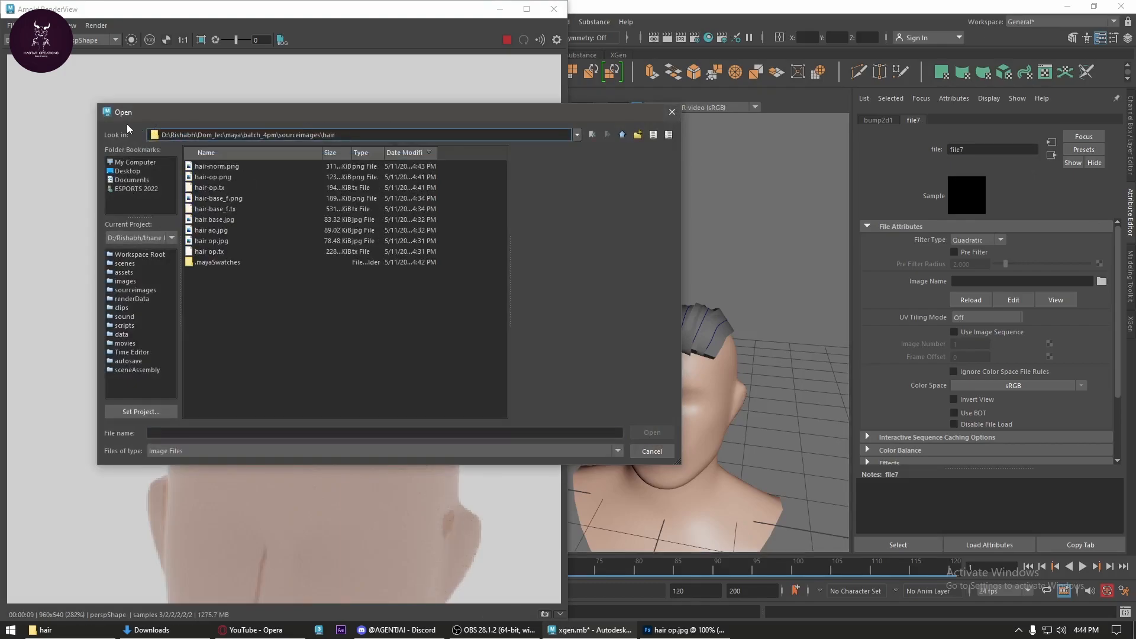
click(230, 168)
click(652, 433)
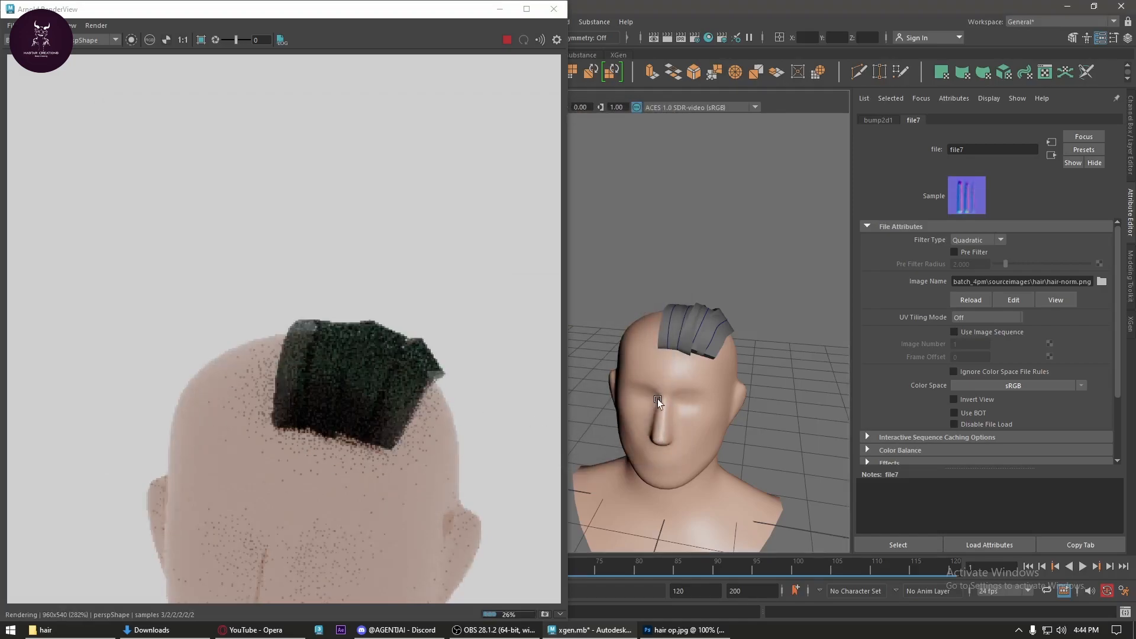
- Check the re-rendered hair strips, then open the UV Editor and display the UV shell of hair strip sweep2
scroll(390, 428, up, 3)
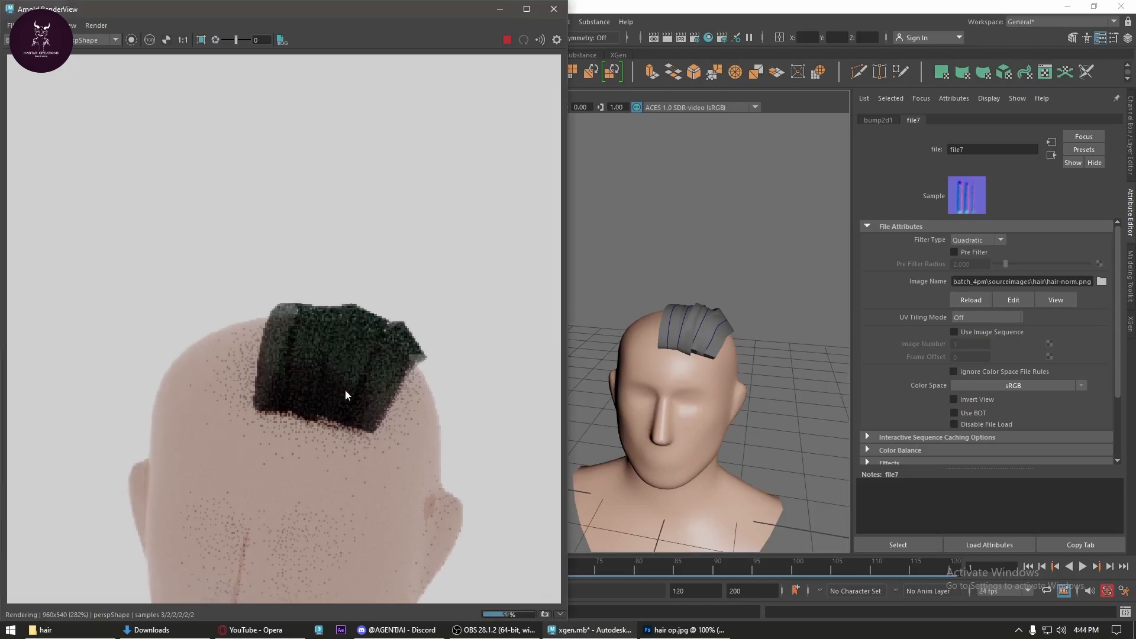
alt+drag(587, 392, 648, 346)
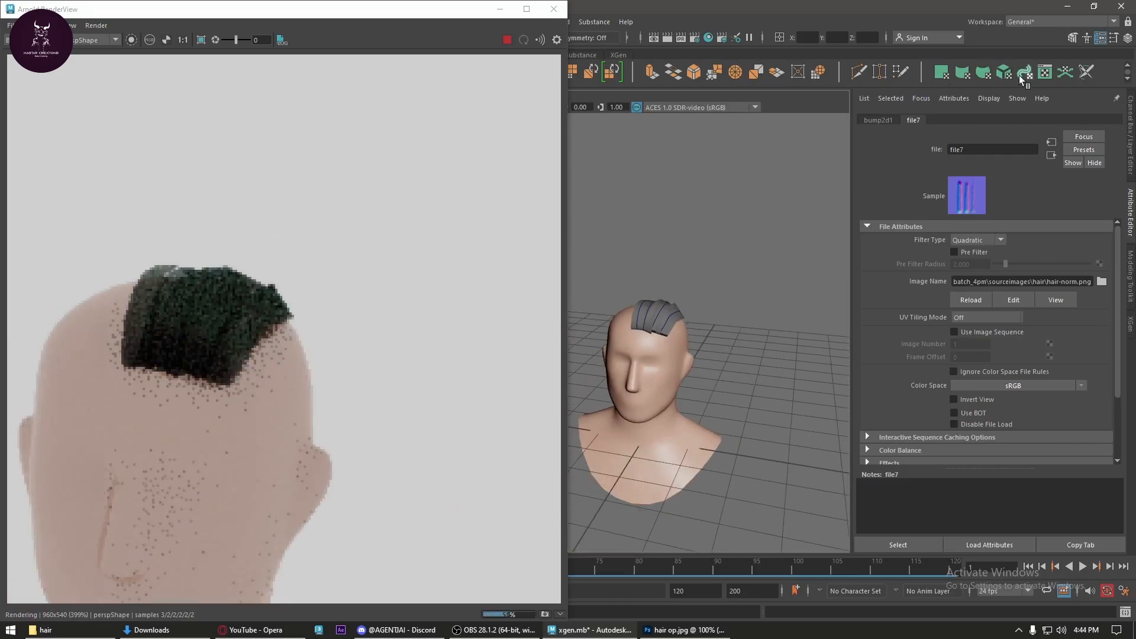
click(1045, 72)
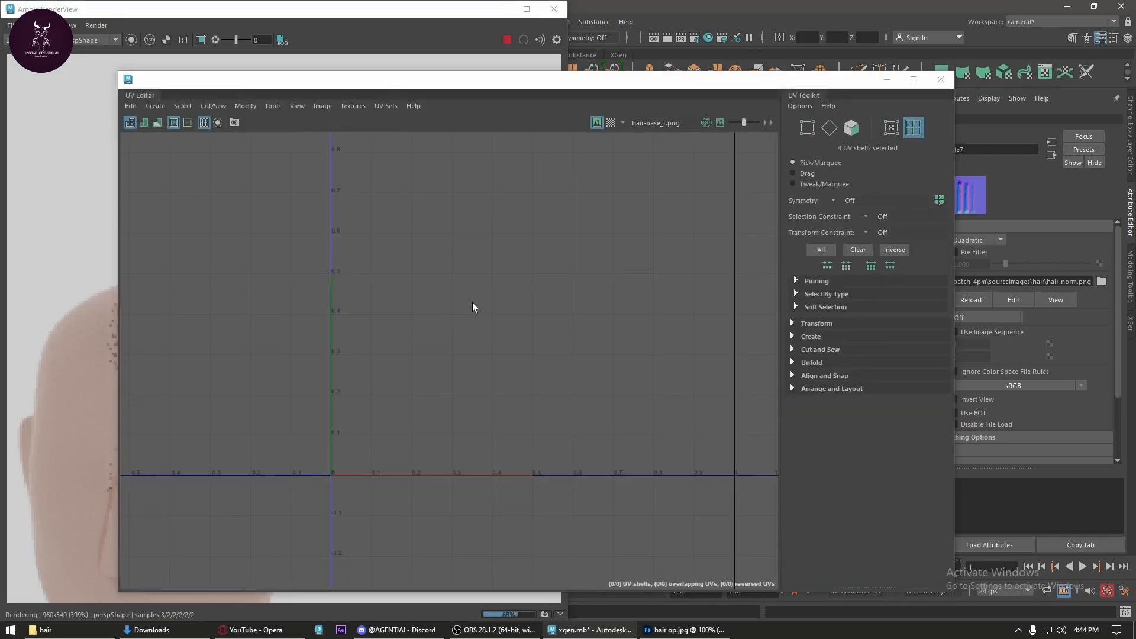
drag(762, 88, 929, 423)
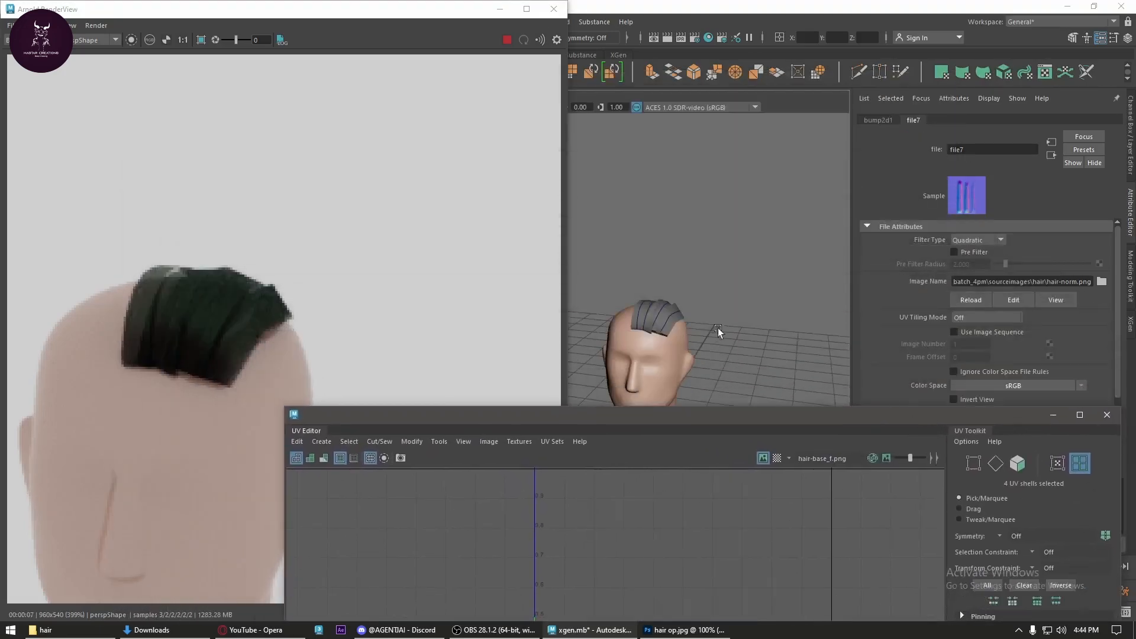
click(676, 322)
drag(817, 414, 744, 180)
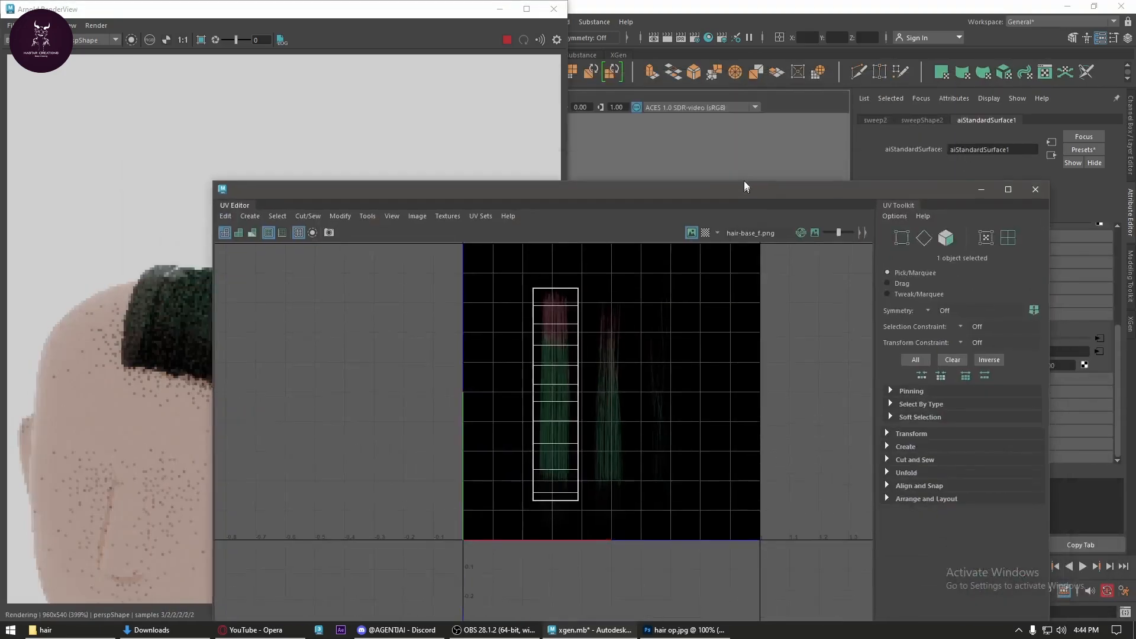
- Examine how the strip's UV shell covers the hair clumps of the hair-base_f.png texture, and close the UV Editor
scroll(597, 367, up, 2)
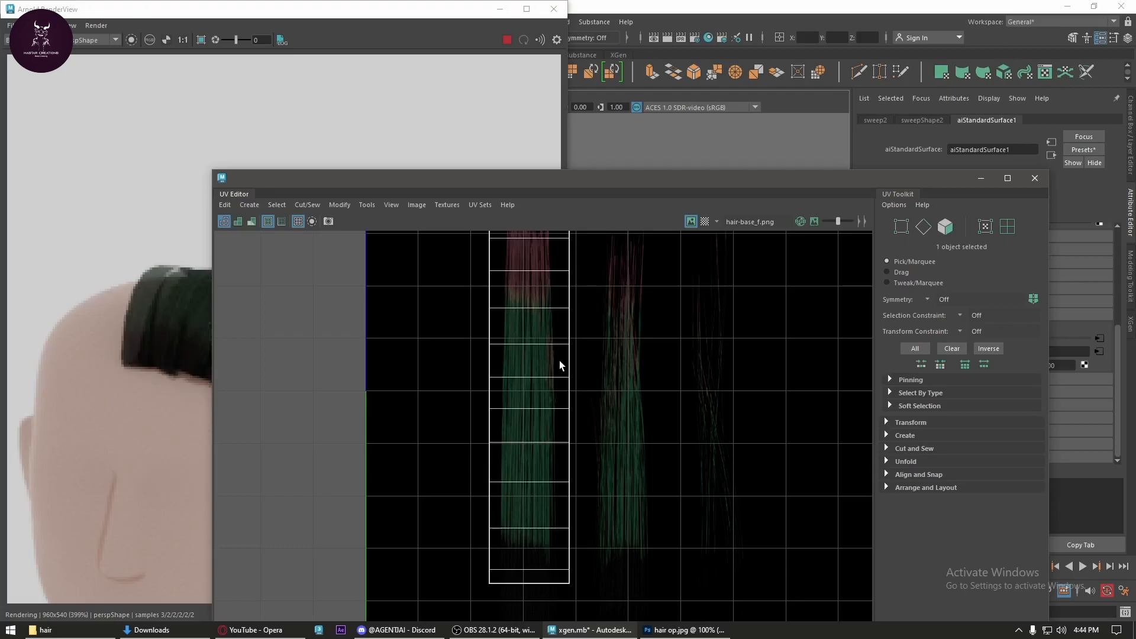
mouse_move(559, 361)
right_down()
mouse_move(520, 336)
mouse_move(555, 370)
mouse_move(561, 359)
right_up()
scroll(575, 422, down, 2)
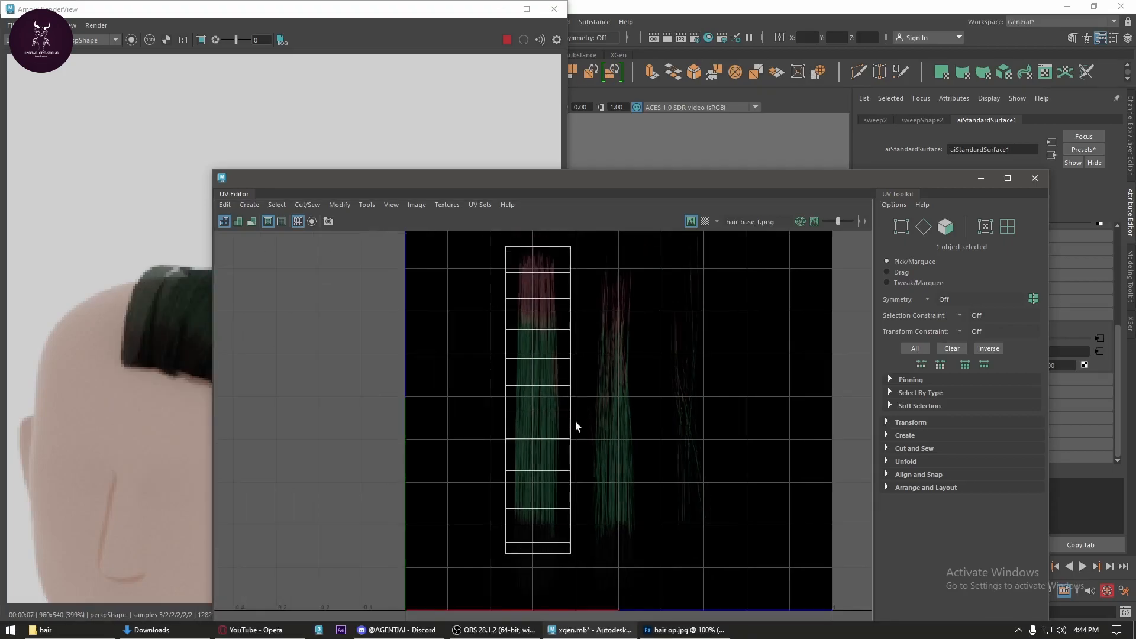
scroll(574, 415, down, 1)
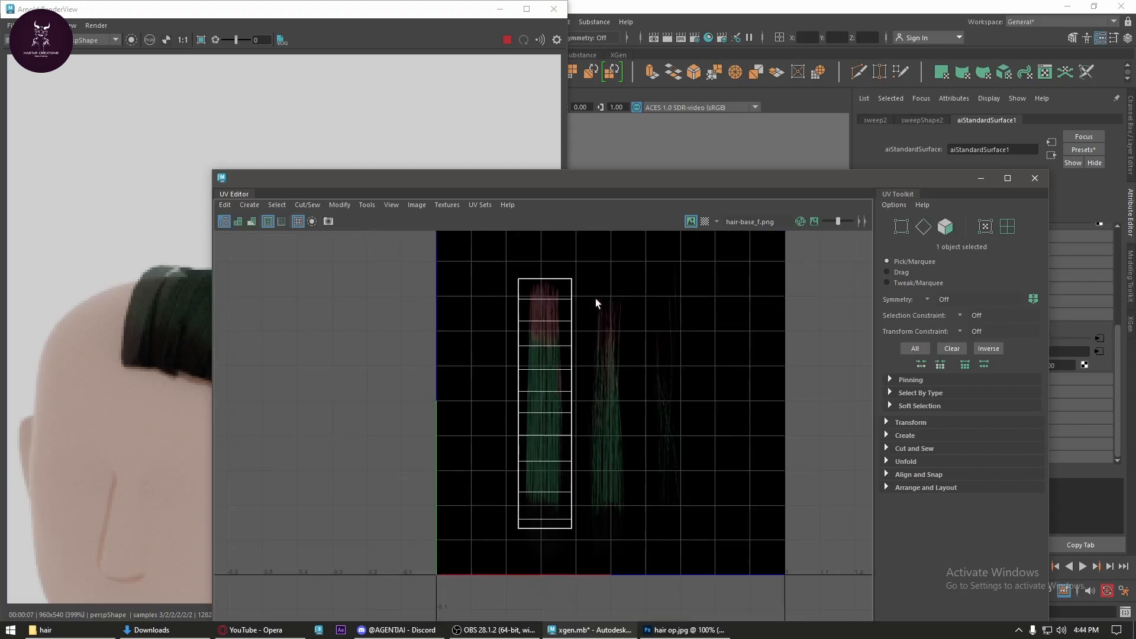
drag(626, 367, 631, 534)
drag(643, 343, 695, 536)
drag(657, 355, 709, 552)
click(1035, 178)
- Switch to the Opera browser and search Google Images for "hair card"
key(alt+Tab)
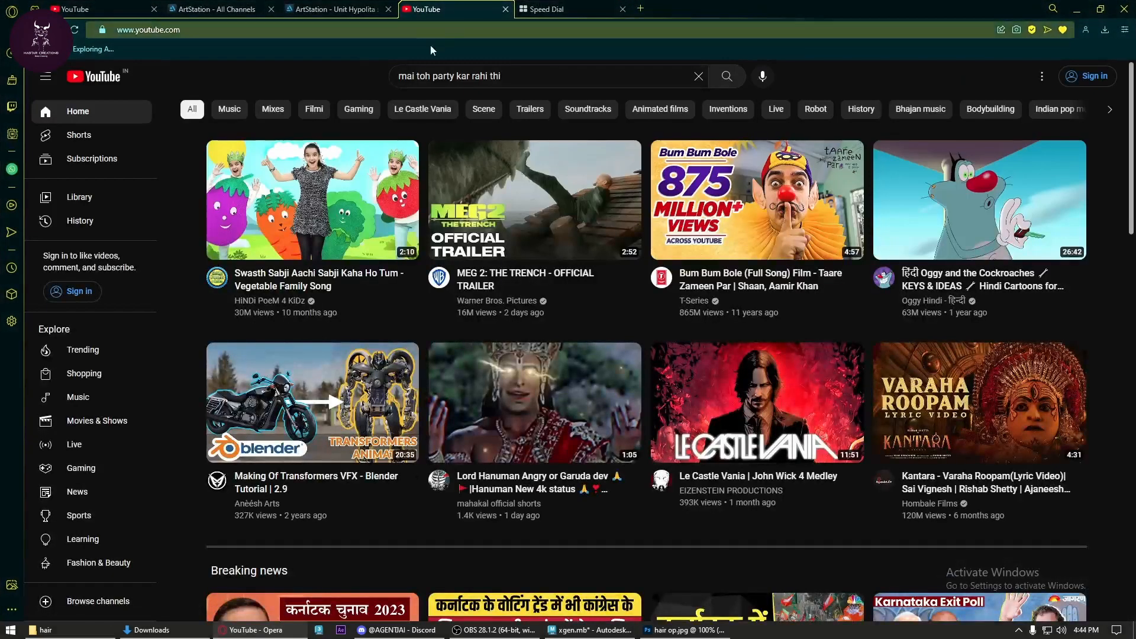
click(550, 9)
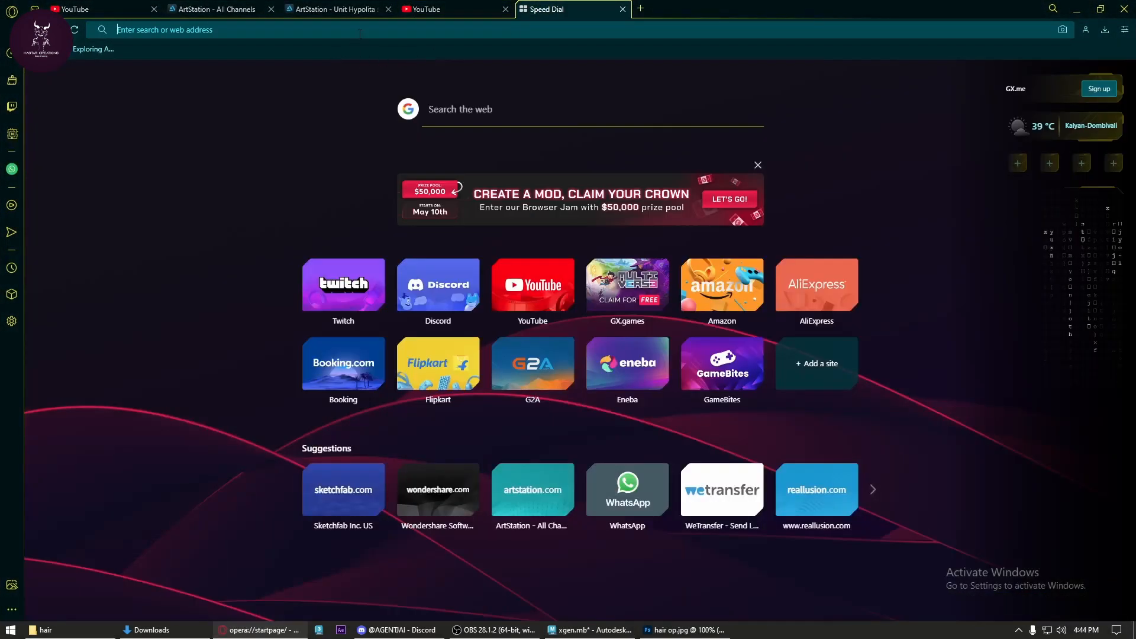
click(360, 34)
text(hair card)
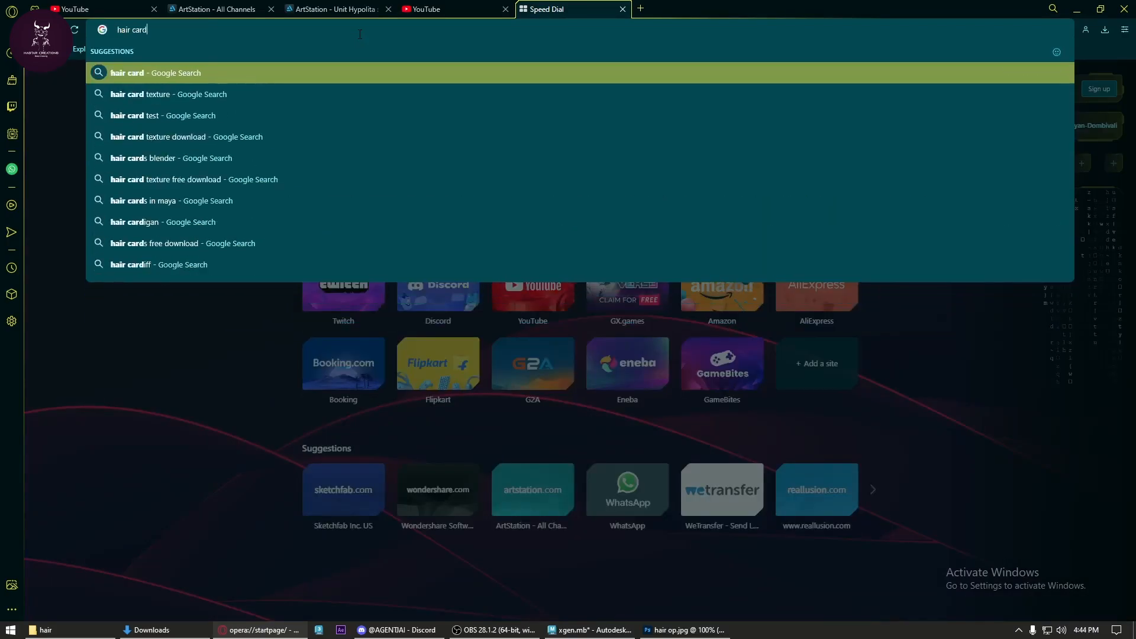
key(Return)
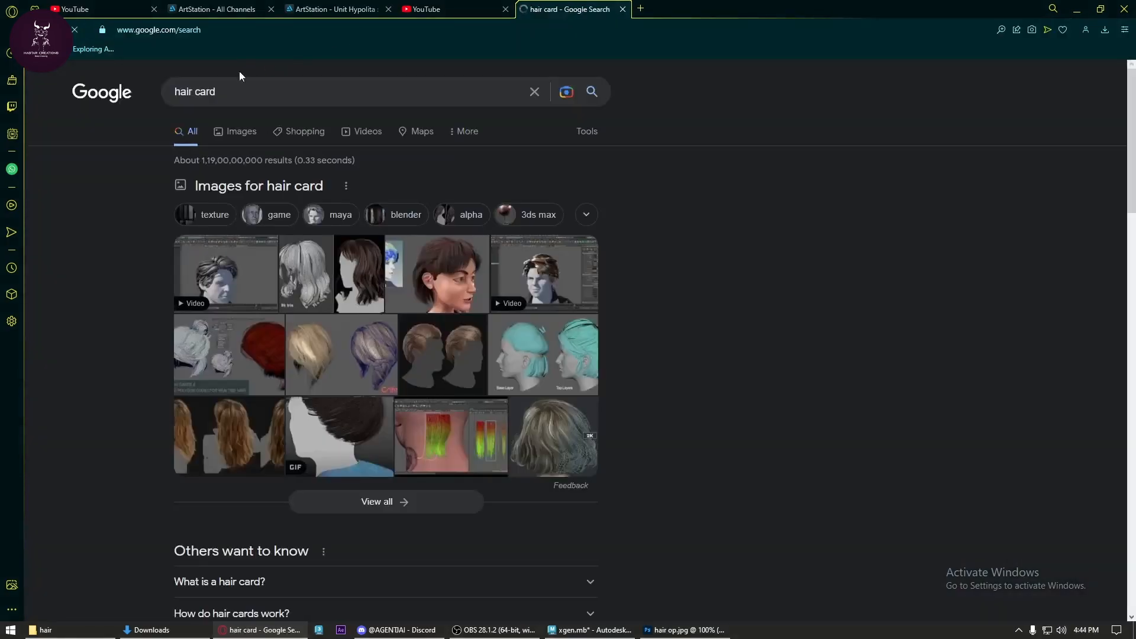
click(242, 136)
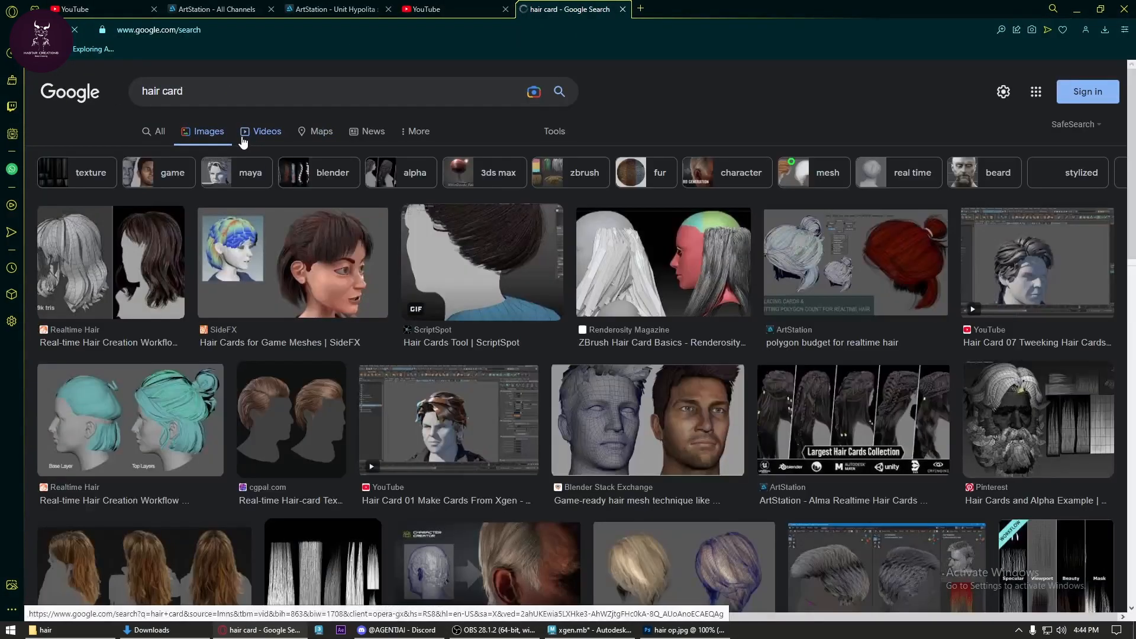
- Examine the long-hair and updo references for how hair cards are layered over the head
click(128, 255)
scroll(851, 372, down, 1)
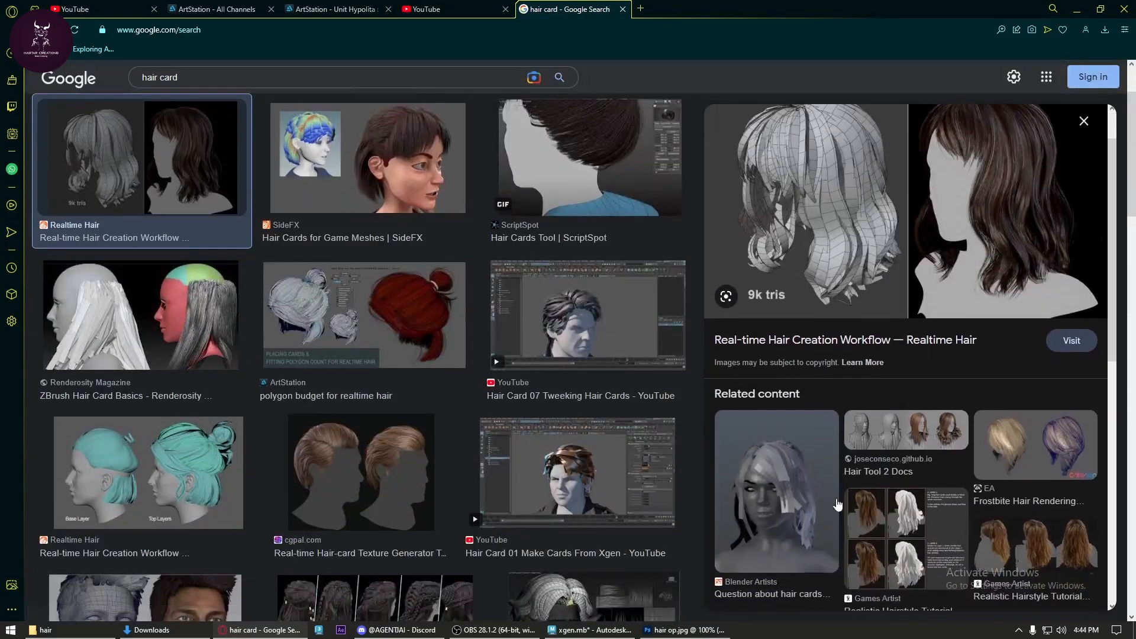
click(759, 497)
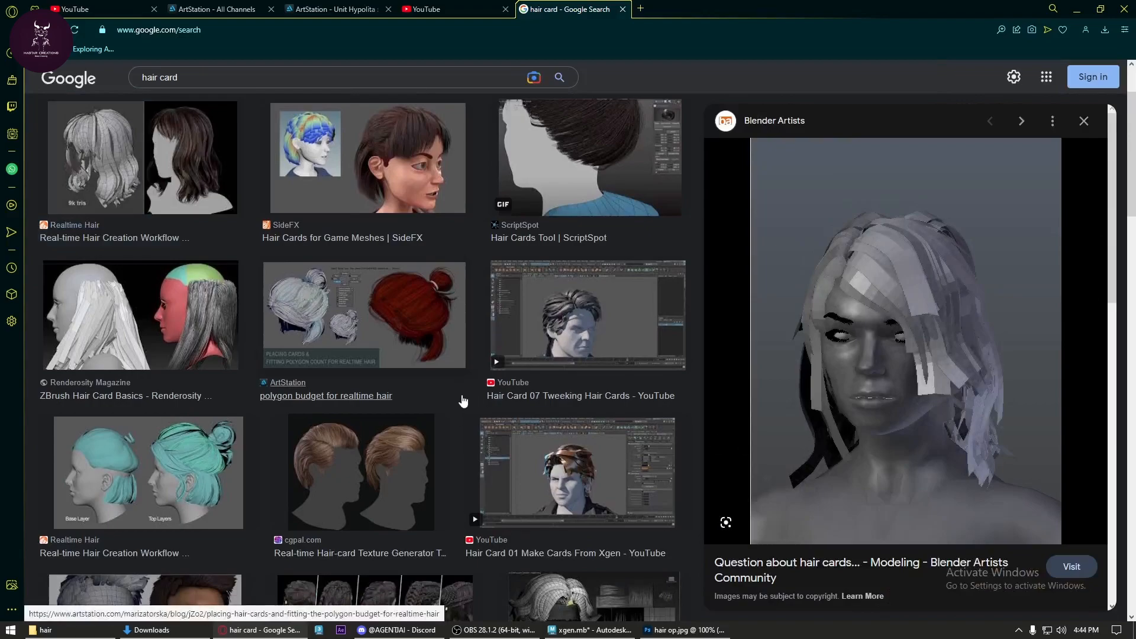
scroll(464, 399, down, 2)
click(174, 324)
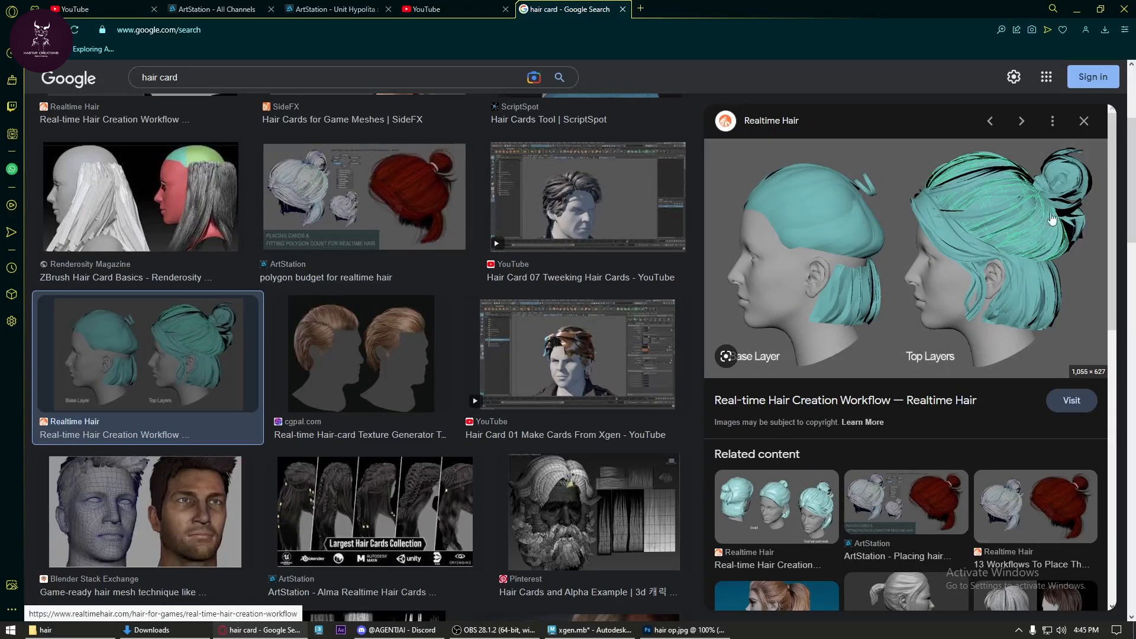
scroll(1001, 366, down, 5)
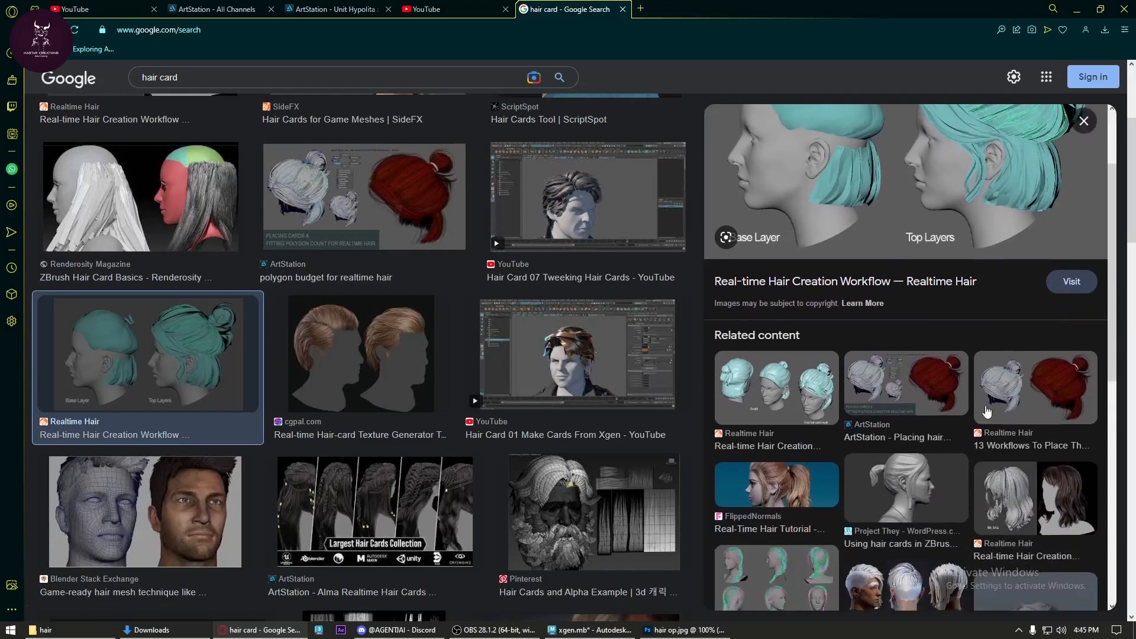
- Study the real-time hair breakdowns and the card-based short hair and beard examples among the image results
click(916, 406)
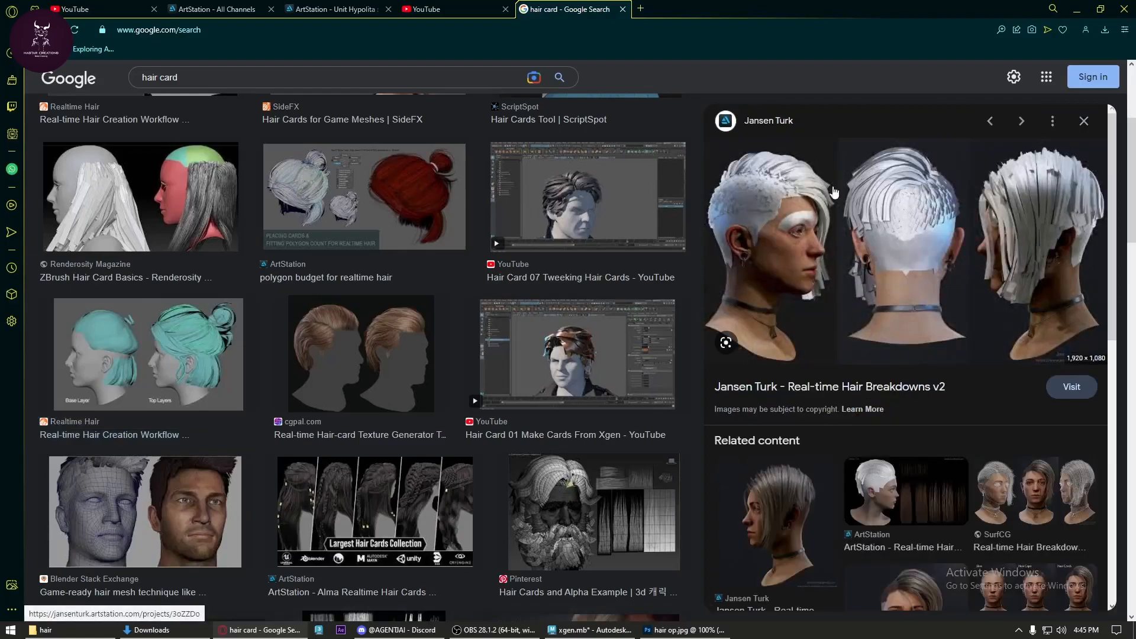
scroll(882, 490, down, 2)
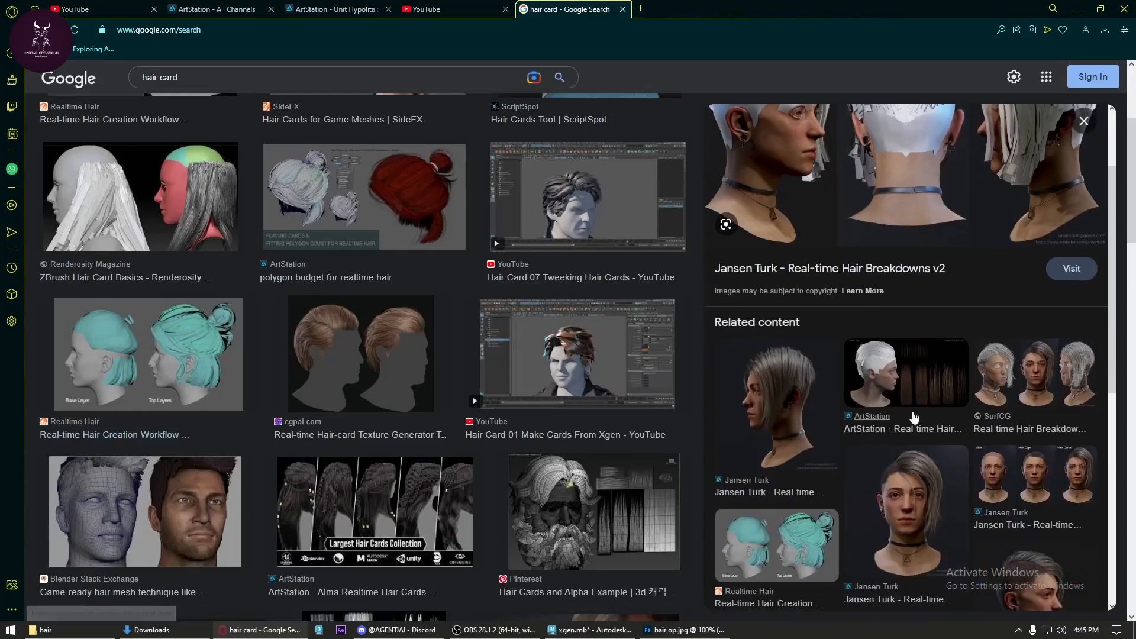
click(906, 391)
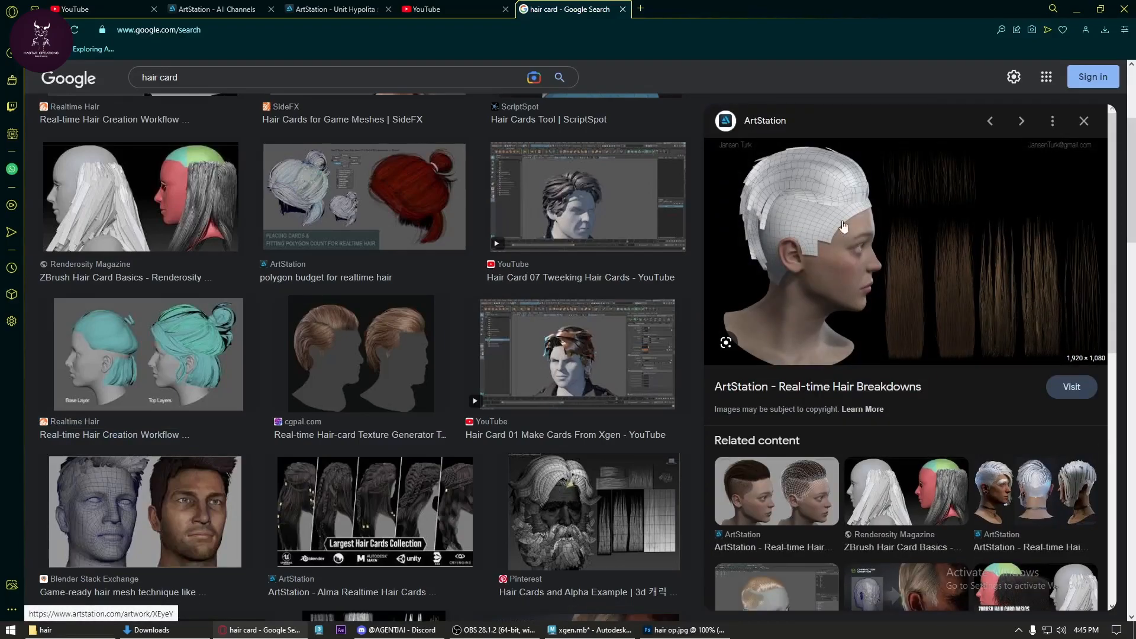
scroll(908, 479, down, 2)
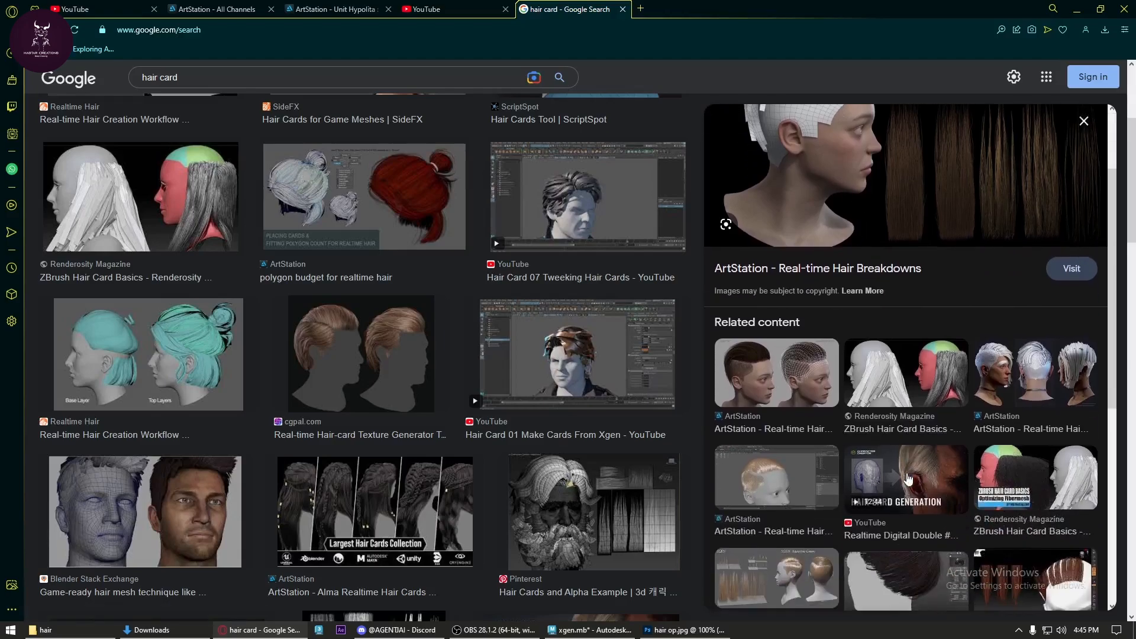
scroll(495, 466, down, 2)
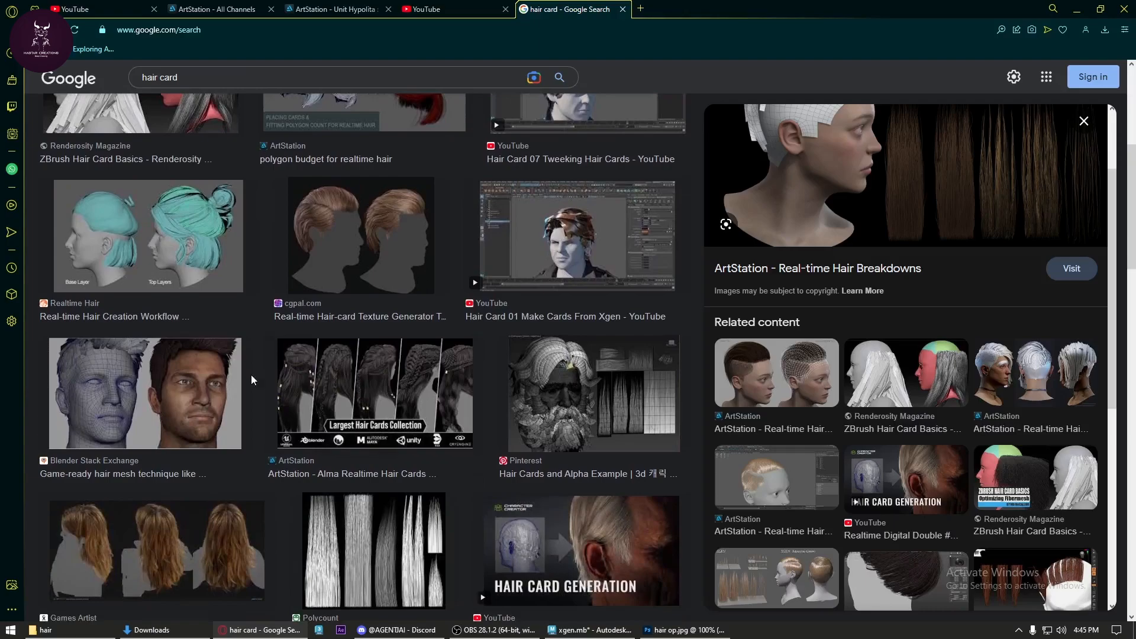
click(123, 417)
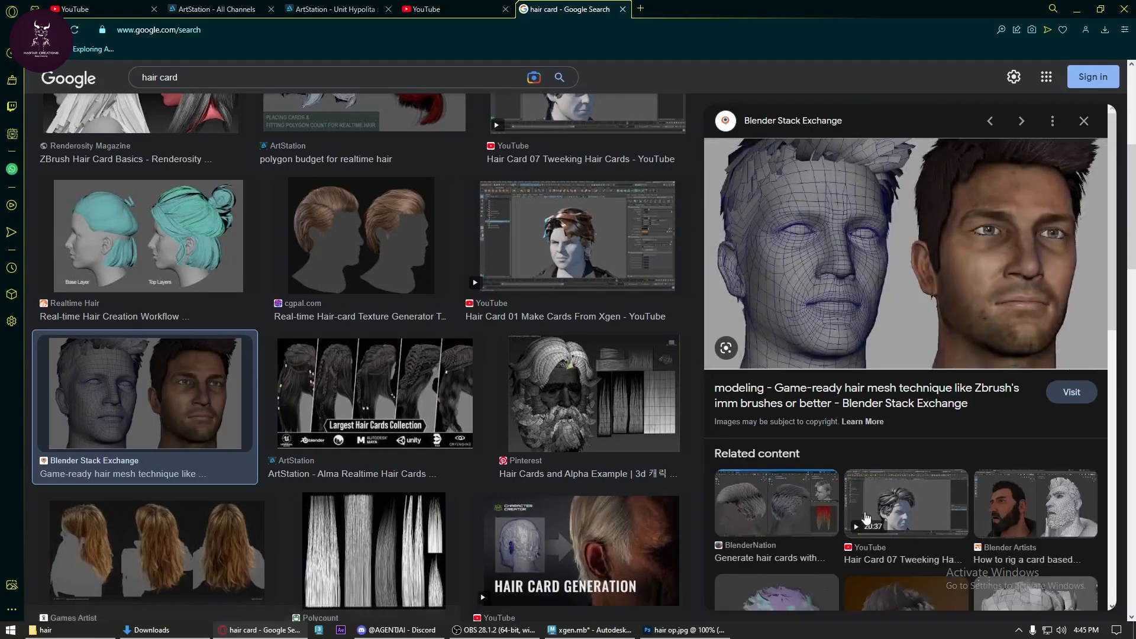
click(1062, 504)
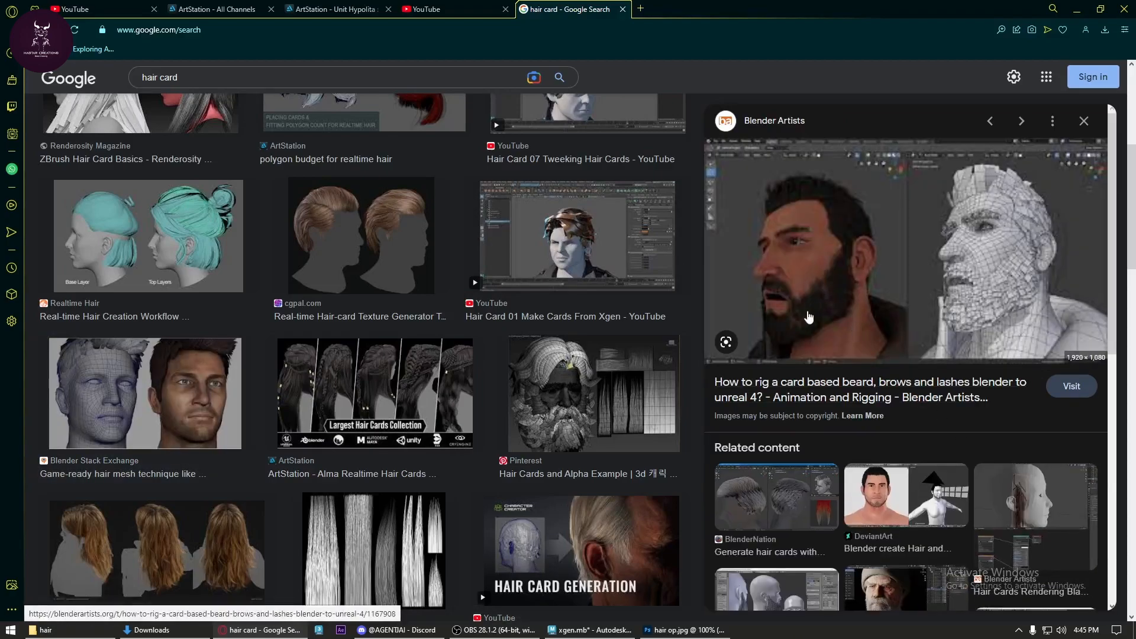